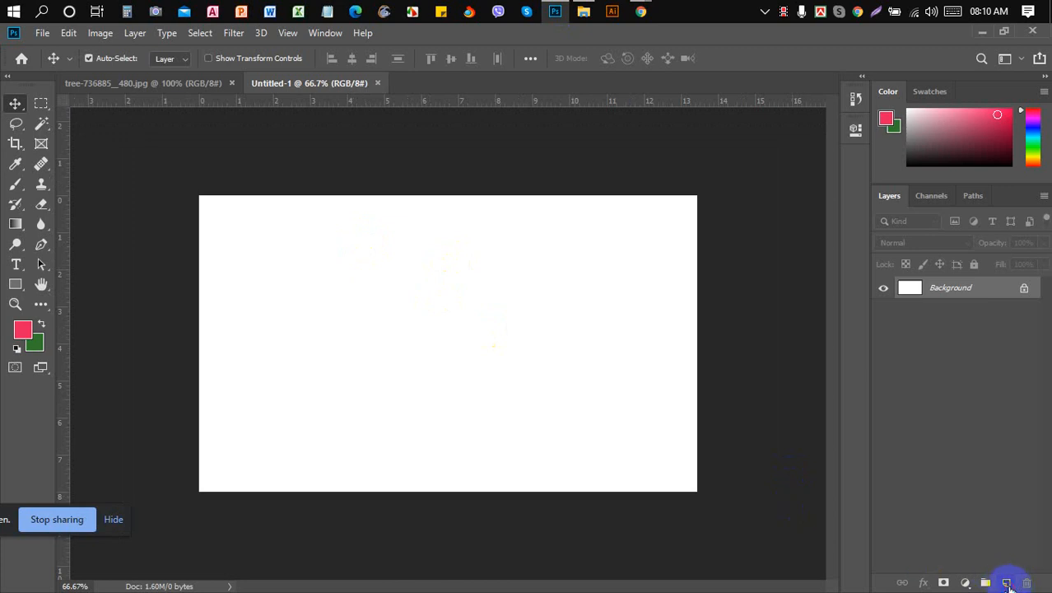
- Add Layer 1 and fill a rectangular selection near the top-left with green, then deselect
{"action": "left_click", "coordinate": [1006, 583]}
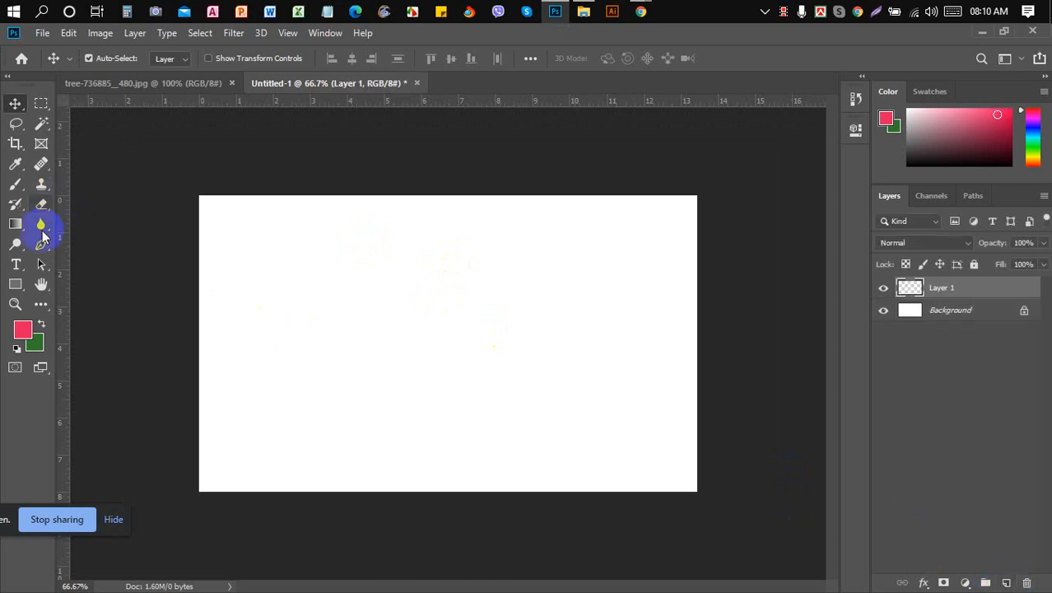
{"action": "left_click", "coordinate": [16, 282]}
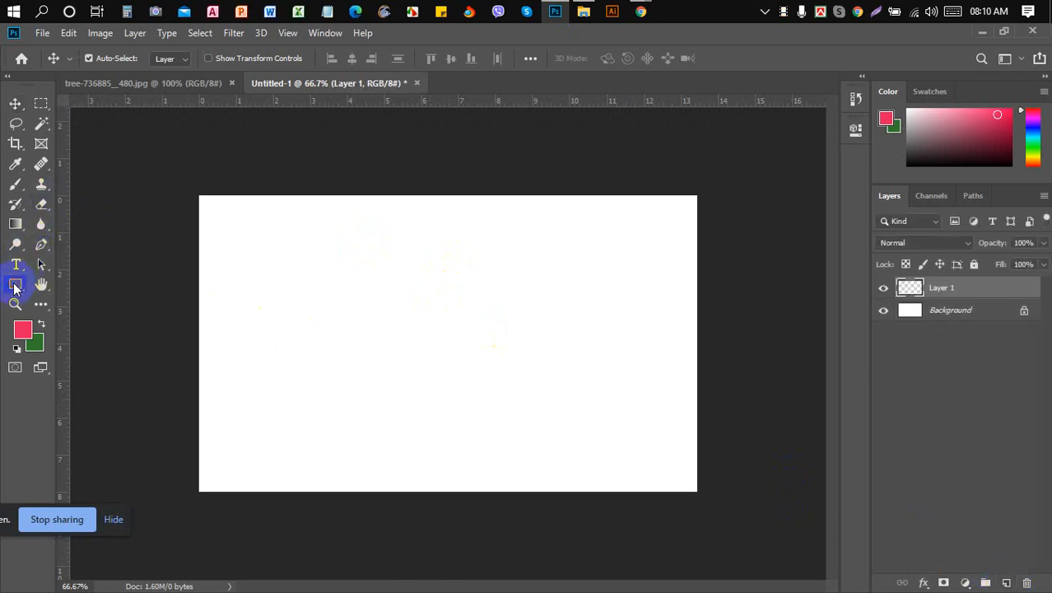
{"action": "left_click", "coordinate": [43, 102]}
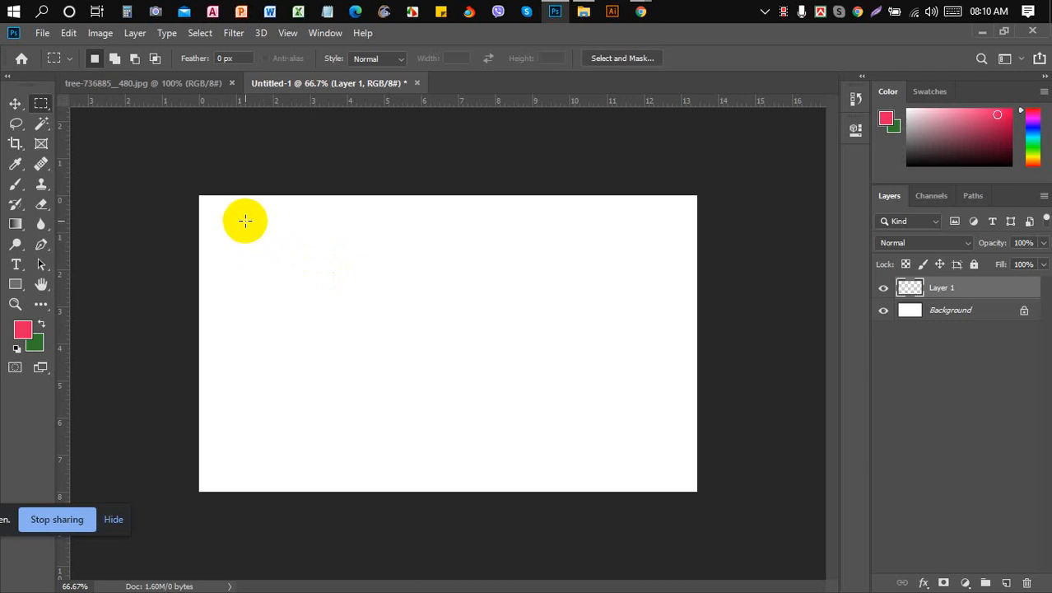
{"action": "left_click_drag", "start_coordinate": [238, 221], "coordinate": [325, 285]}
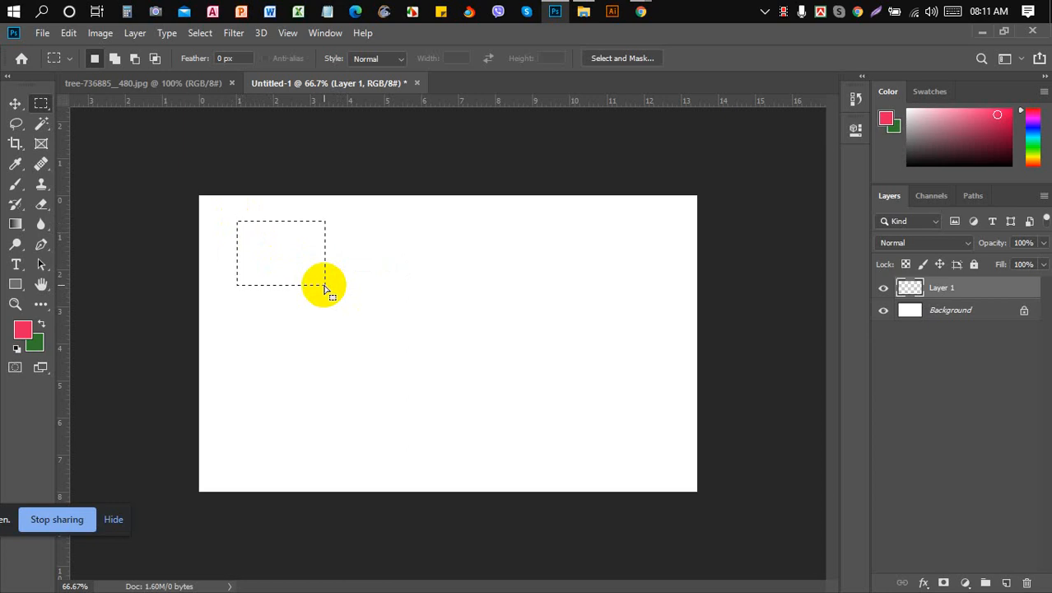
{"action": "key", "text": "ctrl+minus"}
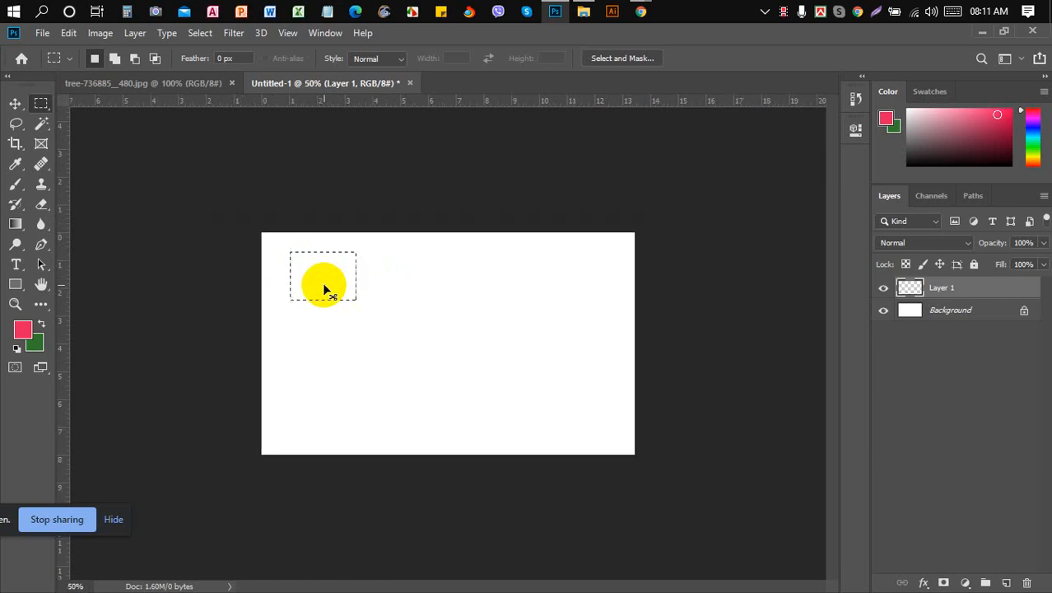
{"action": "key", "text": "ctrl+plus"}
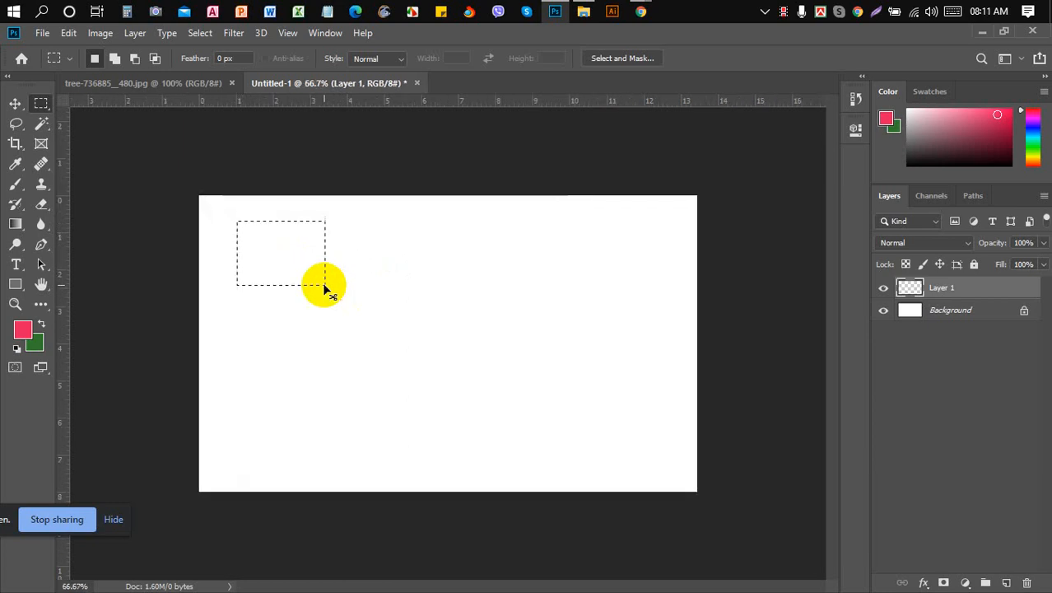
{"action": "key", "text": "ctrl+BackSpace"}
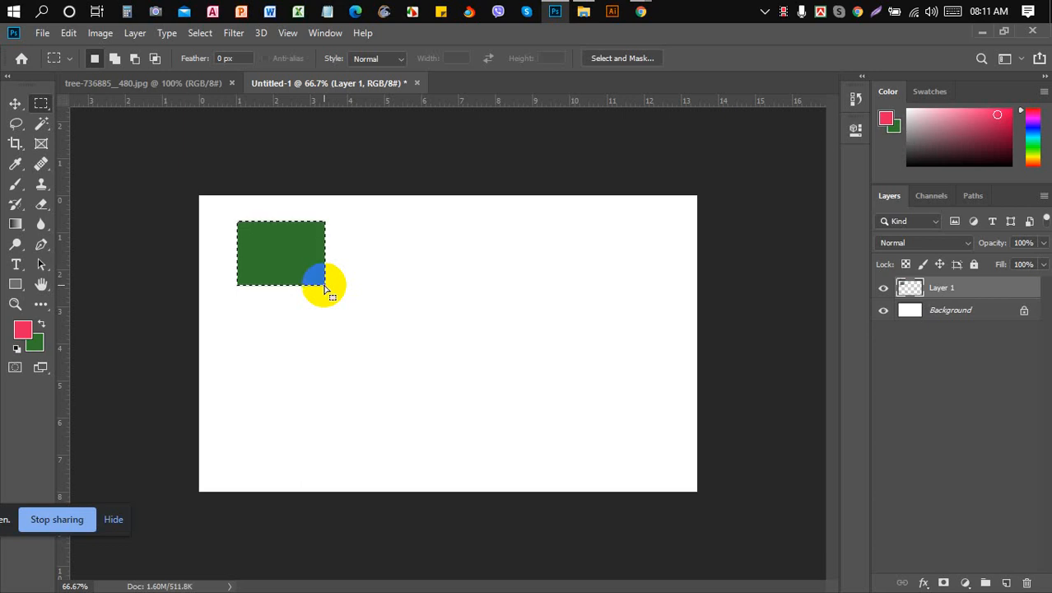
{"action": "left_click", "coordinate": [324, 285]}
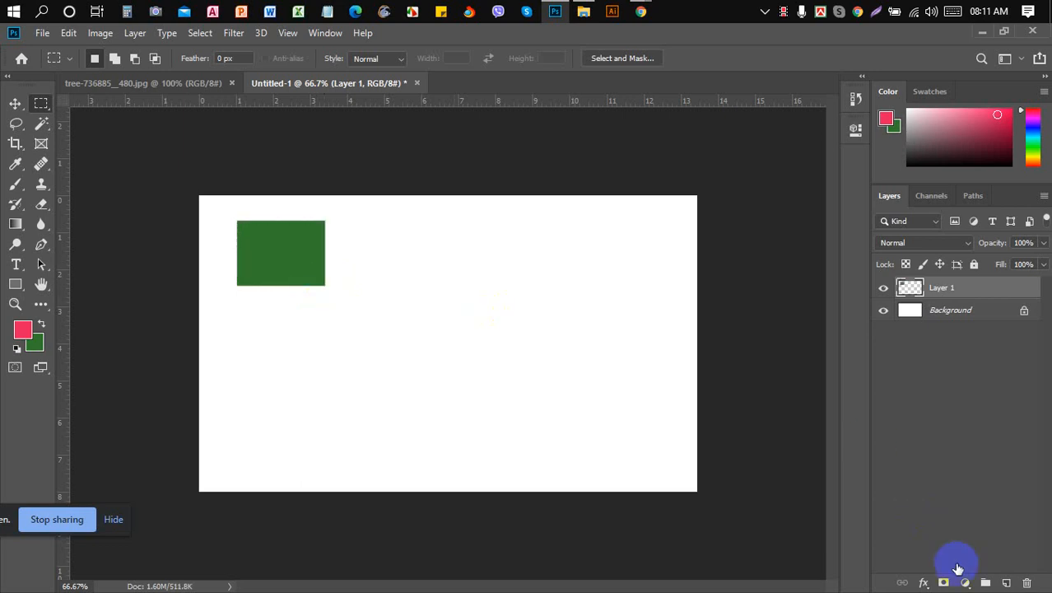
- Add Layer 2 and fill an elliptical selection near the canvas centre
{"action": "left_click", "coordinate": [1007, 582]}
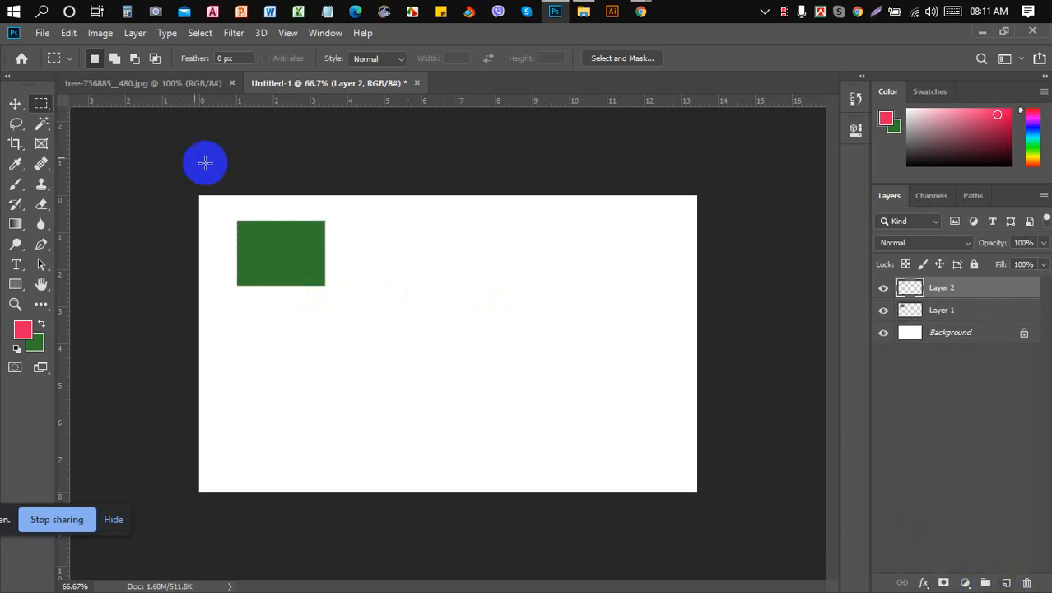
{"action": "left_click", "coordinate": [45, 105]}
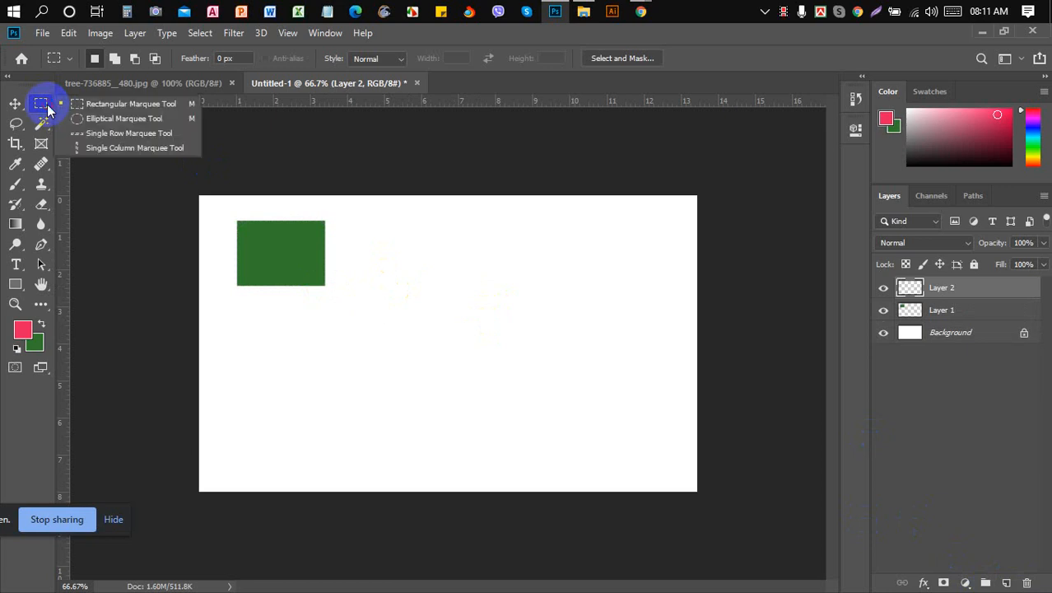
{"action": "left_click", "coordinate": [87, 120]}
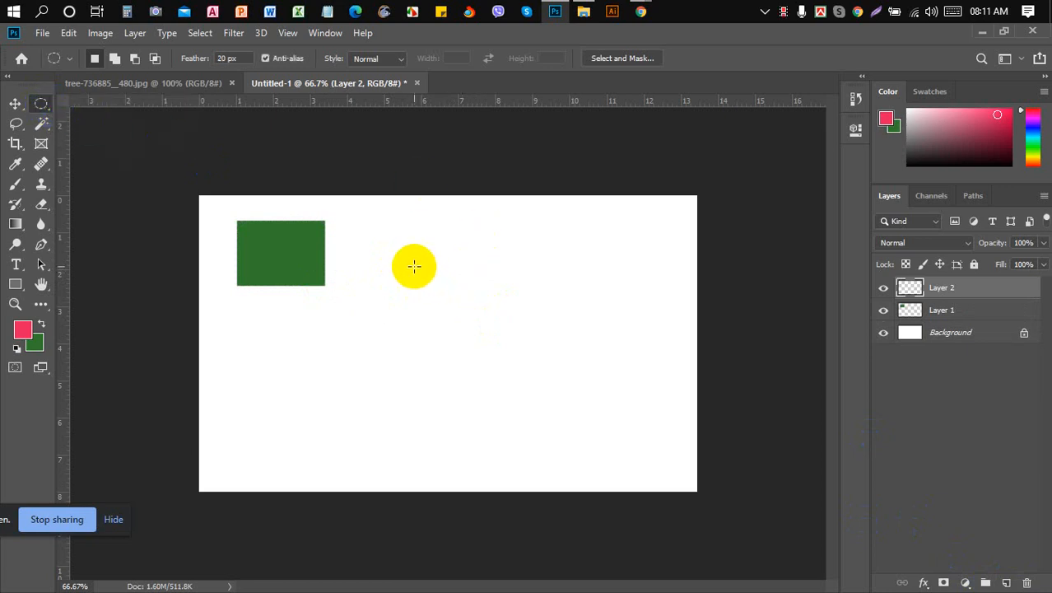
{"action": "left_click_drag", "start_coordinate": [415, 267], "coordinate": [492, 332]}
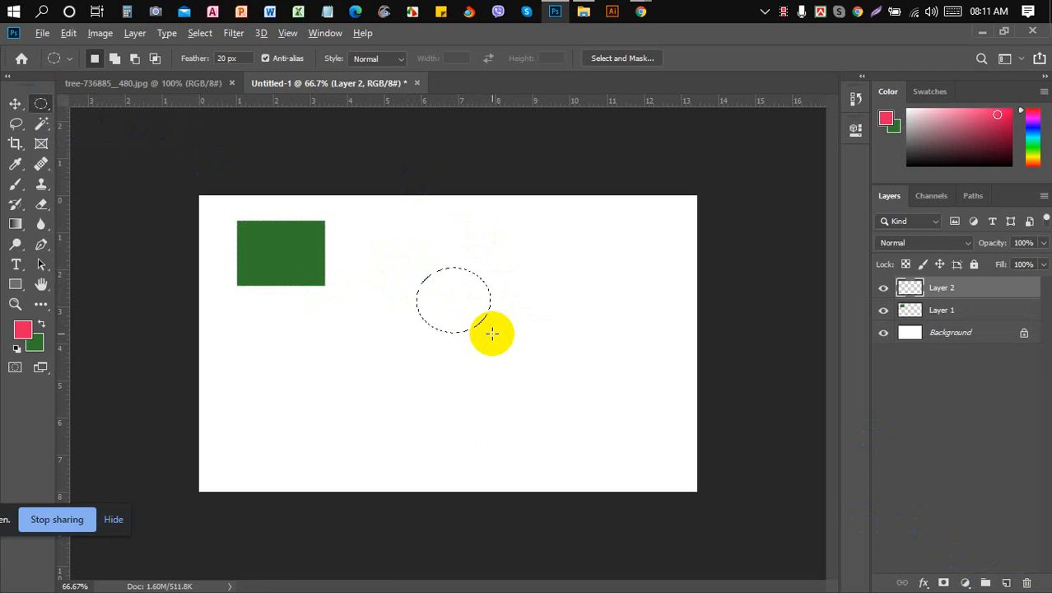
{"action": "key", "text": "alt+BackSpace"}
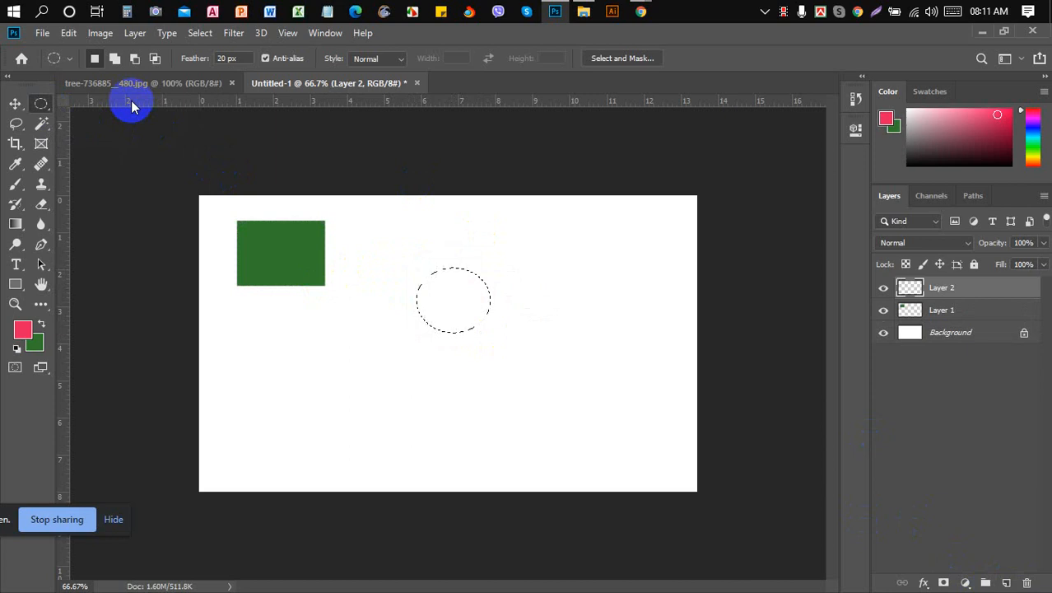
- Set the selection feather to 0 px, delete the blurry green oval, and deselect
{"action": "left_click", "coordinate": [235, 58]}
{"action": "type", "text": "0"}
{"action": "key", "text": "Return"}
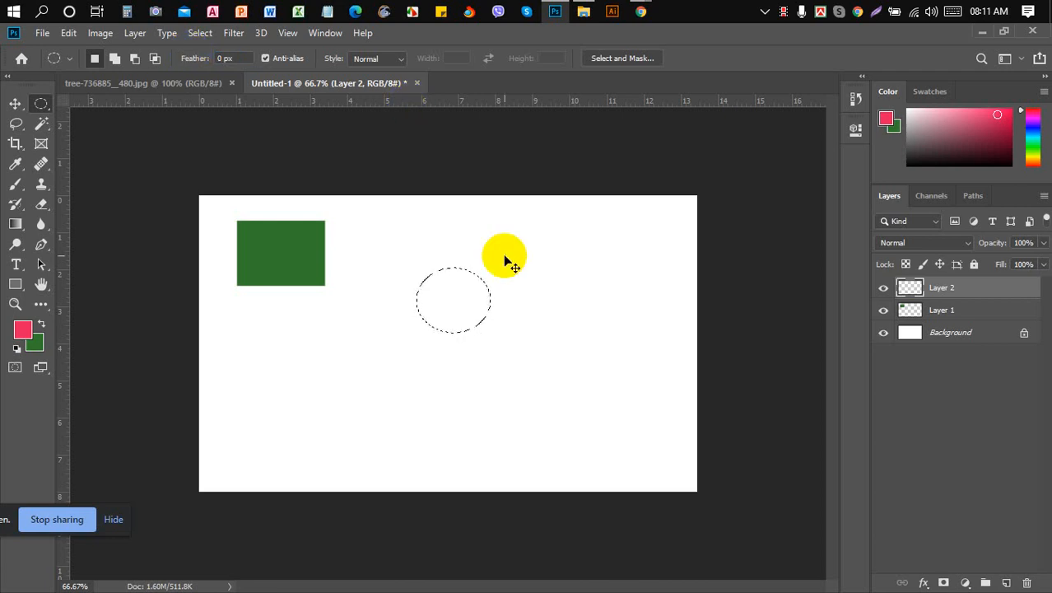
{"action": "key", "text": "ctrl+BackSpace"}
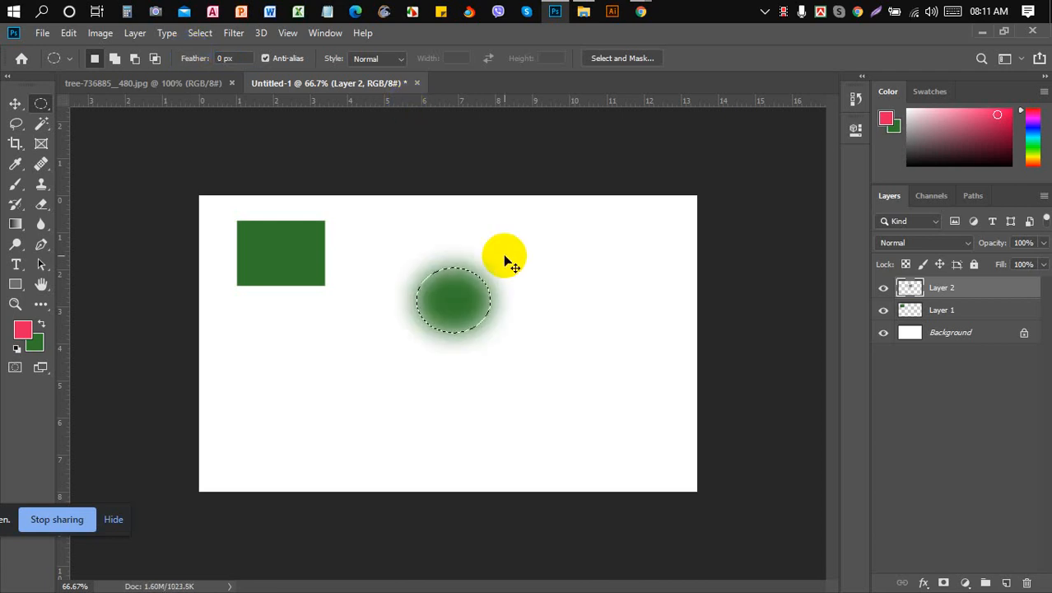
{"action": "key", "text": "Delete"}
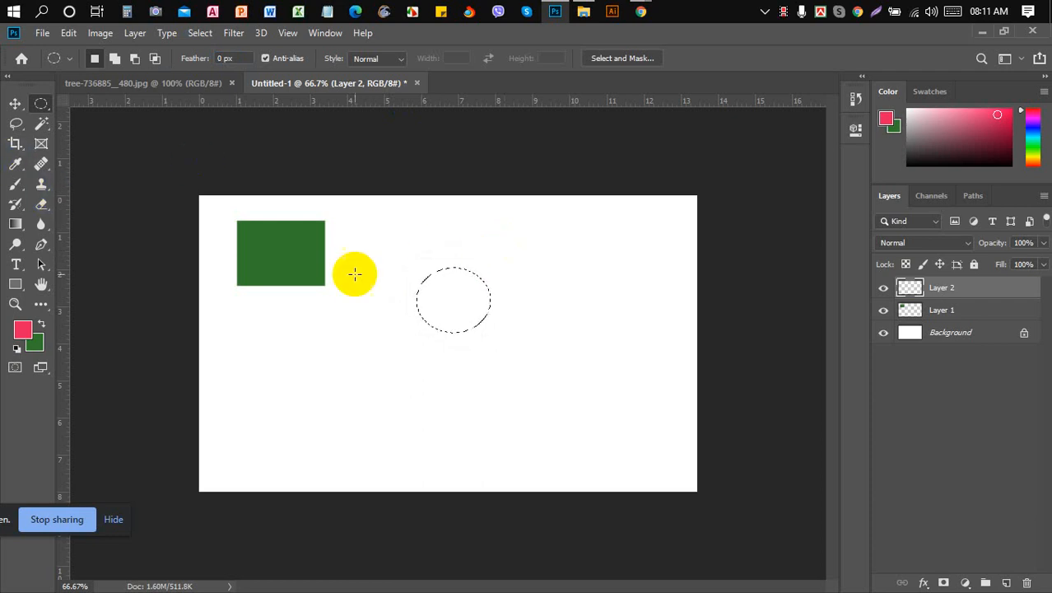
{"action": "left_click", "coordinate": [14, 103]}
{"action": "key", "text": "ctrl+d"}
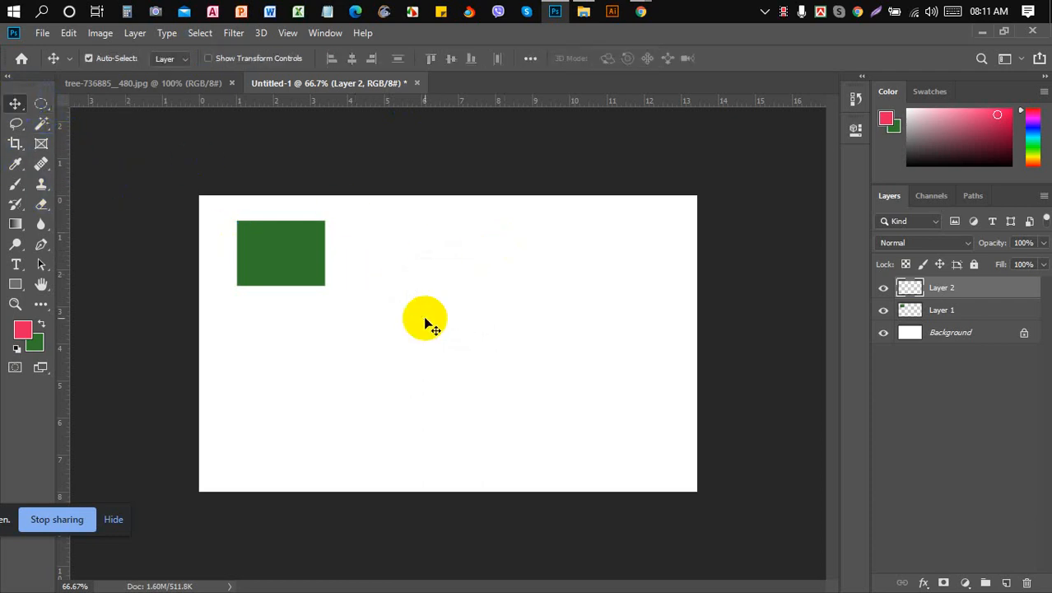
{"action": "left_click", "coordinate": [39, 103]}
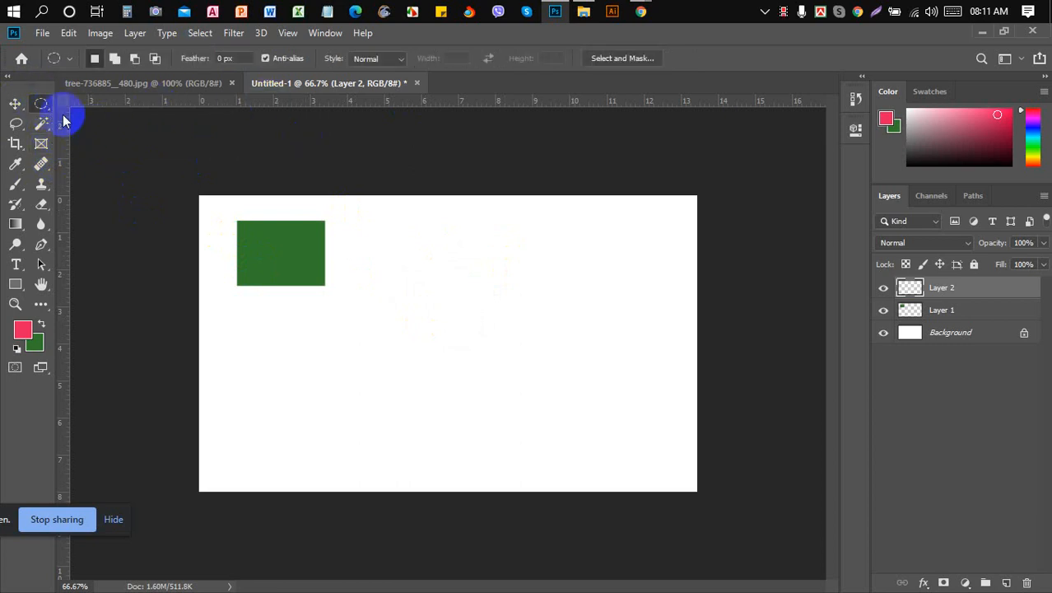
{"action": "right_click", "coordinate": [39, 103]}
- With anti-aliasing off, fill a hard-edged circle near the canvas centre with green
{"action": "left_click", "coordinate": [76, 104]}
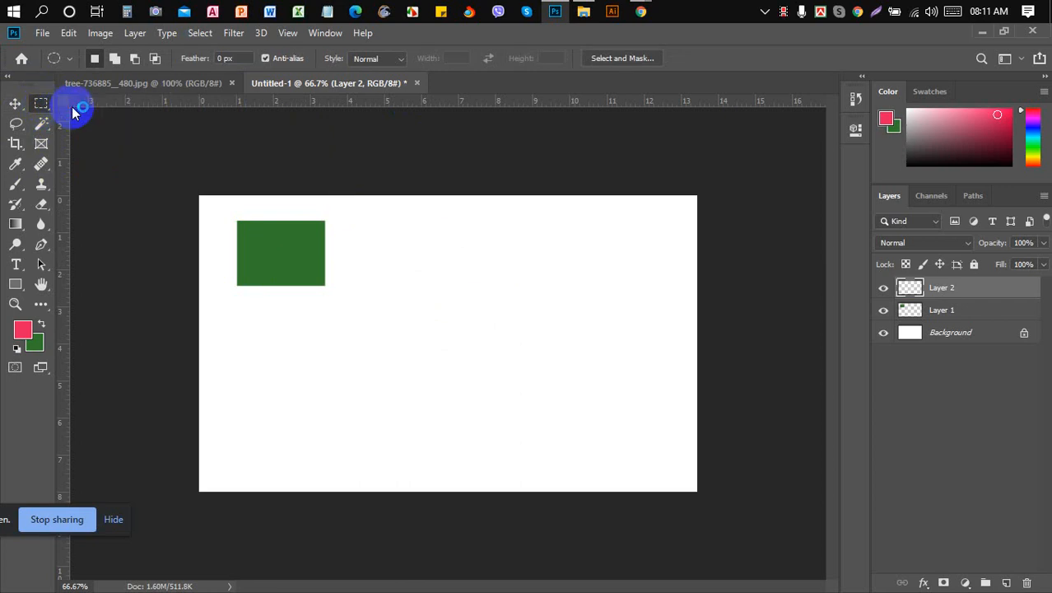
{"action": "right_click", "coordinate": [45, 107]}
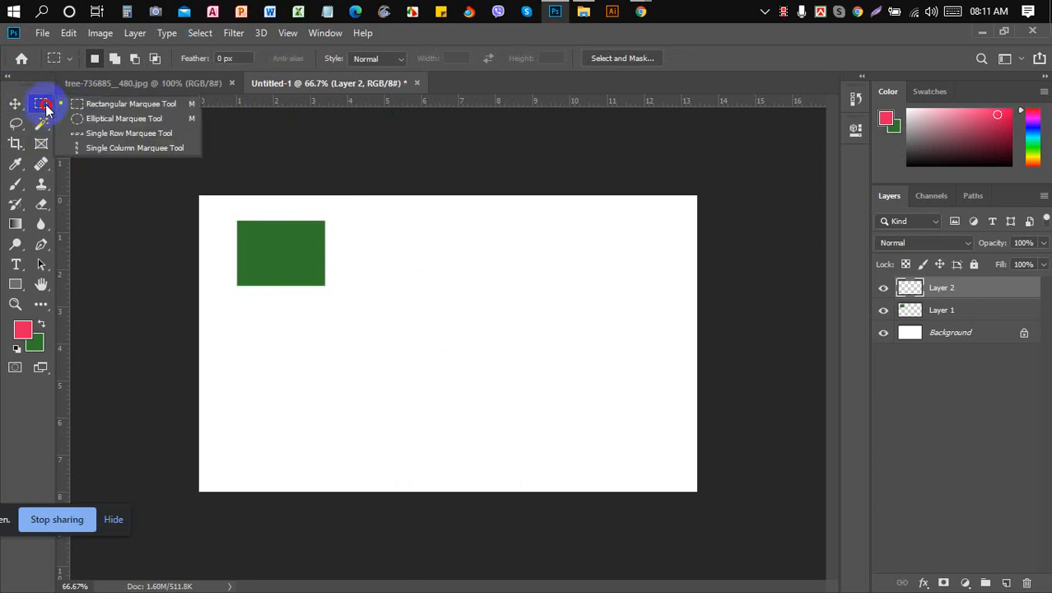
{"action": "left_click", "coordinate": [81, 118]}
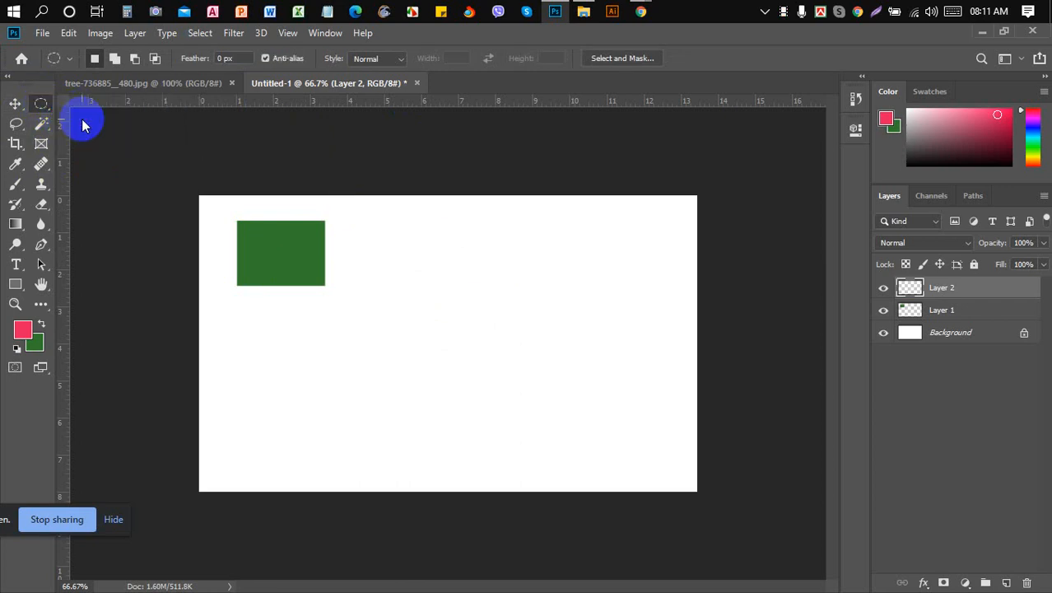
{"action": "left_click", "coordinate": [273, 59]}
{"action": "left_click_drag", "start_coordinate": [420, 275], "coordinate": [524, 369]}
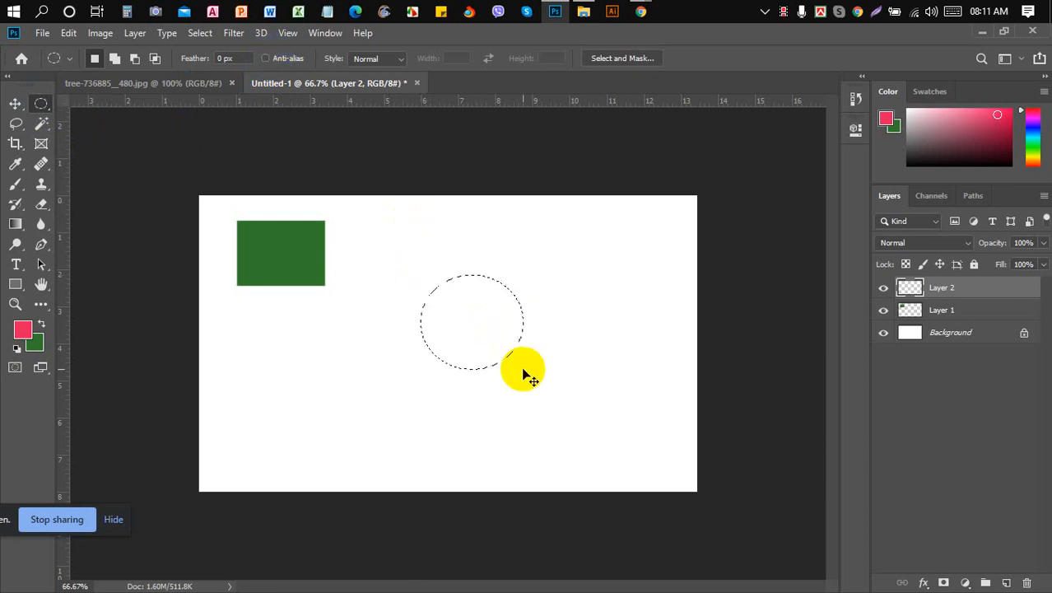
{"action": "key", "text": "ctrl+BackSpace"}
{"action": "key", "text": "ctrl+d"}
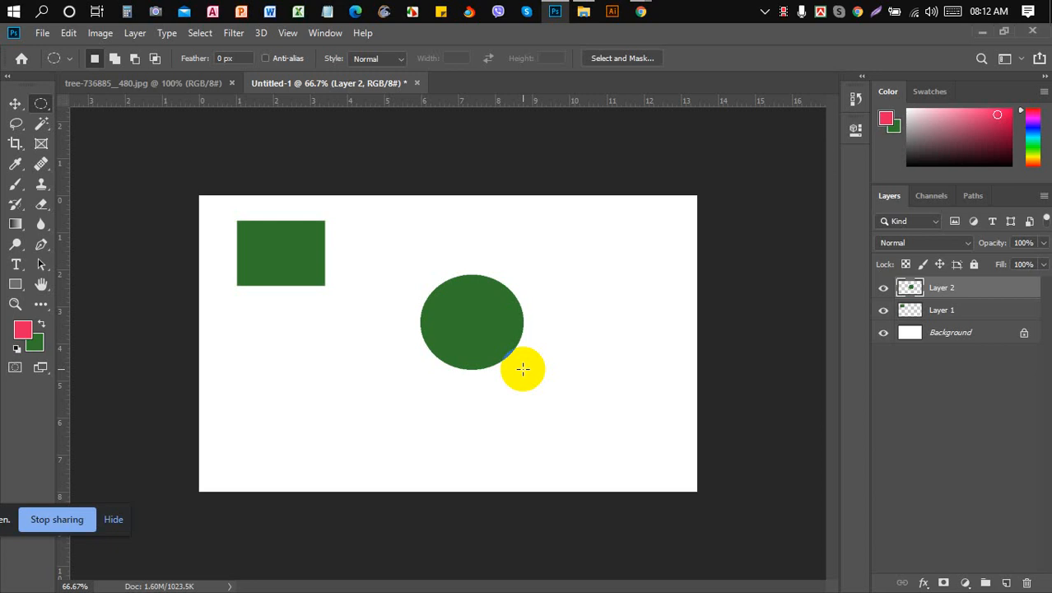
- Recolour the circle red by loading Layer 2's pixels and filling them
{"action": "left_click", "coordinate": [912, 290], "text": "ctrl"}
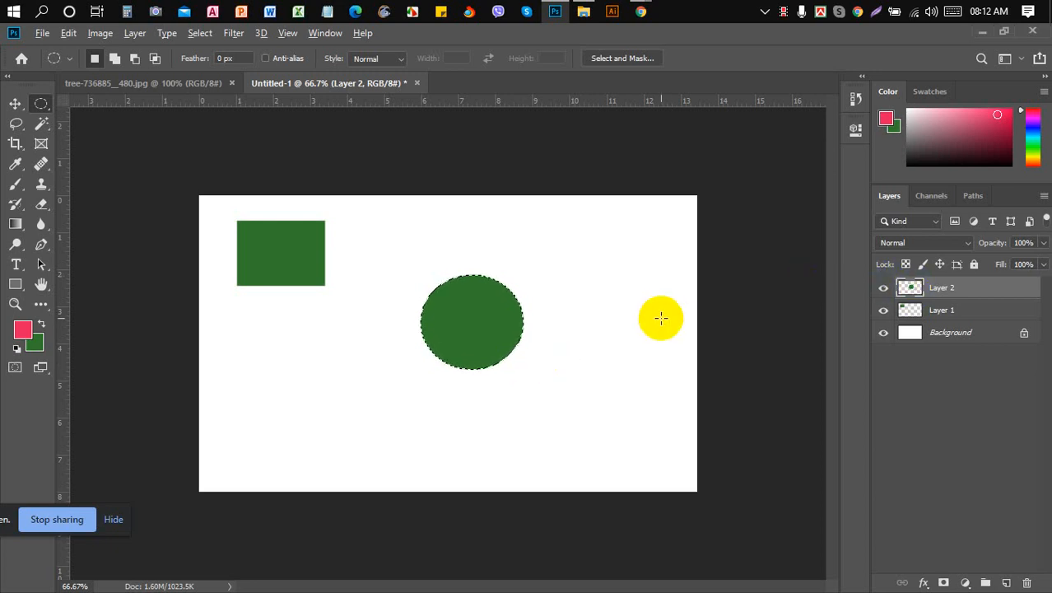
{"action": "key", "text": "alt+BackSpace"}
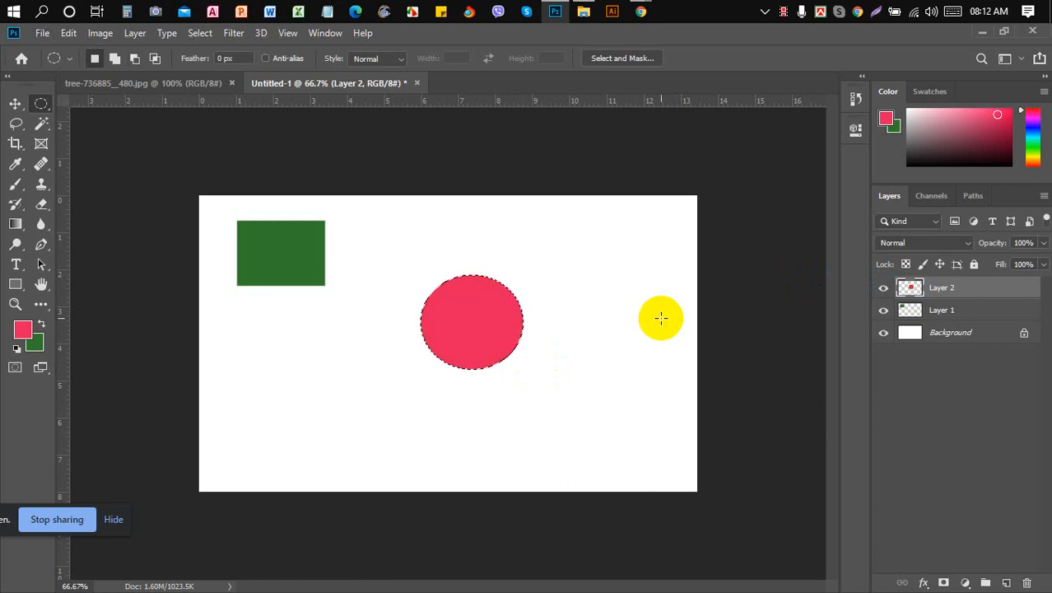
{"action": "key", "text": "ctrl+d"}
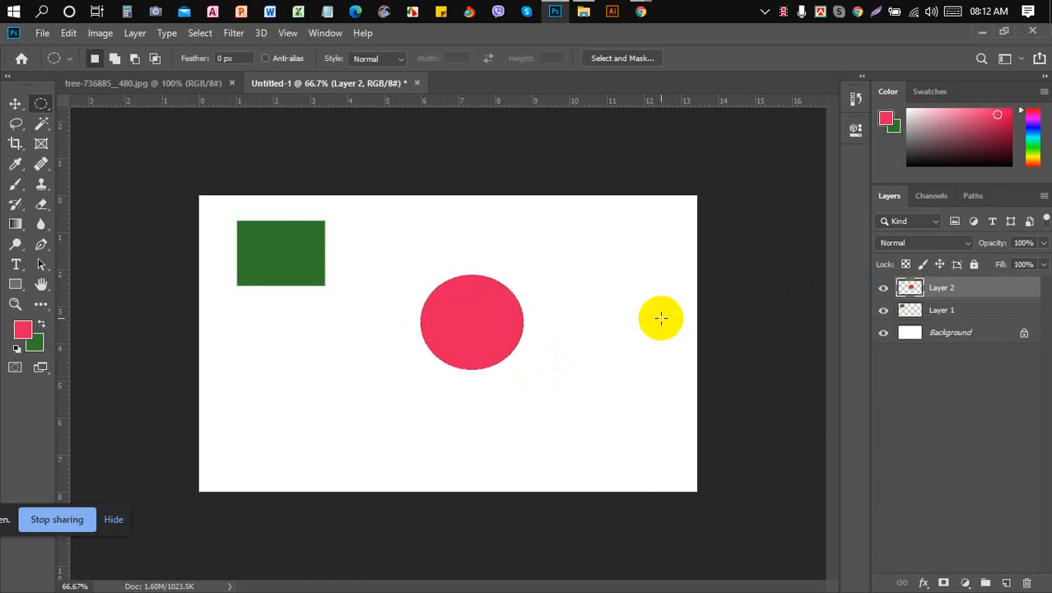
{"action": "left_click", "coordinate": [1007, 583]}
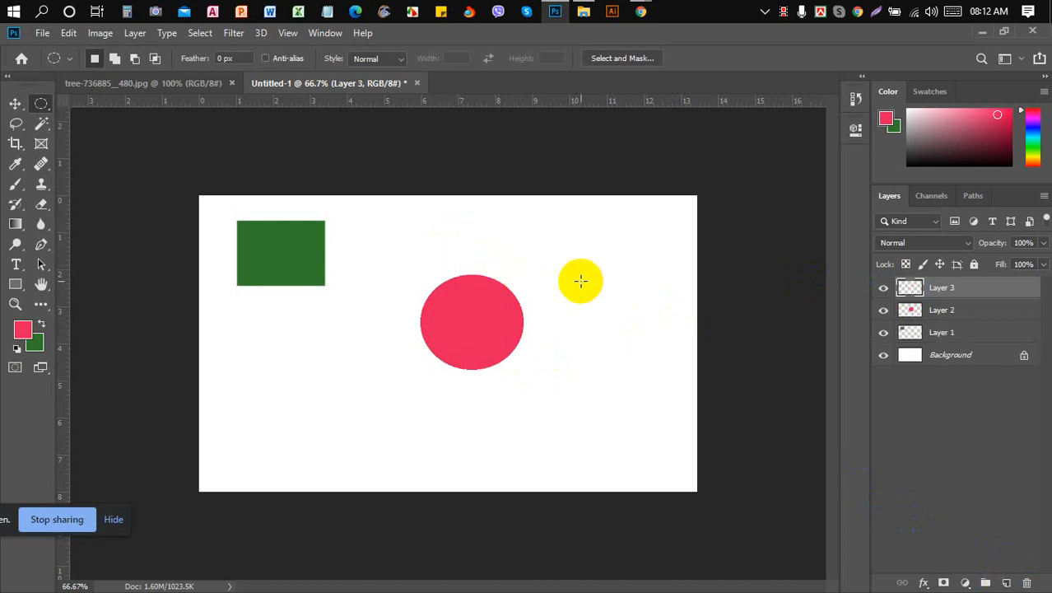
- Fill a tall ellipse on the canvas's right side with blue on Layer 3
{"action": "left_click_drag", "start_coordinate": [581, 211], "coordinate": [631, 332]}
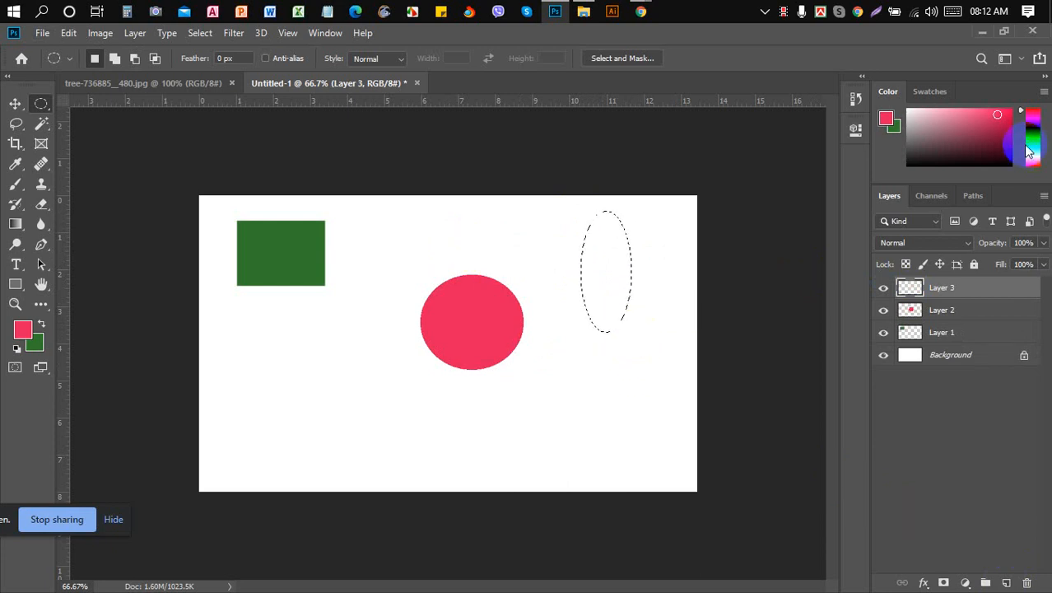
{"action": "left_click", "coordinate": [1031, 128]}
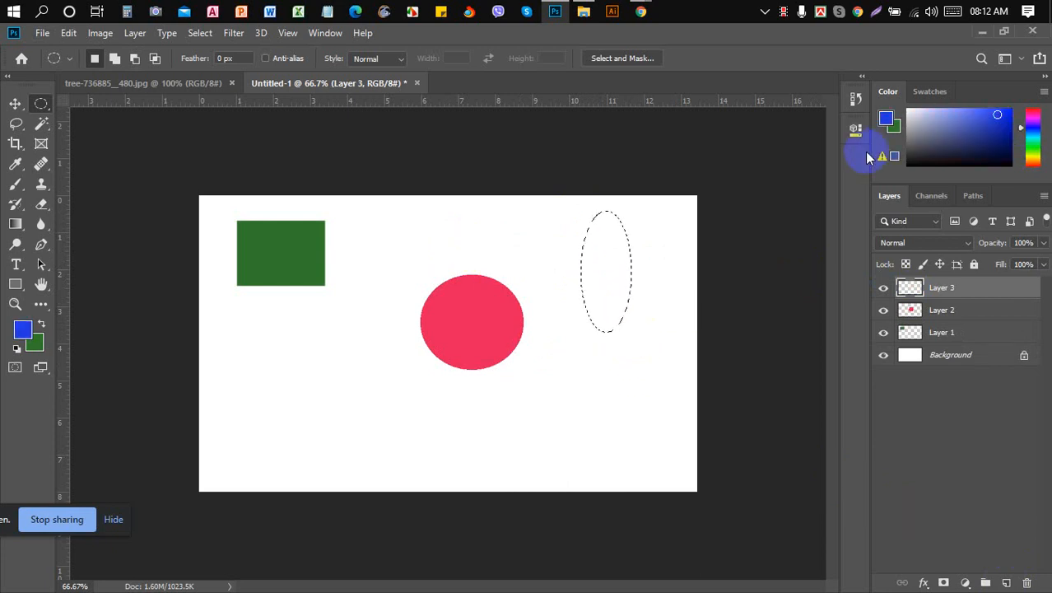
{"action": "key", "text": "alt+BackSpace"}
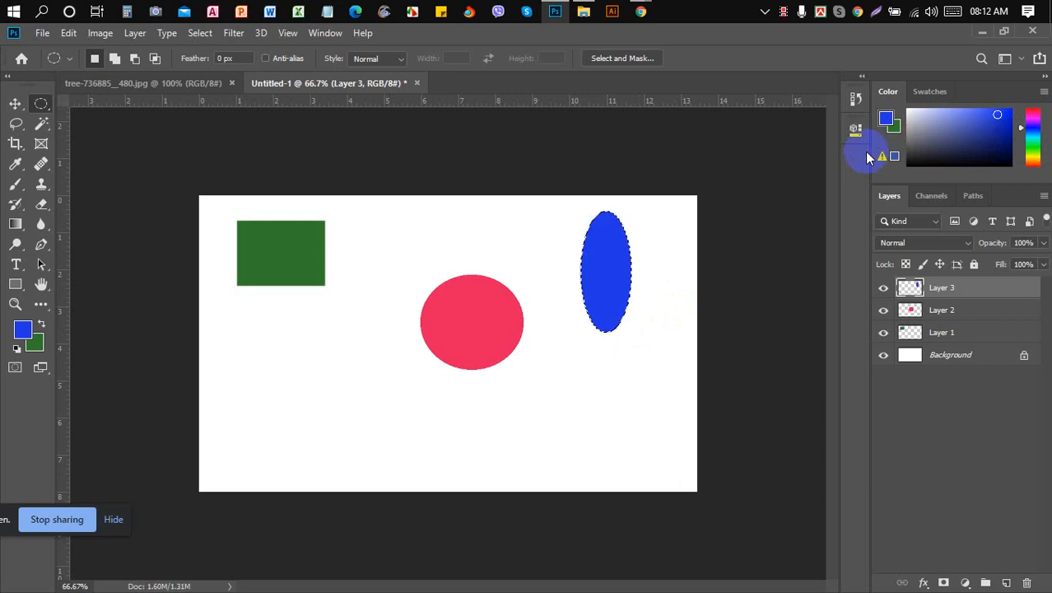
{"action": "key", "text": "ctrl+d"}
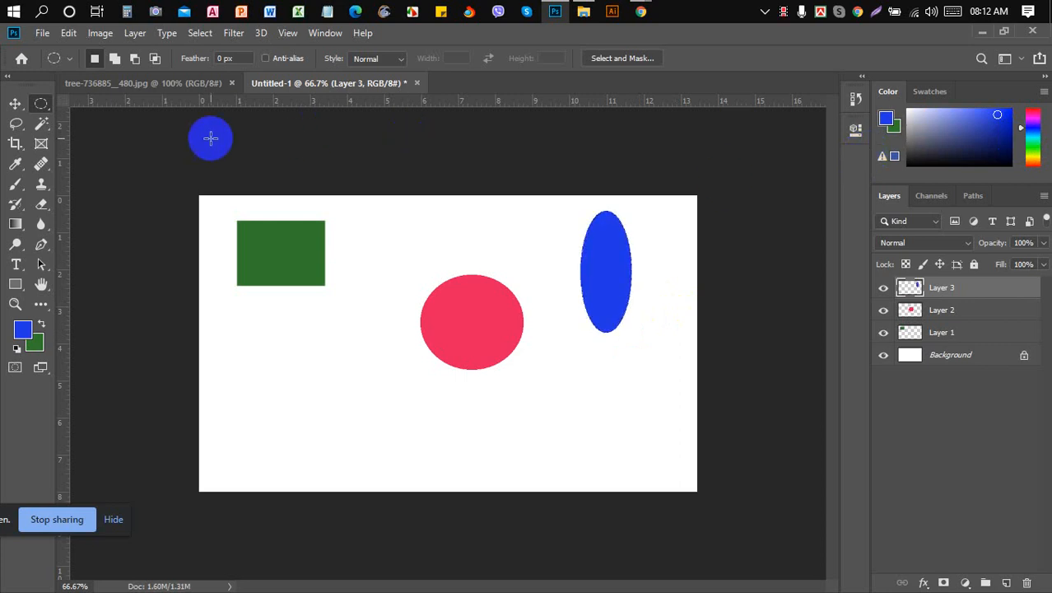
- Pick pink as the painting colour, fill a trial rectangle below the green one, then undo it
{"action": "right_click", "coordinate": [41, 105]}
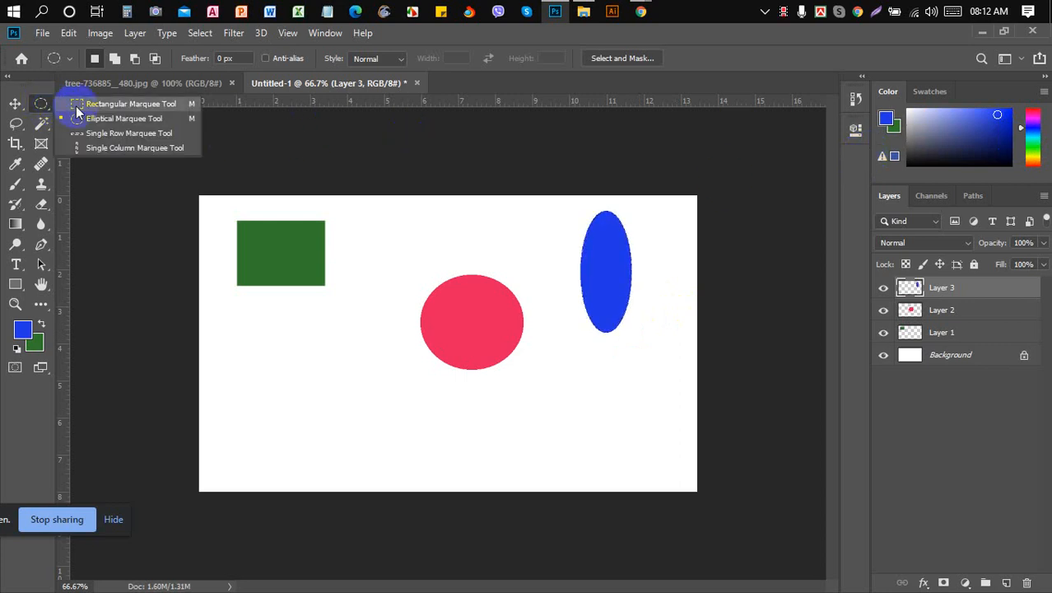
{"action": "left_click", "coordinate": [78, 106]}
{"action": "left_click_drag", "start_coordinate": [257, 328], "coordinate": [304, 428]}
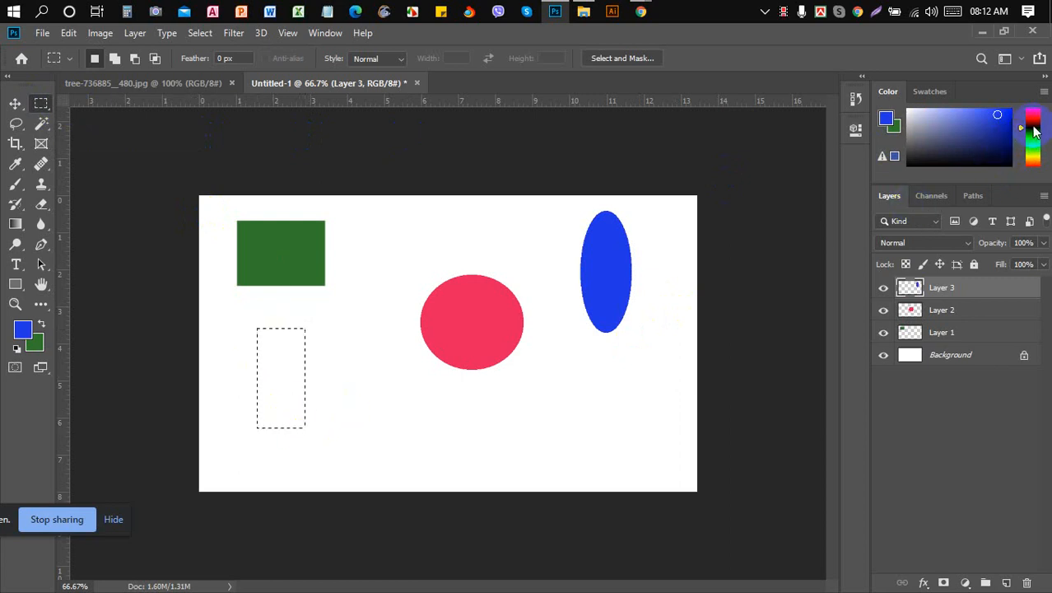
{"action": "left_click_drag", "start_coordinate": [1036, 118], "coordinate": [1036, 112]}
{"action": "left_click", "coordinate": [1005, 121]}
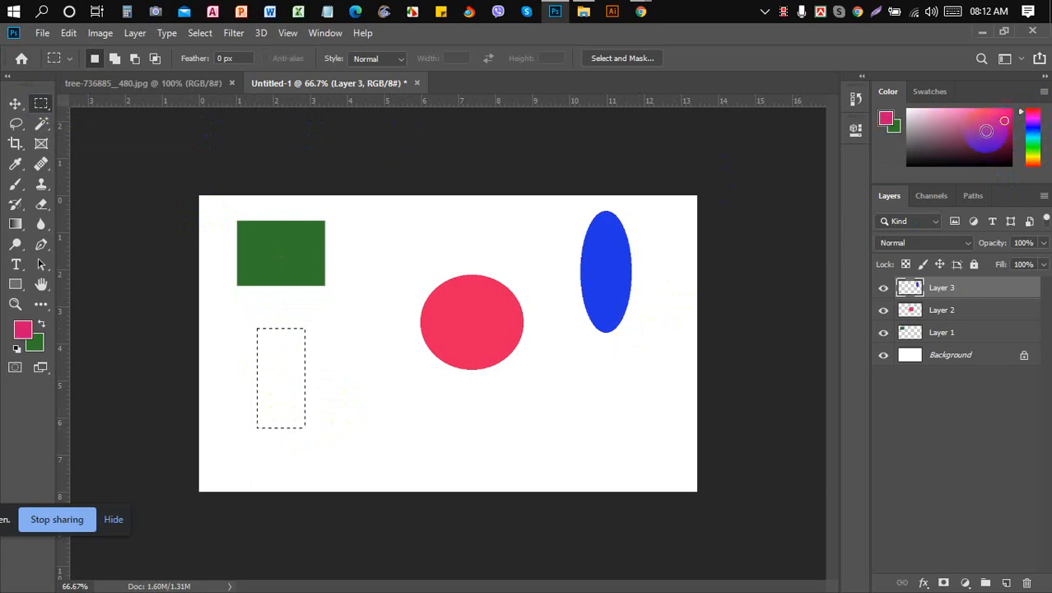
{"action": "key", "text": "alt+BackSpace"}
{"action": "left_click", "coordinate": [813, 238]}
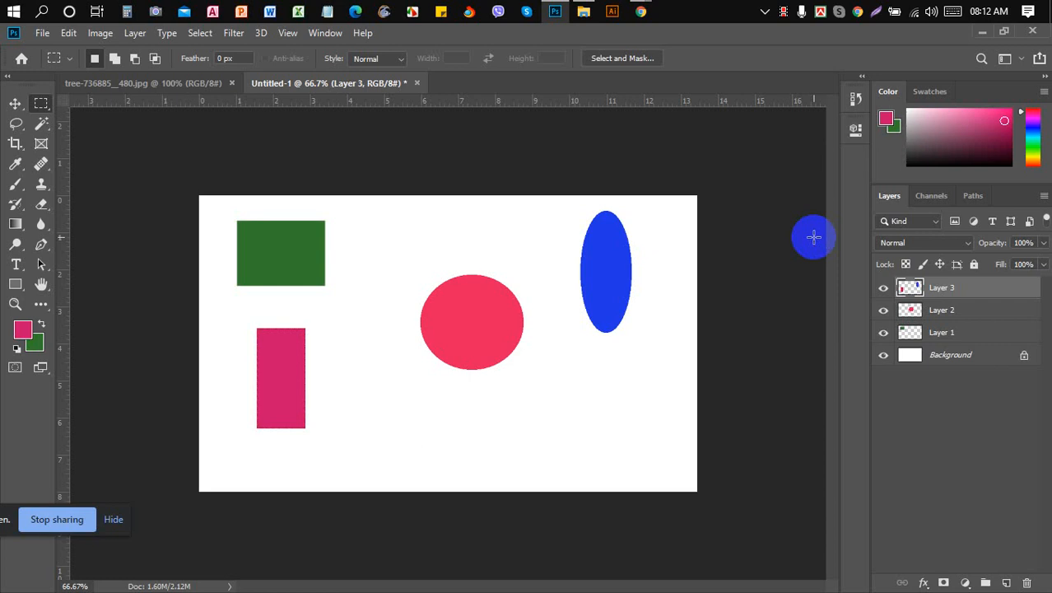
{"action": "left_click", "coordinate": [14, 103]}
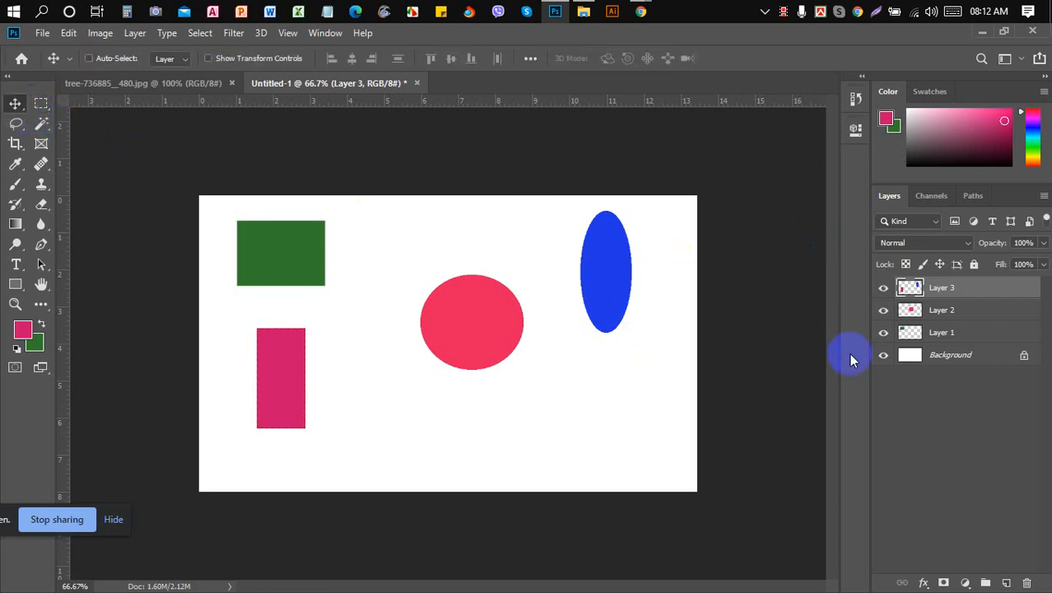
{"action": "key", "text": "ctrl+z"}
{"action": "key", "text": "ctrl+z"}
{"action": "key", "text": "ctrl+z"}
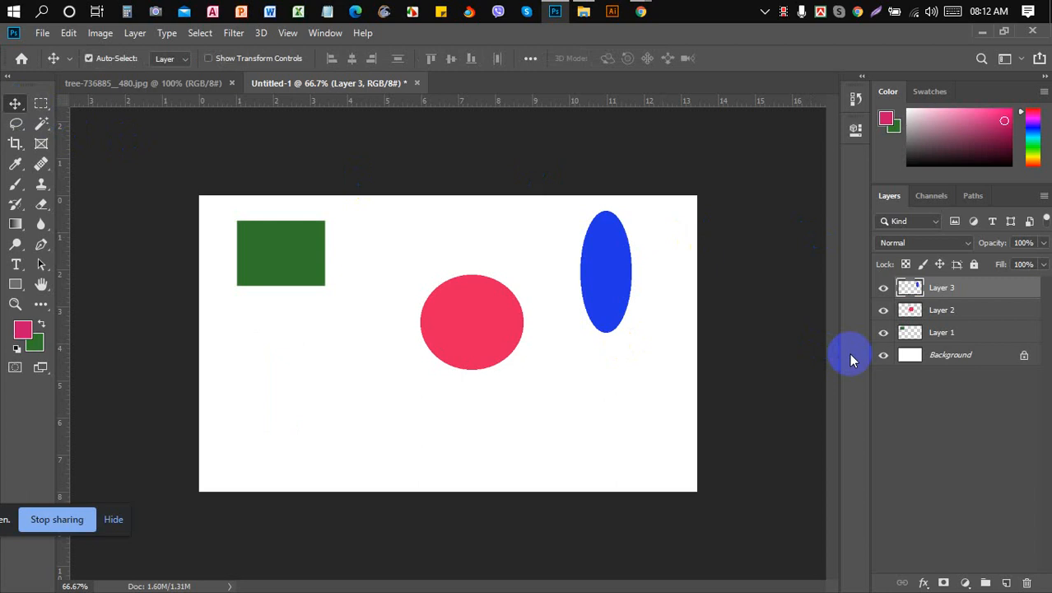
- Add Layer 4 with a tall pink rectangle filled below the green rectangle
{"action": "left_click", "coordinate": [1006, 582]}
{"action": "left_click", "coordinate": [41, 103]}
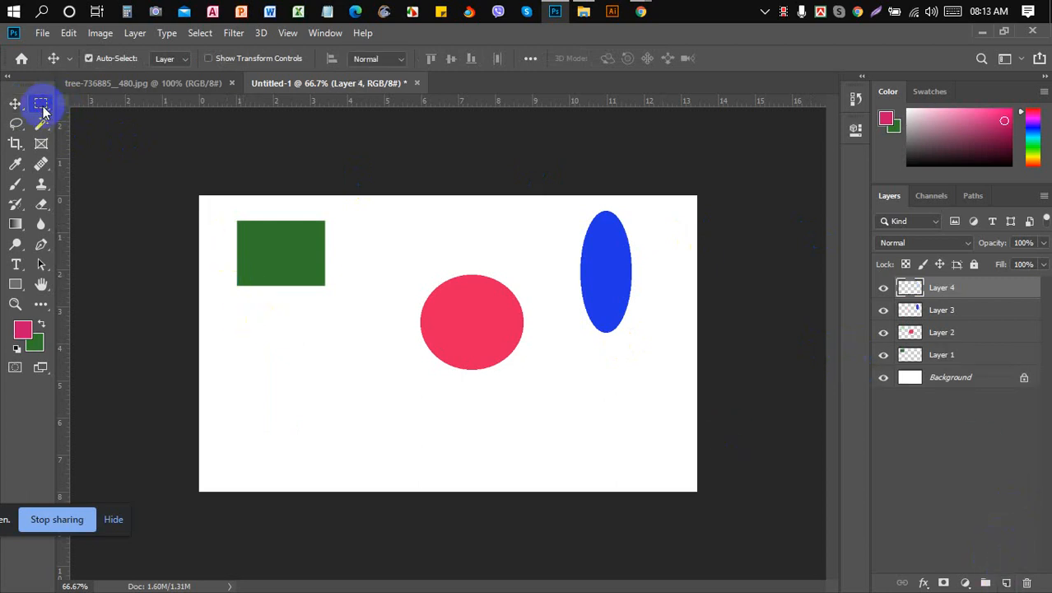
{"action": "left_click_drag", "start_coordinate": [264, 315], "coordinate": [307, 427]}
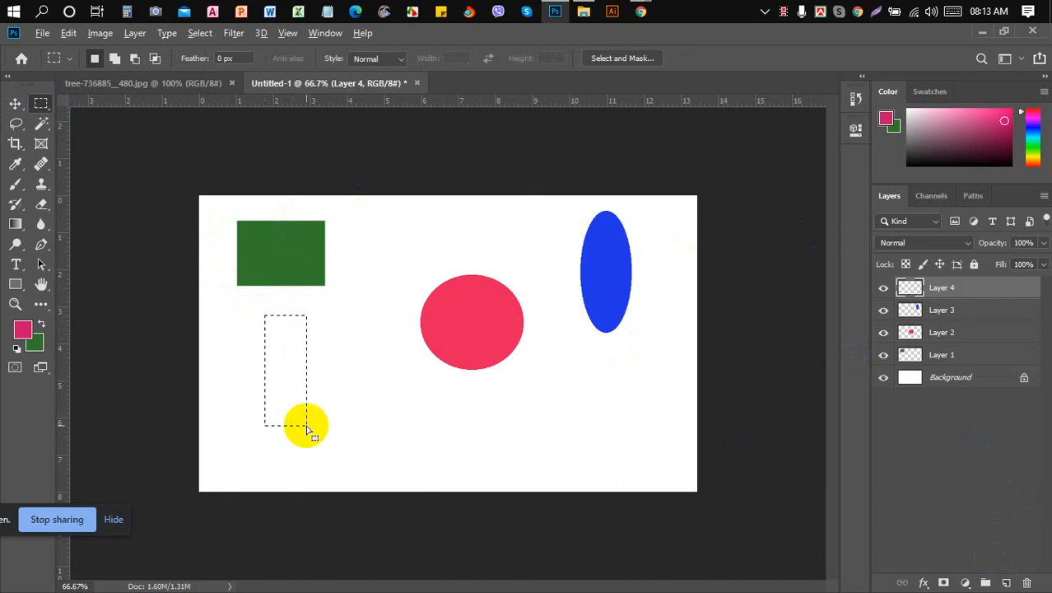
{"action": "key", "text": "alt+BackSpace"}
{"action": "key", "text": "ctrl+d"}
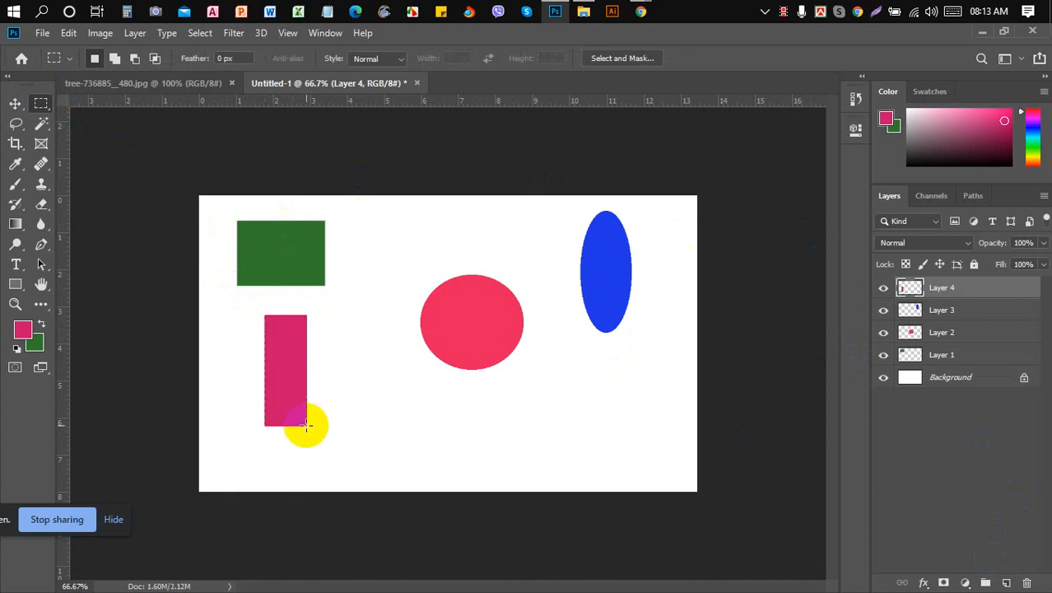
{"action": "left_click", "coordinate": [15, 102]}
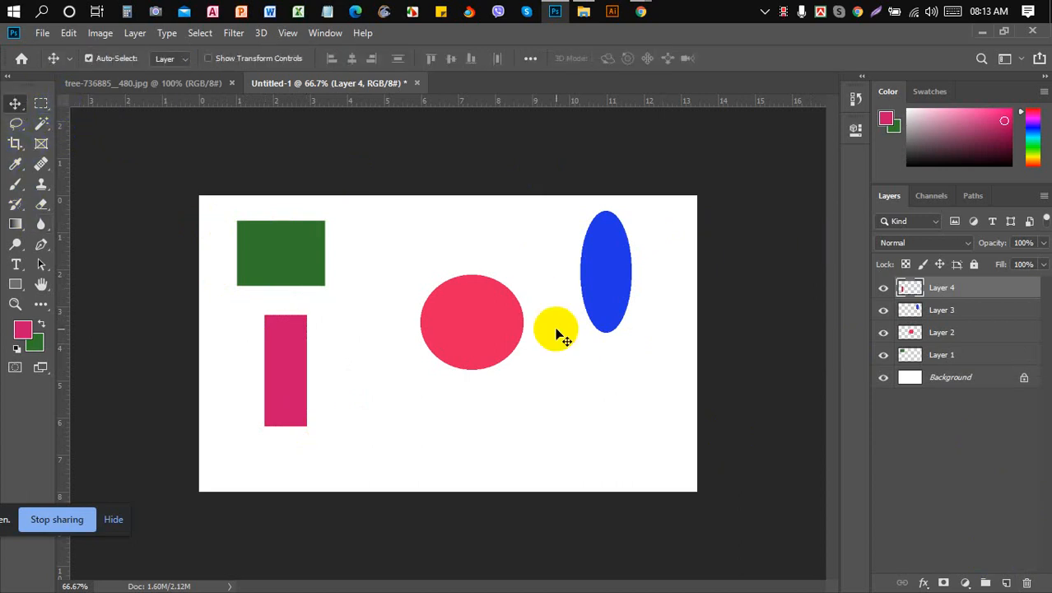
{"action": "left_click", "coordinate": [954, 381]}
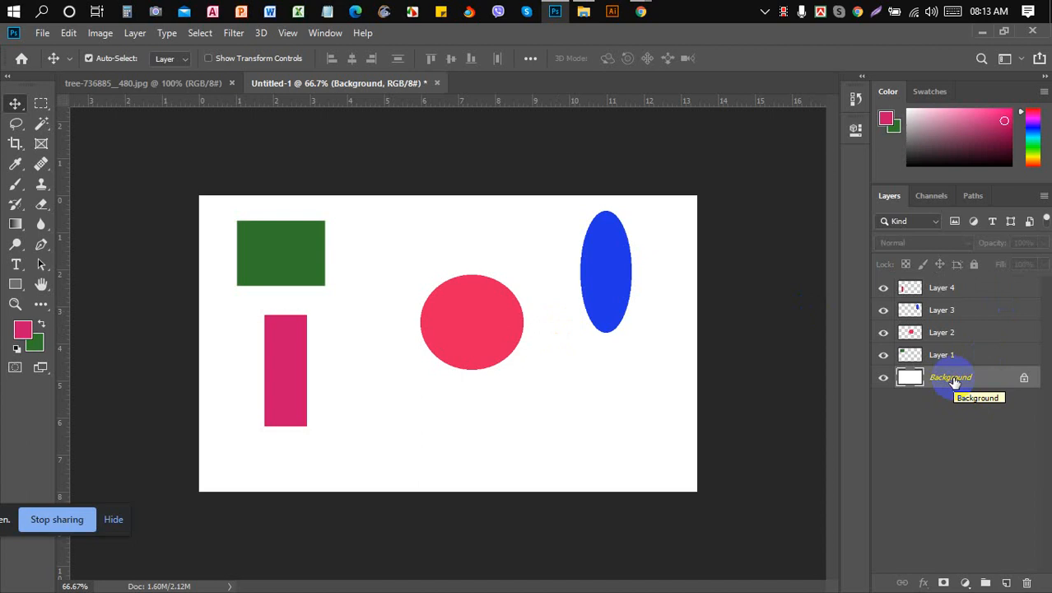
- Align the pink rectangle's centres to the Background, then drag the red circle beneath the green rectangle
{"action": "left_click", "coordinate": [965, 294]}
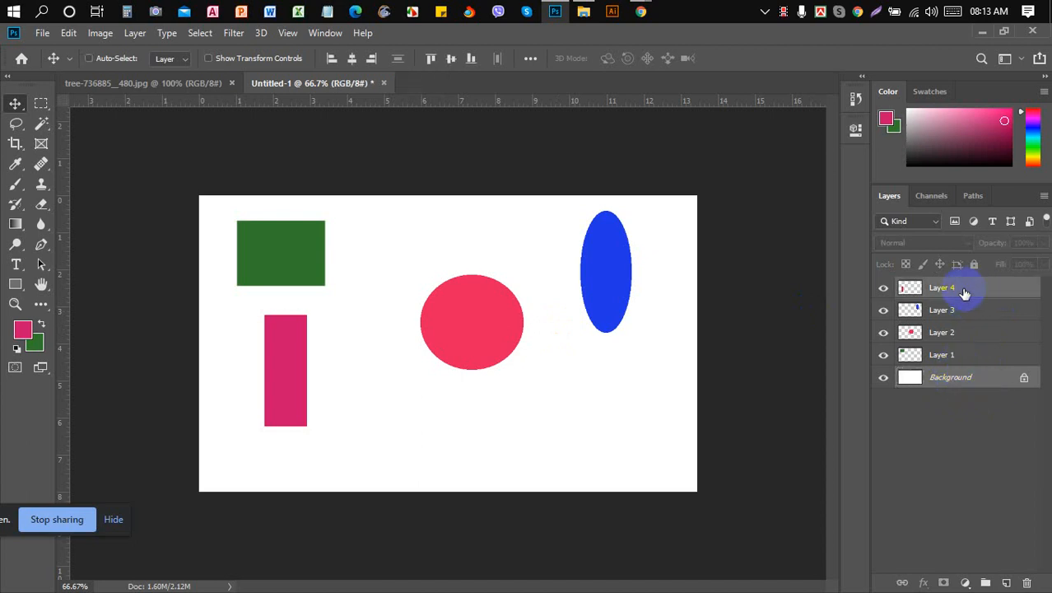
{"action": "left_click", "coordinate": [545, 173]}
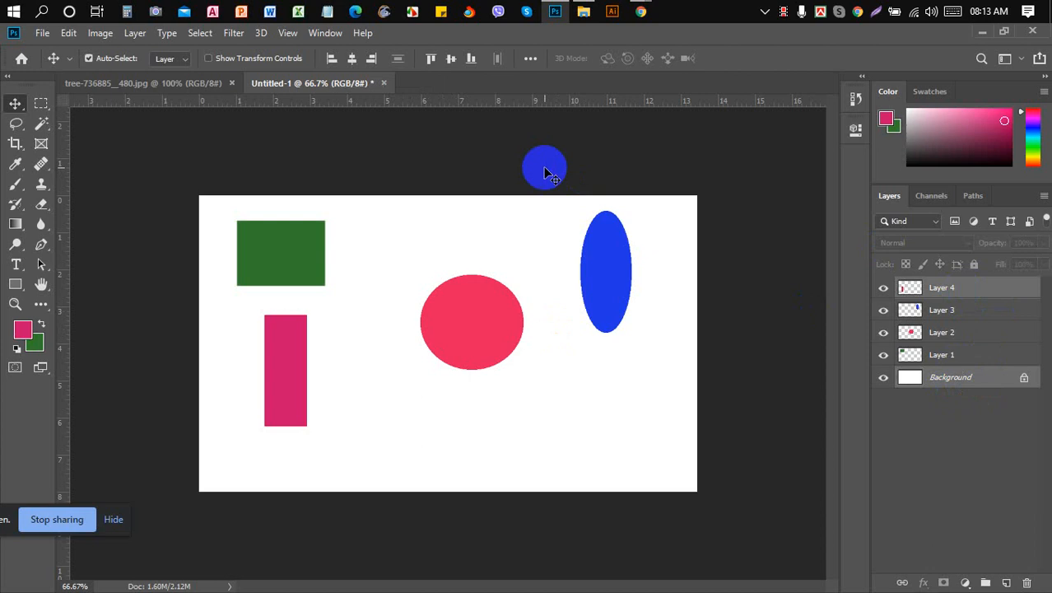
{"action": "left_click", "coordinate": [978, 295]}
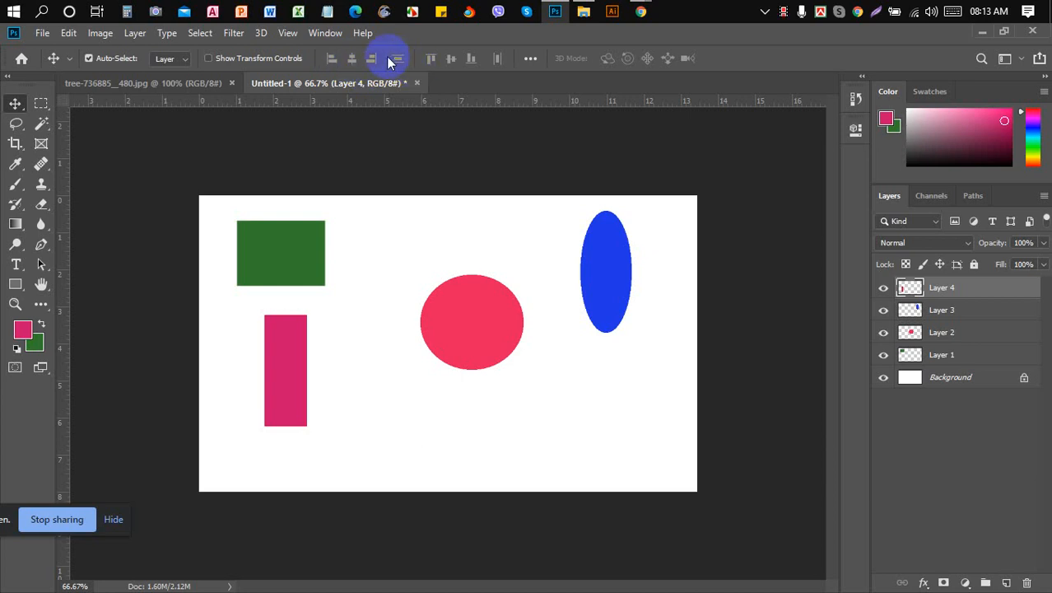
{"action": "left_click", "coordinate": [949, 382], "text": "ctrl"}
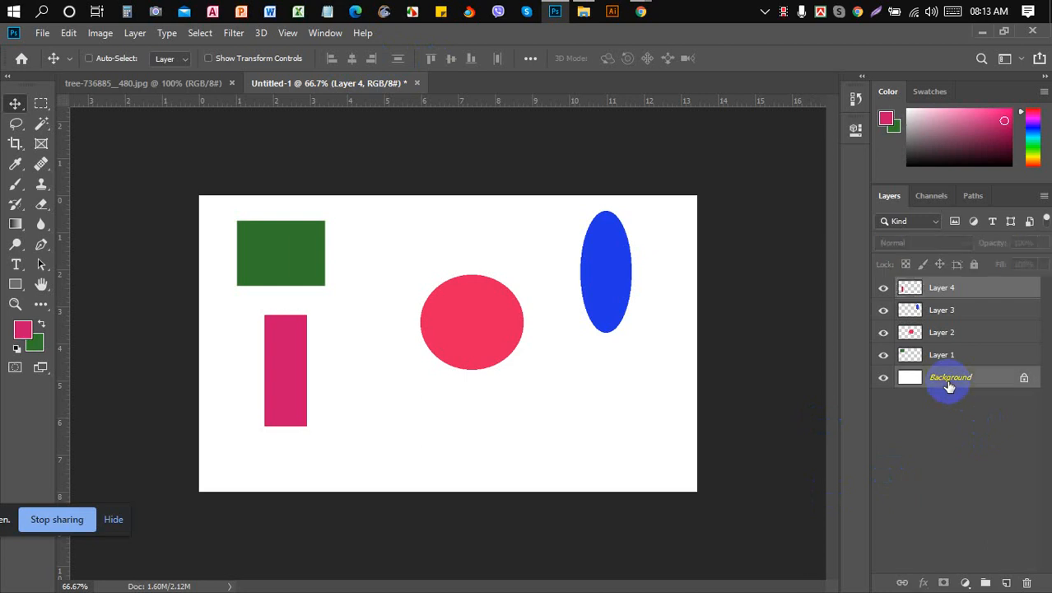
{"action": "left_click", "coordinate": [350, 59]}
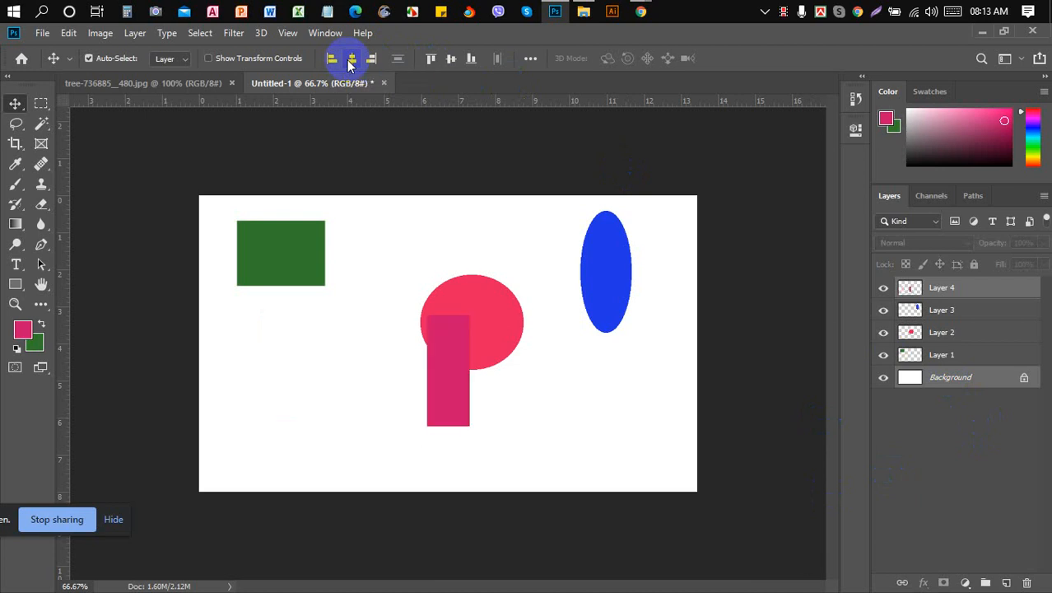
{"action": "left_click", "coordinate": [452, 69]}
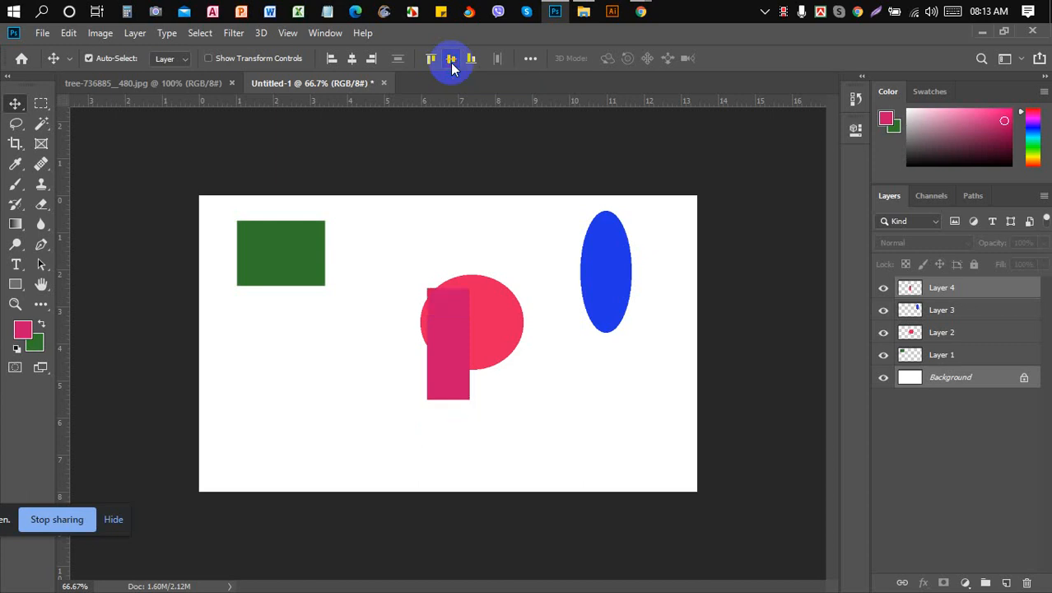
{"action": "left_click_drag", "start_coordinate": [664, 392], "coordinate": [303, 375]}
- Drag the pink rectangle to the lower right, then re-centre it horizontally and vertically against the Background
{"action": "left_click", "coordinate": [453, 344]}
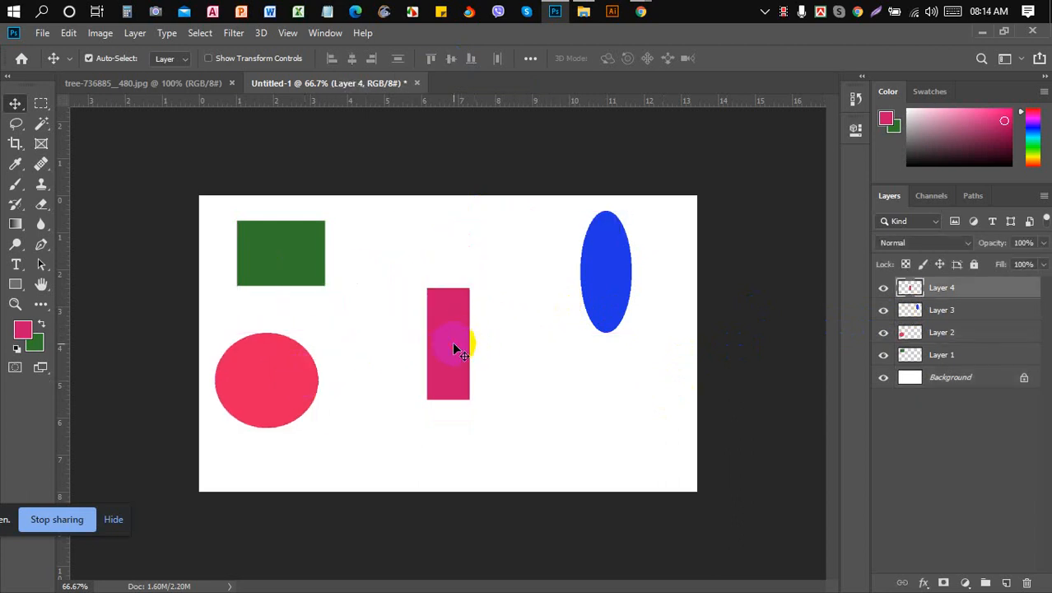
{"action": "left_click_drag", "start_coordinate": [452, 341], "coordinate": [660, 413]}
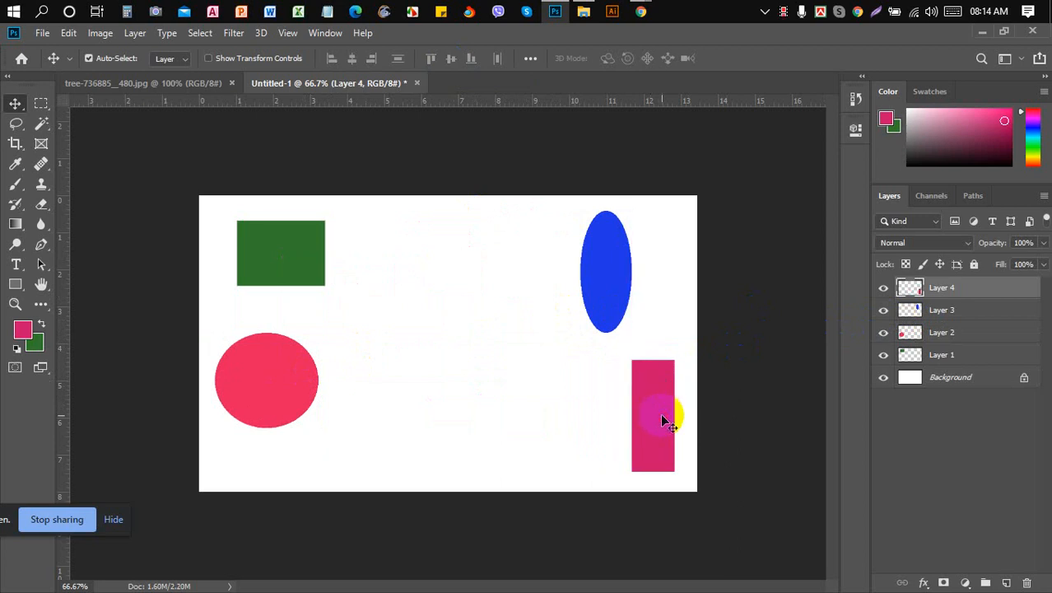
{"action": "left_click", "coordinate": [884, 311]}
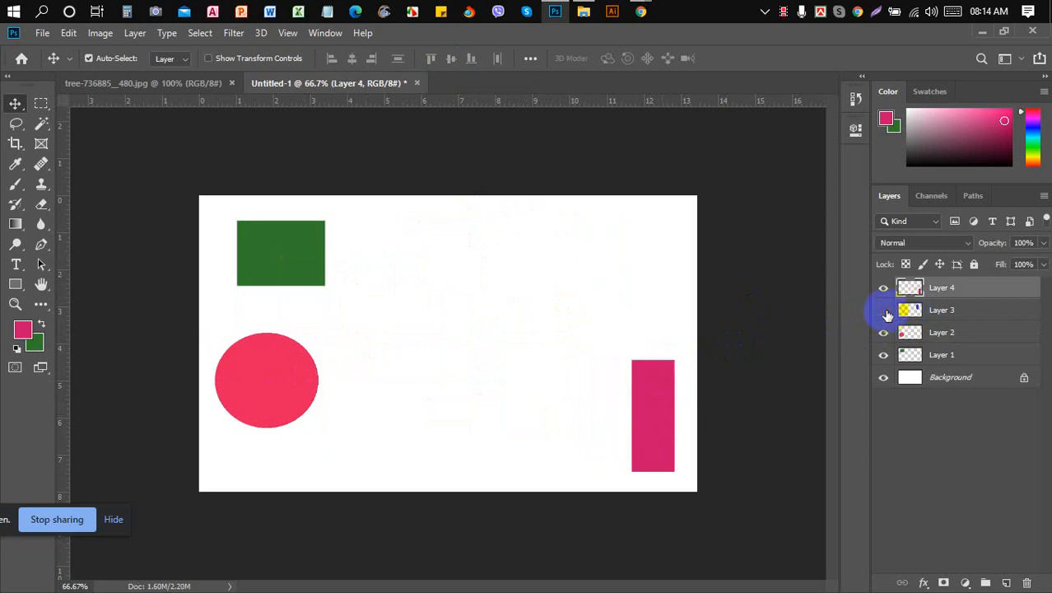
{"action": "left_click", "coordinate": [885, 311]}
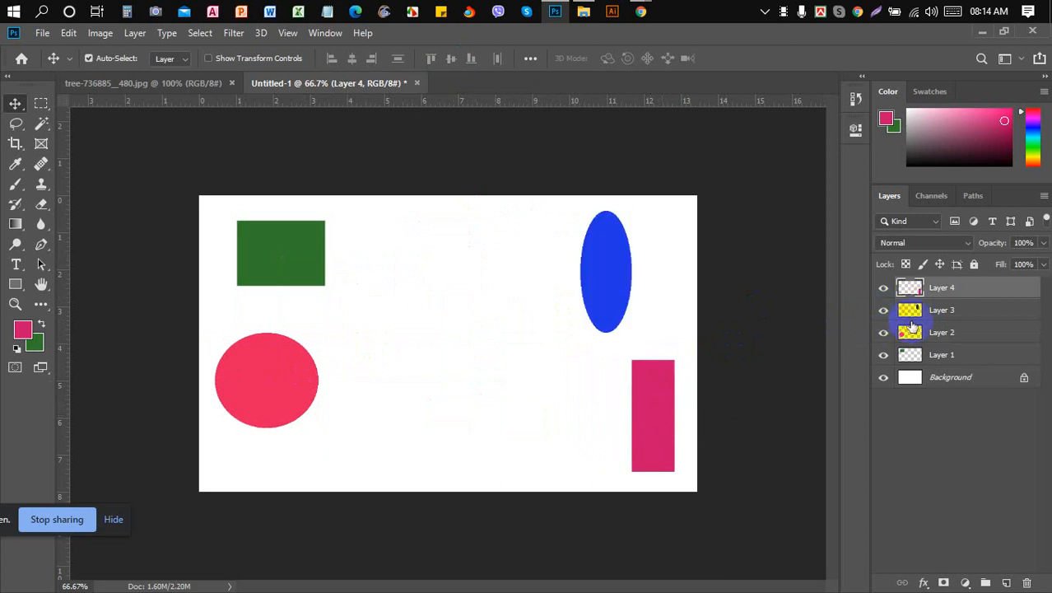
{"action": "left_click", "coordinate": [959, 385], "text": "ctrl"}
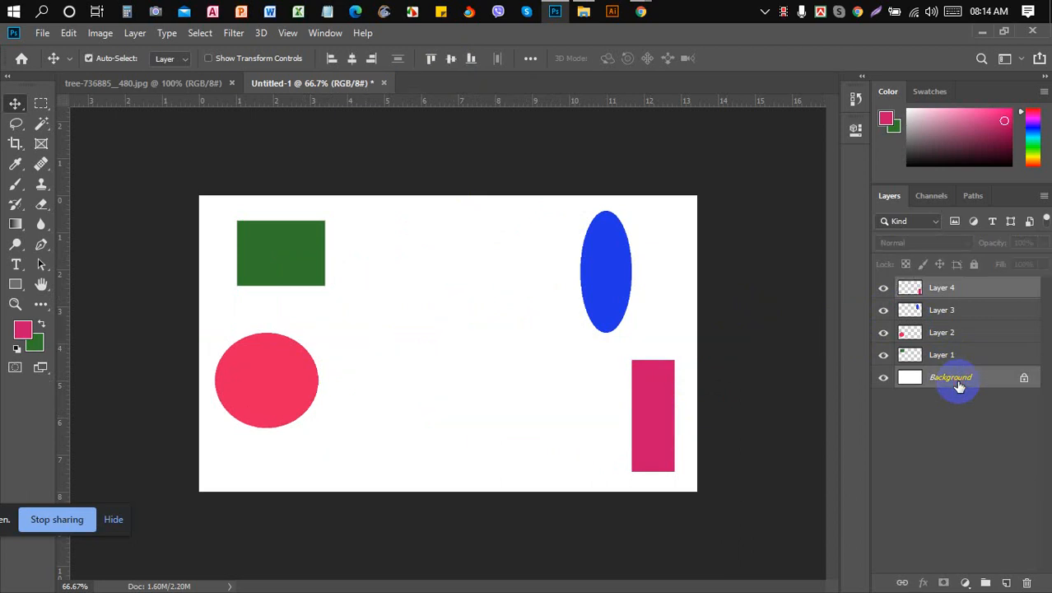
{"action": "left_click", "coordinate": [352, 59]}
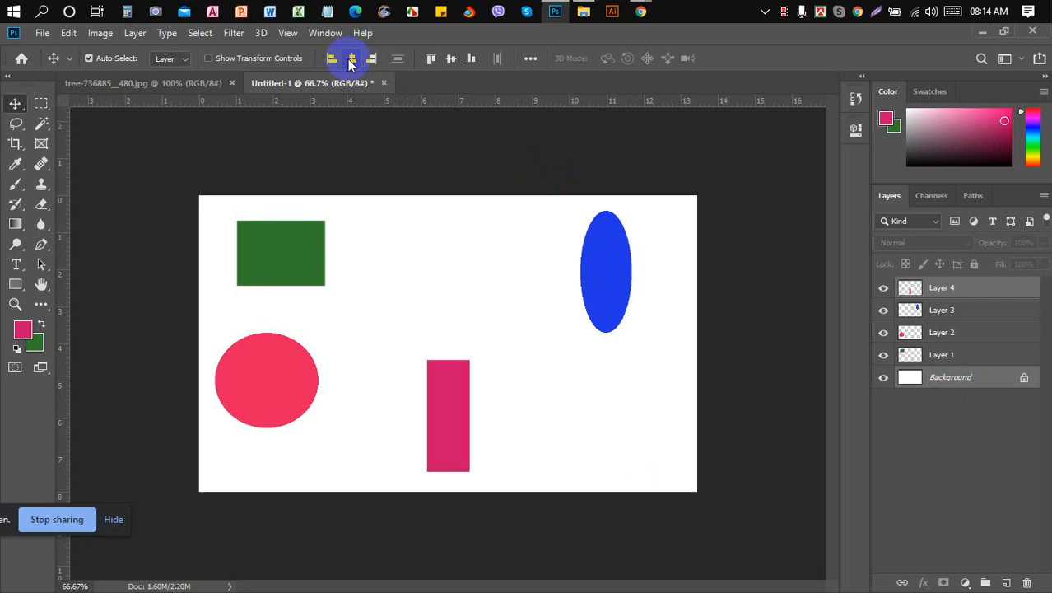
{"action": "left_click", "coordinate": [451, 59]}
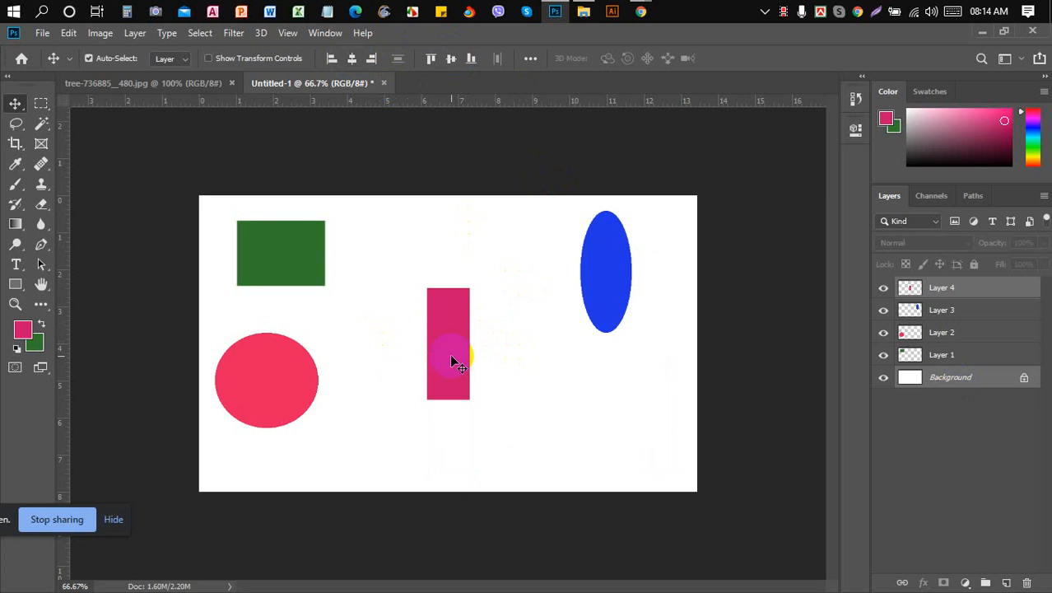
- Check the pink and blue layers' visibility, make Layer 4 active and load its pixels
{"action": "left_click", "coordinate": [884, 288]}
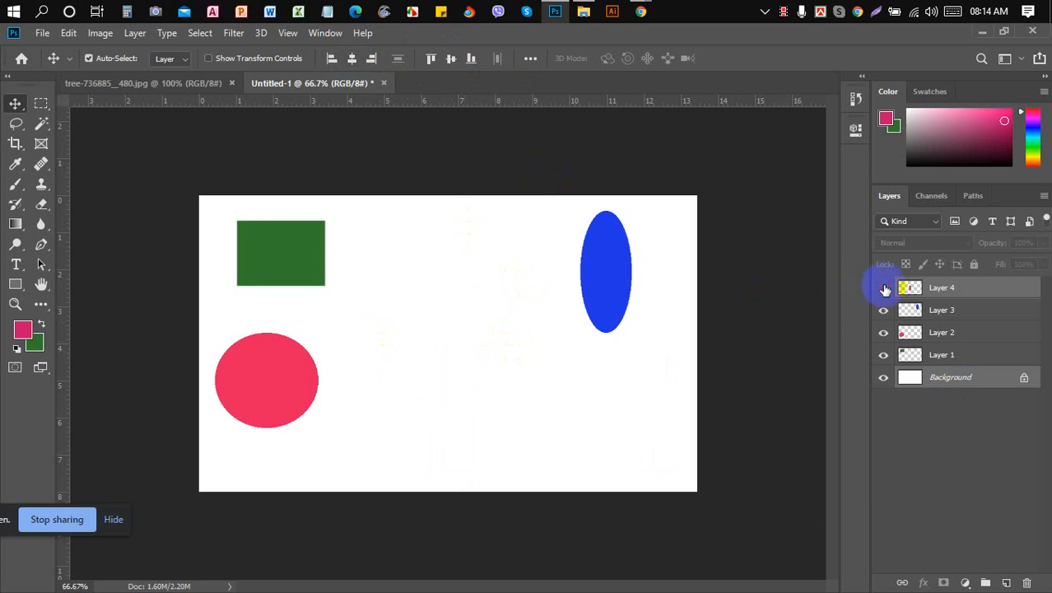
{"action": "left_click", "coordinate": [883, 287]}
{"action": "left_click", "coordinate": [883, 312]}
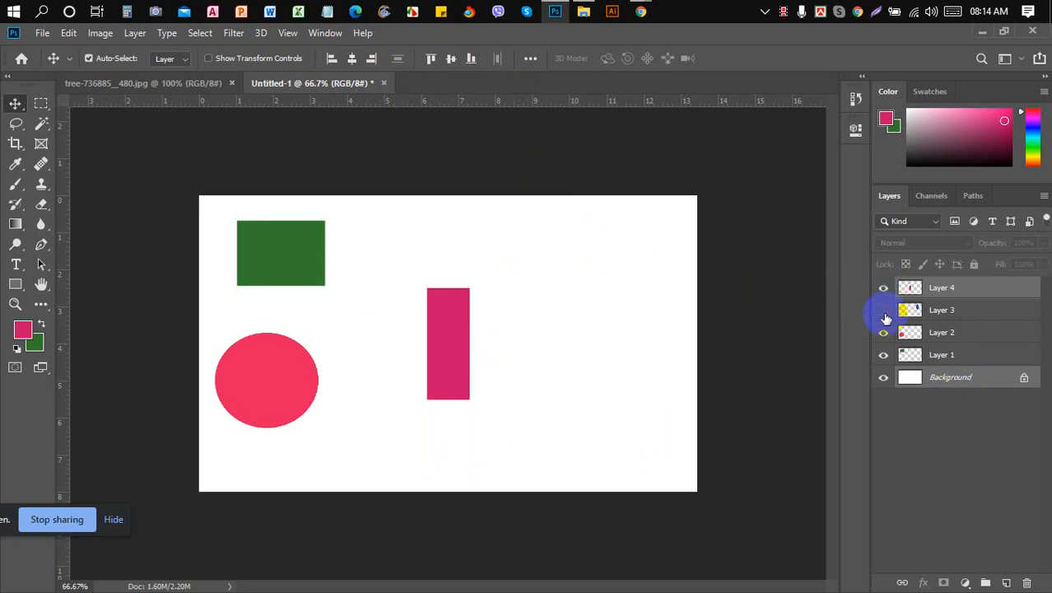
{"action": "left_click", "coordinate": [883, 310]}
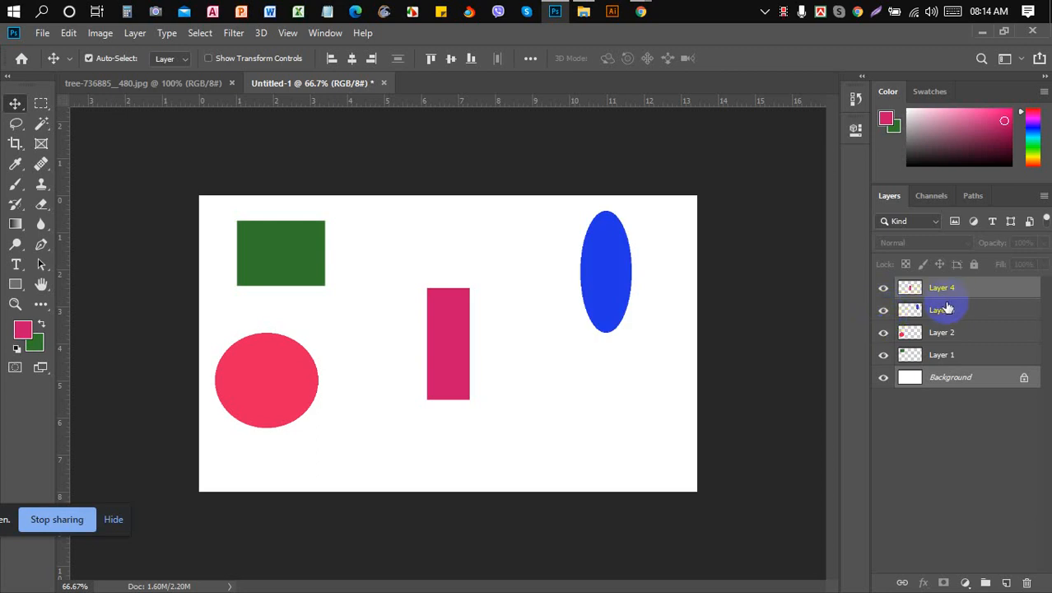
{"action": "left_click_drag", "start_coordinate": [951, 308], "coordinate": [893, 294]}
{"action": "left_click", "coordinate": [883, 288]}
{"action": "left_click", "coordinate": [883, 288]}
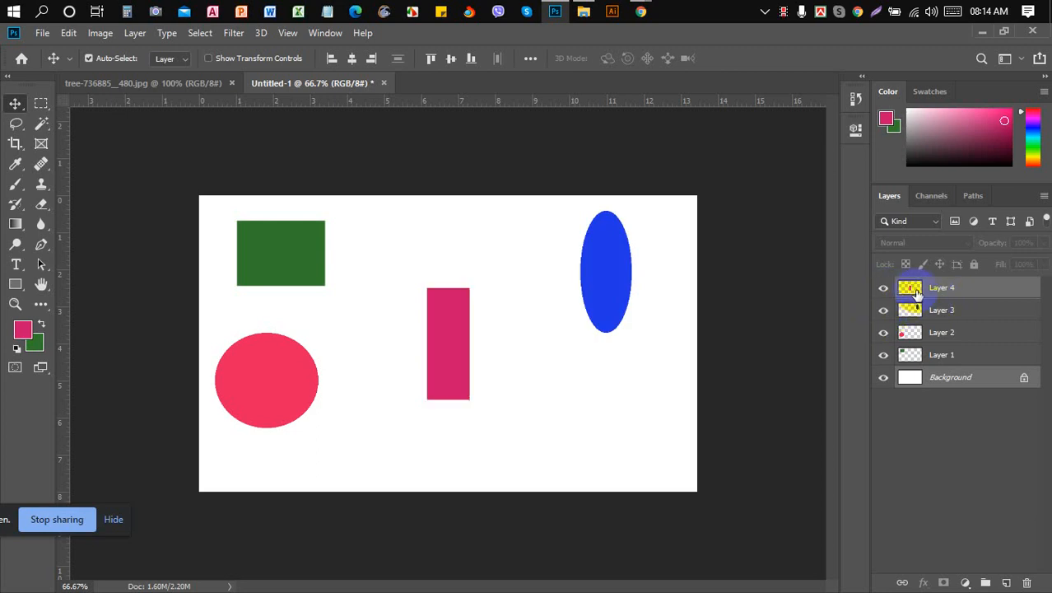
{"action": "left_click", "coordinate": [944, 294]}
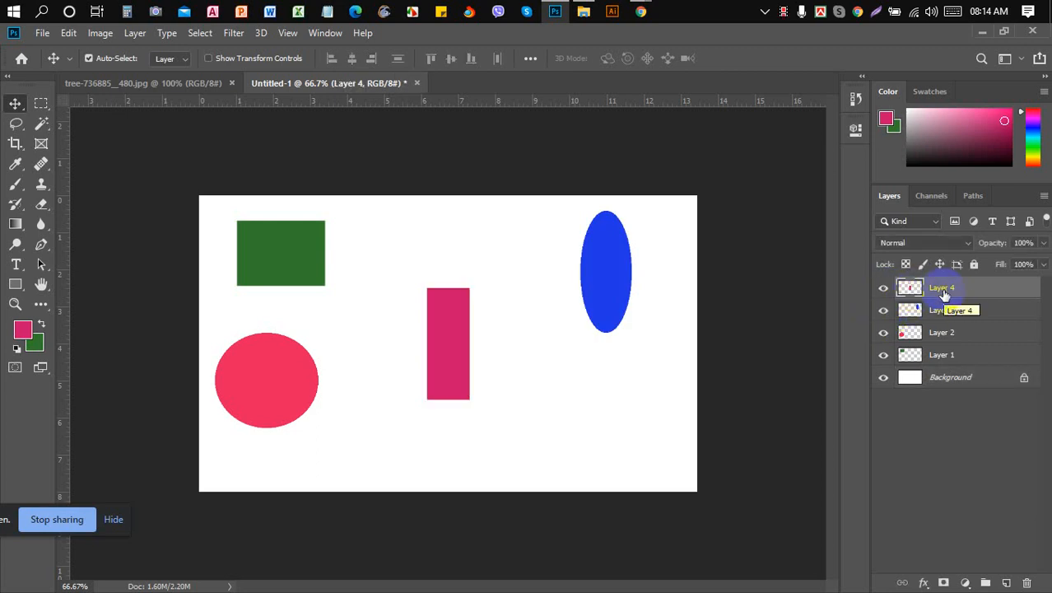
{"action": "left_click", "coordinate": [909, 293], "text": "ctrl"}
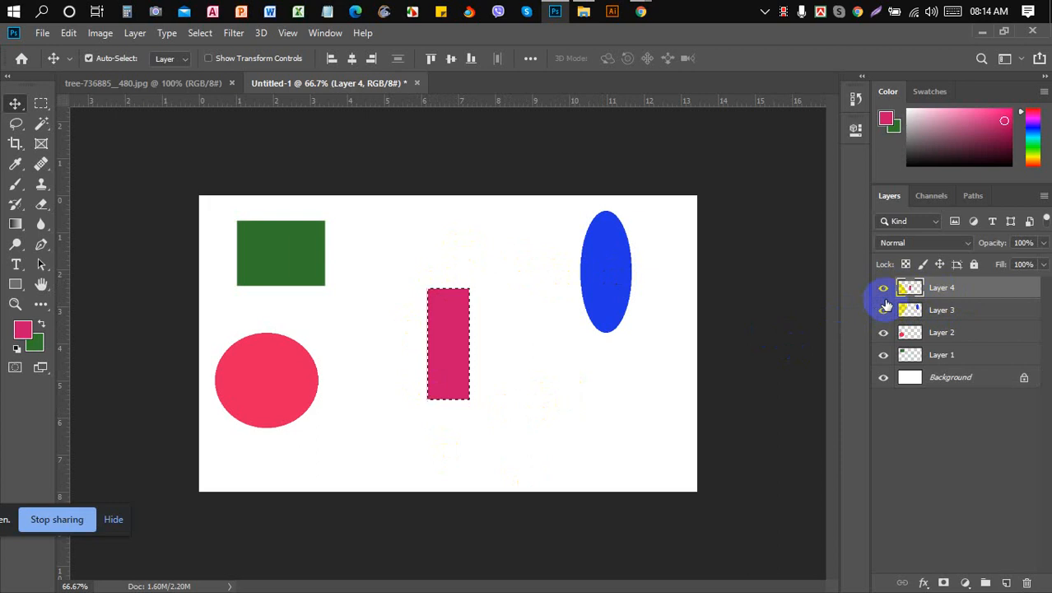
- Align the blue ellipse's horizontal and vertical centres to the pink rectangle, then deselect
{"action": "left_click", "coordinate": [959, 313], "text": "ctrl"}
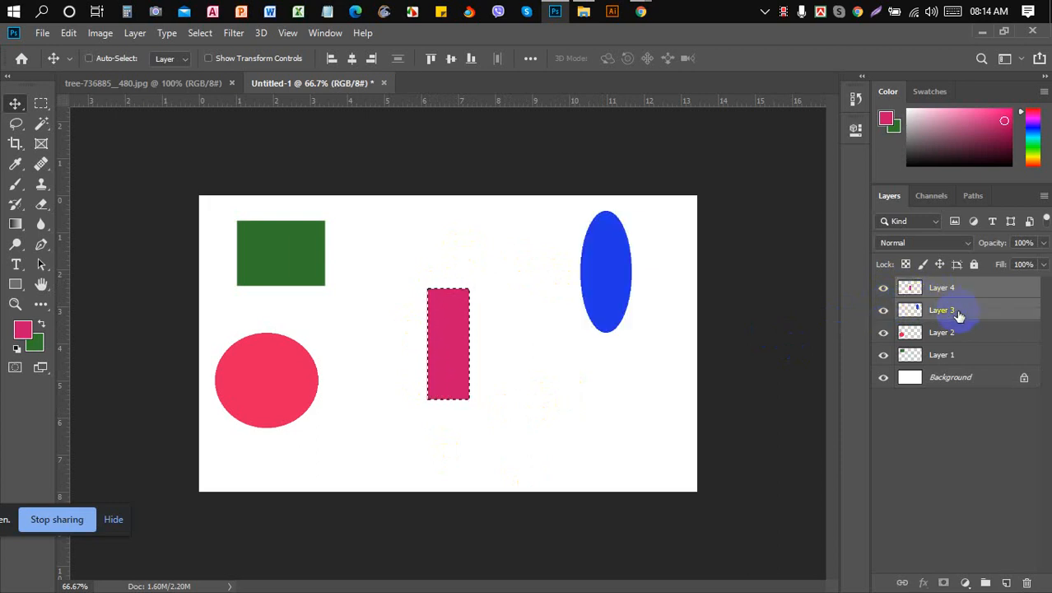
{"action": "left_click", "coordinate": [351, 59]}
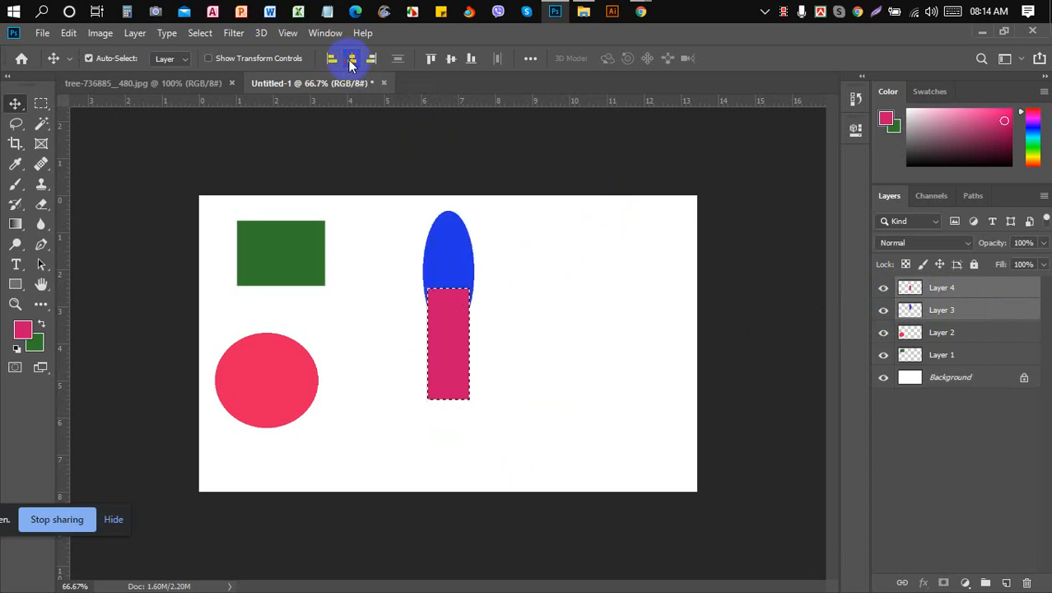
{"action": "left_click", "coordinate": [451, 61]}
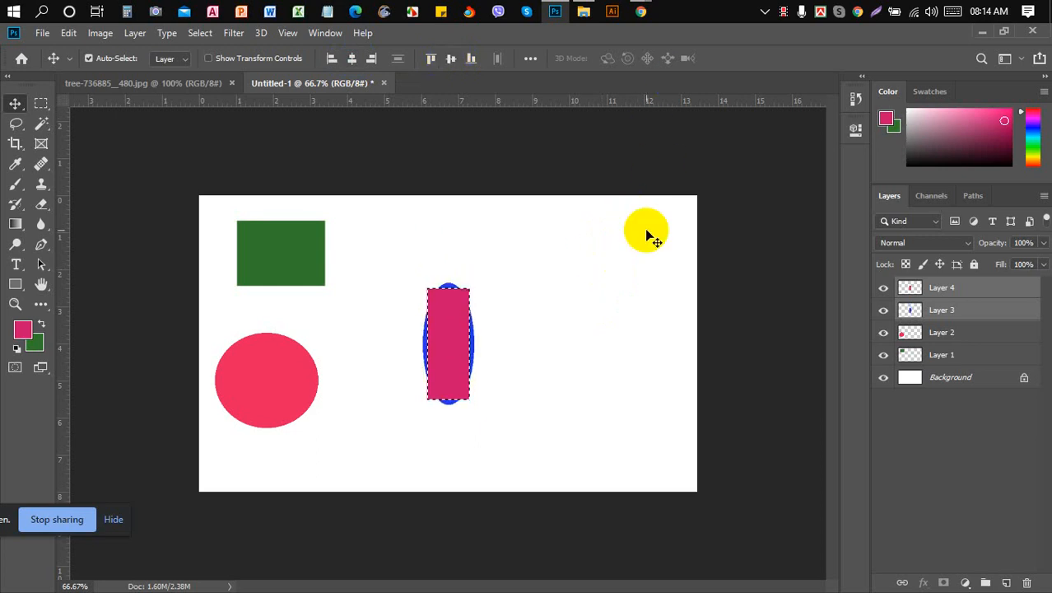
{"action": "left_click", "coordinate": [949, 310]}
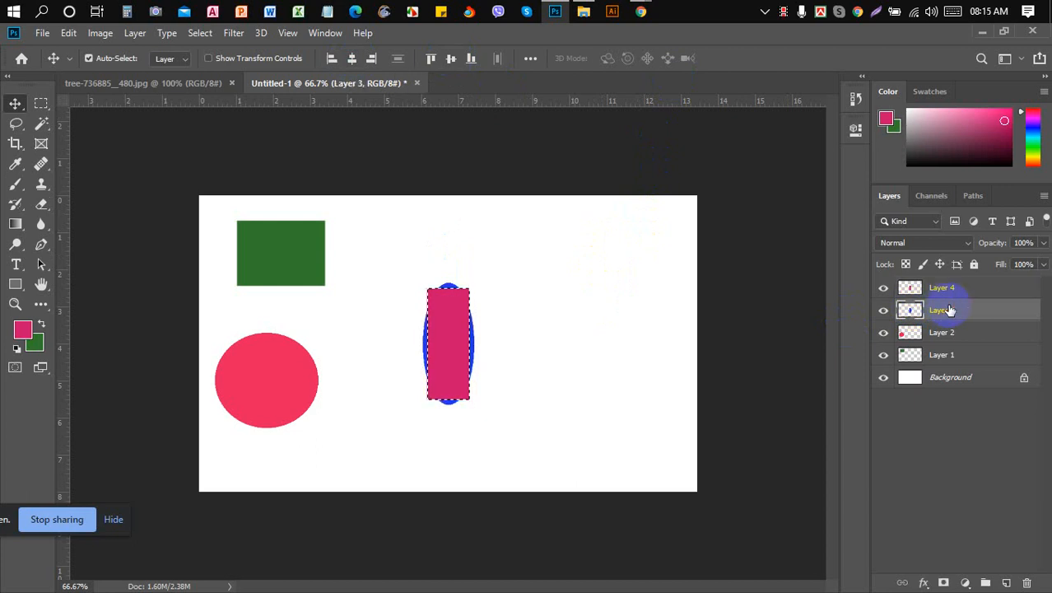
{"action": "key", "text": "ctrl+d"}
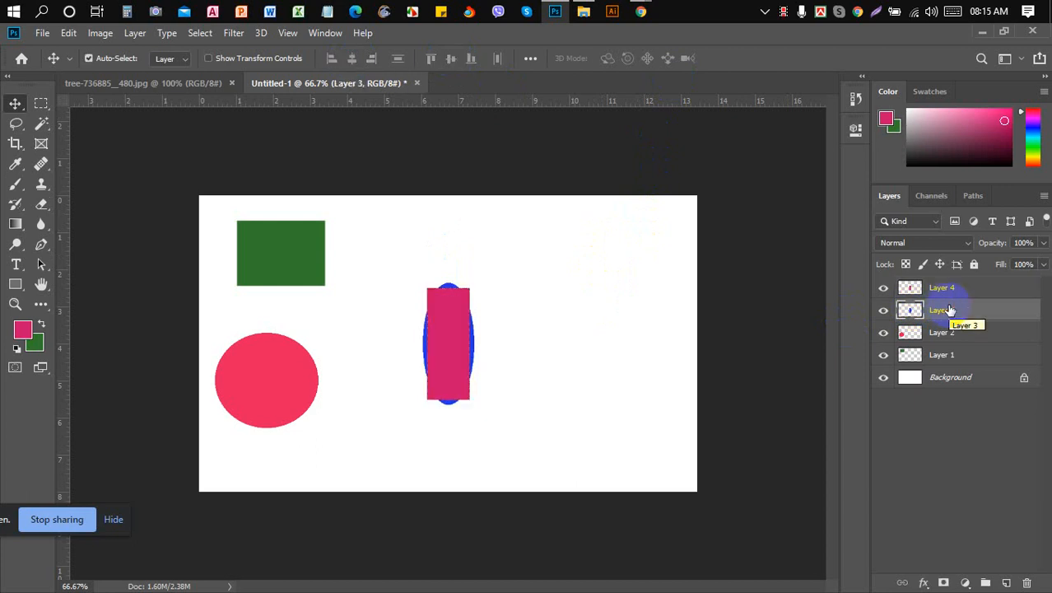
- Select Layer 1 and centre the green rectangle horizontally
{"action": "left_click", "coordinate": [951, 387]}
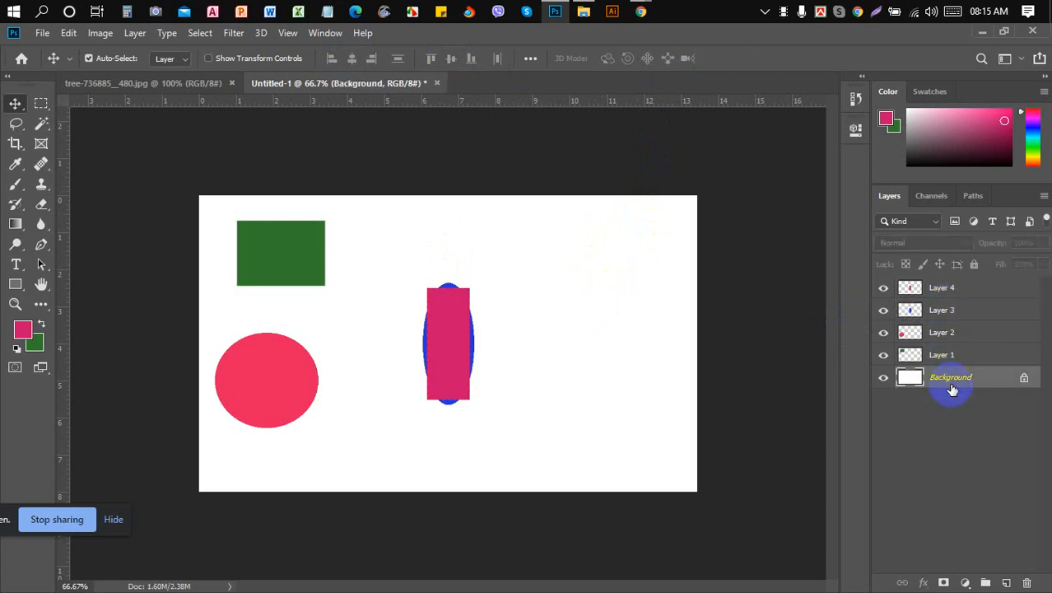
{"action": "left_click", "coordinate": [884, 355]}
{"action": "left_click", "coordinate": [884, 356]}
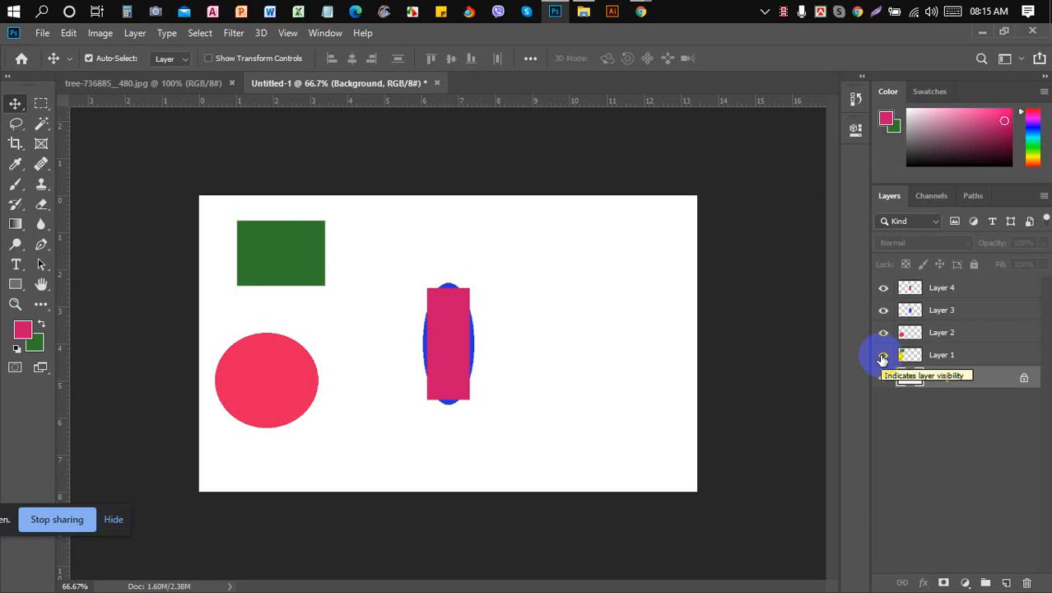
{"action": "key", "text": "ctrl"}
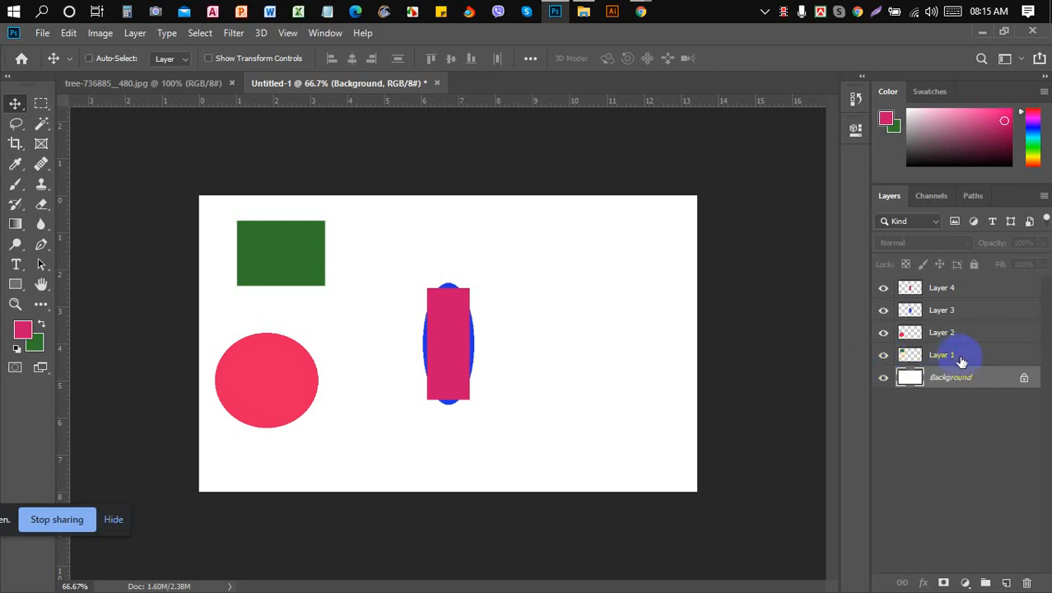
{"action": "left_click", "coordinate": [962, 361], "text": "ctrl"}
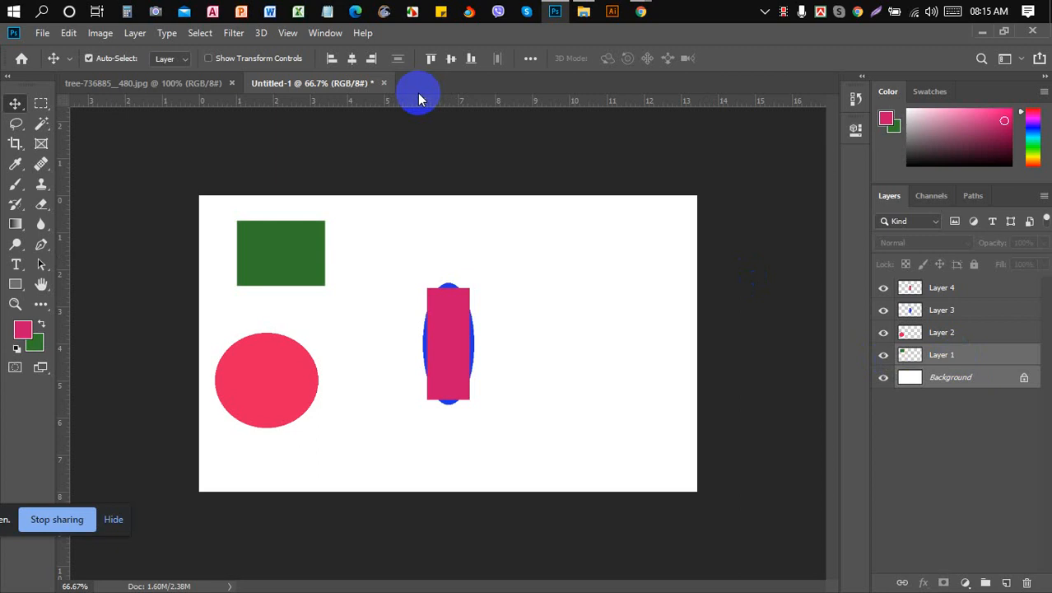
{"action": "left_click", "coordinate": [353, 59]}
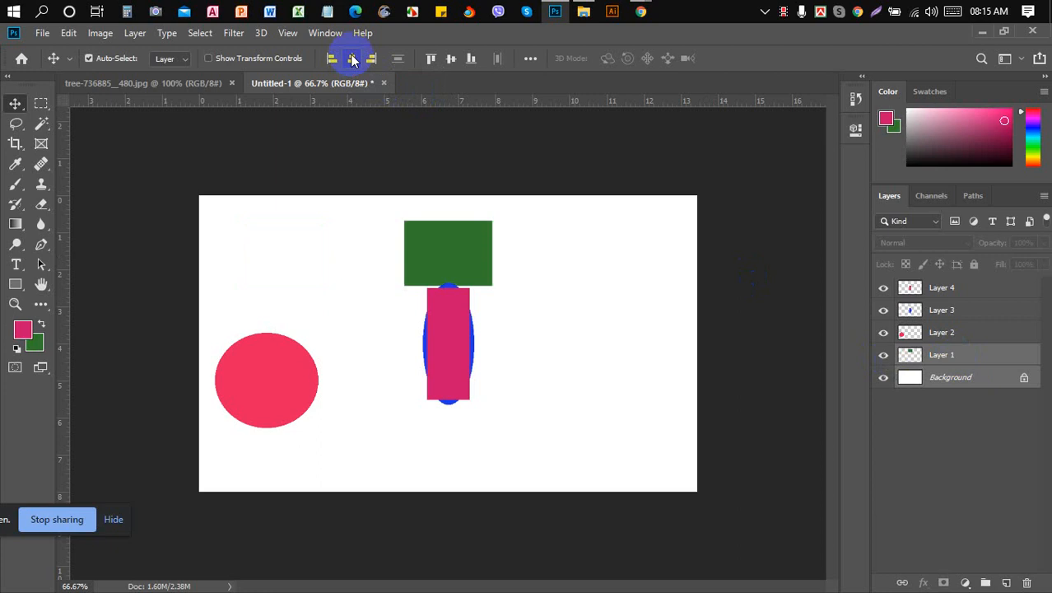
- Try top, bottom, right and left edge alignments, leaving the rectangle in the bottom-left corner
{"action": "left_click", "coordinate": [434, 58]}
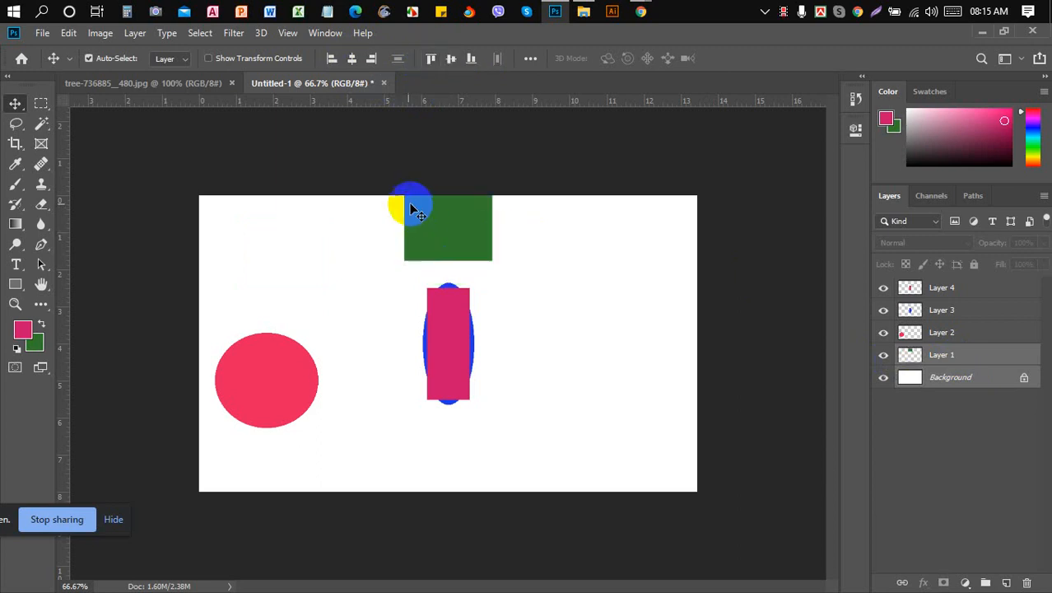
{"action": "left_click_drag", "start_coordinate": [453, 195], "coordinate": [444, 213]}
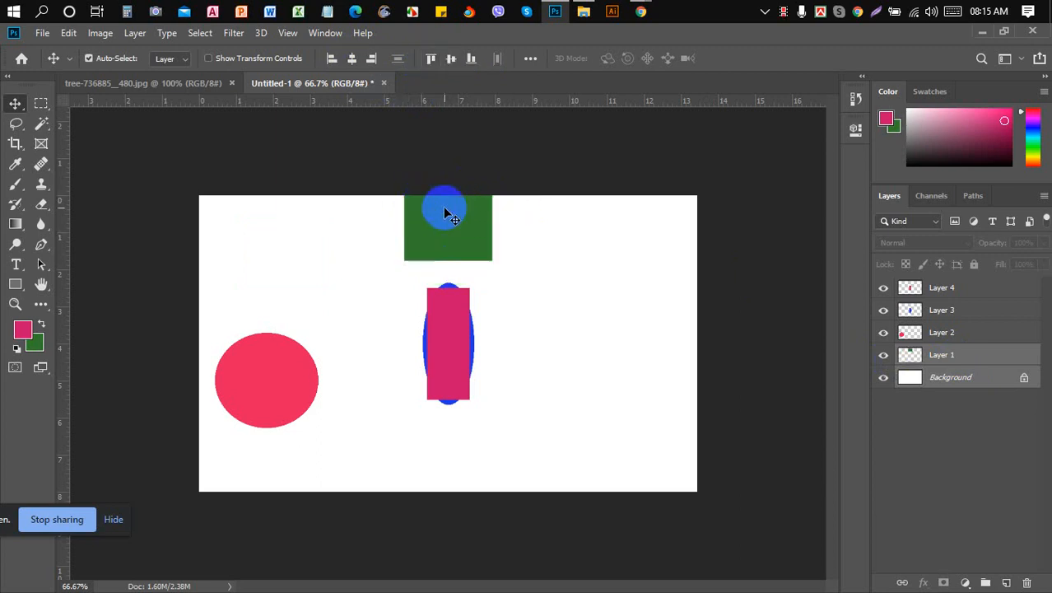
{"action": "left_click_drag", "start_coordinate": [445, 214], "coordinate": [429, 513]}
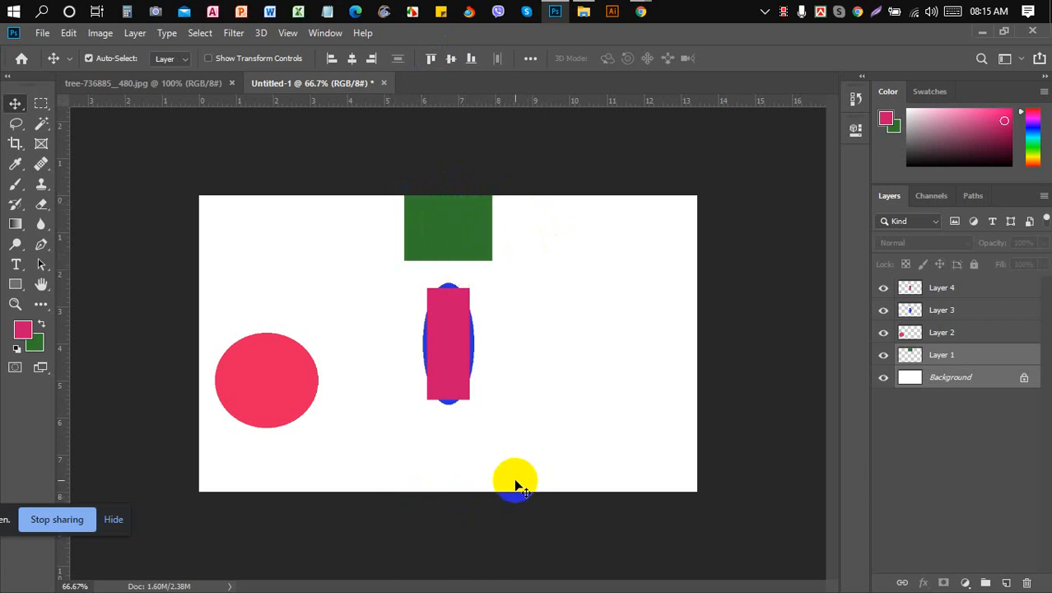
{"action": "left_click", "coordinate": [471, 59]}
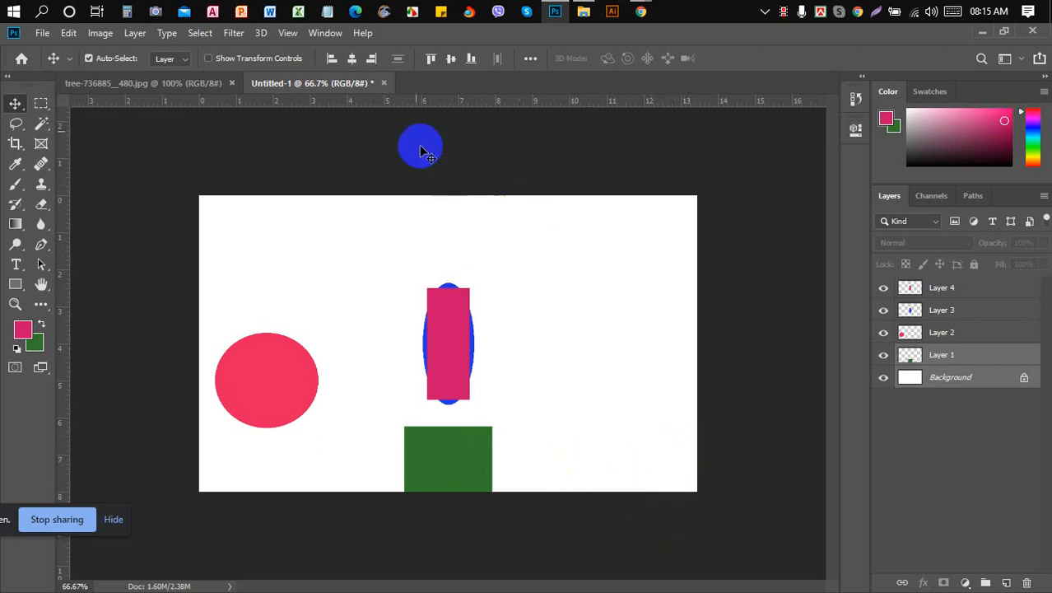
{"action": "left_click", "coordinate": [372, 61]}
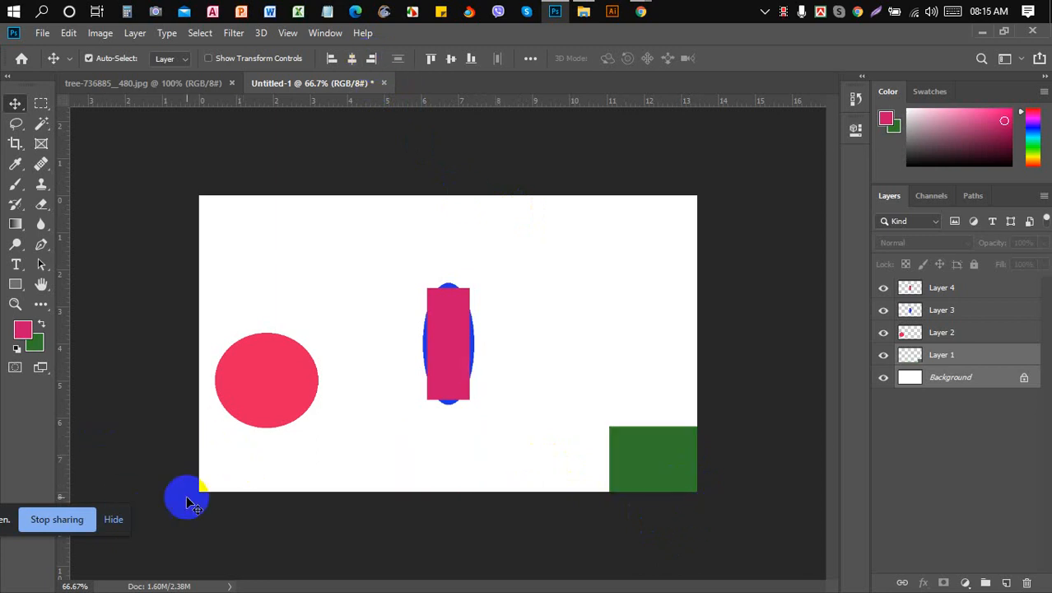
{"action": "left_click", "coordinate": [334, 59]}
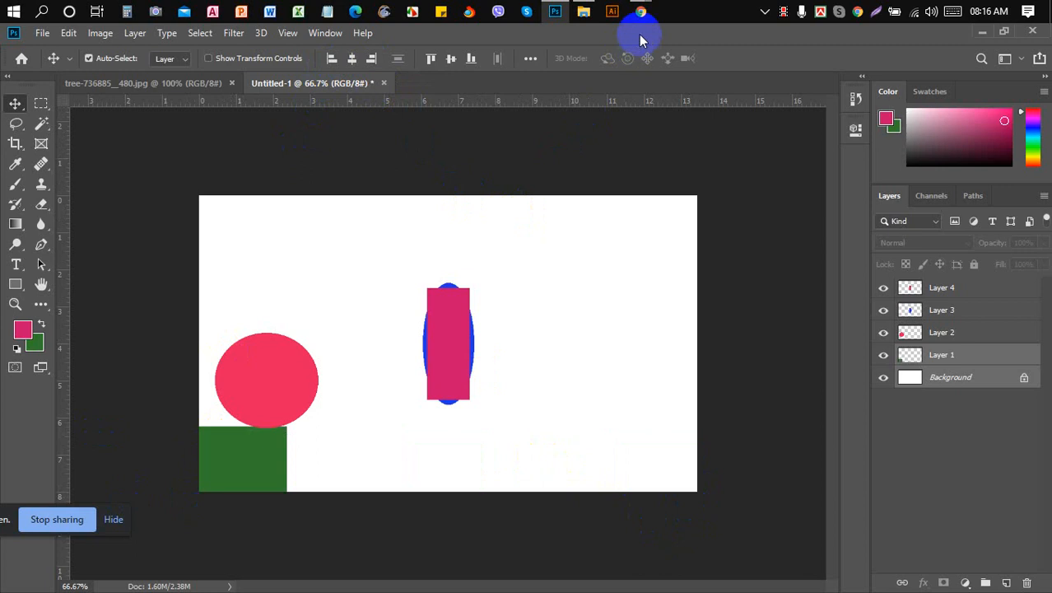
- Switch to the Meet call and admit all waiting participants
{"action": "mouse_move", "coordinate": [639, 12]}
{"action": "left_click", "coordinate": [567, 79]}
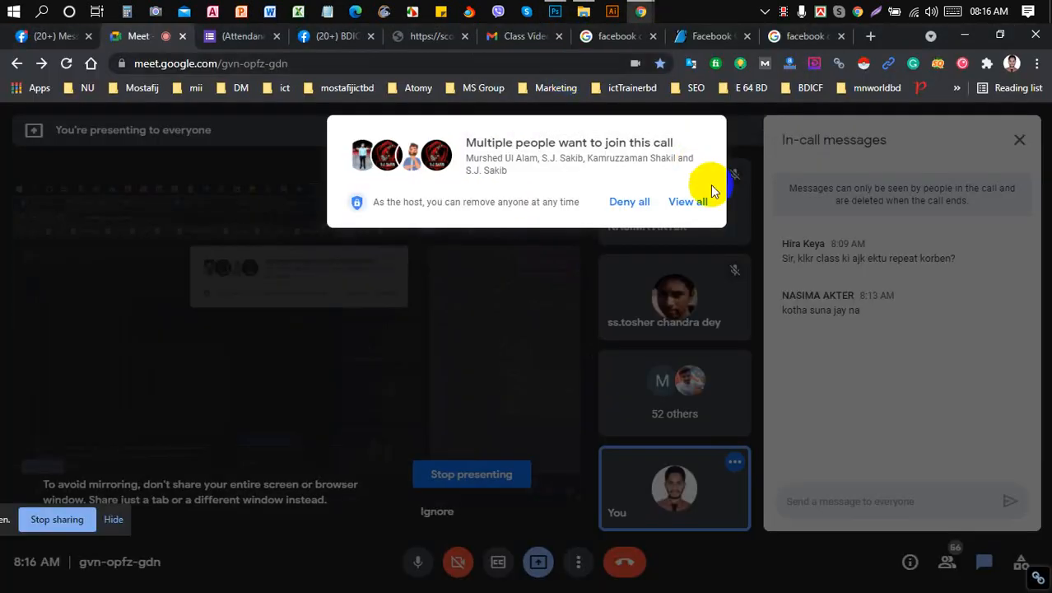
{"action": "left_click", "coordinate": [694, 203]}
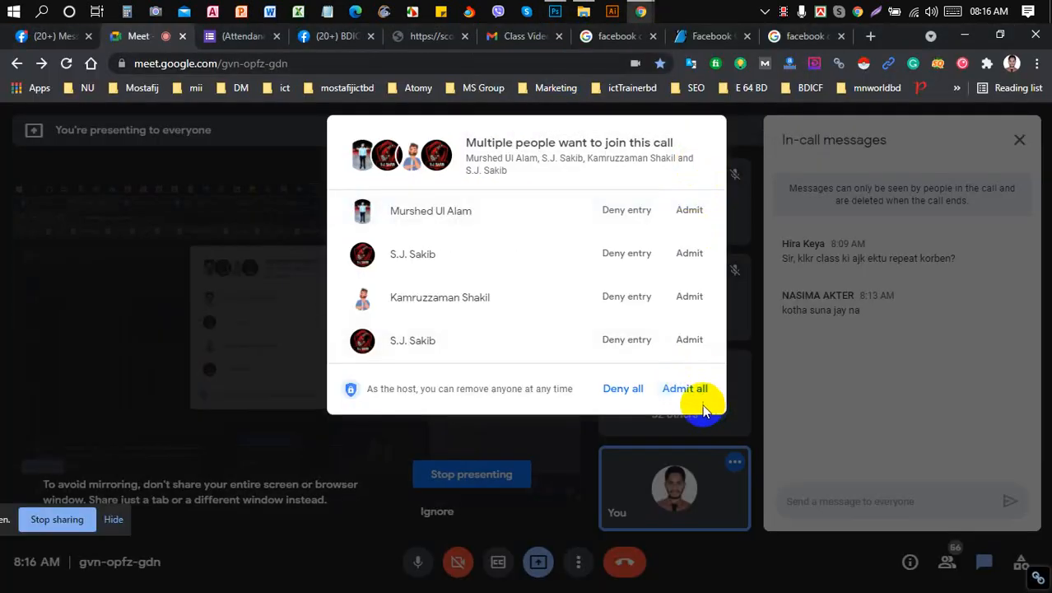
{"action": "left_click", "coordinate": [691, 390]}
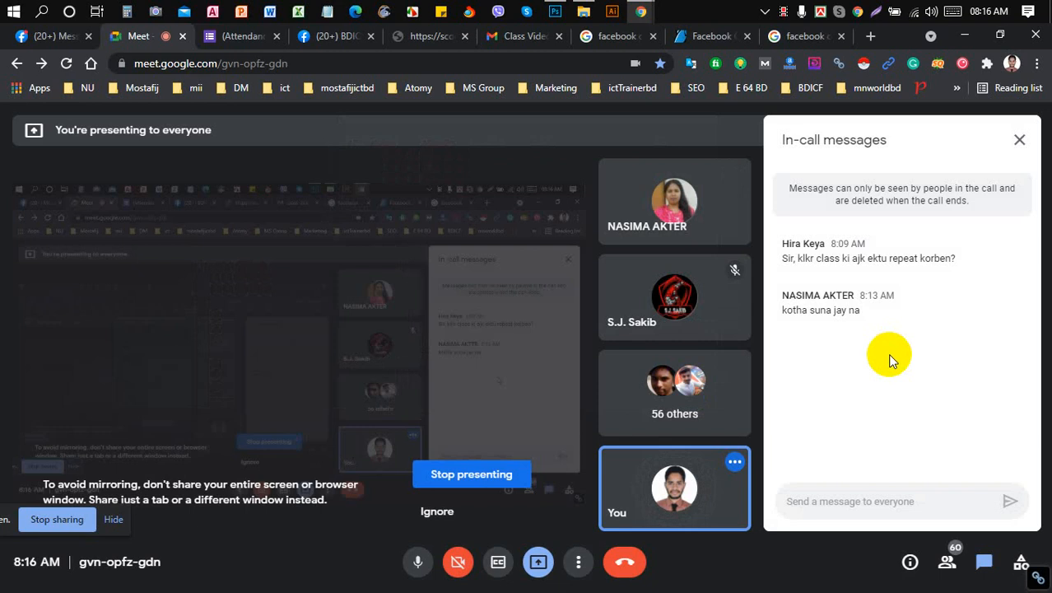
- Translate the first chat message, then close the translation
{"action": "triple_click", "coordinate": [901, 257]}
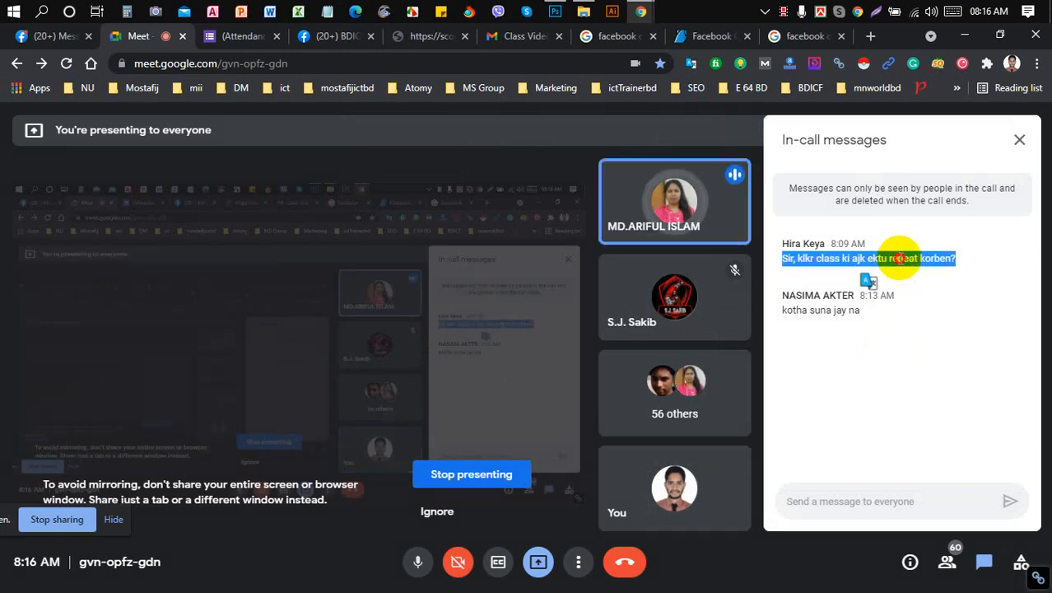
{"action": "left_click", "coordinate": [900, 259]}
{"action": "left_click", "coordinate": [945, 239]}
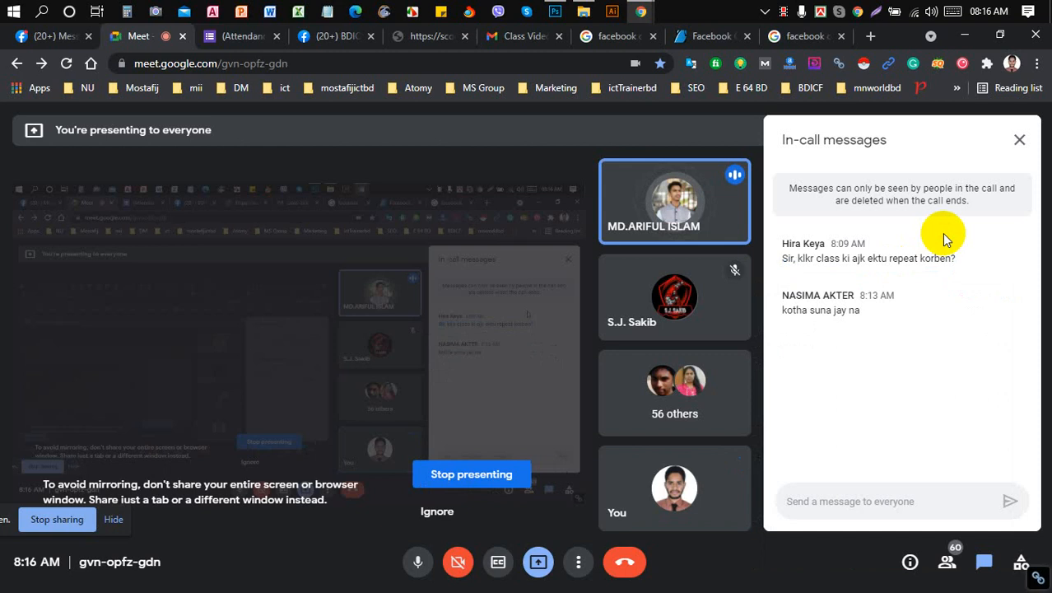
- Back in Photoshop, select Layer 2 and toggle its visibility to identify the red circle
{"action": "left_click", "coordinate": [556, 13]}
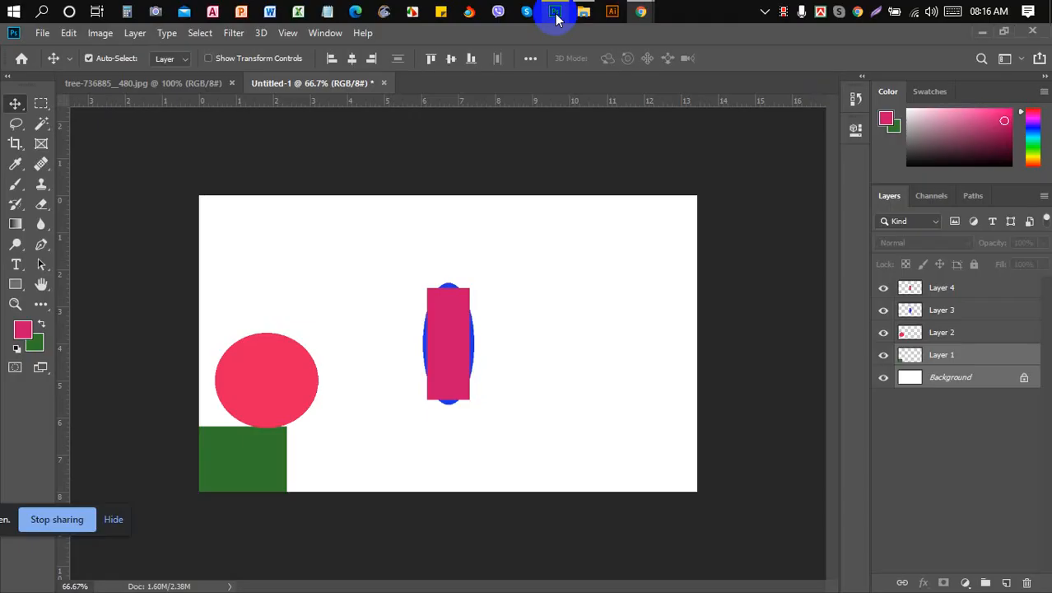
{"action": "left_click", "coordinate": [531, 60]}
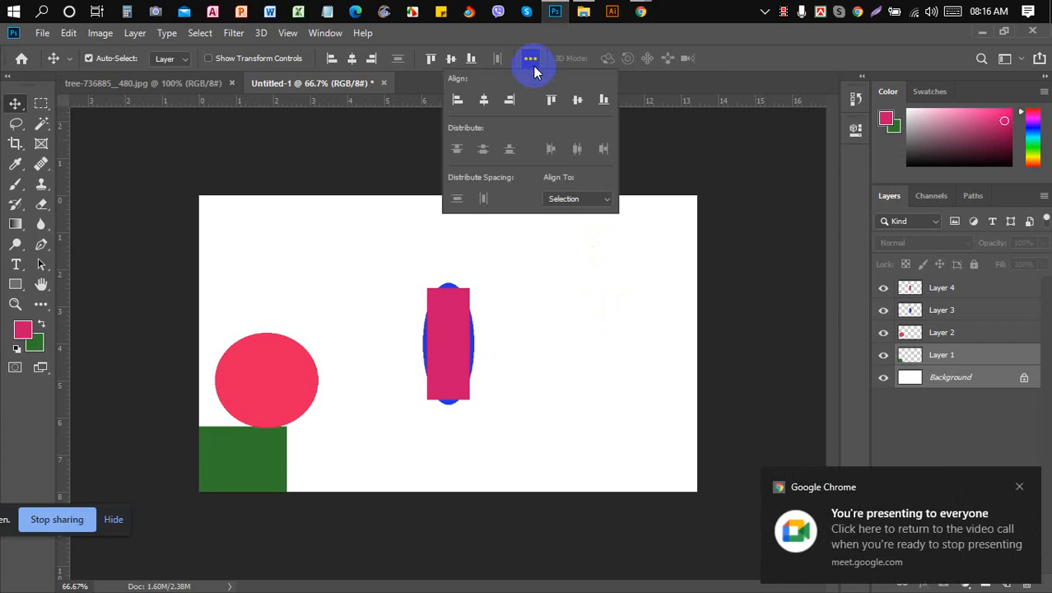
{"action": "left_click", "coordinate": [611, 221]}
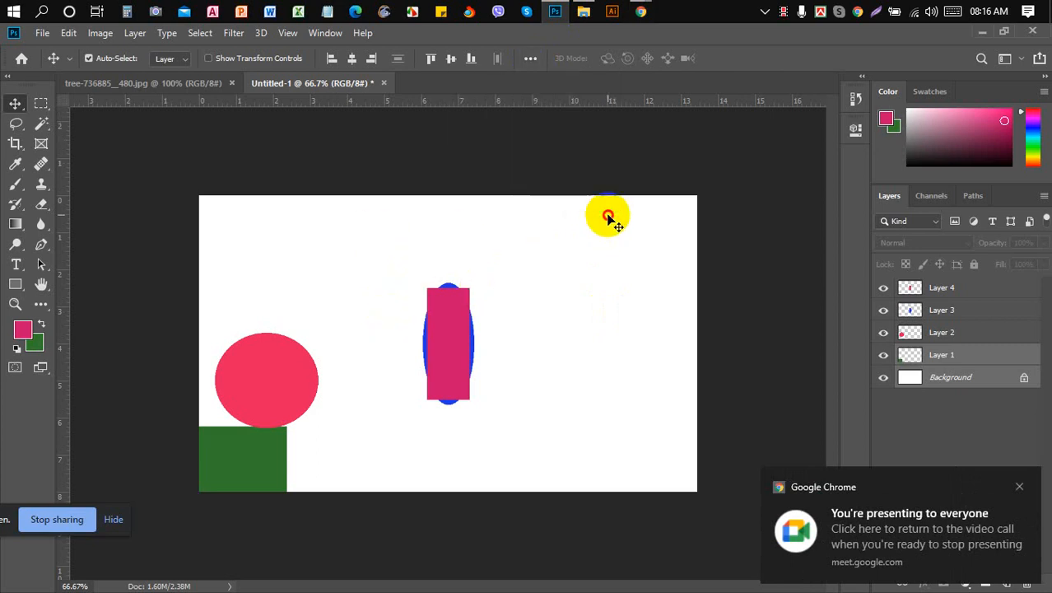
{"action": "left_click", "coordinate": [956, 339]}
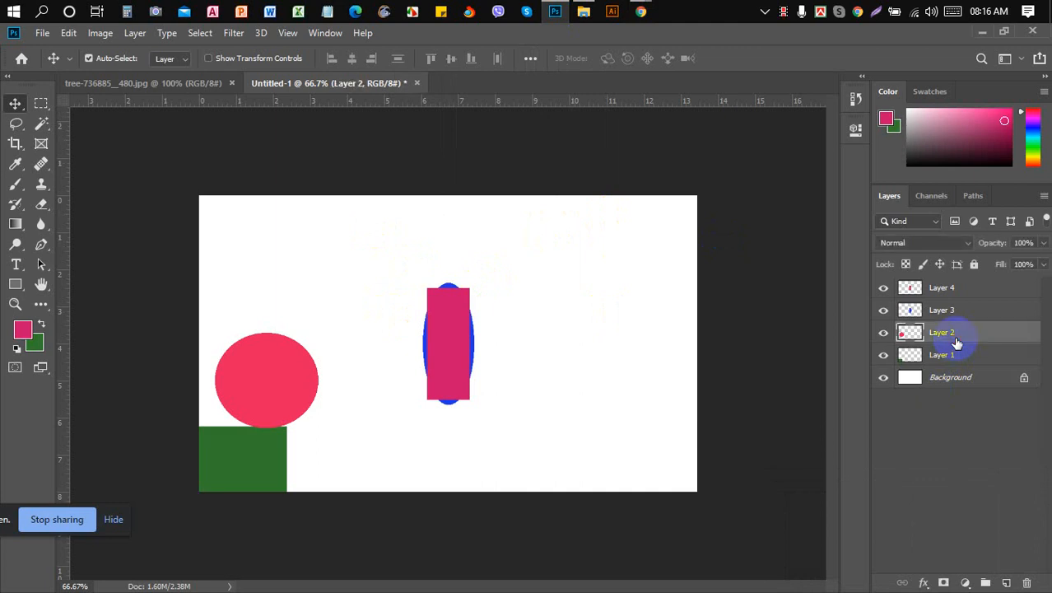
{"action": "left_click", "coordinate": [884, 334]}
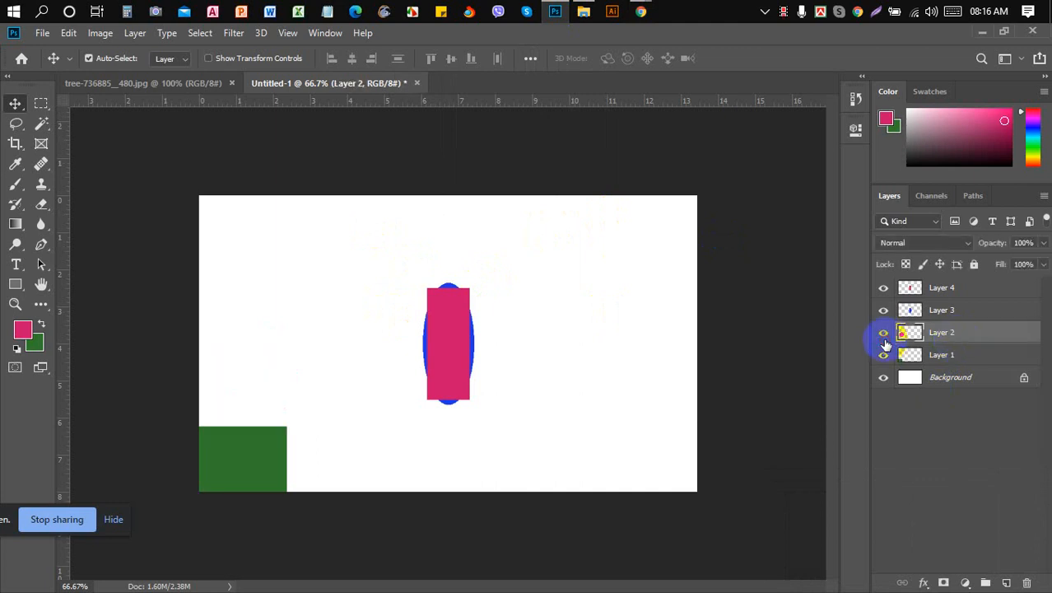
{"action": "left_click", "coordinate": [884, 338]}
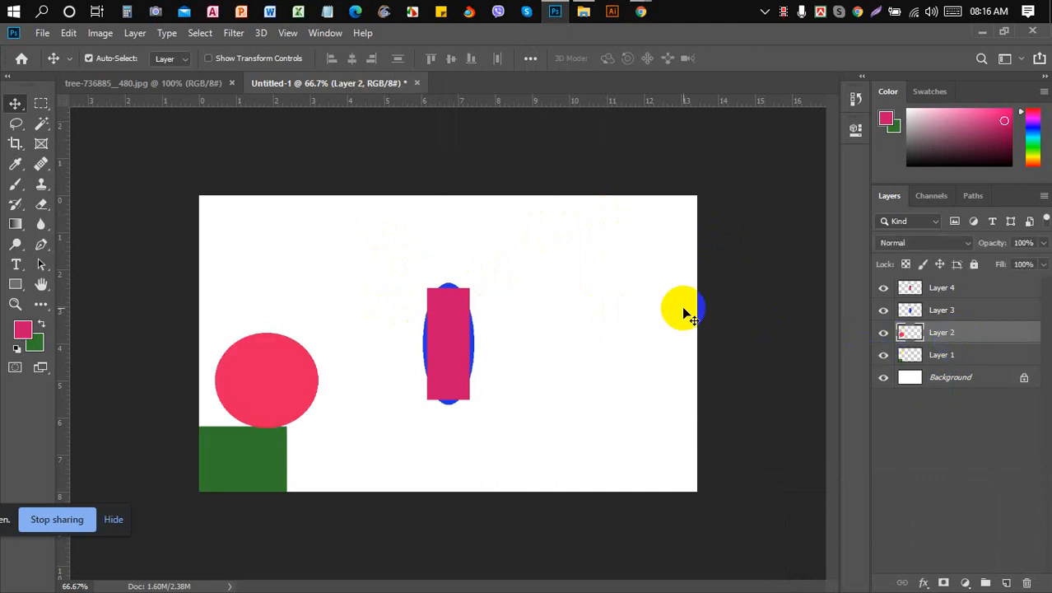
- Set the alignment options to align relative to the Canvas
{"action": "left_click", "coordinate": [531, 60]}
{"action": "left_click", "coordinate": [604, 202]}
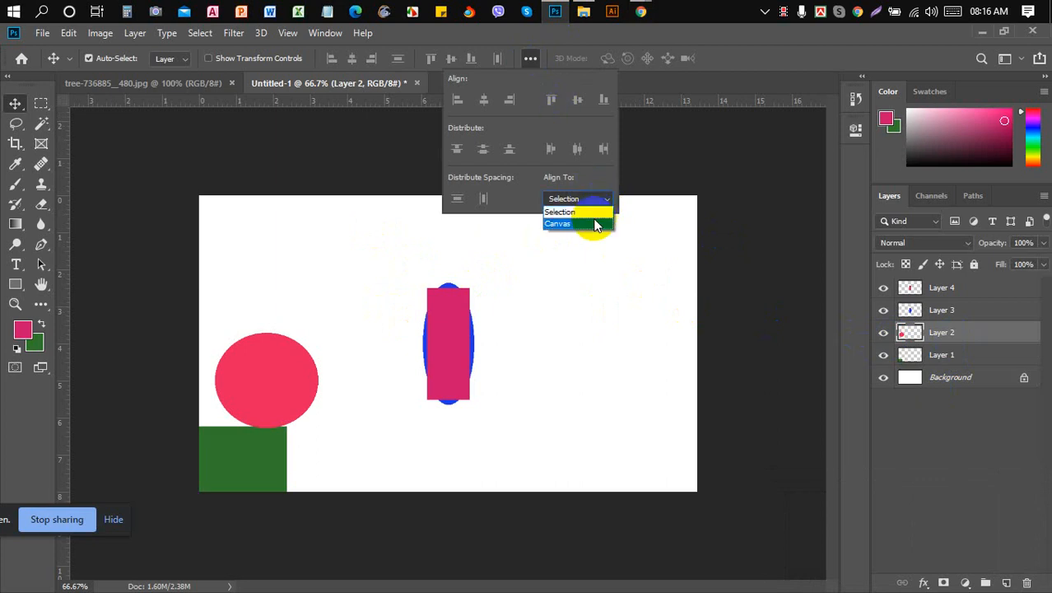
{"action": "left_click", "coordinate": [591, 223]}
{"action": "left_click", "coordinate": [590, 238]}
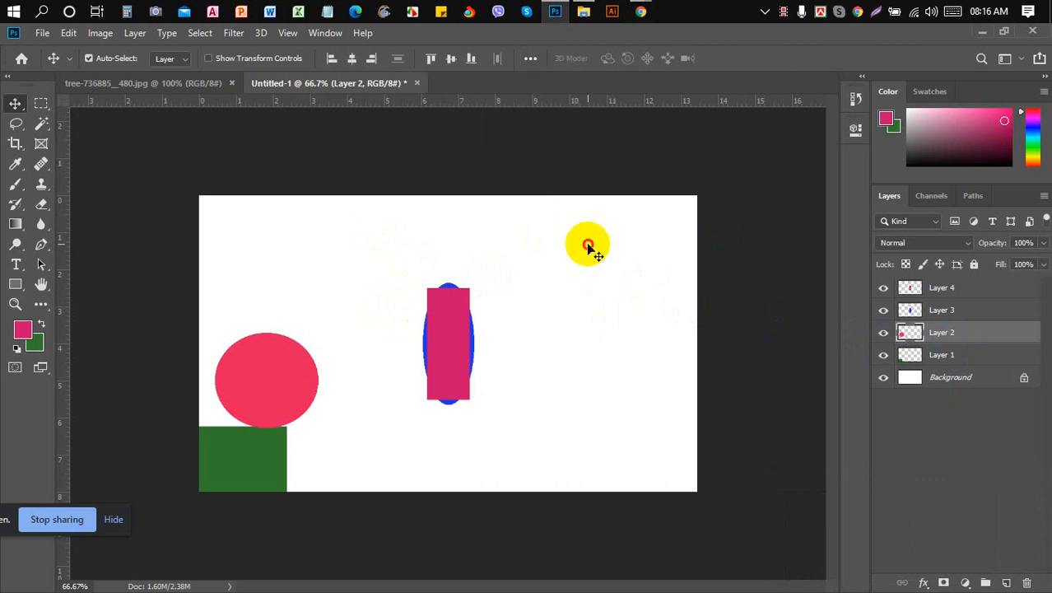
- Centre the red circle on Layer 2 horizontally and vertically on the canvas
{"action": "left_click", "coordinate": [952, 335]}
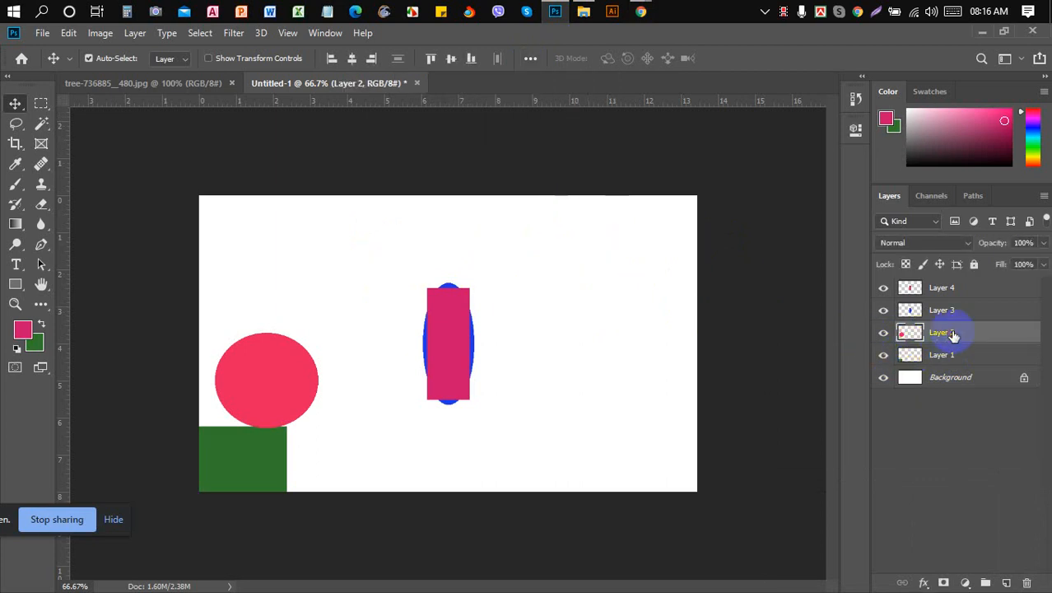
{"action": "left_click", "coordinate": [354, 58]}
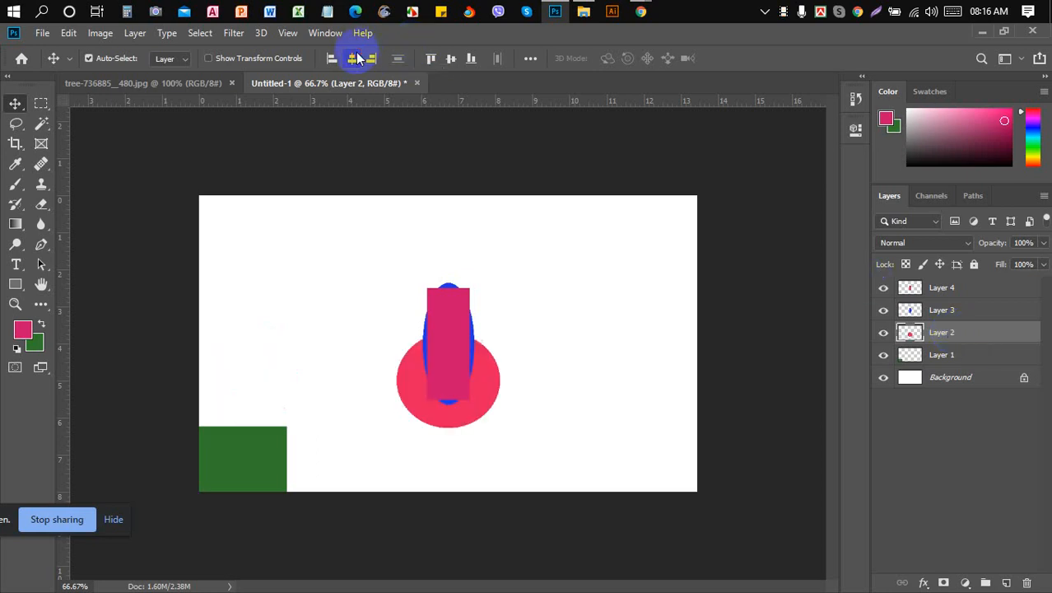
{"action": "left_click", "coordinate": [452, 59]}
{"action": "left_click", "coordinate": [331, 141]}
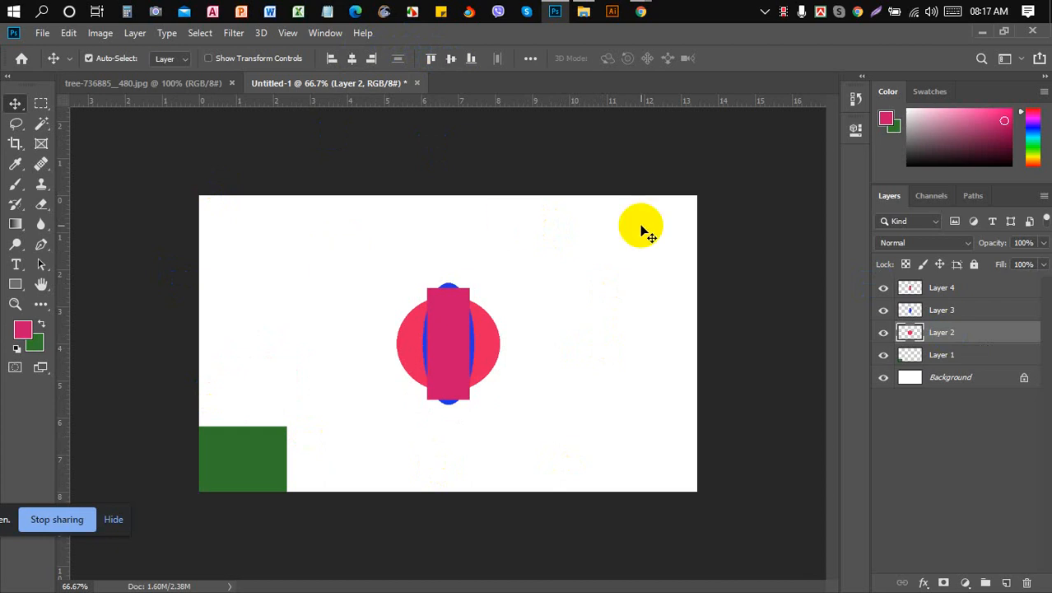
- Toggle Layer 4's visibility to check that it holds the pink rectangle
{"action": "left_click", "coordinate": [683, 152]}
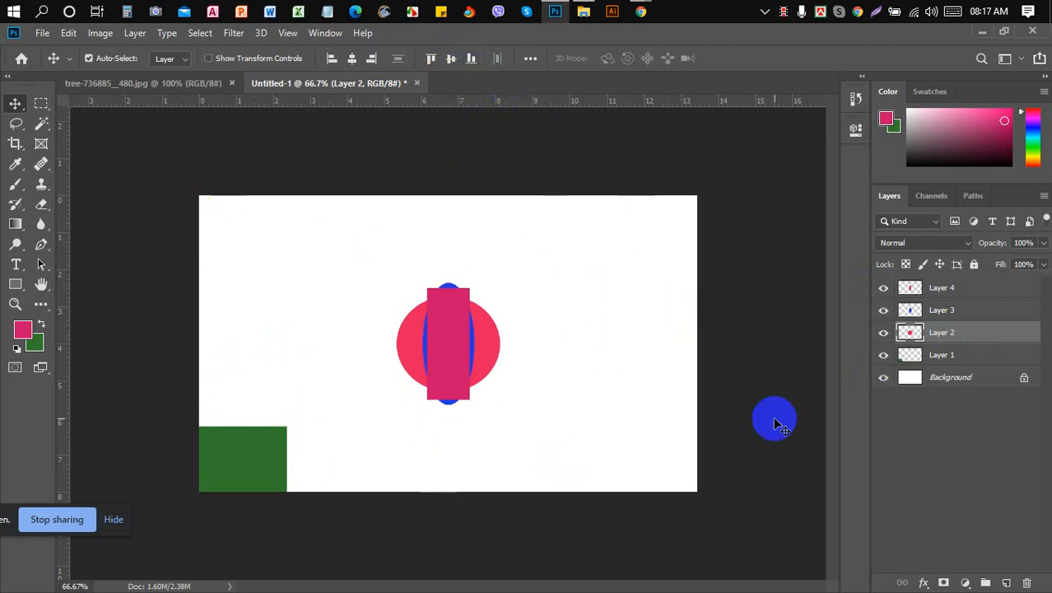
{"action": "left_click", "coordinate": [887, 289]}
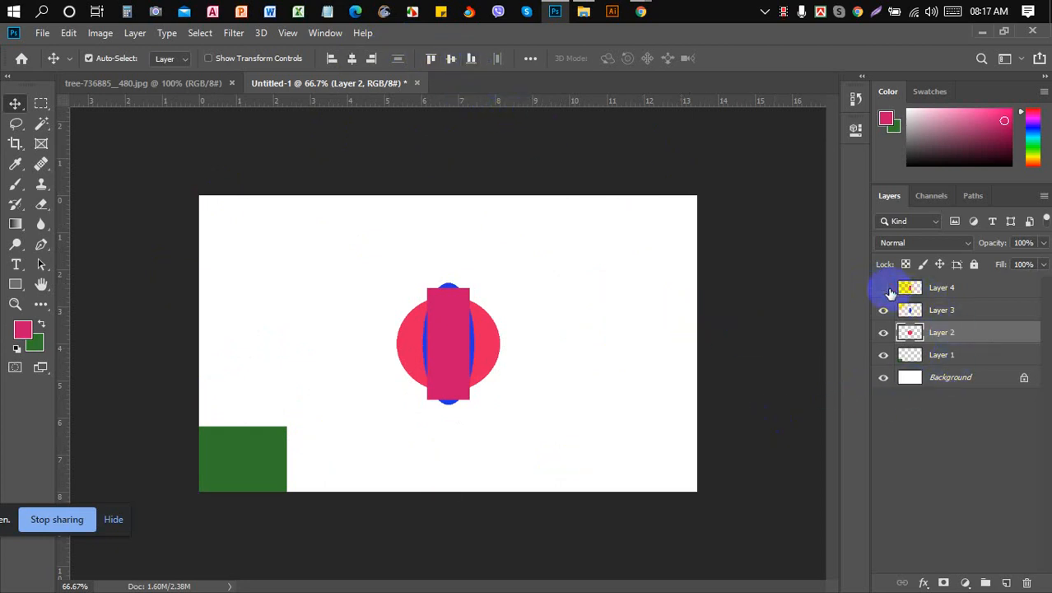
{"action": "left_click", "coordinate": [883, 290]}
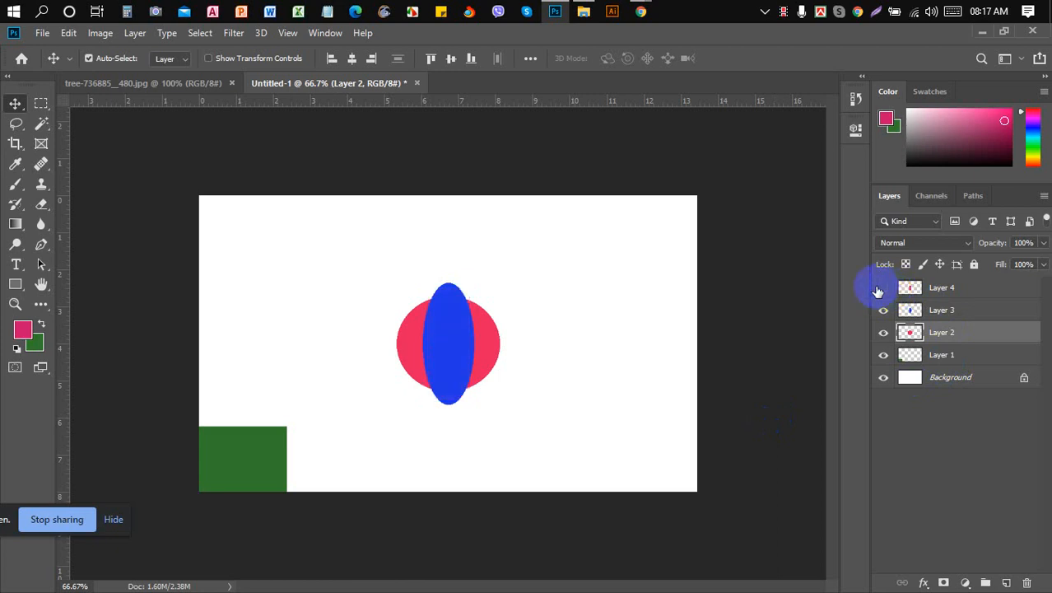
{"action": "left_click", "coordinate": [883, 289]}
{"action": "left_click", "coordinate": [884, 289]}
- Align the pink rectangle on Layer 4 to the canvas's right and top edges
{"action": "left_click", "coordinate": [947, 296]}
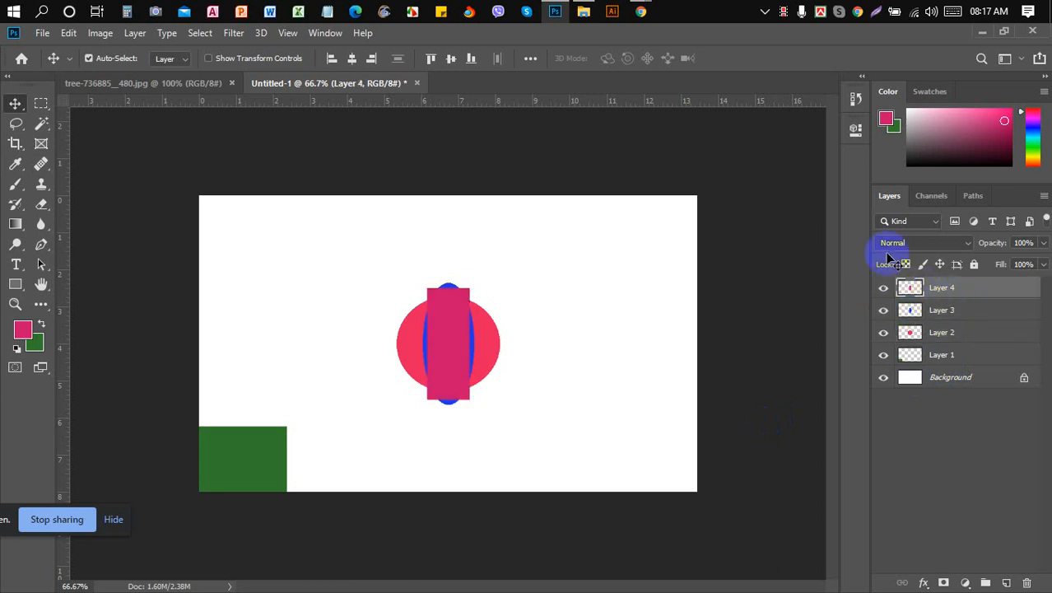
{"action": "left_click", "coordinate": [372, 60]}
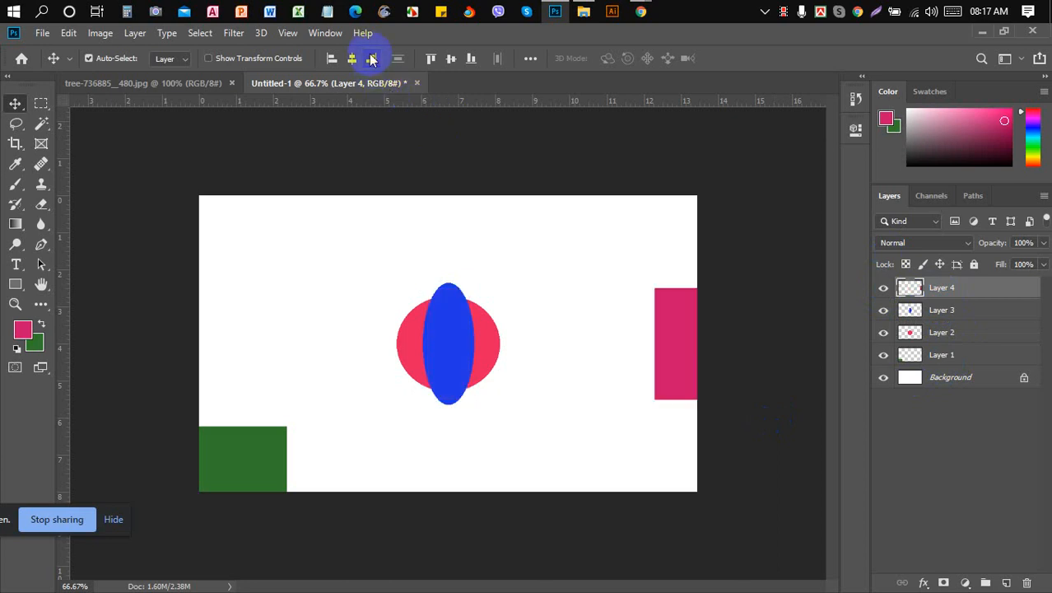
{"action": "left_click", "coordinate": [432, 61]}
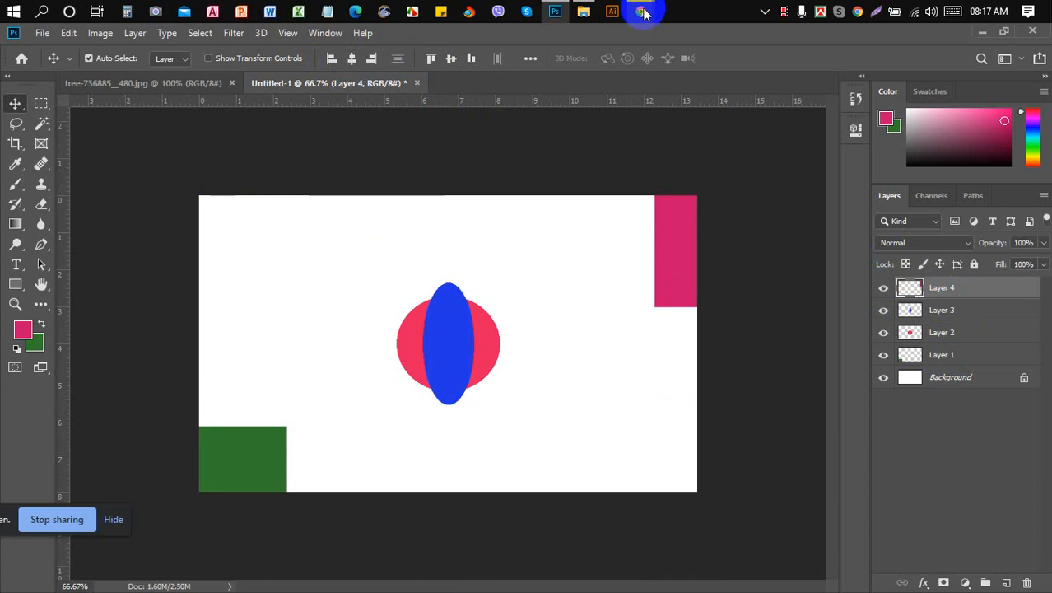
- Admit both waiting participants in the Google Meet call, then return to Photoshop
{"action": "mouse_move", "coordinate": [638, 12]}
{"action": "left_click", "coordinate": [557, 82]}
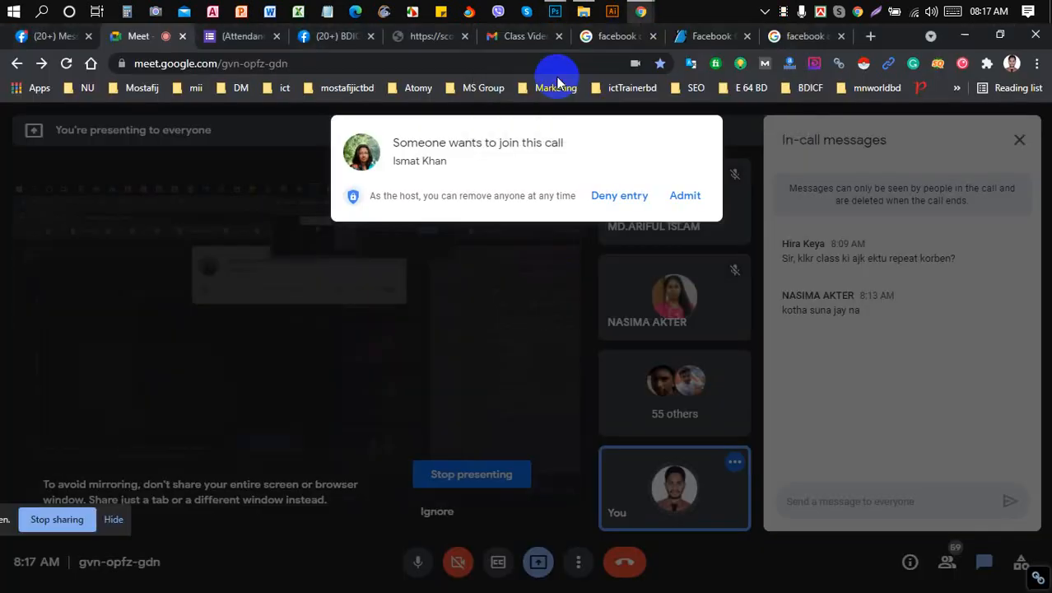
{"action": "left_click", "coordinate": [687, 197]}
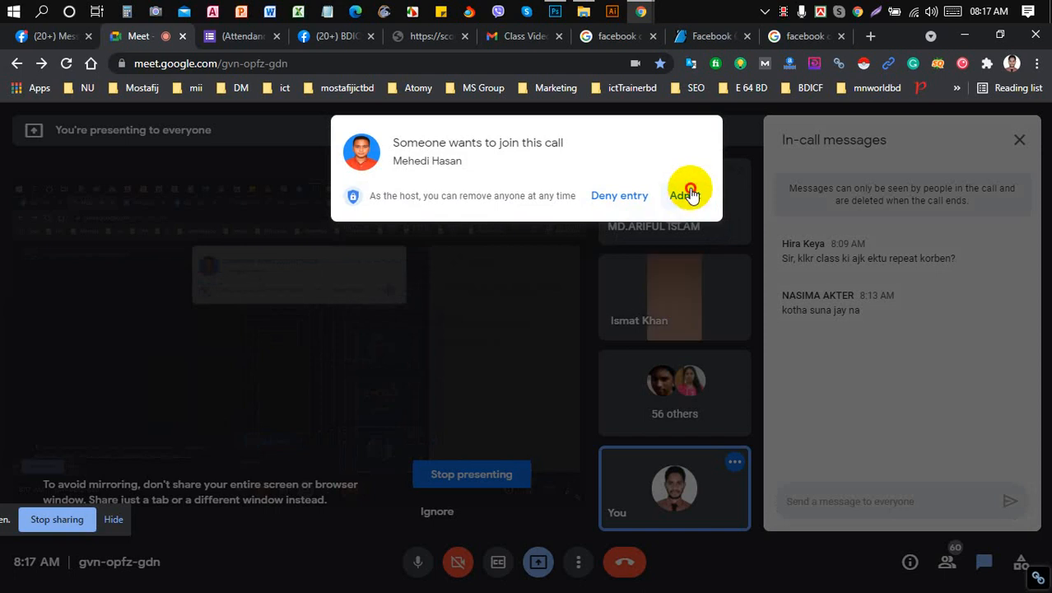
{"action": "left_click", "coordinate": [687, 196]}
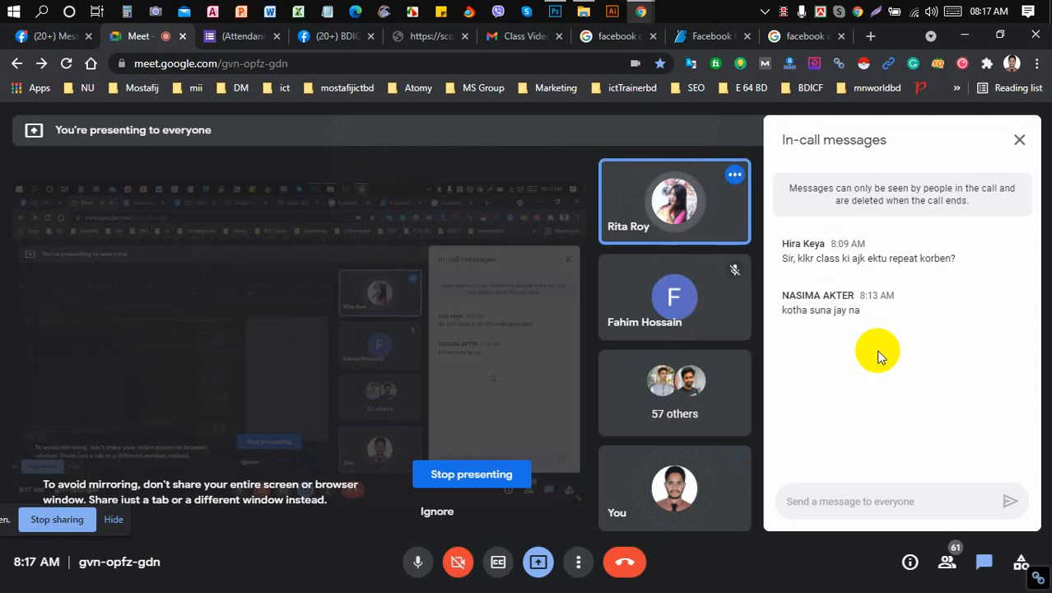
{"action": "left_click", "coordinate": [555, 11]}
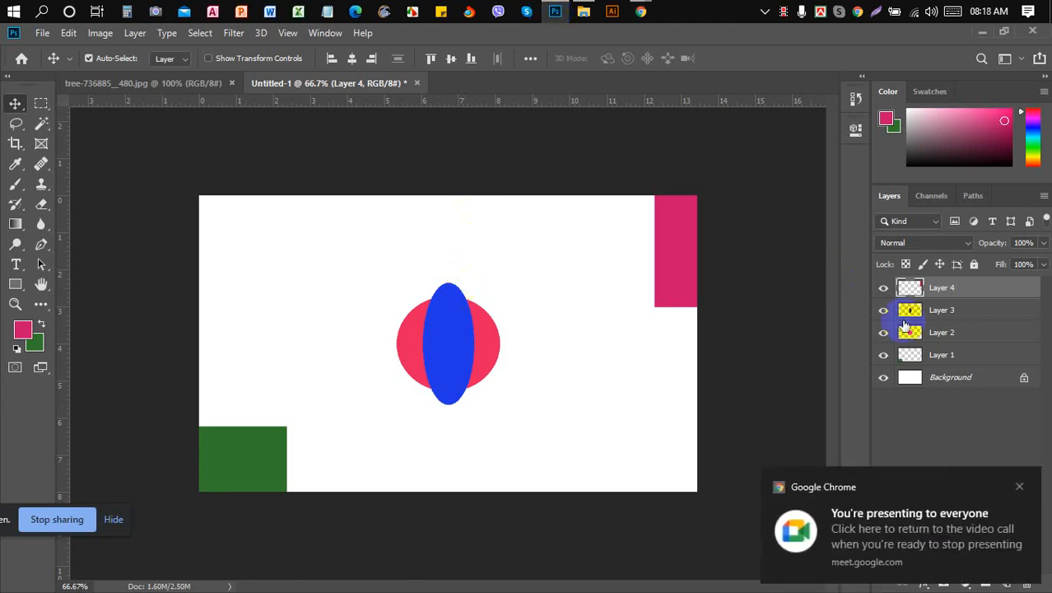
{"action": "left_click", "coordinate": [352, 60]}
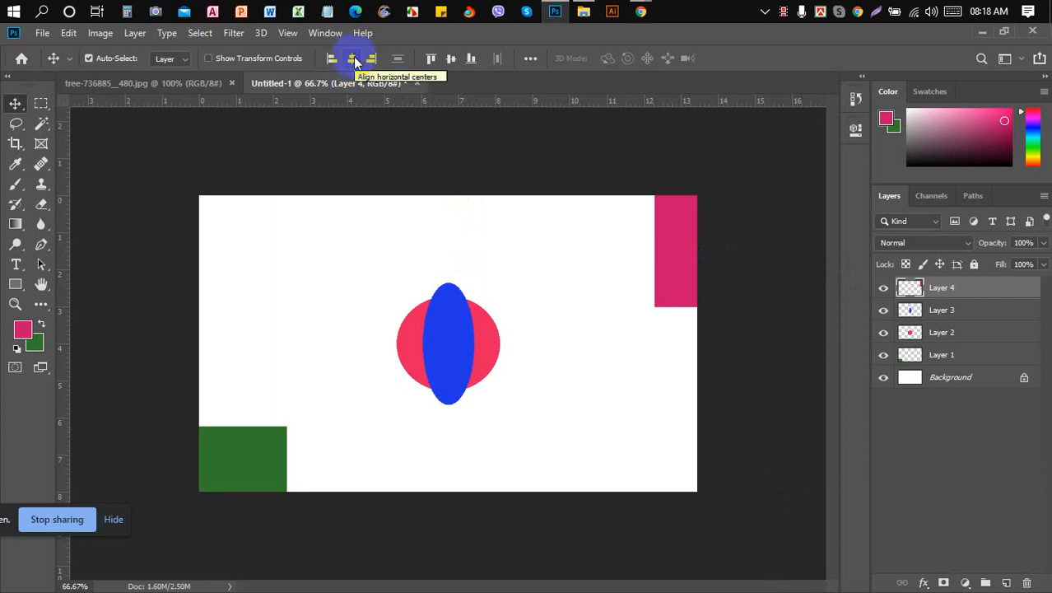
- Admit the single waiting participant in Google Meet and switch back to Photoshop
{"action": "mouse_move", "coordinate": [640, 11]}
{"action": "left_click", "coordinate": [584, 58]}
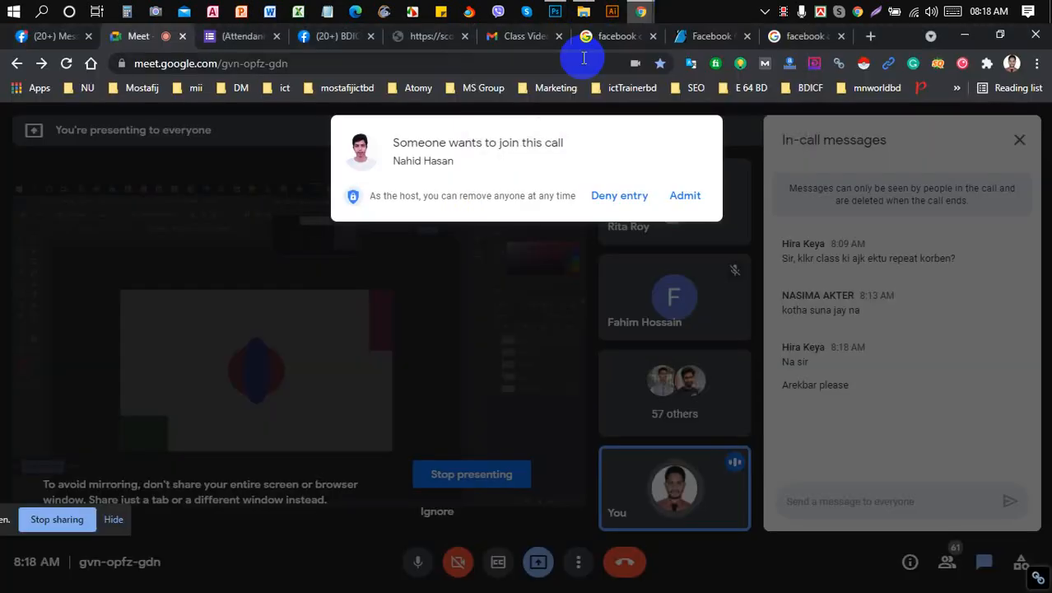
{"action": "left_click", "coordinate": [686, 198]}
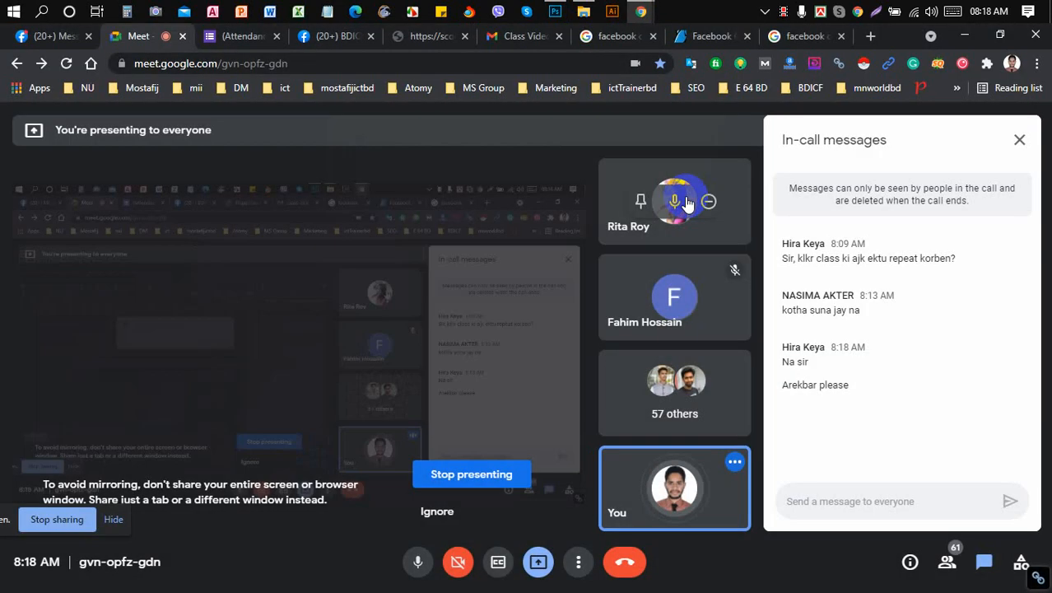
{"action": "left_click", "coordinate": [555, 11]}
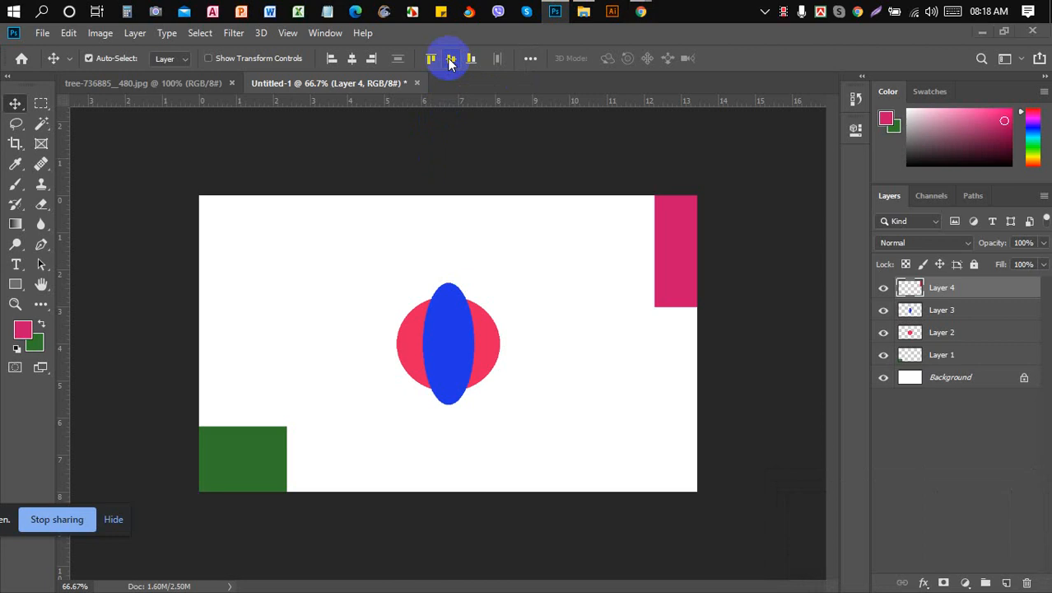
- On a new layer, fill a wide strip near the canvas top with green and deselect
{"action": "left_click", "coordinate": [1005, 583]}
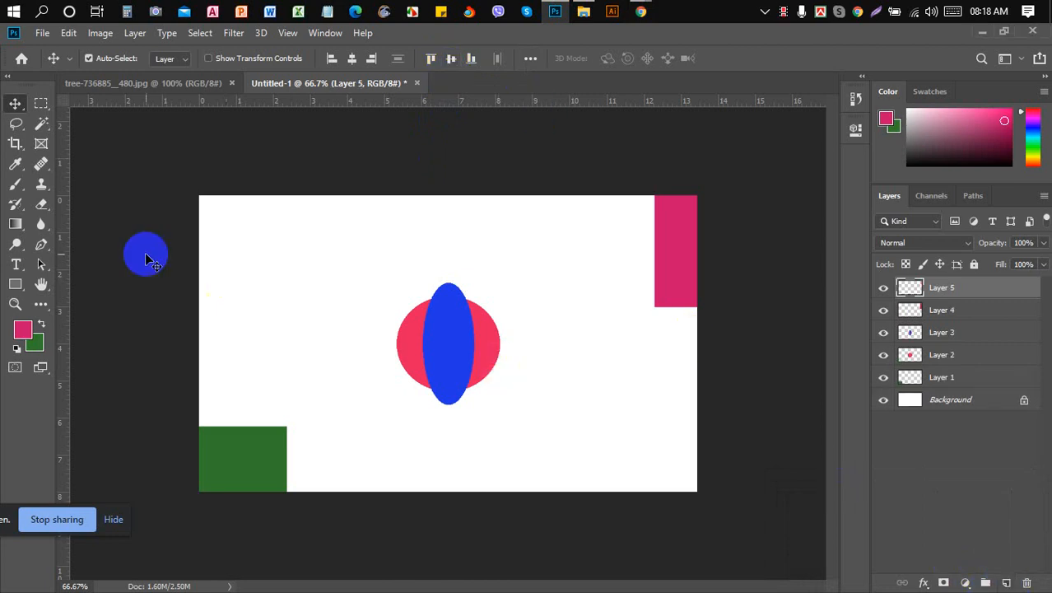
{"action": "left_click", "coordinate": [41, 103]}
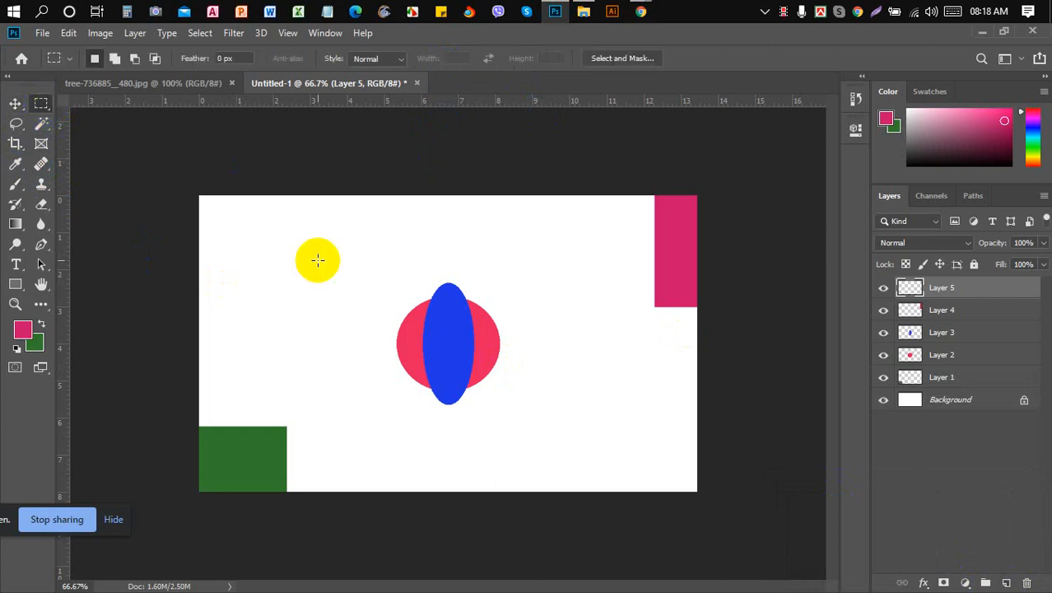
{"action": "left_click_drag", "start_coordinate": [257, 215], "coordinate": [570, 266]}
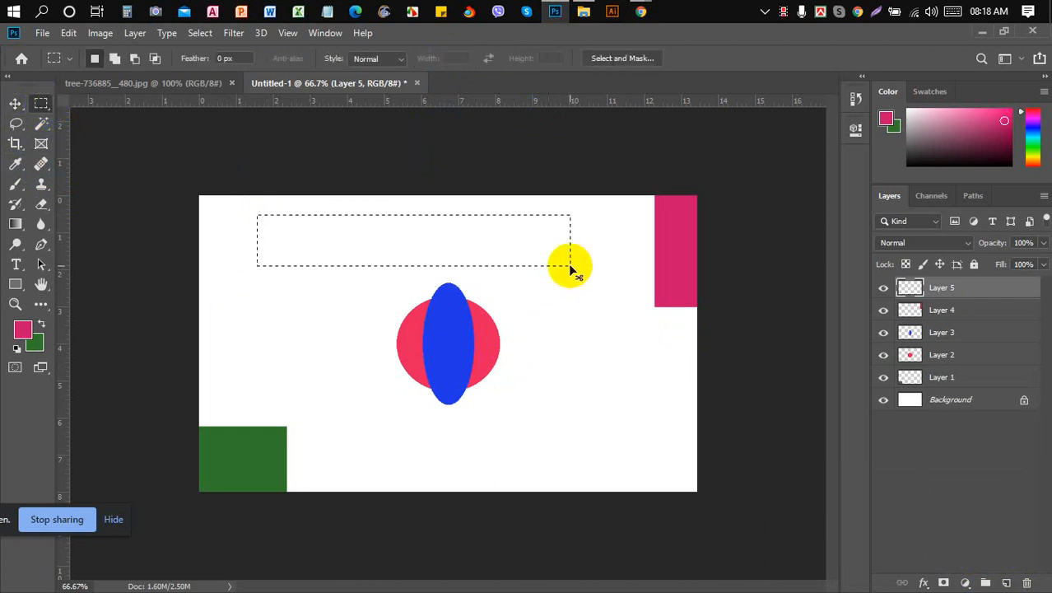
{"action": "key", "text": "ctrl+BackSpace"}
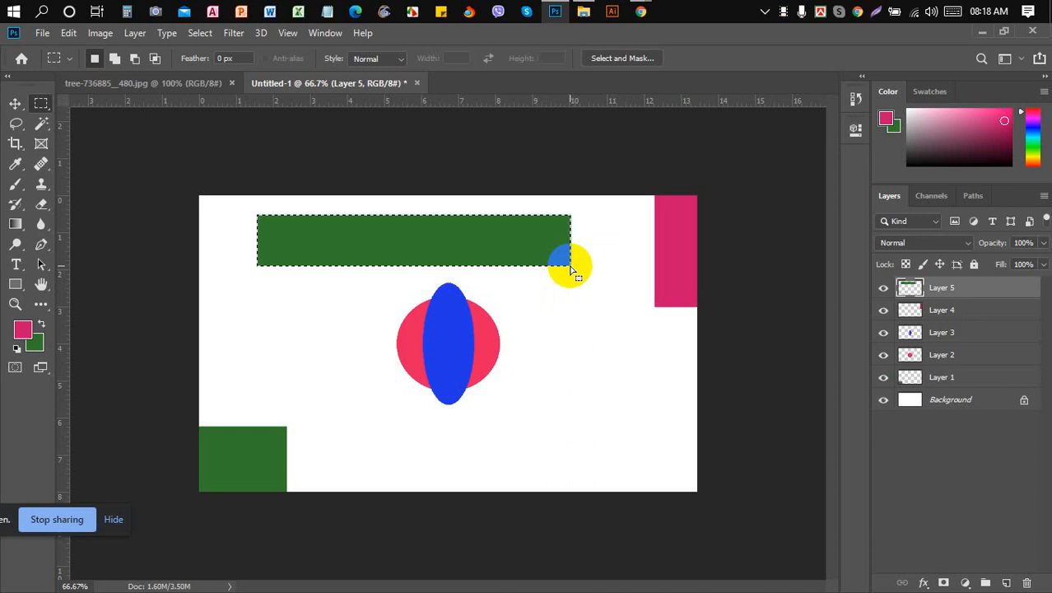
{"action": "left_click", "coordinate": [15, 103]}
{"action": "key", "text": "ctrl+d"}
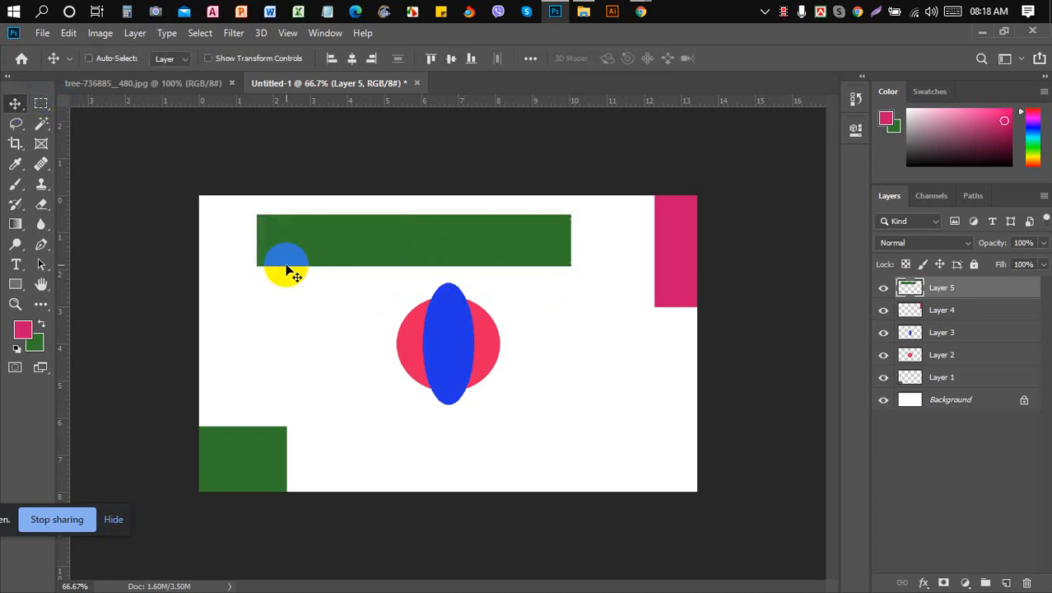
- Delete Layers 1 through 4 and make Layer 5 the active layer
{"action": "left_click", "coordinate": [947, 313]}
{"action": "left_click", "coordinate": [952, 378], "text": "shift"}
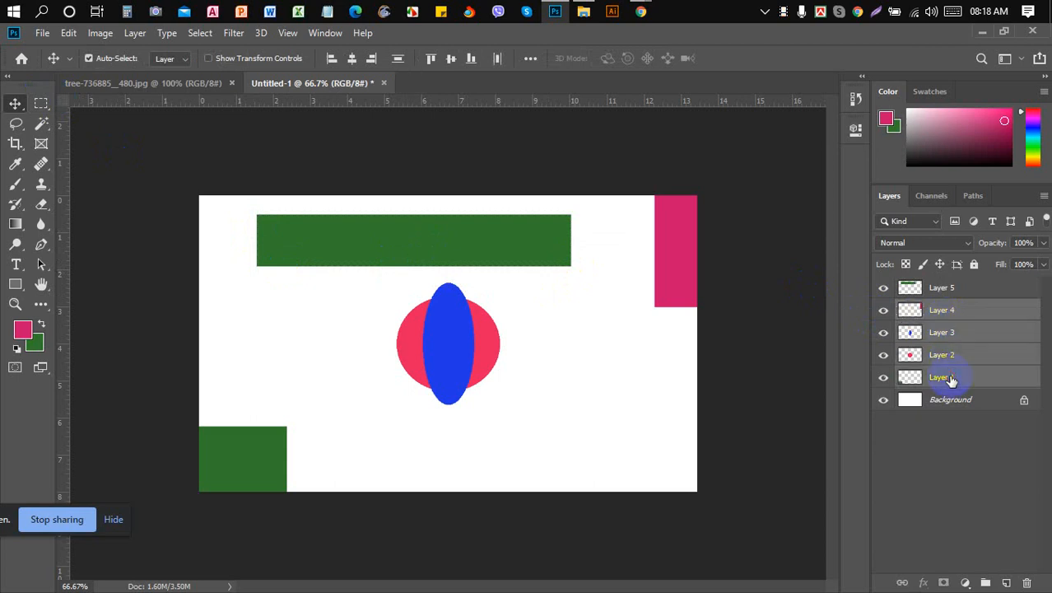
{"action": "key", "text": "Delete"}
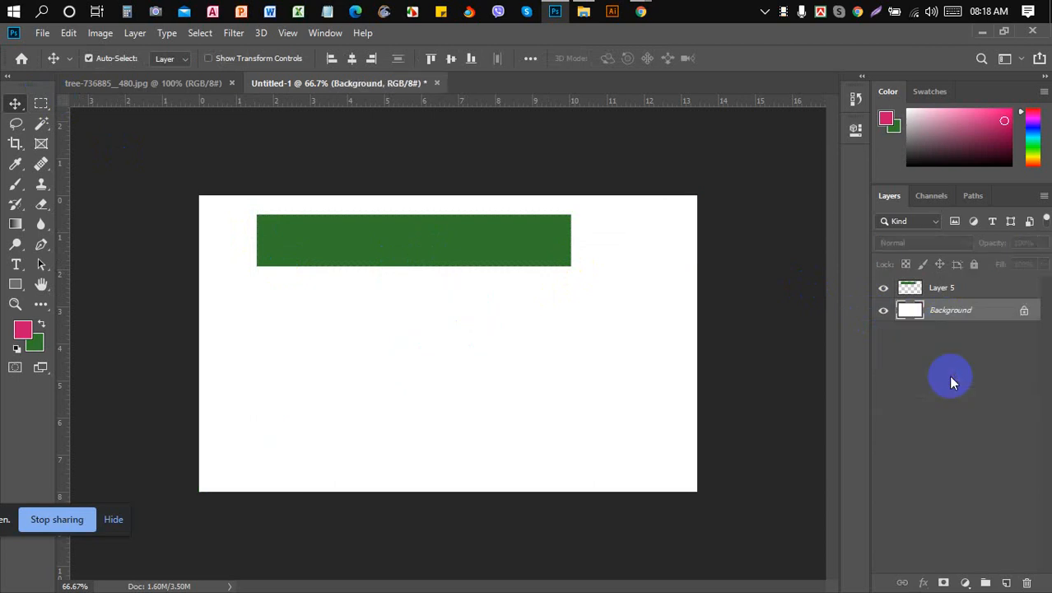
{"action": "left_click", "coordinate": [974, 294]}
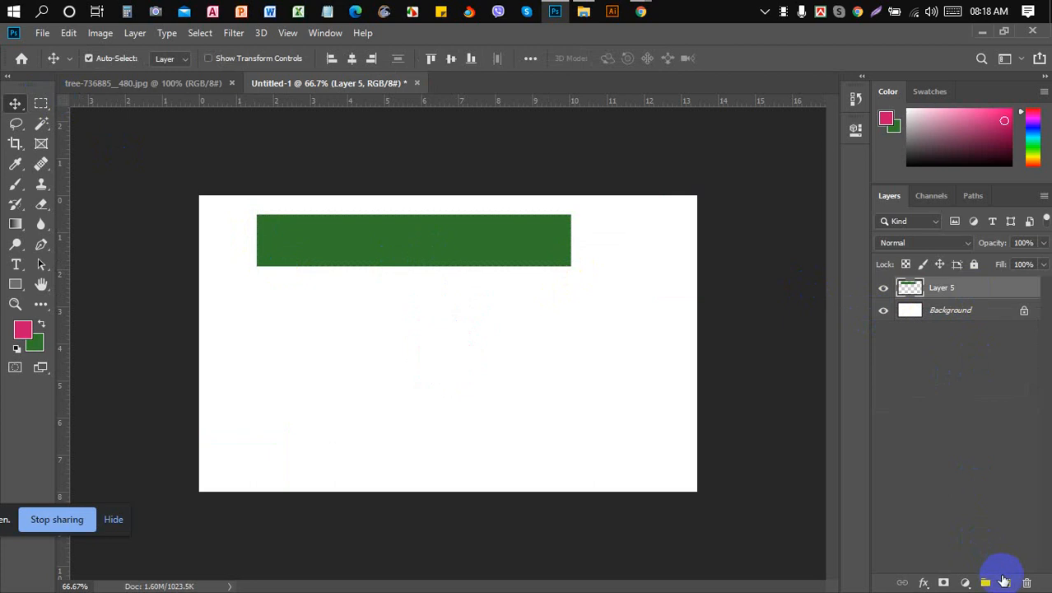
- On new Layer 6, fill a tall thin strip below the green bar with the pink foreground colour
{"action": "left_click", "coordinate": [1004, 583]}
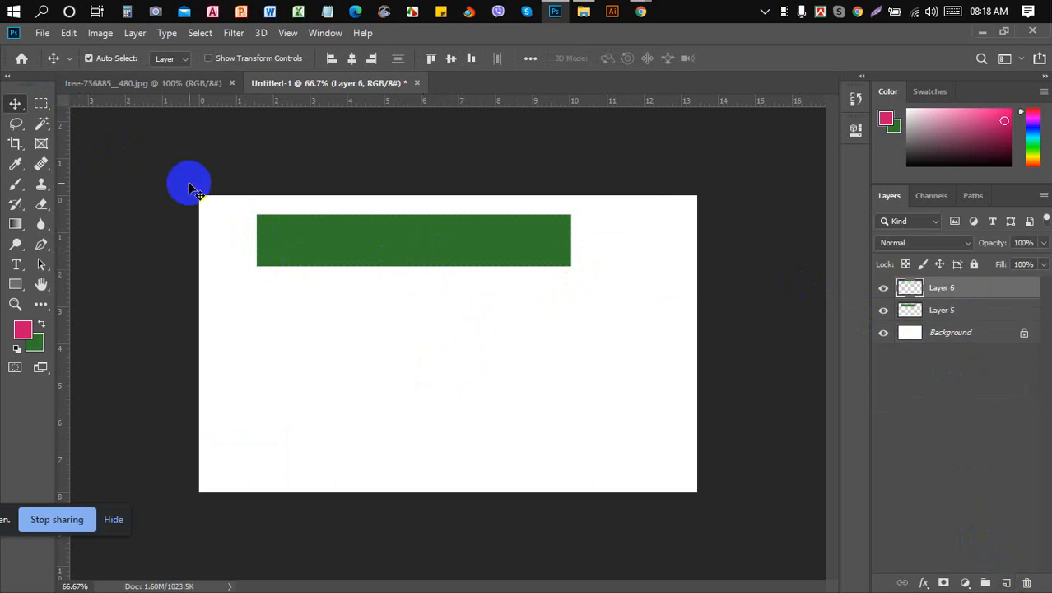
{"action": "left_click", "coordinate": [41, 103]}
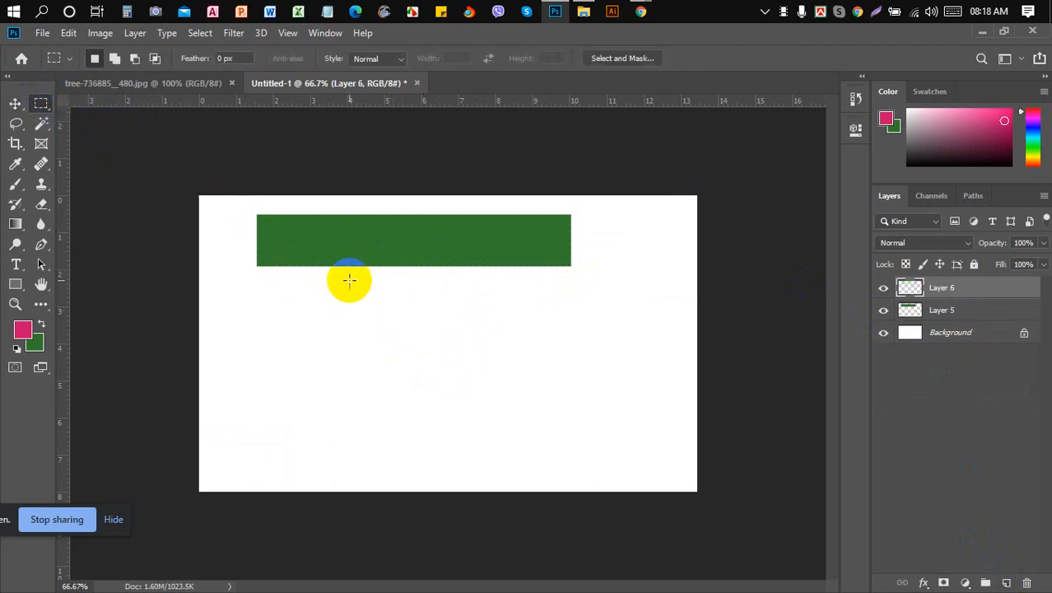
{"action": "left_click_drag", "start_coordinate": [350, 281], "coordinate": [385, 493]}
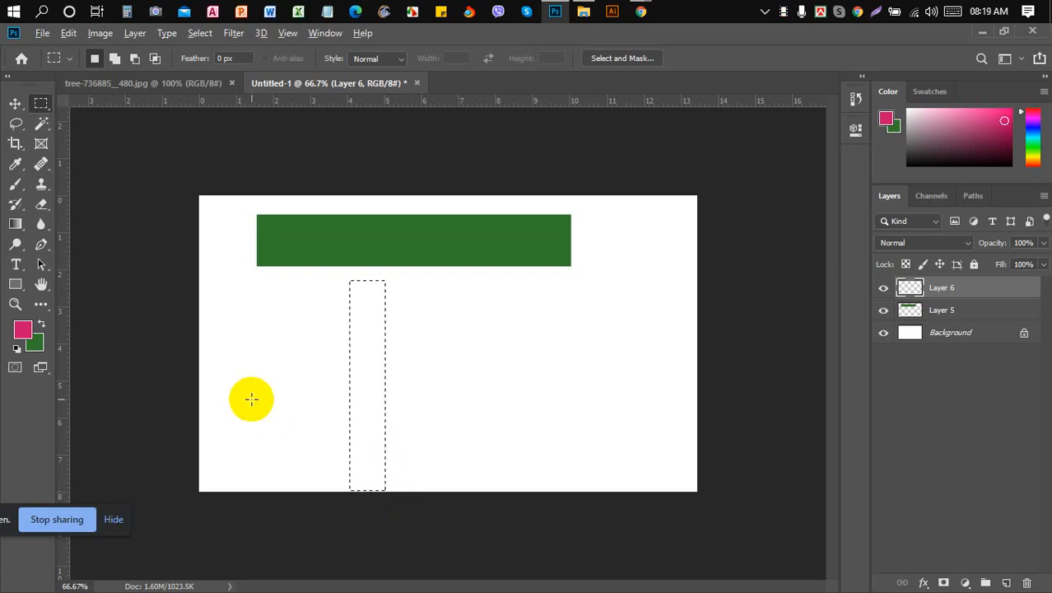
{"action": "key", "text": "alt+BackSpace"}
{"action": "left_click", "coordinate": [15, 103]}
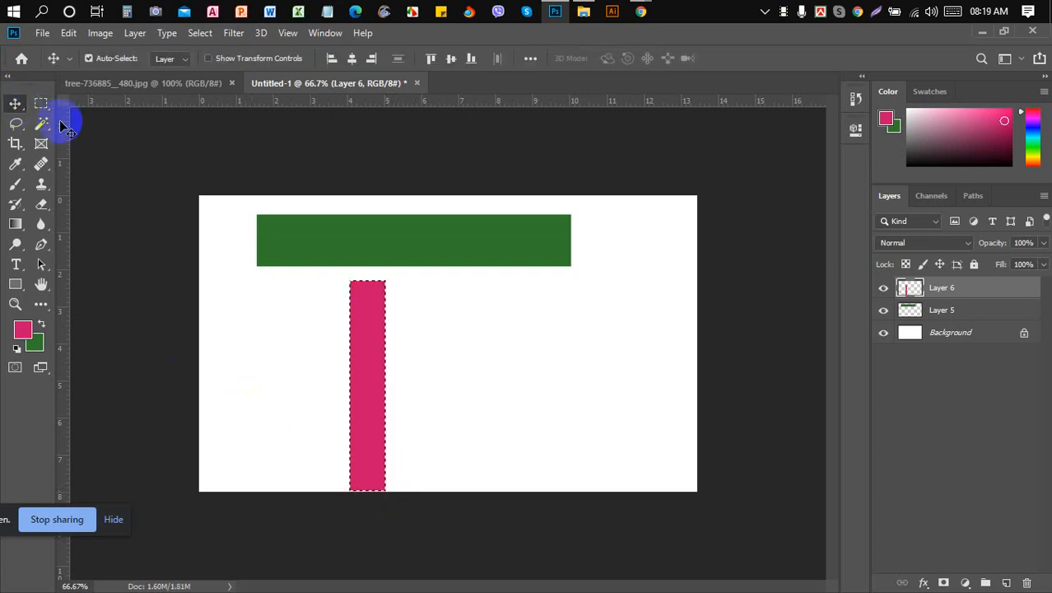
{"action": "left_click", "coordinate": [325, 402]}
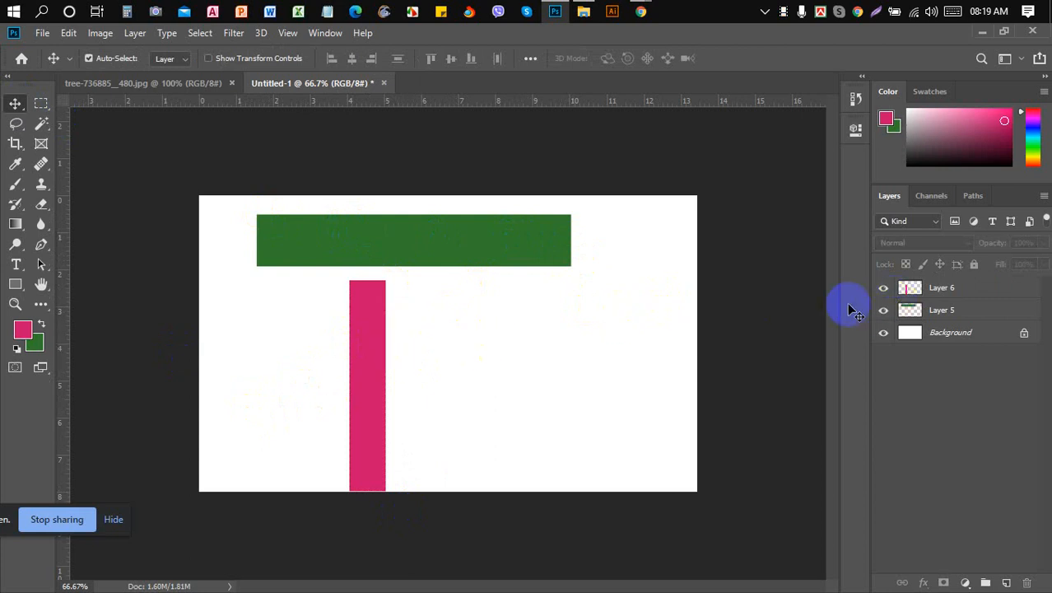
- Centre Layer 6's pink bar on the canvas, then drag it to sit just under the green bar
{"action": "left_click", "coordinate": [914, 286]}
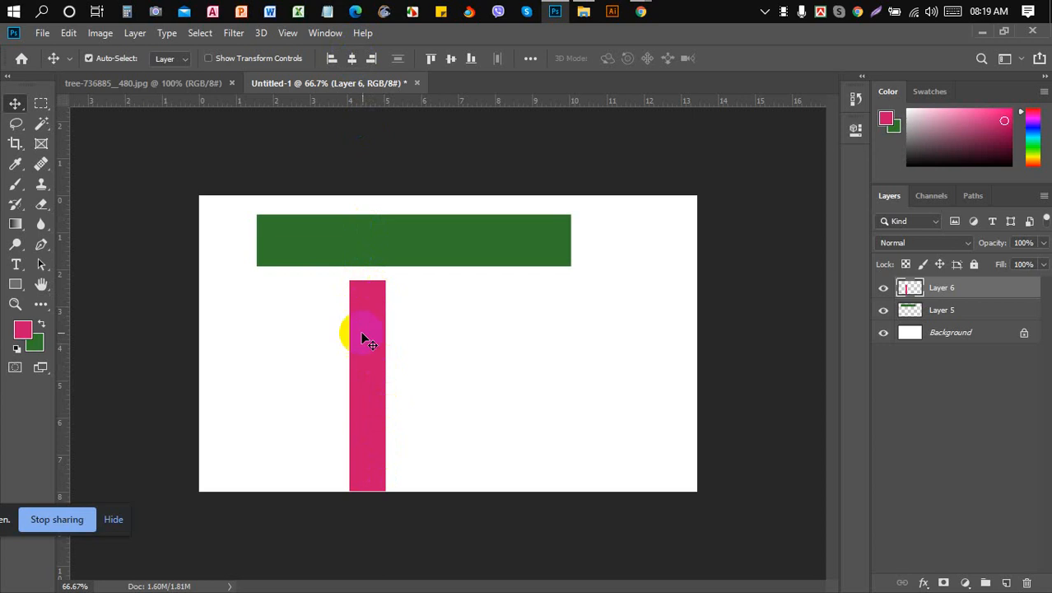
{"action": "left_click", "coordinate": [351, 60]}
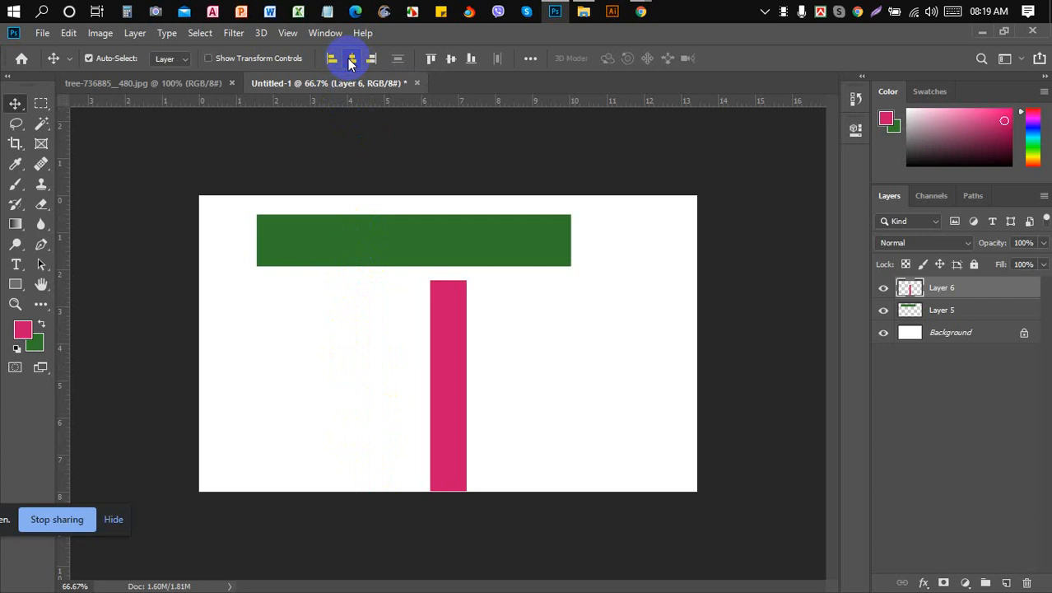
{"action": "left_click", "coordinate": [451, 62]}
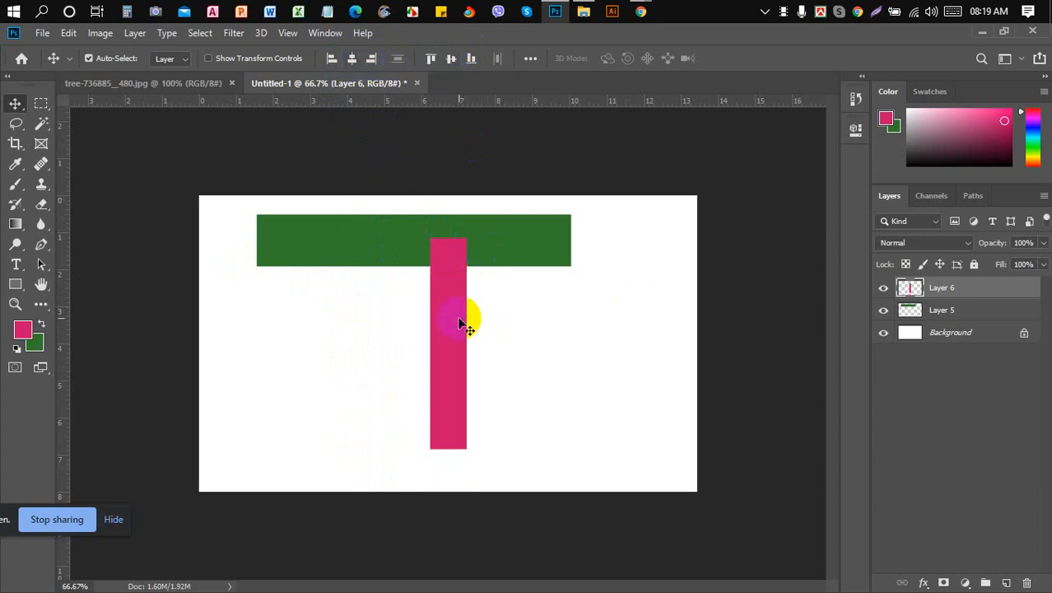
{"action": "left_click_drag", "start_coordinate": [466, 317], "coordinate": [459, 359]}
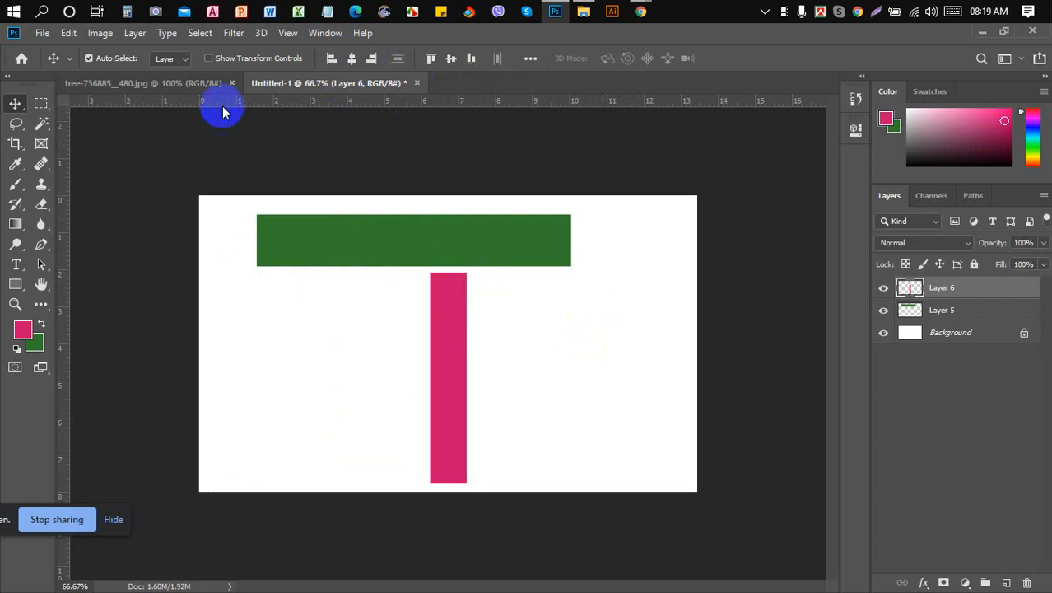
- Bring the tree-736885_480.jpg photo forward and show the File > Import submenu
{"action": "left_click", "coordinate": [179, 81]}
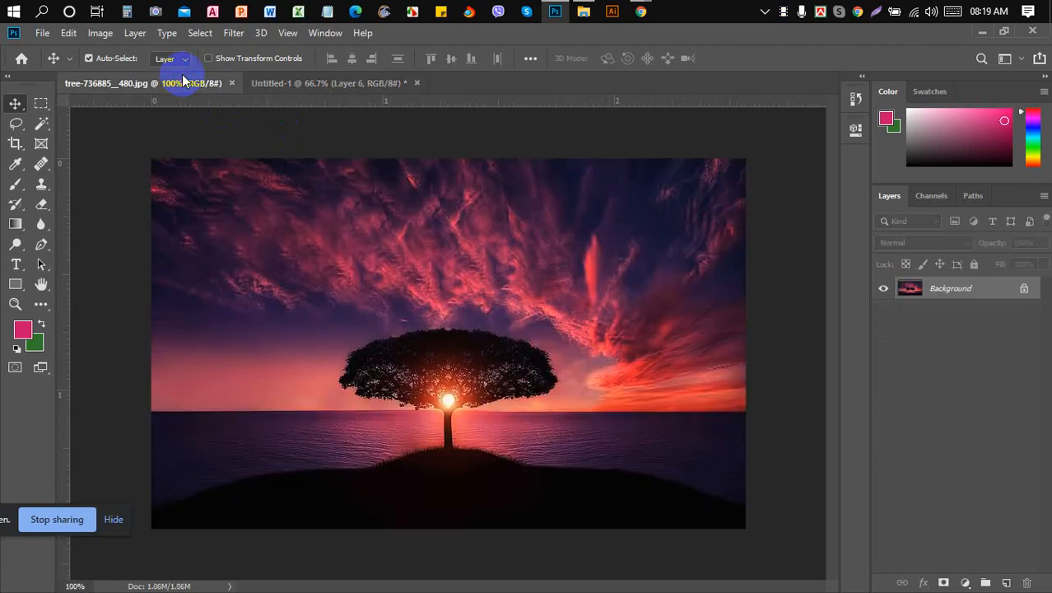
{"action": "left_click", "coordinate": [42, 33]}
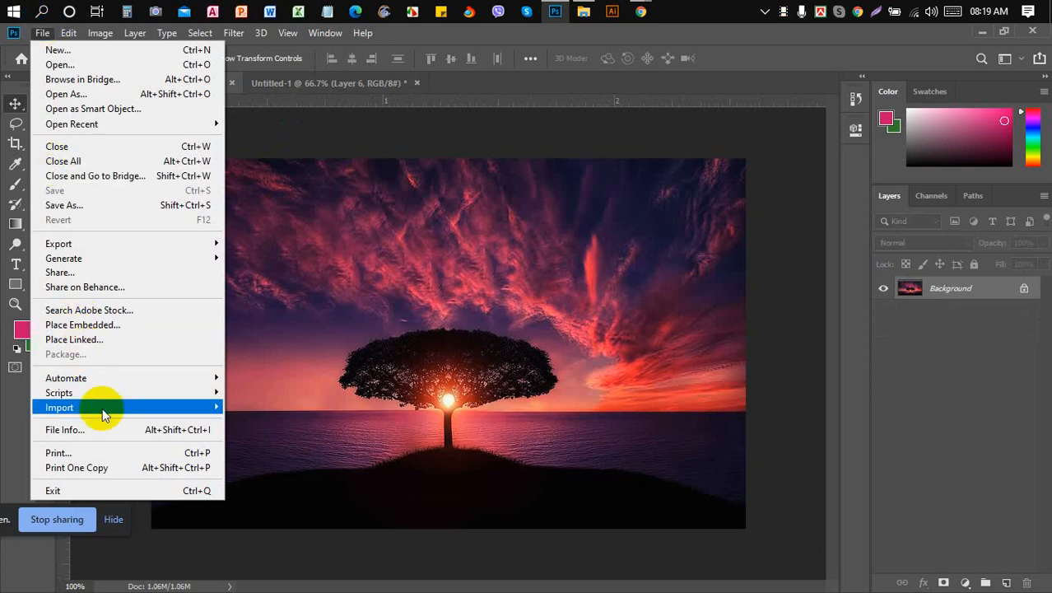
{"action": "mouse_move", "coordinate": [102, 408]}
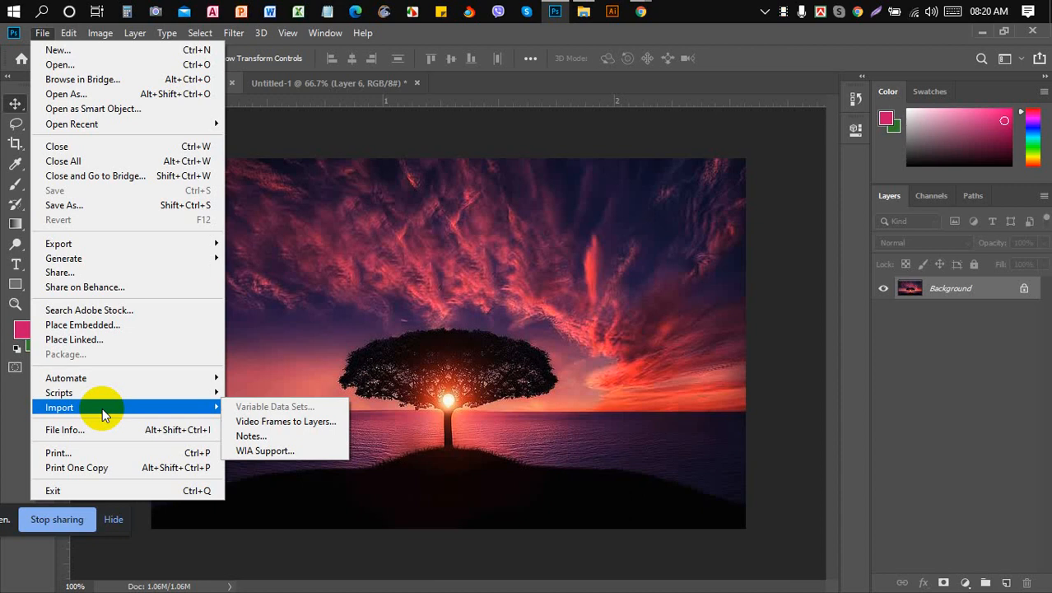
- Try WIA Support import, dismiss the no-device error, and admit all waiting Meet callers
{"action": "left_click", "coordinate": [293, 452]}
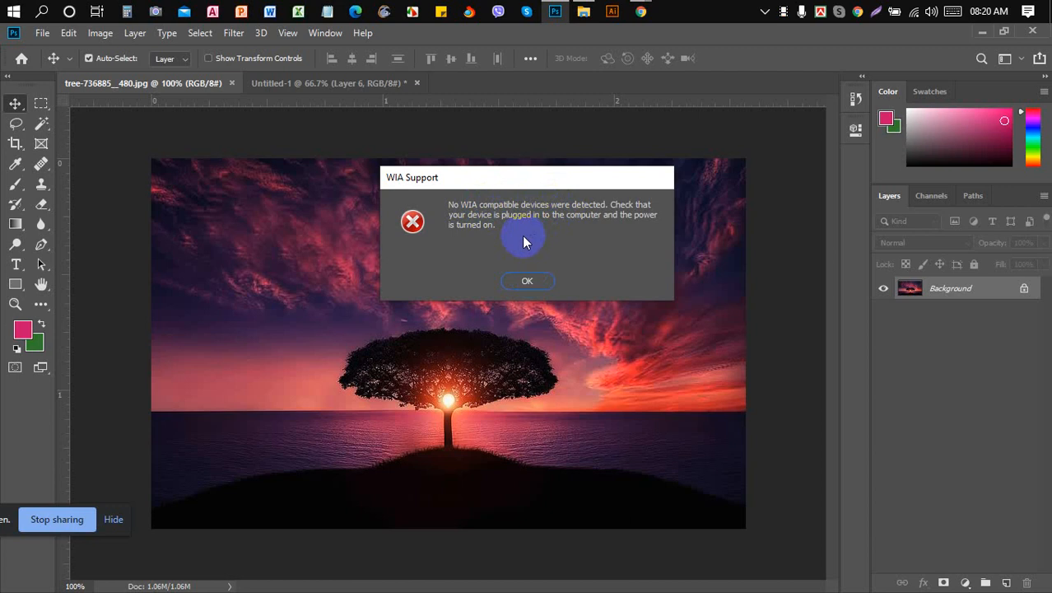
{"action": "left_click", "coordinate": [528, 282]}
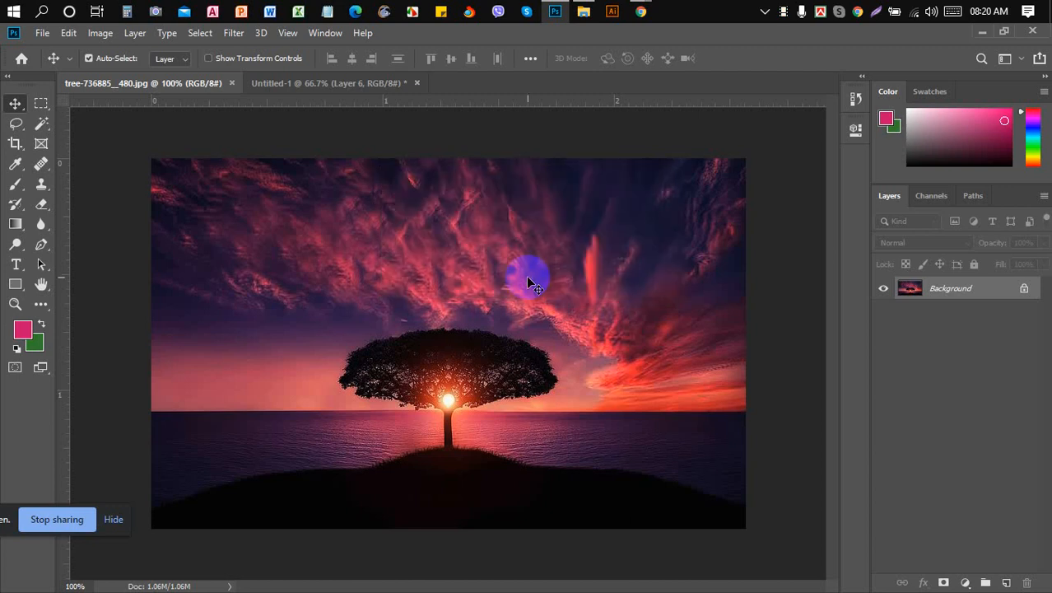
{"action": "mouse_move", "coordinate": [640, 11]}
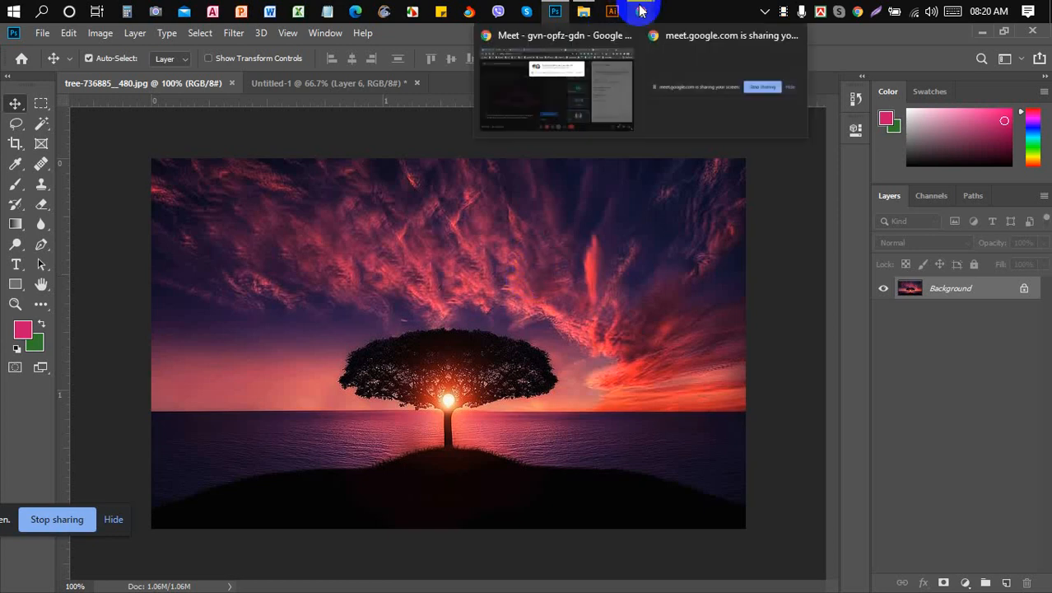
{"action": "left_click", "coordinate": [580, 65]}
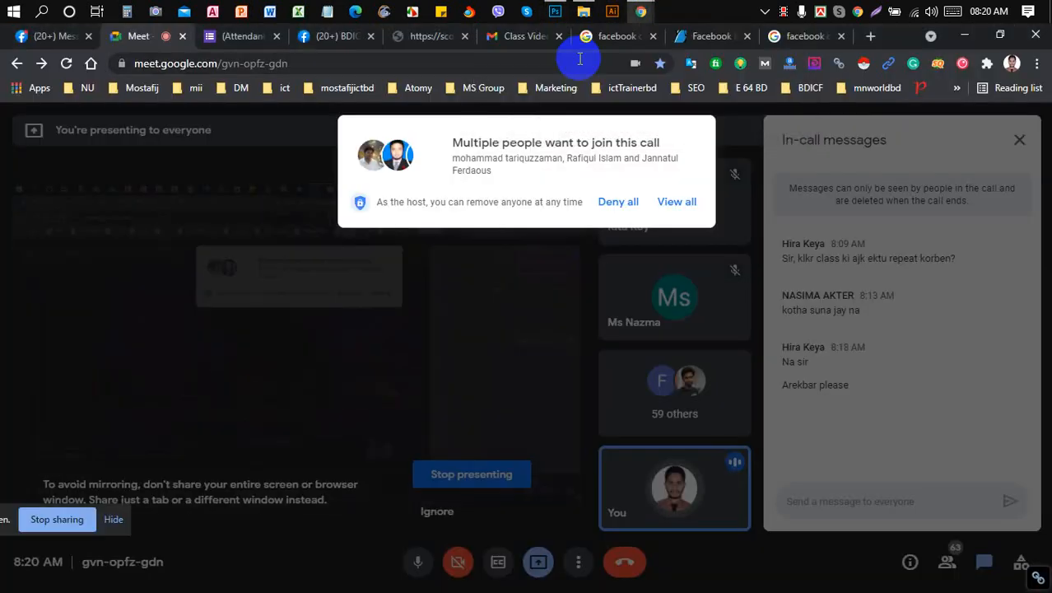
{"action": "left_click", "coordinate": [674, 202]}
{"action": "left_click", "coordinate": [680, 345]}
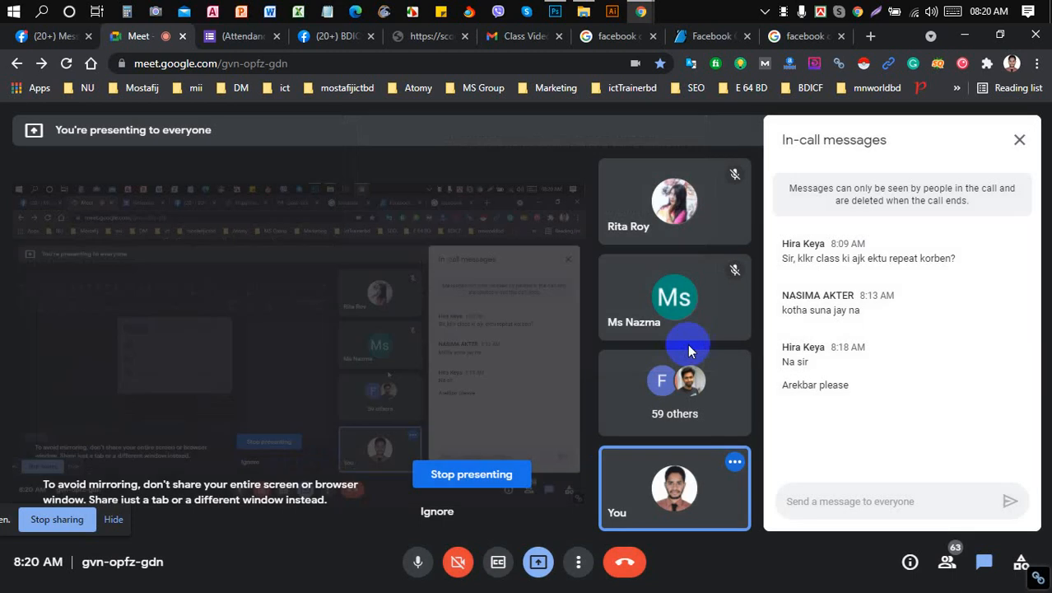
{"action": "left_click", "coordinate": [557, 10]}
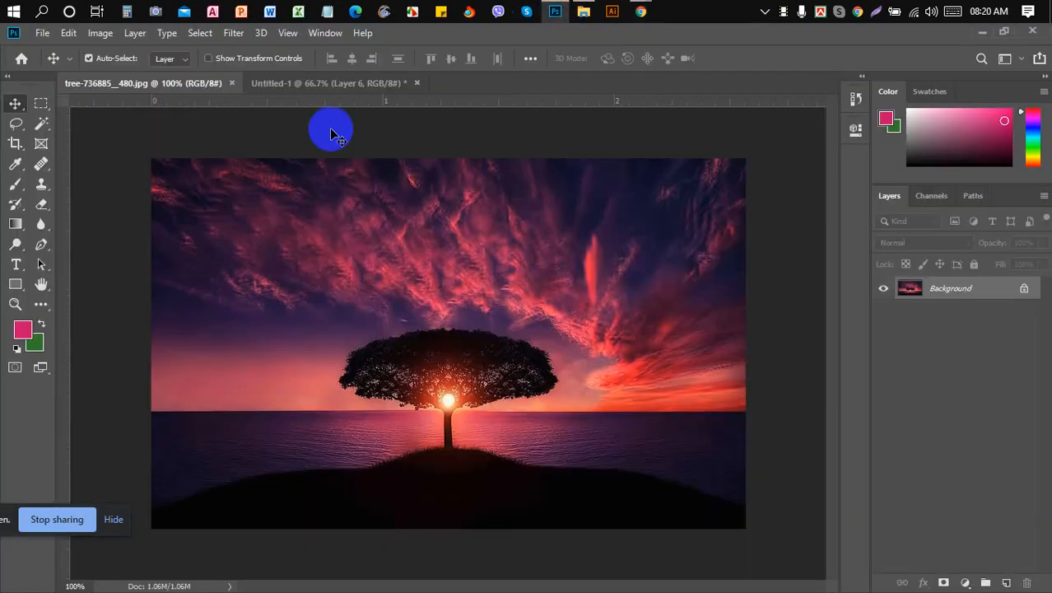
- Open File Info for tree-736885__480.jpg to show its empty Basic metadata fields
{"action": "left_click", "coordinate": [39, 33]}
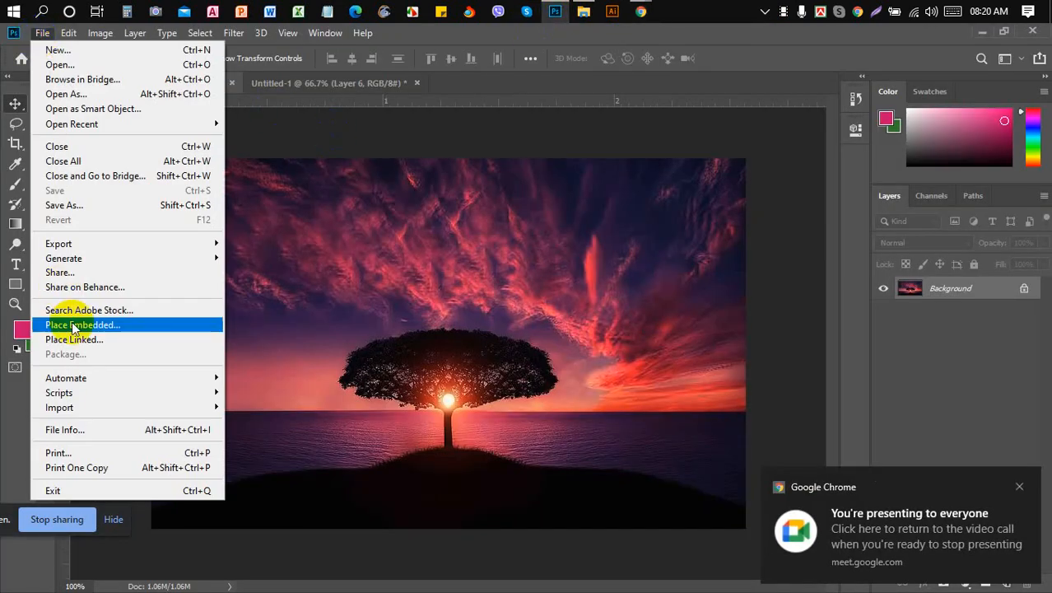
{"action": "left_click", "coordinate": [131, 436]}
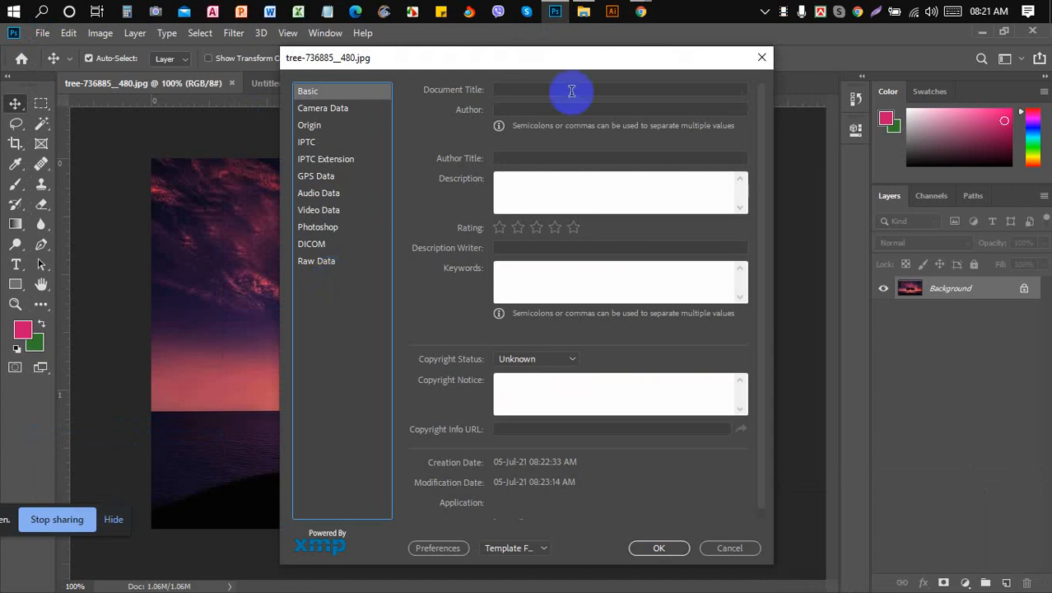
{"action": "mouse_move", "coordinate": [639, 11]}
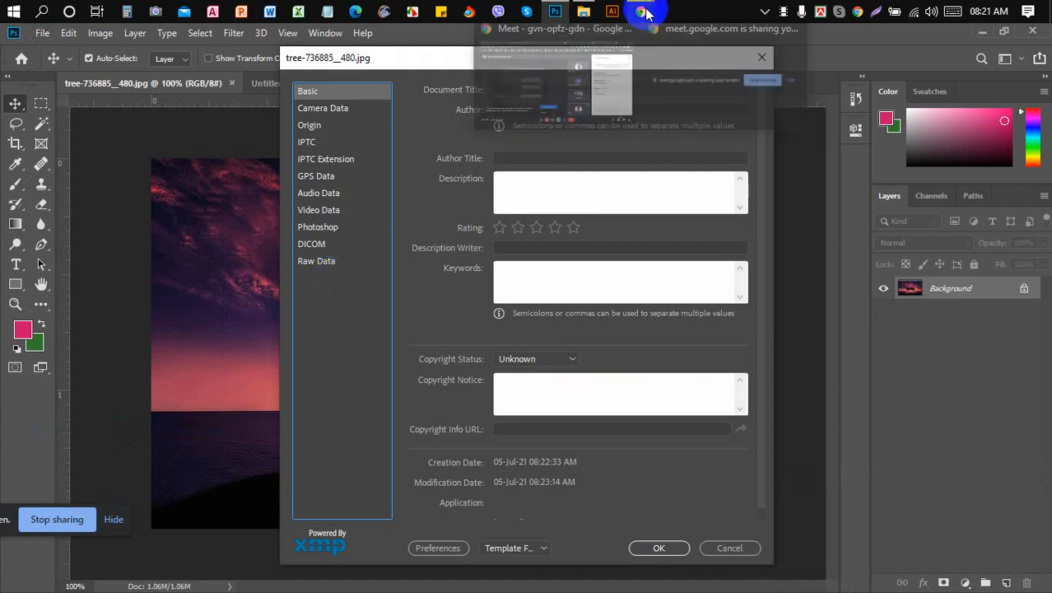
{"action": "left_click", "coordinate": [541, 116]}
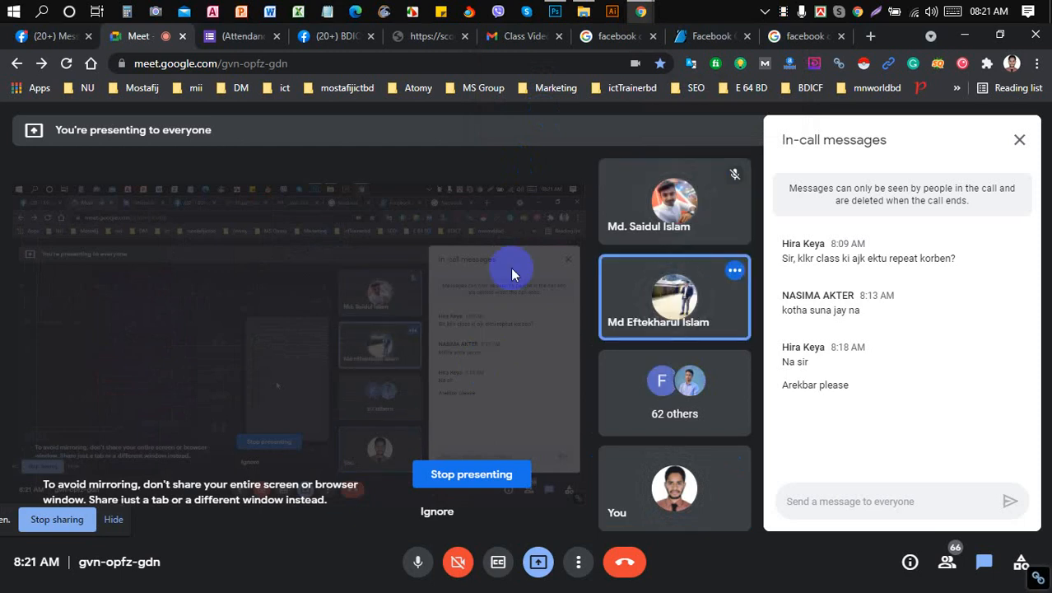
{"action": "left_click", "coordinate": [555, 11]}
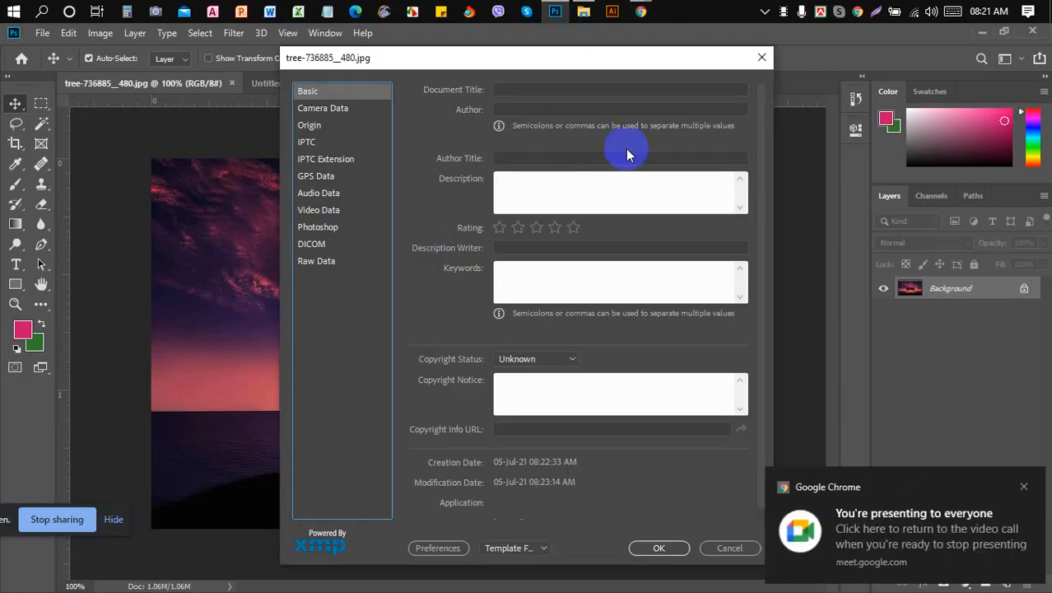
- Enter 'Tree Image Manipulation' as the photo's Document Title
{"action": "left_click", "coordinate": [590, 173]}
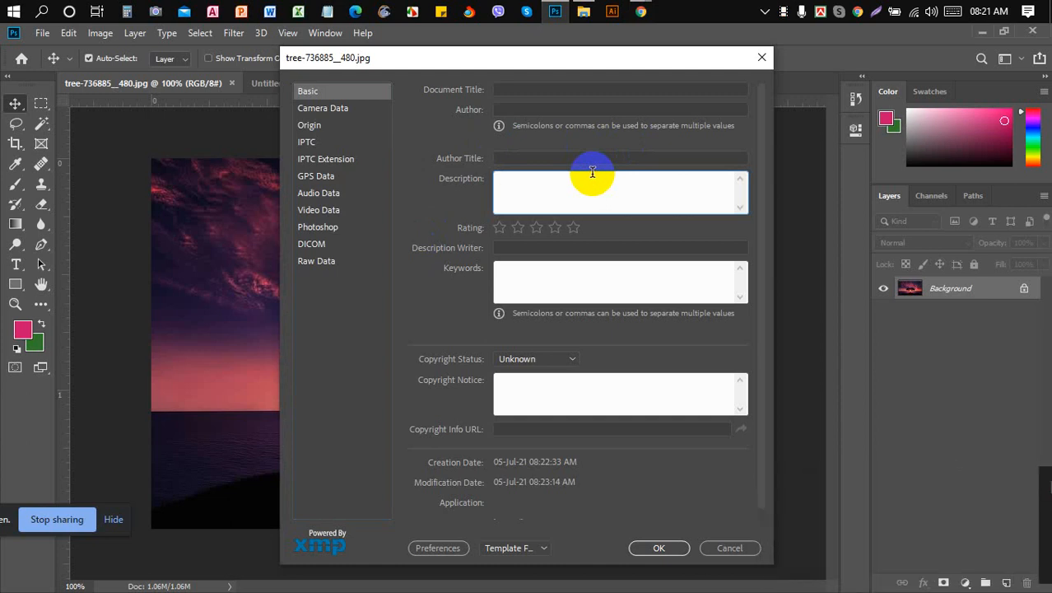
{"action": "left_click", "coordinate": [611, 89]}
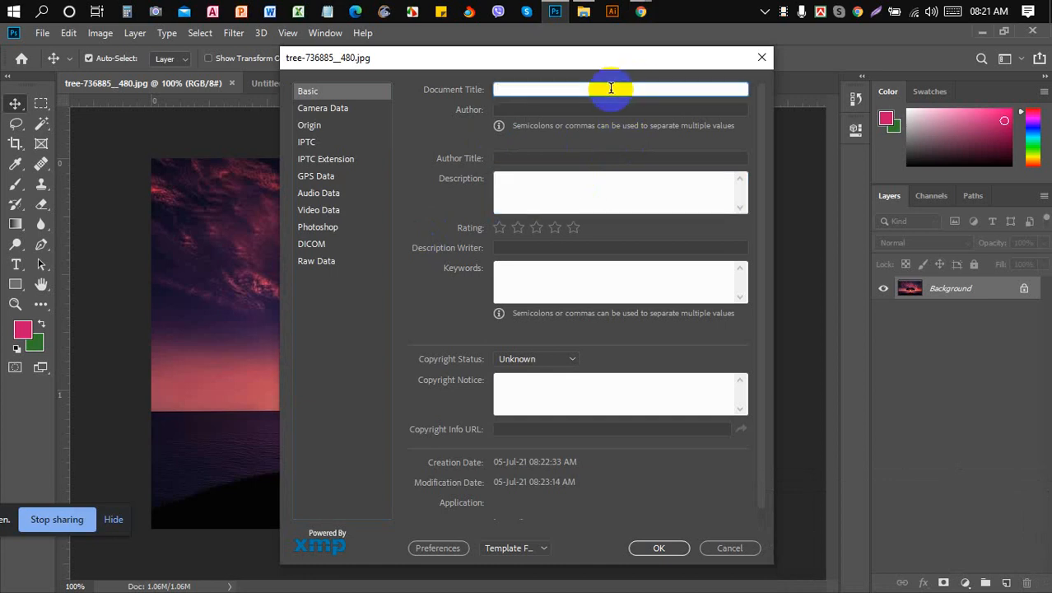
{"action": "left_click", "coordinate": [497, 41]}
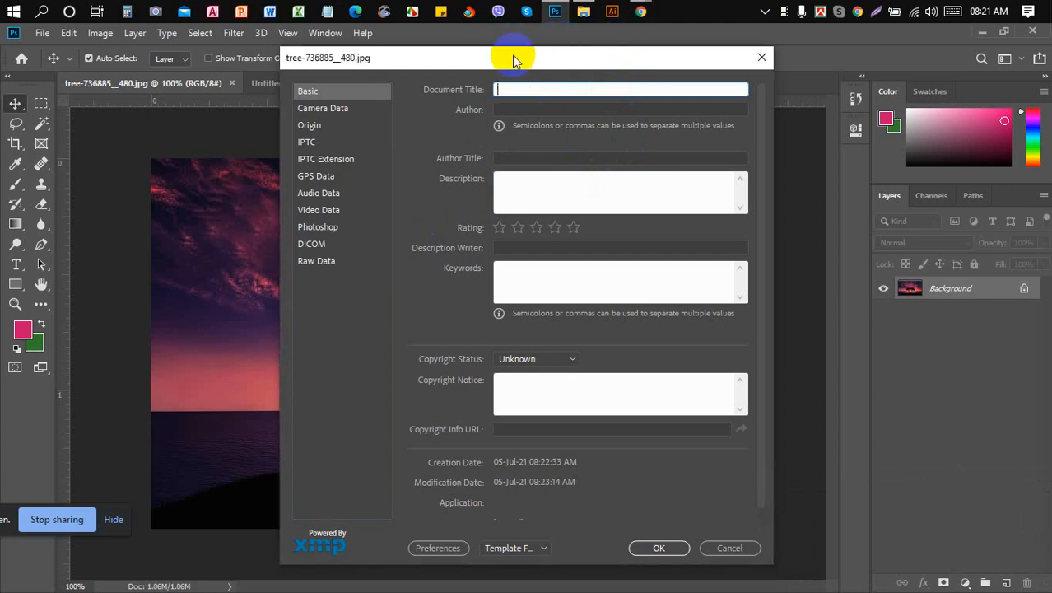
{"action": "left_click", "coordinate": [540, 90]}
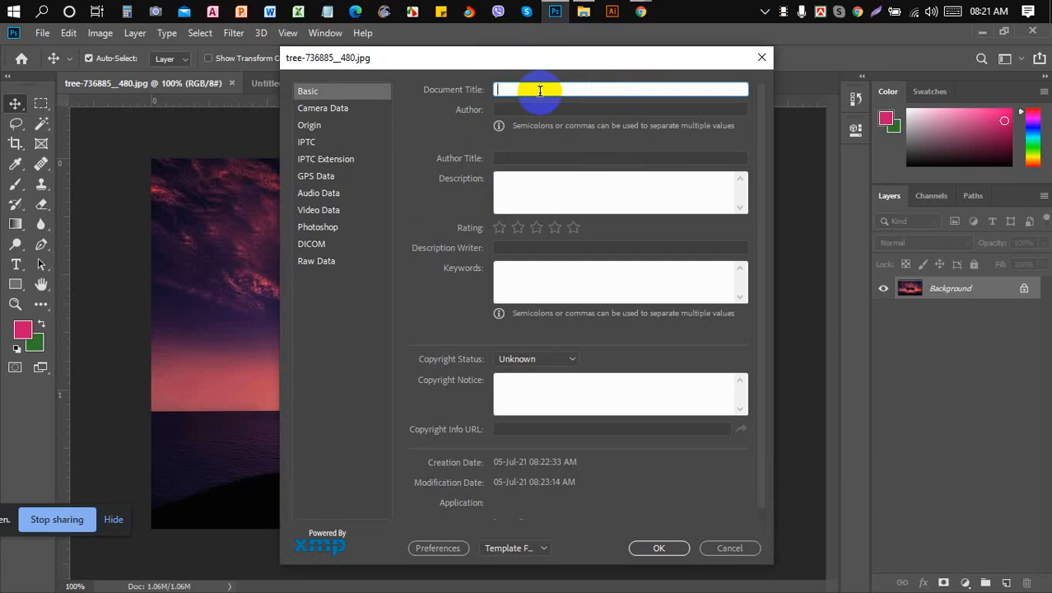
{"action": "type", "text": "T"}
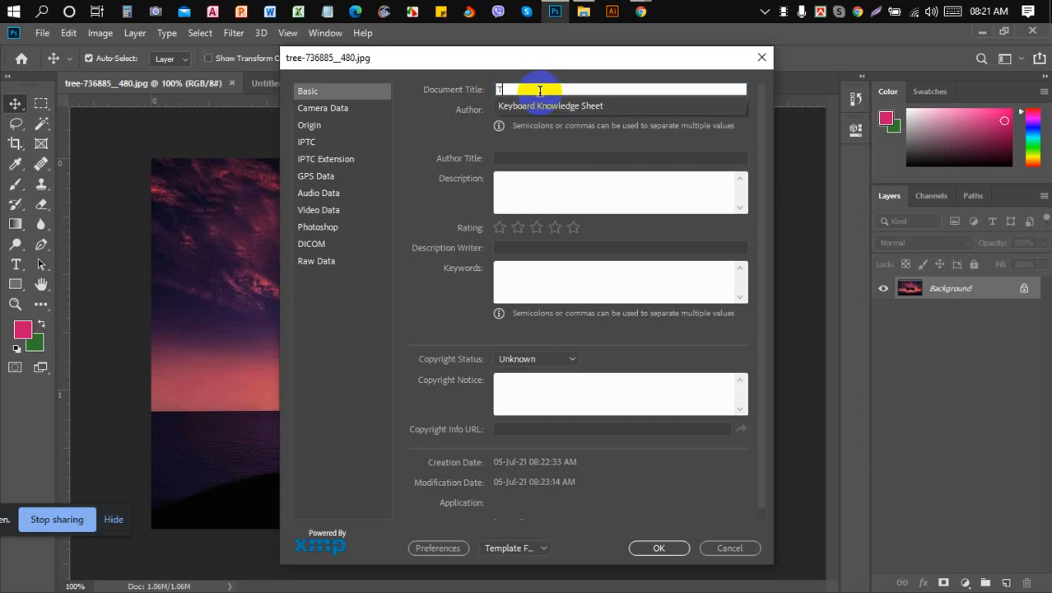
{"action": "type", "text": "ree "}
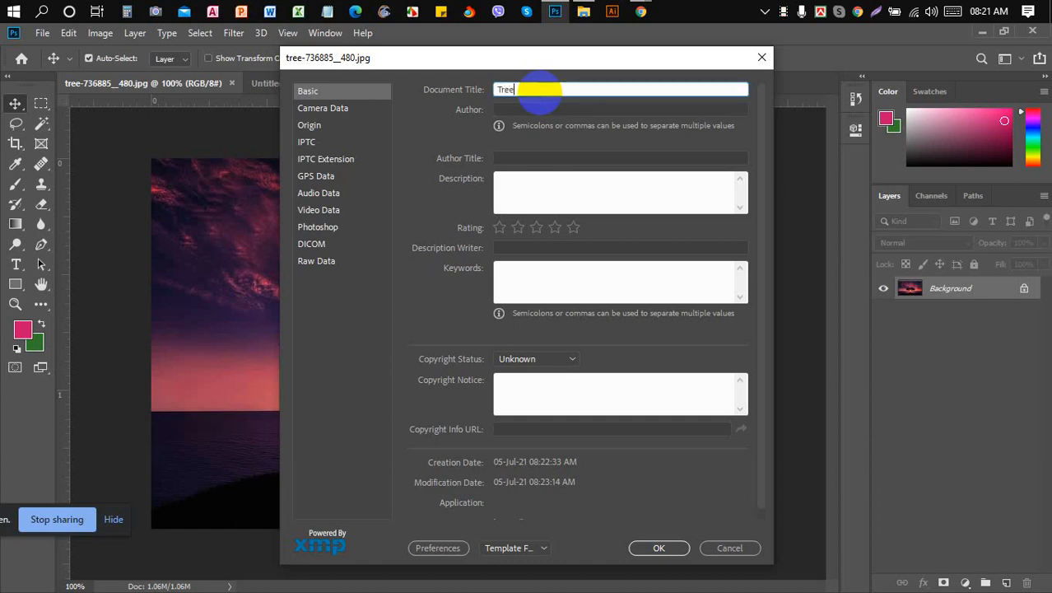
{"action": "type", "text": "Image Manipulation"}
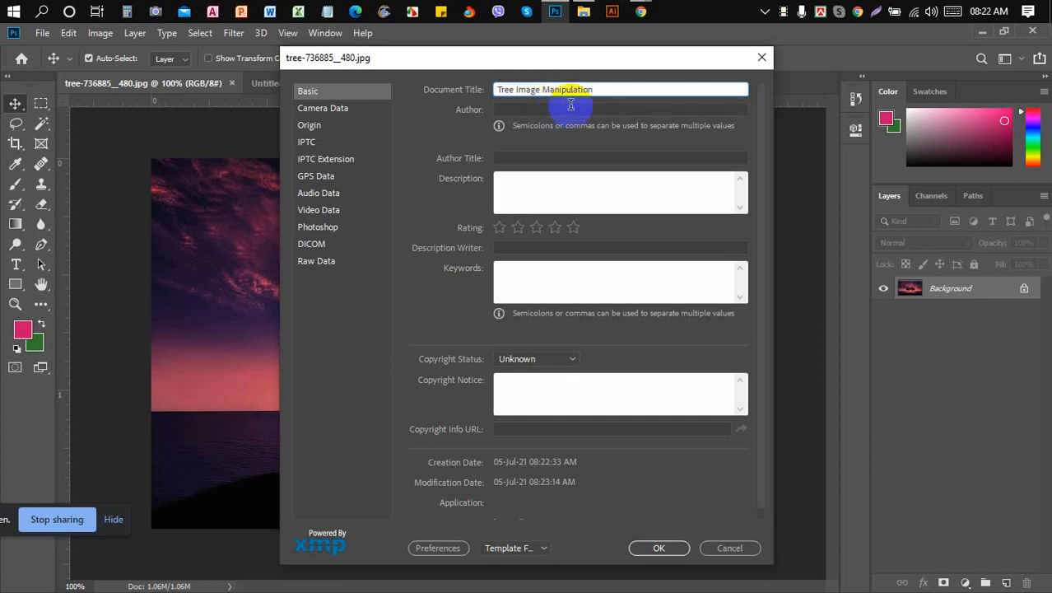
- Fill in the author's name and set Author Title to 'Designer'
{"action": "left_click", "coordinate": [567, 107]}
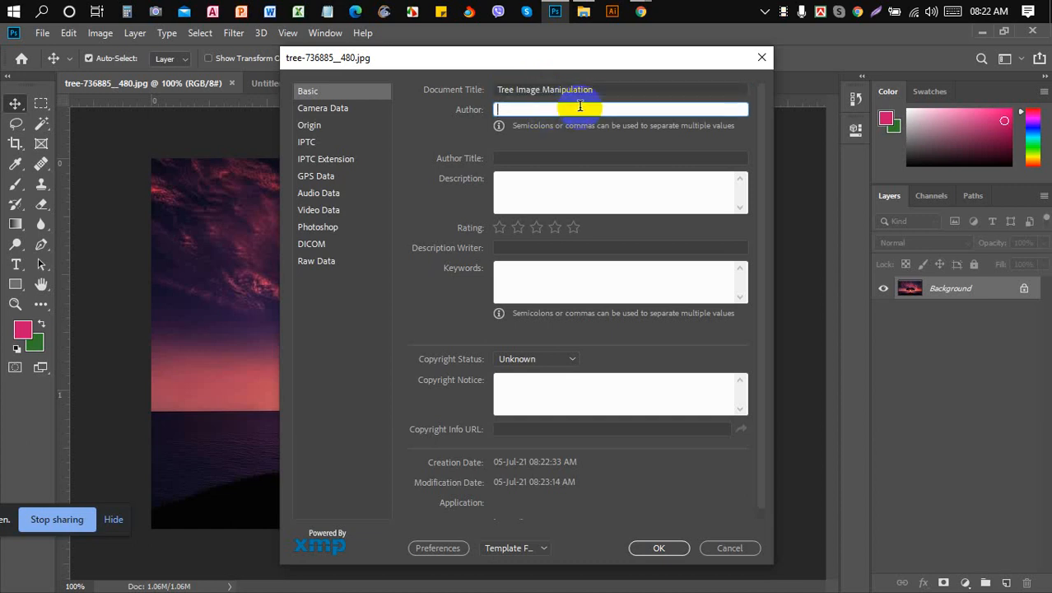
{"action": "type", "text": "Mostafij"}
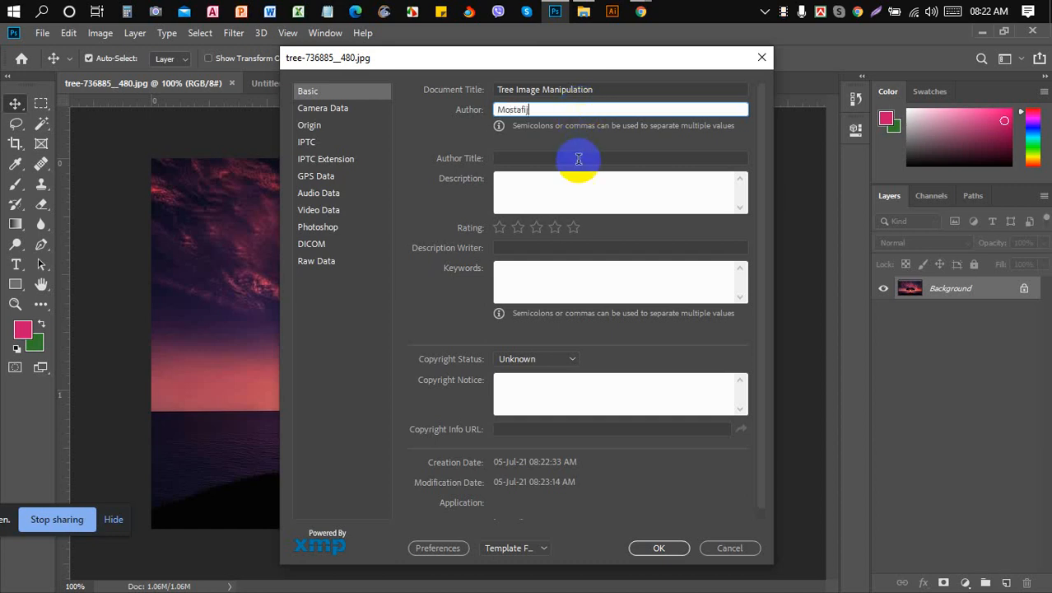
{"action": "left_click", "coordinate": [579, 159]}
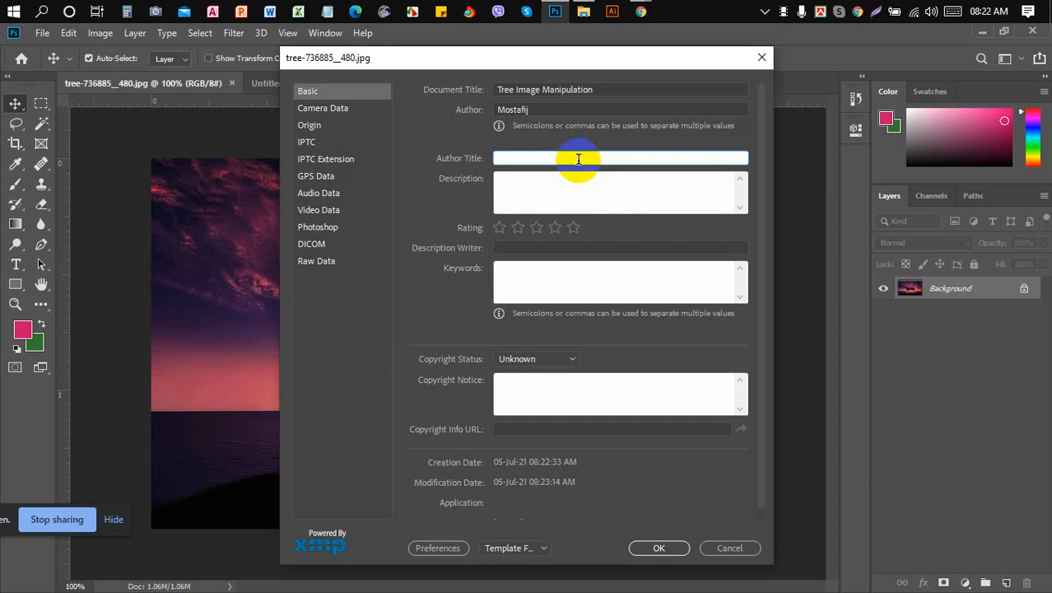
{"action": "type", "text": "D"}
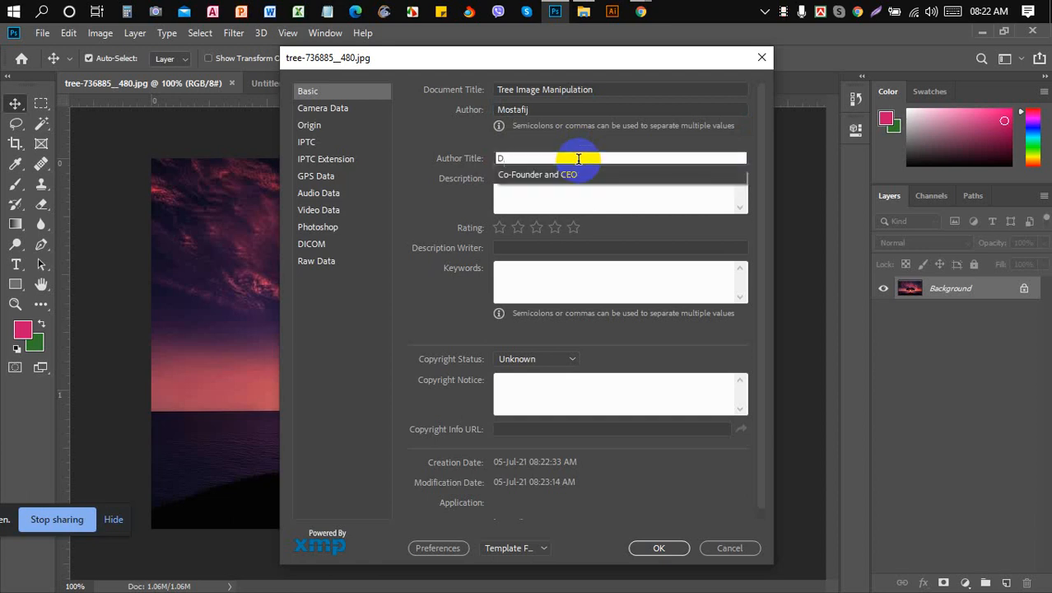
{"action": "type", "text": "esigner"}
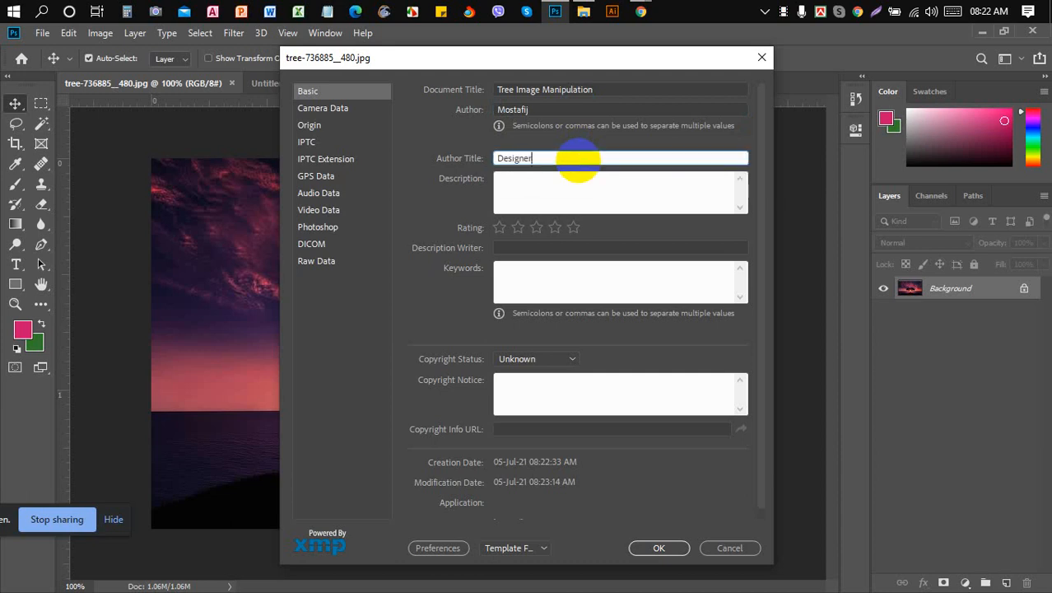
{"action": "left_click", "coordinate": [645, 12]}
- Admit both waiting callers into the Meet call and return to Photoshop's File Info
{"action": "left_click", "coordinate": [643, 74]}
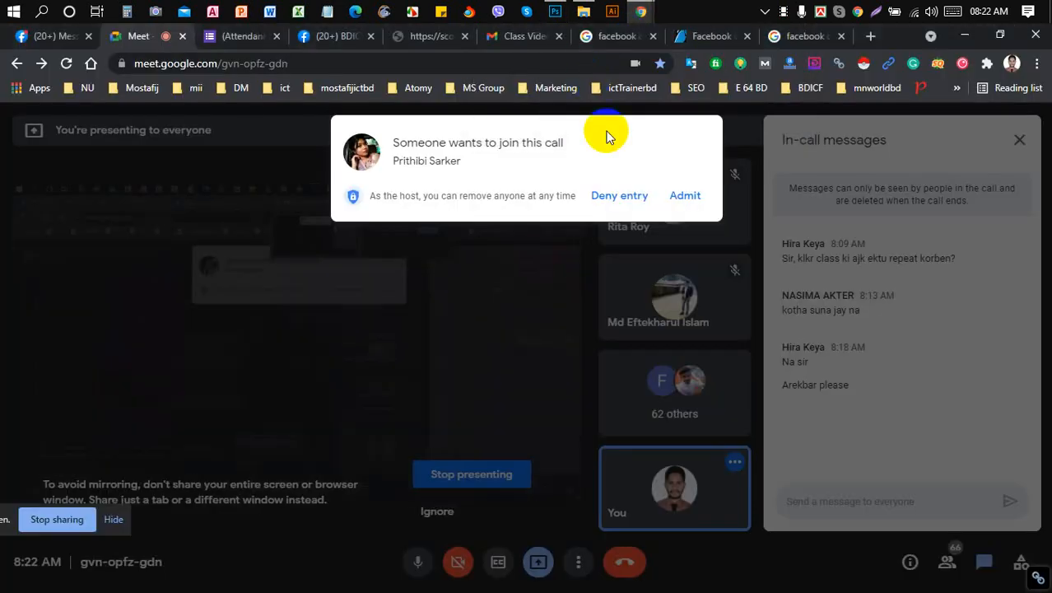
{"action": "left_click", "coordinate": [687, 198]}
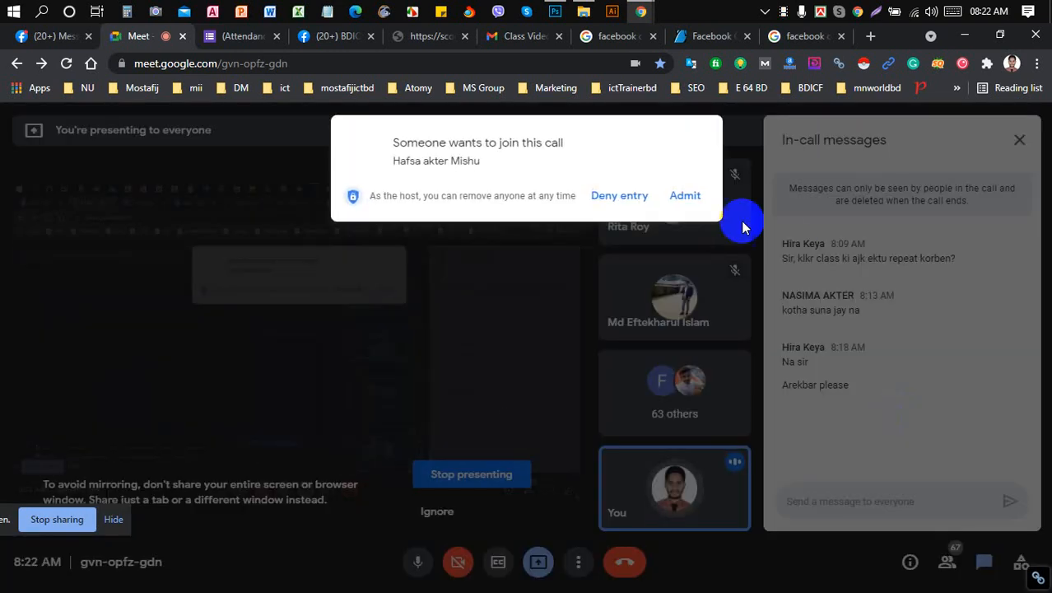
{"action": "left_click", "coordinate": [685, 196]}
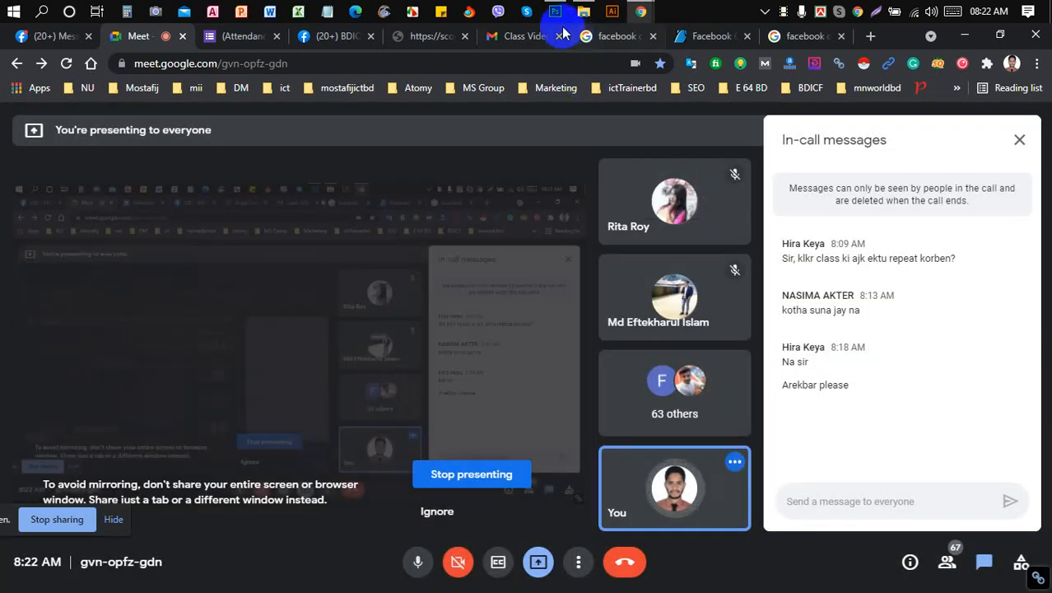
{"action": "left_click", "coordinate": [555, 11]}
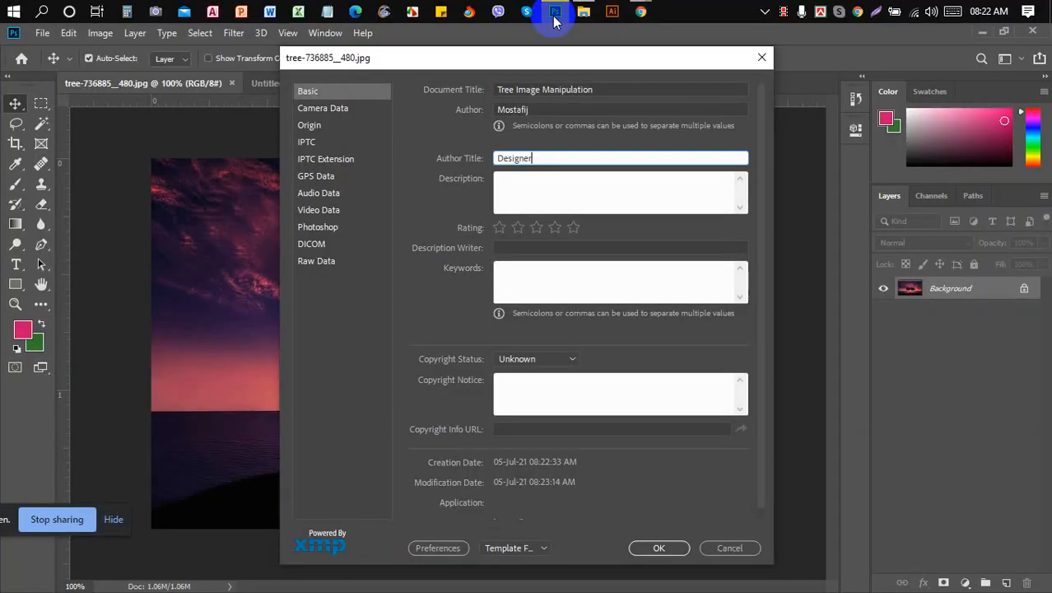
- Start the Description with the pasted title followed by 'sofware used by Adobe'
{"action": "left_click", "coordinate": [582, 197]}
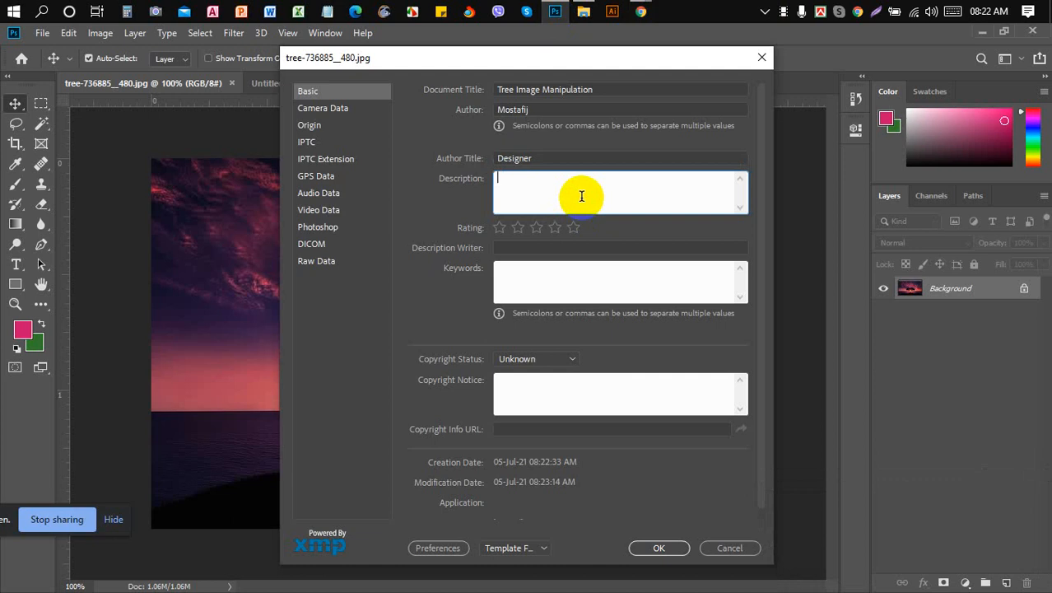
{"action": "left_click", "coordinate": [626, 89]}
{"action": "key", "text": "ctrl+c"}
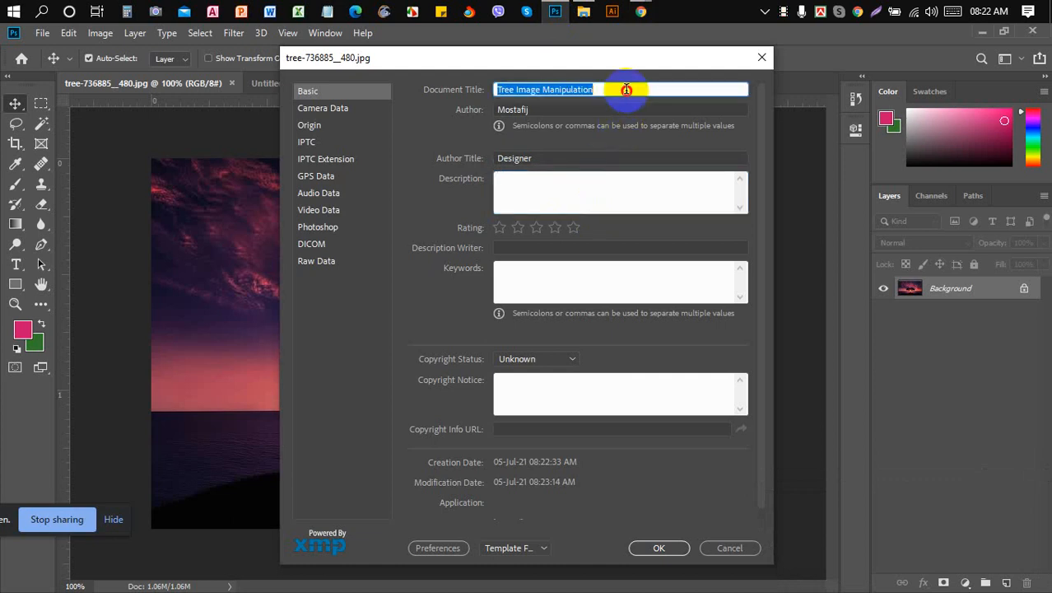
{"action": "left_click", "coordinate": [595, 190]}
{"action": "key", "text": "ctrl+v"}
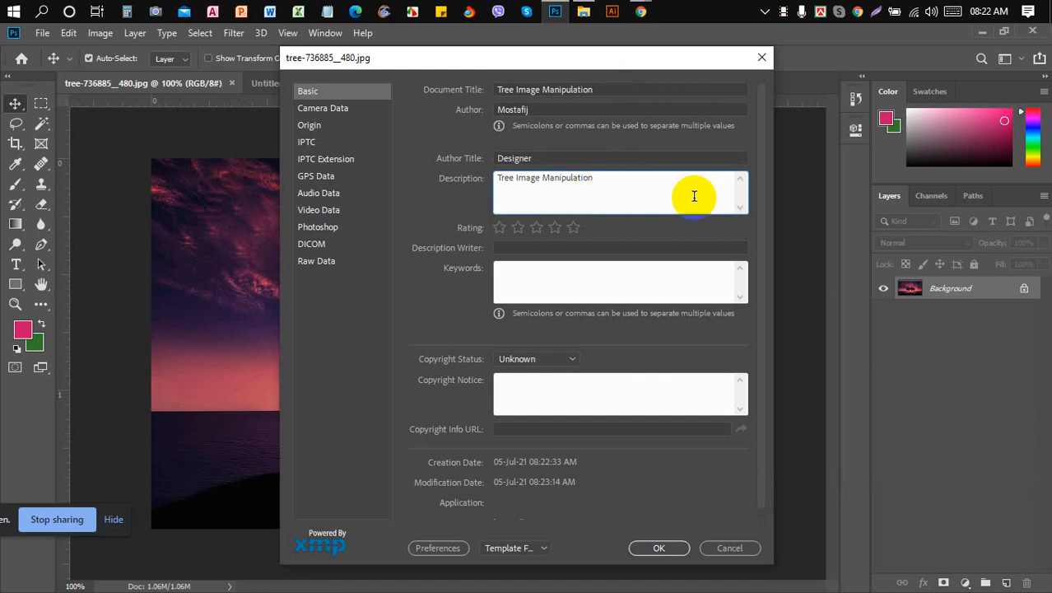
{"action": "type", "text": "so"}
{"action": "type", "text": "f"}
{"action": "type", "text": "were"}
{"action": "key", "text": "BackSpace"}
{"action": "key", "text": "BackSpace"}
{"action": "key", "text": "BackSpace"}
{"action": "key", "text": "BackSpace"}
{"action": "type", "text": "are used by Adobe"}
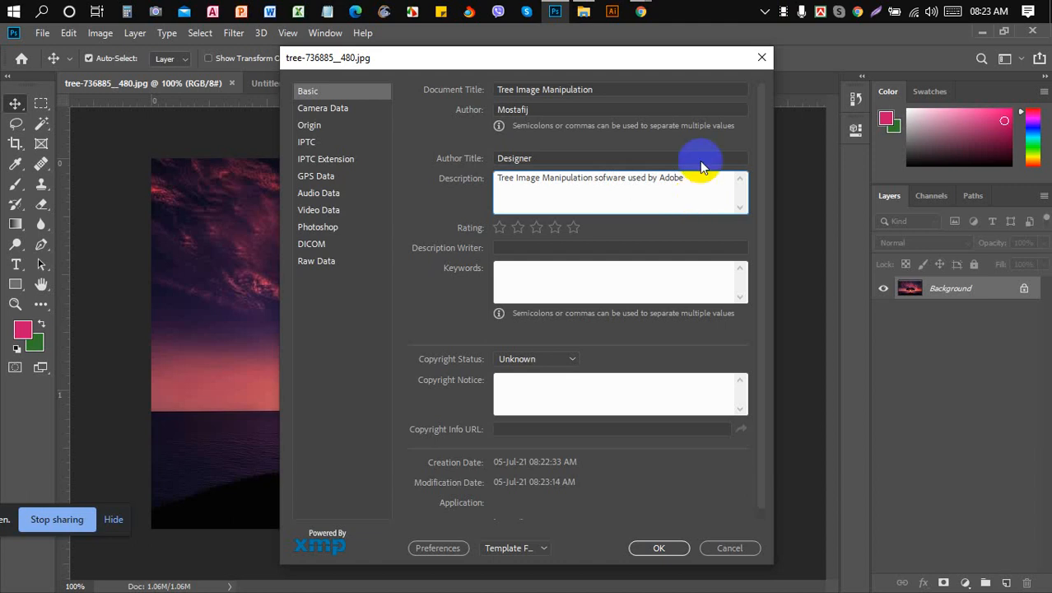
- Admit the waiting participant into the Meet call and come back to File Info
{"action": "mouse_move", "coordinate": [642, 10]}
{"action": "left_click", "coordinate": [556, 83]}
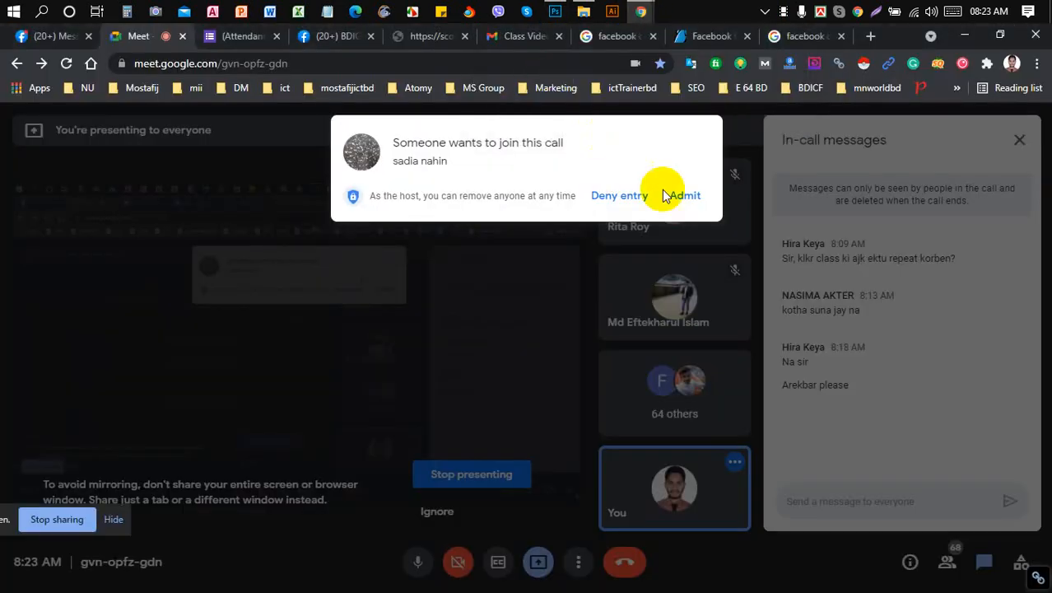
{"action": "left_click", "coordinate": [675, 198]}
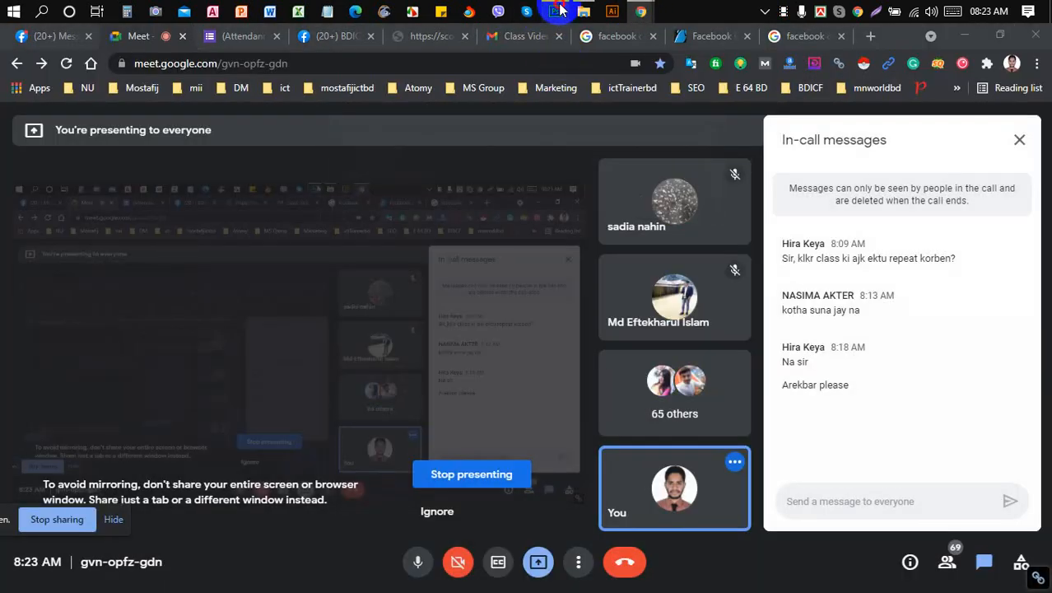
{"action": "left_click", "coordinate": [556, 11]}
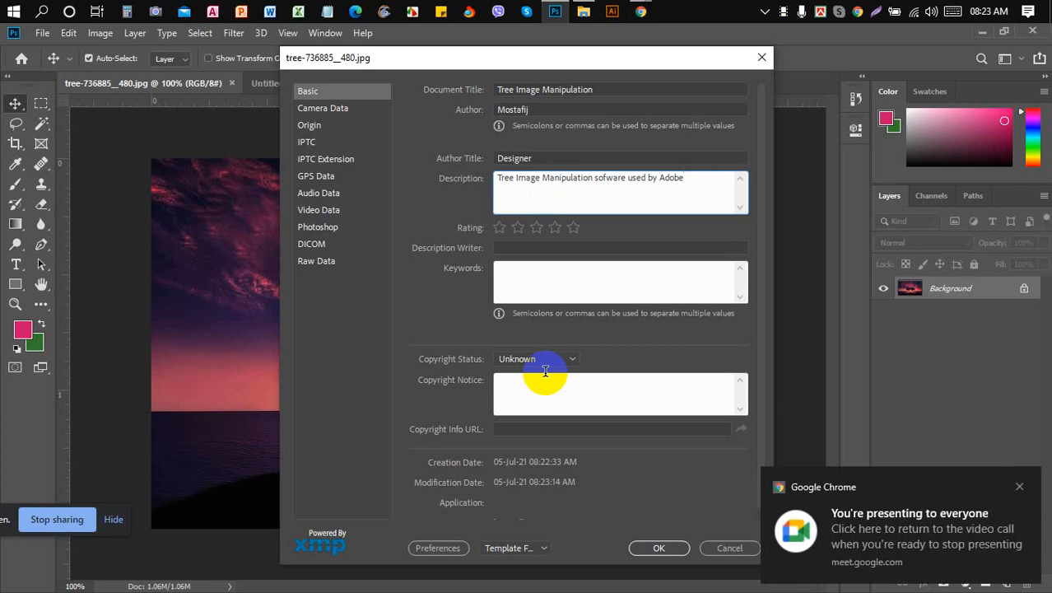
- Finish the description with 'Photoshop' and give the photo a five-star rating
{"action": "type", "text": "Photoshop"}
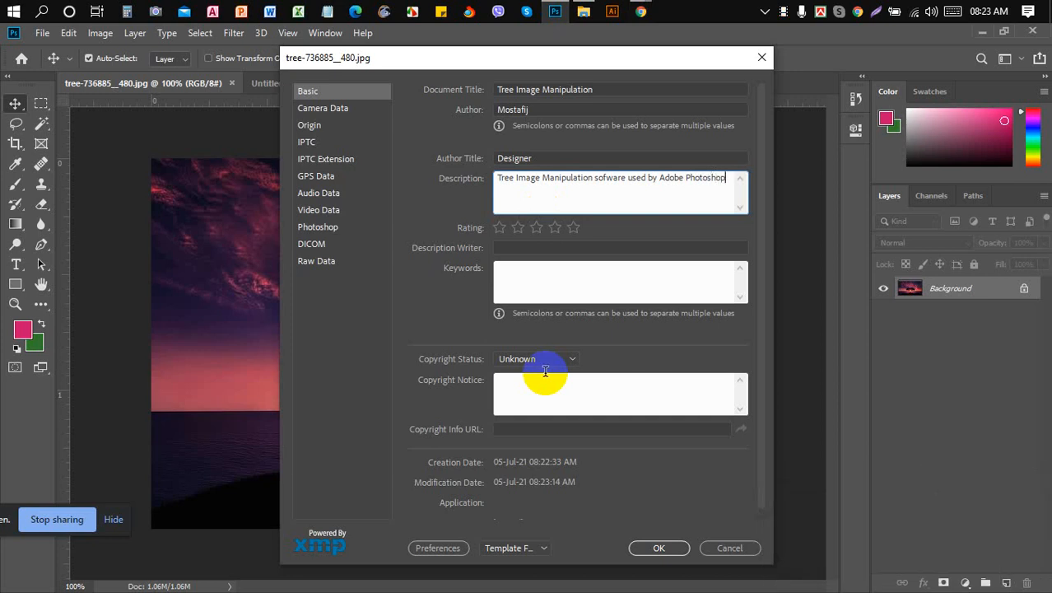
{"action": "left_click", "coordinate": [578, 229]}
{"action": "left_click", "coordinate": [577, 229]}
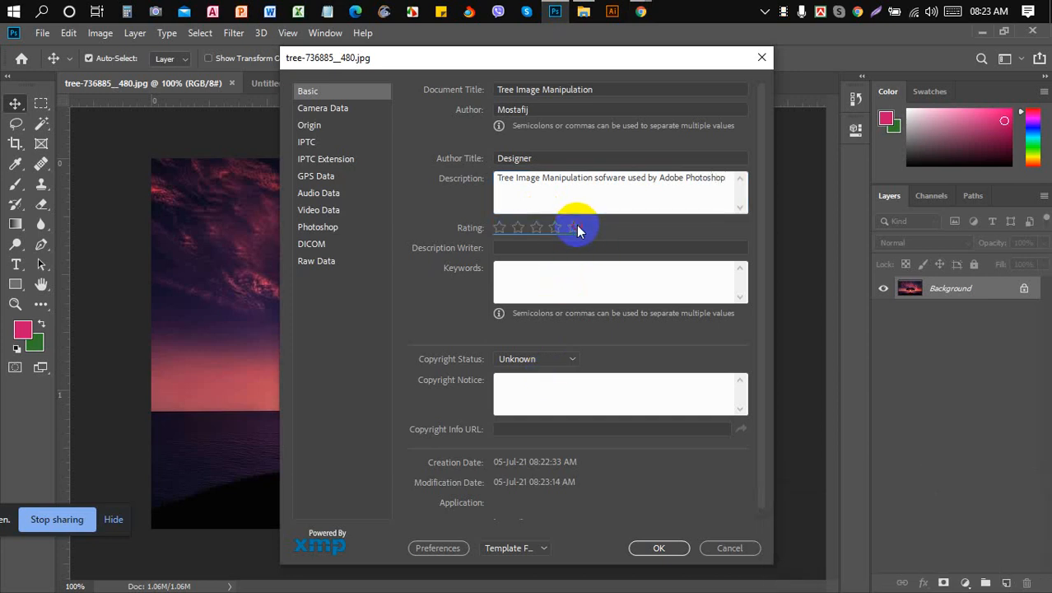
{"action": "left_click", "coordinate": [577, 230]}
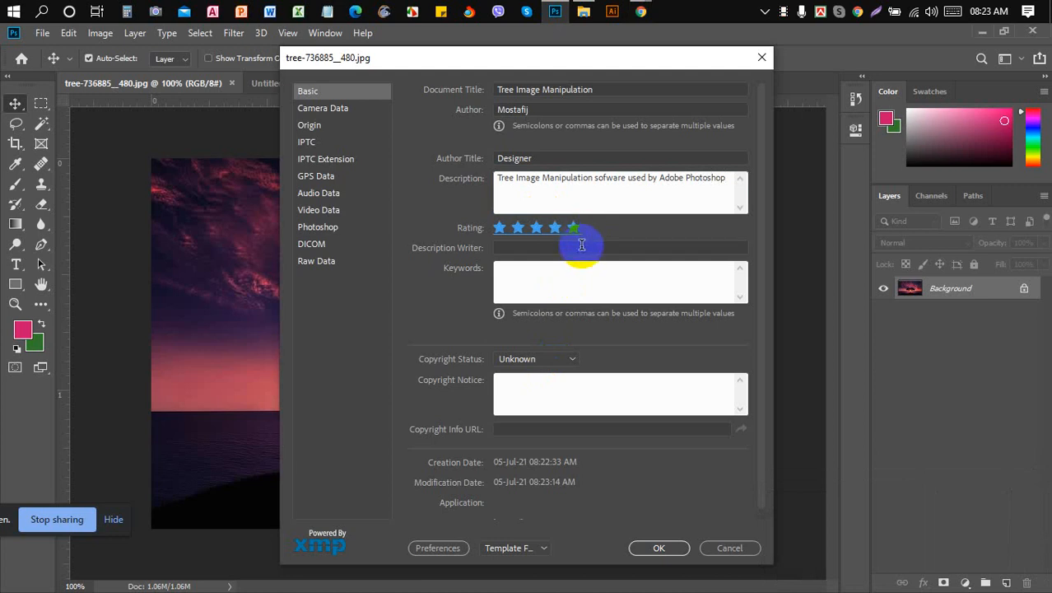
{"action": "left_click", "coordinate": [581, 245]}
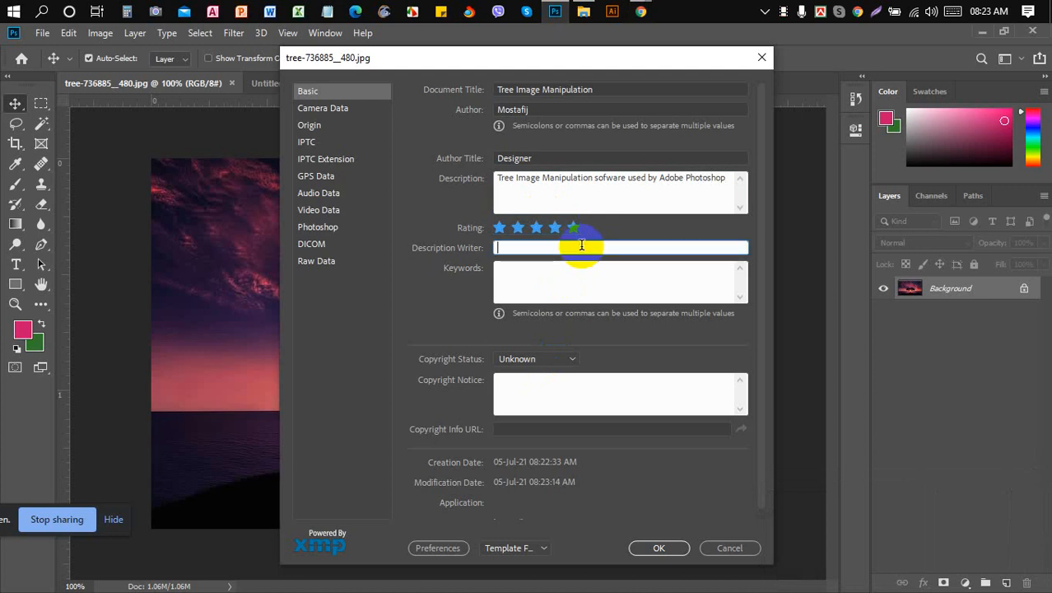
- Enter the description writer's name and begin the Keywords with 'tree,'
{"action": "type", "text": "Mostafij"}
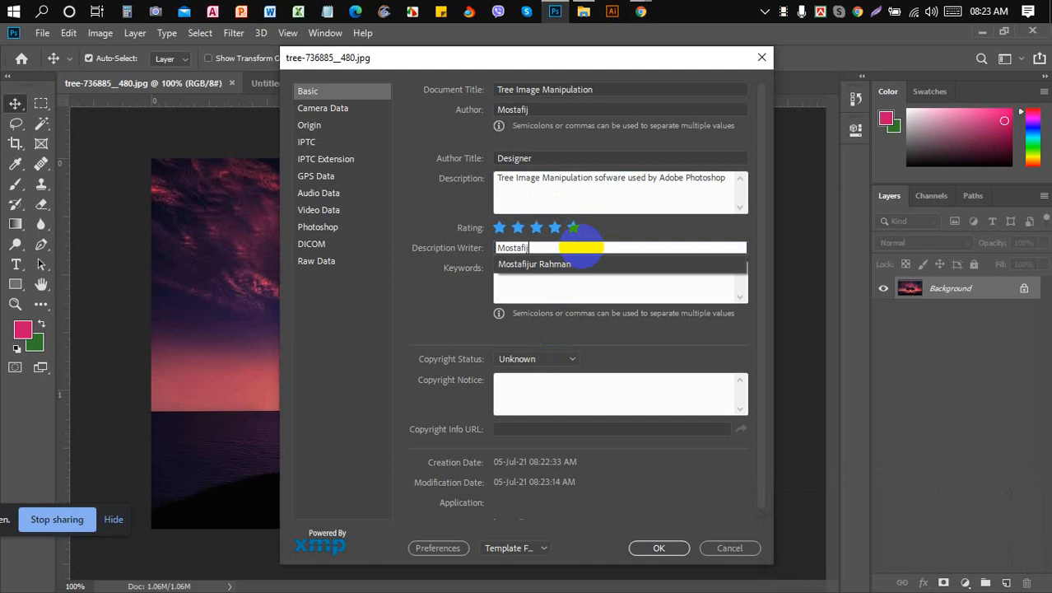
{"action": "left_click", "coordinate": [587, 288]}
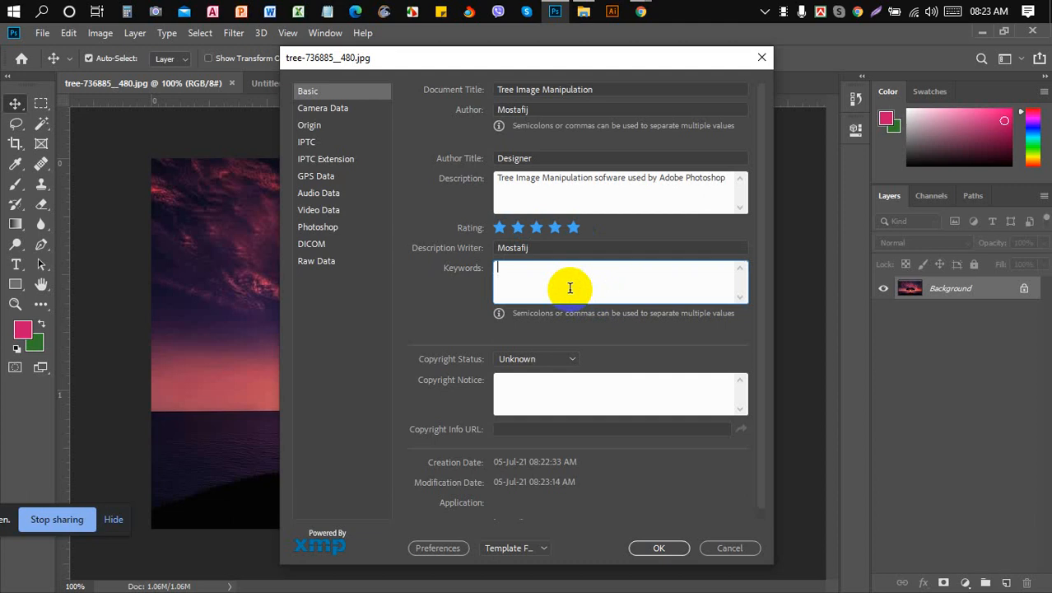
{"action": "type", "text": "tree,"}
- Let the waiting participant into the Meet call, then return to File Info
{"action": "mouse_move", "coordinate": [641, 12]}
{"action": "left_click", "coordinate": [576, 76]}
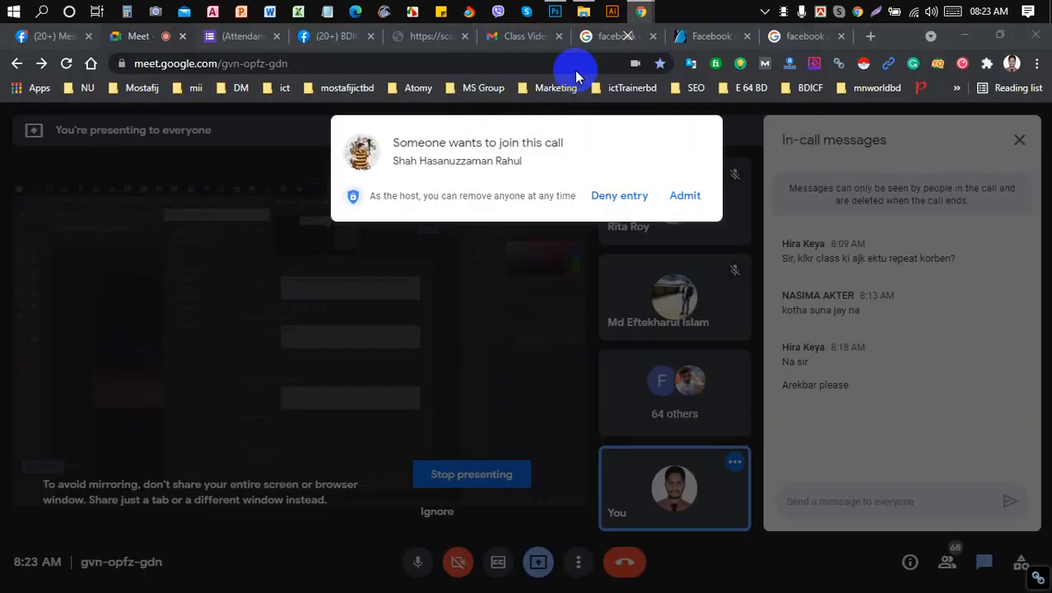
{"action": "left_click", "coordinate": [686, 194]}
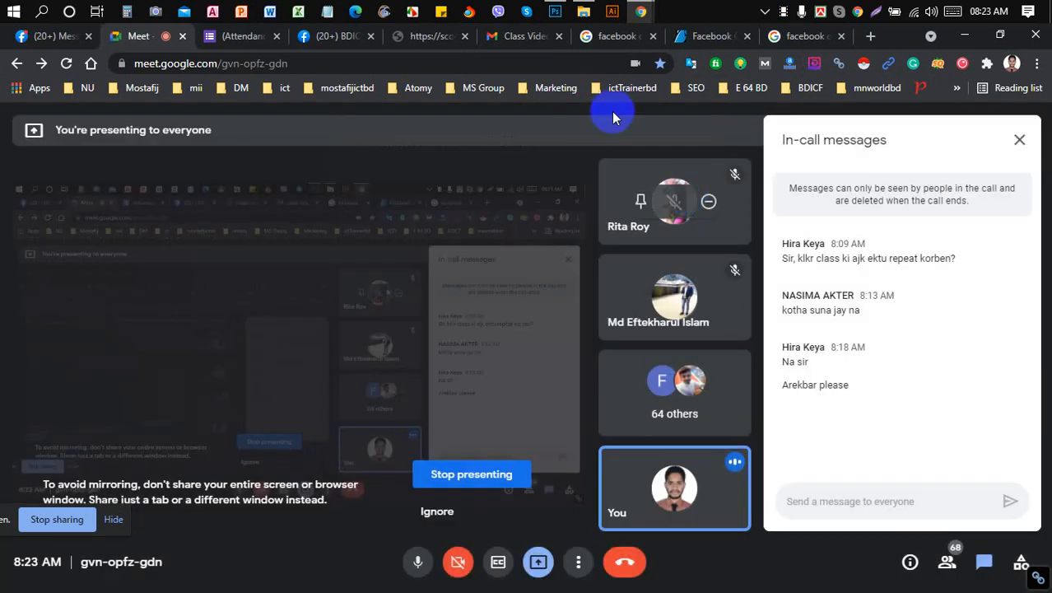
{"action": "left_click", "coordinate": [554, 11]}
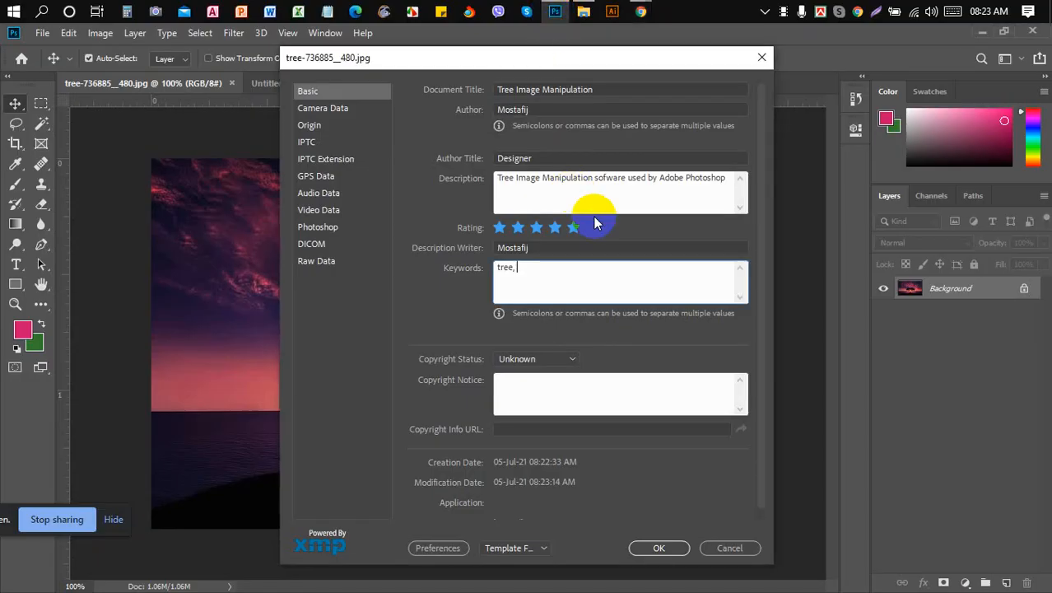
- Complete the keywords: image, manipulation, sun, sky, adobe photoshop, bangladesh
{"action": "type", "text": "ma"}
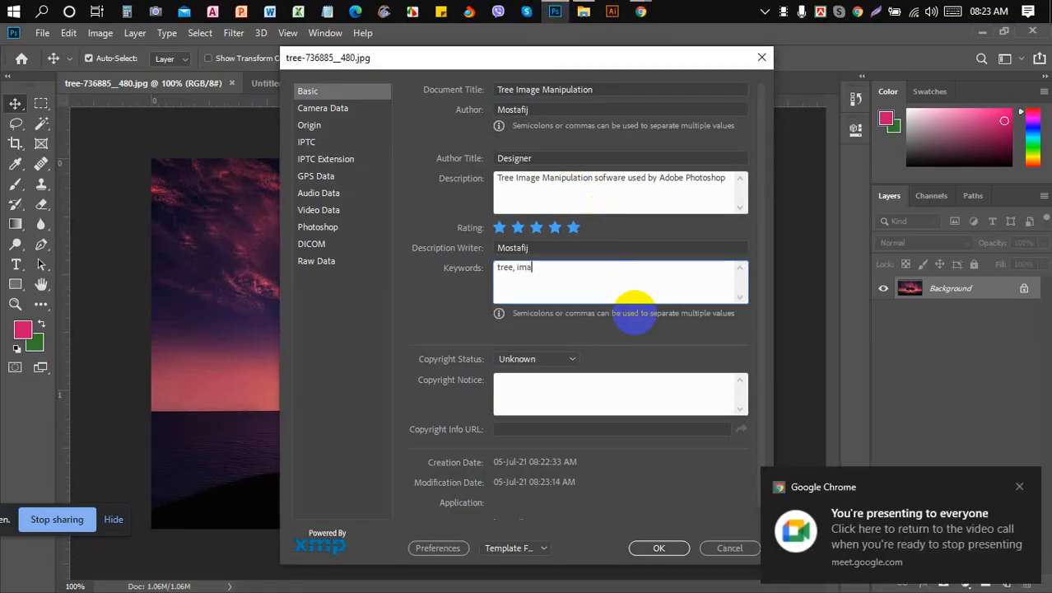
{"action": "type", "text": "ge,"}
{"action": "type", "text": " mani"}
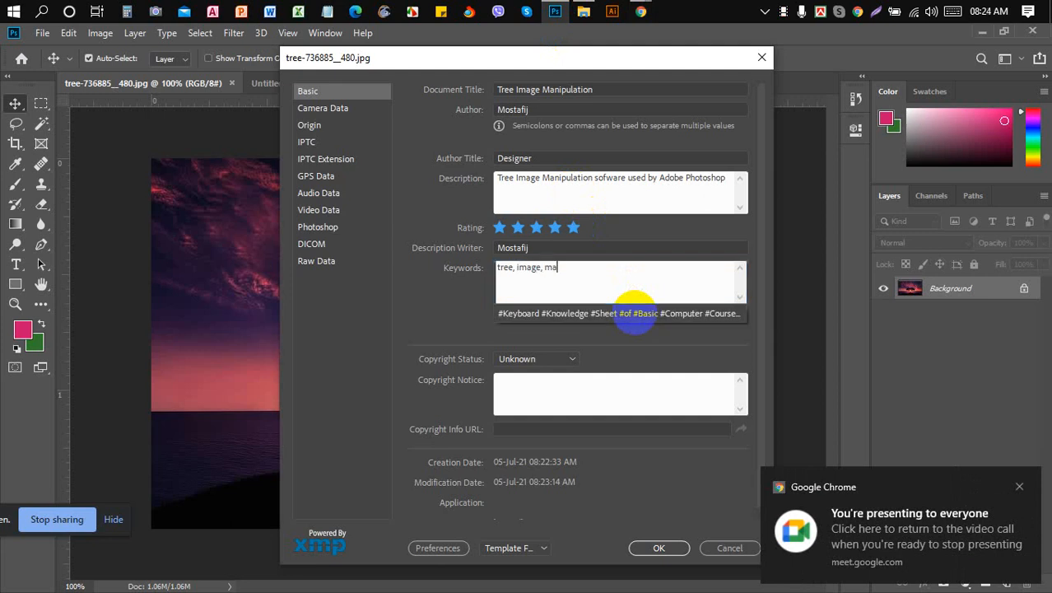
{"action": "type", "text": "pu"}
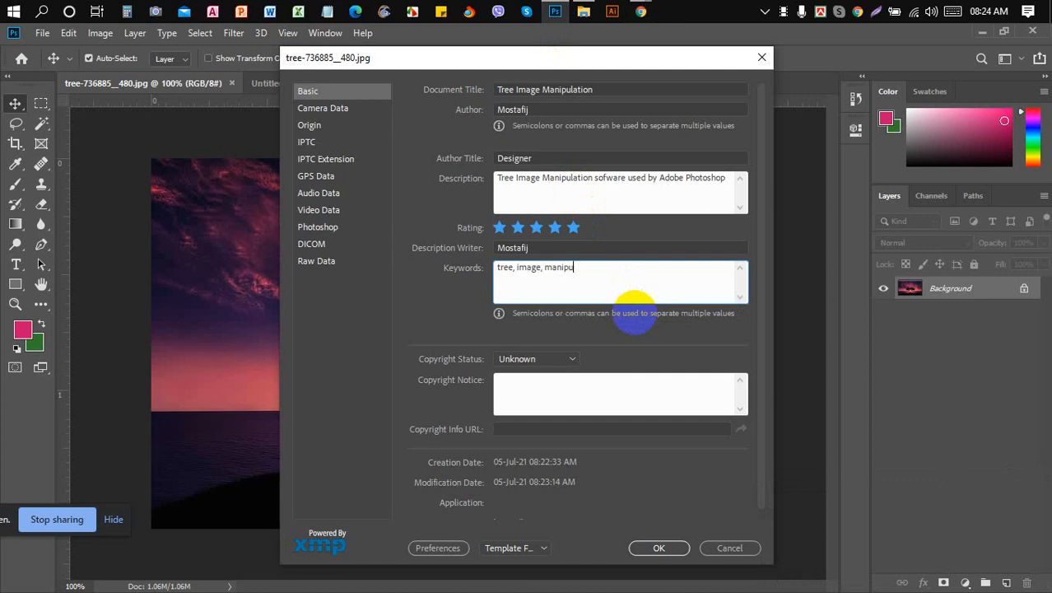
{"action": "type", "text": "lation,"}
{"action": "type", "text": "sun, sky, adobe photo"}
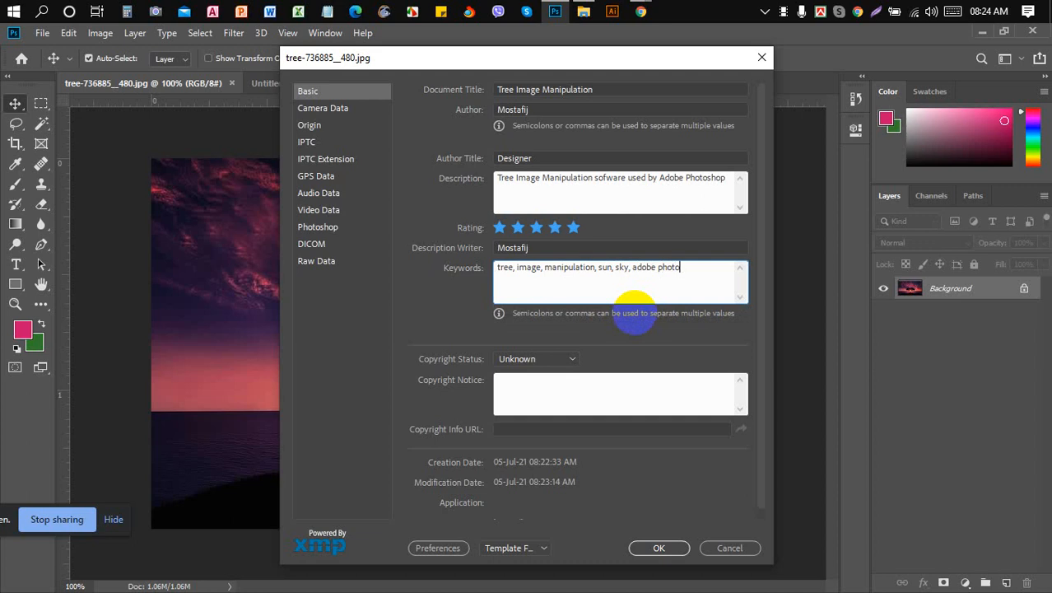
{"action": "type", "text": "shop,"}
{"action": "type", "text": "bangla"}
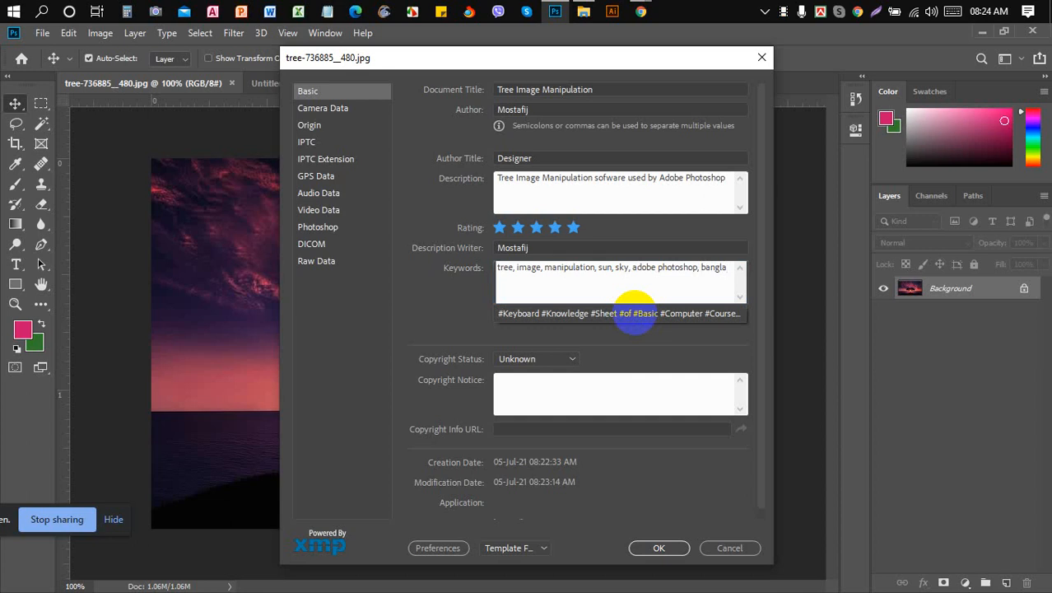
{"action": "type", "text": "desh"}
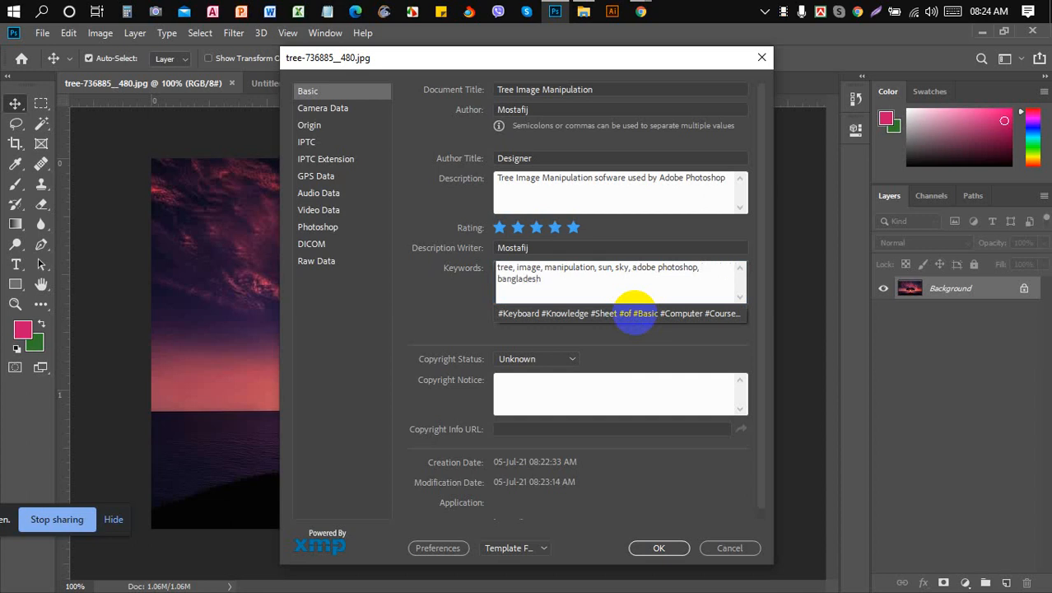
{"action": "left_click", "coordinate": [669, 275]}
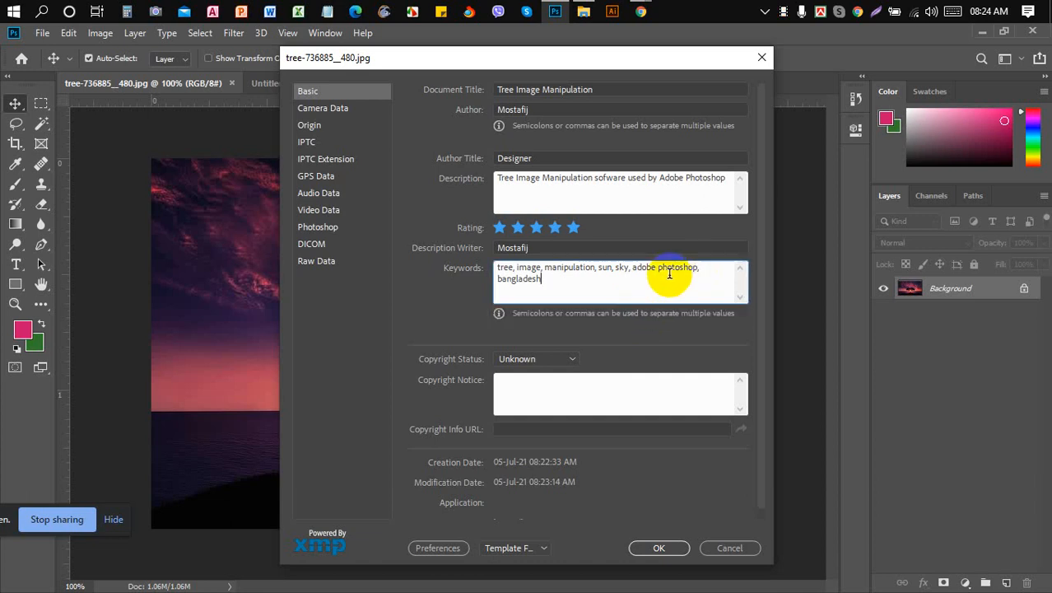
- Admit another waiting caller in Meet and switch back to Photoshop's File Info
{"action": "mouse_move", "coordinate": [641, 14]}
{"action": "left_click", "coordinate": [557, 74]}
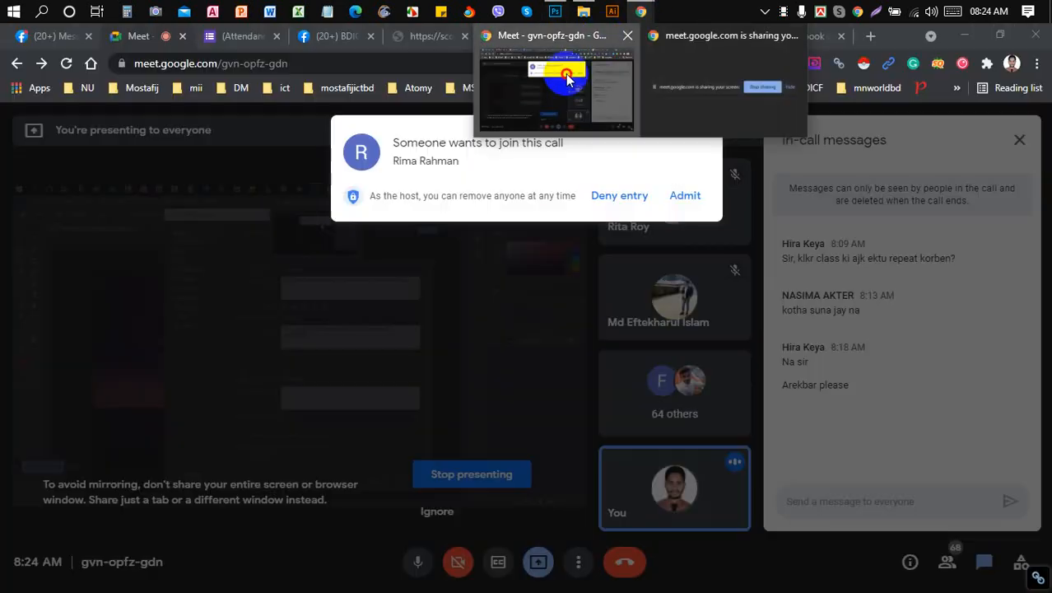
{"action": "left_click", "coordinate": [690, 196]}
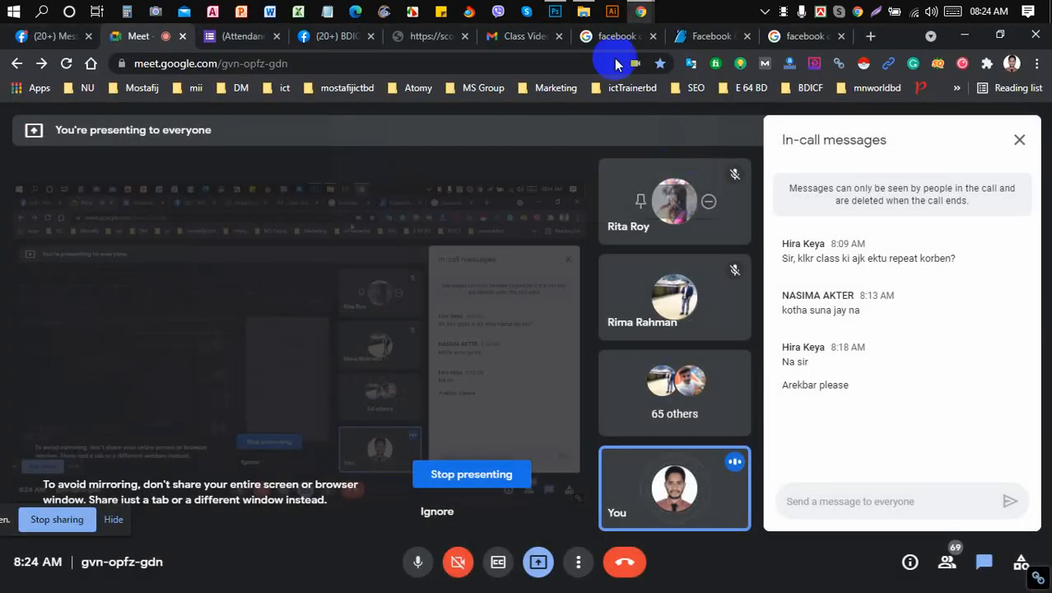
{"action": "left_click", "coordinate": [556, 11]}
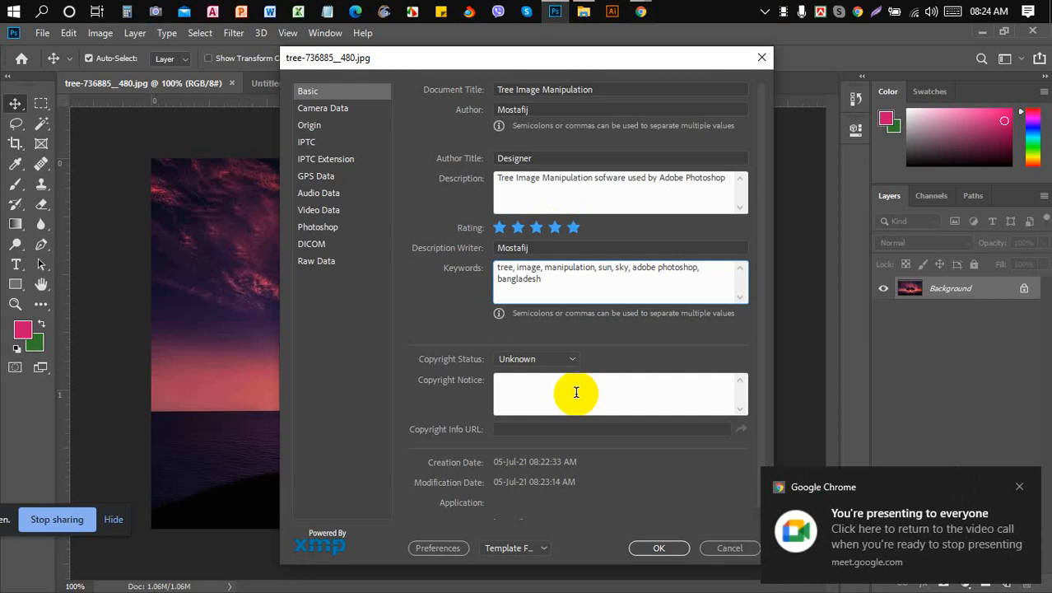
- Set the photo's Copyright Status to Copyrighted
{"action": "left_click", "coordinate": [560, 355]}
{"action": "left_click", "coordinate": [562, 356]}
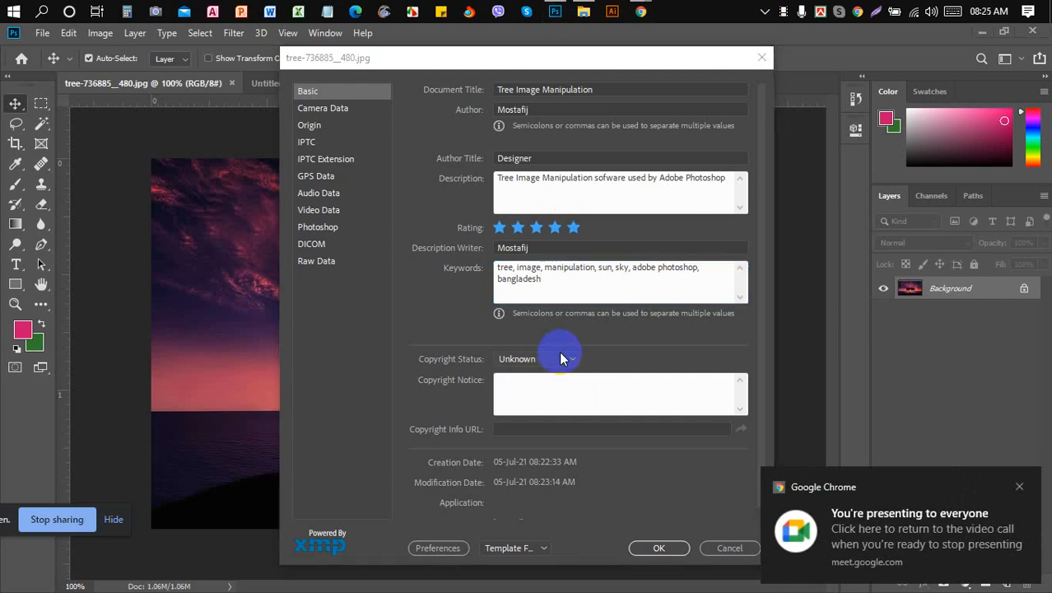
{"action": "left_click", "coordinate": [568, 363]}
{"action": "left_click", "coordinate": [563, 393]}
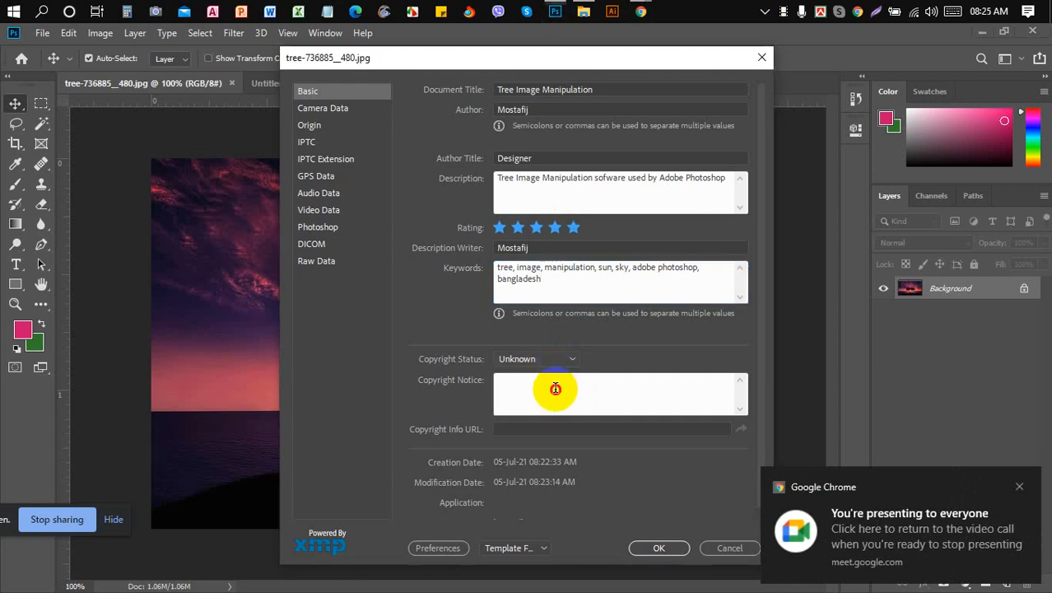
- Fill the Copyright Notice with the suggested 'Don't edit without permission.'
{"action": "left_click", "coordinate": [556, 392]}
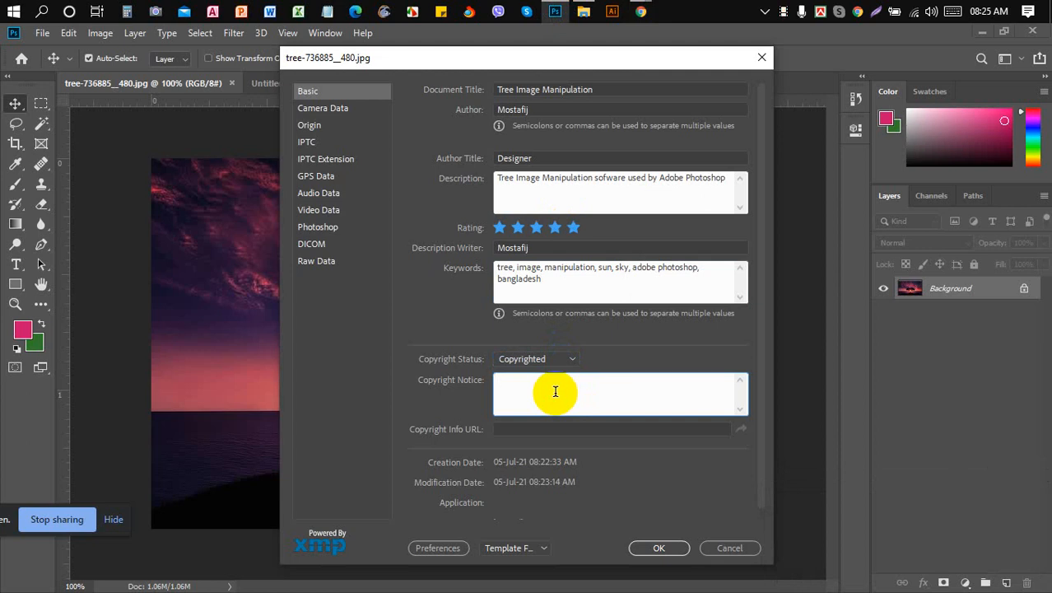
{"action": "left_click", "coordinate": [606, 275]}
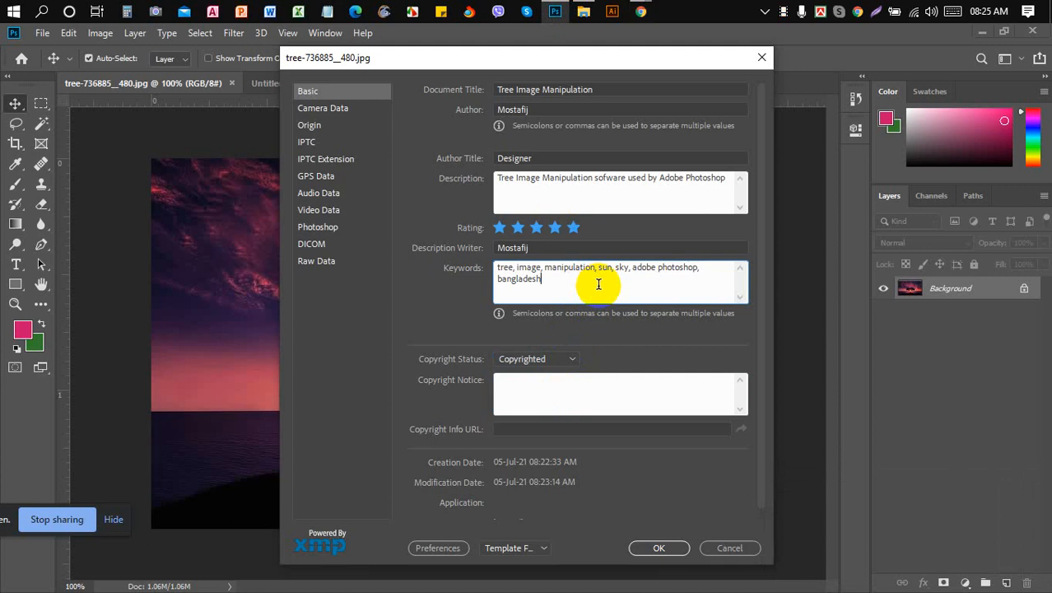
{"action": "left_click", "coordinate": [578, 392]}
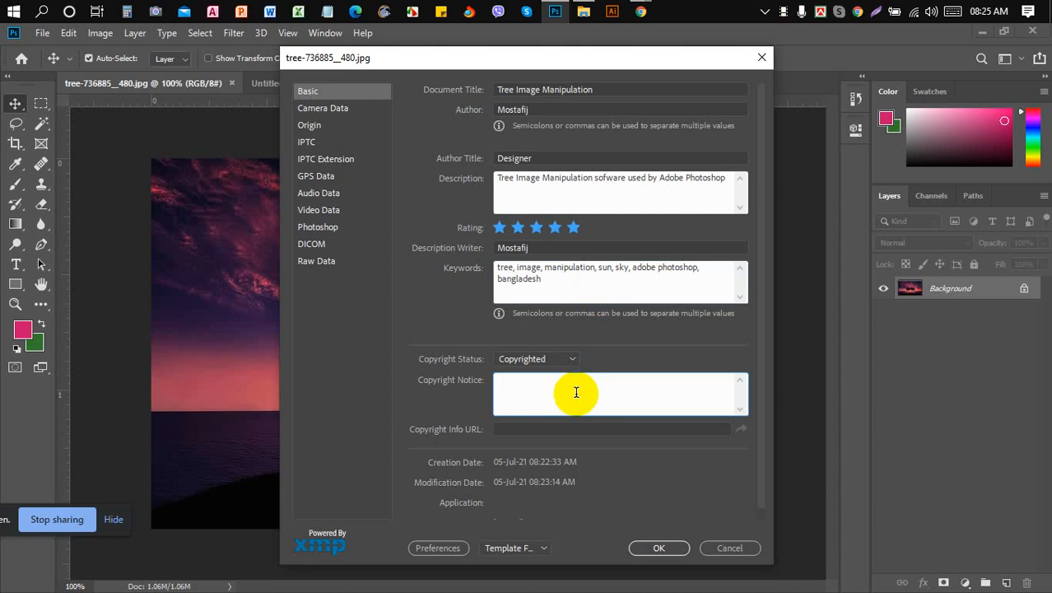
{"action": "type", "text": "tis"}
{"action": "key", "text": "BackSpace"}
{"action": "key", "text": "BackSpace"}
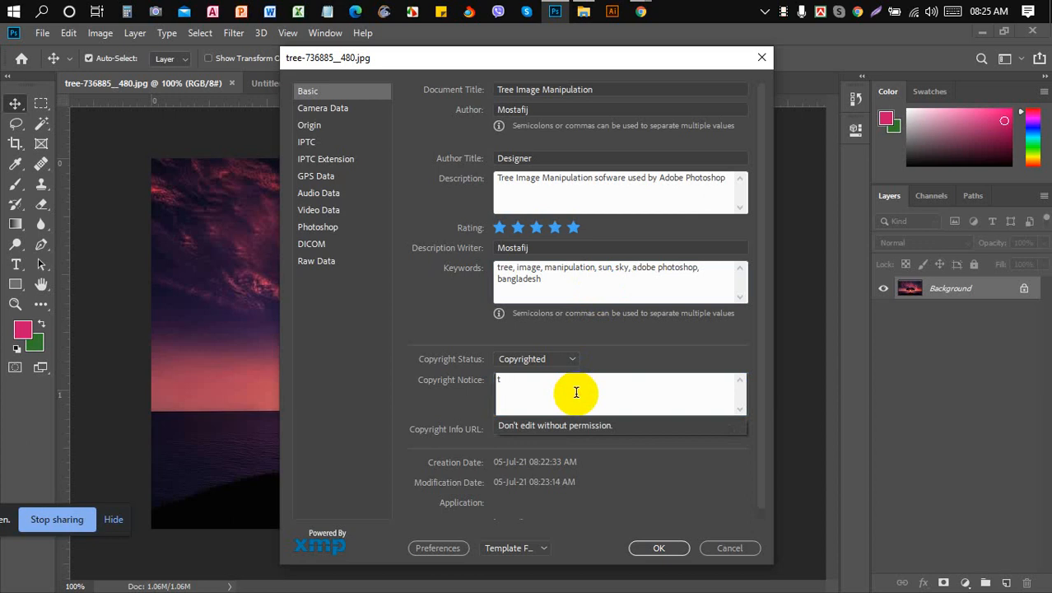
{"action": "left_click", "coordinate": [597, 430]}
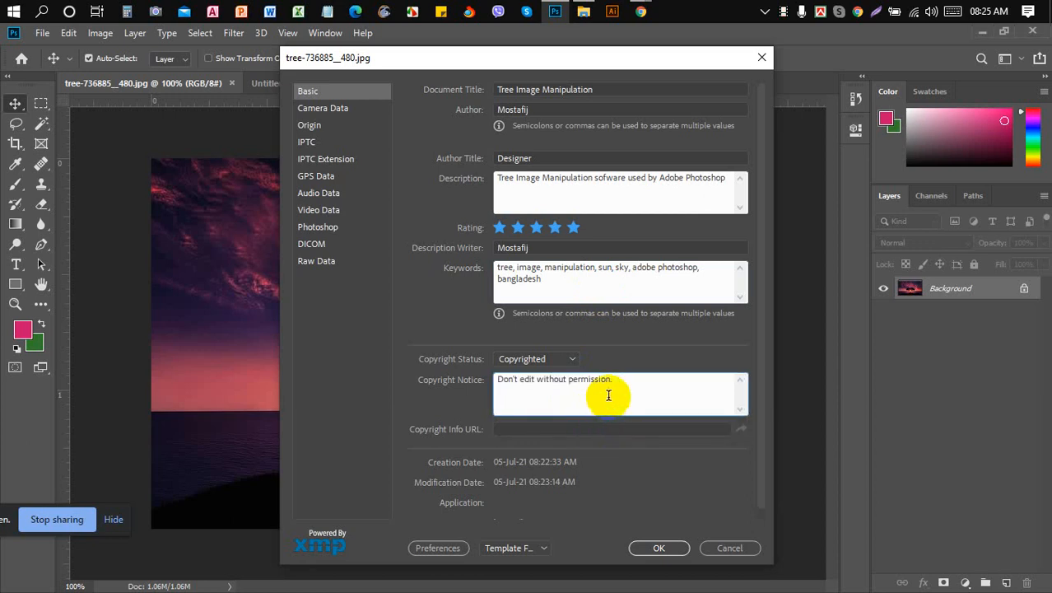
- Change the notice's word 'edit' to 'use' so it reads 'Don't use without permission.'
{"action": "left_click", "coordinate": [536, 379]}
{"action": "key", "text": "BackSpace"}
{"action": "key", "text": "BackSpace"}
{"action": "key", "text": "BackSpace"}
{"action": "key", "text": "BackSpace"}
{"action": "key", "text": "BackSpace"}
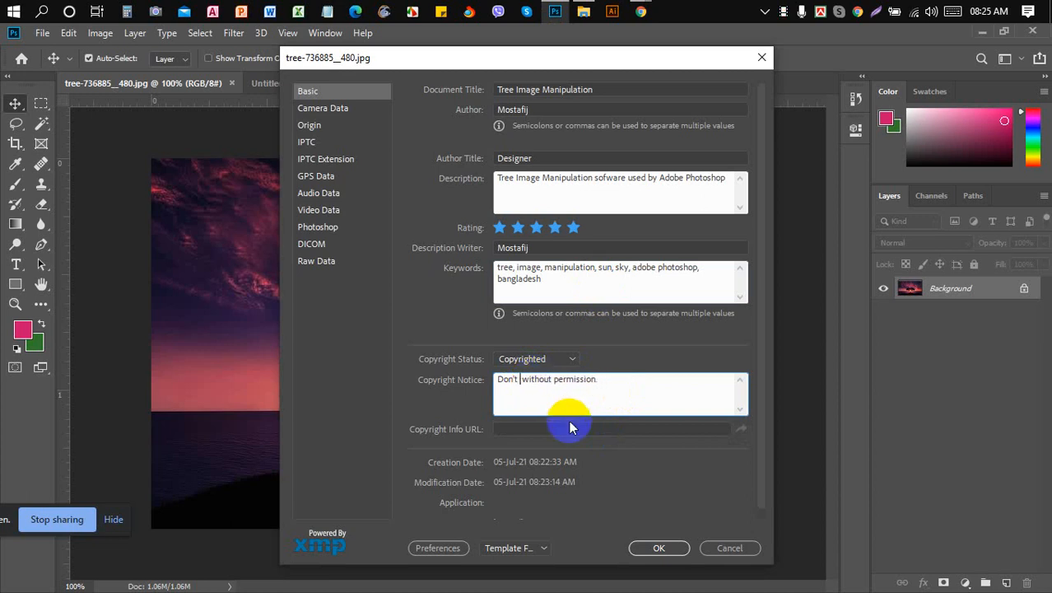
{"action": "type", "text": "use"}
{"action": "key", "text": "Right"}
{"action": "key", "text": "Right"}
{"action": "key", "text": "Right"}
{"action": "key", "text": "Right"}
{"action": "key", "text": "Right"}
{"action": "key", "text": "Right"}
{"action": "key", "text": "Right"}
{"action": "key", "text": "Right"}
{"action": "key", "text": "Right"}
{"action": "key", "text": "Right"}
{"action": "key", "text": "Right"}
{"action": "key", "text": "Right"}
{"action": "key", "text": "Right"}
{"action": "key", "text": "Right"}
{"action": "key", "text": "Right"}
{"action": "key", "text": "Right"}
{"action": "key", "text": "Right"}
{"action": "key", "text": "Right"}
{"action": "key", "text": "Right"}
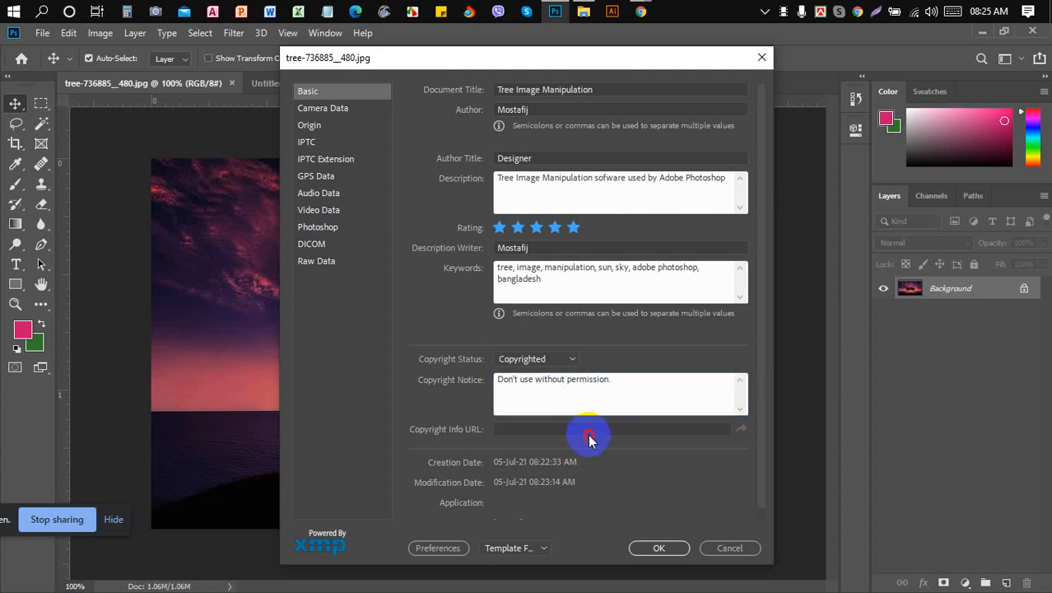
{"action": "left_click", "coordinate": [593, 429]}
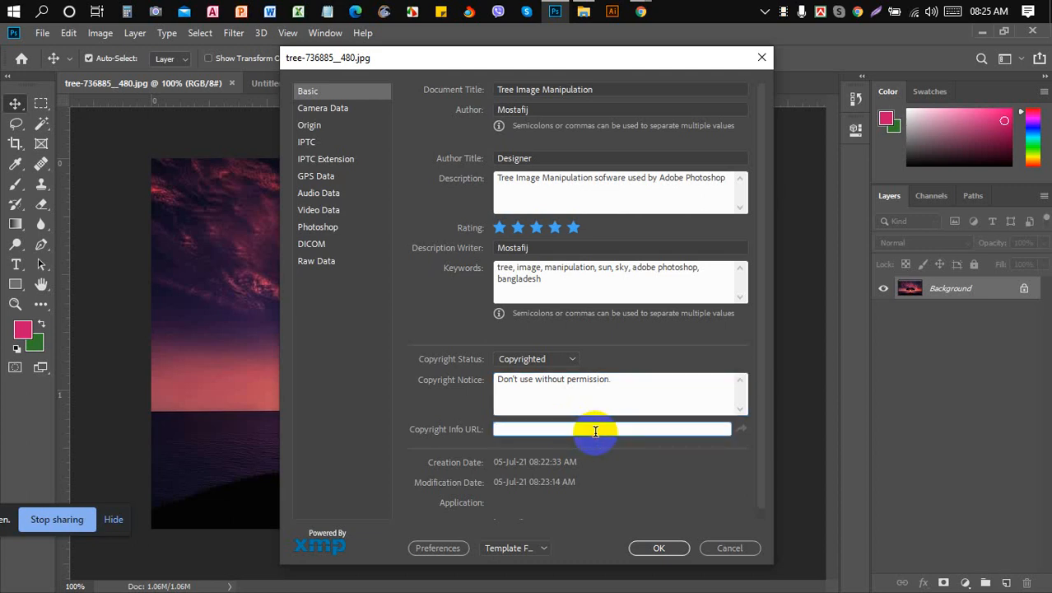
- In Chrome, open the presenter's Facebook profile link from the group page in a new tab
{"action": "mouse_move", "coordinate": [641, 12]}
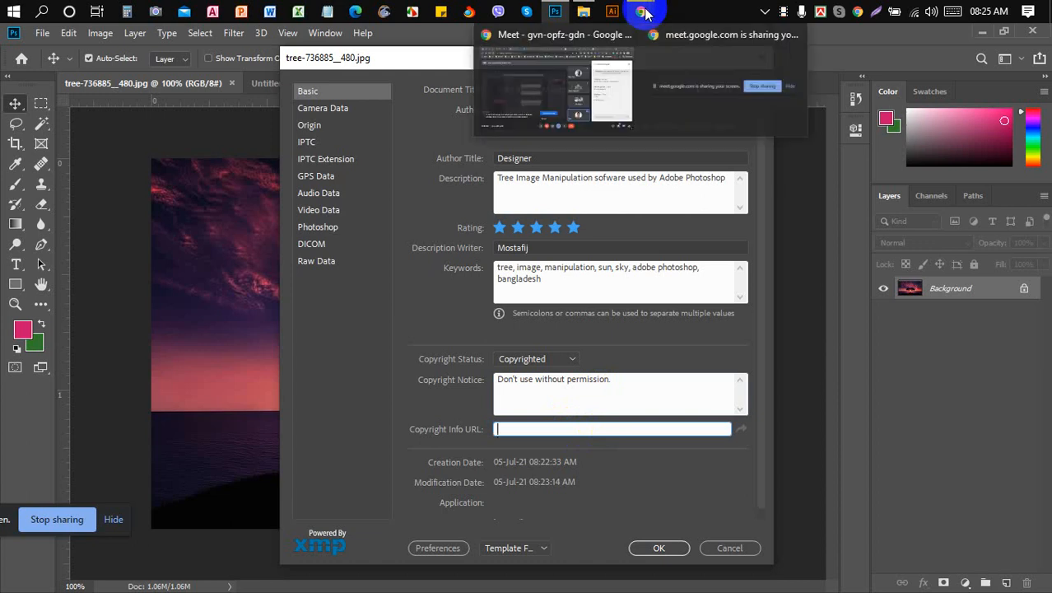
{"action": "left_click", "coordinate": [564, 77]}
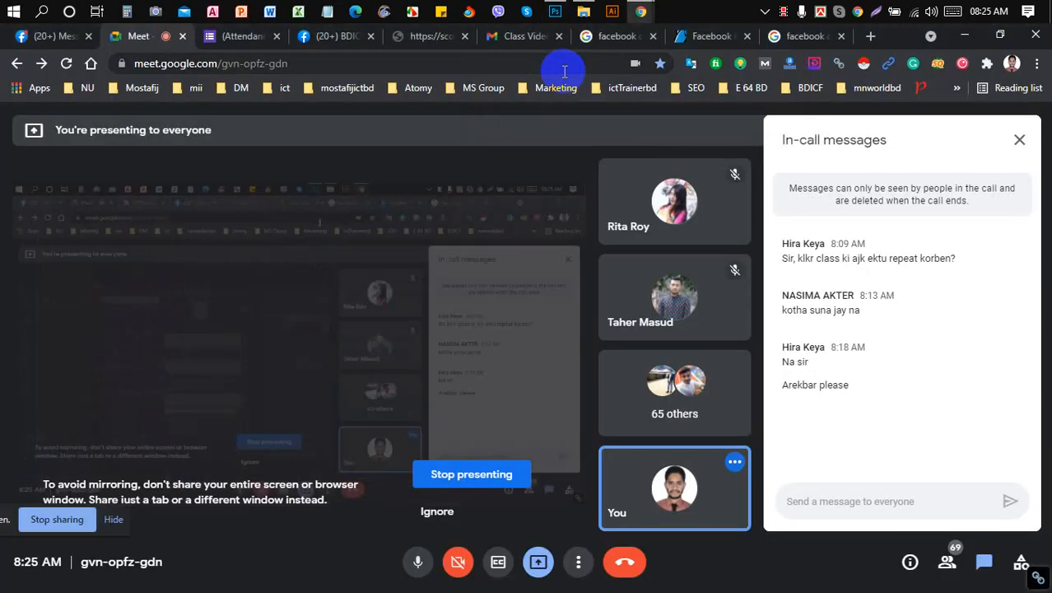
{"action": "left_click", "coordinate": [339, 33]}
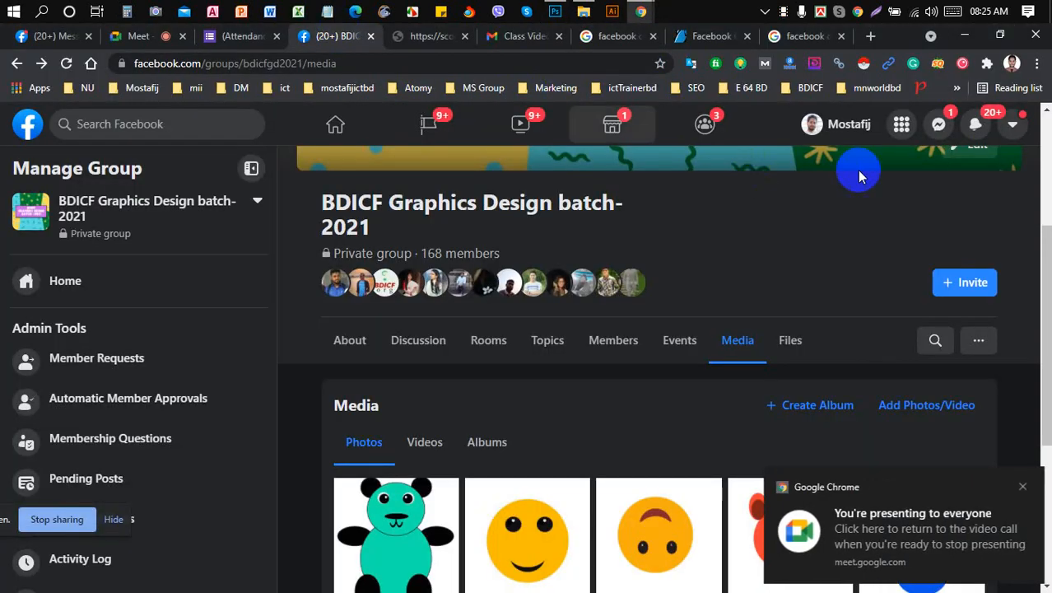
{"action": "right_click", "coordinate": [830, 131]}
{"action": "left_click", "coordinate": [889, 139]}
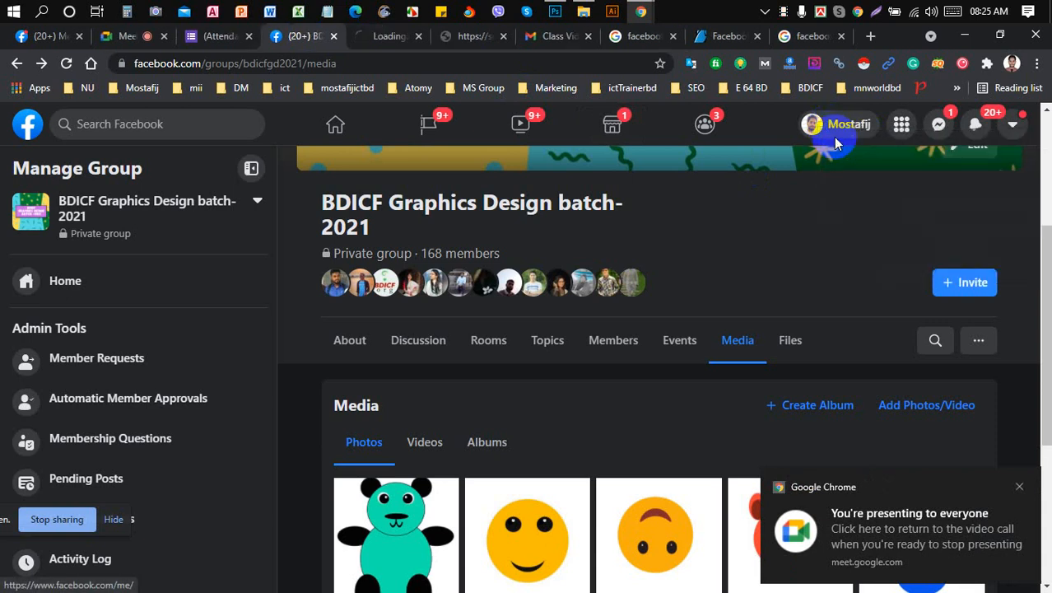
{"action": "left_click", "coordinate": [370, 43]}
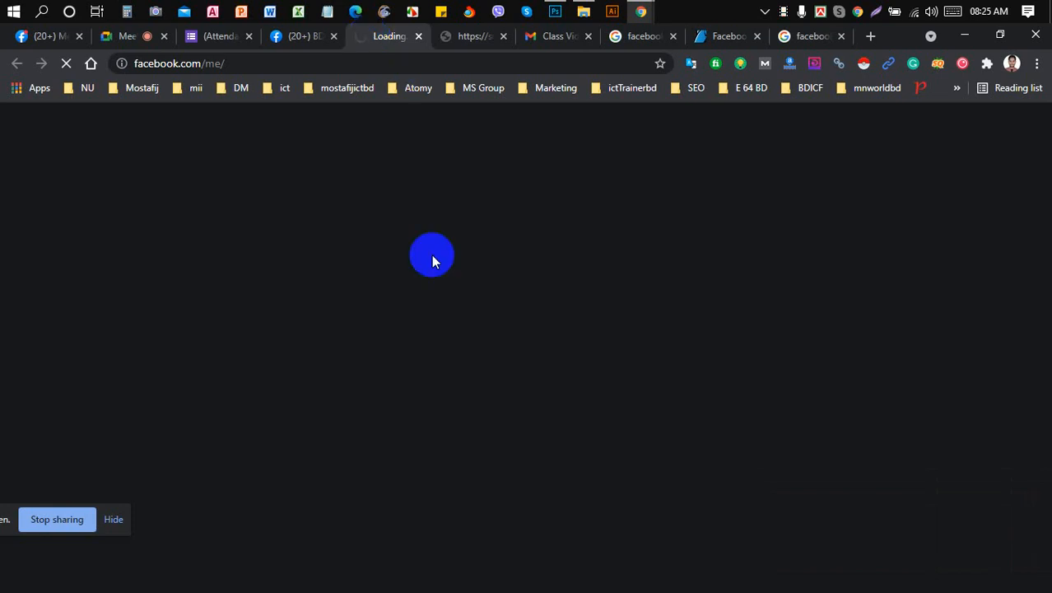
- Copy the profile page's web address, admit the waiting caller, and return to Photoshop
{"action": "left_click", "coordinate": [126, 36]}
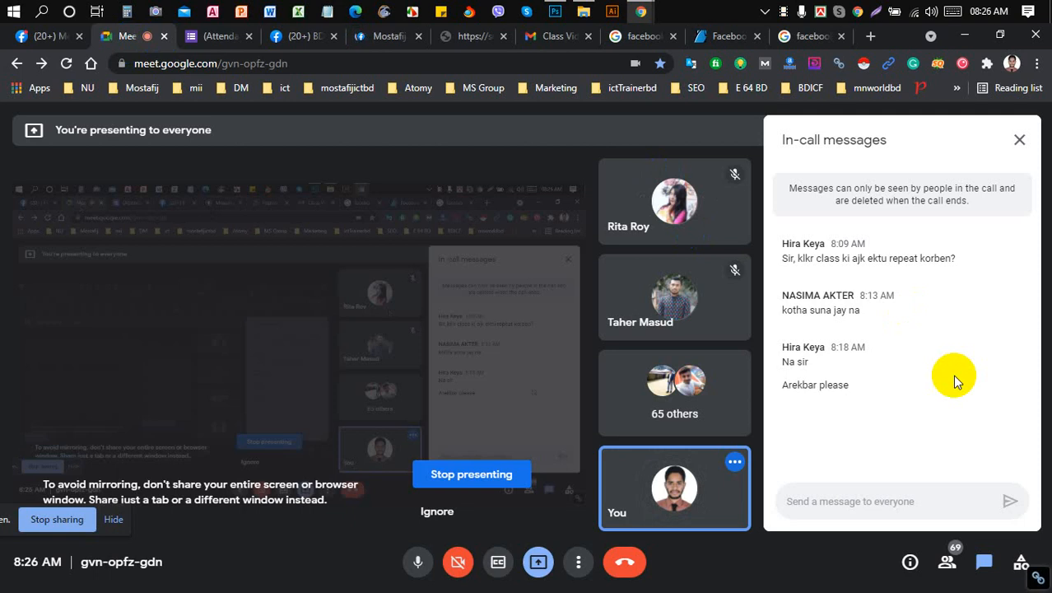
{"action": "left_click", "coordinate": [382, 41]}
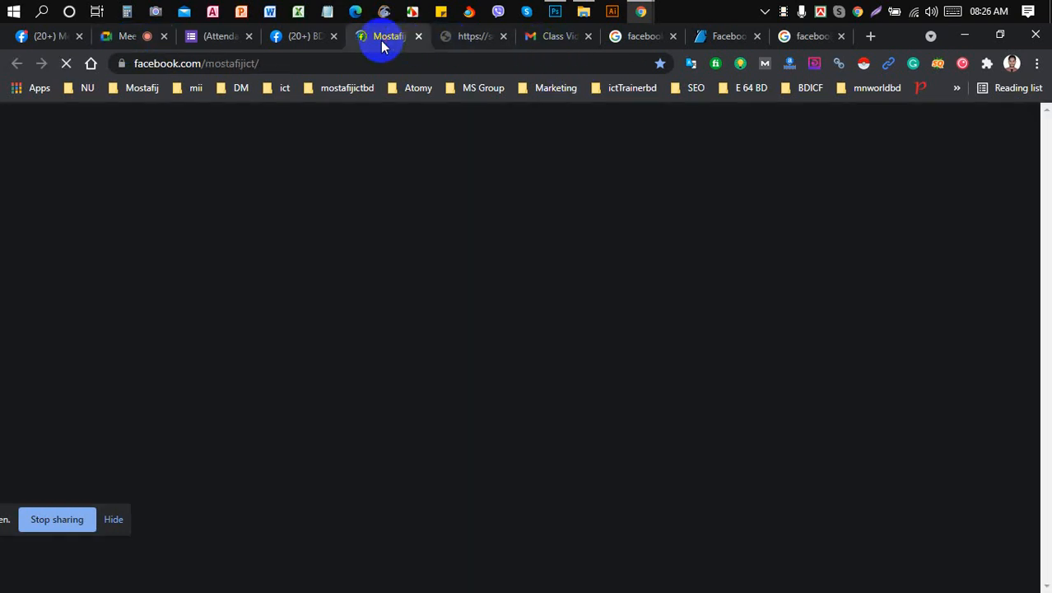
{"action": "left_click", "coordinate": [387, 65]}
{"action": "key", "text": "ctrl+c"}
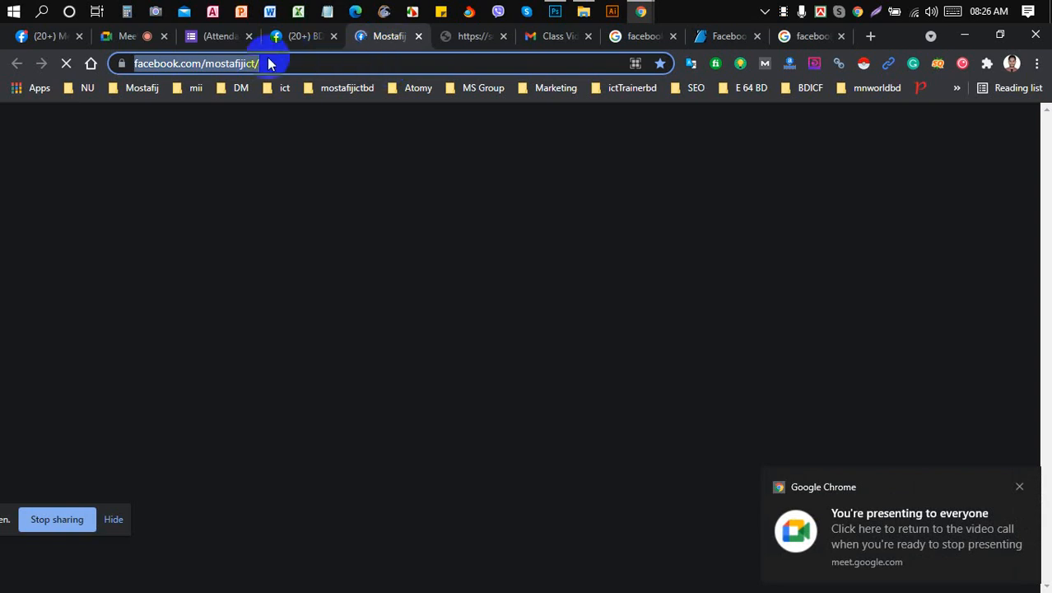
{"action": "left_click", "coordinate": [132, 37]}
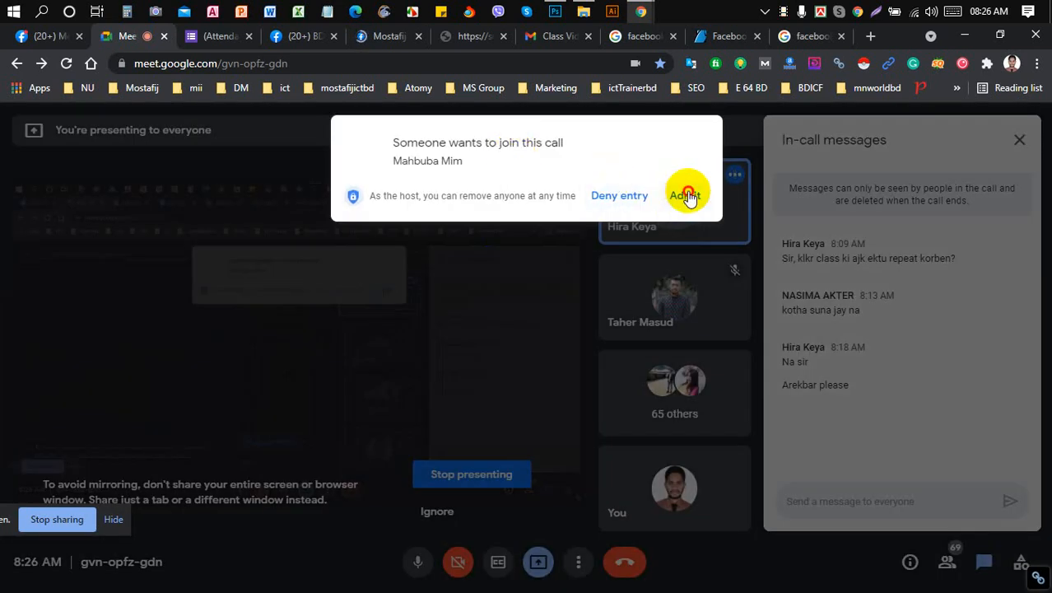
{"action": "left_click", "coordinate": [688, 196]}
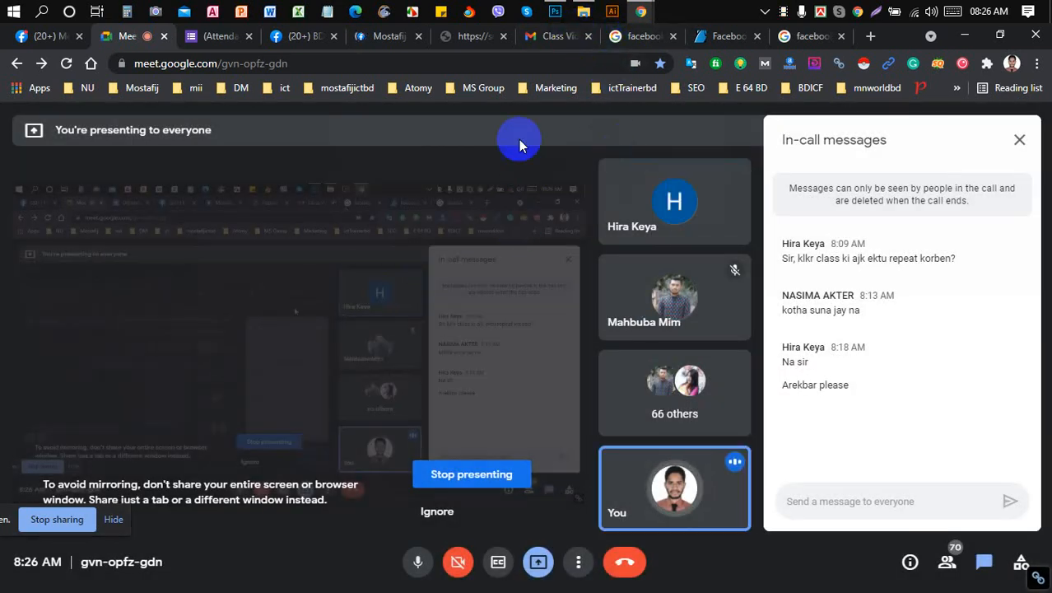
{"action": "left_click", "coordinate": [555, 15]}
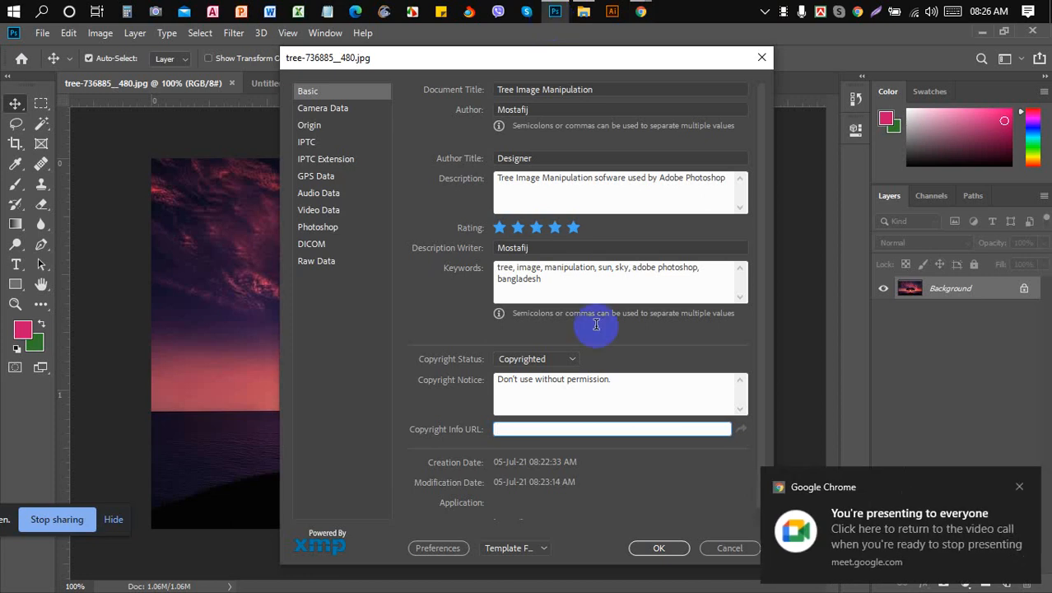
- Change the Copyright Status to Public Domain
{"action": "scroll", "coordinate": [615, 385], "scroll_direction": "down", "scroll_amount": 1}
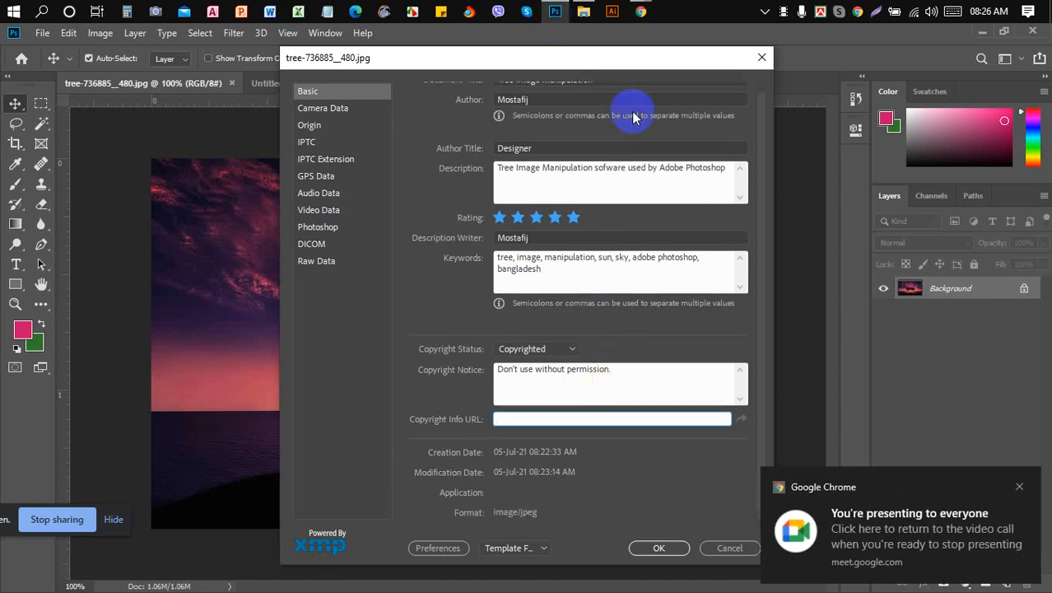
{"action": "mouse_move", "coordinate": [641, 14]}
{"action": "left_click", "coordinate": [519, 91]}
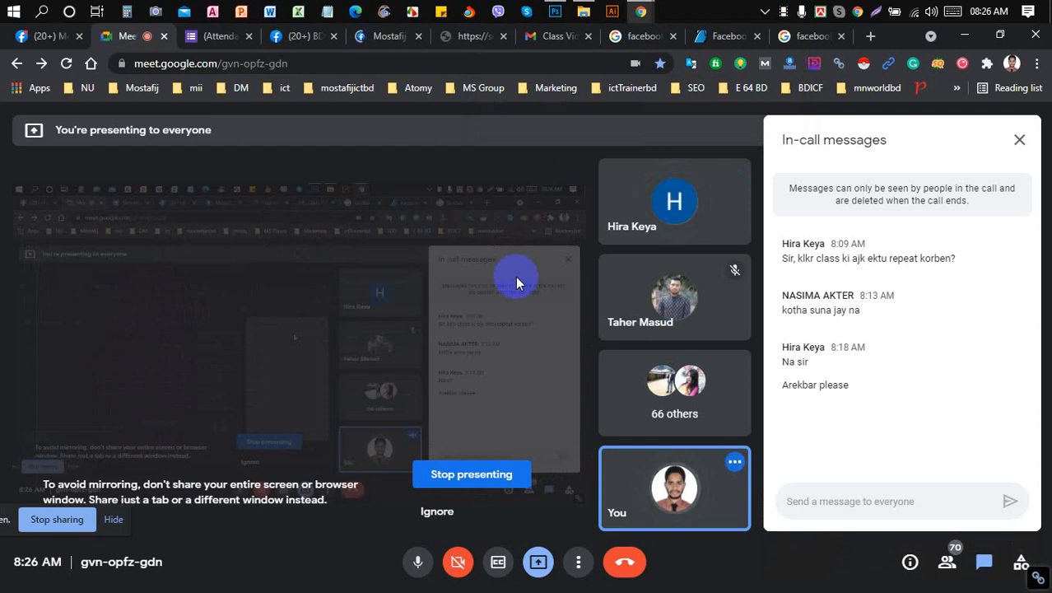
{"action": "left_click", "coordinate": [555, 11]}
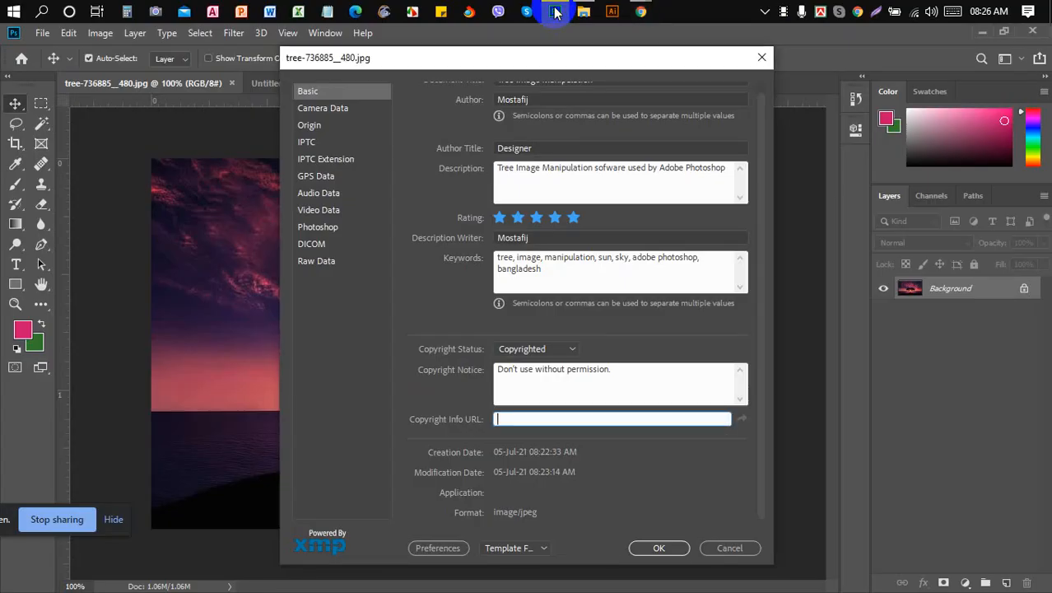
{"action": "left_click", "coordinate": [572, 352]}
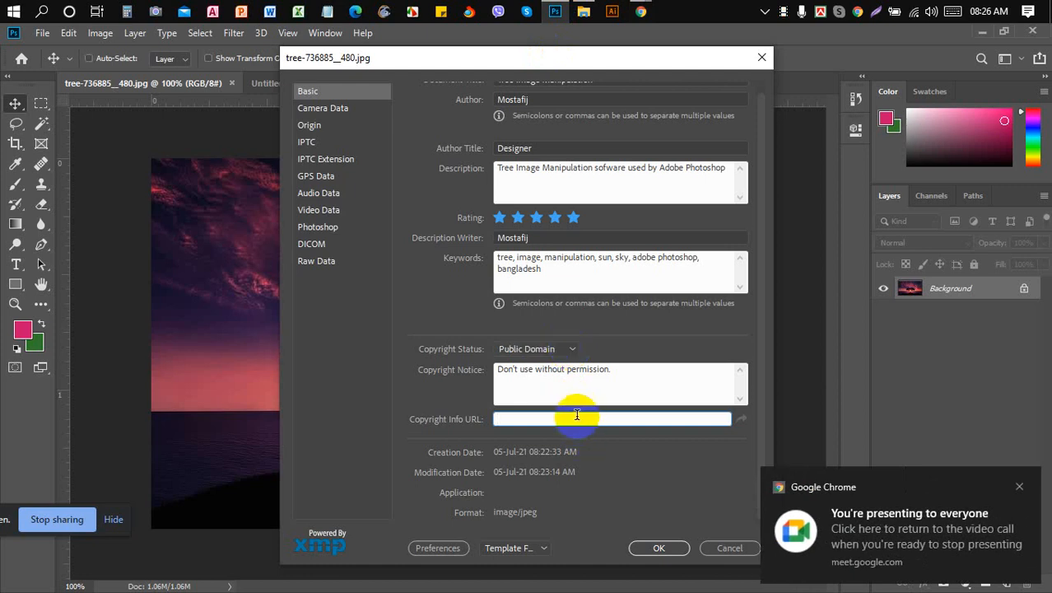
{"action": "key", "text": "ctrl+v"}
{"action": "key", "text": "BackSpace"}
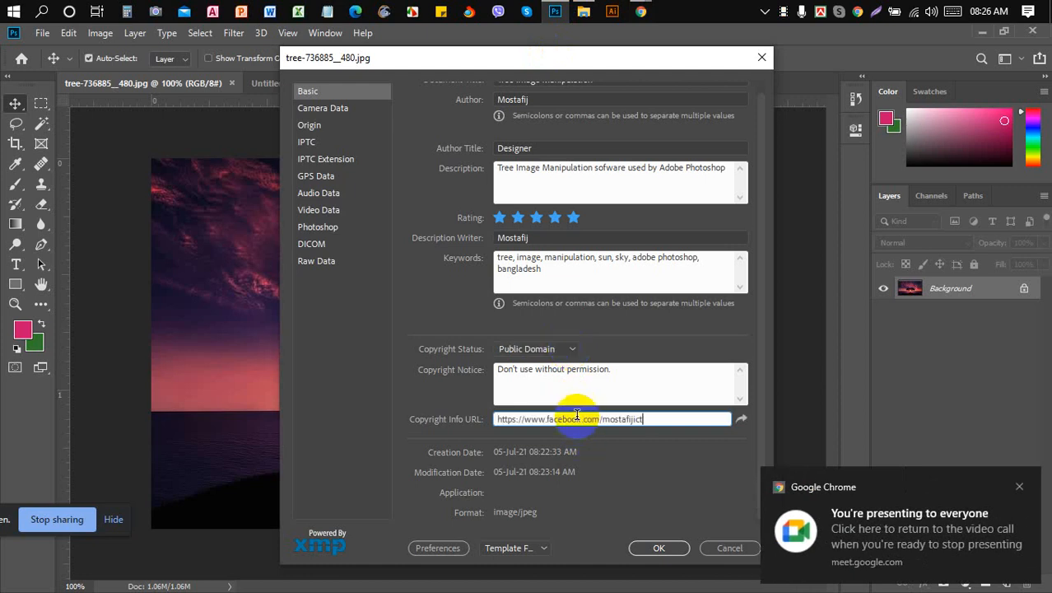
{"action": "left_click", "coordinate": [579, 418]}
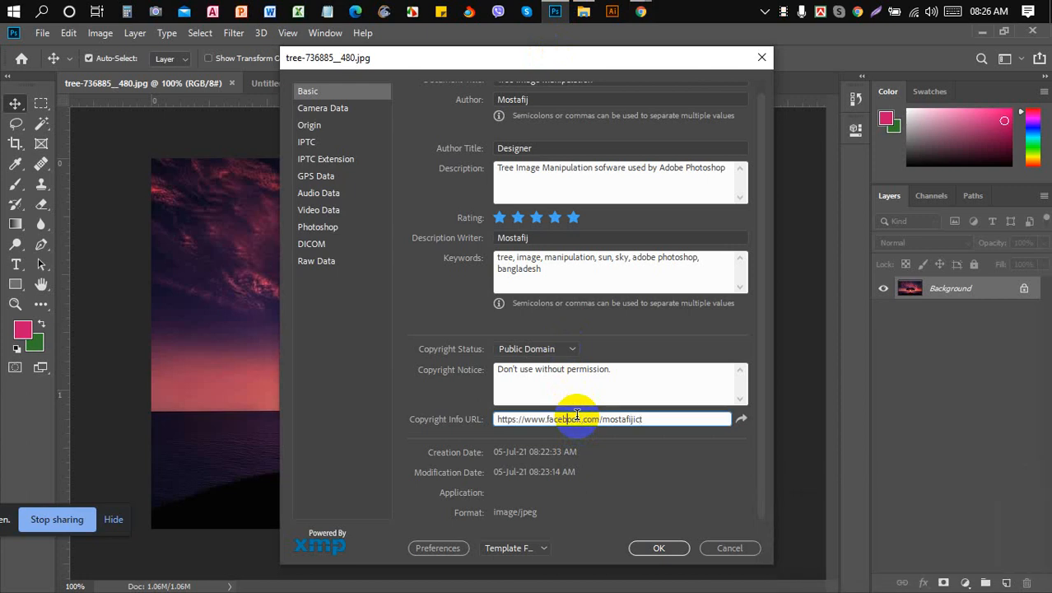
{"action": "key", "text": "Left"}
{"action": "key", "text": "Left"}
{"action": "key", "text": "Left"}
{"action": "key", "text": "Left"}
{"action": "key", "text": "BackSpace"}
{"action": "key", "text": "BackSpace"}
{"action": "key", "text": "BackSpace"}
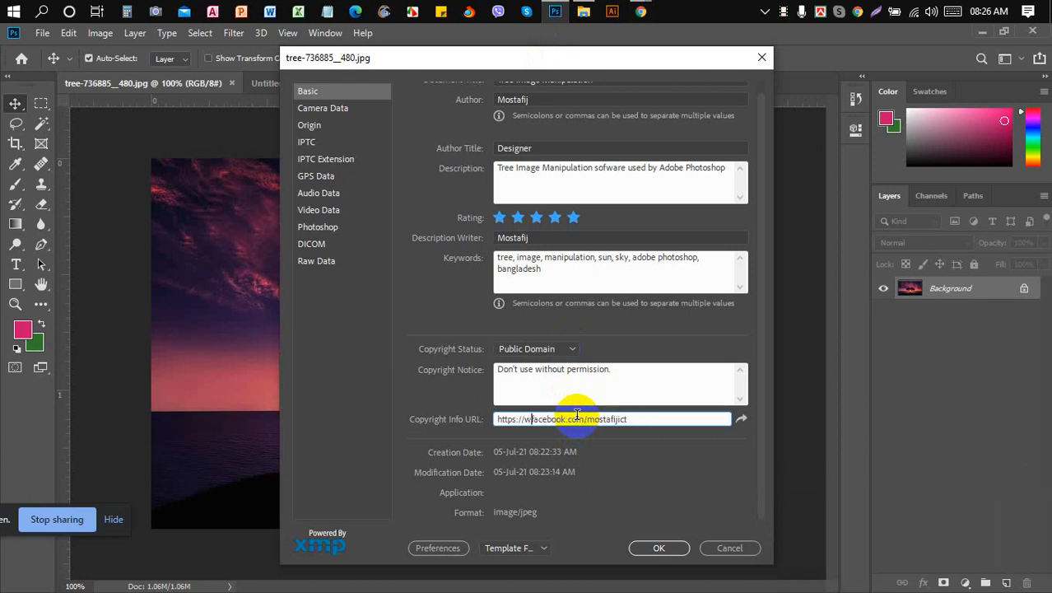
{"action": "key", "text": "BackSpace"}
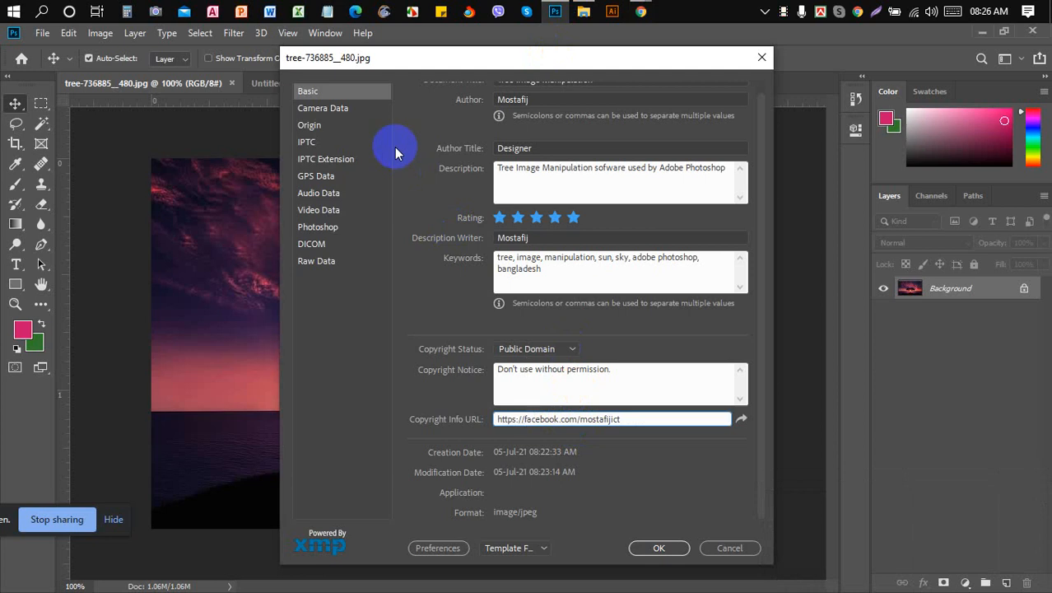
{"action": "left_click", "coordinate": [333, 117]}
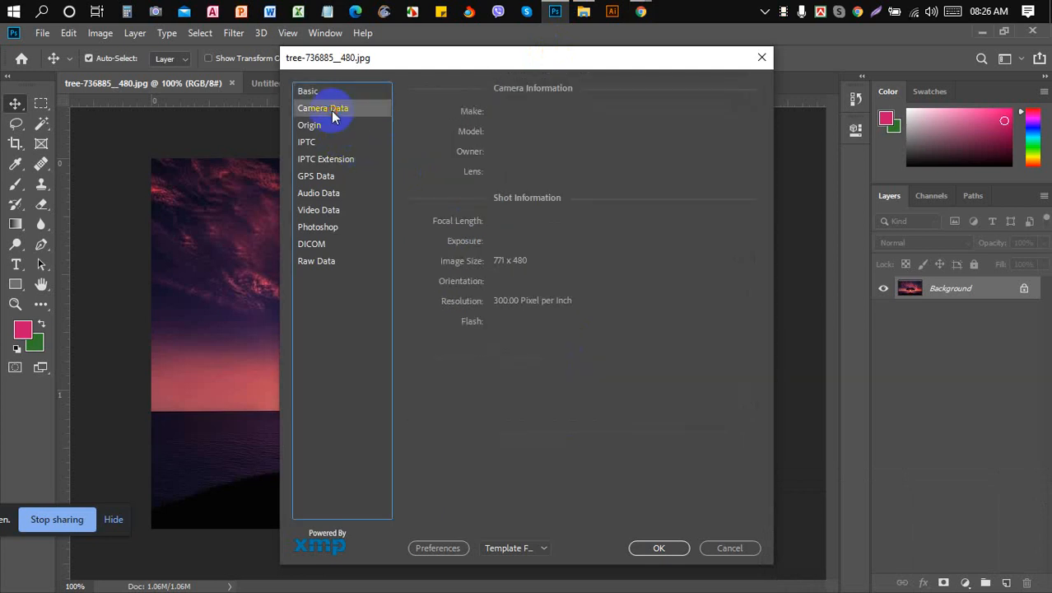
{"action": "left_click", "coordinate": [324, 132]}
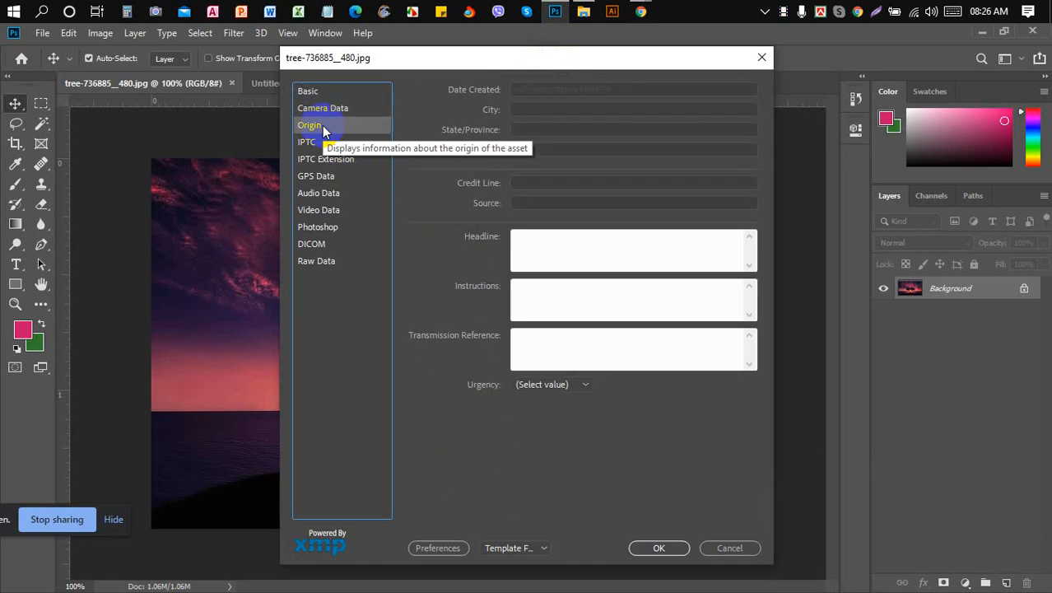
{"action": "left_click", "coordinate": [546, 89]}
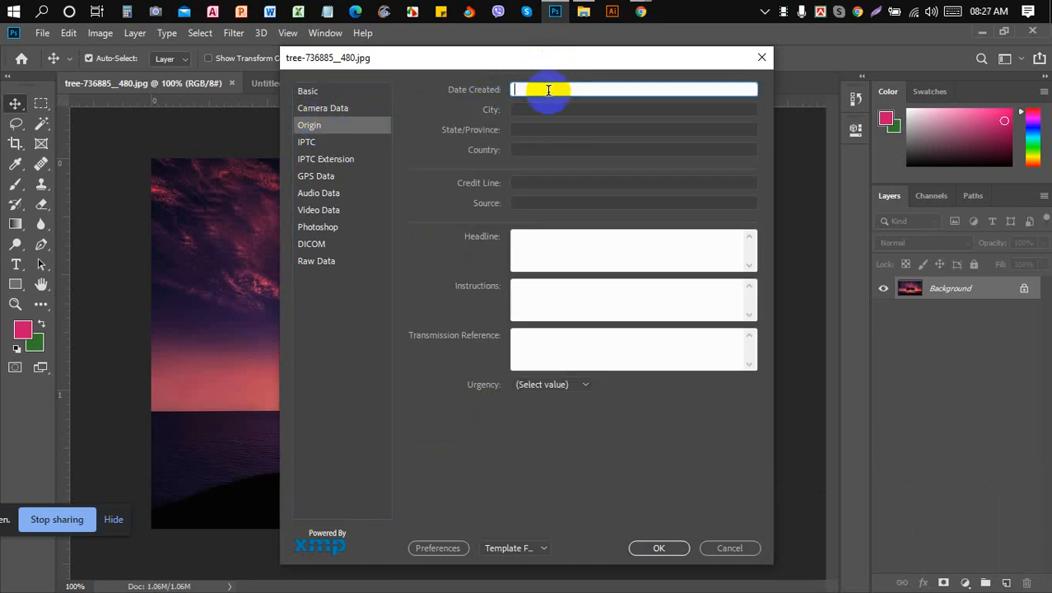
{"action": "left_click", "coordinate": [576, 110]}
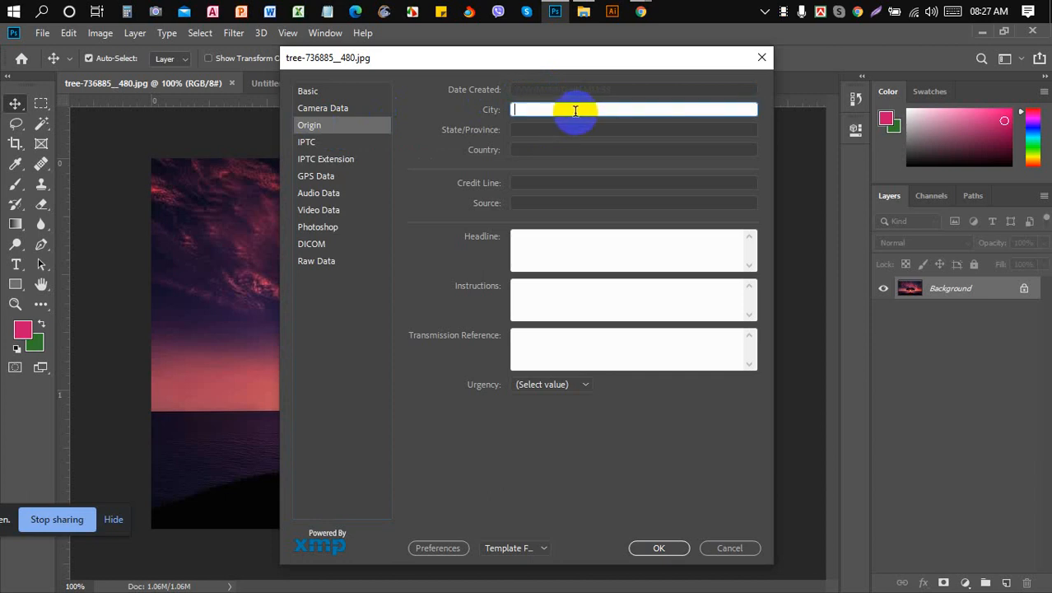
{"action": "left_click", "coordinate": [324, 92]}
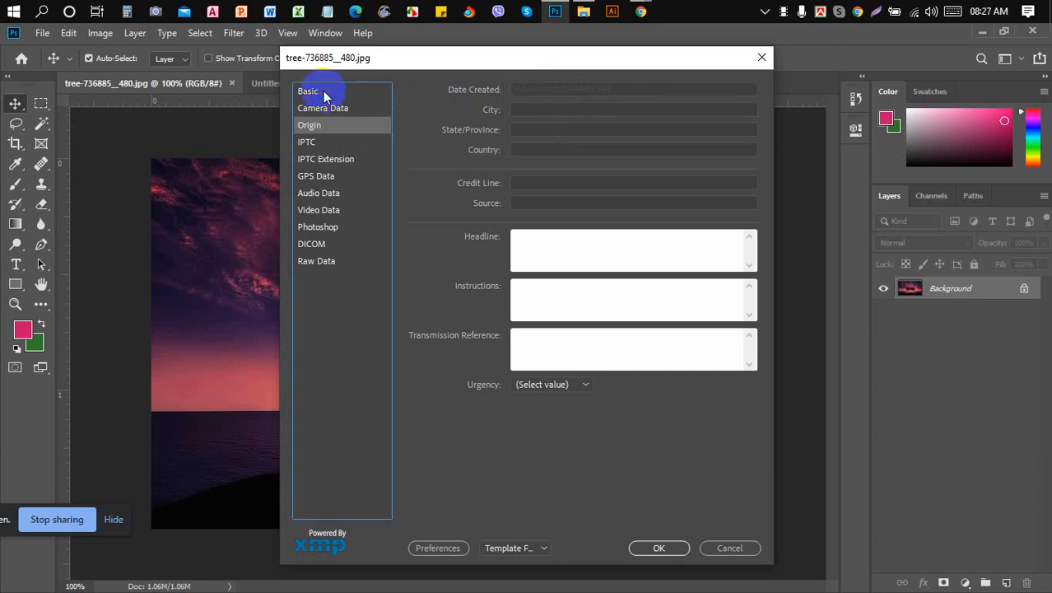
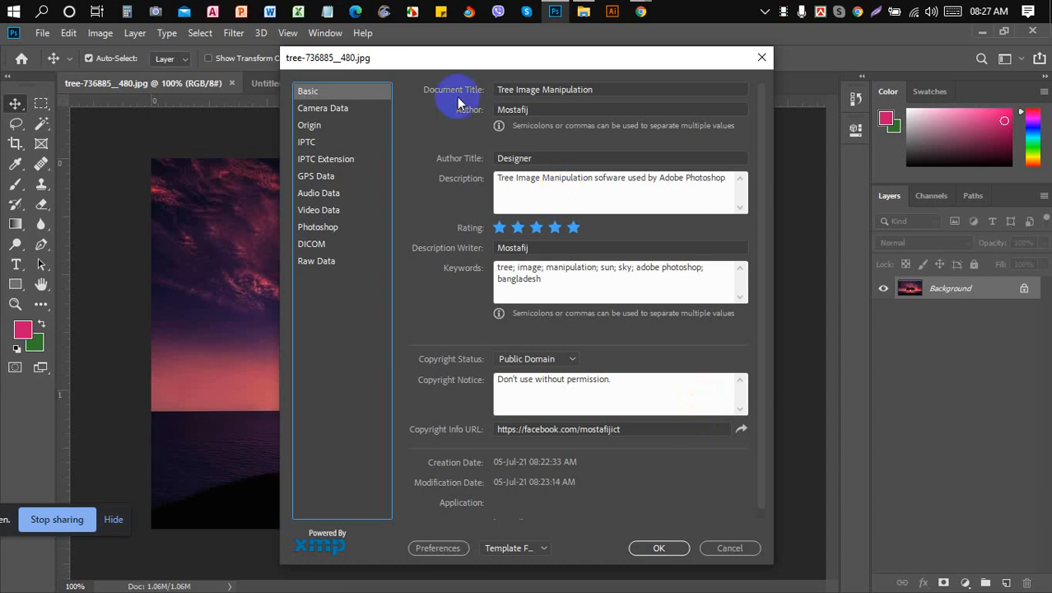
- Show the tree photo's Origin metadata and type 2021/07/06/ into the City field
{"action": "left_click", "coordinate": [312, 126]}
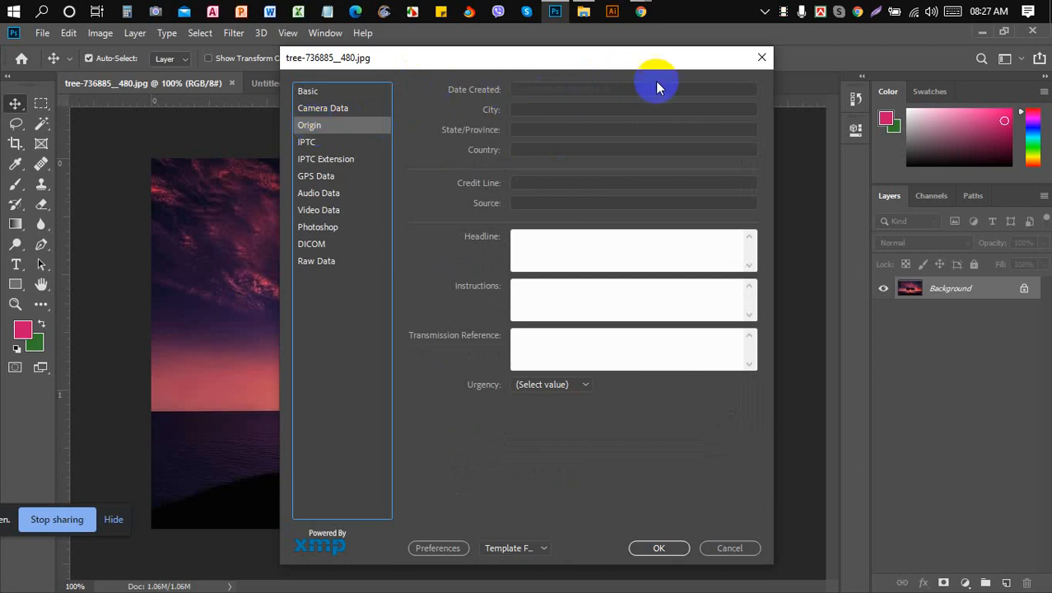
{"action": "left_click", "coordinate": [592, 109]}
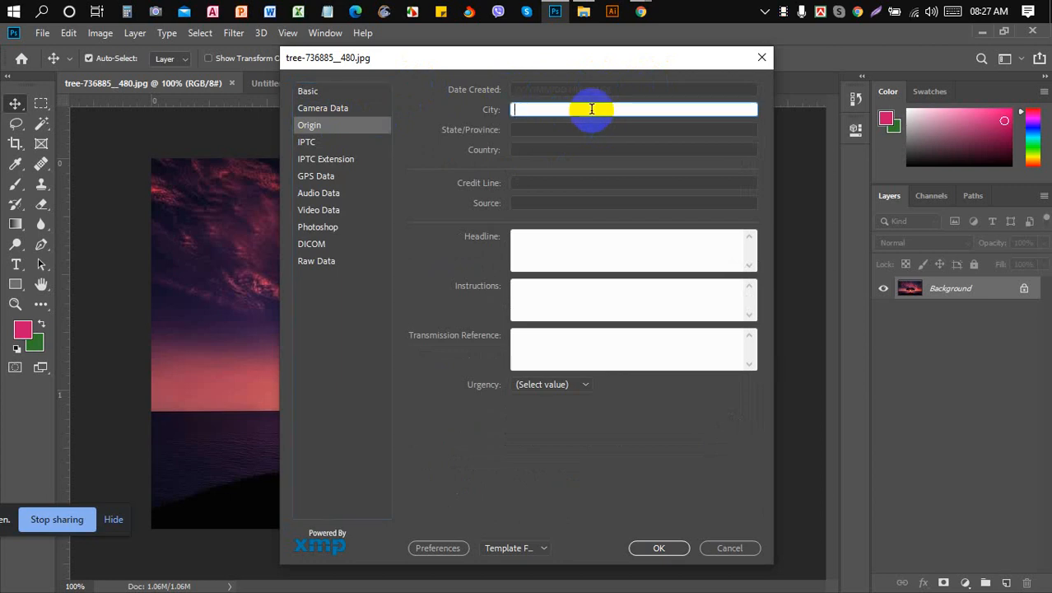
{"action": "type", "text": "2021/07/"}
{"action": "mouse_move", "coordinate": [997, 14]}
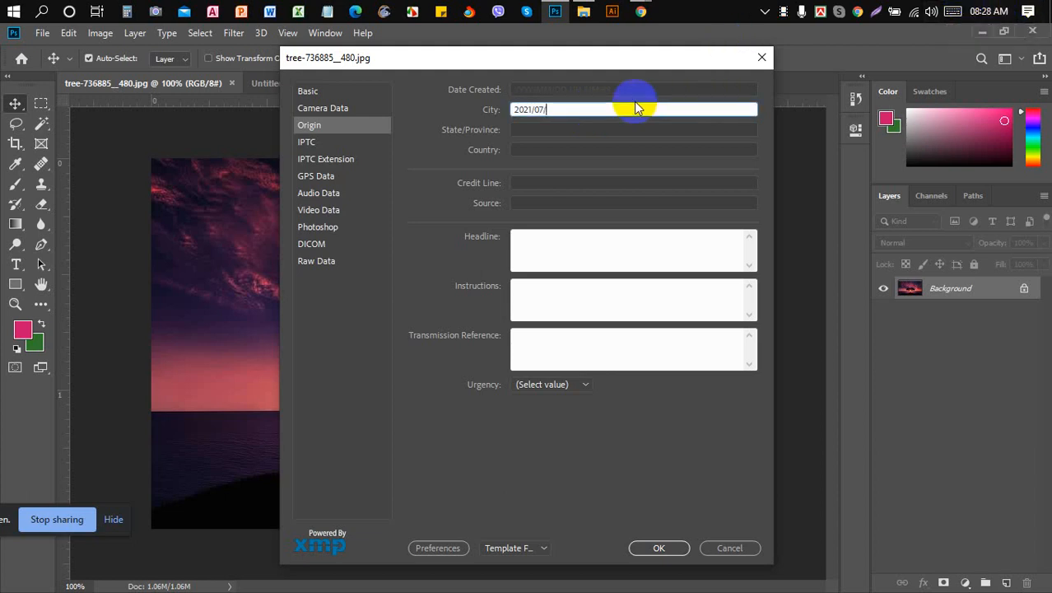
{"action": "type", "text": "06/"}
- Admit the waiting caller in Google Meet and return to Photoshop's File Info dialog
{"action": "mouse_move", "coordinate": [641, 10]}
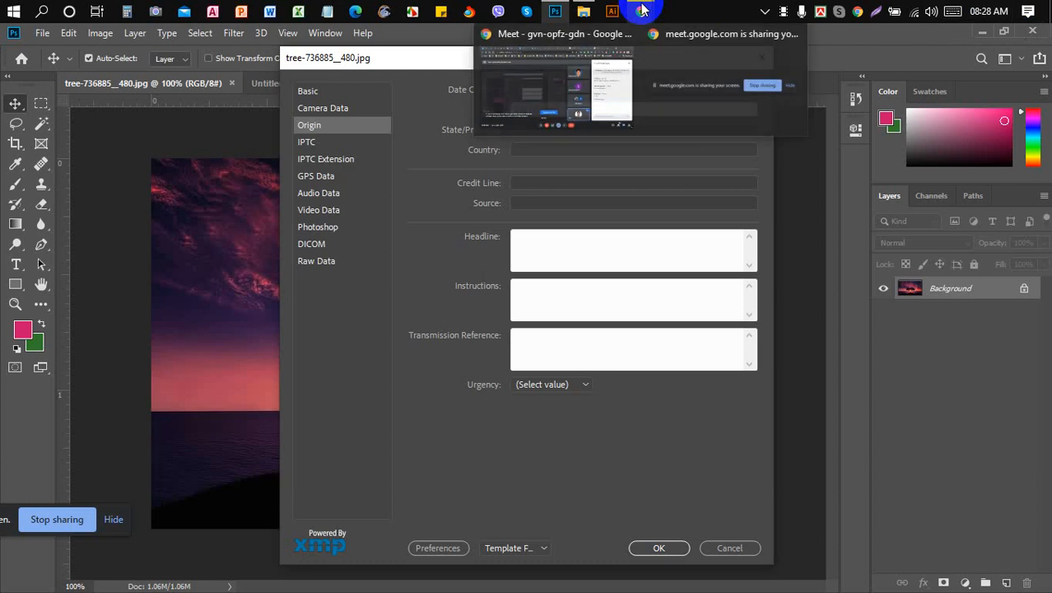
{"action": "left_click", "coordinate": [568, 88]}
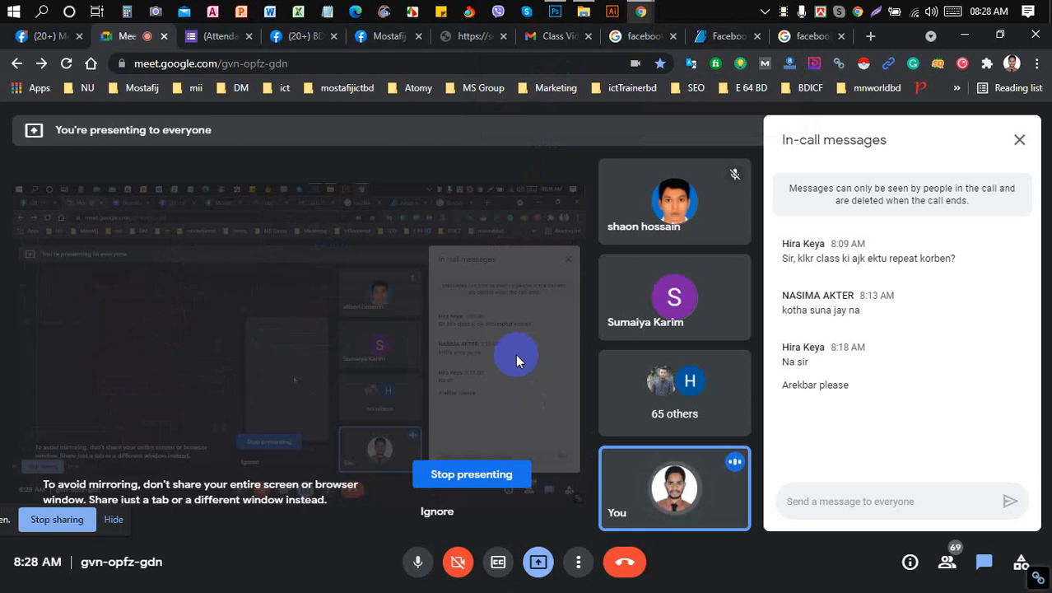
{"action": "left_click", "coordinate": [554, 12]}
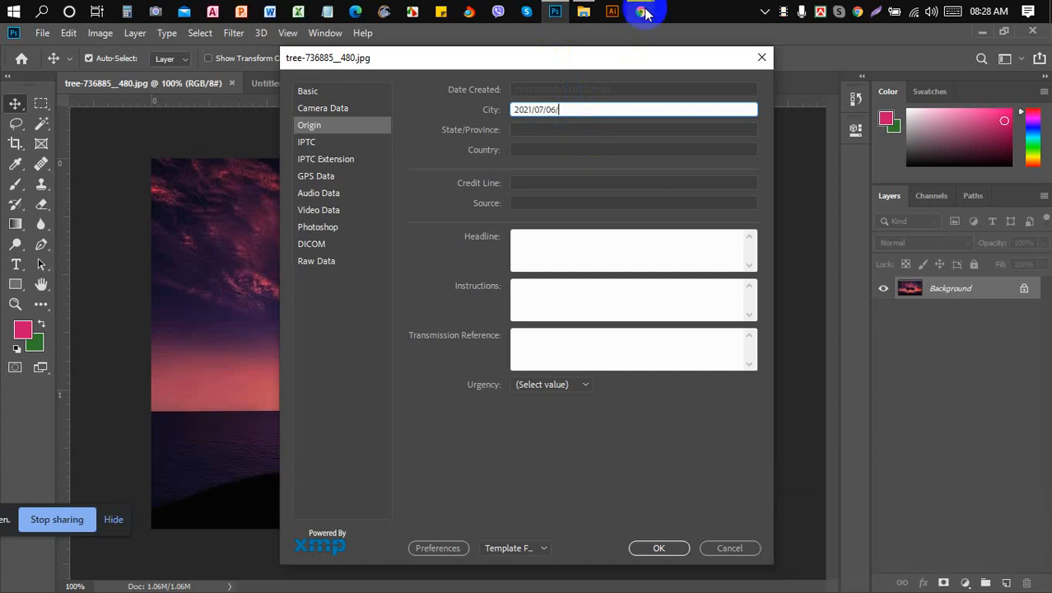
{"action": "mouse_move", "coordinate": [642, 10]}
{"action": "left_click", "coordinate": [574, 76]}
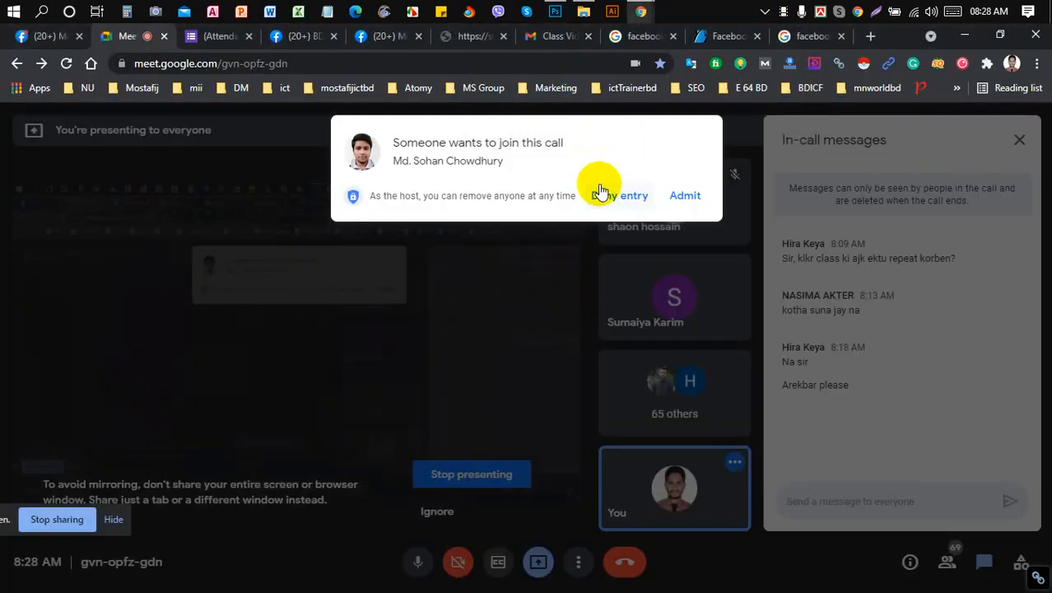
{"action": "left_click", "coordinate": [680, 196]}
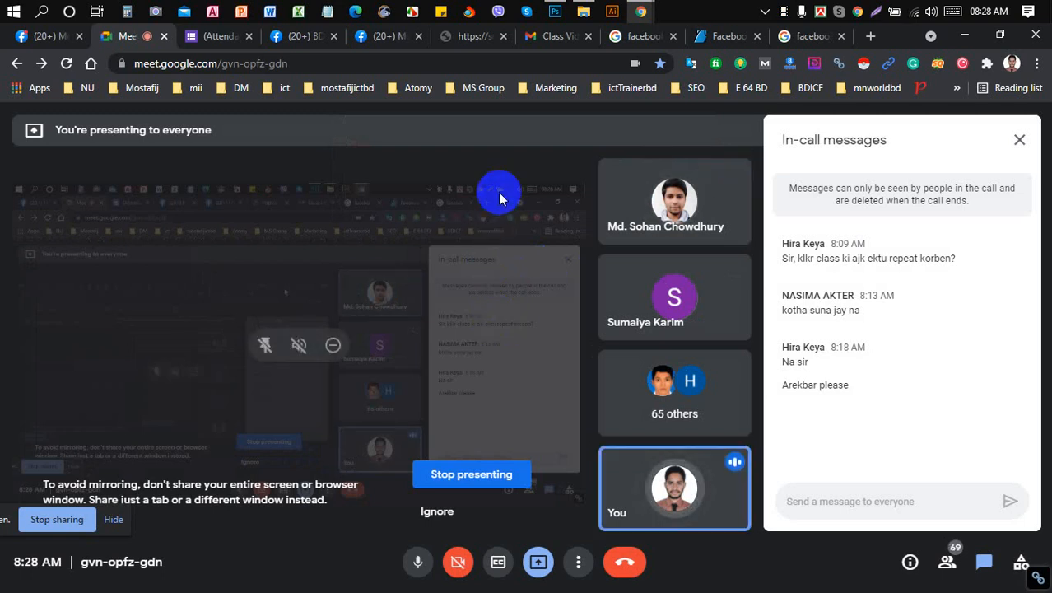
{"action": "mouse_move", "coordinate": [555, 15]}
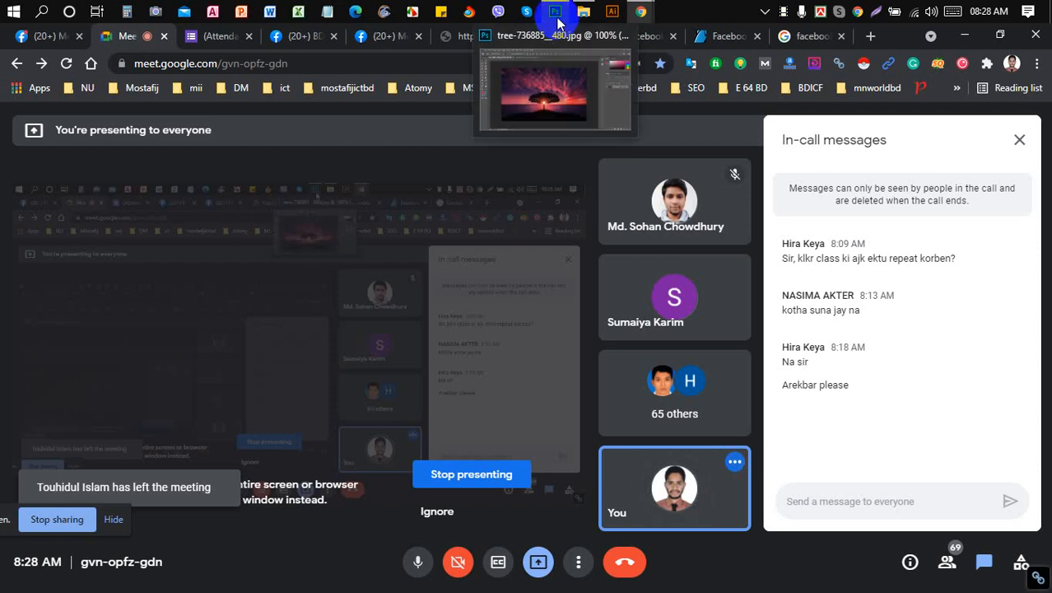
{"action": "left_click", "coordinate": [556, 15]}
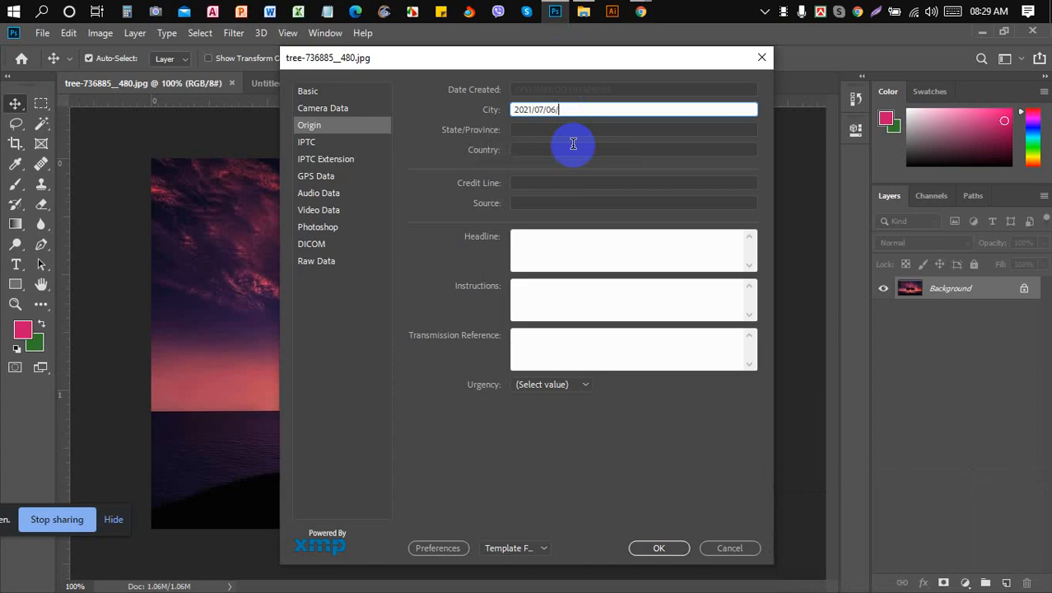
- Complete the City entry as 2021/07/06 08:29:40, reading the time from the system clock
{"action": "key", "text": "BackSpace"}
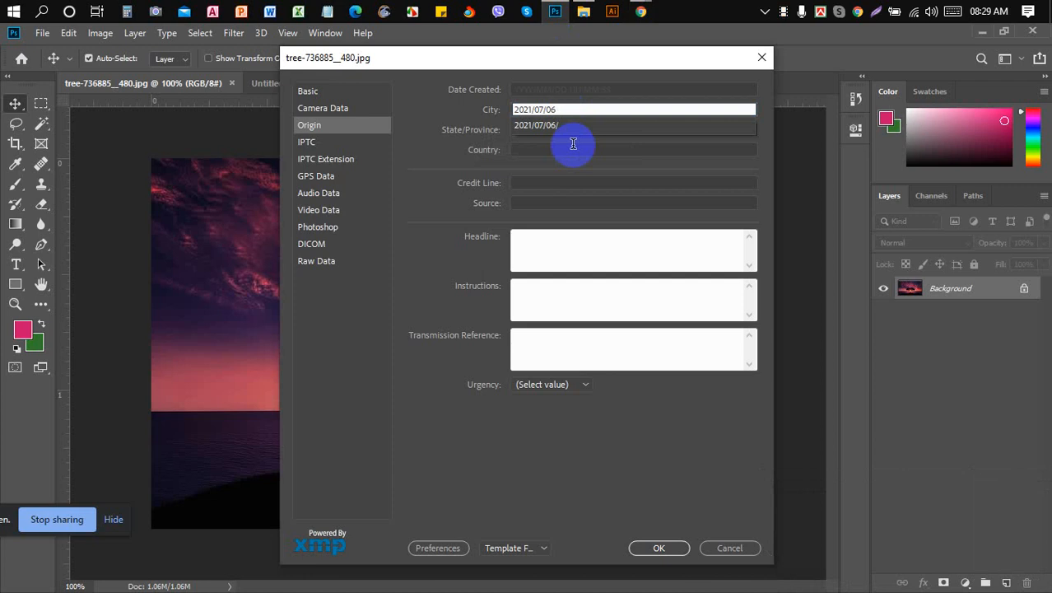
{"action": "type", "text": "08"}
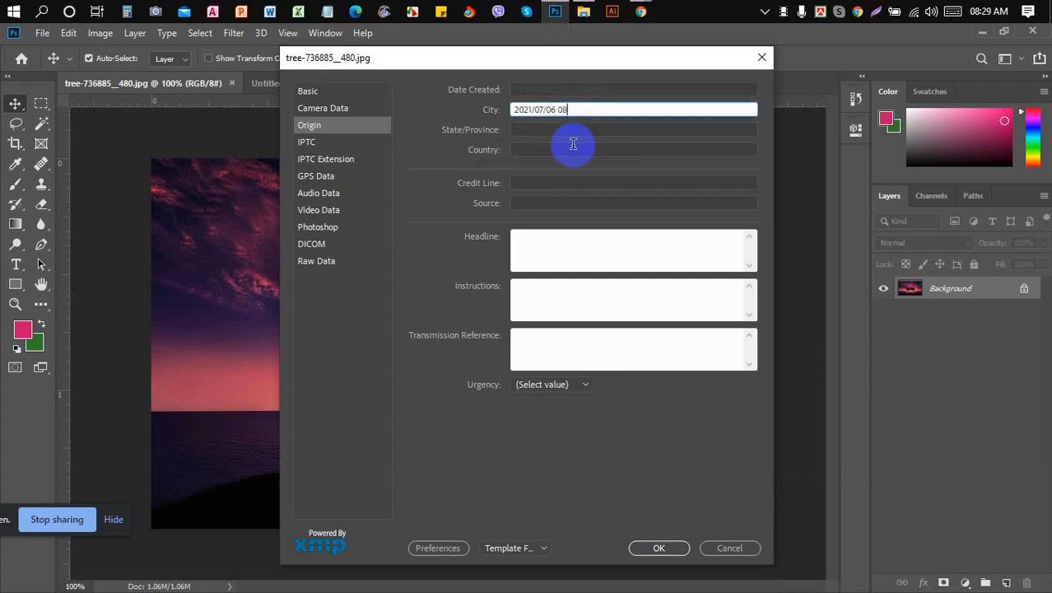
{"action": "type", "text": ":29"}
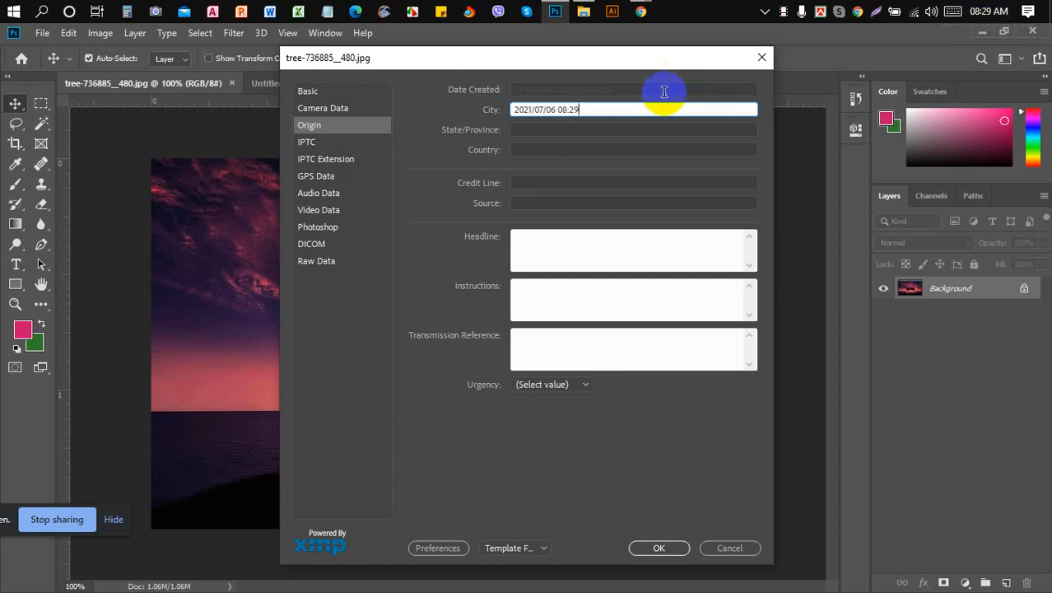
{"action": "type", "text": ":"}
{"action": "left_click", "coordinate": [992, 7]}
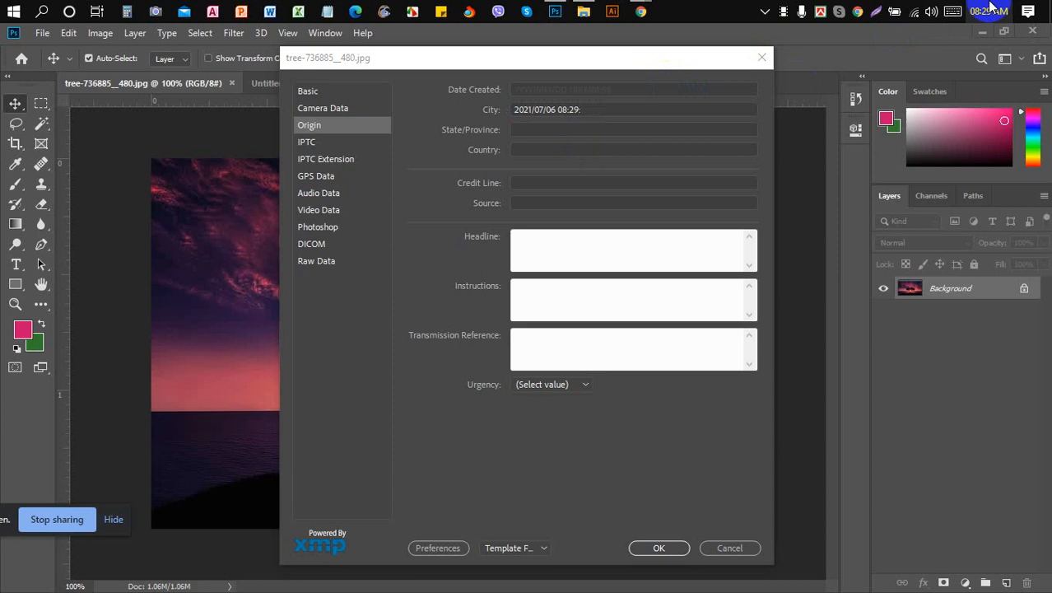
{"action": "left_click", "coordinate": [991, 8]}
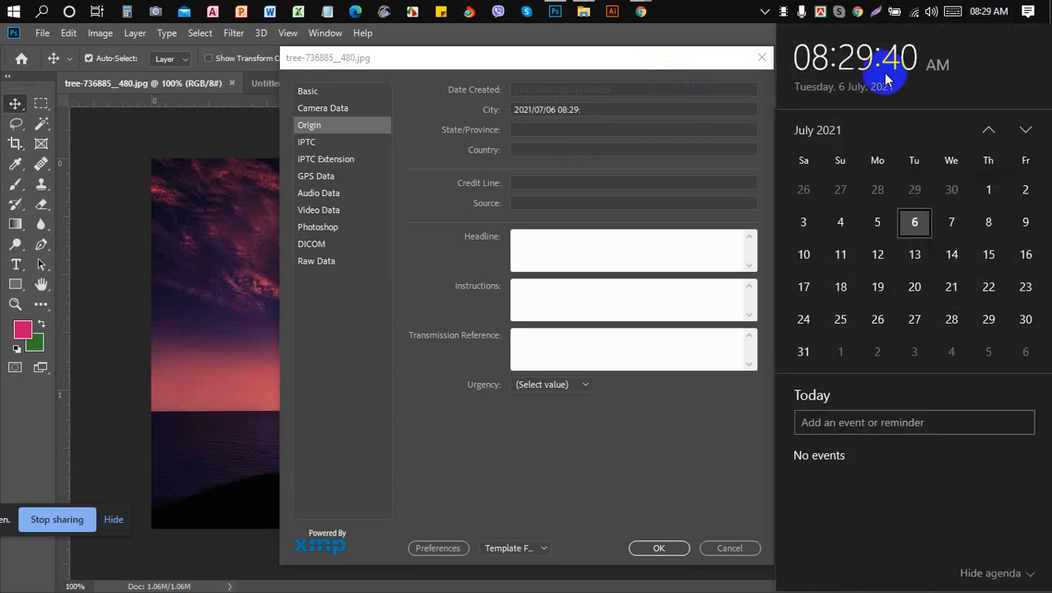
{"action": "left_click", "coordinate": [981, 10]}
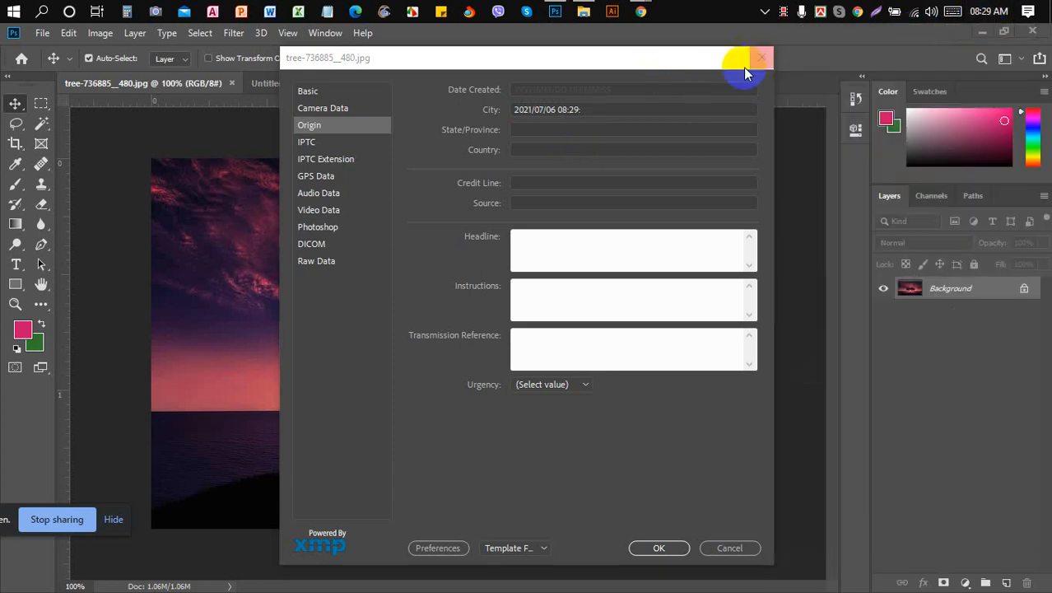
{"action": "left_click", "coordinate": [680, 107]}
{"action": "type", "text": "40"}
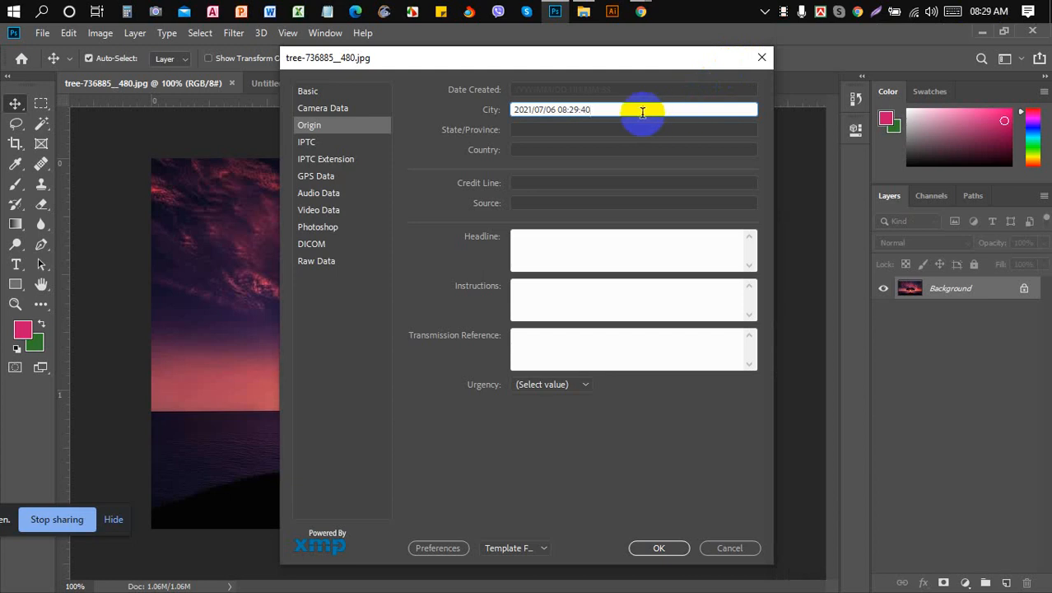
- Move the date-time from City into Date Created, leaving City empty
{"action": "key", "text": "ctrl+a"}
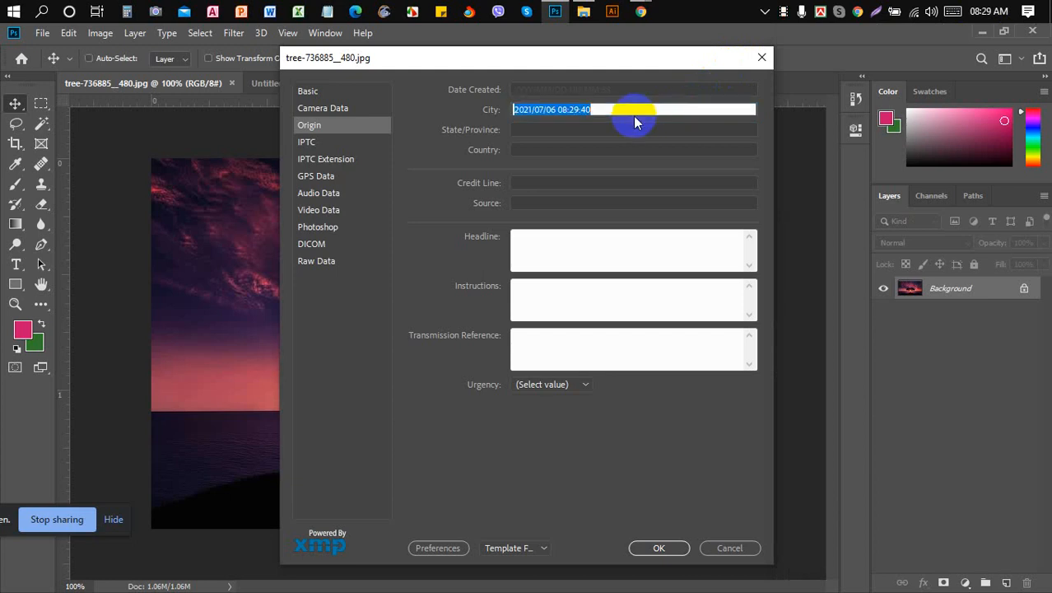
{"action": "key", "text": "ctrl+x"}
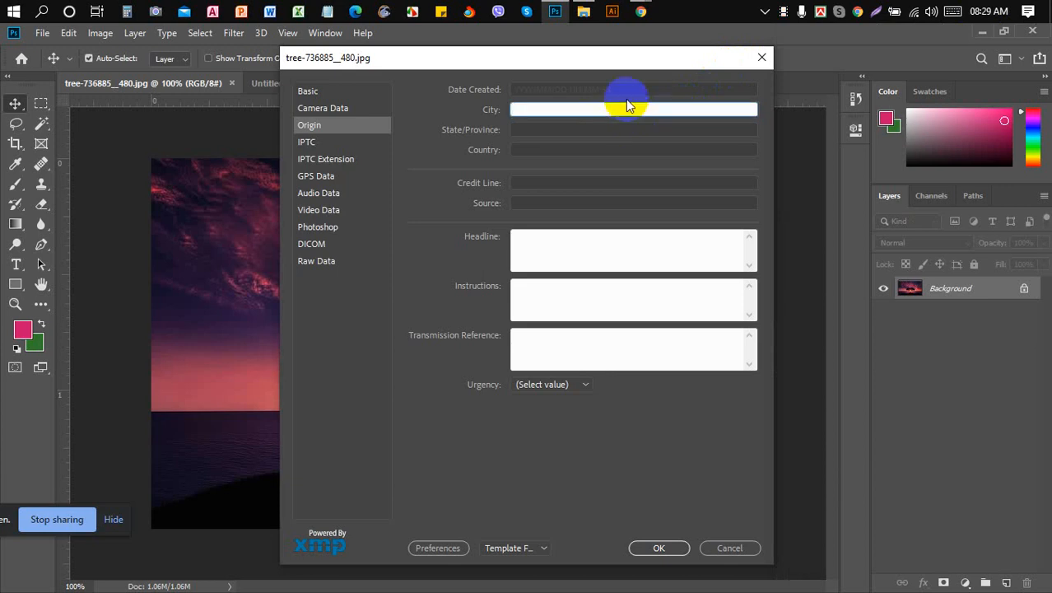
{"action": "left_click", "coordinate": [625, 88]}
{"action": "key", "text": "ctrl+v"}
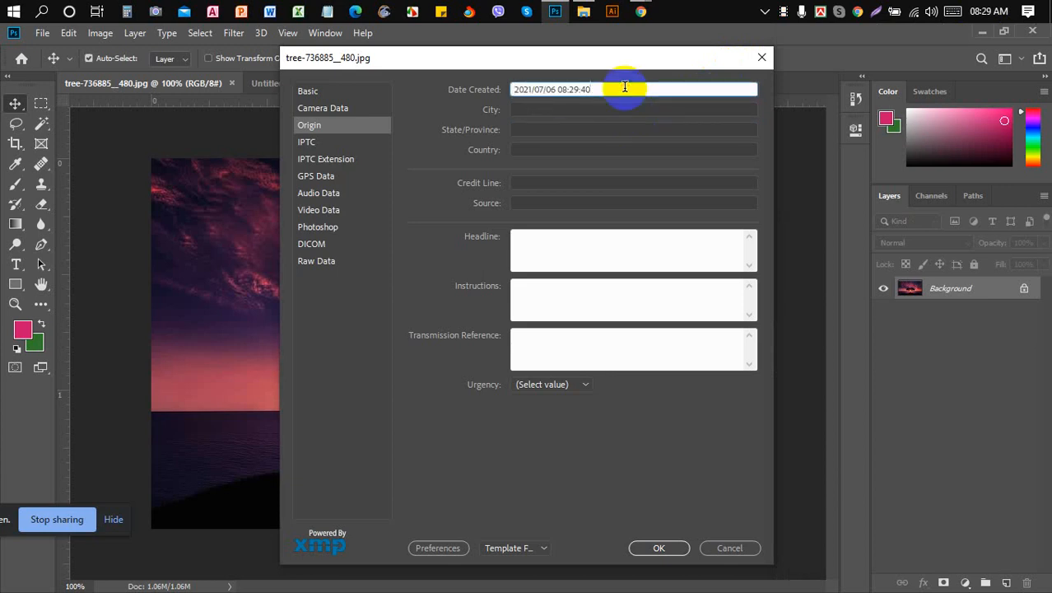
{"action": "left_click", "coordinate": [610, 112]}
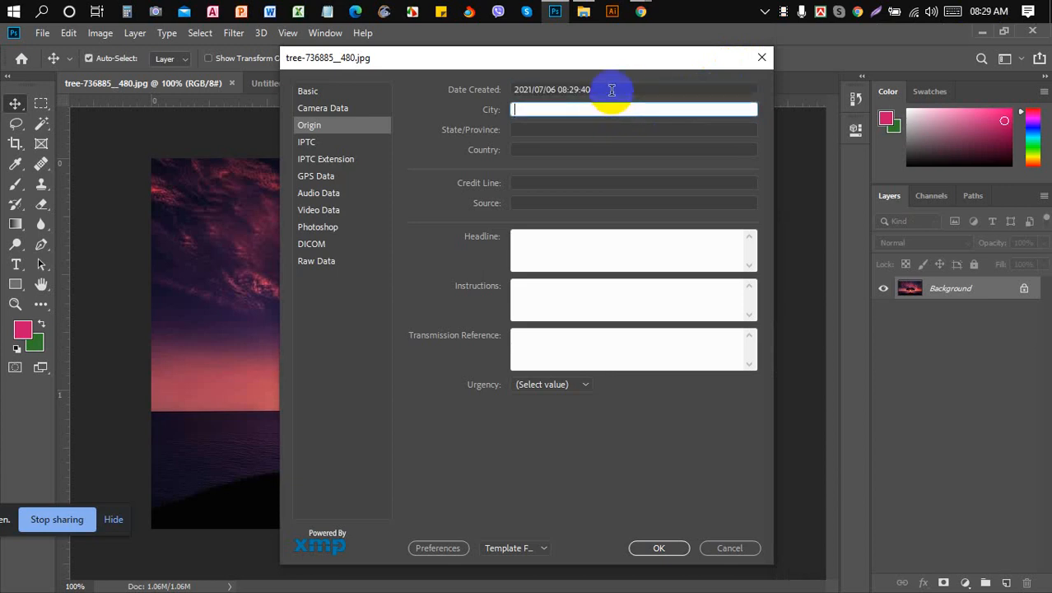
{"action": "left_click", "coordinate": [612, 91]}
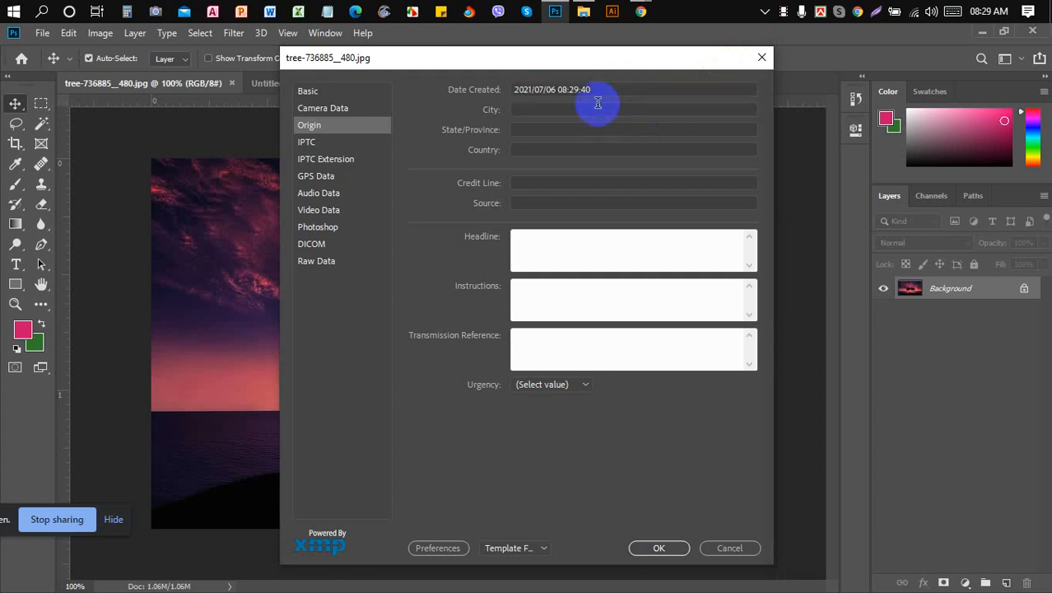
{"action": "left_click", "coordinate": [598, 105]}
- Enter Gazipur as City and State/Province and Bangladesh as Country
{"action": "left_click", "coordinate": [604, 89]}
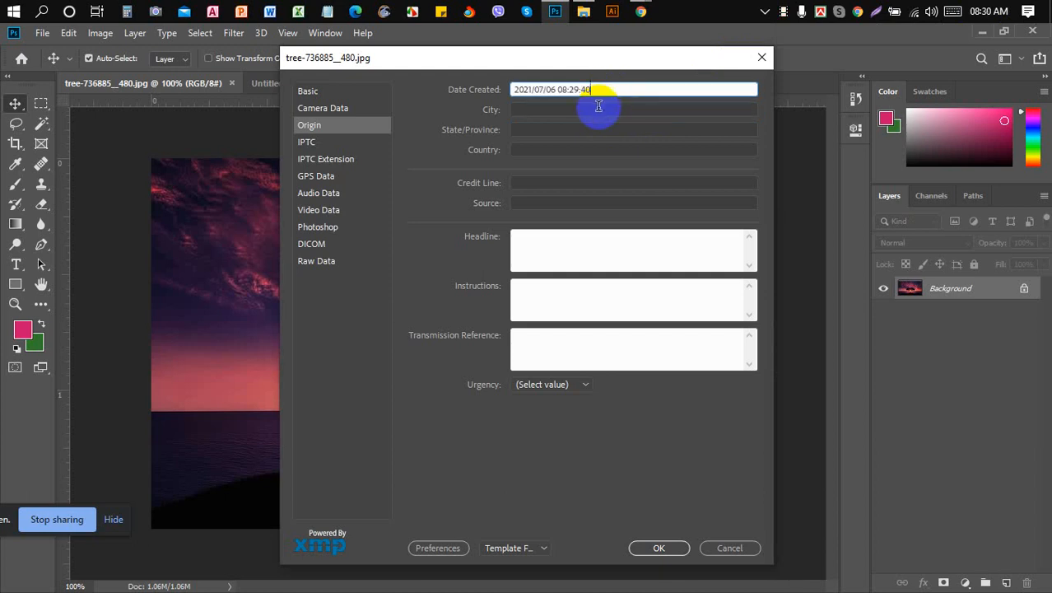
{"action": "left_click", "coordinate": [599, 105]}
{"action": "type", "text": "G"}
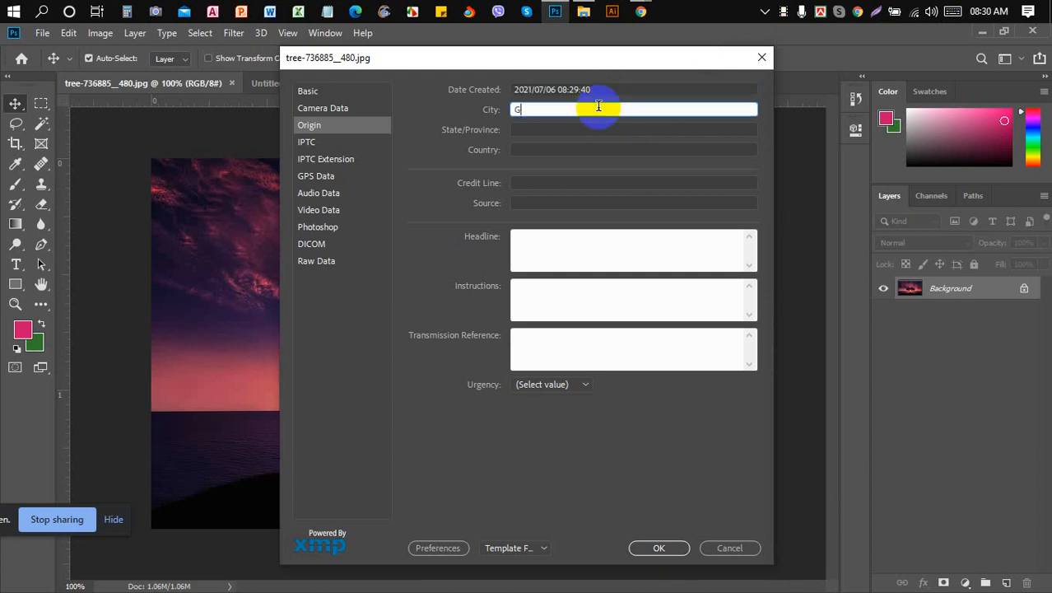
{"action": "type", "text": "azipur"}
{"action": "left_click", "coordinate": [587, 127]}
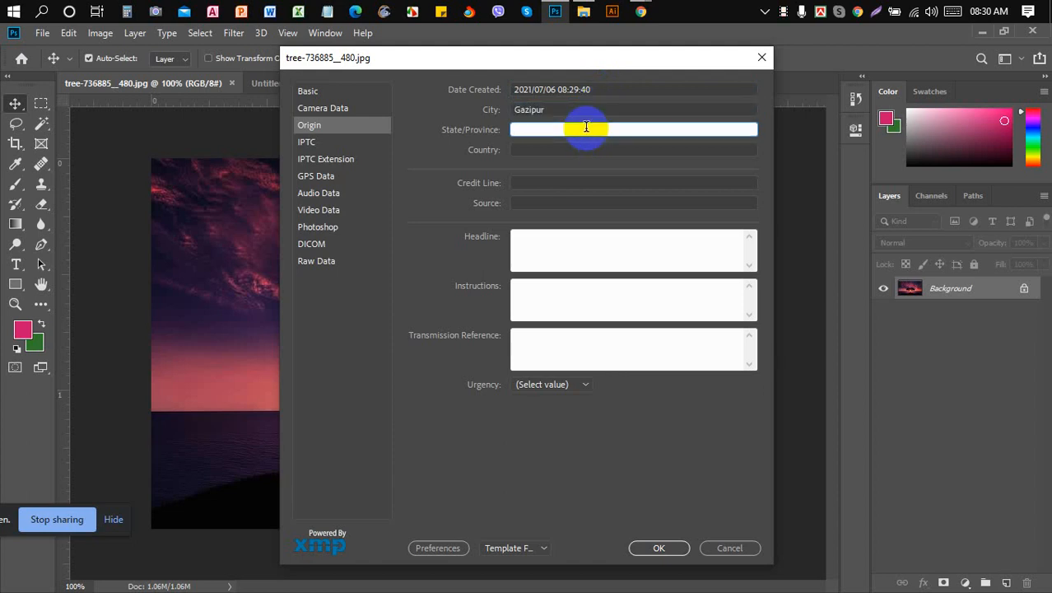
{"action": "type", "text": "Gazipur"}
{"action": "left_click", "coordinate": [584, 148]}
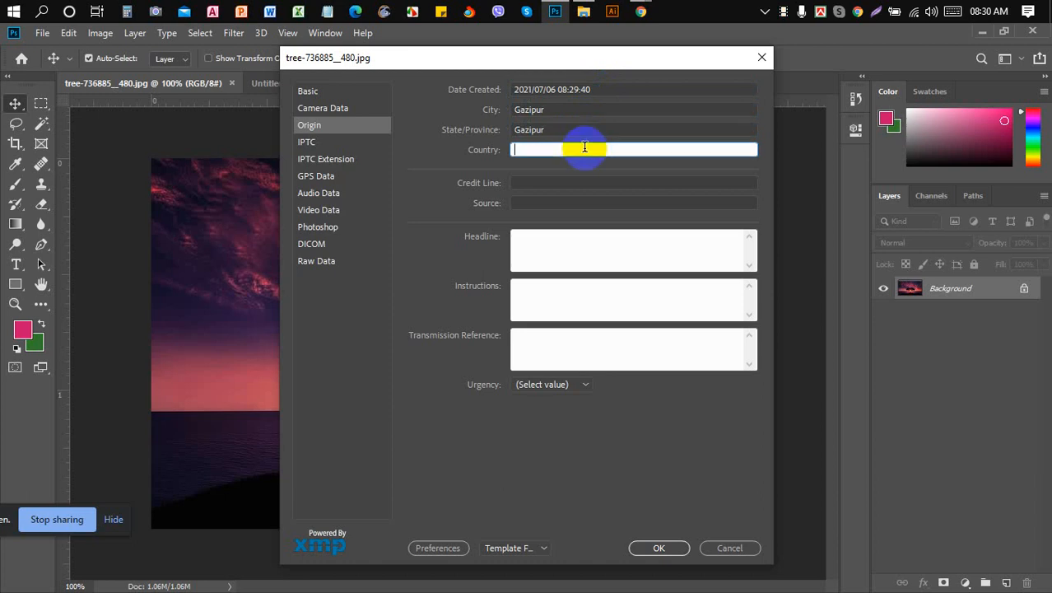
{"action": "type", "text": "Bang"}
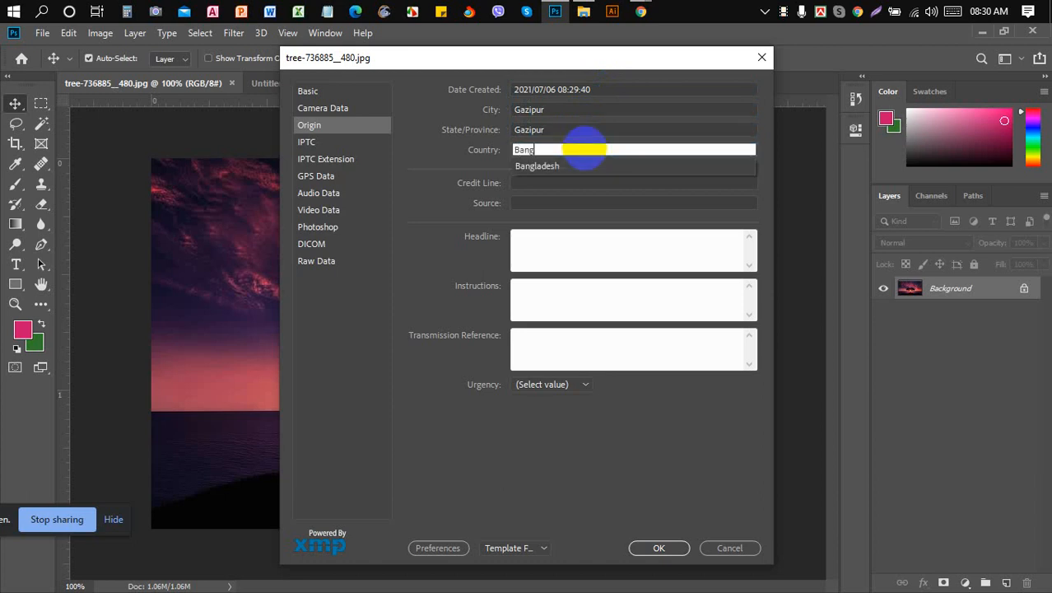
{"action": "type", "text": "ladesh"}
{"action": "left_click", "coordinate": [579, 170]}
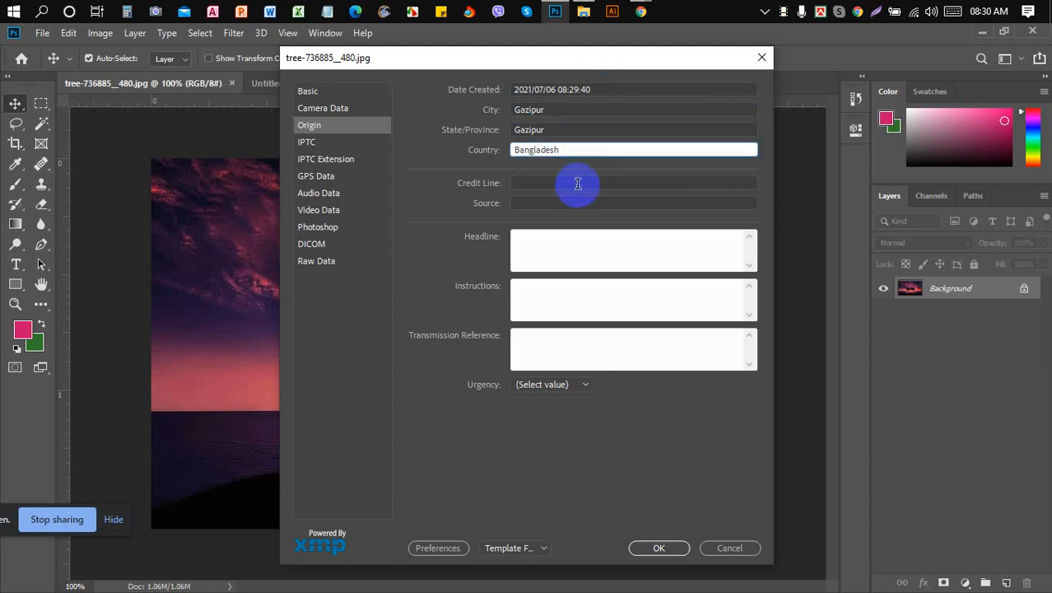
- Enter the author's name as the credit line and set Source to 'Adobe Photoshop'
{"action": "left_click", "coordinate": [578, 183]}
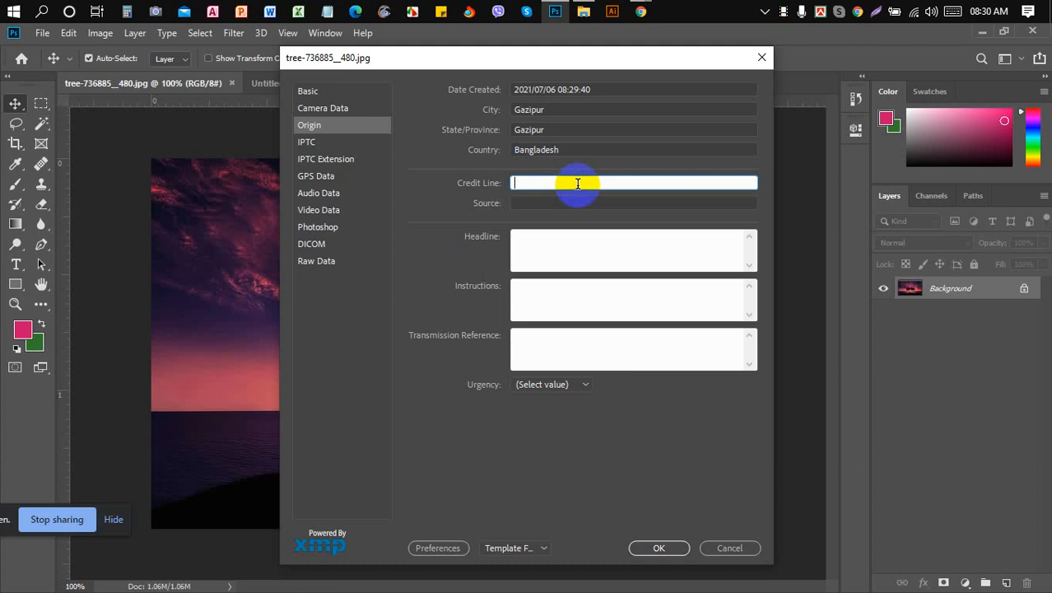
{"action": "type", "text": "Mostaf"}
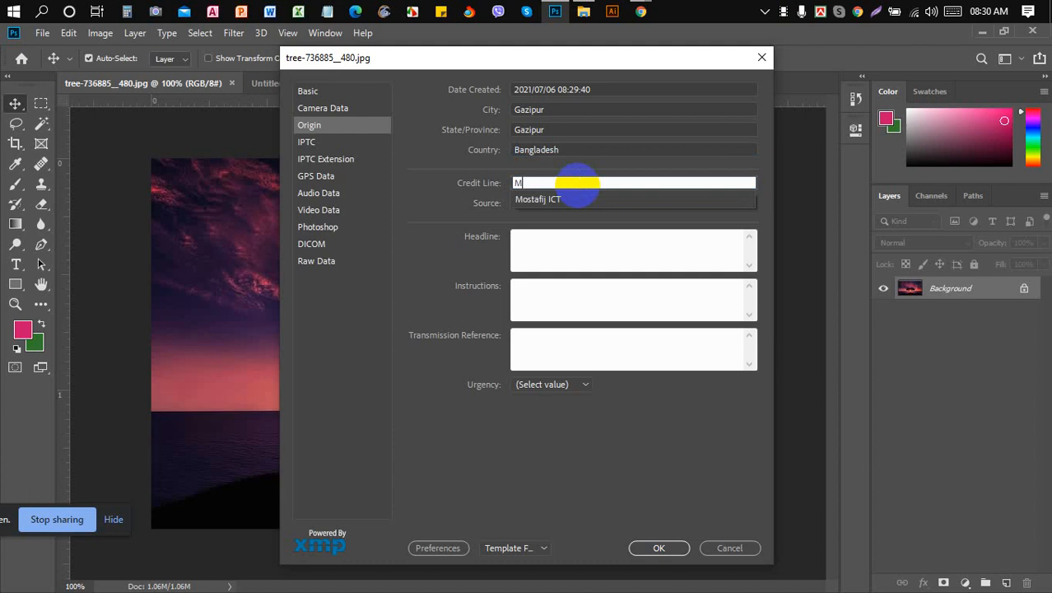
{"action": "type", "text": "j"}
{"action": "left_click", "coordinate": [565, 221]}
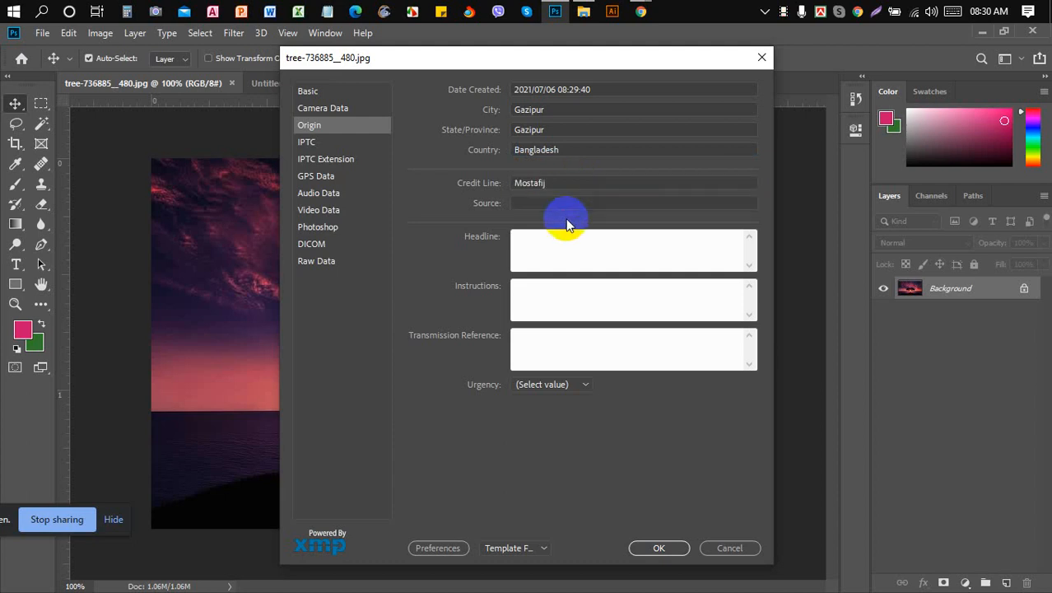
{"action": "left_click", "coordinate": [567, 203]}
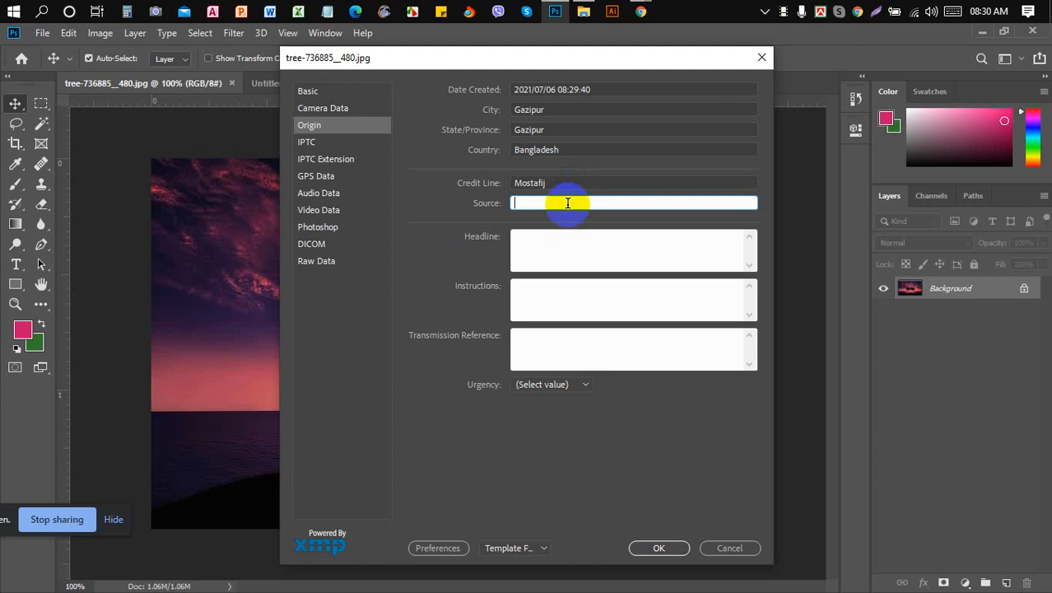
{"action": "type", "text": "Googl"}
{"action": "key", "text": "BackSpace"}
{"action": "key", "text": "BackSpace"}
{"action": "key", "text": "BackSpace"}
{"action": "key", "text": "BackSpace"}
{"action": "key", "text": "BackSpace"}
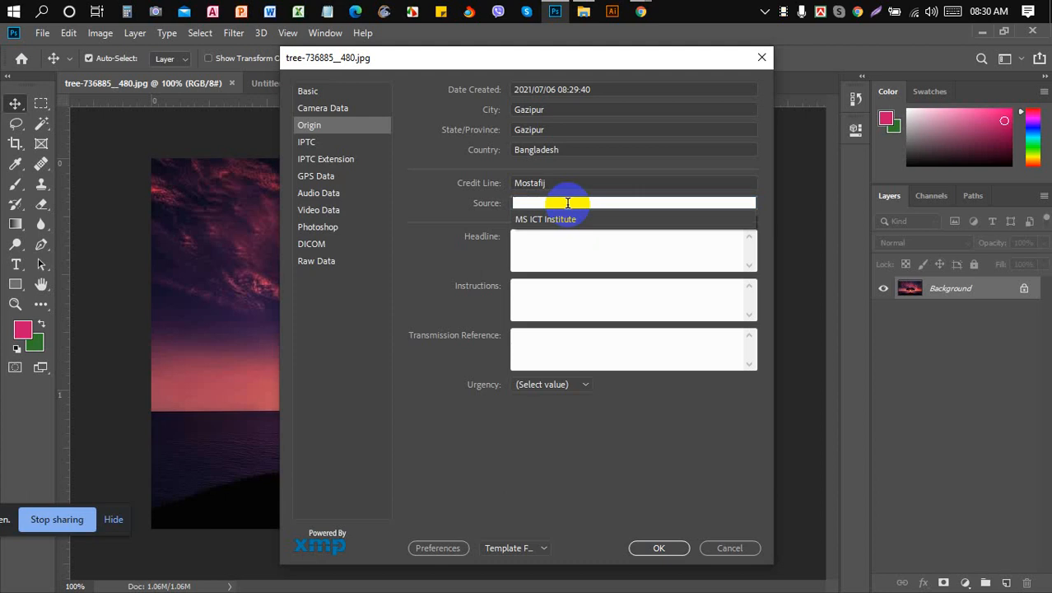
{"action": "type", "text": "Adobe "}
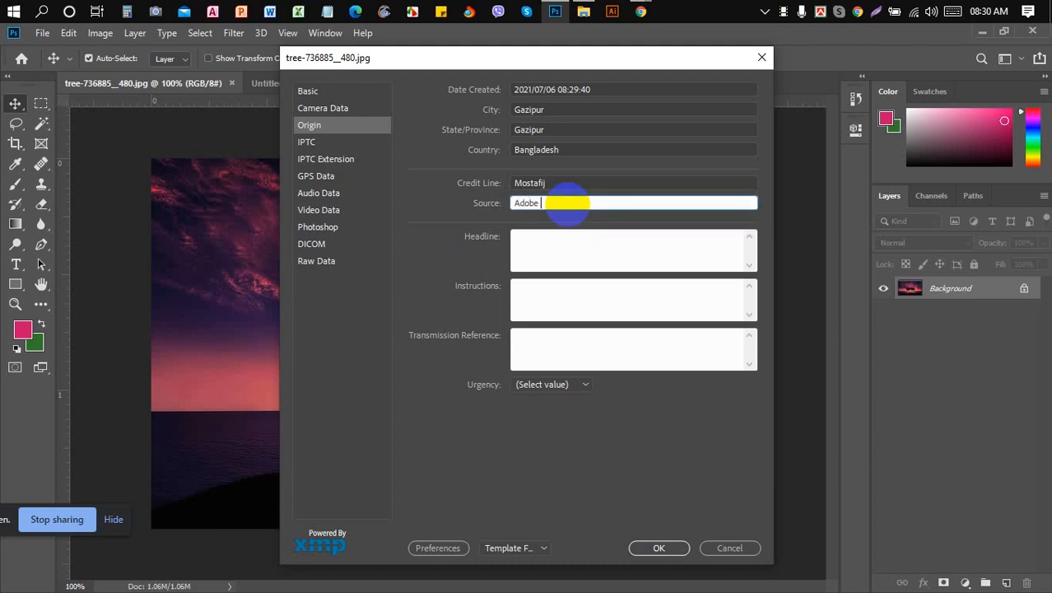
{"action": "type", "text": "Photoshop"}
{"action": "left_click", "coordinate": [573, 251]}
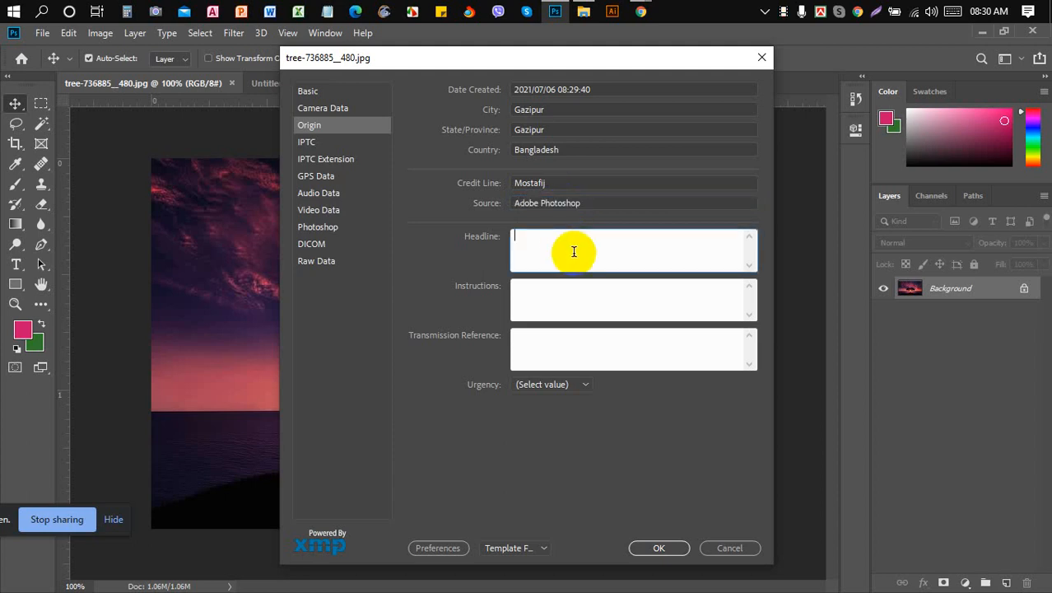
- Enter the headline 'Tree Image' and the instructions 'Image Manipulation'
{"action": "type", "text": "T"}
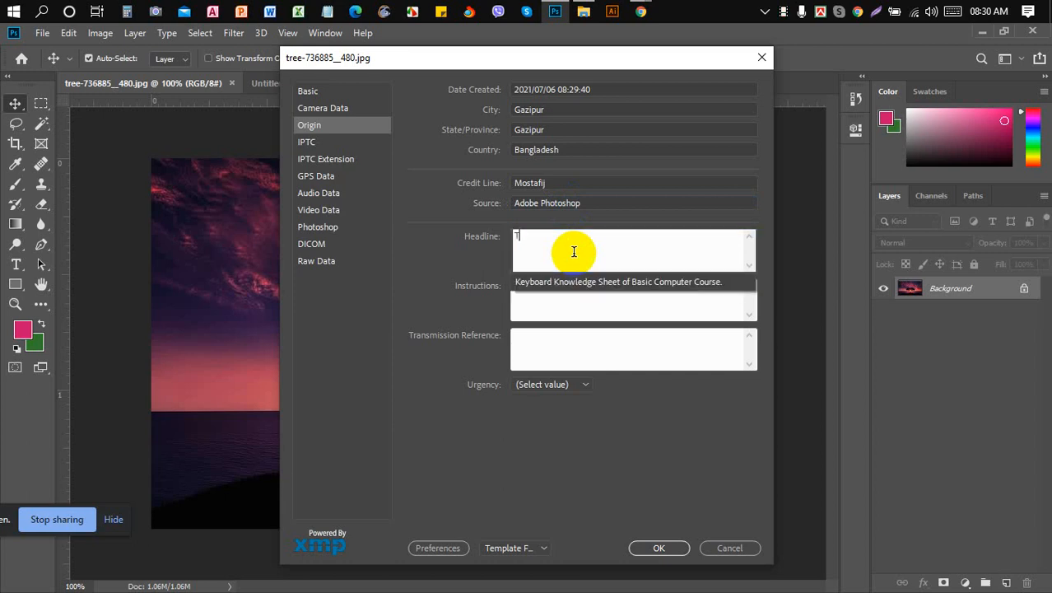
{"action": "type", "text": "ree Image"}
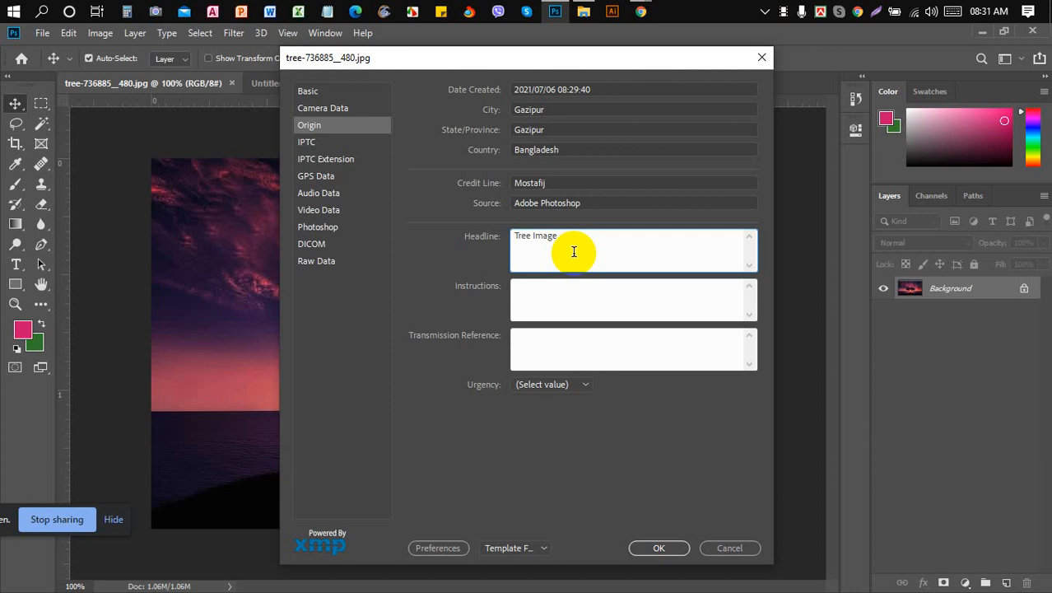
{"action": "left_click", "coordinate": [574, 290]}
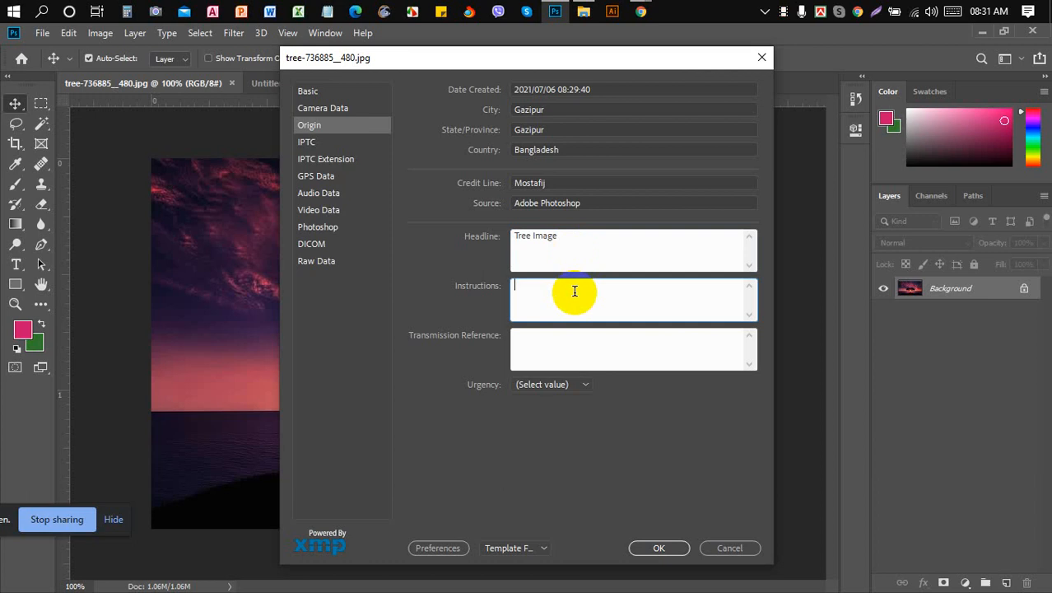
{"action": "left_click", "coordinate": [575, 291]}
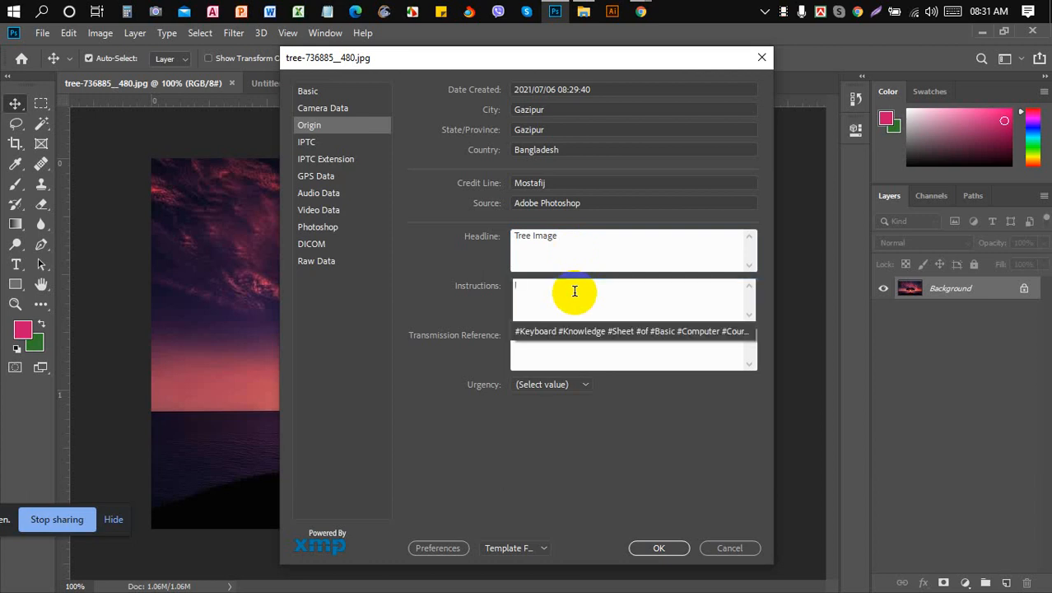
{"action": "type", "text": "Image "}
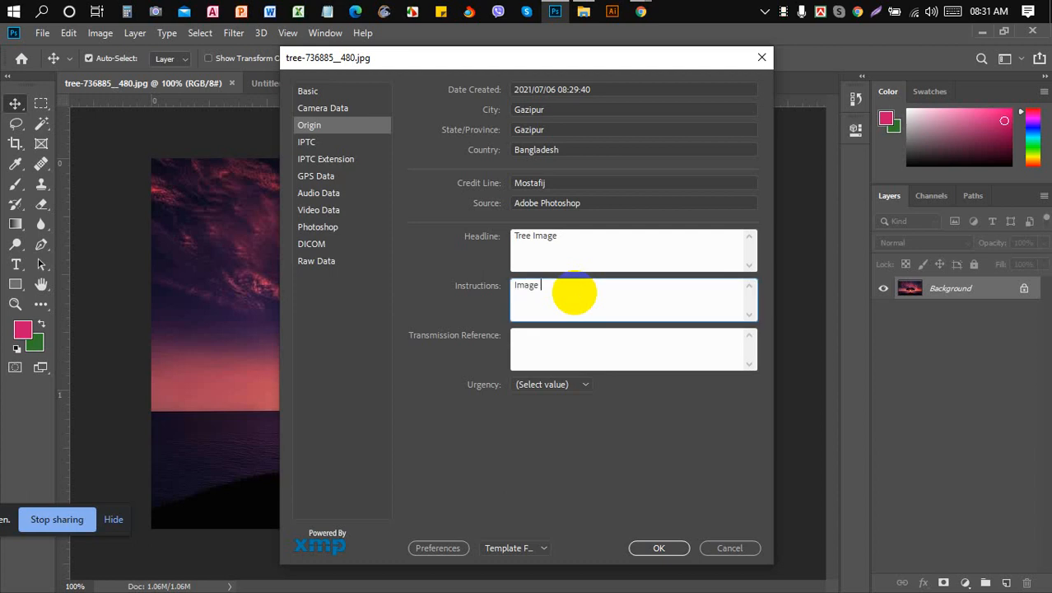
{"action": "type", "text": "Manipulation"}
- Enter the author's name as transmission reference, leave Urgency unset, and apply the file info
{"action": "left_click", "coordinate": [578, 337]}
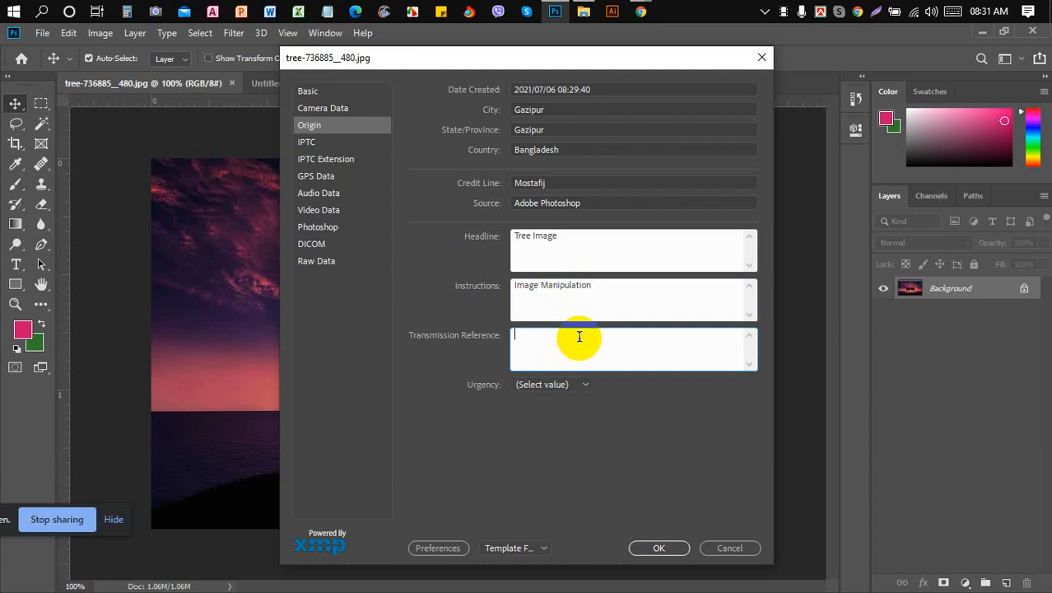
{"action": "type", "text": "Mostafij"}
{"action": "left_click", "coordinate": [585, 385]}
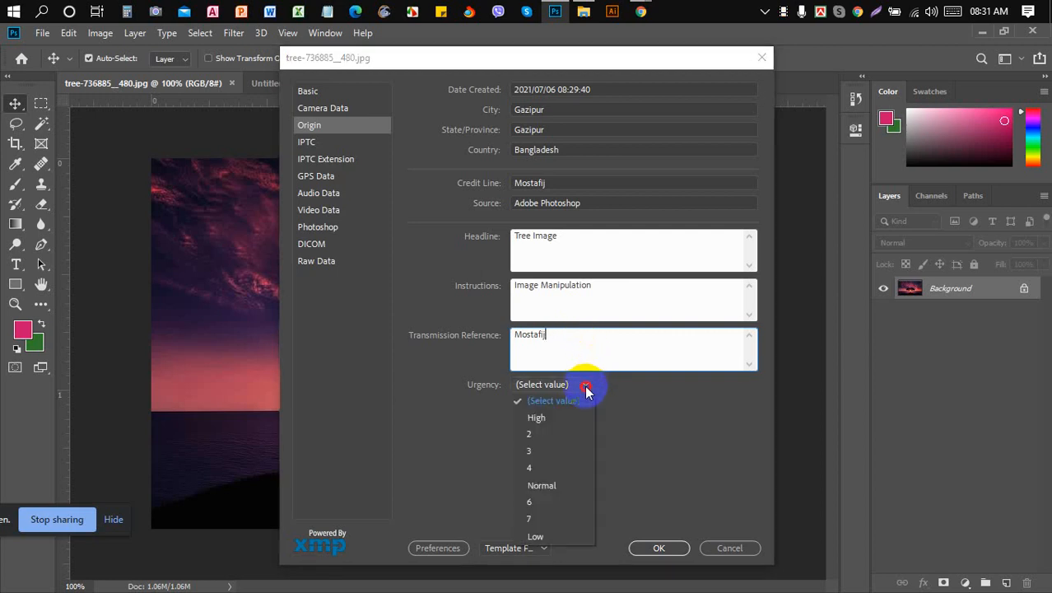
{"action": "left_click", "coordinate": [560, 415]}
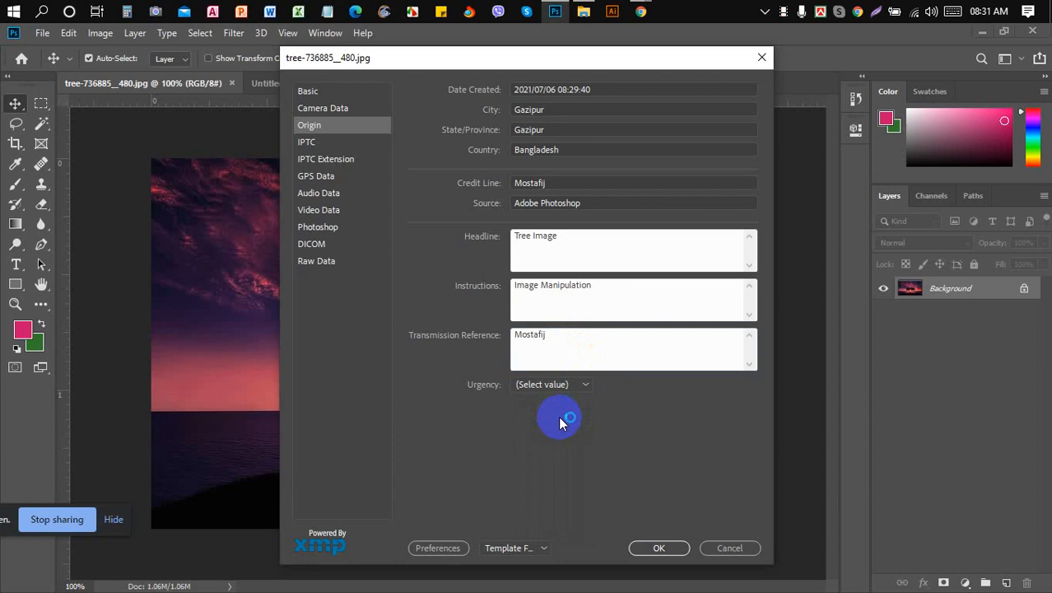
{"action": "left_click", "coordinate": [655, 548]}
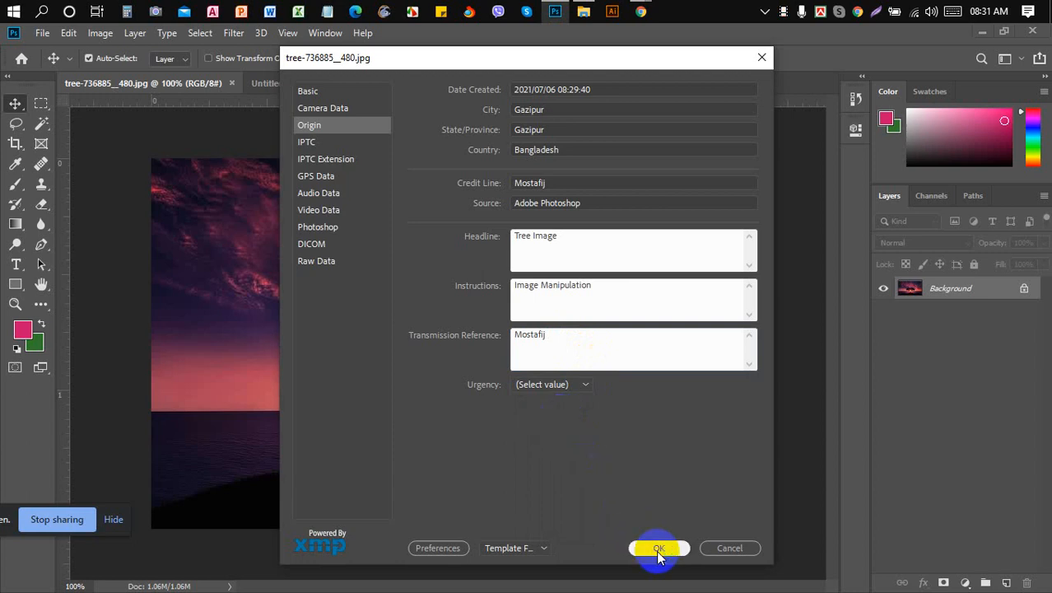
{"action": "left_click", "coordinate": [659, 547]}
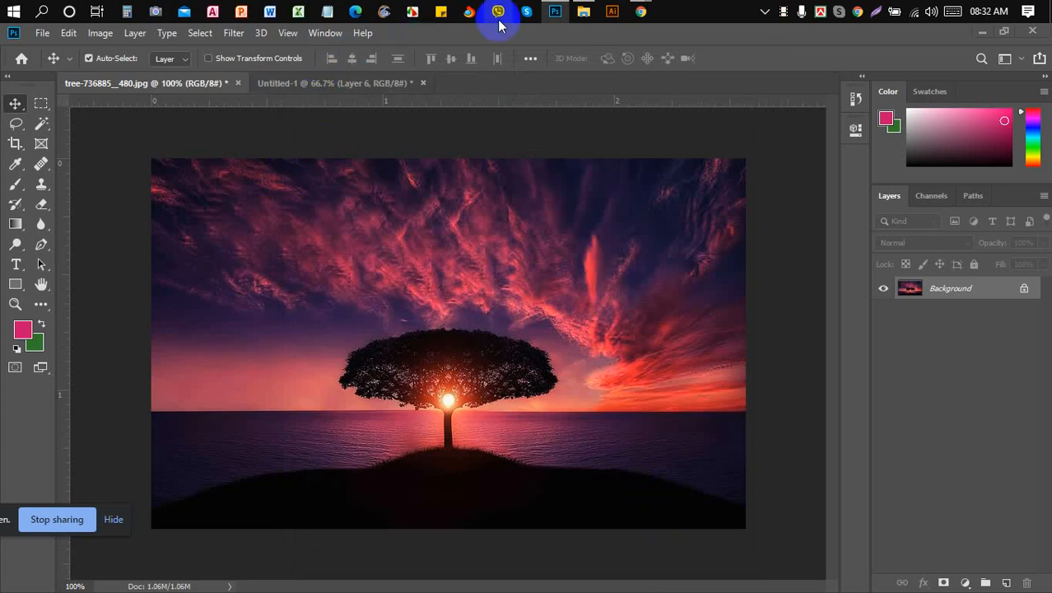
- Admit the next waiting participant in Google Meet, then bring Photoshop's tree image back
{"action": "mouse_move", "coordinate": [641, 18]}
{"action": "left_click", "coordinate": [564, 85]}
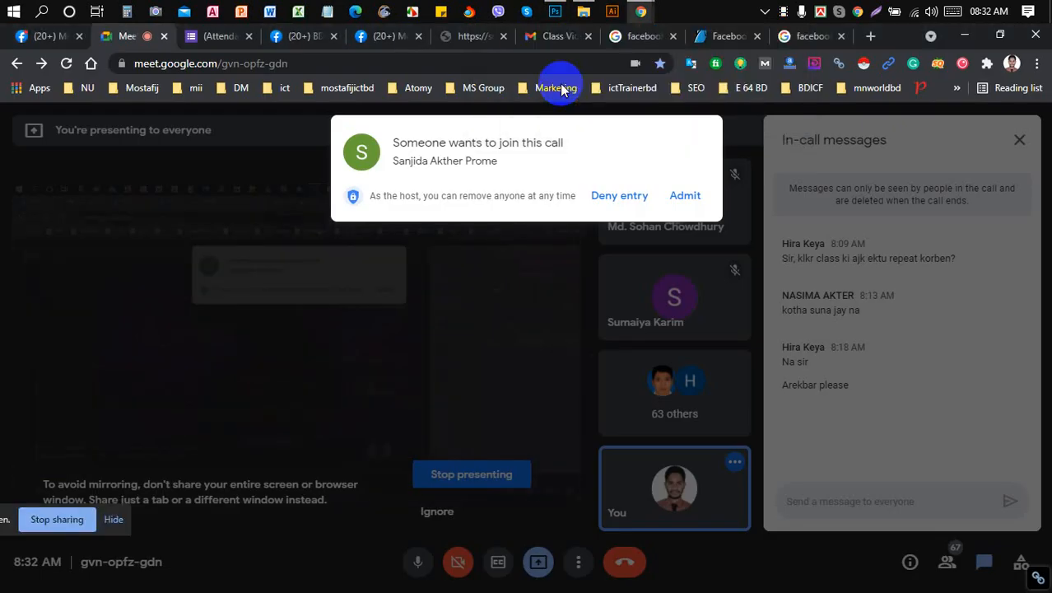
{"action": "left_click", "coordinate": [685, 196]}
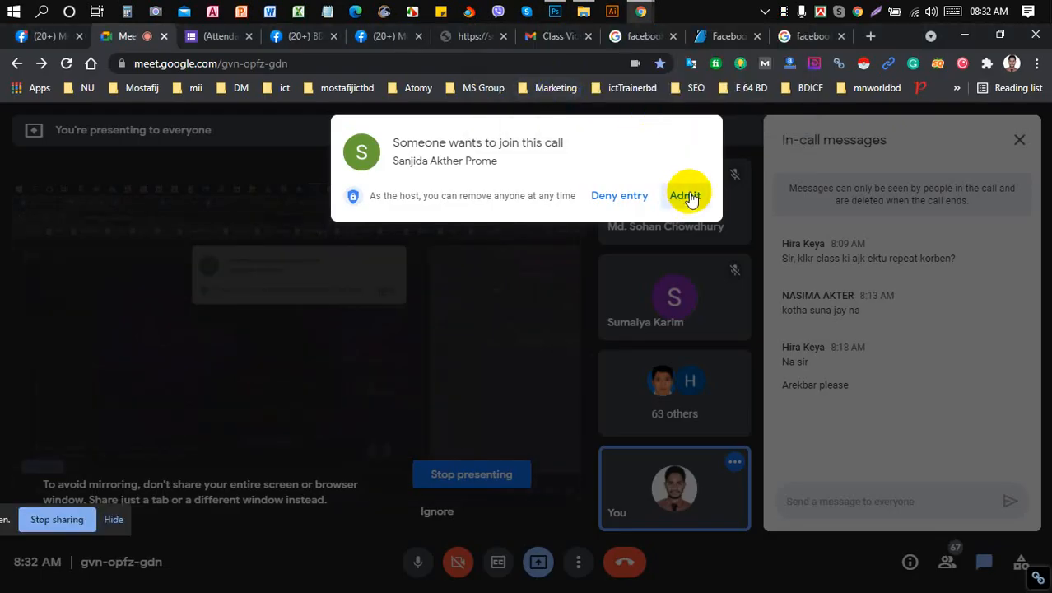
{"action": "left_click", "coordinate": [462, 337]}
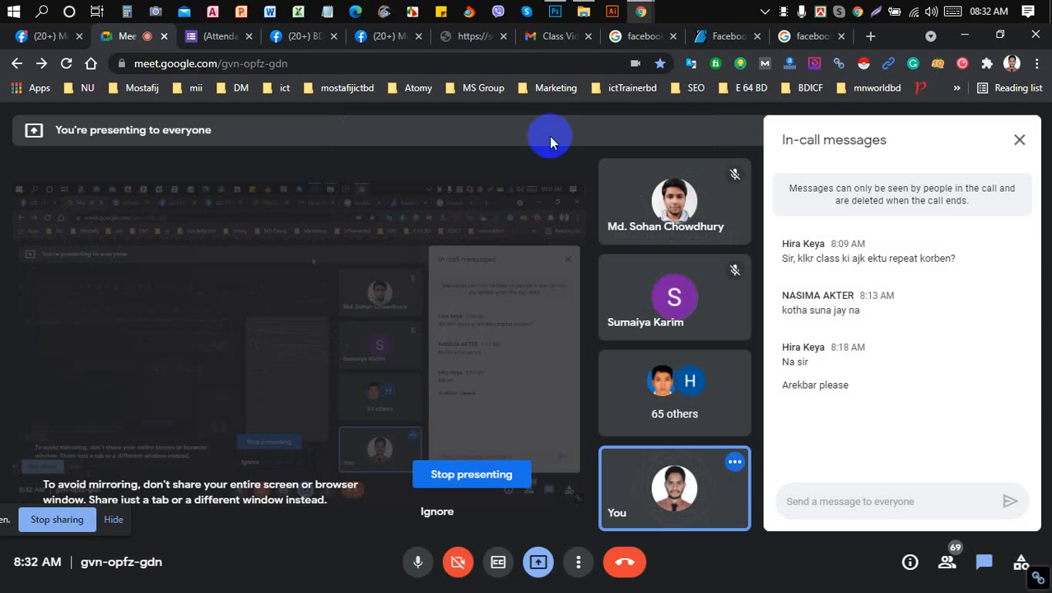
{"action": "left_click", "coordinate": [551, 9]}
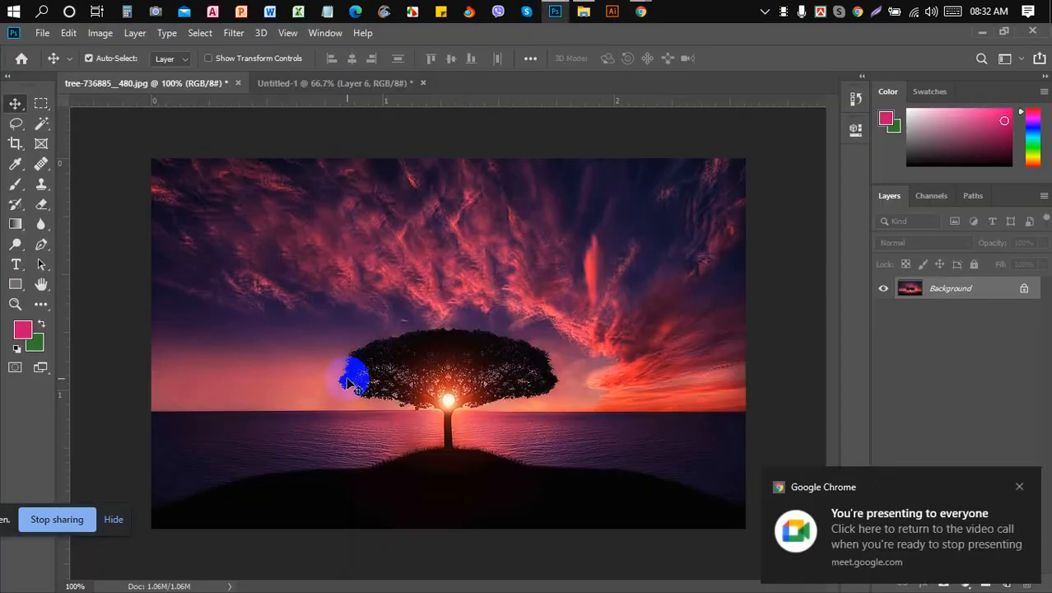
{"action": "mouse_move", "coordinate": [641, 12]}
{"action": "left_click", "coordinate": [602, 60]}
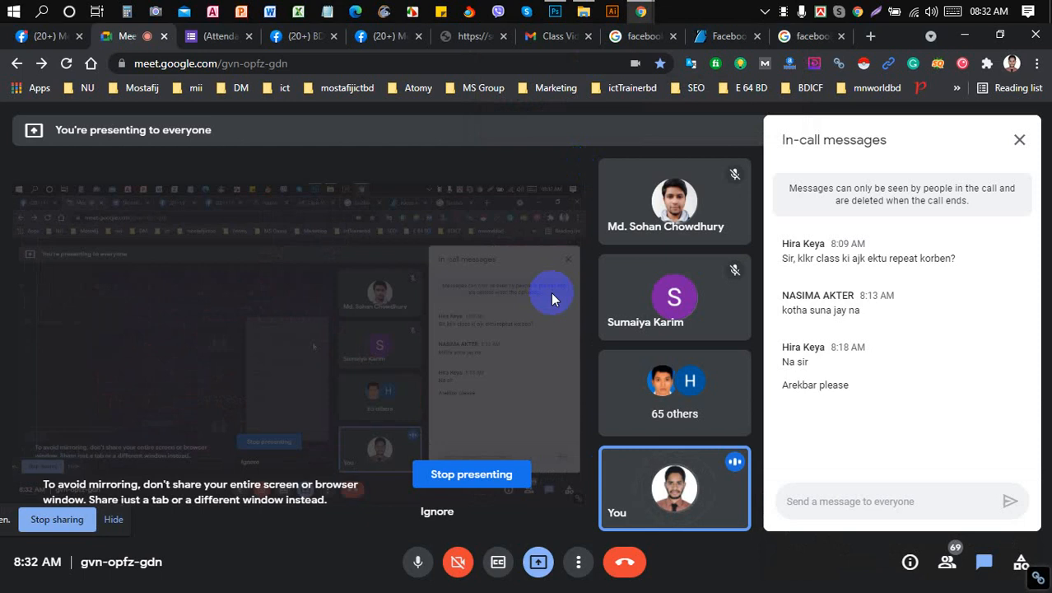
{"action": "left_click", "coordinate": [558, 13]}
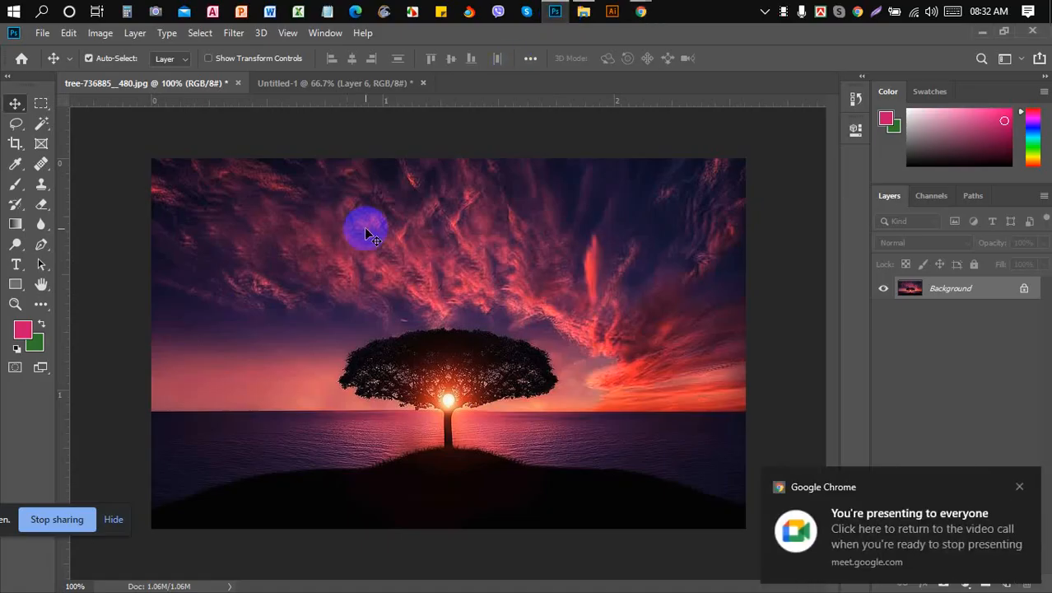
{"action": "left_click", "coordinate": [38, 39]}
{"action": "left_click", "coordinate": [38, 37]}
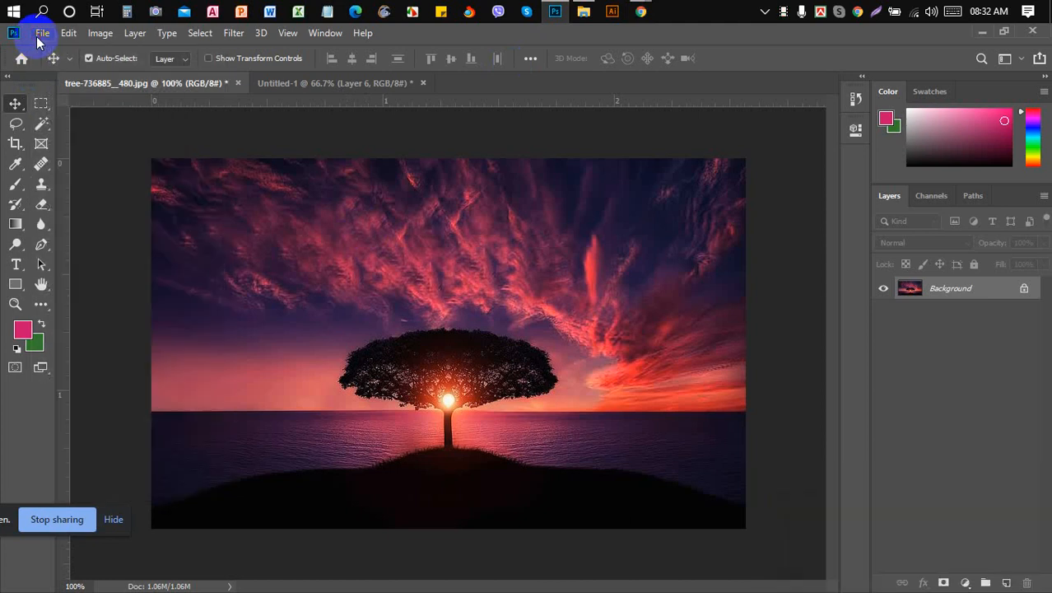
{"action": "left_click", "coordinate": [38, 37]}
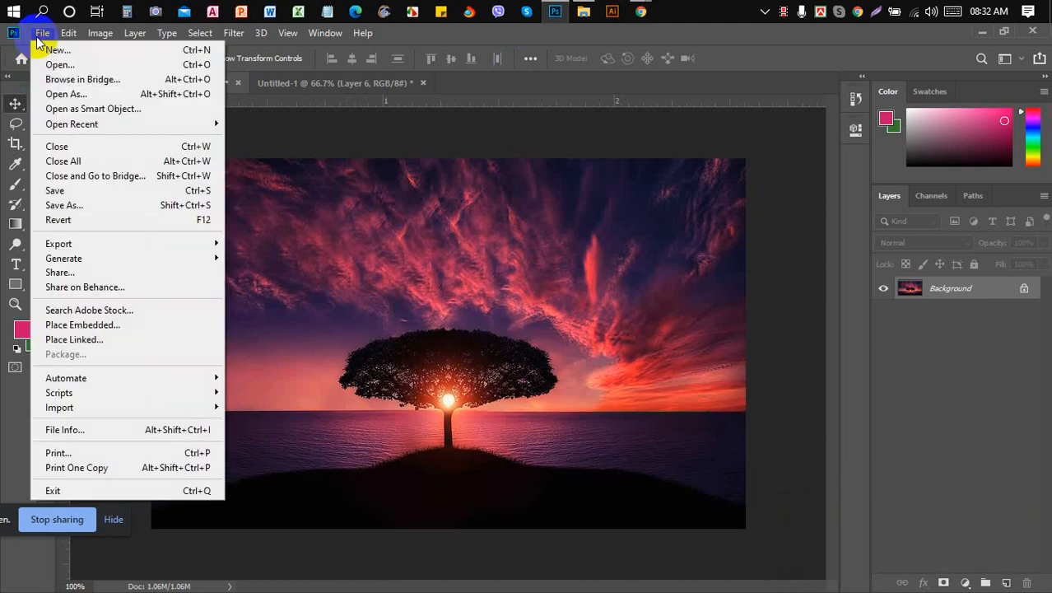
{"action": "left_click", "coordinate": [147, 429]}
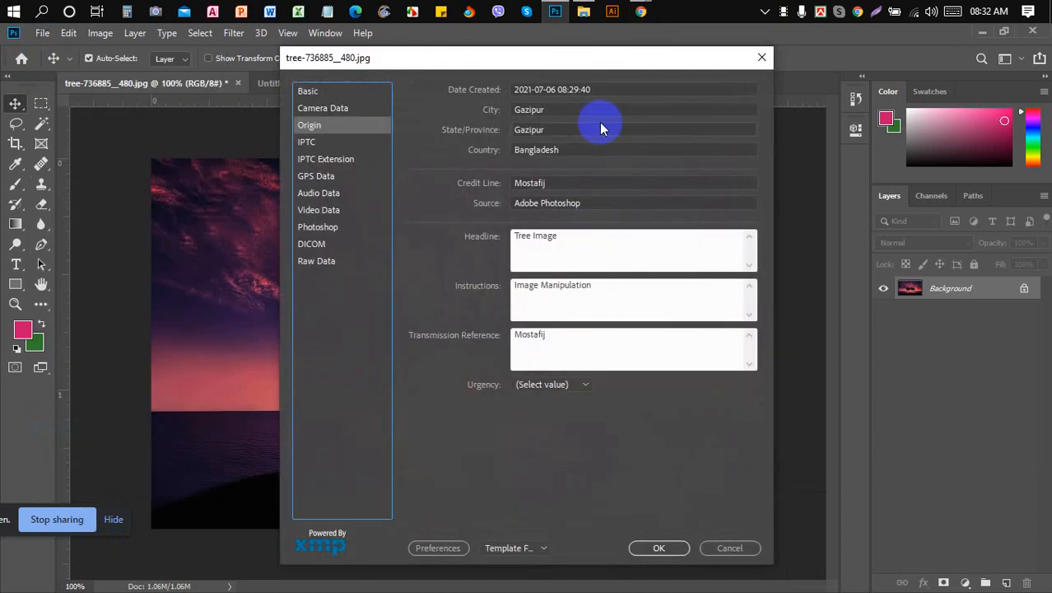
{"action": "left_click", "coordinate": [326, 95]}
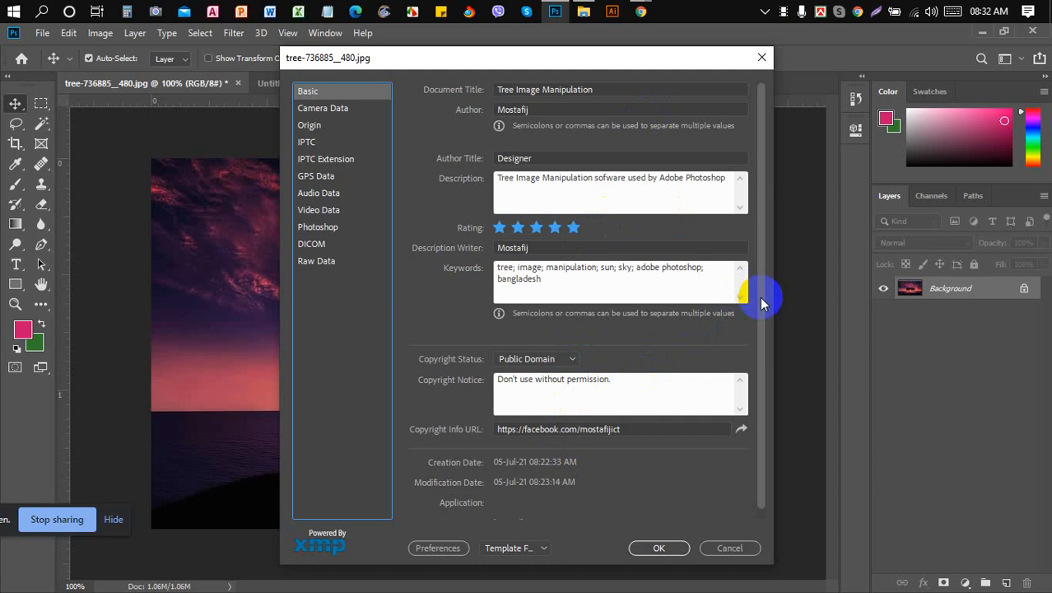
{"action": "mouse_move", "coordinate": [764, 292]}
{"action": "left_mouse_down"}
{"action": "mouse_move", "coordinate": [766, 336]}
{"action": "mouse_move", "coordinate": [757, 278]}
{"action": "left_mouse_up"}
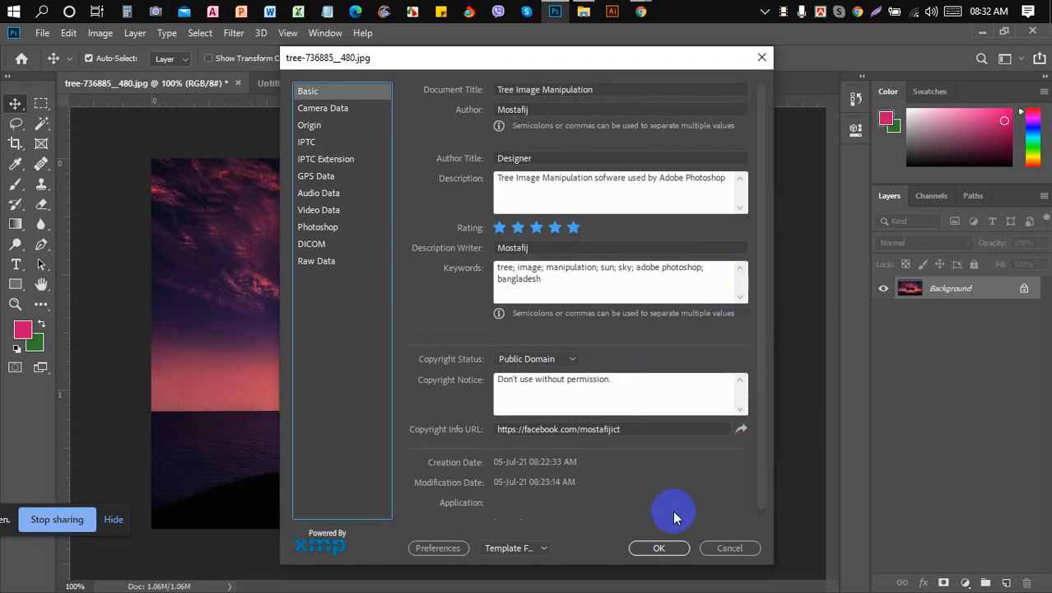
{"action": "left_click", "coordinate": [660, 548]}
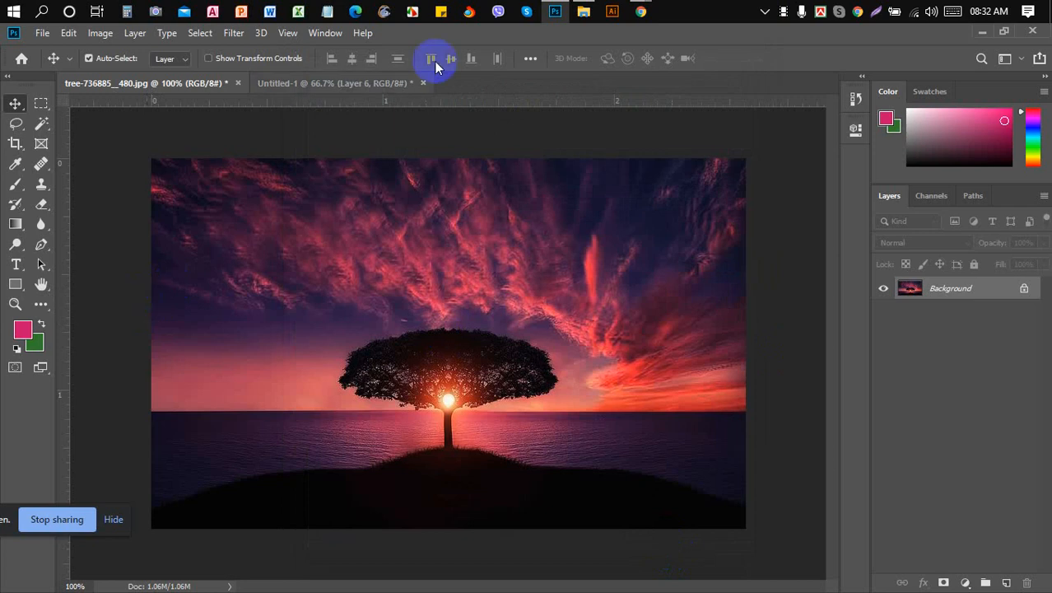
- Admit another waiting participant in Google Meet and bring Photoshop's tree photo back to front
{"action": "mouse_move", "coordinate": [642, 13]}
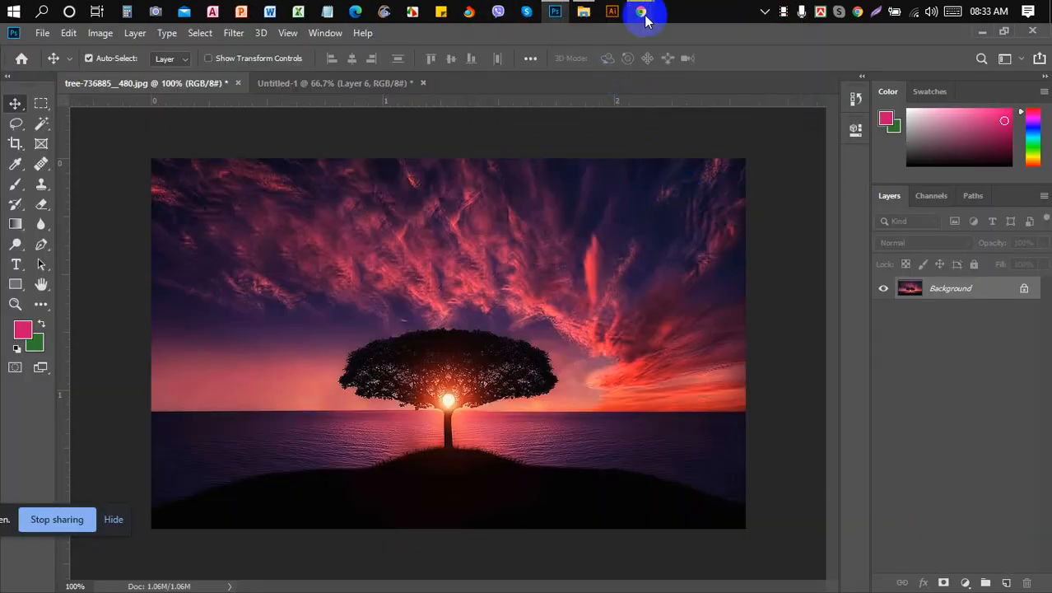
{"action": "left_click", "coordinate": [565, 88]}
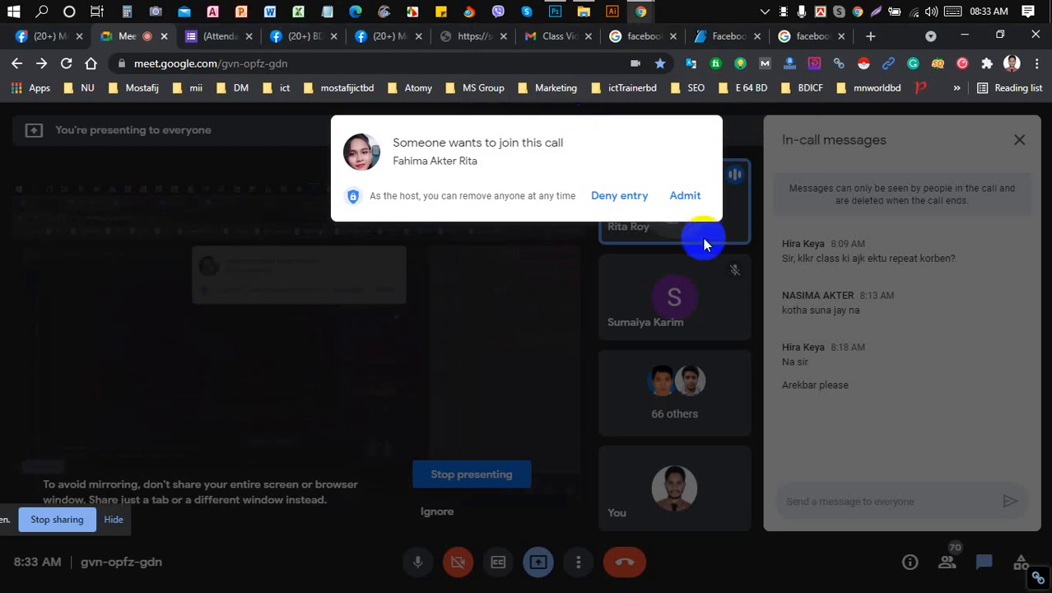
{"action": "left_click", "coordinate": [686, 195]}
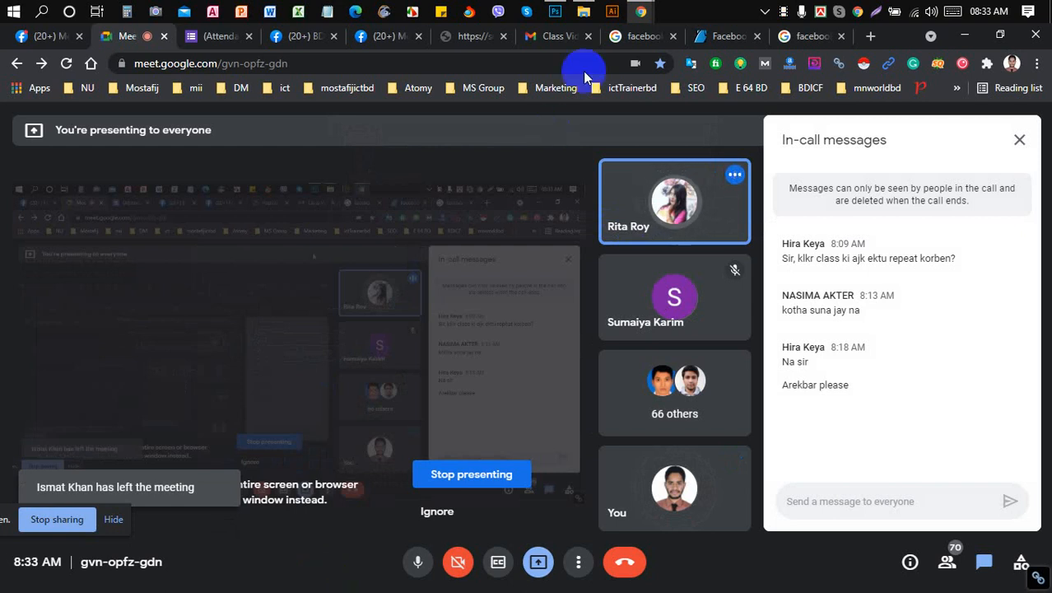
{"action": "left_click", "coordinate": [559, 12]}
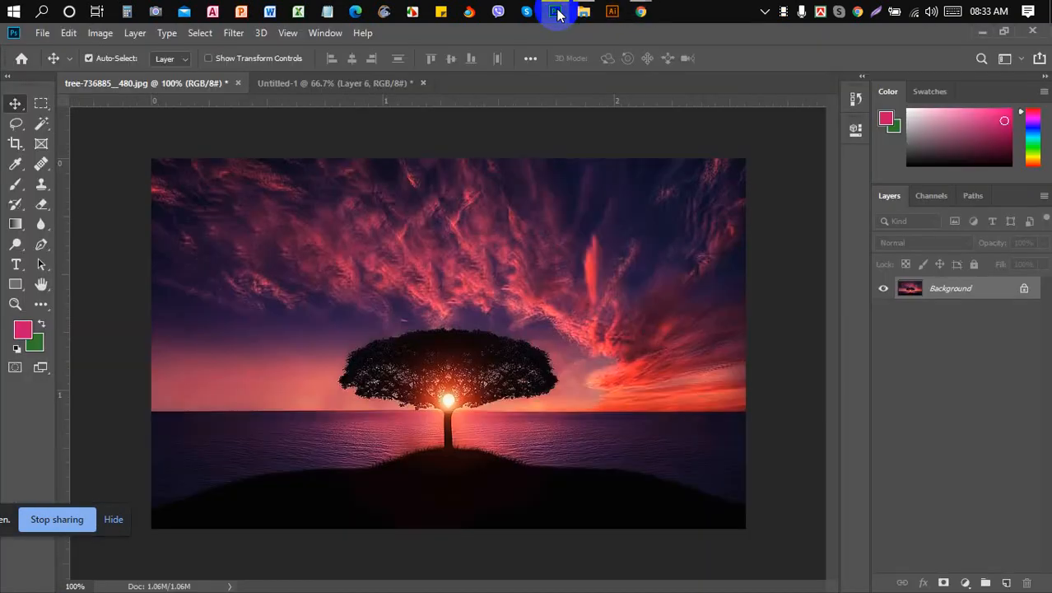
{"action": "left_click", "coordinate": [42, 33]}
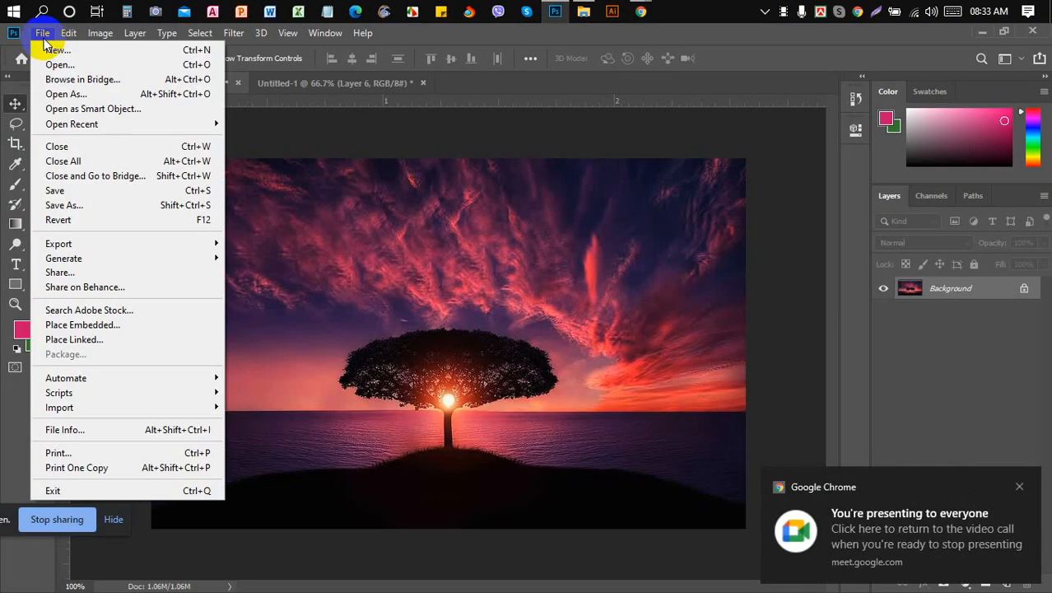
{"action": "left_click", "coordinate": [119, 429]}
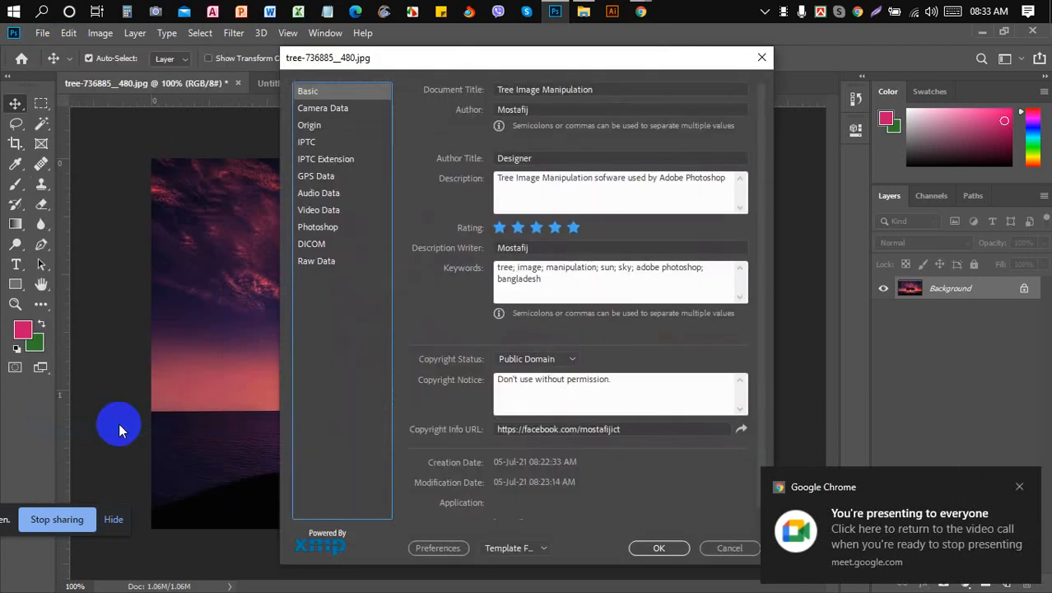
{"action": "left_click", "coordinate": [313, 125]}
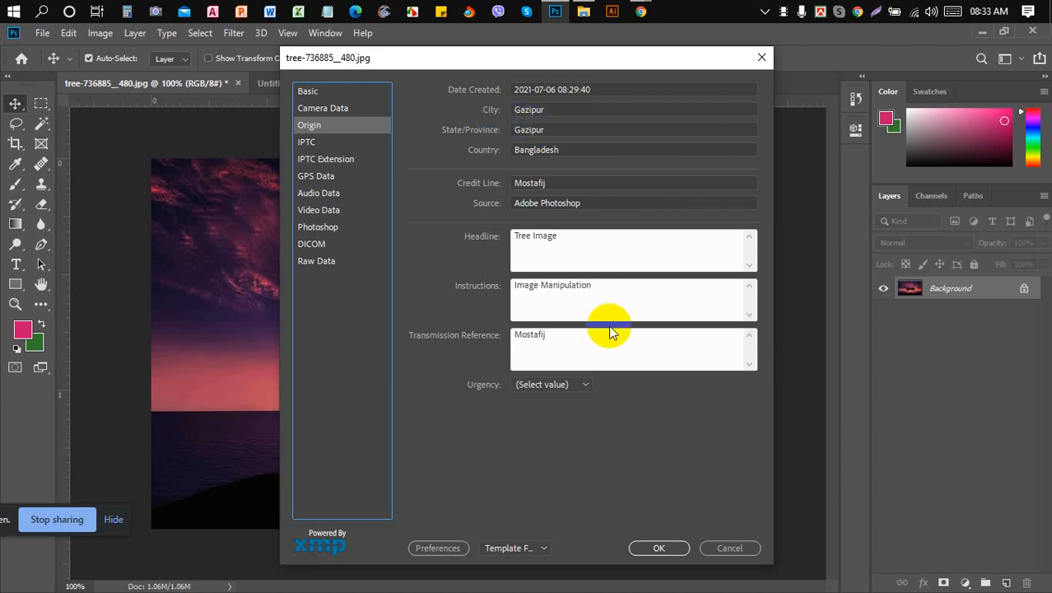
{"action": "left_click", "coordinate": [737, 554]}
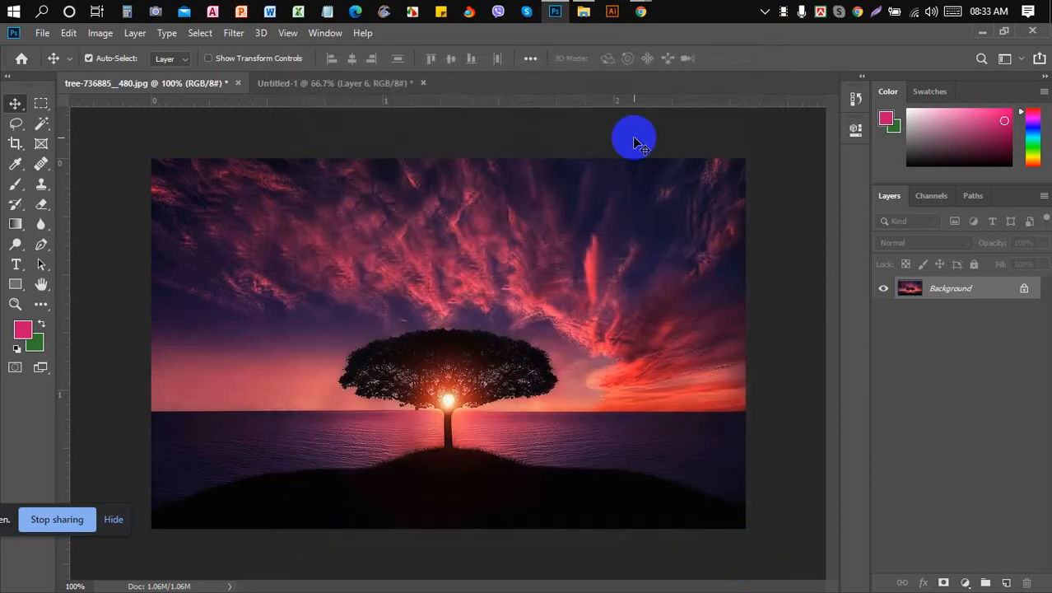
{"action": "mouse_move", "coordinate": [641, 12]}
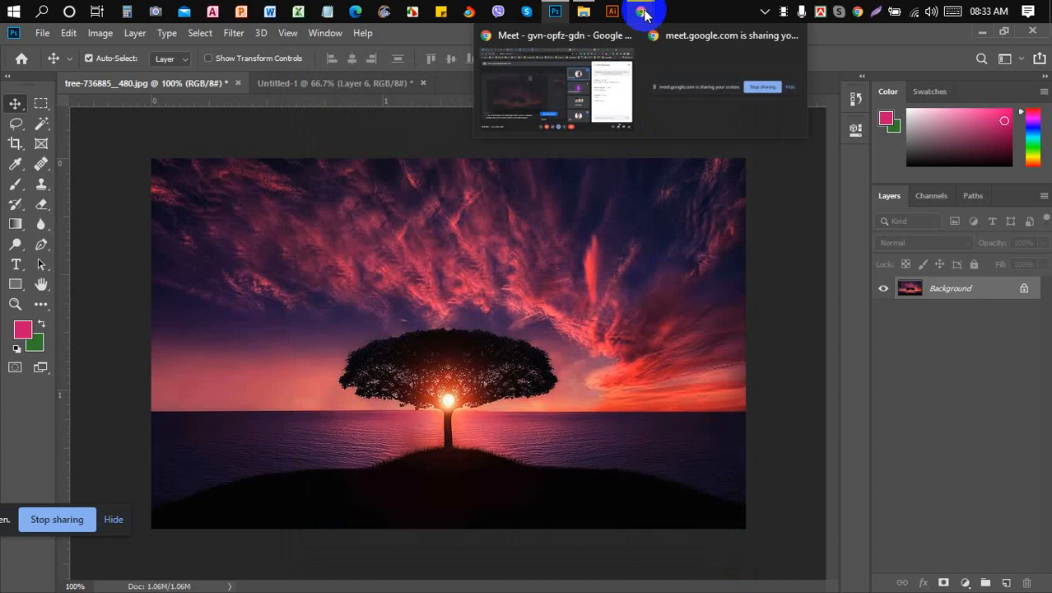
{"action": "left_click", "coordinate": [535, 112]}
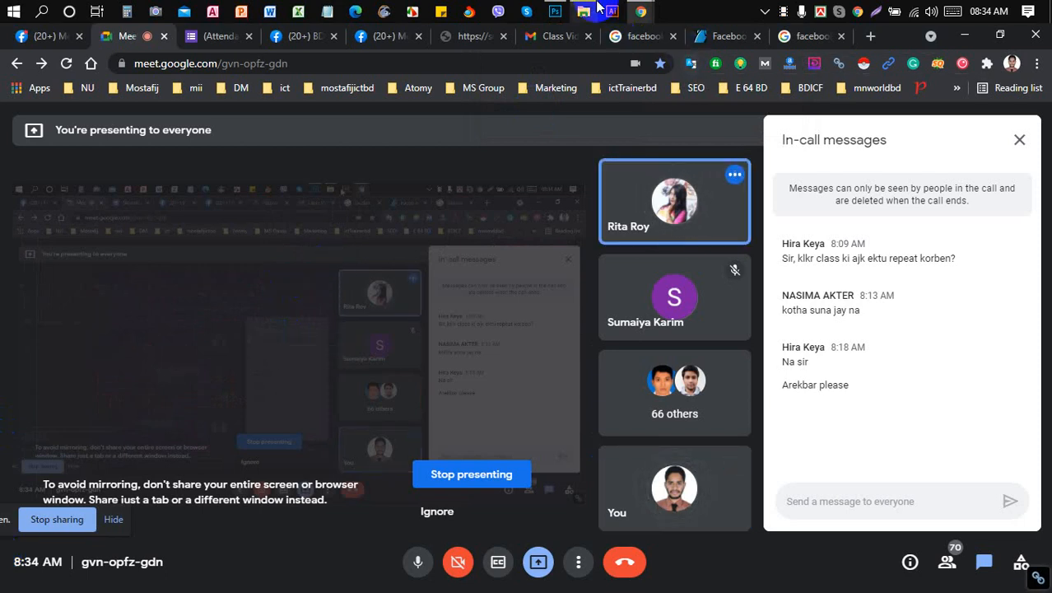
{"action": "left_click", "coordinate": [558, 11]}
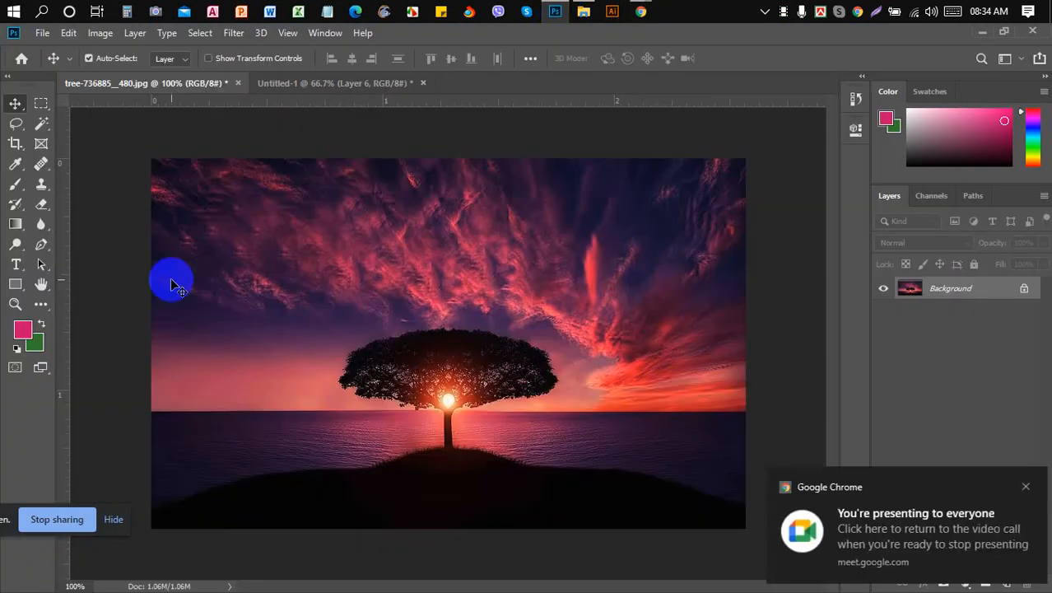
{"action": "left_click", "coordinate": [41, 33]}
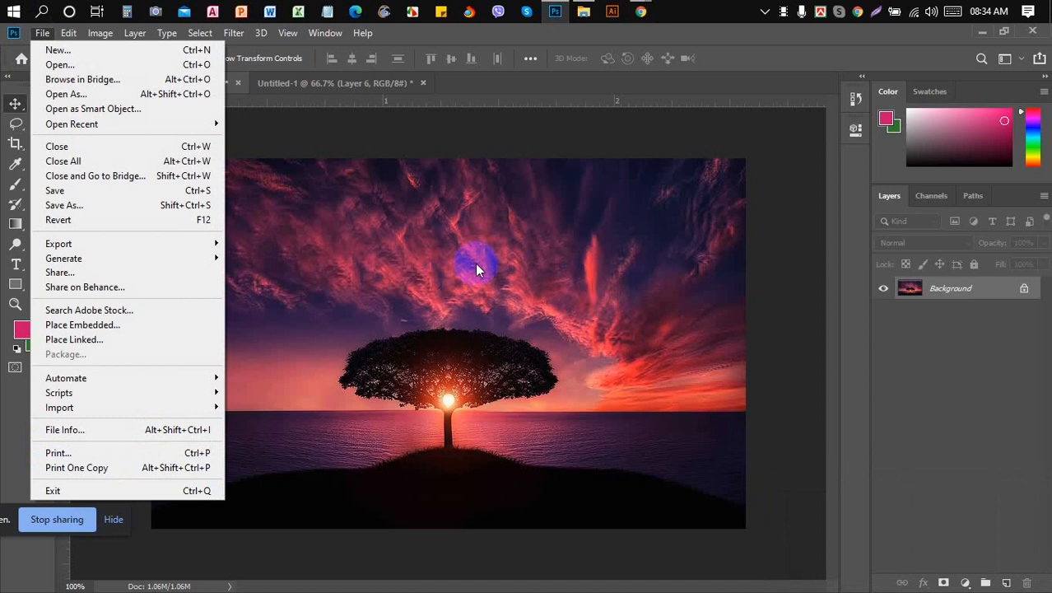
{"action": "left_click", "coordinate": [503, 251]}
{"action": "mouse_move", "coordinate": [642, 15]}
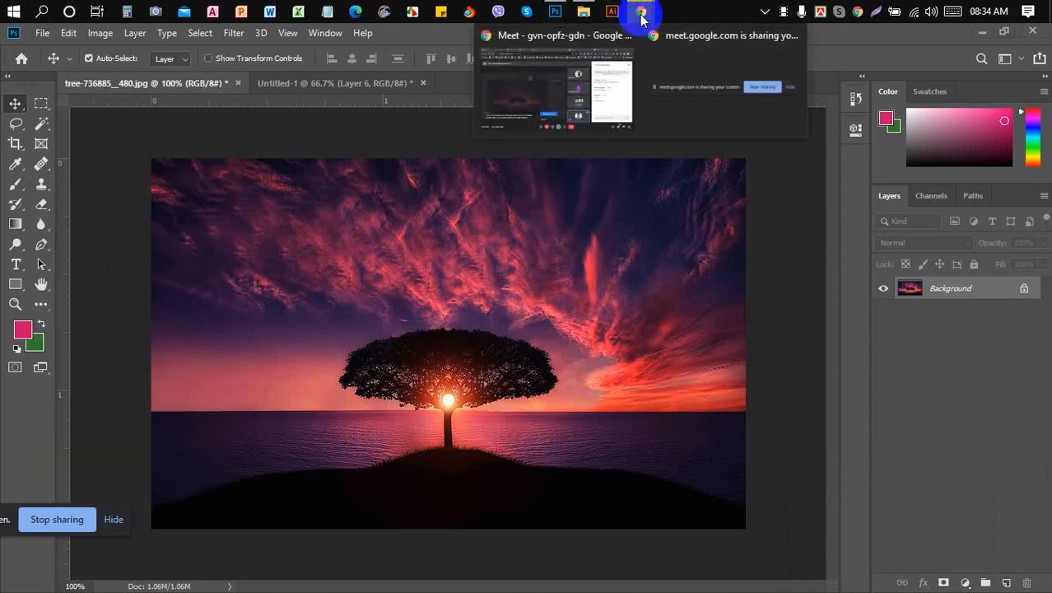
{"action": "left_click", "coordinate": [552, 86]}
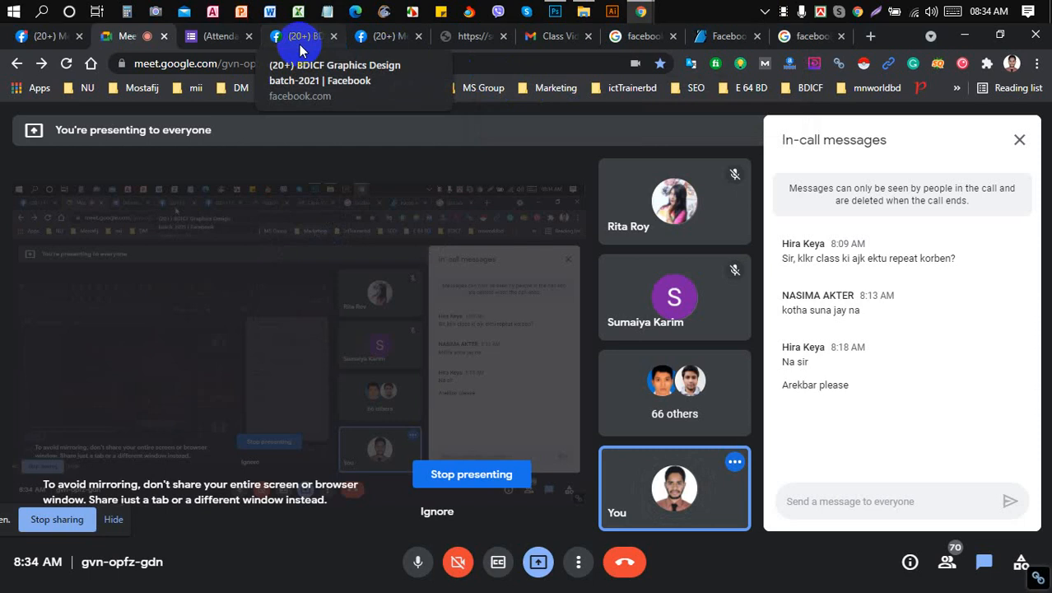
{"action": "left_click", "coordinate": [461, 35]}
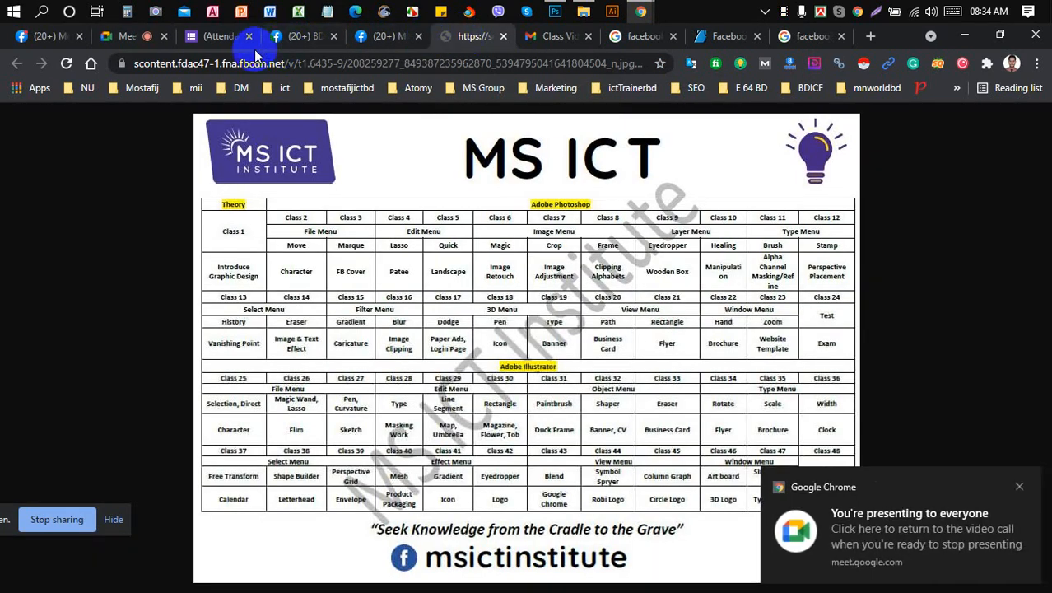
{"action": "left_click", "coordinate": [140, 38]}
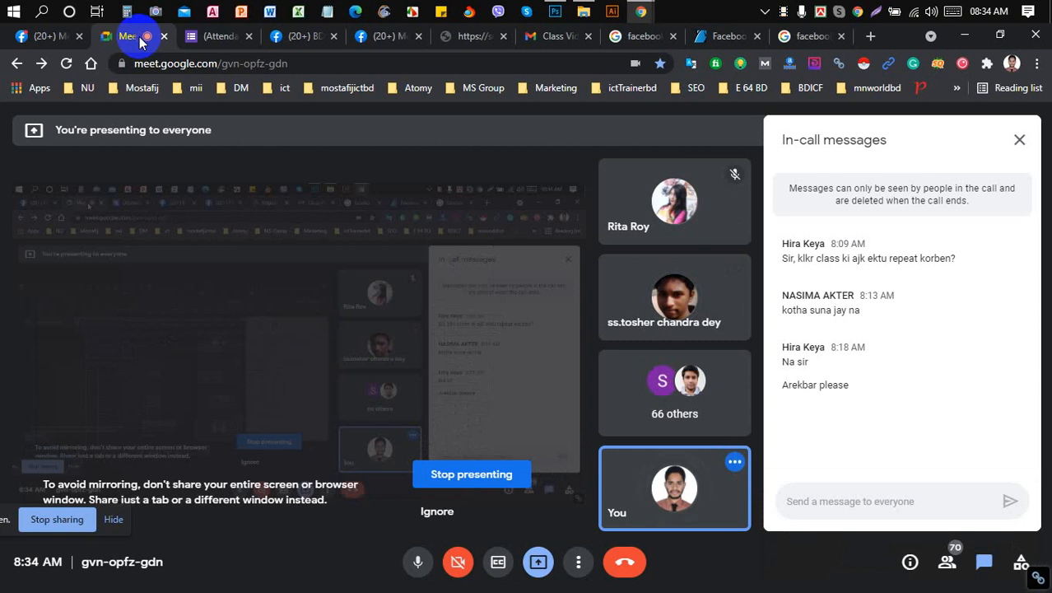
{"action": "mouse_move", "coordinate": [682, 295]}
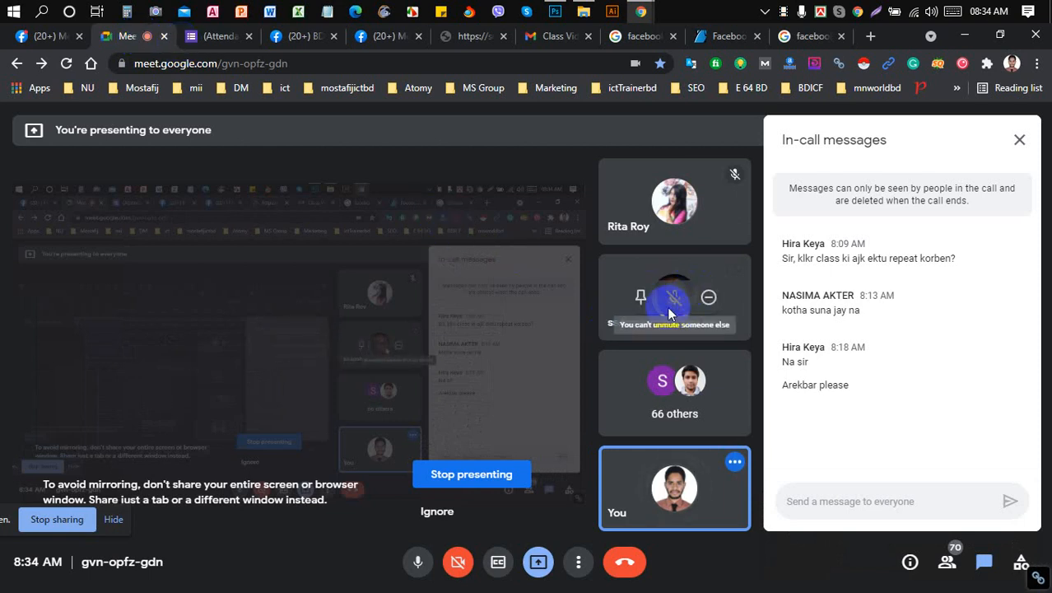
{"action": "left_click", "coordinate": [555, 12]}
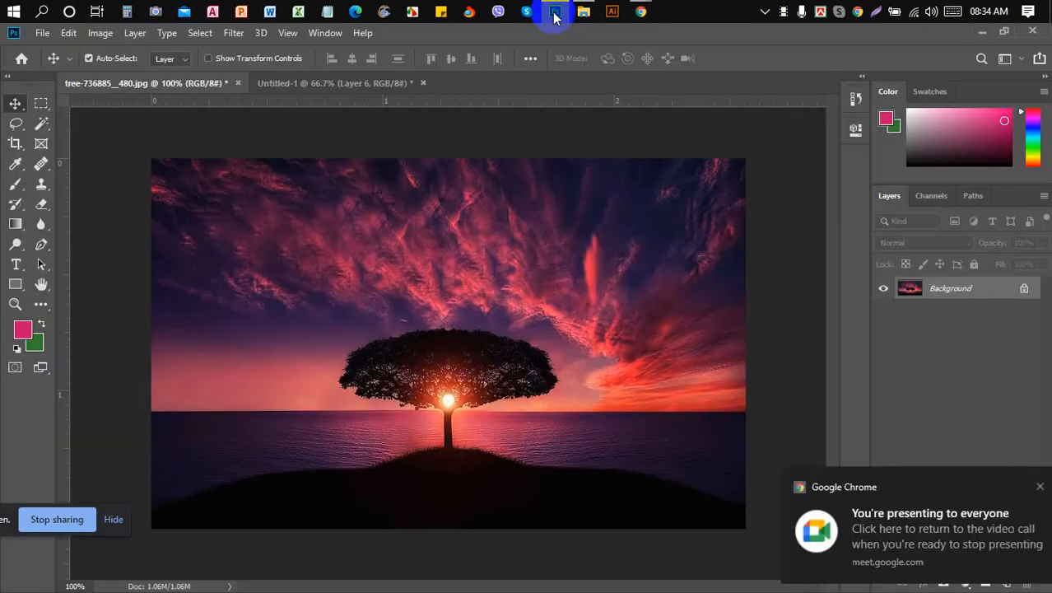
- In Untitled-1, undo the pink bar's move, the green fill and the rectangular selection
{"action": "left_click", "coordinate": [387, 87]}
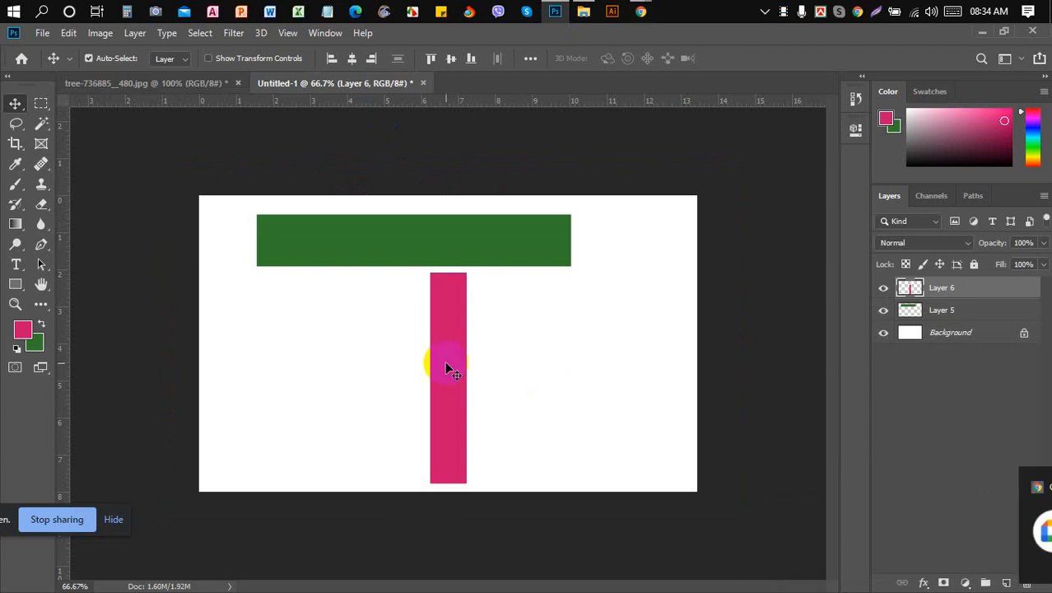
{"action": "left_click_drag", "start_coordinate": [435, 365], "coordinate": [325, 393]}
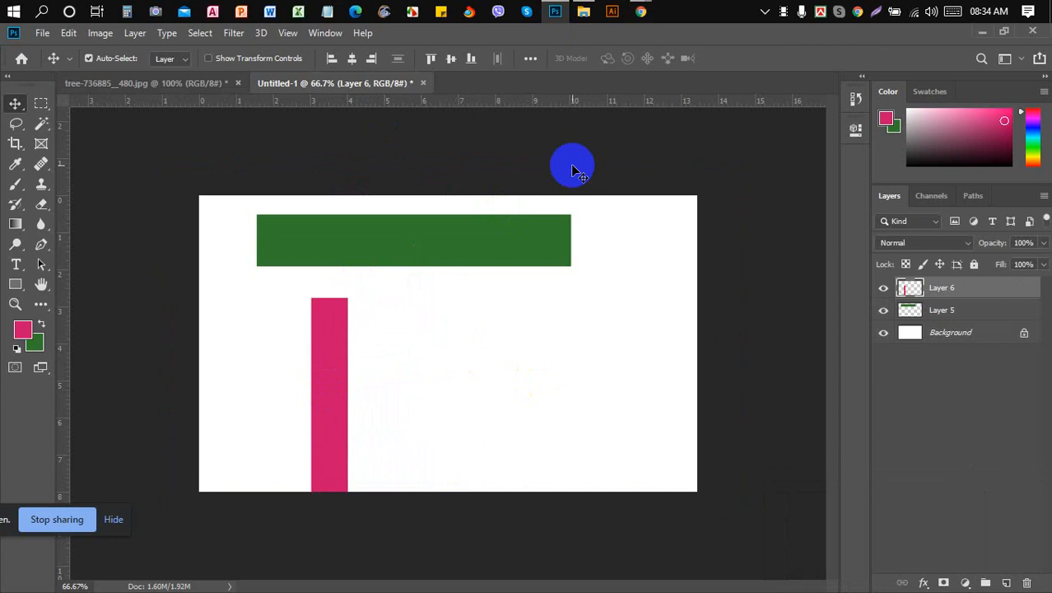
{"action": "key", "text": "ctrl+z"}
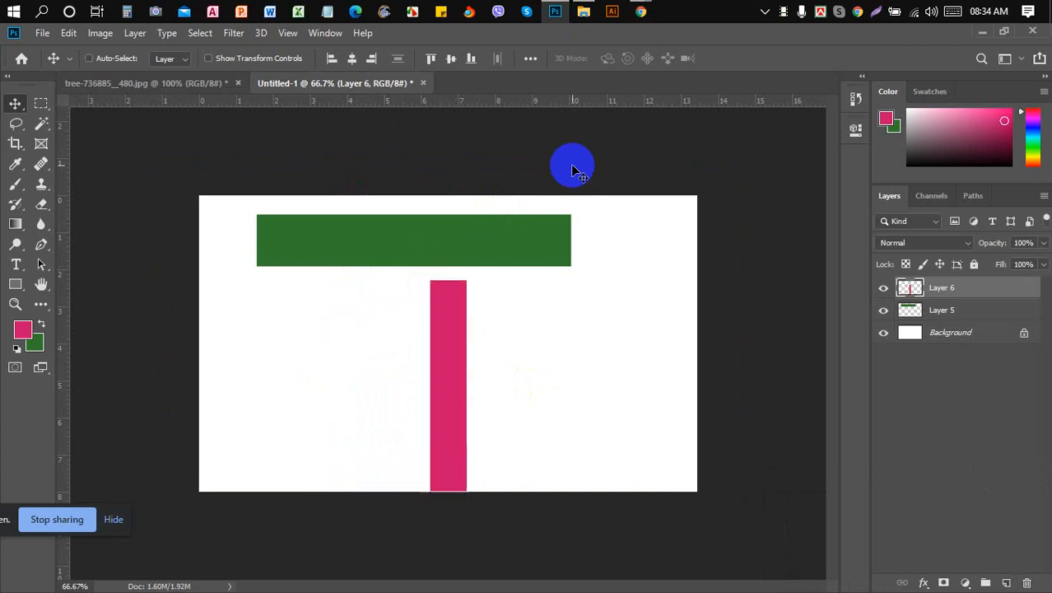
{"action": "key", "text": "ctrl+z"}
{"action": "key", "text": "ctrl+z"}
{"action": "key", "text": "ctrl+z"}
{"action": "key", "text": "ctrl+z"}
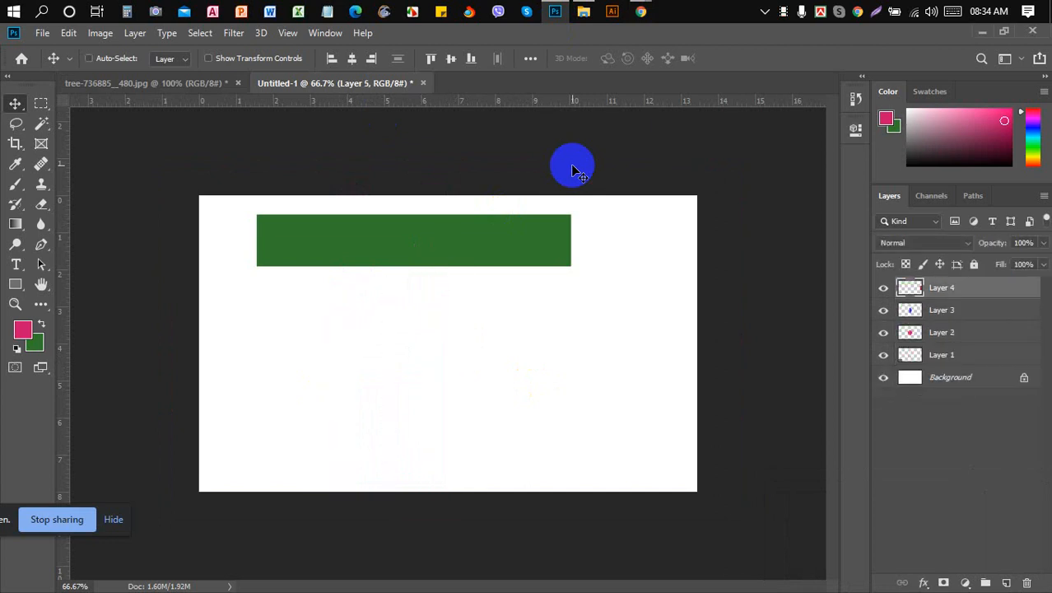
{"action": "key", "text": "ctrl+shift+z"}
{"action": "key", "text": "ctrl+shift+z"}
{"action": "key", "text": "ctrl+shift+z"}
{"action": "key", "text": "ctrl+shift+z"}
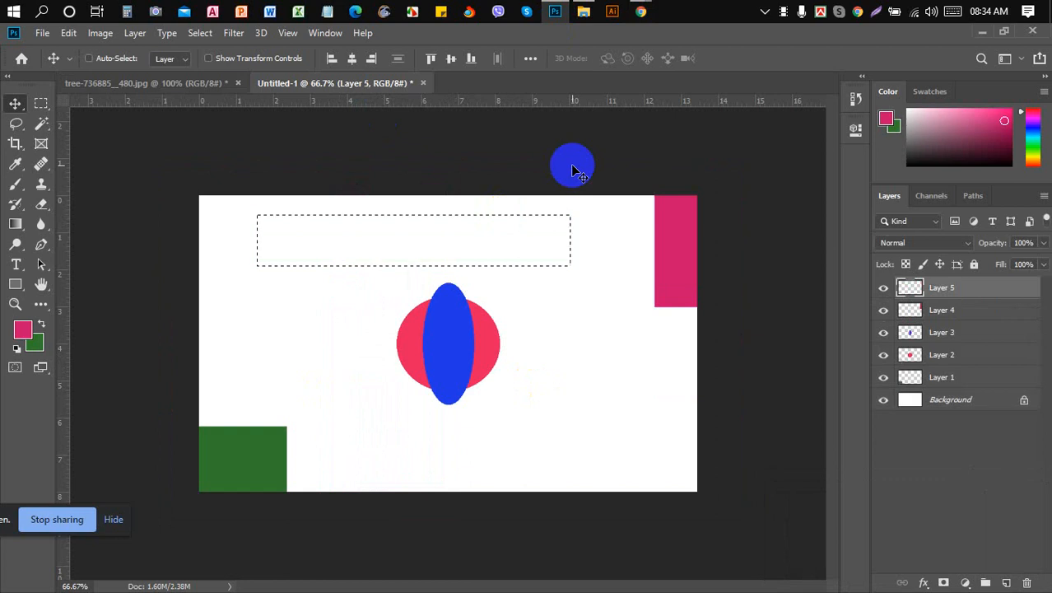
{"action": "key", "text": "ctrl+z"}
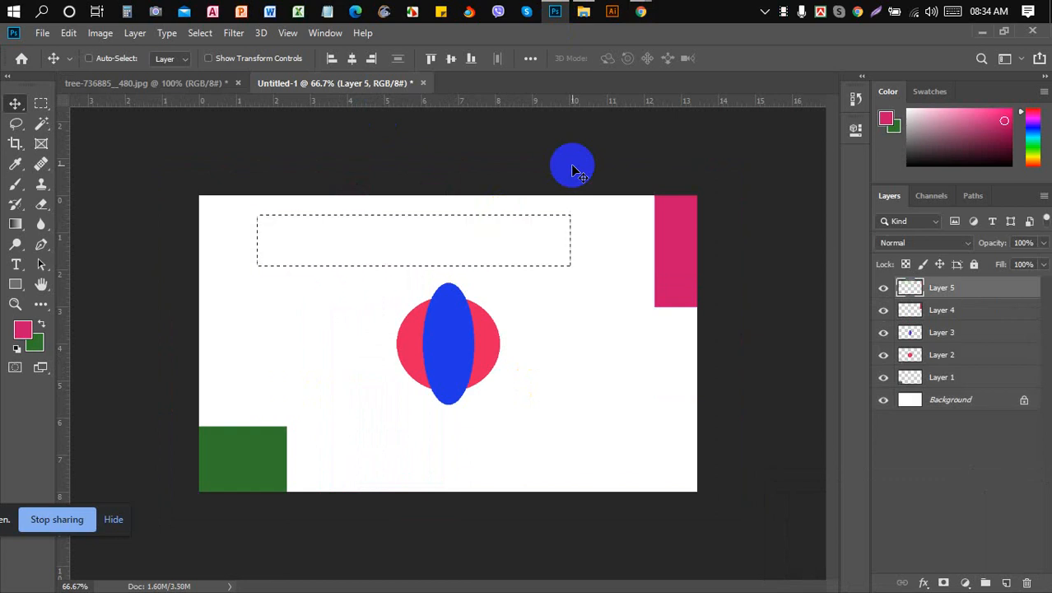
{"action": "key", "text": "ctrl+z"}
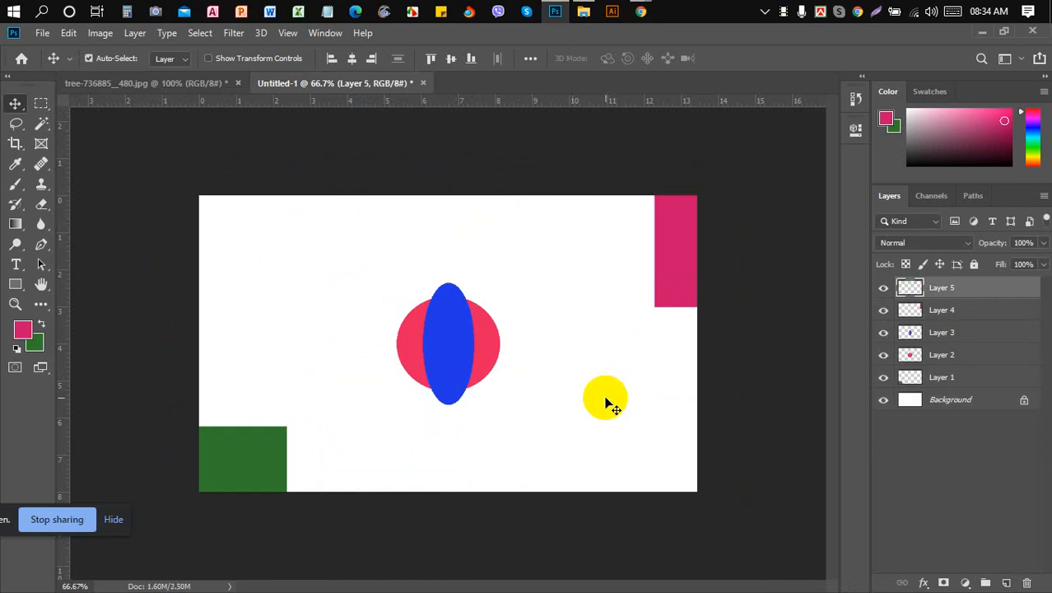
- Rearrange the shapes, delete the extra pink rectangle layers, and move the green rectangle right
{"action": "left_click", "coordinate": [452, 311], "text": "ctrl"}
{"action": "left_click_drag", "start_coordinate": [452, 311], "coordinate": [258, 238]}
{"action": "left_click_drag", "start_coordinate": [680, 255], "coordinate": [662, 273]}
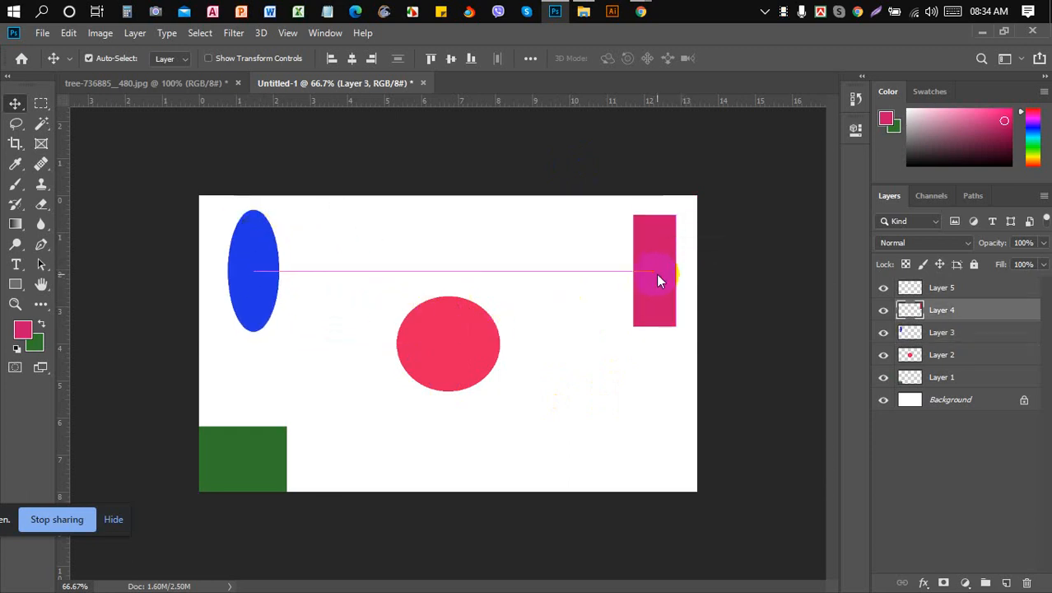
{"action": "left_click_drag", "start_coordinate": [458, 317], "coordinate": [472, 254]}
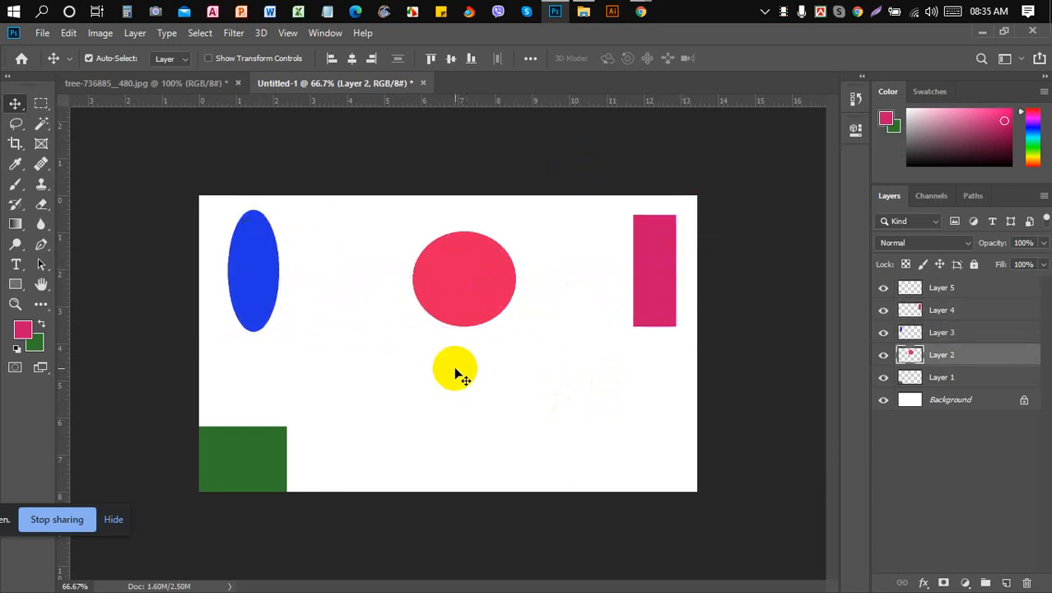
{"action": "left_click", "coordinate": [943, 289]}
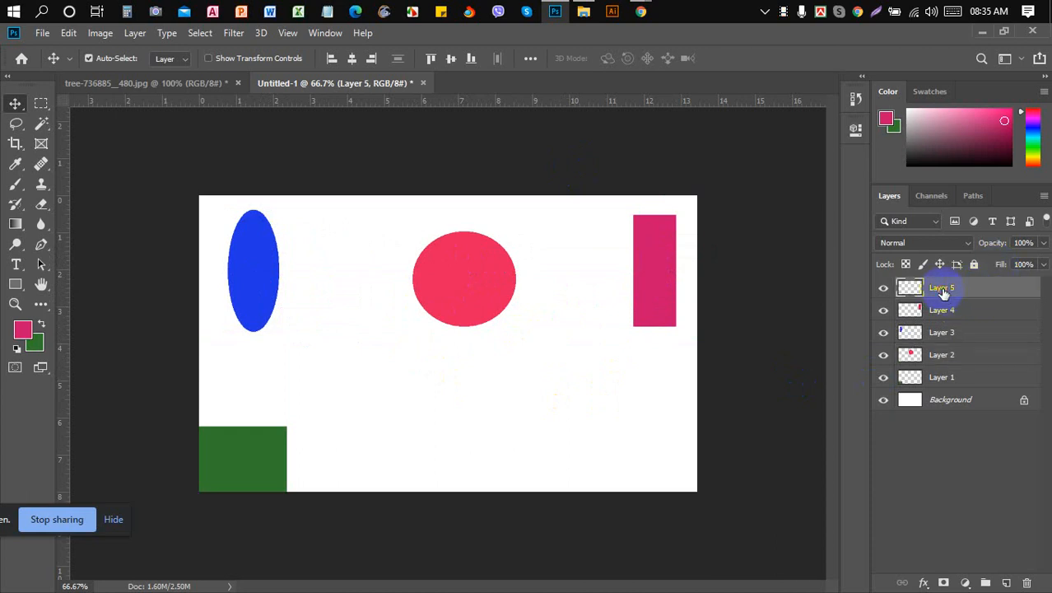
{"action": "key", "text": "Delete"}
{"action": "key", "text": "Delete"}
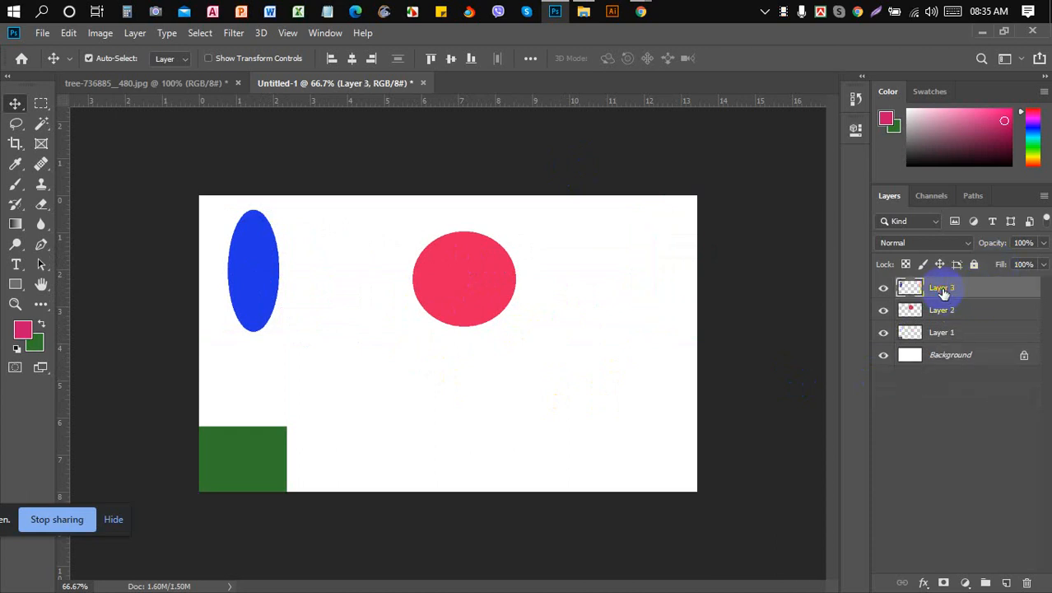
{"action": "left_click_drag", "start_coordinate": [254, 457], "coordinate": [634, 375]}
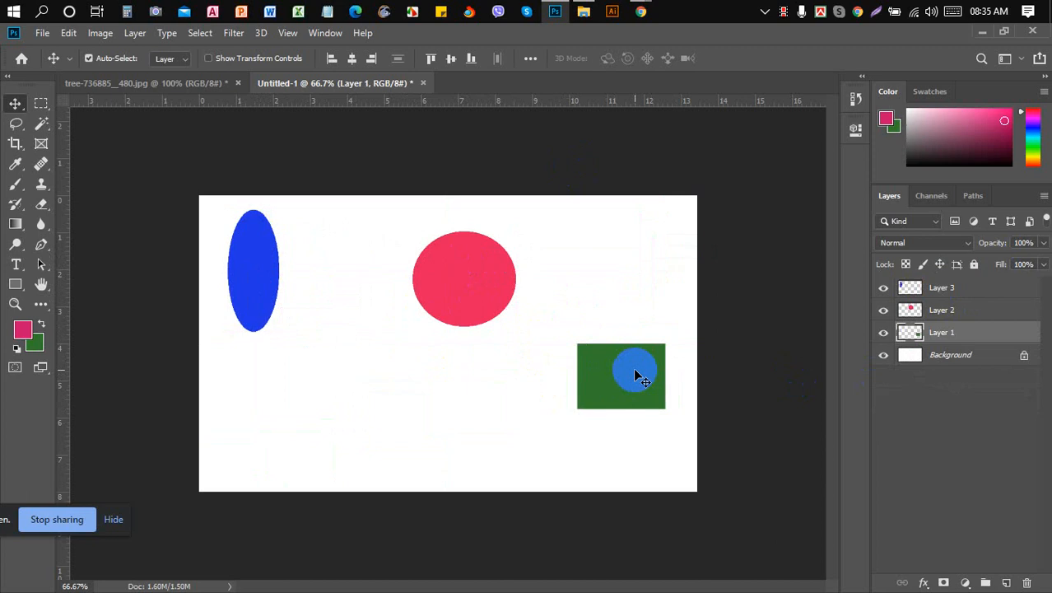
- Set the Move tool's Align To option to Selection
{"action": "left_click", "coordinate": [530, 69]}
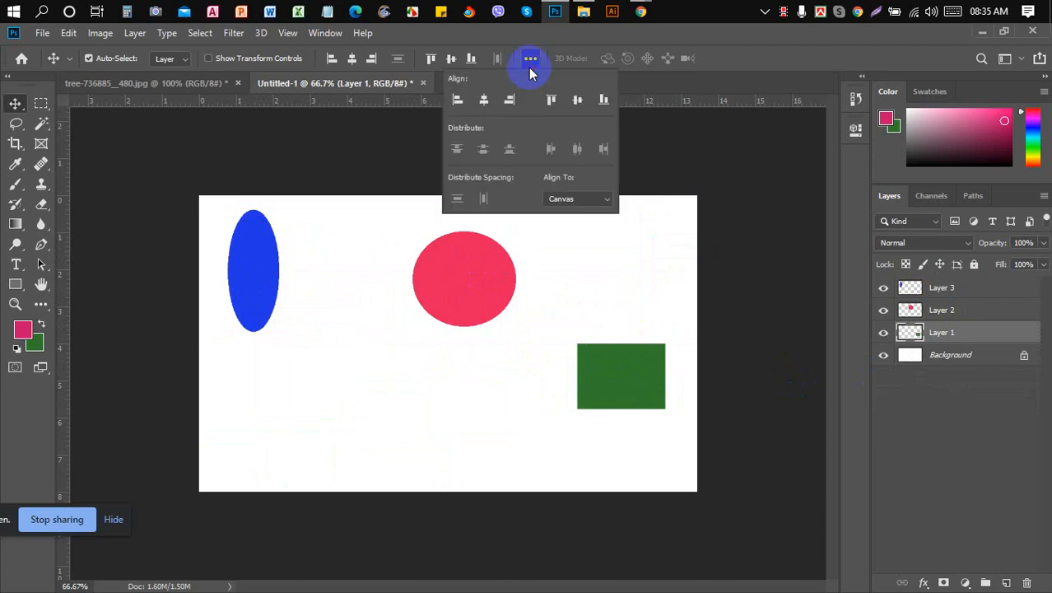
{"action": "left_click", "coordinate": [588, 199]}
{"action": "left_click", "coordinate": [580, 213]}
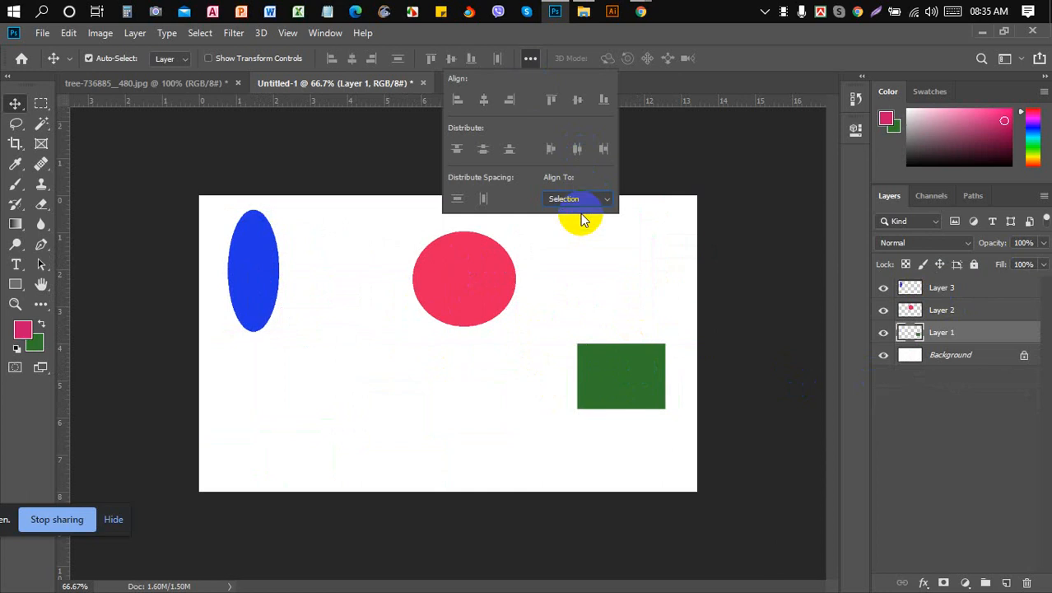
- Select the green rectangle's Layer 1 together with the Background layer
{"action": "left_click", "coordinate": [613, 290]}
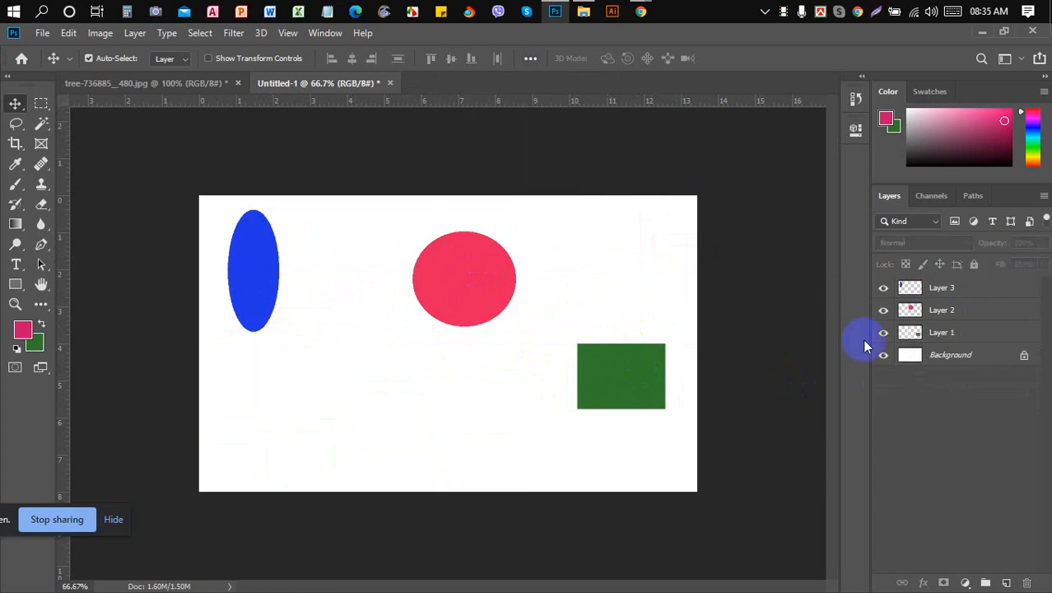
{"action": "left_click", "coordinate": [968, 332]}
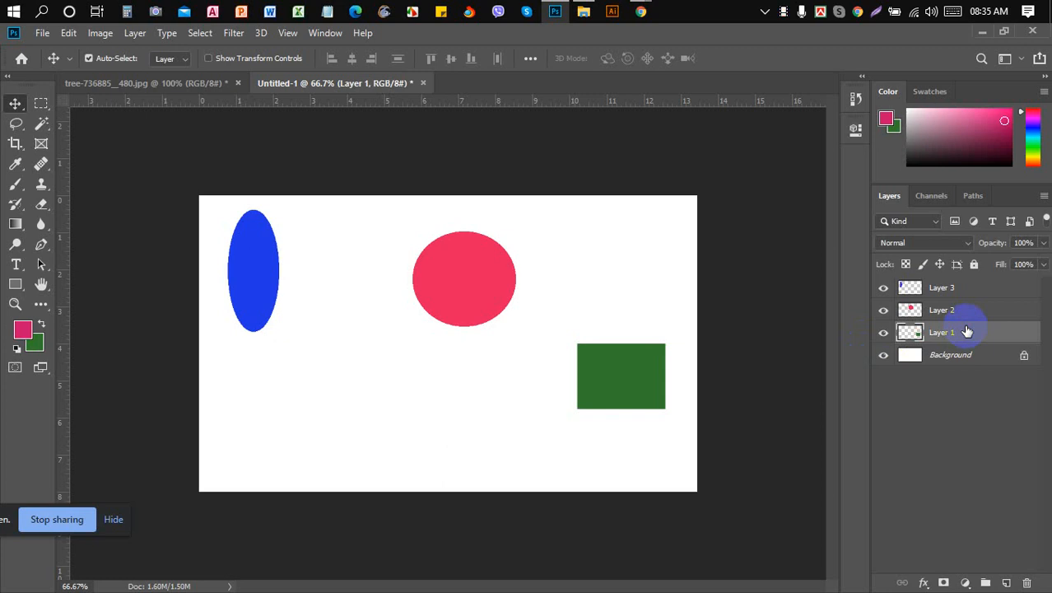
{"action": "left_click", "coordinate": [884, 332]}
{"action": "left_click", "coordinate": [884, 332]}
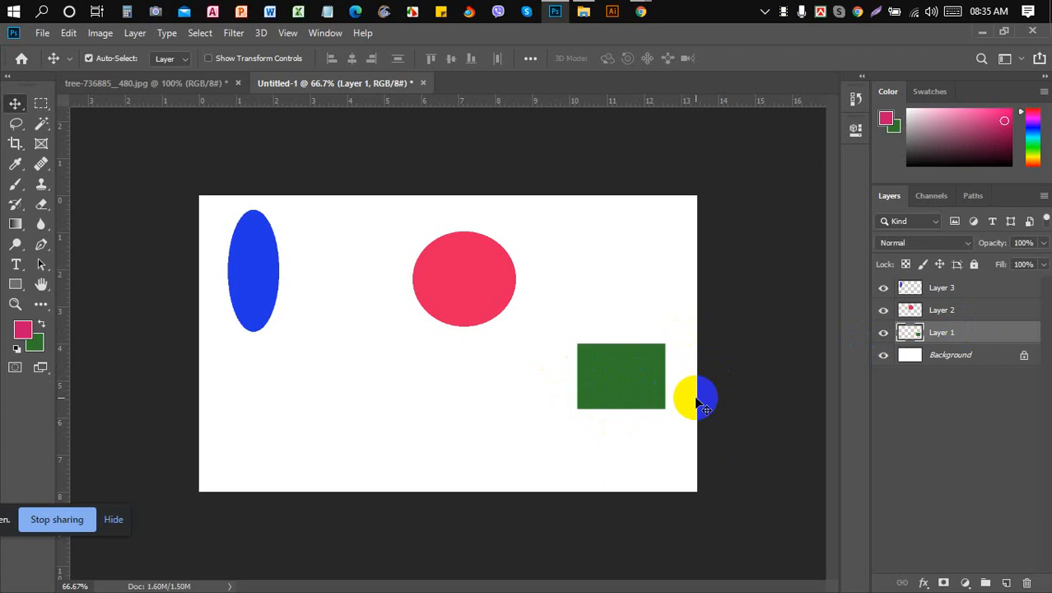
{"action": "left_click", "coordinate": [960, 365]}
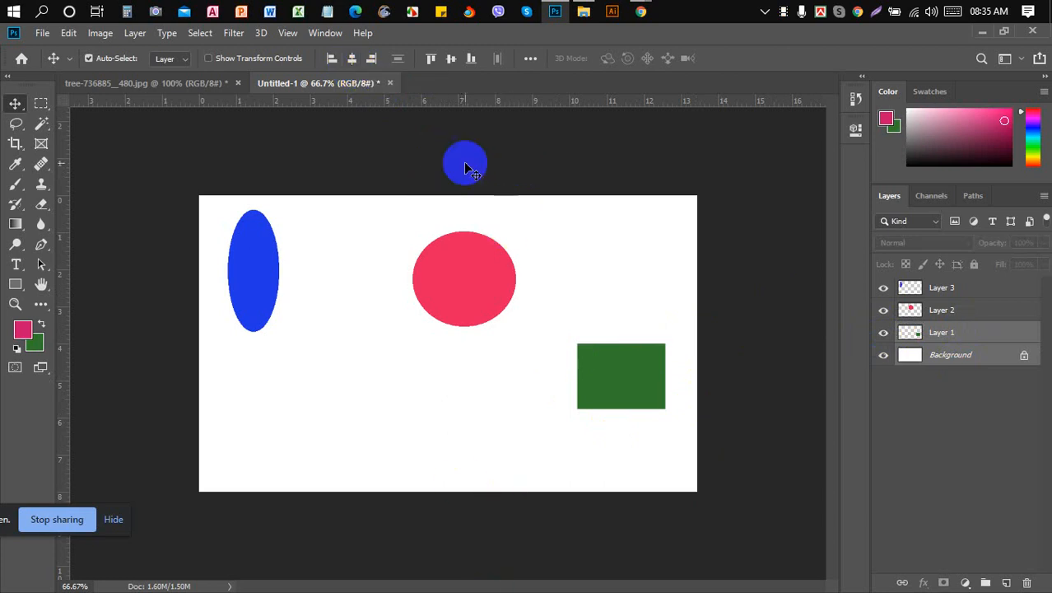
- Align the green rectangle's horizontal and vertical centers with the canvas
{"action": "left_click_drag", "start_coordinate": [451, 249], "coordinate": [370, 61]}
{"action": "left_click", "coordinate": [352, 58]}
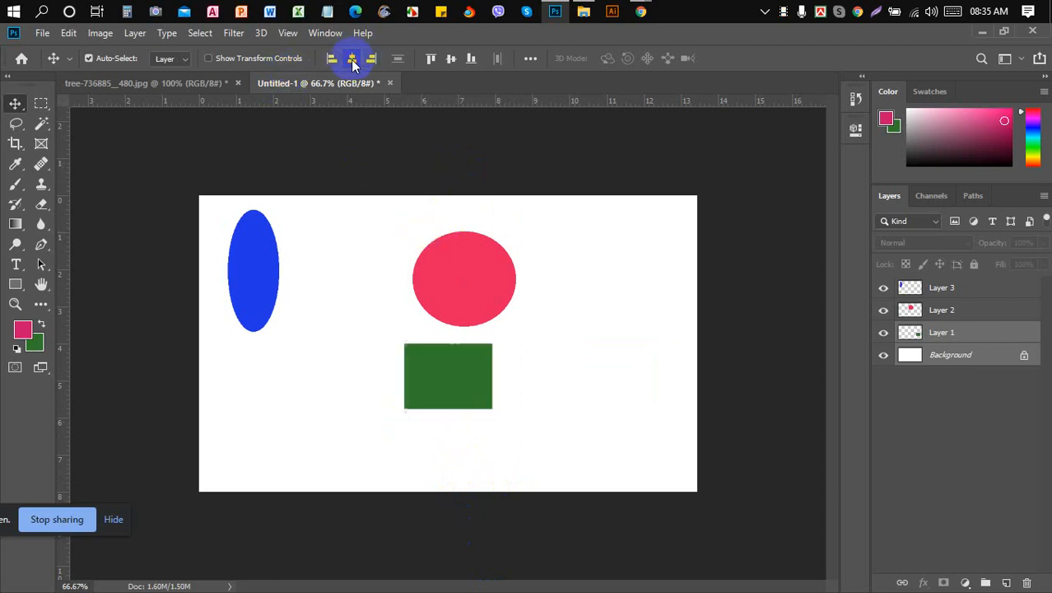
{"action": "left_click_drag", "start_coordinate": [418, 241], "coordinate": [496, 356]}
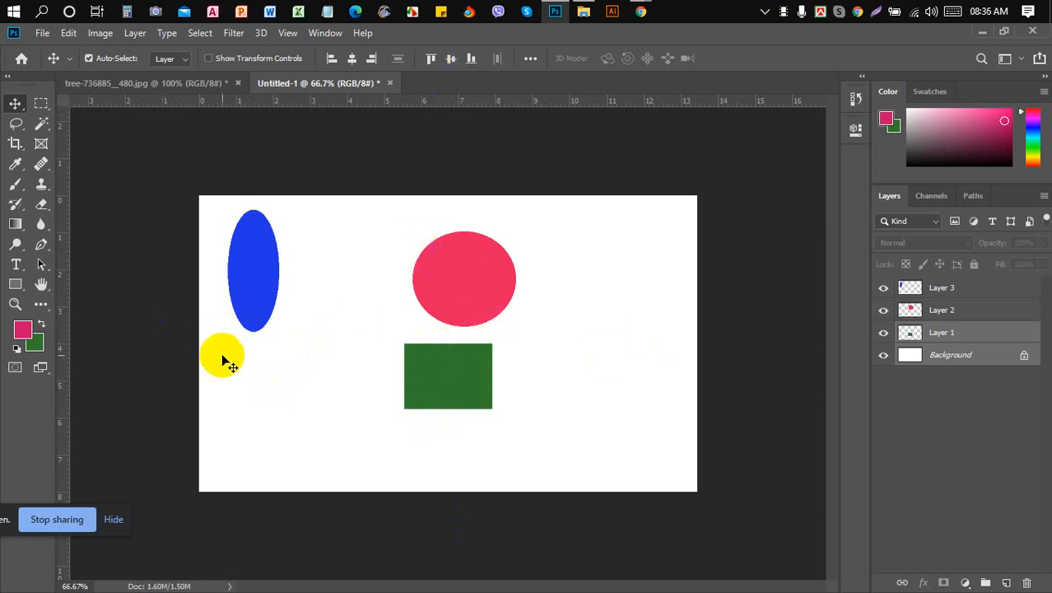
{"action": "left_click", "coordinate": [451, 59]}
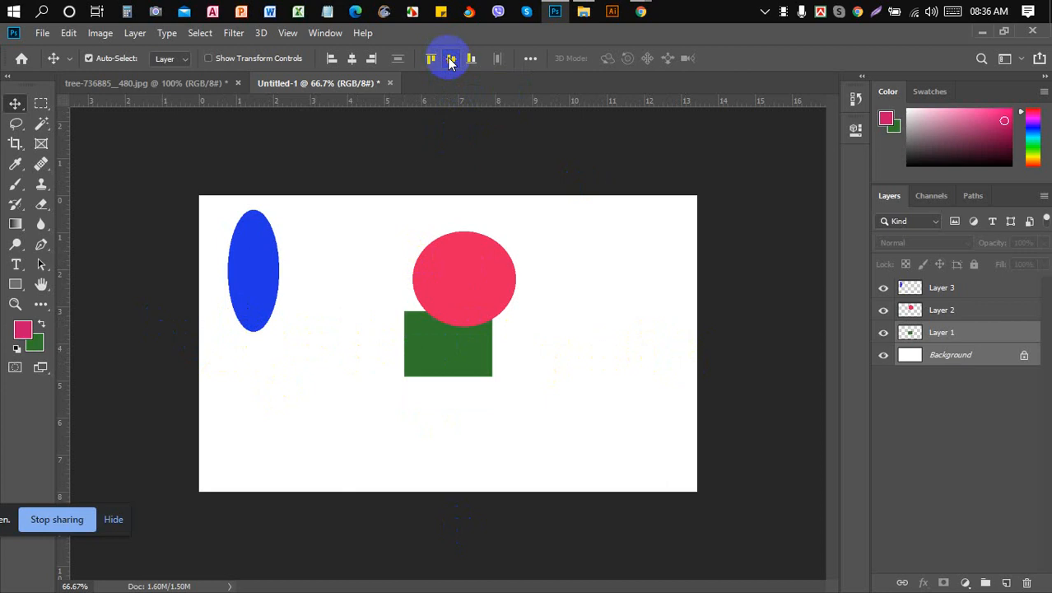
{"action": "left_click", "coordinate": [460, 361]}
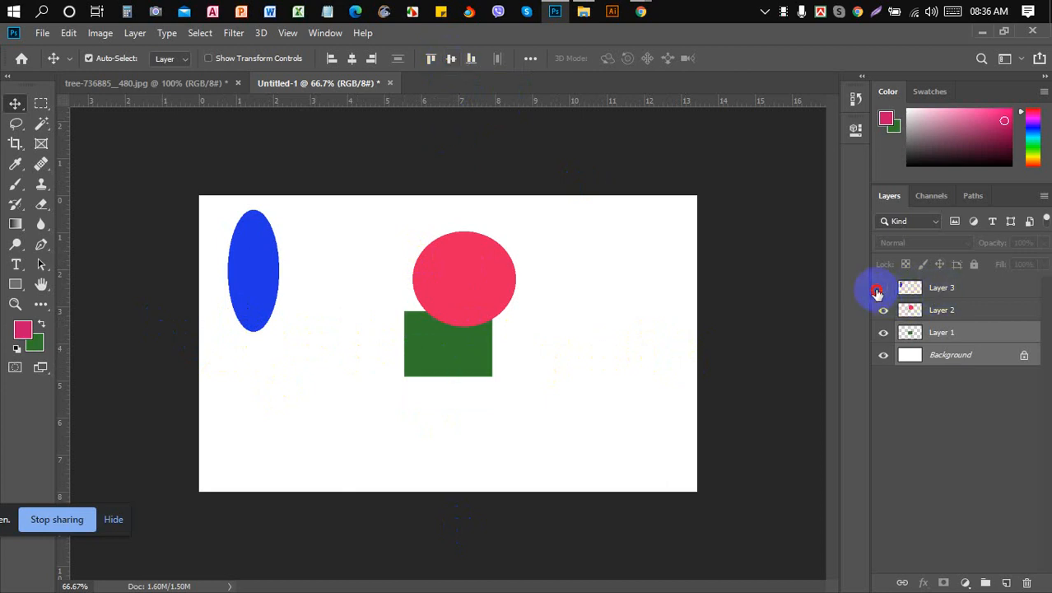
- Hide the blue ellipse (Layer 3) and red circle (Layer 2) layers
{"action": "left_click", "coordinate": [884, 288]}
{"action": "left_click", "coordinate": [884, 320]}
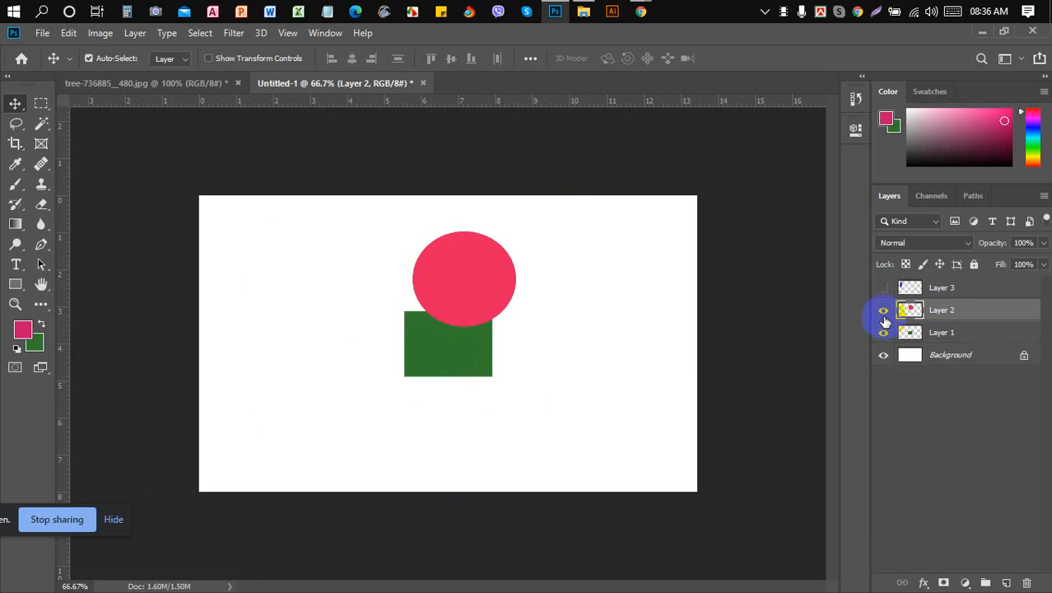
{"action": "left_click", "coordinate": [884, 309]}
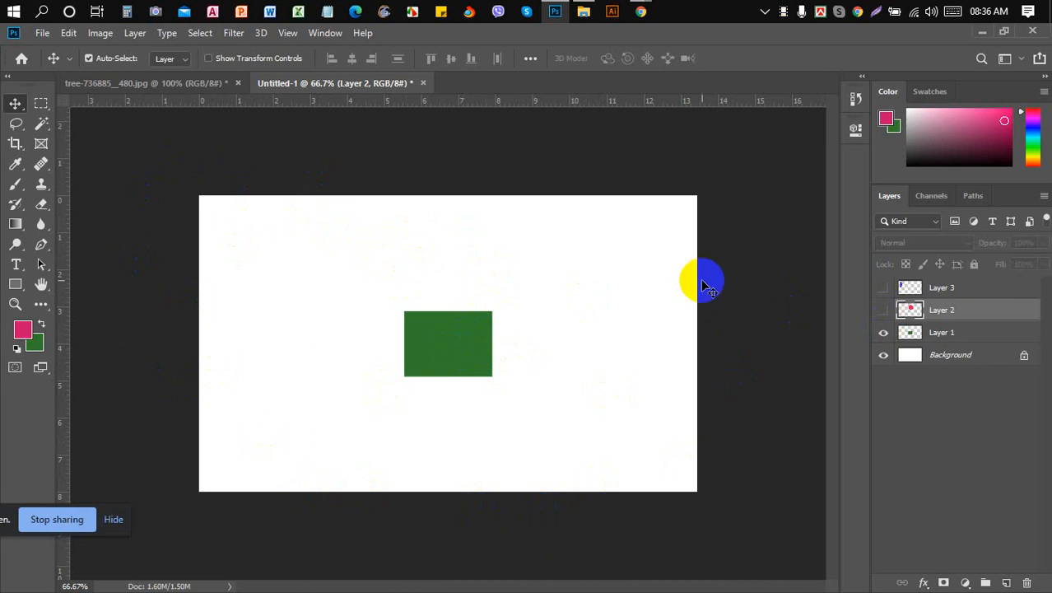
- Select Layer 1 together with the Background layer
{"action": "left_click", "coordinate": [939, 333]}
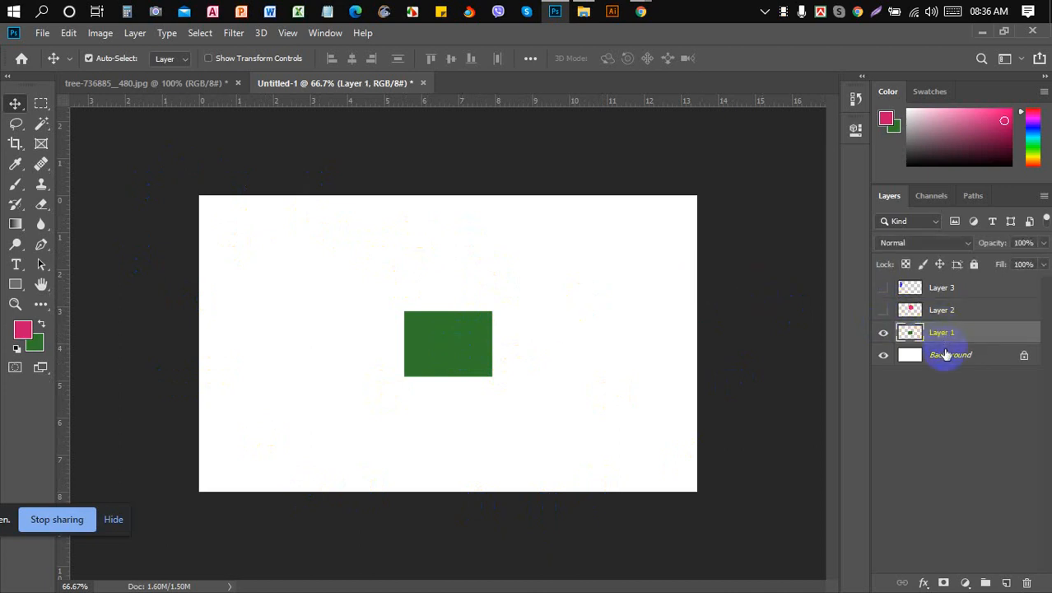
{"action": "left_click", "coordinate": [946, 355], "text": "shift"}
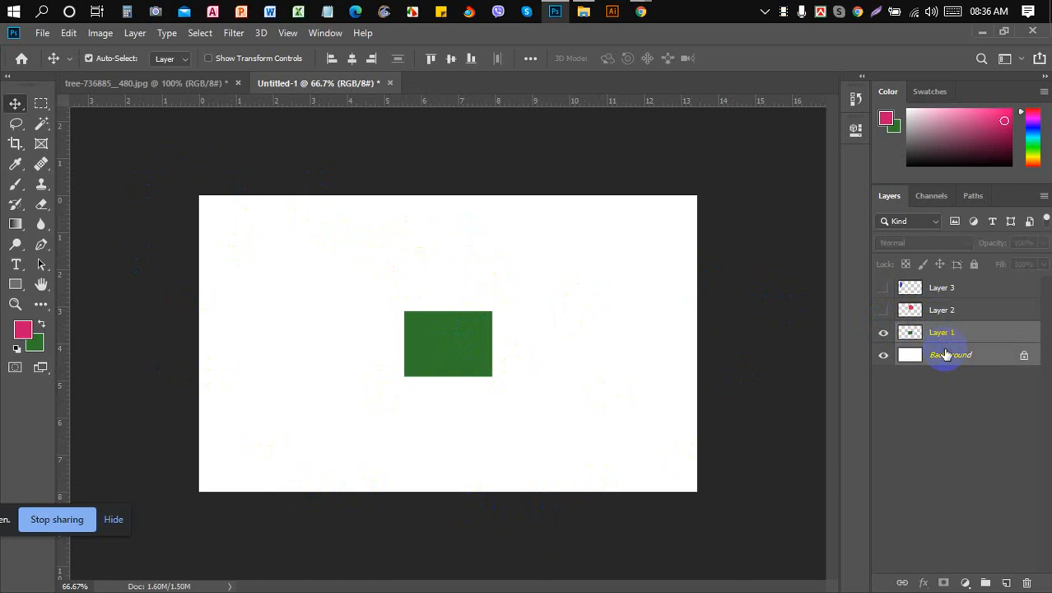
{"action": "left_click", "coordinate": [447, 314]}
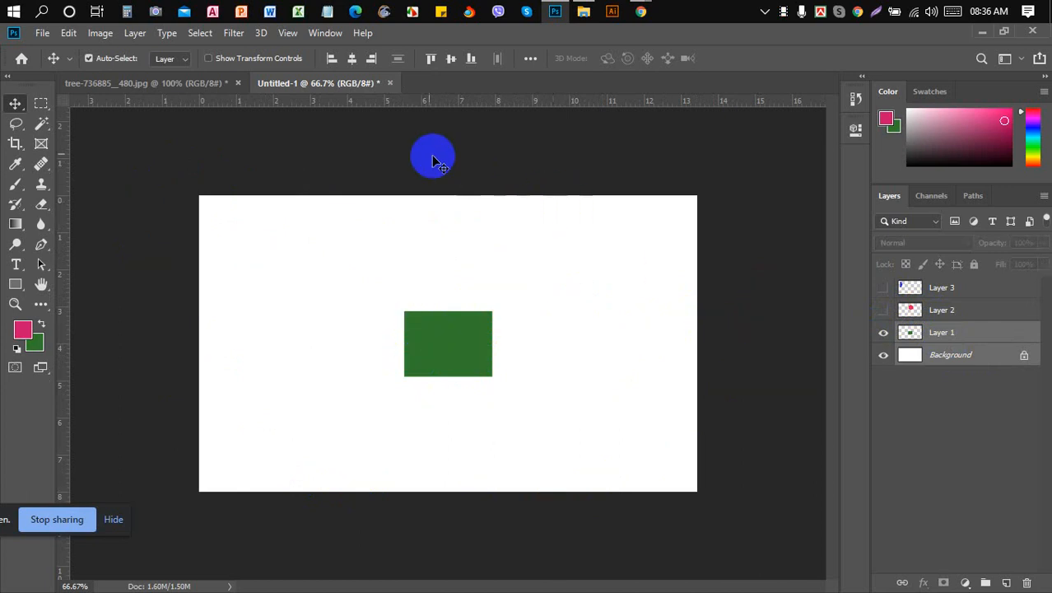
- Align the green rectangle to the canvas's right edge, then its left edge
{"action": "left_click", "coordinate": [373, 59]}
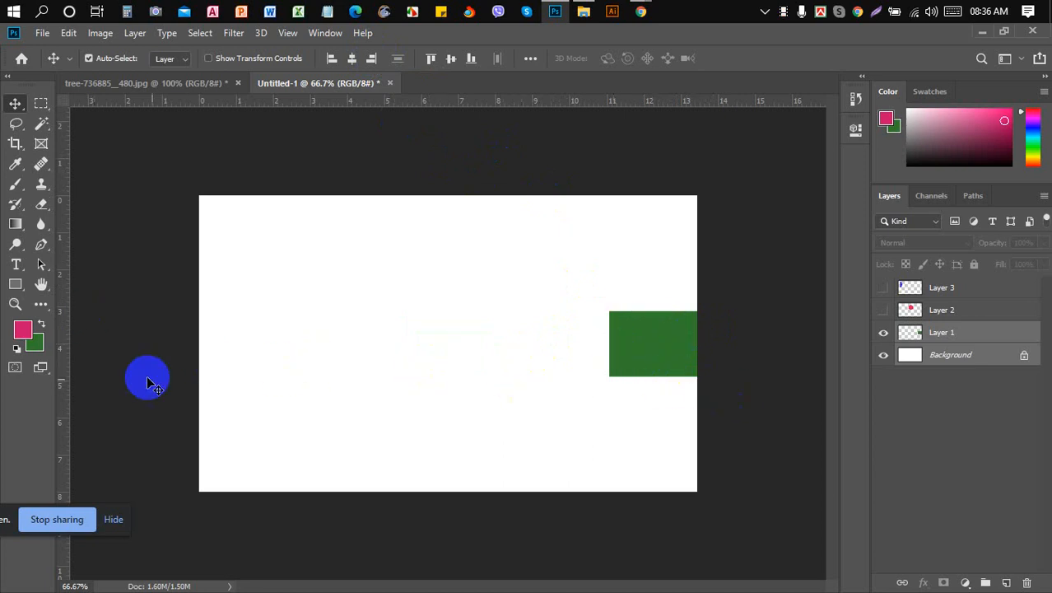
{"action": "left_click", "coordinate": [331, 59]}
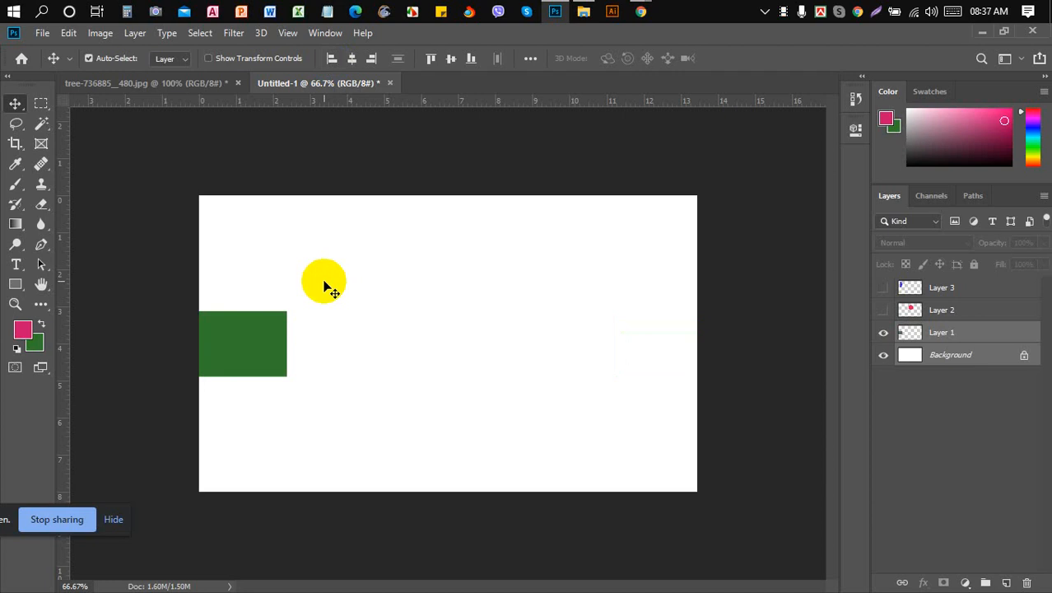
{"action": "left_click", "coordinate": [237, 336]}
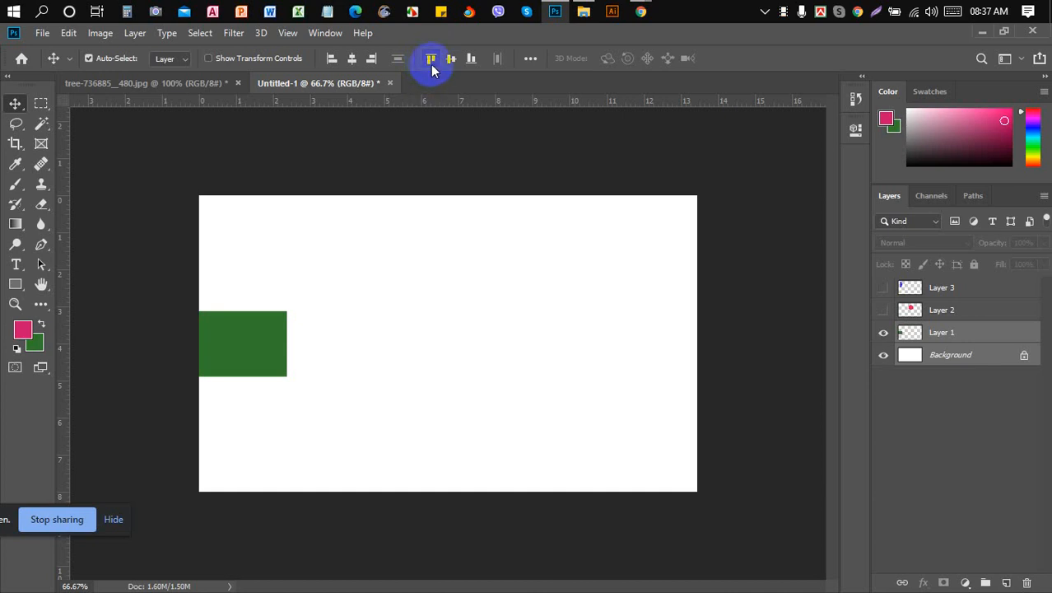
- Align the rectangle to the top, then bottom edge, and select only Layer 1
{"action": "left_click", "coordinate": [431, 64]}
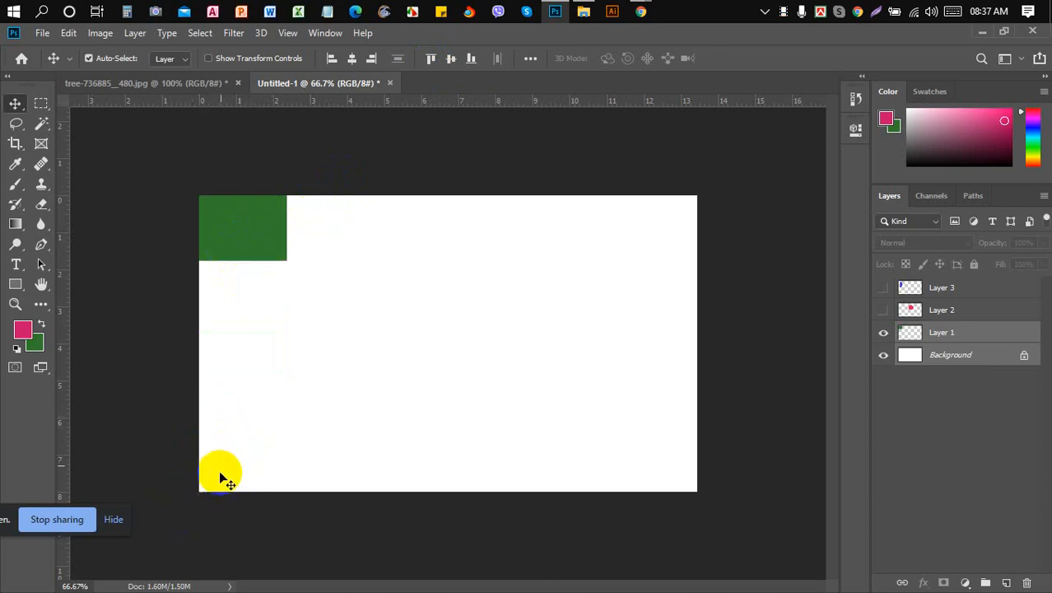
{"action": "left_click", "coordinate": [472, 59]}
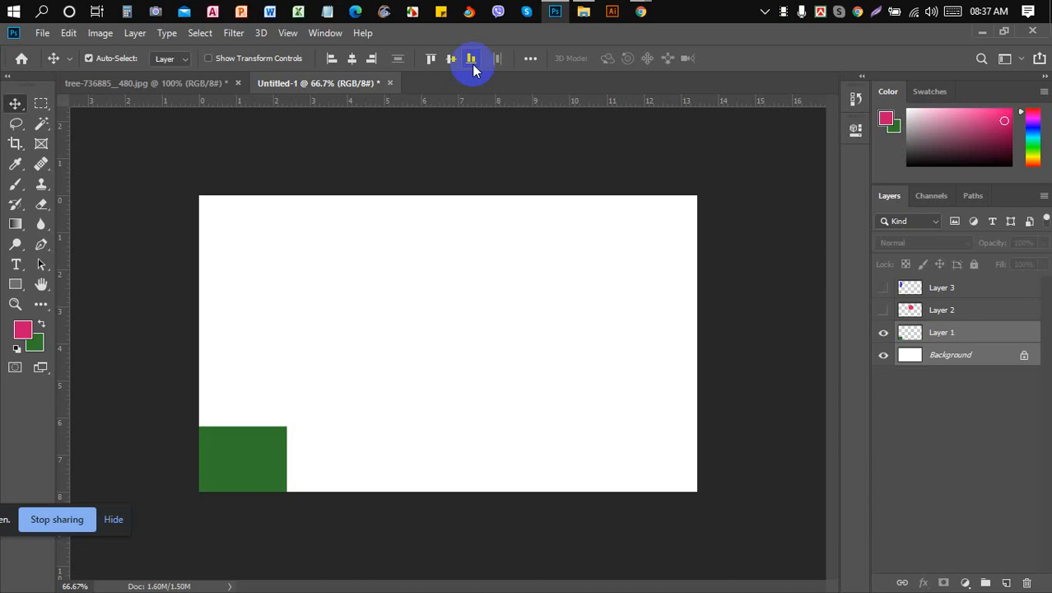
{"action": "left_click", "coordinate": [530, 59]}
{"action": "left_click", "coordinate": [530, 59]}
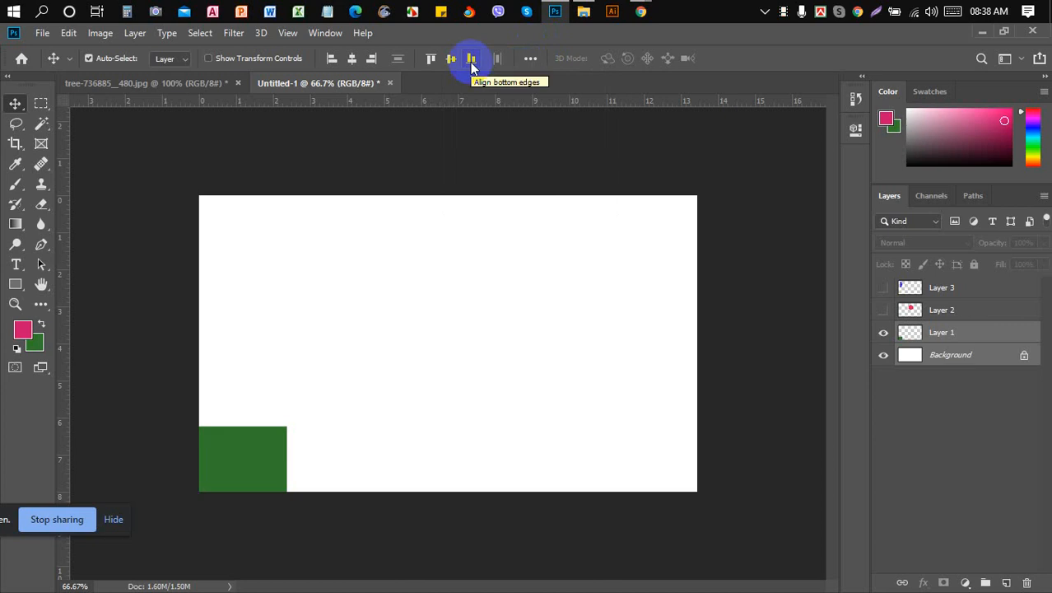
{"action": "left_click", "coordinate": [948, 335]}
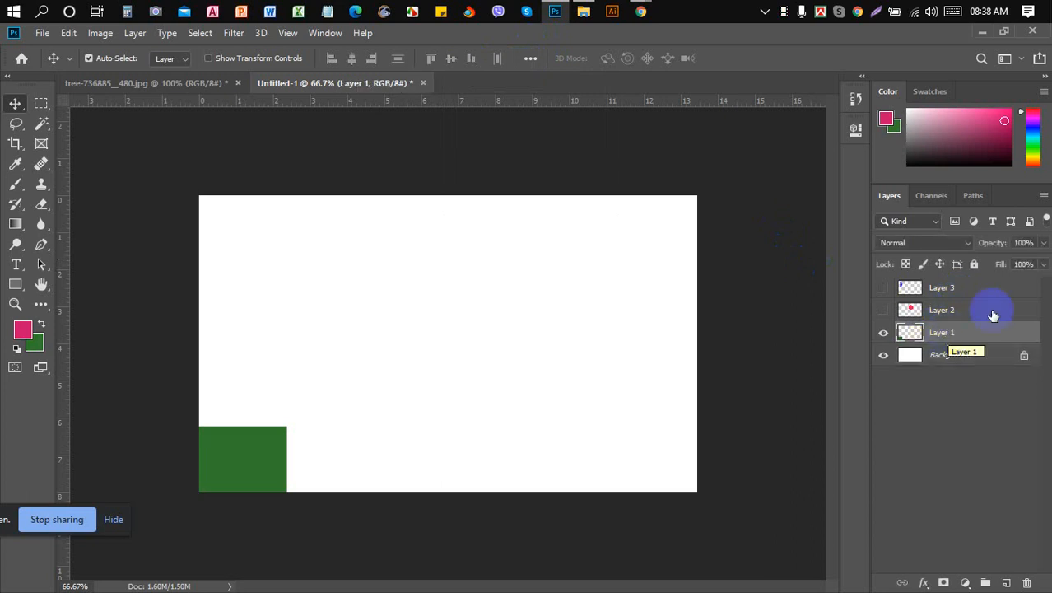
- Admit the waiting participant into the Google Meet call and return to Photoshop
{"action": "left_click", "coordinate": [531, 60]}
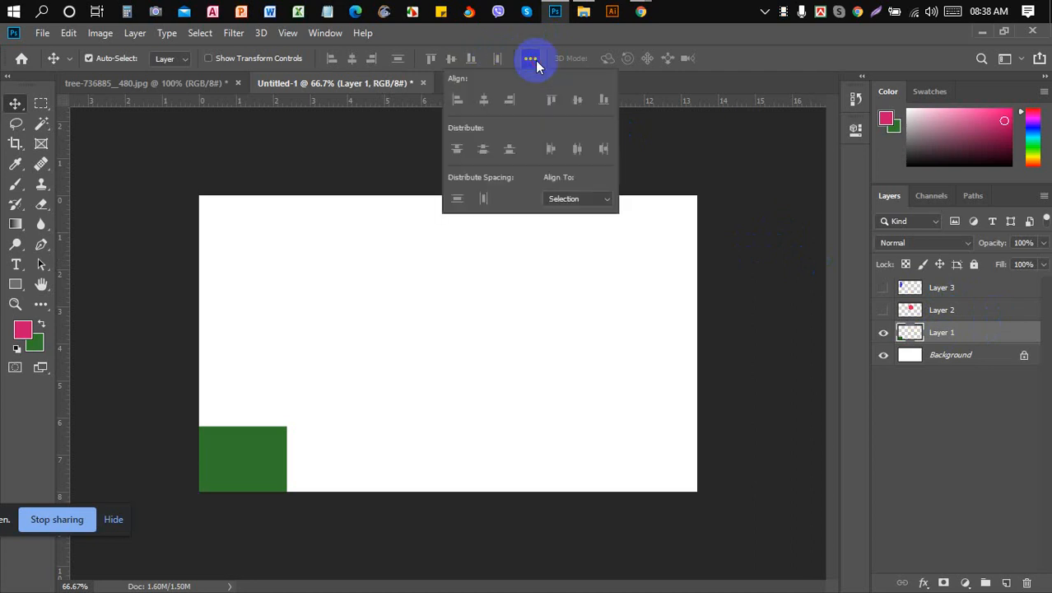
{"action": "left_click", "coordinate": [532, 60]}
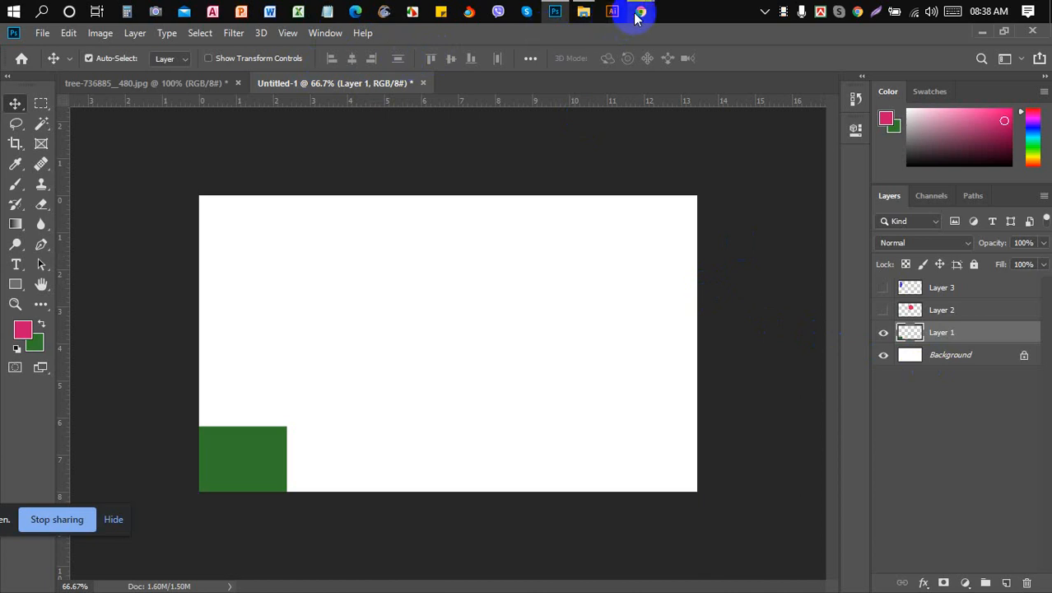
{"action": "mouse_move", "coordinate": [637, 10]}
{"action": "left_click", "coordinate": [575, 75]}
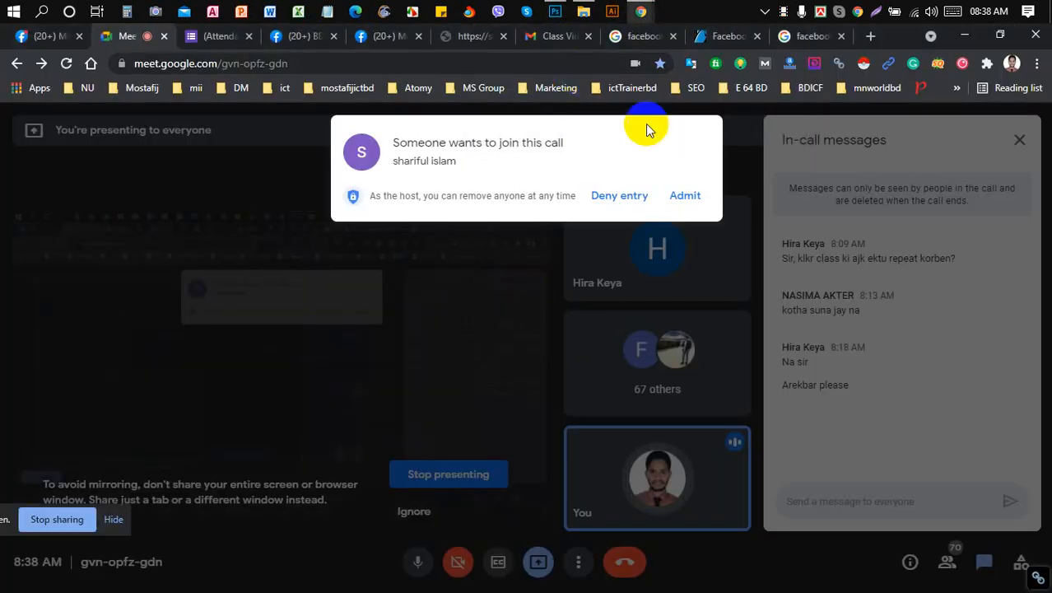
{"action": "left_click", "coordinate": [688, 198]}
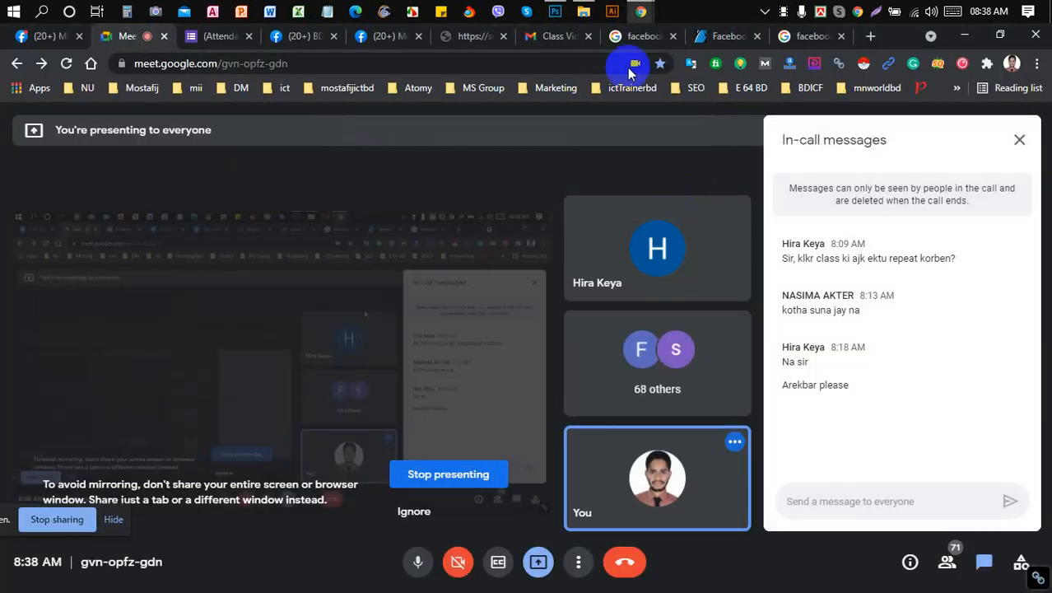
{"action": "left_click", "coordinate": [550, 15]}
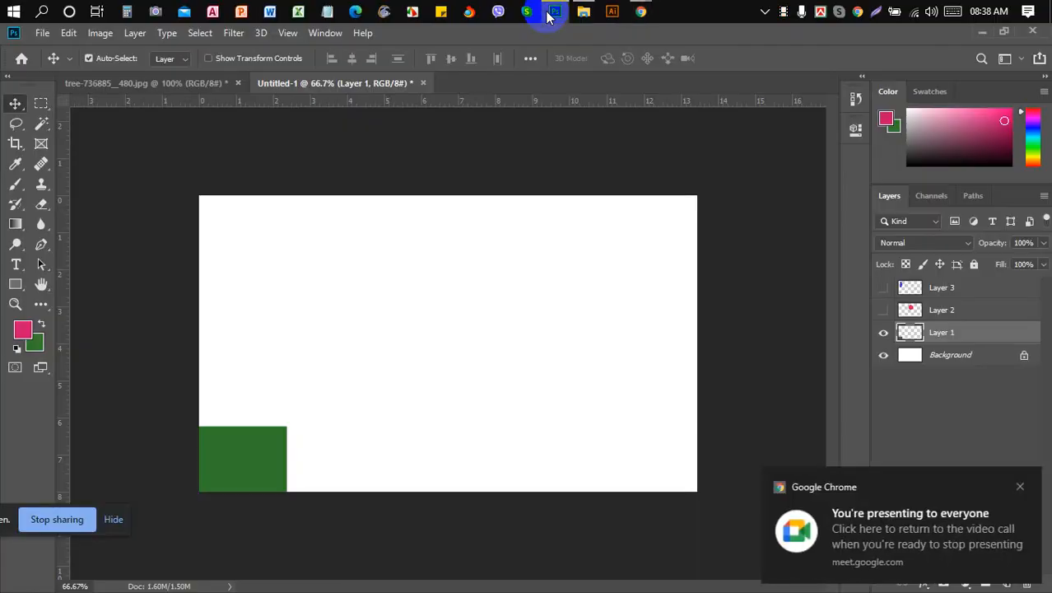
- Set Align To: Canvas in the alignment options and reselect Layer 1
{"action": "left_click", "coordinate": [531, 58]}
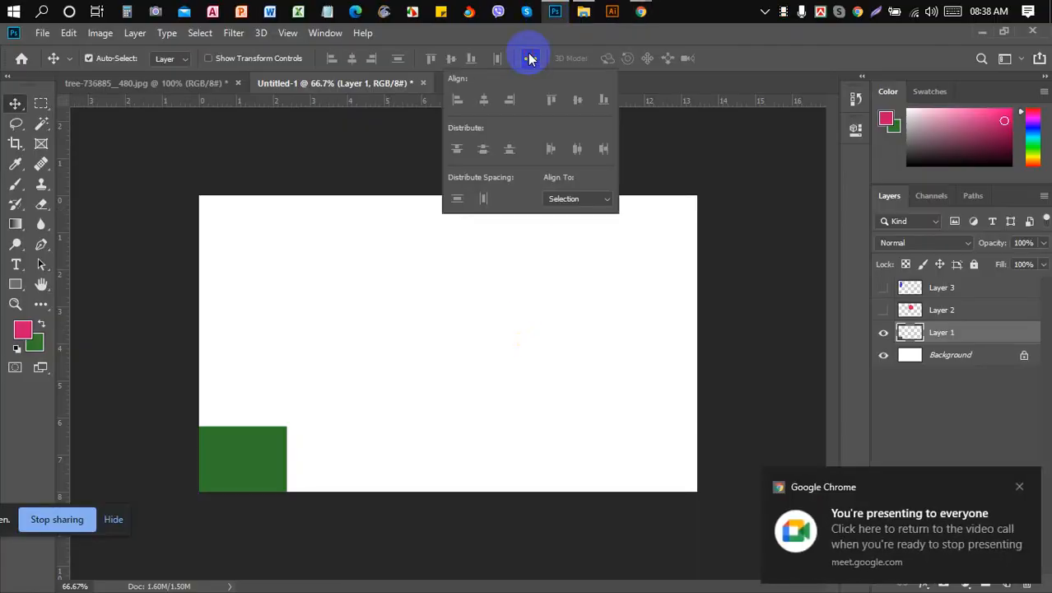
{"action": "left_click", "coordinate": [588, 198]}
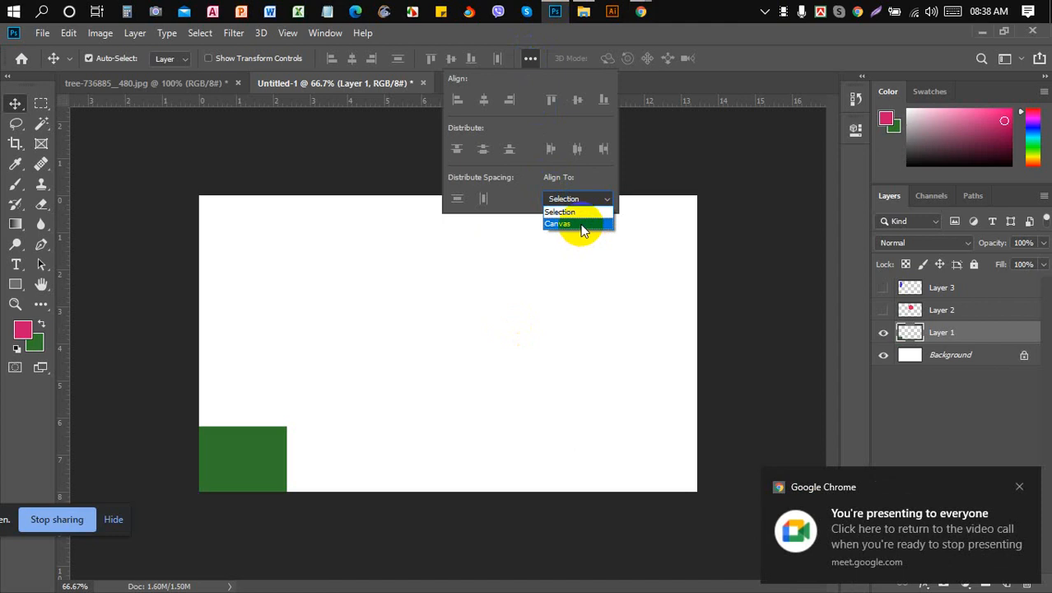
{"action": "left_click", "coordinate": [580, 224]}
{"action": "left_click", "coordinate": [526, 231]}
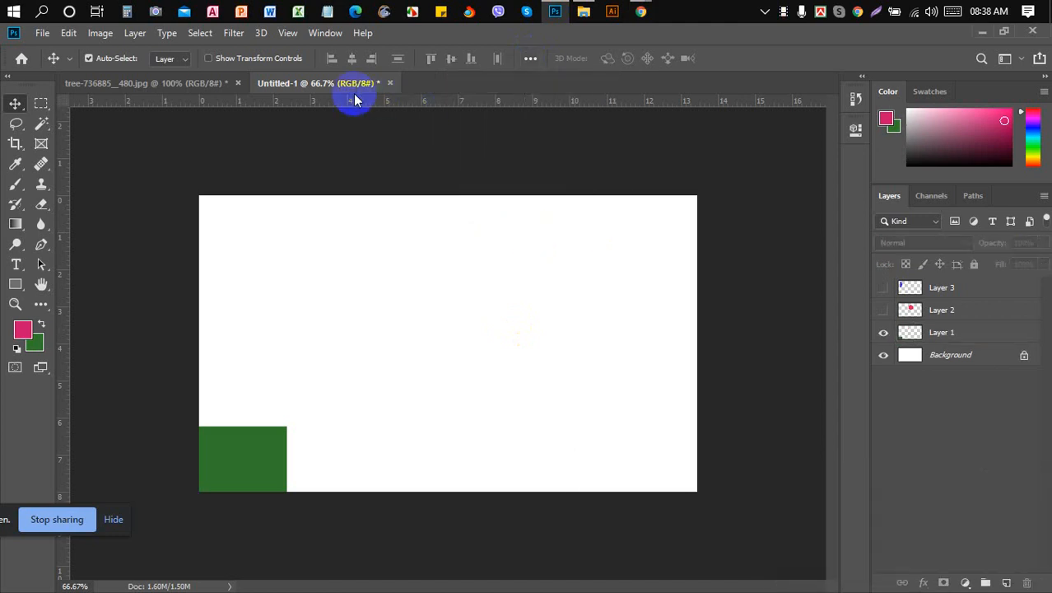
{"action": "left_click", "coordinate": [948, 333]}
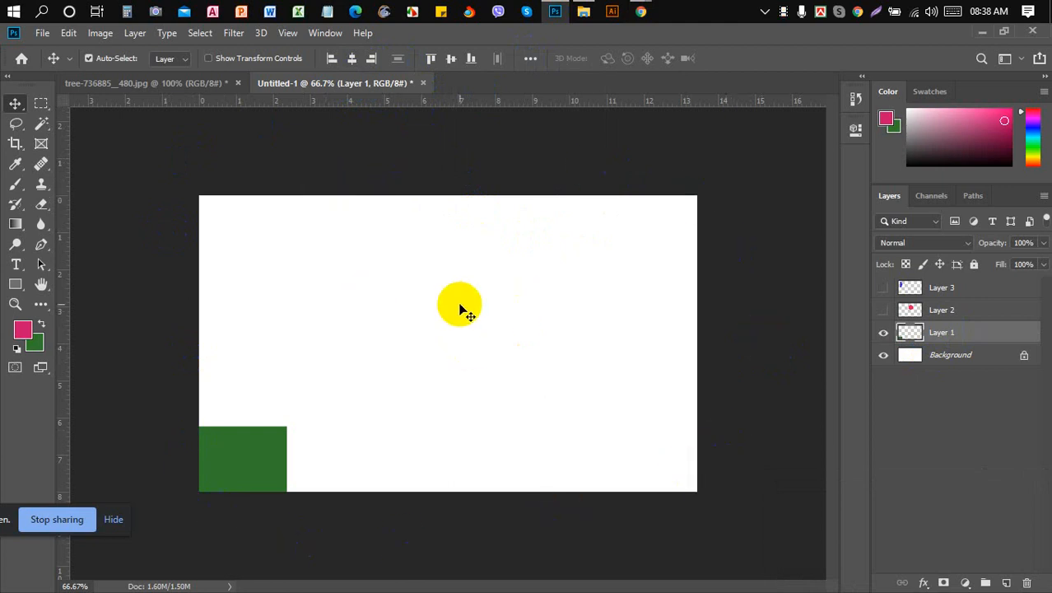
- Center the green rectangle horizontally and vertically, then align it to the right and bottom edges
{"action": "left_click", "coordinate": [353, 58]}
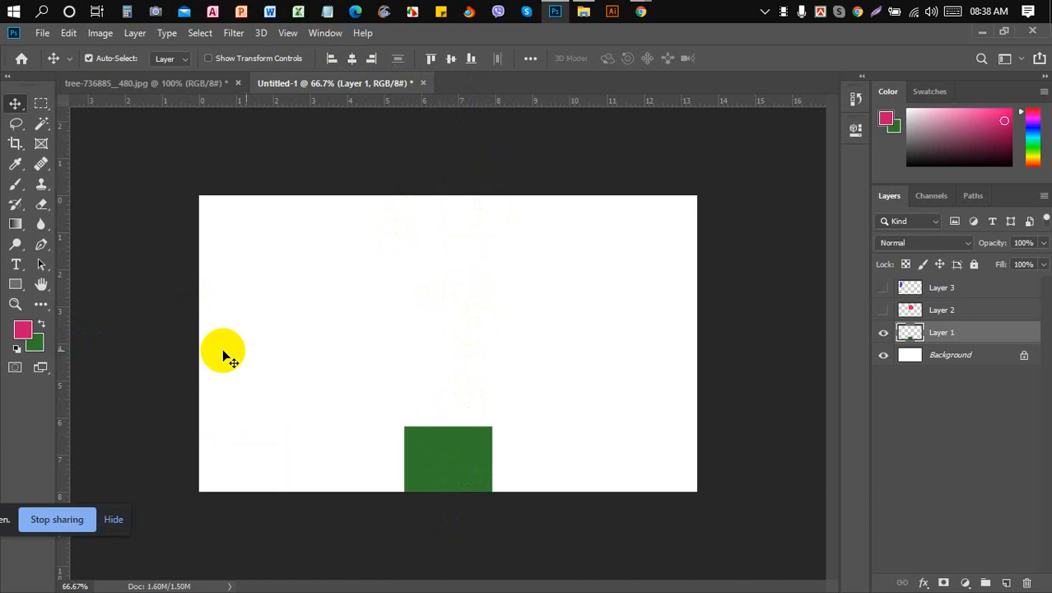
{"action": "left_click", "coordinate": [451, 59]}
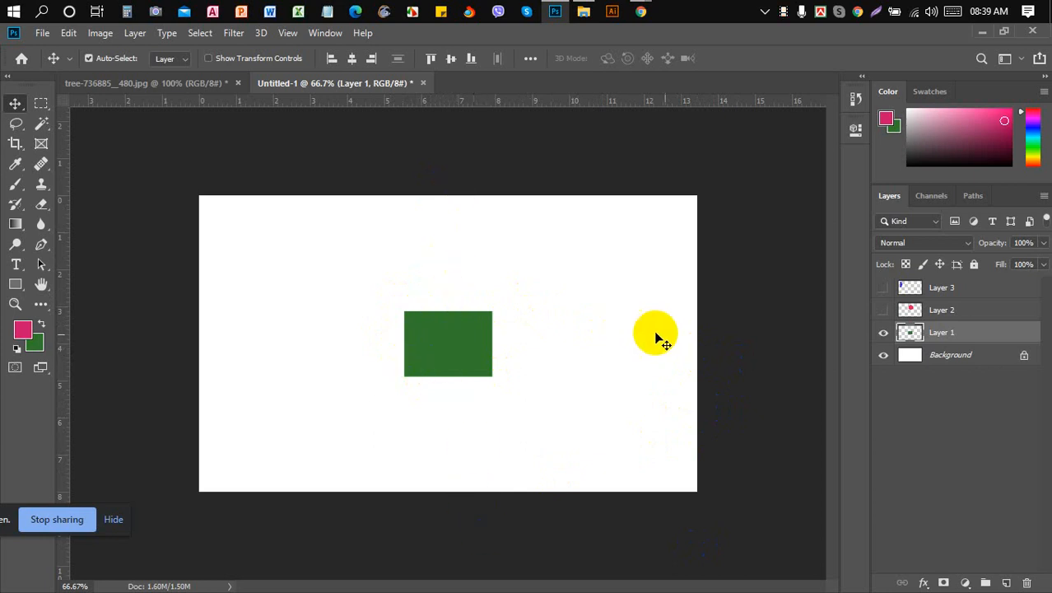
{"action": "left_click", "coordinate": [373, 61]}
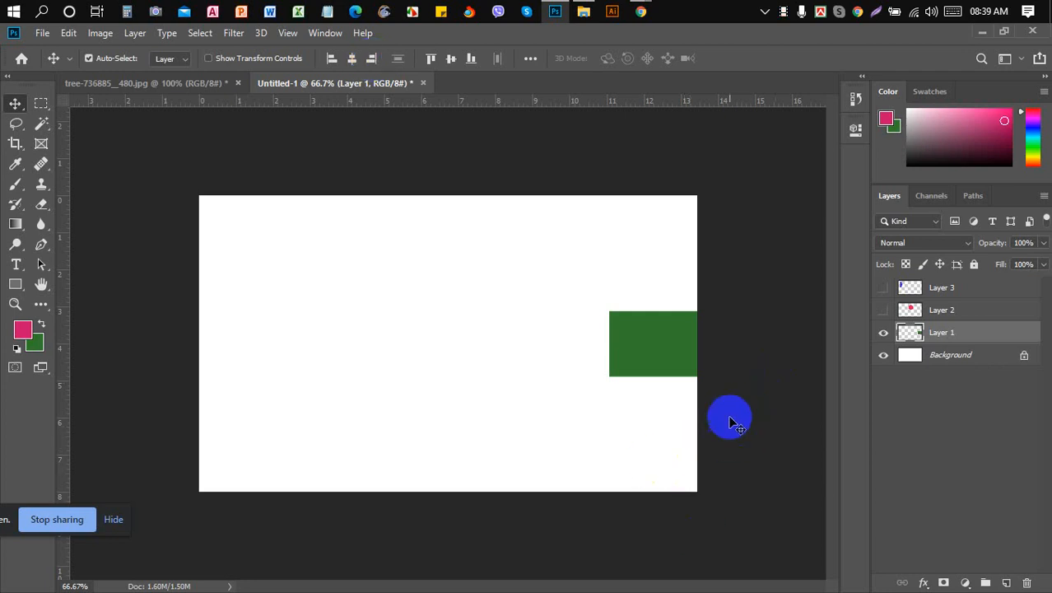
{"action": "left_click", "coordinate": [472, 61]}
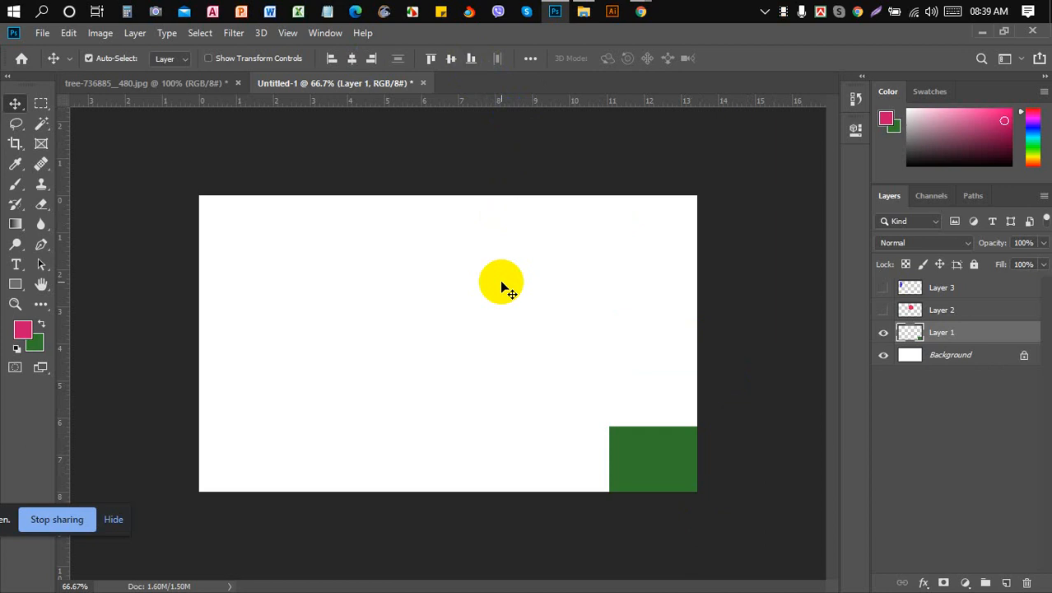
{"action": "left_click", "coordinate": [532, 59]}
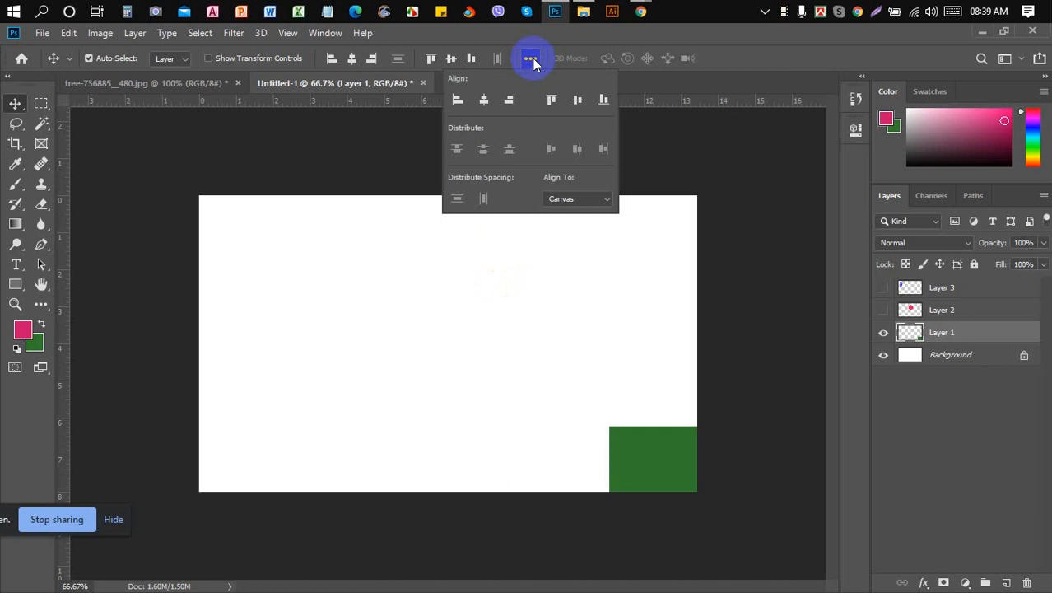
- Change the Align To setting from Canvas back to Selection
{"action": "left_click", "coordinate": [532, 58]}
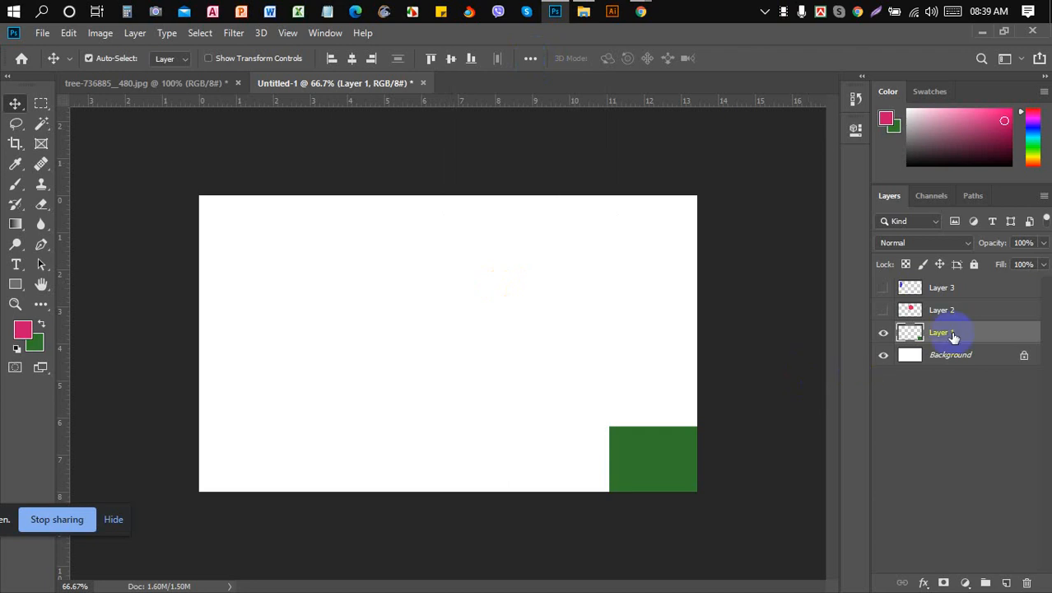
{"action": "left_click", "coordinate": [534, 63]}
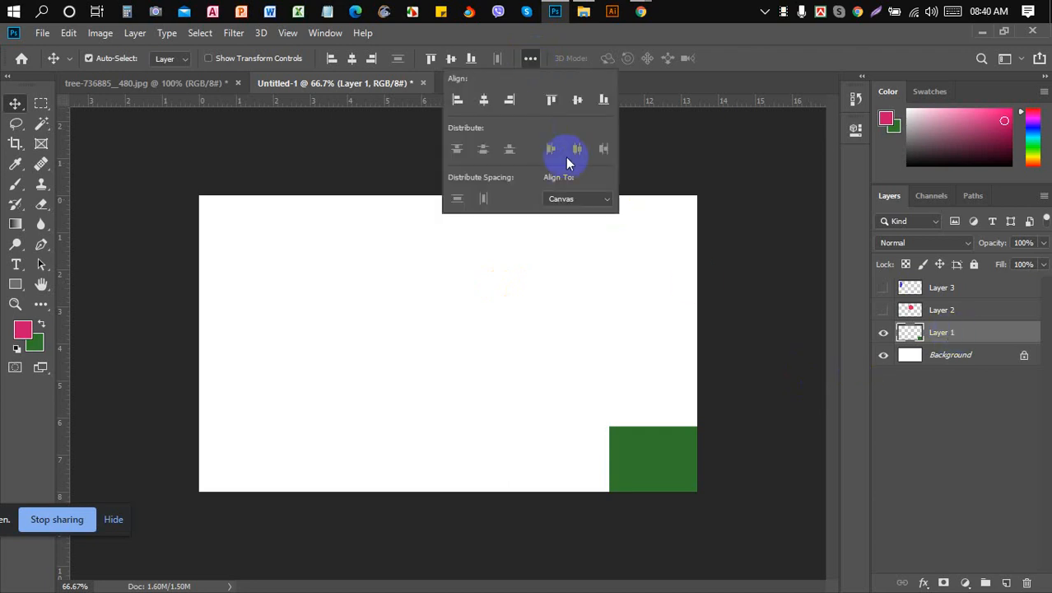
{"action": "left_click", "coordinate": [578, 198]}
{"action": "left_click", "coordinate": [581, 218]}
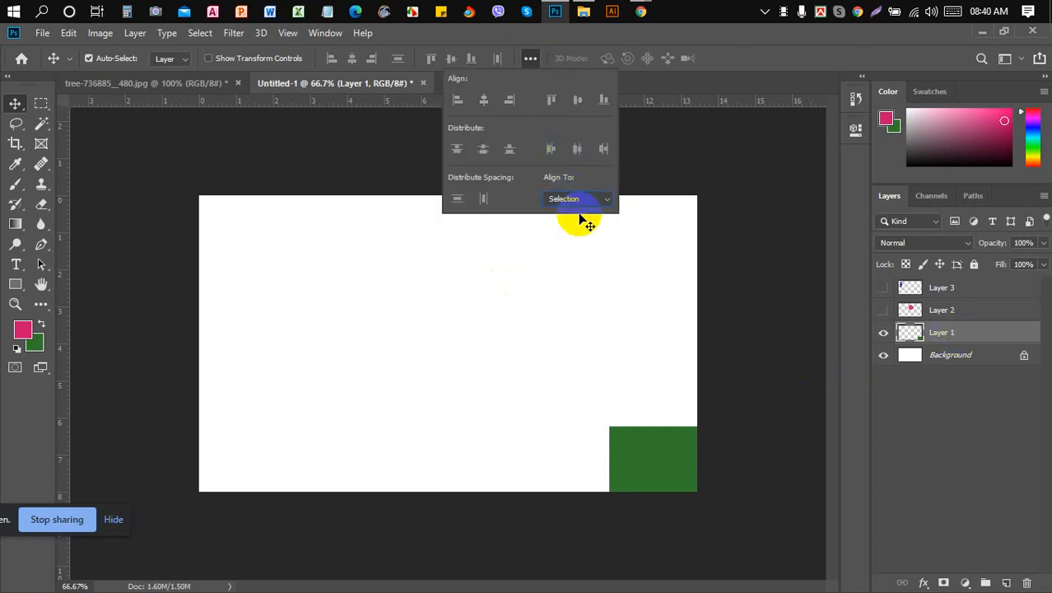
{"action": "left_click", "coordinate": [574, 239]}
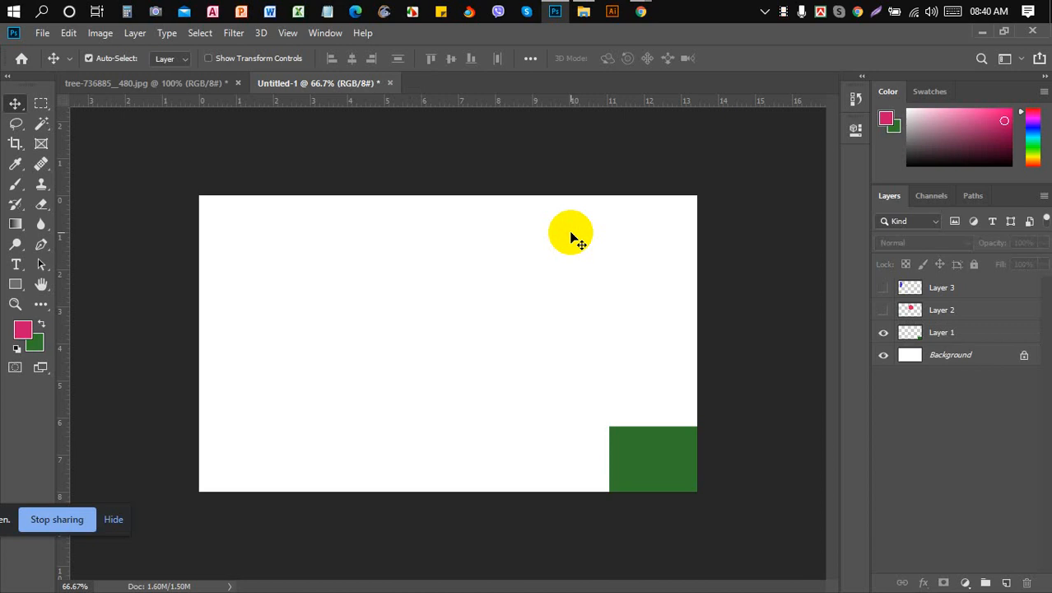
- Check the Google Meet call, then review the Align To choices without changing them
{"action": "mouse_move", "coordinate": [641, 12]}
{"action": "left_click", "coordinate": [568, 87]}
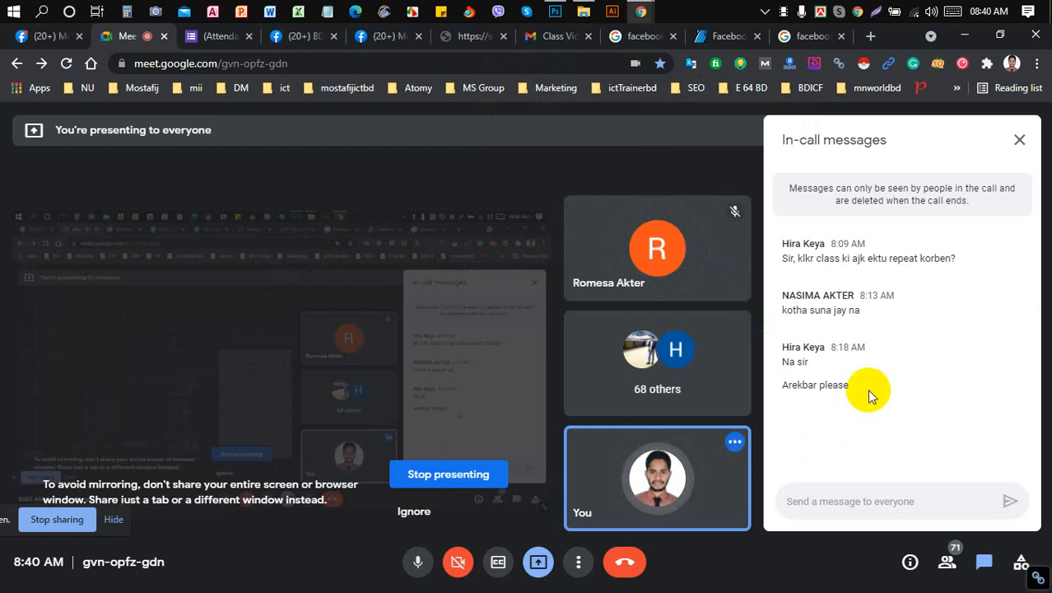
{"action": "left_click", "coordinate": [553, 11]}
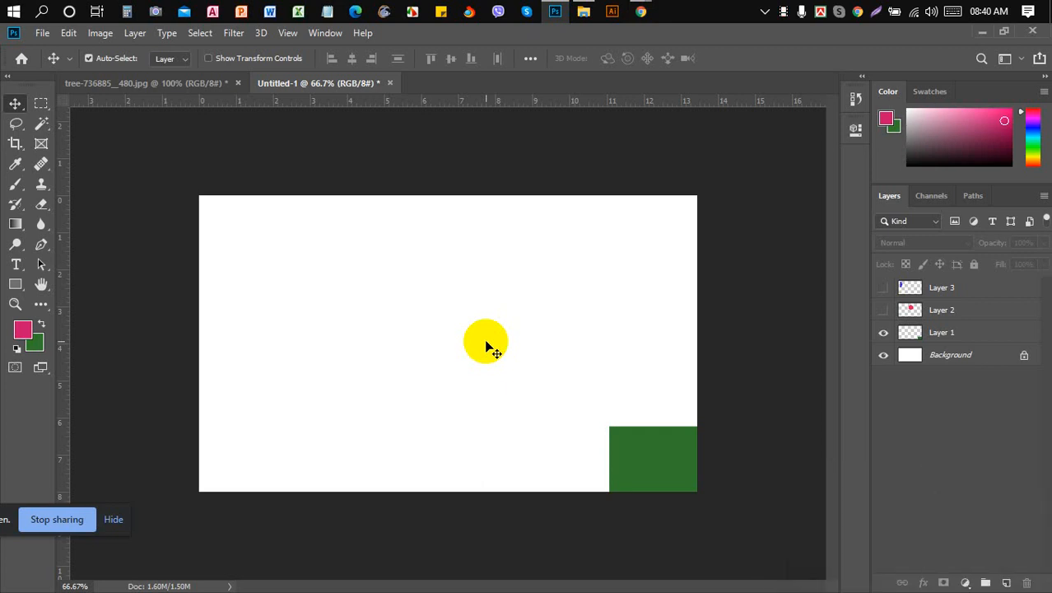
{"action": "left_click", "coordinate": [535, 59]}
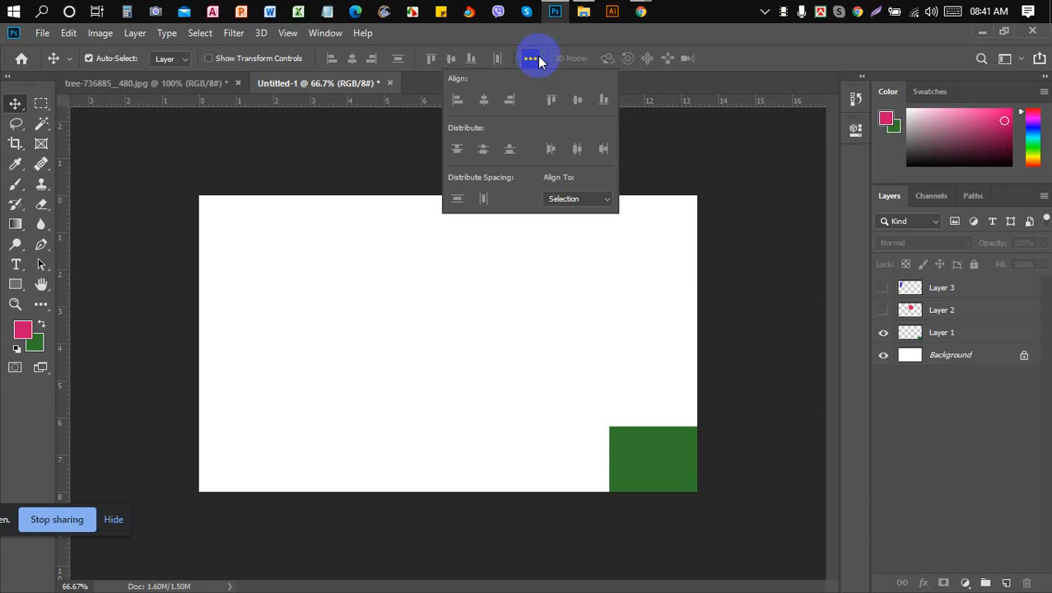
{"action": "left_click", "coordinate": [593, 200]}
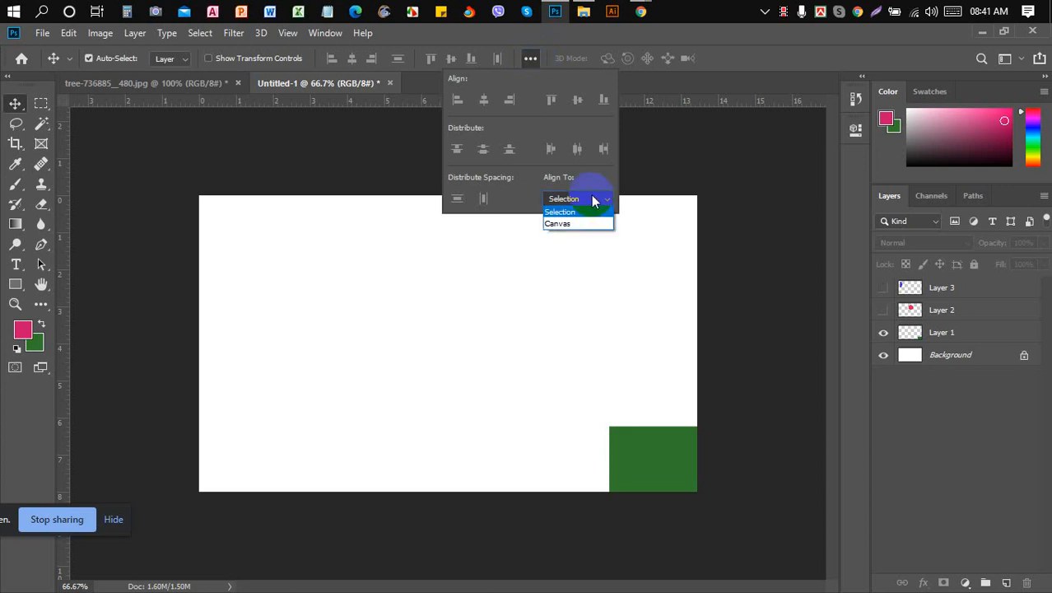
{"action": "left_click", "coordinate": [382, 320]}
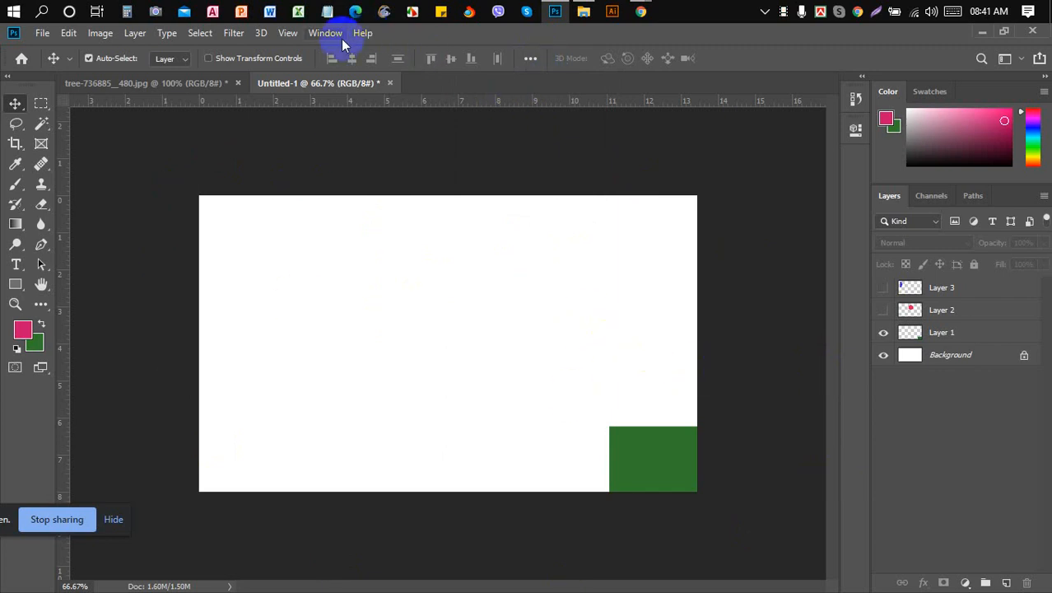
{"action": "left_click", "coordinate": [531, 59]}
{"action": "left_click", "coordinate": [531, 59]}
- Admit the person waiting in Google Meet, then bring Photoshop's Untitled-1 back to the front
{"action": "mouse_move", "coordinate": [644, 12]}
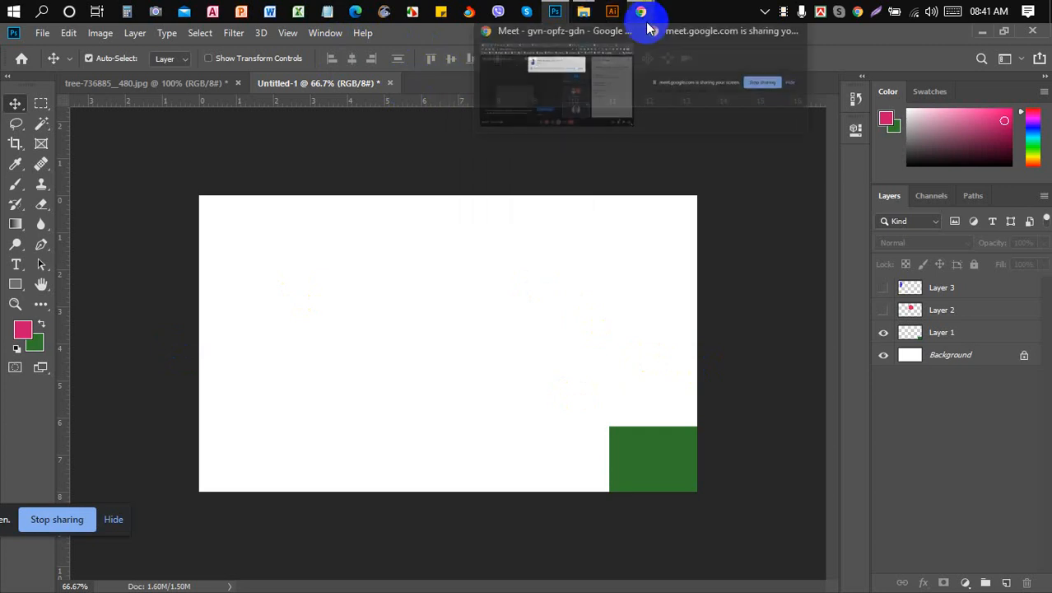
{"action": "left_click", "coordinate": [593, 94]}
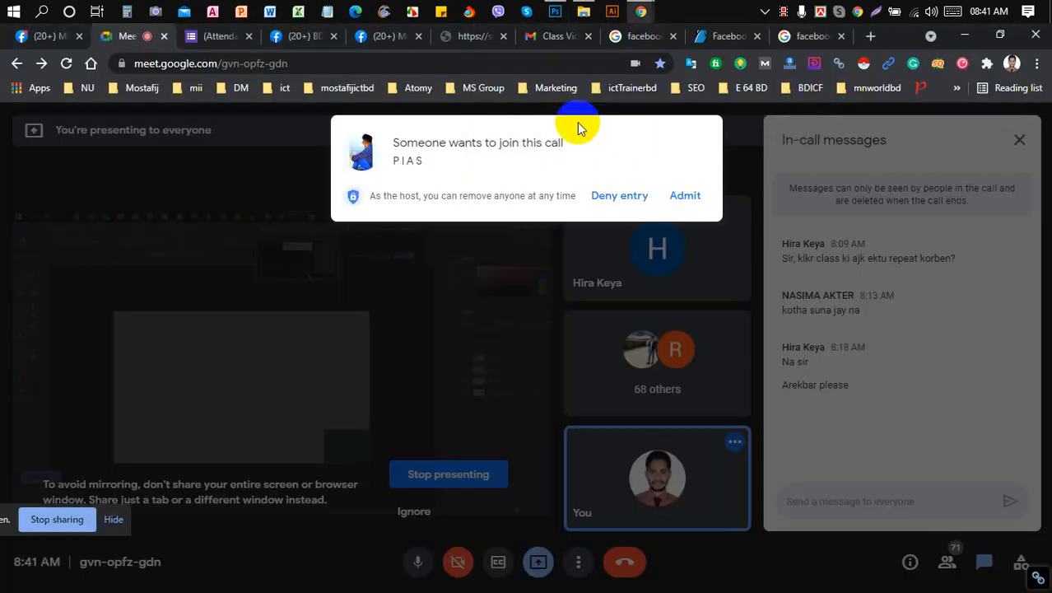
{"action": "left_click", "coordinate": [687, 206]}
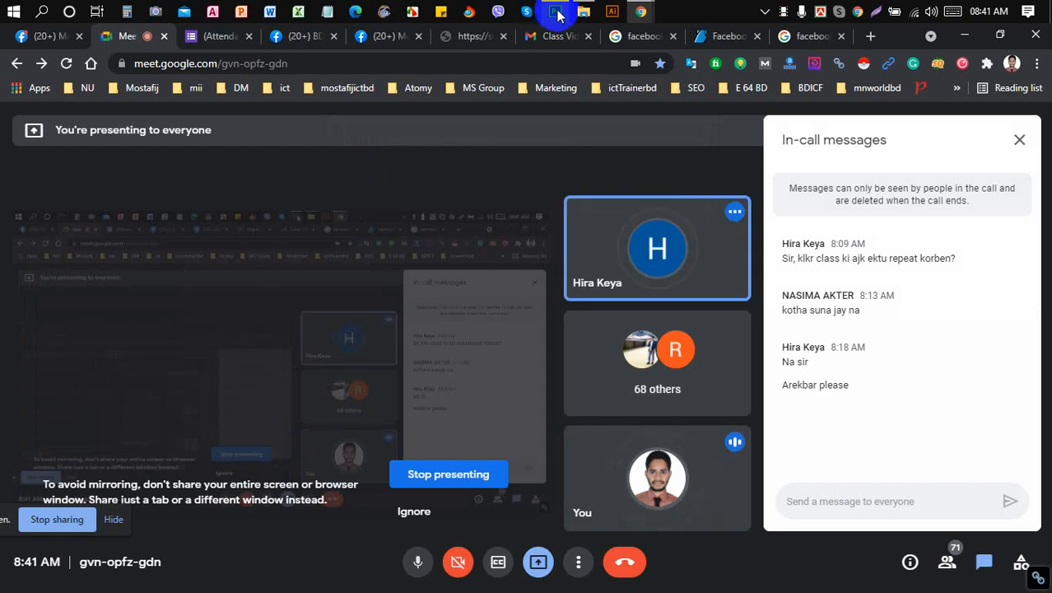
{"action": "mouse_move", "coordinate": [558, 15]}
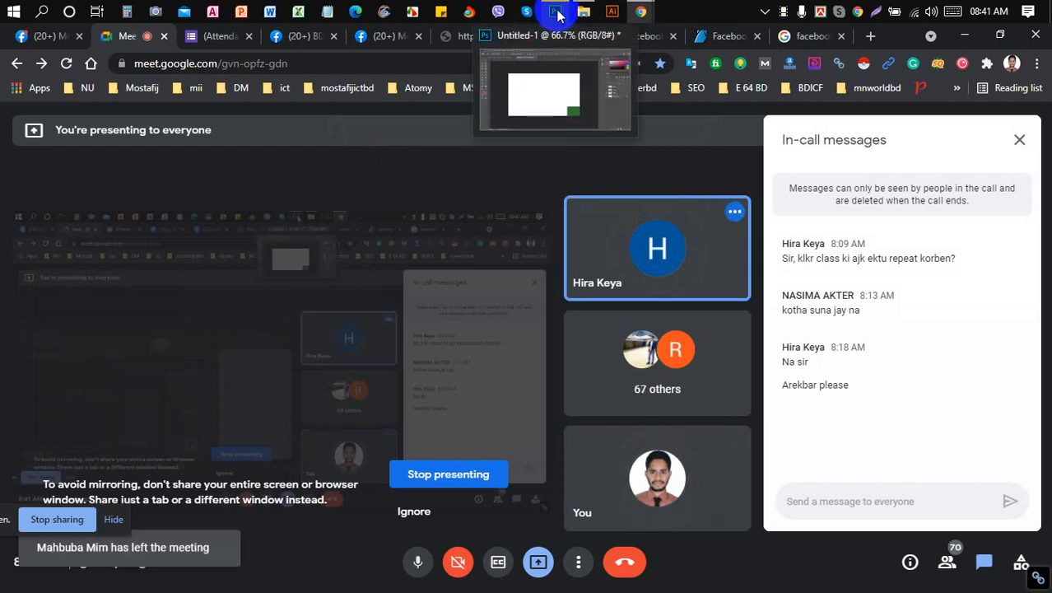
{"action": "left_click", "coordinate": [558, 15]}
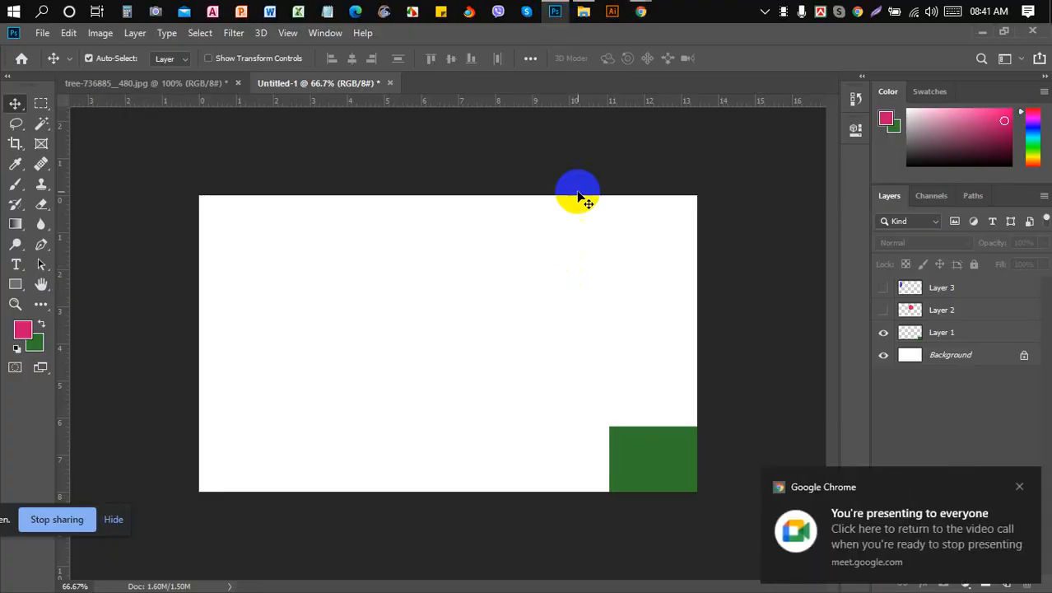
- Select Layer 1 and switch Align To back to Canvas in the alignment options
{"action": "left_click", "coordinate": [531, 58]}
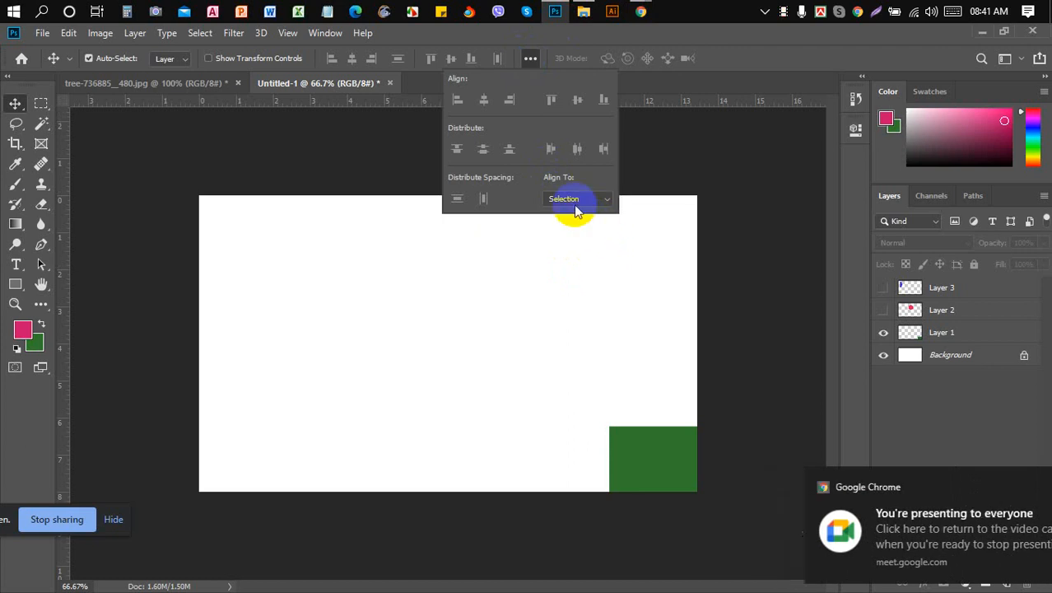
{"action": "left_click", "coordinate": [720, 363]}
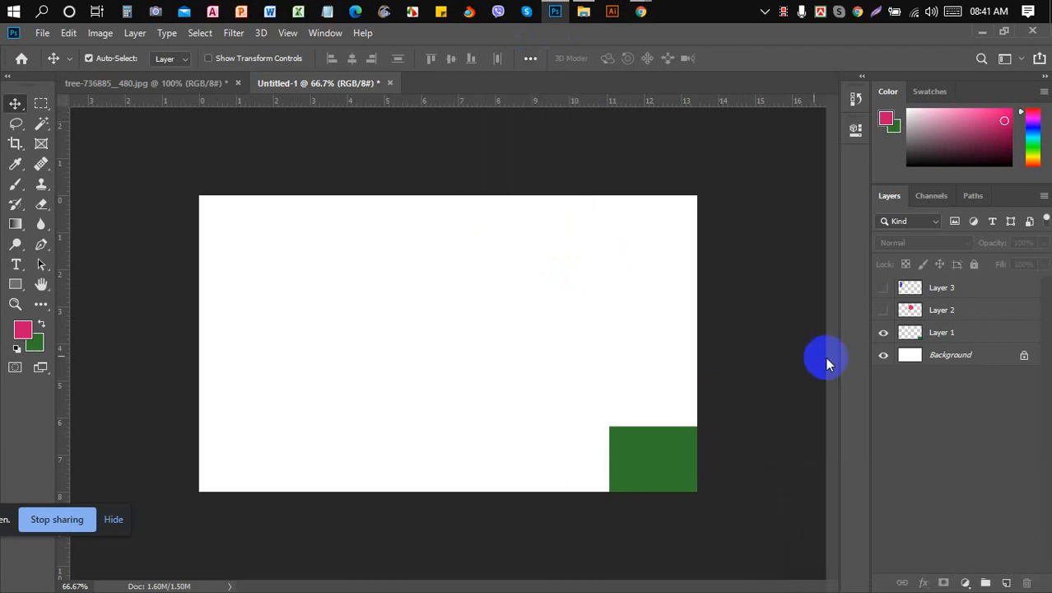
{"action": "left_click", "coordinate": [955, 332]}
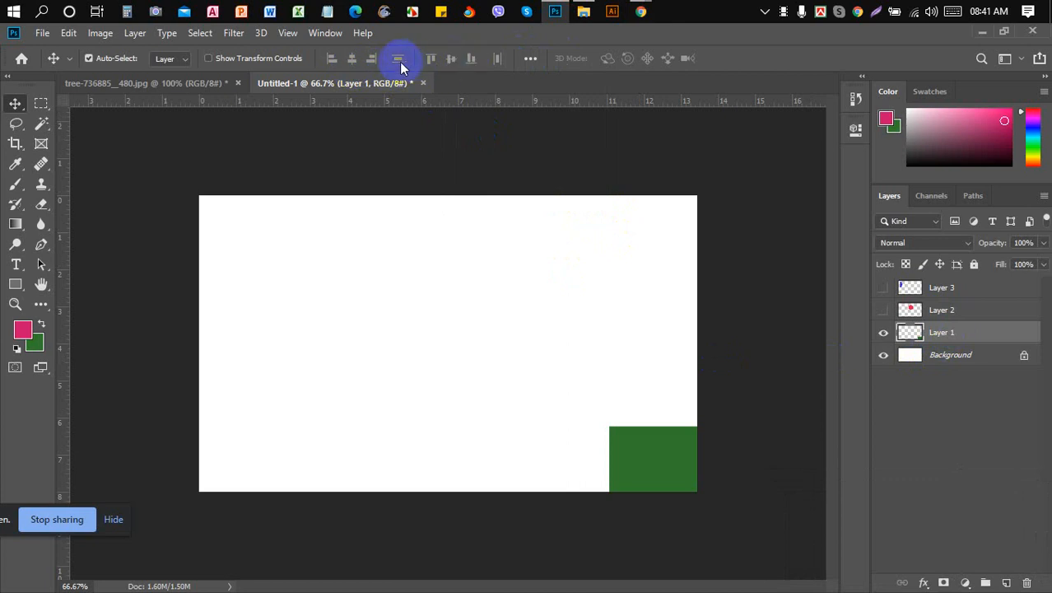
{"action": "left_click", "coordinate": [530, 58]}
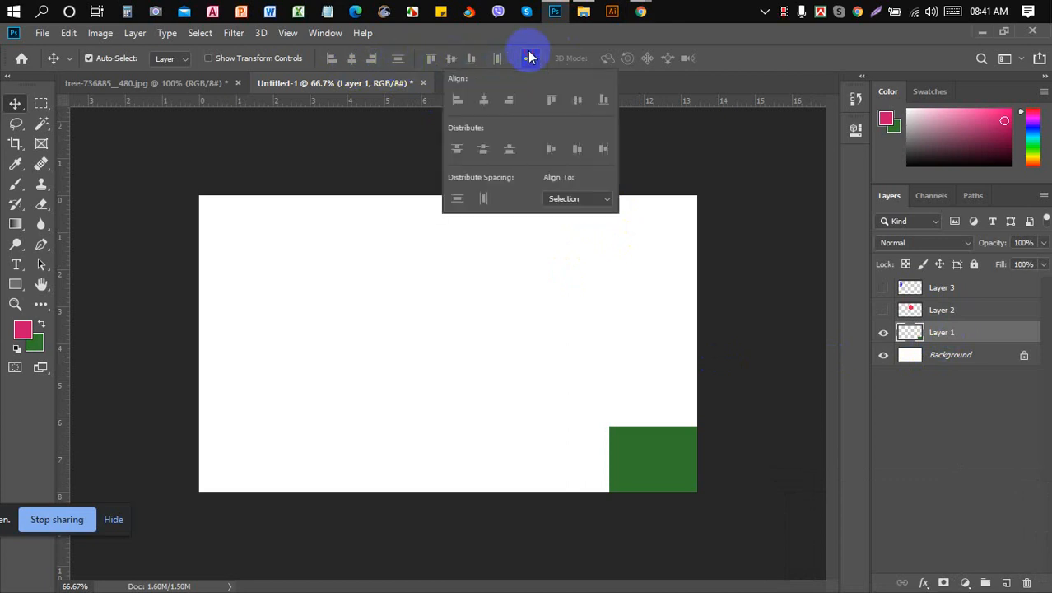
{"action": "left_click", "coordinate": [578, 198]}
{"action": "left_click", "coordinate": [575, 226]}
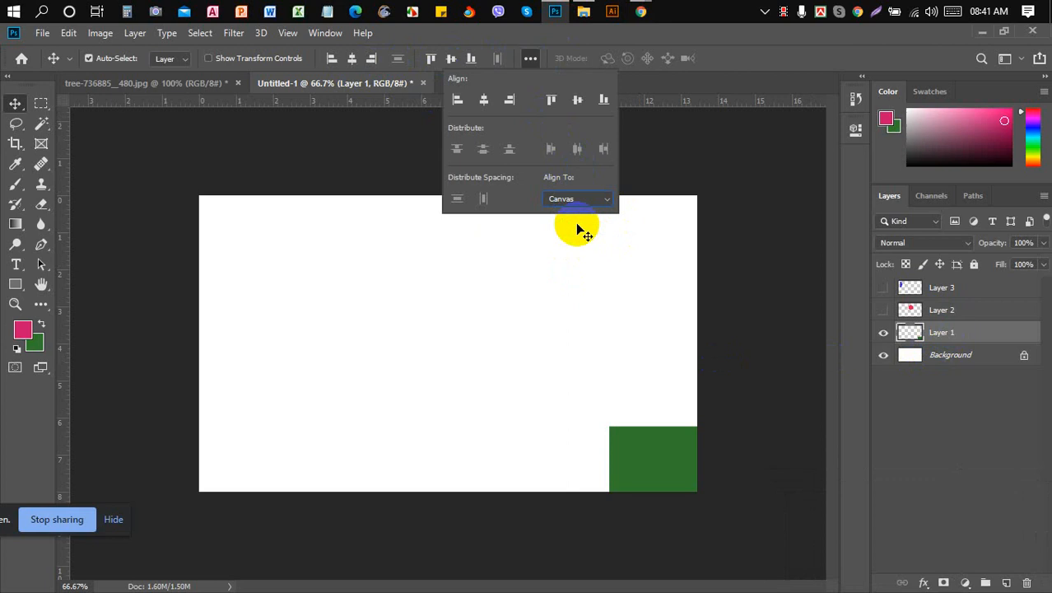
{"action": "left_click", "coordinate": [583, 300]}
{"action": "left_click", "coordinate": [962, 332]}
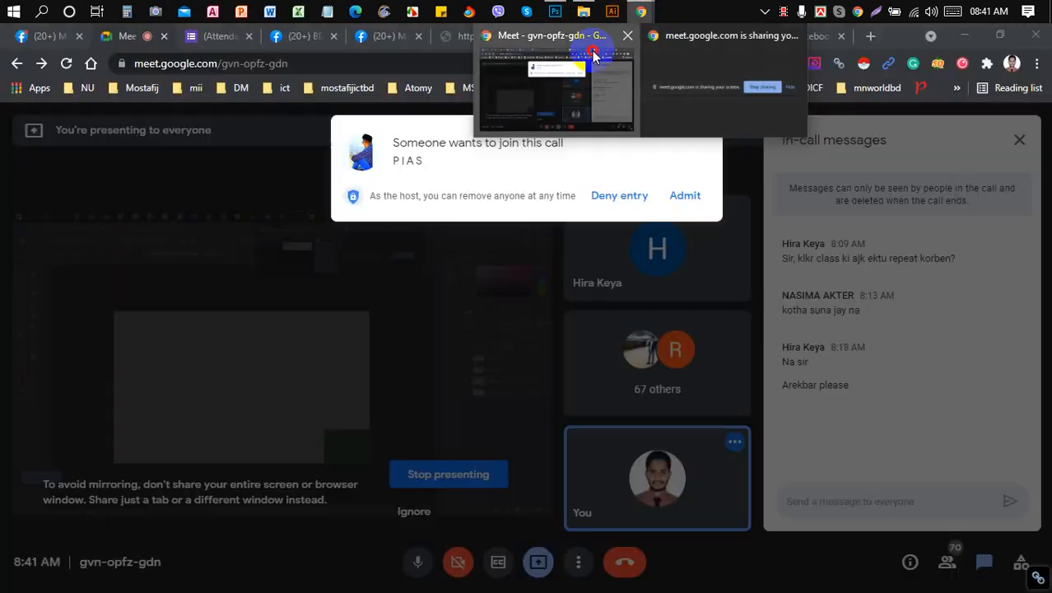
- Admit another waiting participant to the Meet call, bringing it to 71, then return to Photoshop
{"action": "left_click", "coordinate": [598, 37]}
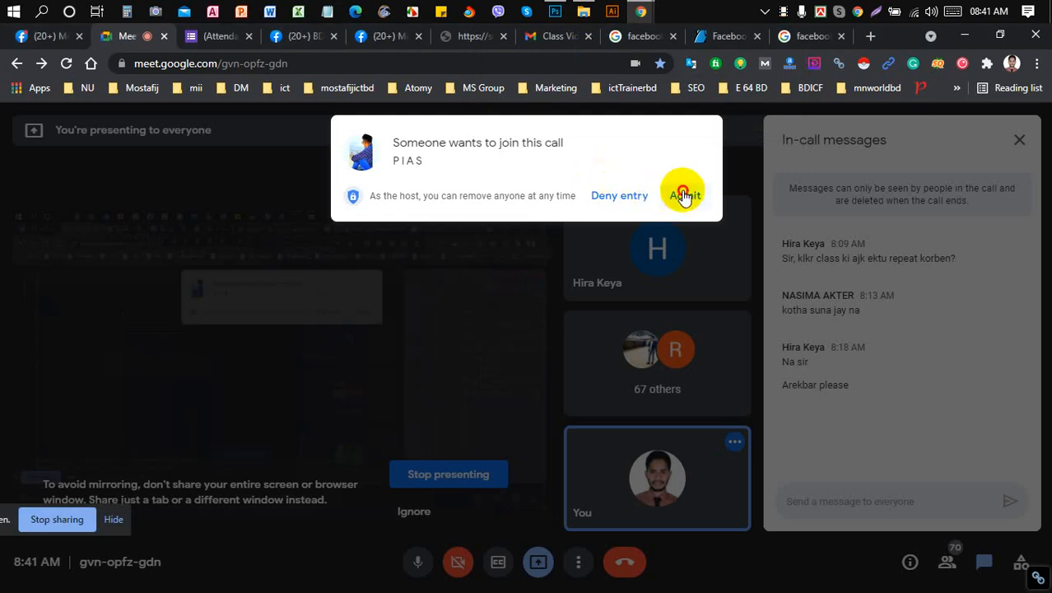
{"action": "left_click", "coordinate": [683, 196]}
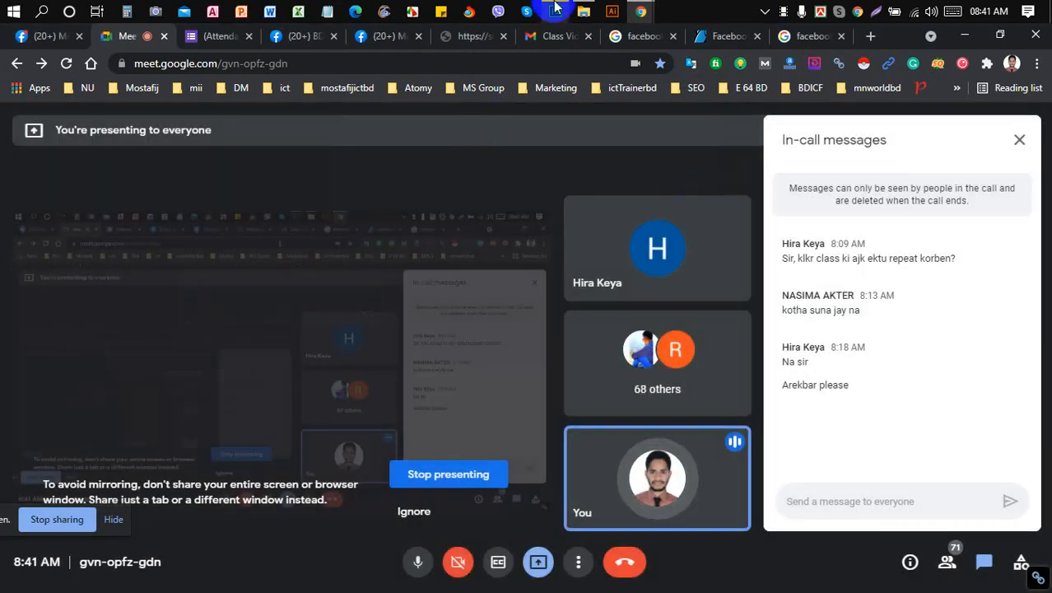
{"action": "mouse_move", "coordinate": [559, 6]}
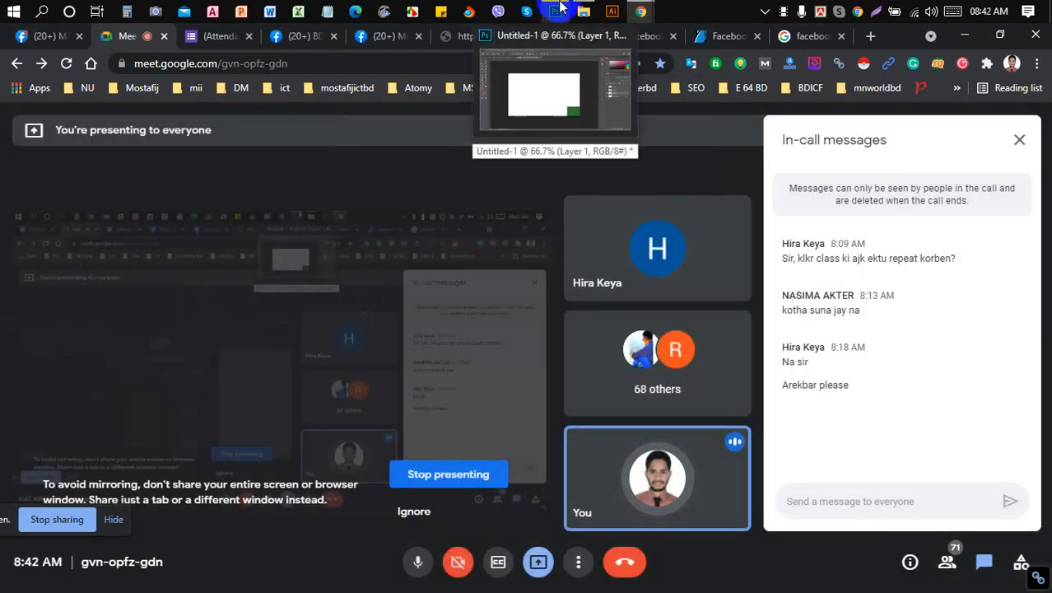
{"action": "left_click", "coordinate": [559, 7]}
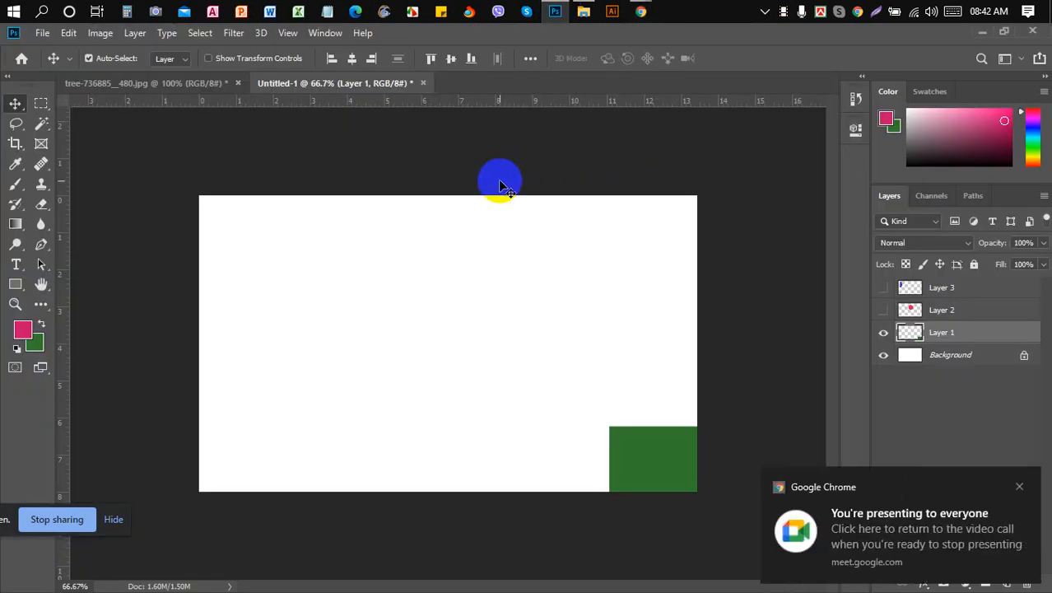
- Dismiss the screen-sharing notification and toggle Layer 1's visibility off and back on
{"action": "left_click", "coordinate": [1020, 487]}
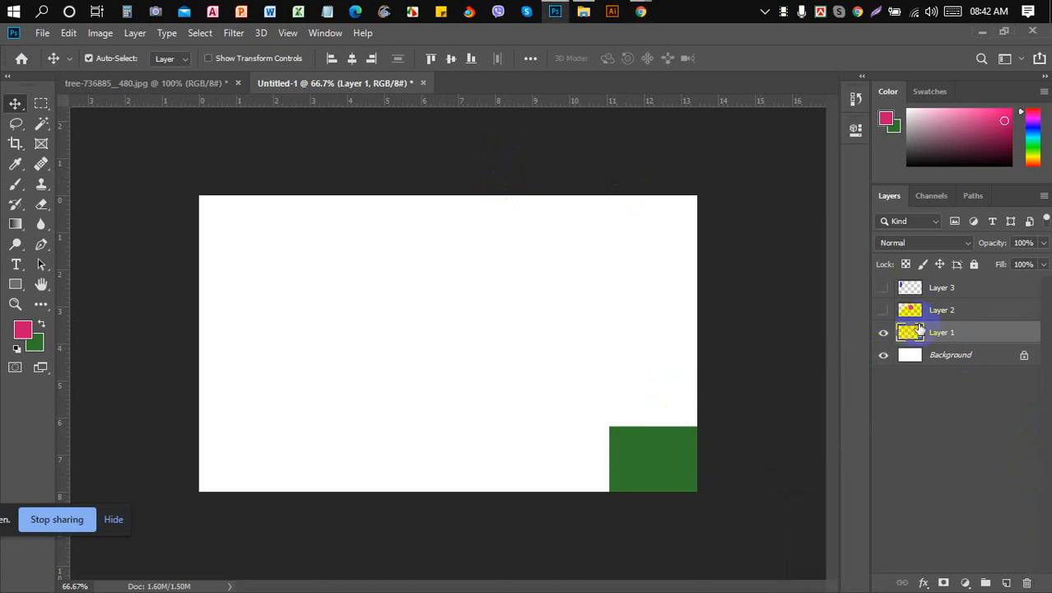
{"action": "left_click", "coordinate": [535, 58]}
{"action": "left_click", "coordinate": [531, 58]}
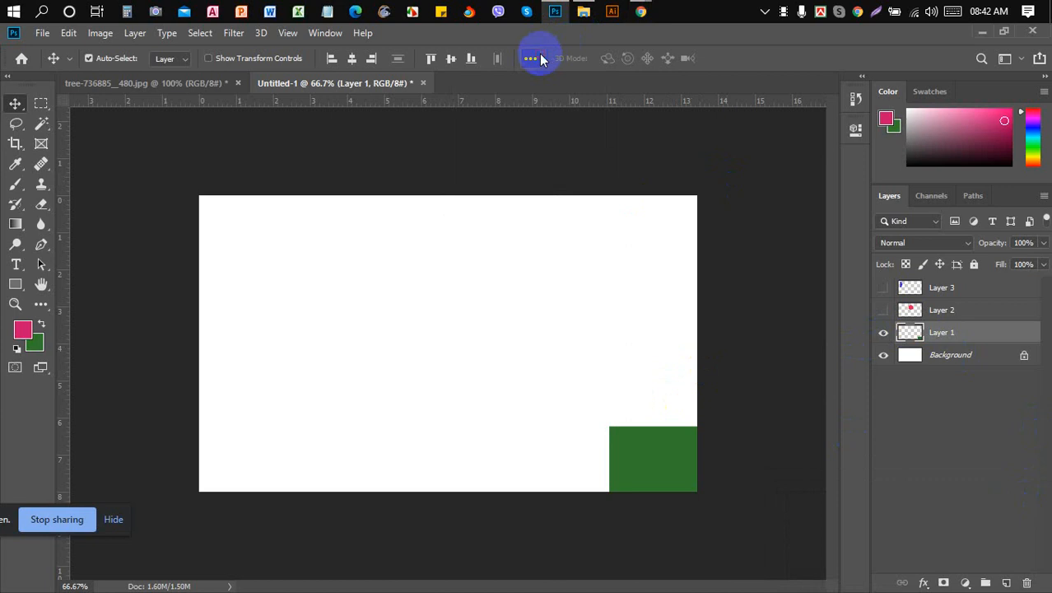
{"action": "left_click", "coordinate": [885, 334]}
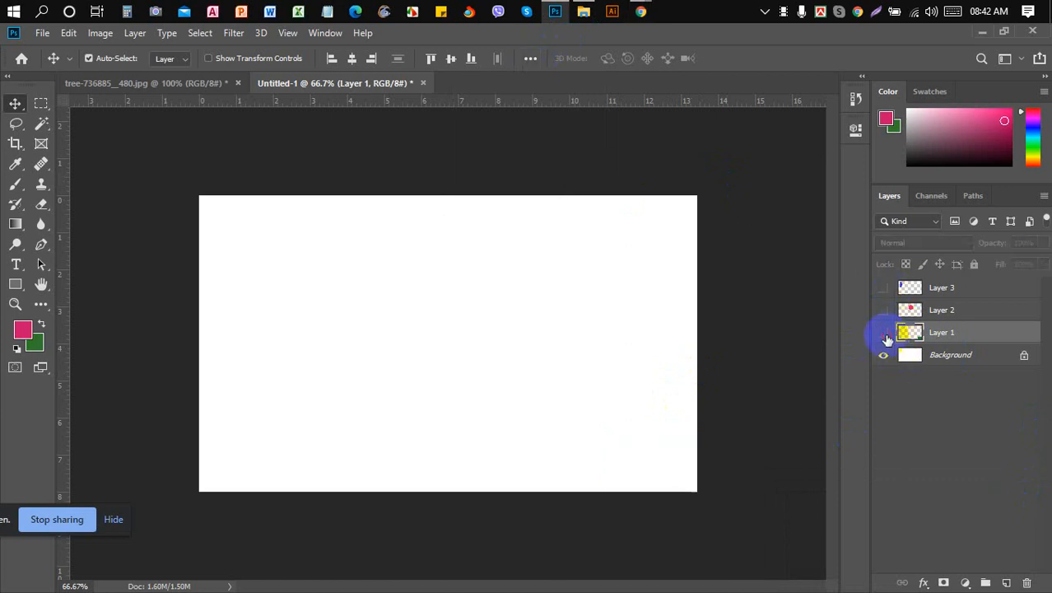
{"action": "left_click", "coordinate": [885, 334]}
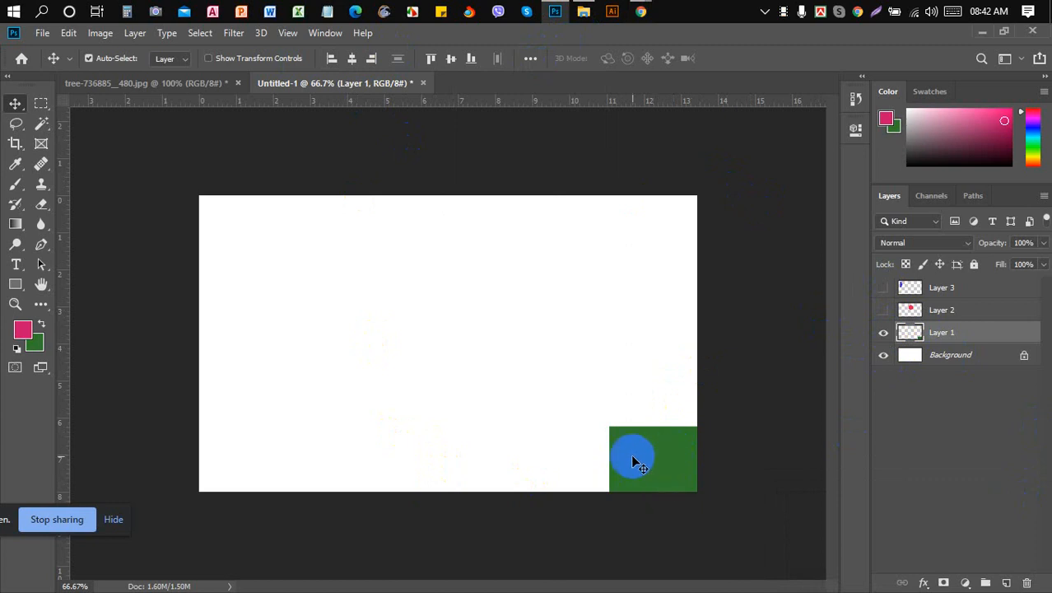
- Apply Align Horizontal Centers and Align Vertical Centers to Layer 1's green rectangle
{"action": "left_click", "coordinate": [353, 58]}
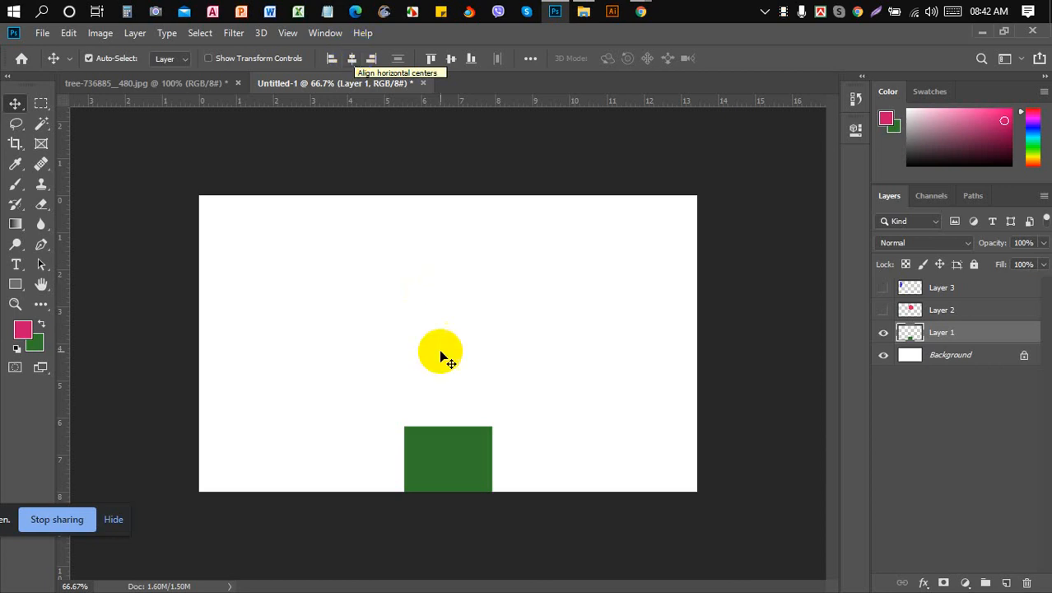
{"action": "left_click", "coordinate": [427, 480]}
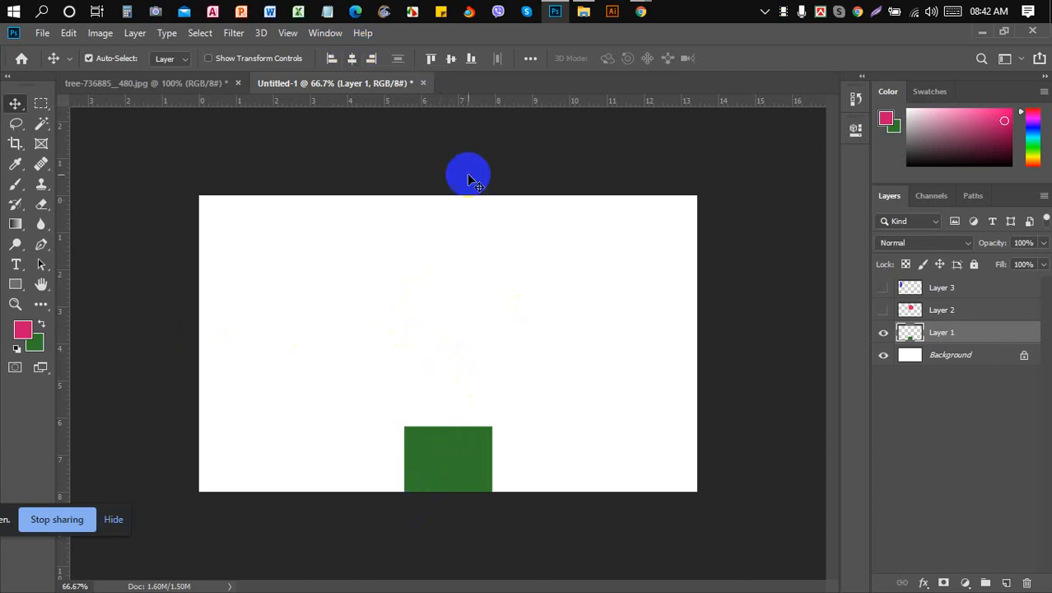
{"action": "left_click", "coordinate": [452, 60]}
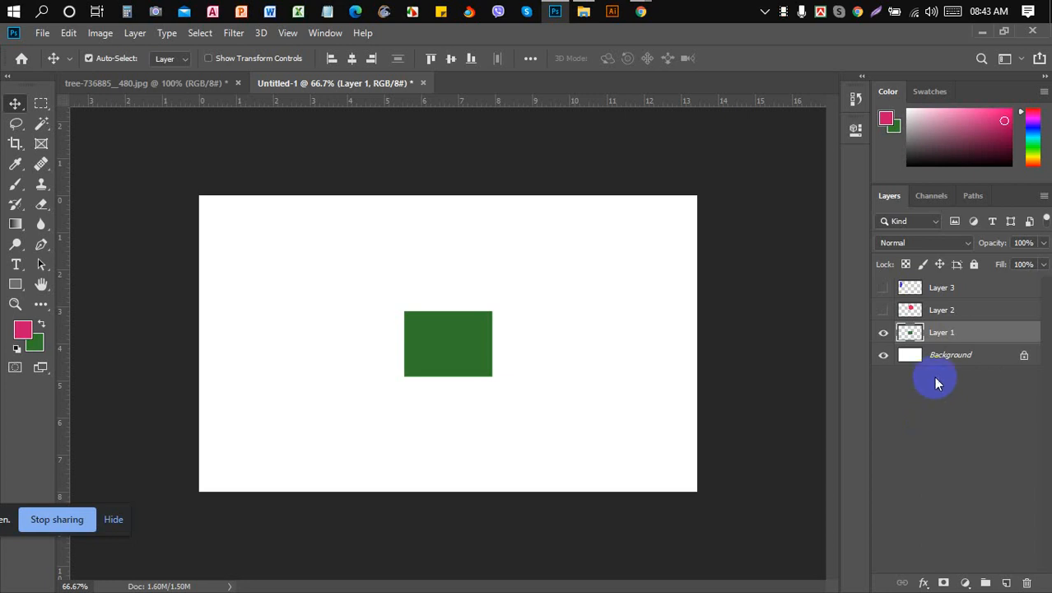
- Switch the Align To setting back to Selection
{"action": "left_click", "coordinate": [531, 58]}
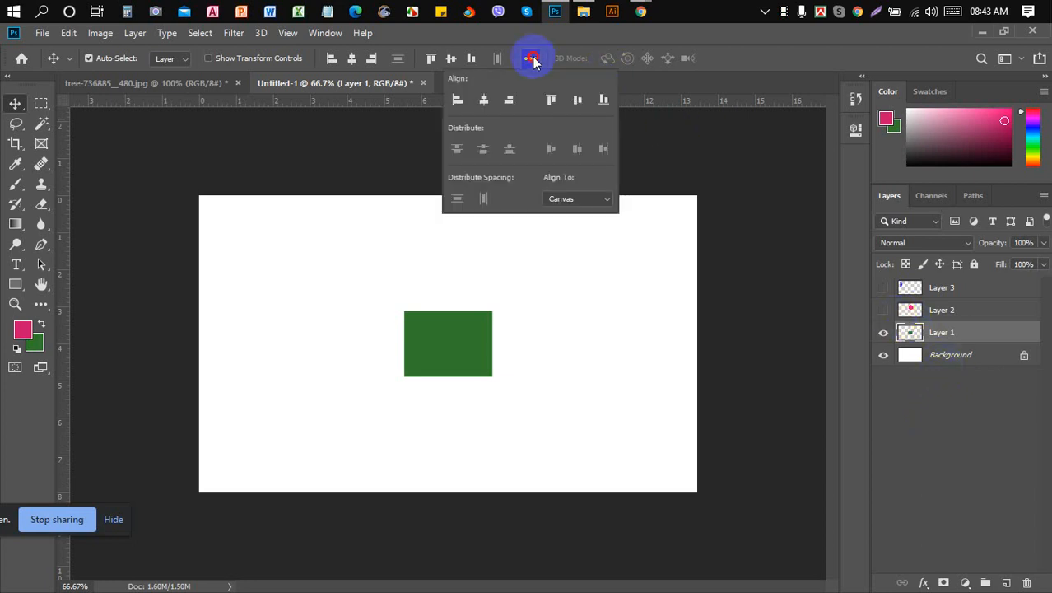
{"action": "left_click", "coordinate": [599, 198]}
{"action": "left_click", "coordinate": [588, 213]}
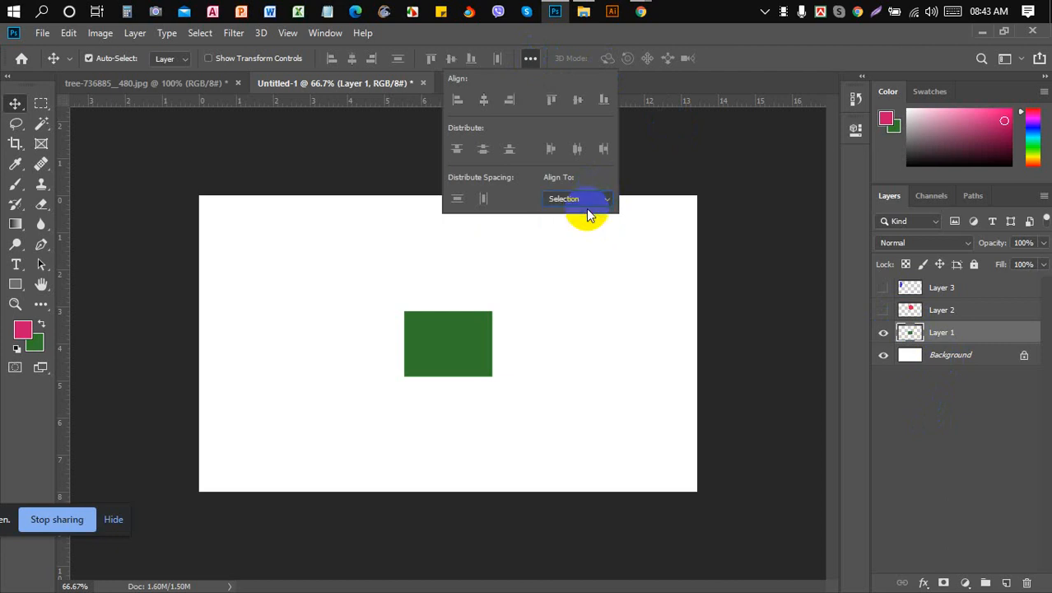
{"action": "left_click", "coordinate": [599, 296]}
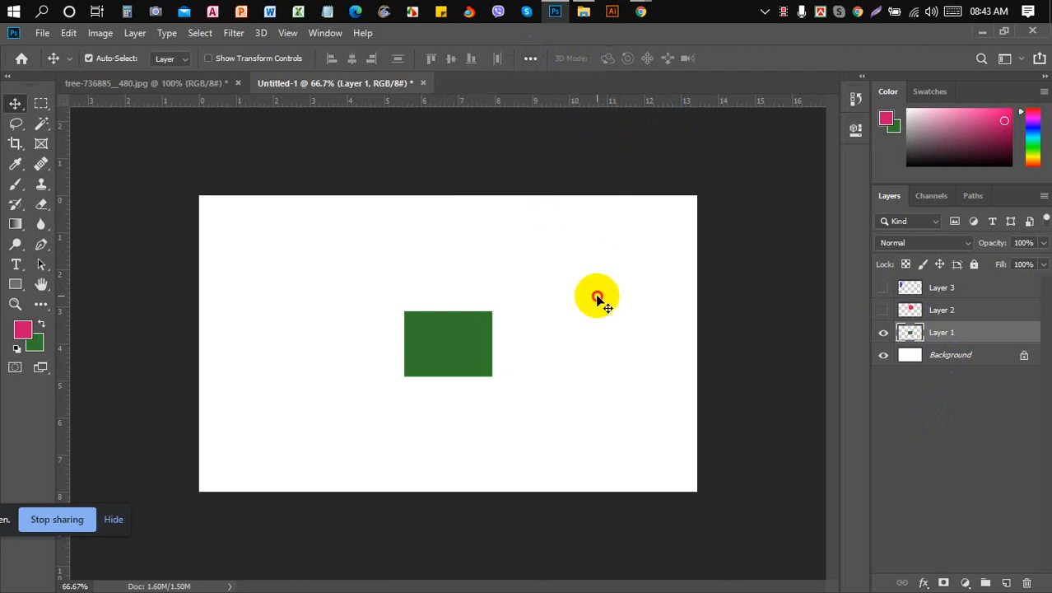
- Select Layer 1 with Background and align the rectangle's top and left edges to it
{"action": "left_click", "coordinate": [951, 337]}
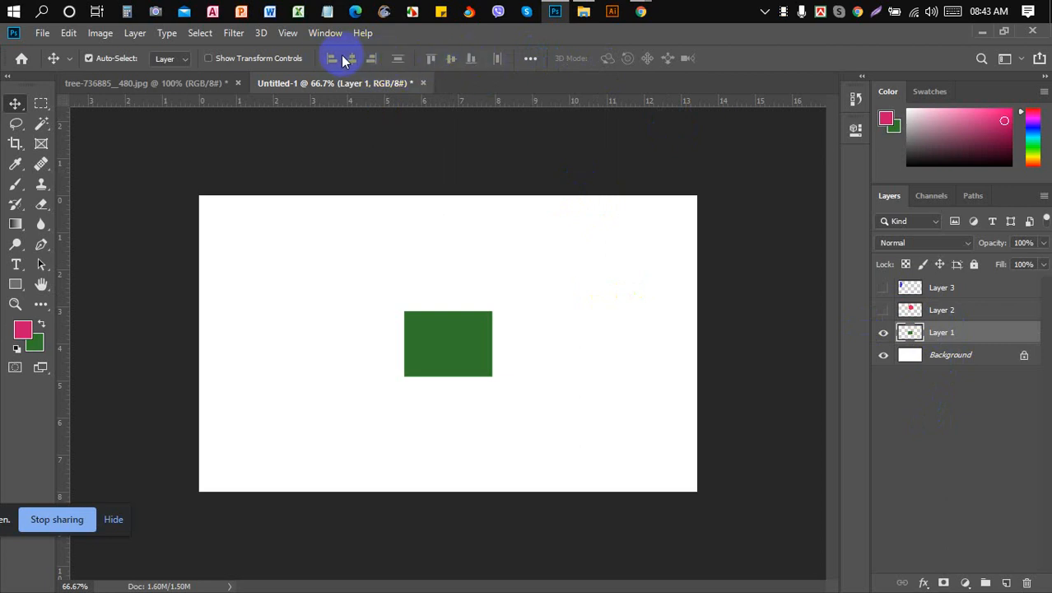
{"action": "left_click", "coordinate": [951, 355], "text": "ctrl"}
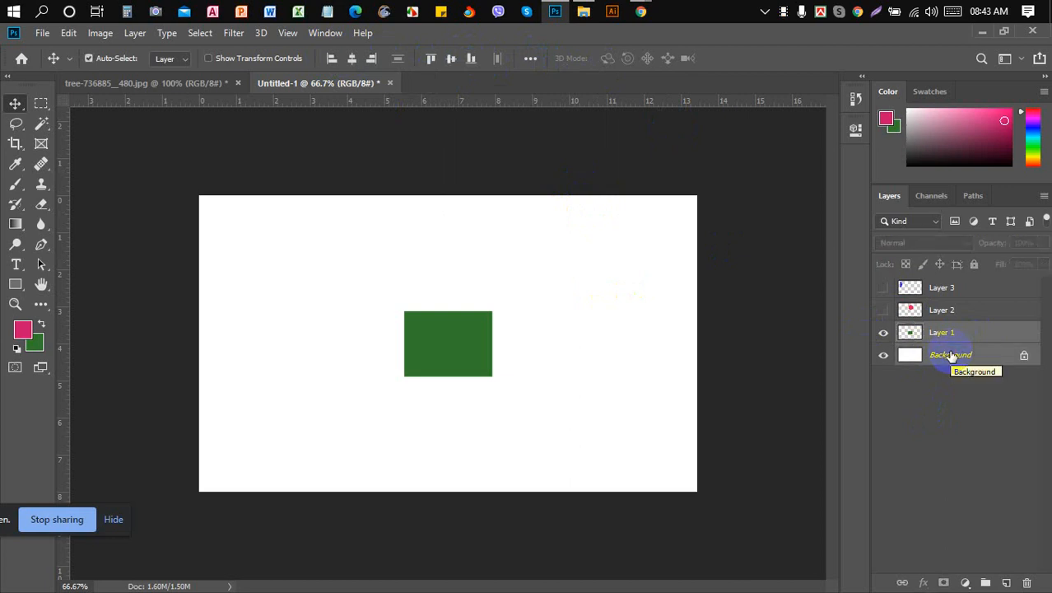
{"action": "left_click", "coordinate": [475, 331]}
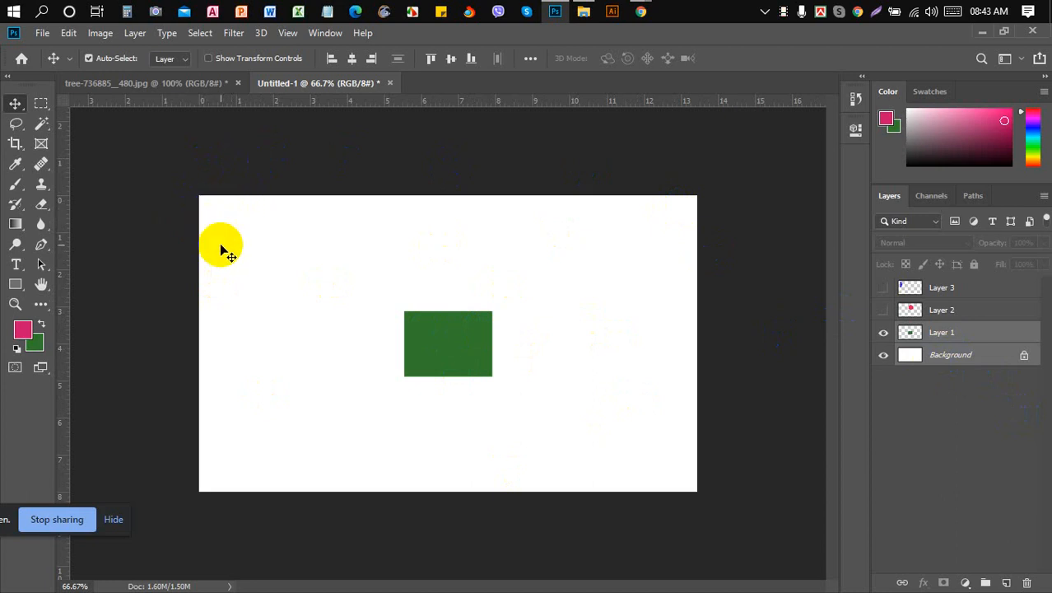
{"action": "left_click", "coordinate": [430, 59]}
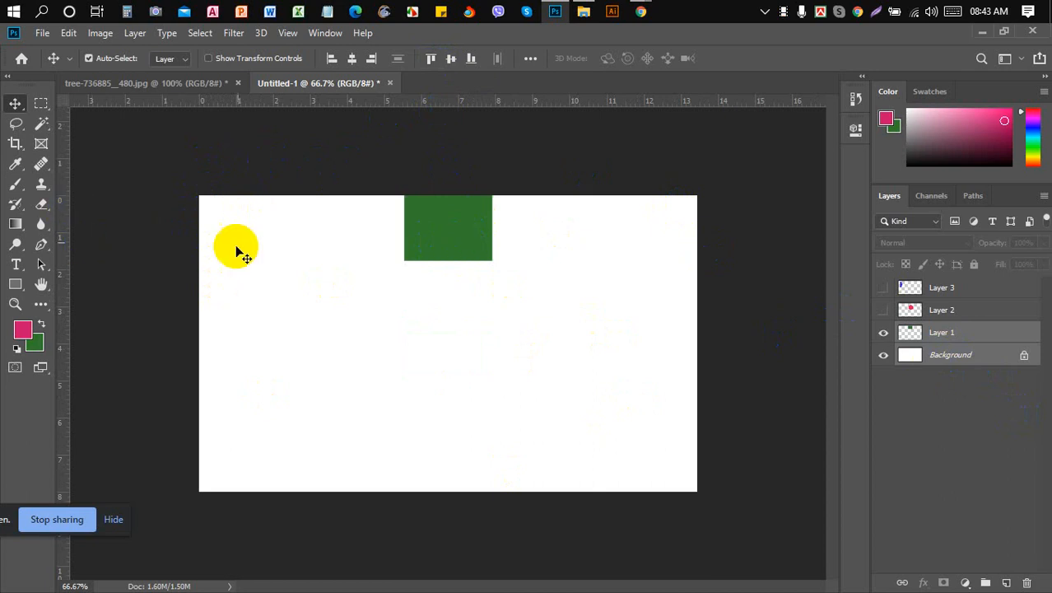
{"action": "left_click_drag", "start_coordinate": [467, 257], "coordinate": [463, 228]}
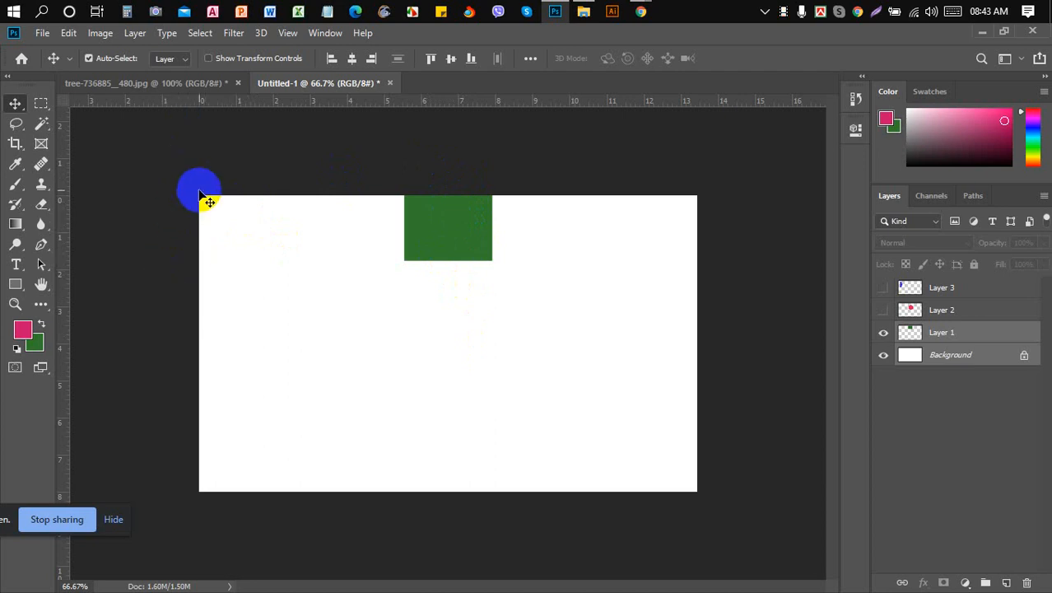
{"action": "left_click", "coordinate": [331, 59]}
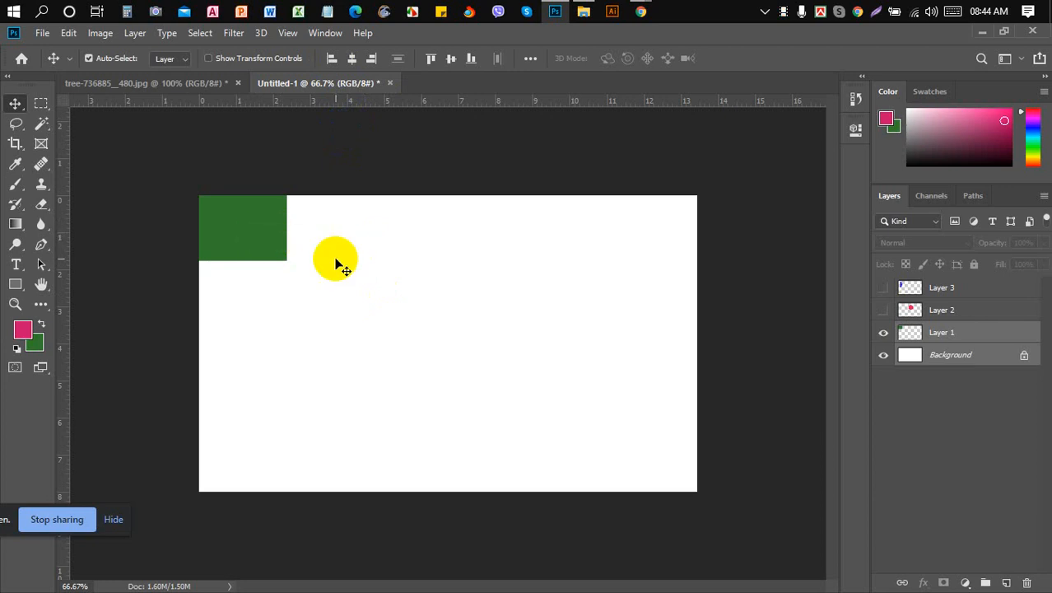
- Drag the green rectangle out of the corner toward the middle of the canvas
{"action": "left_click", "coordinate": [272, 242]}
{"action": "left_click_drag", "start_coordinate": [254, 237], "coordinate": [435, 339]}
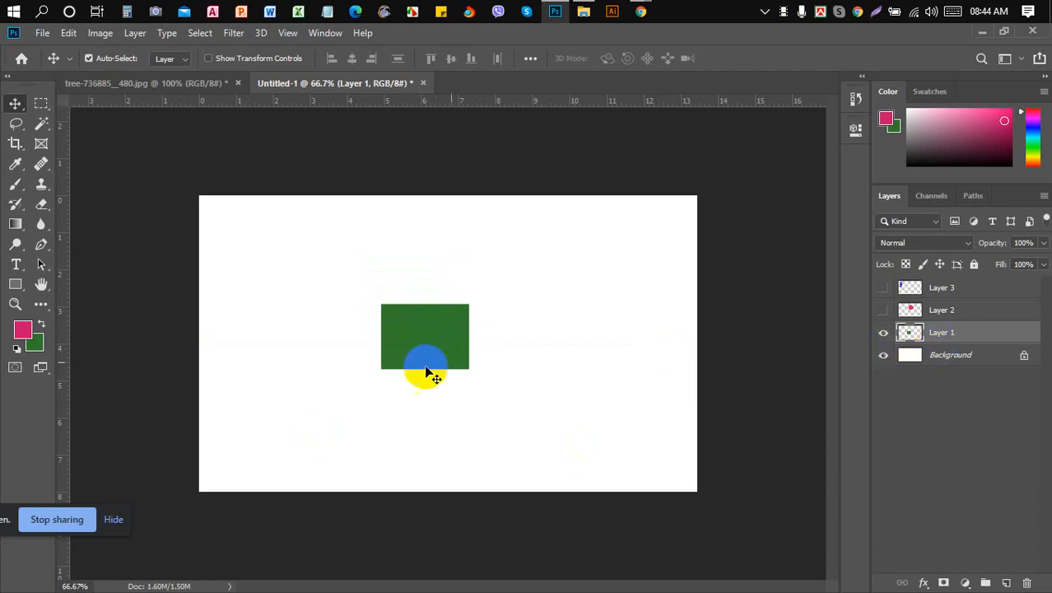
{"action": "left_click_drag", "start_coordinate": [449, 350], "coordinate": [328, 297]}
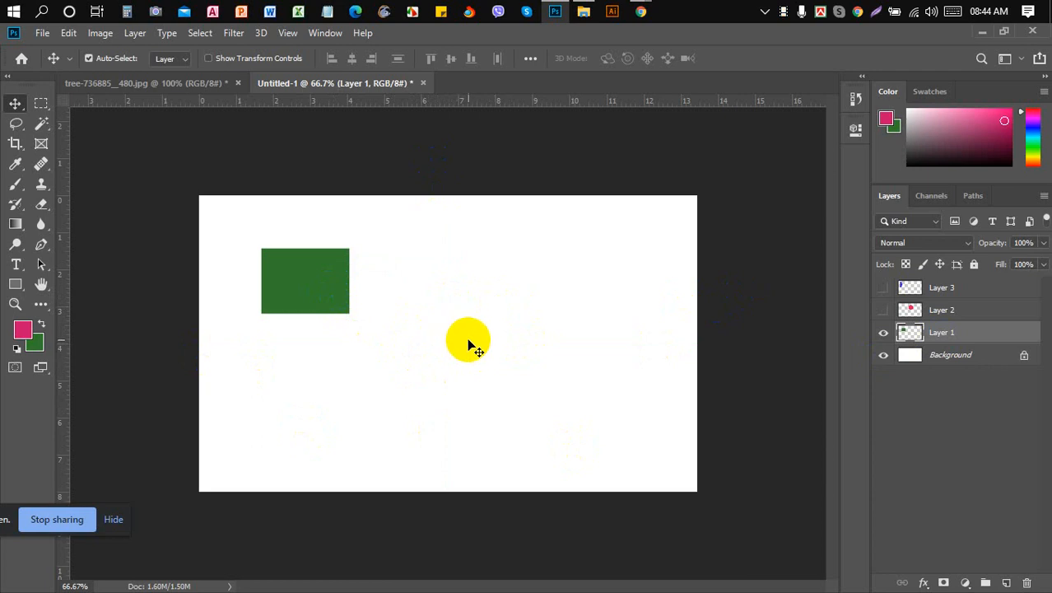
- Align the rectangle's horizontal and vertical centres to the Background, then reselect only Layer 1
{"action": "left_click", "coordinate": [955, 359]}
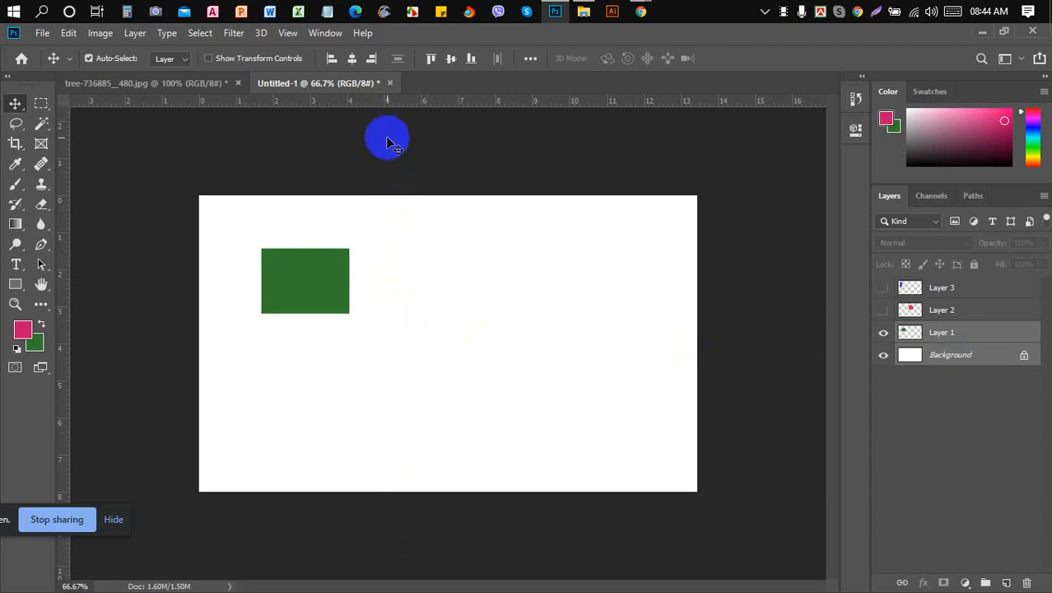
{"action": "left_click", "coordinate": [352, 59]}
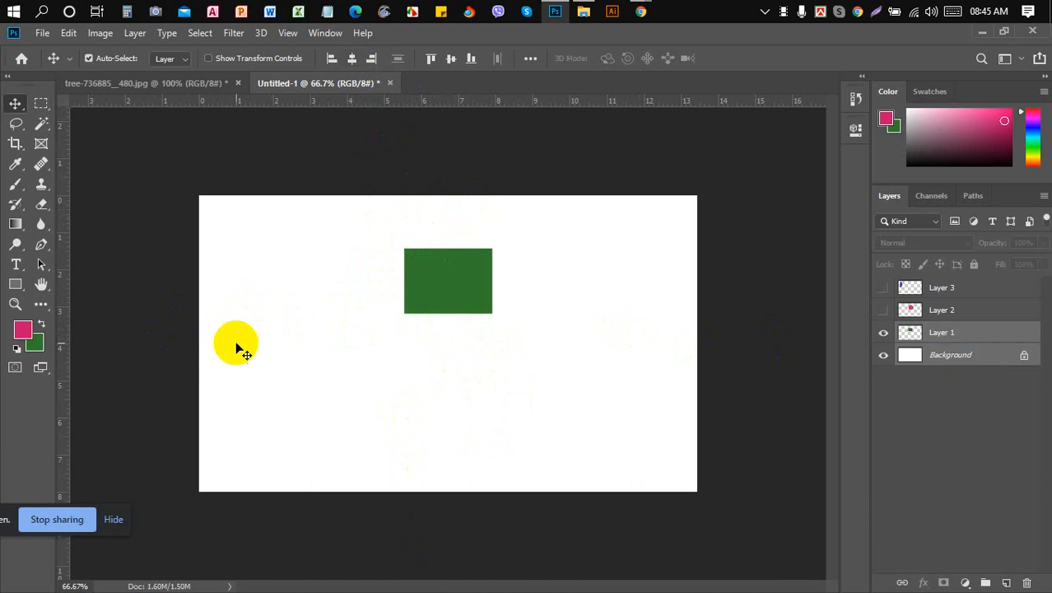
{"action": "left_click", "coordinate": [453, 58]}
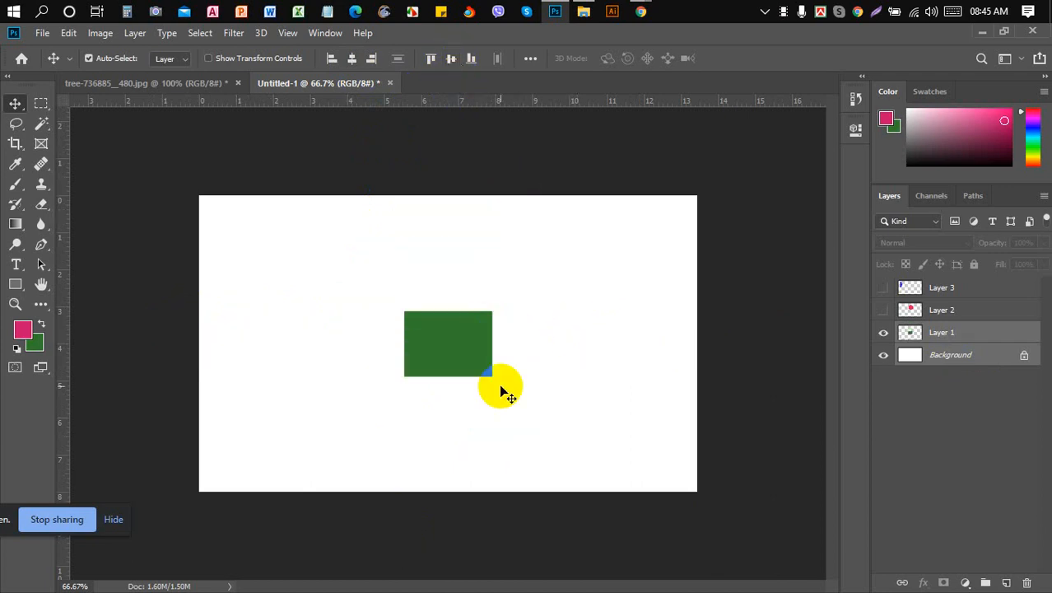
{"action": "left_click", "coordinate": [955, 334]}
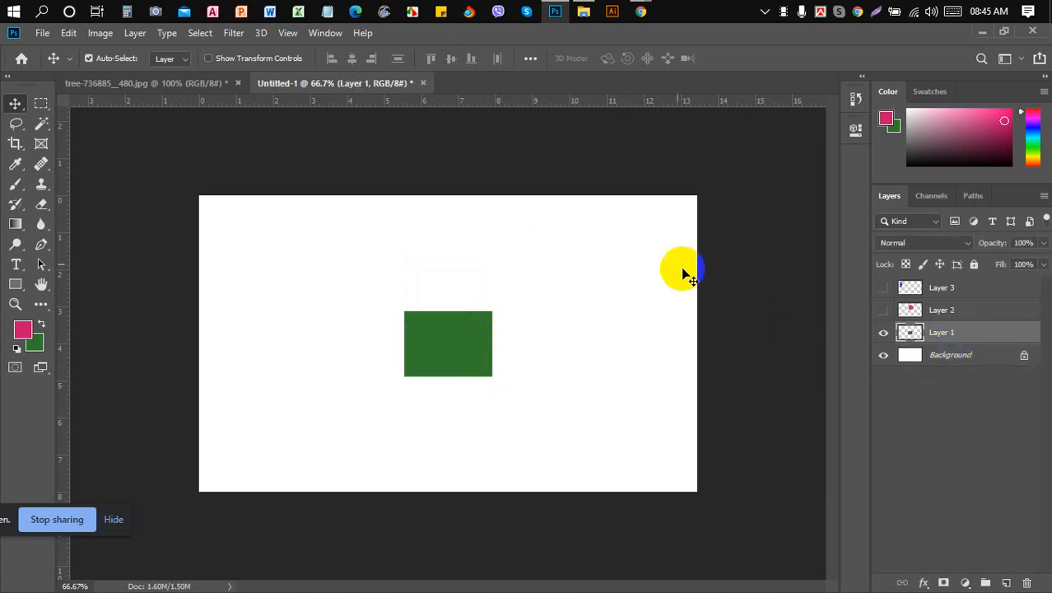
- Undo the rectangle's extra move so it stays centred, and make the pink circle visible
{"action": "left_click_drag", "start_coordinate": [446, 330], "coordinate": [323, 284]}
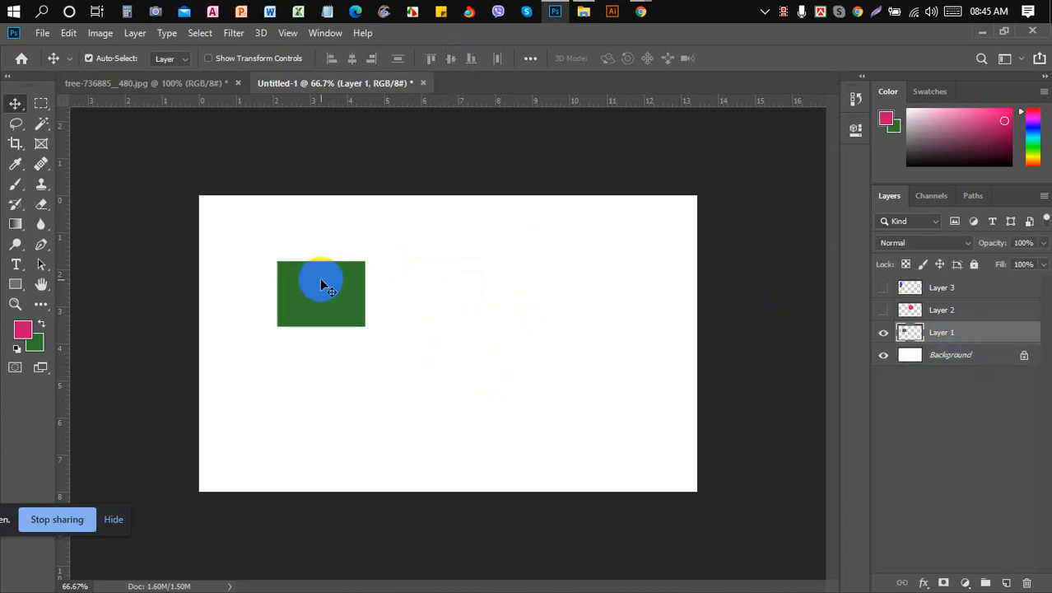
{"action": "left_click", "coordinate": [883, 310]}
{"action": "left_click", "coordinate": [982, 312]}
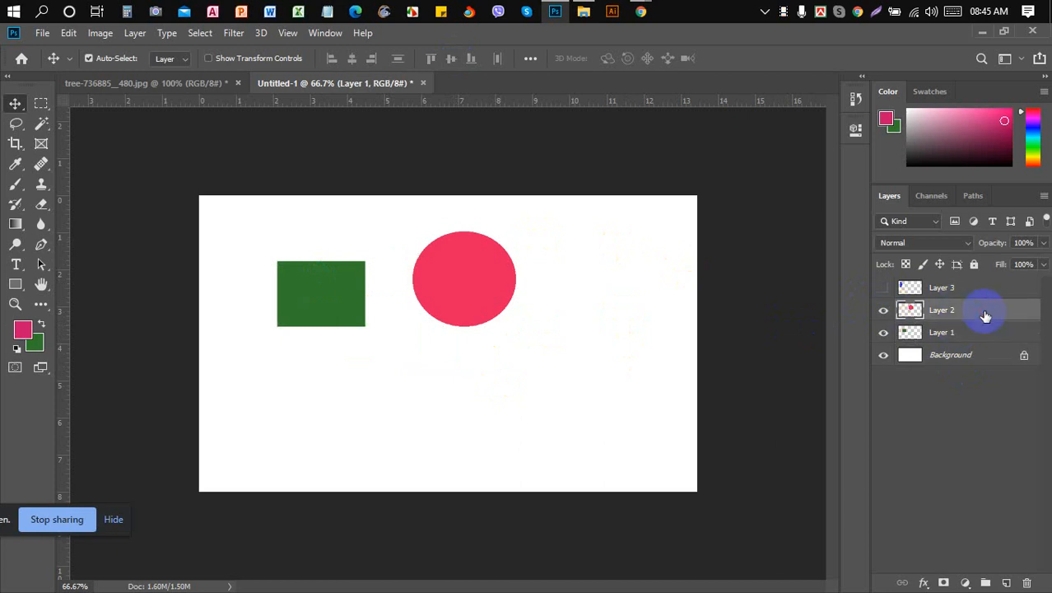
{"action": "key", "text": "ctrl+z"}
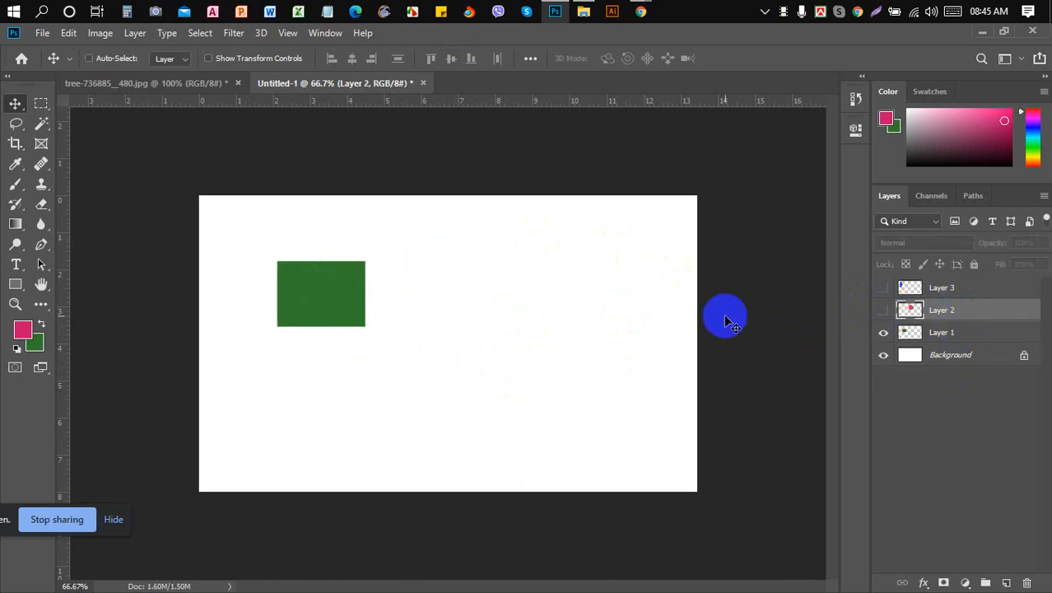
{"action": "key", "text": "ctrl+z"}
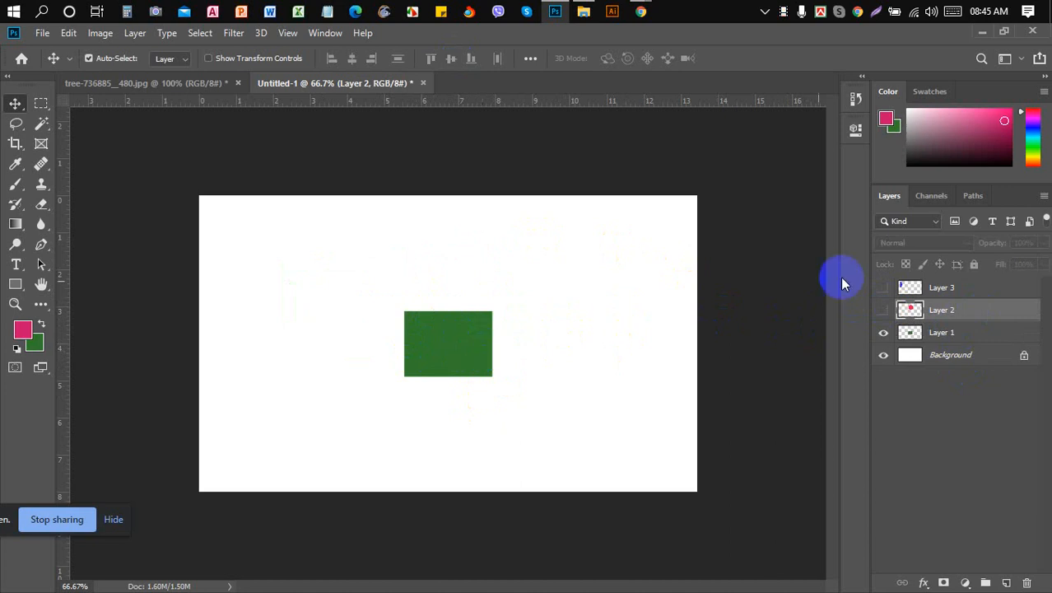
{"action": "left_click", "coordinate": [883, 311]}
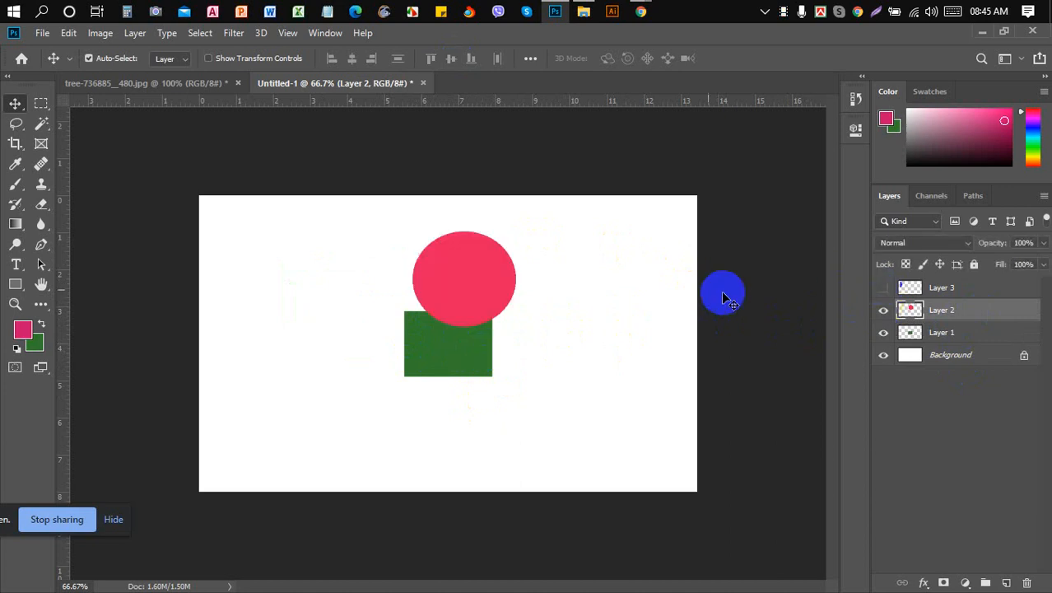
- Shift the pink circle up and right, then make Layer 1 active and select the rectangle's pixels
{"action": "left_click_drag", "start_coordinate": [465, 282], "coordinate": [607, 268]}
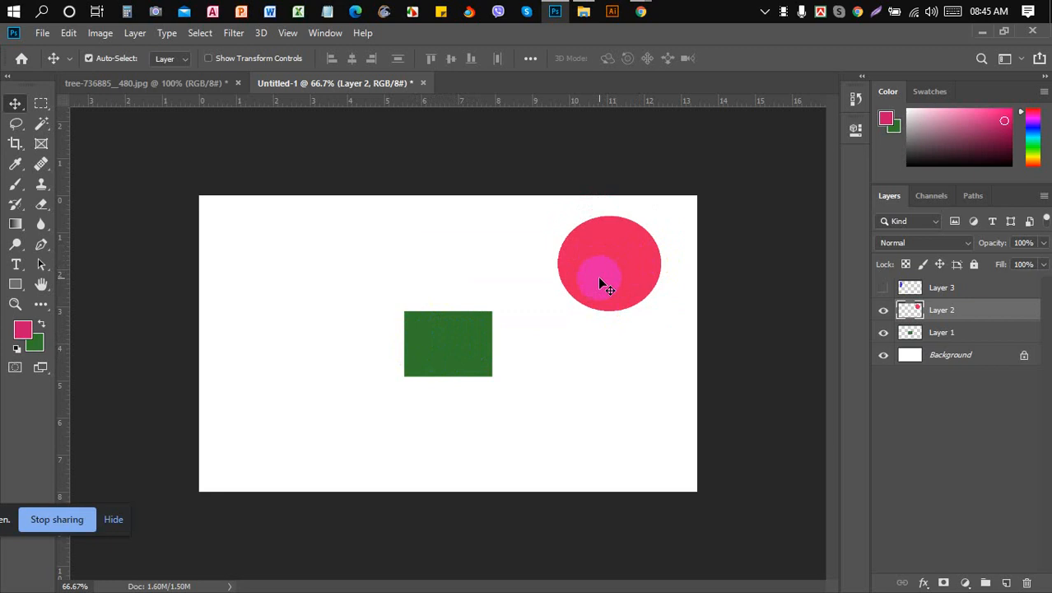
{"action": "left_click", "coordinate": [884, 333]}
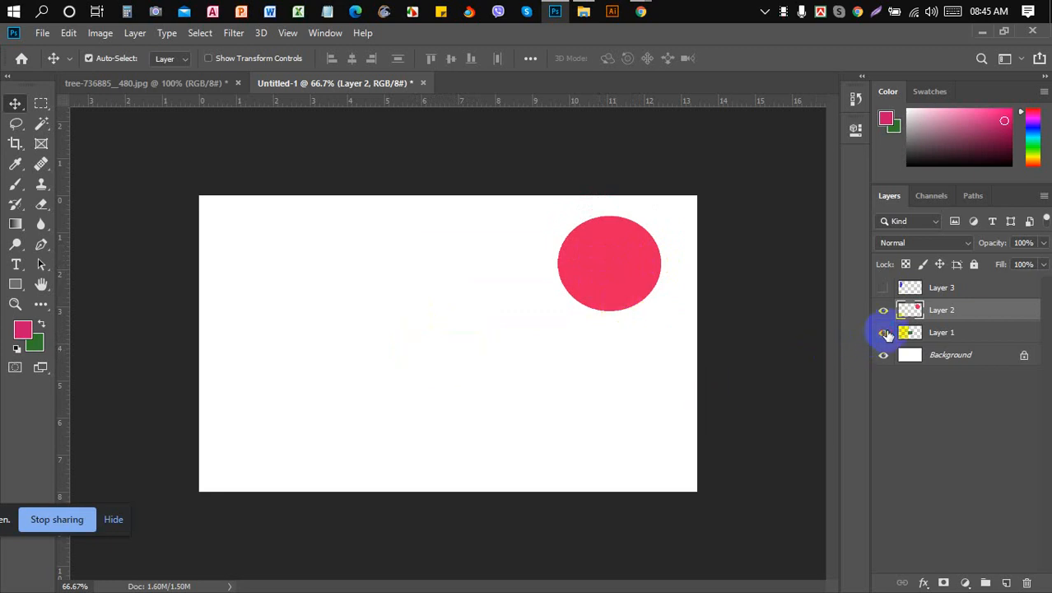
{"action": "left_click", "coordinate": [884, 333]}
{"action": "left_click", "coordinate": [943, 335]}
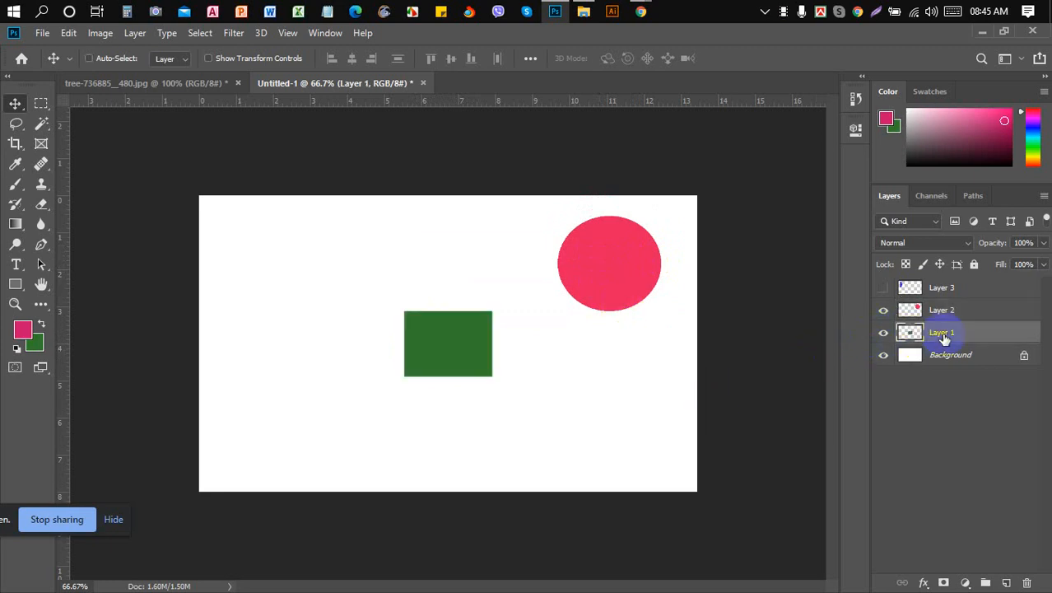
{"action": "left_click", "coordinate": [910, 333], "text": "ctrl"}
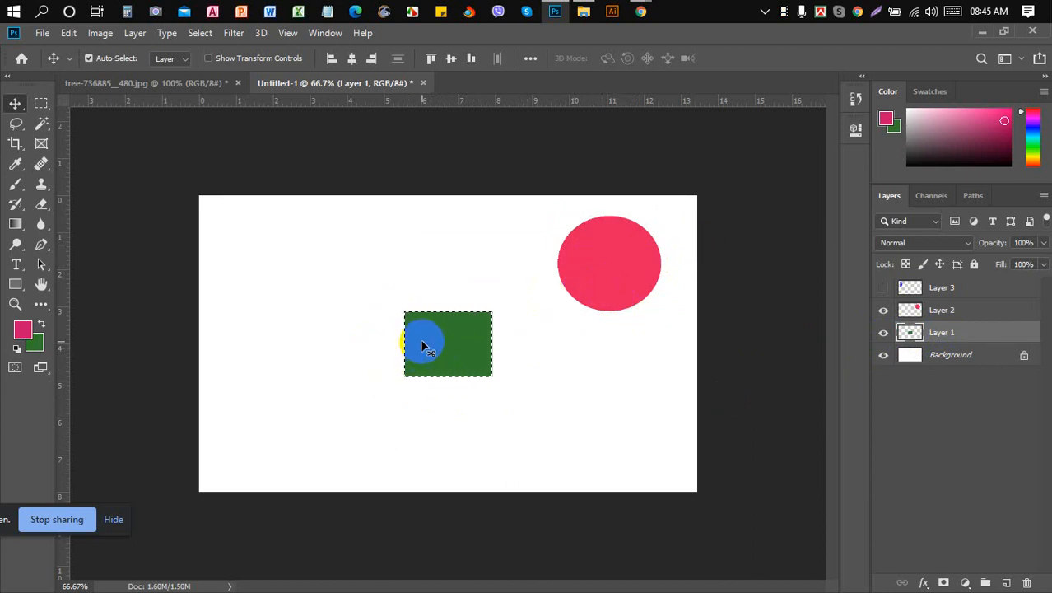
{"action": "left_click", "coordinate": [885, 312]}
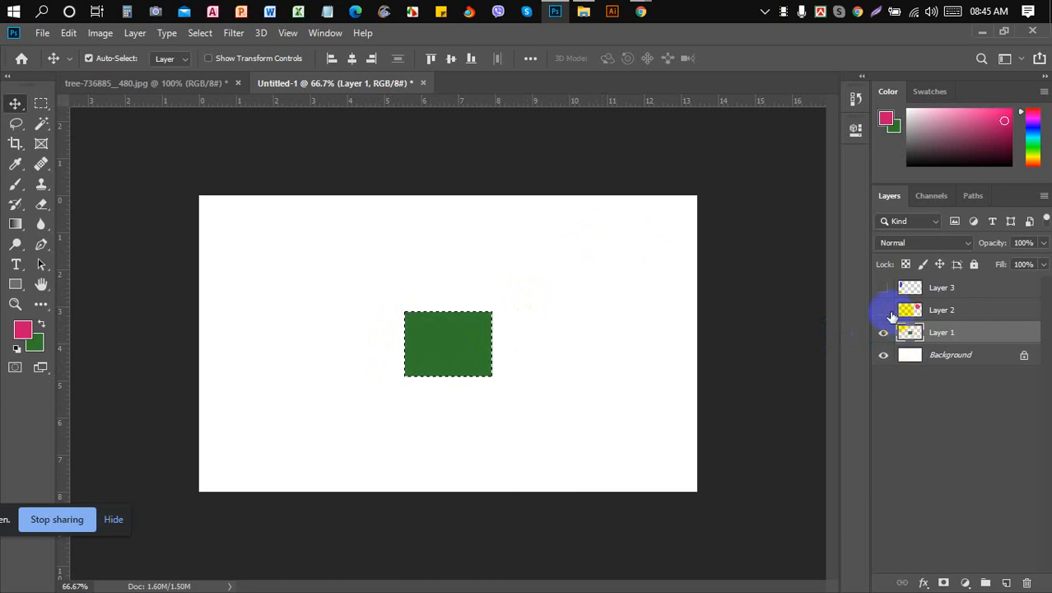
{"action": "left_click", "coordinate": [883, 310]}
- Select Layer 2 with Layer 1 and align the circle's horizontal and vertical centres to the rectangle
{"action": "left_click", "coordinate": [958, 318], "text": "ctrl"}
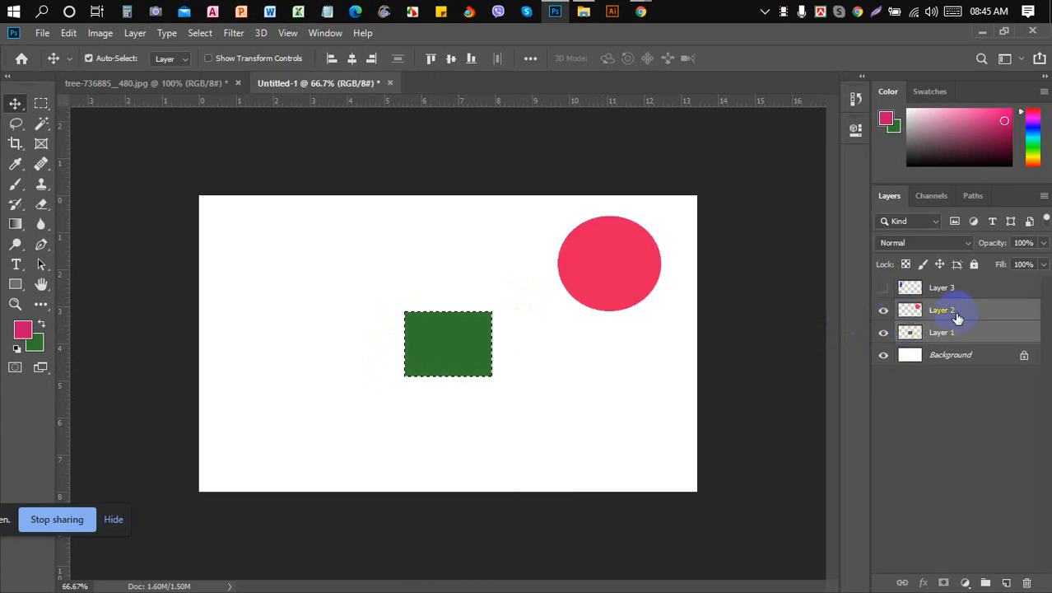
{"action": "left_click", "coordinate": [884, 311]}
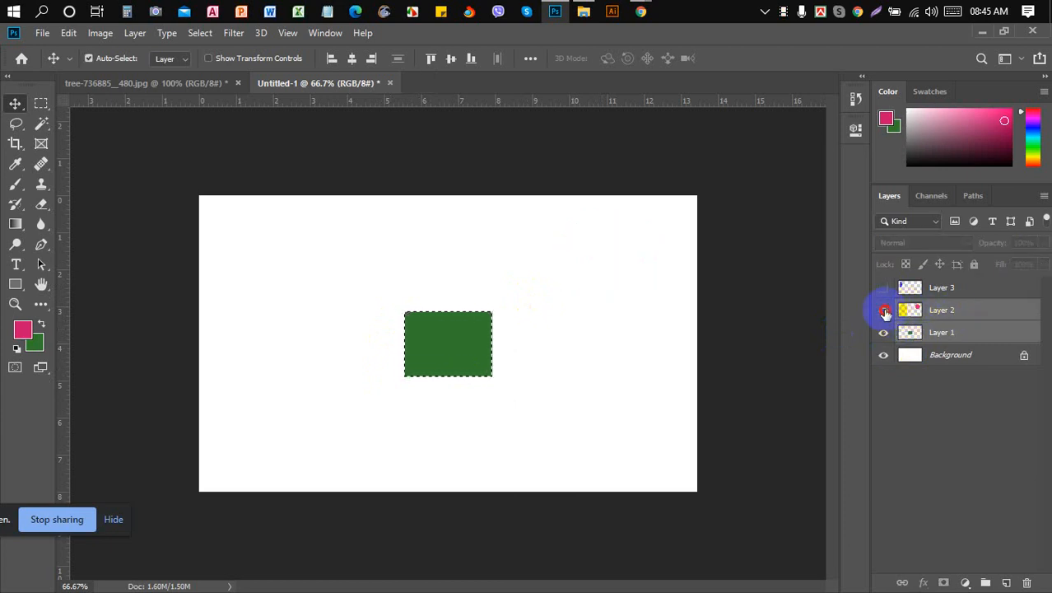
{"action": "left_click", "coordinate": [884, 312]}
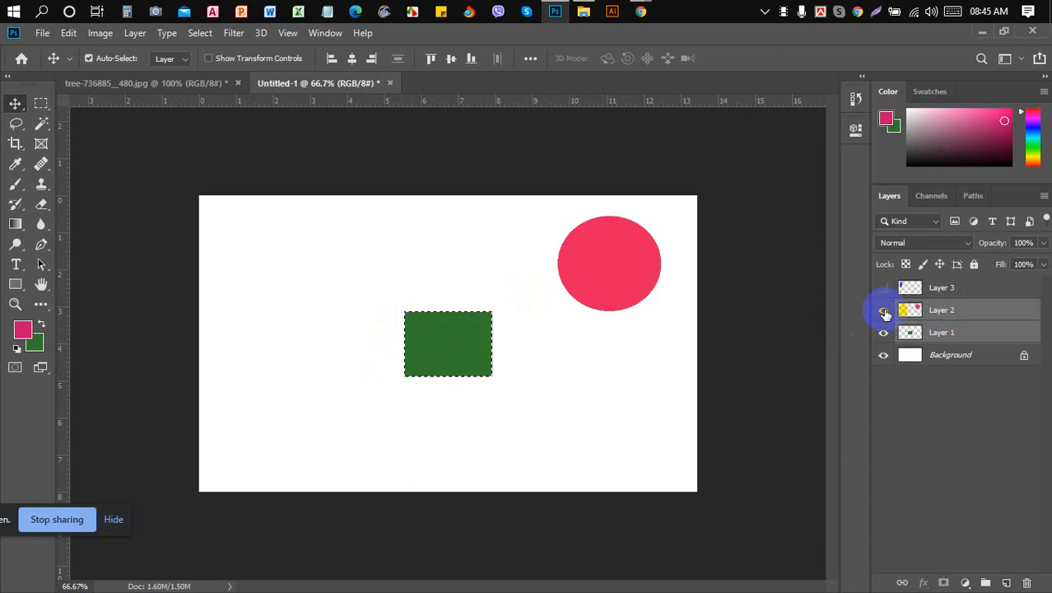
{"action": "left_click", "coordinate": [353, 61]}
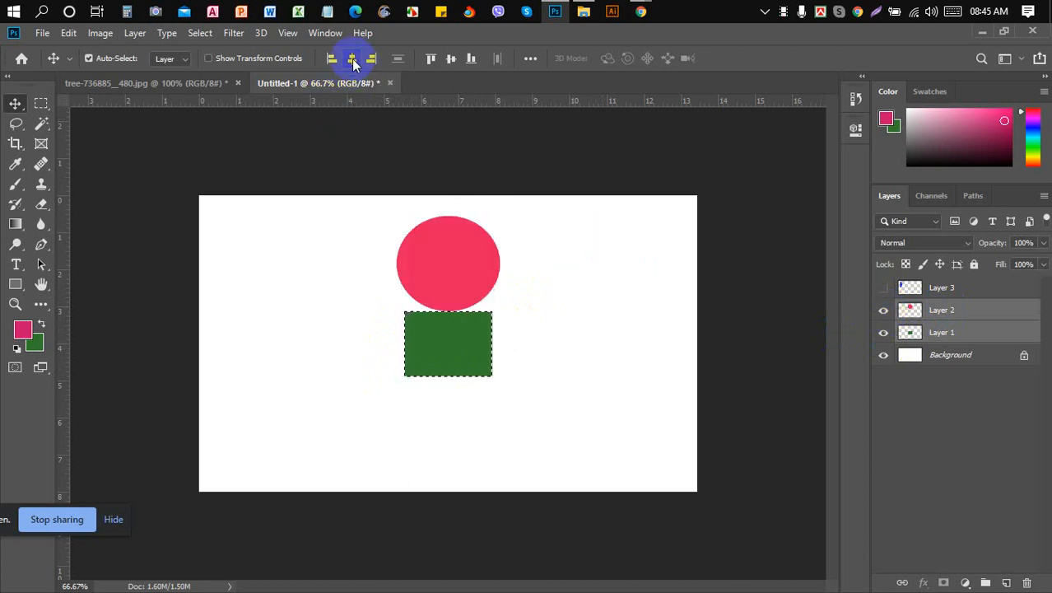
{"action": "left_click", "coordinate": [450, 60]}
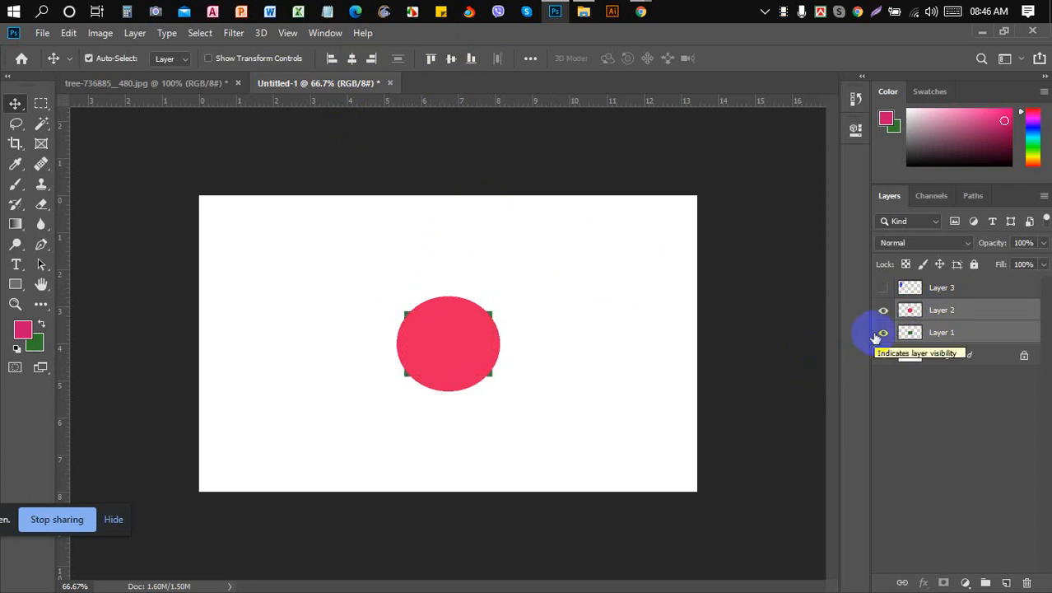
{"action": "left_click", "coordinate": [941, 333]}
- Glance at the Google Meet call and come back to Photoshop
{"action": "mouse_move", "coordinate": [636, 11]}
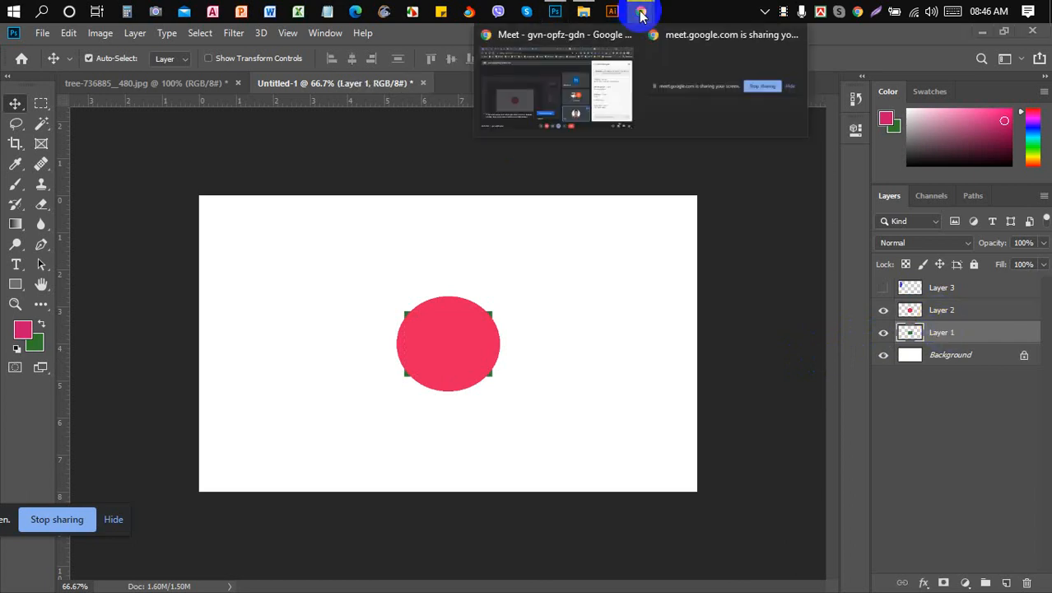
{"action": "left_click", "coordinate": [566, 86]}
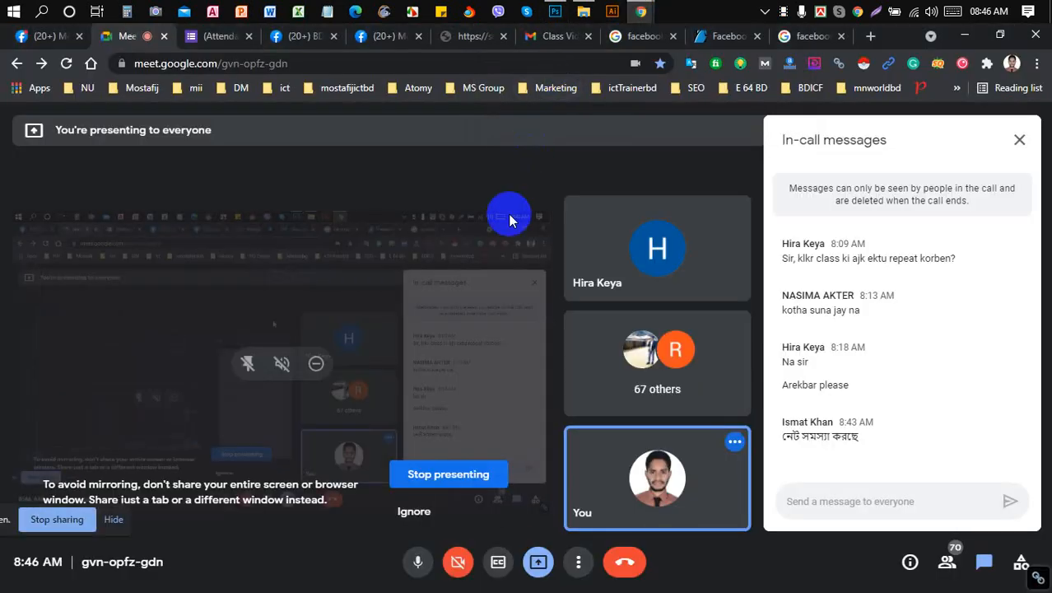
{"action": "left_click", "coordinate": [555, 11]}
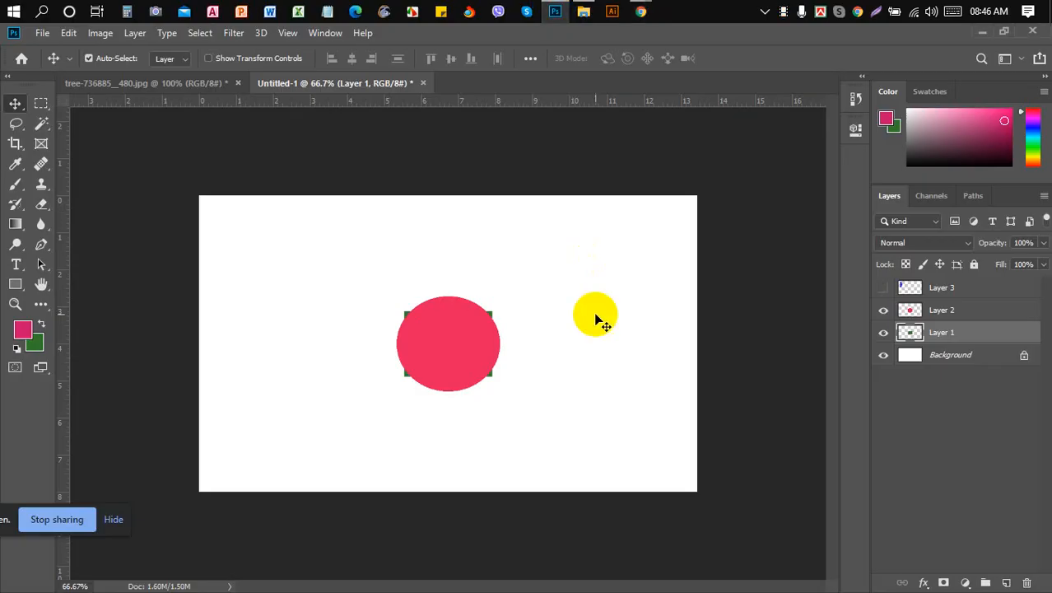
- Drag the pink circle left of the green rectangle, then check the Meet call again
{"action": "left_click_drag", "start_coordinate": [449, 333], "coordinate": [324, 302]}
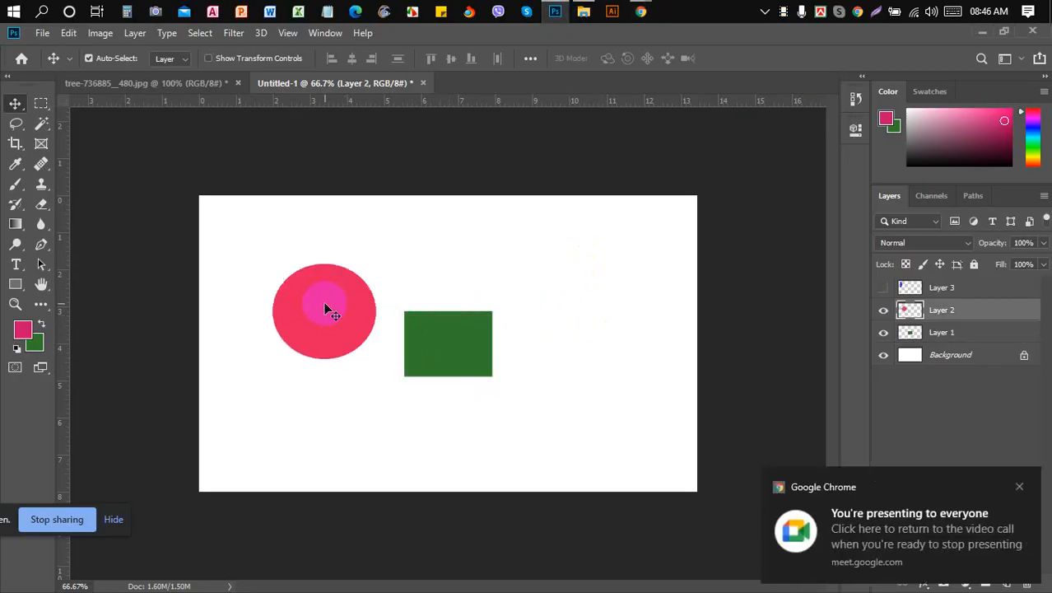
{"action": "left_click", "coordinate": [448, 228]}
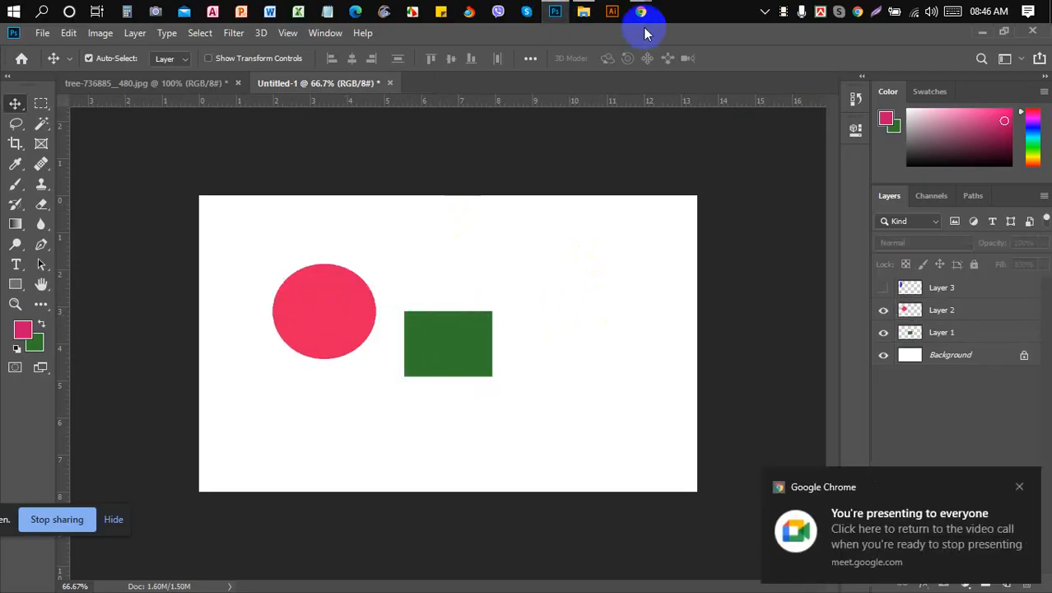
{"action": "mouse_move", "coordinate": [641, 12]}
{"action": "left_click", "coordinate": [563, 103]}
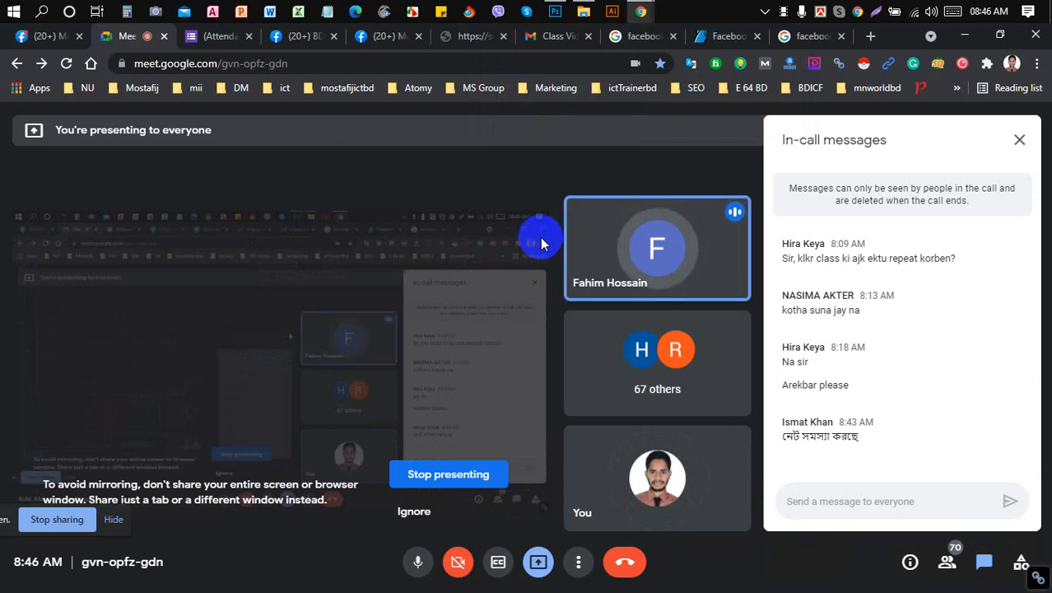
{"action": "left_click", "coordinate": [555, 10]}
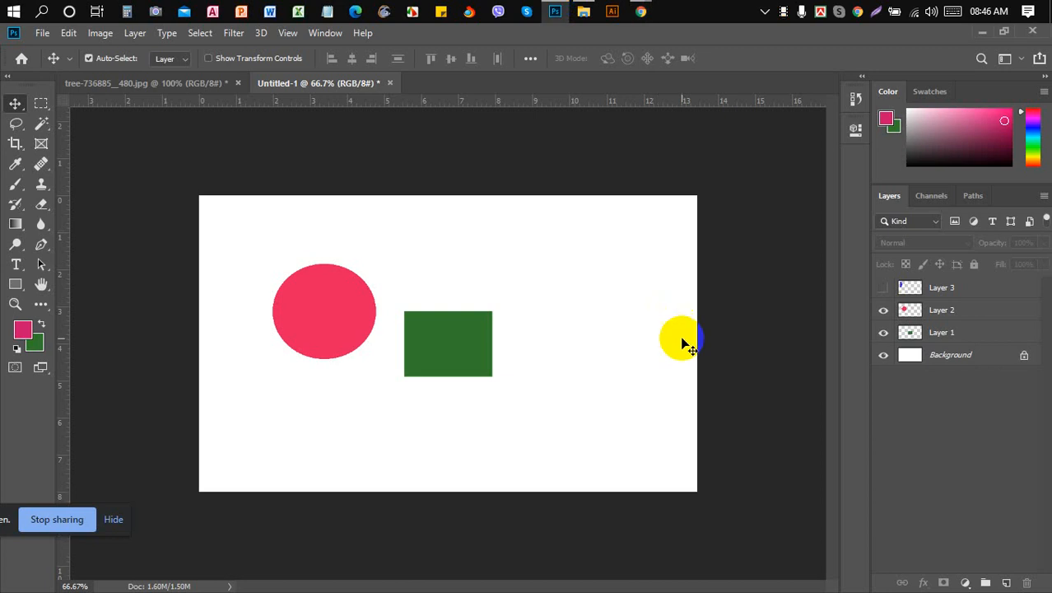
- Make the blue ellipse on Layer 3 visible and dismiss the presenting notification
{"action": "left_click", "coordinate": [885, 288]}
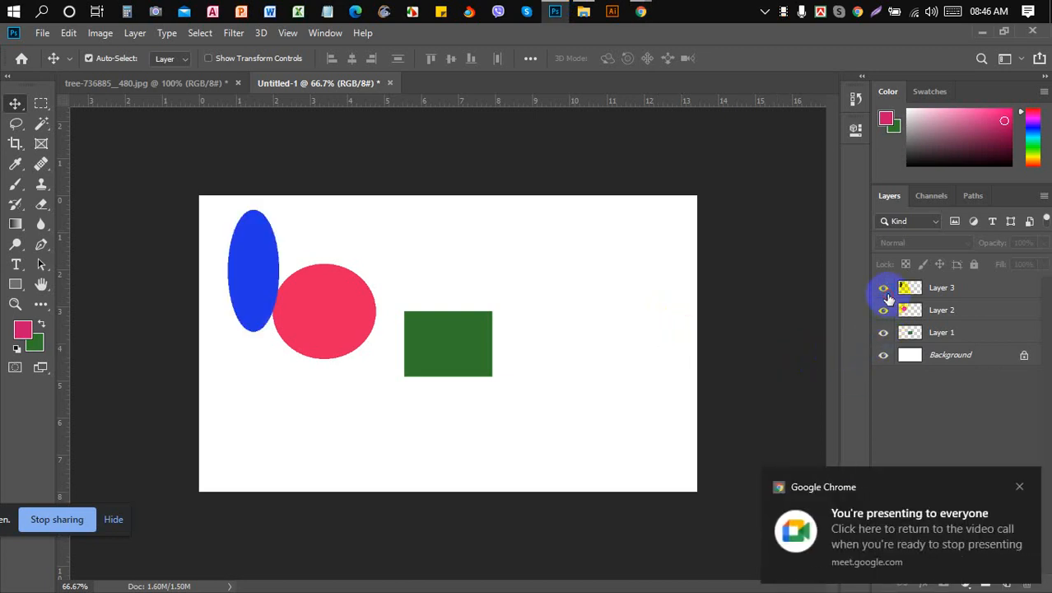
{"action": "left_click", "coordinate": [1019, 487]}
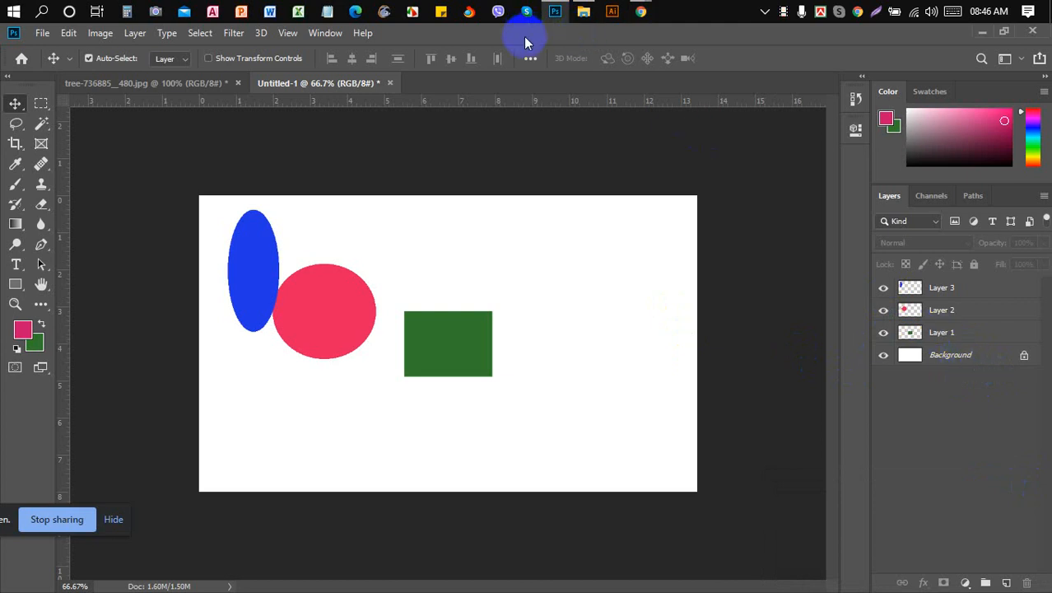
{"action": "left_click", "coordinate": [530, 59]}
{"action": "left_click", "coordinate": [530, 59]}
{"action": "left_click", "coordinate": [941, 288]}
{"action": "left_click", "coordinate": [952, 366]}
{"action": "left_click", "coordinate": [961, 358]}
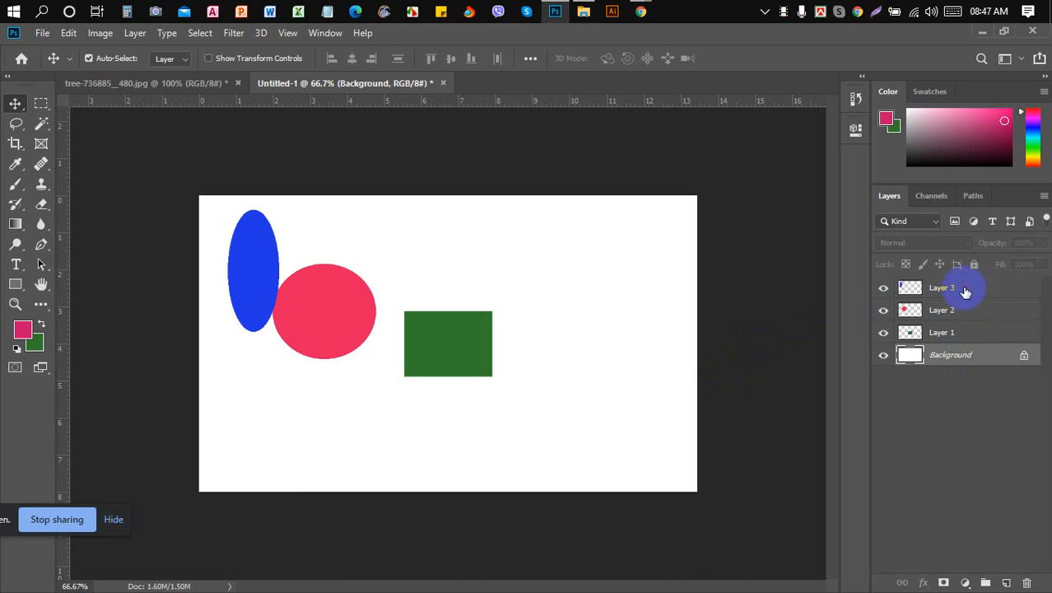
- Select all three shape layers with Ctrl+Alt+A and align their horizontal and vertical centres
{"action": "key", "text": "ctrl+alt+a"}
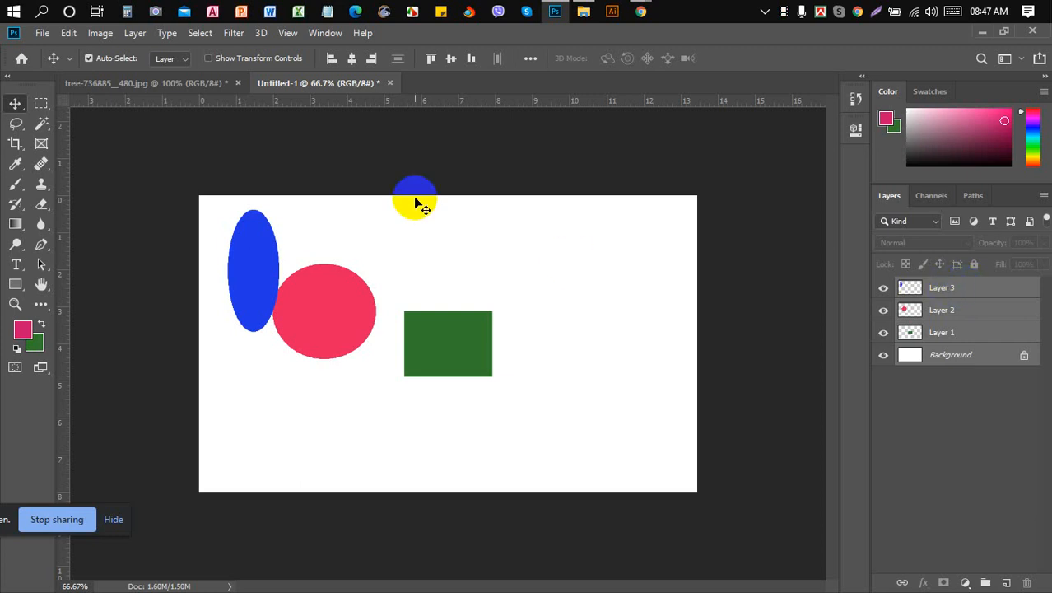
{"action": "left_click", "coordinate": [351, 60]}
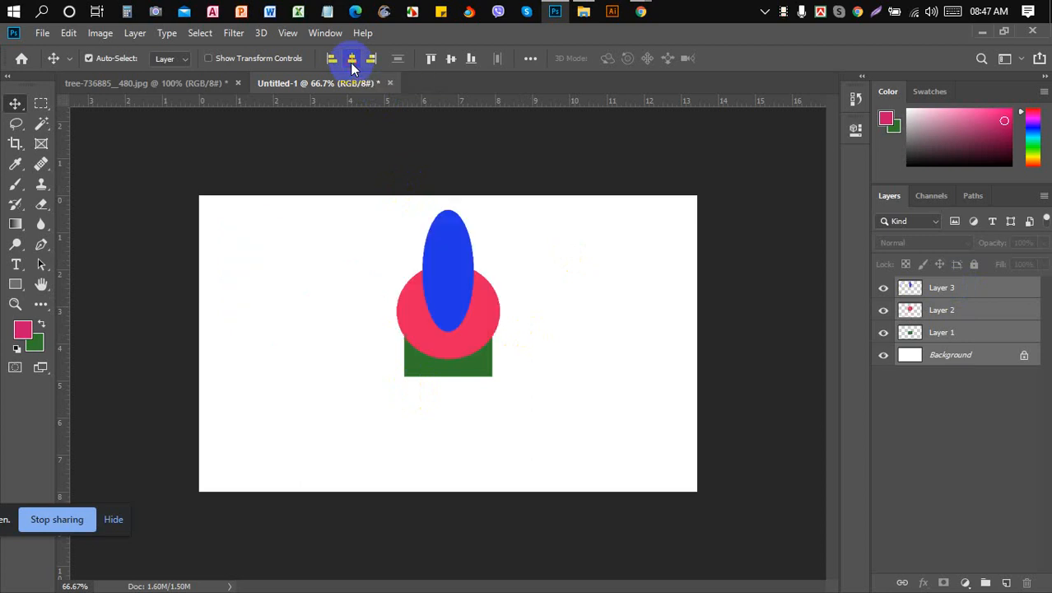
{"action": "left_click", "coordinate": [451, 60]}
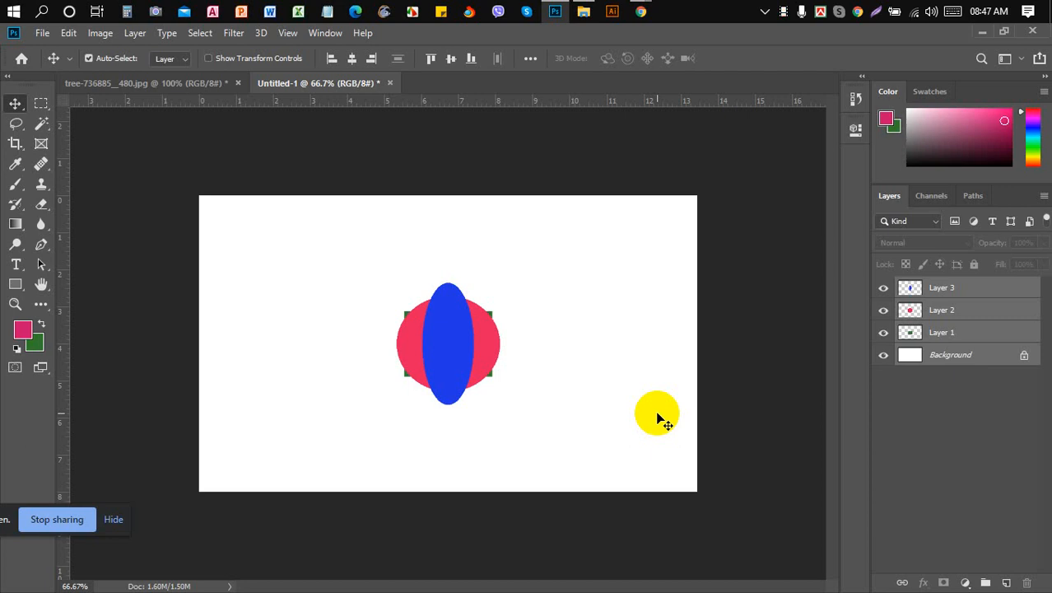
{"action": "mouse_move", "coordinate": [640, 11]}
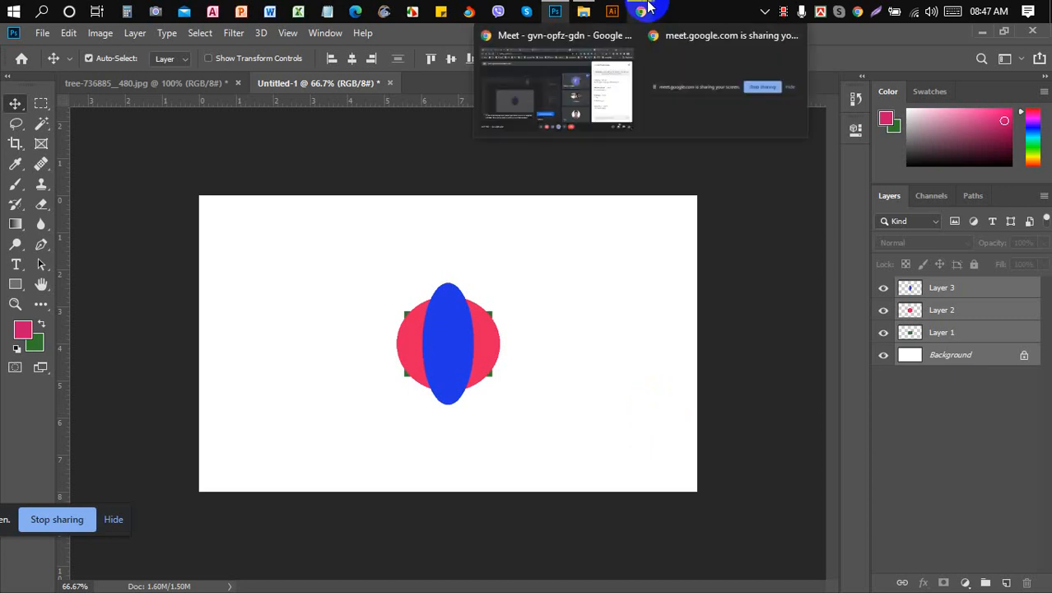
{"action": "left_click", "coordinate": [577, 83]}
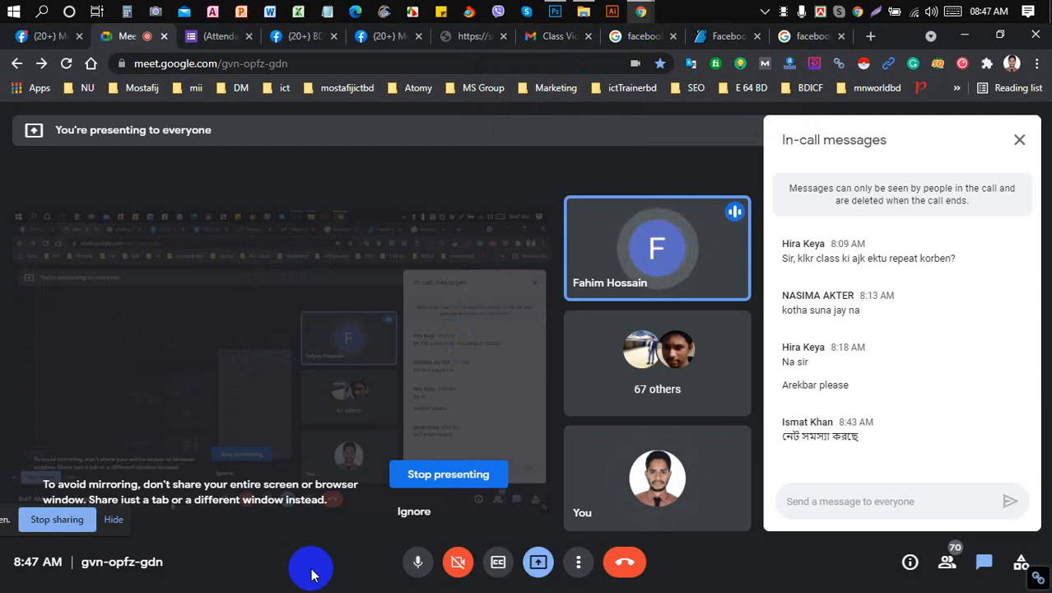
{"action": "left_click", "coordinate": [557, 13]}
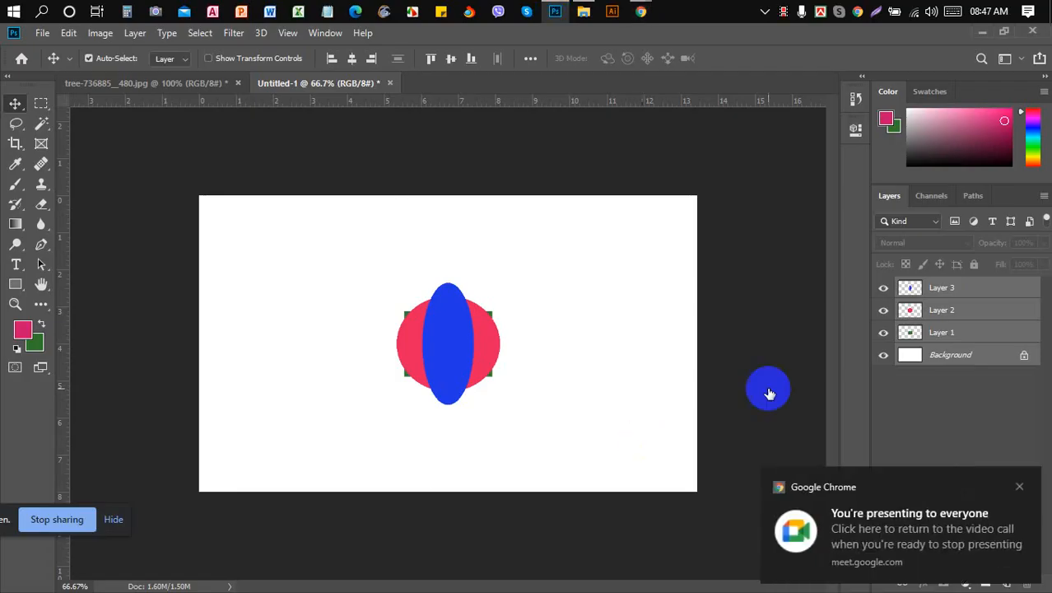
{"action": "left_click", "coordinate": [982, 287]}
- Try repositioning and transforming the blue ellipse, then undo it back to the centre
{"action": "left_click_drag", "start_coordinate": [454, 346], "coordinate": [617, 303]}
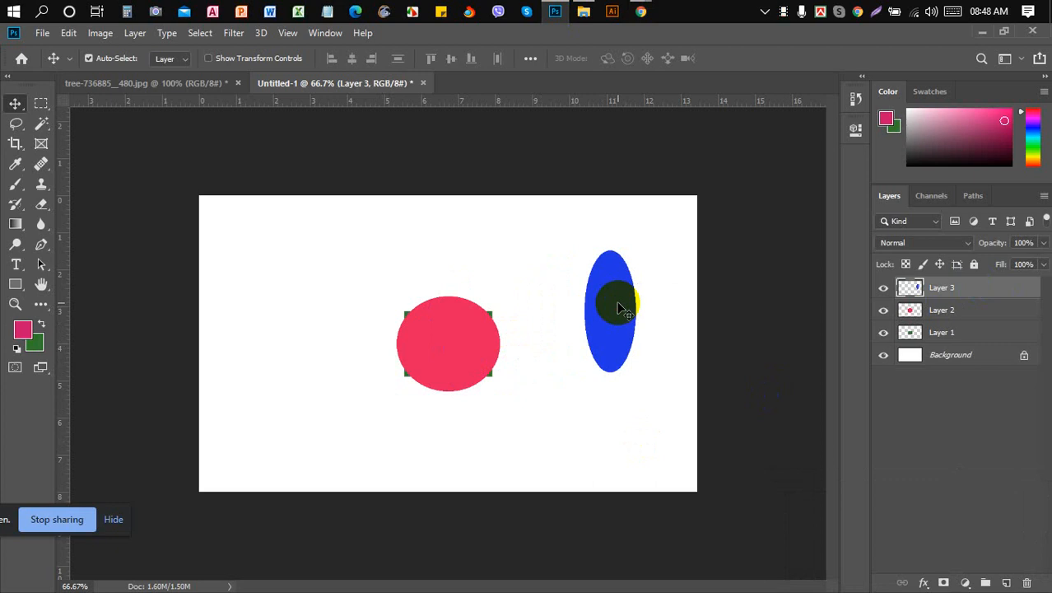
{"action": "mouse_move", "coordinate": [618, 303]}
{"action": "left_mouse_down"}
{"action": "mouse_move", "coordinate": [593, 289]}
{"action": "mouse_move", "coordinate": [608, 275]}
{"action": "mouse_move", "coordinate": [607, 289]}
{"action": "left_mouse_up"}
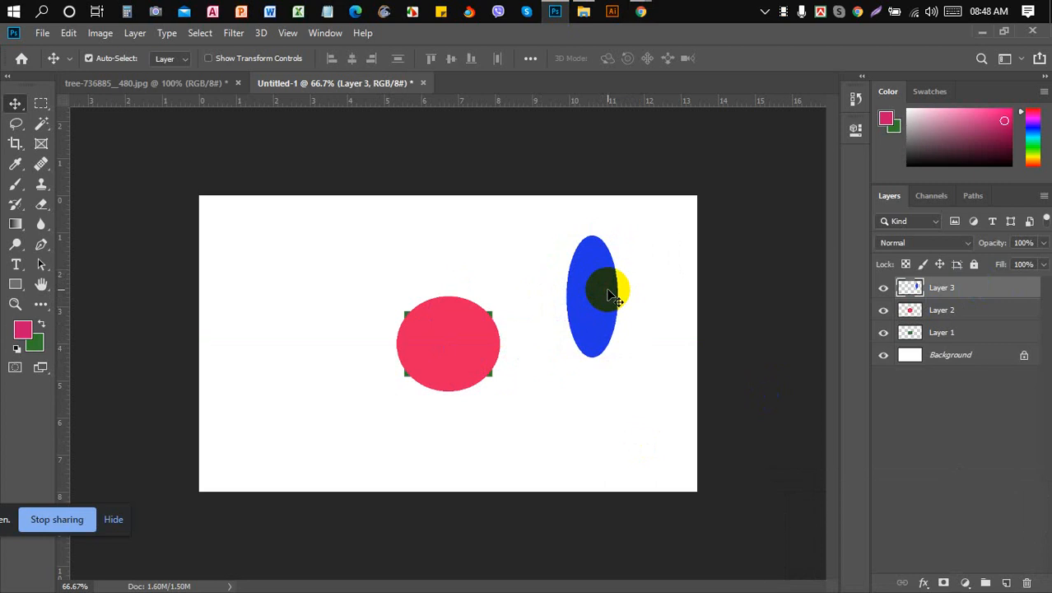
{"action": "mouse_move", "coordinate": [609, 296]}
{"action": "left_mouse_down"}
{"action": "mouse_move", "coordinate": [591, 304]}
{"action": "mouse_move", "coordinate": [610, 280]}
{"action": "left_mouse_up"}
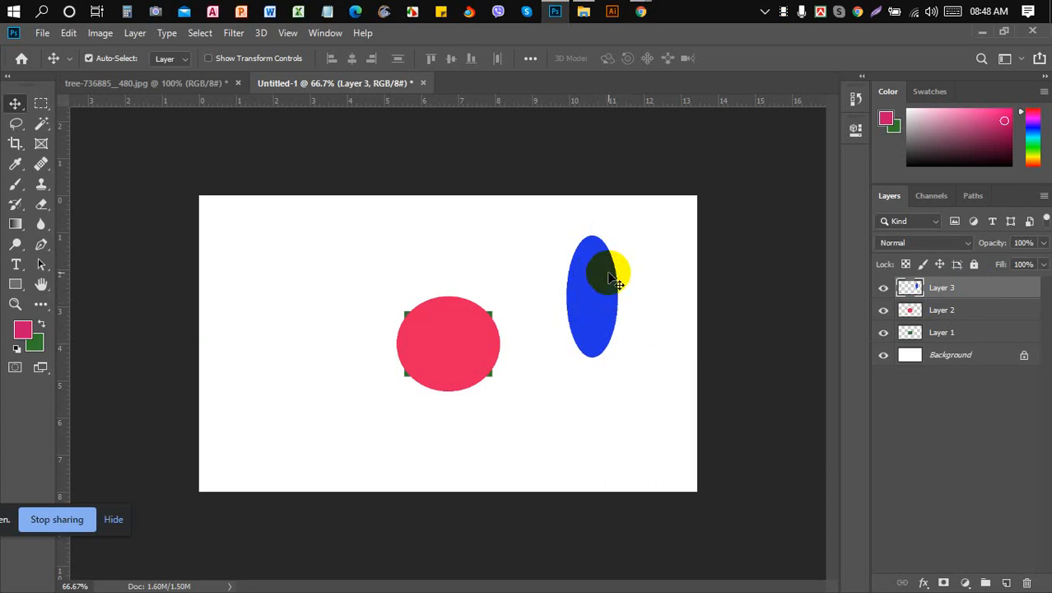
{"action": "key", "text": "ctrl"}
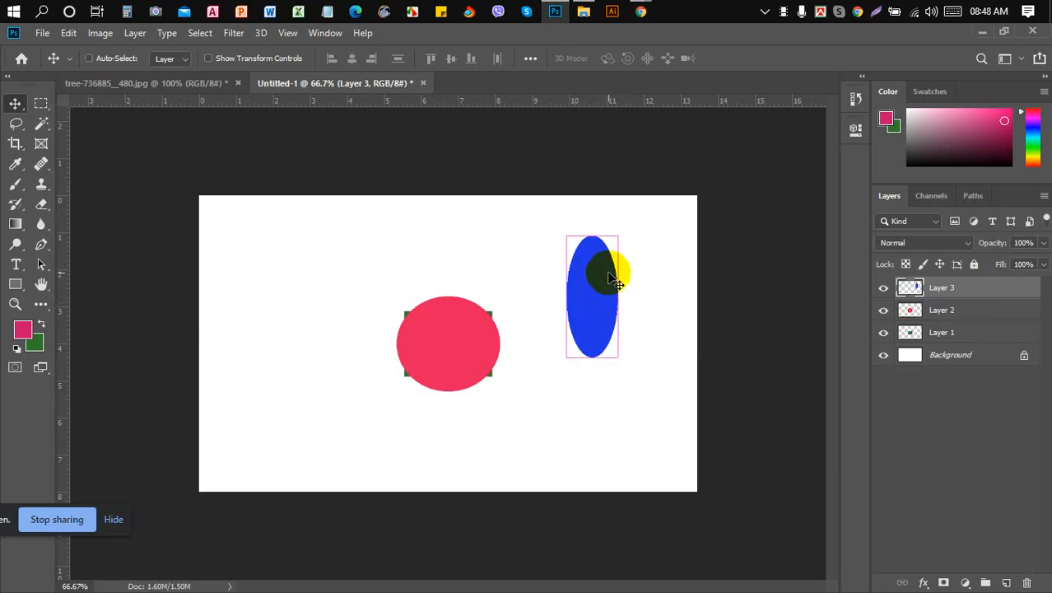
{"action": "key", "text": "ctrl+t"}
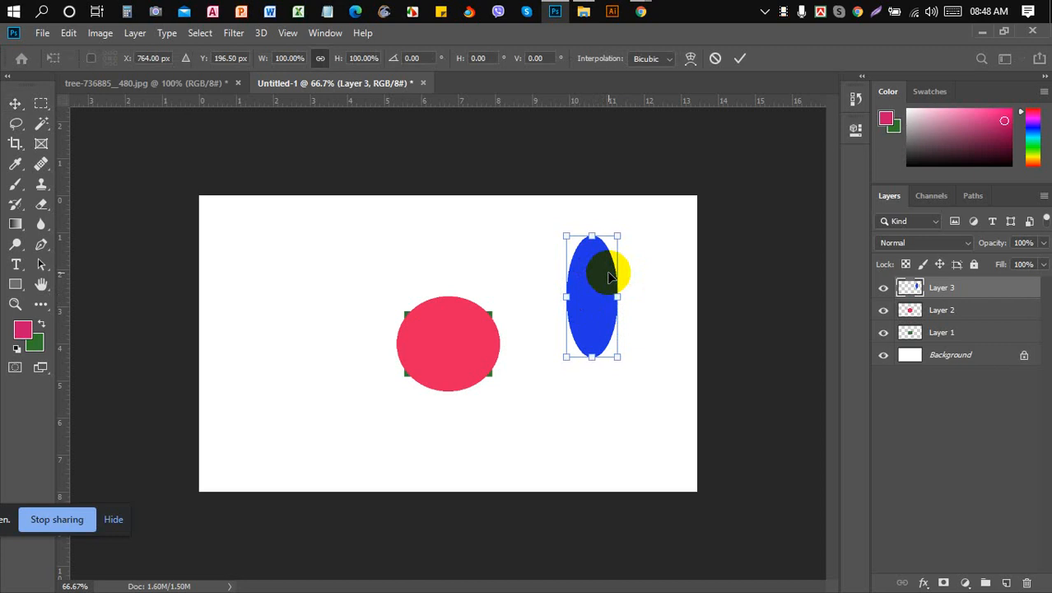
{"action": "left_click", "coordinate": [740, 58]}
{"action": "left_click", "coordinate": [713, 189]}
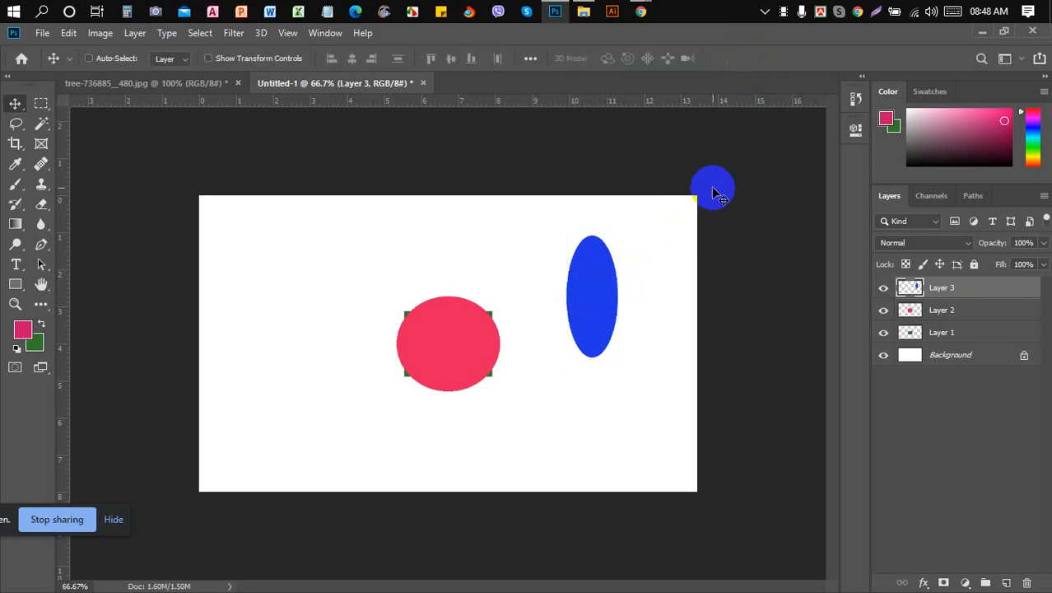
{"action": "key", "text": "ctrl+z"}
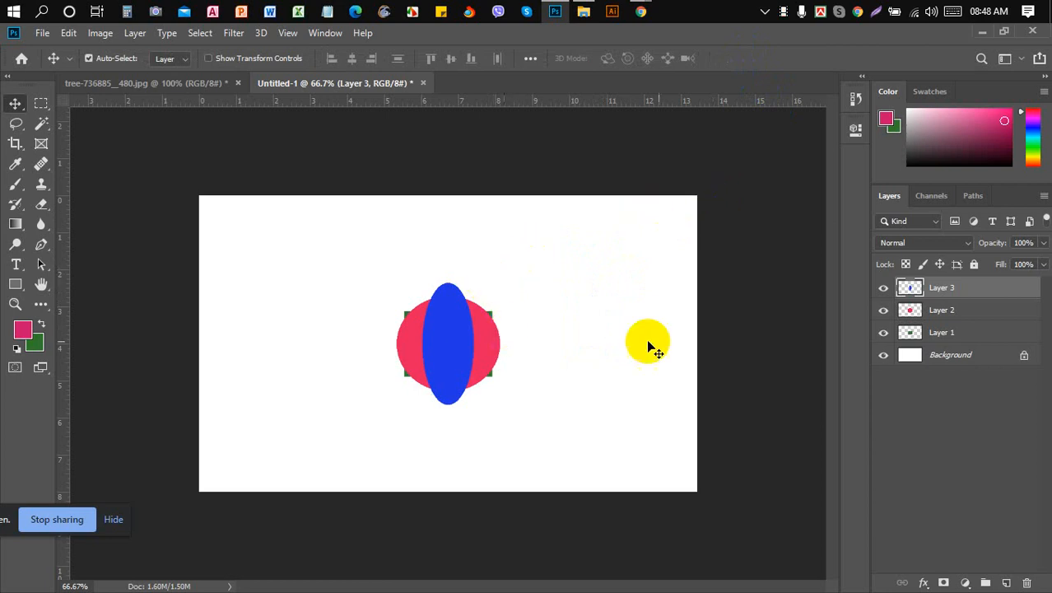
- Free-transform Layers 1–3 together, resizing the stacked shapes slightly, and commit
{"action": "left_click", "coordinate": [939, 332], "text": "shift"}
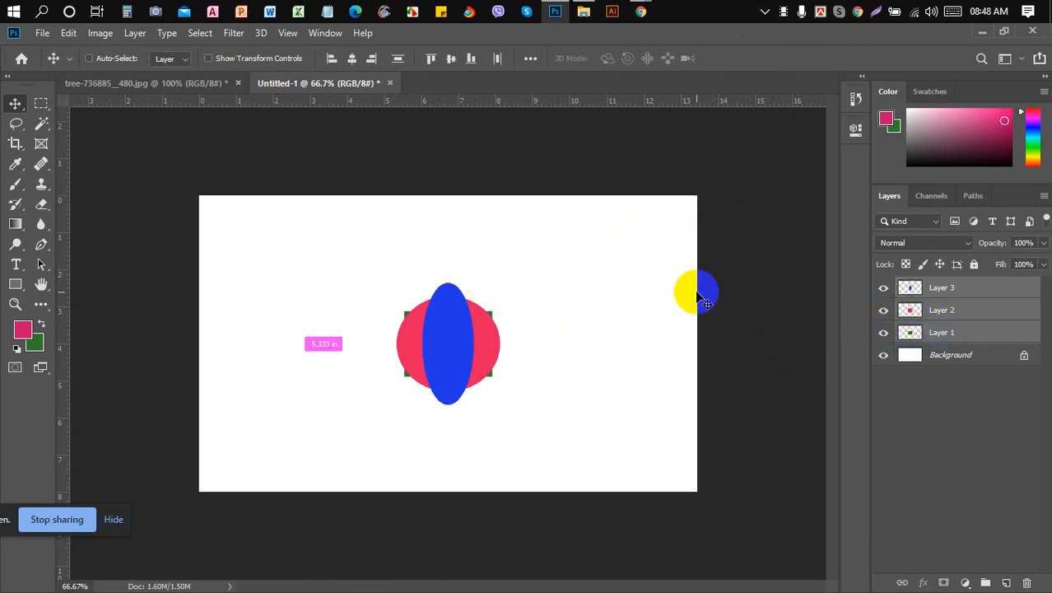
{"action": "key", "text": "ctrl+t"}
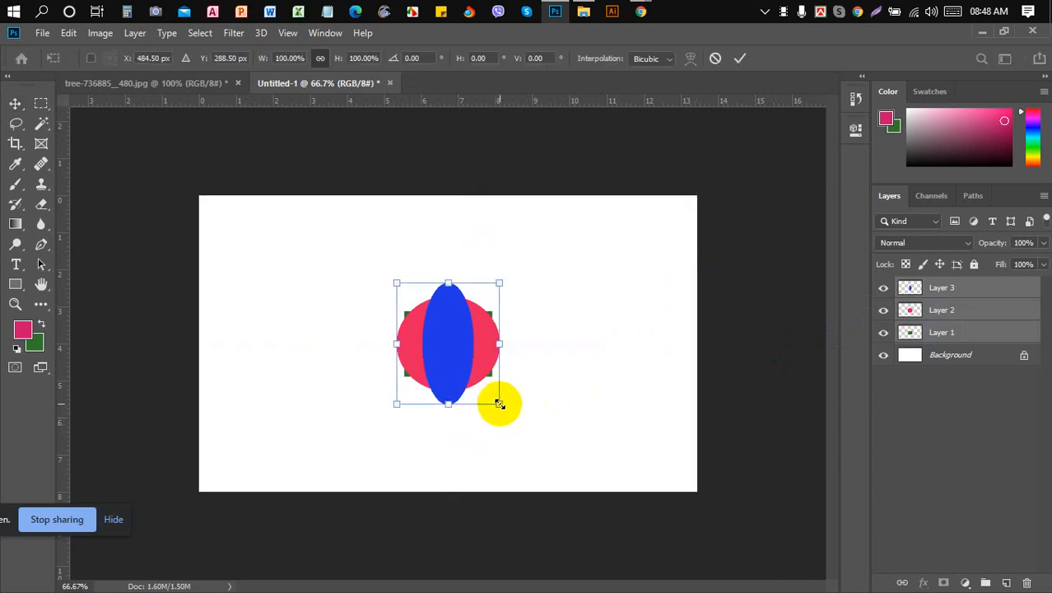
{"action": "left_click_drag", "start_coordinate": [499, 403], "coordinate": [622, 483]}
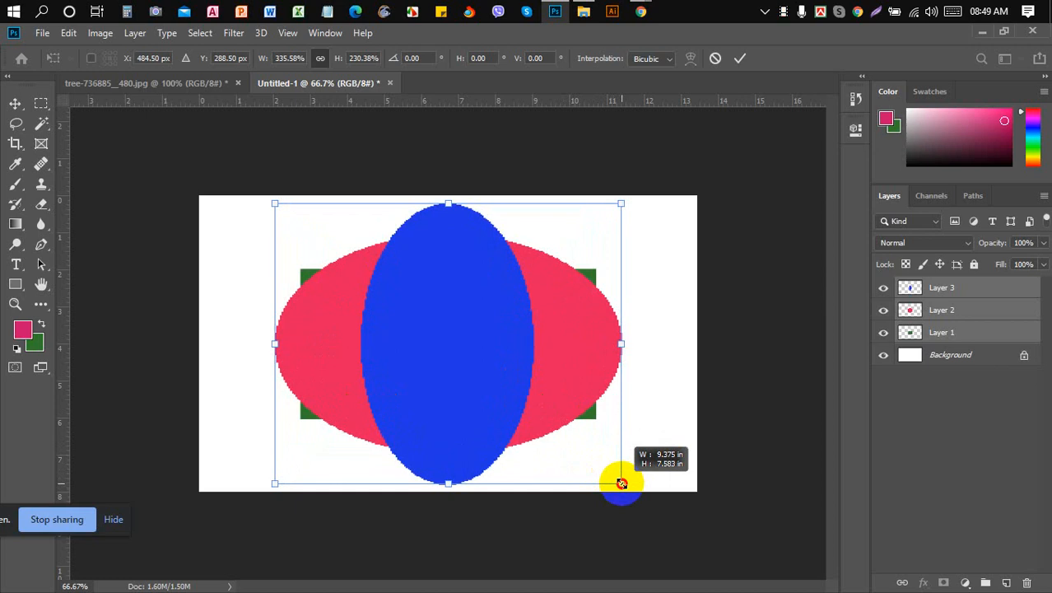
{"action": "left_click_drag", "start_coordinate": [621, 484], "coordinate": [552, 375]}
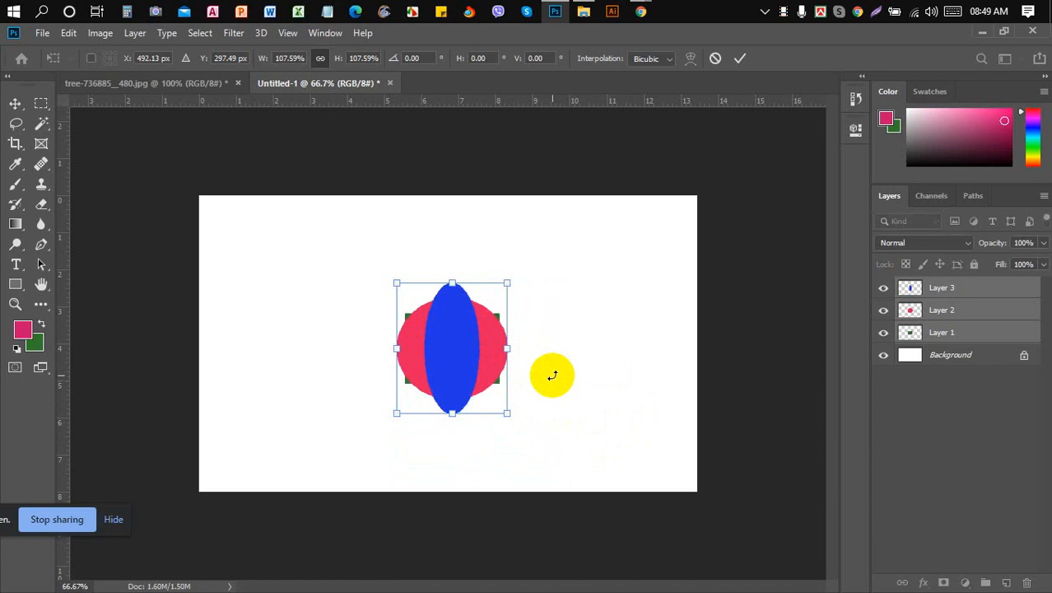
{"action": "left_click", "coordinate": [741, 57]}
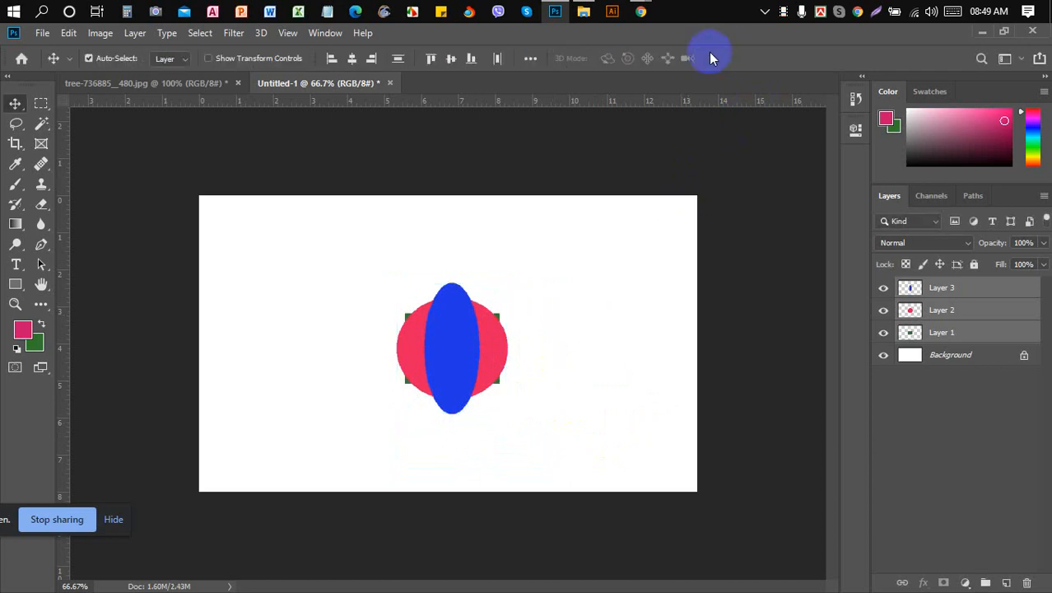
- Admit the waiting participant to the Meet call and return to Photoshop
{"action": "mouse_move", "coordinate": [641, 10]}
{"action": "left_click", "coordinate": [587, 53]}
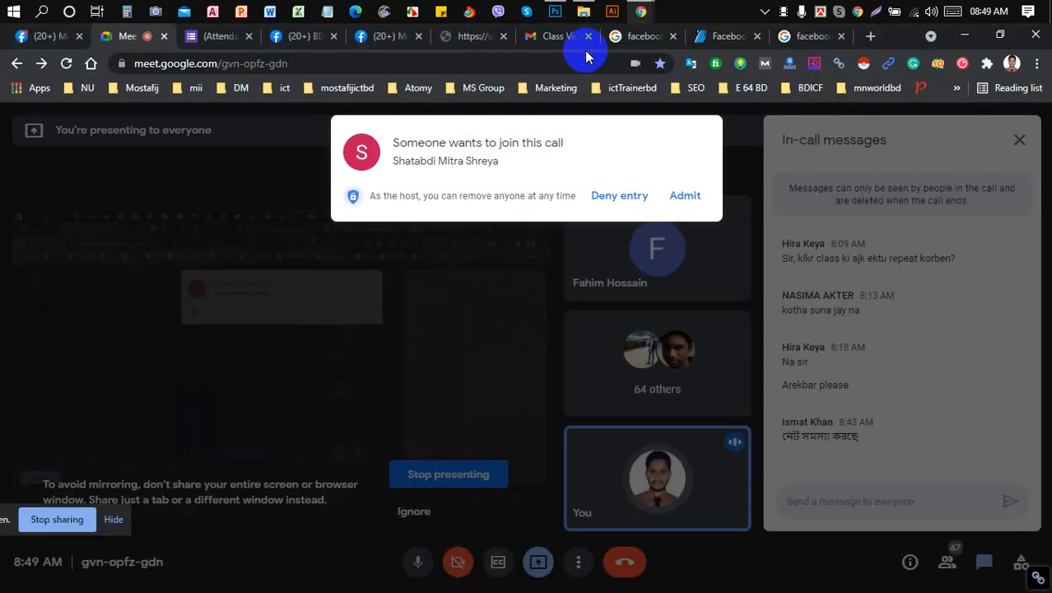
{"action": "left_click", "coordinate": [687, 195]}
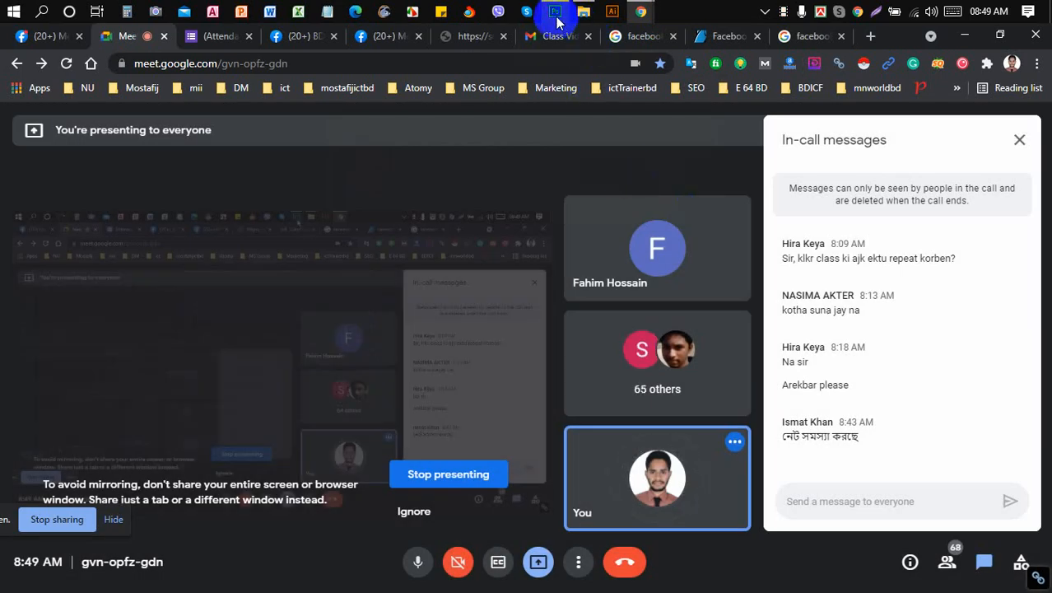
{"action": "left_click", "coordinate": [556, 15]}
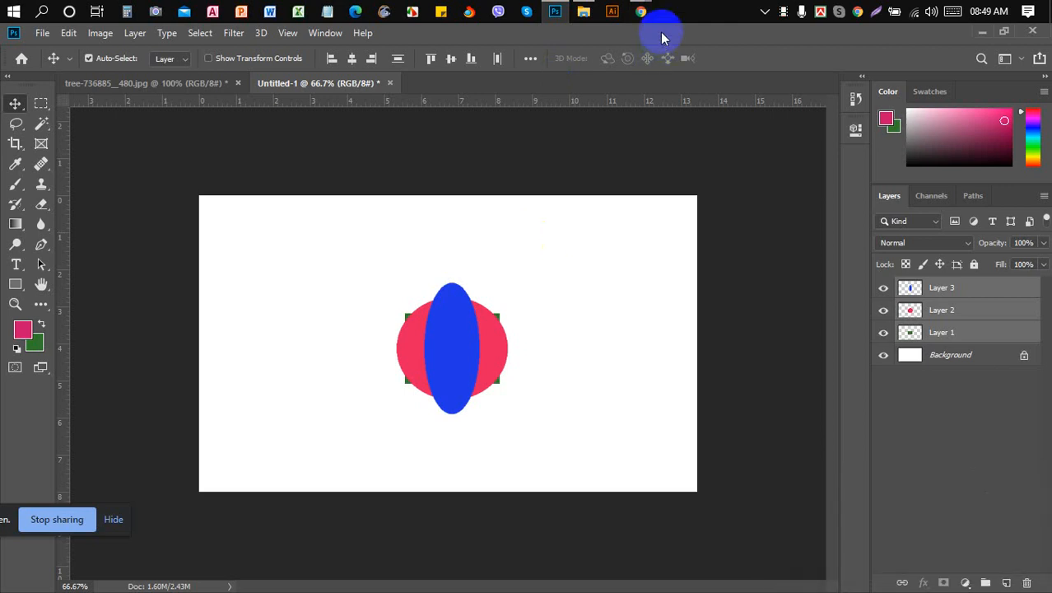
- Look over the MS ICT class schedule image in Chrome, then bring Photoshop back
{"action": "left_click", "coordinate": [593, 37]}
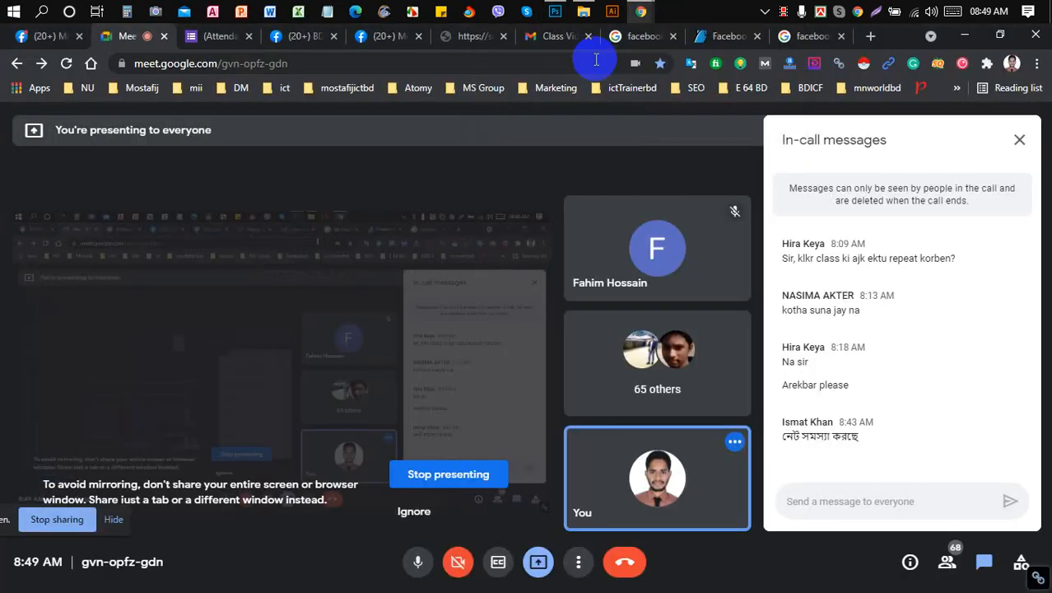
{"action": "left_click", "coordinate": [475, 38]}
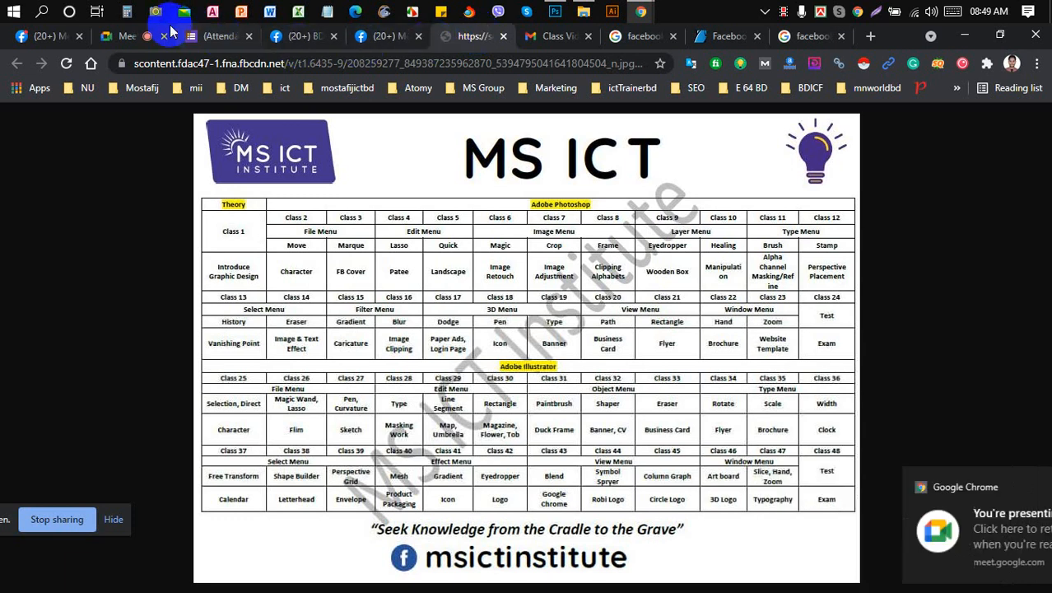
{"action": "left_click", "coordinate": [147, 36]}
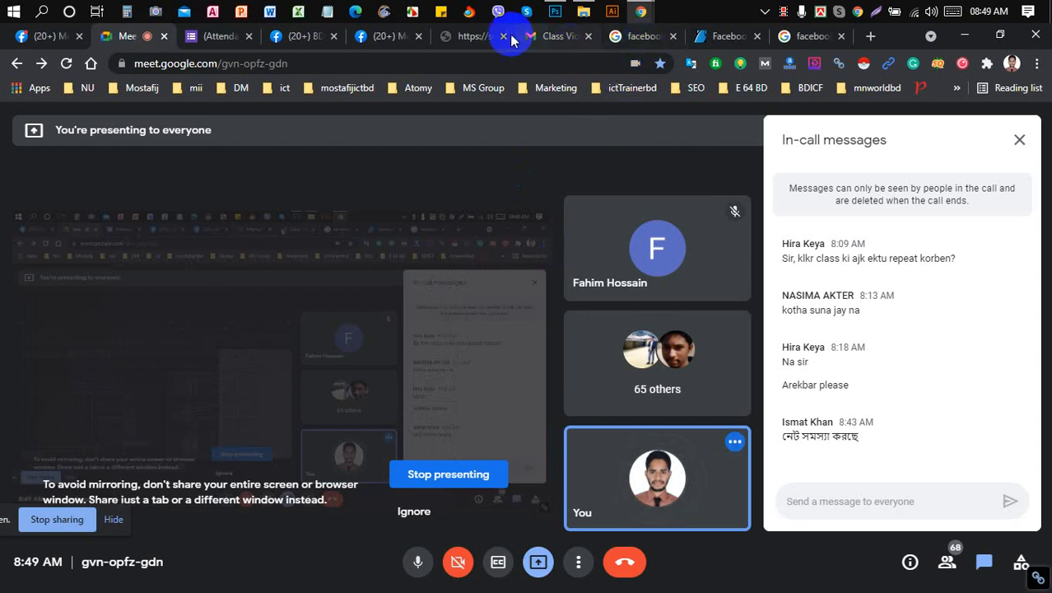
{"action": "left_click", "coordinate": [452, 37]}
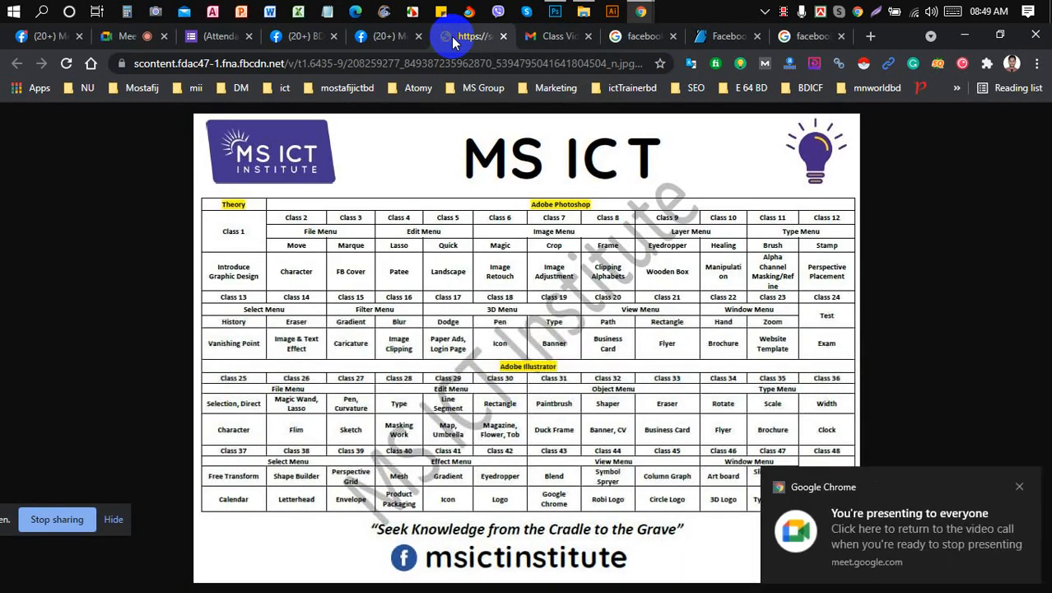
{"action": "left_click", "coordinate": [136, 36]}
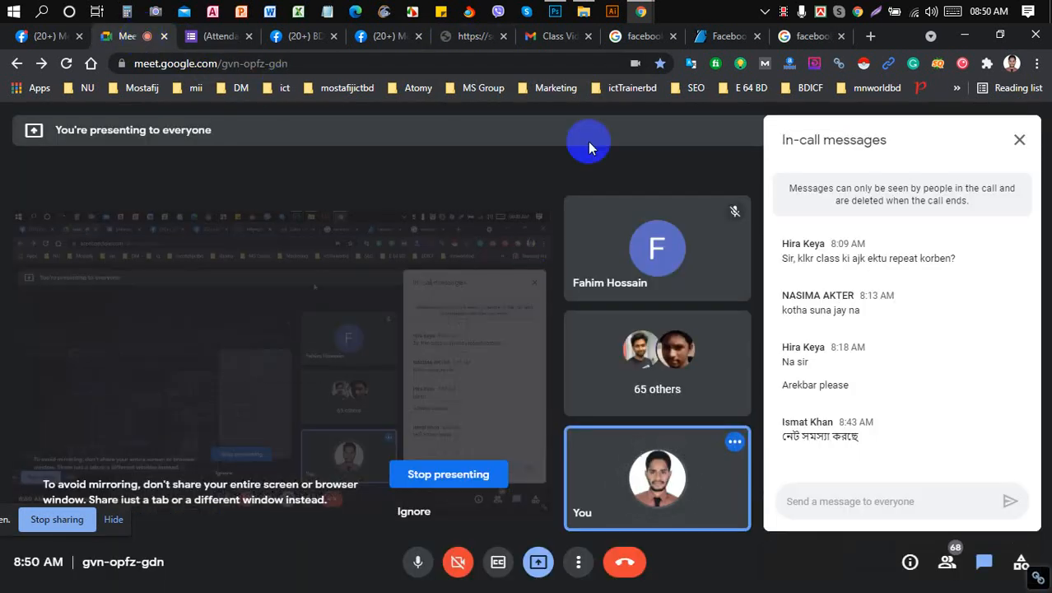
{"action": "left_click", "coordinate": [556, 12]}
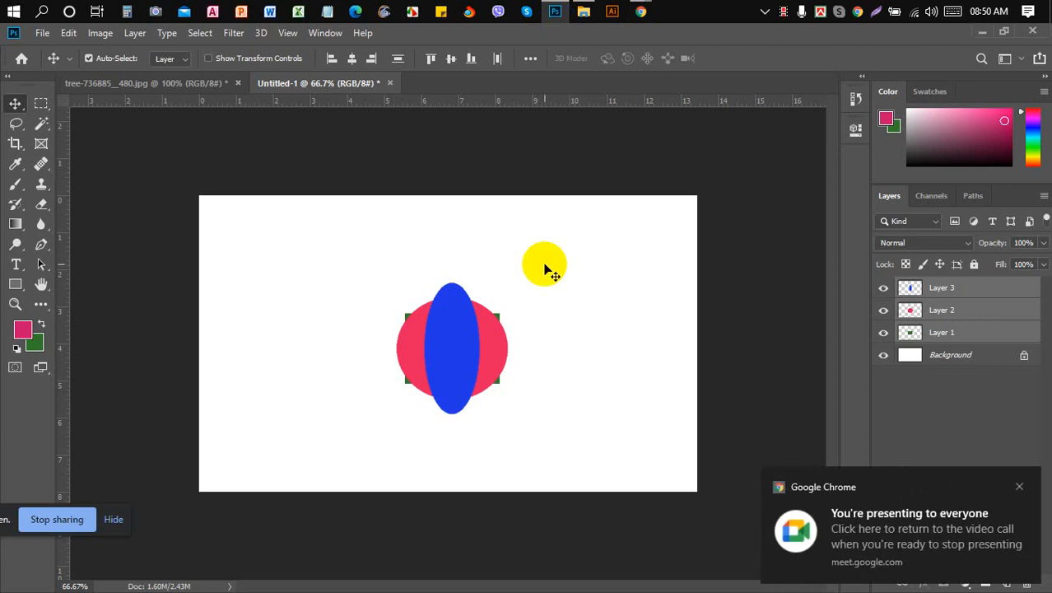
- Drag the blue ellipse to the left and the red circle up-left, then grab the green rectangle
{"action": "left_click", "coordinate": [982, 287]}
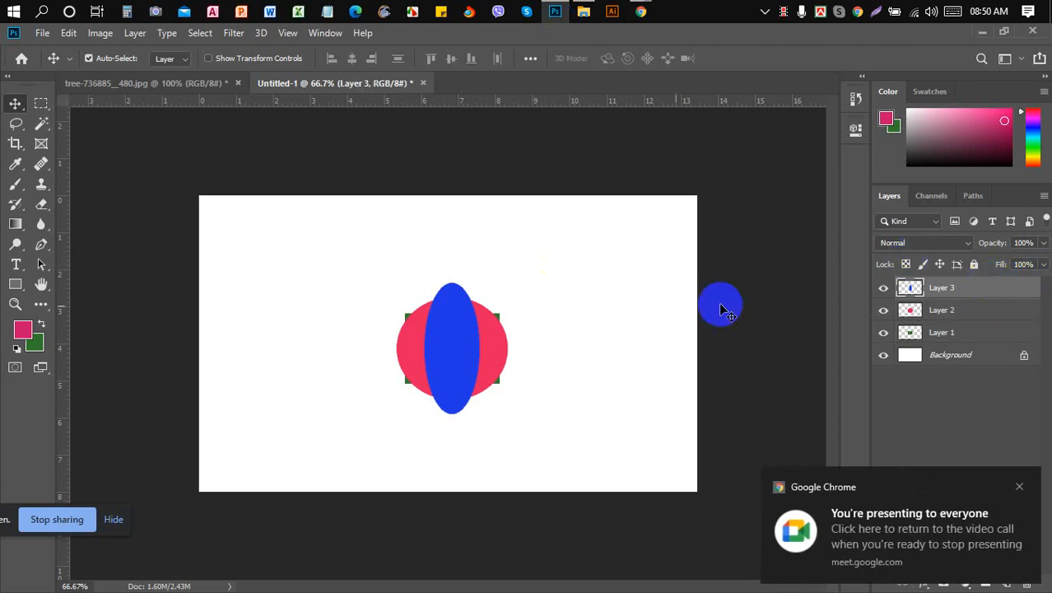
{"action": "left_click_drag", "start_coordinate": [457, 332], "coordinate": [302, 305]}
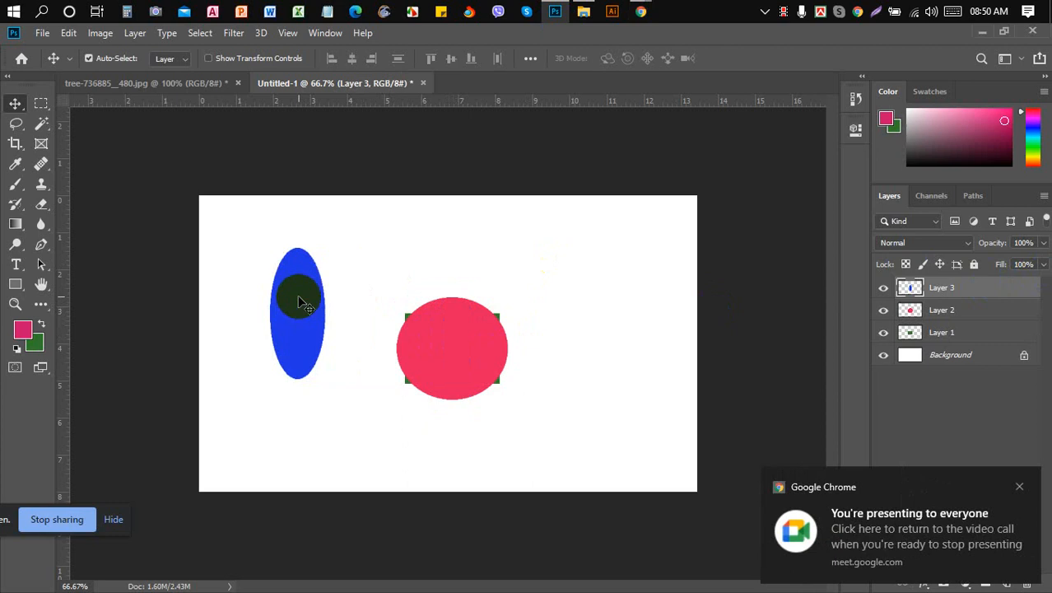
{"action": "left_click_drag", "start_coordinate": [443, 349], "coordinate": [388, 265]}
{"action": "left_click", "coordinate": [447, 333]}
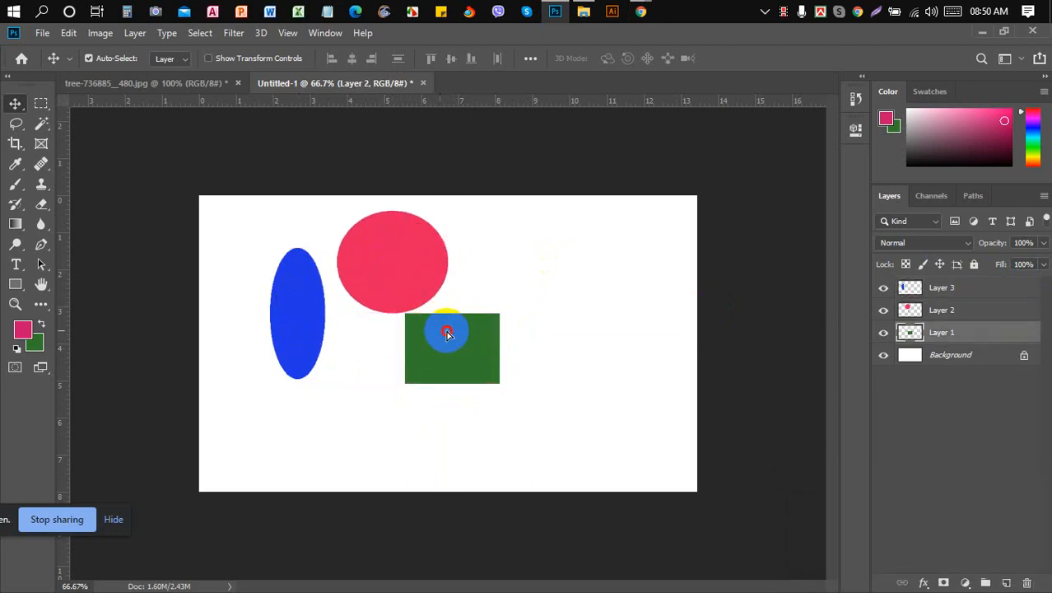
- Admit the next waiting participant in Google Meet and switch back to Photoshop
{"action": "mouse_move", "coordinate": [639, 11]}
{"action": "left_click", "coordinate": [577, 81]}
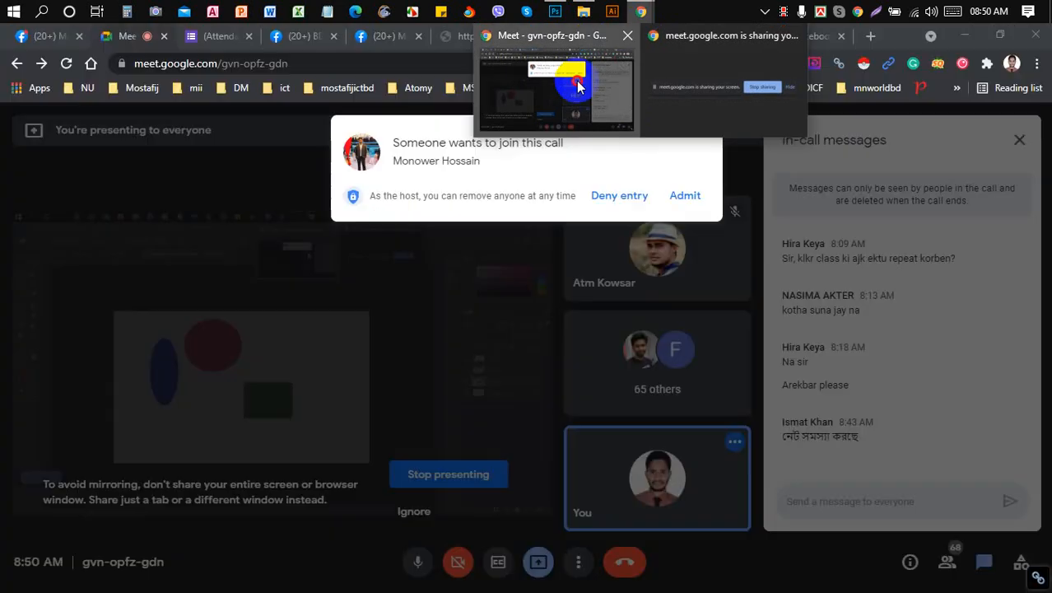
{"action": "left_click", "coordinate": [685, 197]}
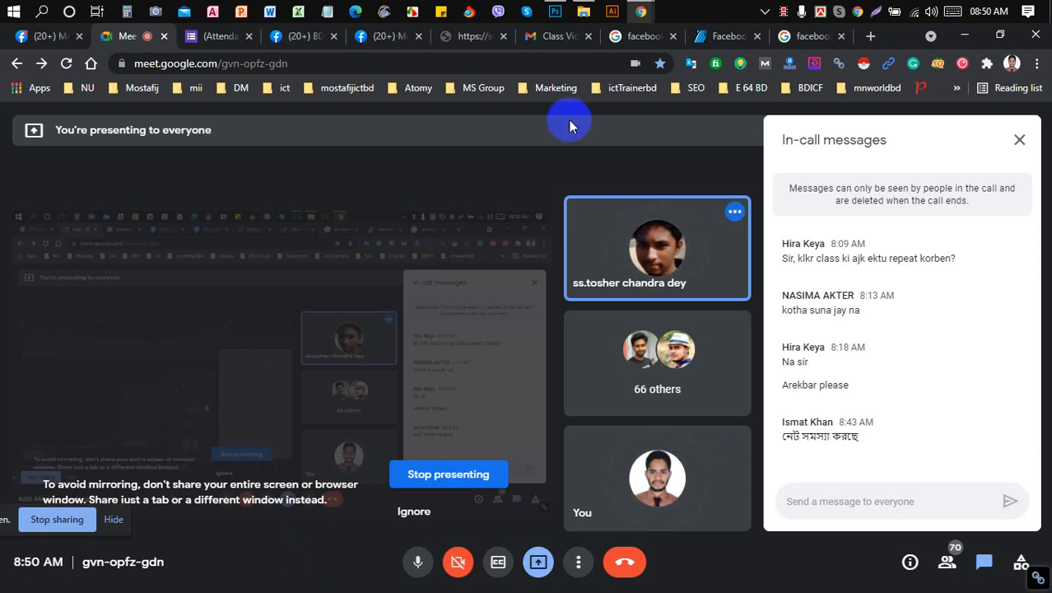
{"action": "left_click", "coordinate": [556, 11]}
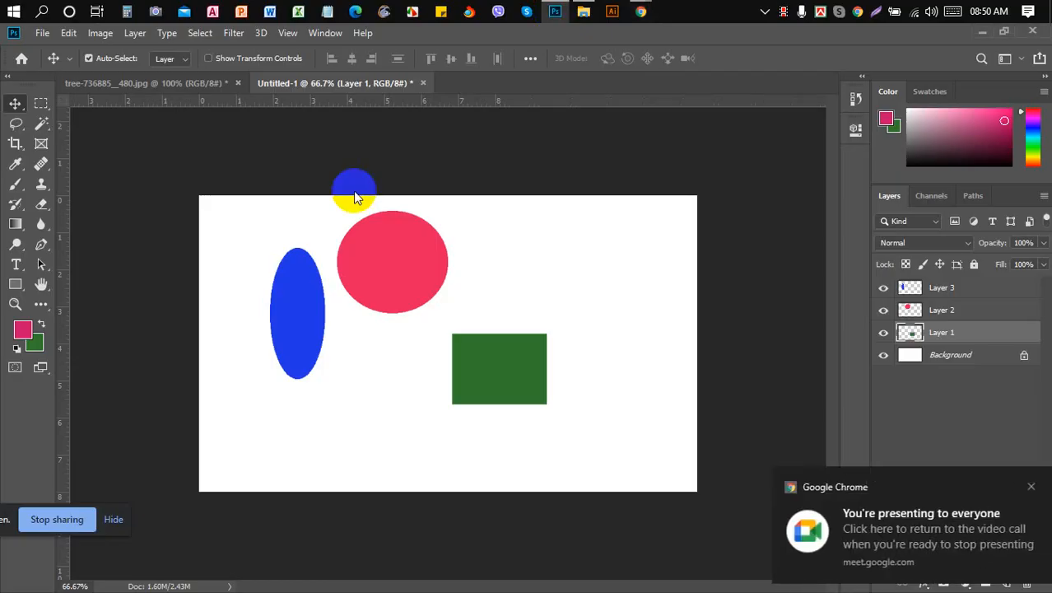
- Switch to tree-736885_480.jpg, choose File > Save As, and open the Save as type list
{"action": "left_click", "coordinate": [208, 87]}
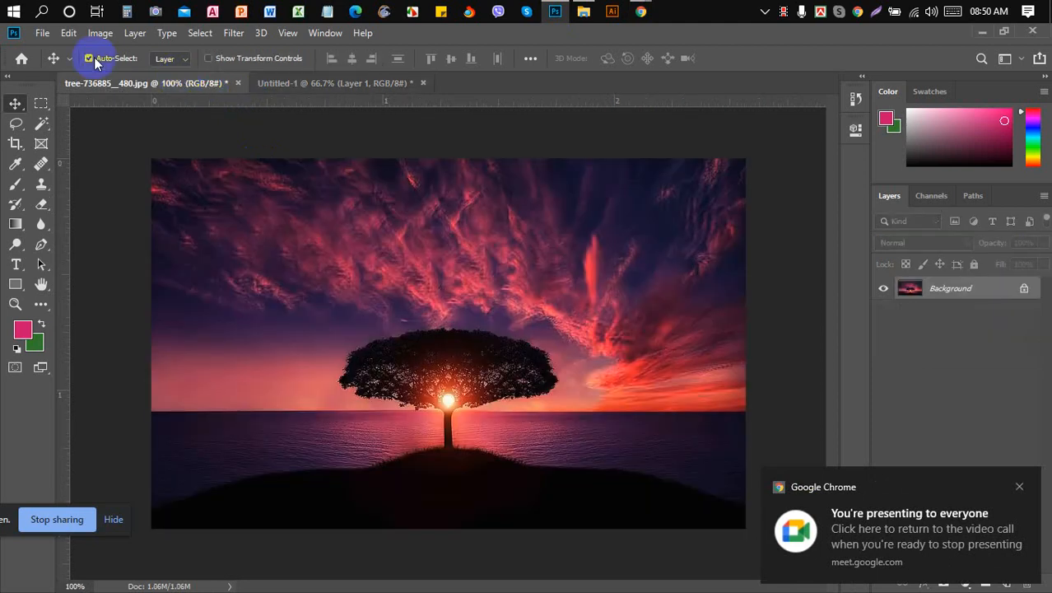
{"action": "left_click", "coordinate": [42, 33]}
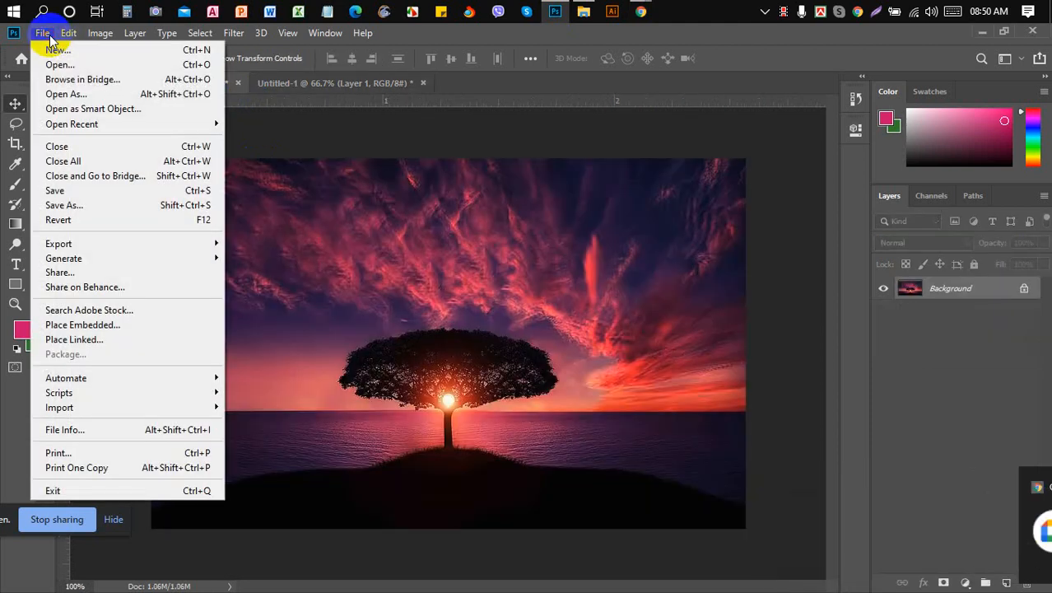
{"action": "left_click", "coordinate": [128, 206]}
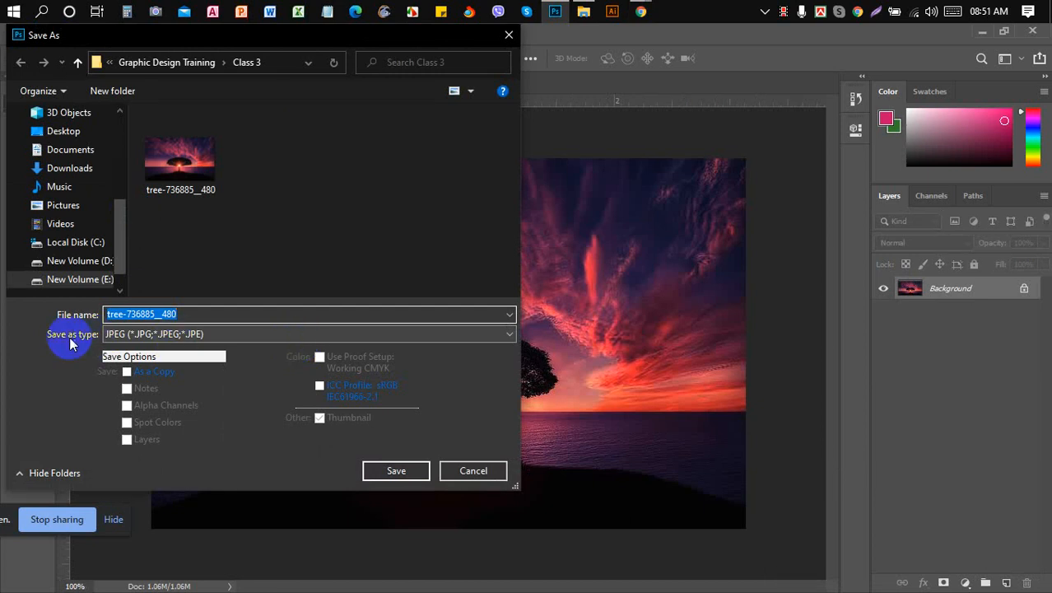
{"action": "left_click", "coordinate": [169, 336]}
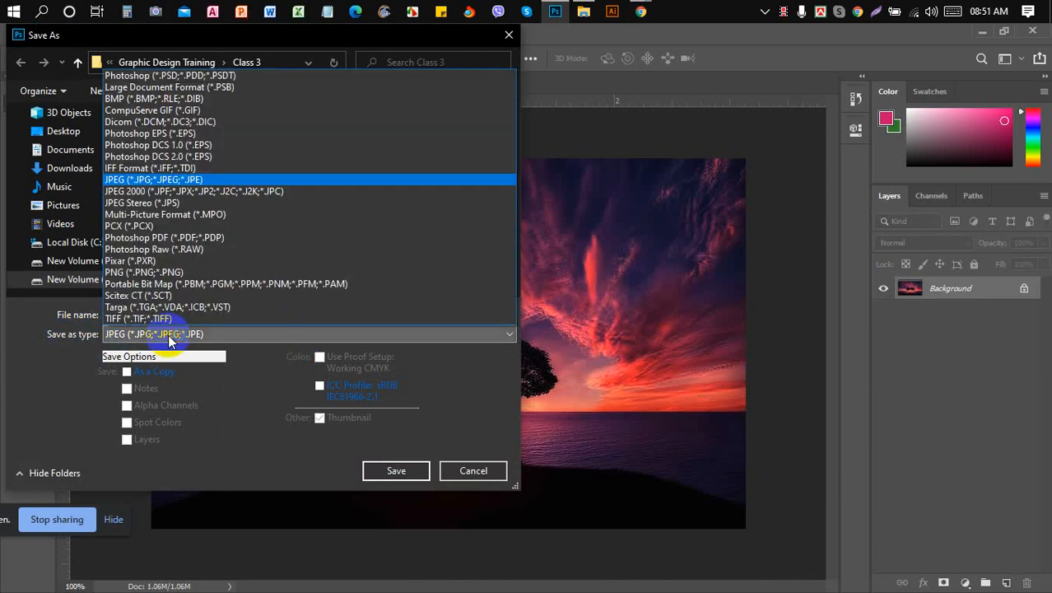
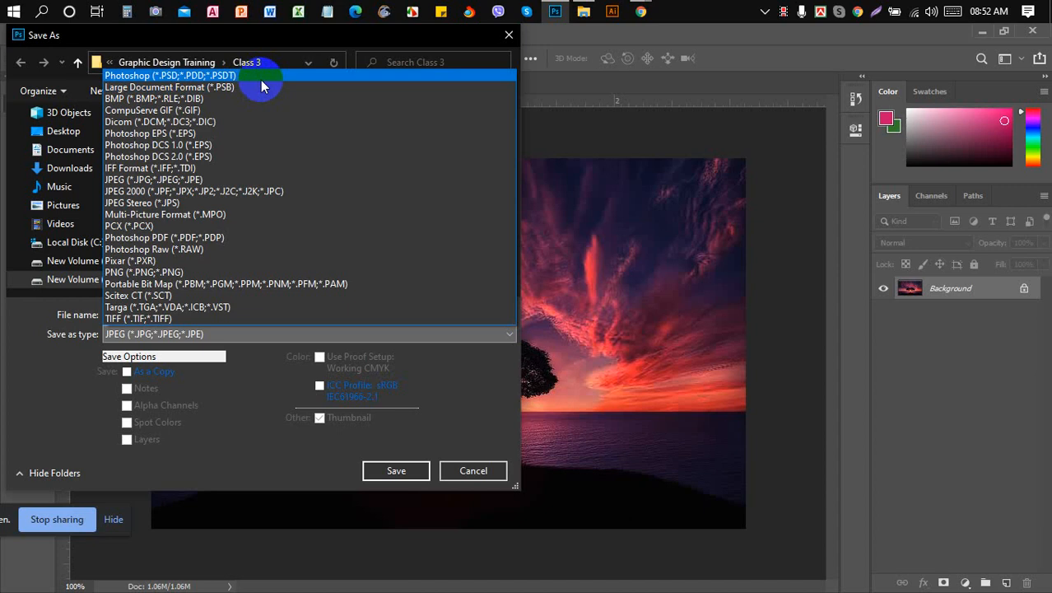
- Cancel the Save As dialog without saving and switch to the Google Meet call window
{"action": "left_click", "coordinate": [484, 471]}
{"action": "left_click", "coordinate": [484, 471]}
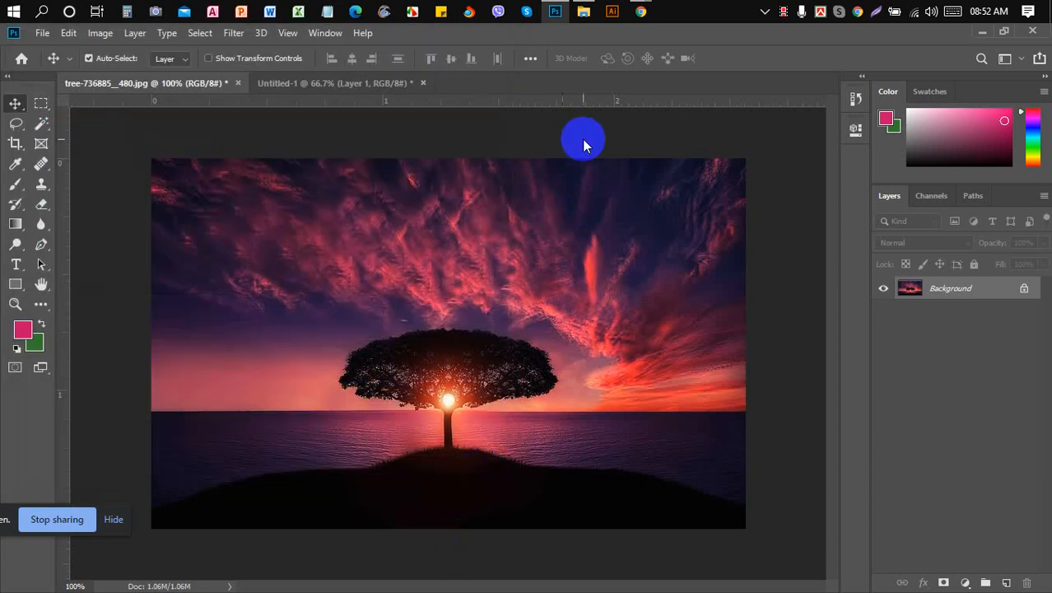
{"action": "mouse_move", "coordinate": [648, 6]}
{"action": "left_click", "coordinate": [558, 83]}
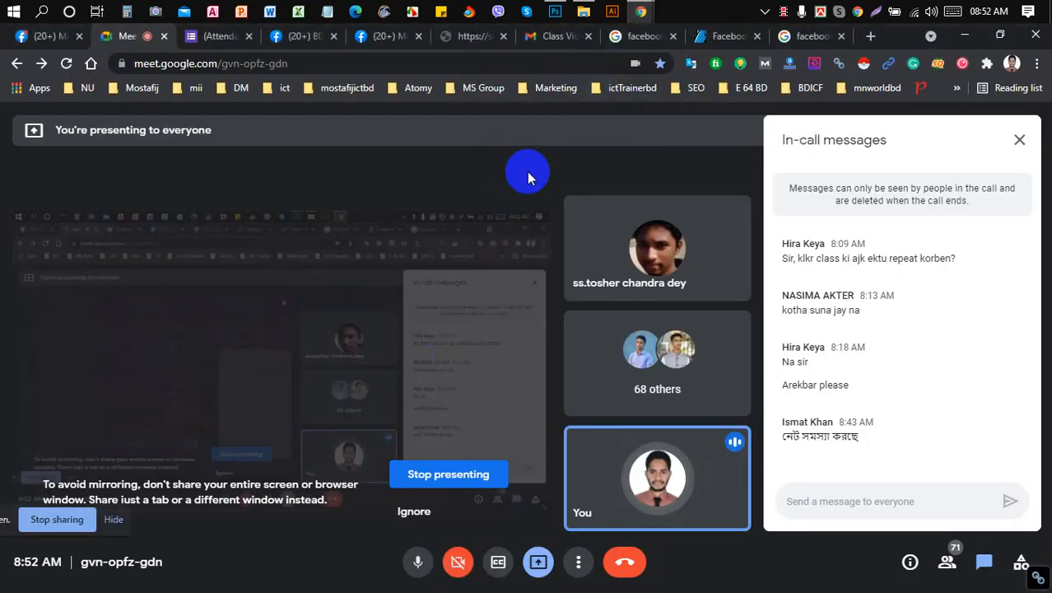
- Move between browser tabs to reach the 'facebook cover size' search results
{"action": "left_click", "coordinate": [449, 41]}
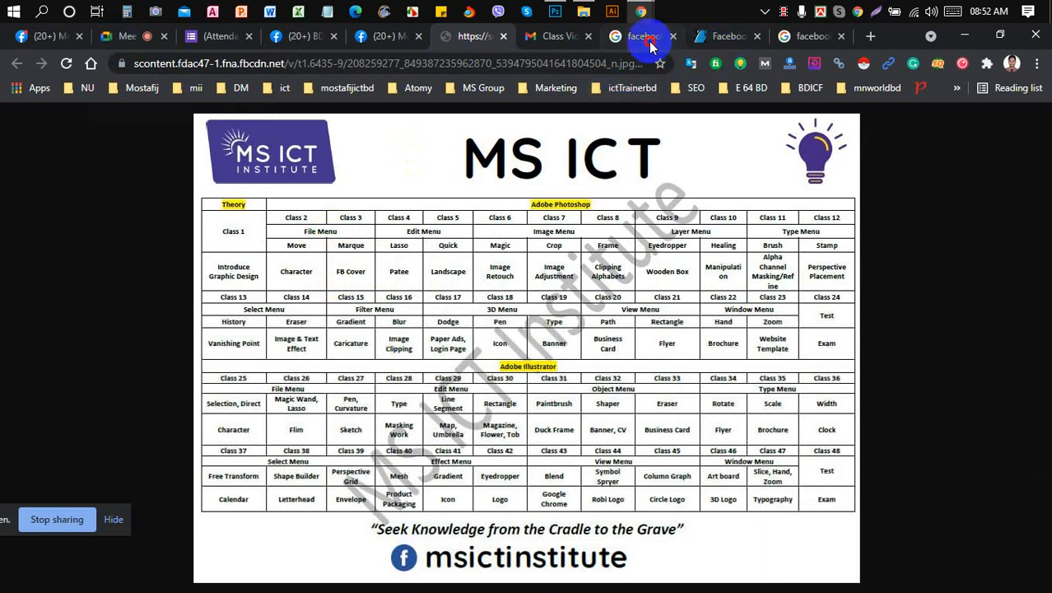
{"action": "left_click", "coordinate": [648, 41]}
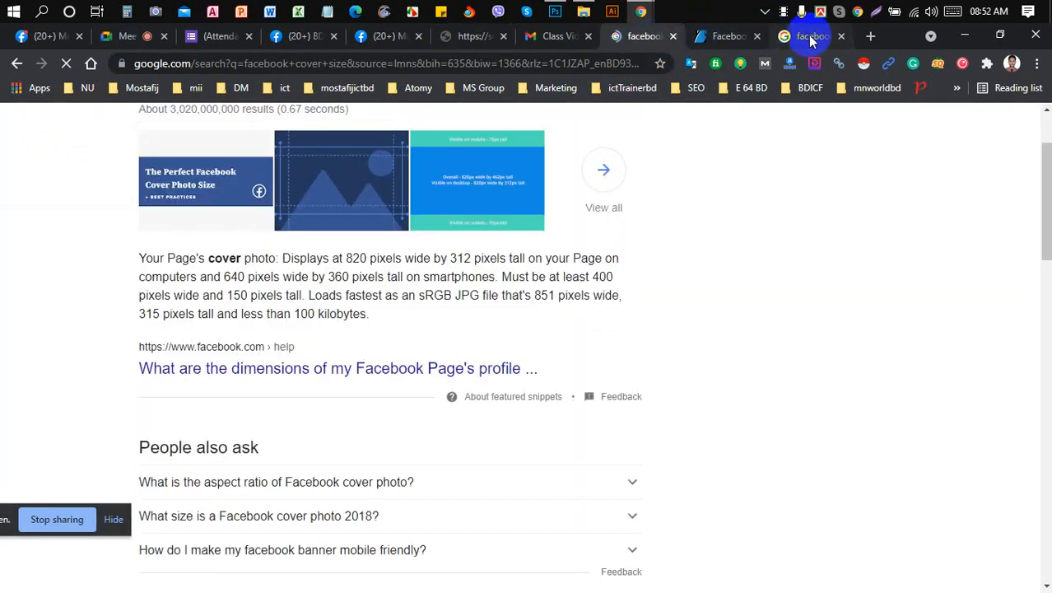
{"action": "left_click", "coordinate": [811, 39]}
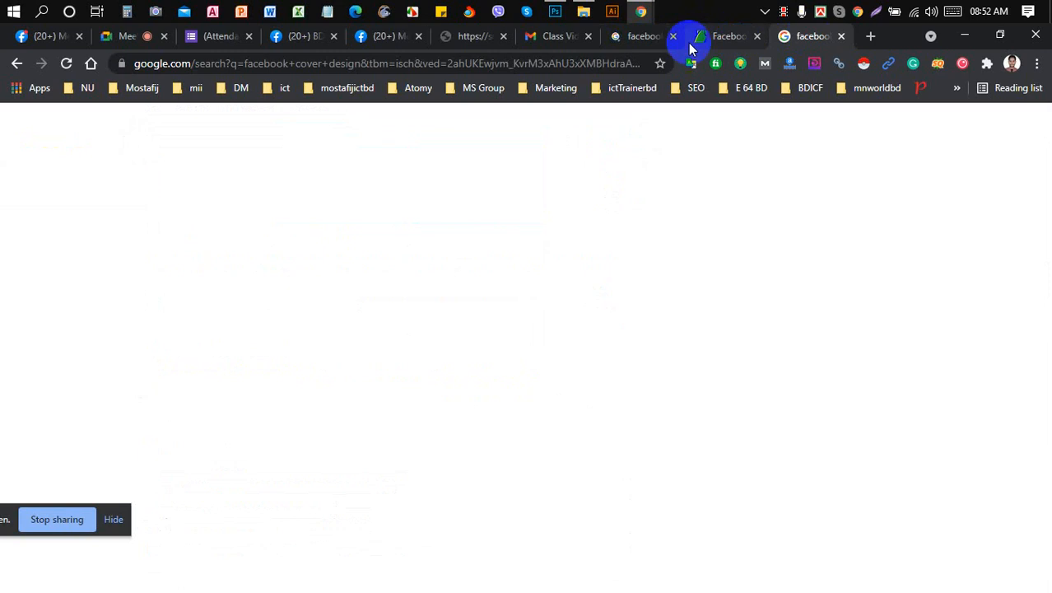
{"action": "left_click", "coordinate": [646, 42]}
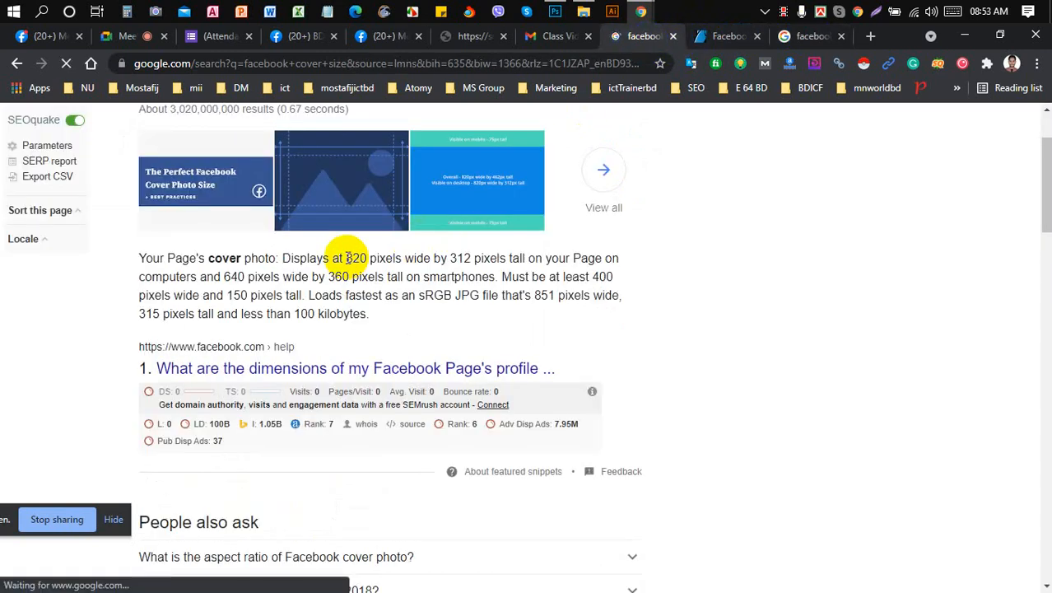
- Highlight the 820 × 312 pixel cover size figures, then return to Photoshop
{"action": "left_click_drag", "start_coordinate": [346, 257], "coordinate": [430, 258]}
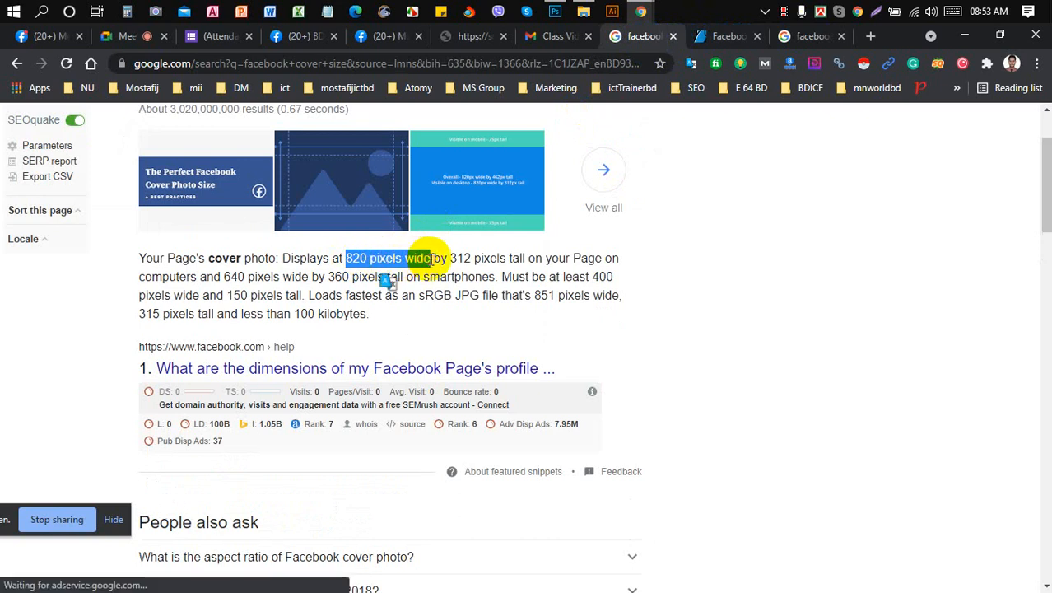
{"action": "left_click", "coordinate": [430, 259]}
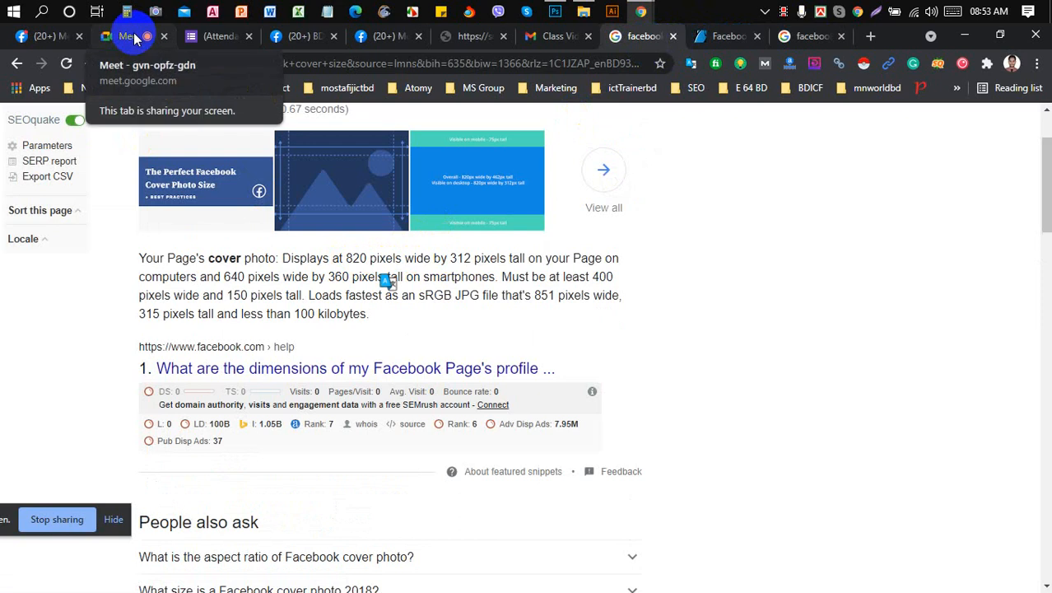
{"action": "scroll", "coordinate": [278, 244], "scroll_direction": "up", "scroll_amount": 2}
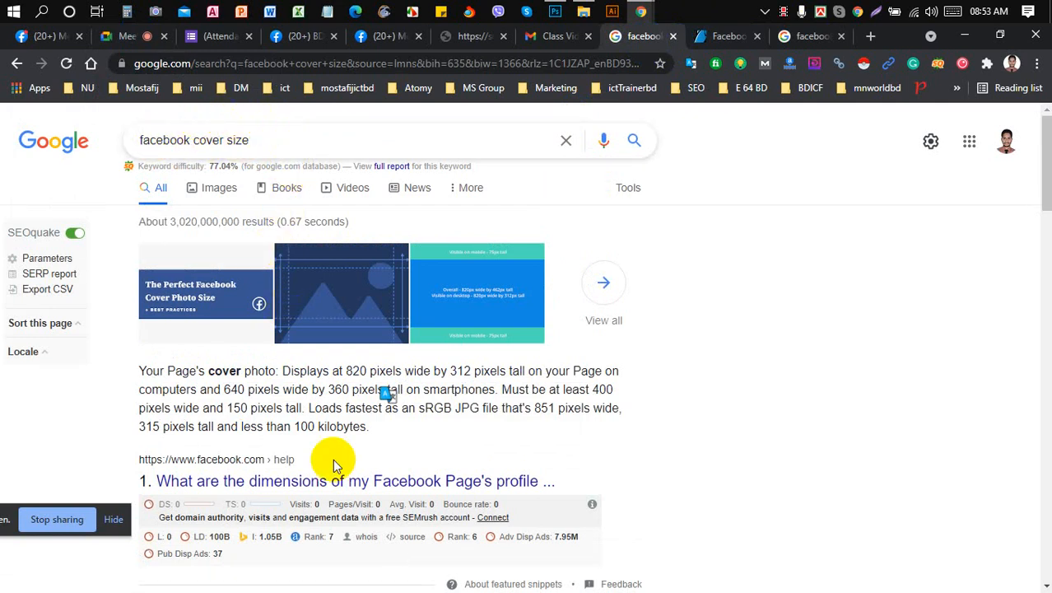
{"action": "left_click", "coordinate": [365, 429]}
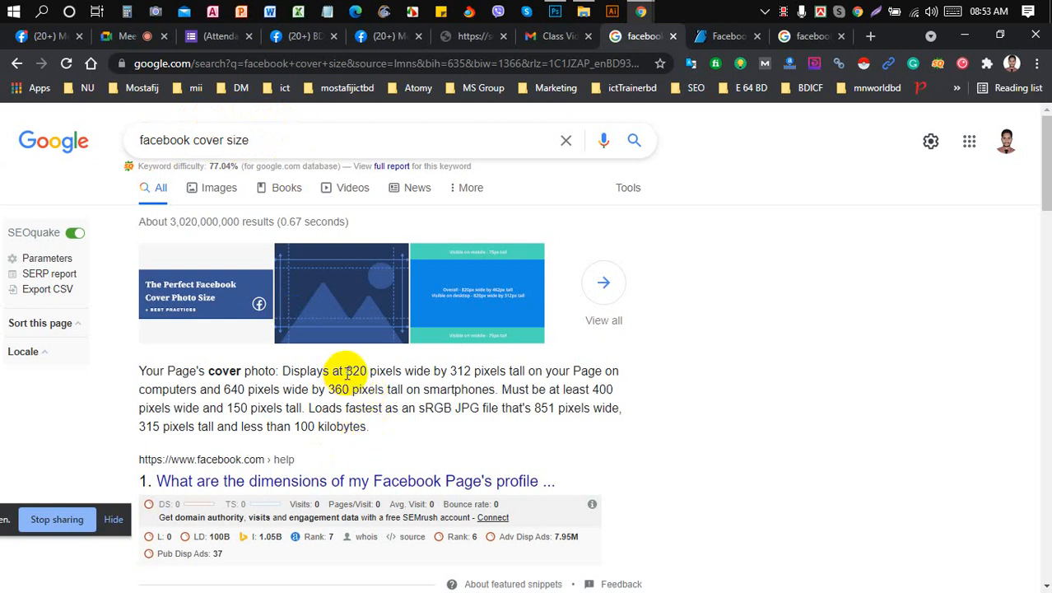
{"action": "left_click_drag", "start_coordinate": [346, 373], "coordinate": [525, 372]}
{"action": "left_click", "coordinate": [430, 370]}
{"action": "left_click", "coordinate": [526, 372]}
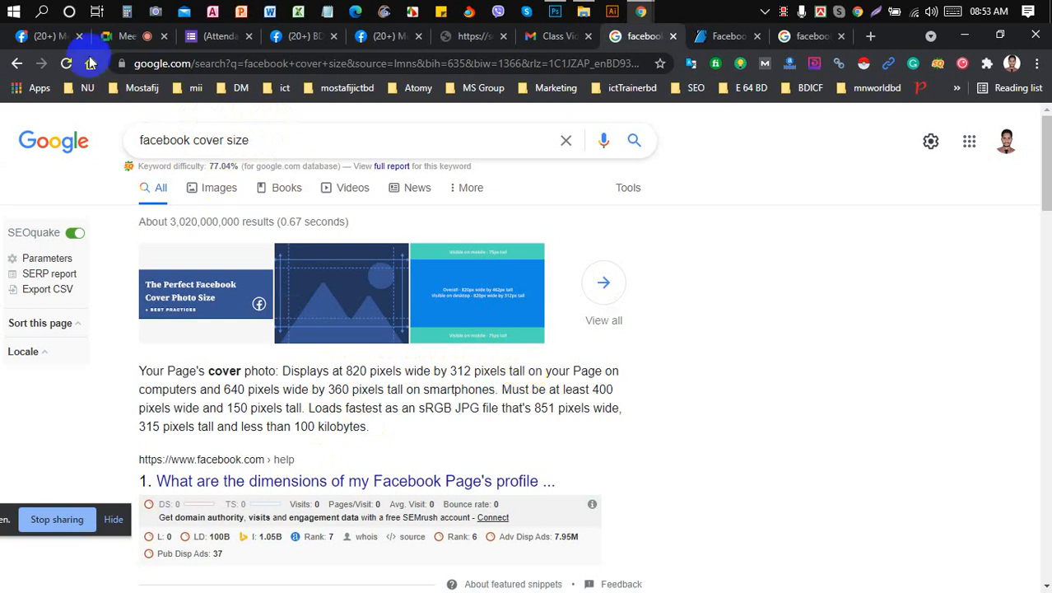
{"action": "left_click", "coordinate": [553, 12]}
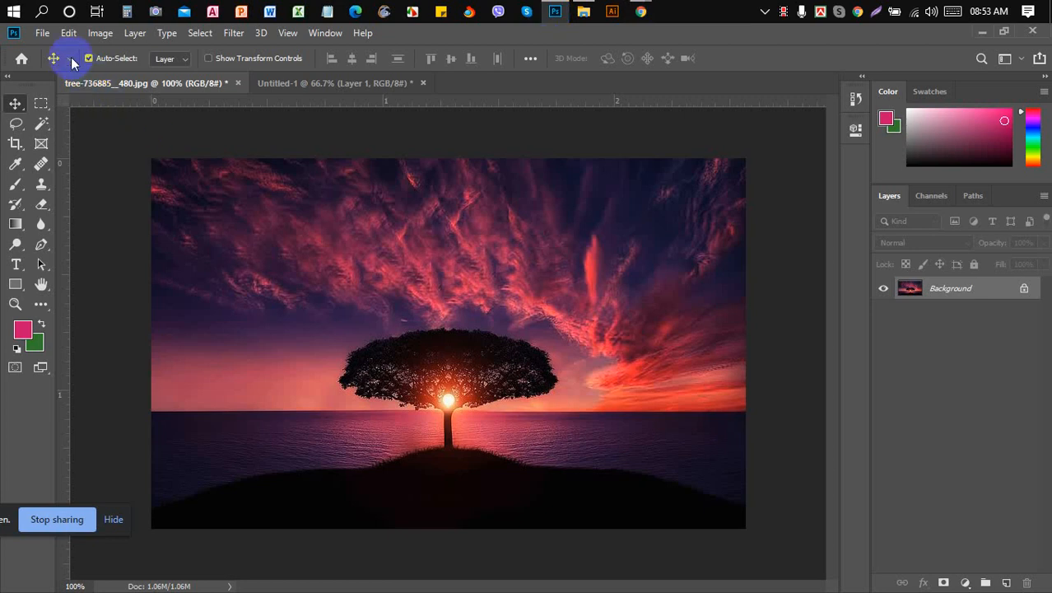
- Start a new Photoshop document with File > New
{"action": "left_click", "coordinate": [42, 33]}
{"action": "mouse_move", "coordinate": [61, 36]}
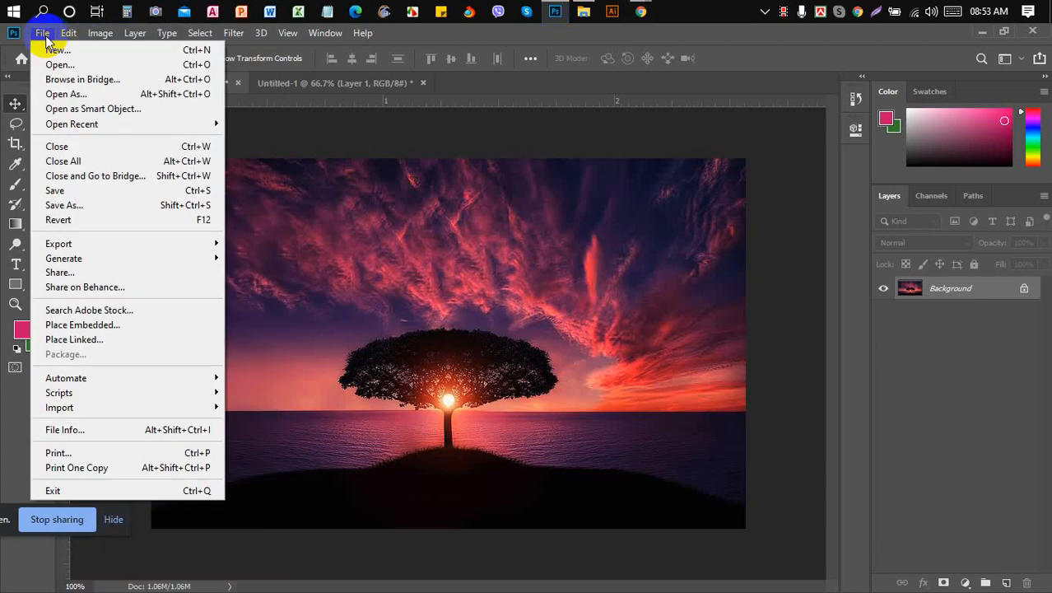
{"action": "left_click", "coordinate": [70, 51]}
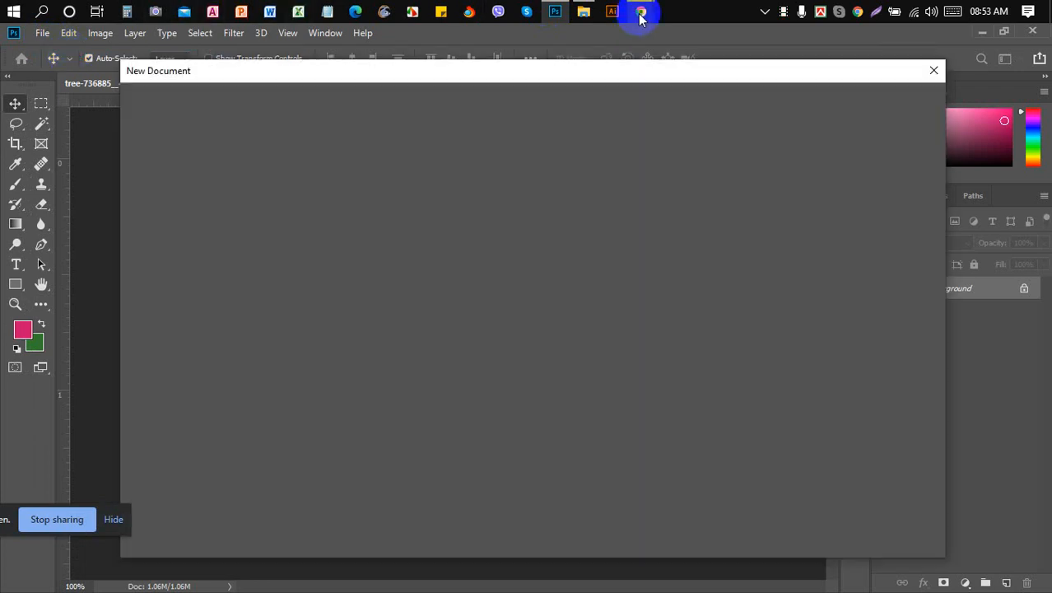
- Admit the waiting guest into the Google Meet call and return to Photoshop
{"action": "mouse_move", "coordinate": [641, 16]}
{"action": "left_click", "coordinate": [564, 87]}
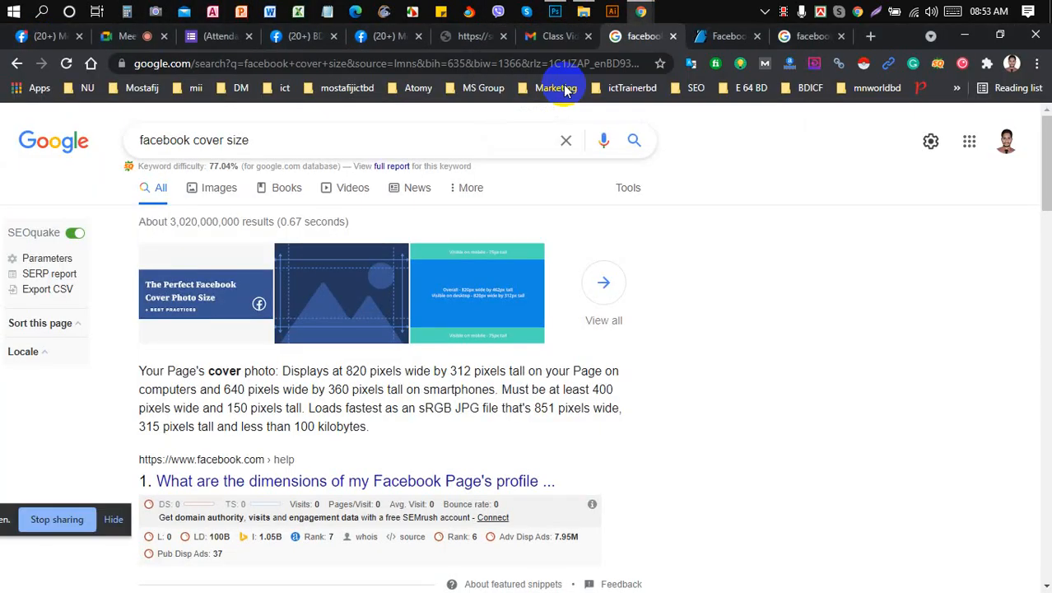
{"action": "left_click", "coordinate": [140, 35]}
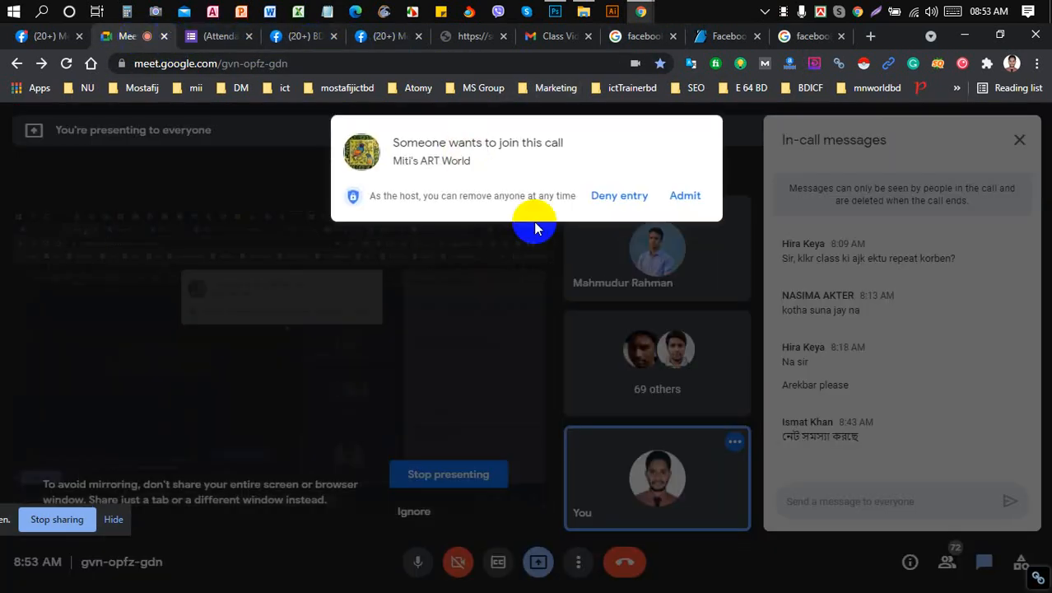
{"action": "left_click", "coordinate": [697, 196]}
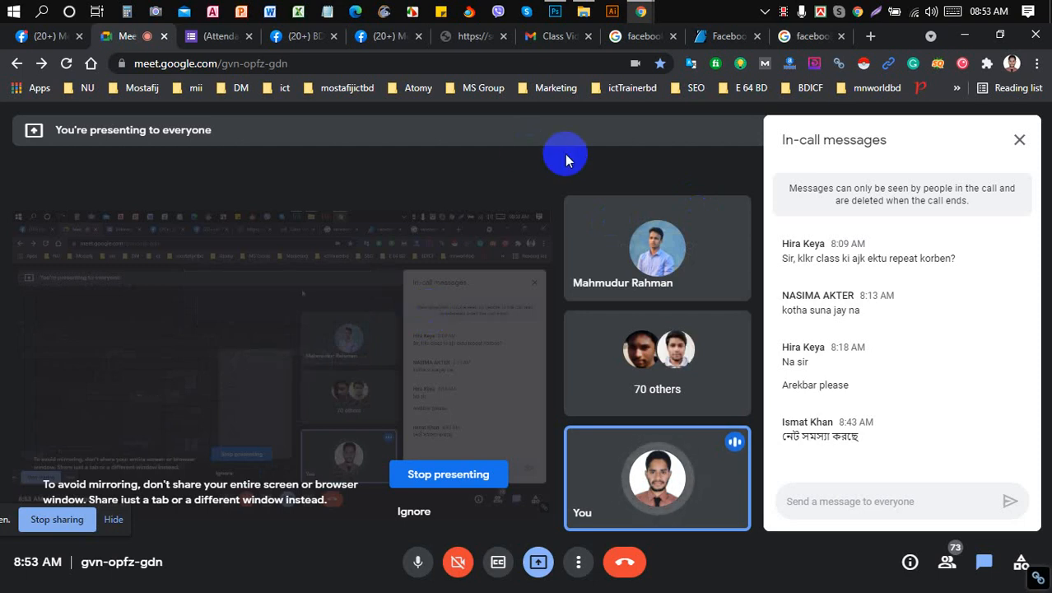
{"action": "left_click", "coordinate": [550, 13]}
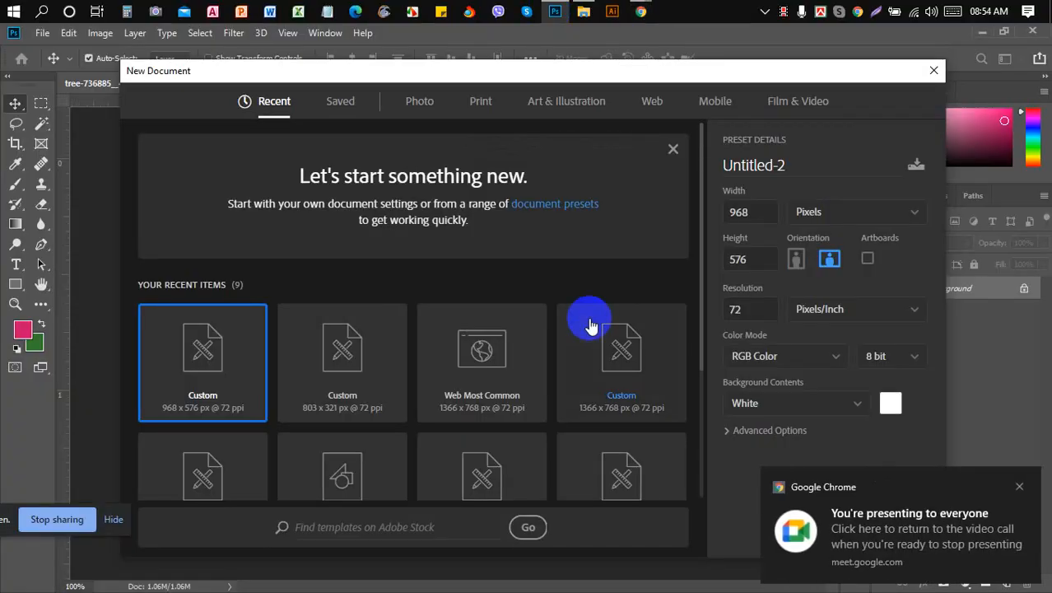
- Create a Web-preset document 820 pixels wide by 312 pixels tall, keeping units in pixels
{"action": "left_click", "coordinate": [653, 102]}
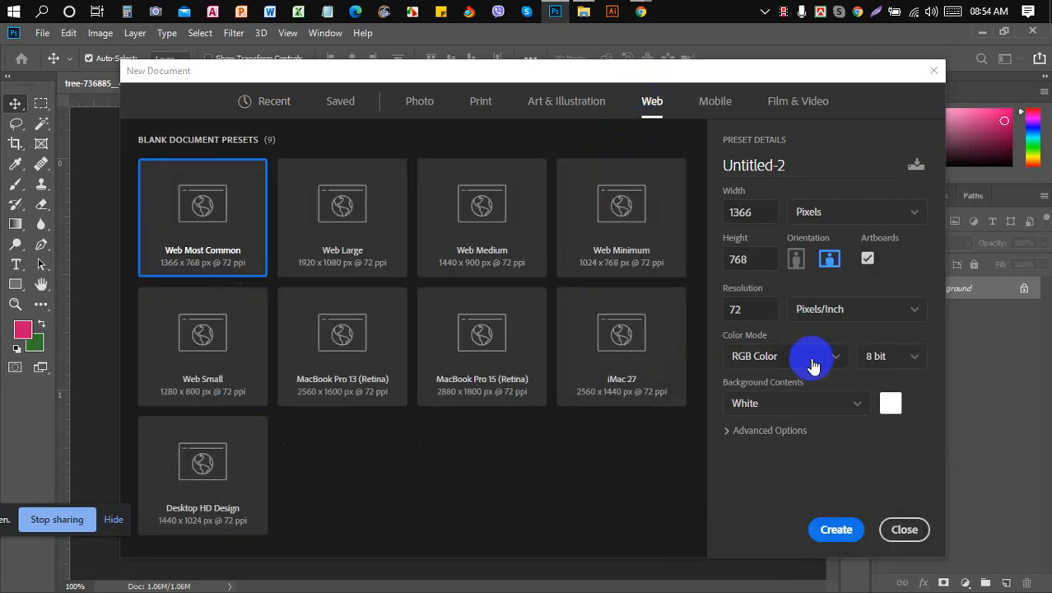
{"action": "left_click", "coordinate": [764, 211]}
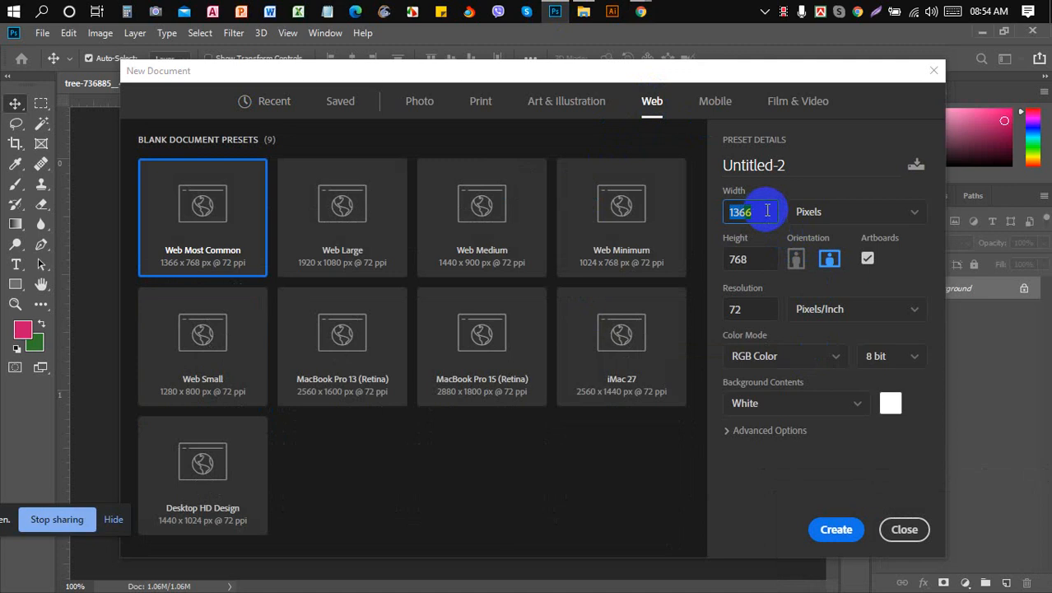
{"action": "type", "text": "820"}
{"action": "left_click", "coordinate": [759, 260]}
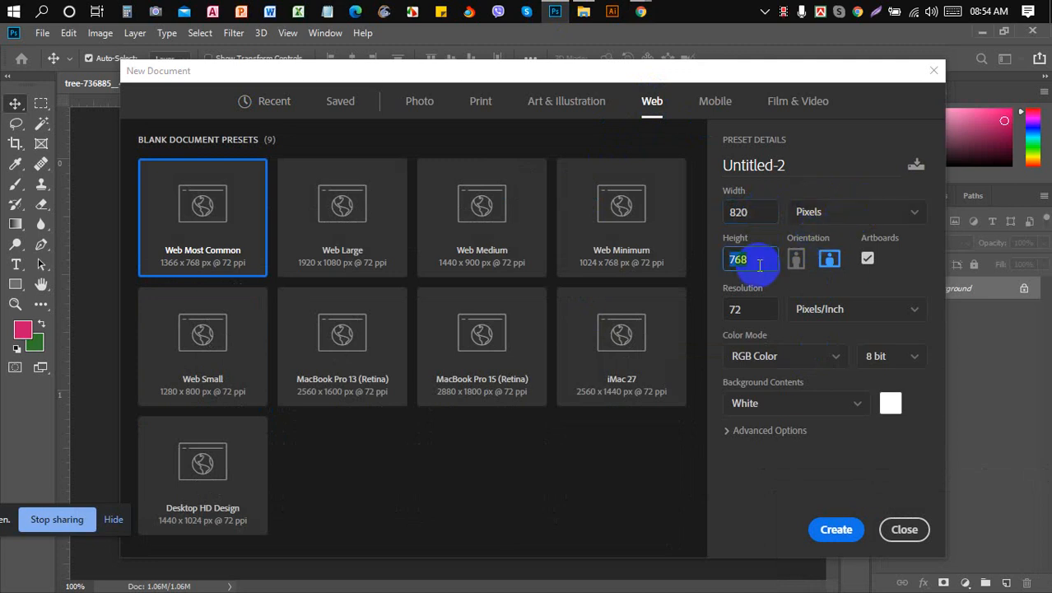
{"action": "type", "text": "312"}
{"action": "left_click", "coordinate": [893, 212]}
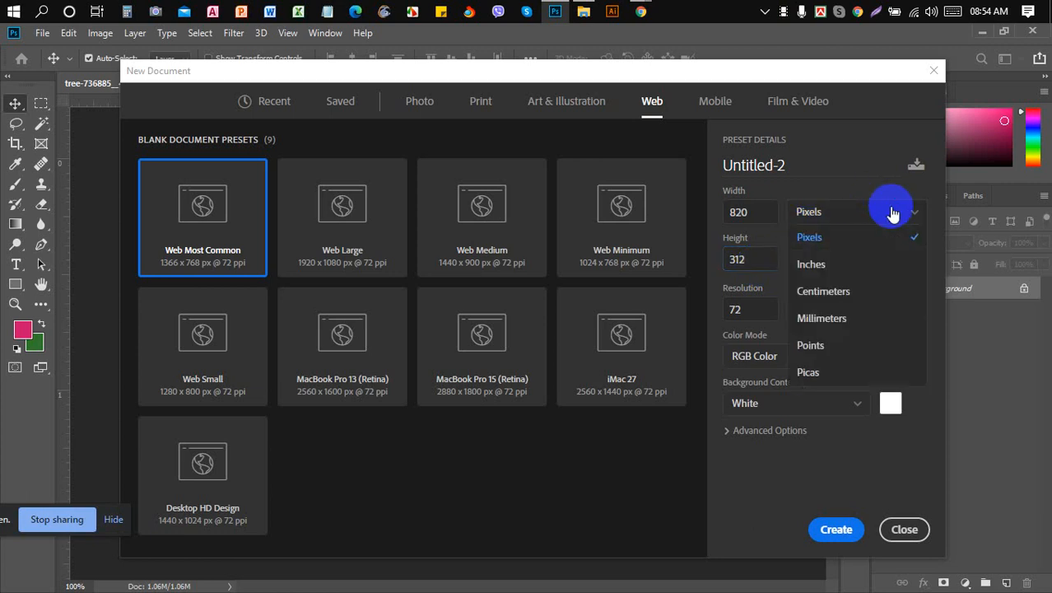
{"action": "left_click", "coordinate": [832, 264]}
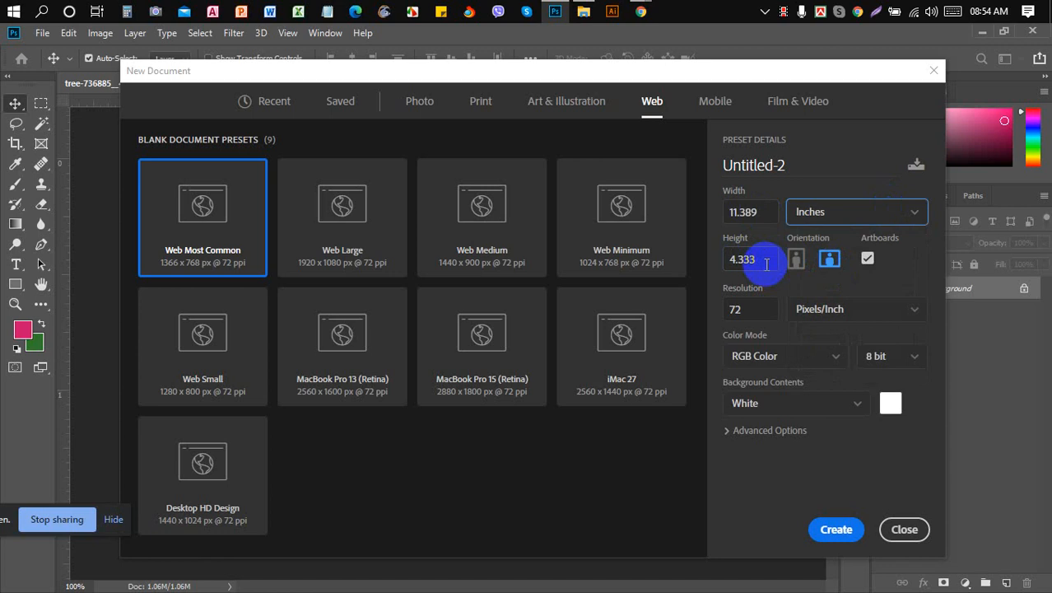
{"action": "left_click", "coordinate": [904, 213]}
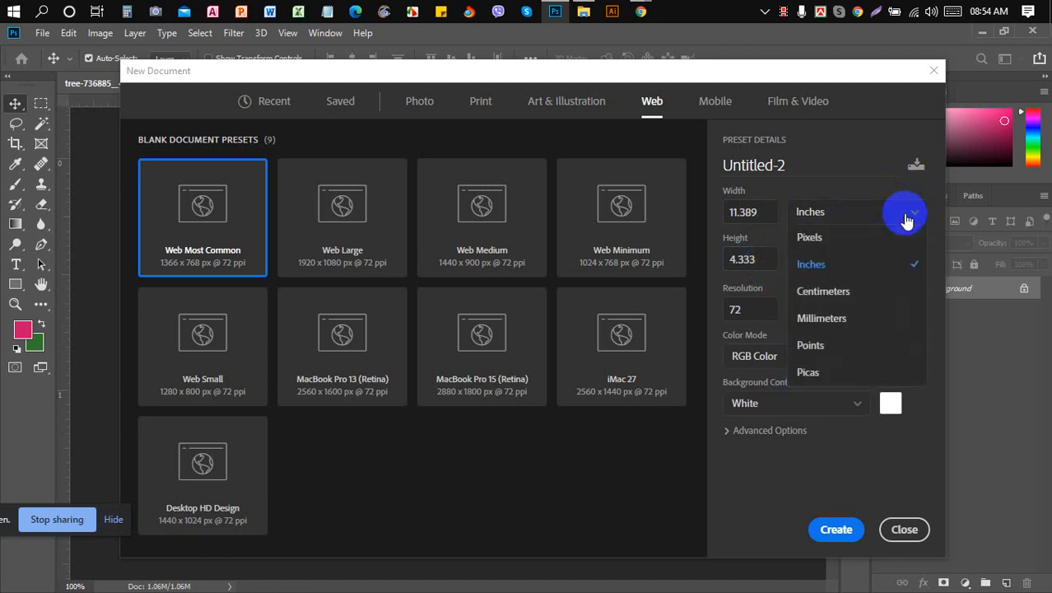
{"action": "left_click", "coordinate": [866, 238]}
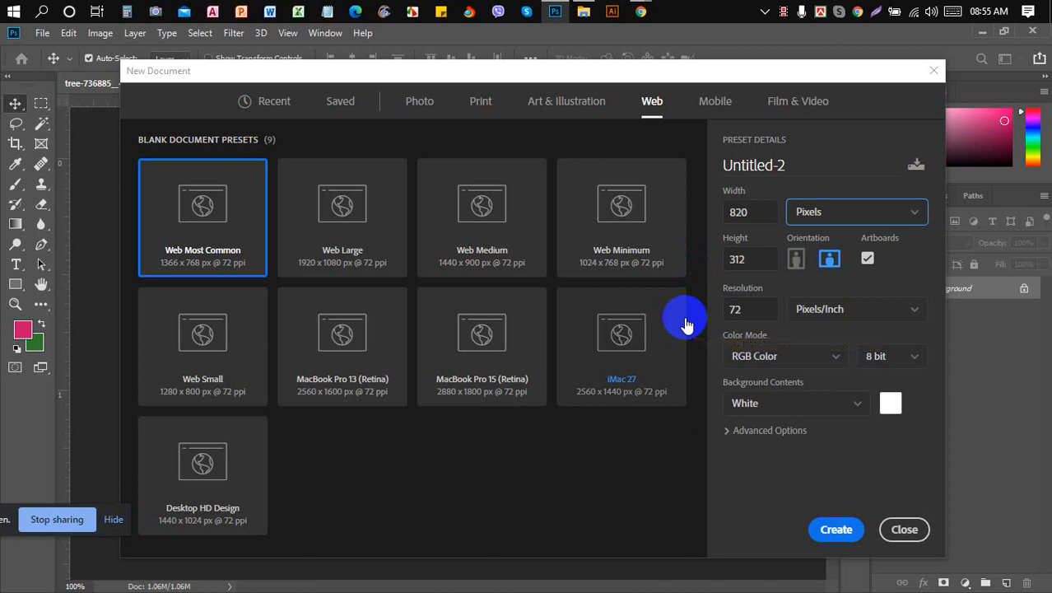
{"action": "left_click", "coordinate": [835, 528]}
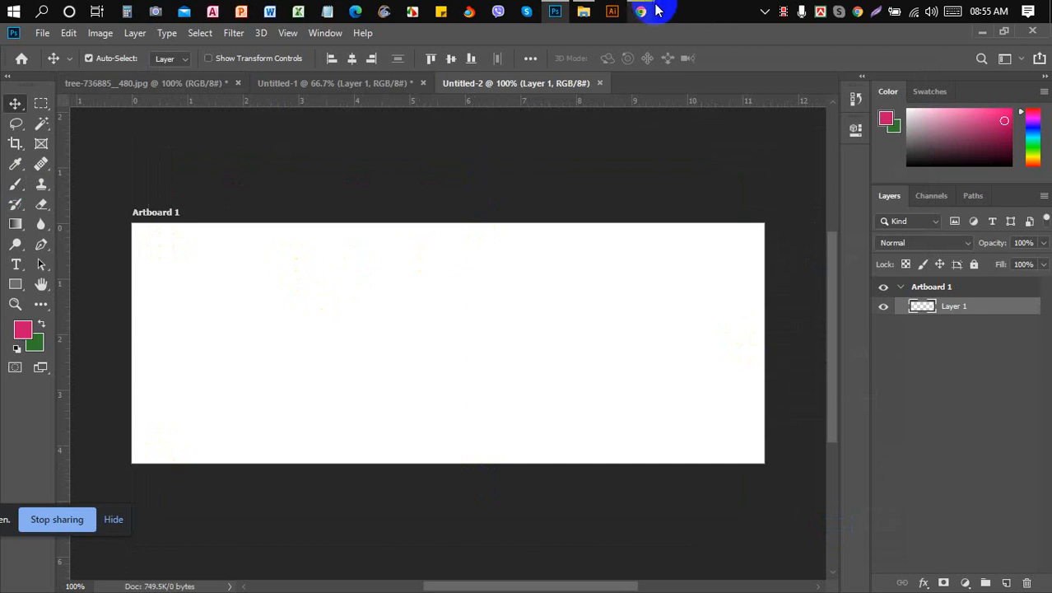
- View the cover photo on the Facebook profile tab, then open the class schedule image tab
{"action": "mouse_move", "coordinate": [659, 10]}
{"action": "left_click", "coordinate": [576, 64]}
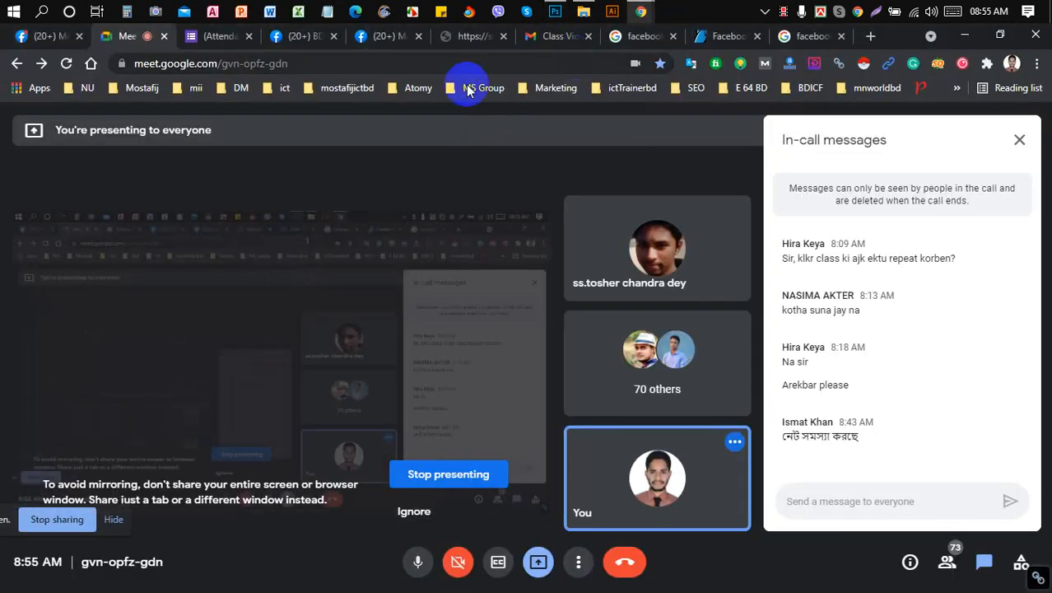
{"action": "left_click", "coordinate": [381, 38]}
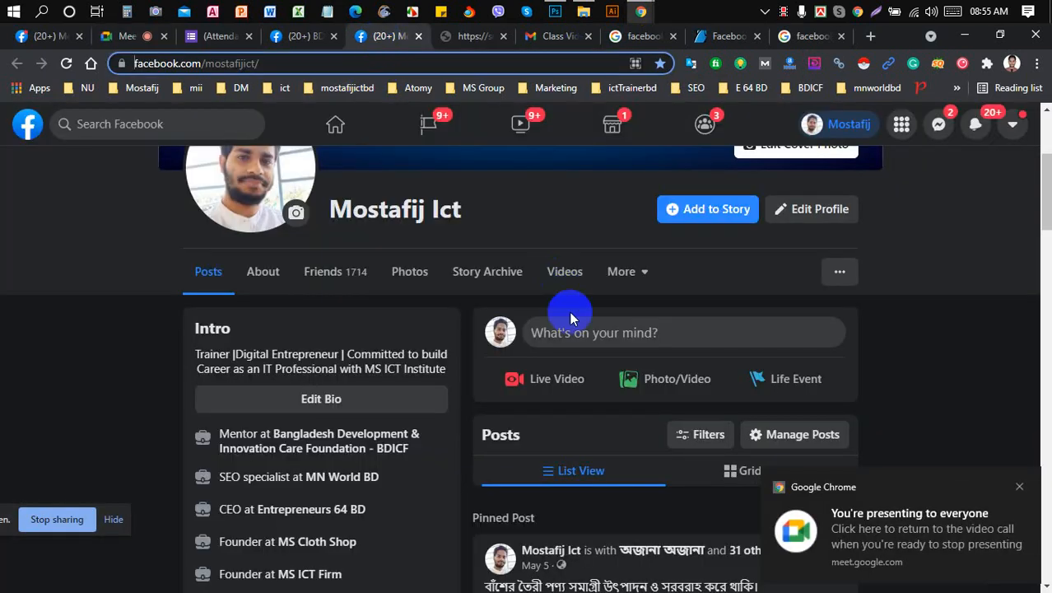
{"action": "scroll", "coordinate": [568, 316], "scroll_direction": "up", "scroll_amount": 3}
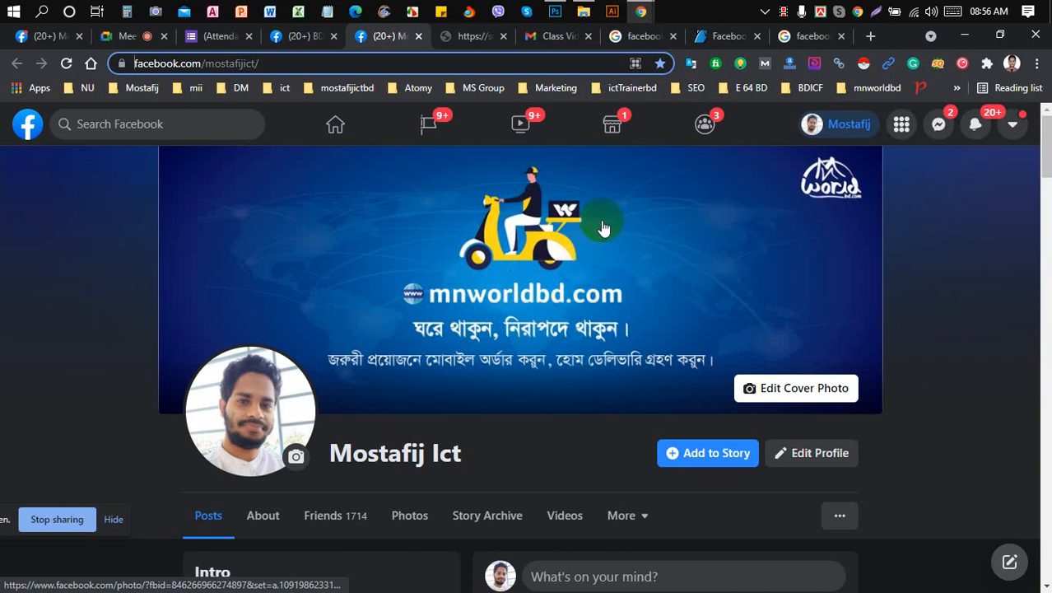
{"action": "left_click", "coordinate": [476, 37]}
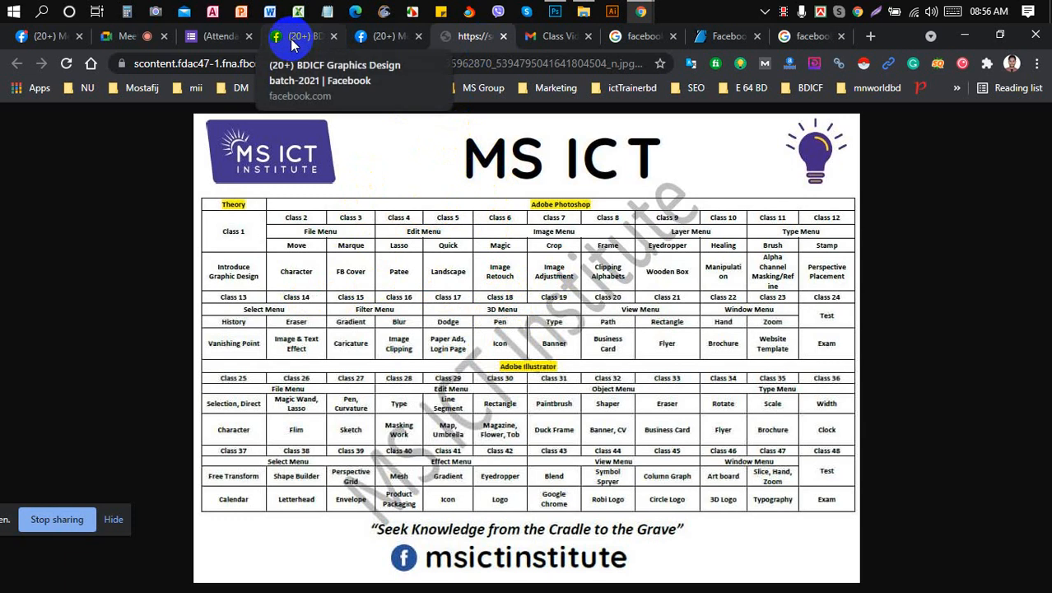
- Review the Facebook profile's cover photo, then bring back the blank Untitled-2 artboard
{"action": "left_click", "coordinate": [556, 11]}
{"action": "left_click", "coordinate": [558, 11]}
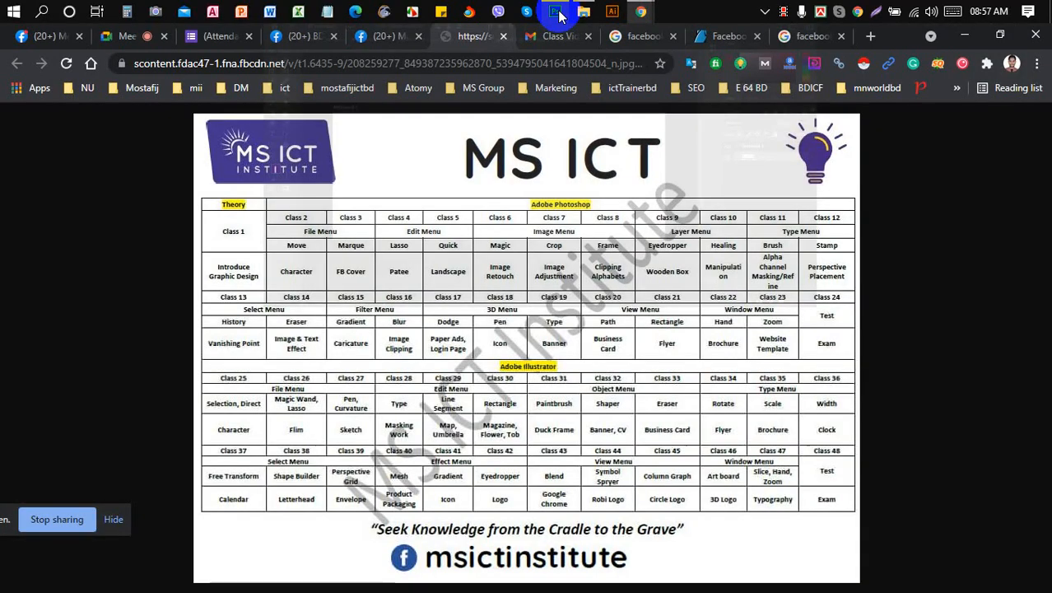
{"action": "left_click", "coordinate": [394, 36]}
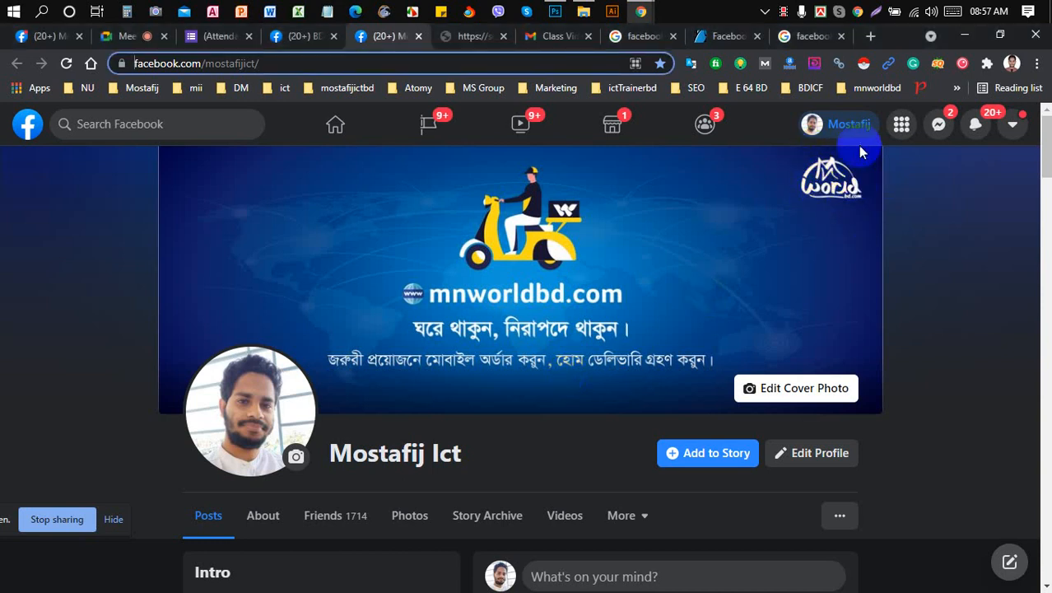
{"action": "scroll", "coordinate": [564, 306], "scroll_direction": "down", "scroll_amount": 3}
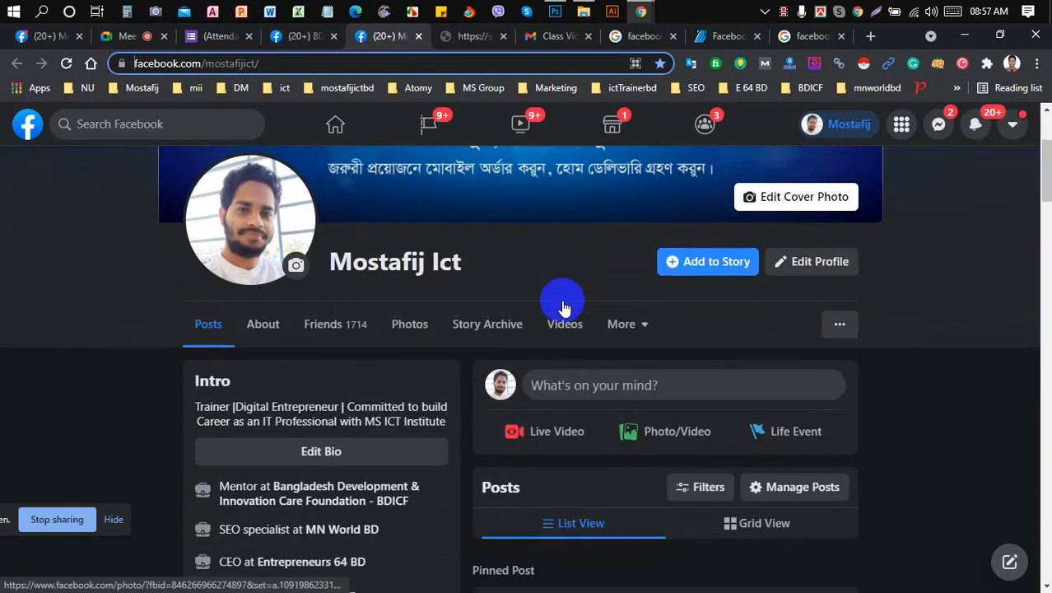
{"action": "scroll", "coordinate": [564, 306], "scroll_direction": "up", "scroll_amount": 3}
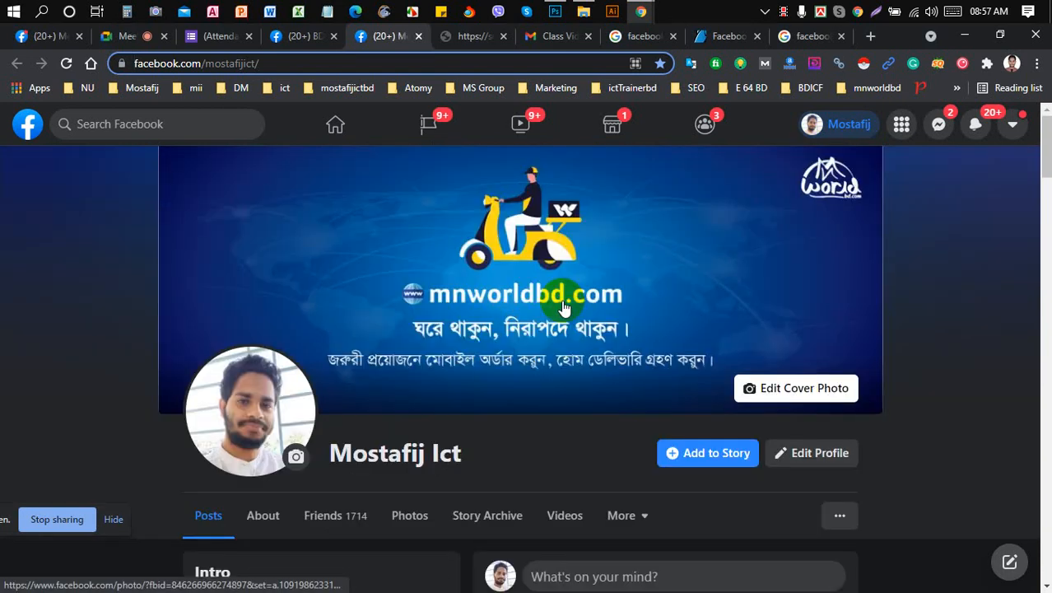
{"action": "left_click", "coordinate": [553, 13]}
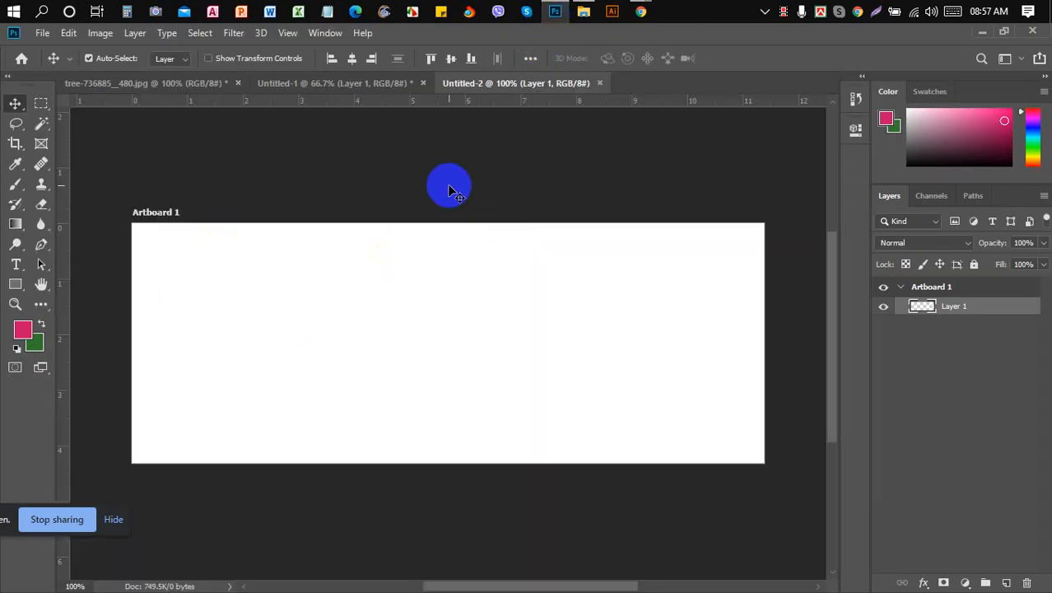
- Open flaticon.com in a new tab beside the facebook cover design image results
{"action": "mouse_move", "coordinate": [647, 11]}
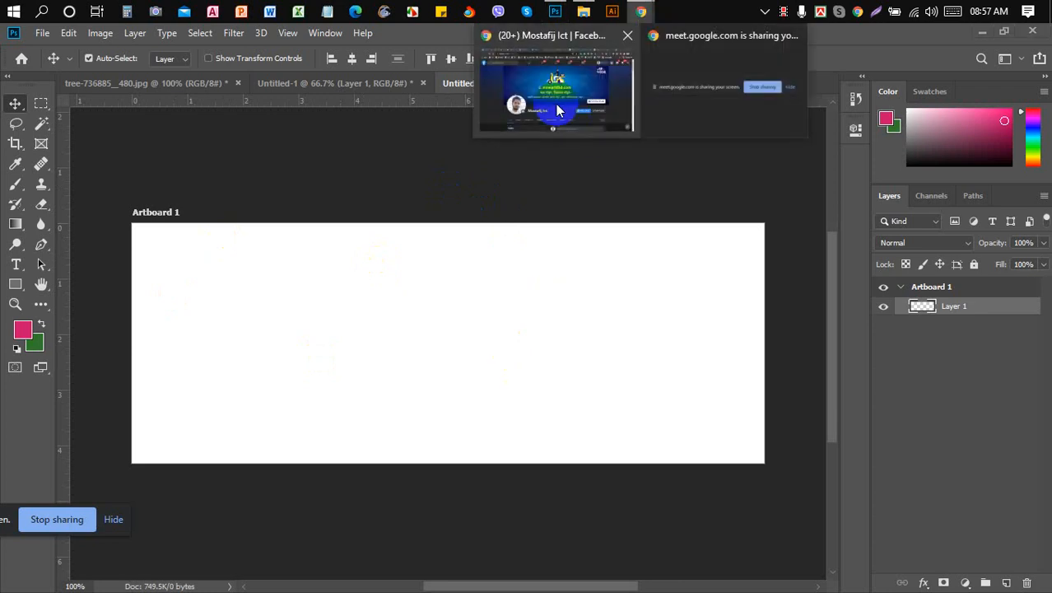
{"action": "left_click", "coordinate": [557, 108]}
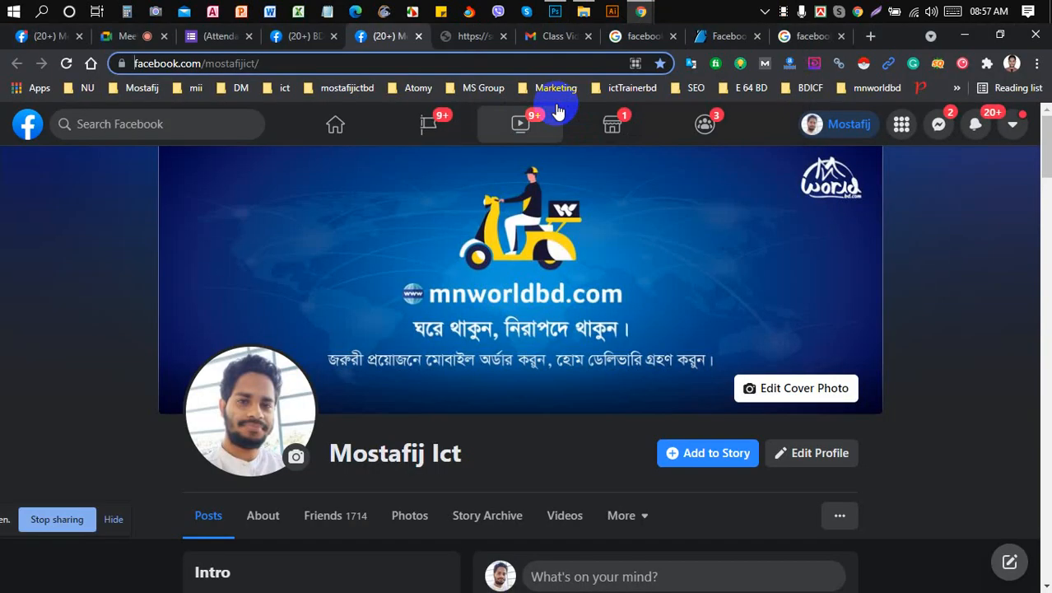
{"action": "left_click", "coordinate": [811, 36]}
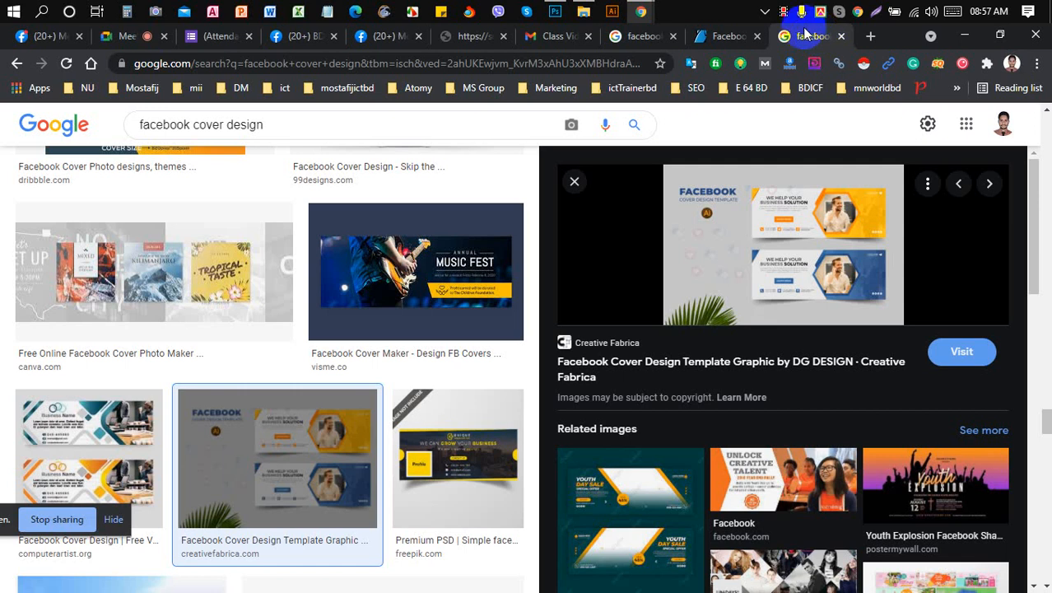
{"action": "left_click", "coordinate": [871, 37]}
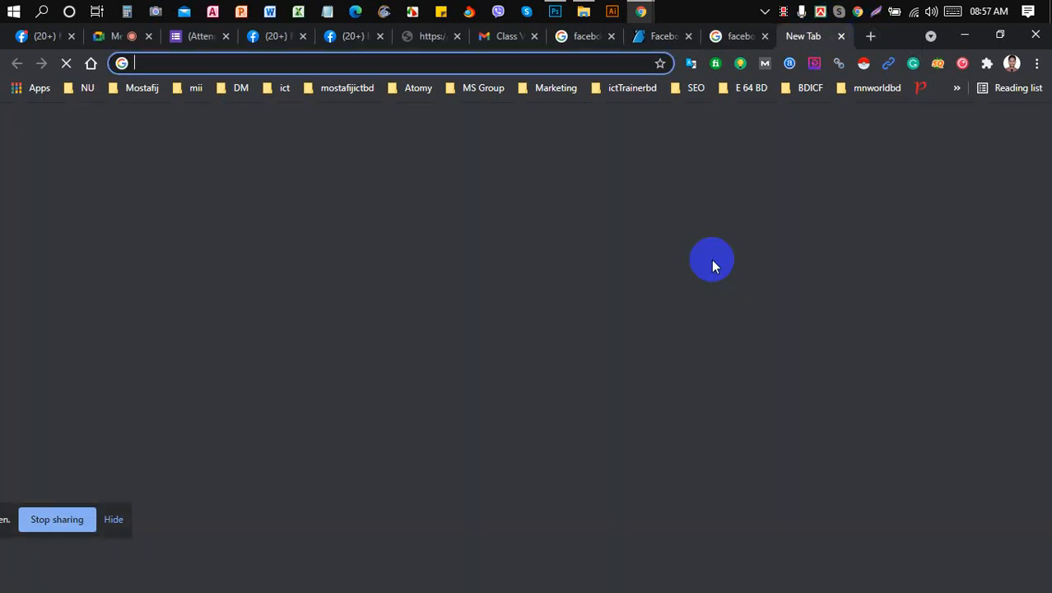
{"action": "type", "text": "fla"}
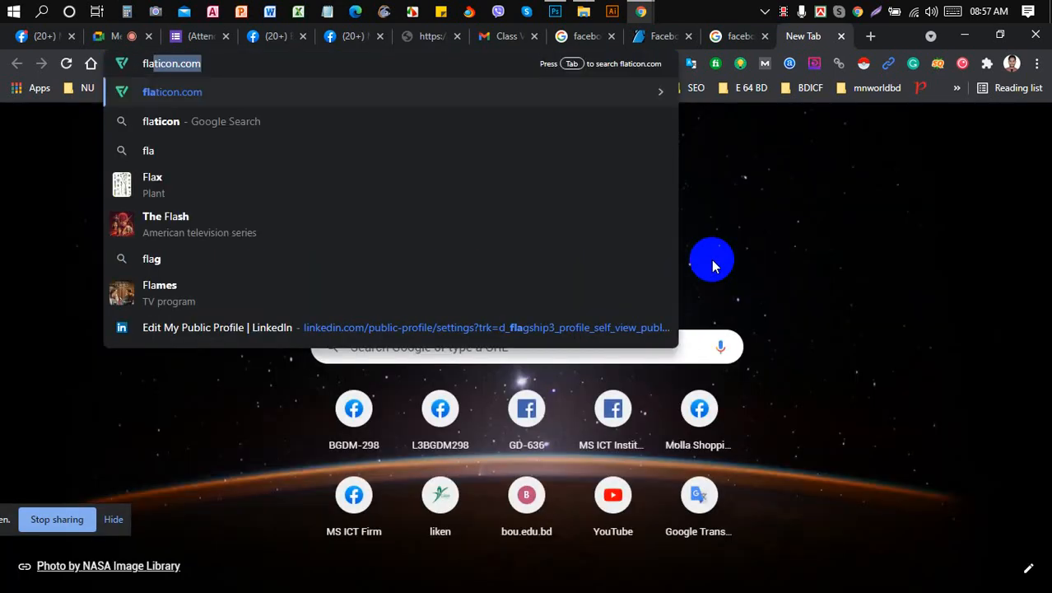
{"action": "key", "text": "Return"}
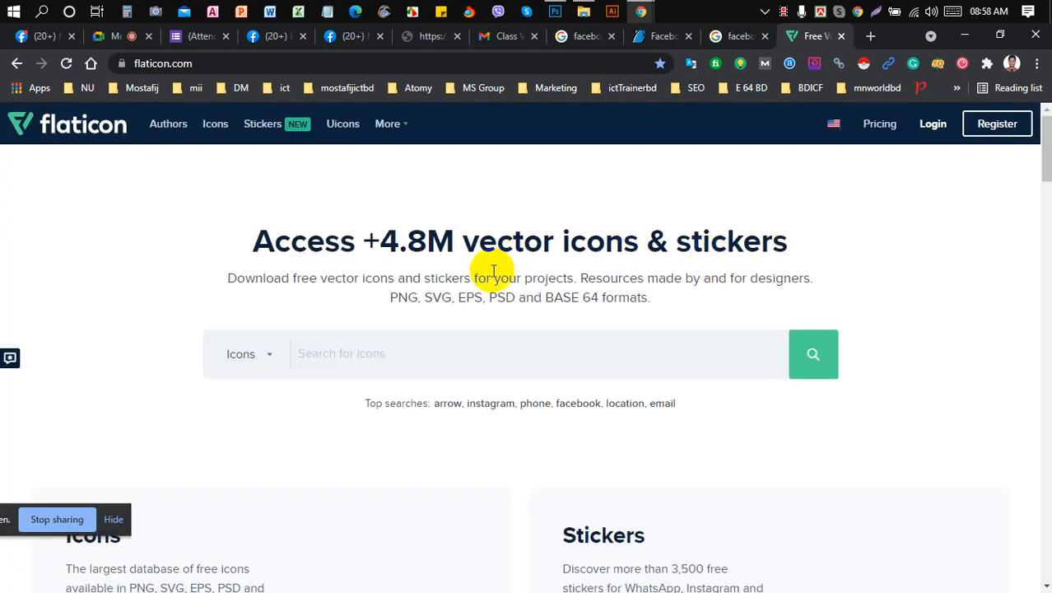
- Search Flaticon for 'www' icons, then go back to the Google image results
{"action": "scroll", "coordinate": [494, 268], "scroll_direction": "down", "scroll_amount": 2}
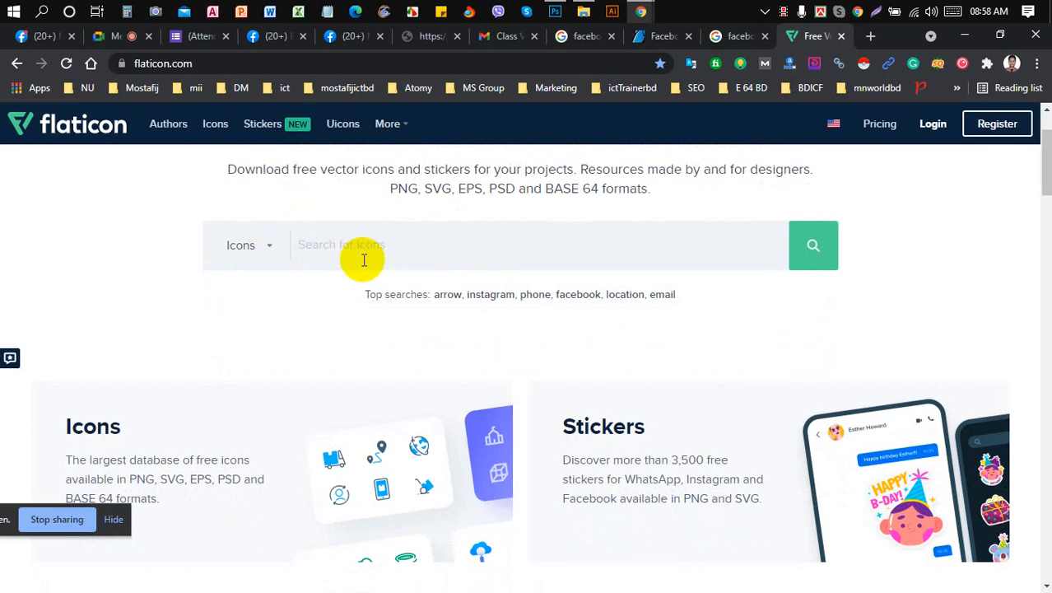
{"action": "type", "text": "www"}
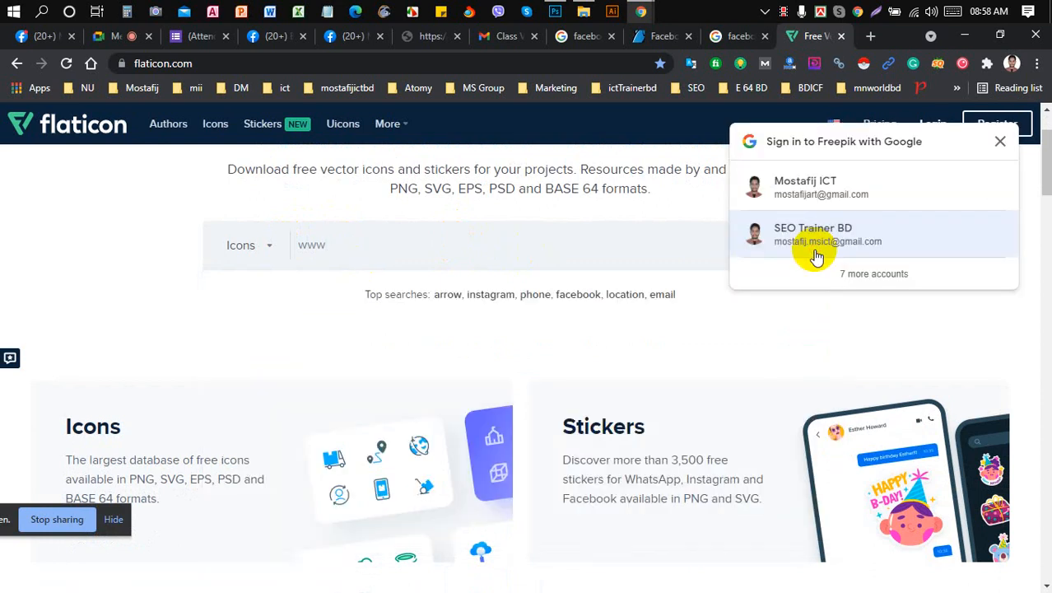
{"action": "left_click", "coordinate": [998, 144]}
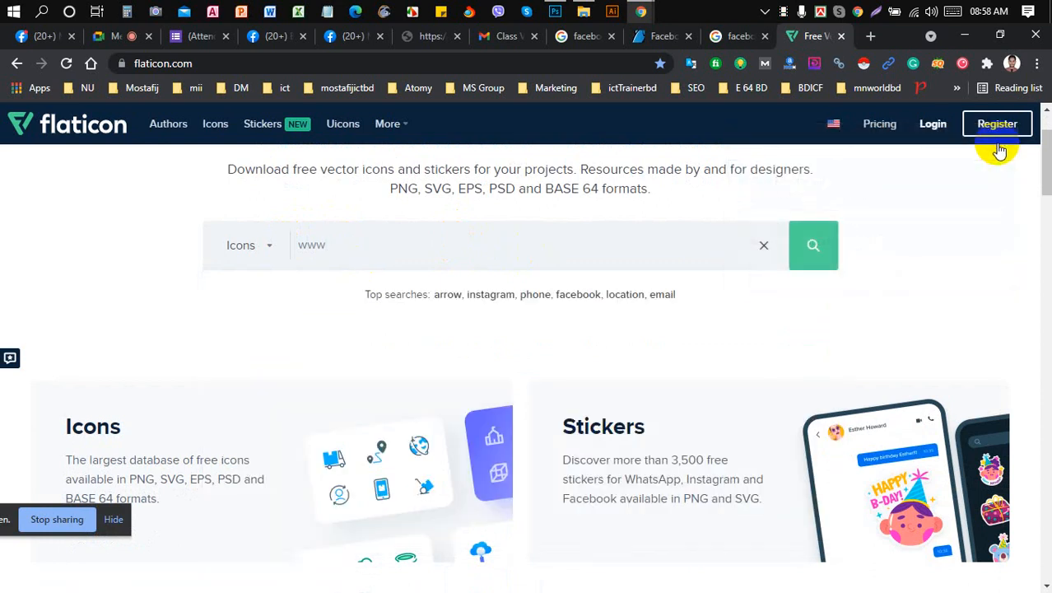
{"action": "left_click", "coordinate": [824, 247]}
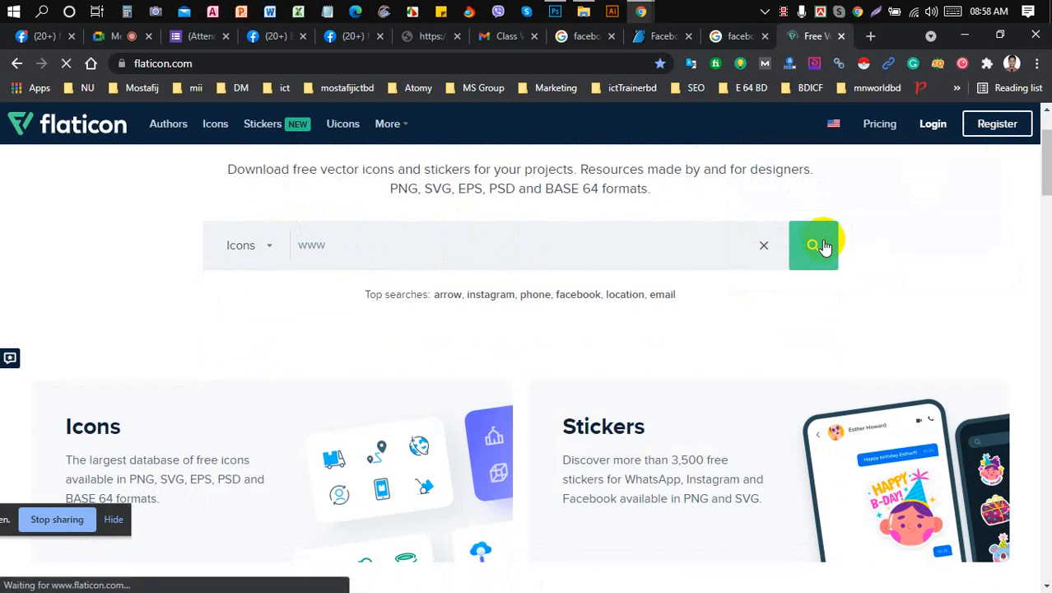
{"action": "left_click", "coordinate": [738, 39]}
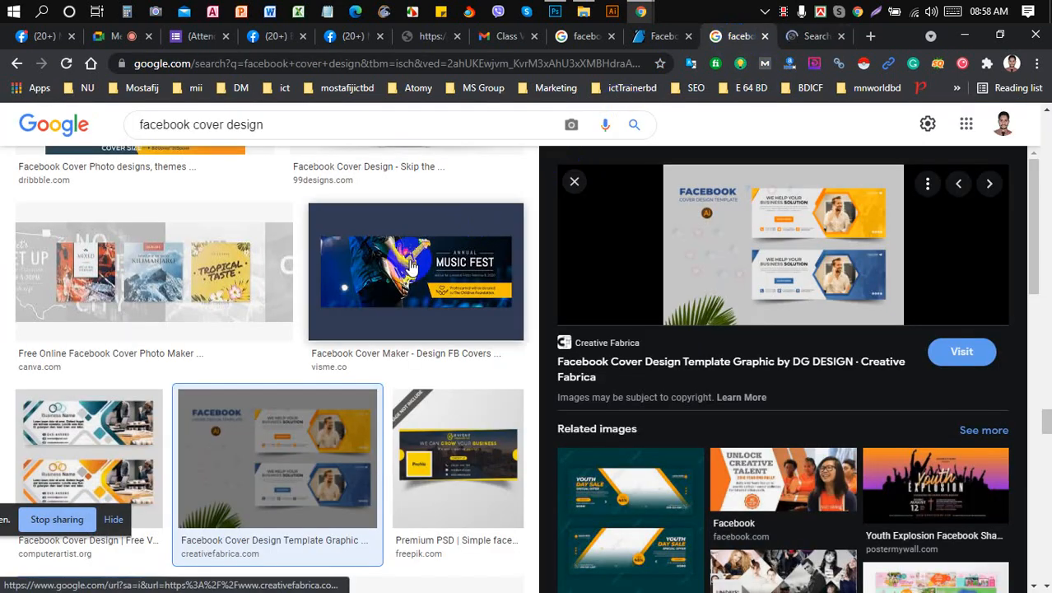
- Copy the Creative Fabrica cover template preview image, then choose Save image as for it
{"action": "scroll", "coordinate": [409, 265], "scroll_direction": "down", "scroll_amount": 2}
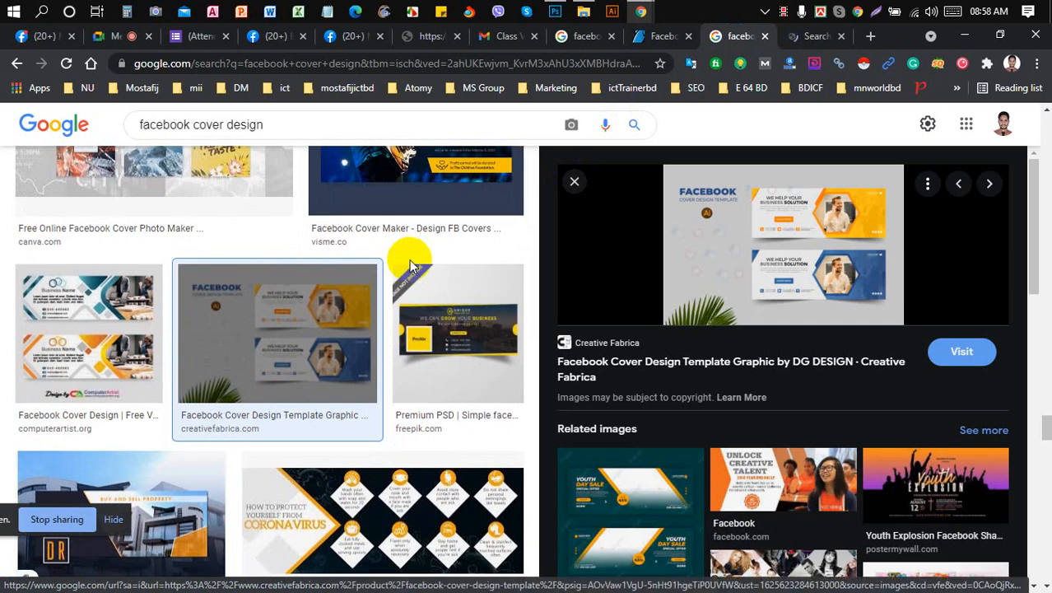
{"action": "scroll", "coordinate": [410, 260], "scroll_direction": "up", "scroll_amount": 4}
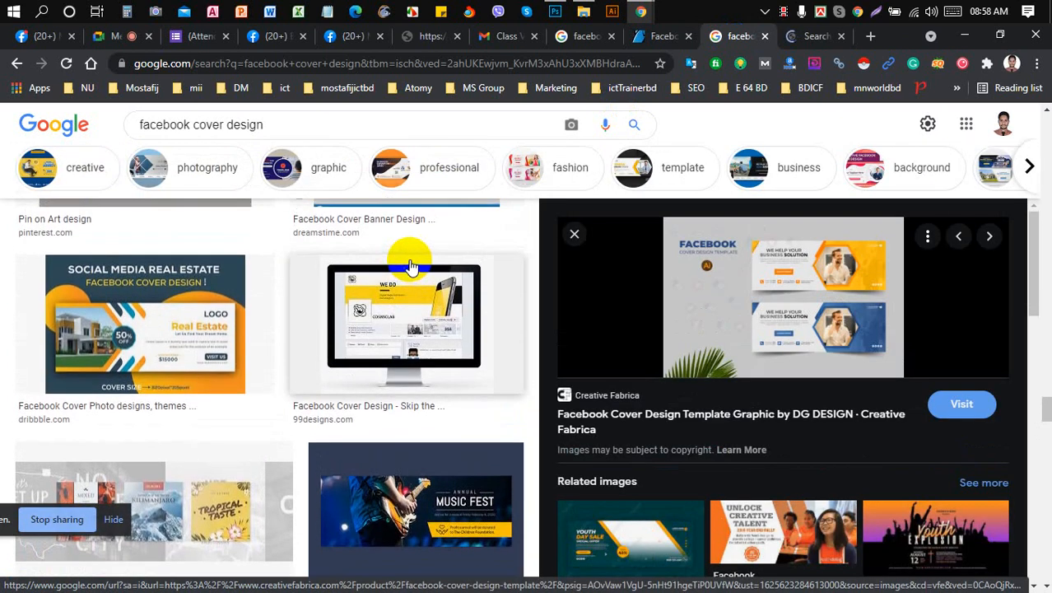
{"action": "right_click", "coordinate": [754, 276]}
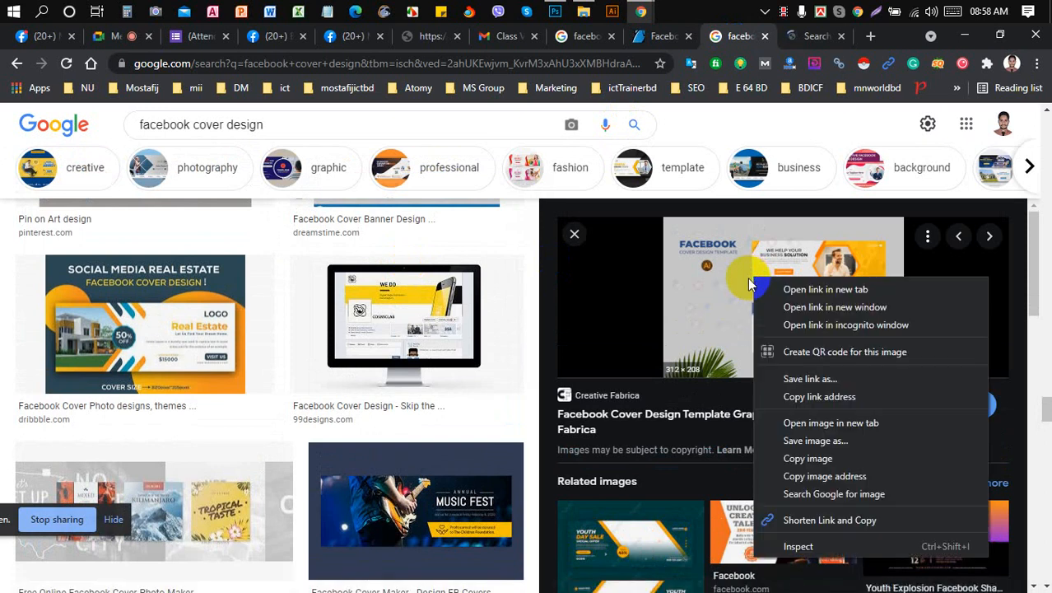
{"action": "left_click", "coordinate": [808, 458]}
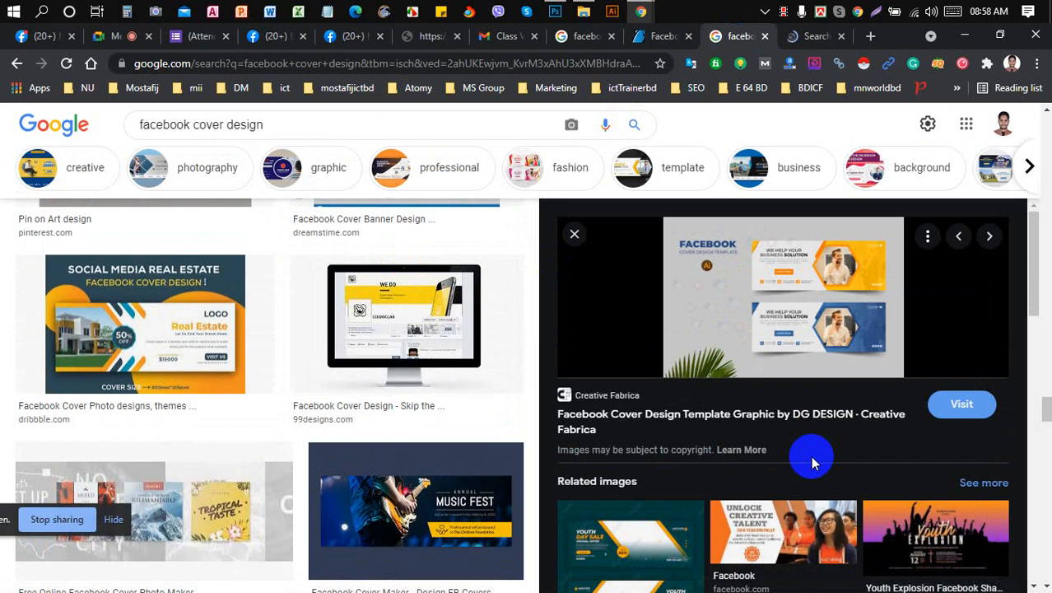
{"action": "right_click", "coordinate": [774, 276]}
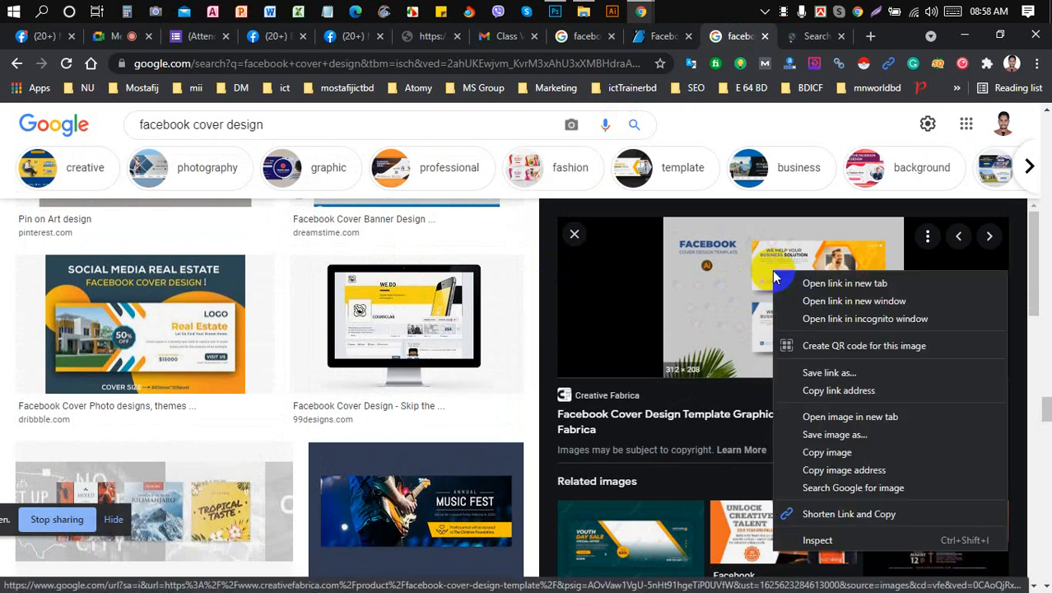
{"action": "left_click", "coordinate": [840, 432]}
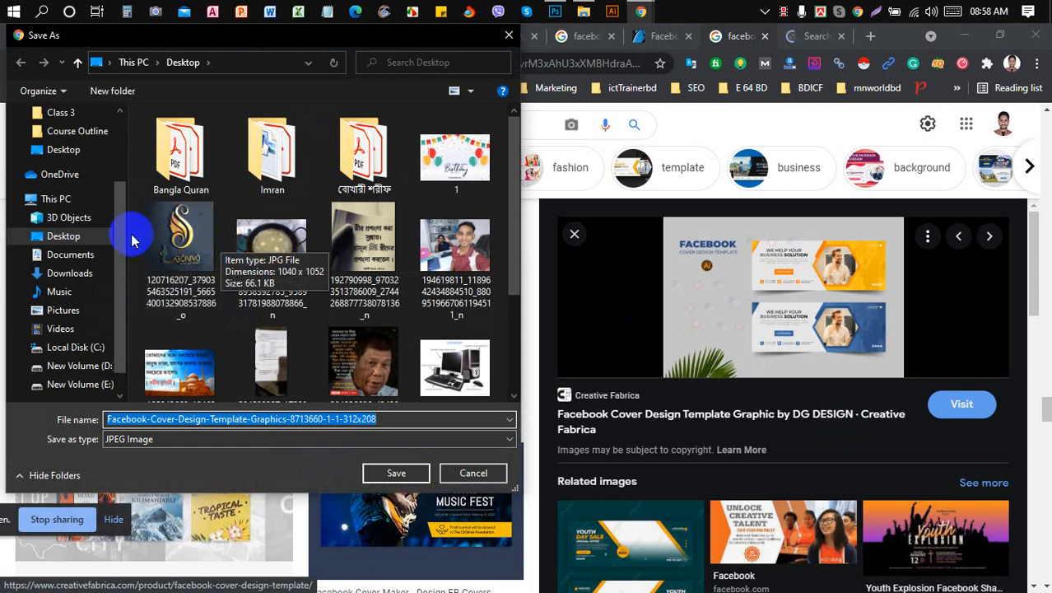
- Browse the save dialog to New Volume (E:) > BDICF > Graphic Design Training
{"action": "left_click", "coordinate": [398, 475]}
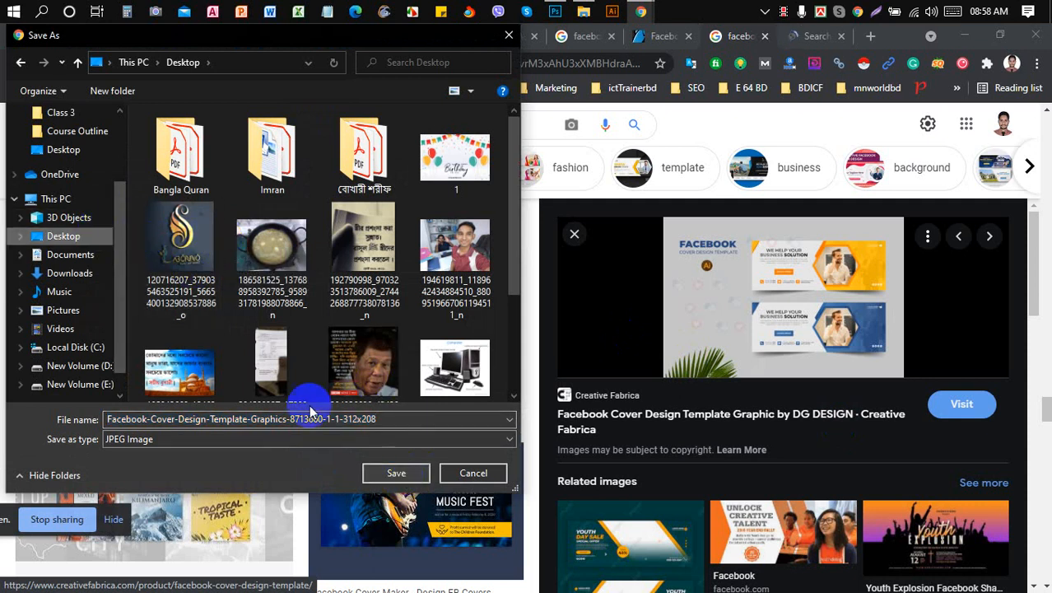
{"action": "left_click", "coordinate": [86, 386]}
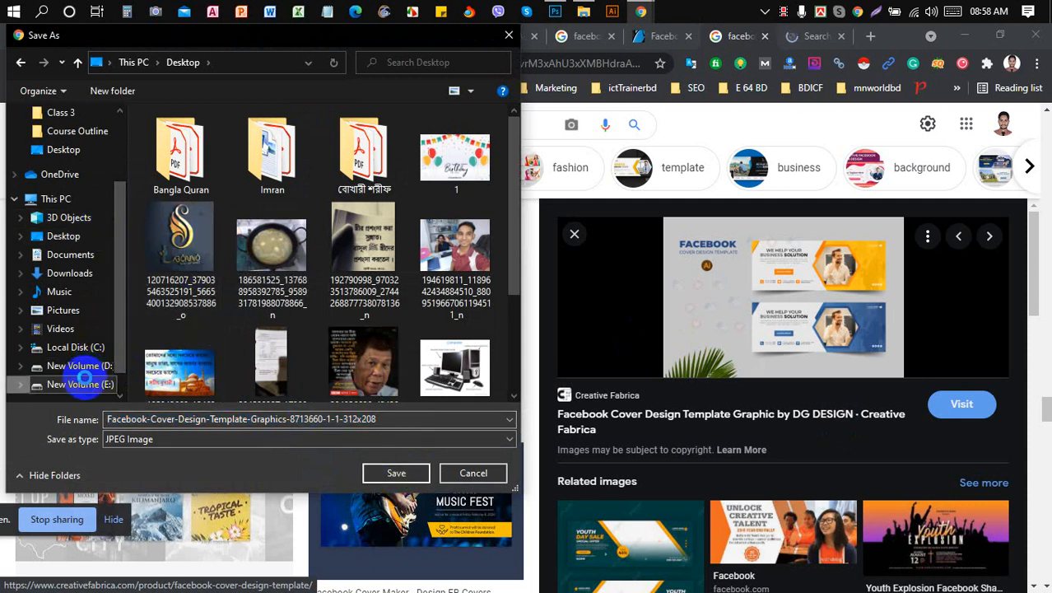
{"action": "double_click", "coordinate": [255, 217]}
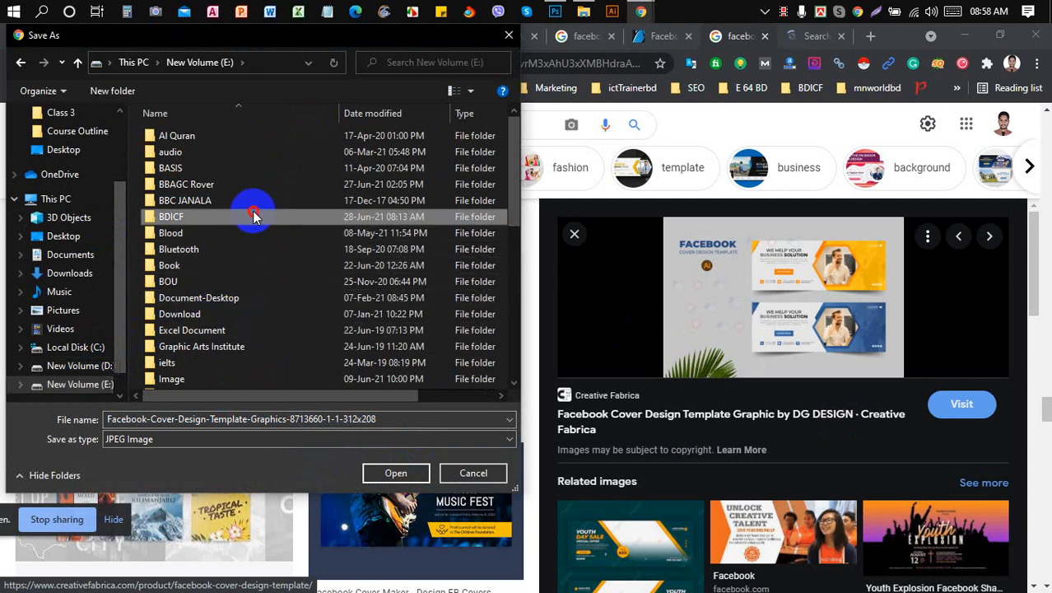
{"action": "left_click", "coordinate": [254, 157]}
{"action": "double_click", "coordinate": [254, 155]}
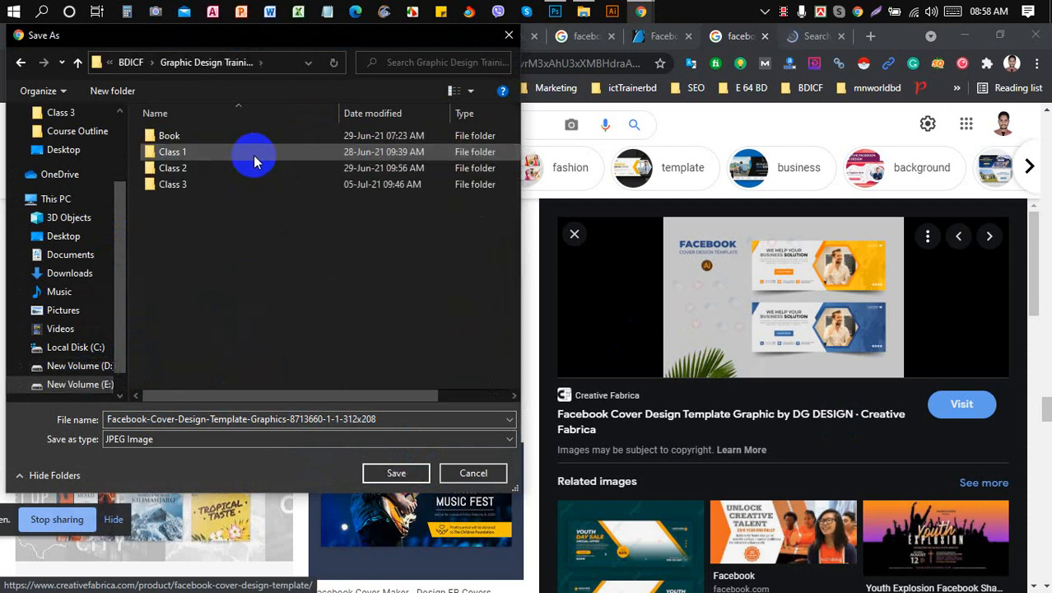
{"action": "left_click", "coordinate": [241, 184]}
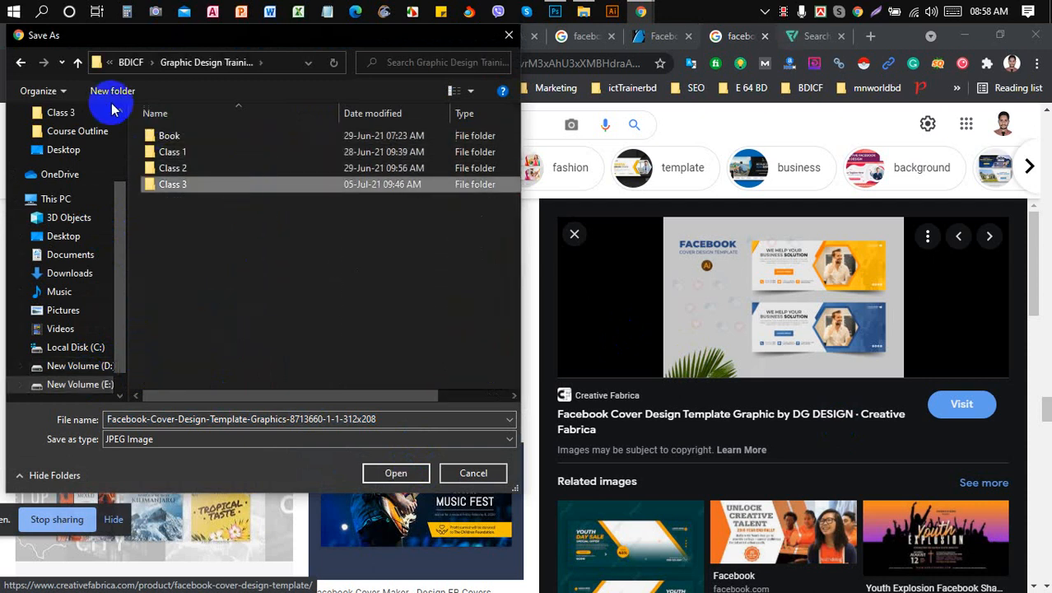
{"action": "left_click", "coordinate": [186, 249]}
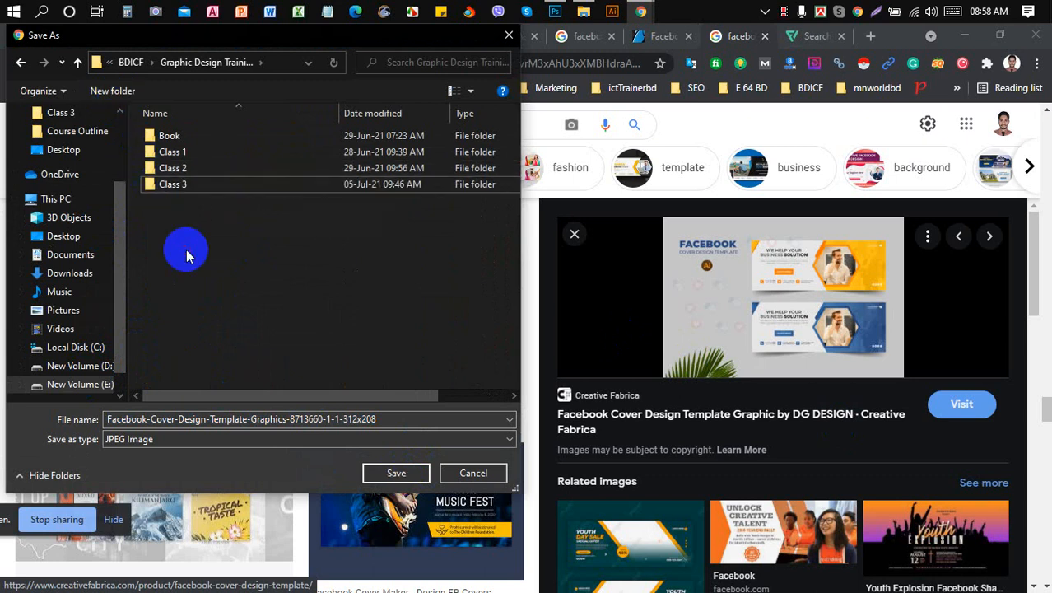
- Save the cover template JPEG into a new Class 4 folder, then show the class schedule tab
{"action": "left_click", "coordinate": [118, 93]}
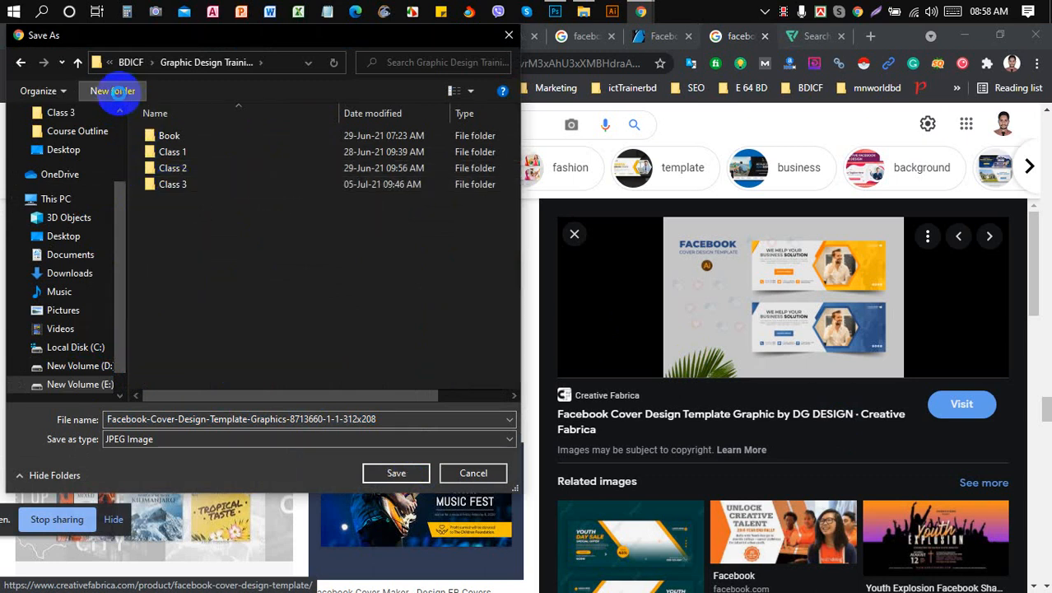
{"action": "type", "text": "Class"}
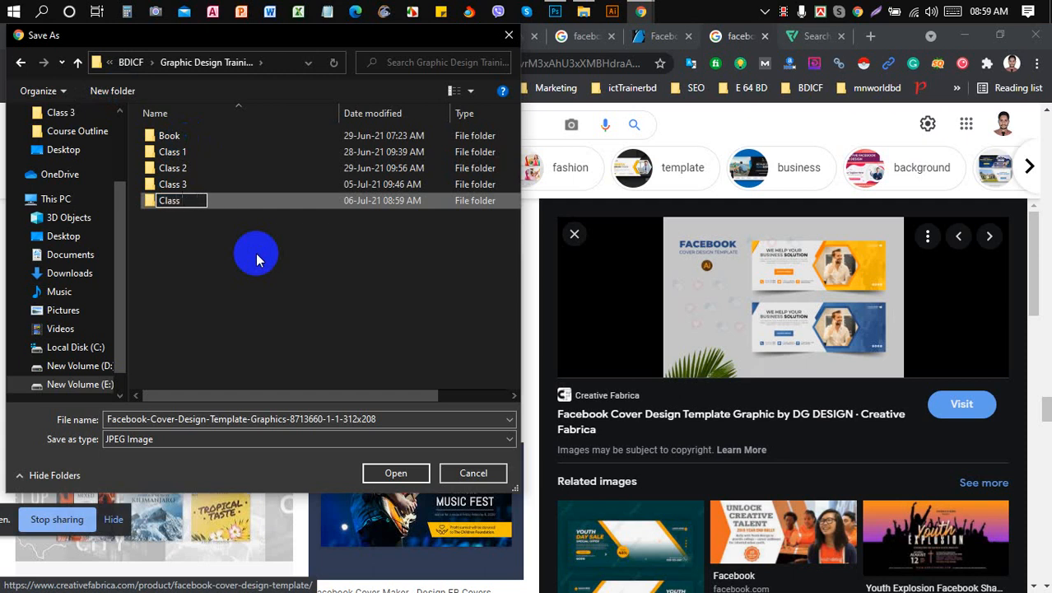
{"action": "type", "text": " 4"}
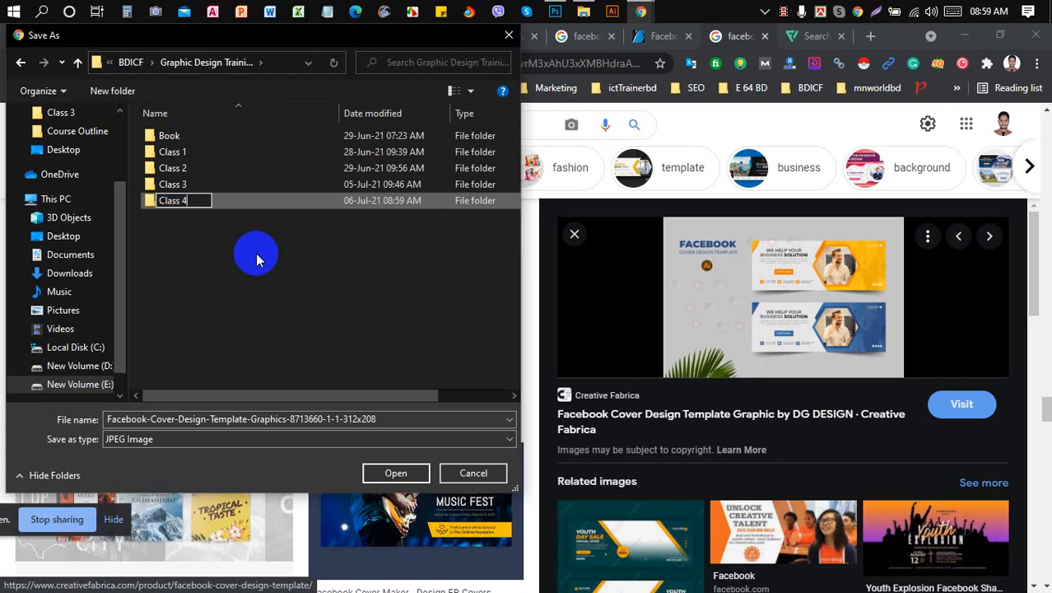
{"action": "left_click", "coordinate": [254, 201]}
{"action": "double_click", "coordinate": [253, 201]}
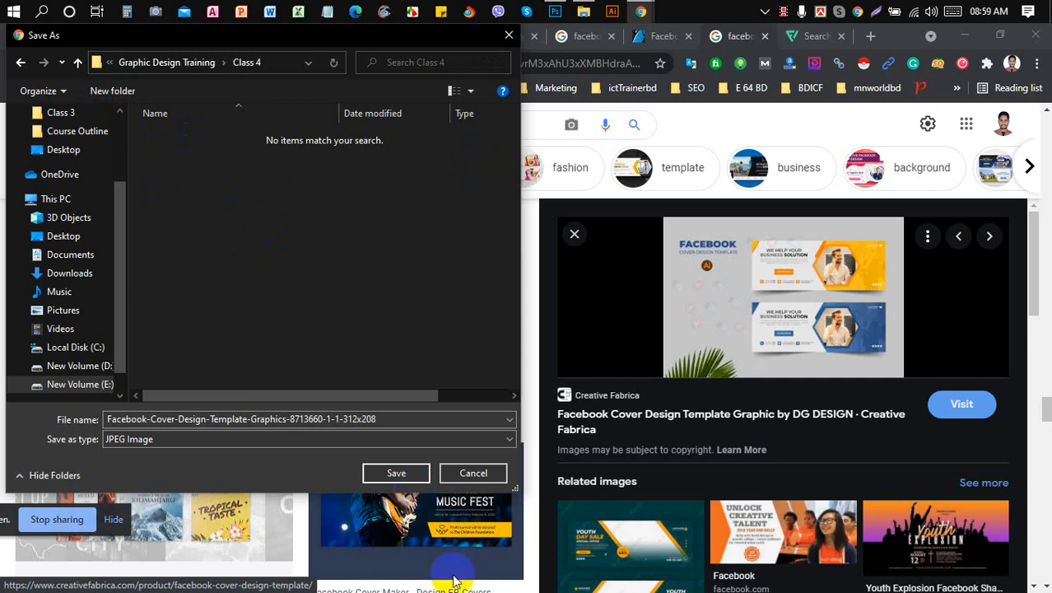
{"action": "left_click", "coordinate": [389, 474]}
{"action": "left_click", "coordinate": [430, 40]}
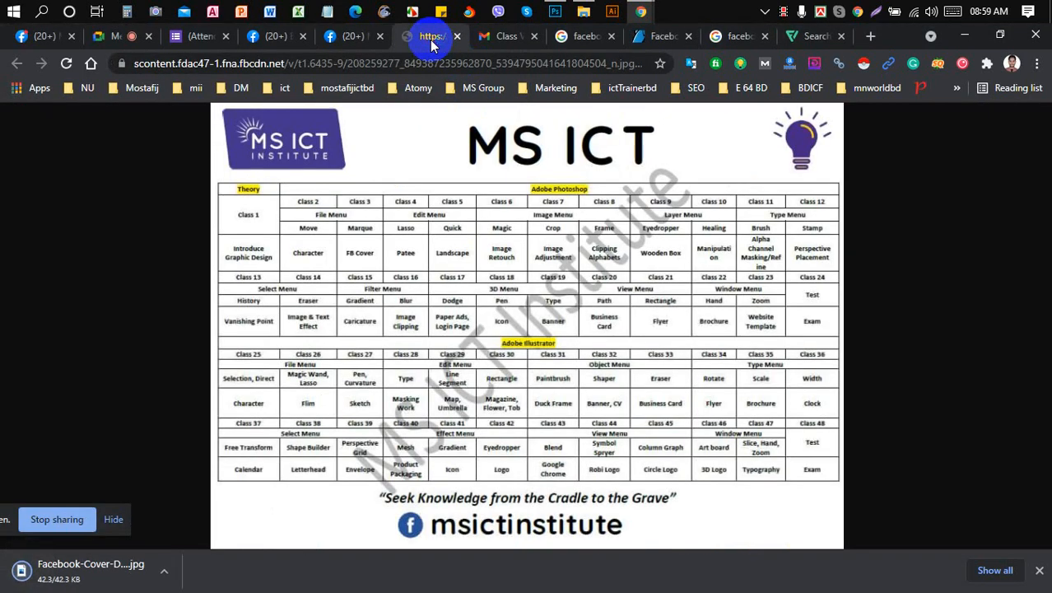
- Open the blue globe Www icon from Flaticon's www results and reveal its PNG, SVG, EPS and PSD formats
{"action": "left_click", "coordinate": [118, 38]}
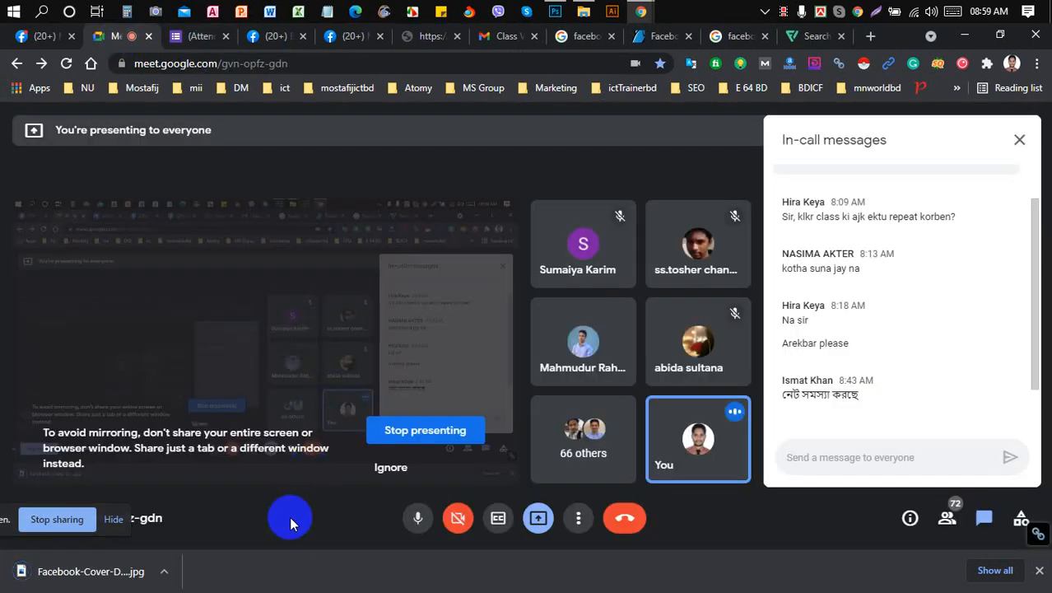
{"action": "left_click", "coordinate": [736, 37]}
{"action": "left_click", "coordinate": [811, 36]}
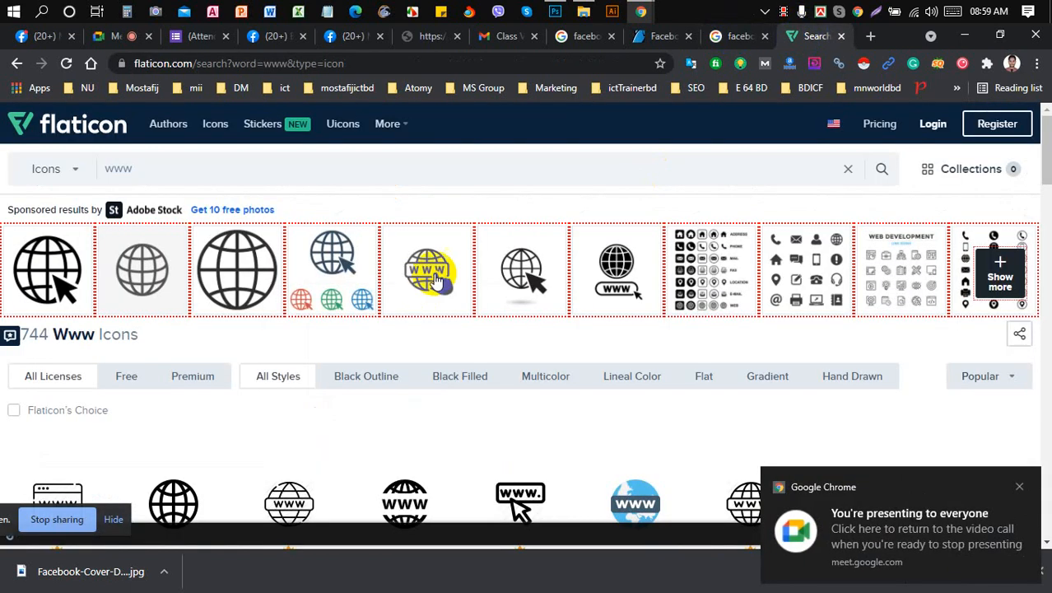
{"action": "scroll", "coordinate": [419, 282], "scroll_direction": "down", "scroll_amount": 5}
{"action": "scroll", "coordinate": [422, 288], "scroll_direction": "up", "scroll_amount": 2}
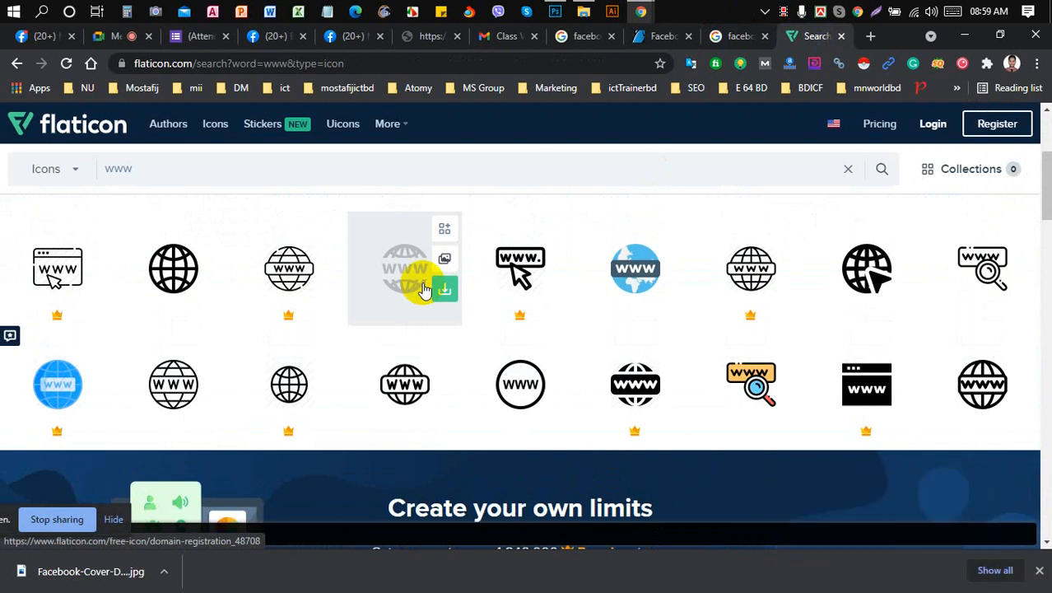
{"action": "left_click", "coordinate": [617, 292]}
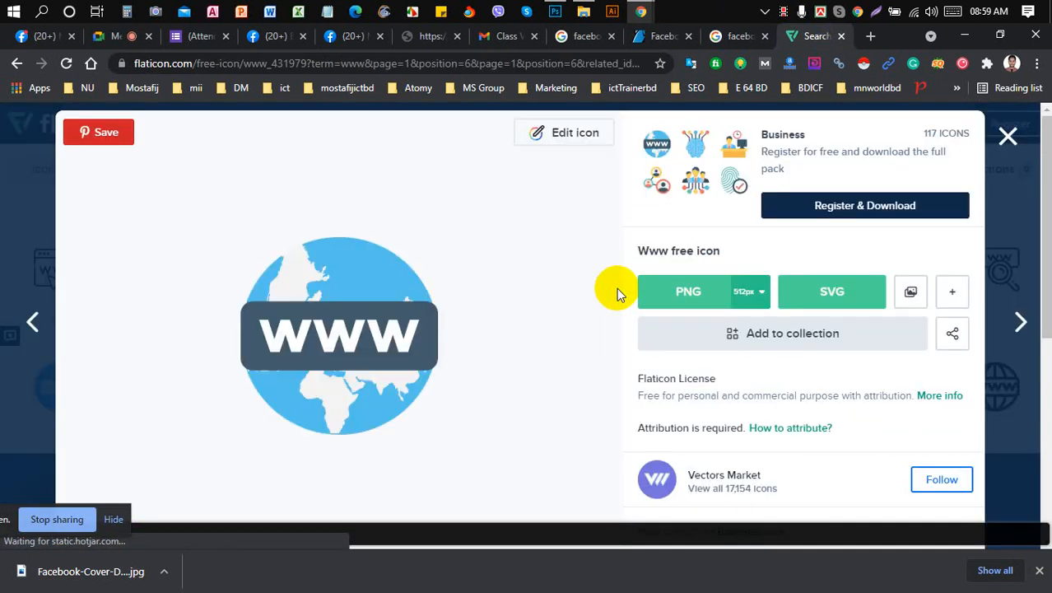
{"action": "left_click", "coordinate": [953, 297]}
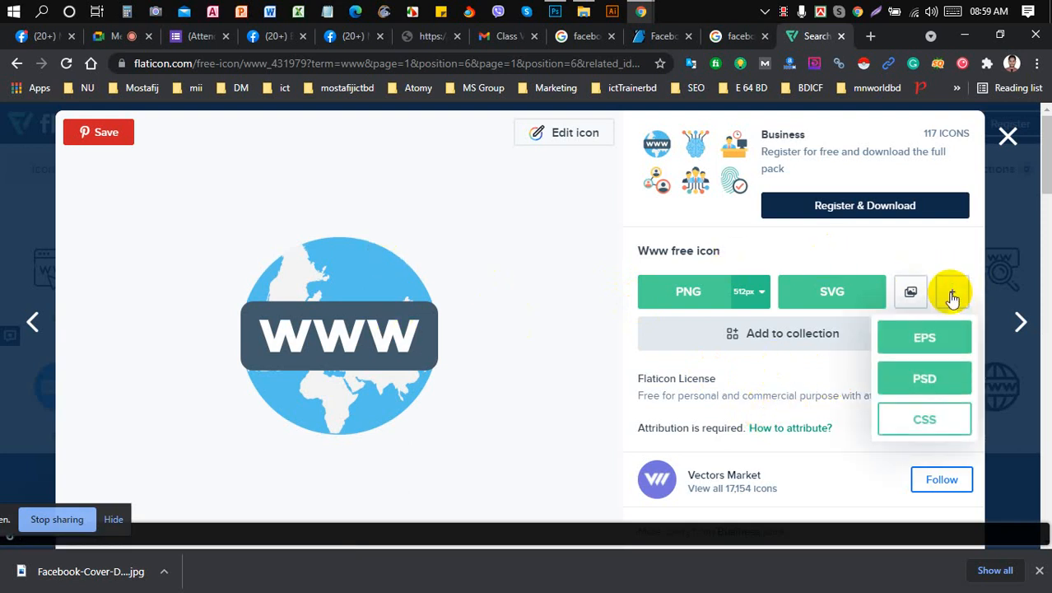
{"action": "left_click", "coordinate": [926, 381]}
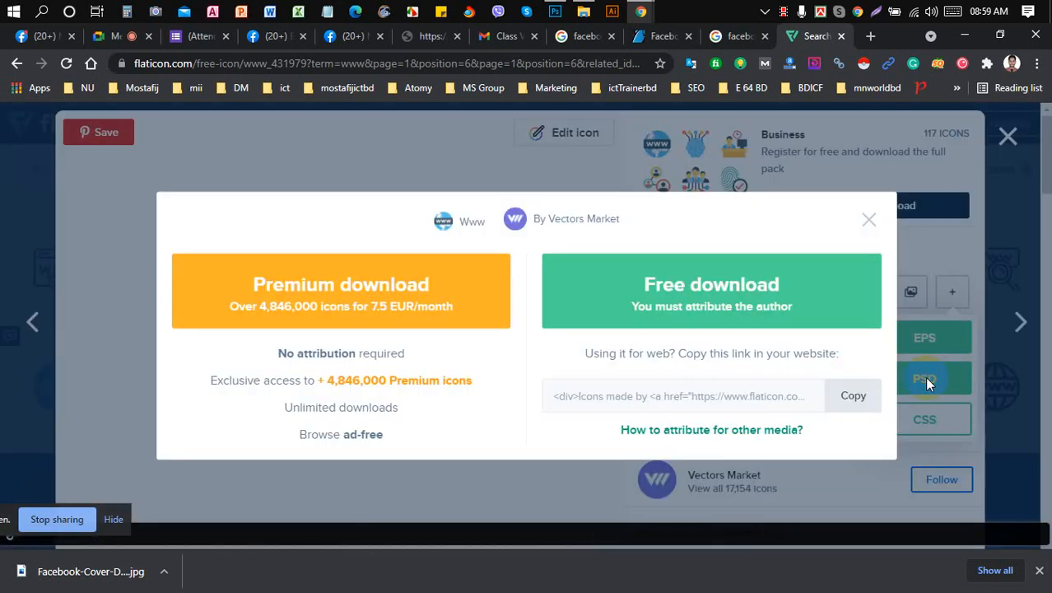
{"action": "left_click", "coordinate": [712, 290]}
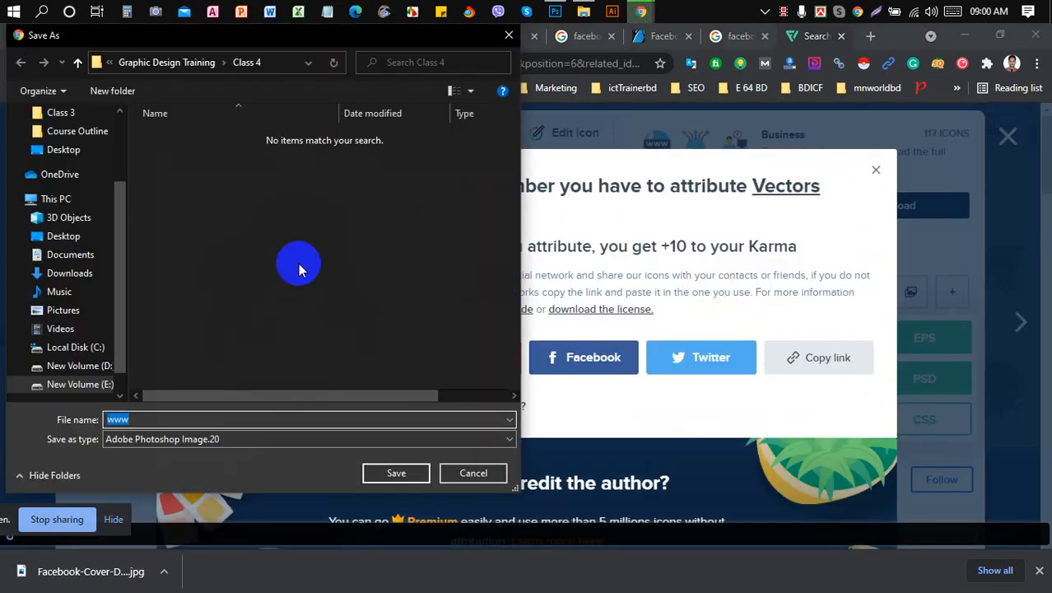
{"action": "left_click", "coordinate": [395, 474]}
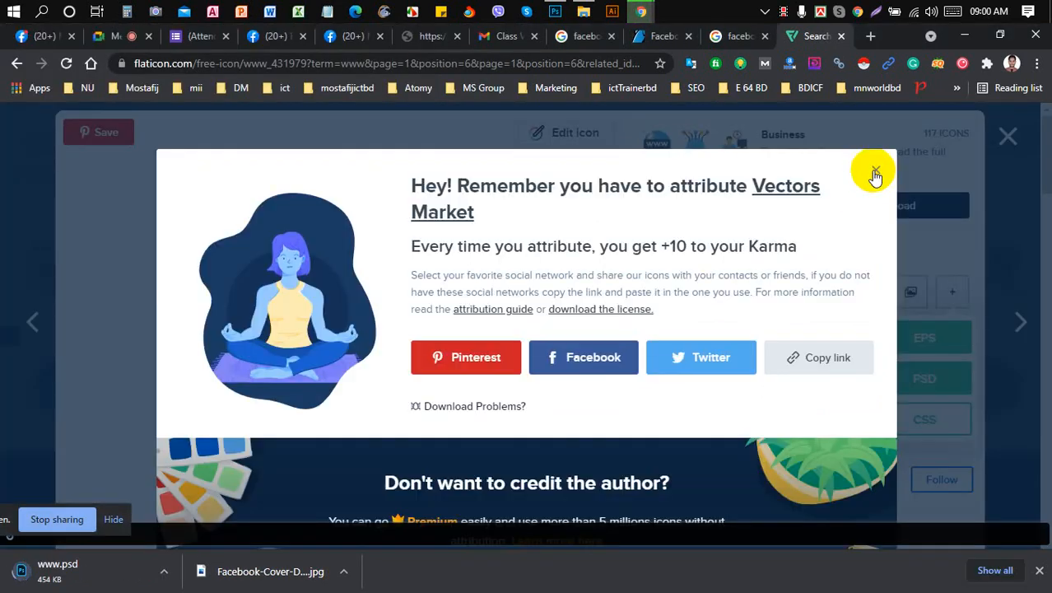
{"action": "left_click", "coordinate": [876, 171]}
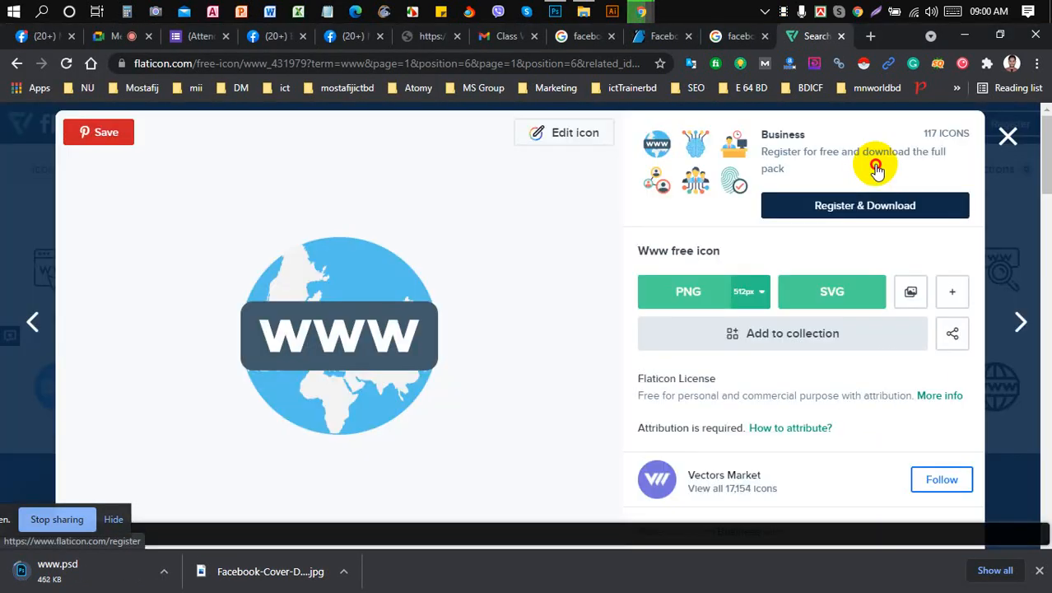
{"action": "left_click", "coordinate": [1007, 137]}
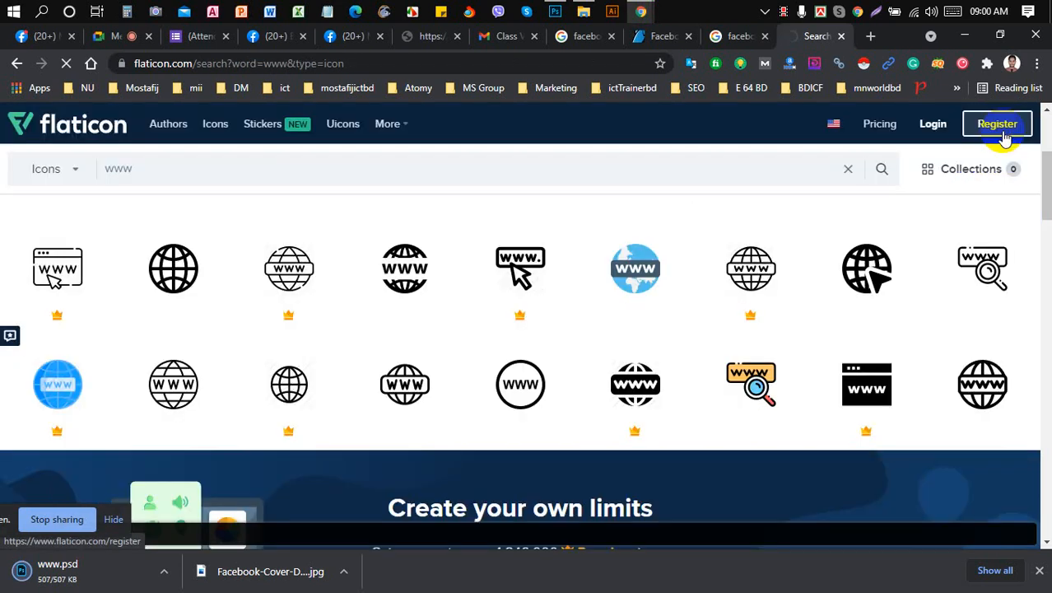
- Close the Freepik sign-up tab, load flaticon.com in a new Chrome tab, and go back to Photoshop
{"action": "left_click", "coordinate": [998, 125]}
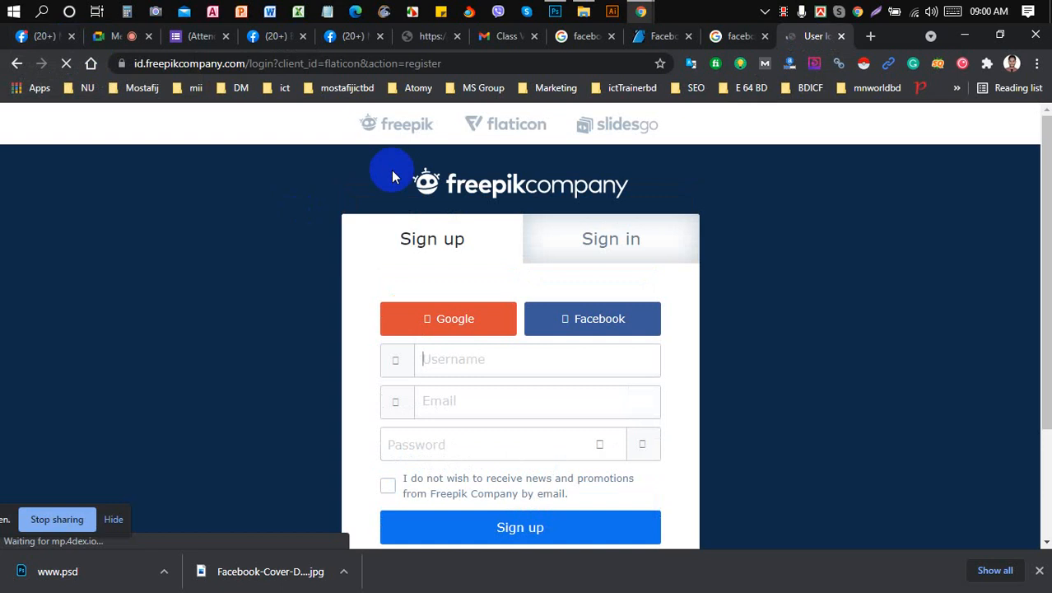
{"action": "left_click", "coordinate": [841, 36]}
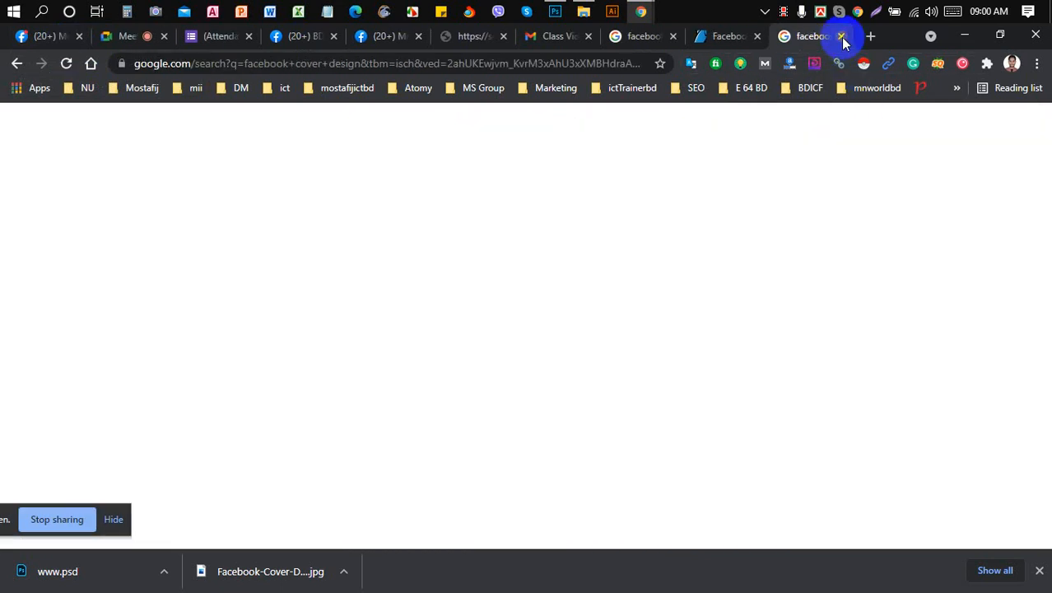
{"action": "left_click", "coordinate": [870, 36]}
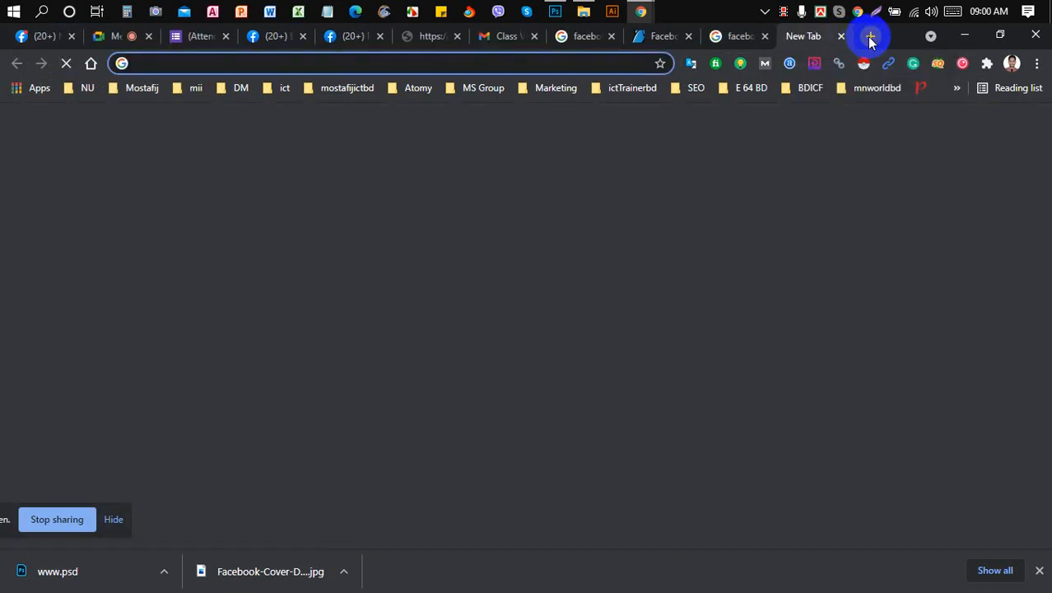
{"action": "type", "text": "flaticon.com"}
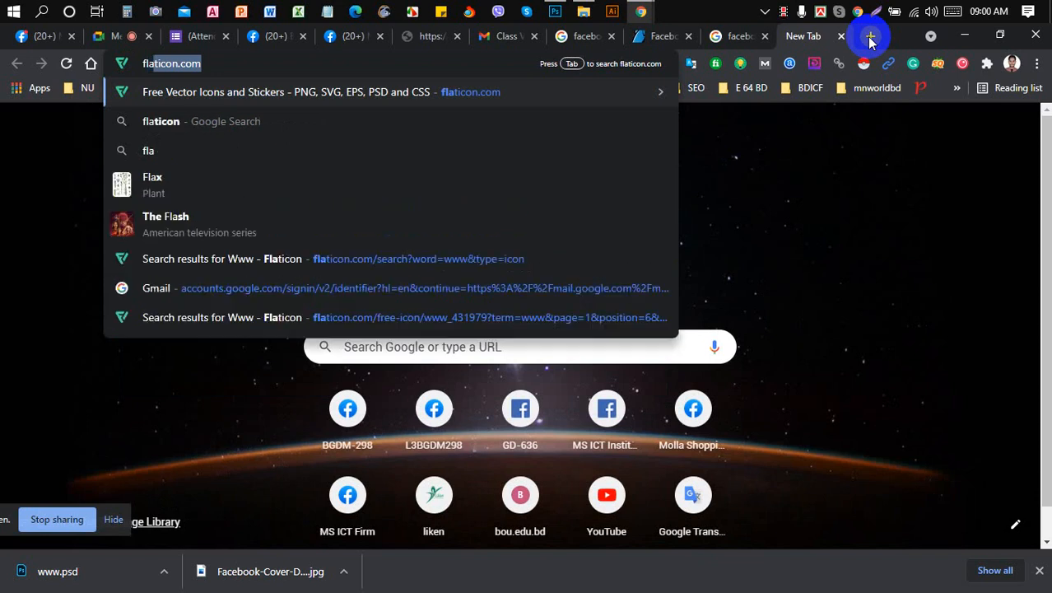
{"action": "key", "text": "Return"}
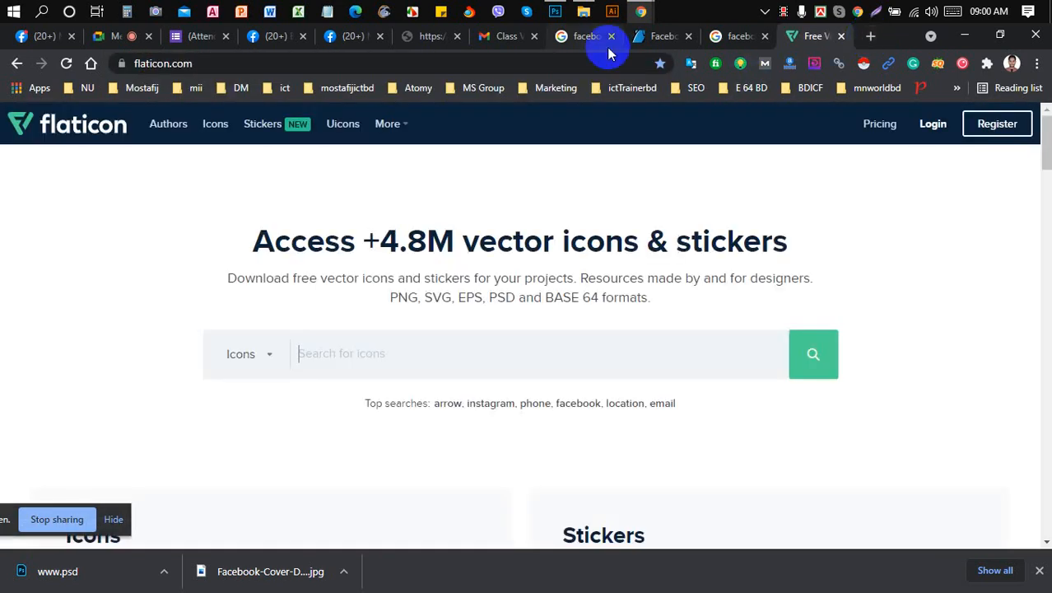
{"action": "left_click", "coordinate": [555, 15]}
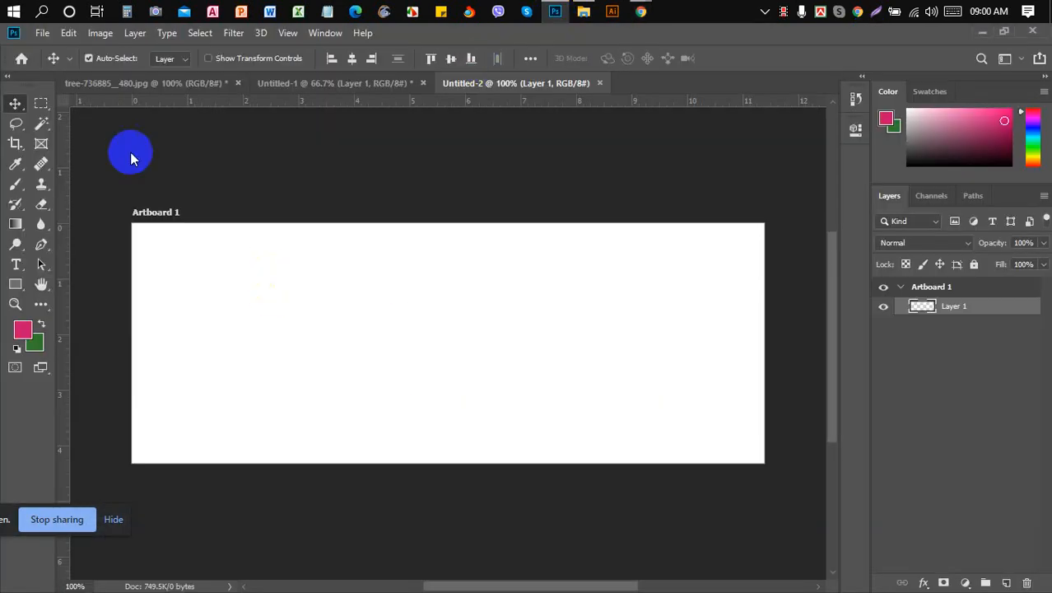
{"action": "left_click", "coordinate": [41, 33]}
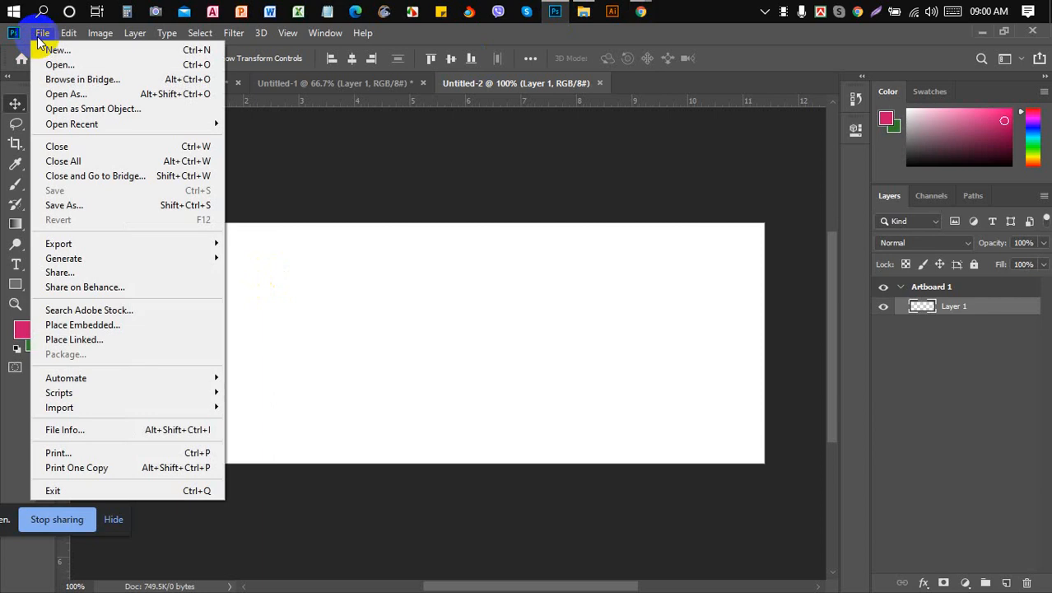
{"action": "left_click", "coordinate": [116, 66]}
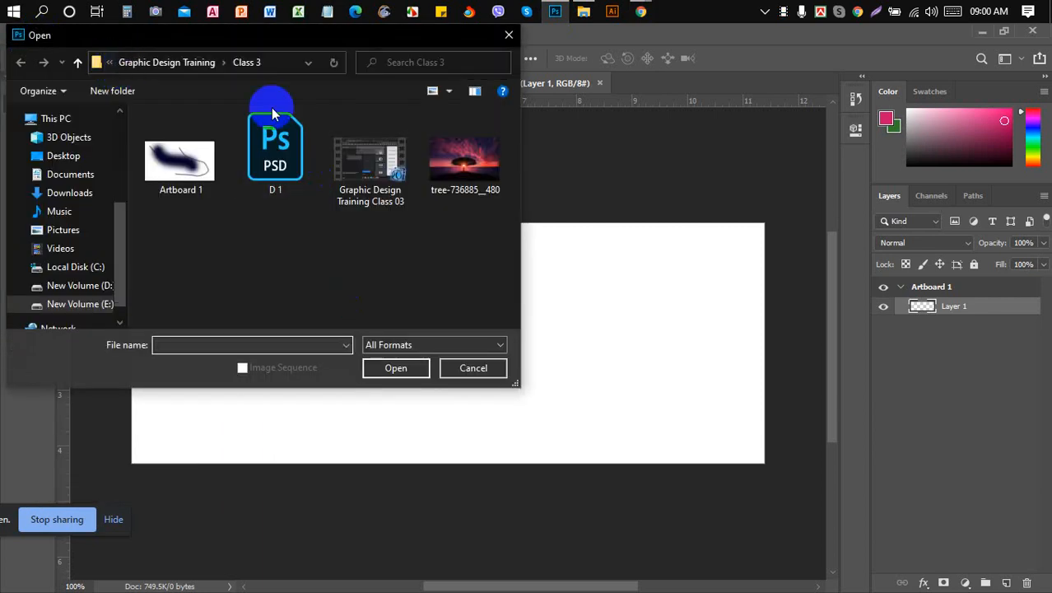
{"action": "left_click", "coordinate": [189, 65]}
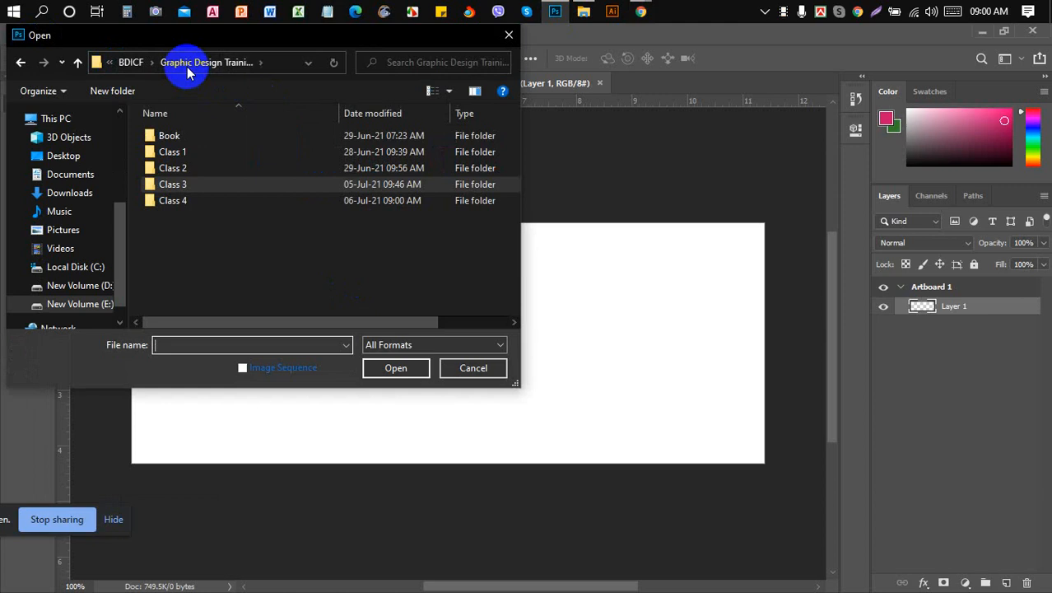
{"action": "double_click", "coordinate": [238, 200]}
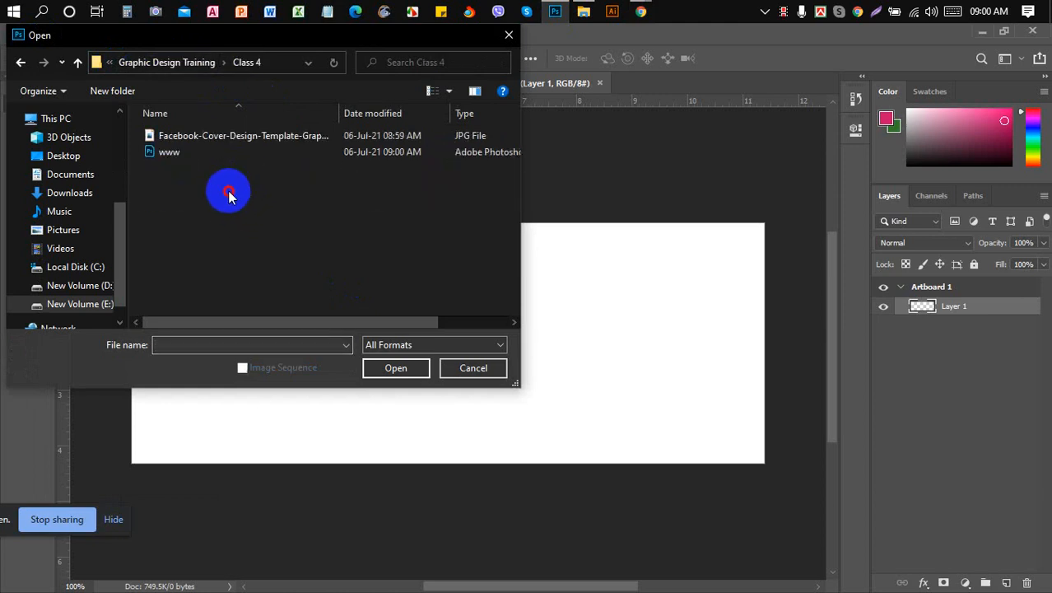
{"action": "left_click_drag", "start_coordinate": [228, 191], "coordinate": [261, 138]}
{"action": "left_click", "coordinate": [398, 369]}
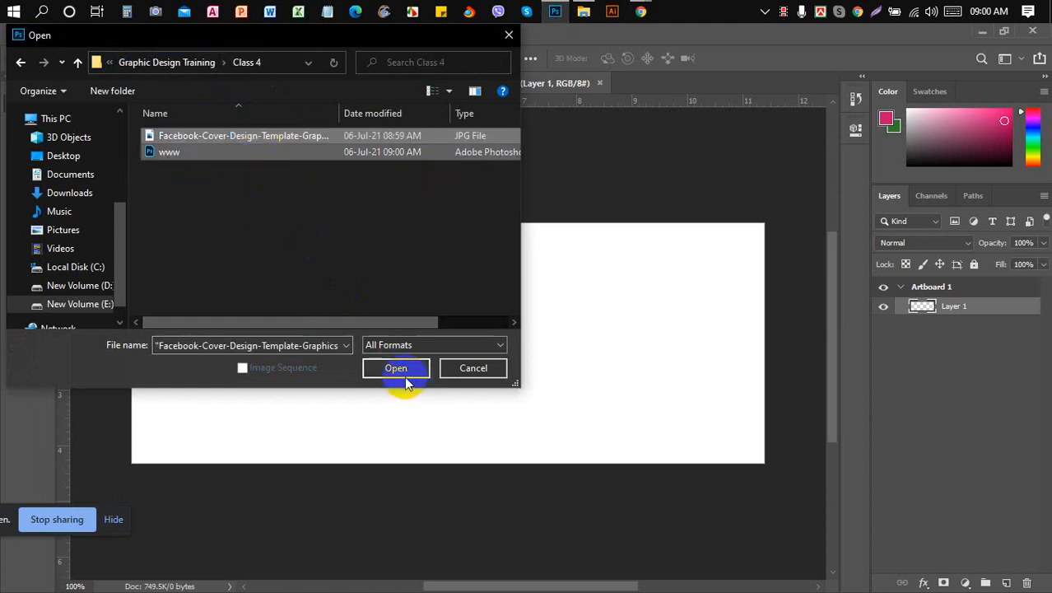
{"action": "left_click", "coordinate": [398, 370]}
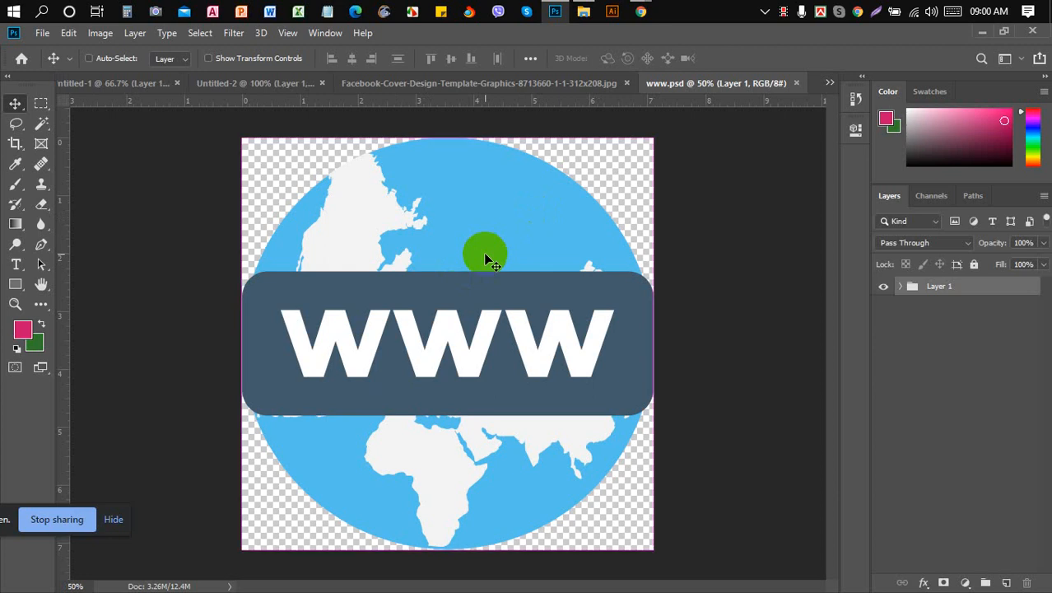
- Free-transform the www globe down to about 27% × 24% of its size and commit
{"action": "key", "text": "ctrl+t"}
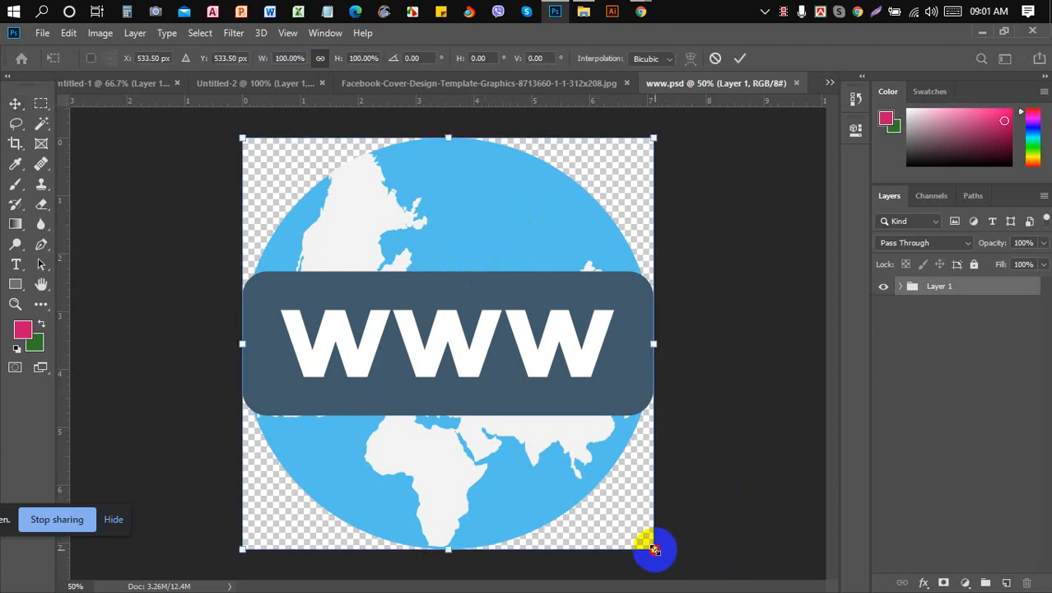
{"action": "left_click_drag", "start_coordinate": [655, 549], "coordinate": [504, 392]}
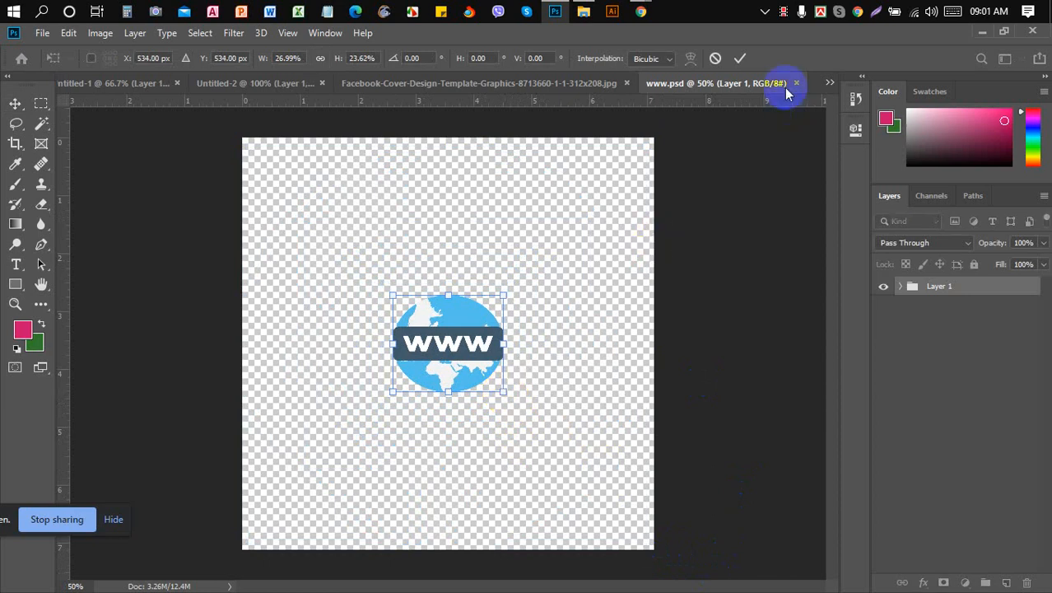
{"action": "left_click", "coordinate": [740, 58]}
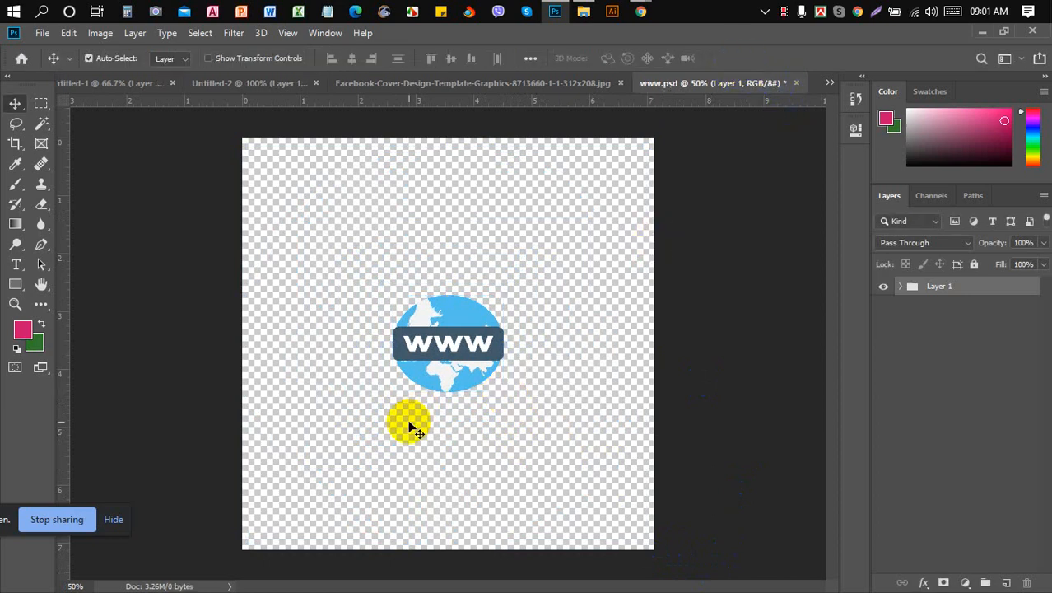
- Close the Untitled-1 shapes document without saving changes
{"action": "left_click", "coordinate": [290, 90]}
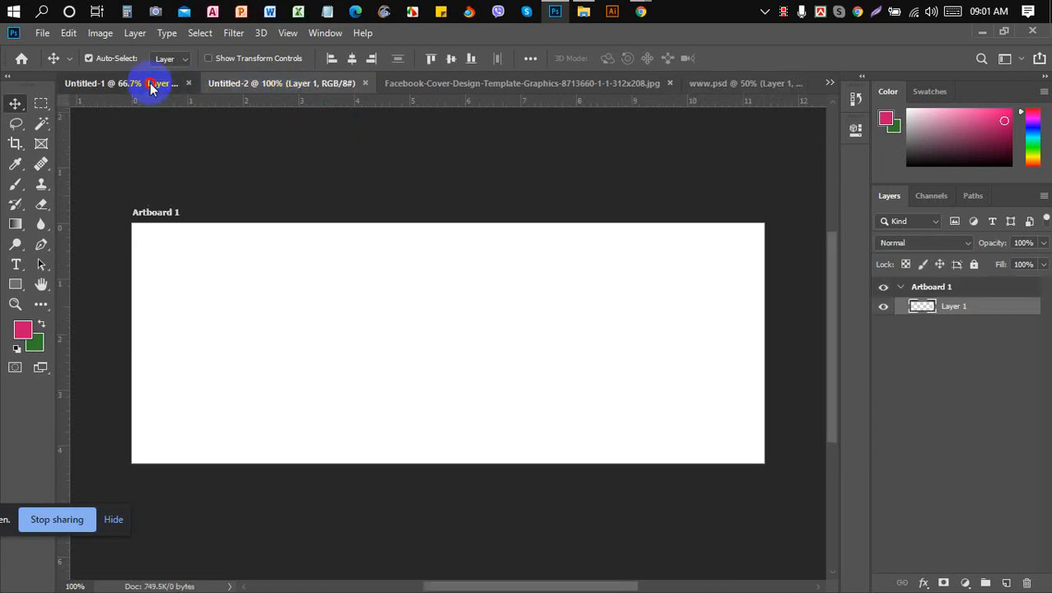
{"action": "left_click", "coordinate": [150, 87]}
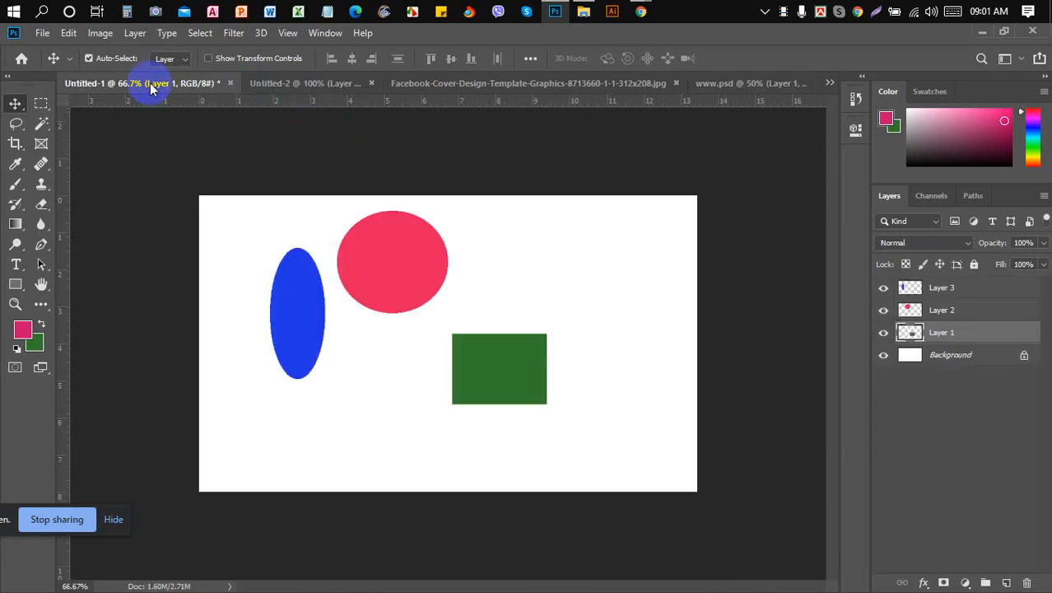
{"action": "left_click", "coordinate": [230, 83]}
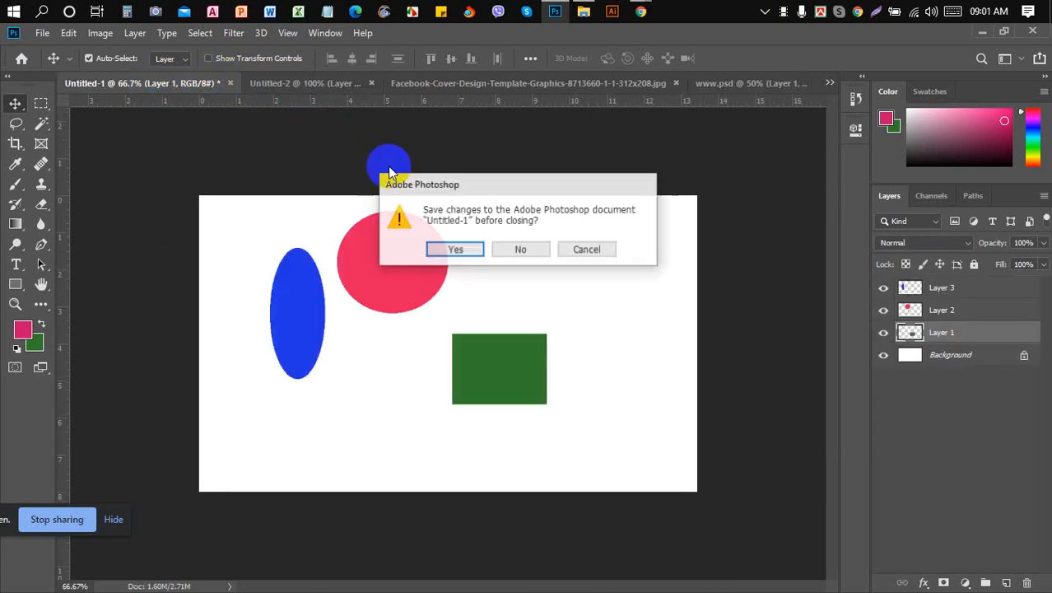
{"action": "left_click", "coordinate": [517, 249]}
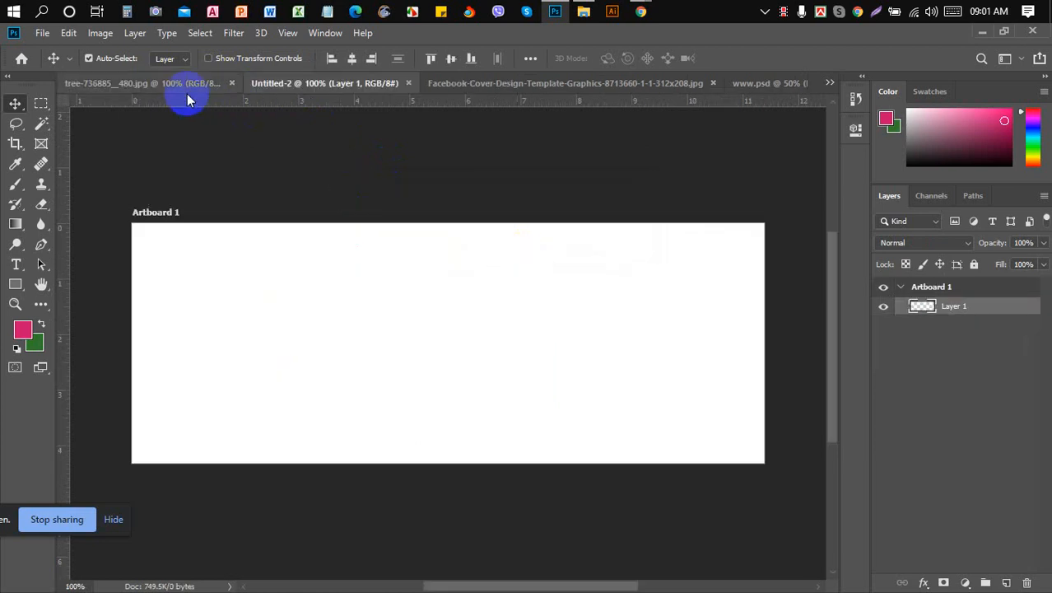
- Close the tree photo without saving and bring the Facebook cover template to the front
{"action": "left_click", "coordinate": [183, 83]}
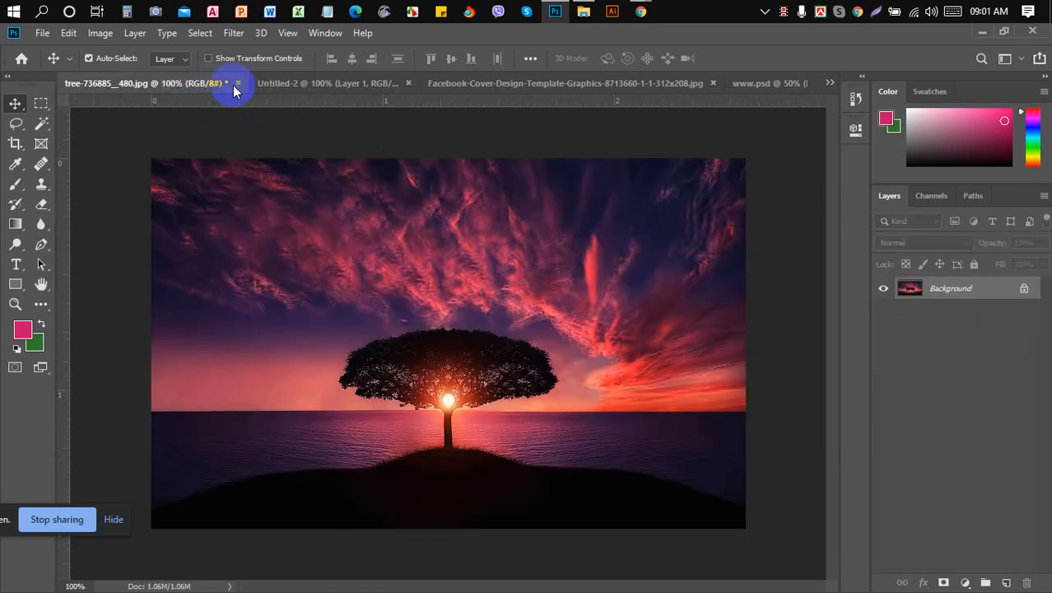
{"action": "left_click", "coordinate": [238, 83]}
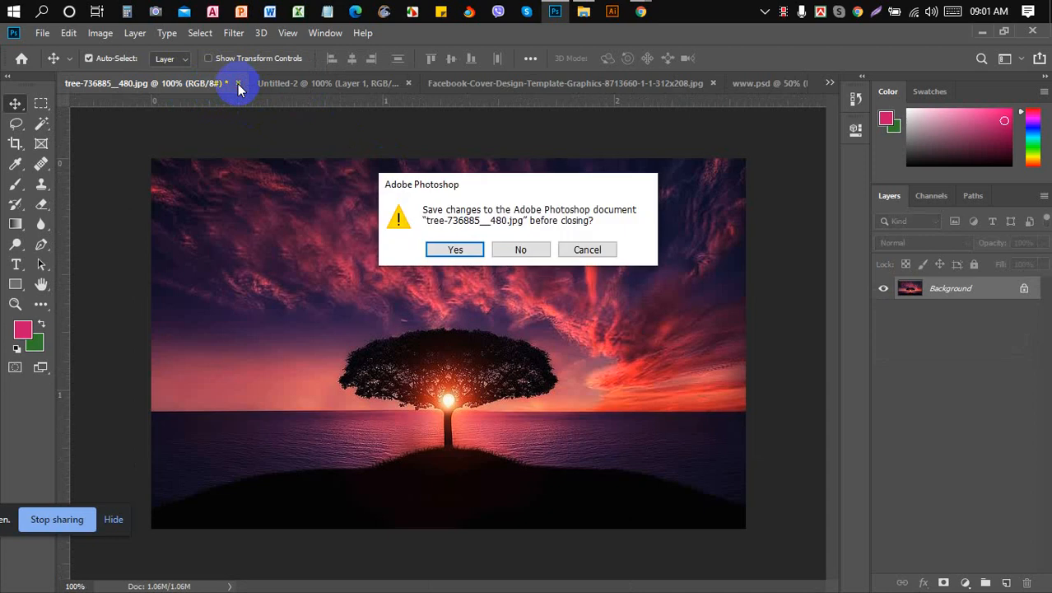
{"action": "left_click", "coordinate": [524, 249]}
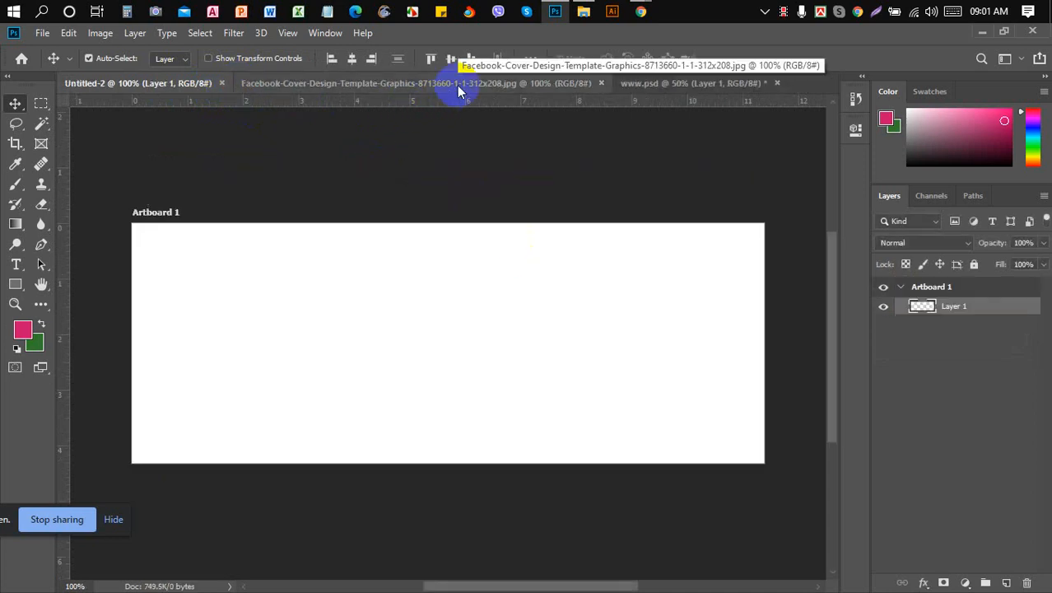
{"action": "left_click", "coordinate": [457, 88]}
- Zoom and pan across the Facebook cover template's banners, then return to the Untitled-2 artboard
{"action": "left_click", "coordinate": [438, 333]}
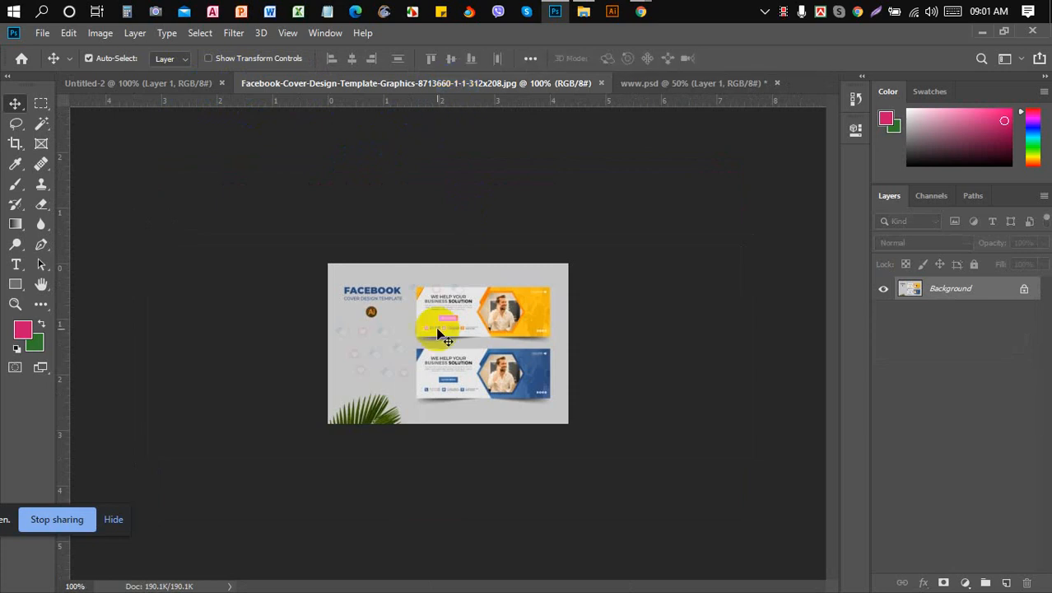
{"action": "scroll", "coordinate": [438, 334], "scroll_direction": "up", "scroll_amount": 2}
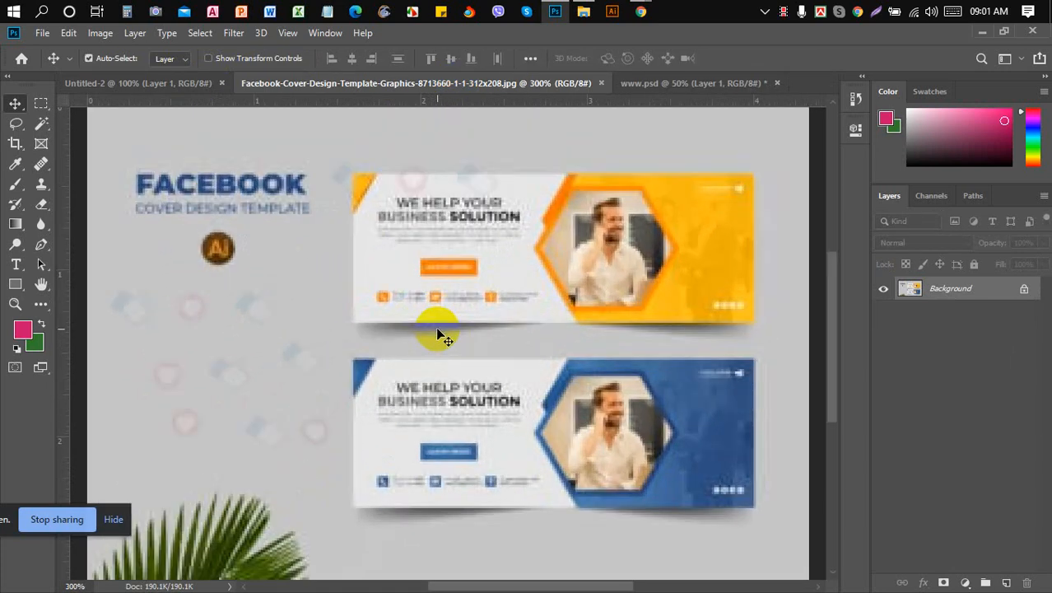
{"action": "left_click_drag", "start_coordinate": [480, 587], "coordinate": [506, 586]}
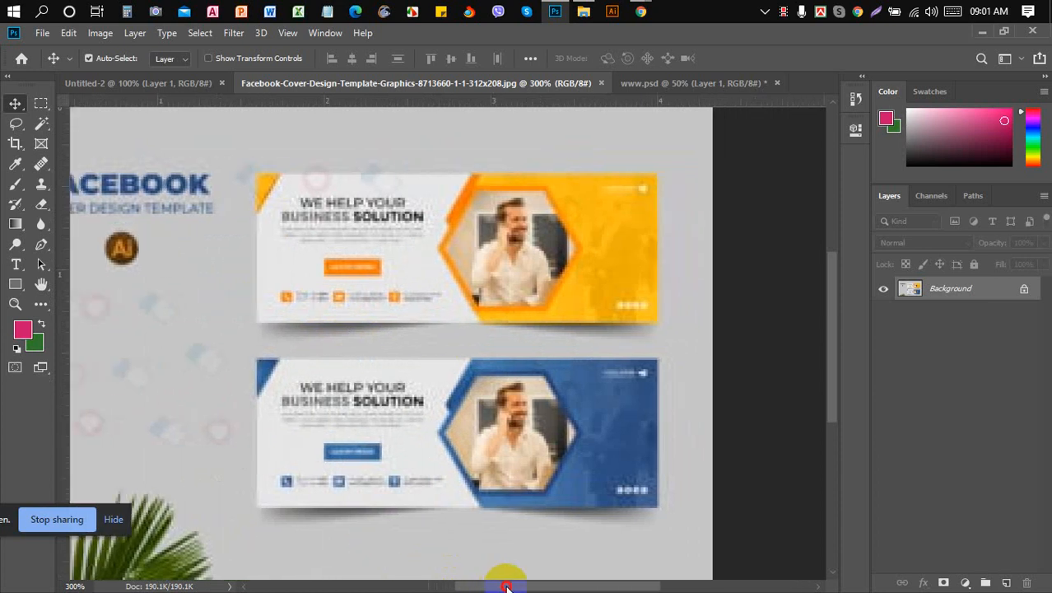
{"action": "scroll", "coordinate": [428, 469], "scroll_direction": "down", "scroll_amount": 1}
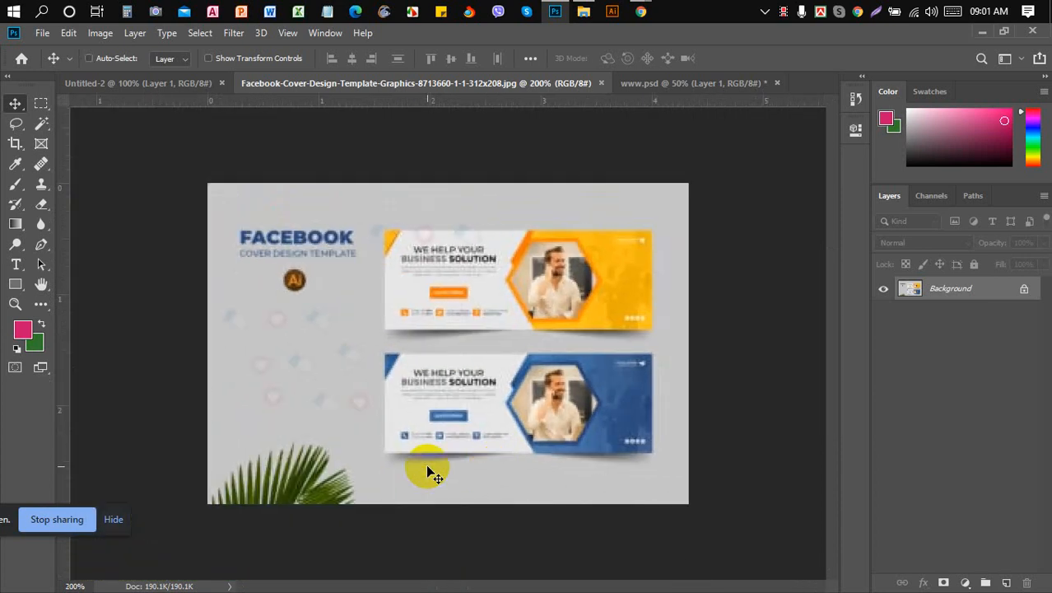
{"action": "scroll", "coordinate": [427, 471], "scroll_direction": "down", "scroll_amount": 1}
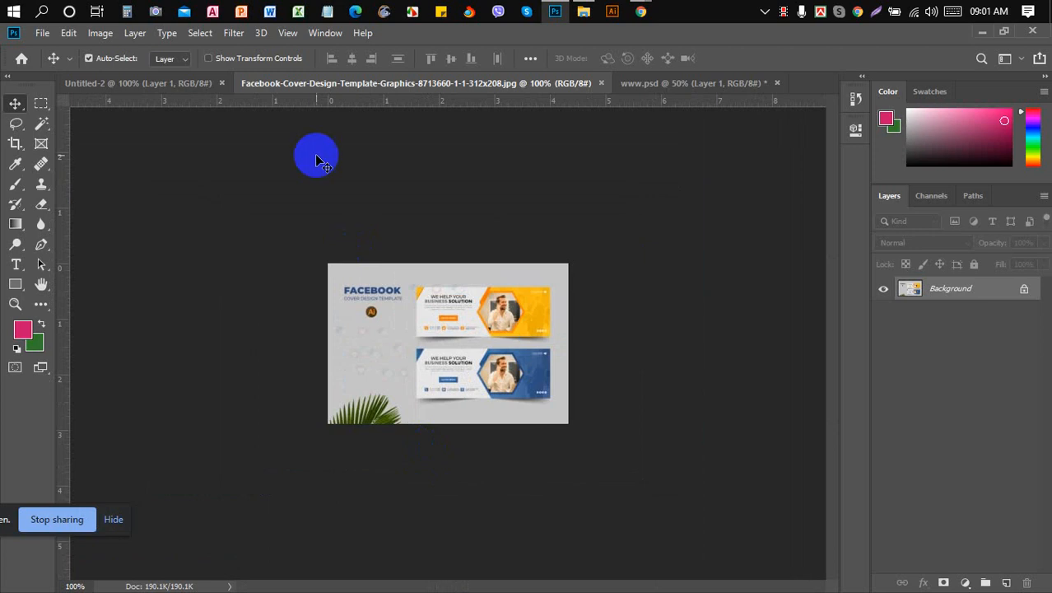
{"action": "left_click", "coordinate": [180, 85]}
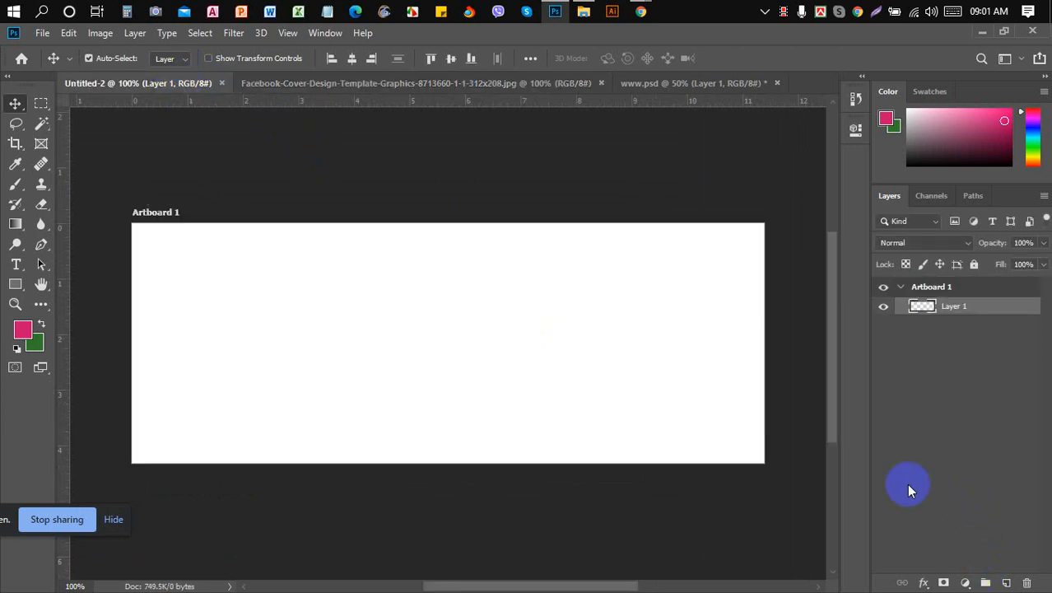
- Toggle Layer 1's visibility off and back on
{"action": "scroll", "coordinate": [832, 438], "scroll_direction": "down", "scroll_amount": 2}
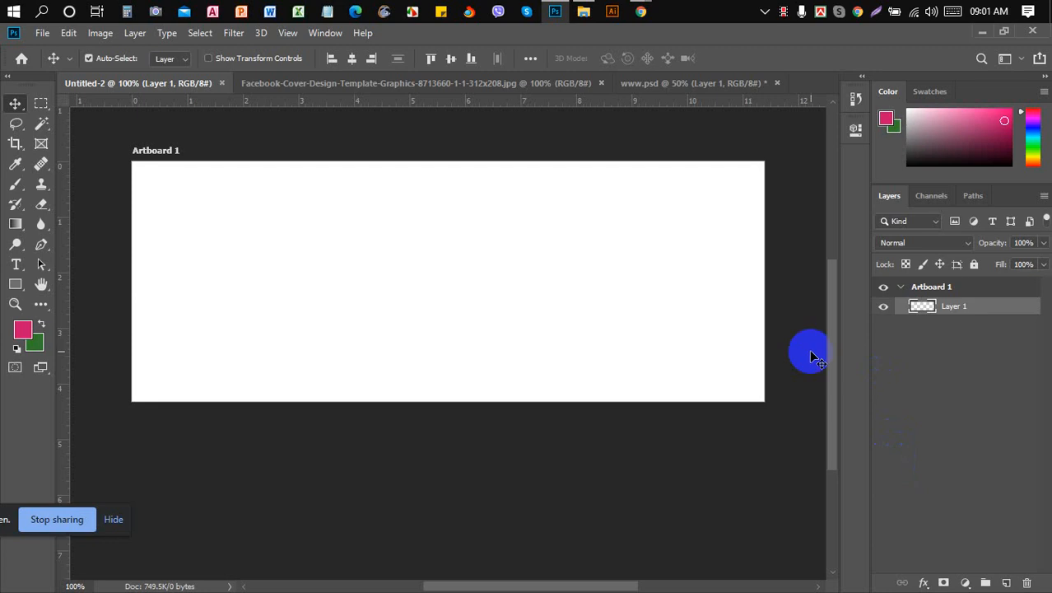
{"action": "left_click", "coordinate": [883, 307]}
{"action": "left_click", "coordinate": [885, 308]}
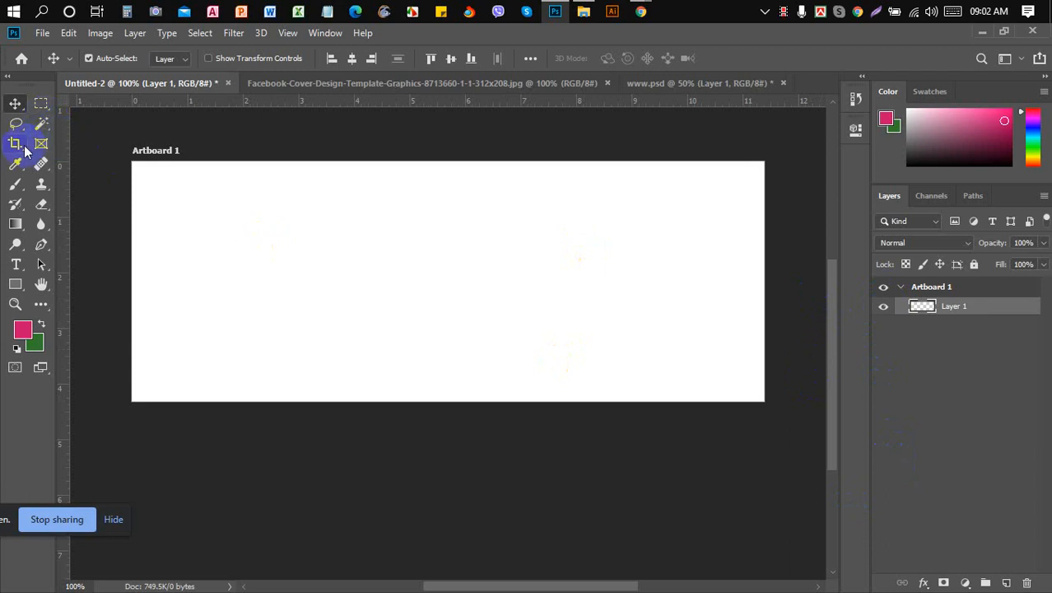
- Select the Horizontal Type Tool from the Type tool flyout
{"action": "left_click", "coordinate": [18, 265]}
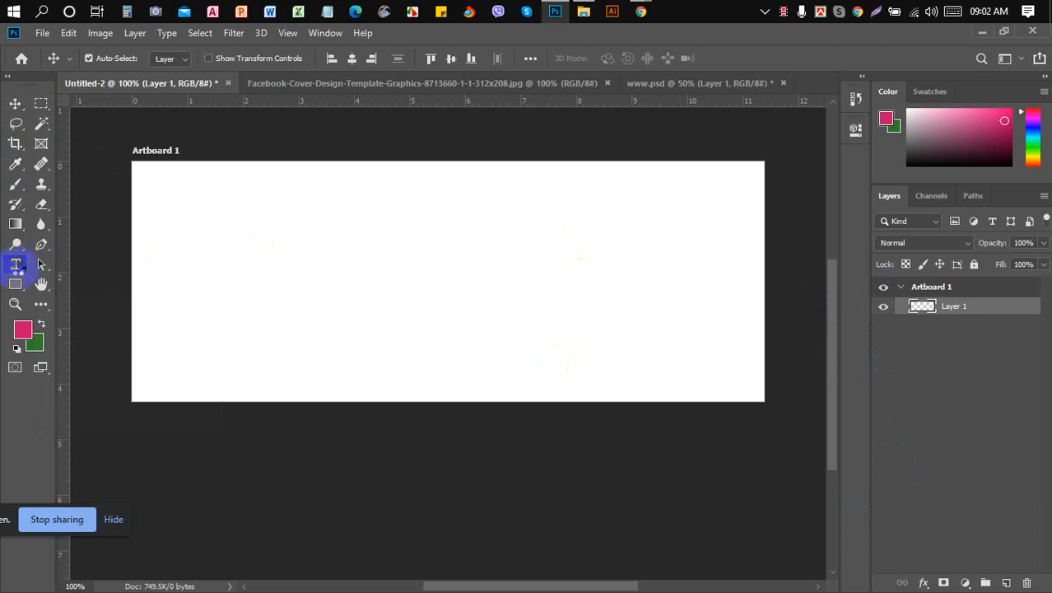
{"action": "left_click", "coordinate": [17, 266]}
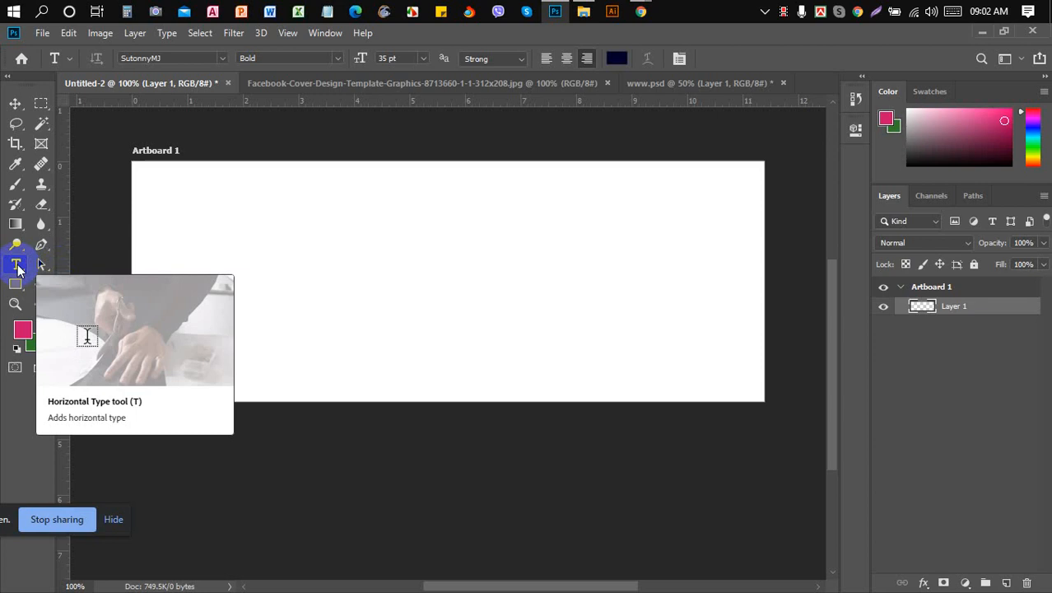
{"action": "left_click", "coordinate": [18, 267]}
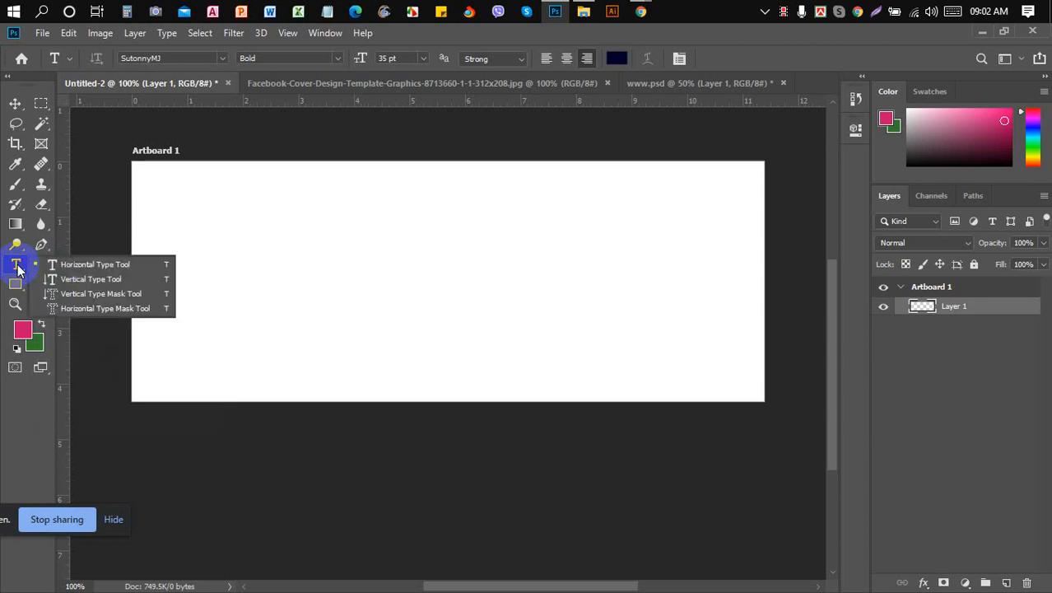
{"action": "left_click", "coordinate": [127, 265]}
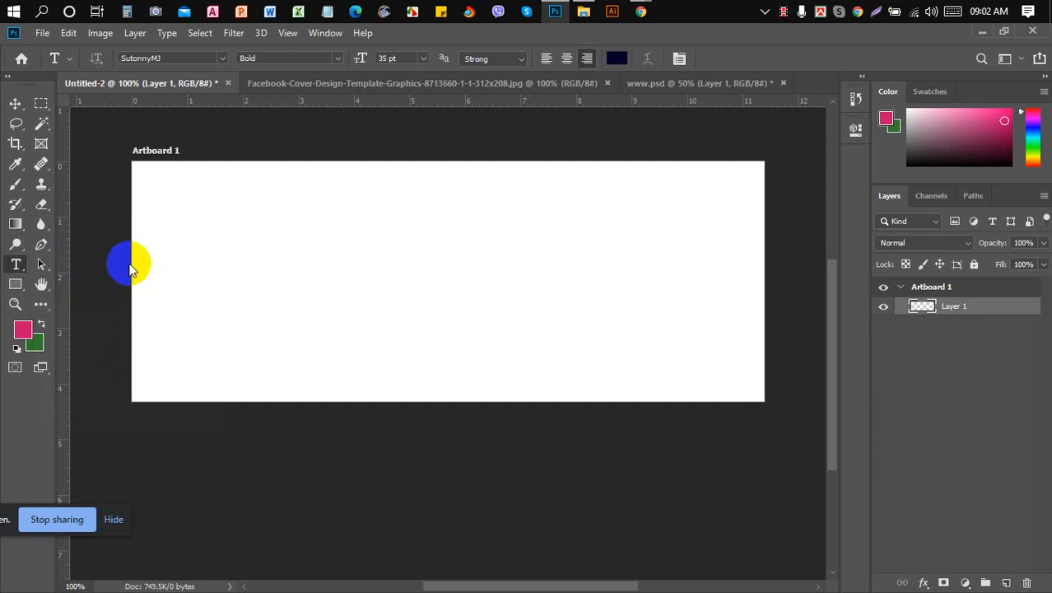
- Place a text layer near the artboard's top left in Roboto Bold 35 pt, then bring up Chrome
{"action": "left_click", "coordinate": [197, 215]}
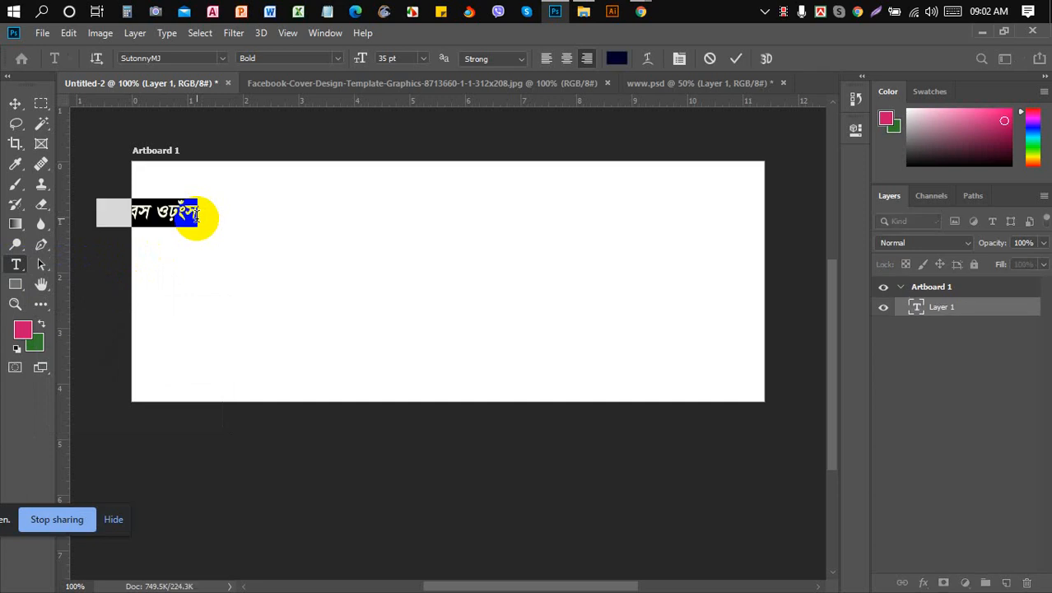
{"action": "left_click", "coordinate": [200, 59]}
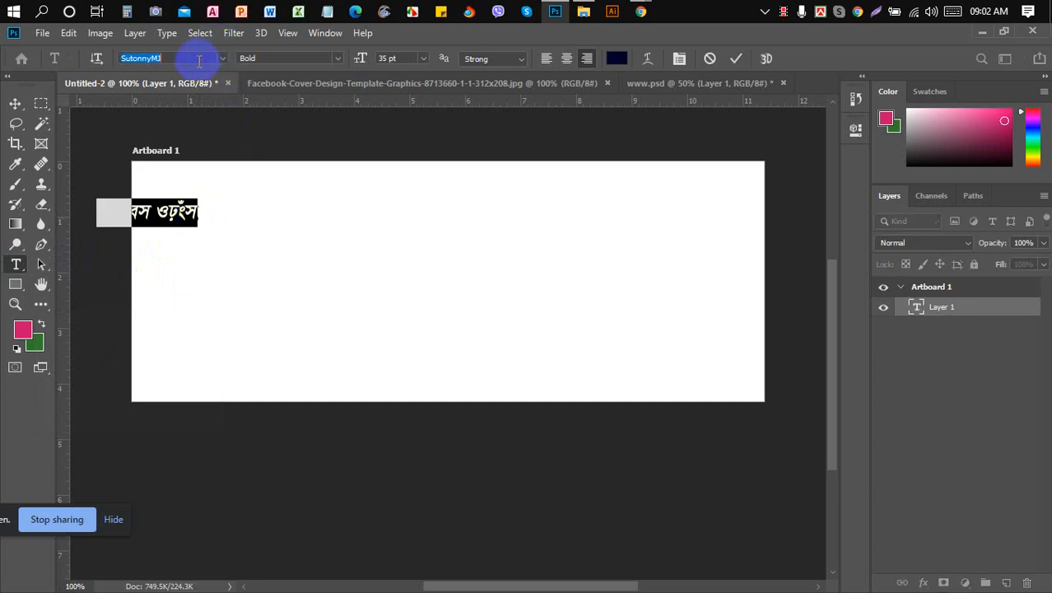
{"action": "left_click", "coordinate": [197, 62]}
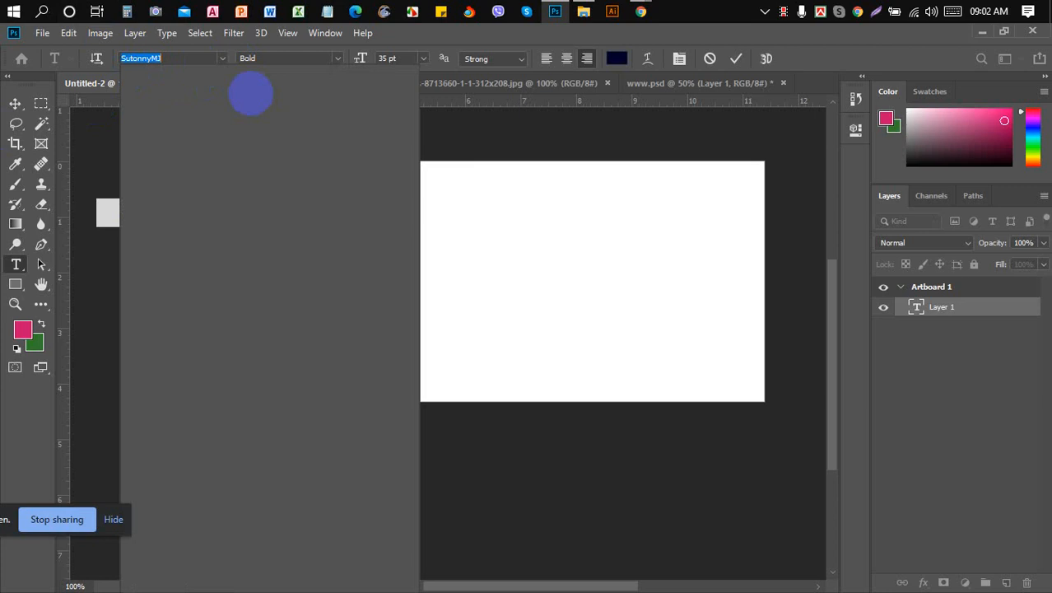
{"action": "type", "text": "robo"}
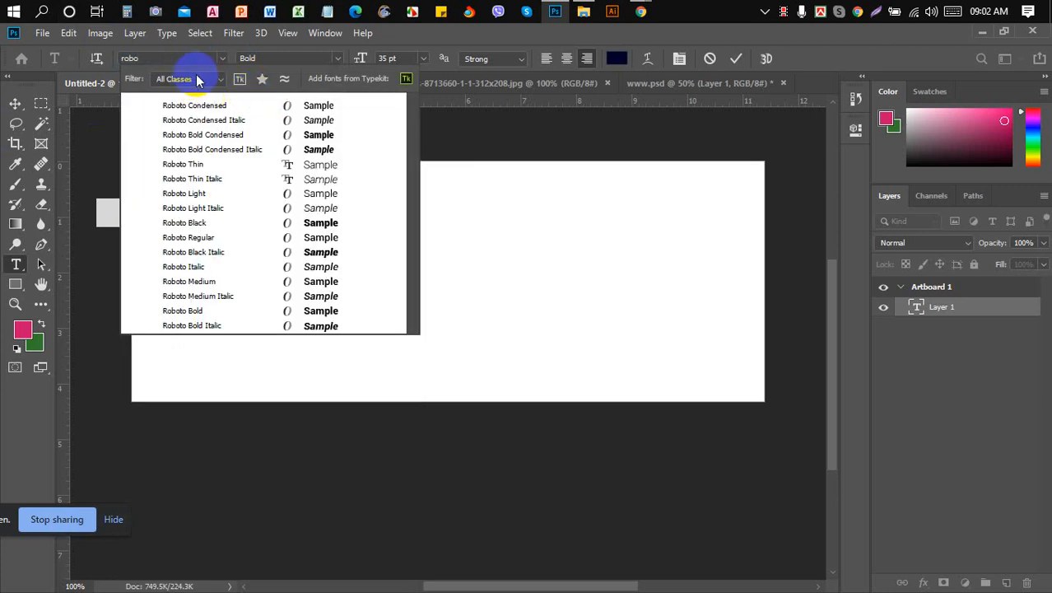
{"action": "type", "text": "to"}
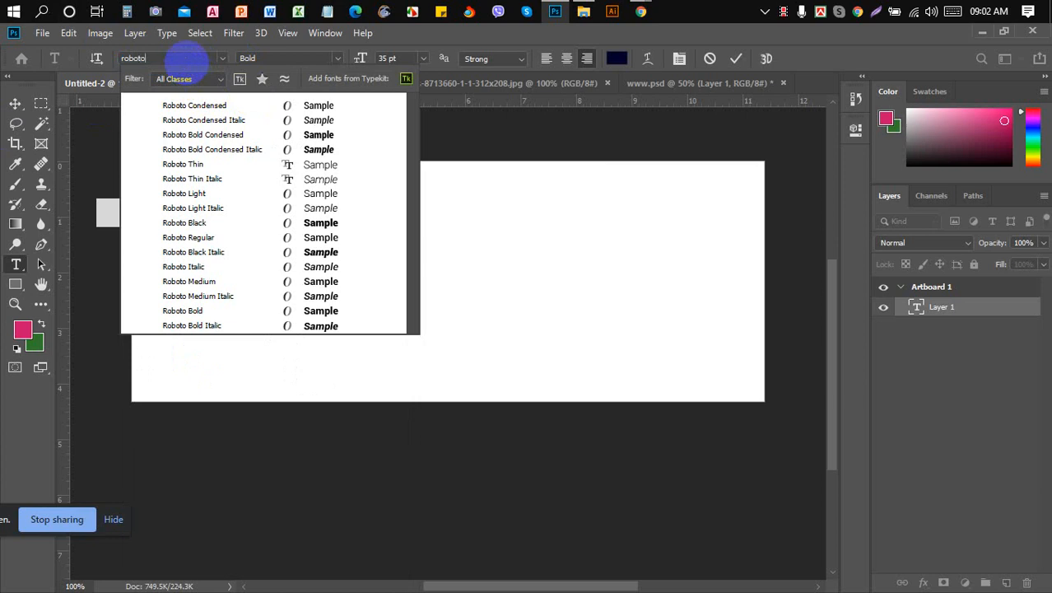
{"action": "left_click", "coordinate": [195, 312]}
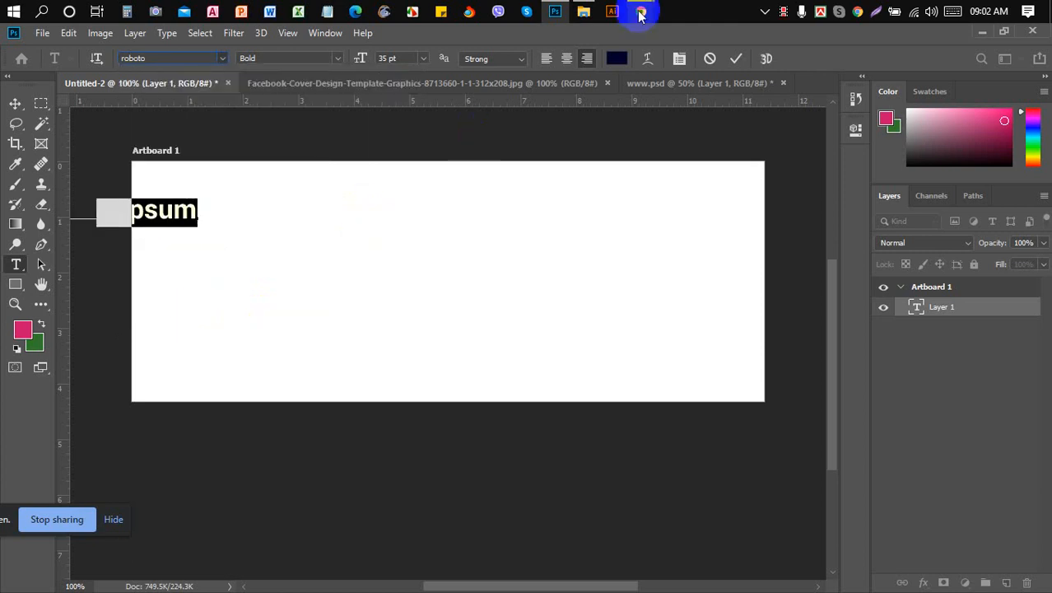
{"action": "mouse_move", "coordinate": [642, 14]}
{"action": "left_click", "coordinate": [586, 81]}
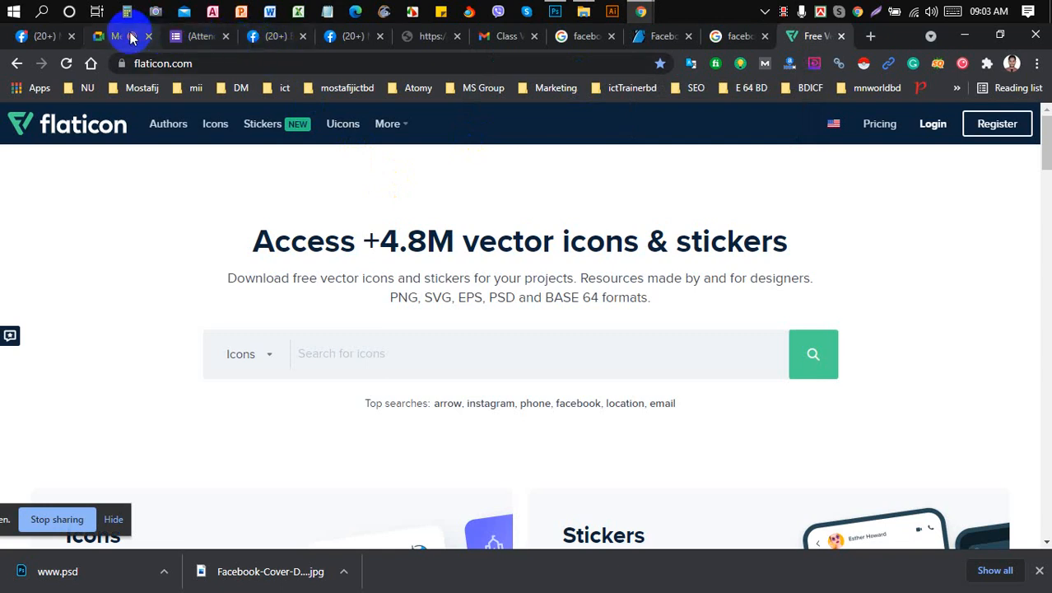
- Check the Google Meet call briefly, then return to the Photoshop artboard
{"action": "left_click", "coordinate": [124, 36]}
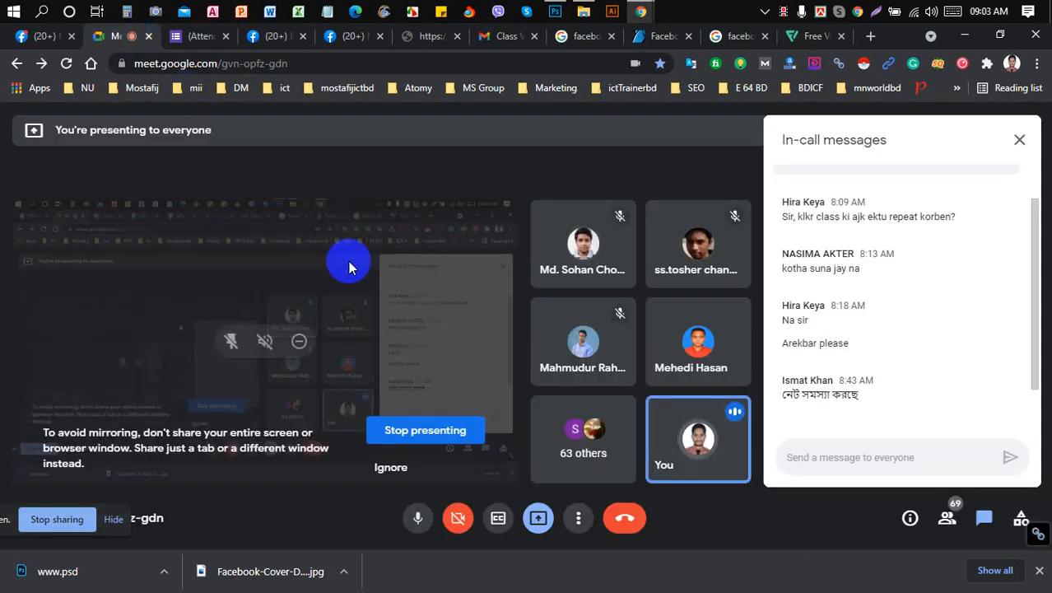
{"action": "left_click", "coordinate": [554, 11]}
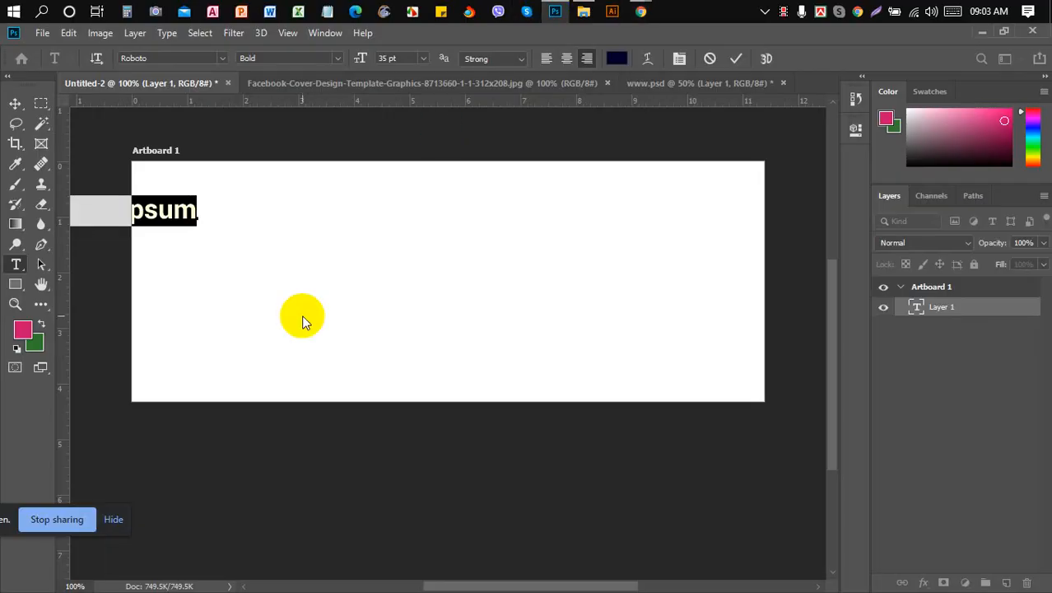
- Left-align the headline and start it with 'We H', checking the Facebook cover template
{"action": "left_click", "coordinate": [548, 58]}
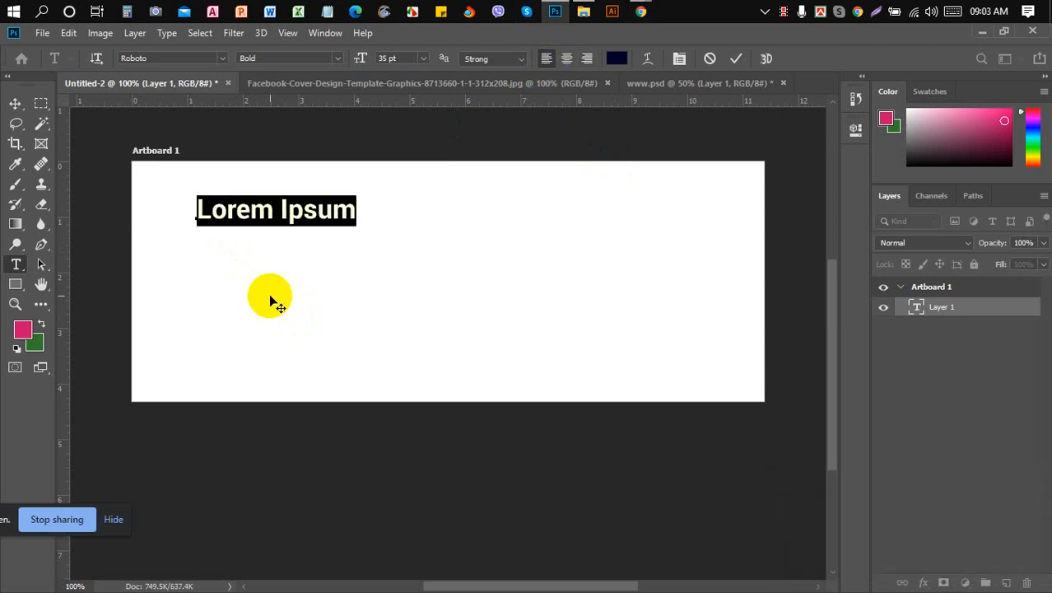
{"action": "type", "text": "We "}
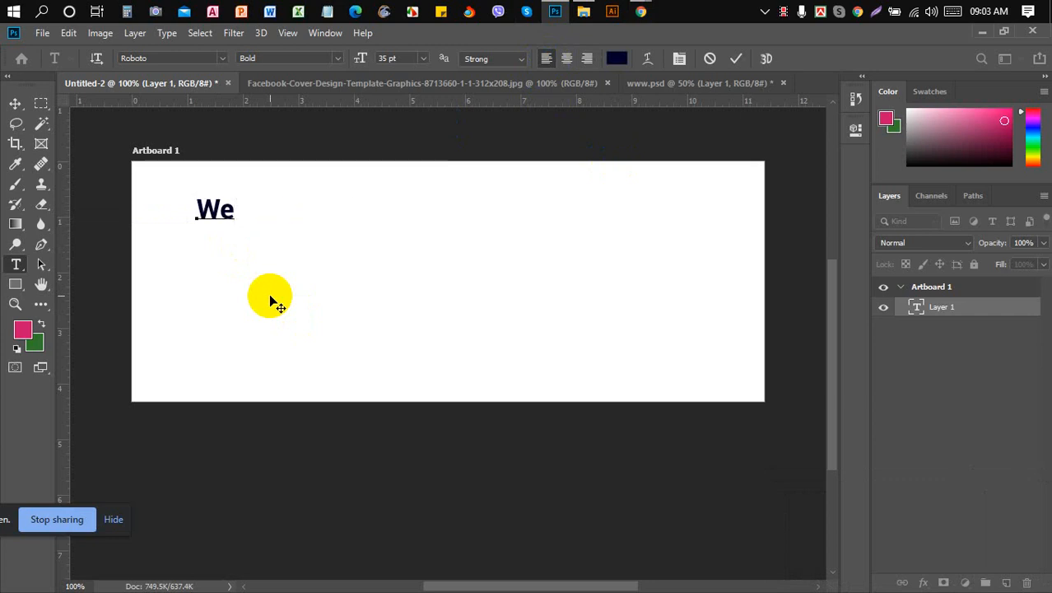
{"action": "type", "text": "H"}
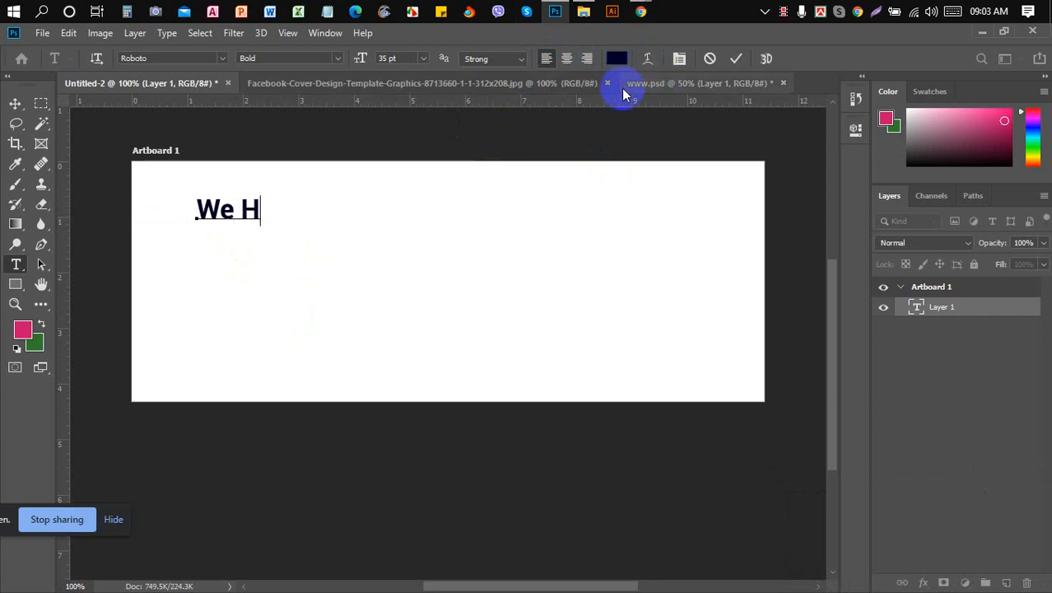
{"action": "left_click", "coordinate": [574, 85]}
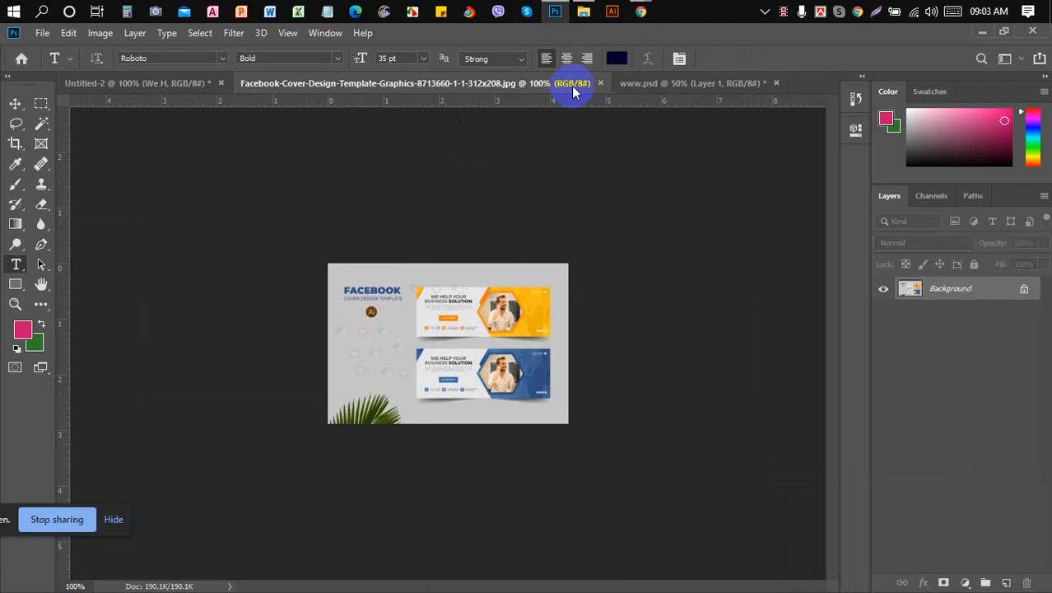
{"action": "left_click", "coordinate": [178, 79]}
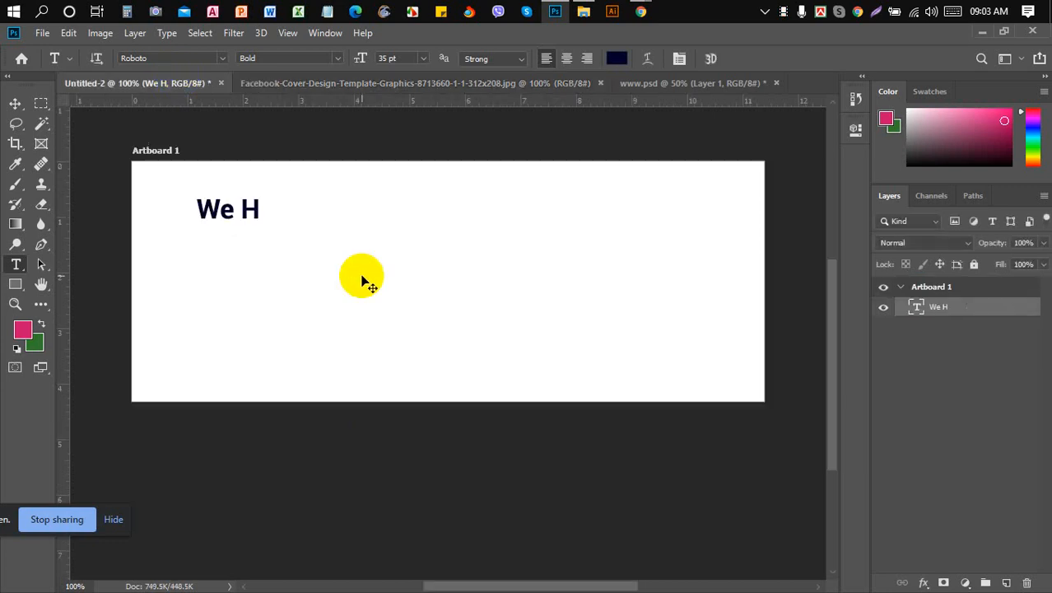
{"action": "left_click", "coordinate": [245, 212]}
- Capitalize the E and complete the first line as 'WE HELP YOUR'
{"action": "key", "text": "Left"}
{"action": "key", "text": "Left"}
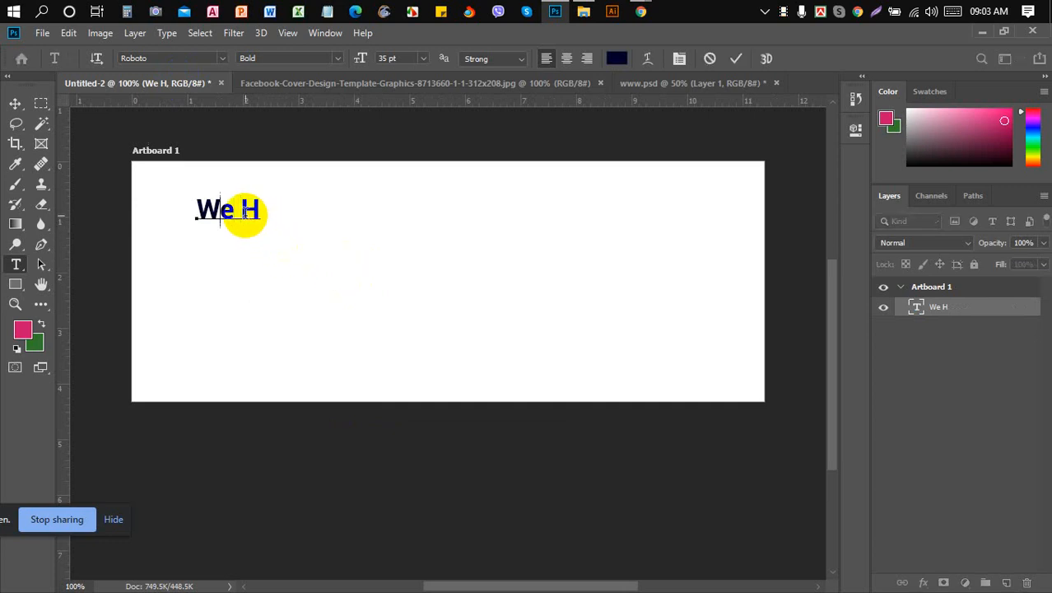
{"action": "key", "text": "Delete"}
{"action": "type", "text": "E"}
{"action": "key", "text": "End"}
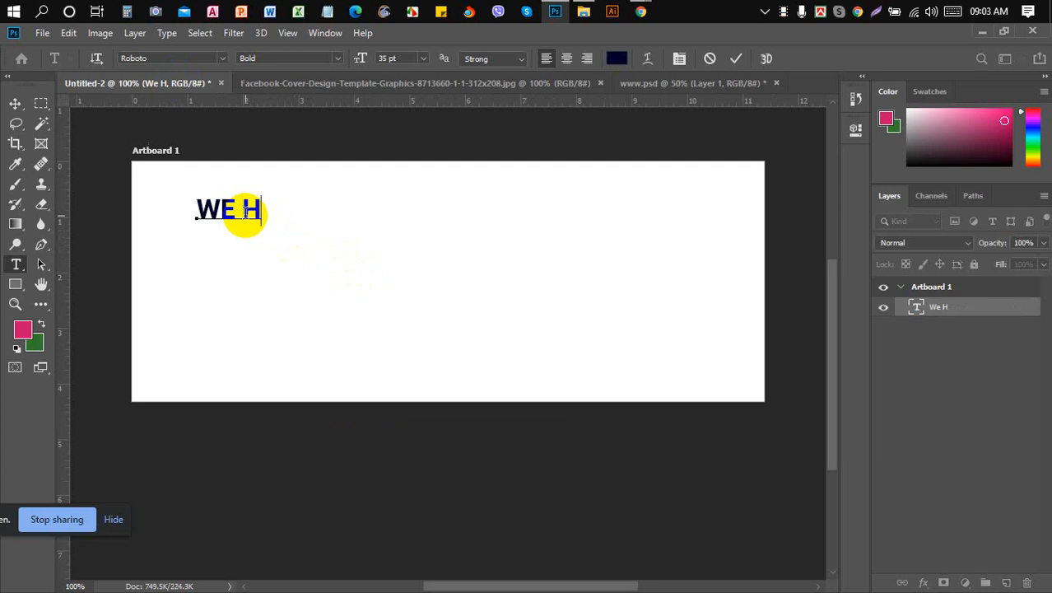
{"action": "type", "text": "EL "}
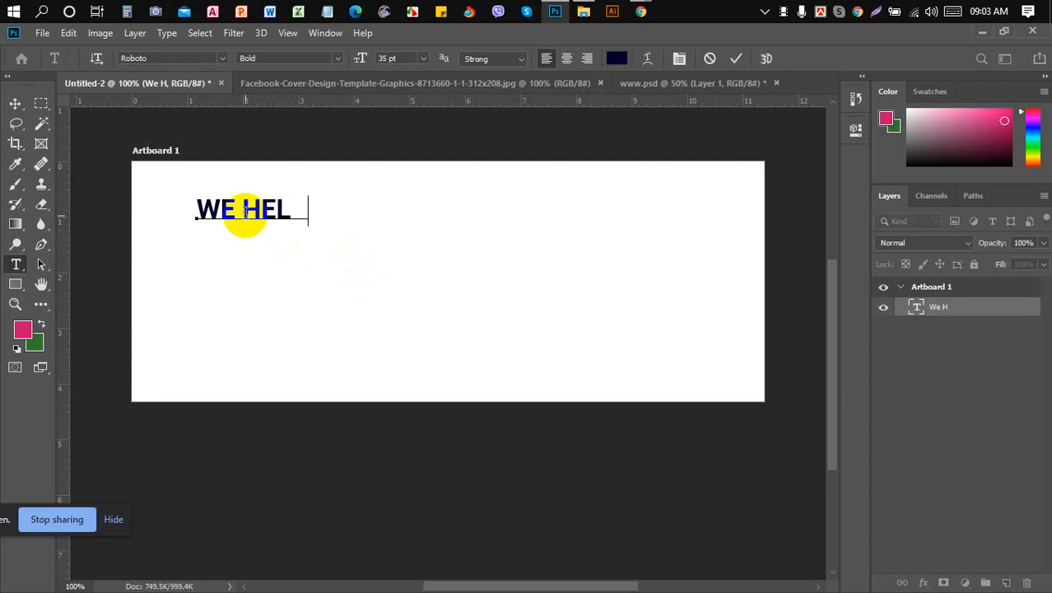
{"action": "type", "text": "P YOUR"}
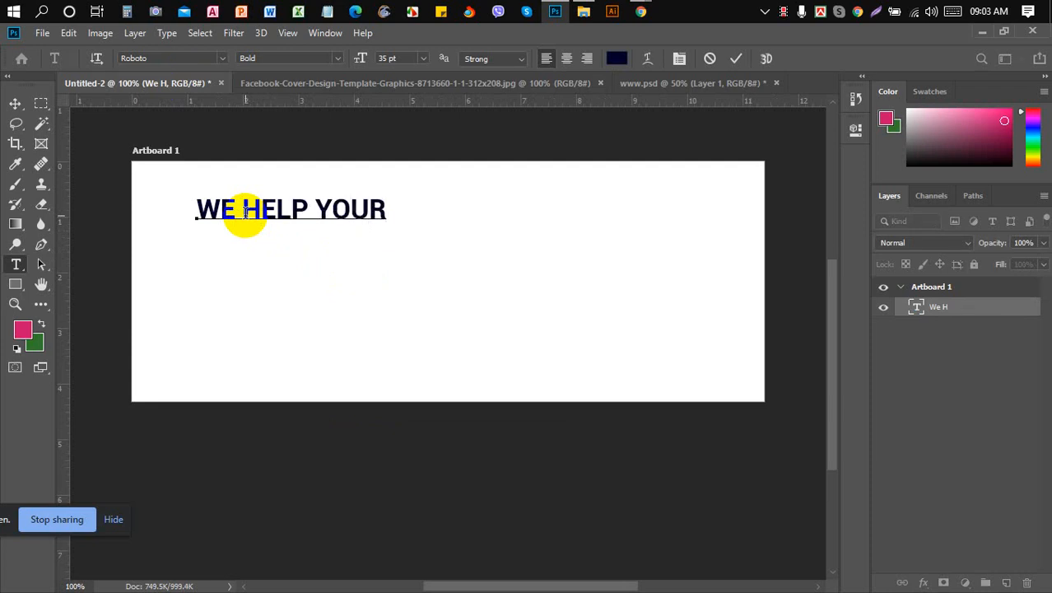
- Add 'BUSINESS SOLUTION' as the second line, then select the first line
{"action": "key", "text": "Return"}
{"action": "type", "text": "b"}
{"action": "key", "text": "BackSpace"}
{"action": "type", "text": "N"}
{"action": "type", "text": "BUSINE"}
{"action": "type", "text": "SS"}
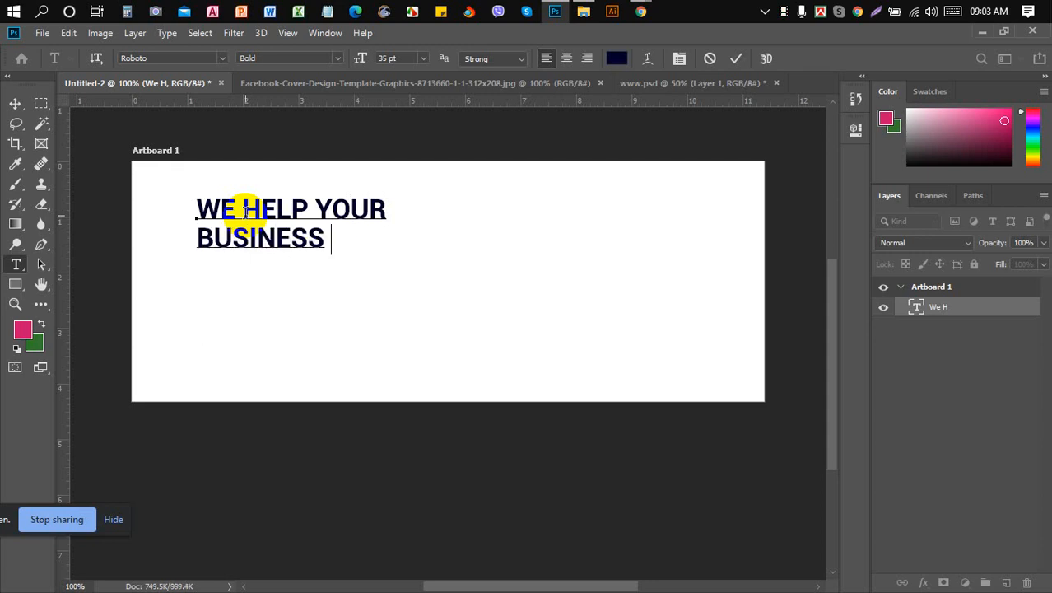
{"action": "type", "text": " SOL"}
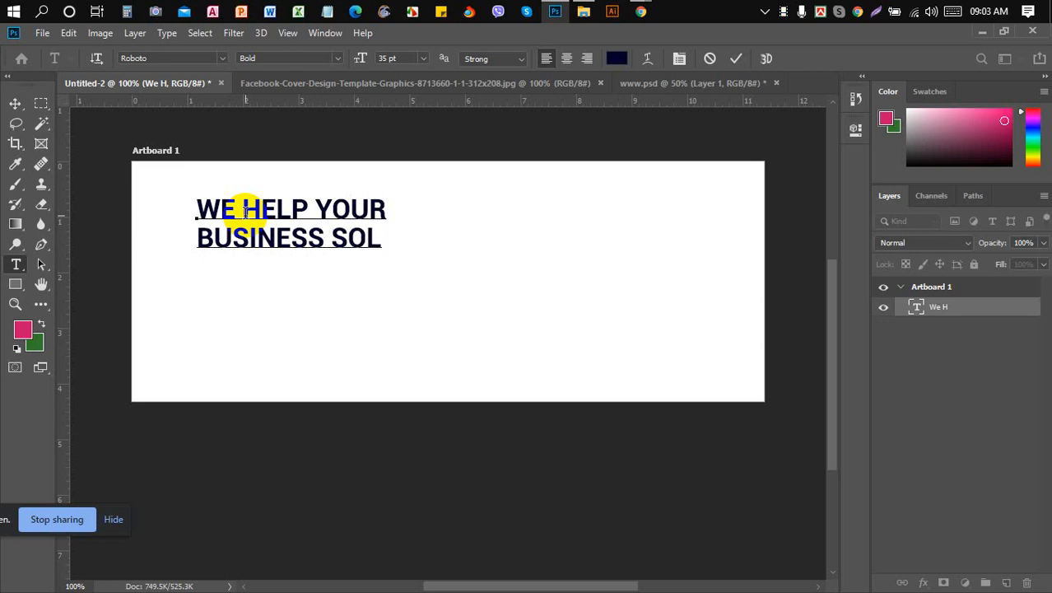
{"action": "type", "text": "UTION"}
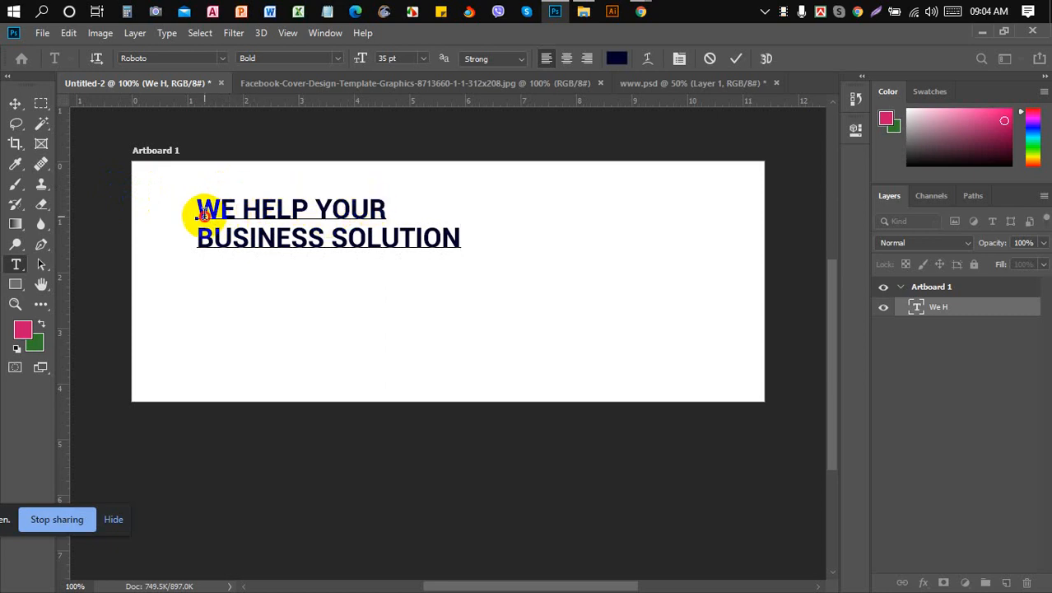
{"action": "left_click_drag", "start_coordinate": [202, 212], "coordinate": [472, 233]}
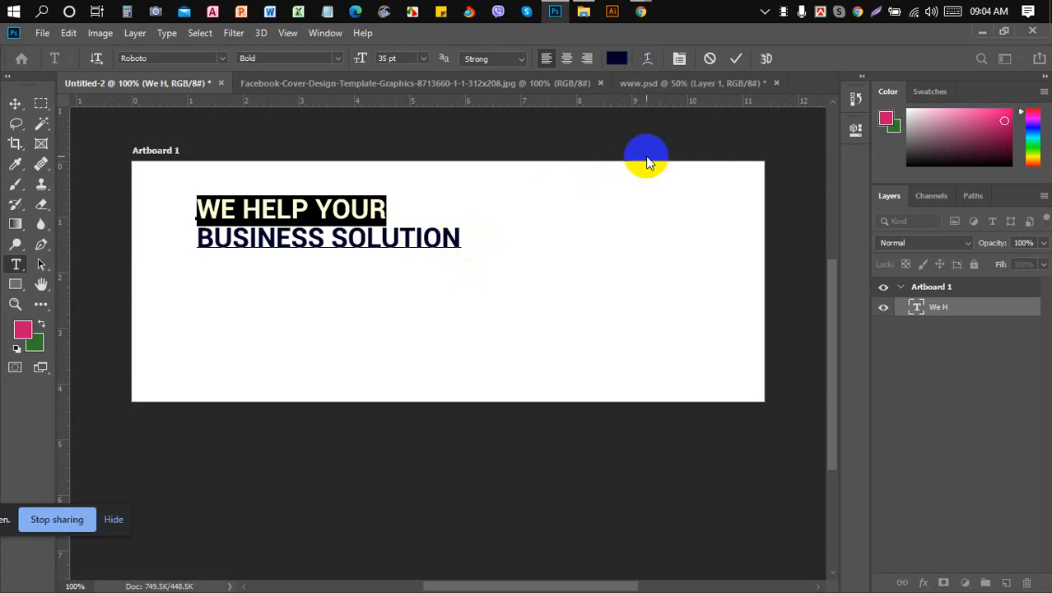
- Set the WE HELP YOUR line's tracking to 240 in the Character panel and commit the text
{"action": "left_click", "coordinate": [679, 59]}
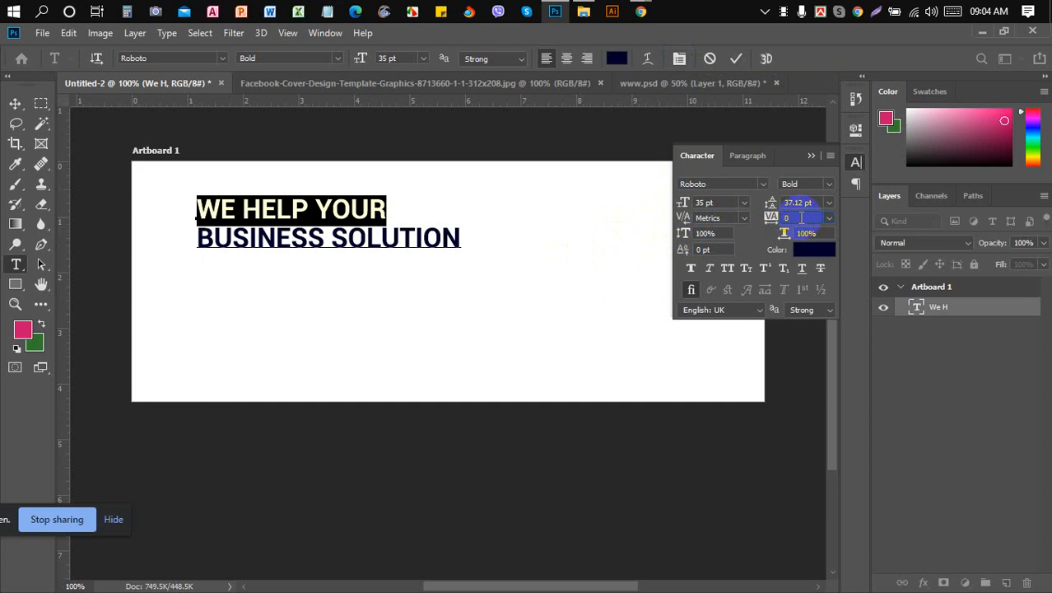
{"action": "scroll", "coordinate": [801, 218], "scroll_direction": "up", "scroll_amount": 12}
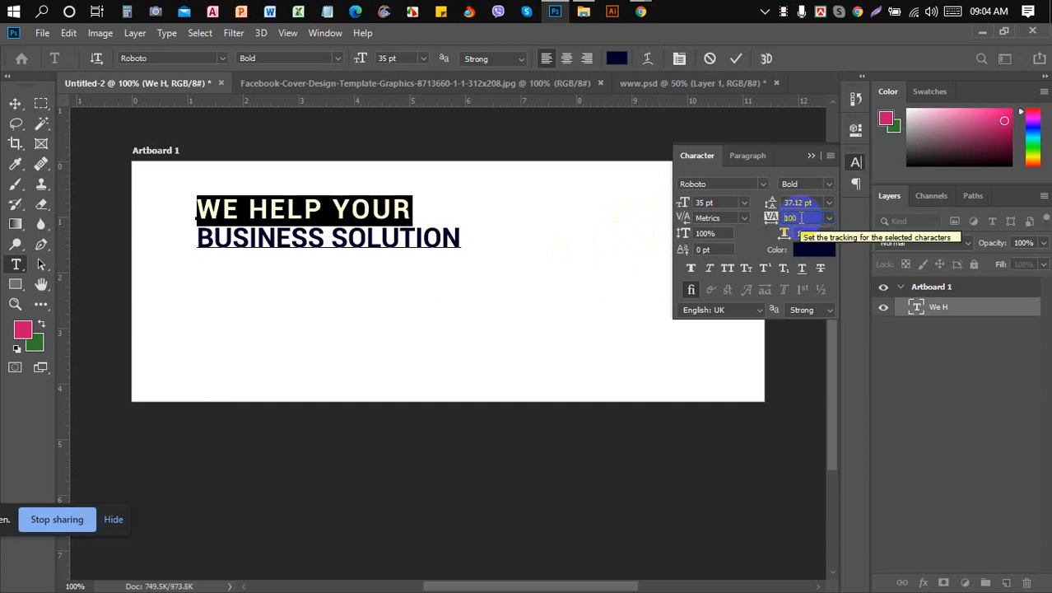
{"action": "scroll", "coordinate": [800, 217], "scroll_direction": "up", "scroll_amount": 2}
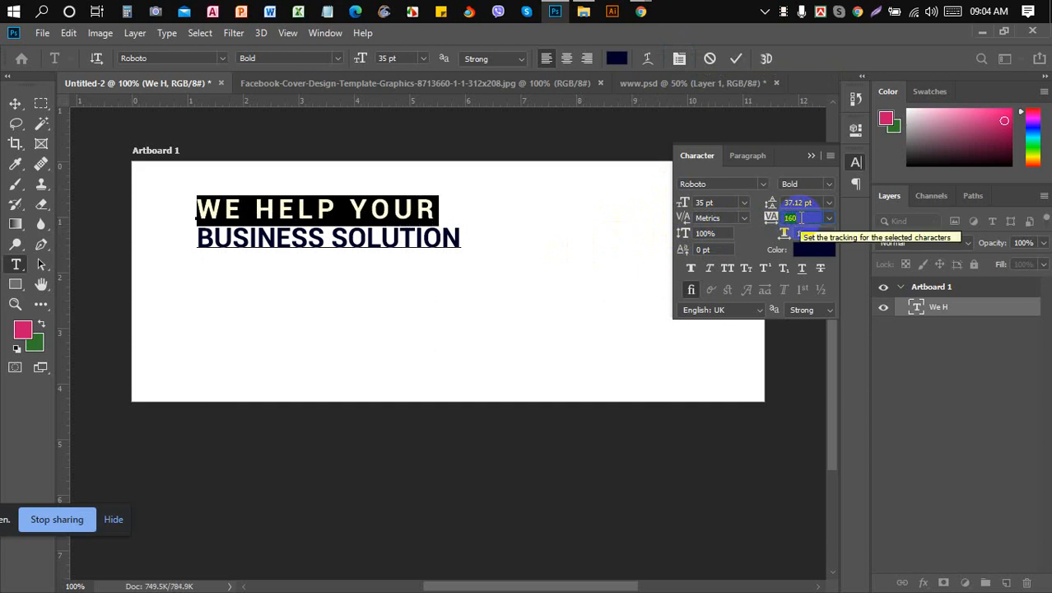
{"action": "scroll", "coordinate": [800, 218], "scroll_direction": "up", "scroll_amount": 8}
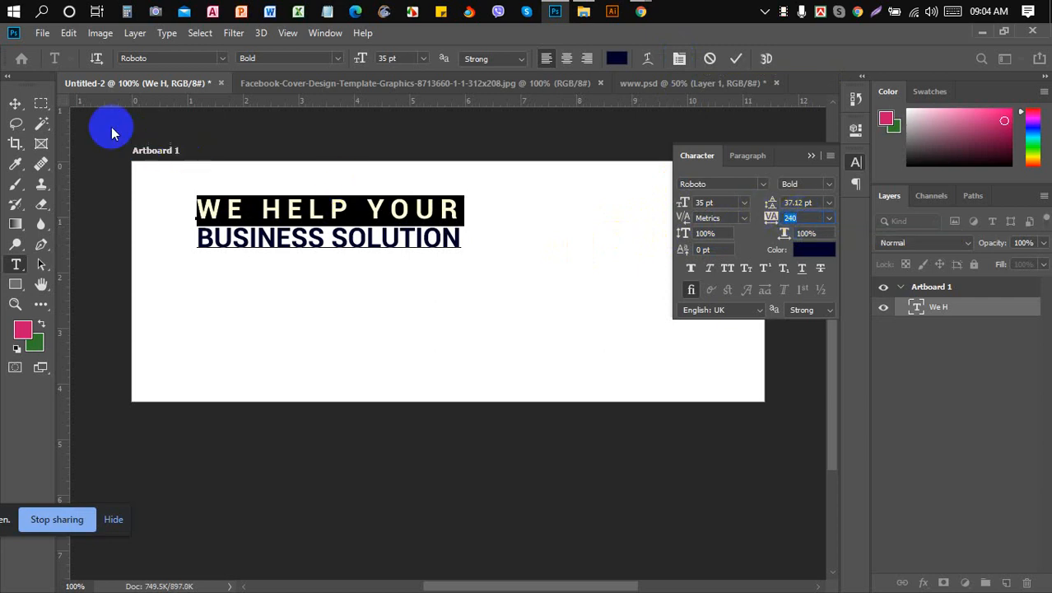
{"action": "left_click", "coordinate": [17, 104]}
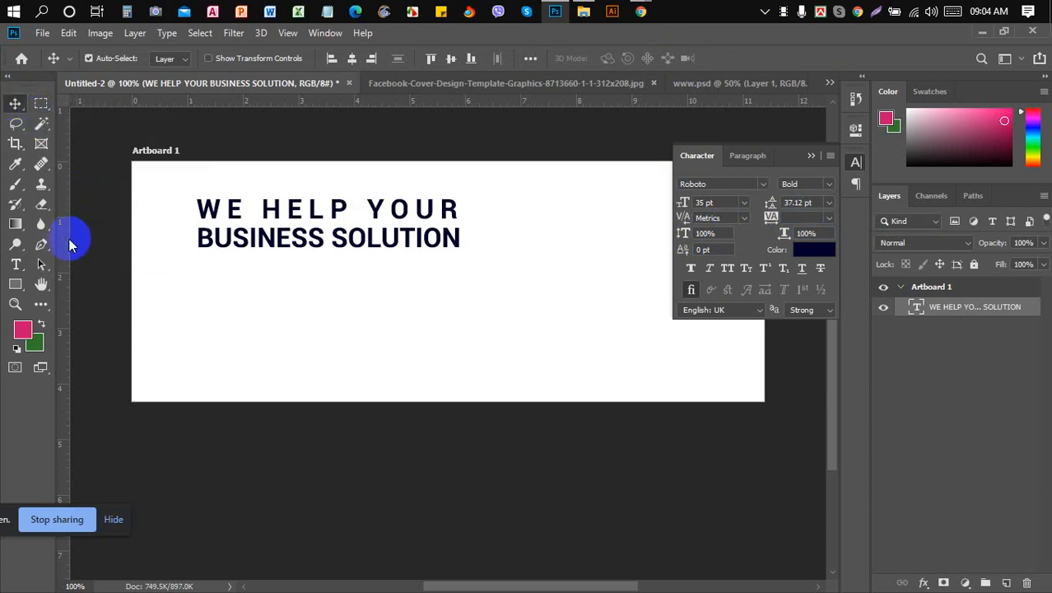
{"action": "left_click_drag", "start_coordinate": [63, 244], "coordinate": [194, 249]}
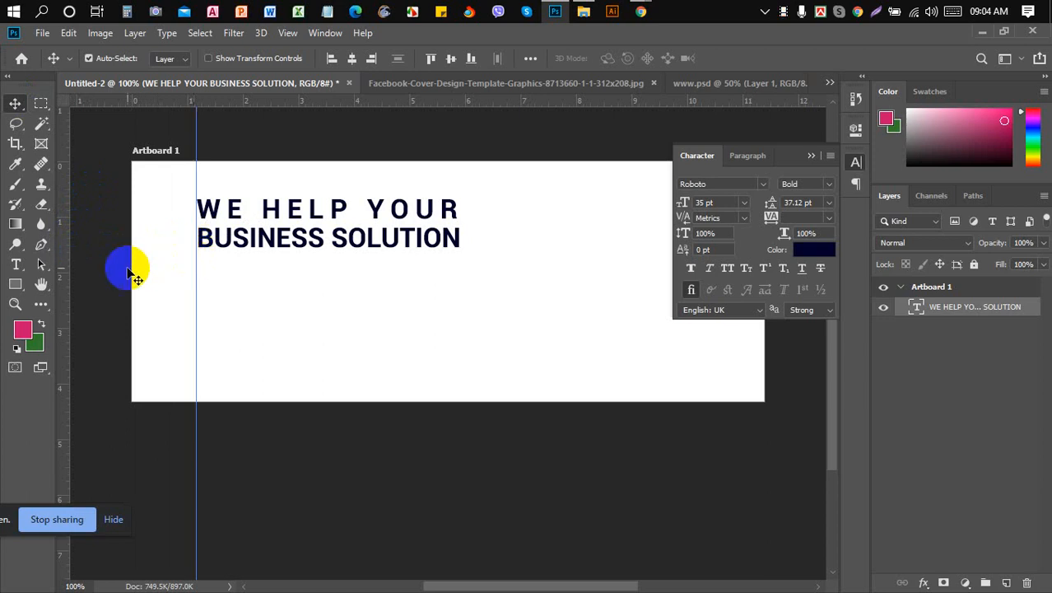
{"action": "left_click_drag", "start_coordinate": [66, 291], "coordinate": [459, 270]}
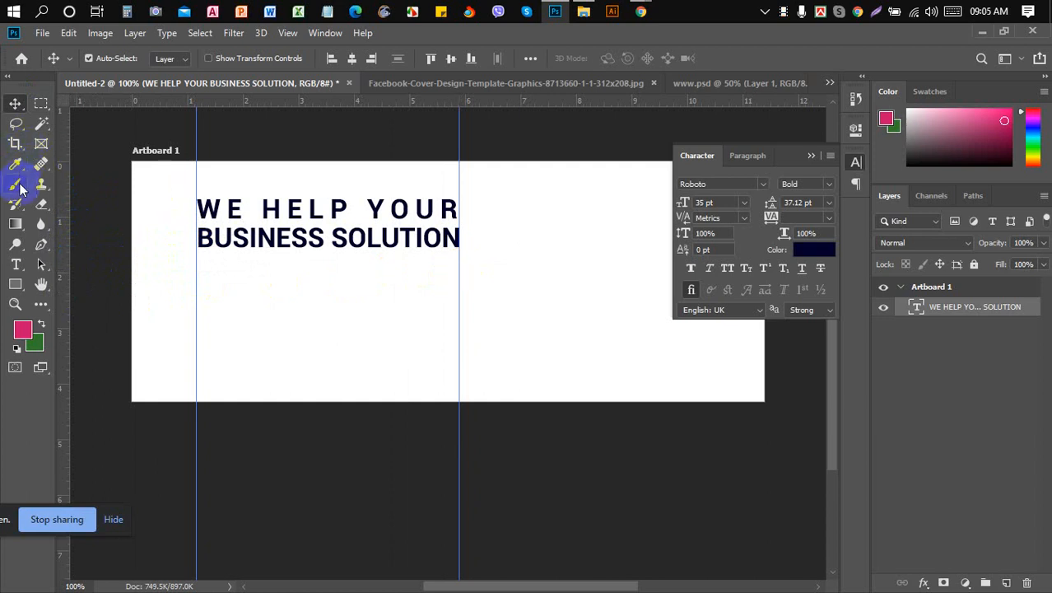
{"action": "left_click", "coordinate": [17, 264]}
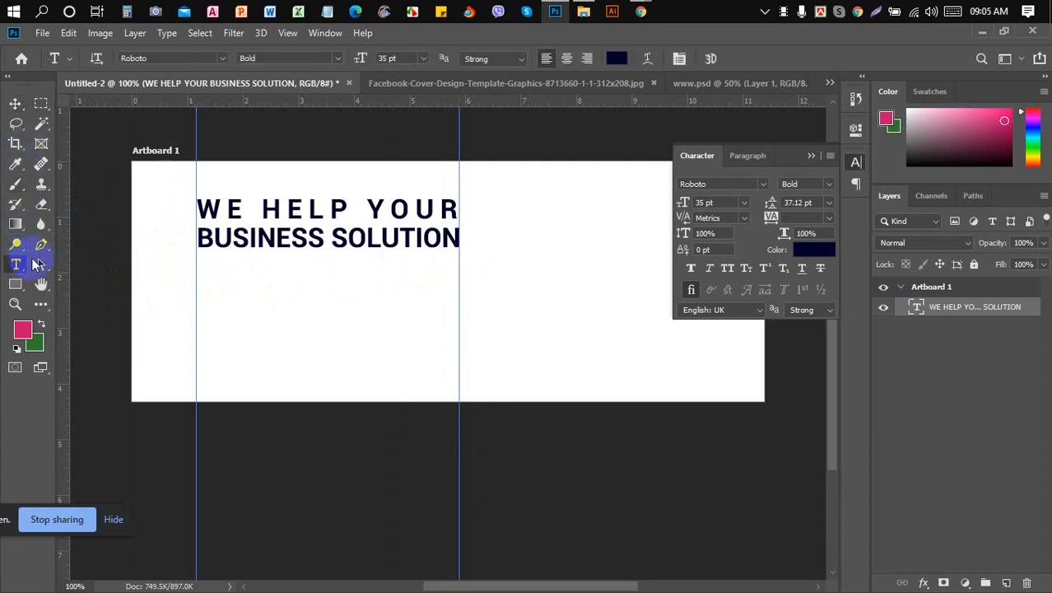
{"action": "left_click", "coordinate": [264, 201]}
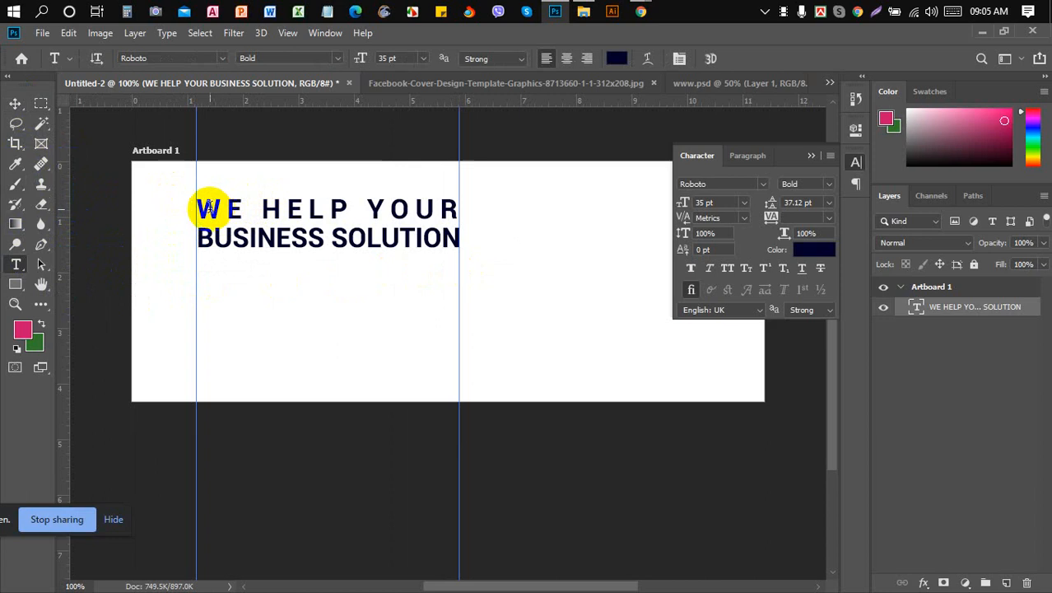
{"action": "left_click_drag", "start_coordinate": [200, 207], "coordinate": [462, 195]}
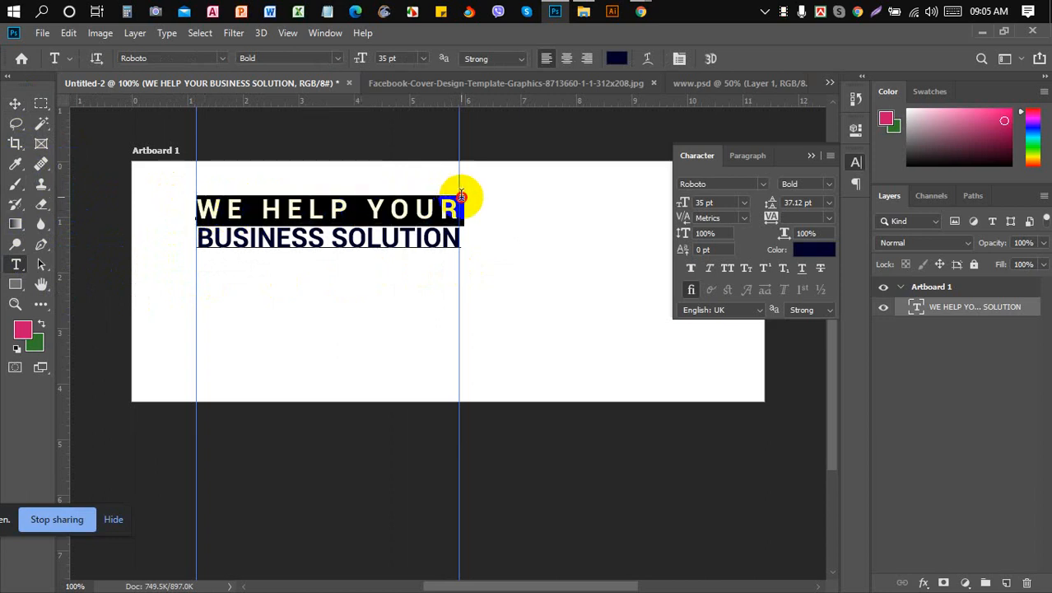
{"action": "left_click", "coordinate": [793, 217]}
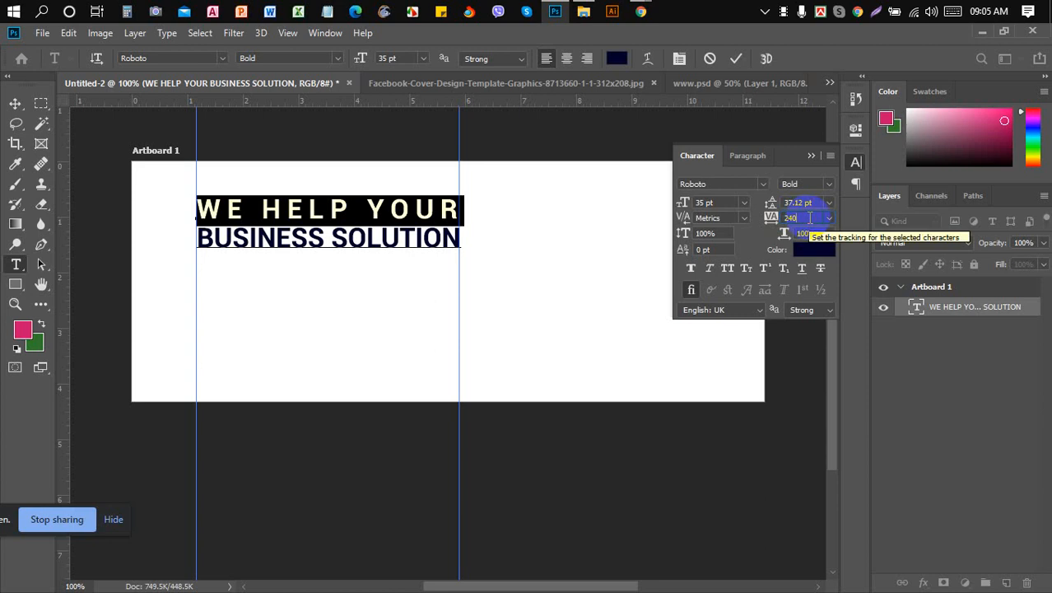
{"action": "key", "text": "Up"}
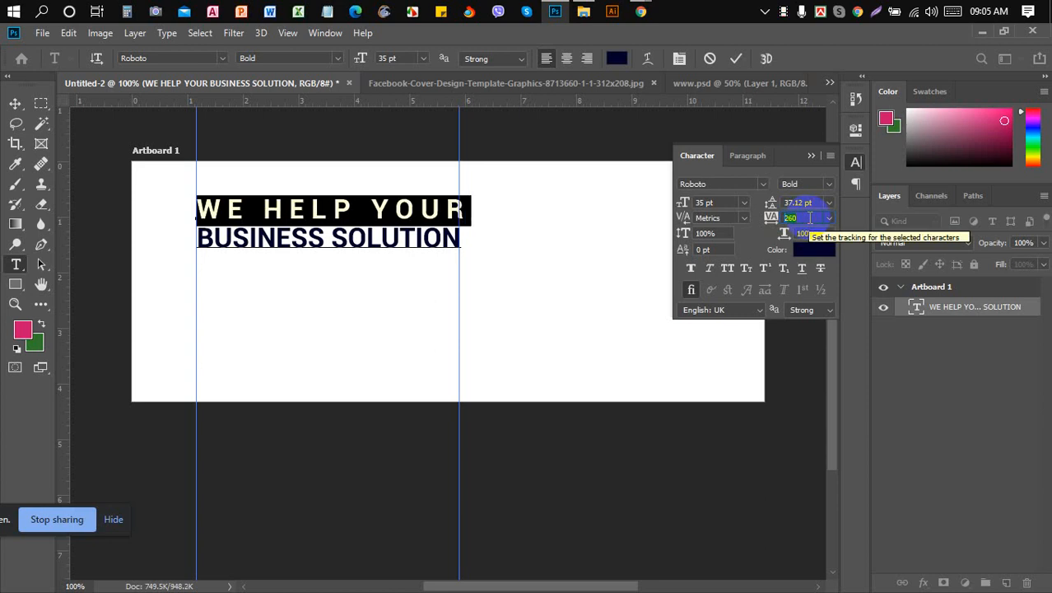
{"action": "key", "text": "Down"}
{"action": "key", "text": "Down"}
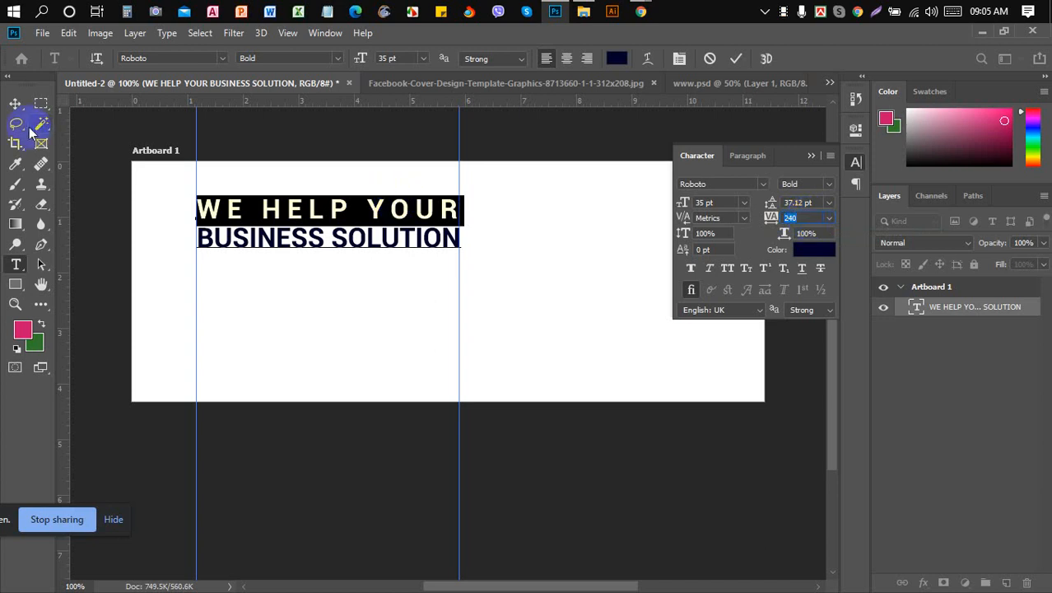
{"action": "left_click", "coordinate": [15, 103]}
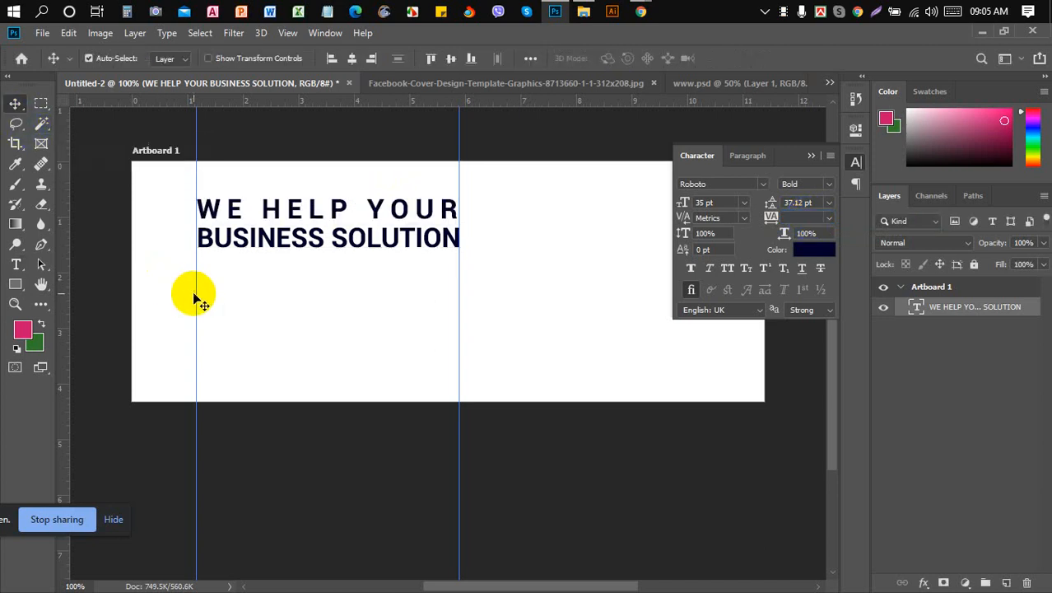
{"action": "key", "text": "Delete"}
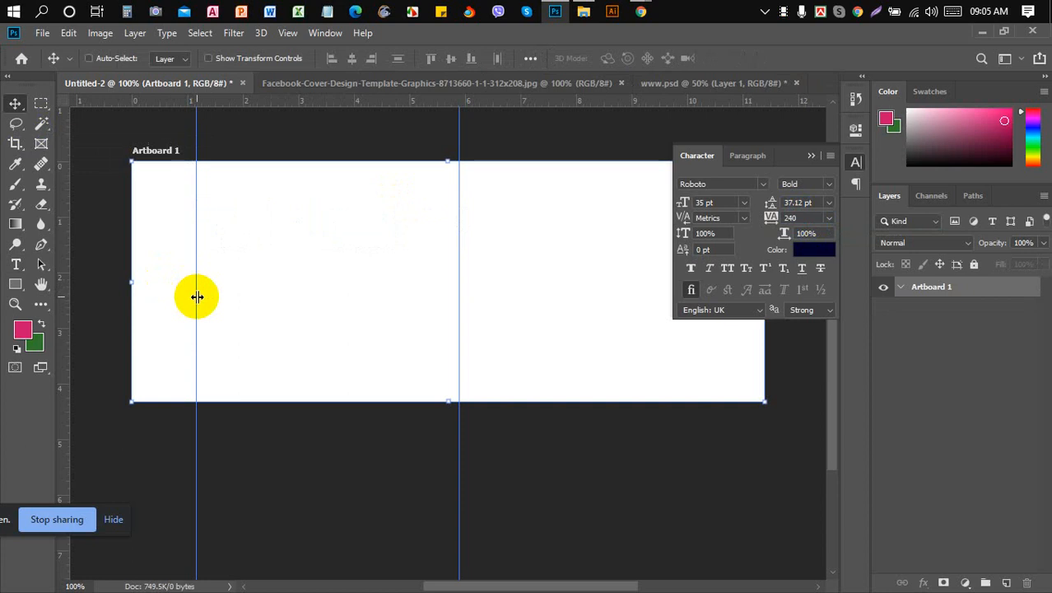
{"action": "key", "text": "ctrl+z"}
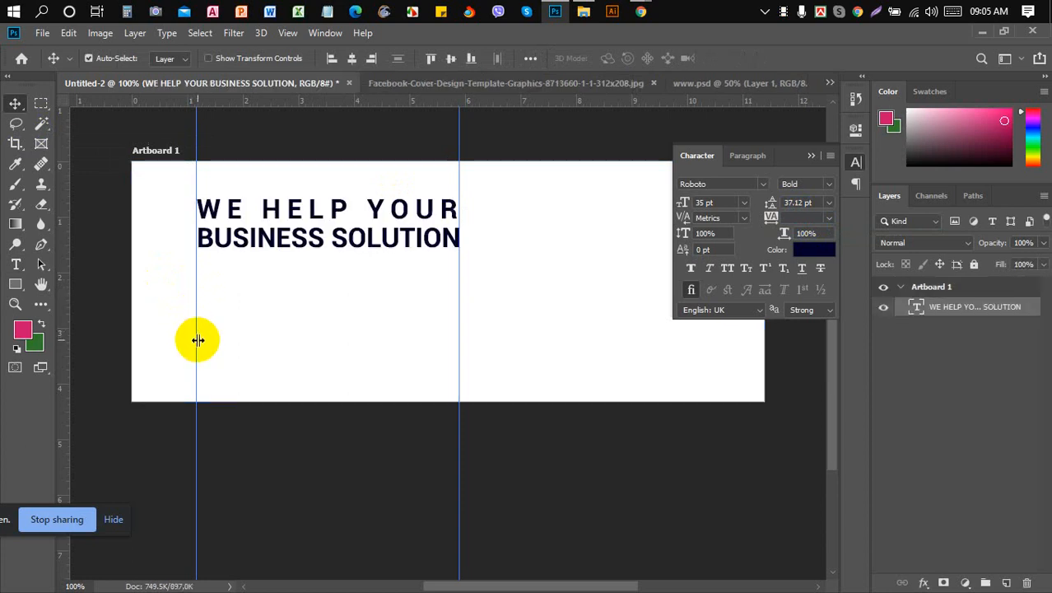
{"action": "left_click_drag", "start_coordinate": [197, 339], "coordinate": [66, 332]}
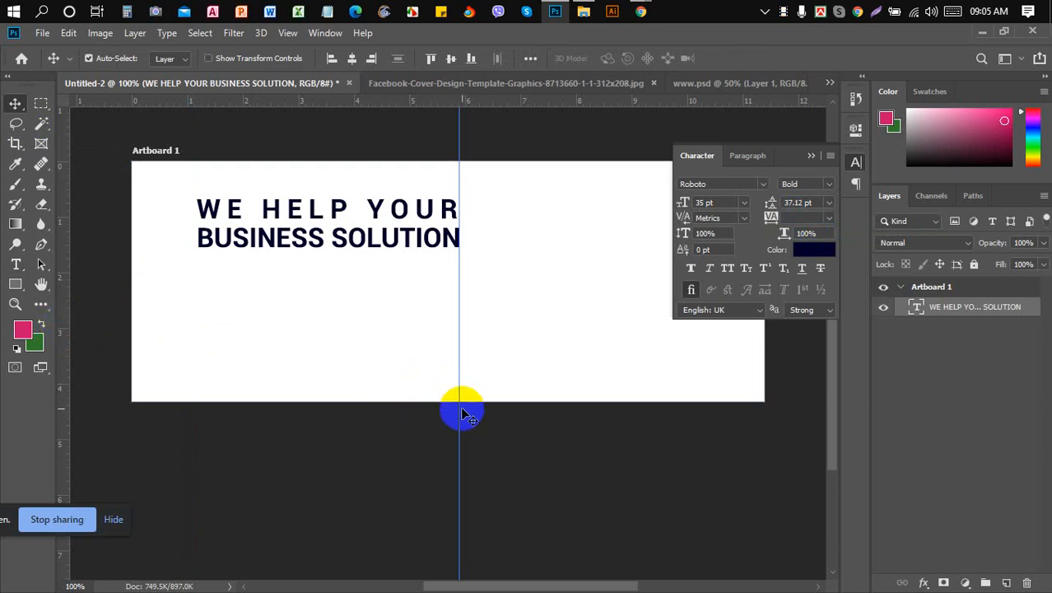
{"action": "left_click_drag", "start_coordinate": [459, 409], "coordinate": [61, 407]}
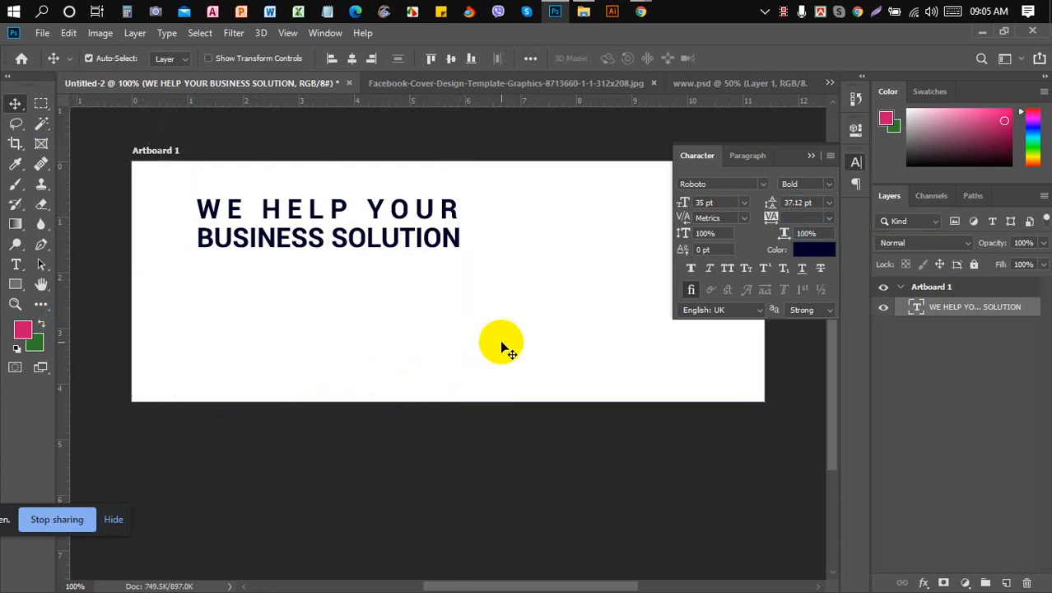
- Collapse the Character panel and view the Facebook-Cover template JPG, zooming to 200% and back to 100%
{"action": "left_click", "coordinate": [809, 156]}
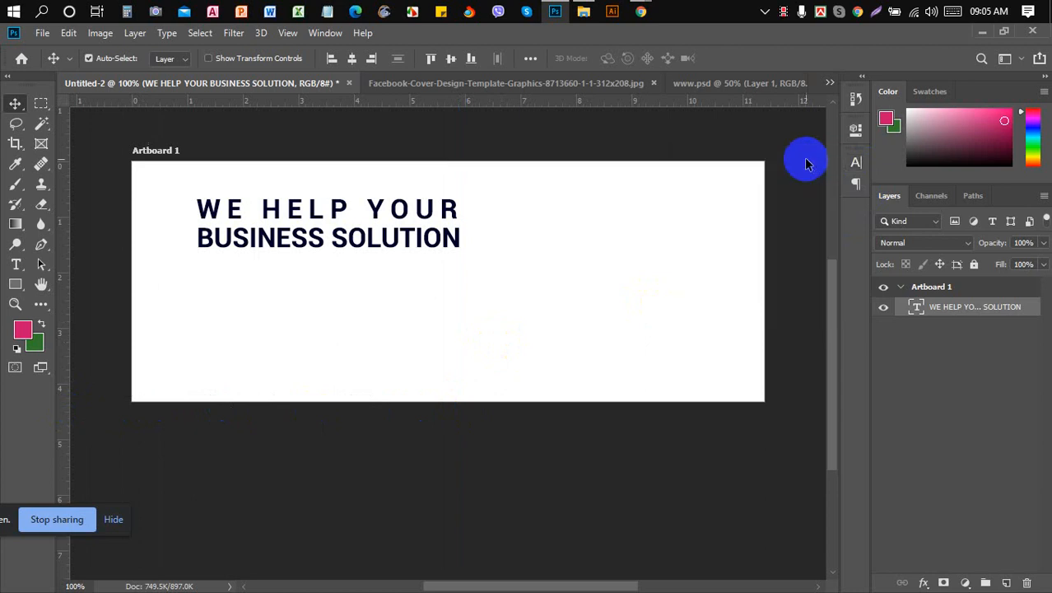
{"action": "left_click", "coordinate": [434, 86]}
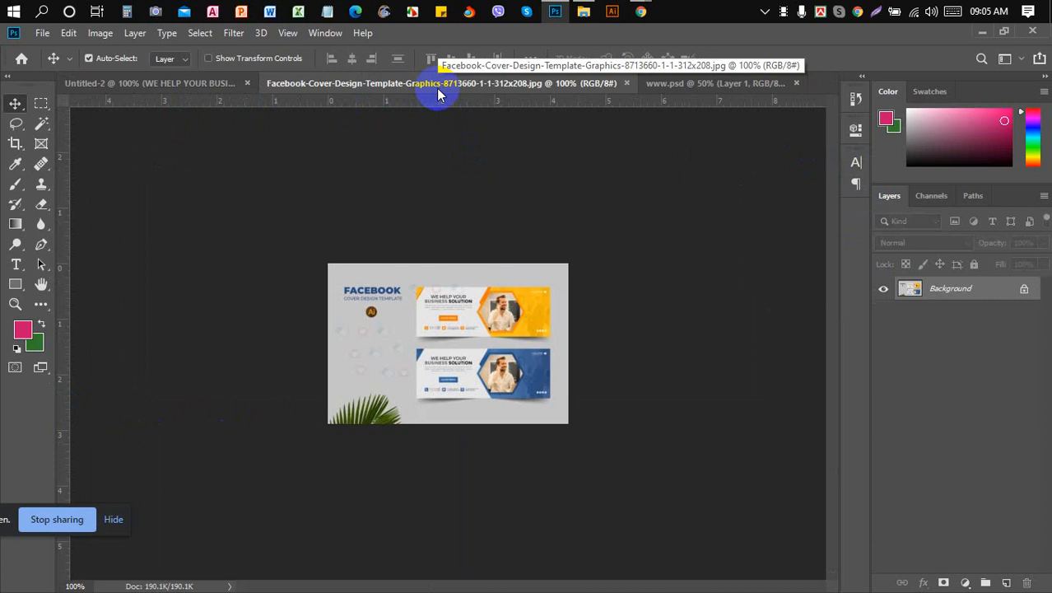
{"action": "left_click", "coordinate": [220, 89]}
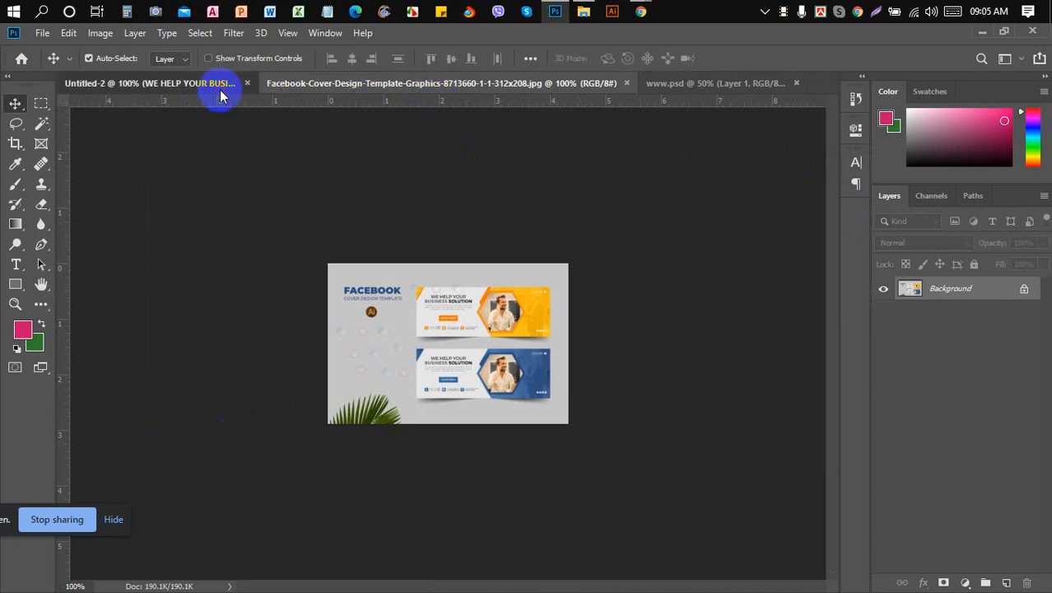
{"action": "left_click", "coordinate": [442, 85]}
{"action": "key", "text": "ctrl+plus"}
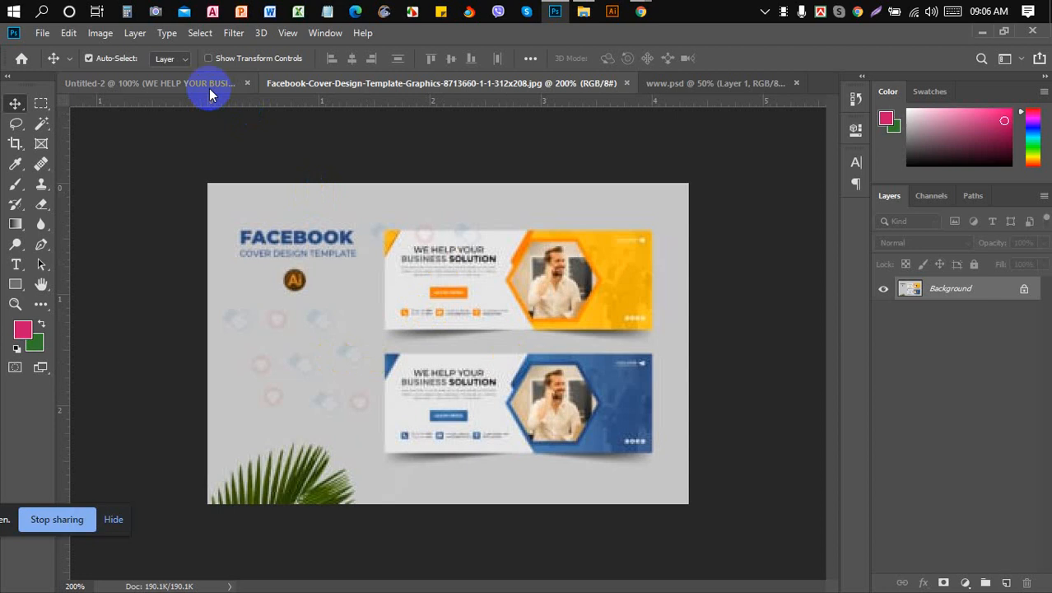
{"action": "key", "text": "ctrl"}
{"action": "key", "text": "ctrl+minus"}
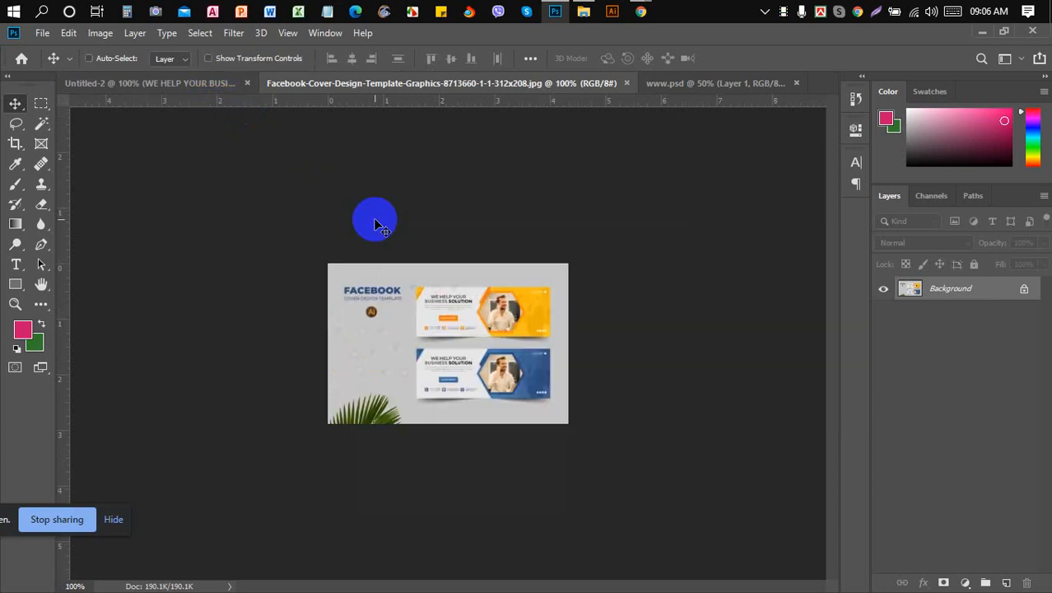
- In Chrome's image results, open the Facebook cover template preview's link in a new tab
{"action": "mouse_move", "coordinate": [641, 11]}
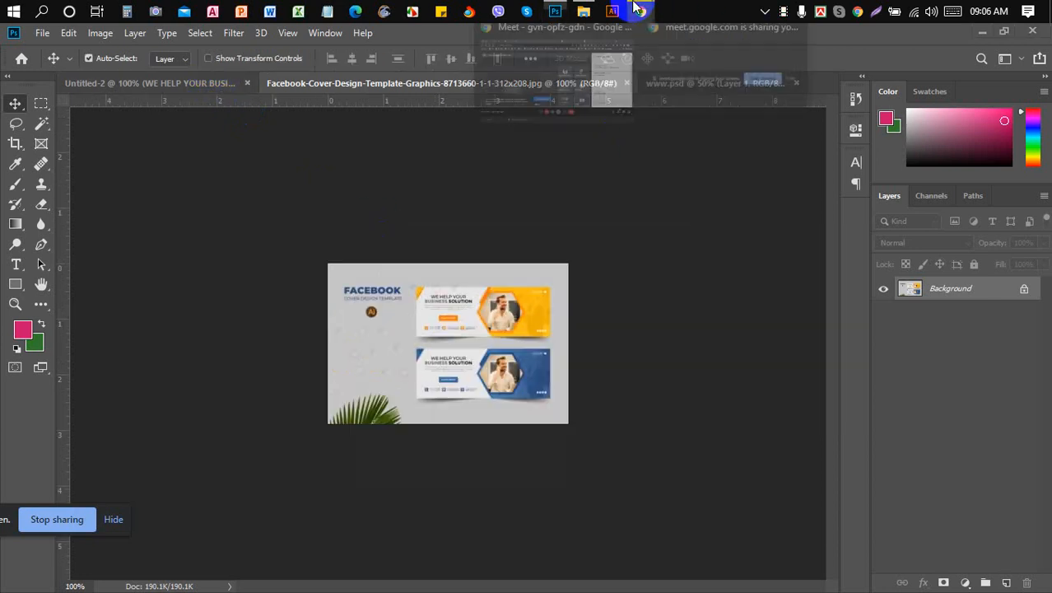
{"action": "left_click", "coordinate": [622, 122]}
{"action": "left_click", "coordinate": [813, 36]}
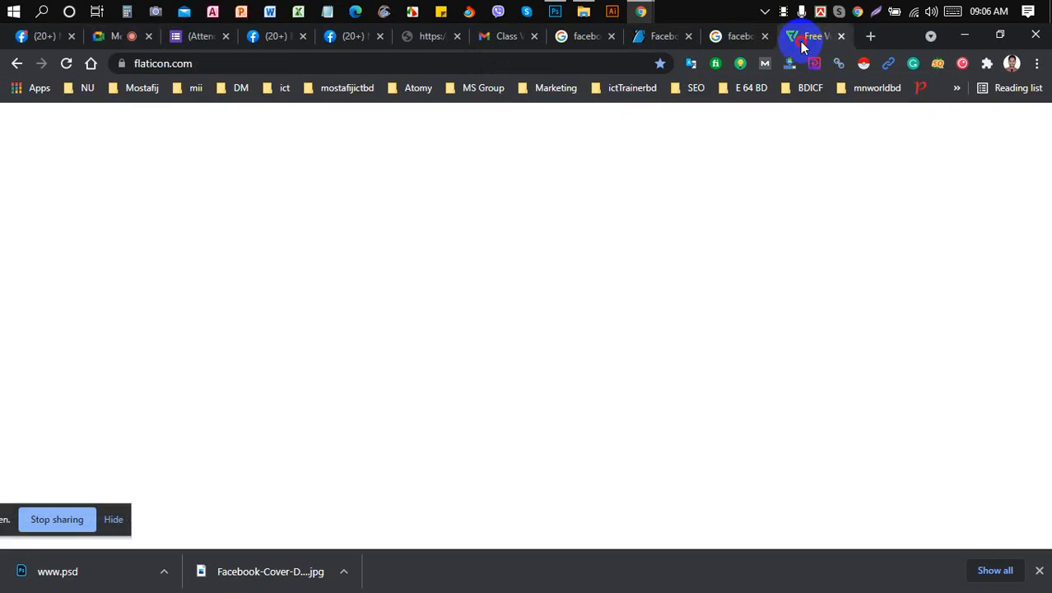
{"action": "left_click", "coordinate": [739, 36]}
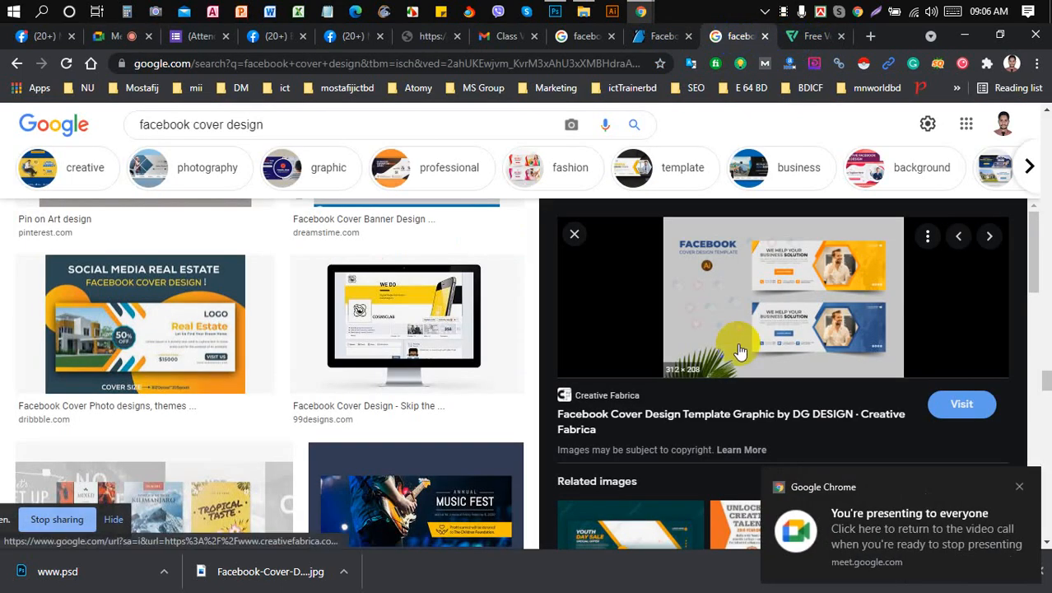
{"action": "right_click", "coordinate": [807, 282]}
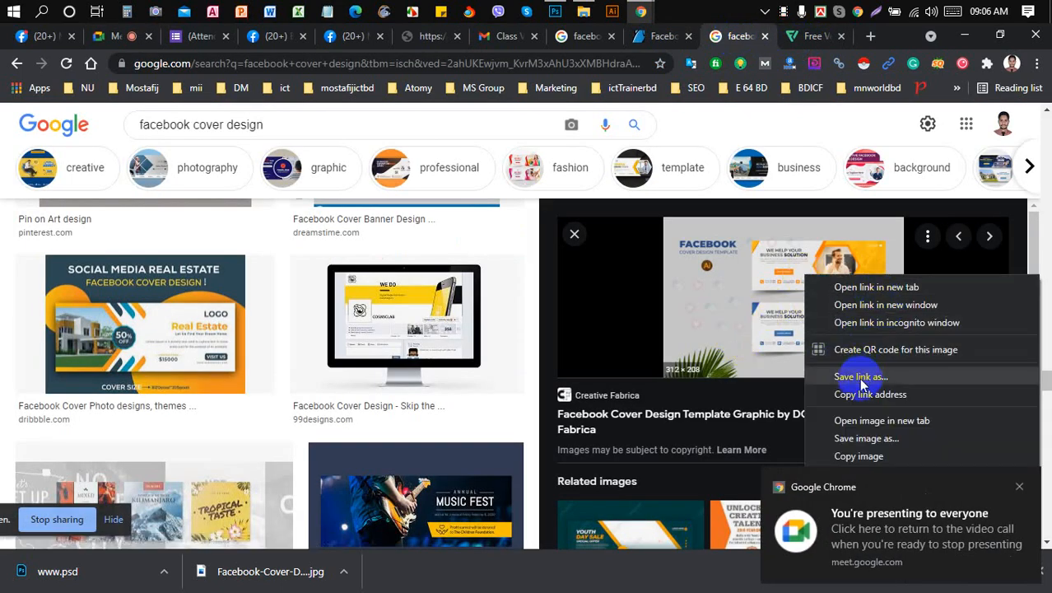
{"action": "left_click", "coordinate": [881, 420]}
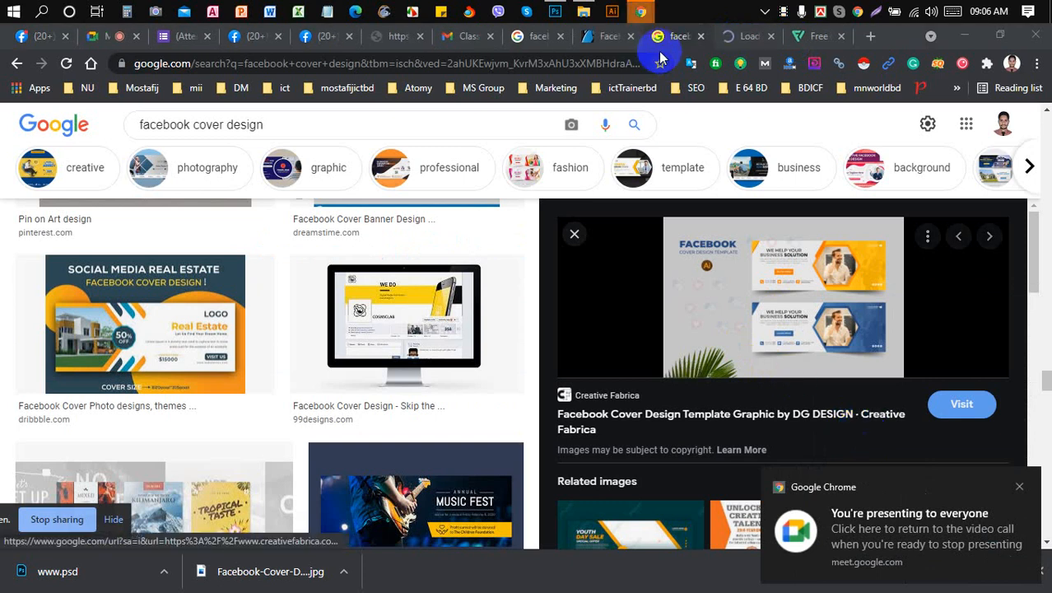
- View the full-size Creative Fabrica template image, then return to Photoshop
{"action": "left_click", "coordinate": [744, 36]}
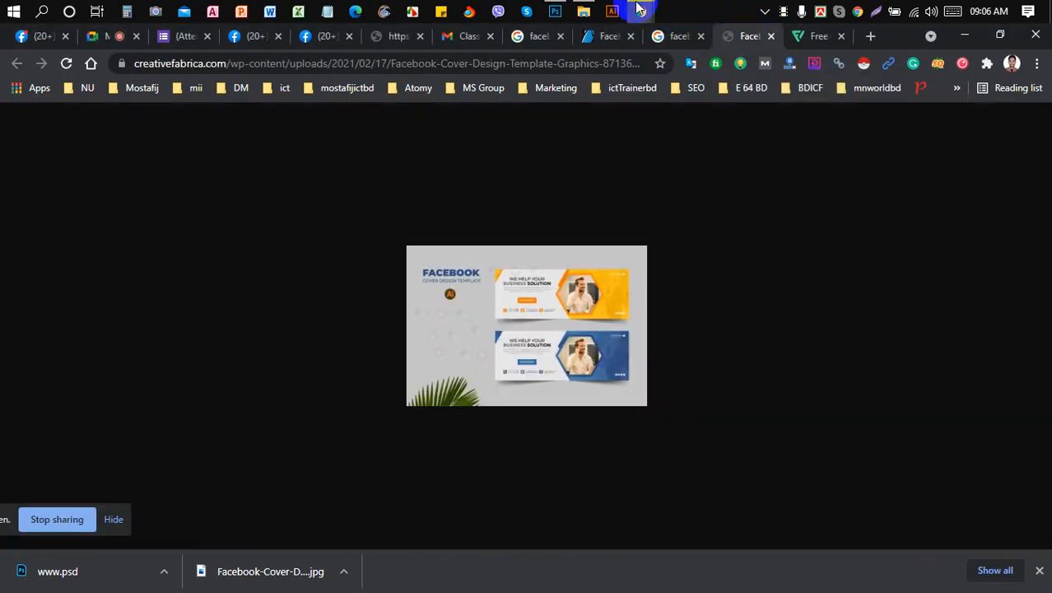
{"action": "mouse_move", "coordinate": [641, 8]}
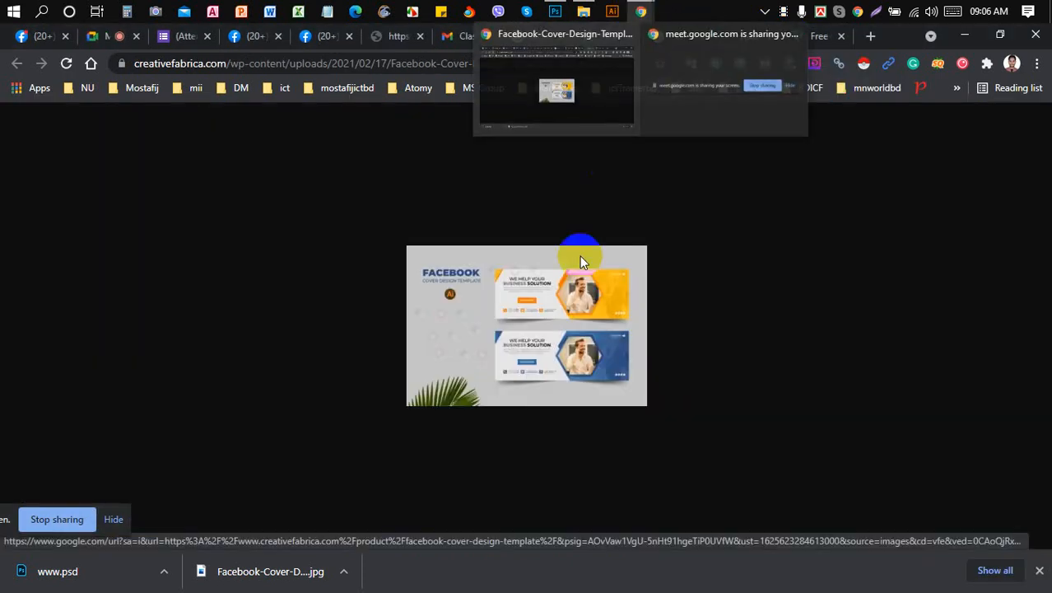
{"action": "scroll", "coordinate": [579, 256], "scroll_direction": "up", "scroll_amount": 2}
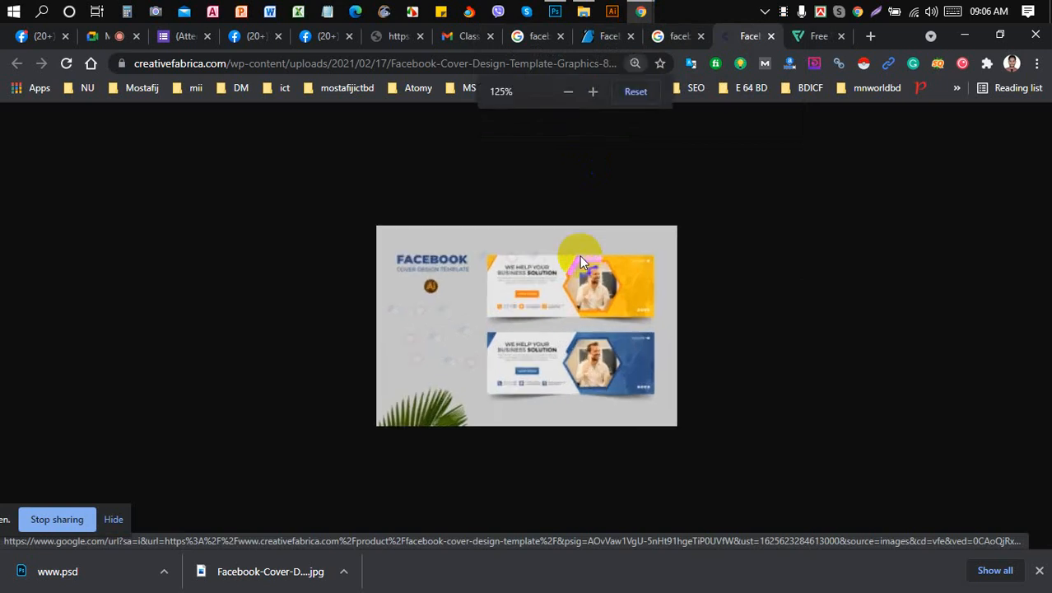
{"action": "scroll", "coordinate": [580, 262], "scroll_direction": "down", "scroll_amount": 1}
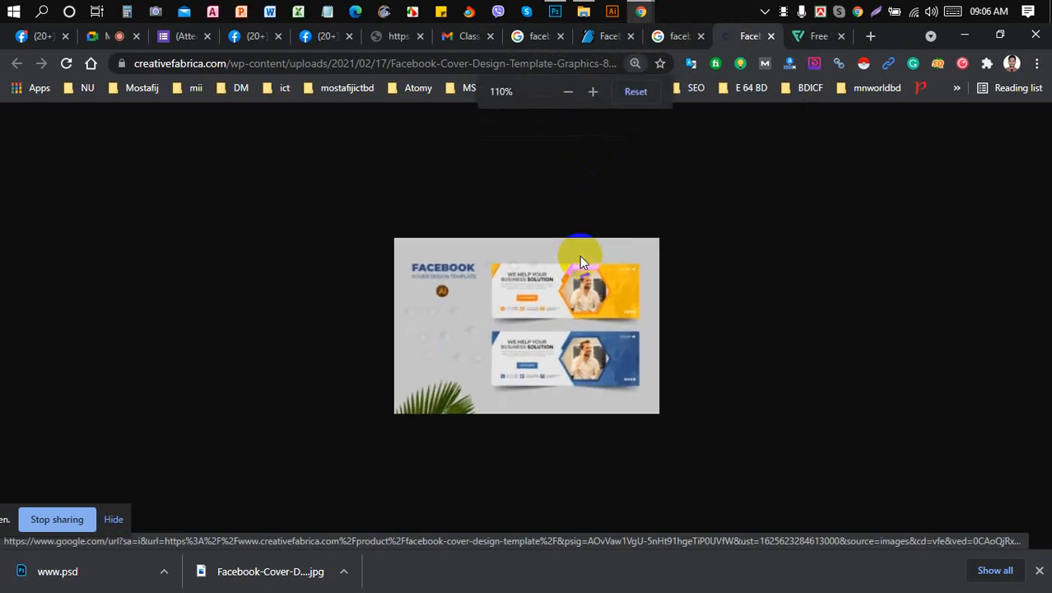
{"action": "left_click", "coordinate": [120, 37]}
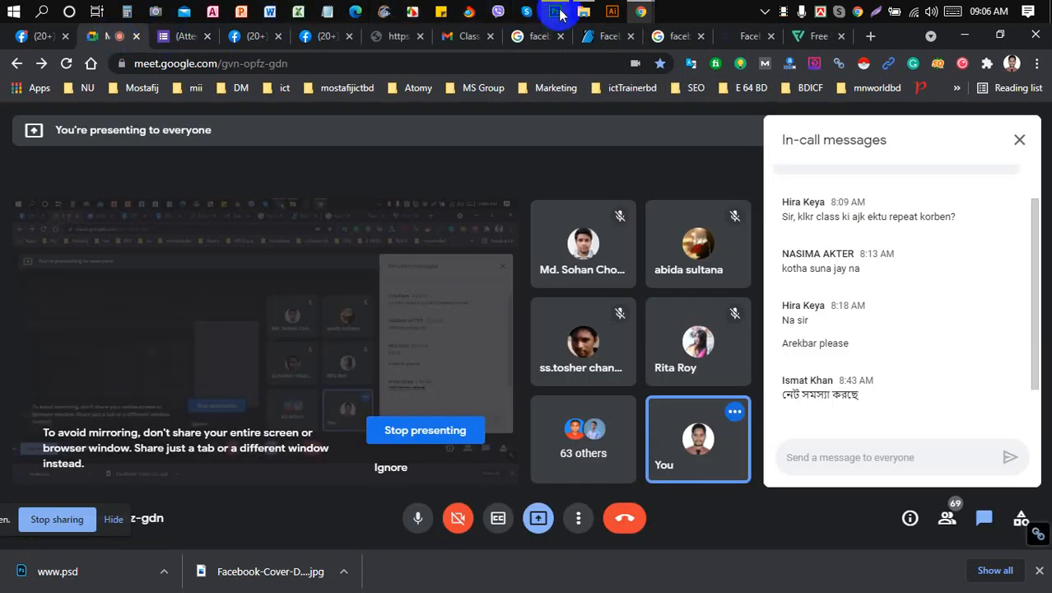
{"action": "left_click", "coordinate": [556, 12]}
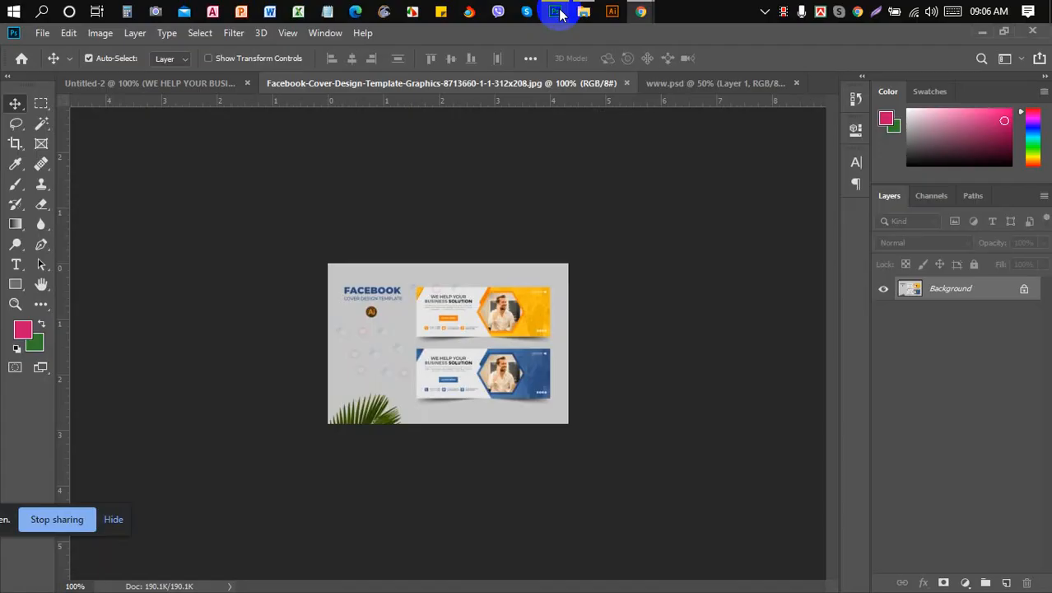
- In Untitled-2, add a 'Lorem Ipsum' text line below the headline and reset its tracking
{"action": "left_click", "coordinate": [199, 85]}
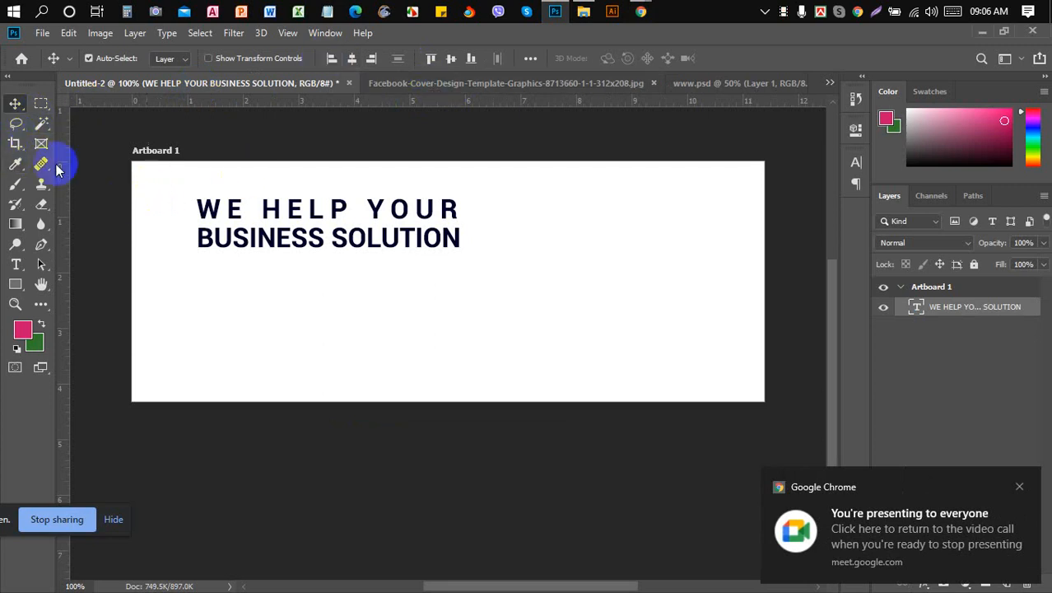
{"action": "left_click", "coordinate": [15, 264]}
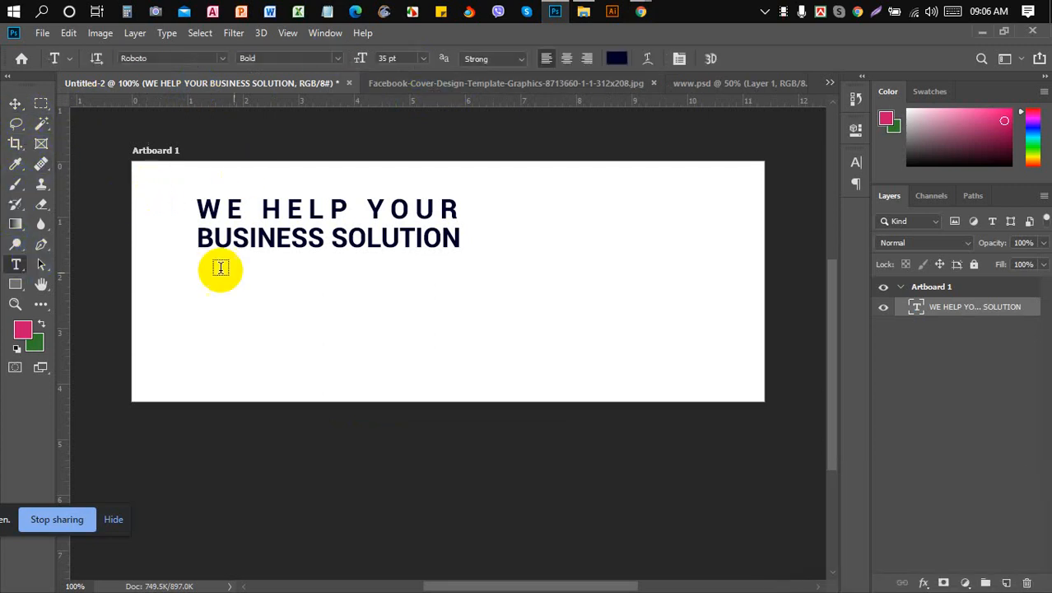
{"action": "left_click", "coordinate": [224, 303]}
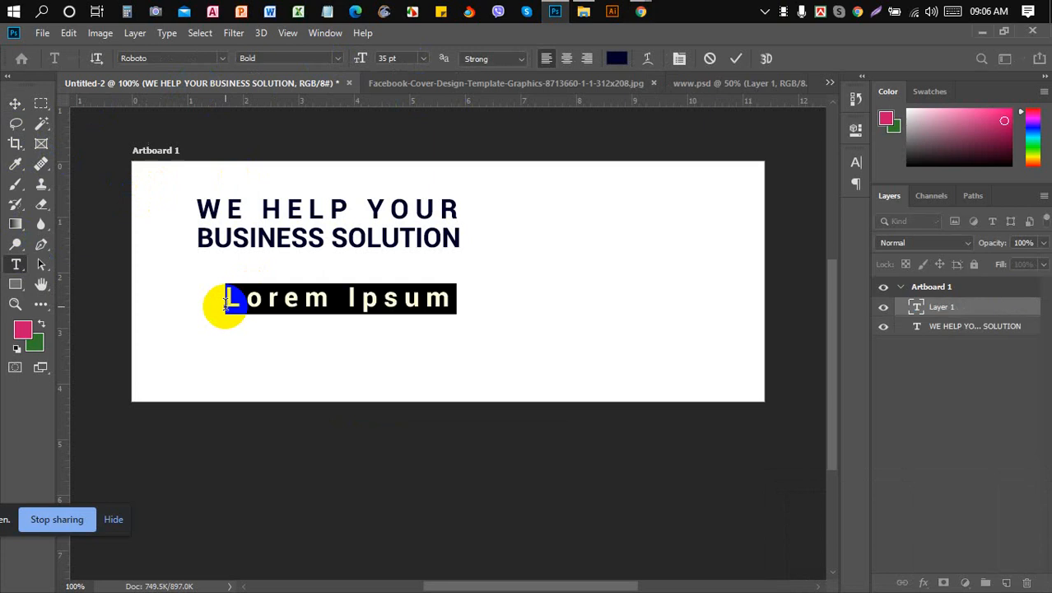
{"action": "left_click", "coordinate": [680, 58]}
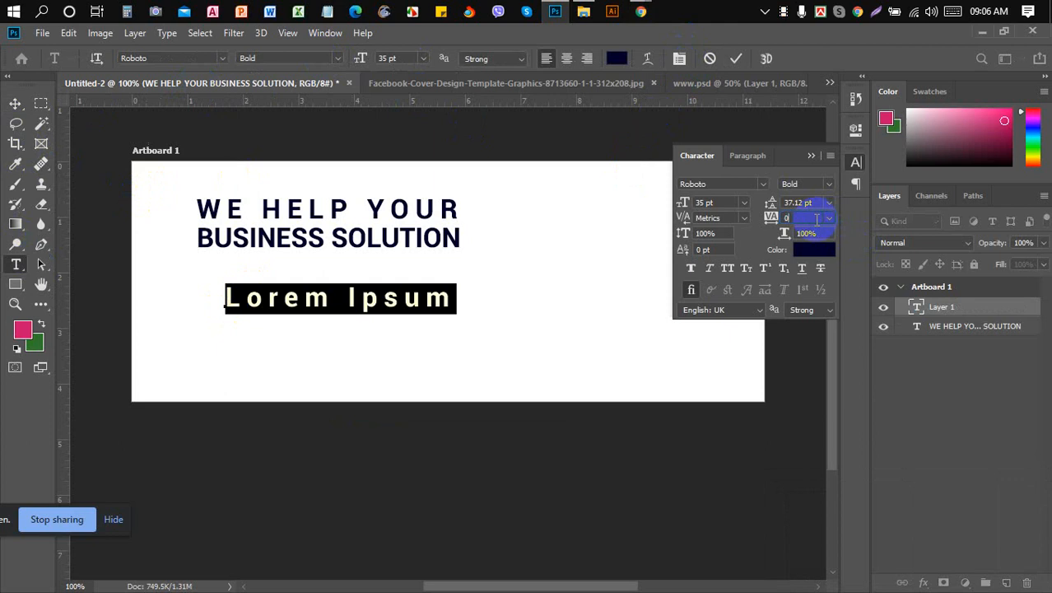
{"action": "key", "text": "Return"}
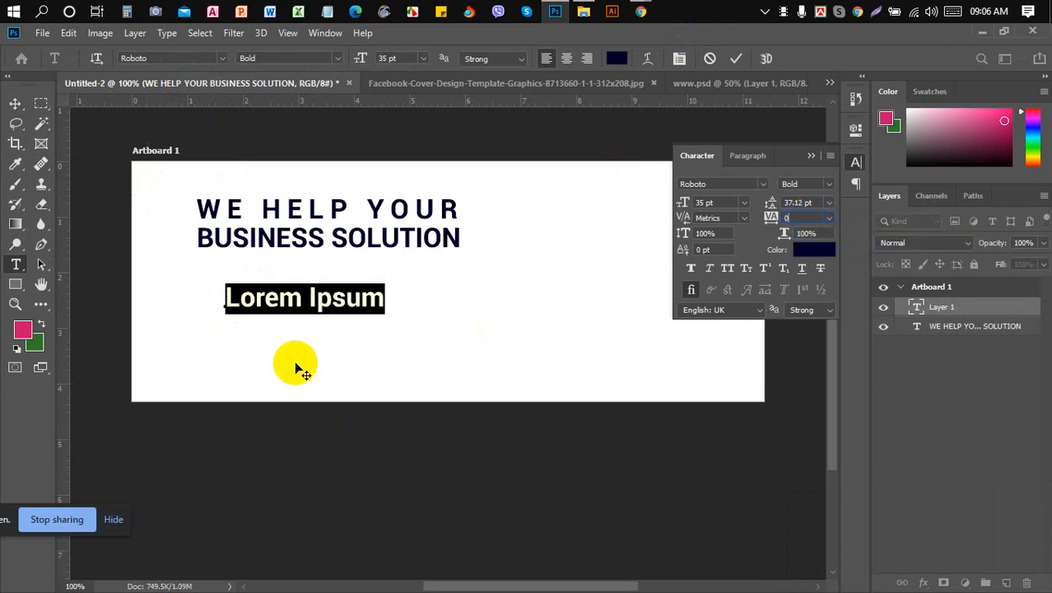
- Resize the Lorem Ipsum line from 35 pt to 12 pt
{"action": "left_click", "coordinate": [361, 290]}
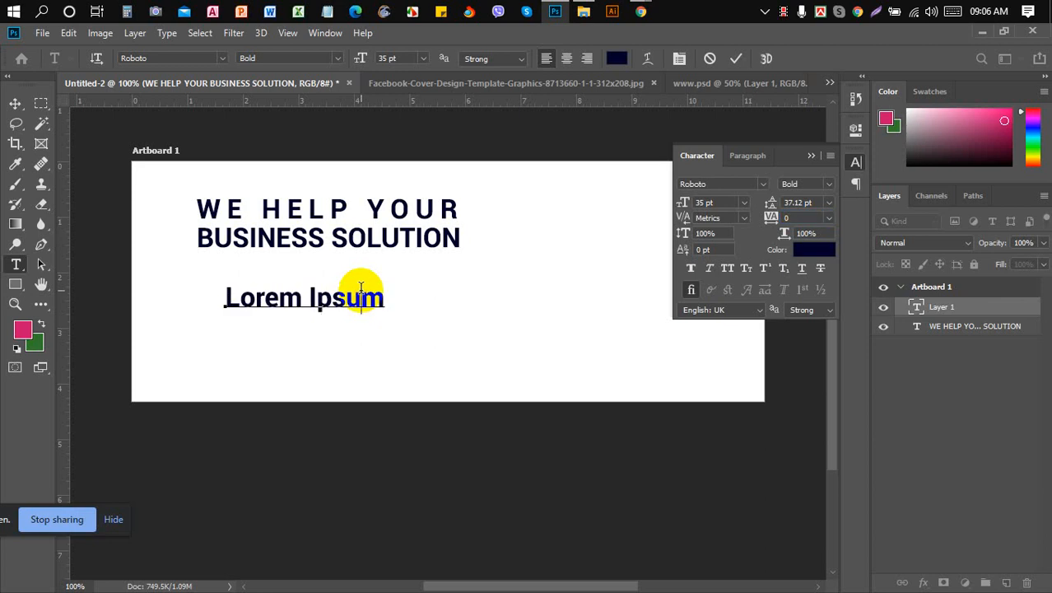
{"action": "left_click", "coordinate": [811, 154]}
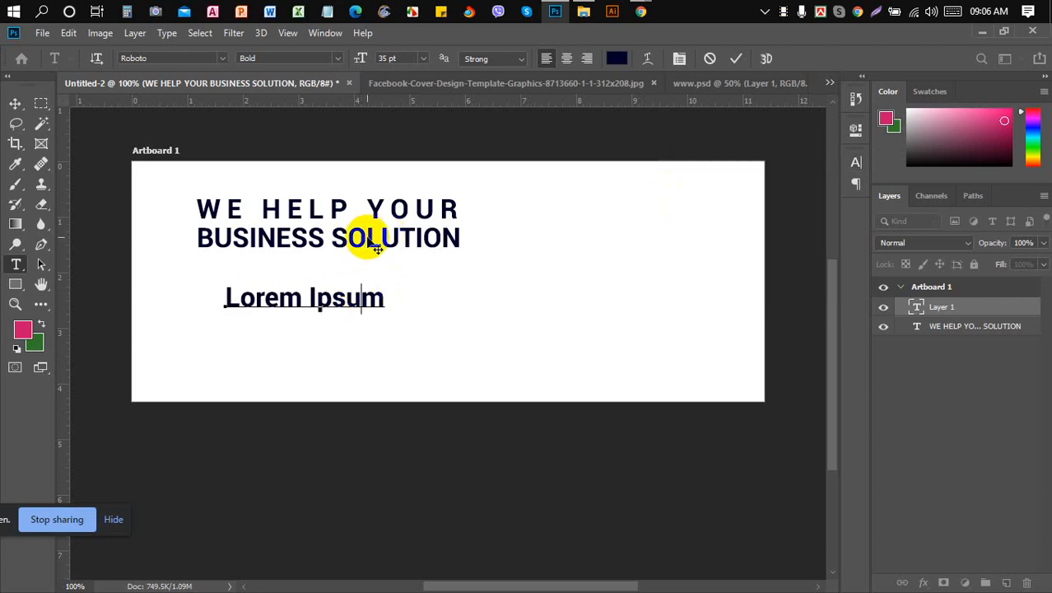
{"action": "triple_click", "coordinate": [350, 295]}
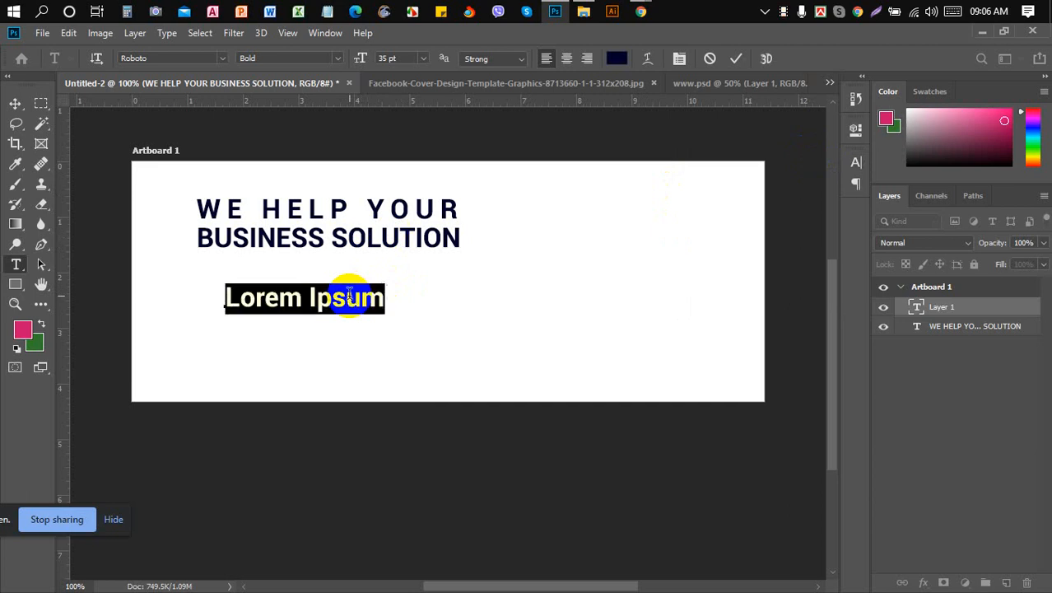
{"action": "left_click", "coordinate": [425, 63]}
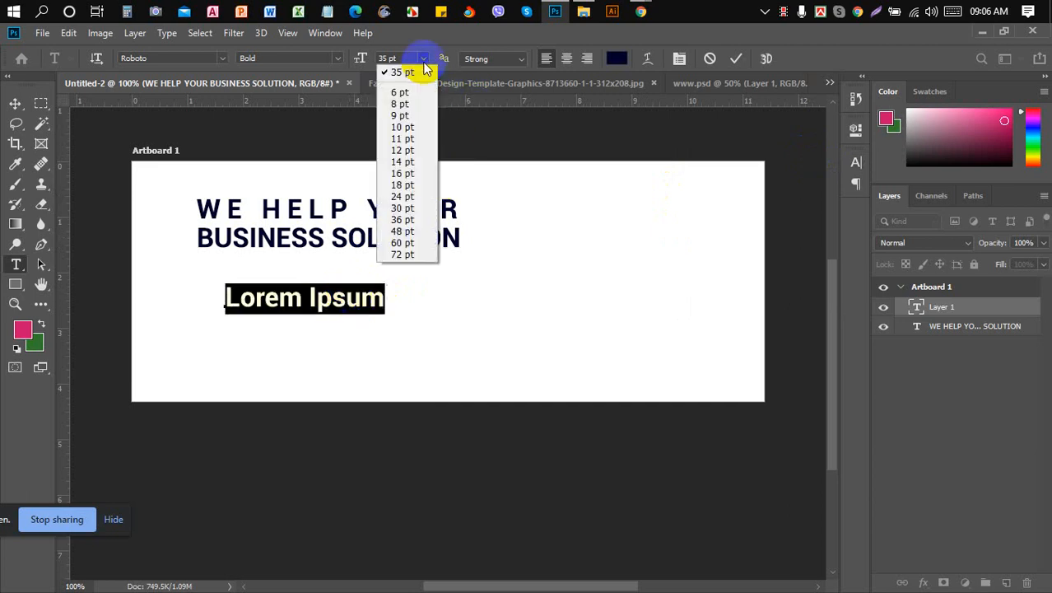
{"action": "left_click", "coordinate": [408, 152]}
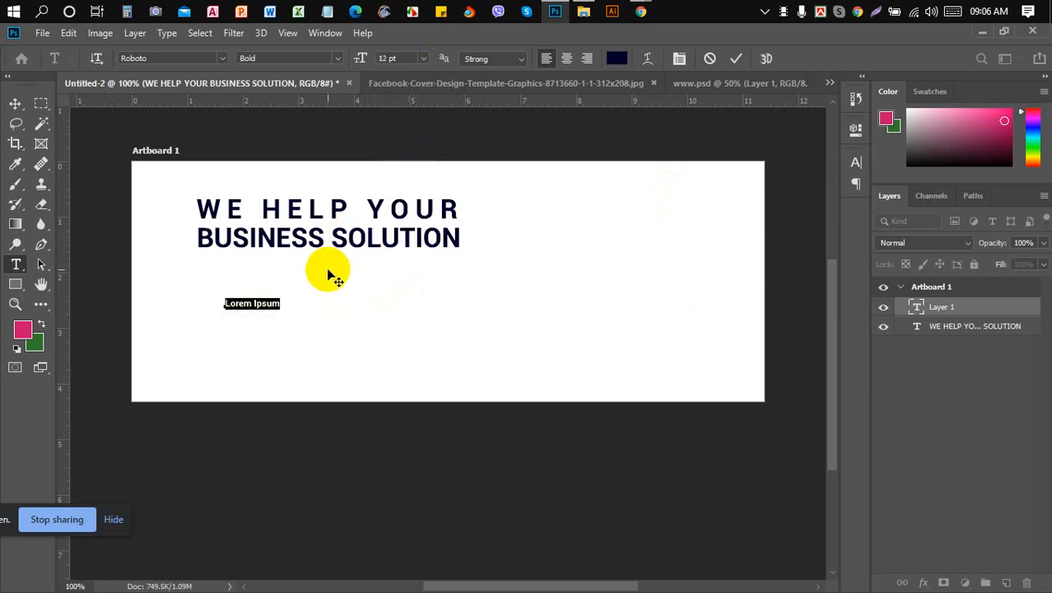
- Search Google for lorem ipsum in a new tab and open lipsum.com
{"action": "left_click", "coordinate": [565, 85]}
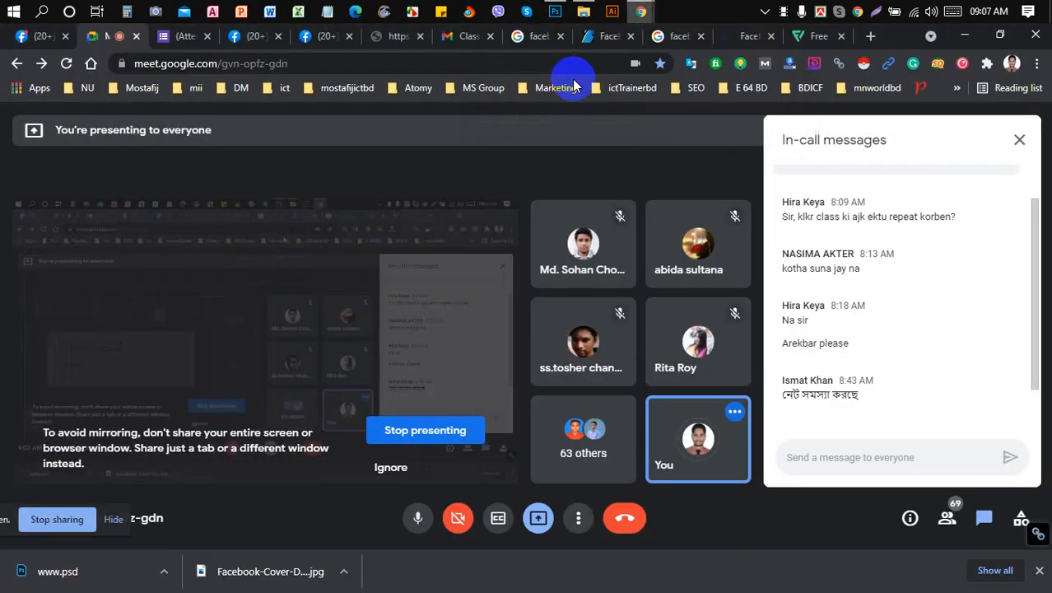
{"action": "left_click", "coordinate": [871, 36]}
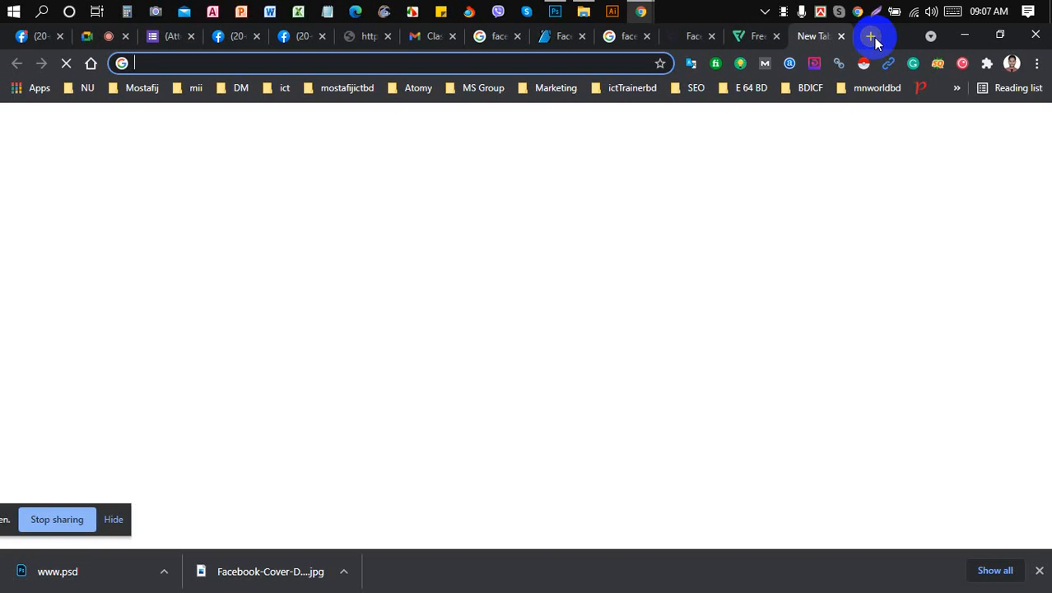
{"action": "type", "text": "lore"}
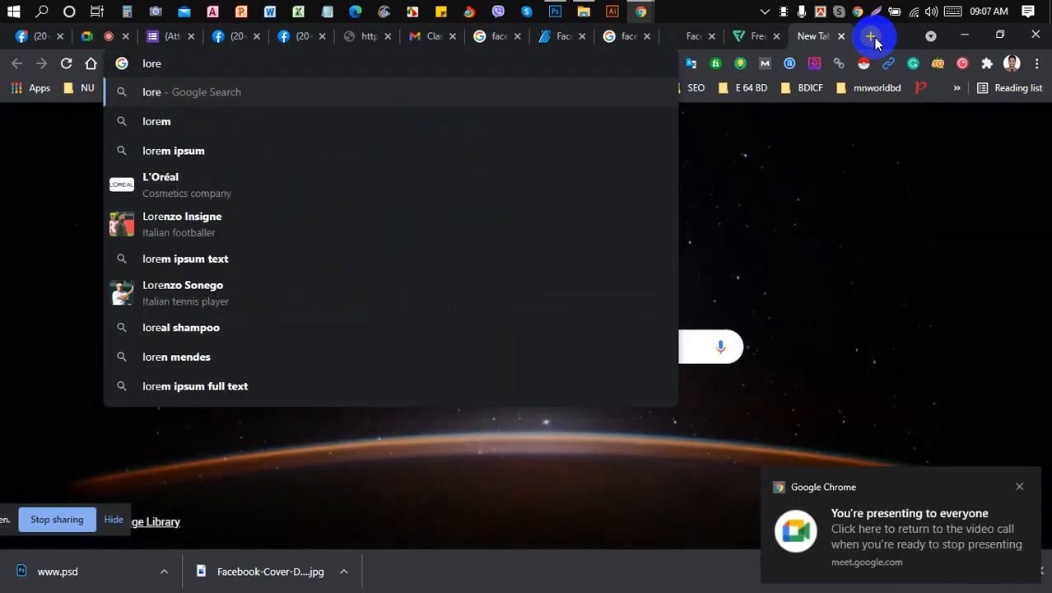
{"action": "left_click", "coordinate": [512, 149]}
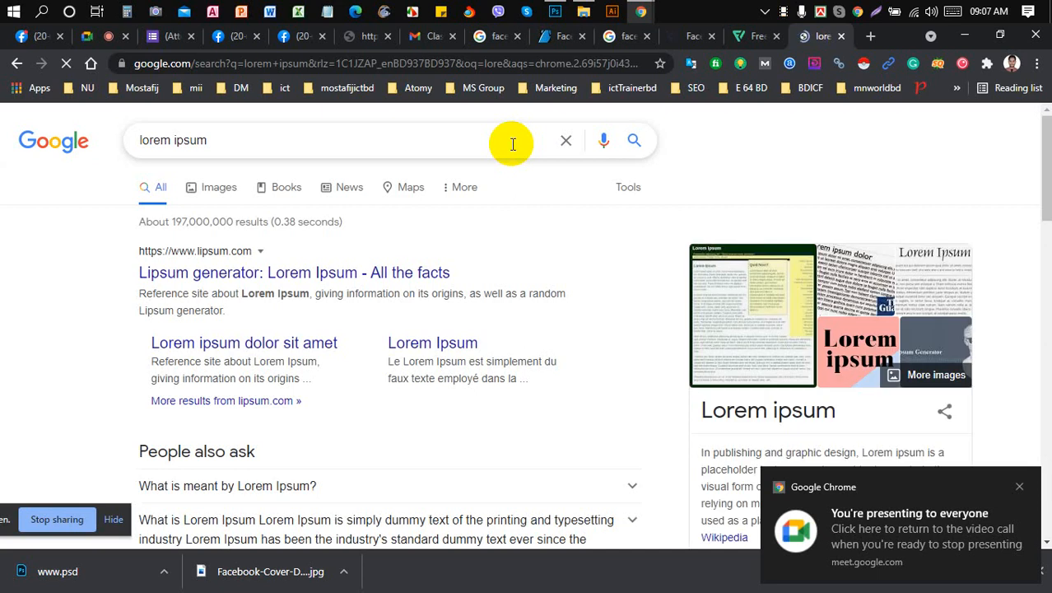
{"action": "left_click", "coordinate": [392, 282]}
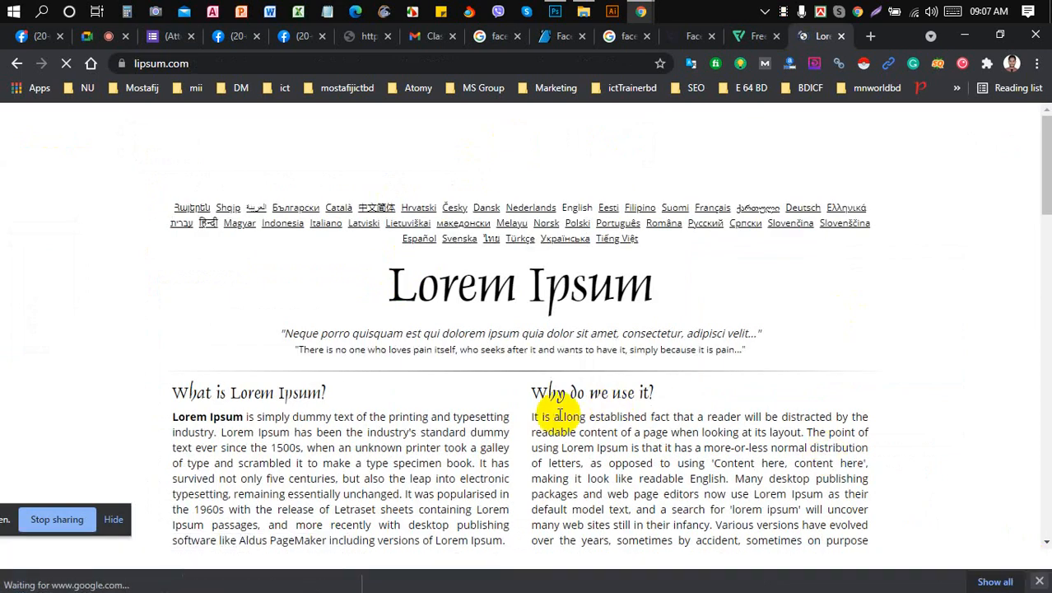
- Select the 'What is Lorem Ipsum?' paragraph text, then return to Photoshop
{"action": "scroll", "coordinate": [559, 414], "scroll_direction": "down", "scroll_amount": 2}
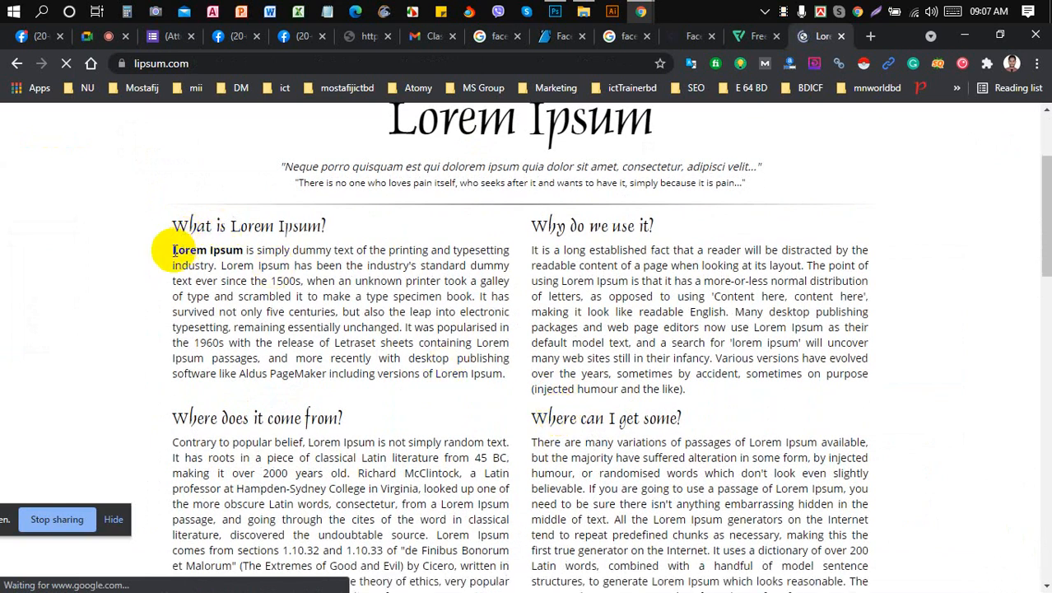
{"action": "left_click_drag", "start_coordinate": [171, 251], "coordinate": [348, 352]}
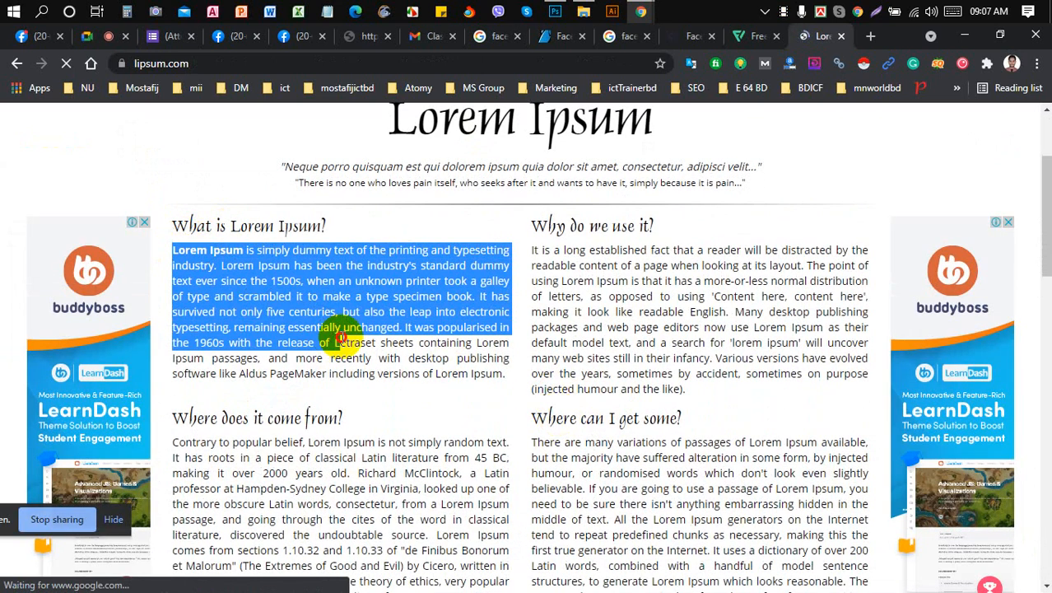
{"action": "left_click", "coordinate": [263, 247]}
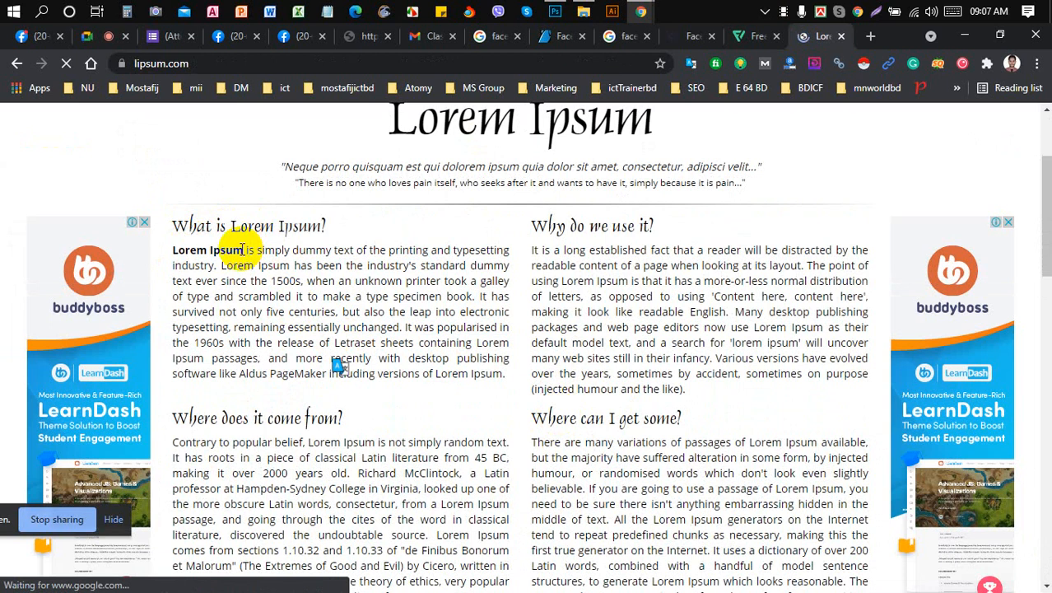
{"action": "left_click_drag", "start_coordinate": [244, 249], "coordinate": [509, 386]}
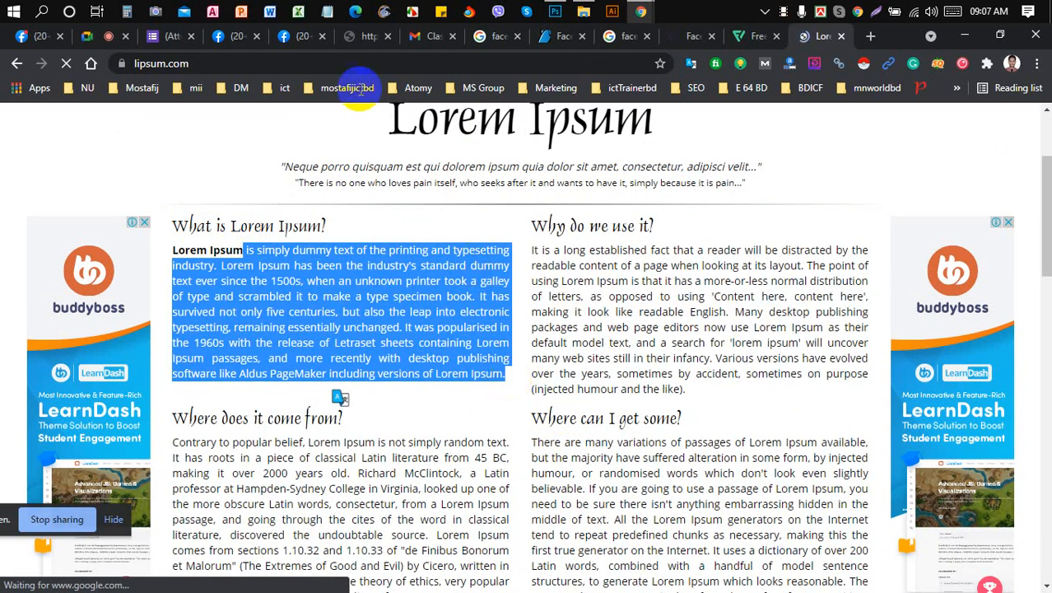
{"action": "left_click", "coordinate": [555, 11]}
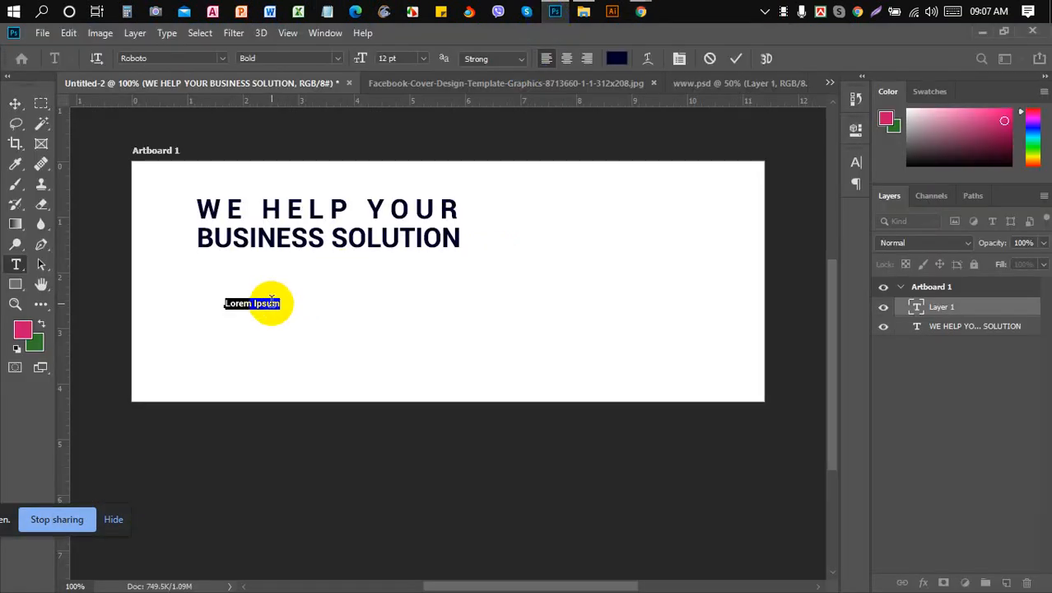
- Replace the placeholder with the pasted Lorem Ipsum paragraph and move it under the headline
{"action": "left_click", "coordinate": [274, 304]}
{"action": "key", "text": "ctrl+a"}
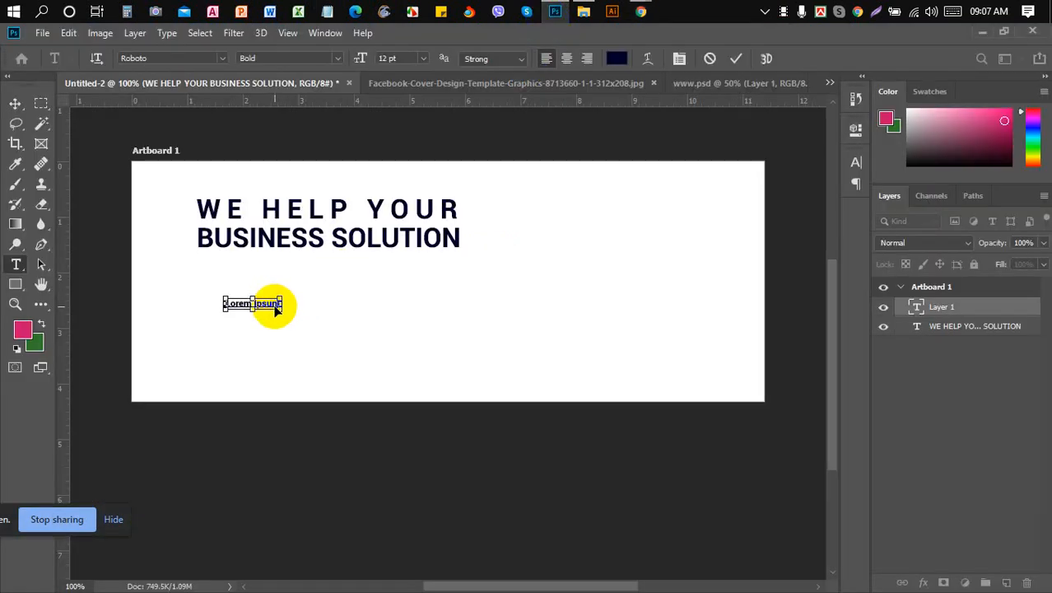
{"action": "key", "text": "ctrl+v"}
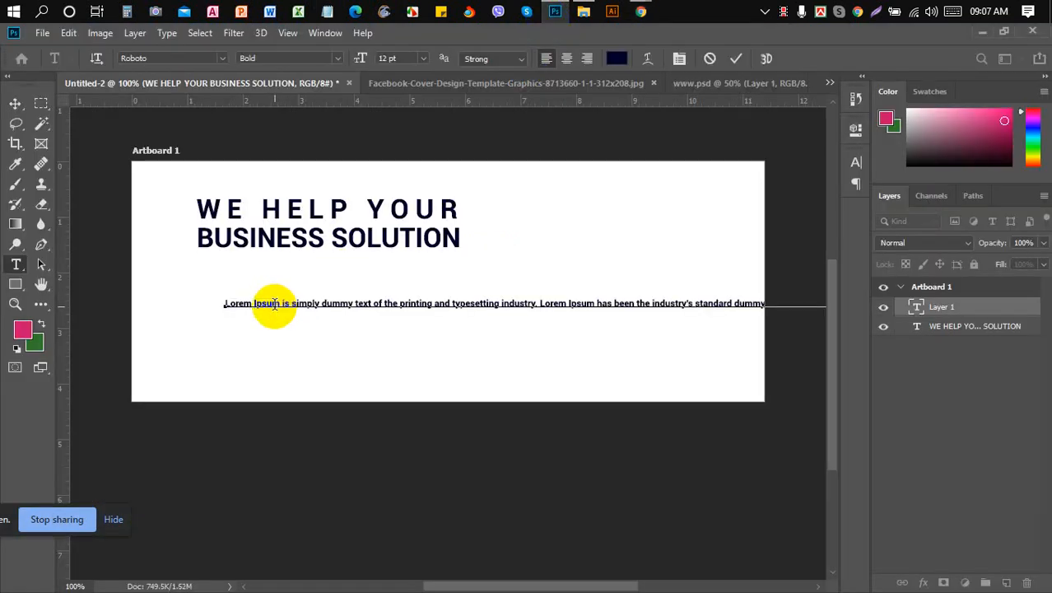
{"action": "left_click", "coordinate": [14, 104]}
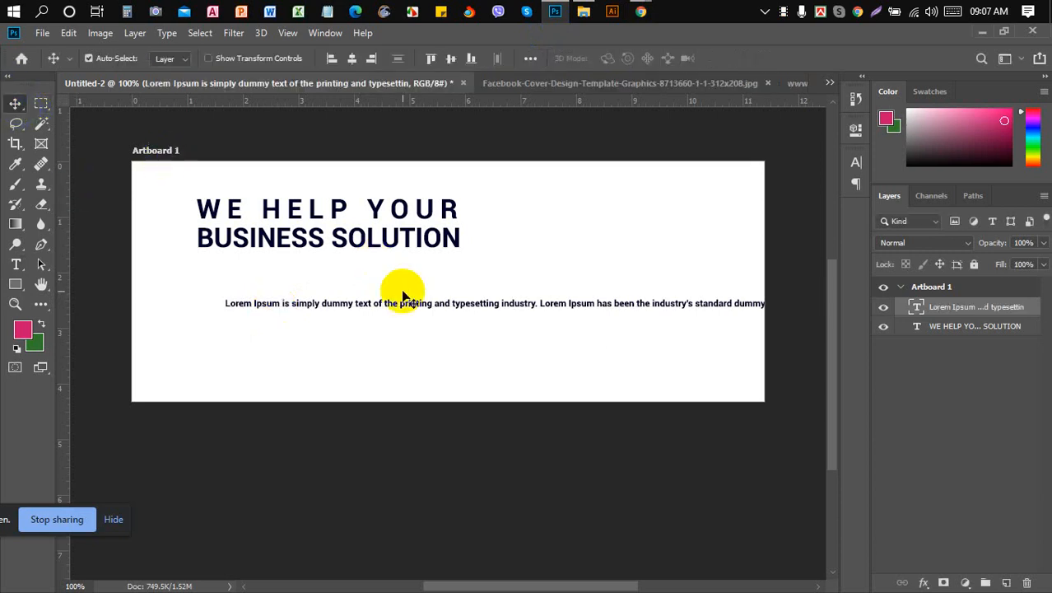
{"action": "left_click_drag", "start_coordinate": [446, 303], "coordinate": [422, 270]}
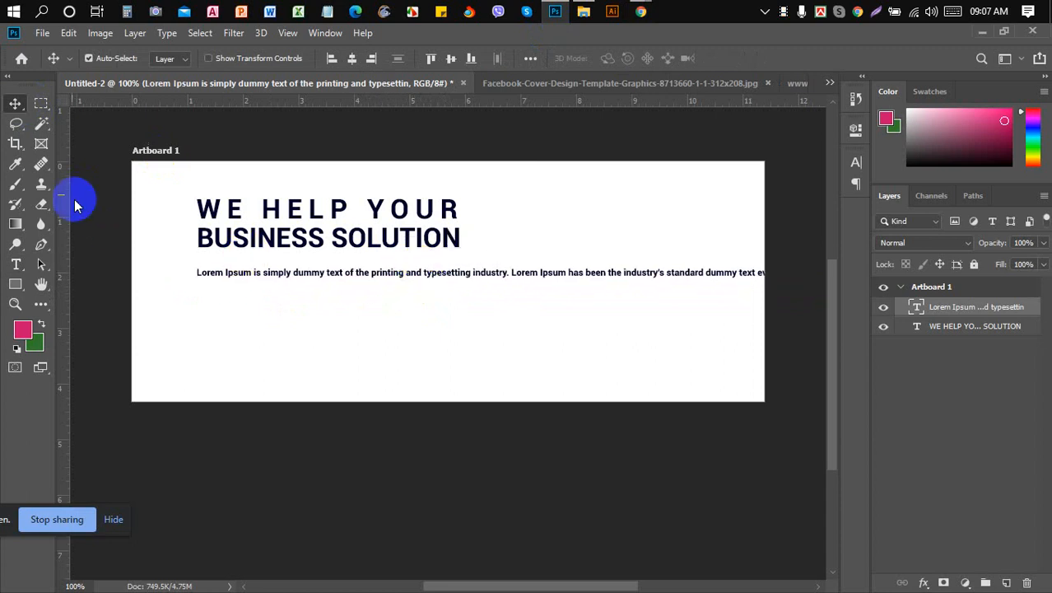
- Break the body text into lines after 'industry.', '1500s.', before 'book.' and after 'typesetting,'
{"action": "left_click", "coordinate": [15, 264]}
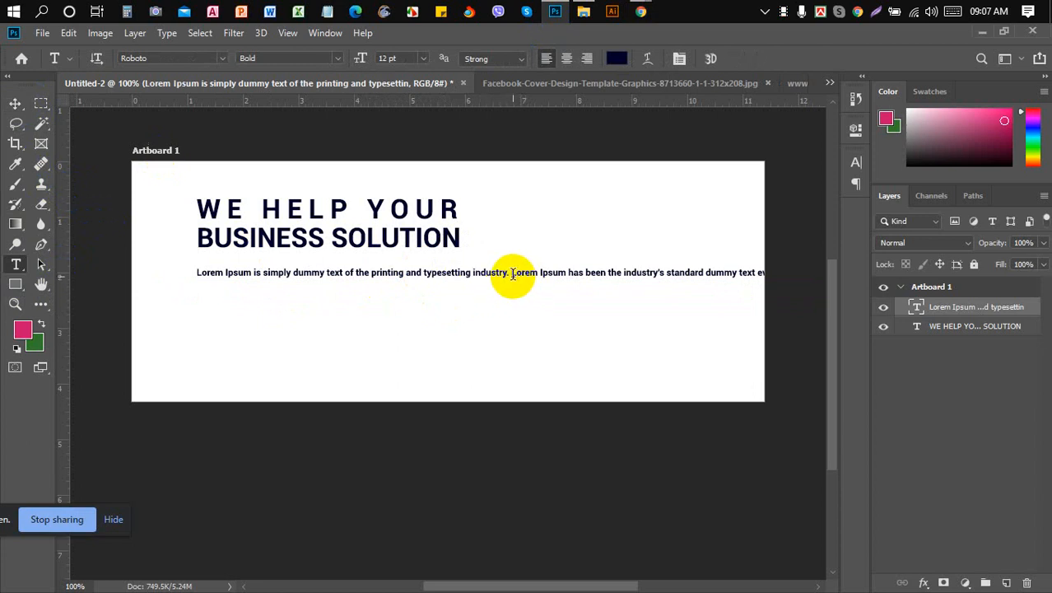
{"action": "left_click", "coordinate": [512, 273]}
{"action": "key", "text": "Return"}
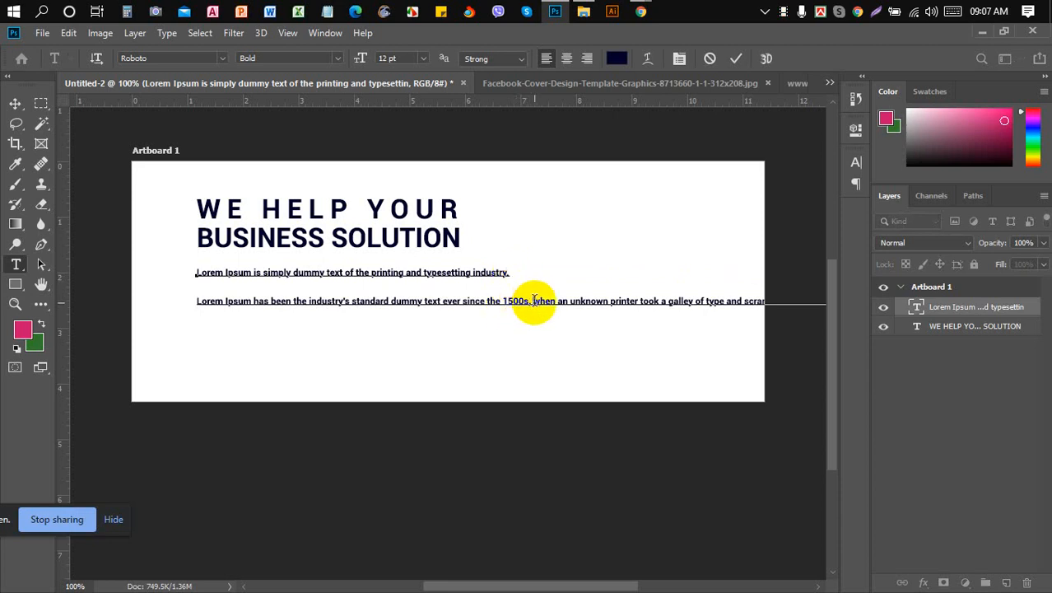
{"action": "left_click", "coordinate": [533, 302]}
{"action": "key", "text": "Return"}
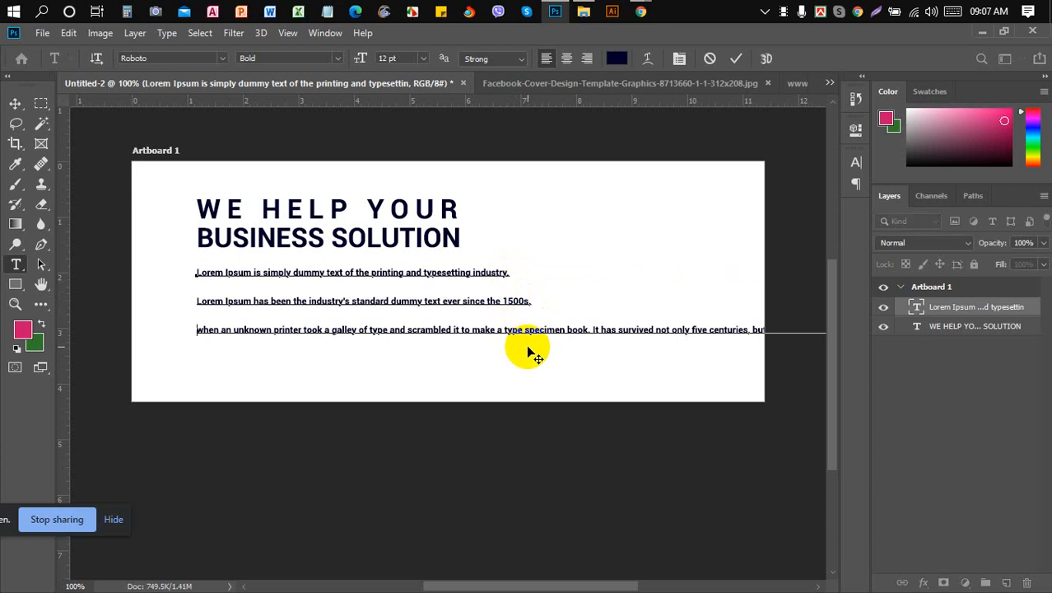
{"action": "left_click", "coordinate": [568, 331]}
{"action": "key", "text": "Return"}
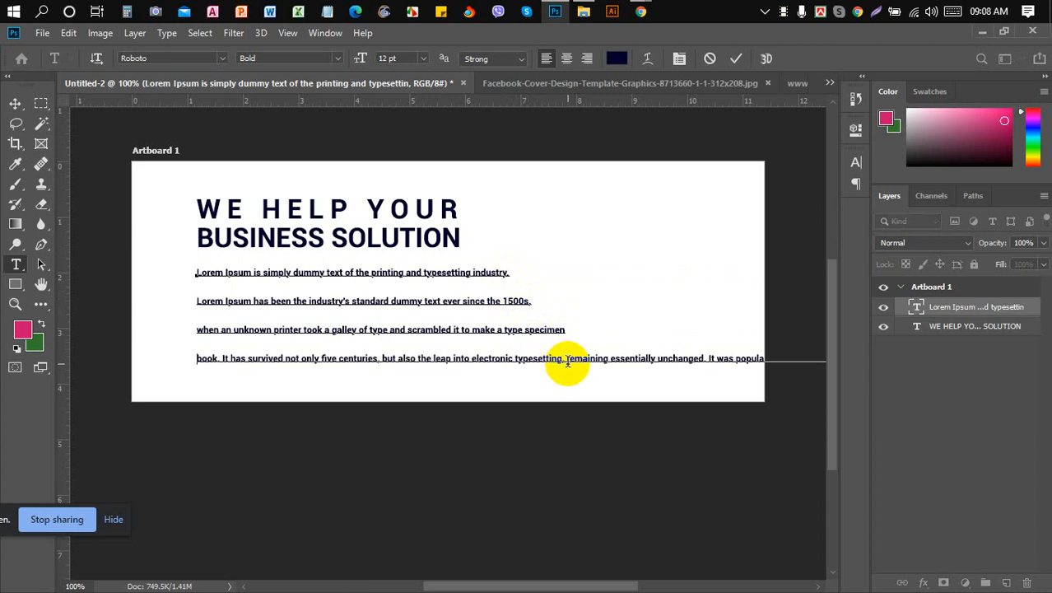
{"action": "left_click", "coordinate": [566, 359]}
{"action": "key", "text": "Return"}
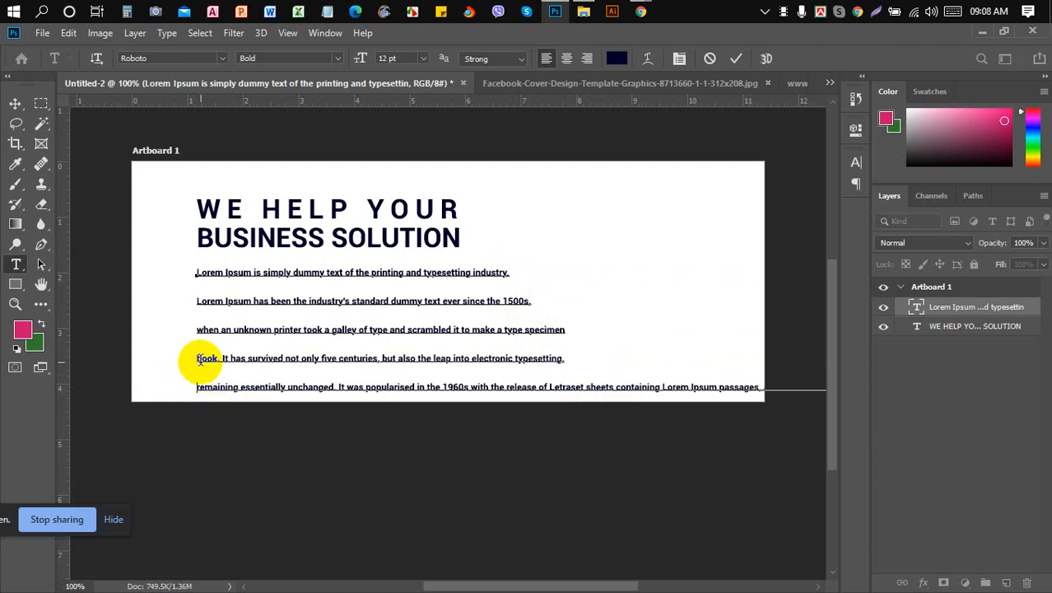
- Delete the last two body lines so three lines of Lorem Ipsum remain
{"action": "left_click_drag", "start_coordinate": [197, 359], "coordinate": [840, 461]}
{"action": "left_click_drag", "start_coordinate": [1001, 588], "coordinate": [1000, 588]}
{"action": "key", "text": "BackSpace"}
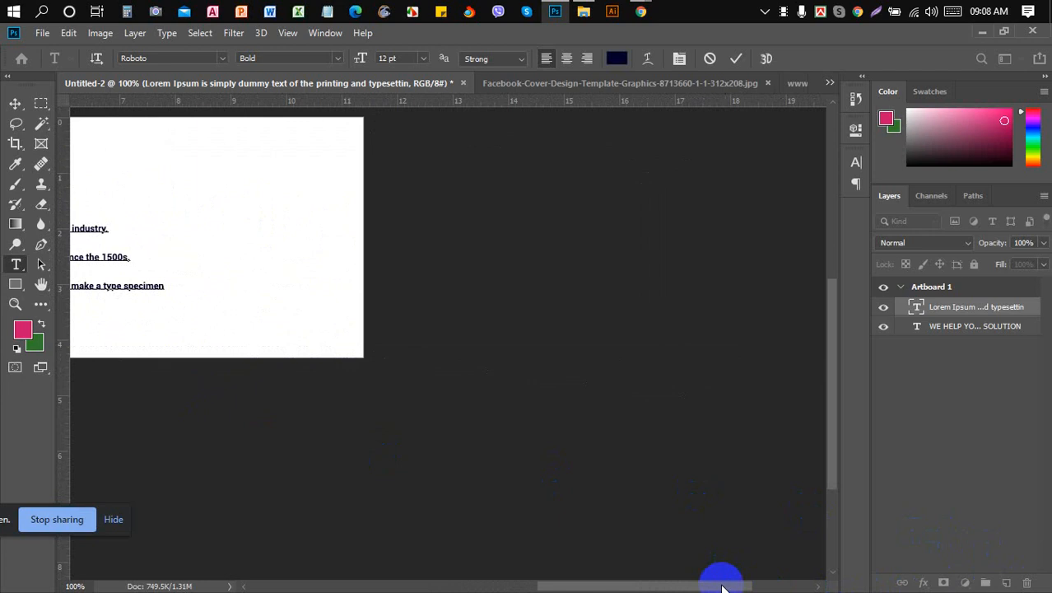
{"action": "left_click_drag", "start_coordinate": [722, 586], "coordinate": [565, 586]}
{"action": "left_click", "coordinate": [502, 354]}
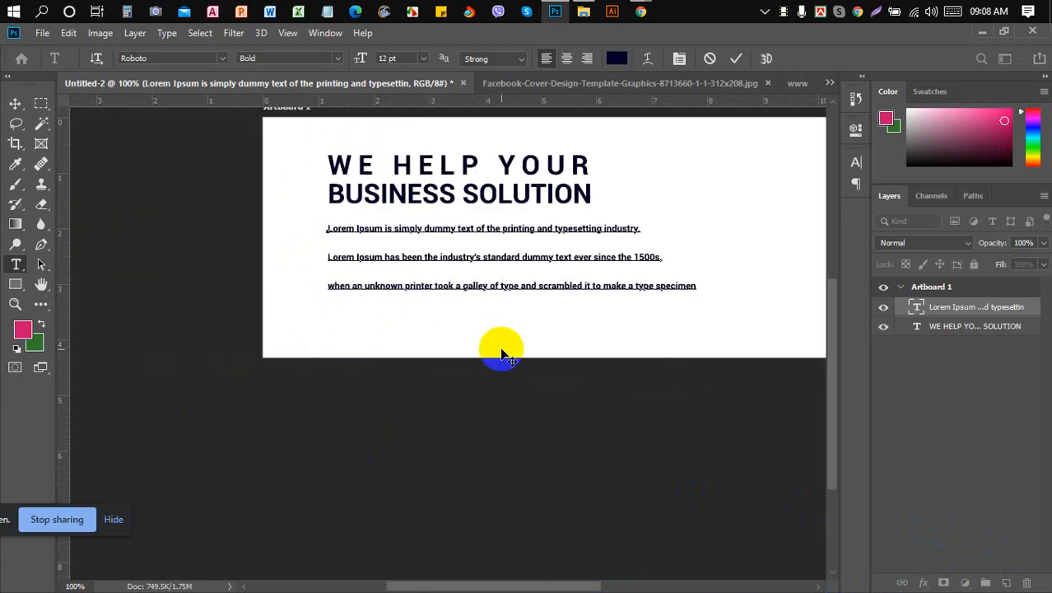
{"action": "left_click", "coordinate": [15, 104]}
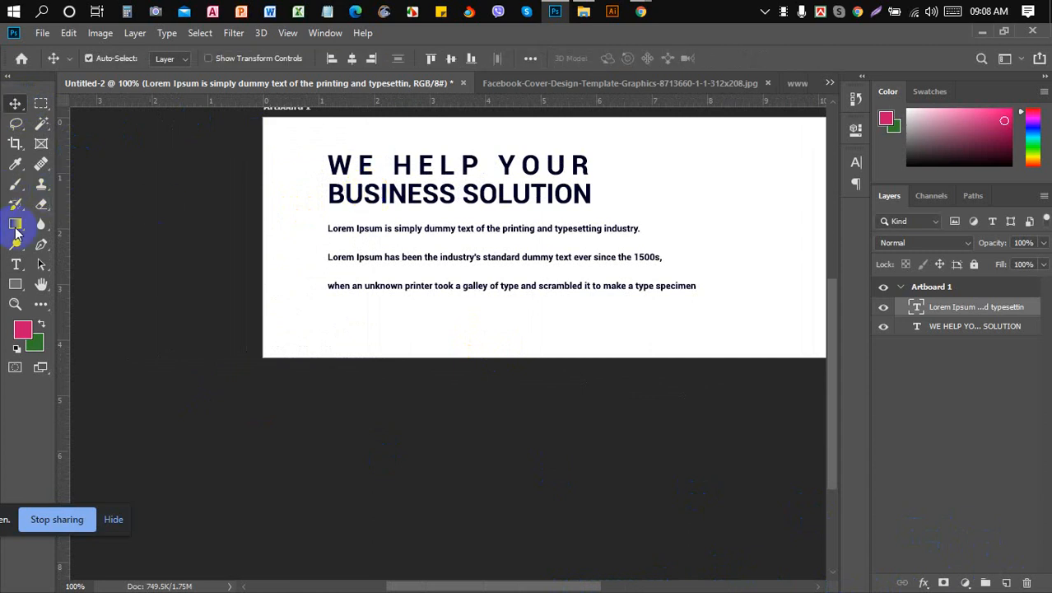
{"action": "left_click", "coordinate": [15, 264]}
{"action": "left_click_drag", "start_coordinate": [374, 289], "coordinate": [640, 297]}
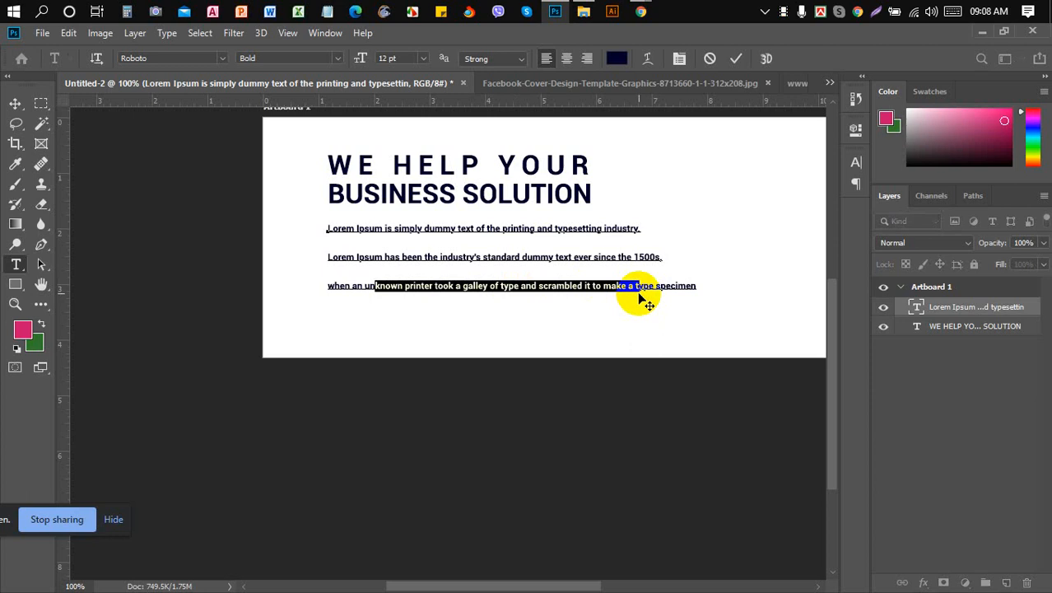
{"action": "left_click", "coordinate": [14, 104]}
- Select the headline and body text layers together and nudge them left
{"action": "left_click", "coordinate": [488, 198]}
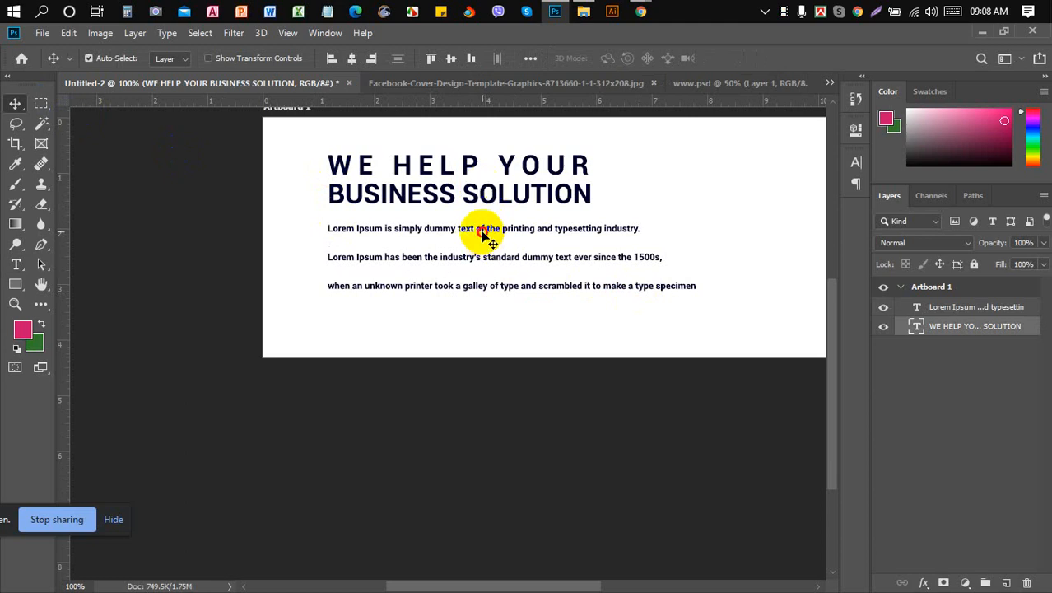
{"action": "left_click", "coordinate": [485, 235], "text": "shift"}
{"action": "key", "text": "Left"}
{"action": "key", "text": "Left"}
{"action": "key", "text": "Left"}
{"action": "key", "text": "Left"}
{"action": "key", "text": "Left"}
{"action": "key", "text": "Left"}
{"action": "key", "text": "Left"}
{"action": "key", "text": "Left"}
{"action": "key", "text": "Left"}
{"action": "key", "text": "Left"}
{"action": "key", "text": "Left"}
{"action": "key", "text": "Left"}
{"action": "key", "text": "Left"}
{"action": "key", "text": "Left"}
{"action": "key", "text": "Left"}
{"action": "key", "text": "Left"}
{"action": "key", "text": "Left"}
{"action": "key", "text": "Left"}
{"action": "key", "text": "Left"}
{"action": "key", "text": "Left"}
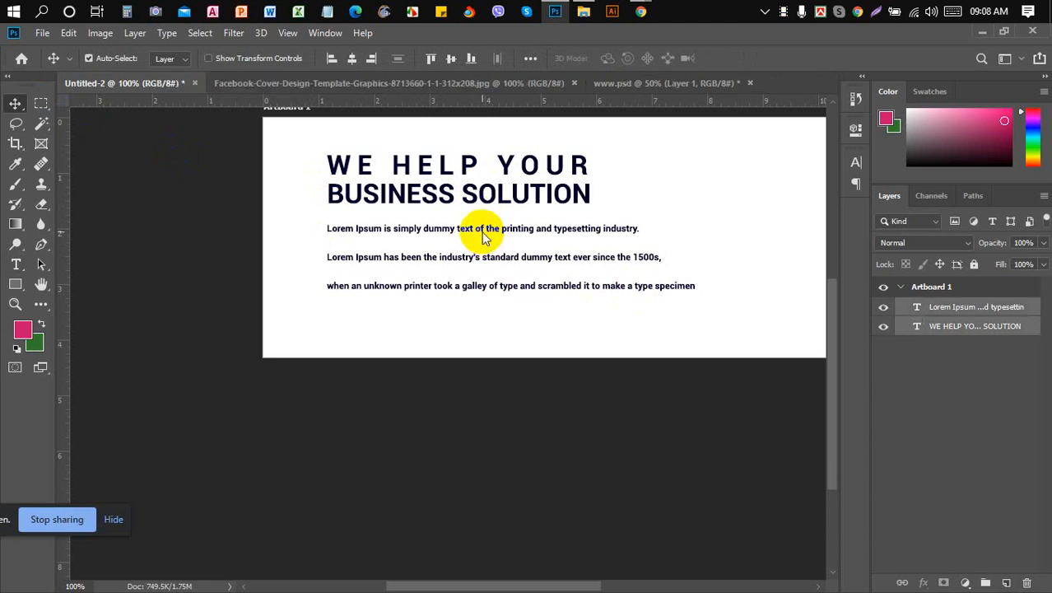
{"action": "key", "text": "Left"}
{"action": "key", "text": "Left"}
{"action": "key", "text": "Left"}
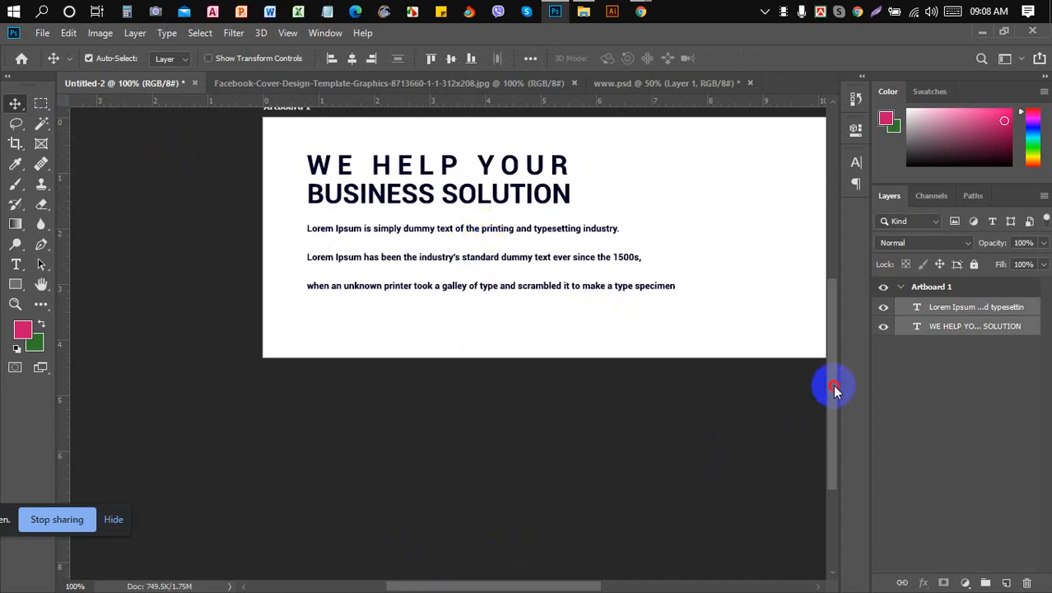
{"action": "left_click_drag", "start_coordinate": [826, 341], "coordinate": [834, 301]}
{"action": "left_click_drag", "start_coordinate": [571, 586], "coordinate": [615, 586]}
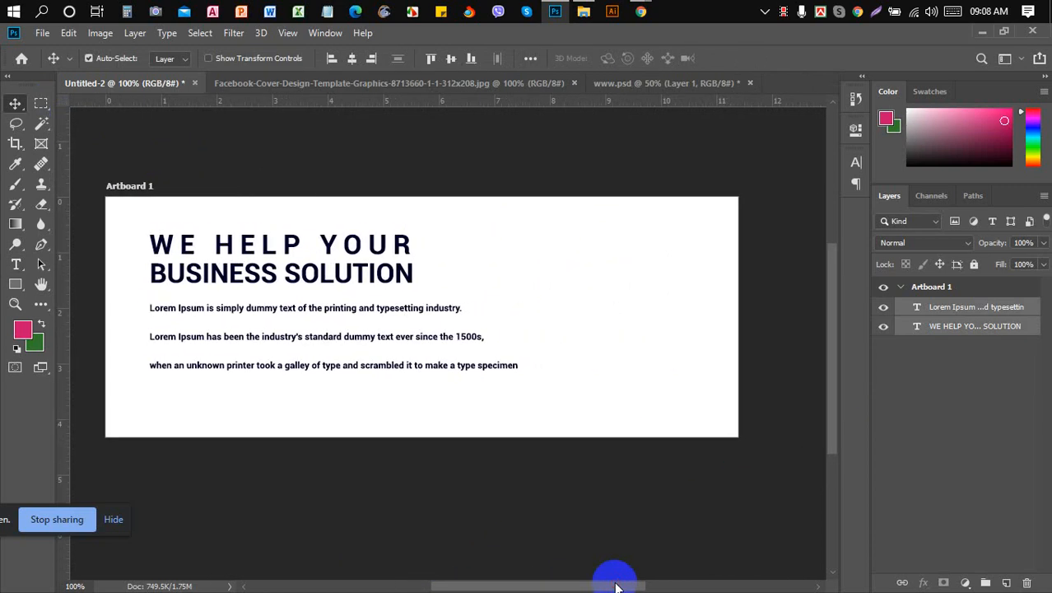
{"action": "left_click", "coordinate": [643, 18]}
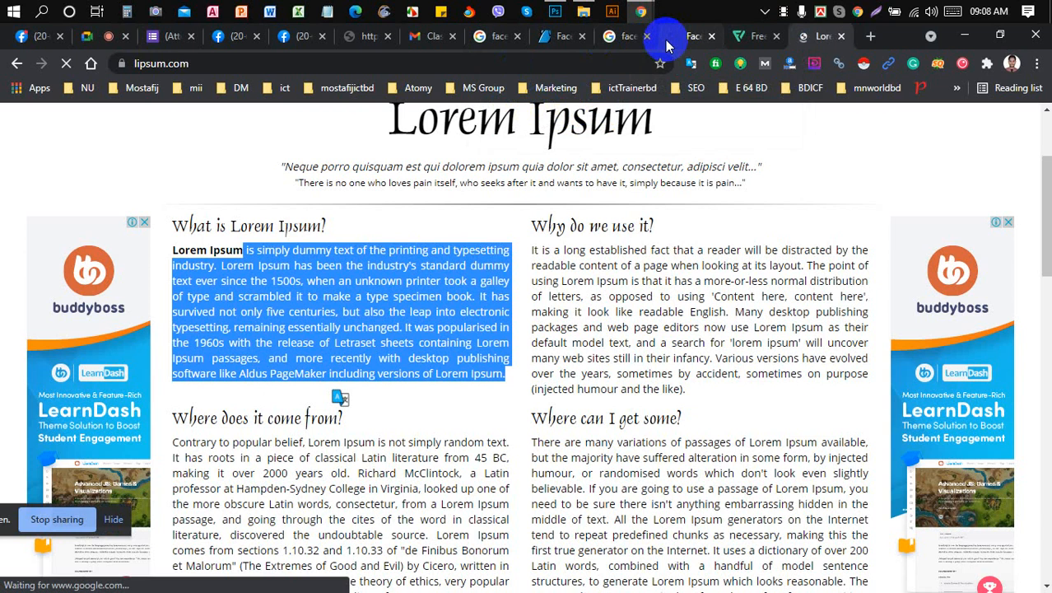
{"action": "left_click", "coordinate": [550, 36]}
{"action": "left_click", "coordinate": [614, 38]}
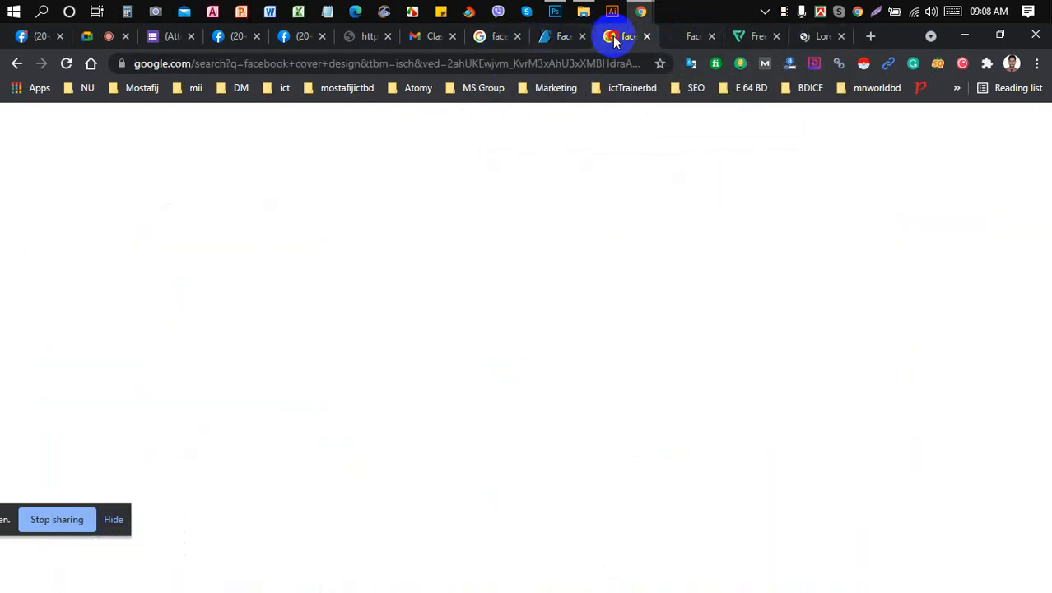
{"action": "left_click", "coordinate": [677, 36]}
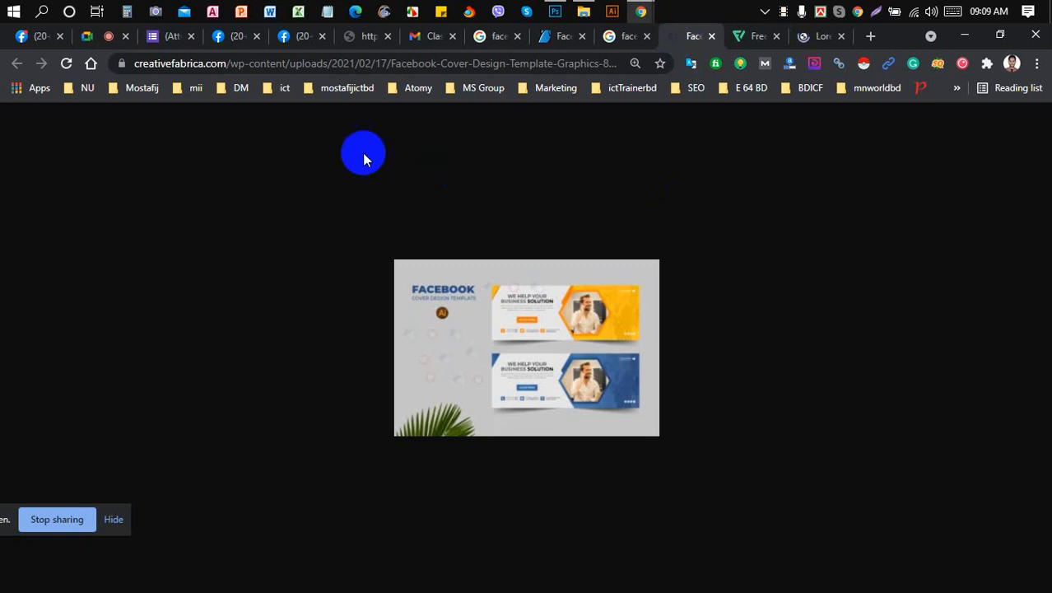
{"action": "left_click", "coordinate": [558, 17]}
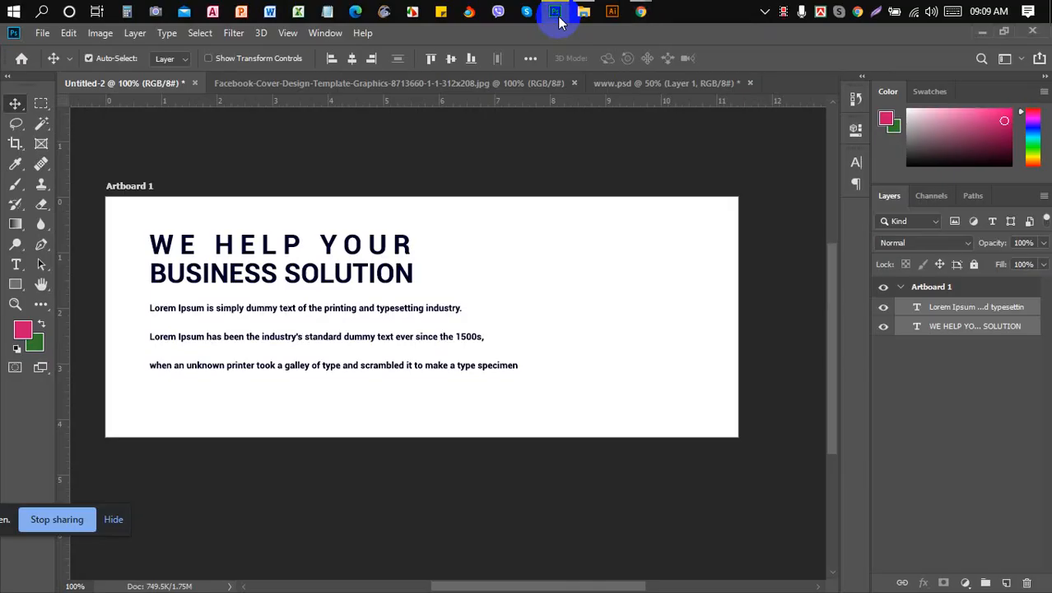
{"action": "left_click", "coordinate": [38, 105]}
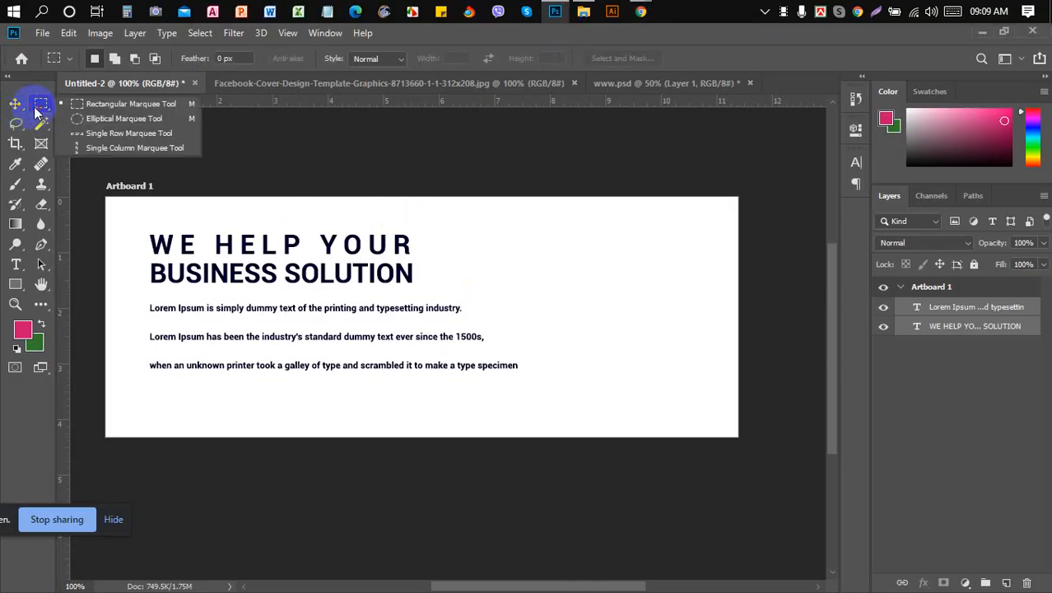
{"action": "left_click", "coordinate": [36, 110]}
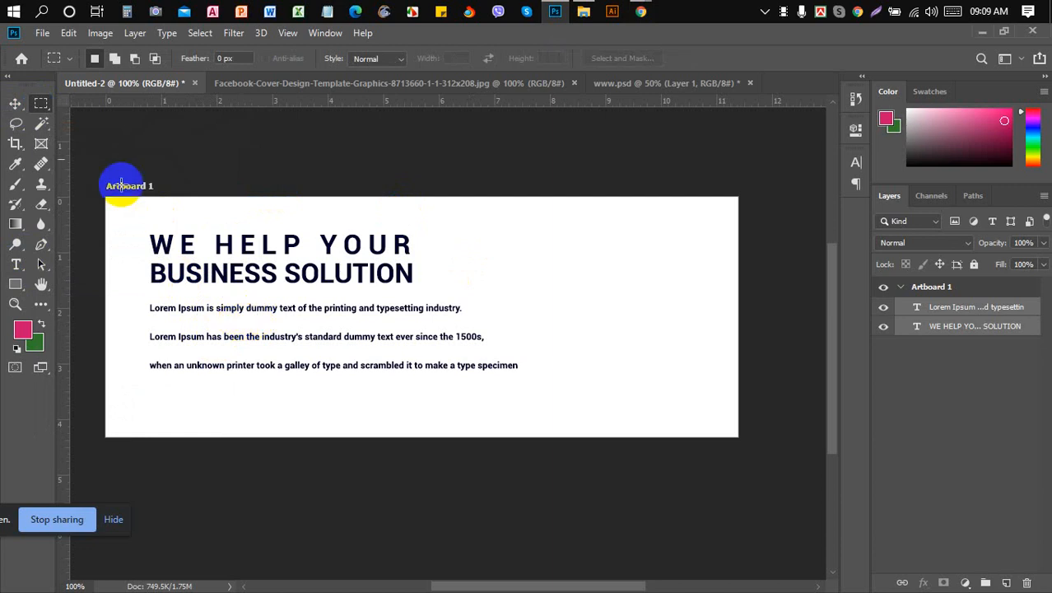
{"action": "left_click", "coordinate": [15, 104]}
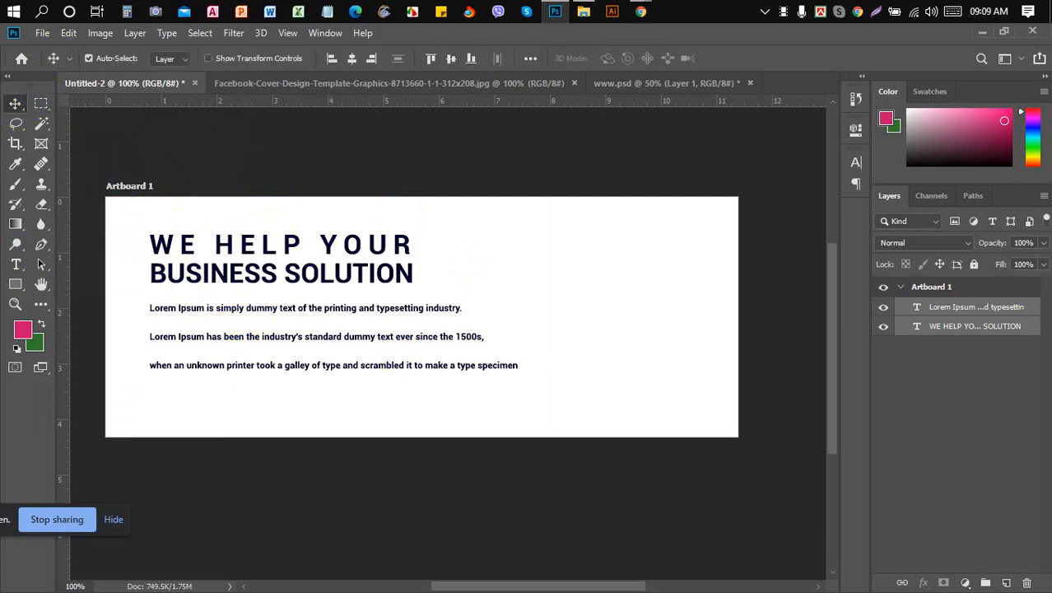
{"action": "left_click", "coordinate": [937, 306]}
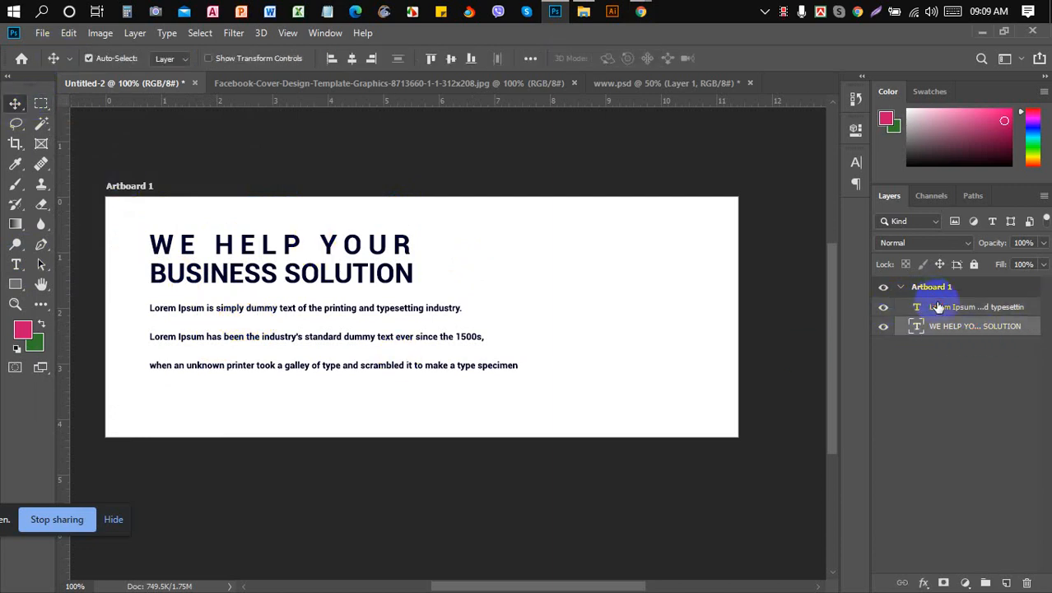
- Select all the body text and keep its vertical scale at 100%
{"action": "left_click", "coordinate": [883, 314]}
{"action": "left_click", "coordinate": [883, 315]}
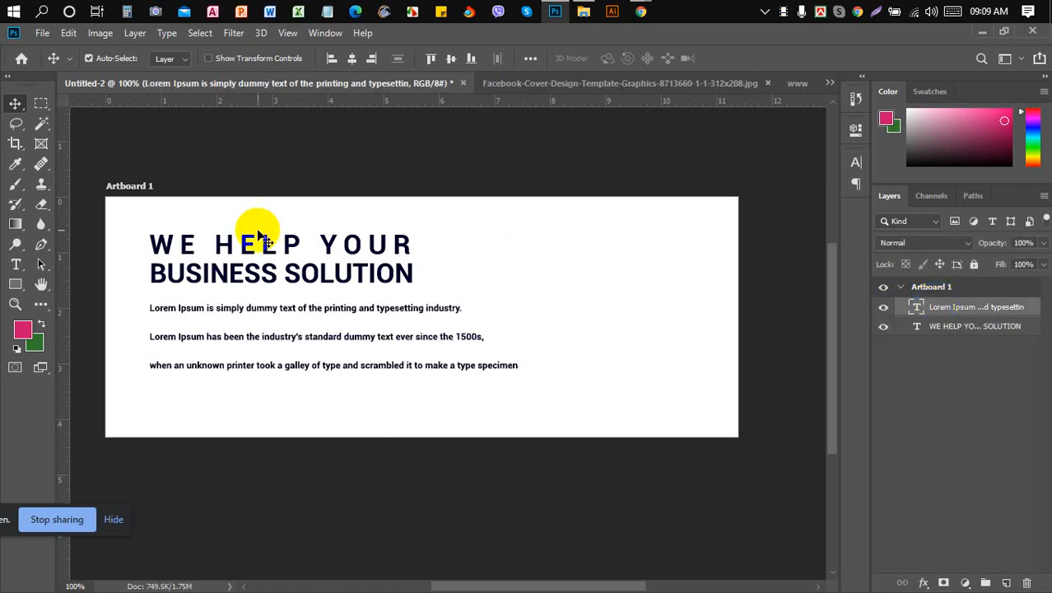
{"action": "left_click", "coordinate": [16, 265]}
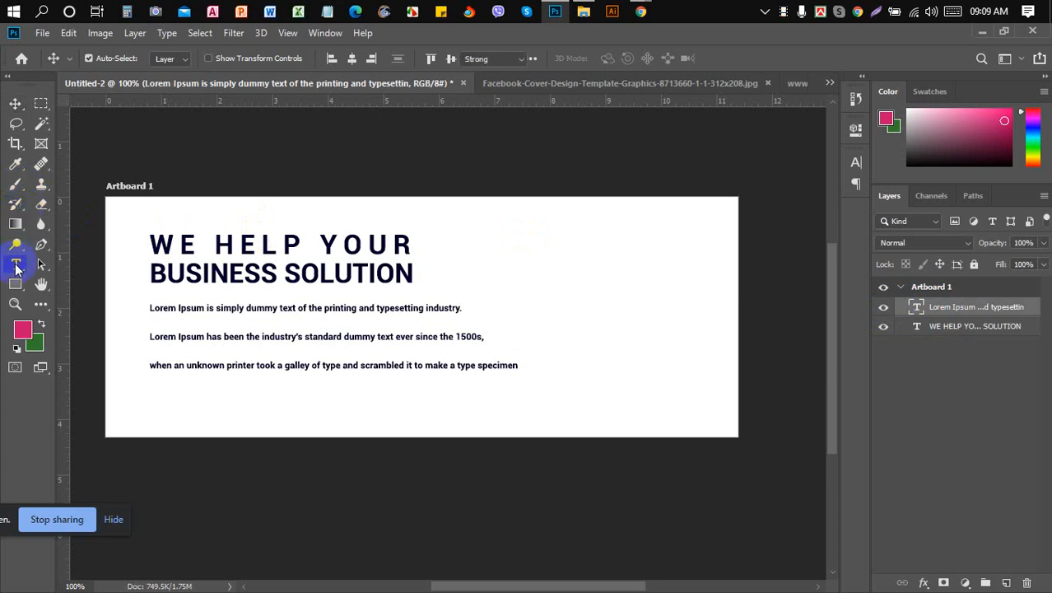
{"action": "left_click", "coordinate": [312, 309]}
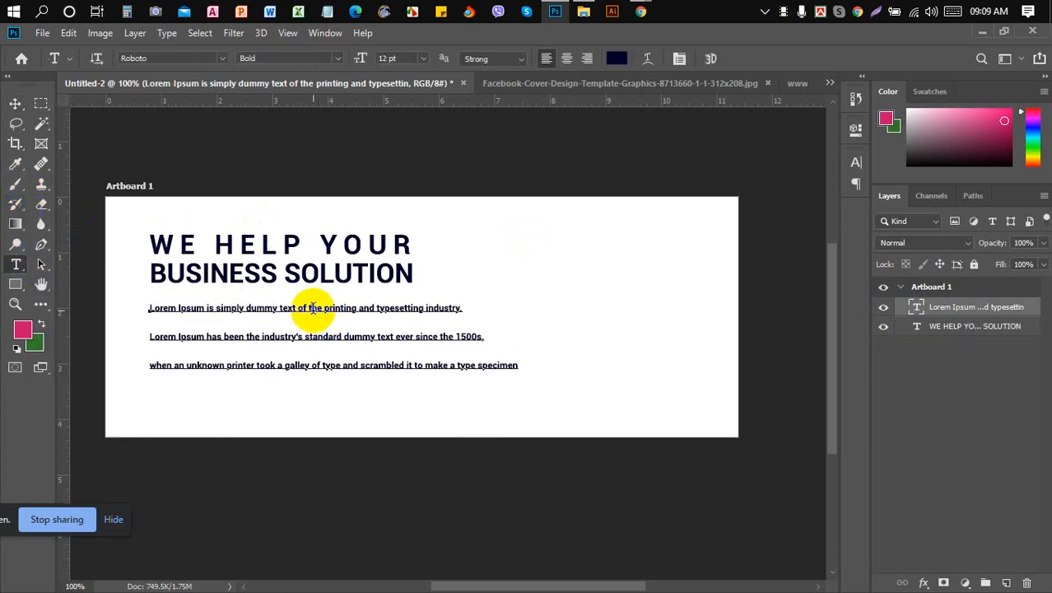
{"action": "key", "text": "ctrl+a"}
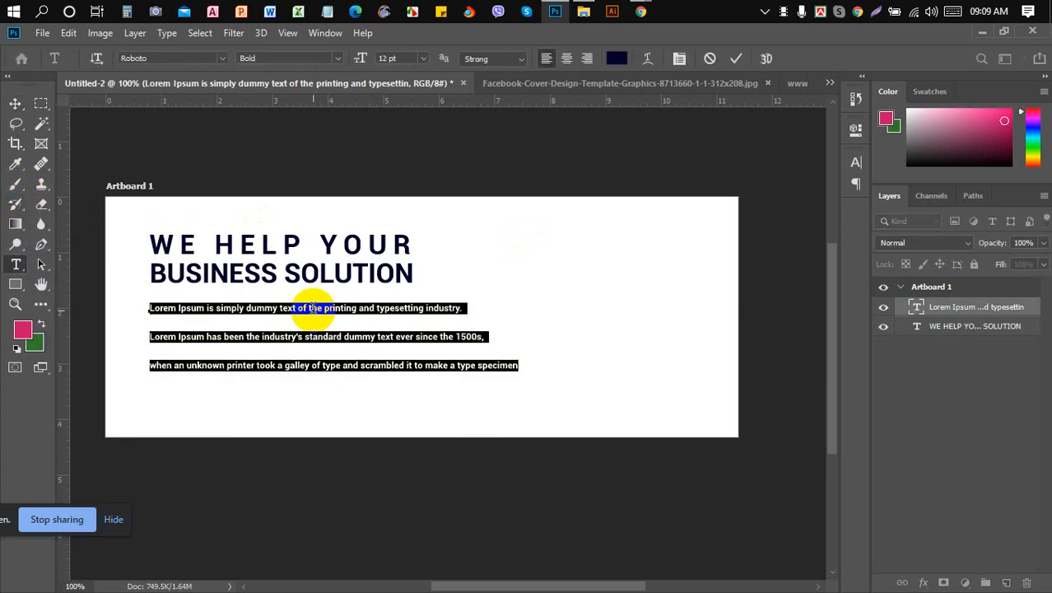
{"action": "left_click", "coordinate": [681, 59]}
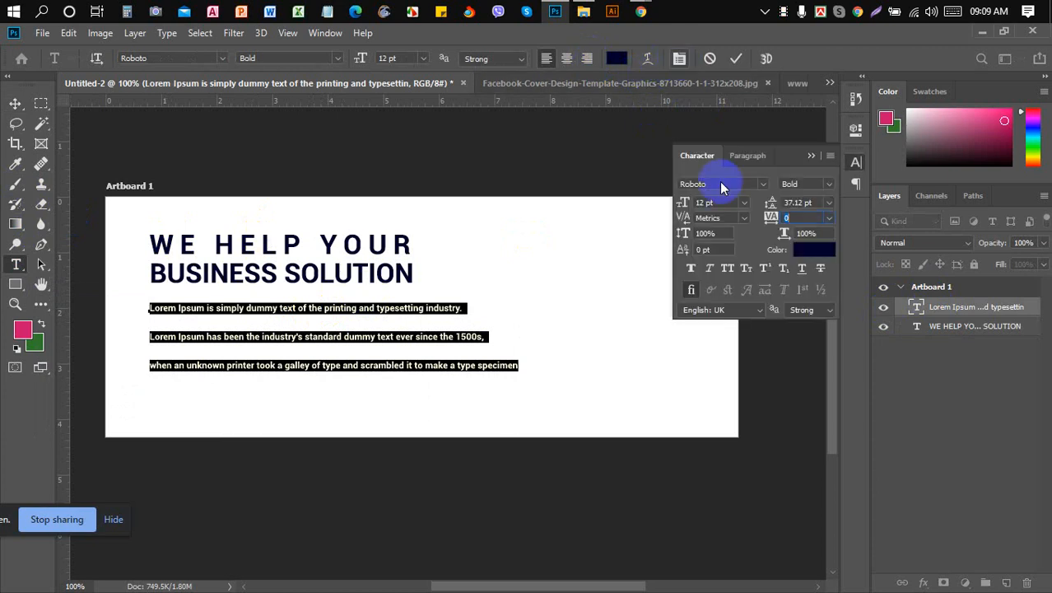
{"action": "left_click", "coordinate": [727, 234]}
{"action": "key", "text": "Down"}
{"action": "key", "text": "Down"}
{"action": "key", "text": "Down"}
{"action": "key", "text": "Down"}
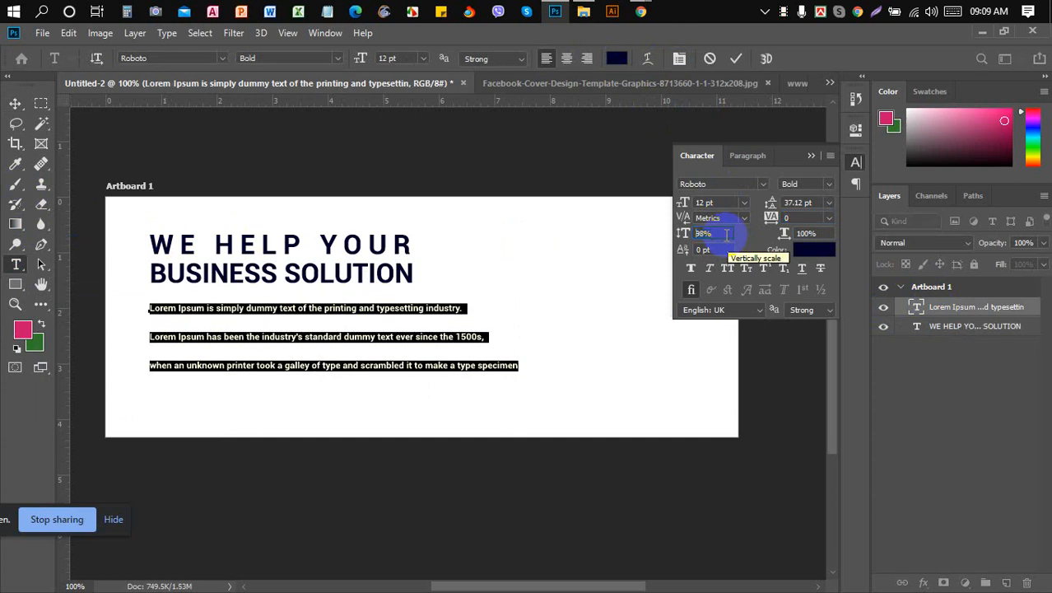
{"action": "key", "text": "Up"}
{"action": "key", "text": "Up"}
{"action": "key", "text": "Up"}
{"action": "key", "text": "Up"}
{"action": "key", "text": "Up"}
{"action": "key", "text": "Up"}
{"action": "key", "text": "Up"}
{"action": "key", "text": "Up"}
{"action": "key", "text": "Up"}
{"action": "key", "text": "Up"}
{"action": "key", "text": "Up"}
{"action": "key", "text": "Up"}
{"action": "key", "text": "Up"}
{"action": "key", "text": "Up"}
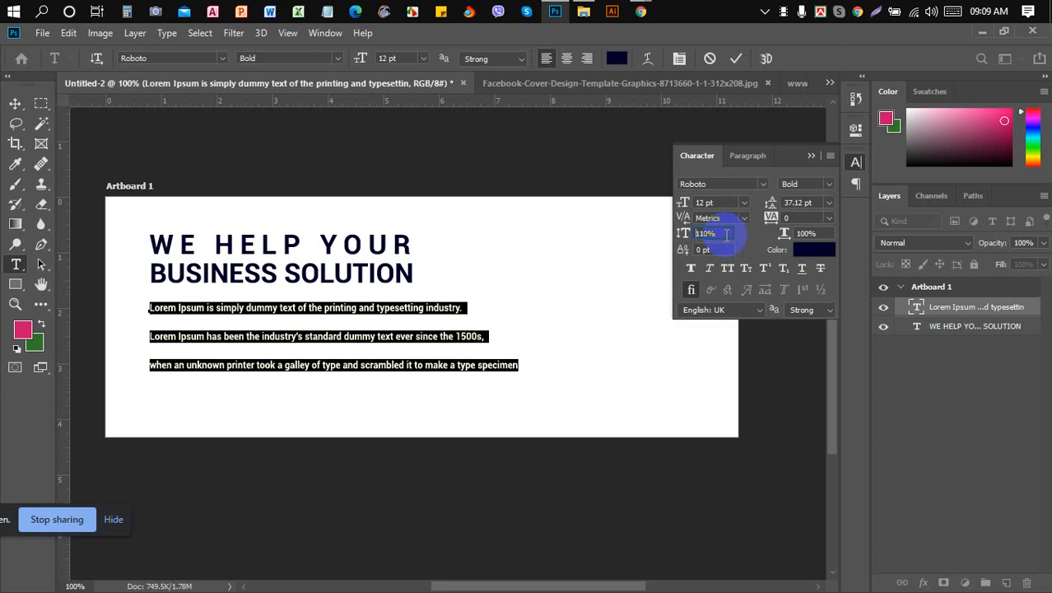
{"action": "key", "text": "Down"}
{"action": "key", "text": "Down"}
{"action": "key", "text": "Down"}
{"action": "key", "text": "Down"}
{"action": "key", "text": "Down"}
{"action": "key", "text": "Down"}
{"action": "key", "text": "Down"}
{"action": "key", "text": "Down"}
{"action": "key", "text": "Down"}
{"action": "key", "text": "Down"}
{"action": "key", "text": "Down"}
{"action": "key", "text": "Down"}
{"action": "key", "text": "Down"}
{"action": "key", "text": "Down"}
{"action": "key", "text": "Down"}
{"action": "key", "text": "Down"}
{"action": "key", "text": "Down"}
{"action": "key", "text": "Down"}
{"action": "key", "text": "Down"}
{"action": "key", "text": "Down"}
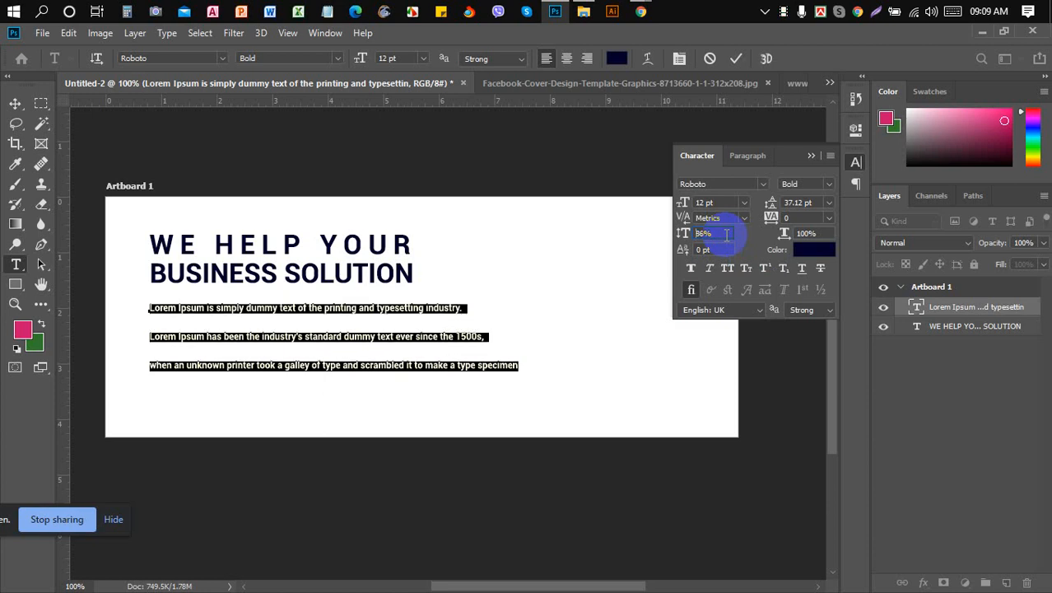
{"action": "key", "text": "Down"}
{"action": "key", "text": "Down"}
{"action": "key", "text": "Down"}
{"action": "key", "text": "Down"}
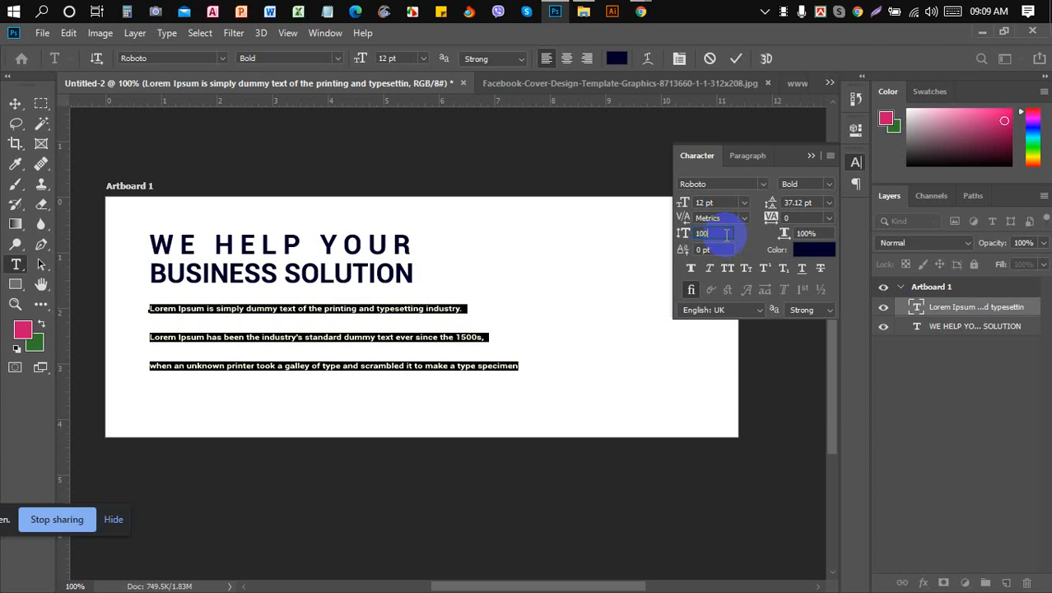
{"action": "key", "text": "Return"}
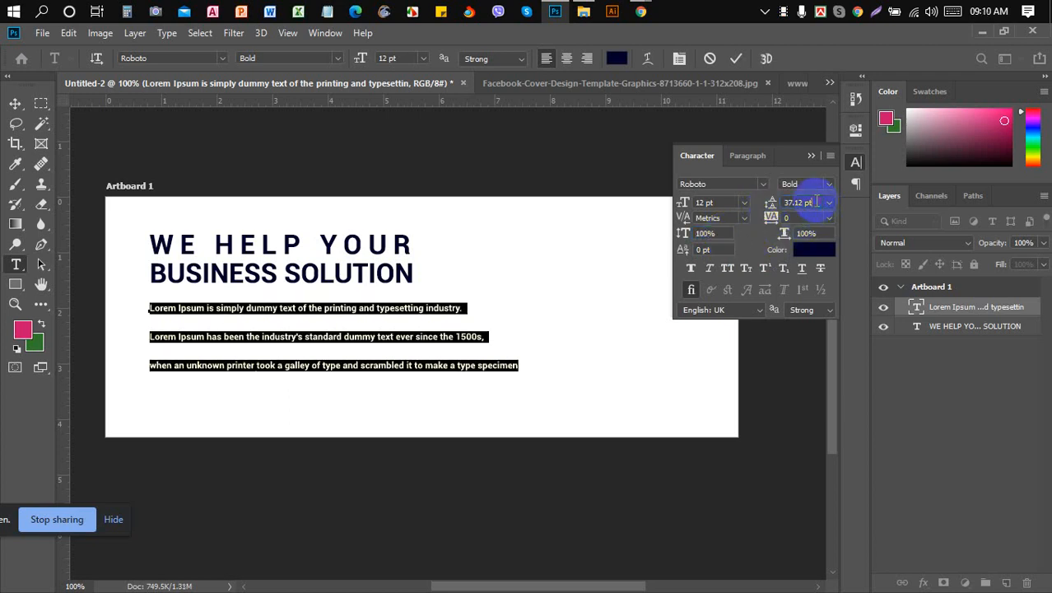
- Set the body text leading to 21 pt and close the Character panel
{"action": "key", "text": "Down"}
{"action": "key", "text": "Down"}
{"action": "key", "text": "Down"}
{"action": "key", "text": "Down"}
{"action": "key", "text": "Down"}
{"action": "key", "text": "Down"}
{"action": "key", "text": "Down"}
{"action": "key", "text": "Down"}
{"action": "key", "text": "Down"}
{"action": "key", "text": "Down"}
{"action": "key", "text": "Down"}
{"action": "key", "text": "Down"}
{"action": "key", "text": "Down"}
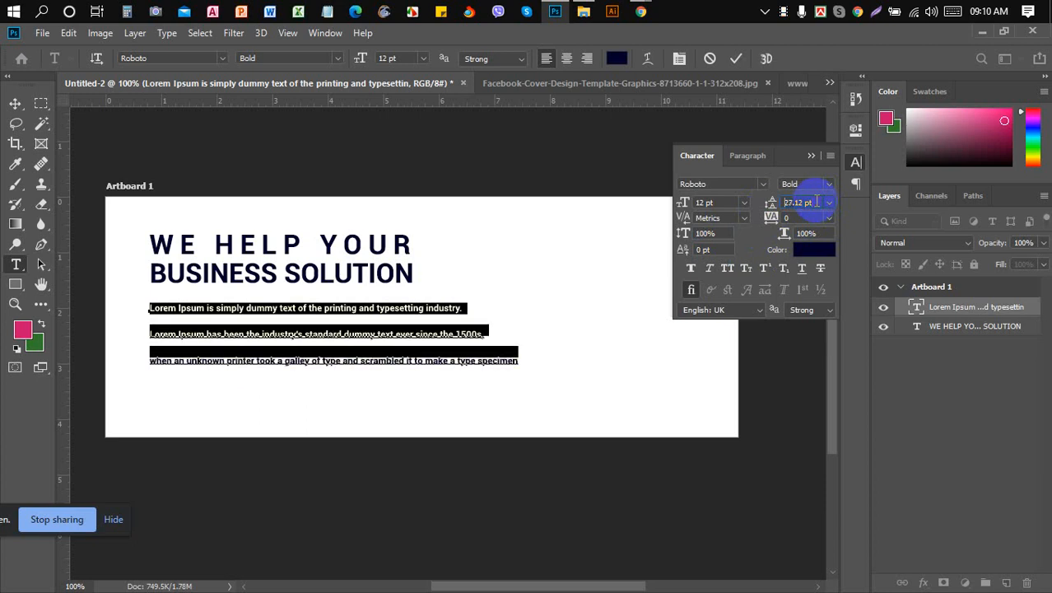
{"action": "type", "text": "21"}
{"action": "key", "text": "Return"}
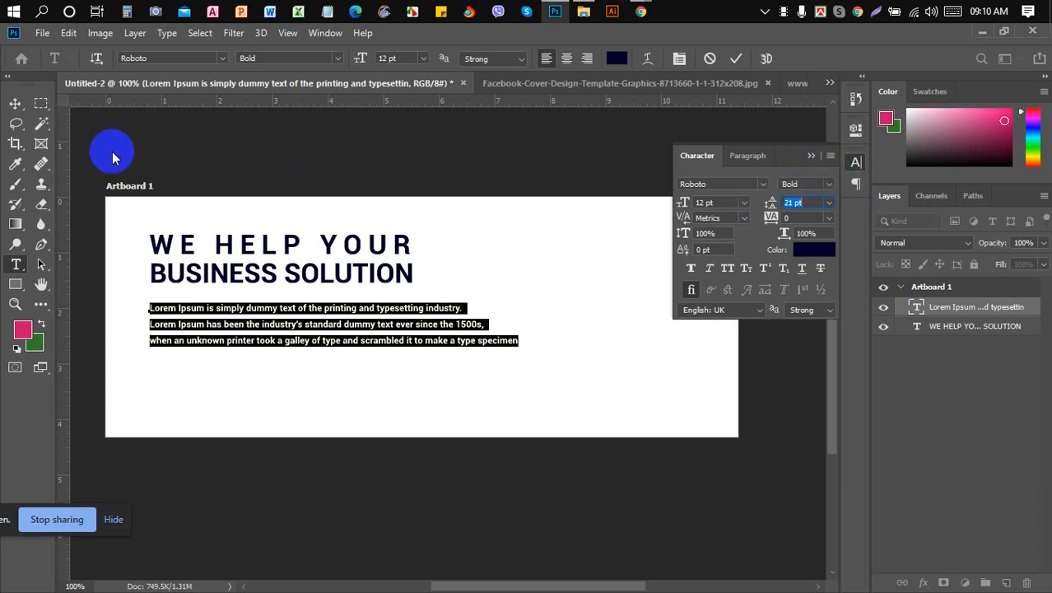
{"action": "left_click", "coordinate": [15, 105]}
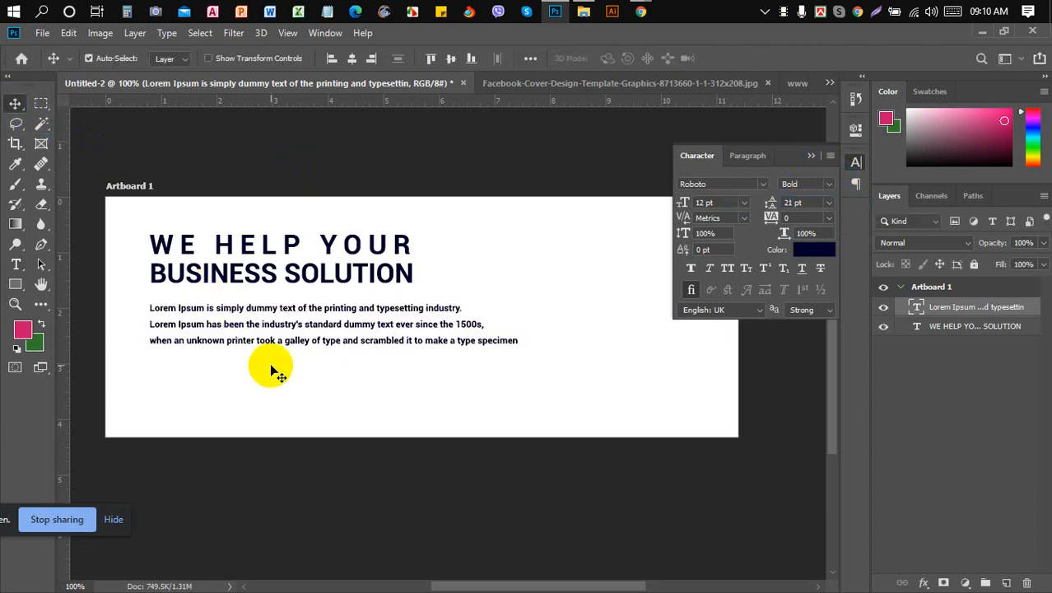
{"action": "left_click", "coordinate": [807, 155]}
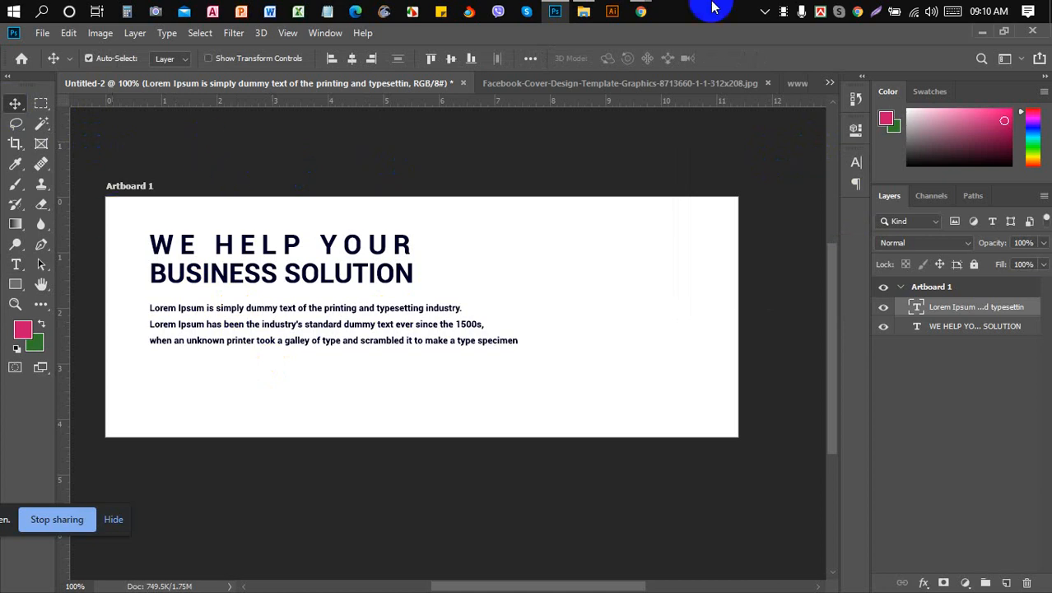
- View the reference cover design in Chrome, then return to Photoshop
{"action": "mouse_move", "coordinate": [641, 12]}
{"action": "left_click", "coordinate": [550, 95]}
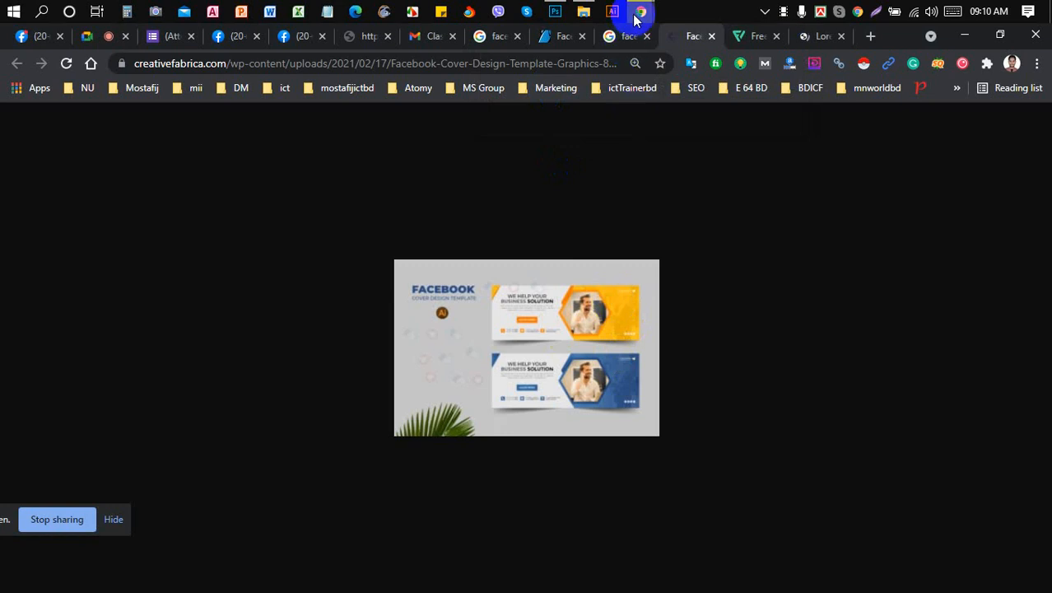
{"action": "left_click", "coordinate": [553, 12]}
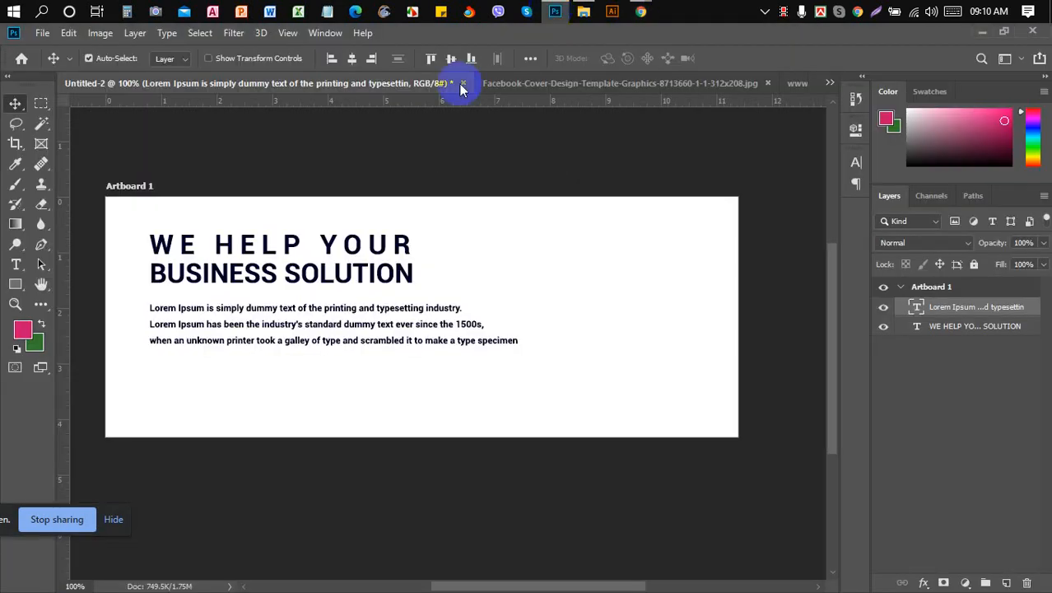
- Draw a pink five-sided polygon and move it to the artboard's lower right beside the body text
{"action": "left_click", "coordinate": [15, 287]}
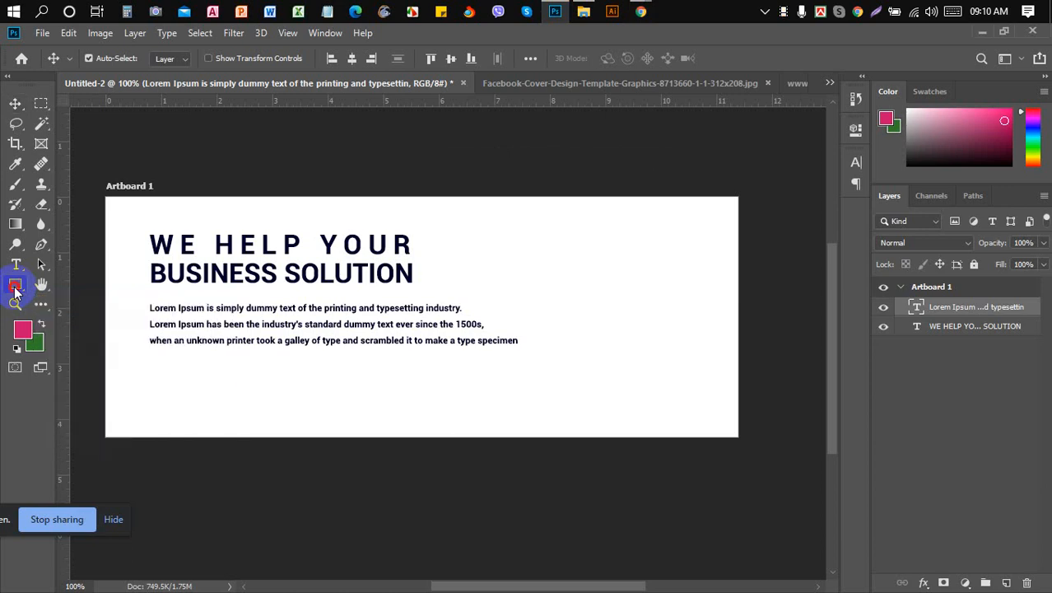
{"action": "left_click", "coordinate": [16, 288]}
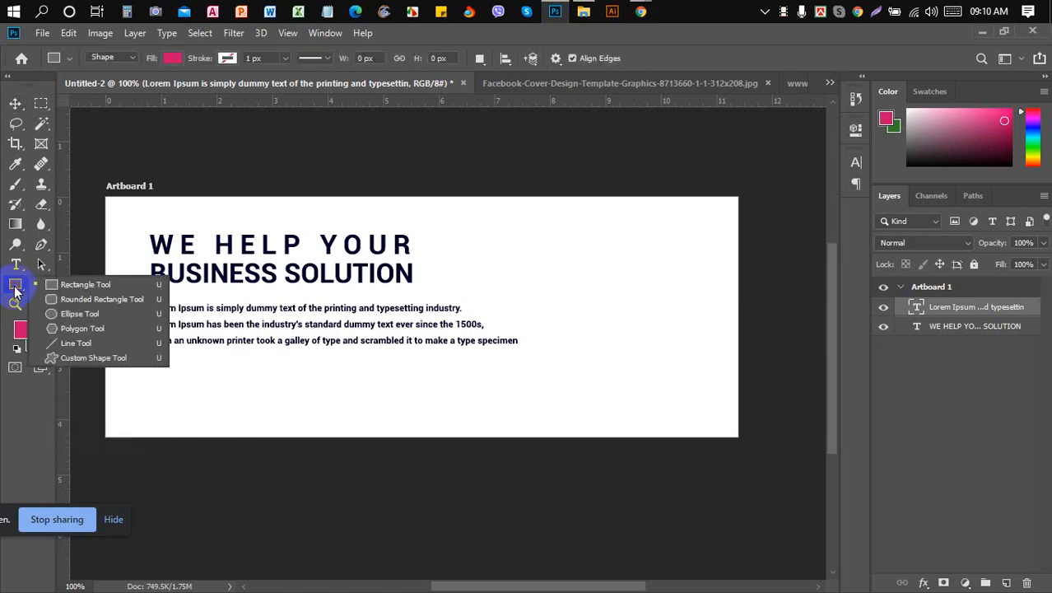
{"action": "left_click_drag", "start_coordinate": [15, 290], "coordinate": [124, 330]}
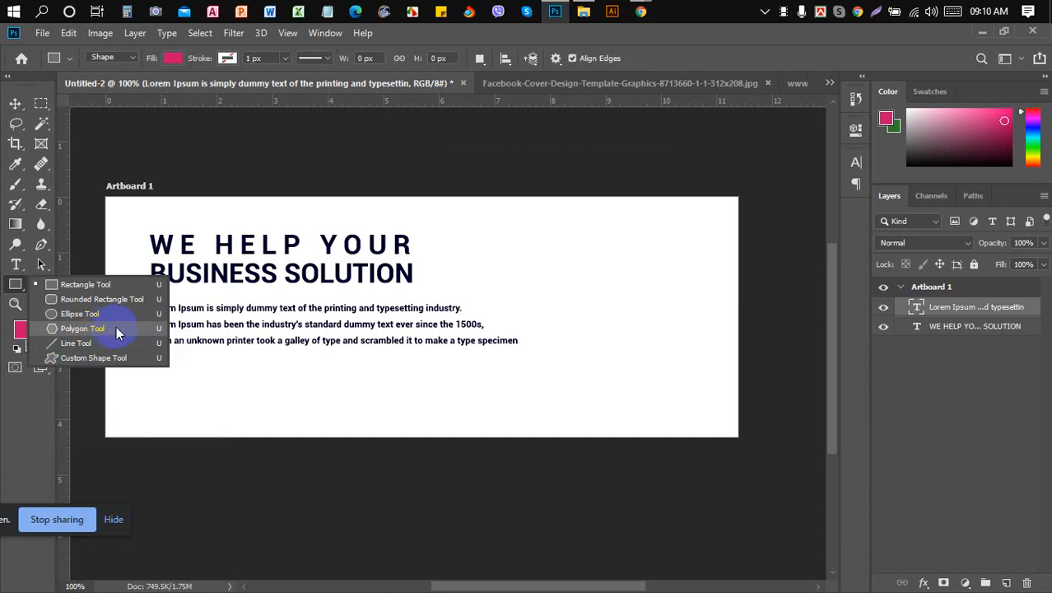
{"action": "left_click", "coordinate": [15, 284]}
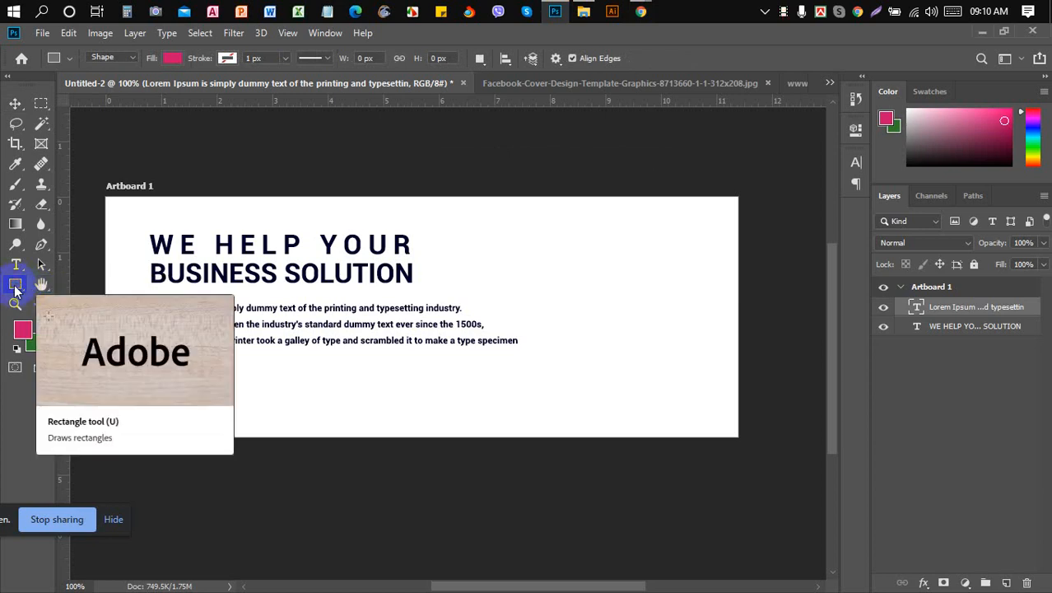
{"action": "left_click", "coordinate": [15, 286]}
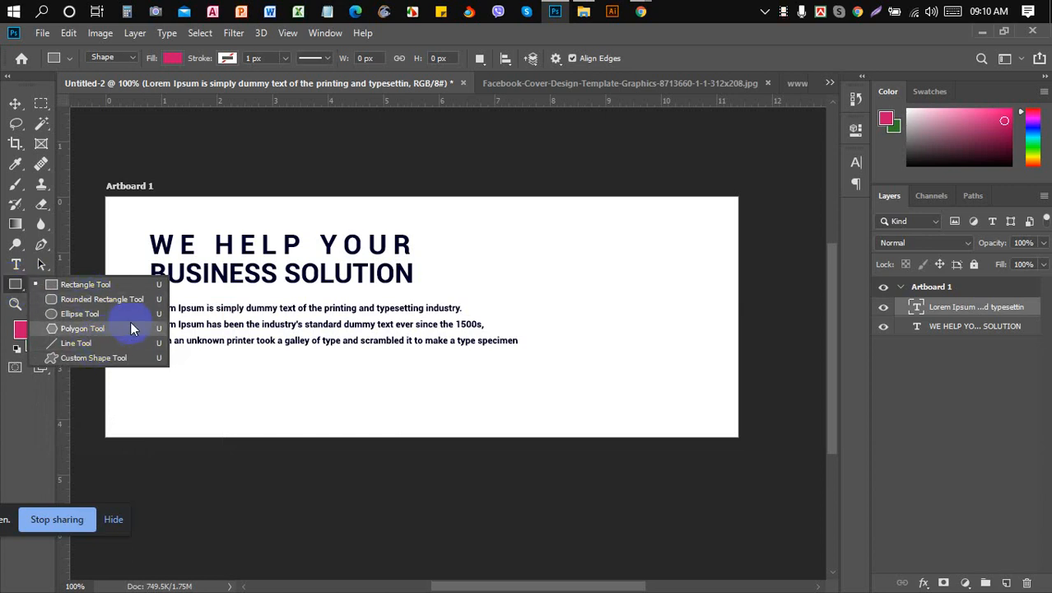
{"action": "left_click", "coordinate": [104, 330]}
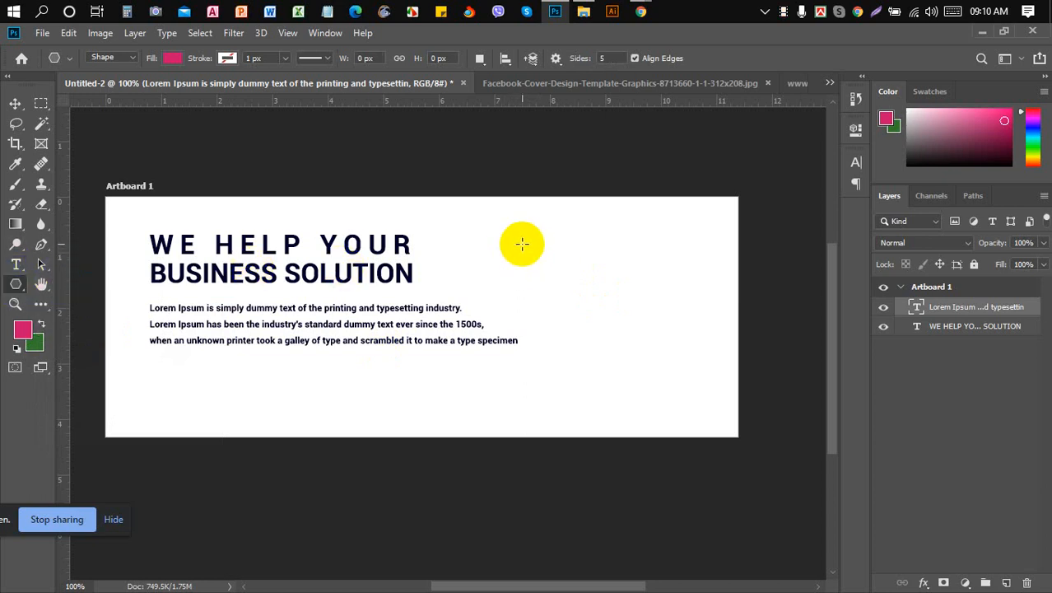
{"action": "left_click_drag", "start_coordinate": [522, 244], "coordinate": [526, 196]}
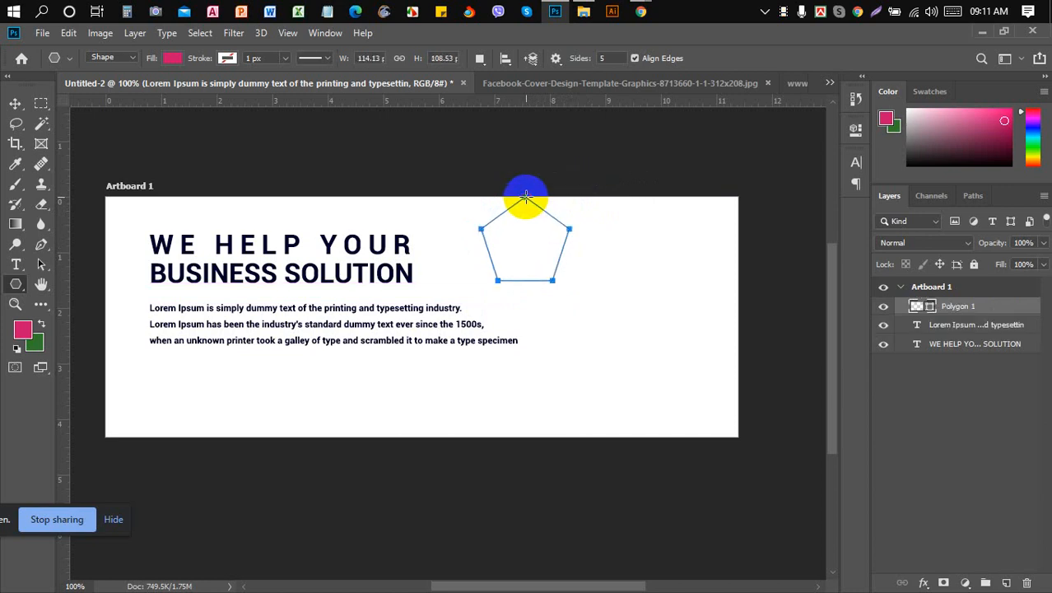
{"action": "left_click", "coordinate": [18, 105]}
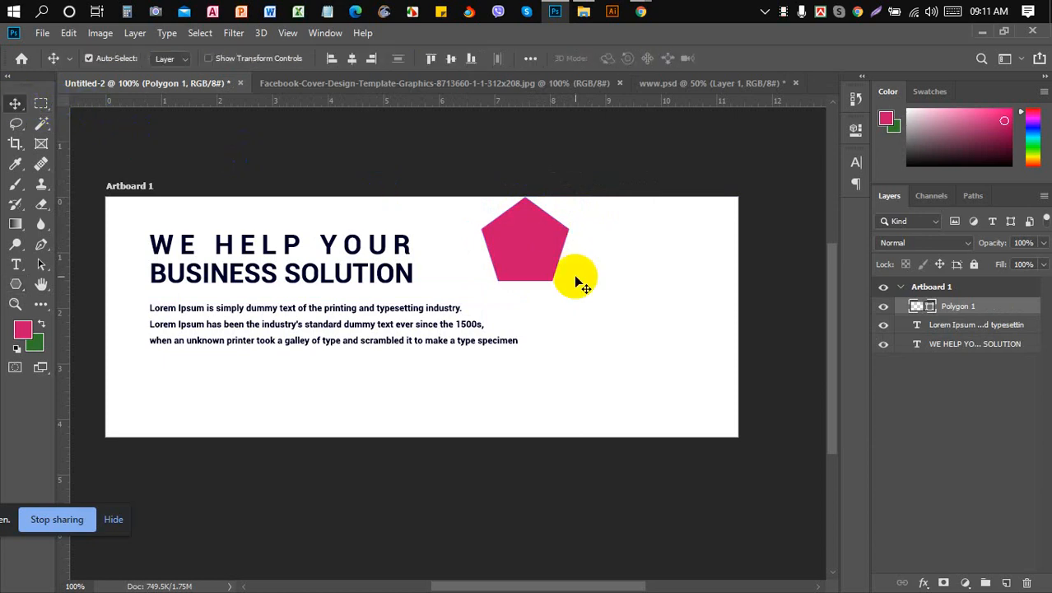
{"action": "left_click_drag", "start_coordinate": [531, 253], "coordinate": [682, 383]}
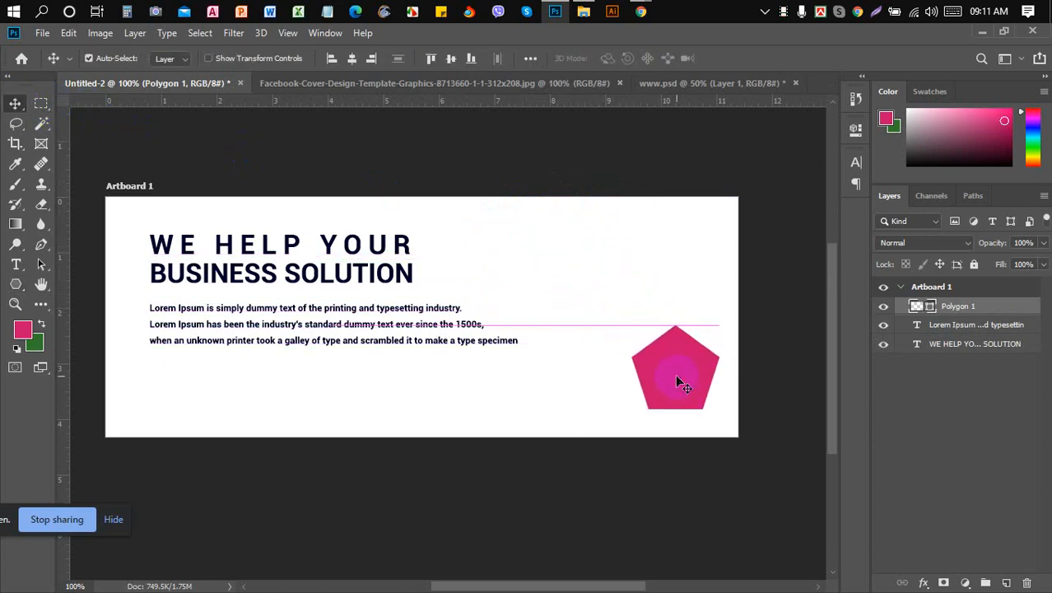
{"action": "left_click", "coordinate": [15, 284]}
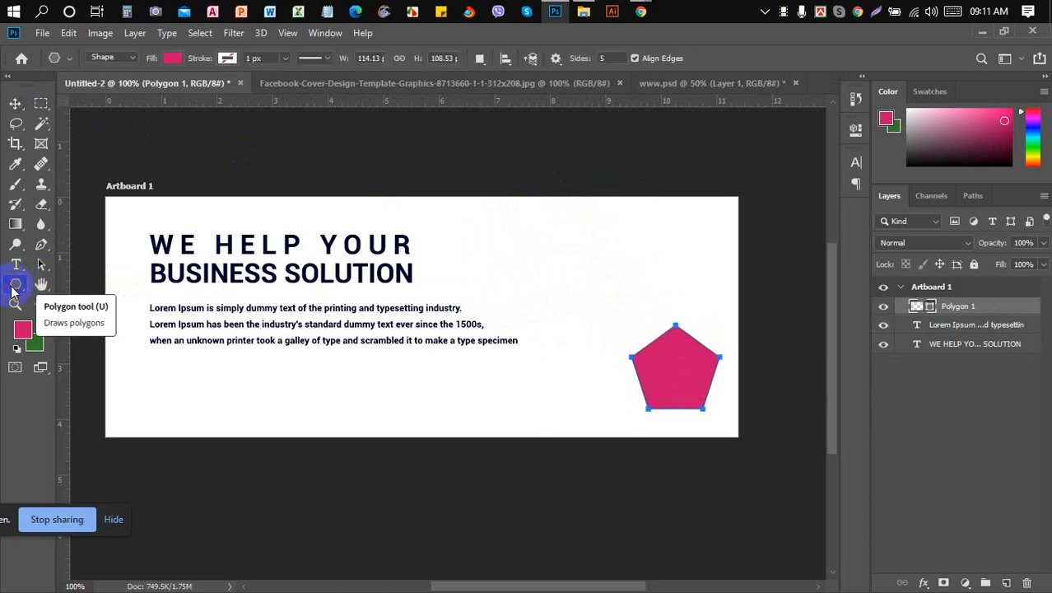
{"action": "left_click", "coordinate": [613, 58]}
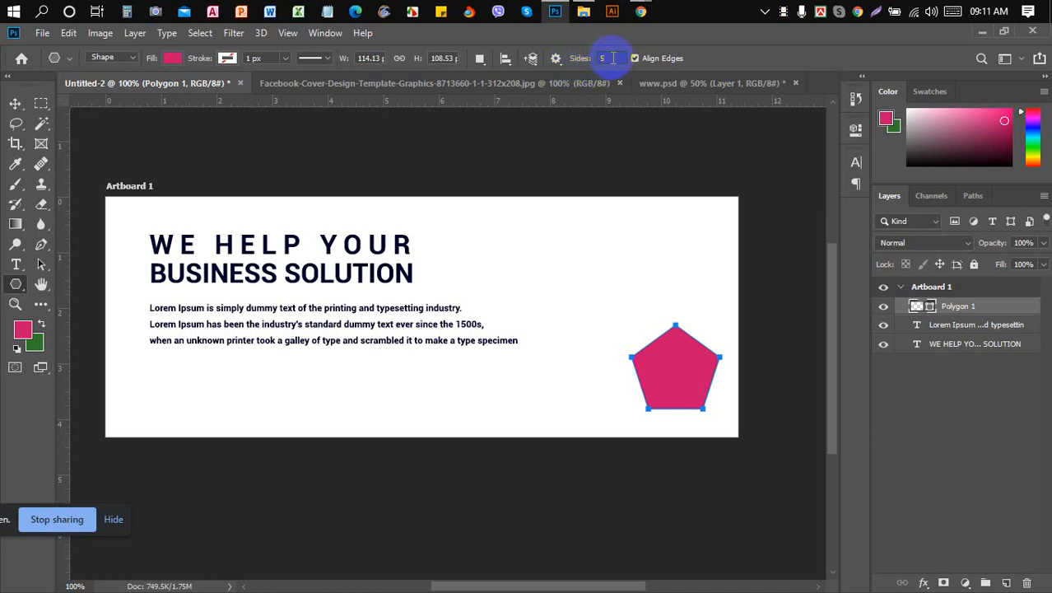
{"action": "type", "text": "4"}
{"action": "left_click", "coordinate": [105, 264]}
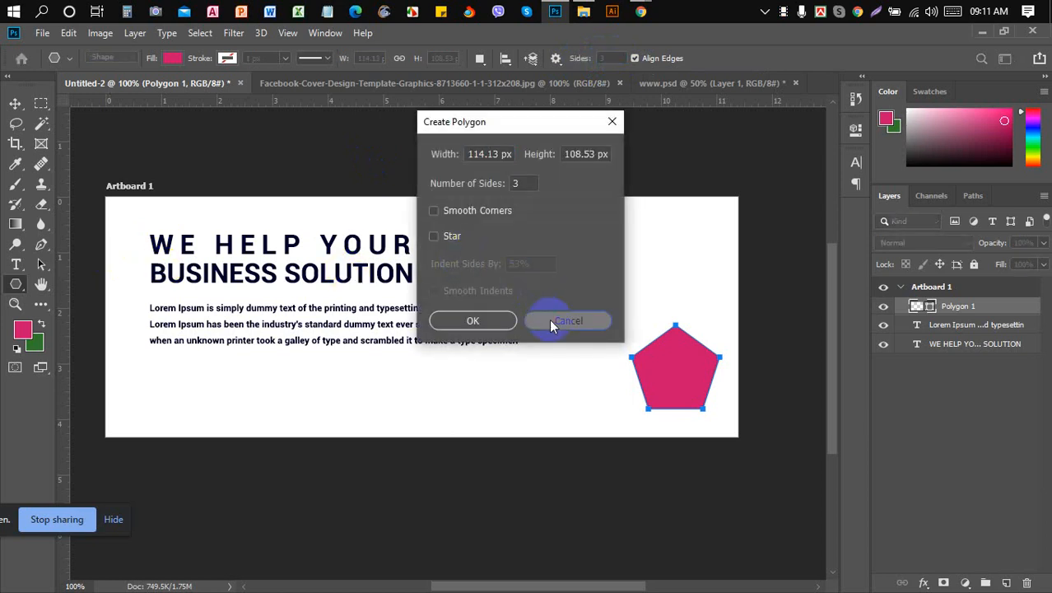
{"action": "left_click", "coordinate": [552, 320]}
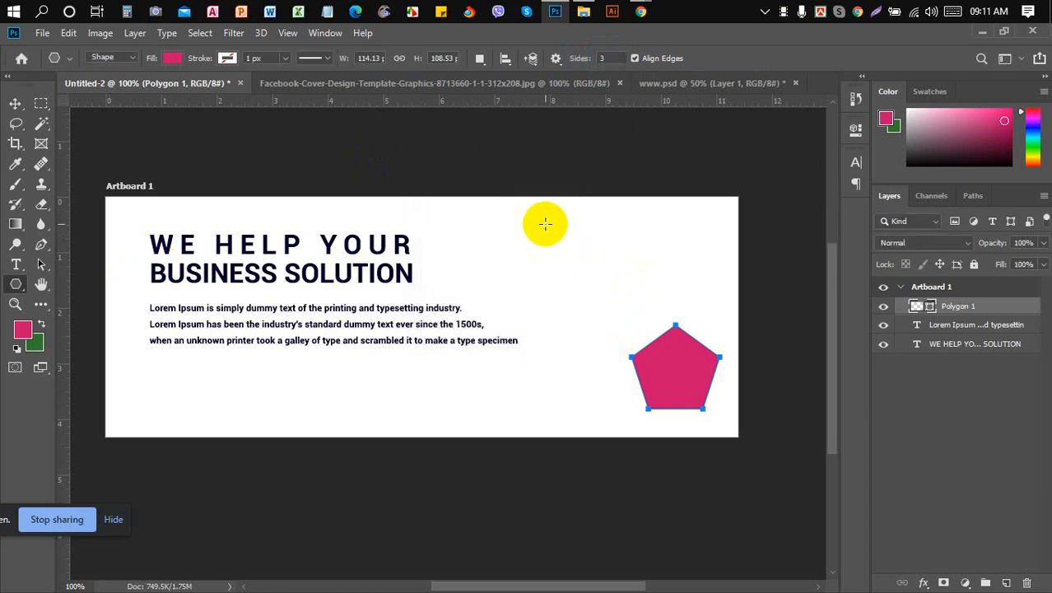
{"action": "left_click_drag", "start_coordinate": [545, 224], "coordinate": [619, 241]}
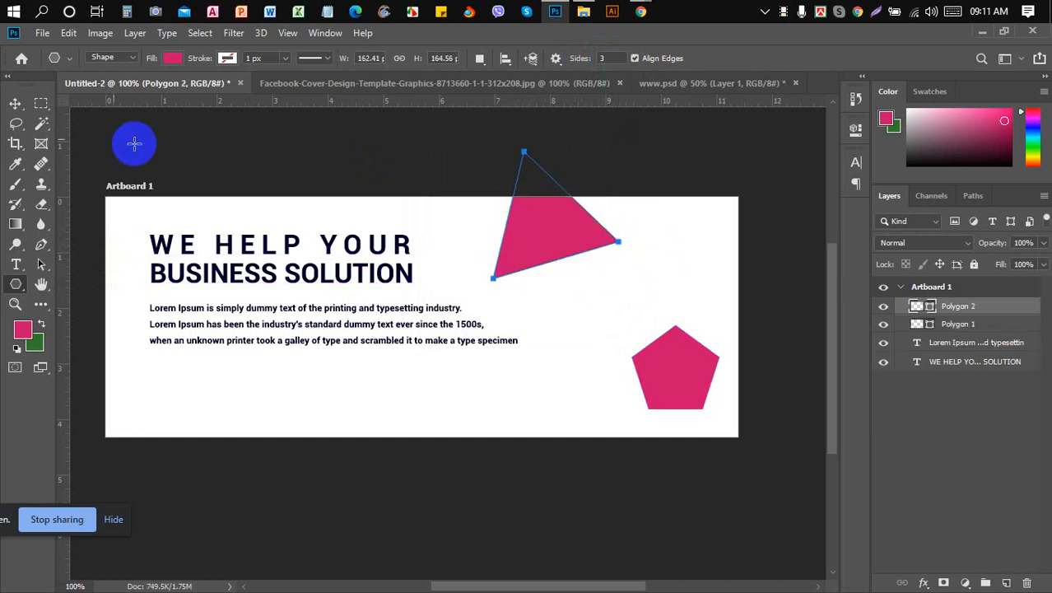
{"action": "left_click", "coordinate": [16, 103]}
{"action": "left_click_drag", "start_coordinate": [573, 234], "coordinate": [606, 278]}
{"action": "key", "text": "Delete"}
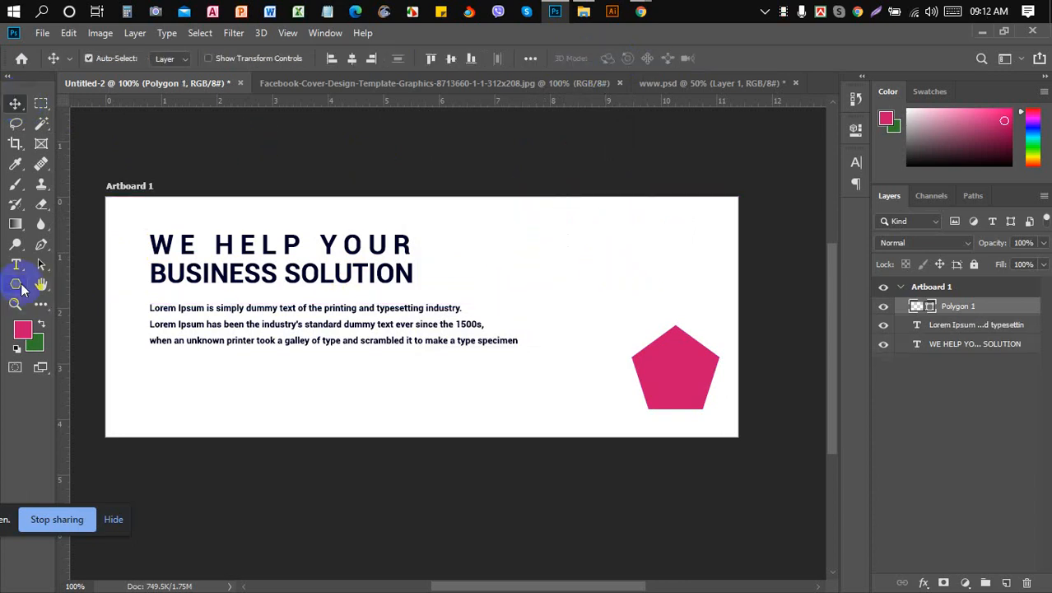
{"action": "left_click", "coordinate": [15, 285]}
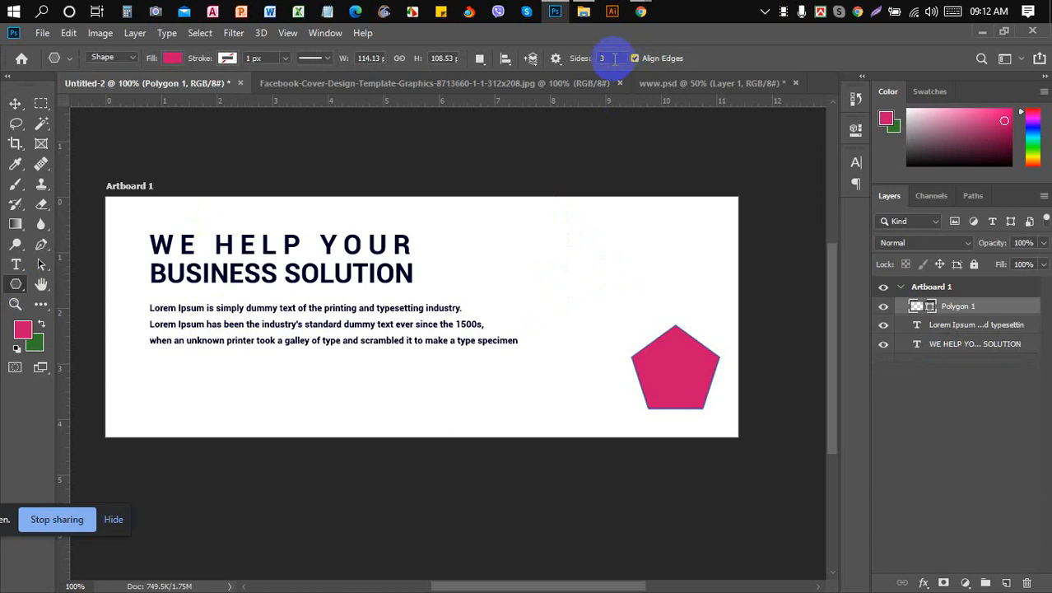
{"action": "left_click", "coordinate": [587, 58]}
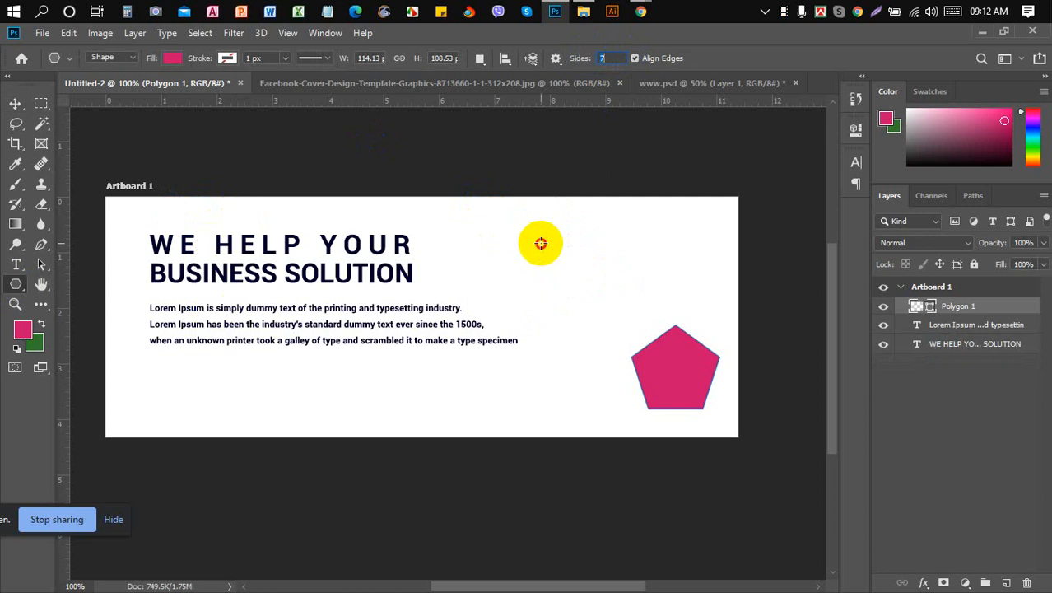
{"action": "left_click_drag", "start_coordinate": [541, 244], "coordinate": [575, 268]}
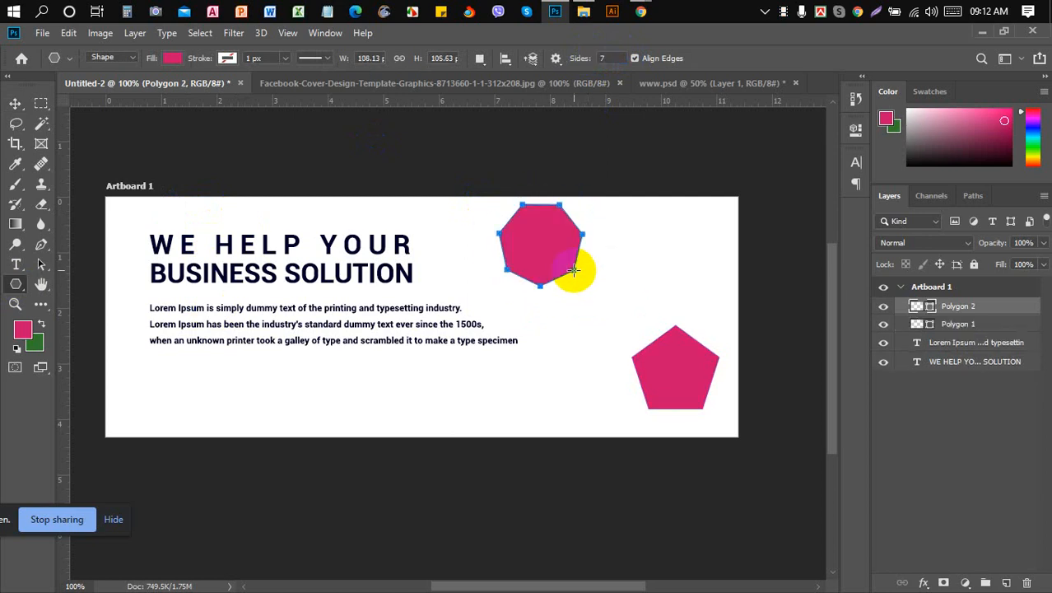
{"action": "left_click", "coordinate": [15, 104]}
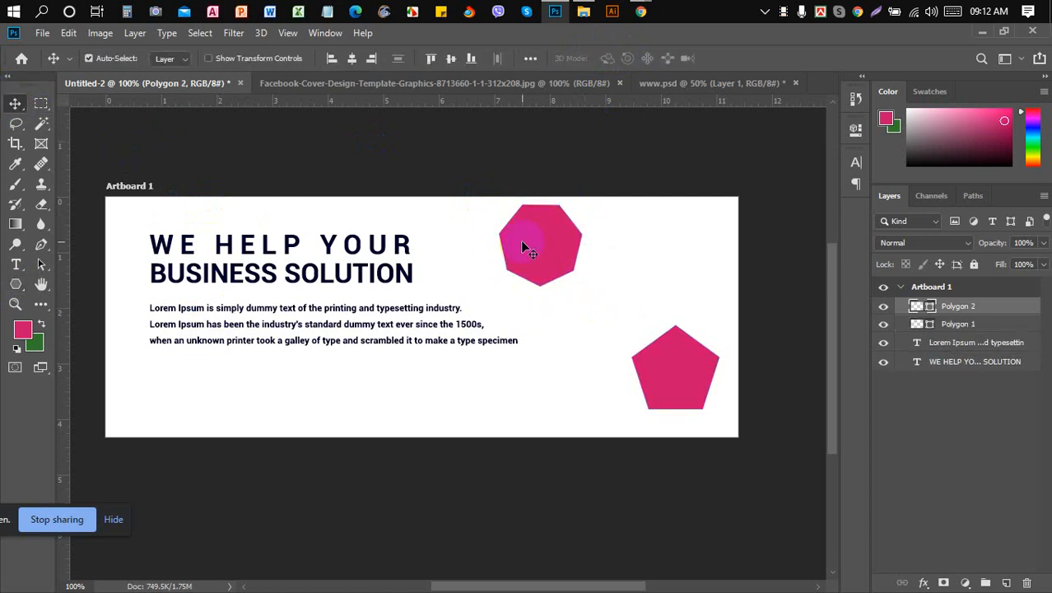
{"action": "key", "text": "Delete"}
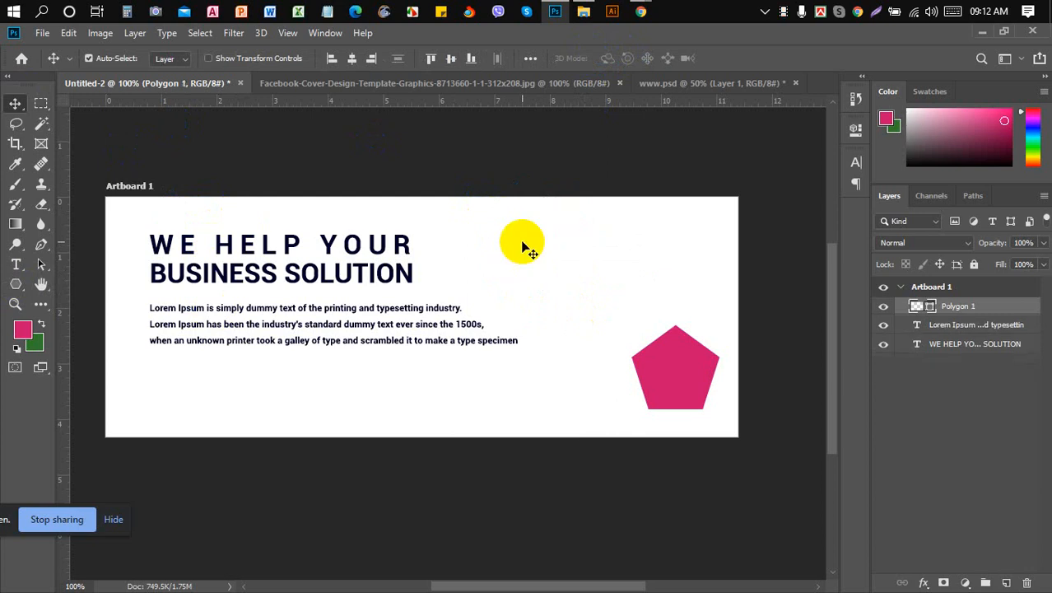
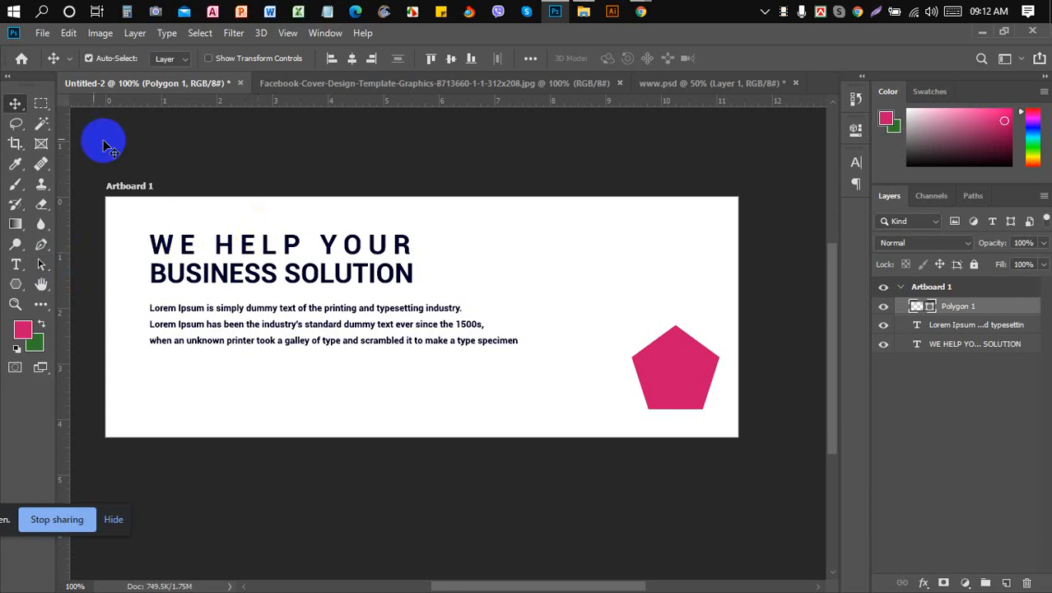
- Draw and delete a trial seven-sided polygon, then check the reference cover document
{"action": "left_click", "coordinate": [46, 104]}
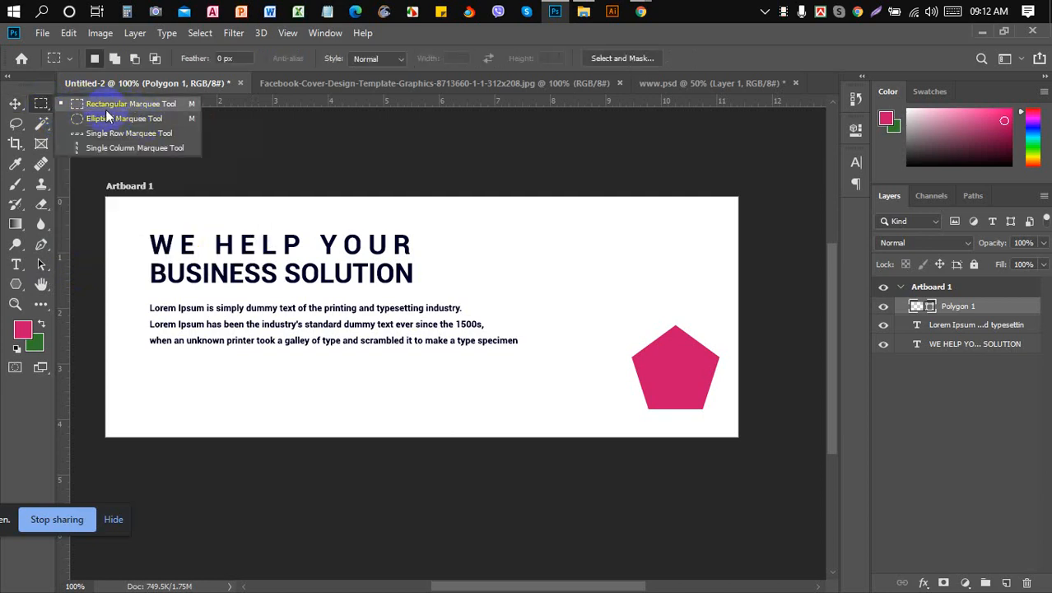
{"action": "left_click", "coordinate": [43, 104]}
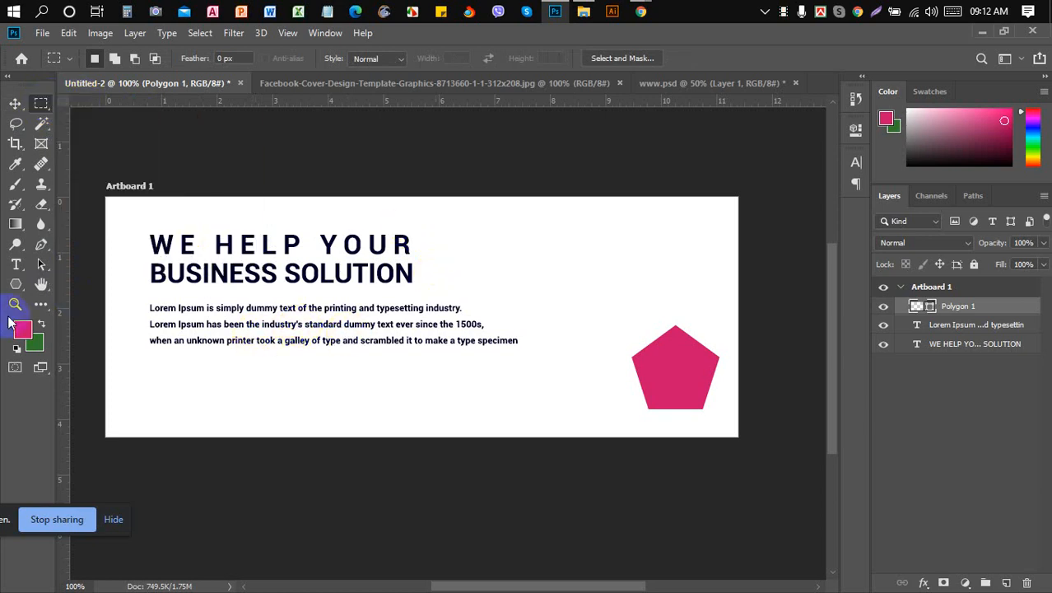
{"action": "left_click", "coordinate": [16, 286]}
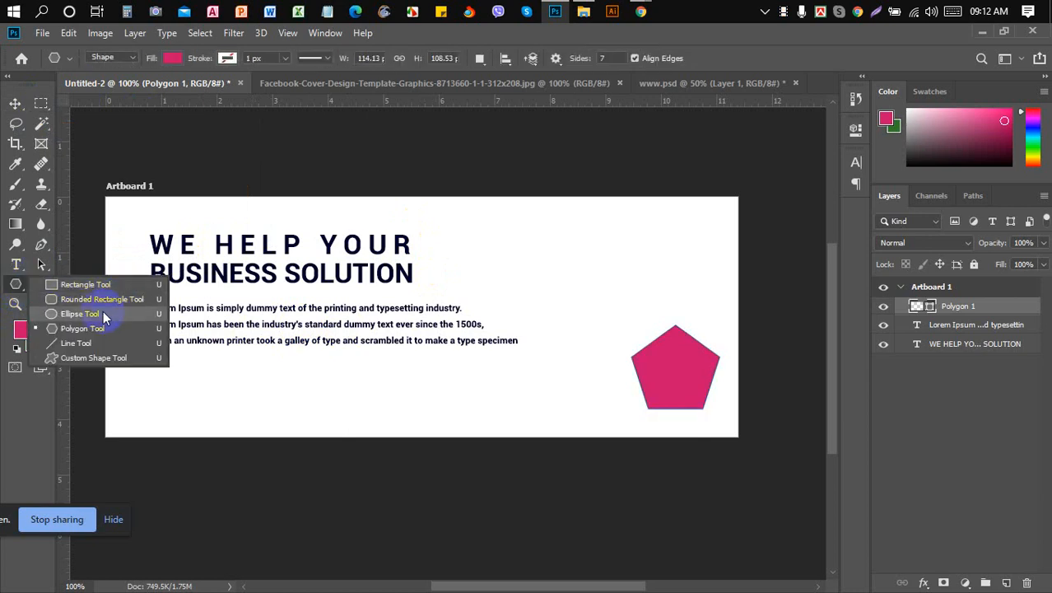
{"action": "left_click", "coordinate": [102, 326]}
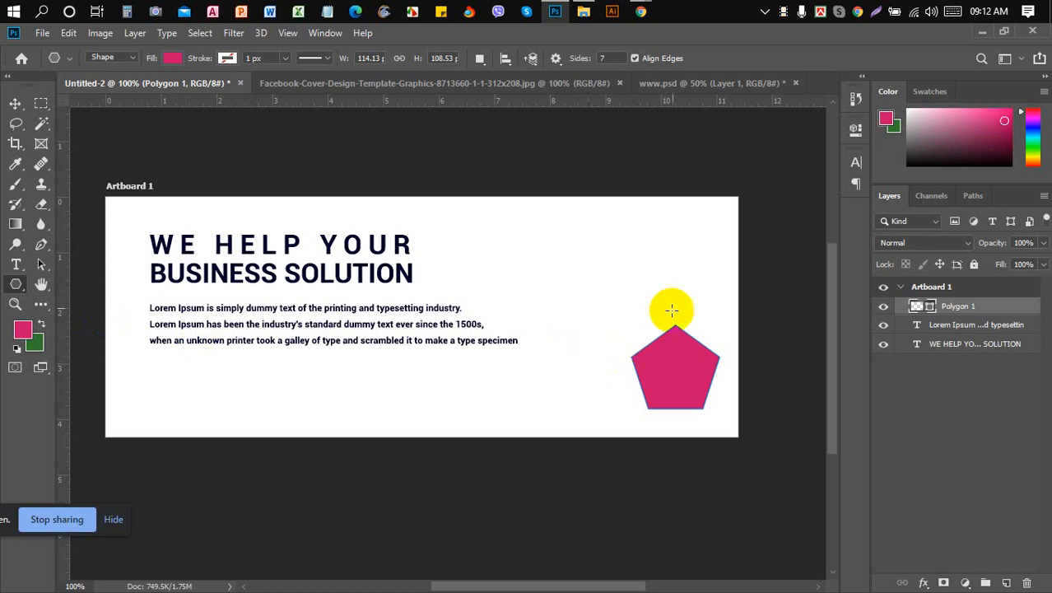
{"action": "left_click_drag", "start_coordinate": [565, 250], "coordinate": [624, 286]}
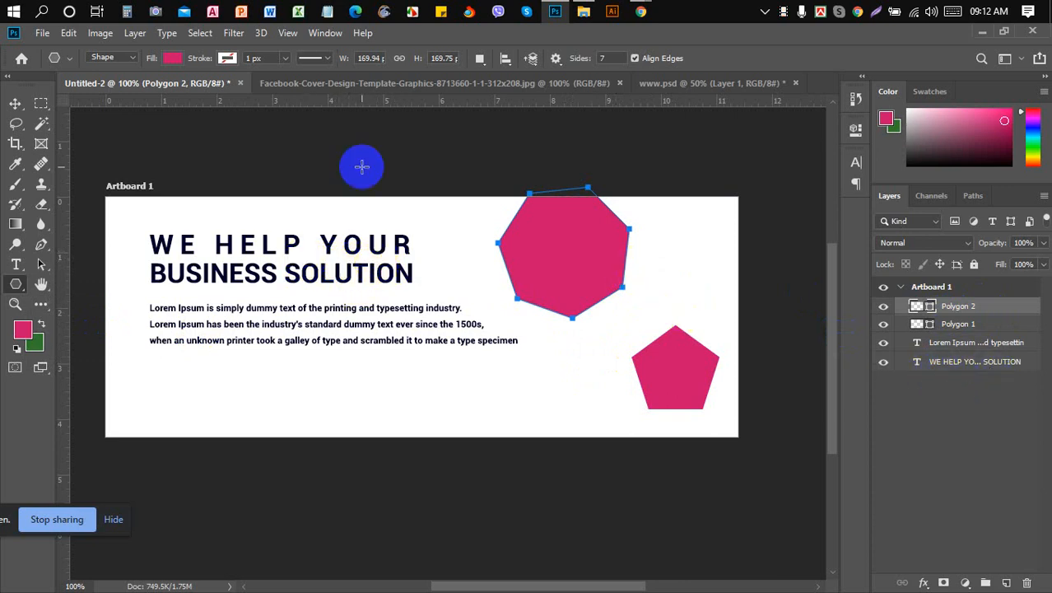
{"action": "left_click", "coordinate": [14, 104]}
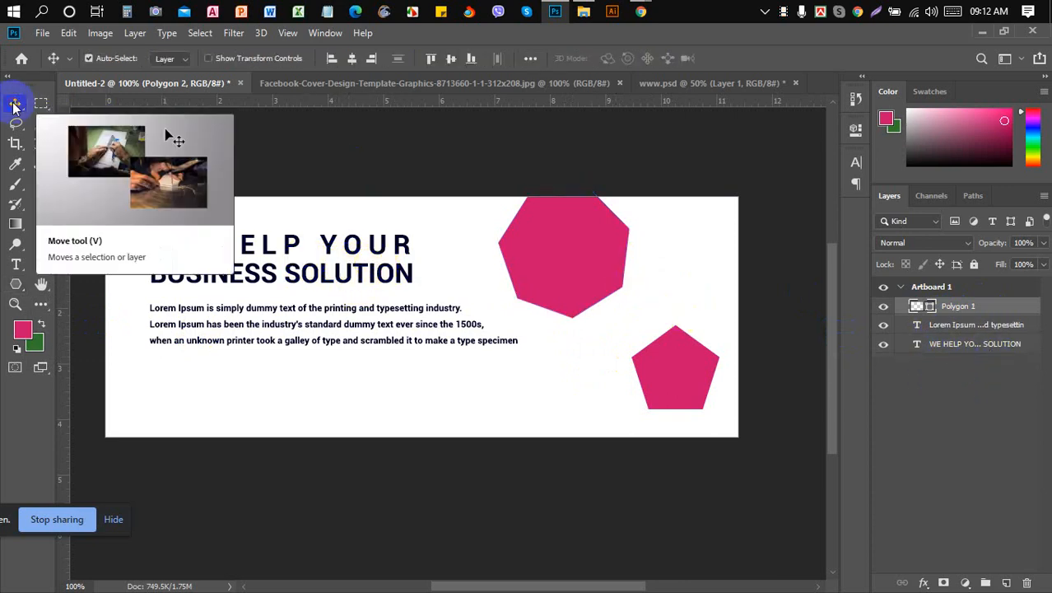
{"action": "key", "text": "Delete"}
{"action": "mouse_move", "coordinate": [632, 23]}
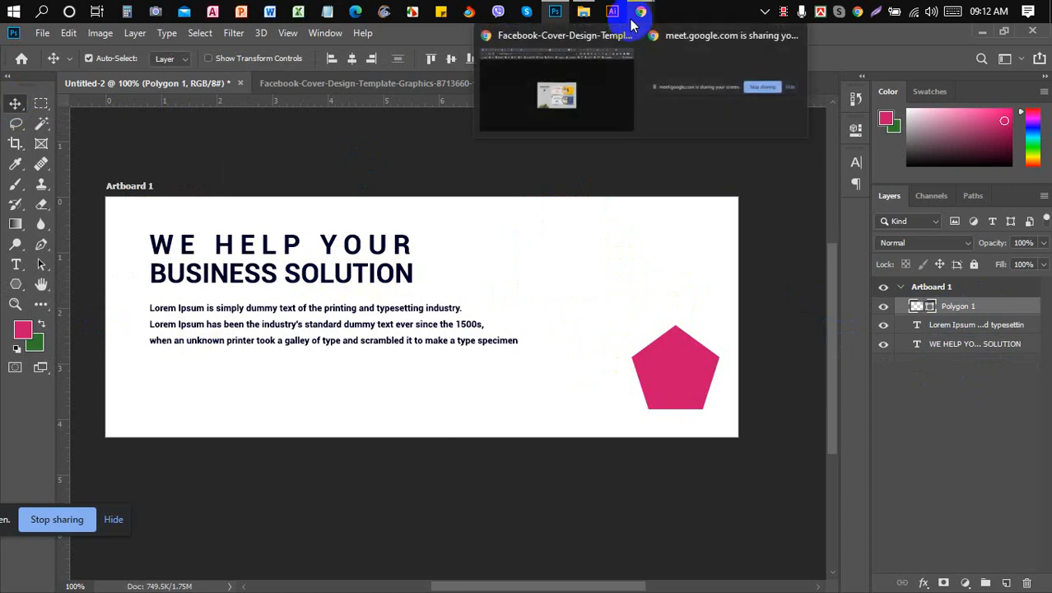
{"action": "left_click", "coordinate": [409, 90]}
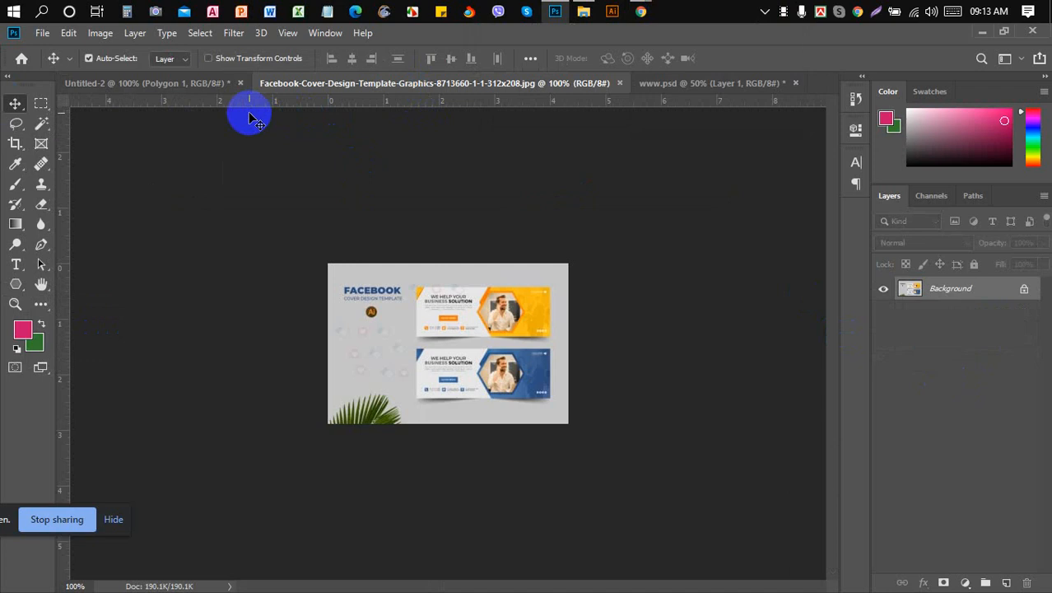
{"action": "left_click", "coordinate": [211, 90]}
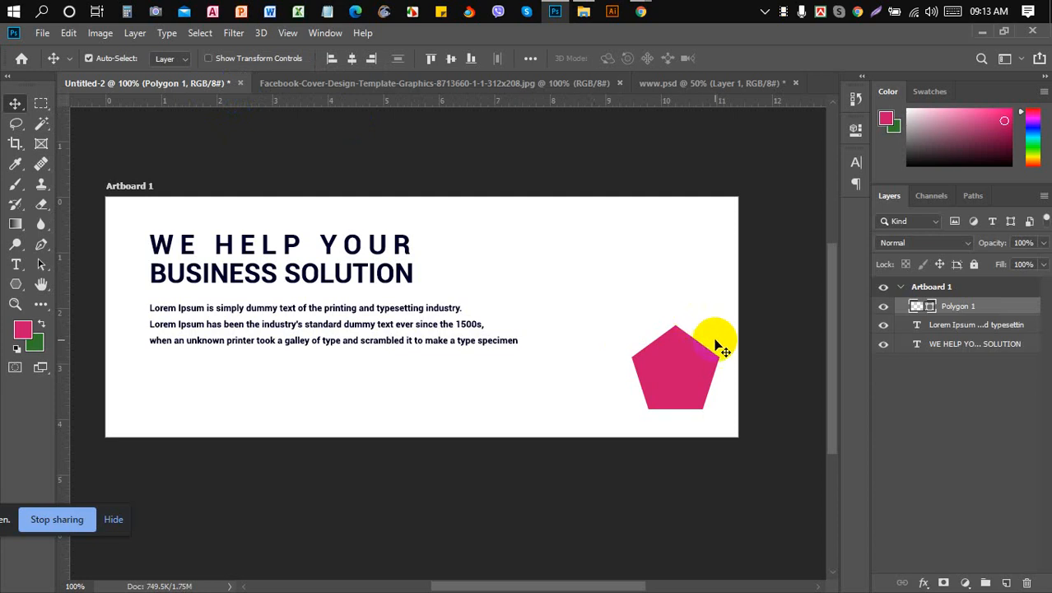
- Delete the pink pentagon, draw a 6-sided hexagon, and move it beside the headline
{"action": "key", "text": "Delete"}
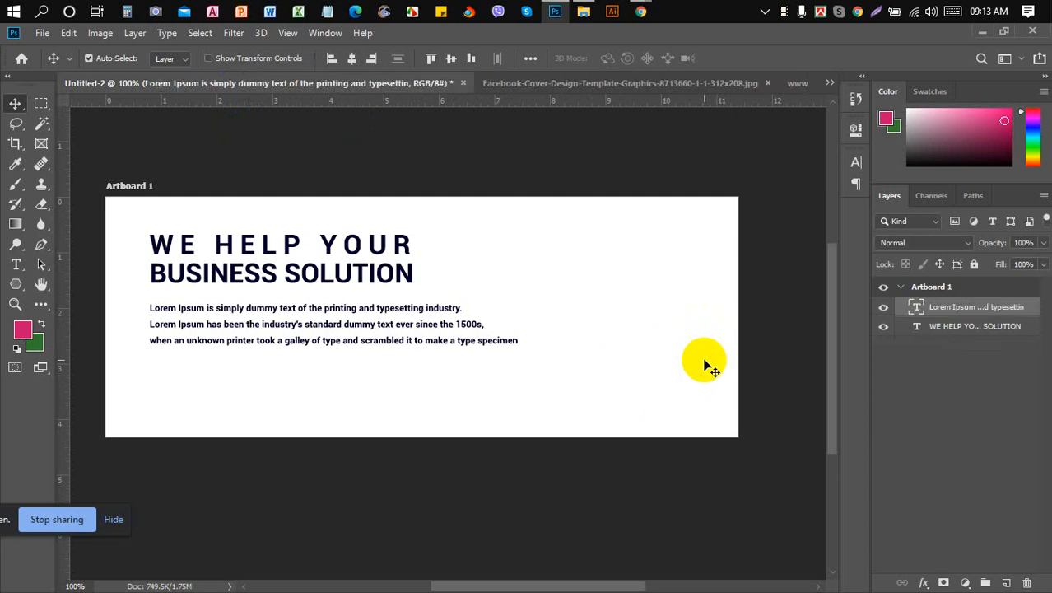
{"action": "left_click", "coordinate": [15, 284]}
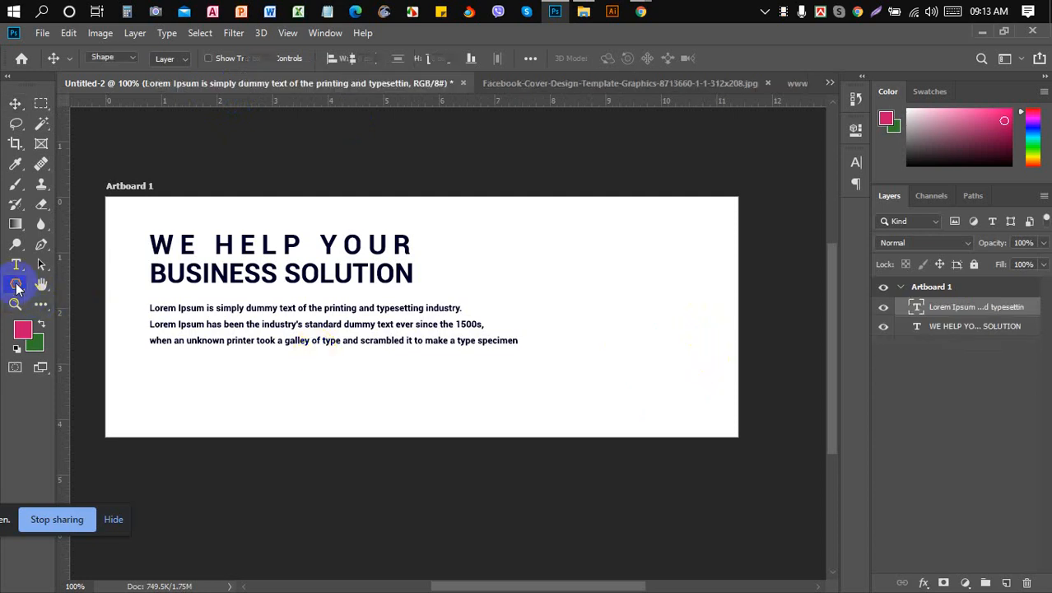
{"action": "left_click", "coordinate": [619, 55]}
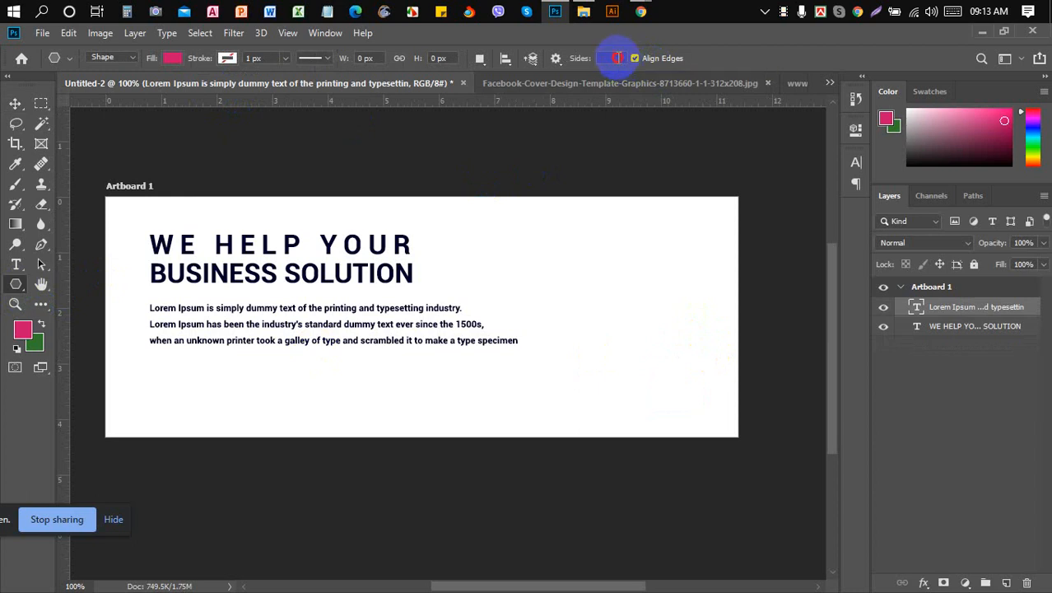
{"action": "left_click", "coordinate": [618, 58]}
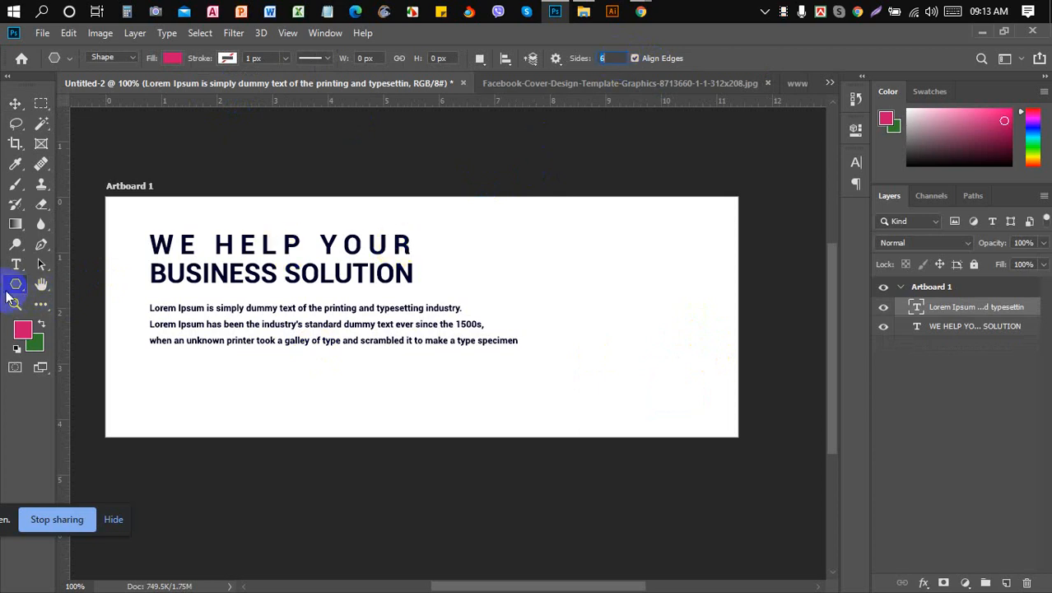
{"action": "mouse_move", "coordinate": [568, 244]}
{"action": "left_mouse_down"}
{"action": "mouse_move", "coordinate": [616, 303]}
{"action": "mouse_move", "coordinate": [599, 294]}
{"action": "left_mouse_up"}
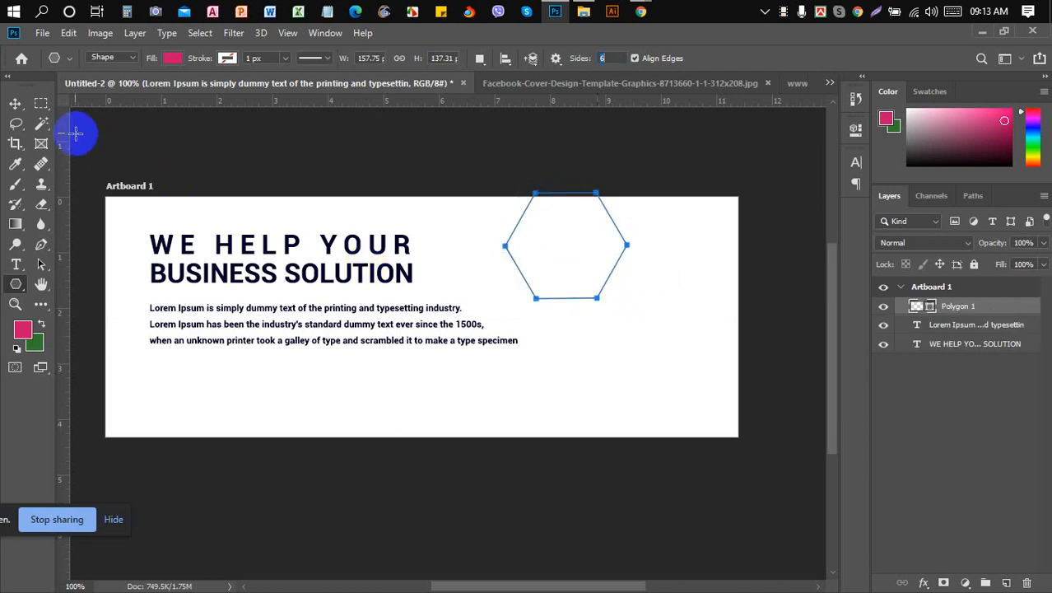
{"action": "left_click", "coordinate": [16, 103]}
{"action": "left_click_drag", "start_coordinate": [556, 265], "coordinate": [574, 300]}
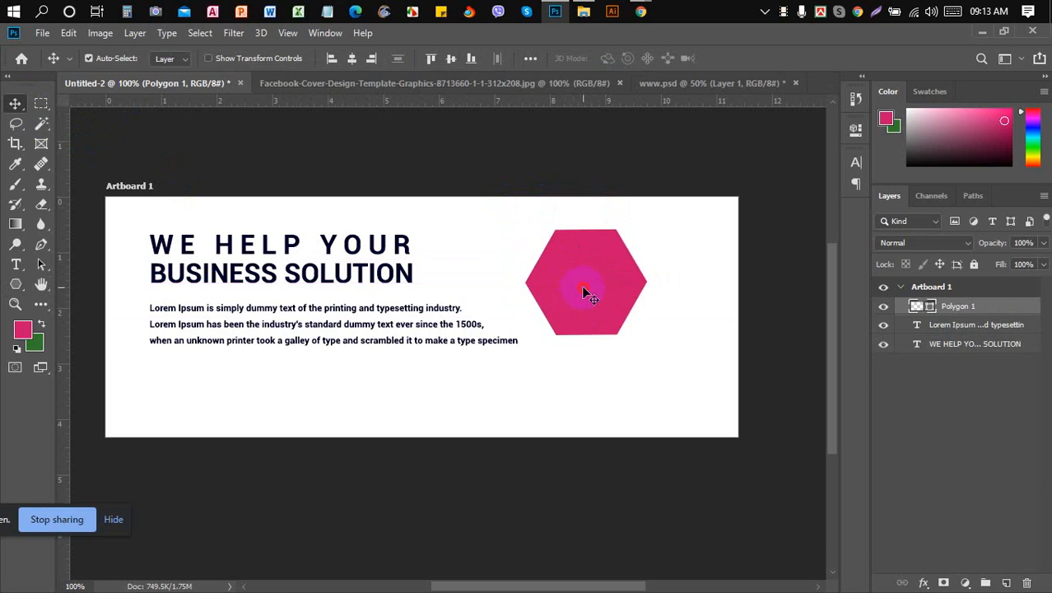
- Drag the pink hexagon back and forth, settling it just right of the headline at the top right
{"action": "left_click_drag", "start_coordinate": [583, 292], "coordinate": [598, 287]}
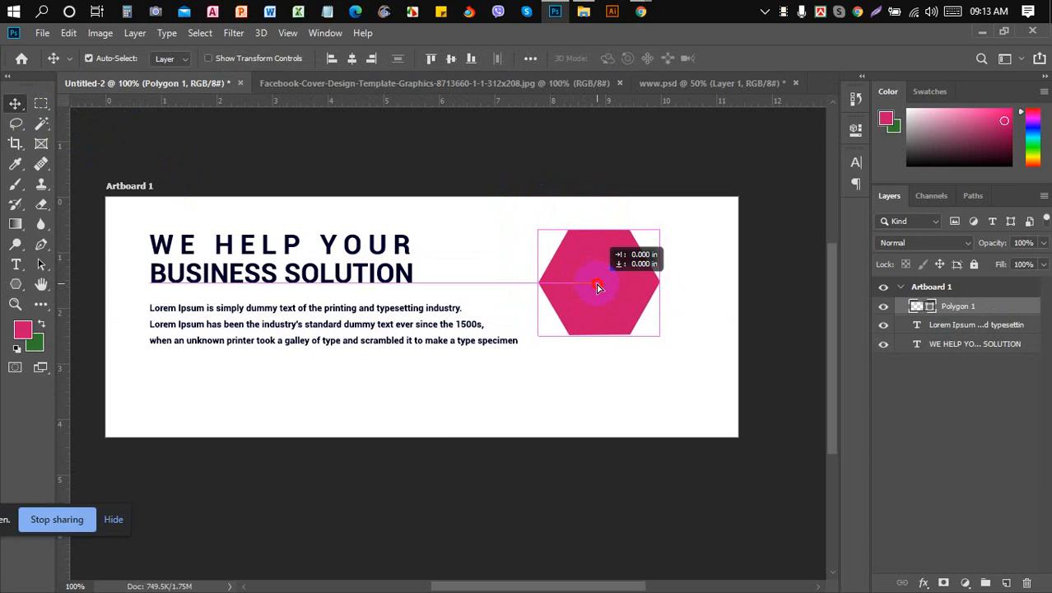
{"action": "left_click_drag", "start_coordinate": [598, 288], "coordinate": [626, 277]}
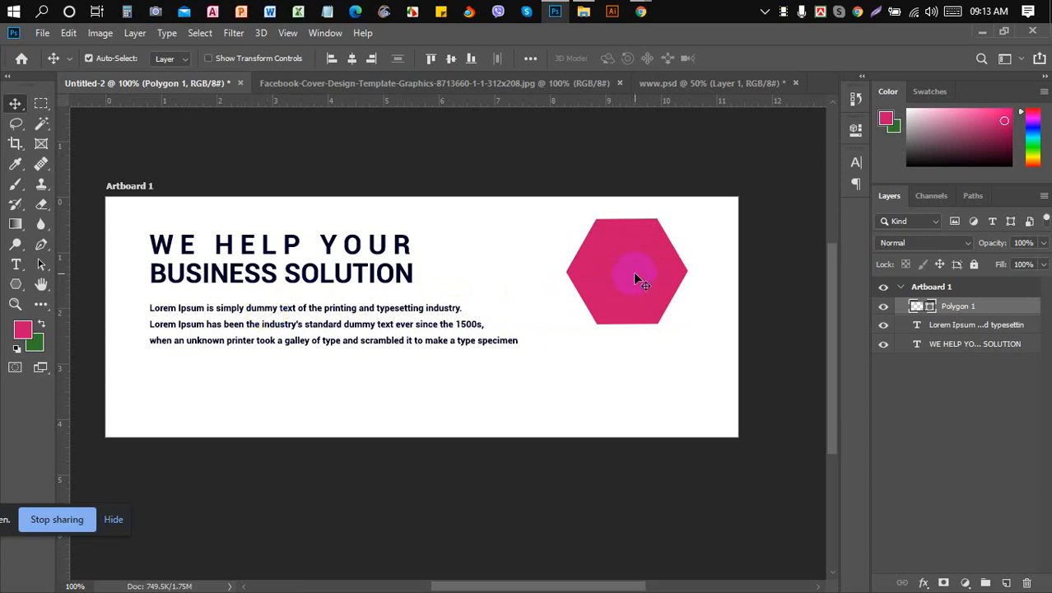
{"action": "left_click_drag", "start_coordinate": [635, 273], "coordinate": [574, 277]}
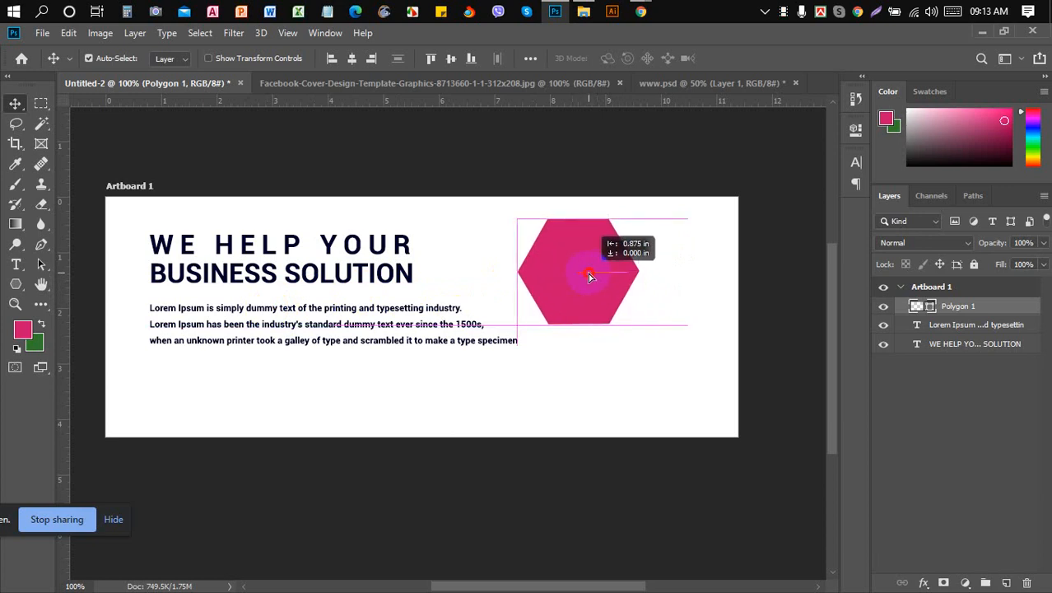
{"action": "left_click_drag", "start_coordinate": [588, 274], "coordinate": [631, 276]}
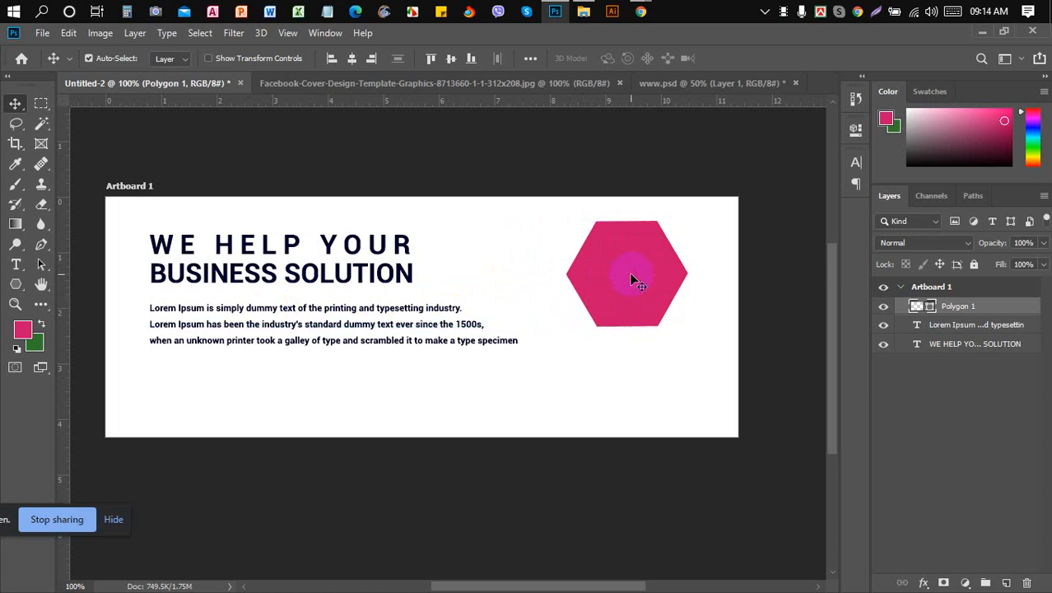
{"action": "left_click_drag", "start_coordinate": [631, 279], "coordinate": [608, 272]}
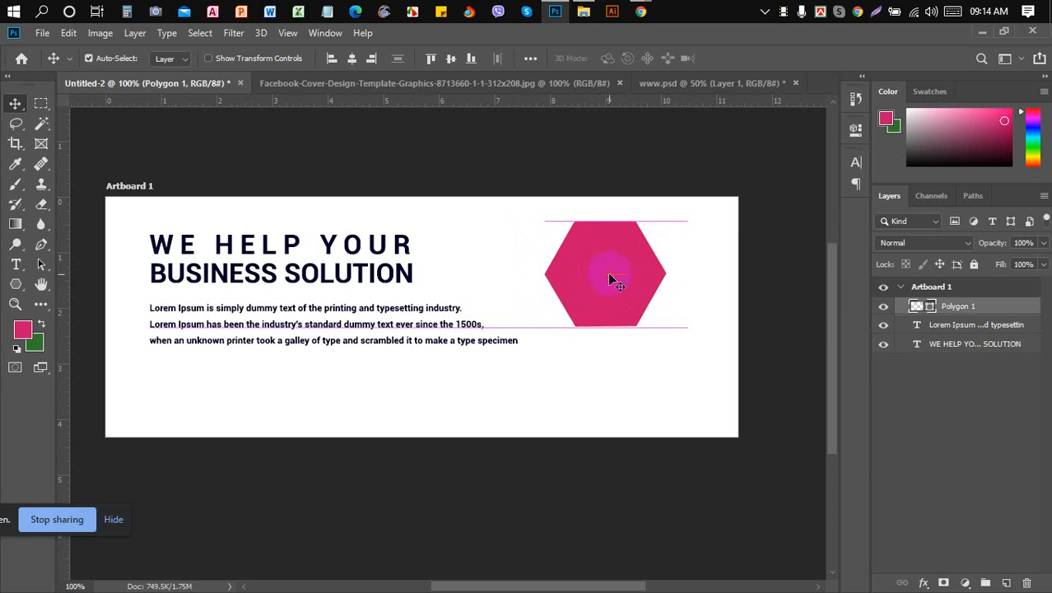
- In a new Chrome tab, search Google for the 'man pic download' suggestion
{"action": "mouse_move", "coordinate": [639, 11]}
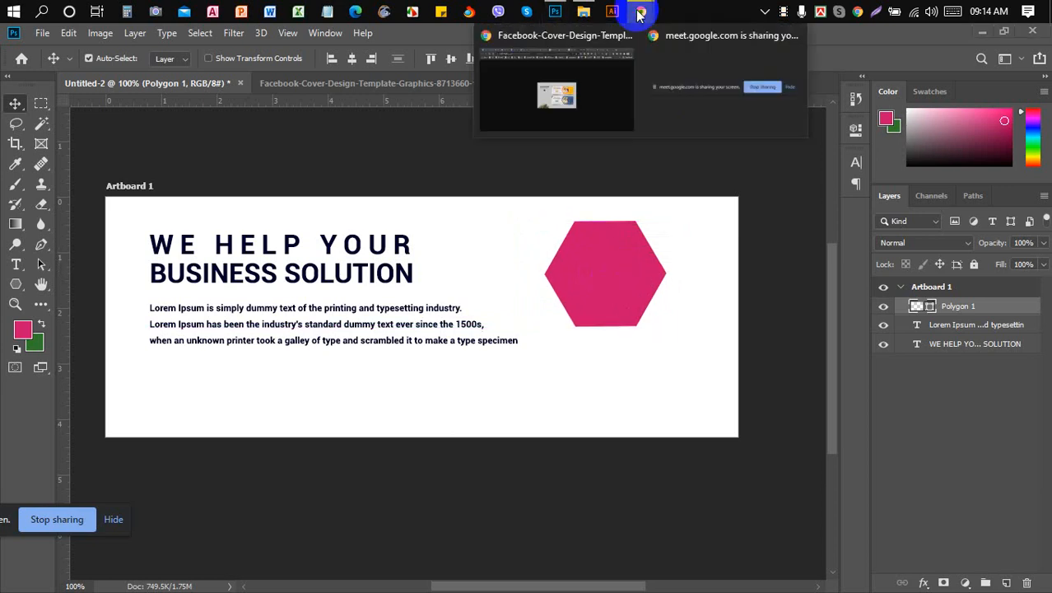
{"action": "left_click", "coordinate": [580, 61]}
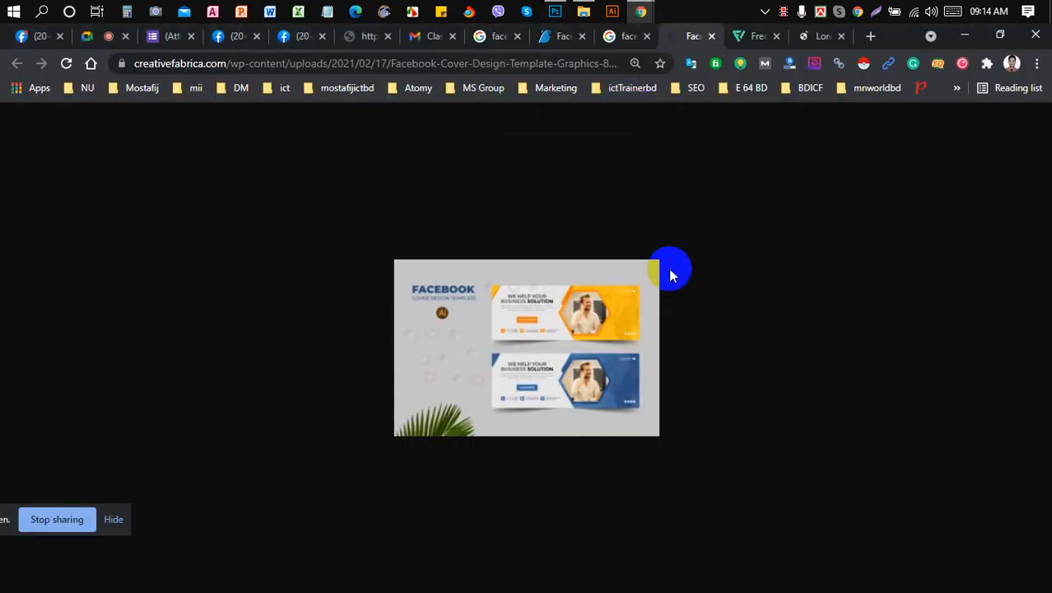
{"action": "left_click", "coordinate": [871, 36]}
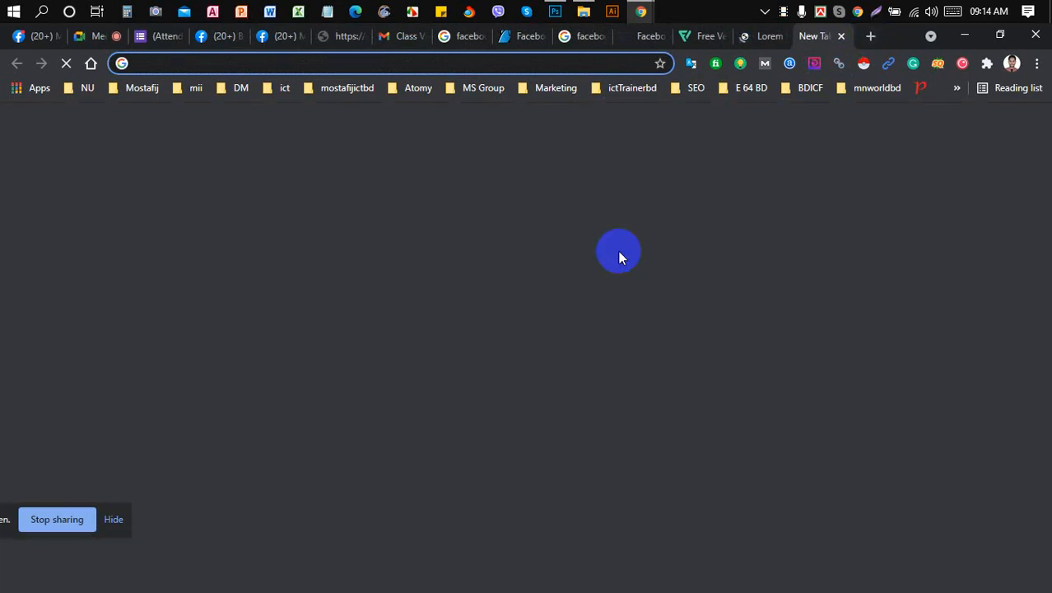
{"action": "type", "text": "man"}
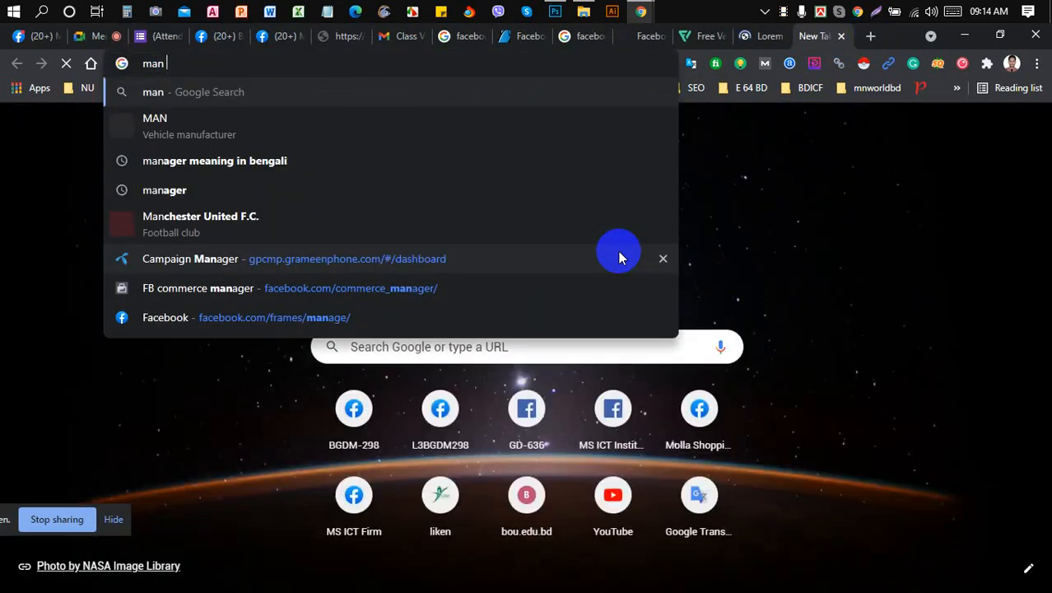
{"action": "type", "text": "pc"}
{"action": "key", "text": "BackSpace"}
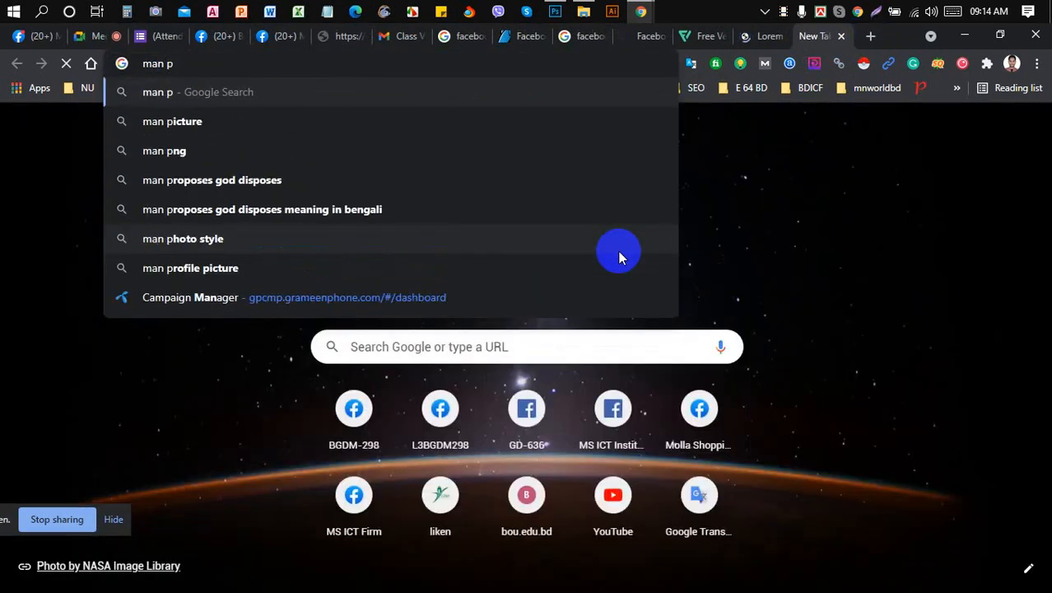
{"action": "type", "text": "ic"}
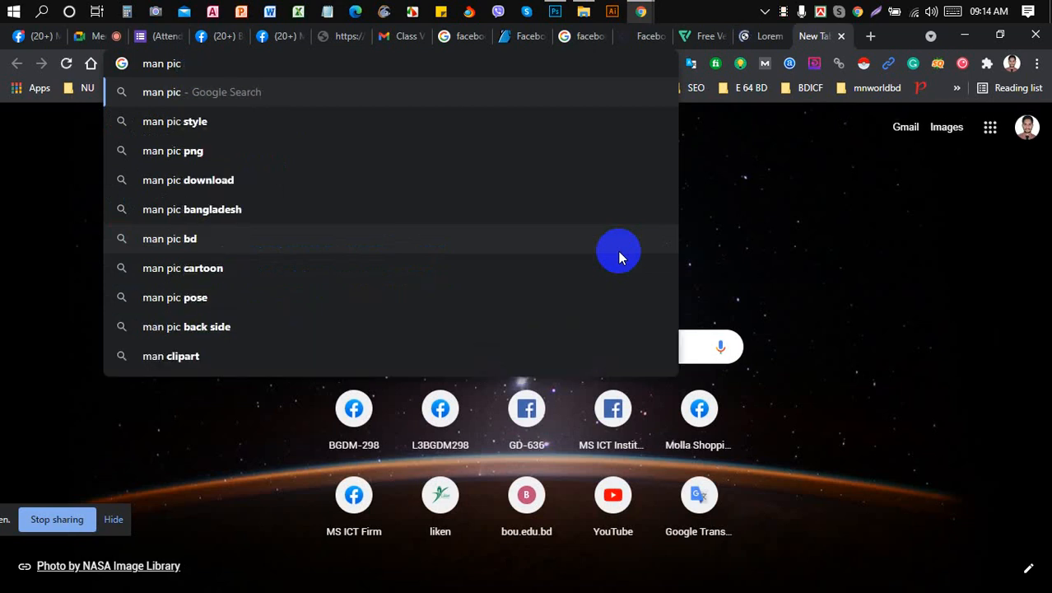
{"action": "left_click", "coordinate": [447, 169]}
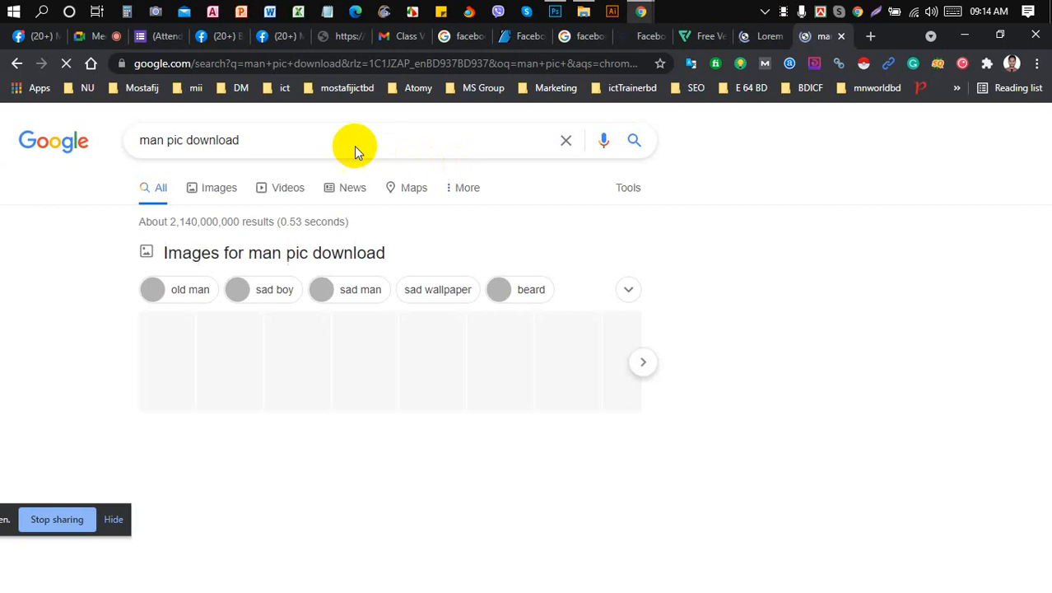
- Change the query to 'man pic png' and show the Images results
{"action": "left_click_drag", "start_coordinate": [303, 139], "coordinate": [188, 142]}
{"action": "key", "text": "BackSpace"}
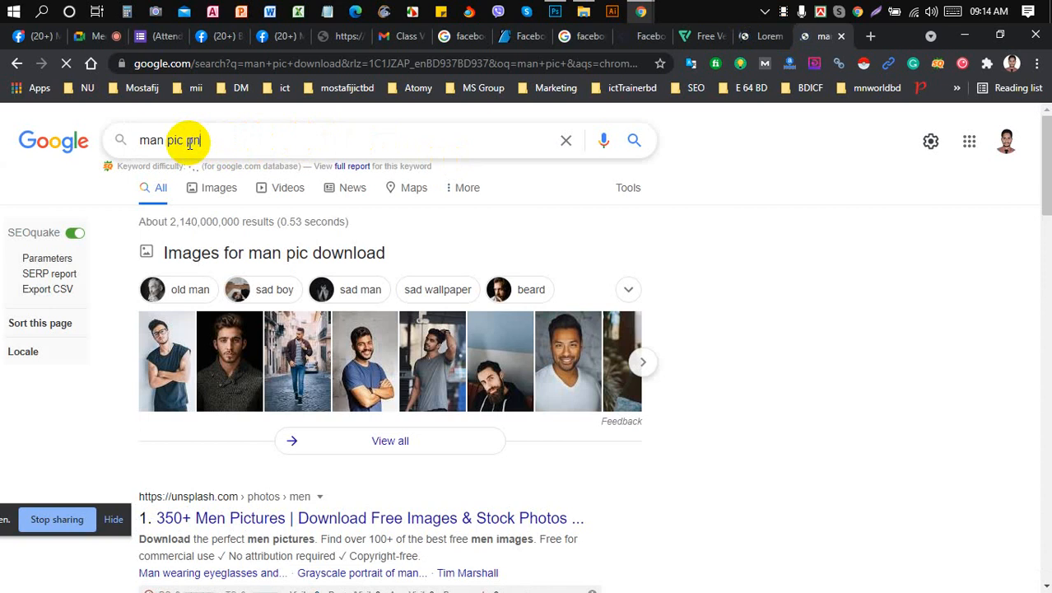
{"action": "key", "text": "Return"}
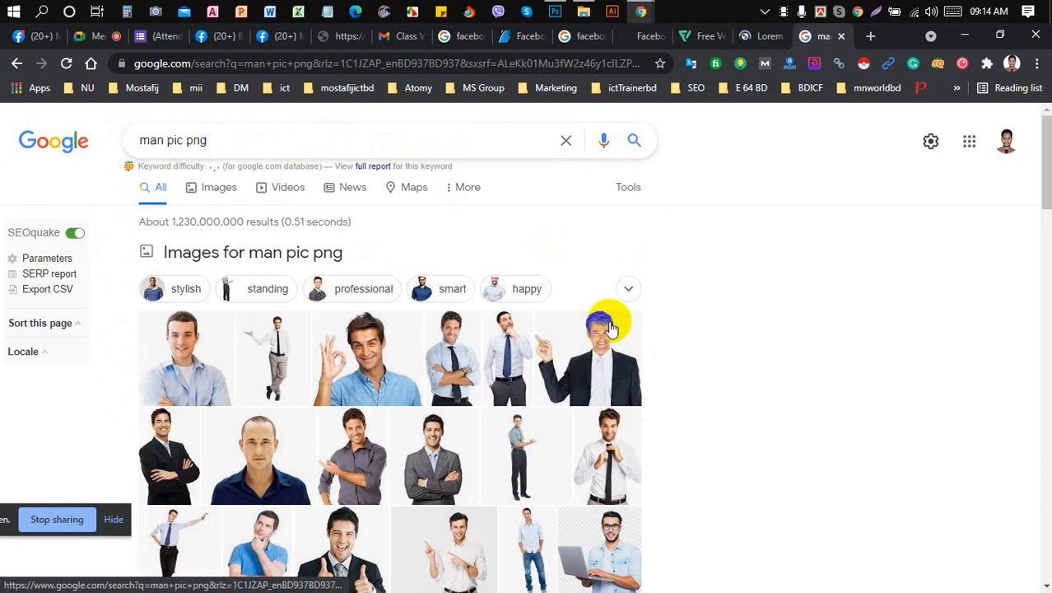
{"action": "scroll", "coordinate": [605, 322], "scroll_direction": "down", "scroll_amount": 3}
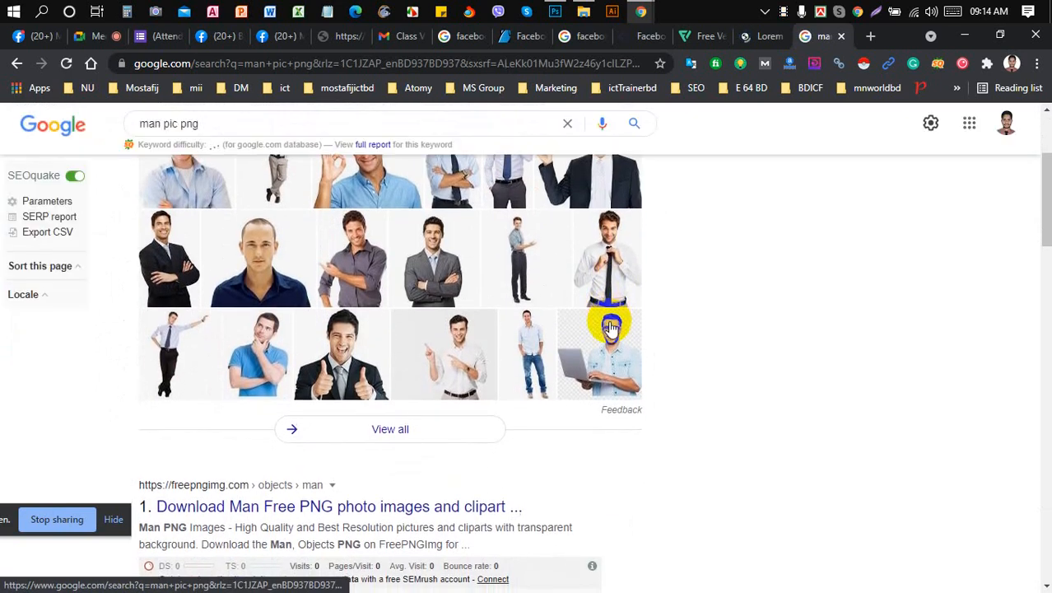
{"action": "left_click", "coordinate": [609, 330]}
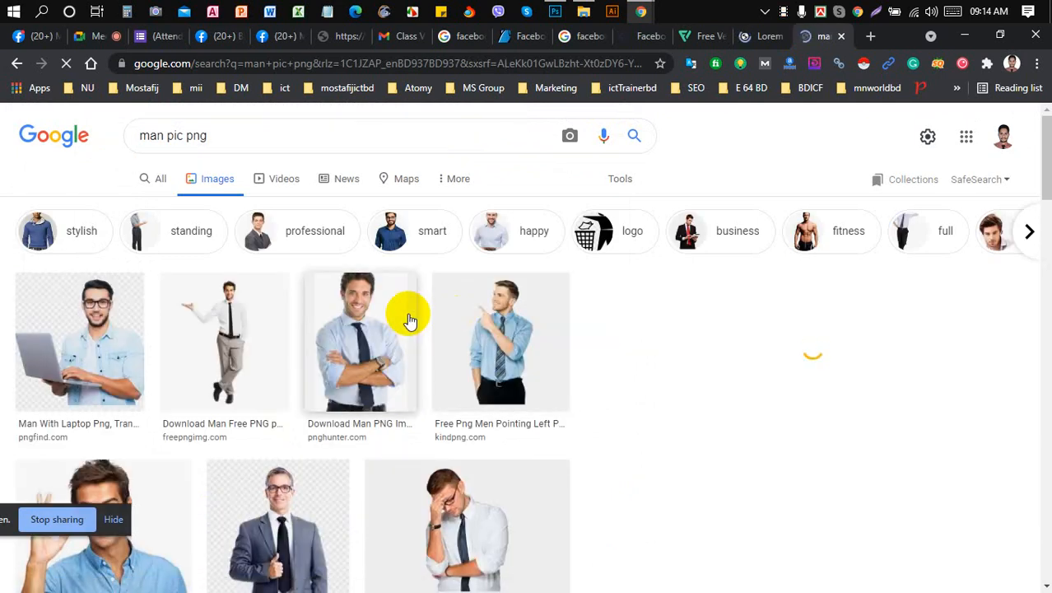
- Open the laptop-man image in its own tab to inspect it, then close it
{"action": "scroll", "coordinate": [409, 320], "scroll_direction": "down", "scroll_amount": 2}
{"action": "scroll", "coordinate": [411, 313], "scroll_direction": "down", "scroll_amount": 1}
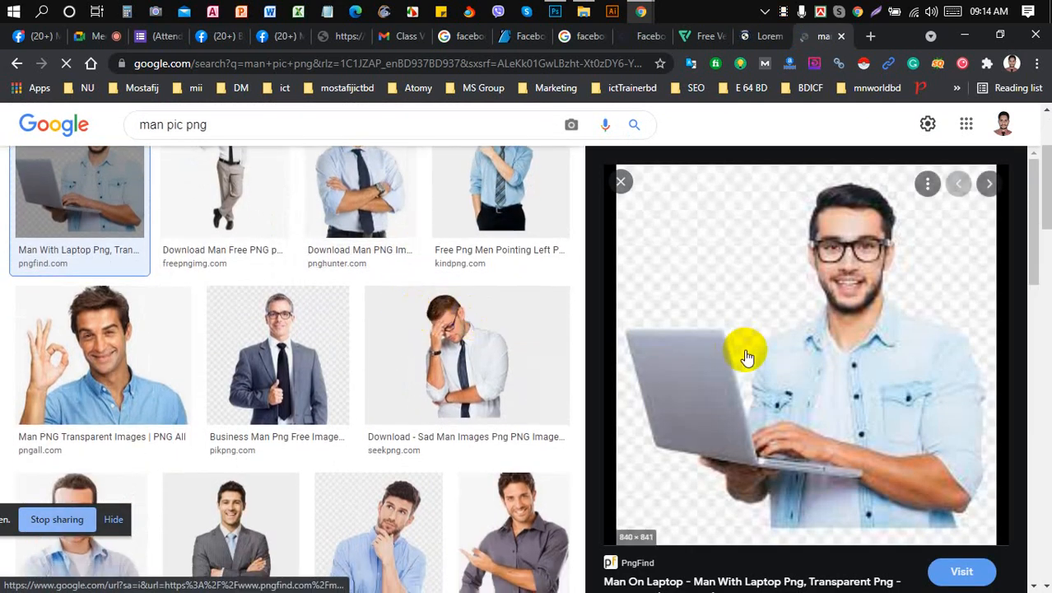
{"action": "right_click", "coordinate": [774, 346]}
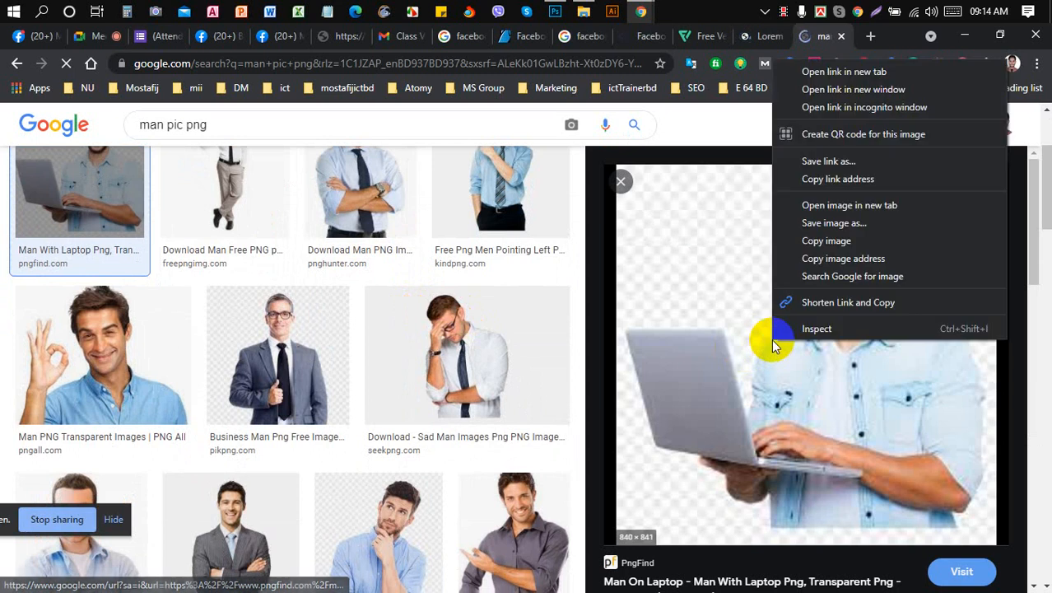
{"action": "left_click", "coordinate": [830, 214]}
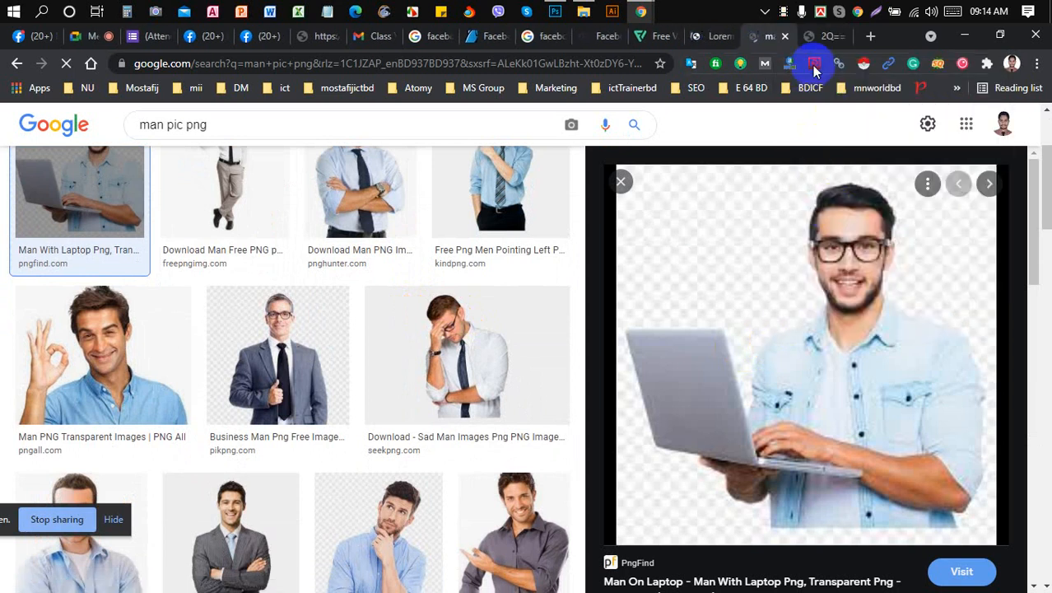
{"action": "left_click", "coordinate": [830, 37]}
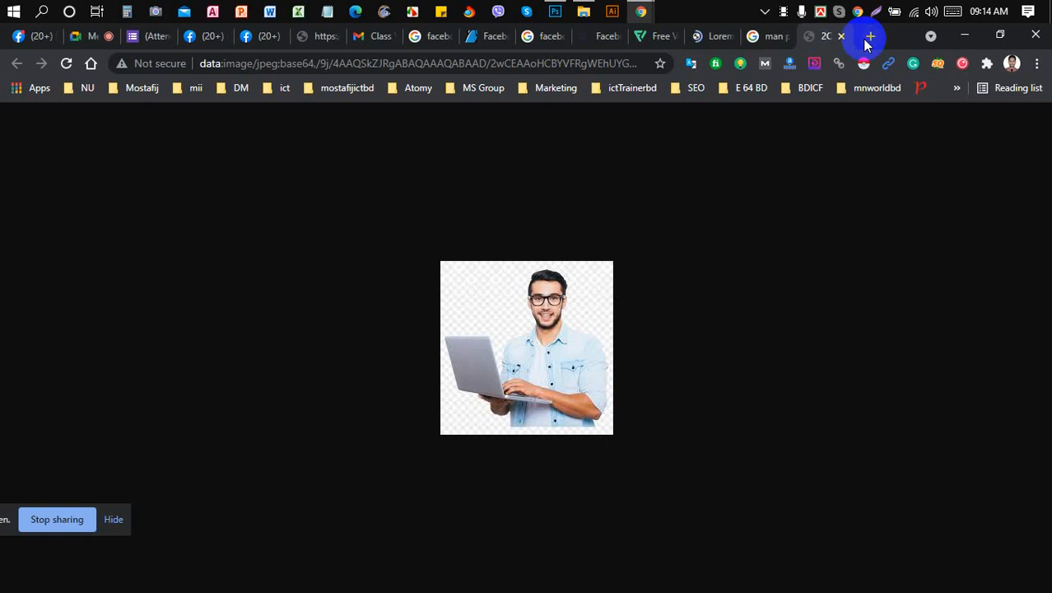
{"action": "left_click", "coordinate": [842, 37]}
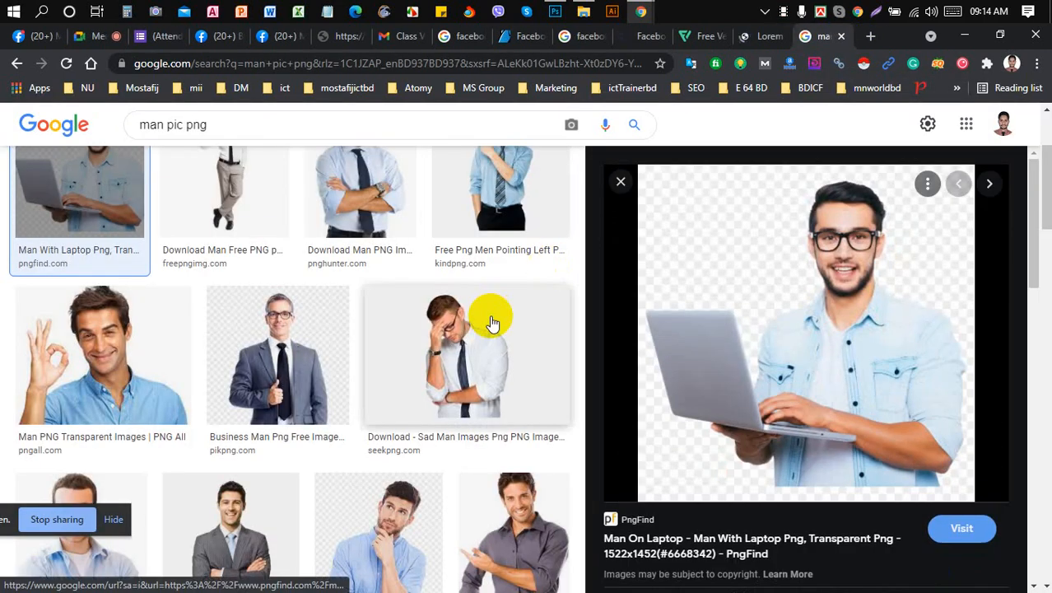
- Preview the businessman with crossed arms at full size in a new tab, then close it
{"action": "scroll", "coordinate": [493, 324], "scroll_direction": "up", "scroll_amount": 3}
{"action": "scroll", "coordinate": [493, 324], "scroll_direction": "down", "scroll_amount": 2}
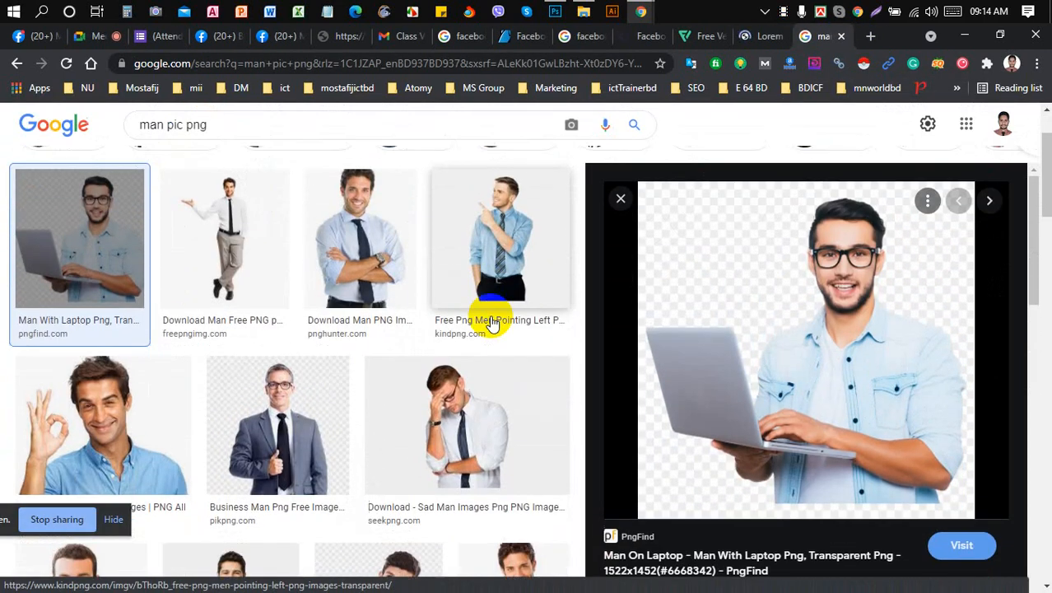
{"action": "scroll", "coordinate": [396, 336], "scroll_direction": "down", "scroll_amount": 5}
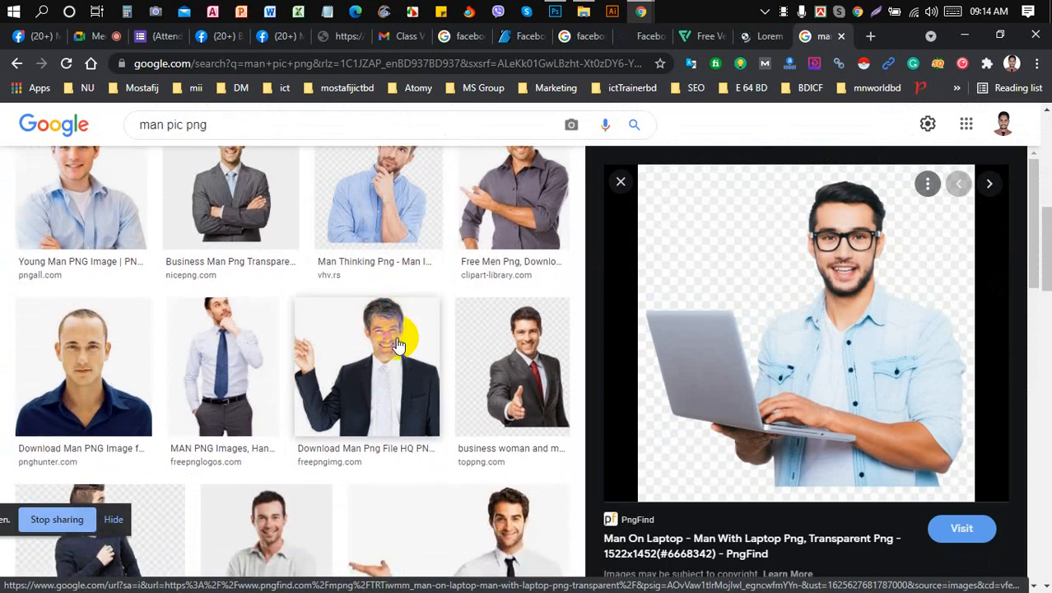
{"action": "scroll", "coordinate": [396, 344], "scroll_direction": "down", "scroll_amount": 2}
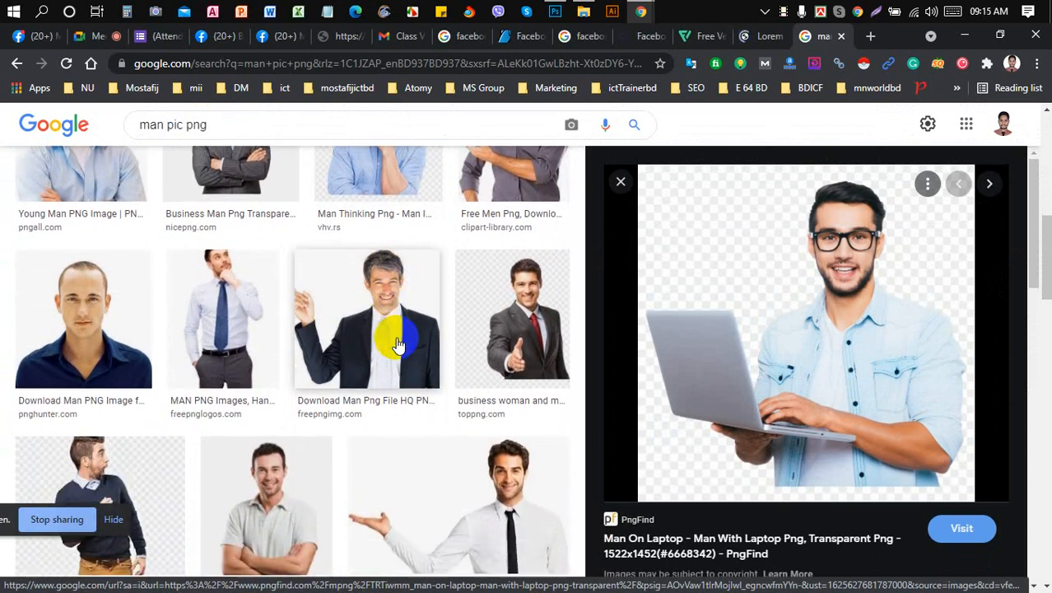
{"action": "scroll", "coordinate": [396, 344], "scroll_direction": "down", "scroll_amount": 2}
{"action": "scroll", "coordinate": [396, 344], "scroll_direction": "down", "scroll_amount": 1}
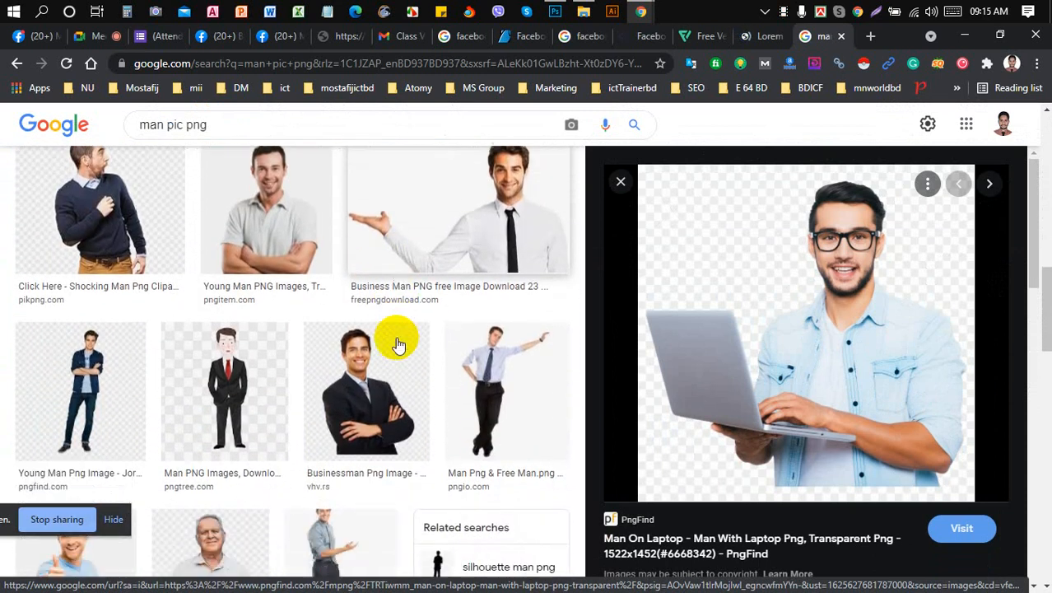
{"action": "left_click", "coordinate": [368, 386]}
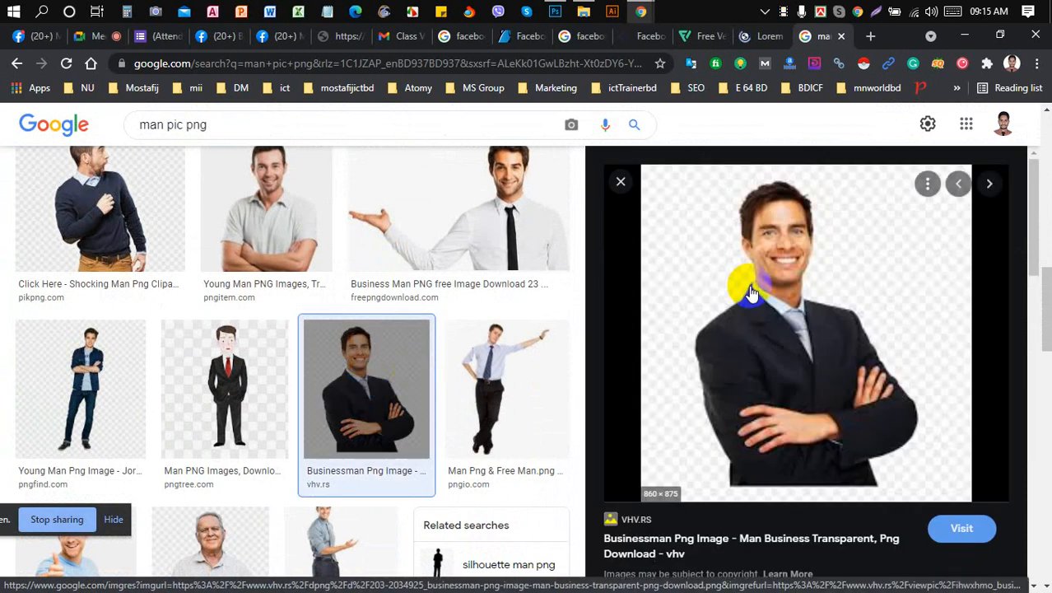
{"action": "right_click", "coordinate": [747, 285]}
{"action": "left_click", "coordinate": [819, 435]}
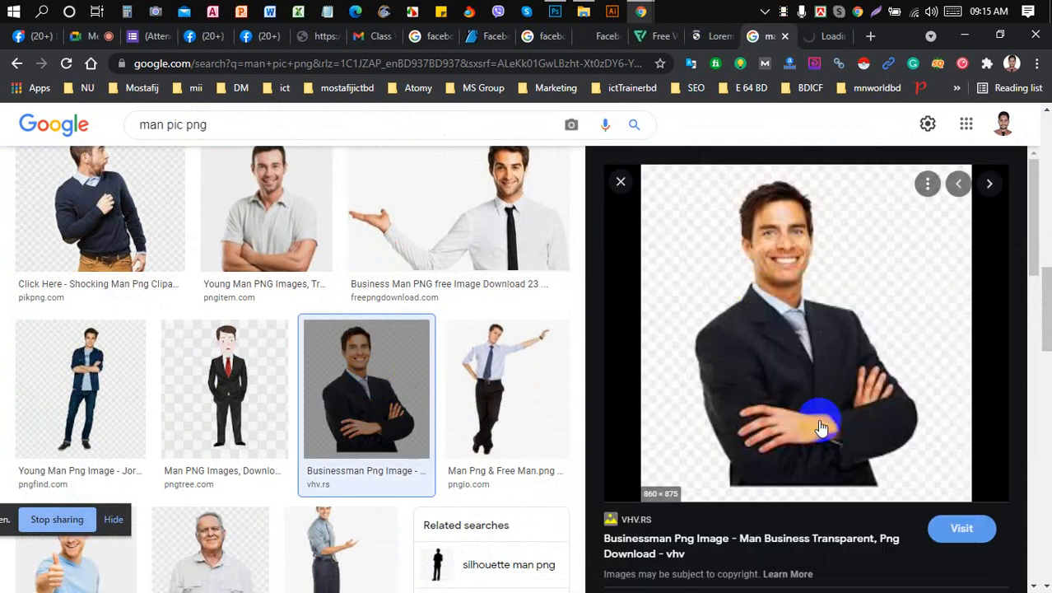
{"action": "left_click", "coordinate": [822, 36]}
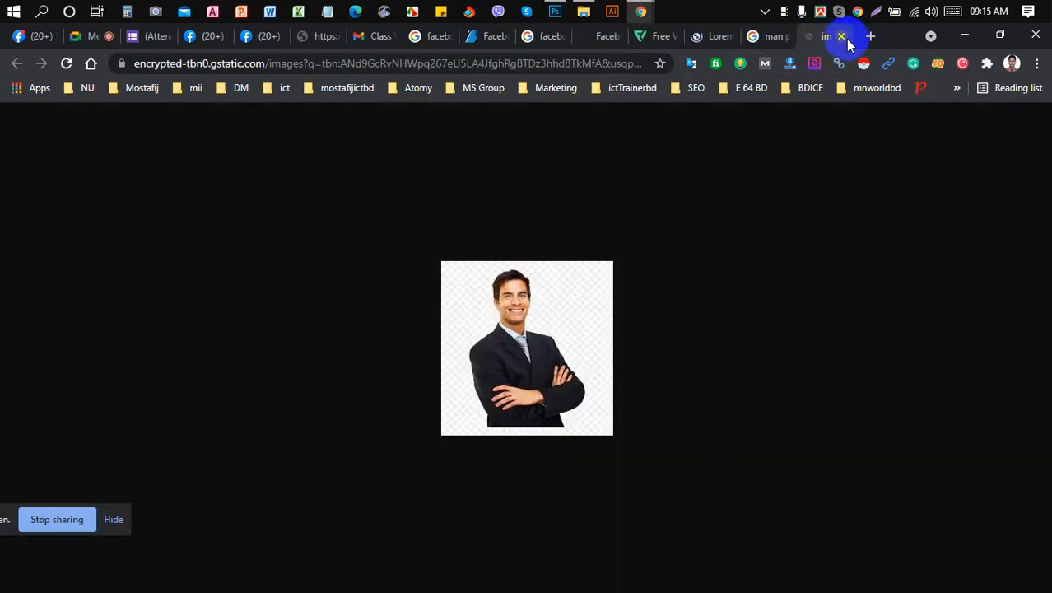
{"action": "left_click", "coordinate": [841, 36]}
- Preview the thumbs-up man image and compare against the Facebook cover reference
{"action": "scroll", "coordinate": [515, 278], "scroll_direction": "down", "scroll_amount": 2}
{"action": "scroll", "coordinate": [515, 278], "scroll_direction": "down", "scroll_amount": 2}
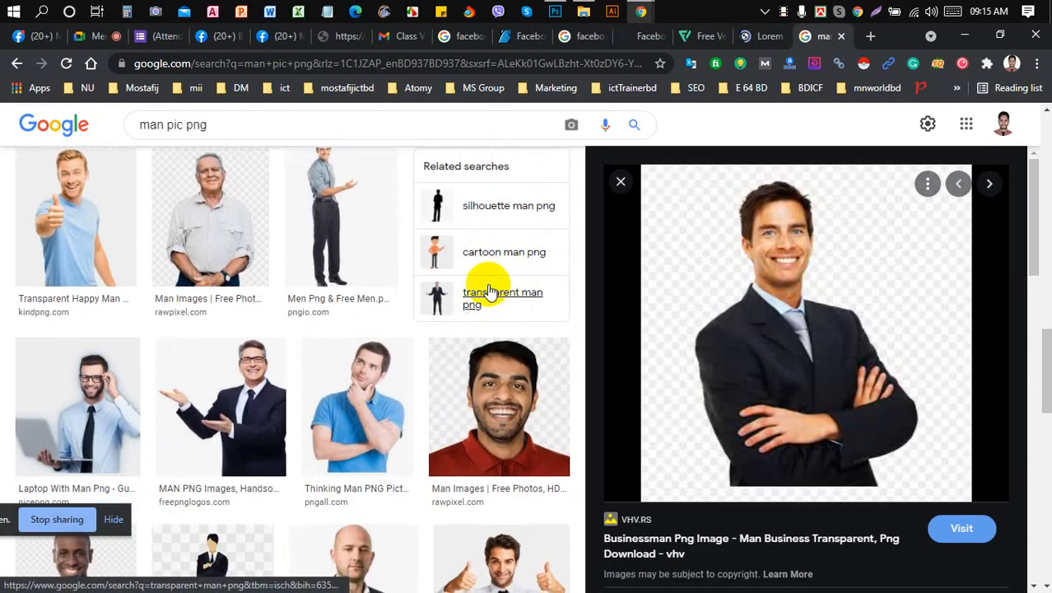
{"action": "scroll", "coordinate": [255, 401], "scroll_direction": "down", "scroll_amount": 2}
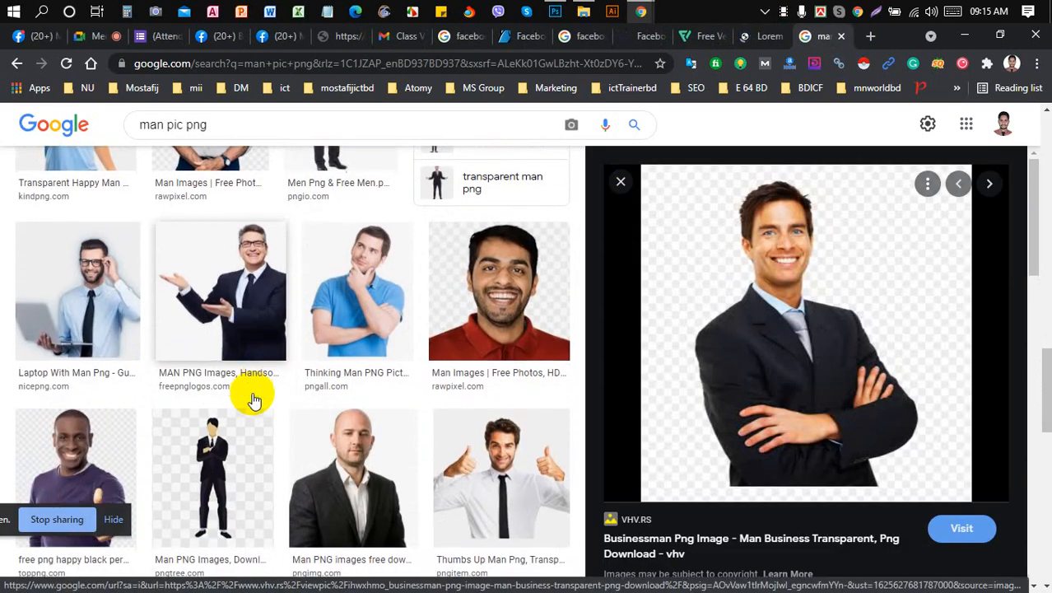
{"action": "scroll", "coordinate": [251, 395], "scroll_direction": "up", "scroll_amount": 3}
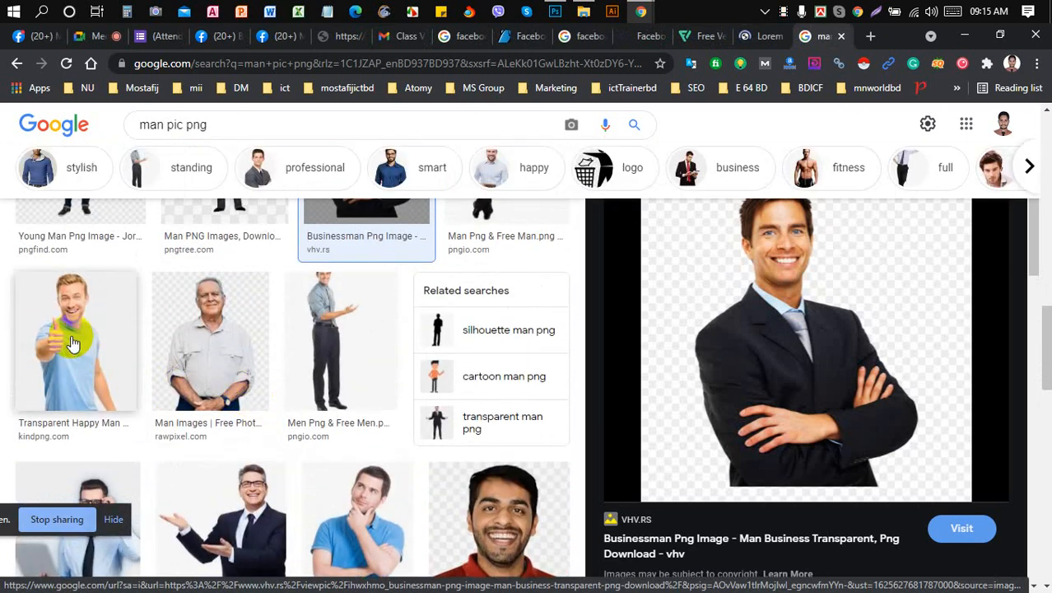
{"action": "left_click", "coordinate": [71, 344]}
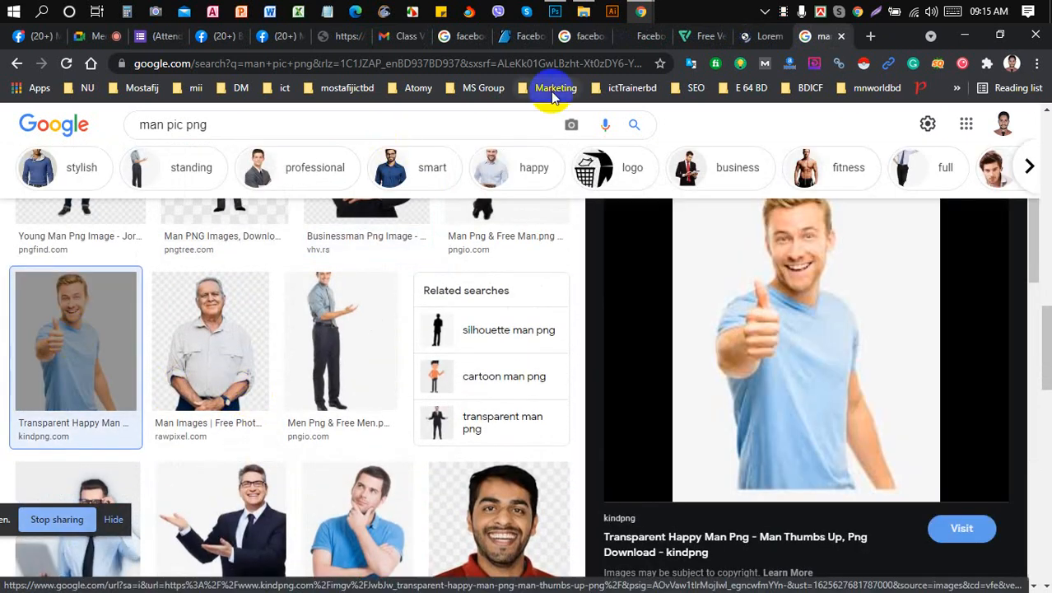
{"action": "left_click", "coordinate": [647, 37]}
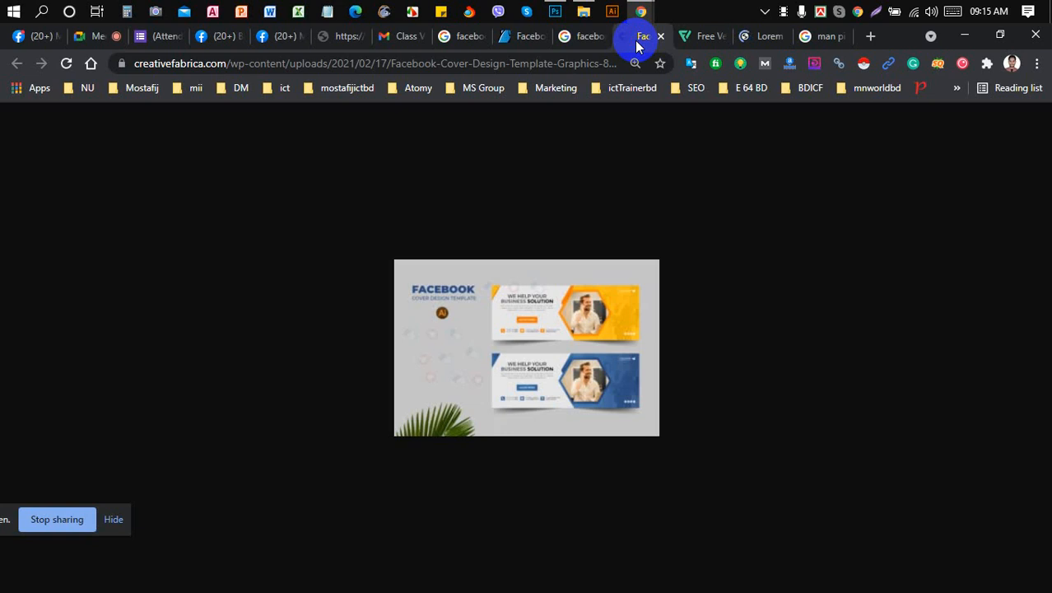
{"action": "left_click", "coordinate": [804, 36]}
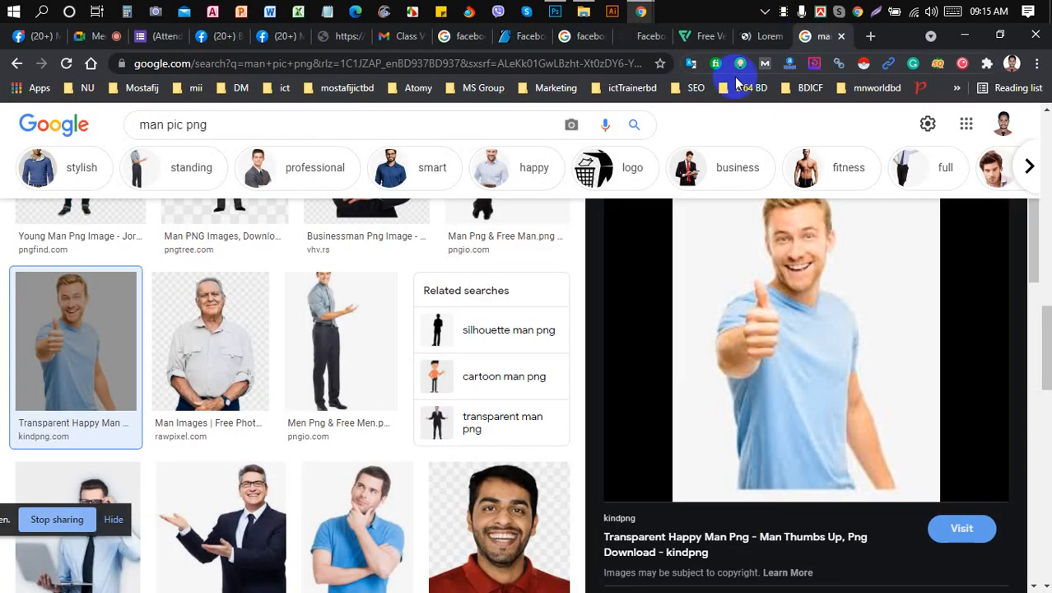
{"action": "scroll", "coordinate": [531, 237], "scroll_direction": "up", "scroll_amount": 5}
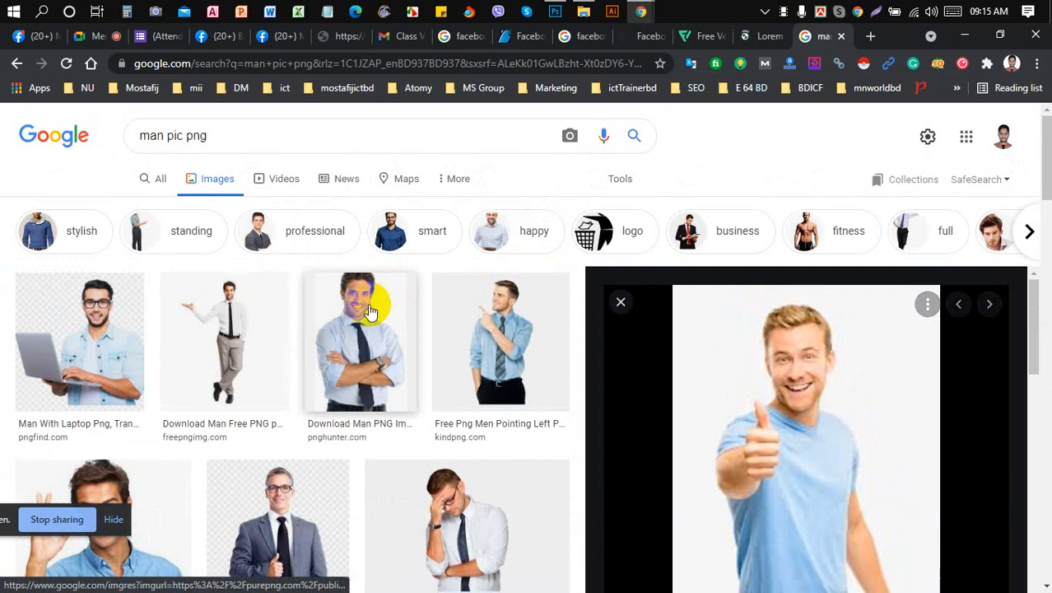
- Save the crossed-arms man with tie image as 'download'
{"action": "left_click", "coordinate": [374, 298]}
{"action": "right_click", "coordinate": [744, 277]}
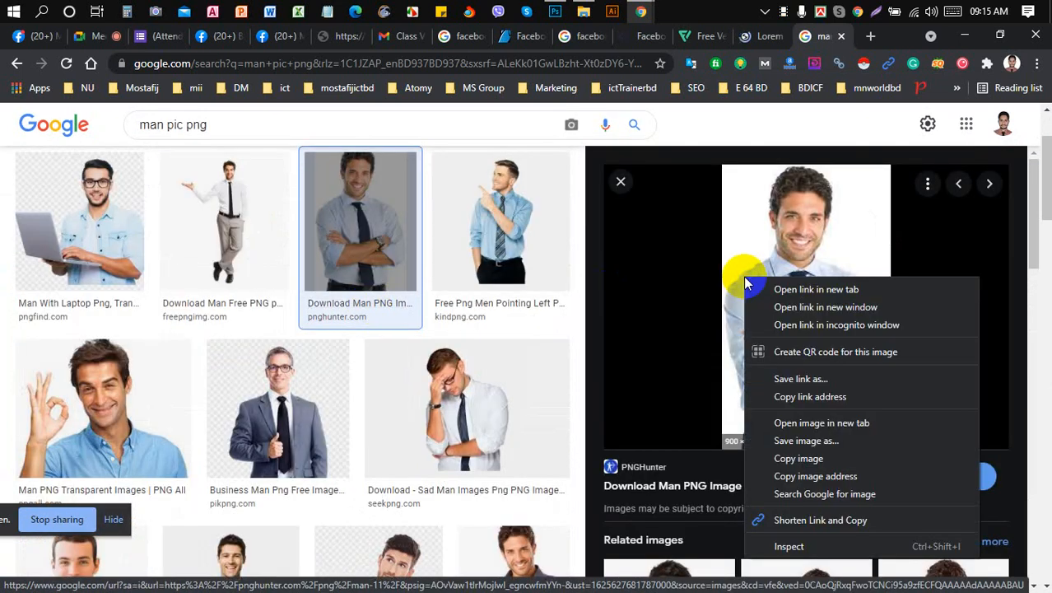
{"action": "left_click", "coordinate": [826, 441]}
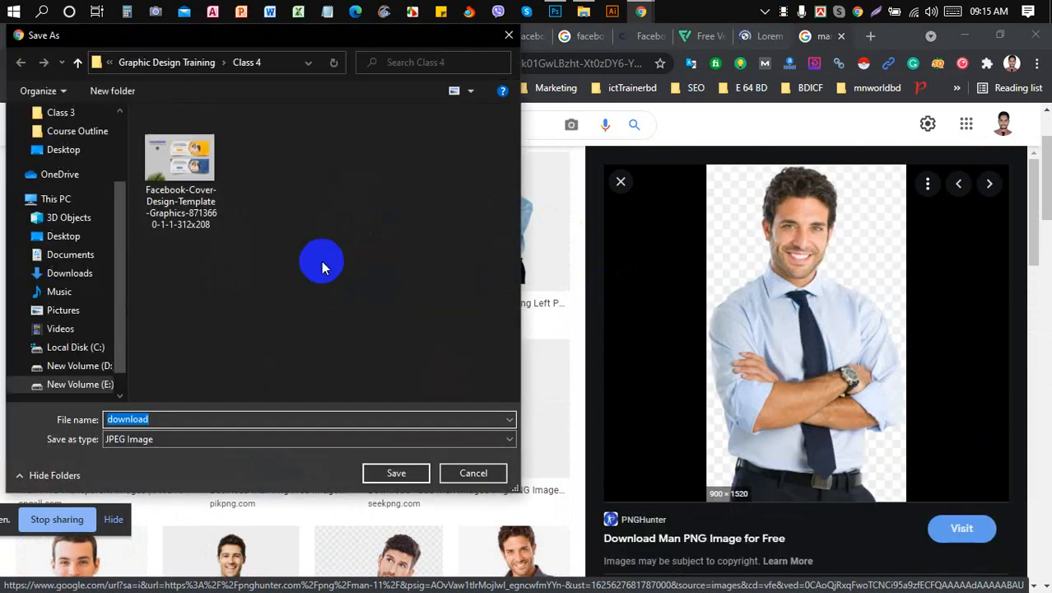
{"action": "left_click", "coordinate": [395, 473]}
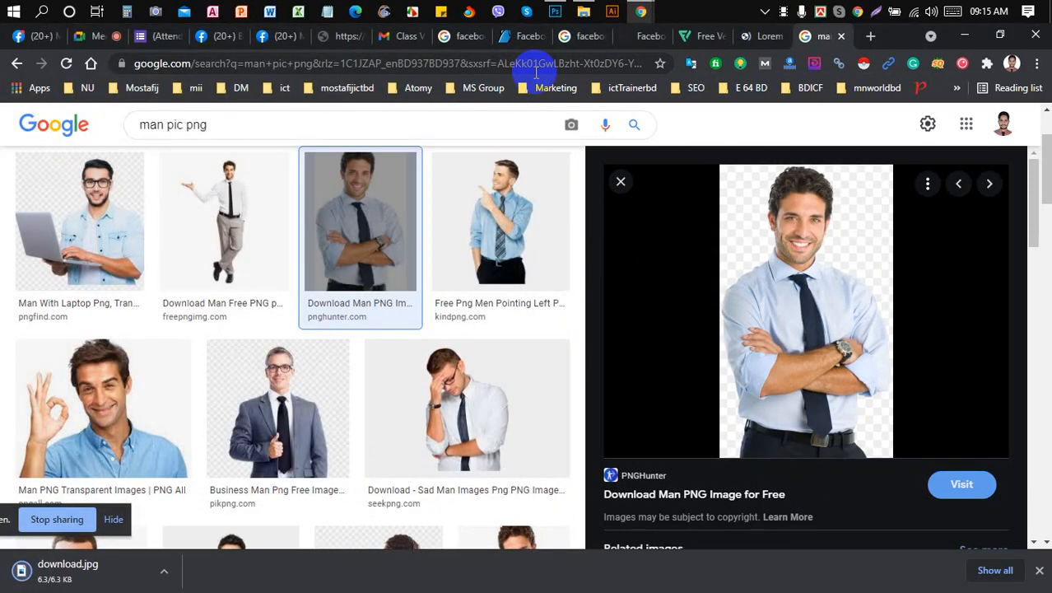
- Place the 'download' photo into the cover artboard with File > Place Embedded and commit it
{"action": "left_click", "coordinate": [555, 10]}
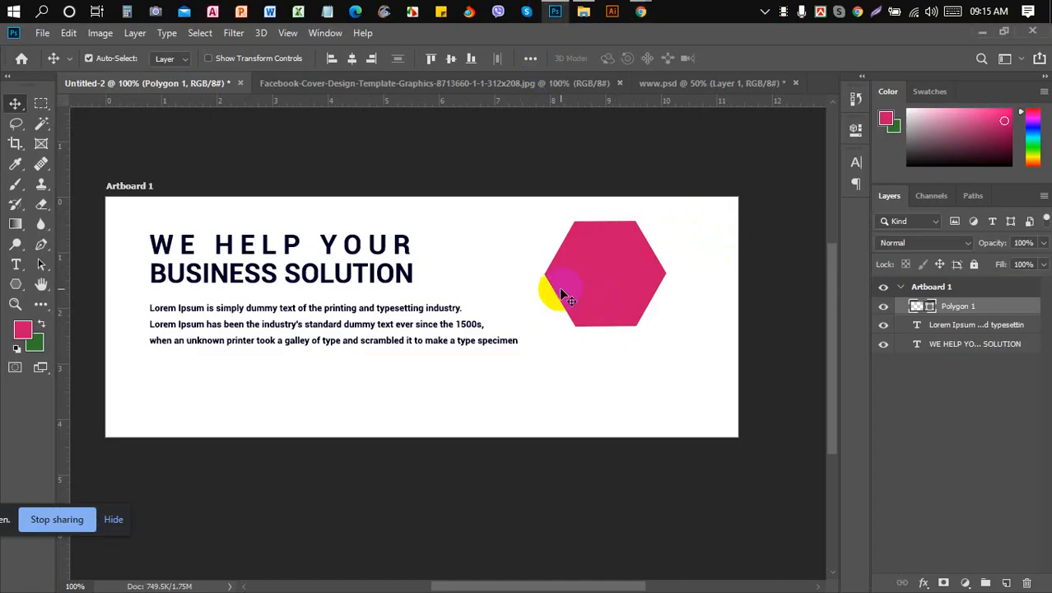
{"action": "left_click", "coordinate": [44, 33]}
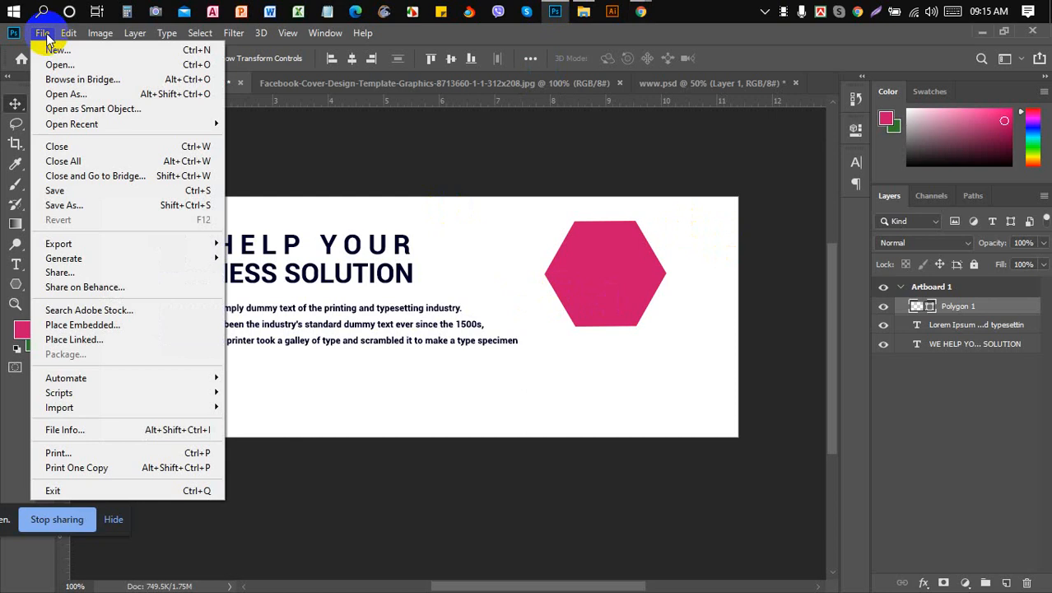
{"action": "left_click", "coordinate": [41, 43]}
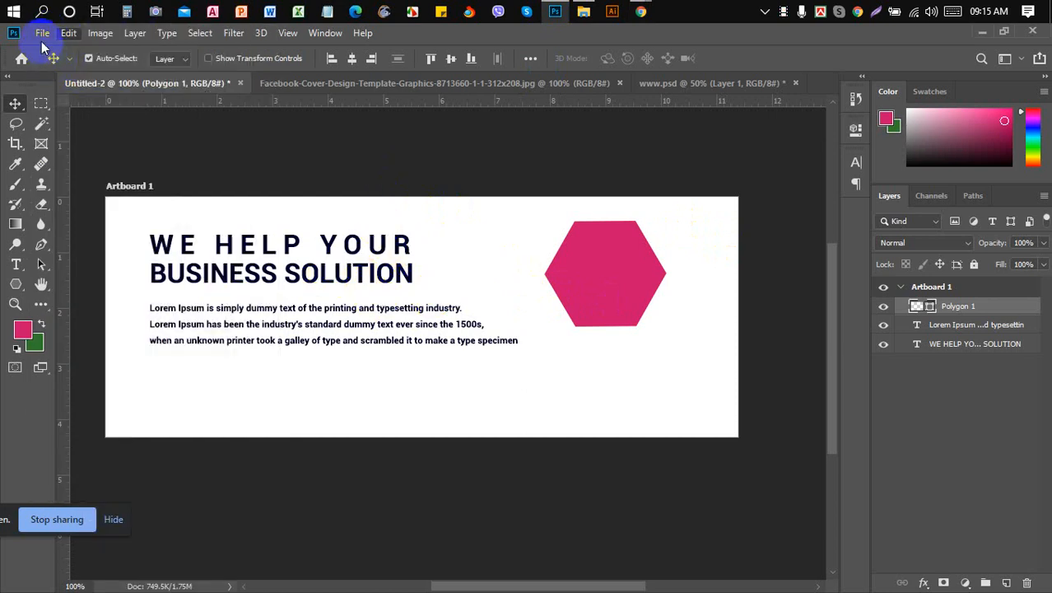
{"action": "left_click", "coordinate": [43, 35]}
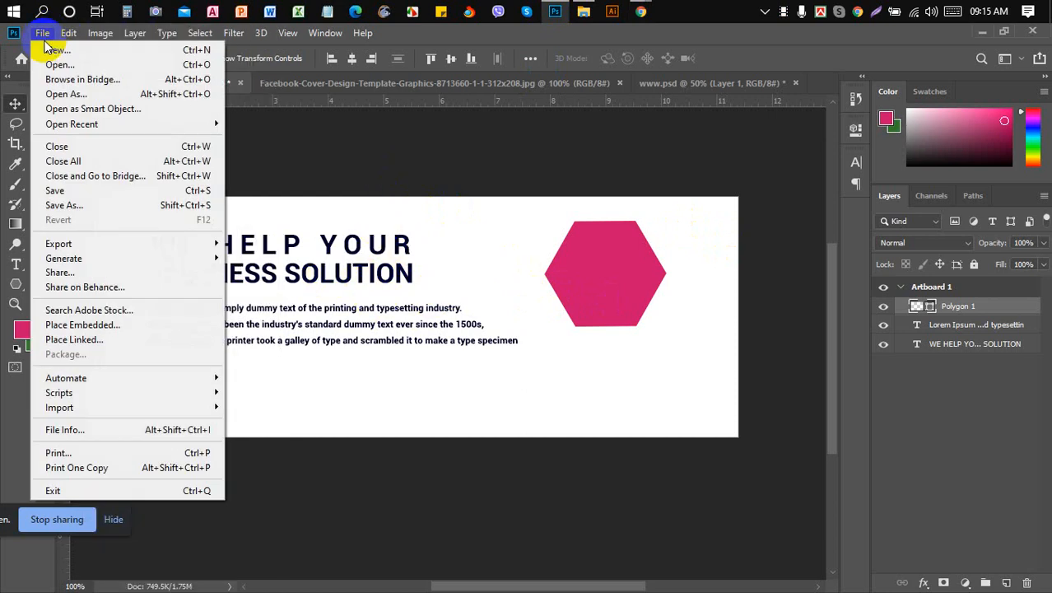
{"action": "left_click", "coordinate": [117, 331]}
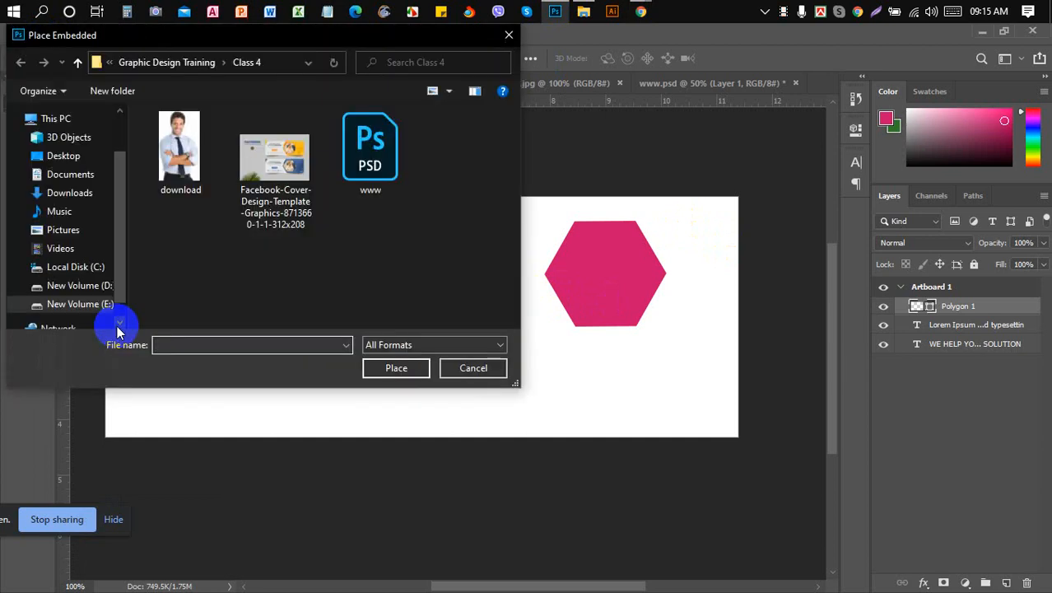
{"action": "double_click", "coordinate": [179, 147]}
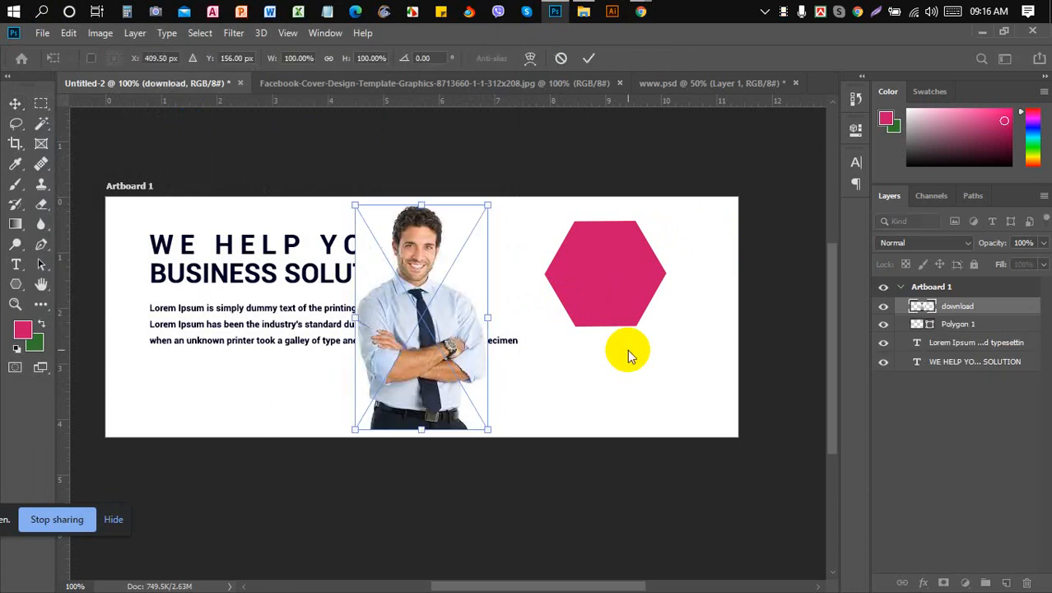
{"action": "left_click", "coordinate": [588, 58]}
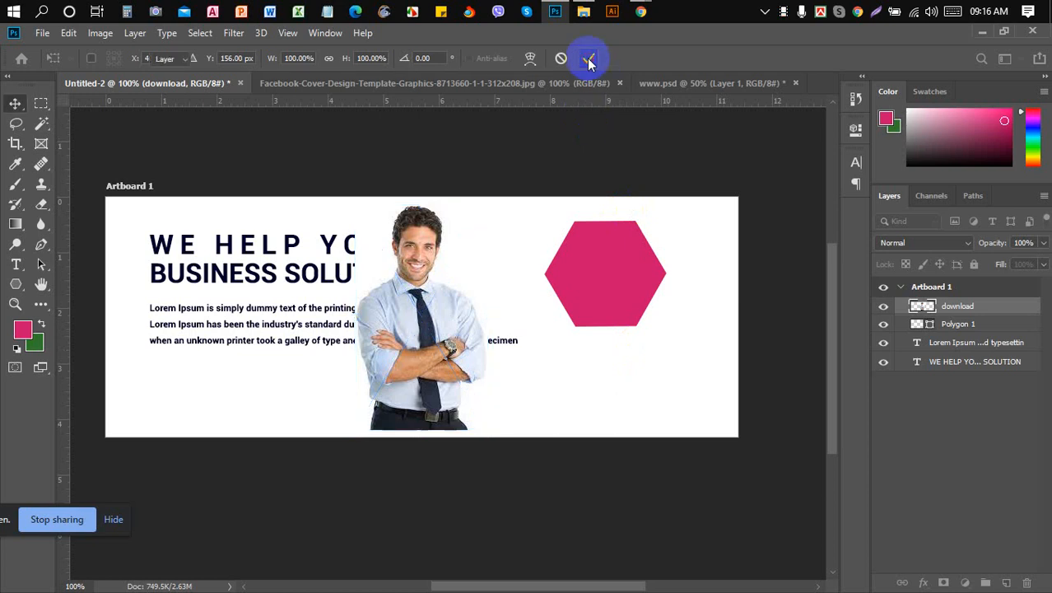
- Move the man's photo over the hexagon, clip it to Polygon 1, then undo the clip
{"action": "left_click_drag", "start_coordinate": [411, 320], "coordinate": [592, 278]}
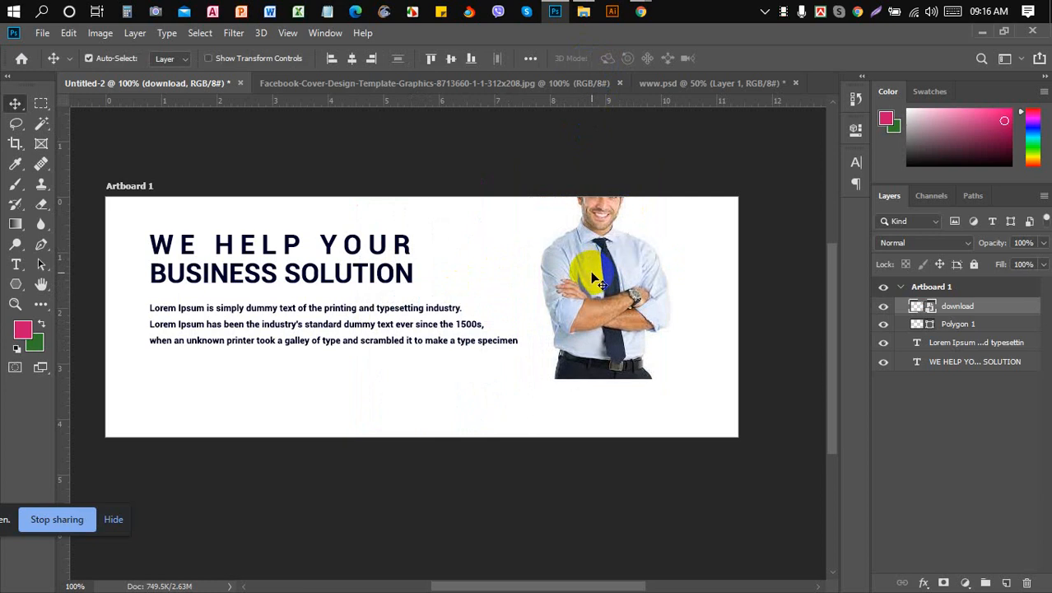
{"action": "left_click", "coordinate": [968, 326], "text": "ctrl"}
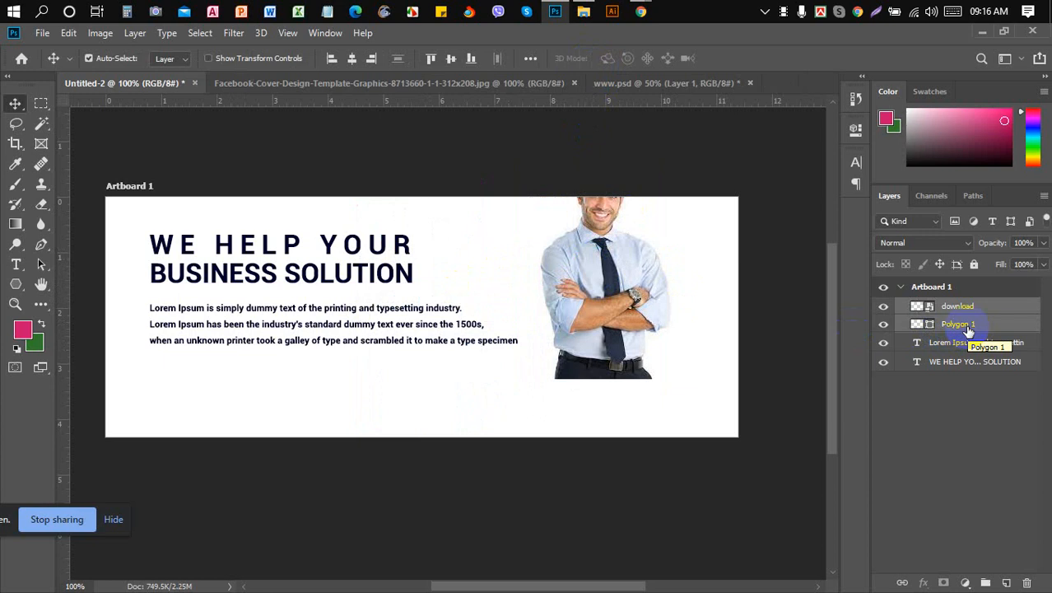
{"action": "right_click", "coordinate": [968, 330]}
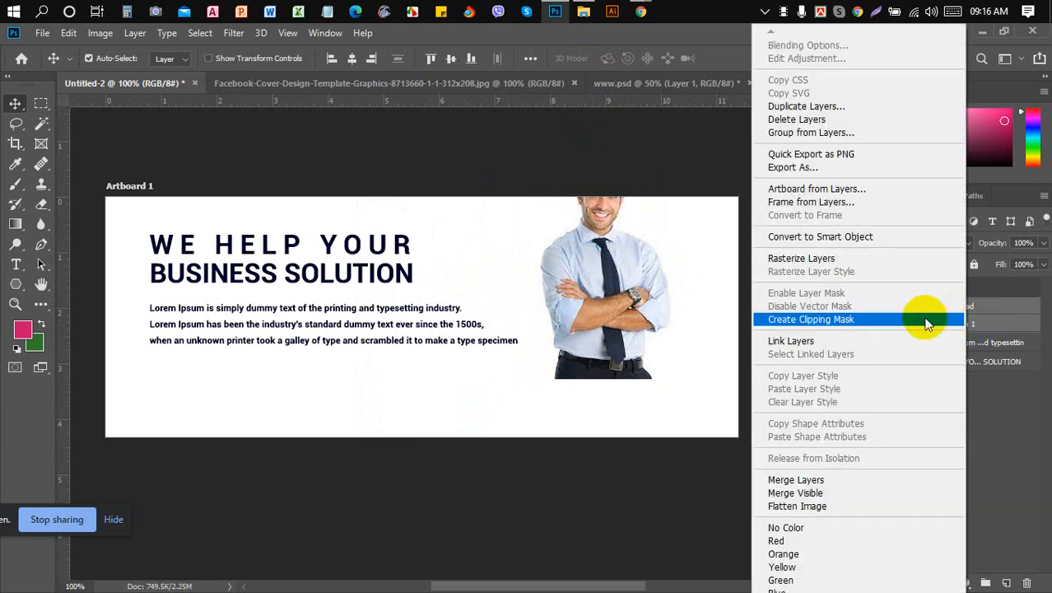
{"action": "left_click", "coordinate": [857, 324]}
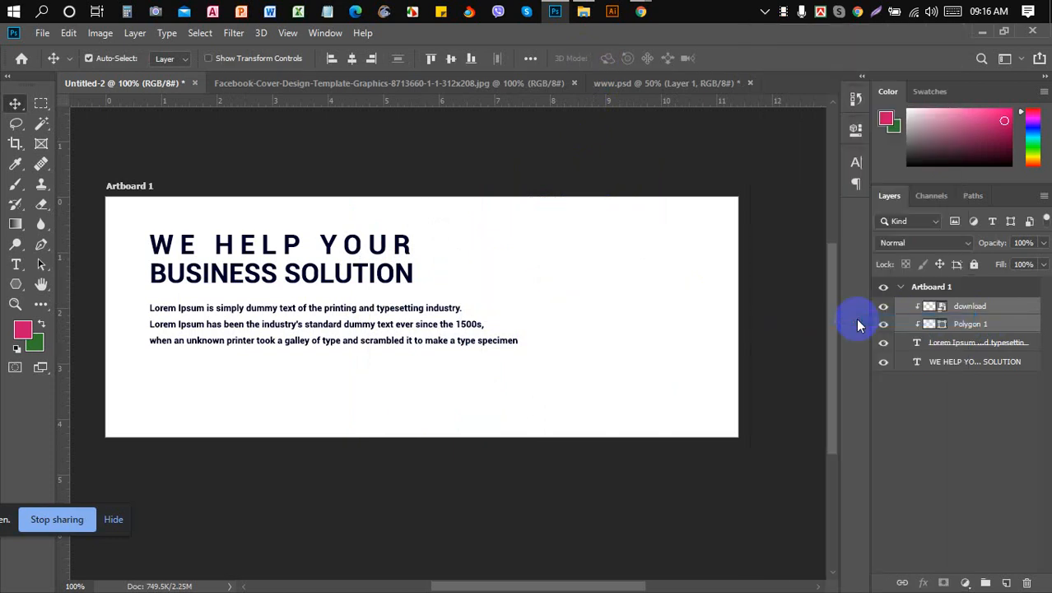
{"action": "left_click", "coordinate": [970, 316]}
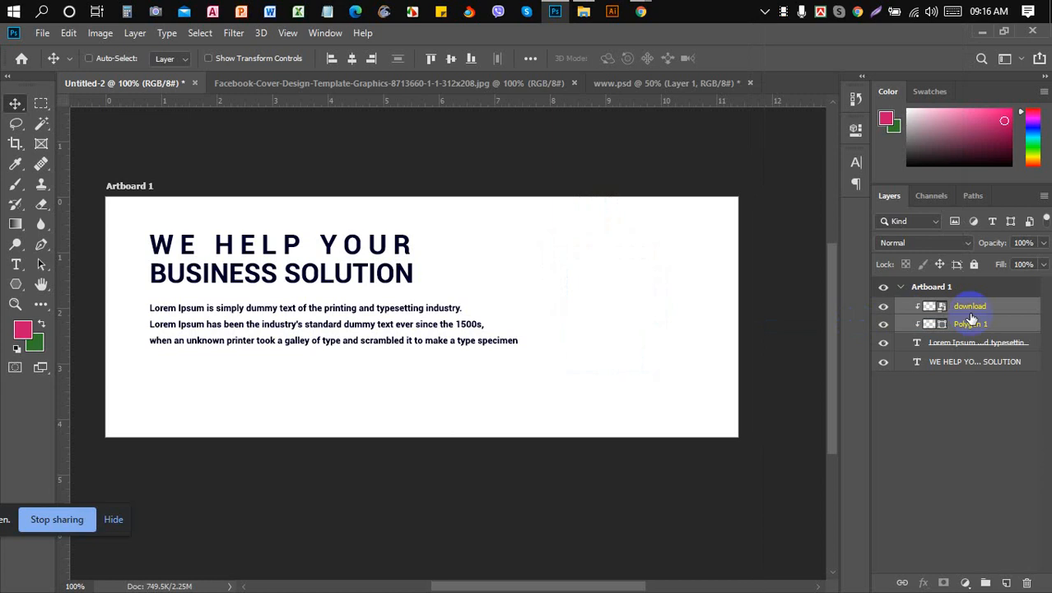
{"action": "key", "text": "ctrl+z"}
{"action": "left_click", "coordinate": [966, 314]}
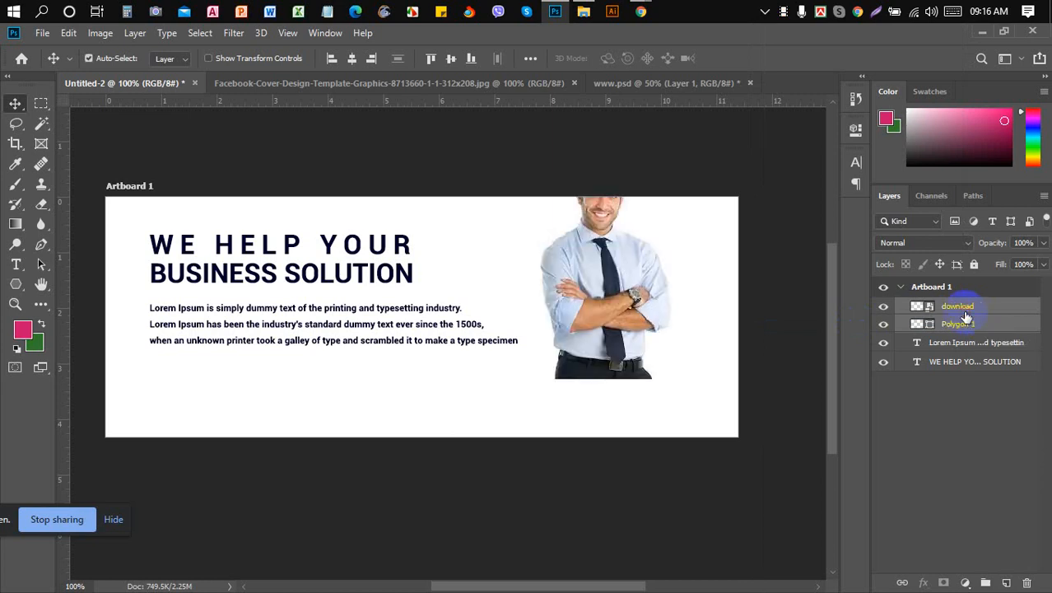
- Re-clip and release the download layer, then delete the photo layer
{"action": "left_click", "coordinate": [969, 316]}
{"action": "right_click", "coordinate": [970, 315]}
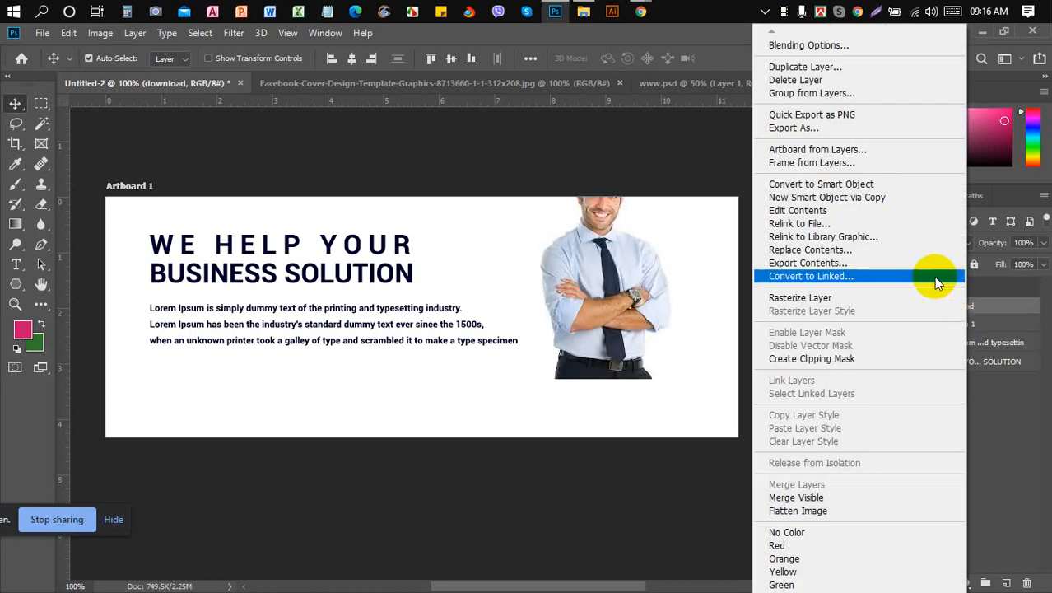
{"action": "left_click", "coordinate": [853, 359]}
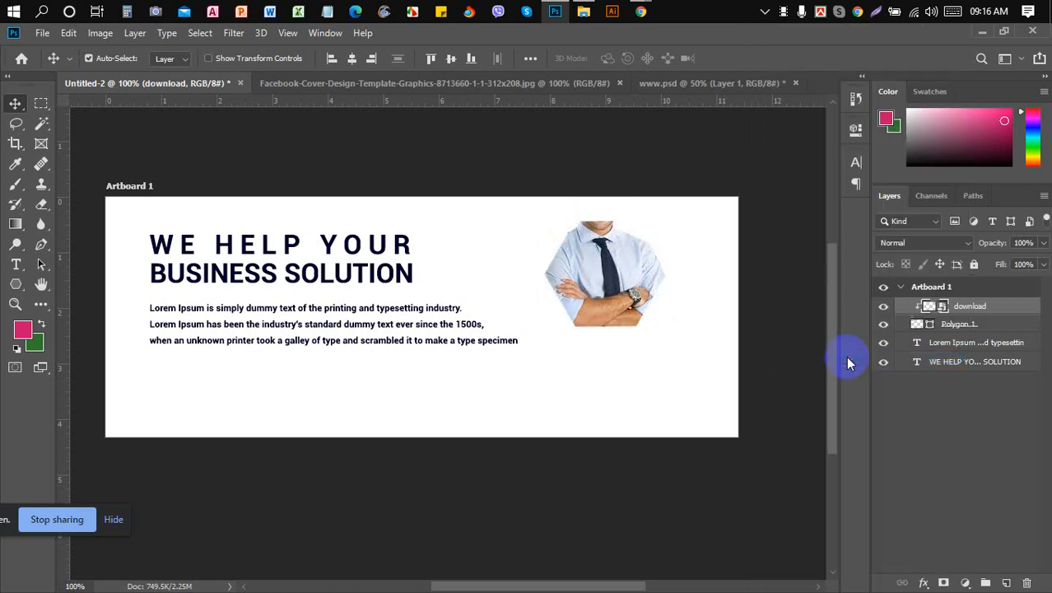
{"action": "left_click", "coordinate": [987, 315], "text": "alt"}
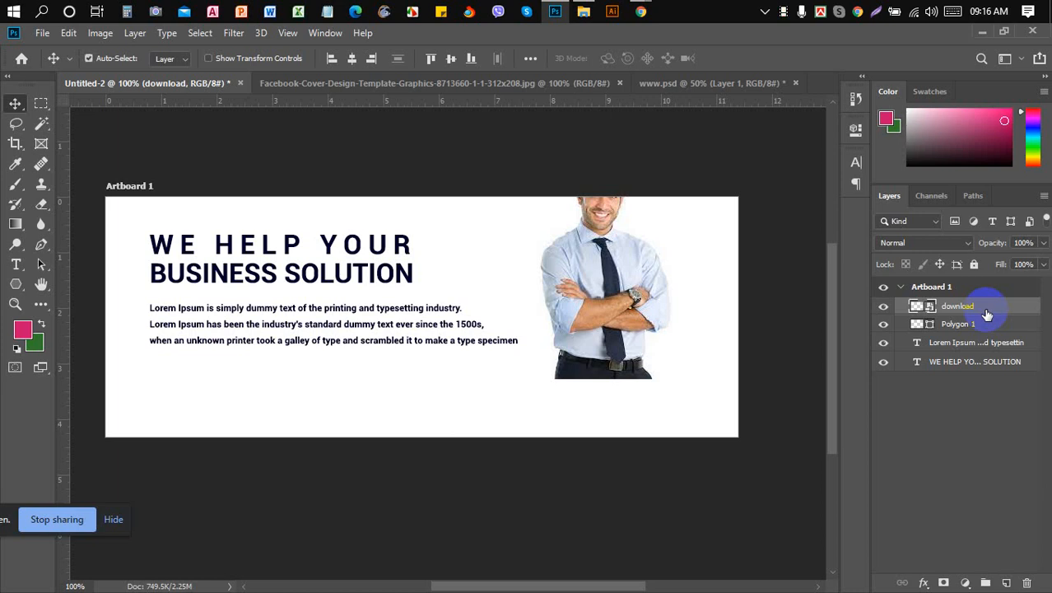
{"action": "key", "text": "Delete"}
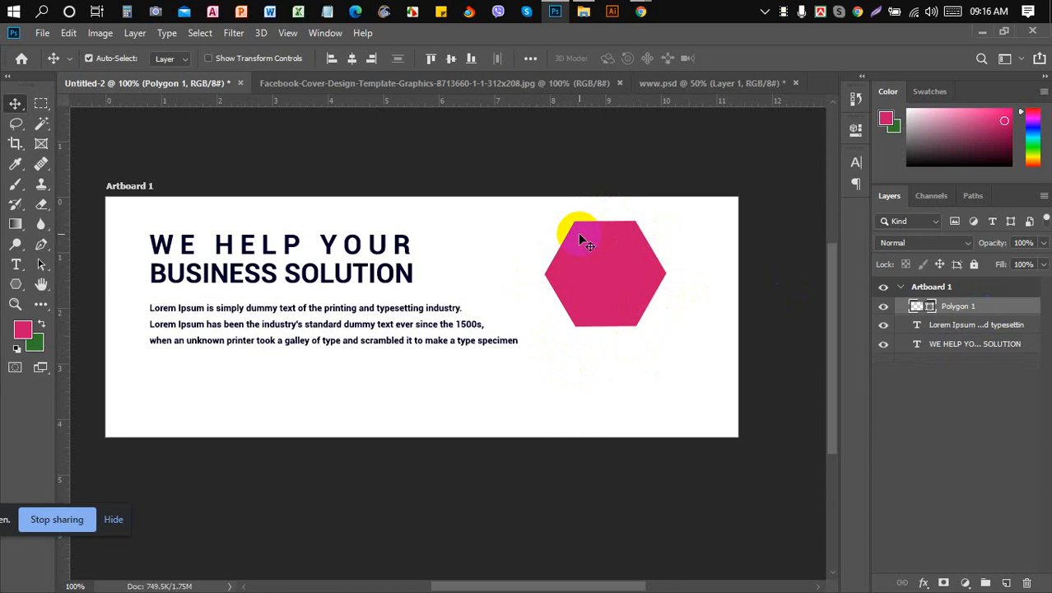
- Place the 'download' image again as an embedded layer and commit it
{"action": "left_click", "coordinate": [42, 34]}
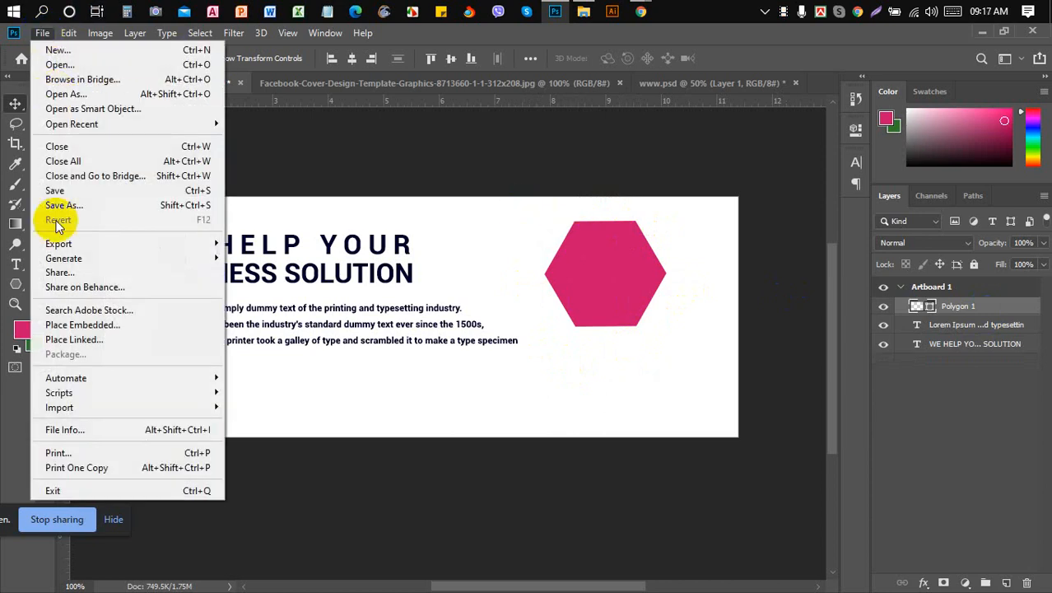
{"action": "left_click", "coordinate": [123, 328]}
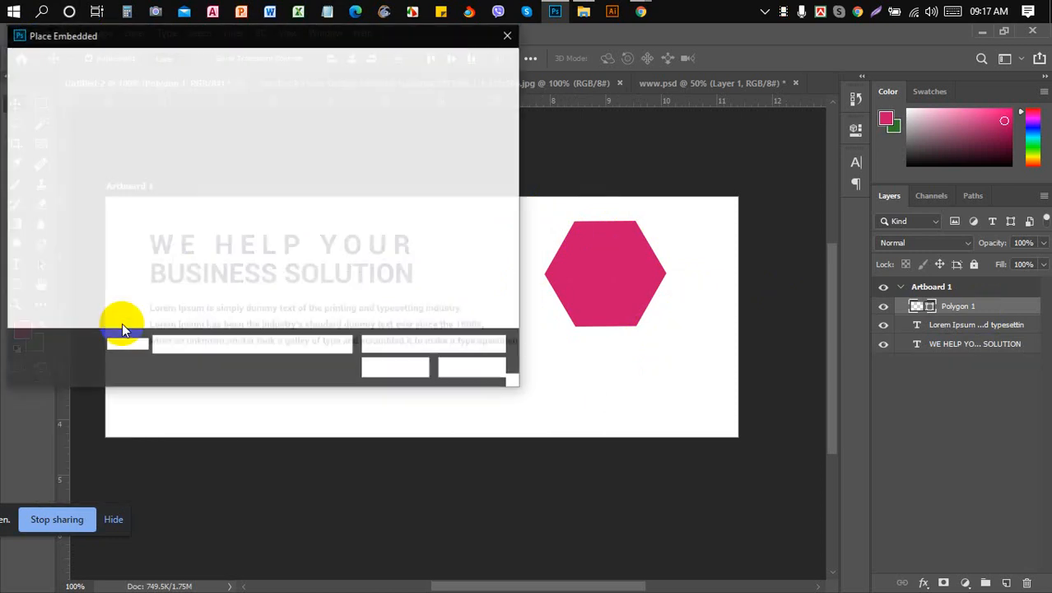
{"action": "left_click", "coordinate": [173, 194]}
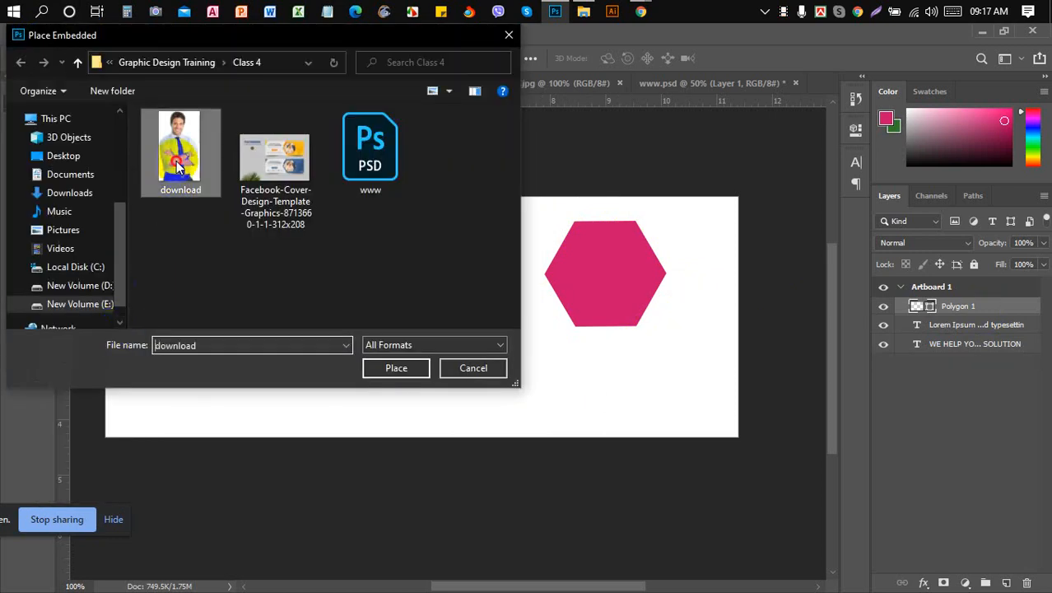
{"action": "left_click", "coordinate": [392, 375]}
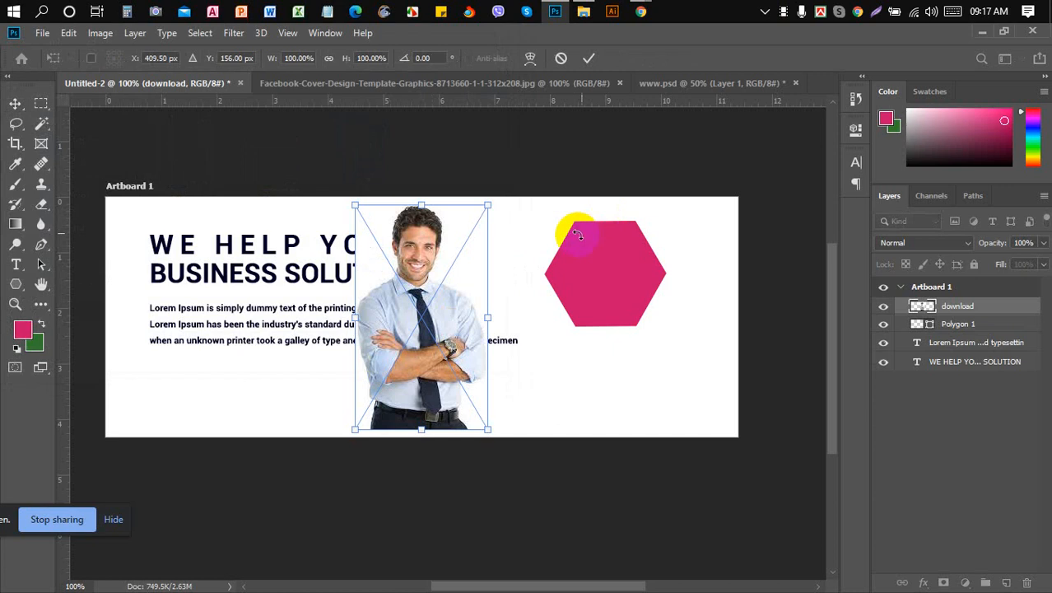
{"action": "left_click", "coordinate": [590, 63]}
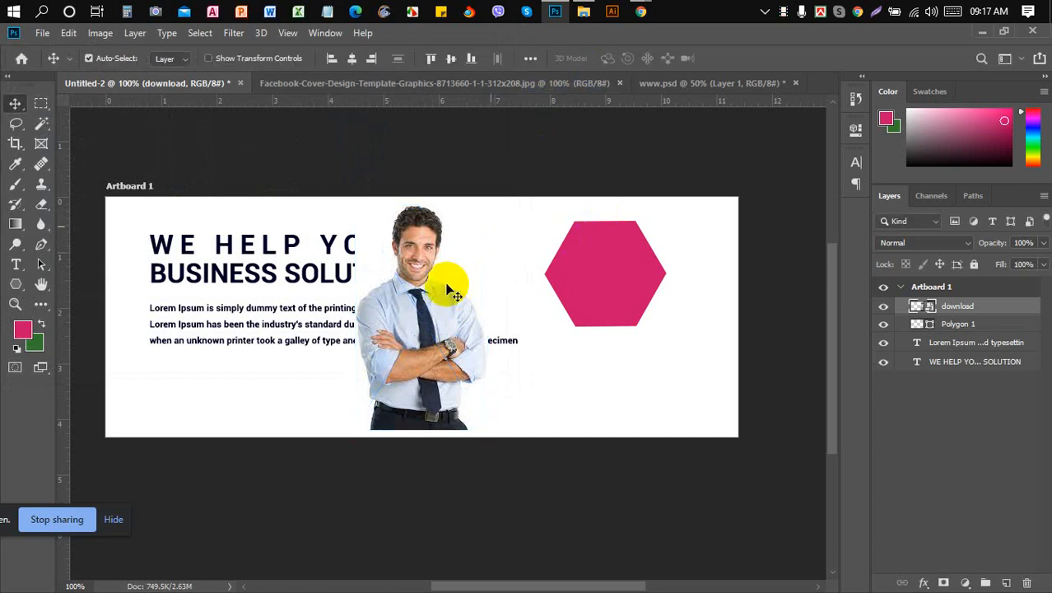
- Move the man's photo over the pink hexagon on the right and select its layer
{"action": "left_click_drag", "start_coordinate": [428, 306], "coordinate": [626, 293]}
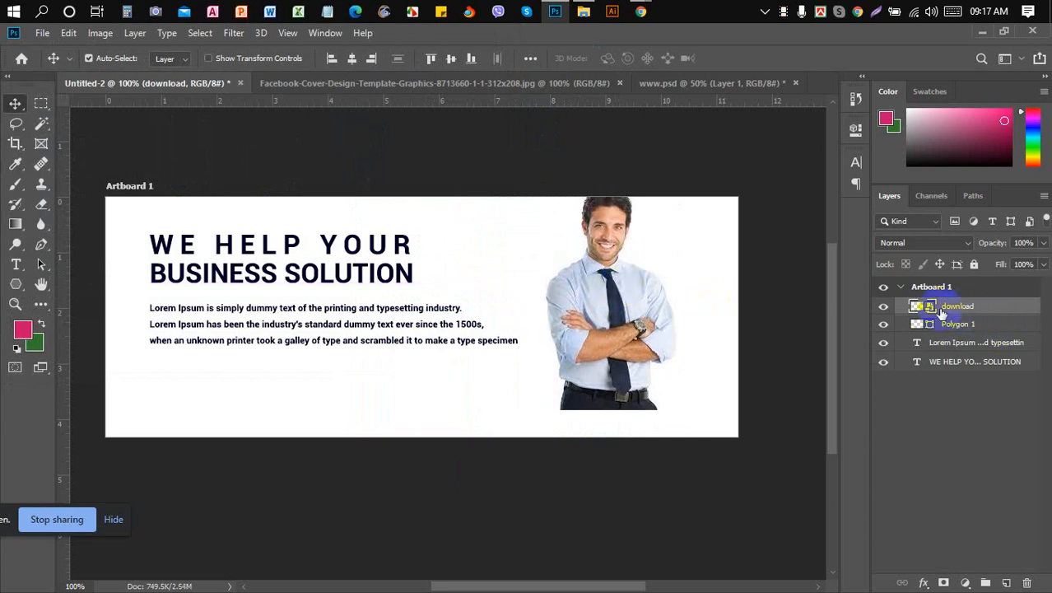
{"action": "left_click", "coordinate": [886, 308]}
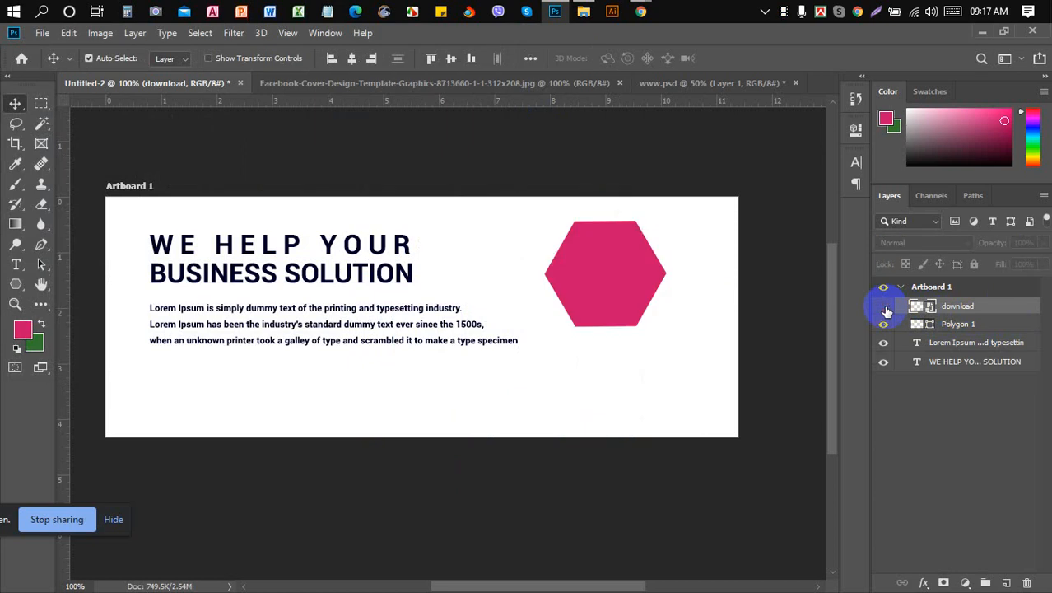
{"action": "left_click", "coordinate": [885, 308]}
{"action": "left_click", "coordinate": [982, 308]}
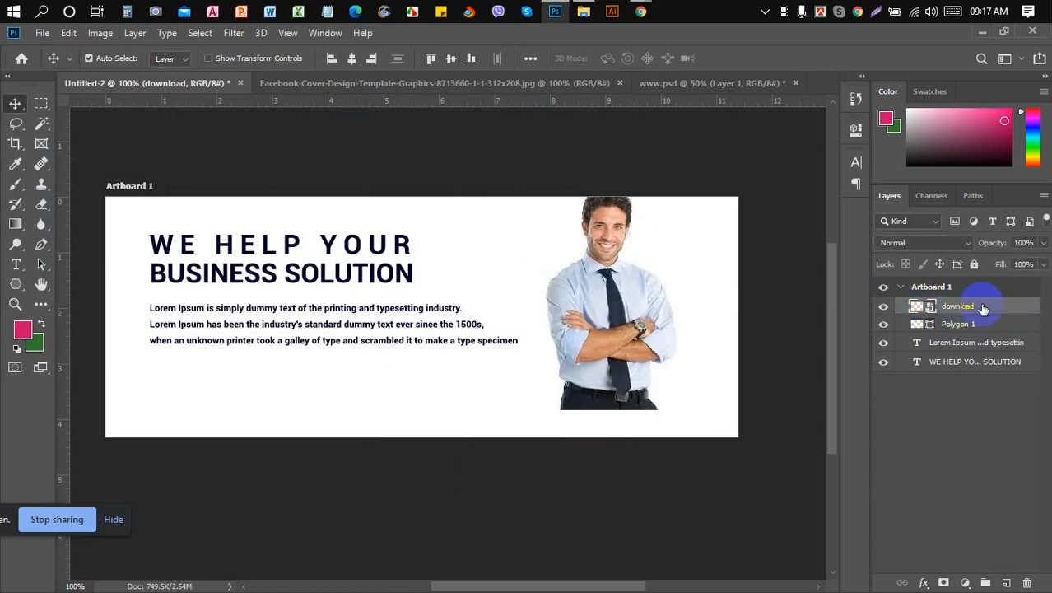
- Create a clipping mask clipping the download photo into the Polygon 1 hexagon
{"action": "right_click", "coordinate": [983, 308]}
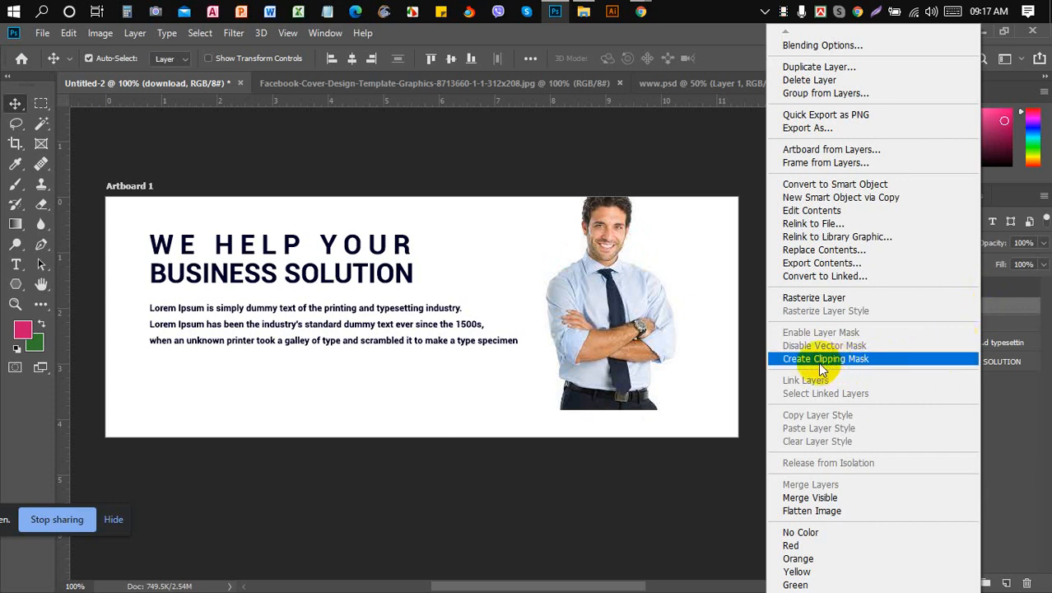
{"action": "left_click", "coordinate": [881, 362]}
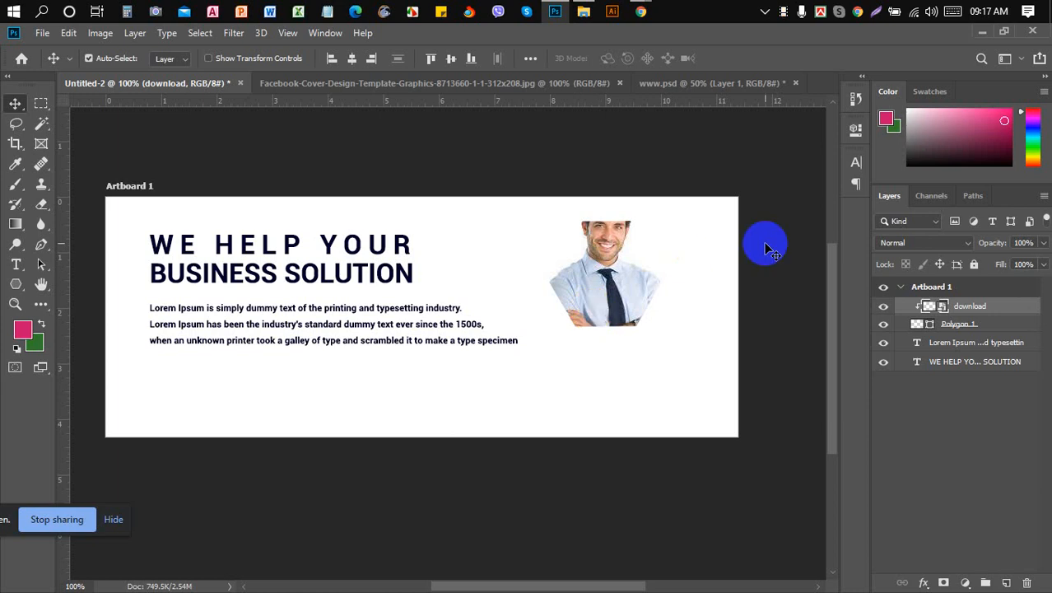
{"action": "left_click", "coordinate": [884, 327]}
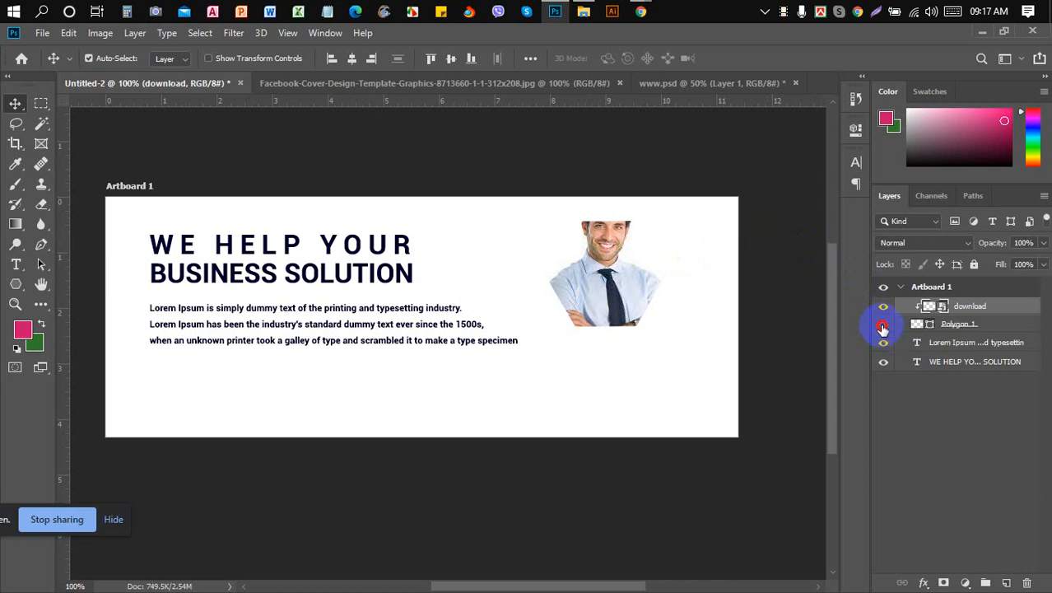
{"action": "left_click", "coordinate": [884, 325]}
{"action": "left_click", "coordinate": [1006, 328]}
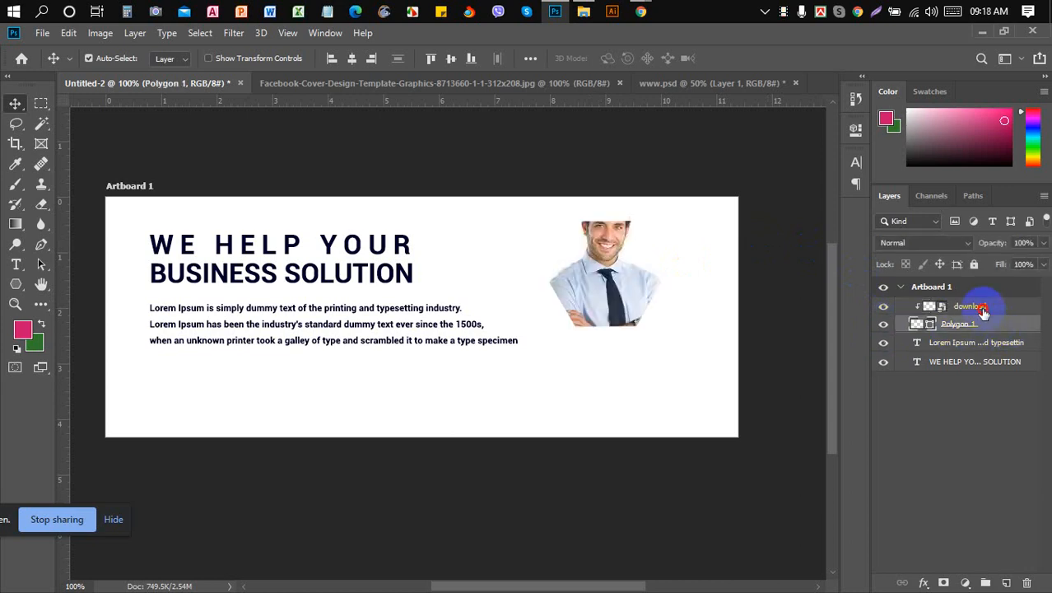
{"action": "left_click", "coordinate": [983, 308]}
- Free-transform the photo downward so his face fills the hexagon, then view the cover template
{"action": "key", "text": "ctrl+t"}
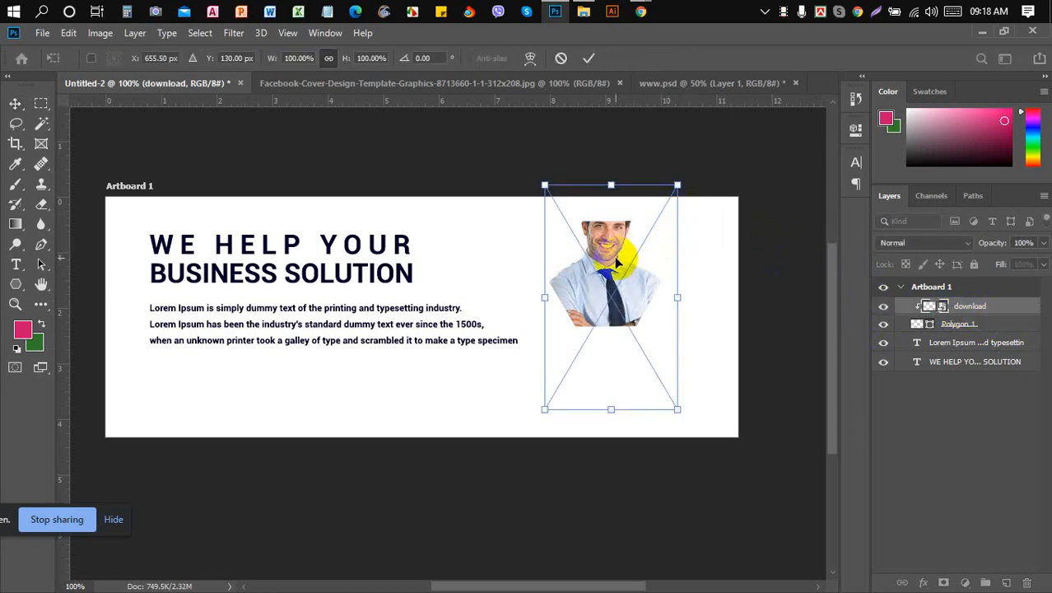
{"action": "left_click_drag", "start_coordinate": [616, 263], "coordinate": [622, 288]}
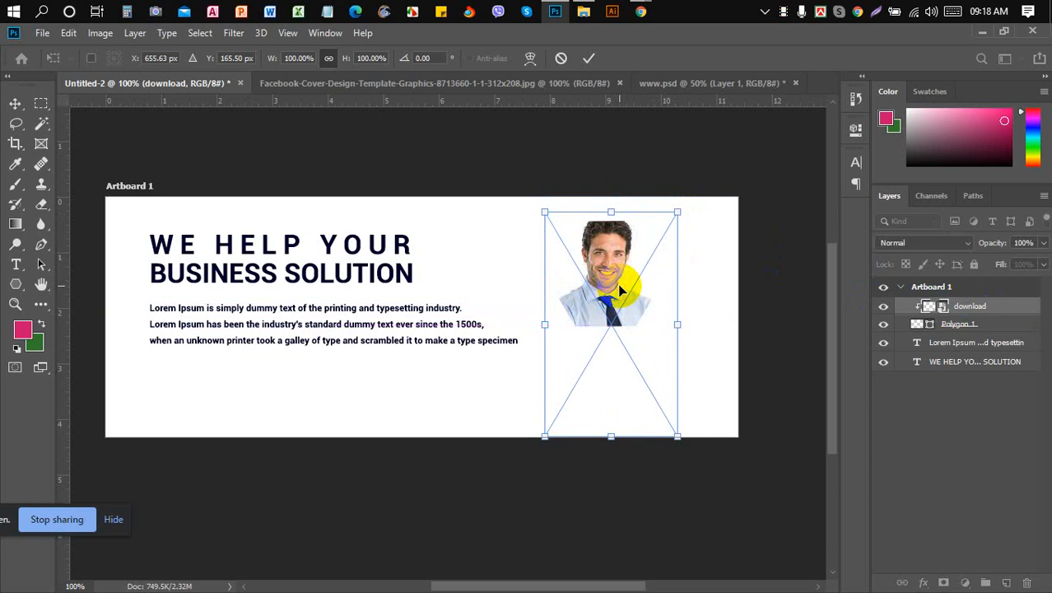
{"action": "left_click", "coordinate": [590, 58]}
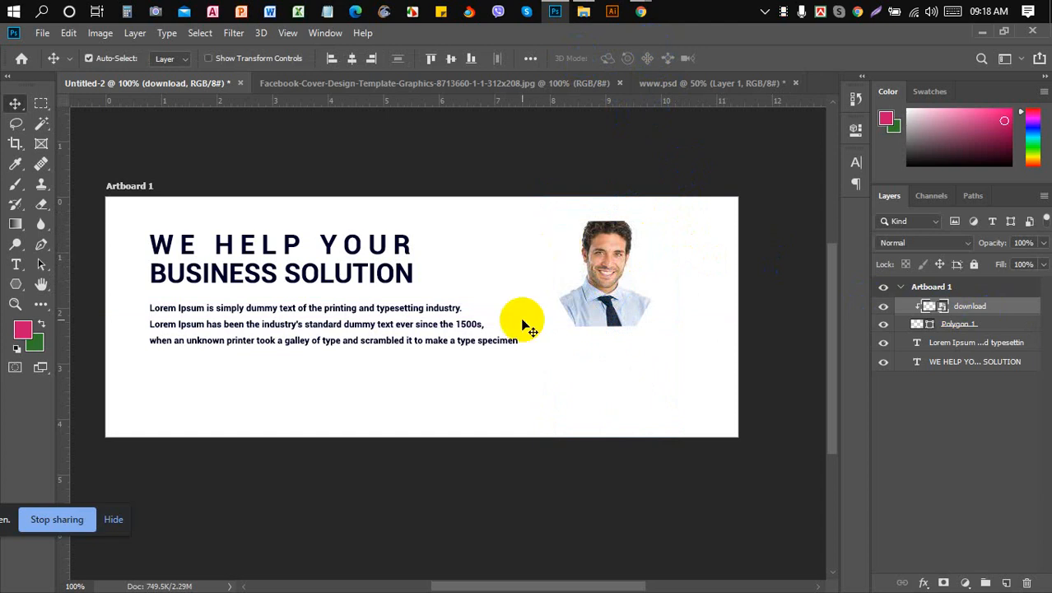
{"action": "left_click", "coordinate": [381, 84]}
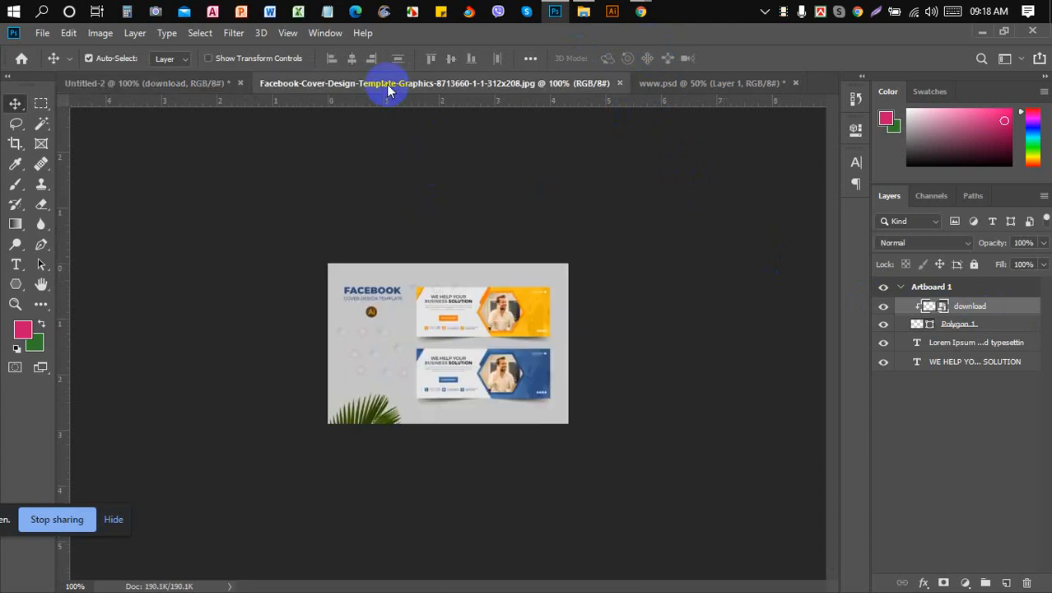
- Compare Untitled-2 against the Facebook cover template tab, ending back on Untitled-2
{"action": "left_click", "coordinate": [210, 83]}
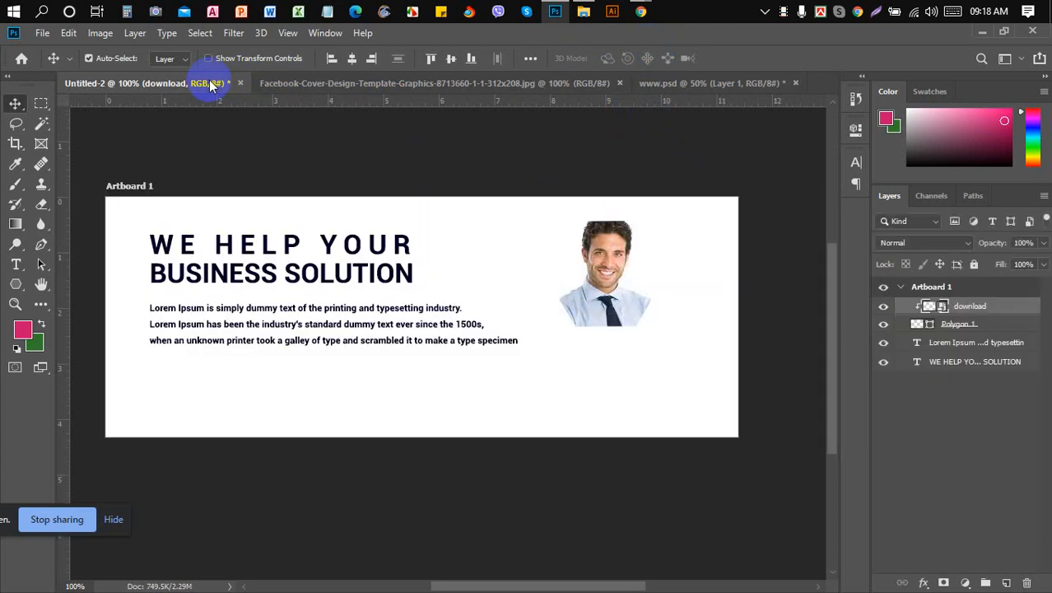
{"action": "left_click", "coordinate": [201, 34]}
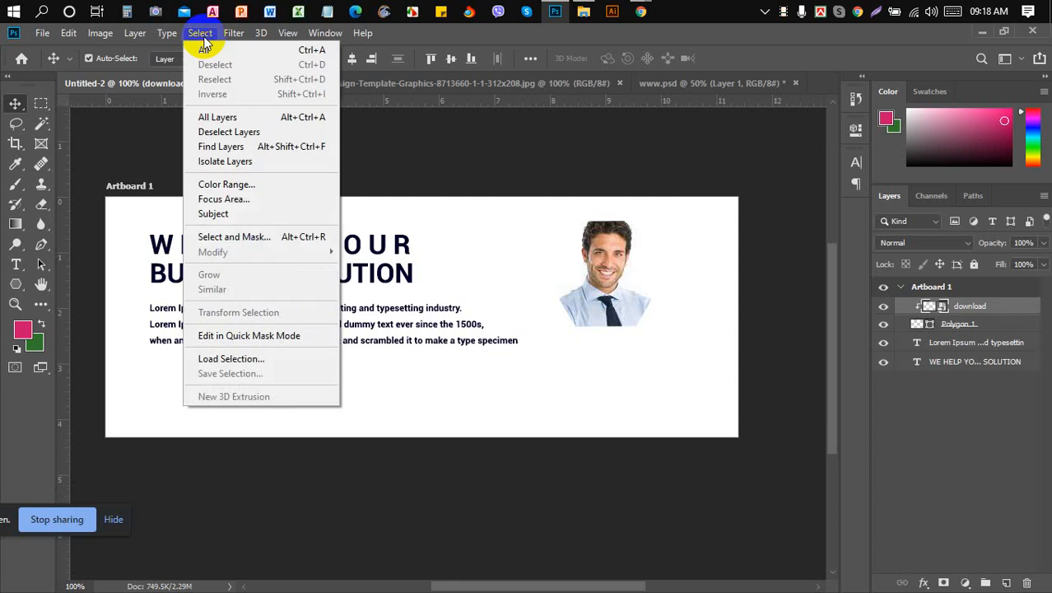
{"action": "left_click", "coordinate": [144, 203]}
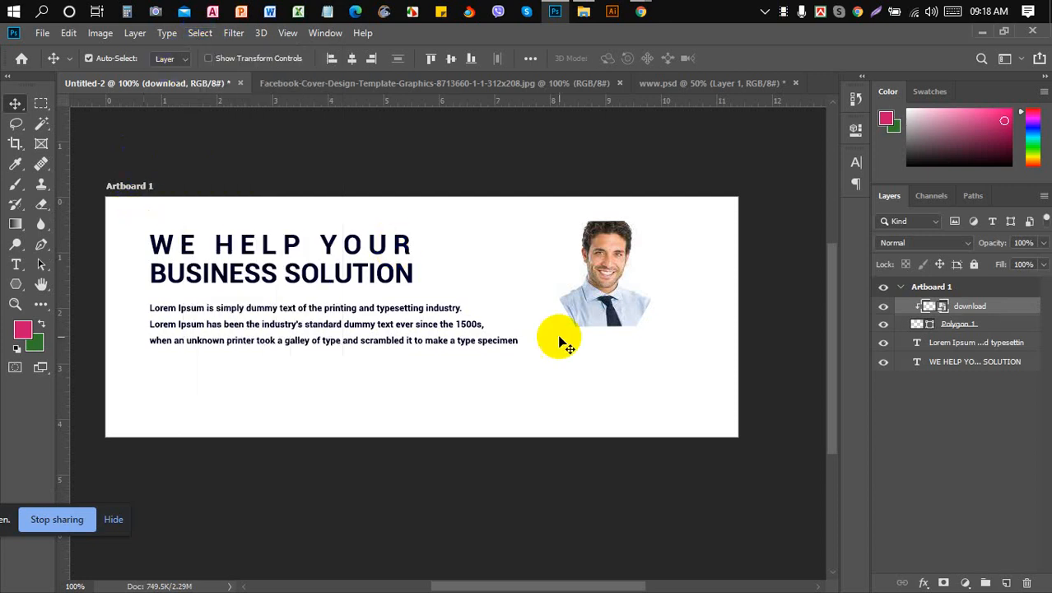
{"action": "left_click", "coordinate": [458, 85]}
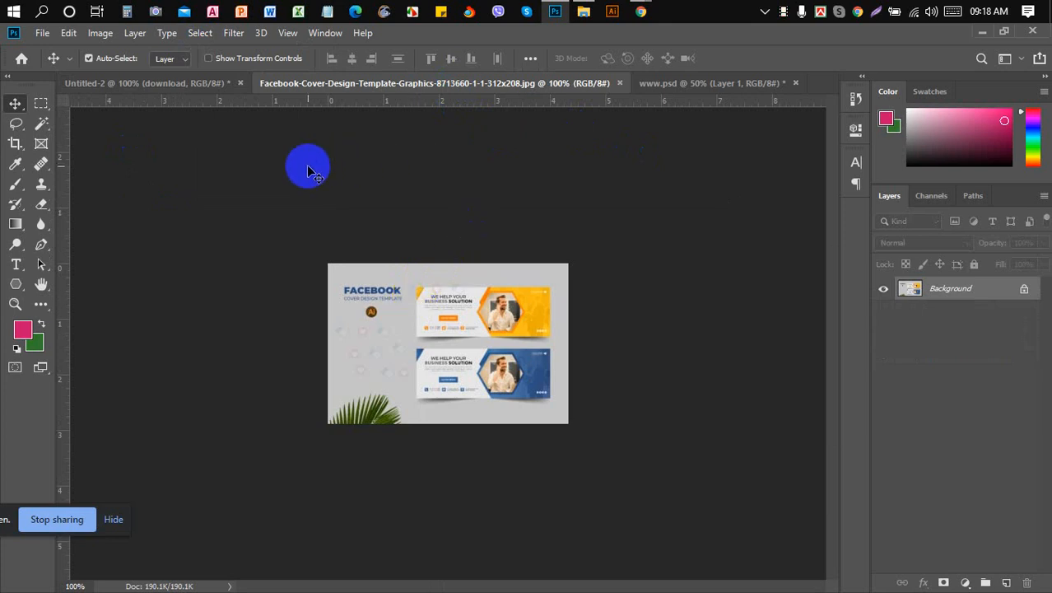
{"action": "left_click", "coordinate": [203, 85]}
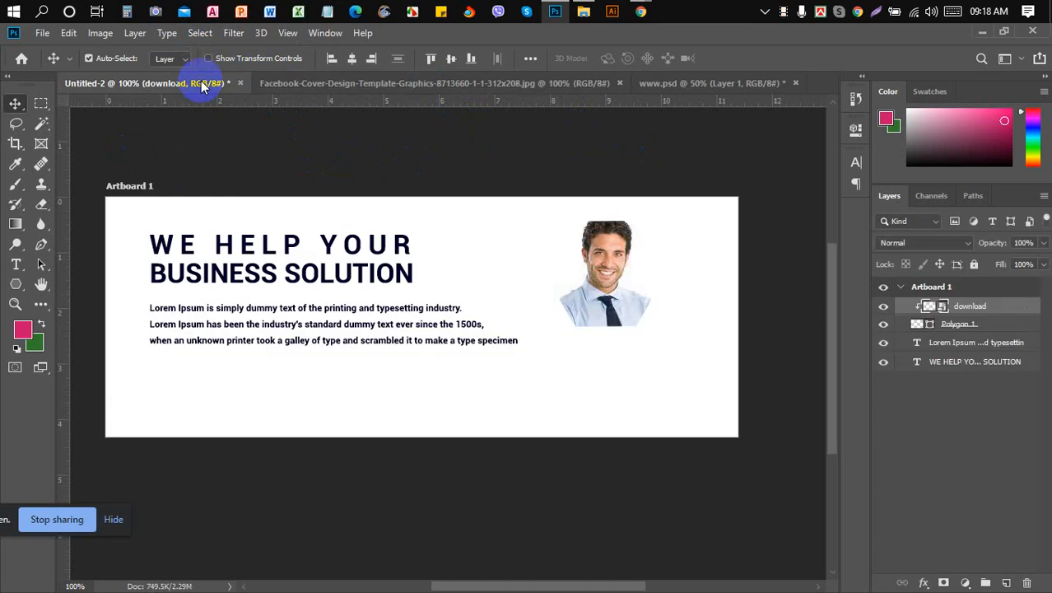
{"action": "left_click", "coordinate": [18, 286]}
- Draw a pink 279×311 px rectangle spanning the artboard's right side from top to bottom
{"action": "left_click", "coordinate": [74, 286]}
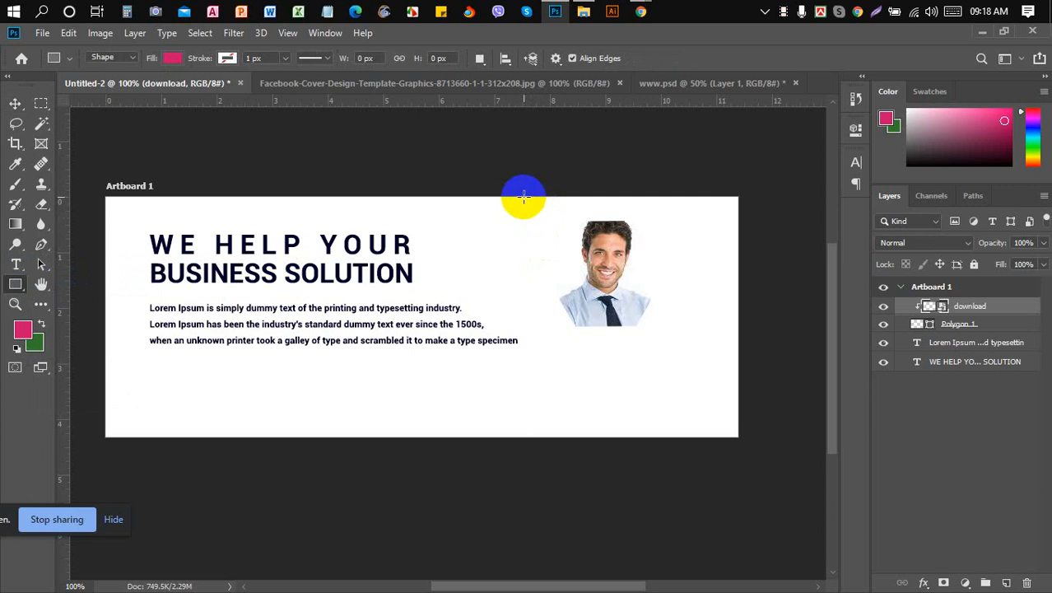
{"action": "left_click_drag", "start_coordinate": [524, 196], "coordinate": [739, 437]}
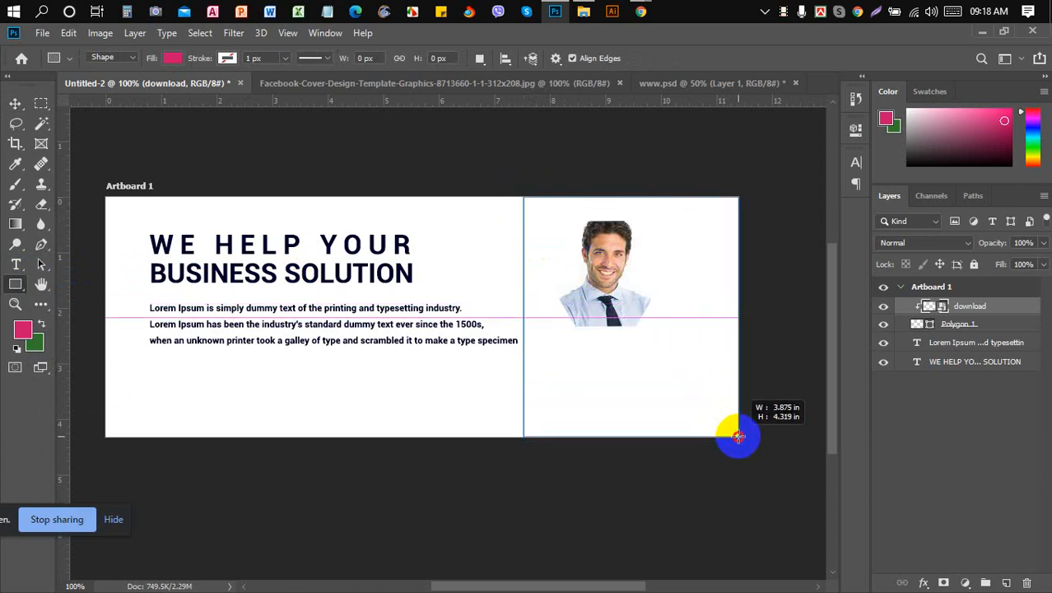
{"action": "left_click_drag", "start_coordinate": [739, 436], "coordinate": [738, 437]}
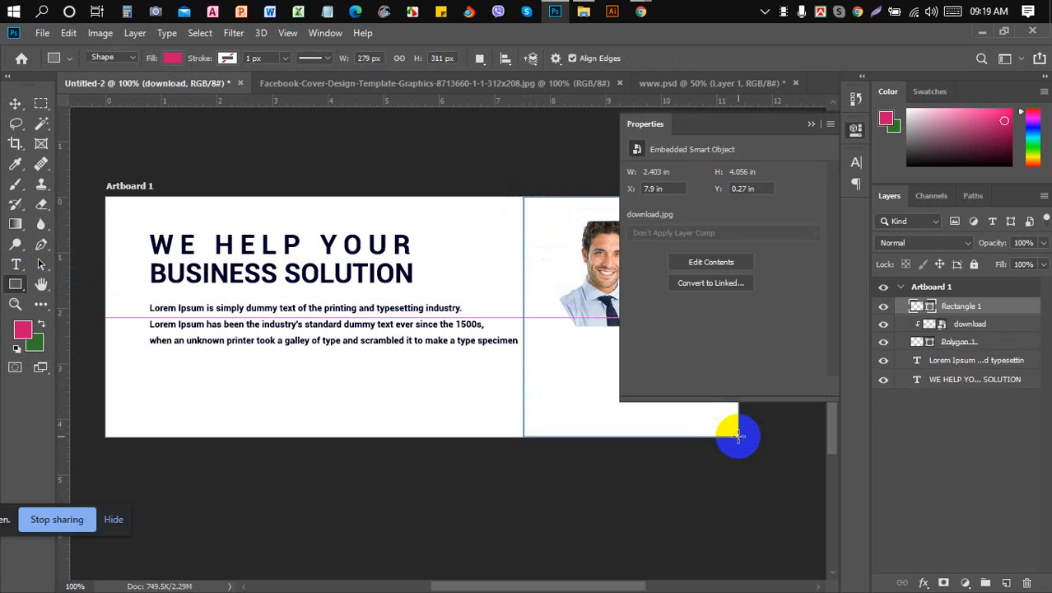
{"action": "left_click", "coordinate": [814, 123]}
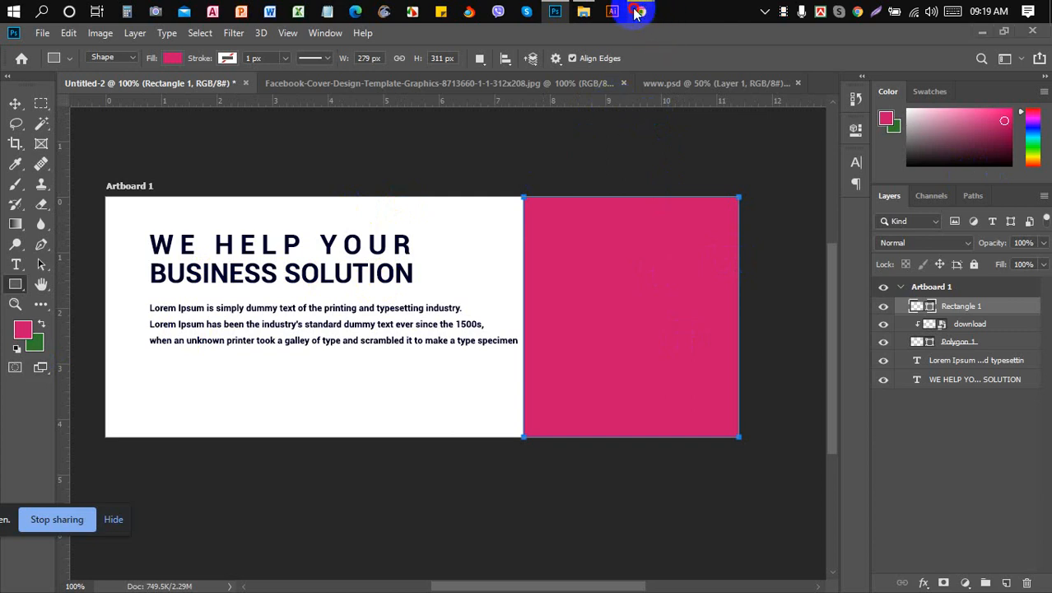
- Bring up the Facebook cover reference image in Chrome
{"action": "mouse_move", "coordinate": [639, 12]}
{"action": "left_click", "coordinate": [577, 90]}
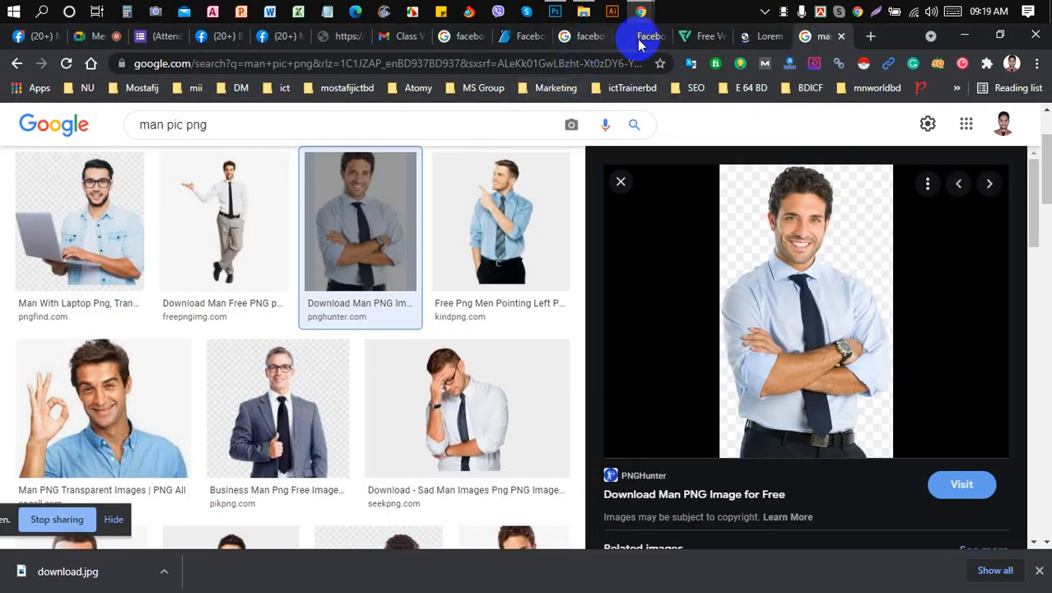
{"action": "left_click", "coordinate": [352, 38]}
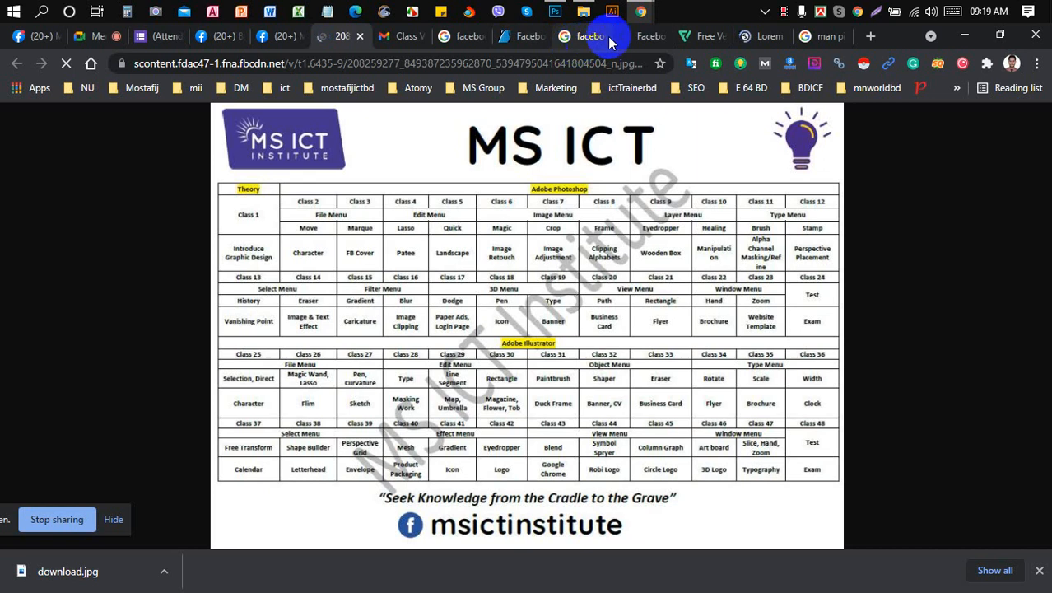
{"action": "left_click", "coordinate": [641, 36]}
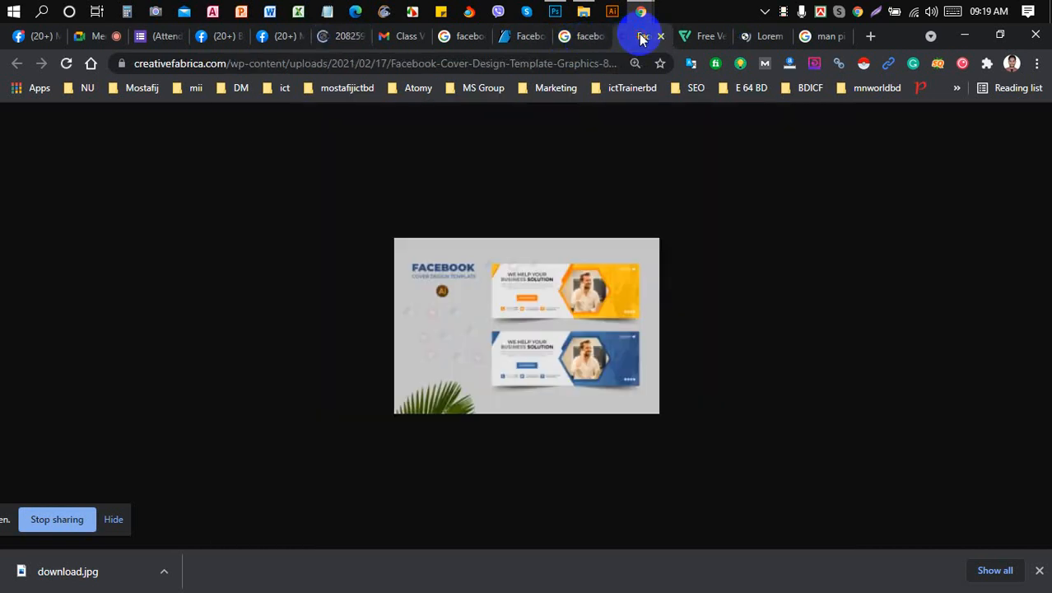
- Open color.adobe.com in a new tab and search palettes for 'yellow'
{"action": "left_click", "coordinate": [870, 37]}
{"action": "type", "text": "color"}
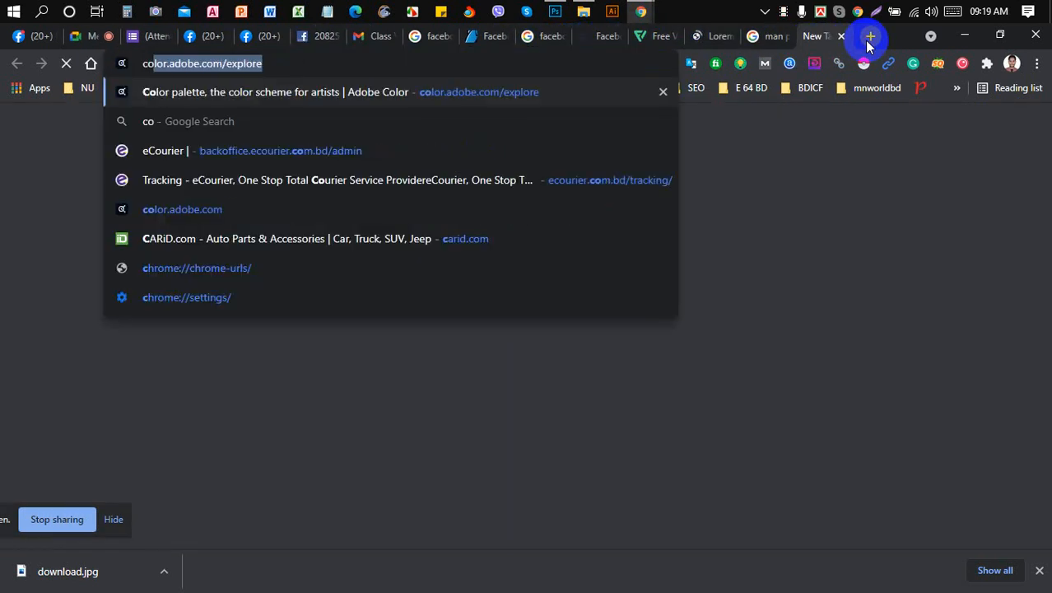
{"action": "key", "text": "Return"}
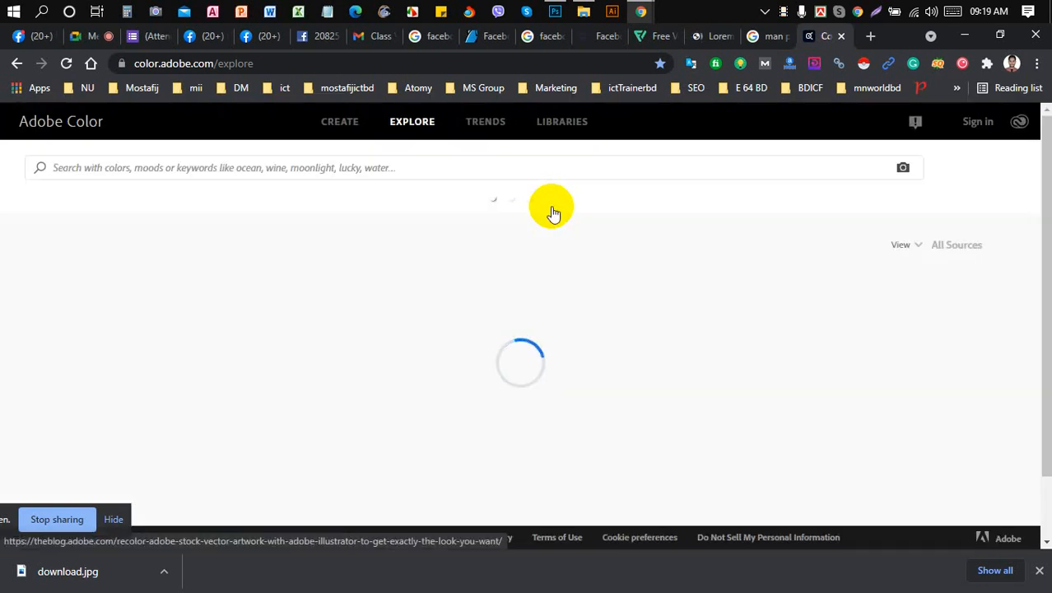
{"action": "left_click", "coordinate": [413, 170]}
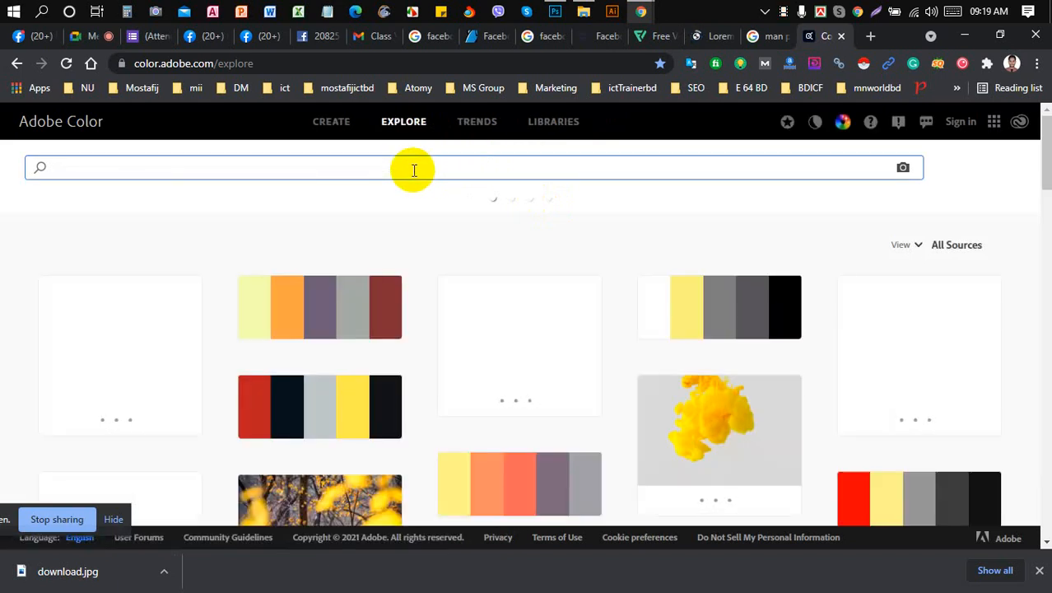
{"action": "type", "text": "yellow"}
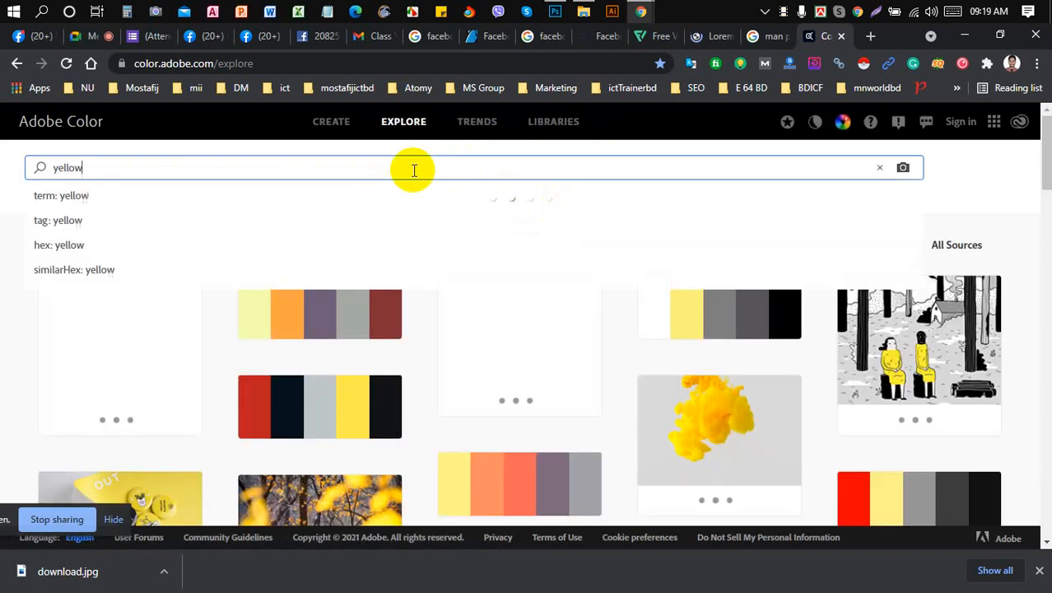
{"action": "key", "text": "Return"}
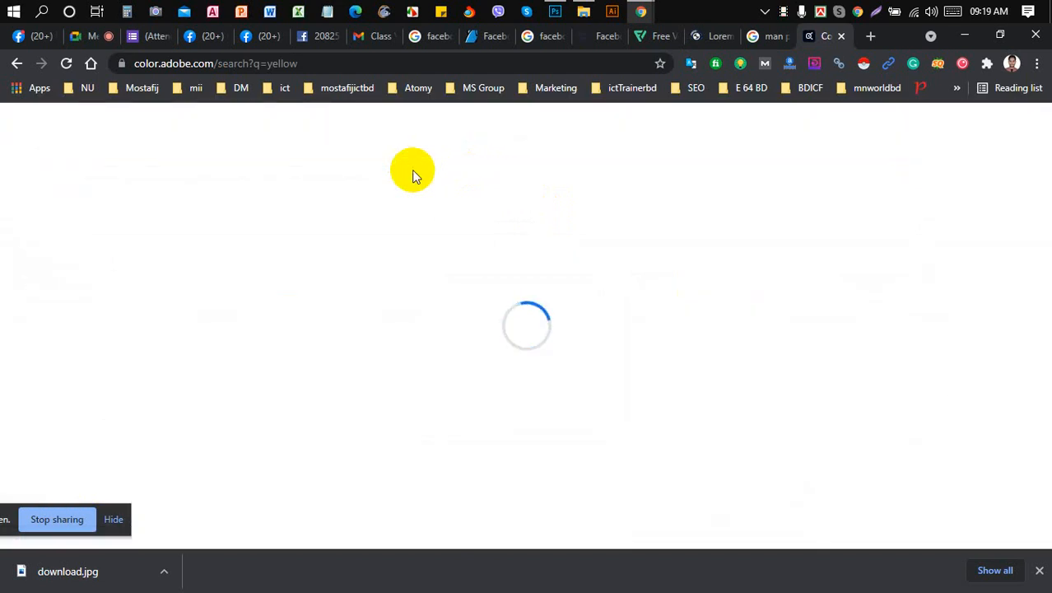
{"action": "left_click", "coordinate": [1040, 572]}
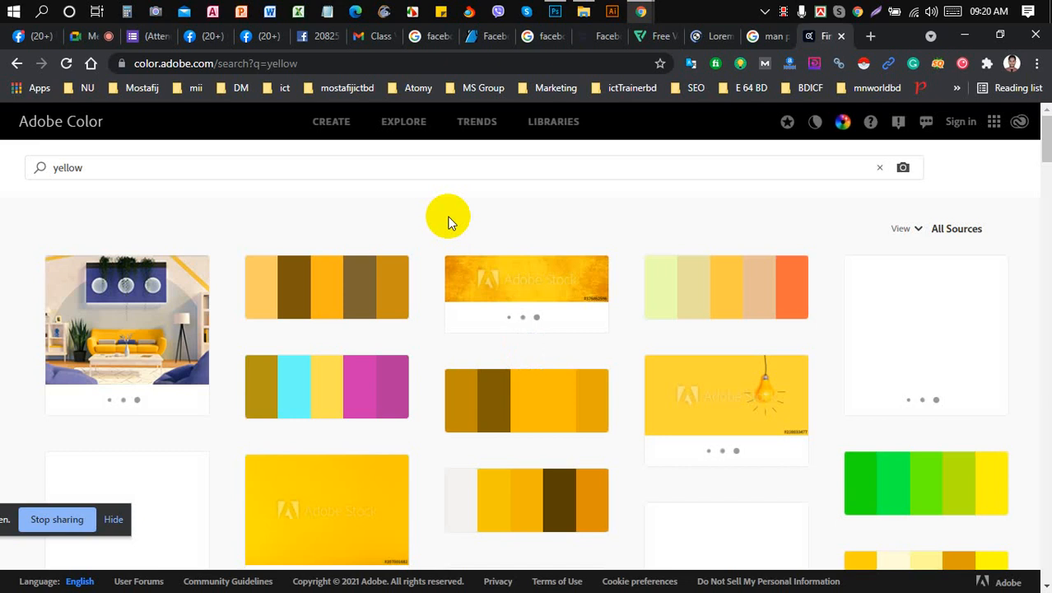
- Copy #FCB316 from the Yellow Mono palette and return to Photoshop
{"action": "left_click", "coordinate": [302, 303]}
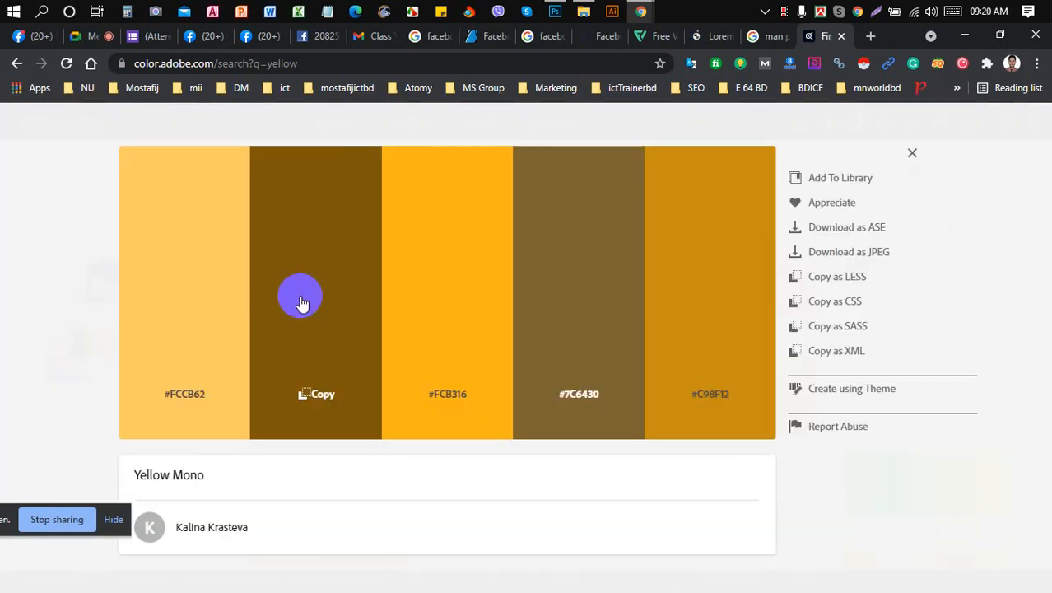
{"action": "left_click", "coordinate": [449, 396]}
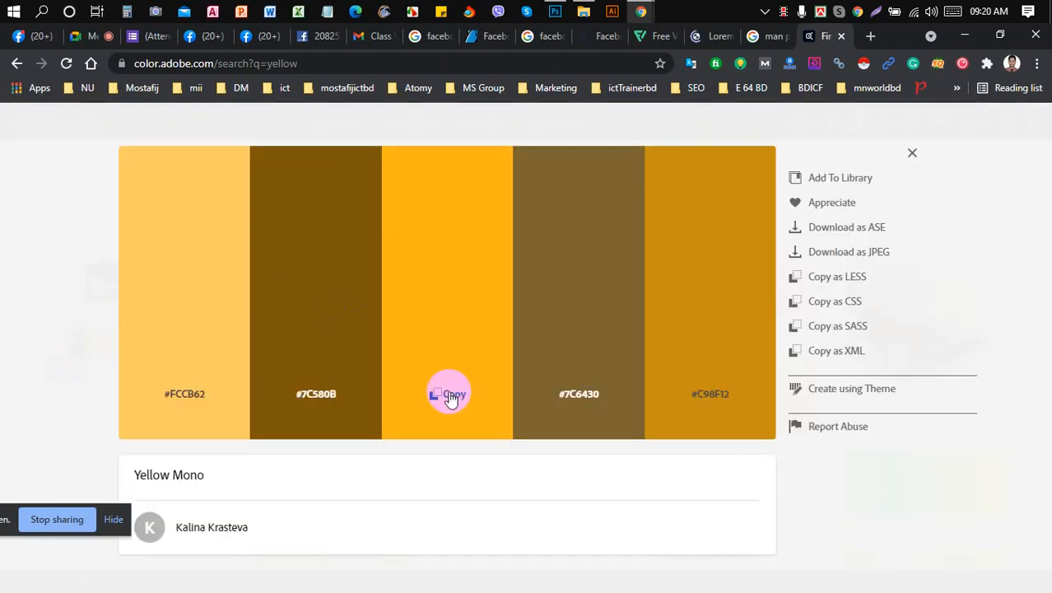
{"action": "left_click", "coordinate": [554, 11]}
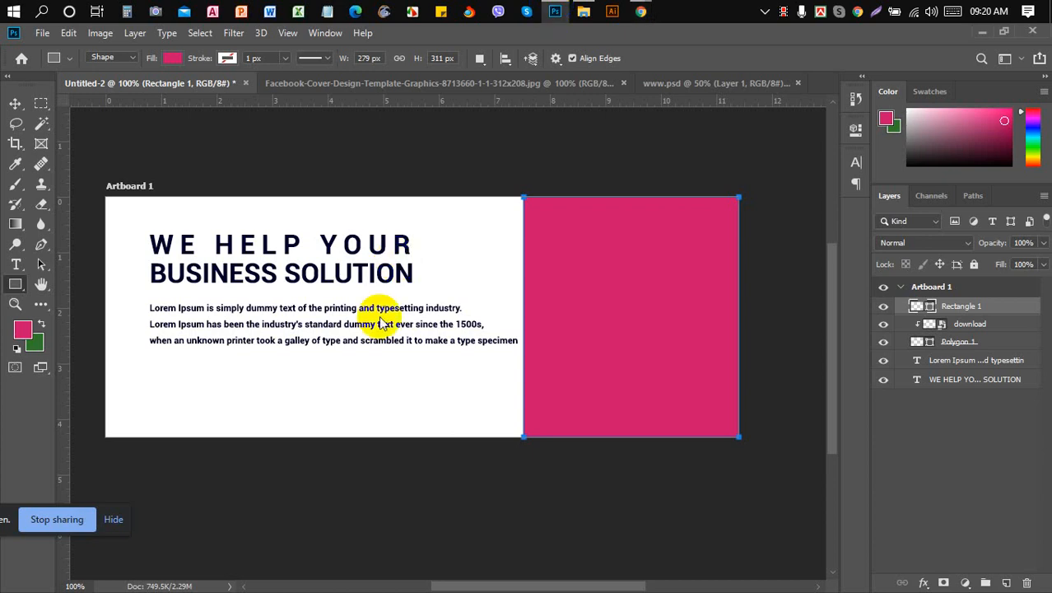
- Set the foreground colour to #FCB316 and fill Rectangle 1 with it
{"action": "left_click", "coordinate": [24, 332]}
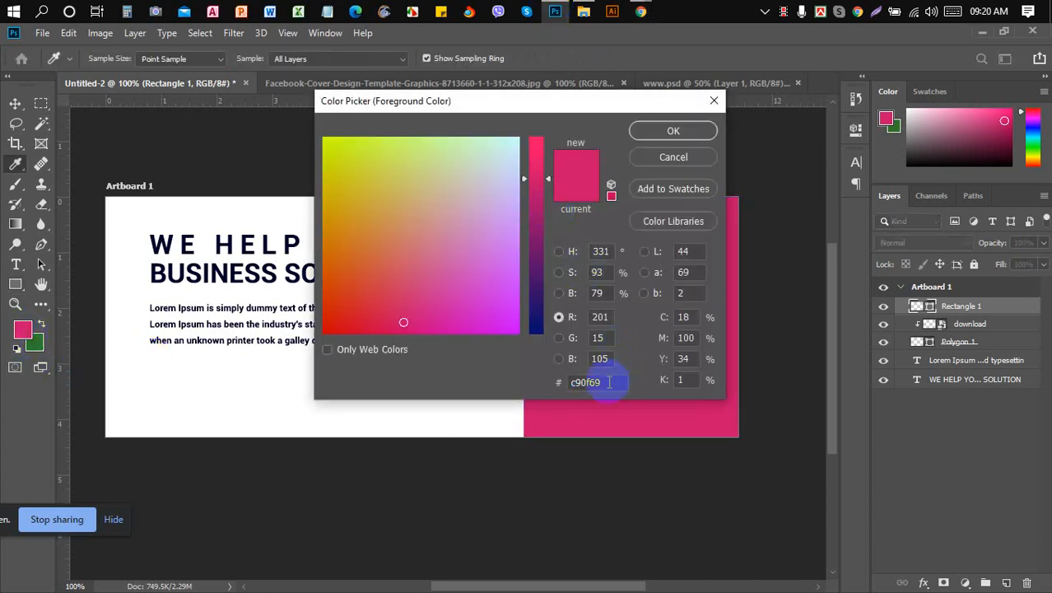
{"action": "double_click", "coordinate": [609, 382]}
{"action": "type", "text": "#FCB316"}
{"action": "left_click", "coordinate": [693, 130]}
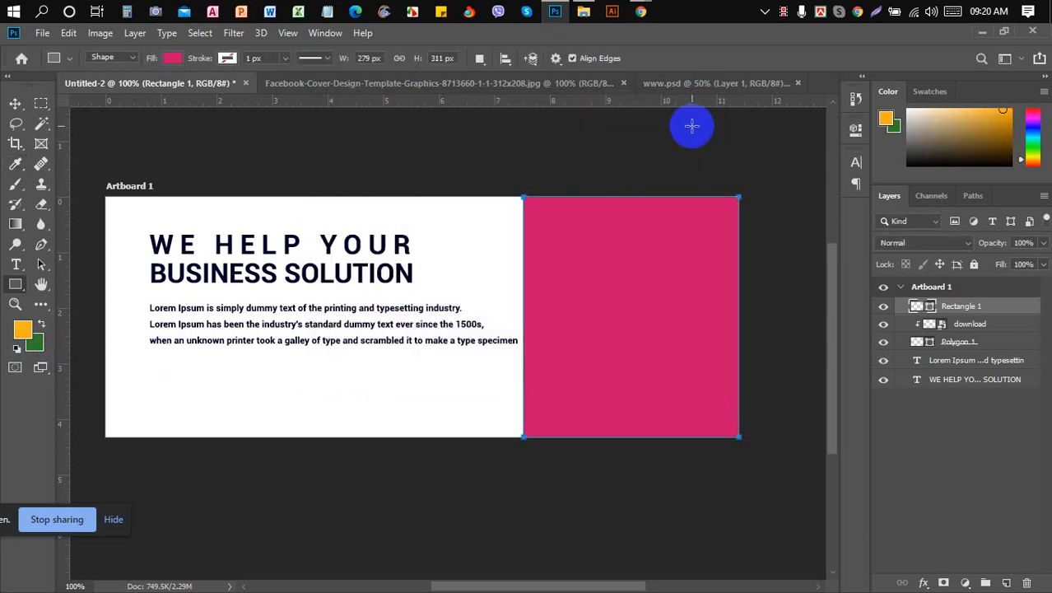
{"action": "key", "text": "alt+BackSpace"}
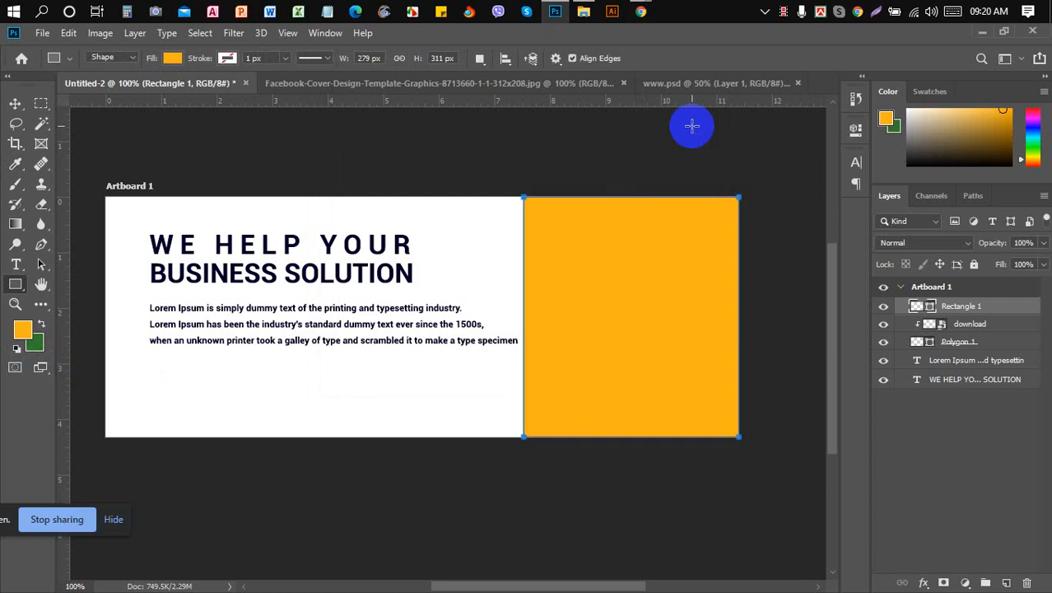
- With the Move tool, toggle Rectangle 1's visibility to check the photo beneath
{"action": "left_click", "coordinate": [15, 103]}
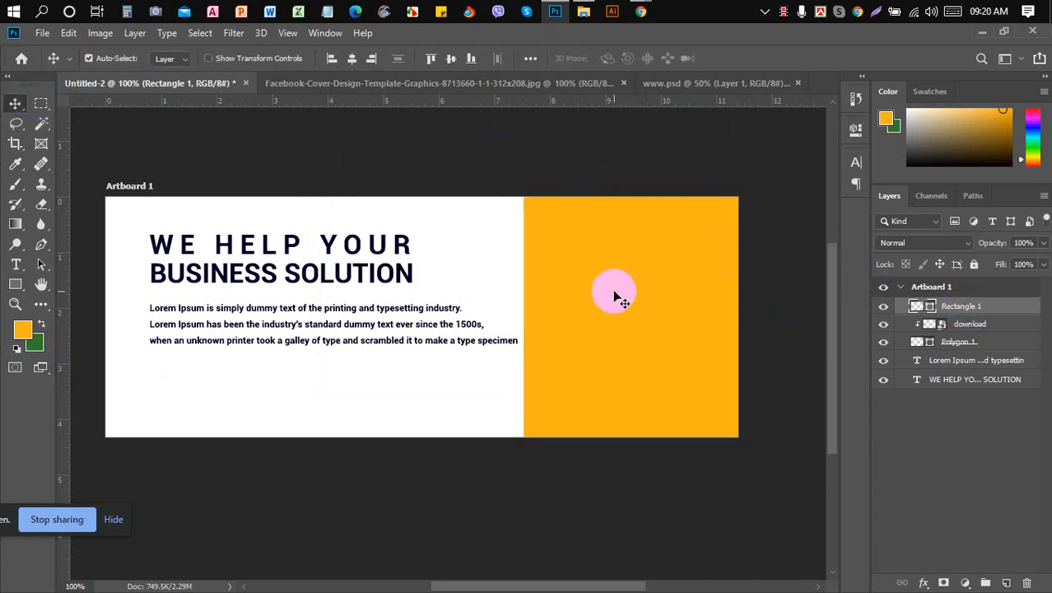
{"action": "left_click", "coordinate": [884, 307]}
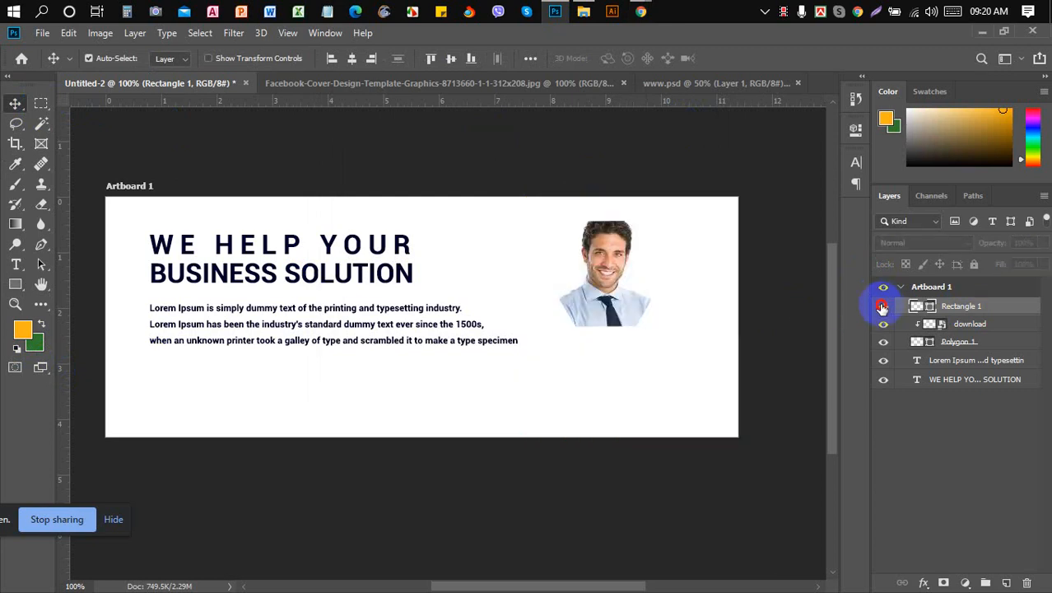
{"action": "left_click", "coordinate": [884, 306]}
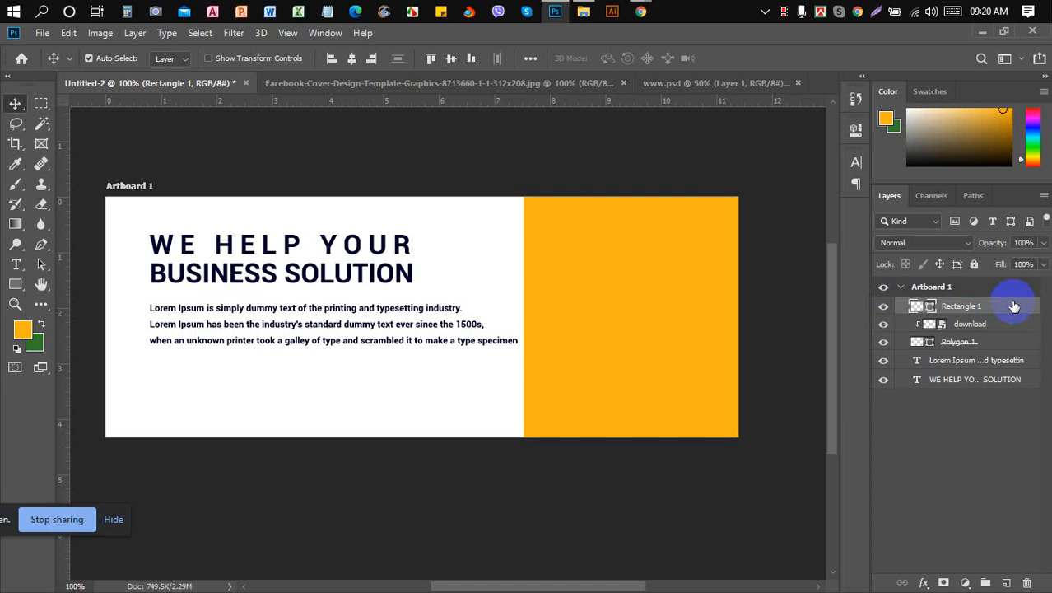
- Move Rectangle 1 below the photo and hexagon layers, undoing a trial photo shift
{"action": "left_click_drag", "start_coordinate": [1014, 306], "coordinate": [1015, 347]}
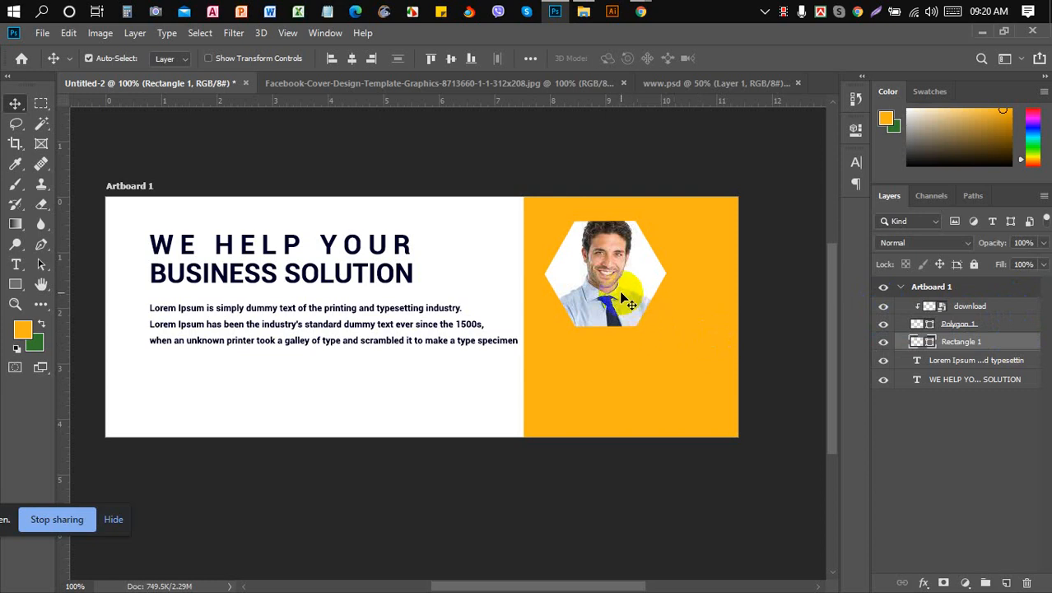
{"action": "left_click", "coordinate": [972, 324]}
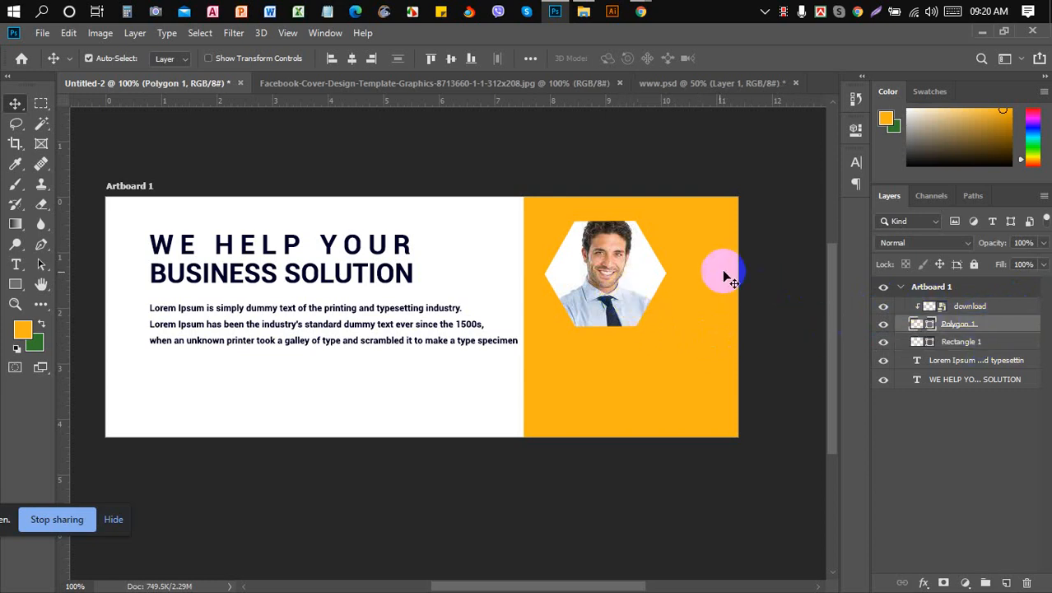
{"action": "left_click_drag", "start_coordinate": [646, 275], "coordinate": [615, 275]}
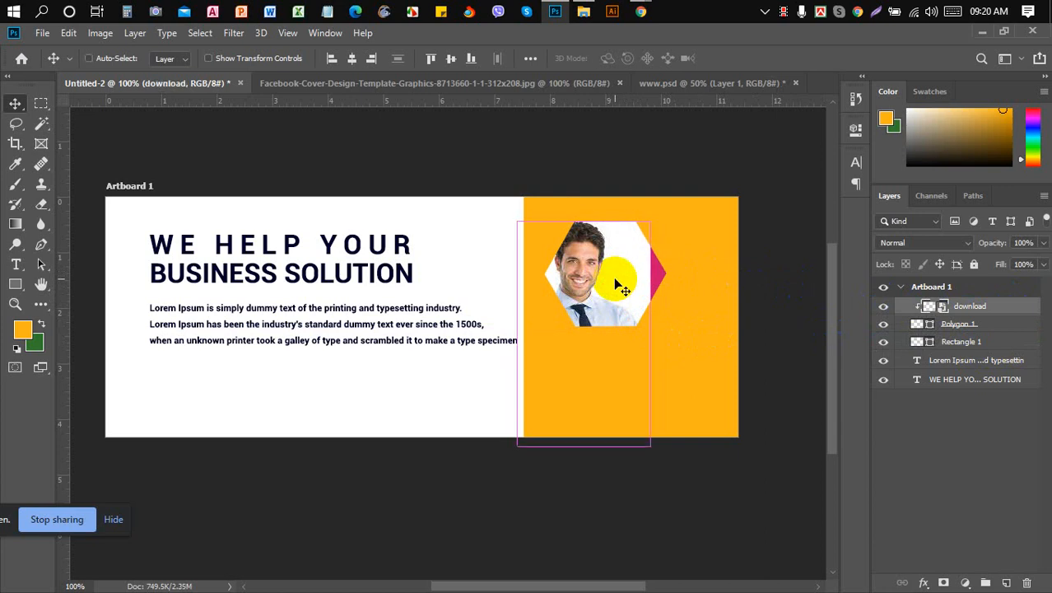
{"action": "key", "text": "ctrl+z"}
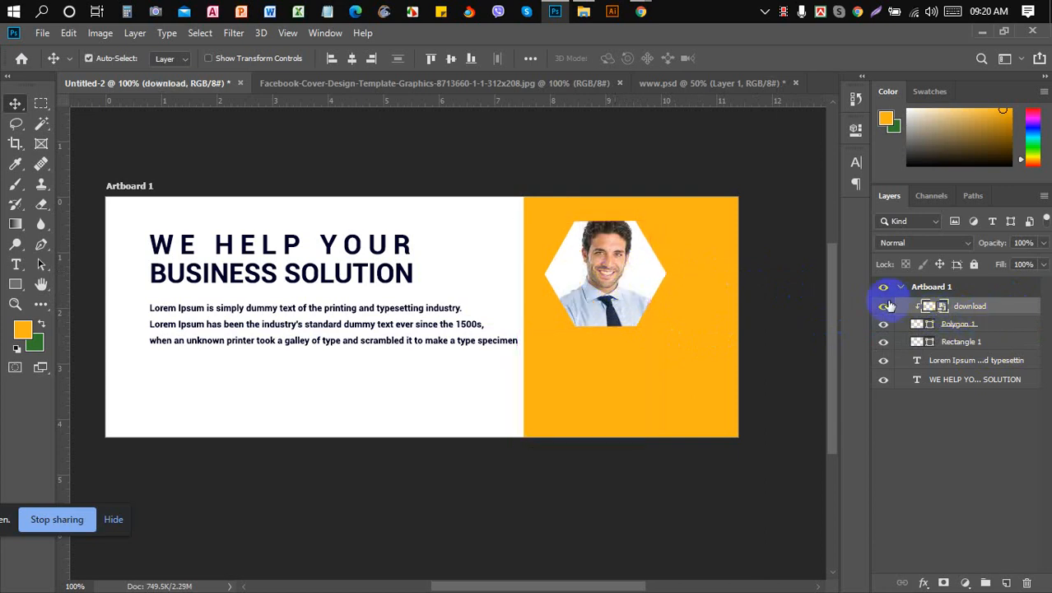
- Toggle the download and Polygon 1 layers' visibility, then select both layers
{"action": "left_click", "coordinate": [884, 306]}
{"action": "left_click", "coordinate": [885, 306]}
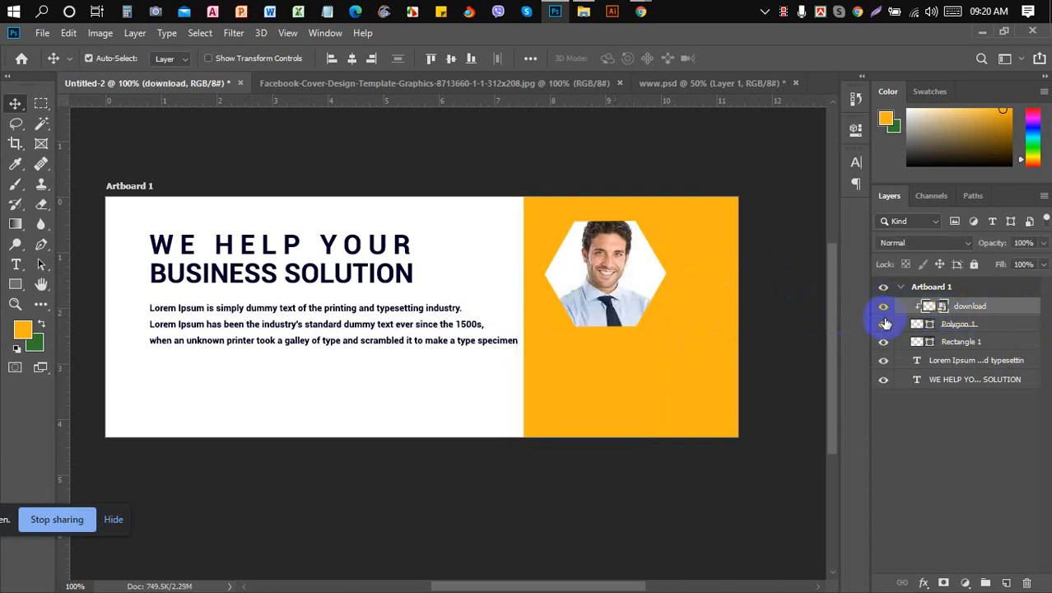
{"action": "left_click", "coordinate": [885, 324]}
{"action": "left_click", "coordinate": [884, 324]}
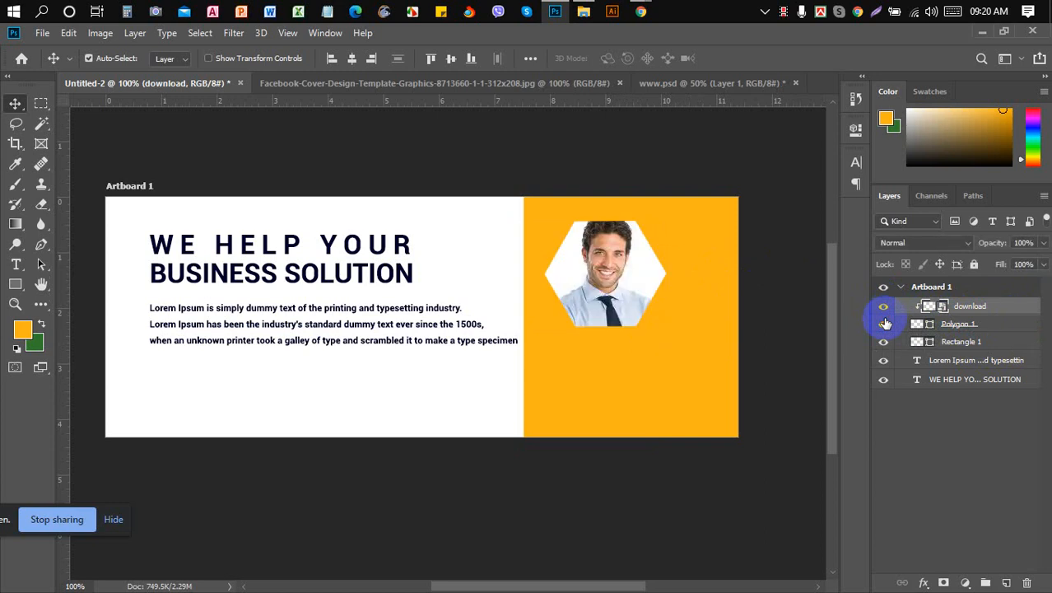
{"action": "left_click", "coordinate": [994, 327]}
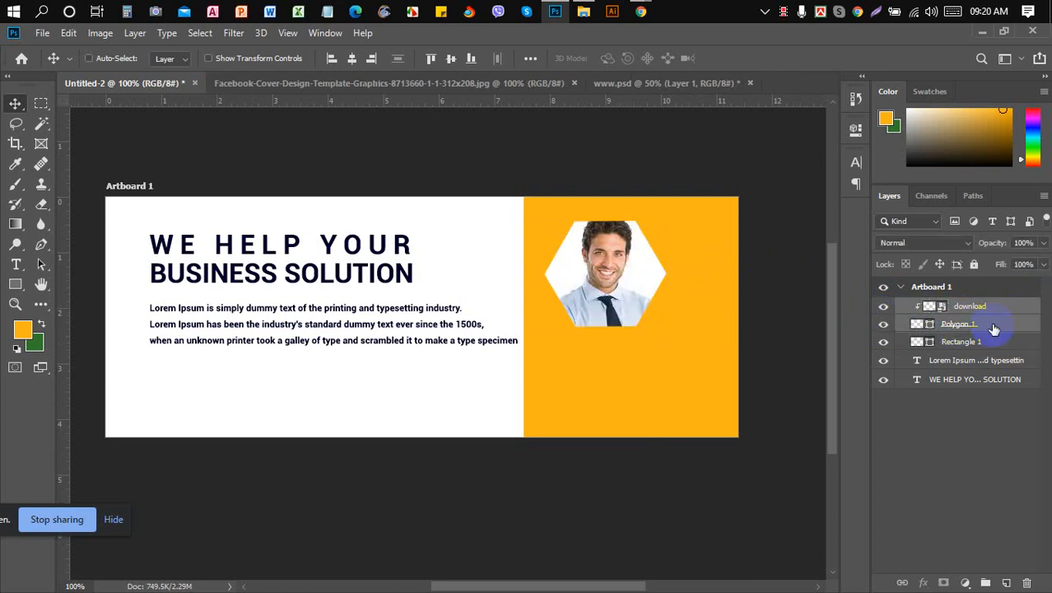
- Group the photo and hexagon layers and name the group 'Image'
{"action": "key", "text": "ctrl+g"}
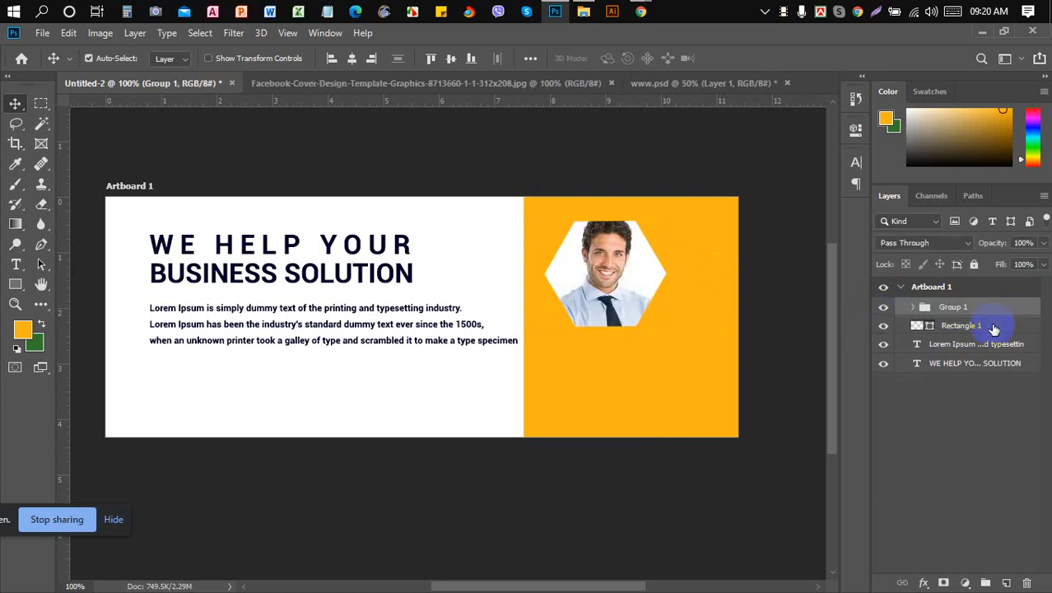
{"action": "double_click", "coordinate": [954, 308]}
{"action": "type", "text": "Image"}
{"action": "key", "text": "Return"}
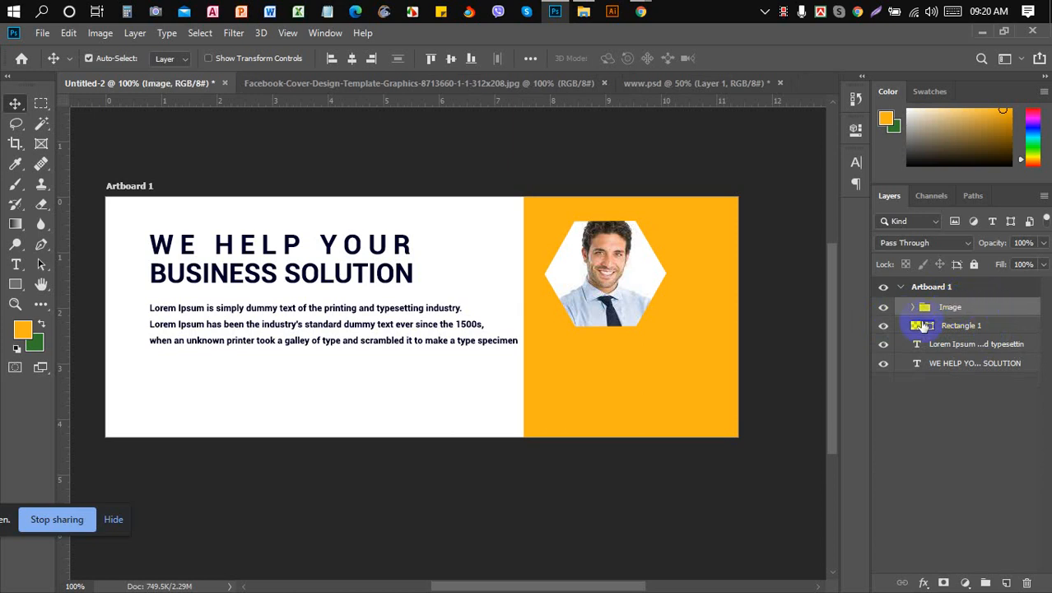
- Nudge the Image group left, then compare against the Facebook cover reference image
{"action": "left_click", "coordinate": [884, 308]}
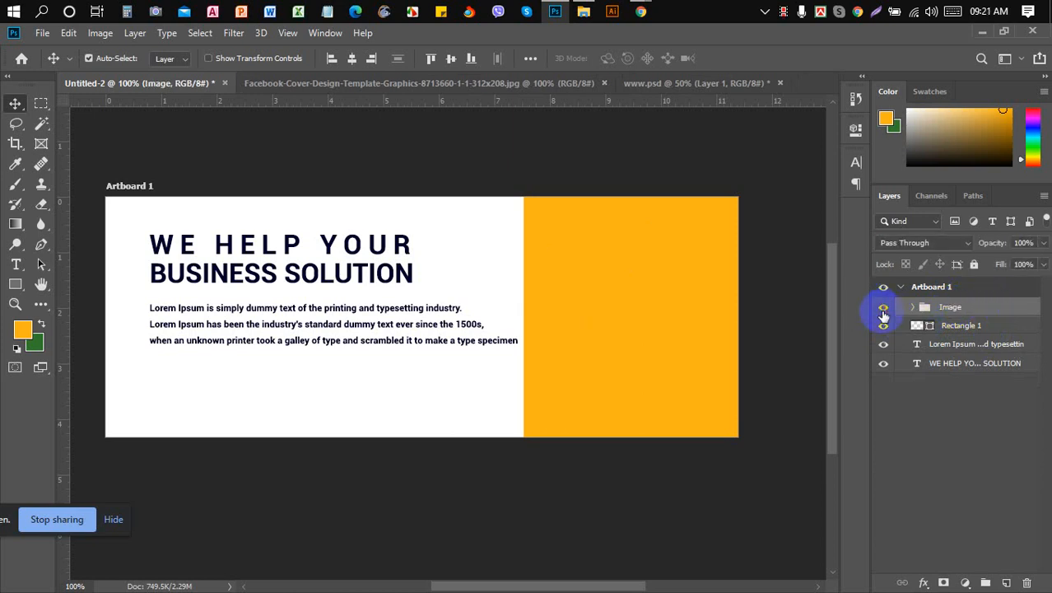
{"action": "left_click", "coordinate": [884, 308]}
{"action": "left_click_drag", "start_coordinate": [601, 286], "coordinate": [586, 285]}
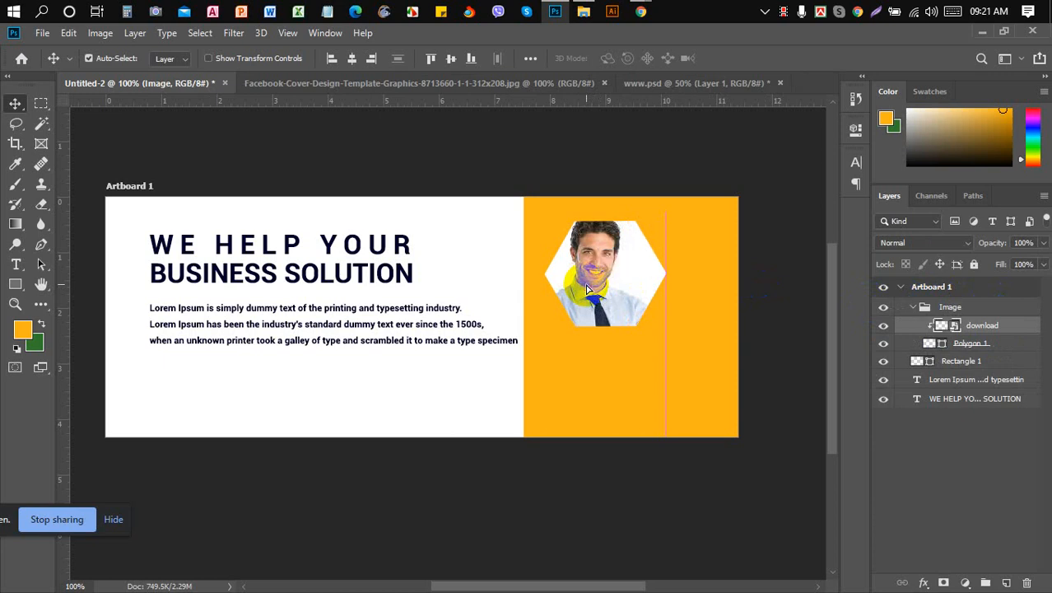
{"action": "key", "text": "ctrl+z"}
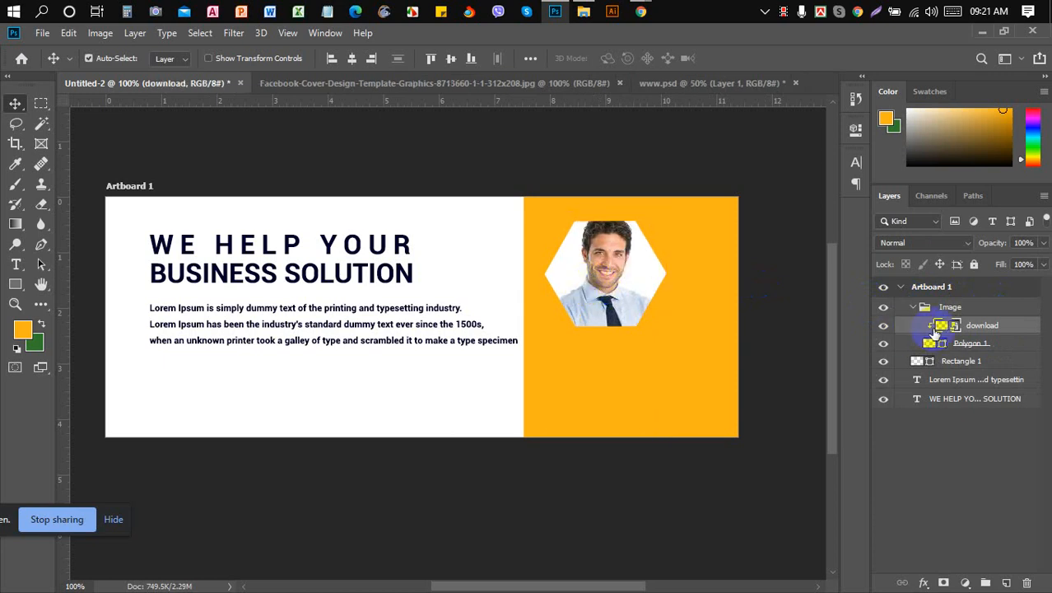
{"action": "left_click", "coordinate": [915, 309]}
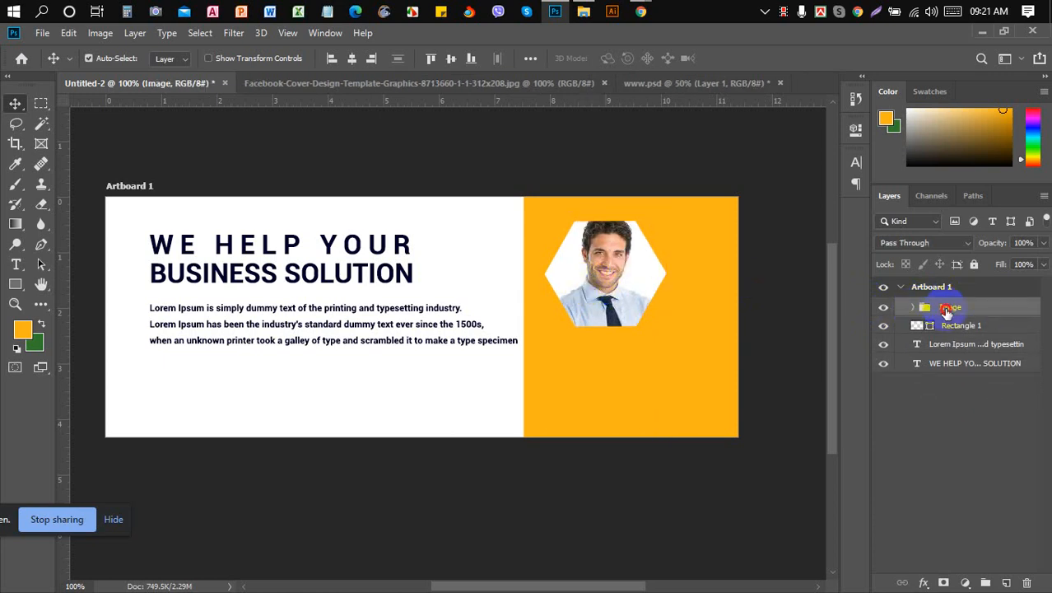
{"action": "key", "text": "Left"}
{"action": "key", "text": "Left"}
{"action": "key", "text": "Left"}
{"action": "key", "text": "Left"}
{"action": "key", "text": "Left"}
{"action": "key", "text": "Left"}
{"action": "key", "text": "Left"}
{"action": "key", "text": "Left"}
{"action": "key", "text": "Left"}
{"action": "key", "text": "Left"}
{"action": "key", "text": "Left"}
{"action": "key", "text": "Left"}
{"action": "key", "text": "Left"}
{"action": "key", "text": "Left"}
{"action": "key", "text": "Left"}
{"action": "key", "text": "Left"}
{"action": "key", "text": "Left"}
{"action": "key", "text": "Left"}
{"action": "key", "text": "Left"}
{"action": "key", "text": "Left"}
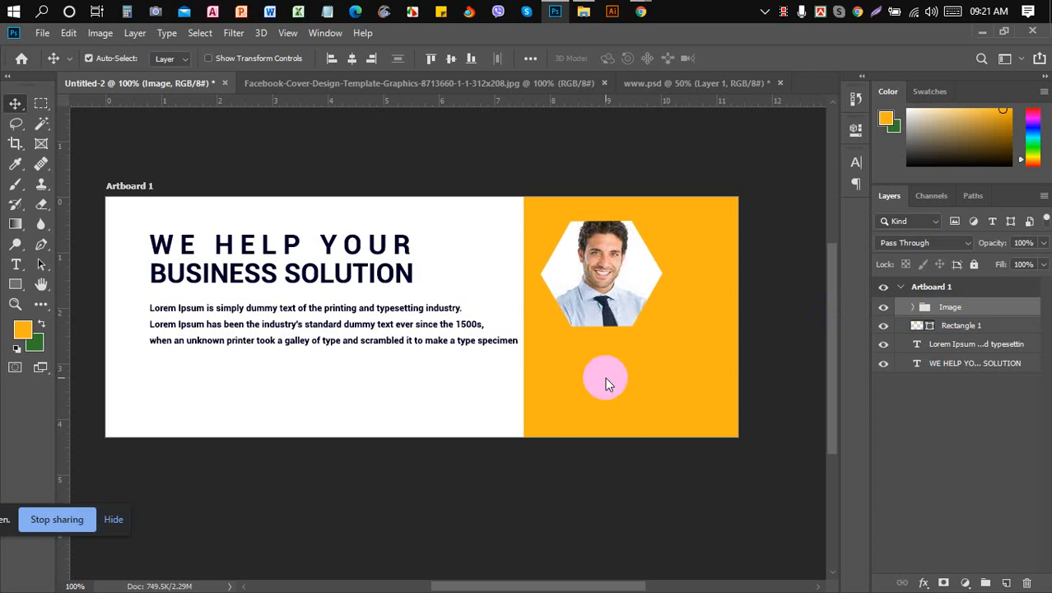
{"action": "left_click", "coordinate": [420, 84]}
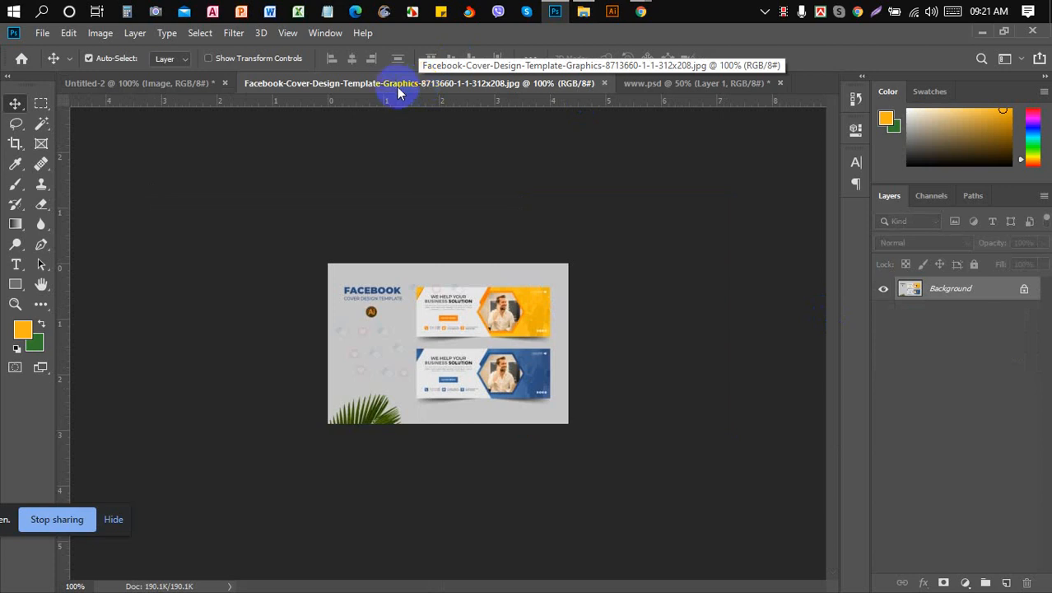
{"action": "left_click", "coordinate": [206, 85]}
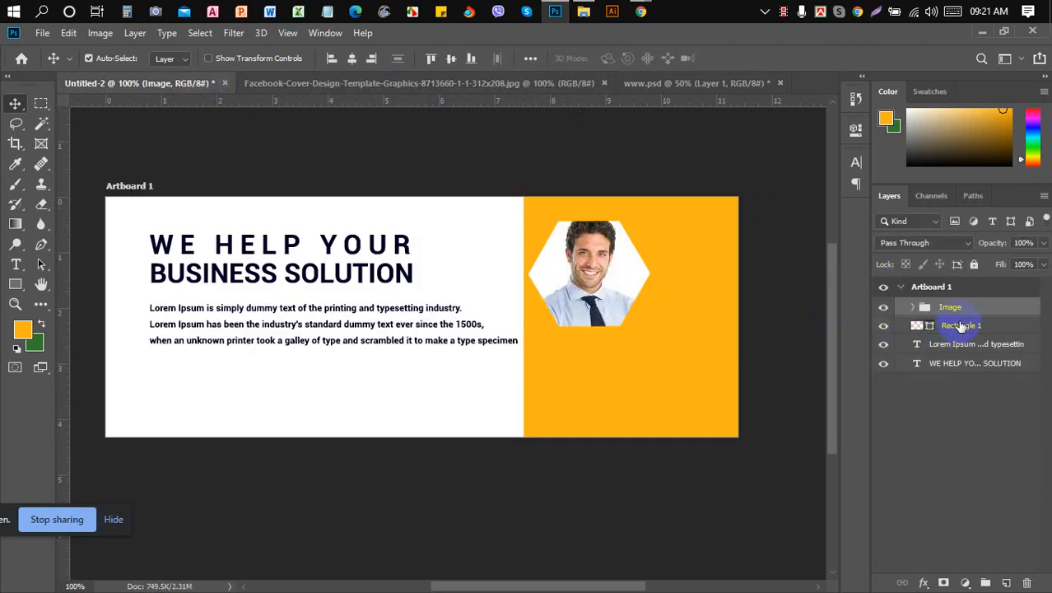
- Draw a six-sided Polygon 2 slightly larger than the portrait's hexagon over the photo
{"action": "left_click", "coordinate": [432, 86]}
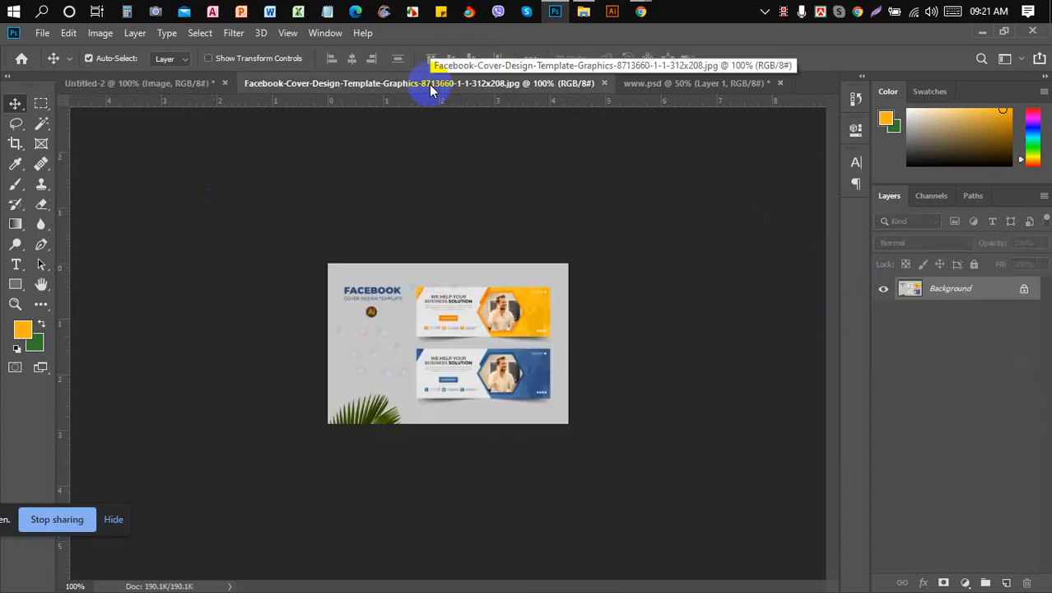
{"action": "left_click", "coordinate": [183, 85]}
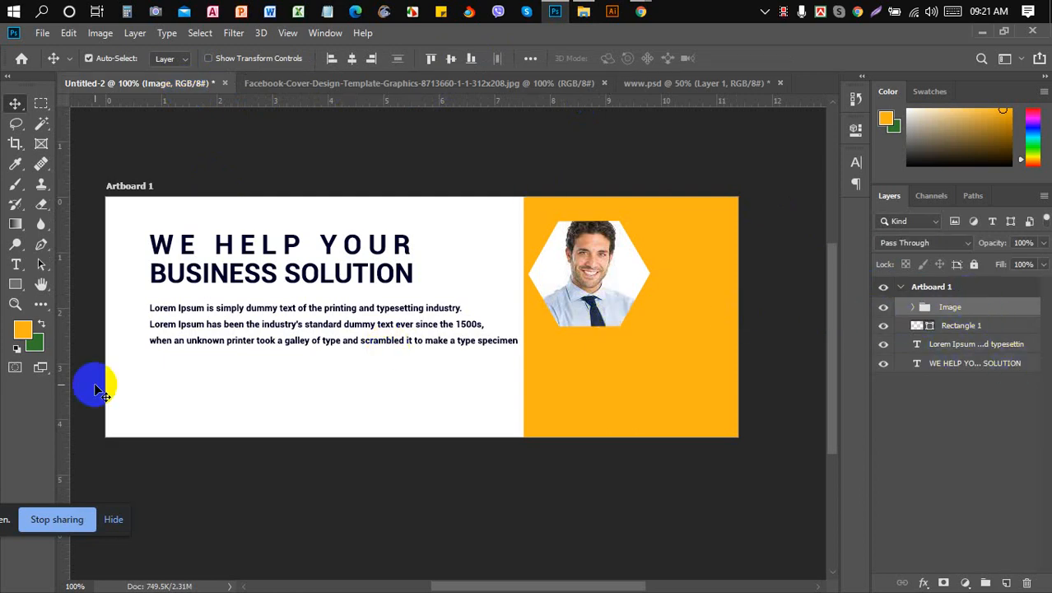
{"action": "left_click", "coordinate": [17, 283]}
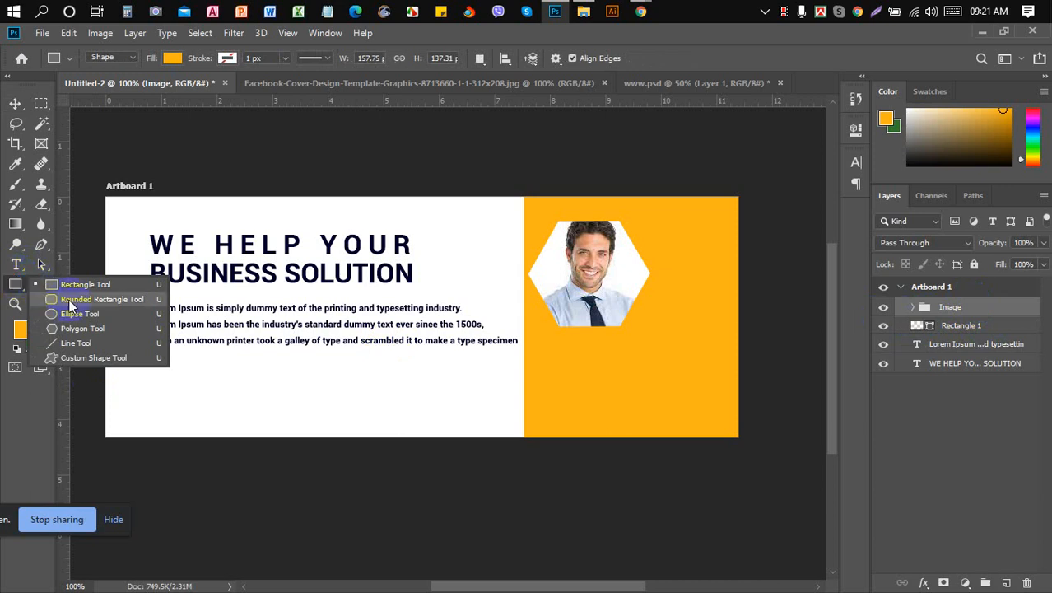
{"action": "left_click", "coordinate": [98, 327]}
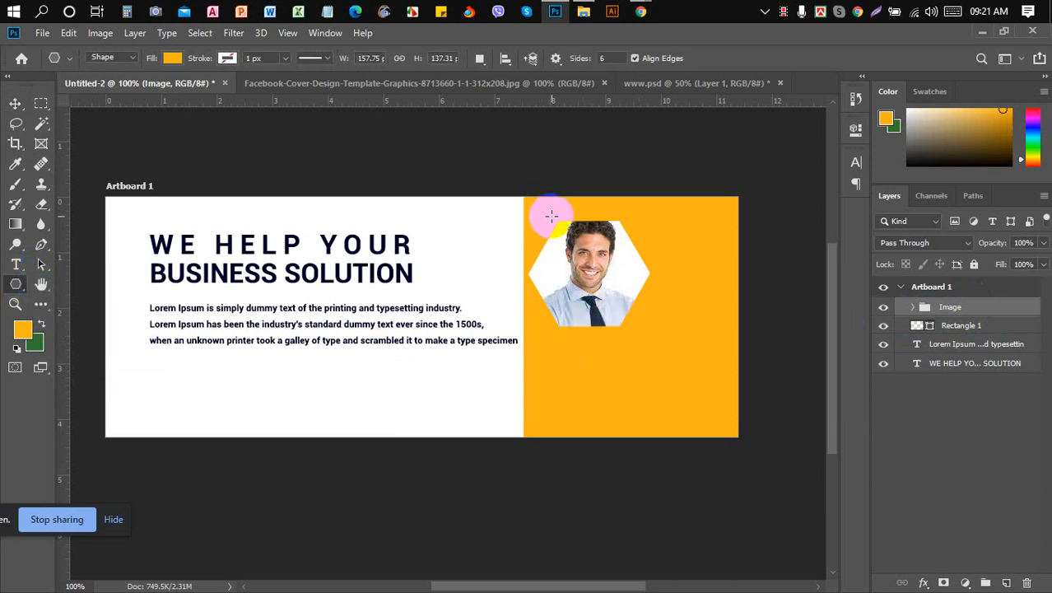
{"action": "left_click_drag", "start_coordinate": [552, 216], "coordinate": [624, 334]}
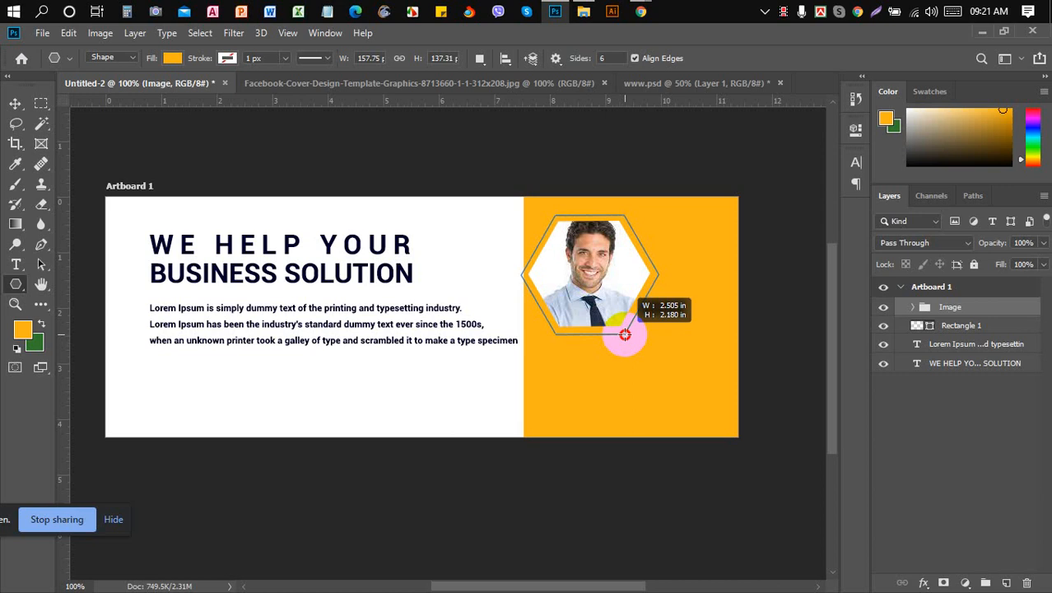
{"action": "left_click_drag", "start_coordinate": [625, 333], "coordinate": [625, 333]}
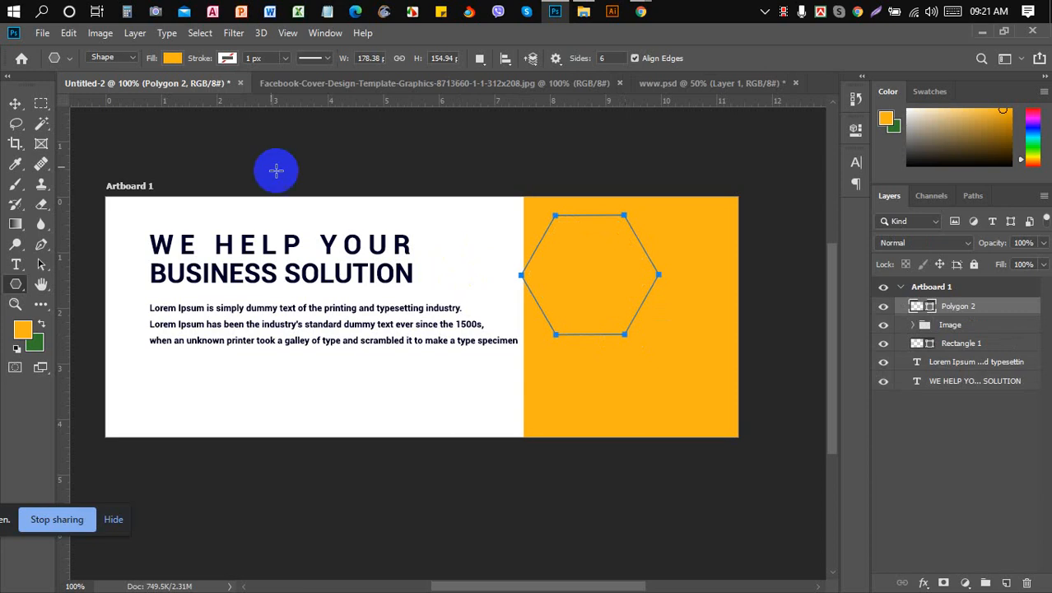
{"action": "left_click", "coordinate": [15, 104]}
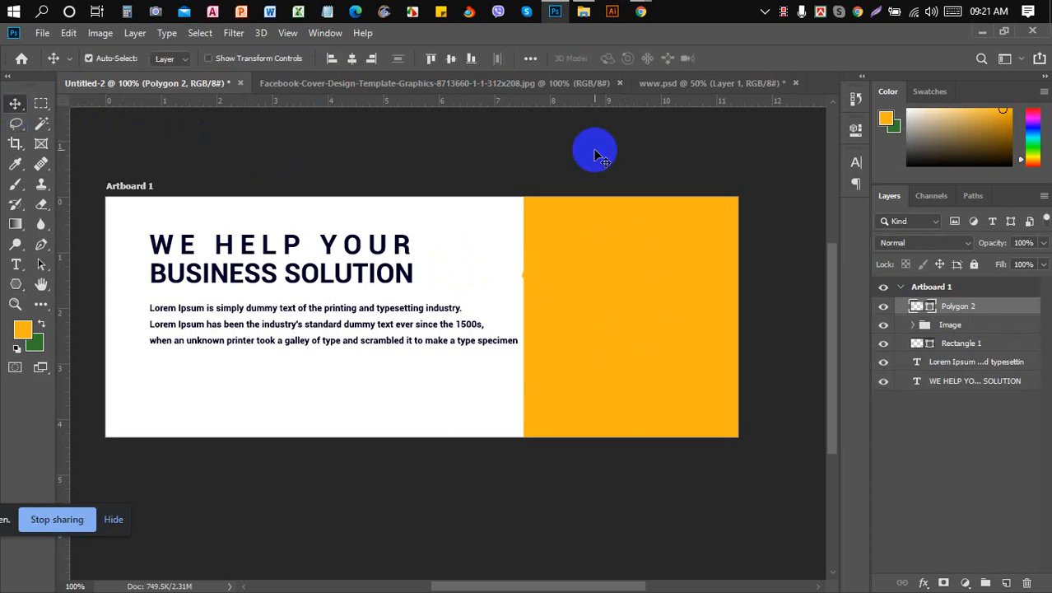
- Copy hex C98F12 from the Yellow Mono palette in Chrome and go back to Photoshop
{"action": "mouse_move", "coordinate": [641, 11]}
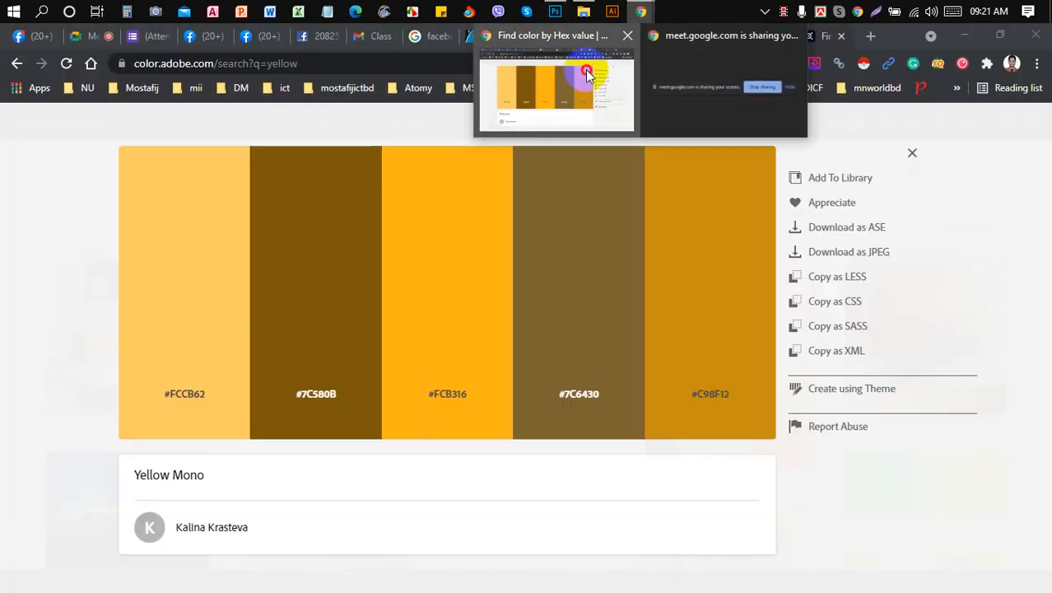
{"action": "left_click", "coordinate": [577, 79]}
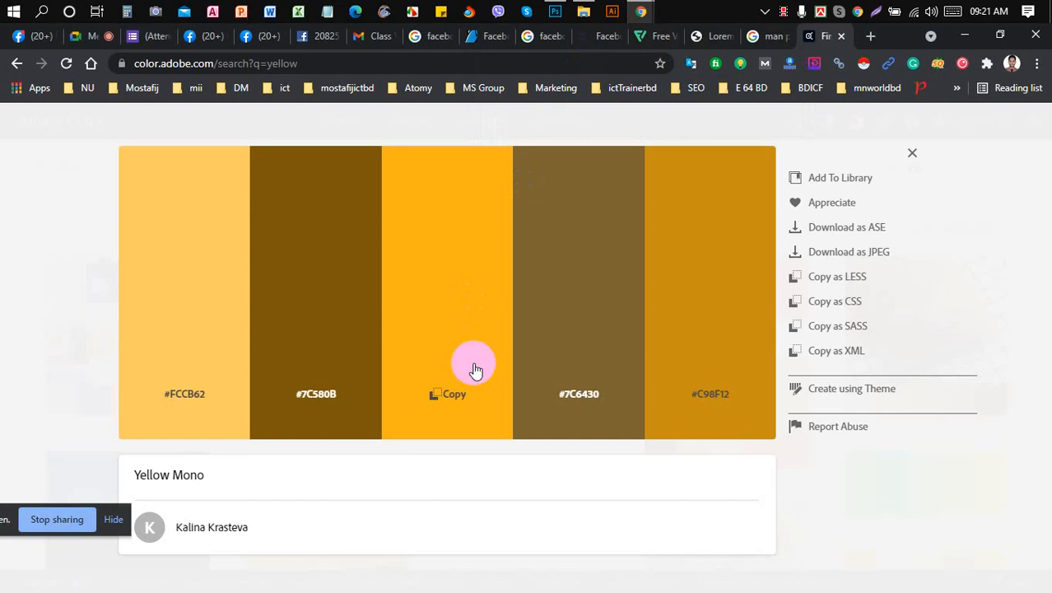
{"action": "left_click", "coordinate": [712, 400]}
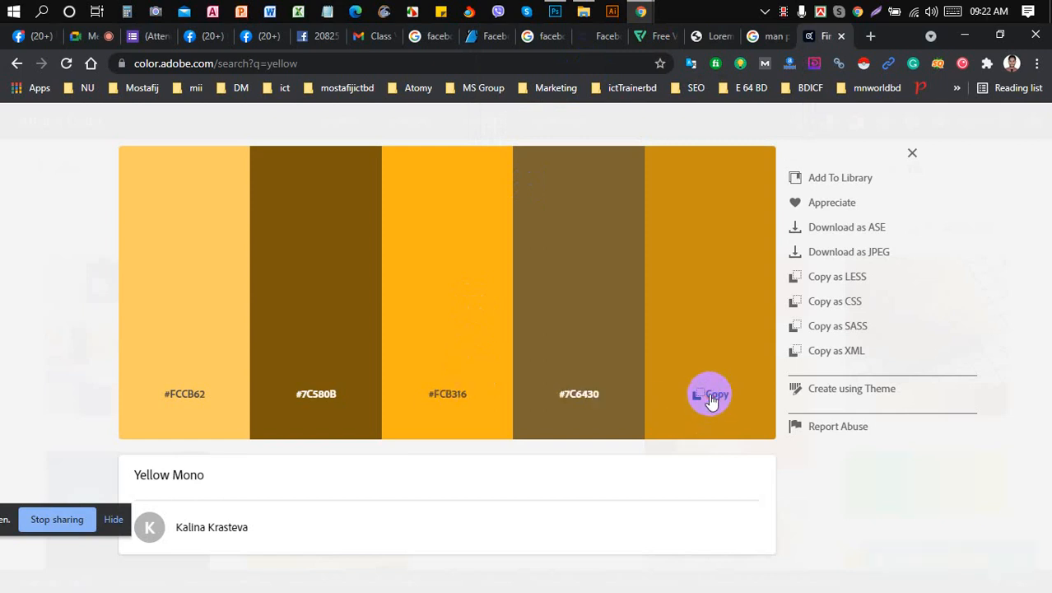
{"action": "left_click", "coordinate": [556, 18]}
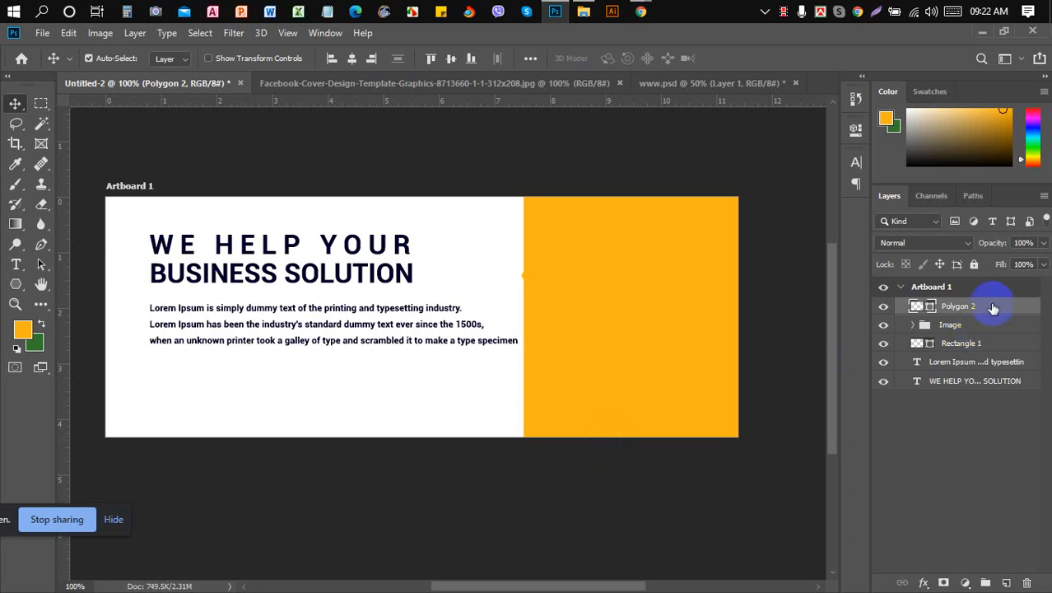
- Toggle the new hexagon's visibility to compare it with the portrait
{"action": "left_click", "coordinate": [885, 311]}
{"action": "left_click", "coordinate": [886, 310]}
{"action": "left_click", "coordinate": [885, 307]}
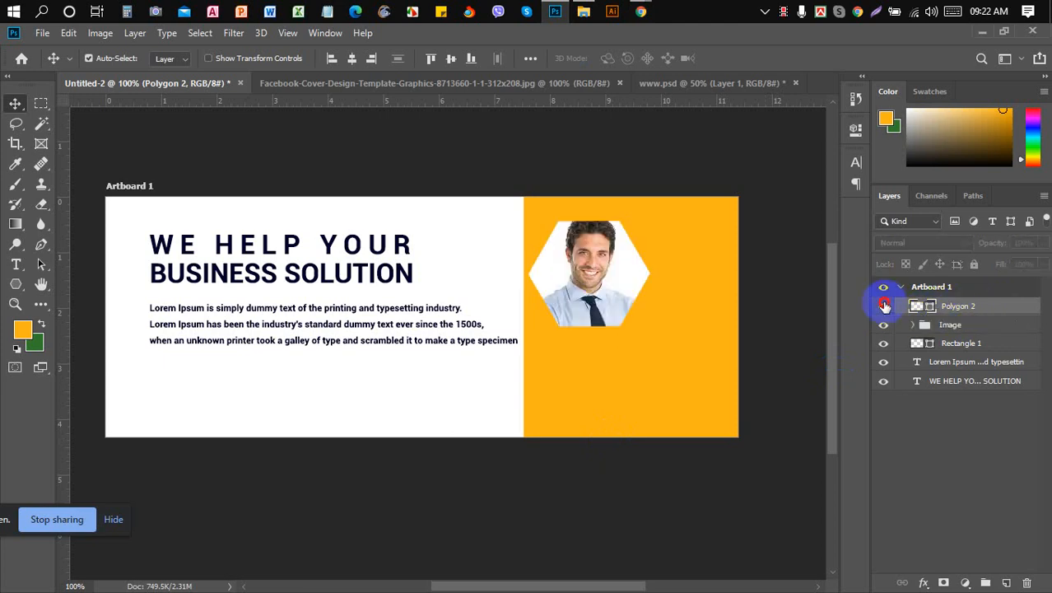
{"action": "left_click", "coordinate": [886, 306]}
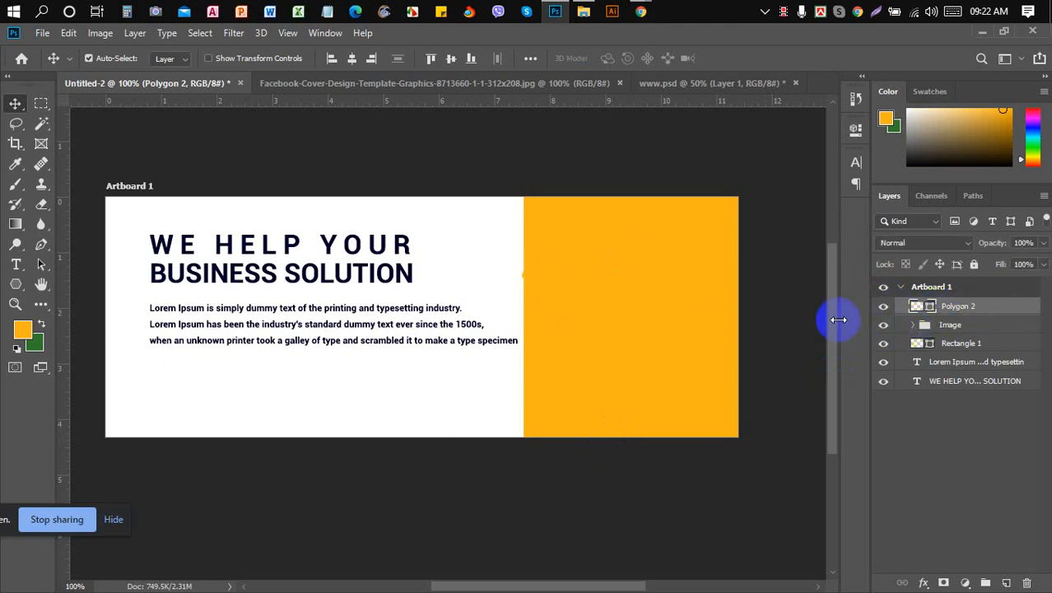
- Recolour Polygon 2 to gold #C98F12 and drag it below the Image group
{"action": "left_click", "coordinate": [25, 332]}
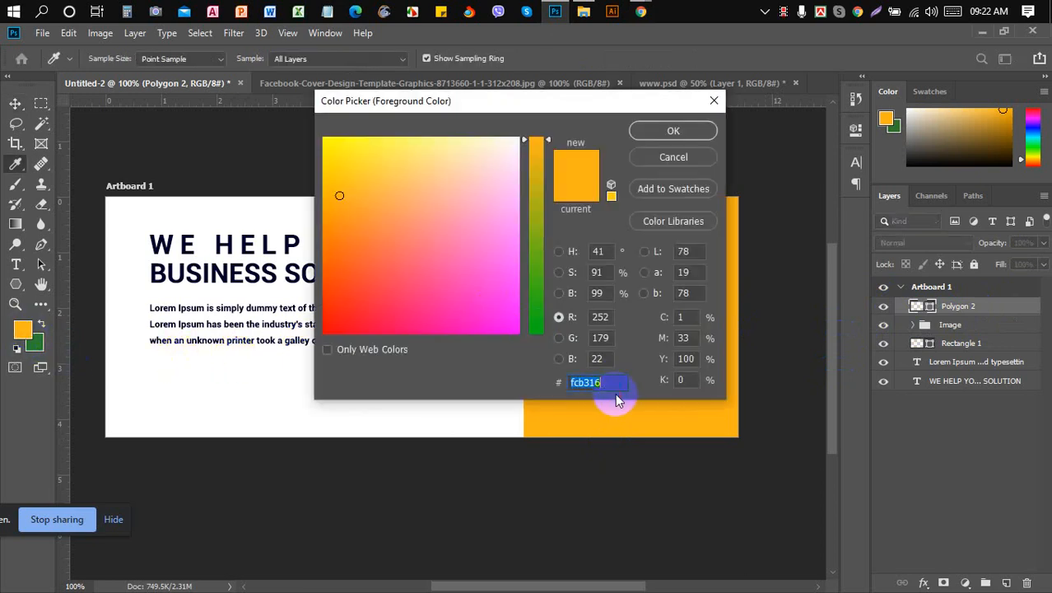
{"action": "type", "text": "#C98F12"}
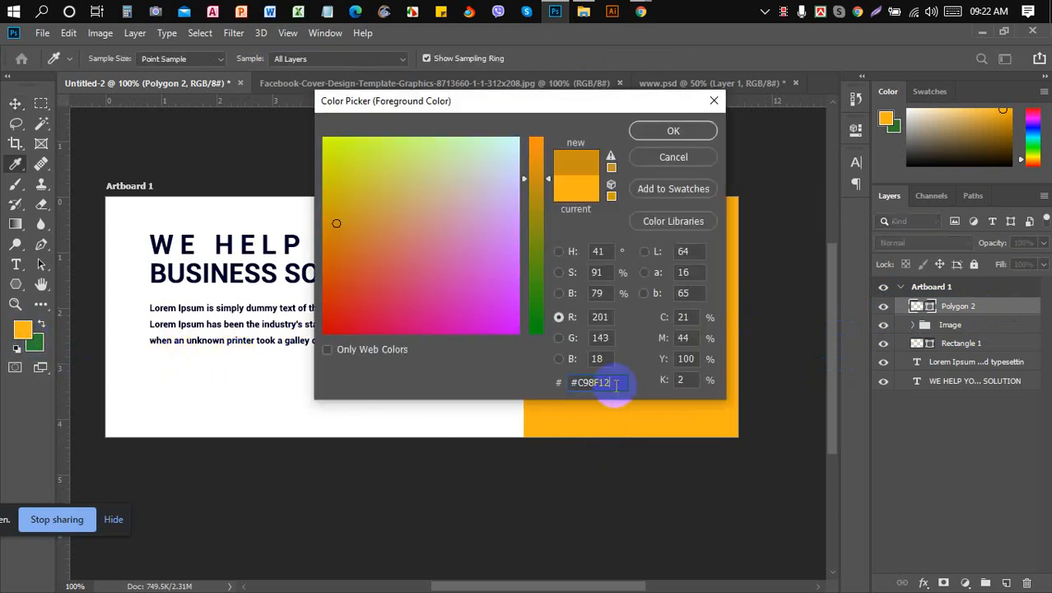
{"action": "left_click", "coordinate": [671, 130]}
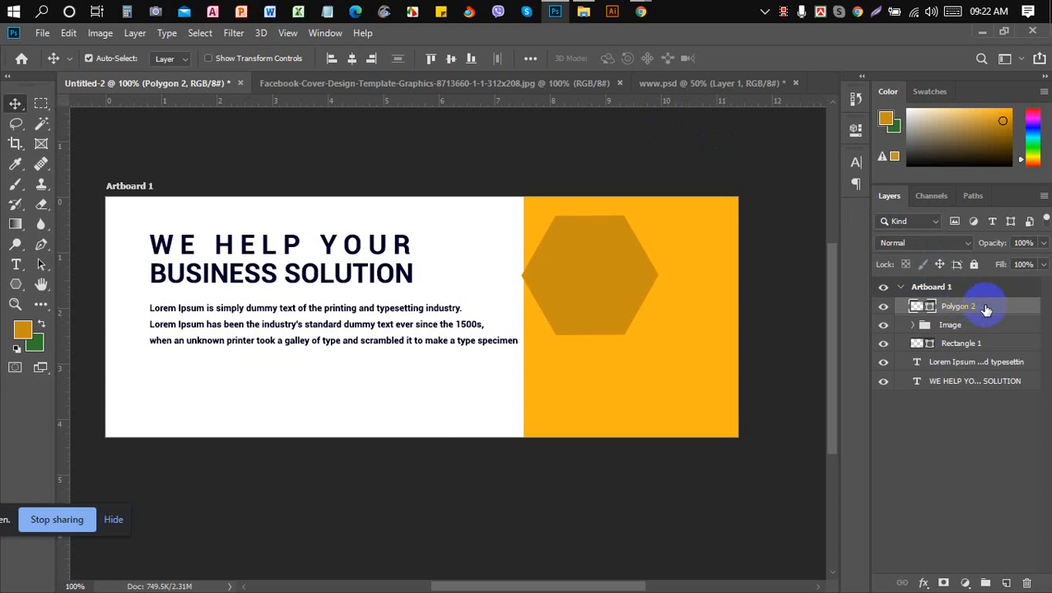
{"action": "left_click_drag", "start_coordinate": [985, 307], "coordinate": [990, 338]}
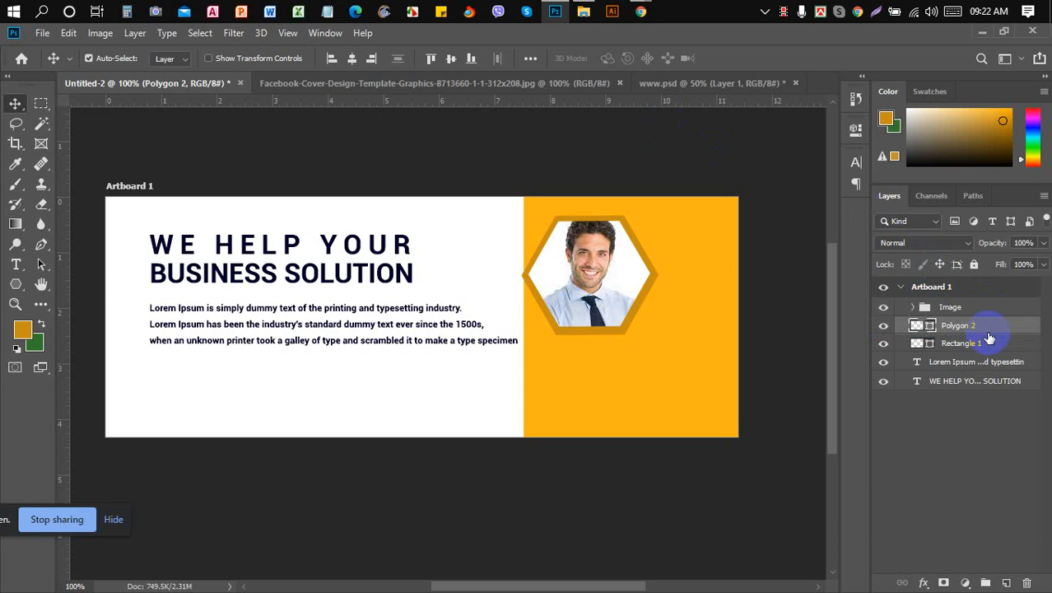
- Compare the cover design against the Facebook cover reference image several times
{"action": "left_click", "coordinate": [470, 83]}
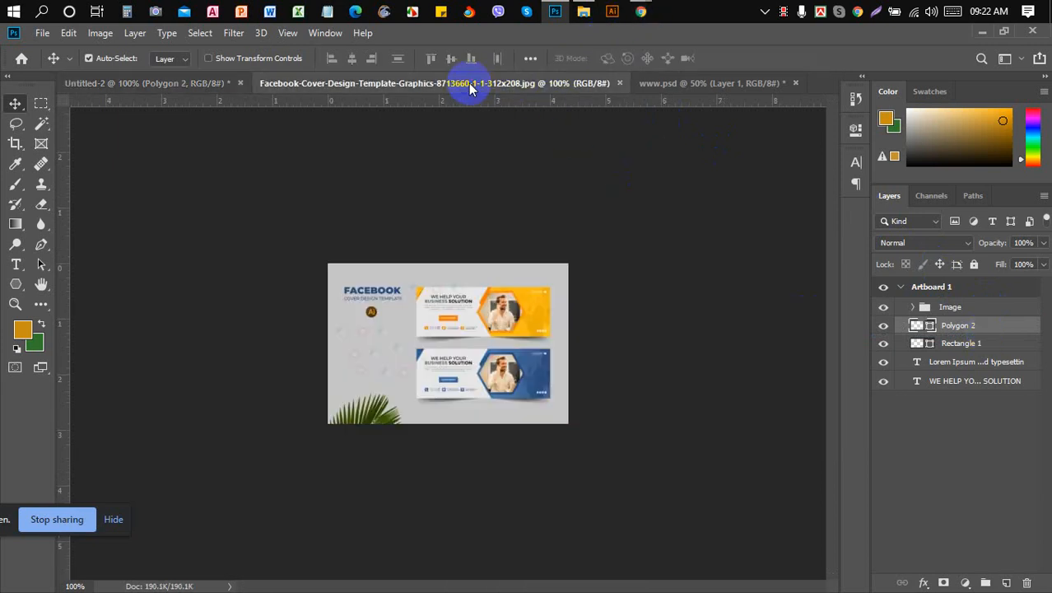
{"action": "left_click", "coordinate": [219, 87]}
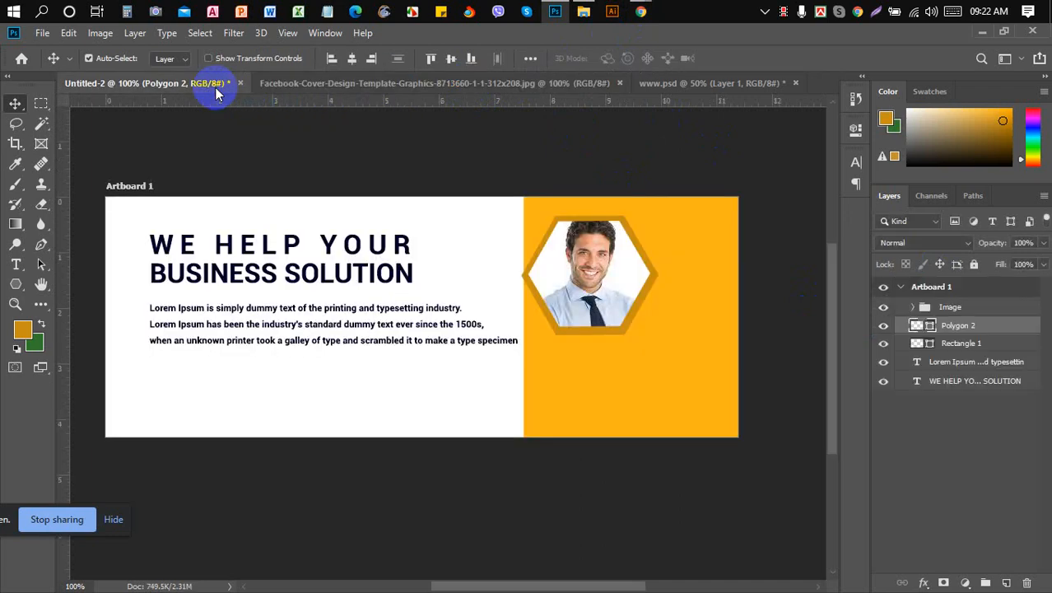
{"action": "left_click", "coordinate": [299, 83]}
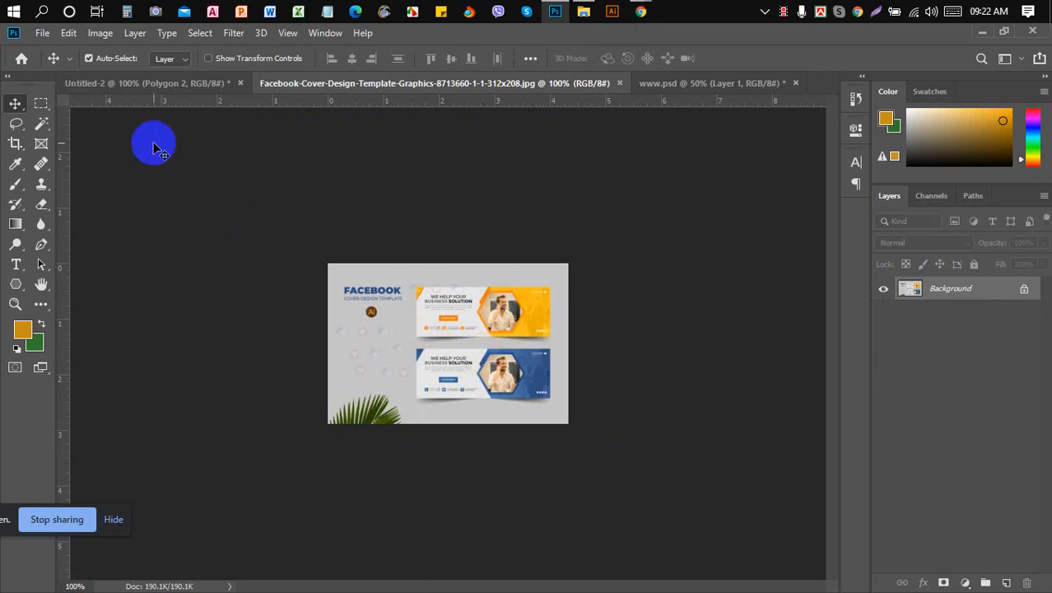
{"action": "left_click", "coordinate": [168, 97]}
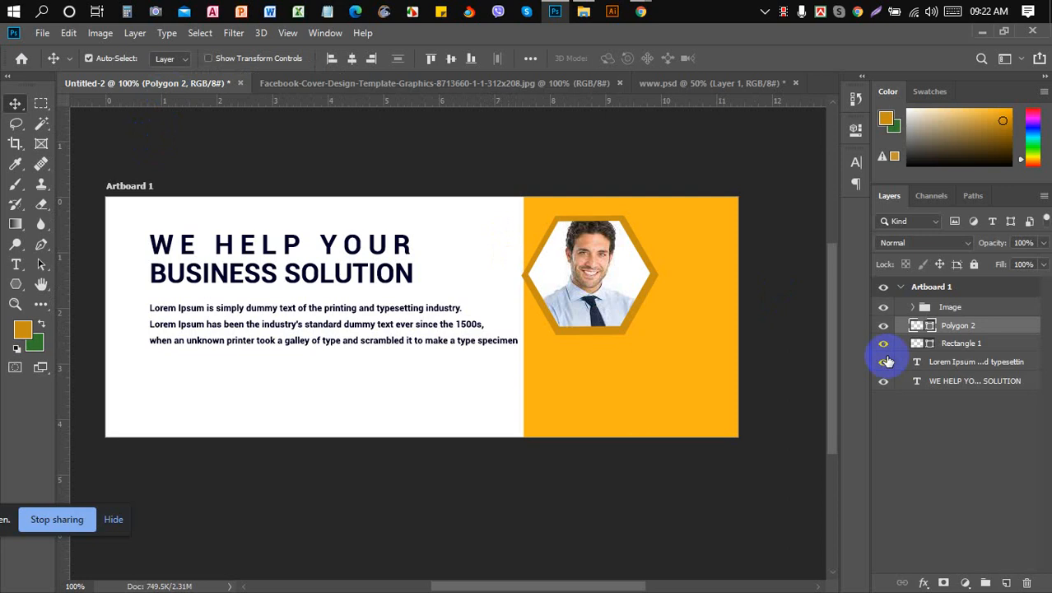
{"action": "left_click", "coordinate": [468, 83]}
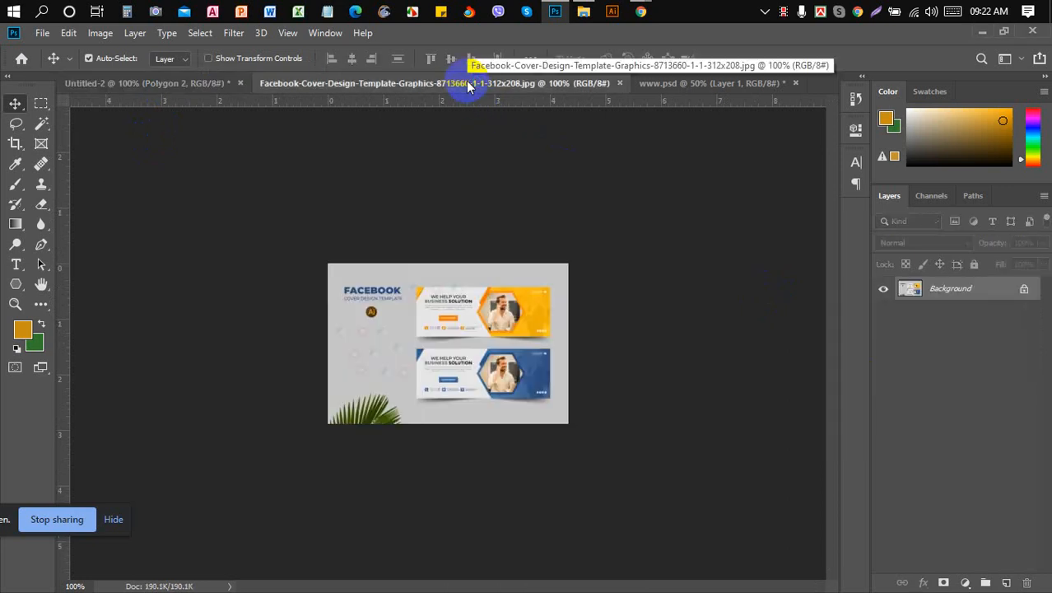
{"action": "left_click", "coordinate": [207, 82]}
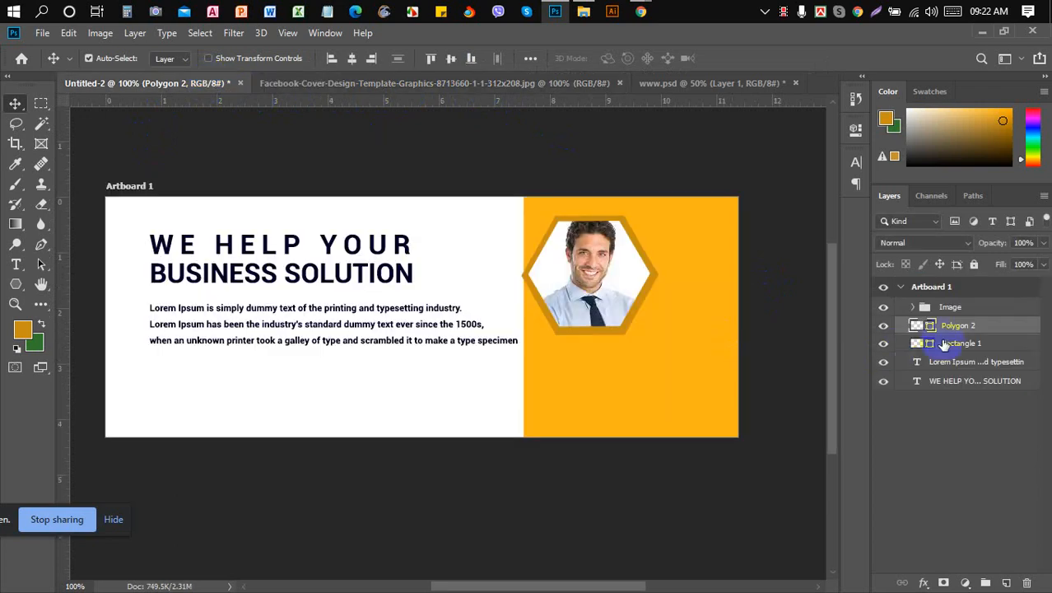
- Toggle the Image group and gold hexagon visibility, then try moving the hexagon up the stack
{"action": "left_click", "coordinate": [883, 308]}
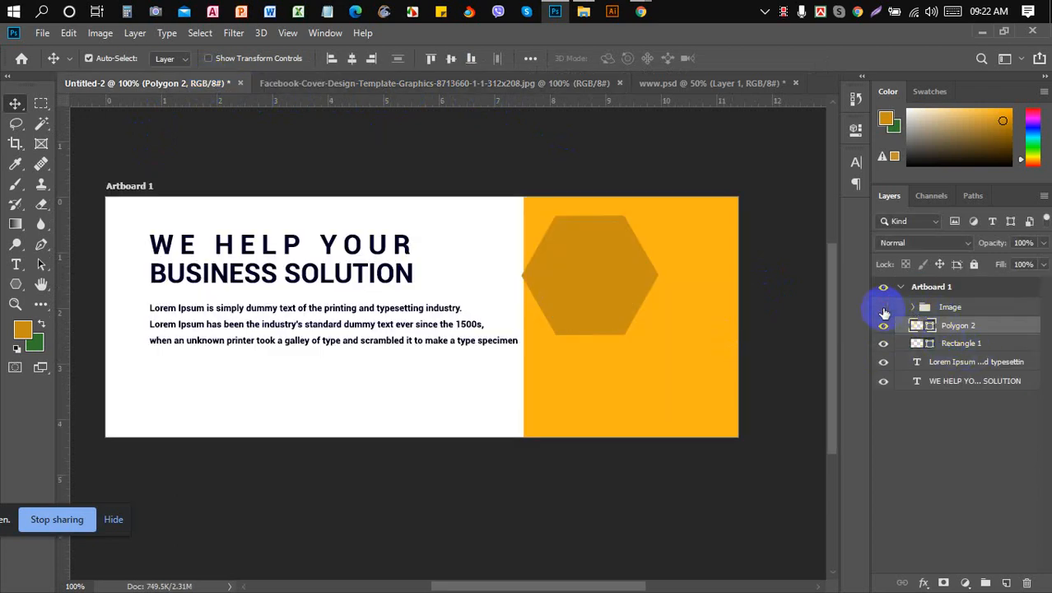
{"action": "left_click", "coordinate": [883, 308]}
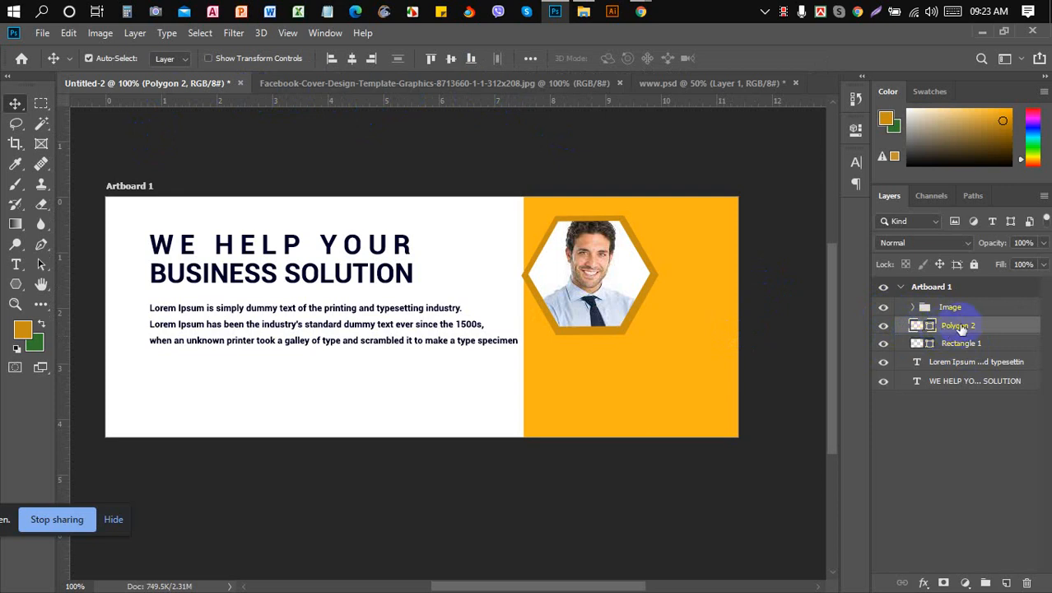
{"action": "left_click", "coordinate": [883, 329]}
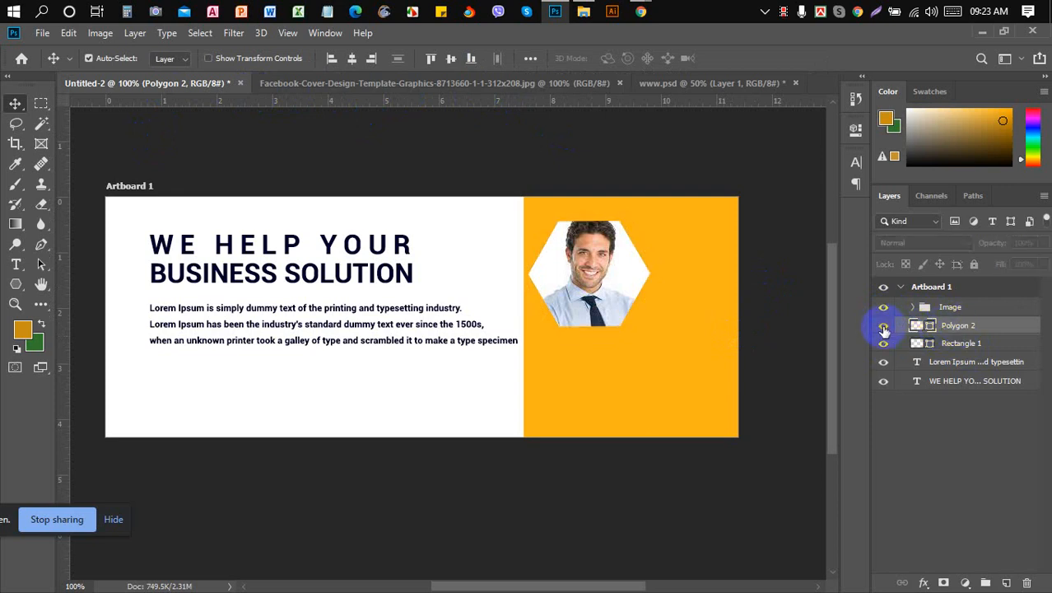
{"action": "left_click", "coordinate": [884, 329]}
{"action": "mouse_move", "coordinate": [967, 326]}
{"action": "left_mouse_down"}
{"action": "mouse_move", "coordinate": [969, 305]}
{"action": "mouse_move", "coordinate": [969, 316]}
{"action": "left_mouse_up"}
- Move gold Polygon 2 inside the Image group, then collapse the group
{"action": "left_click", "coordinate": [917, 309]}
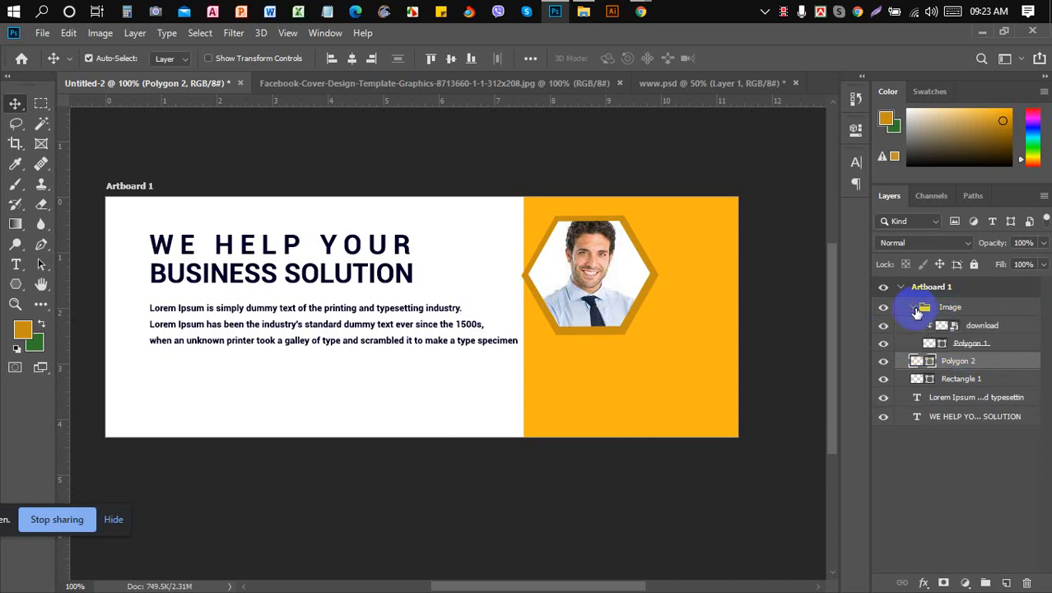
{"action": "left_click_drag", "start_coordinate": [983, 357], "coordinate": [976, 357]}
{"action": "left_click", "coordinate": [919, 307]}
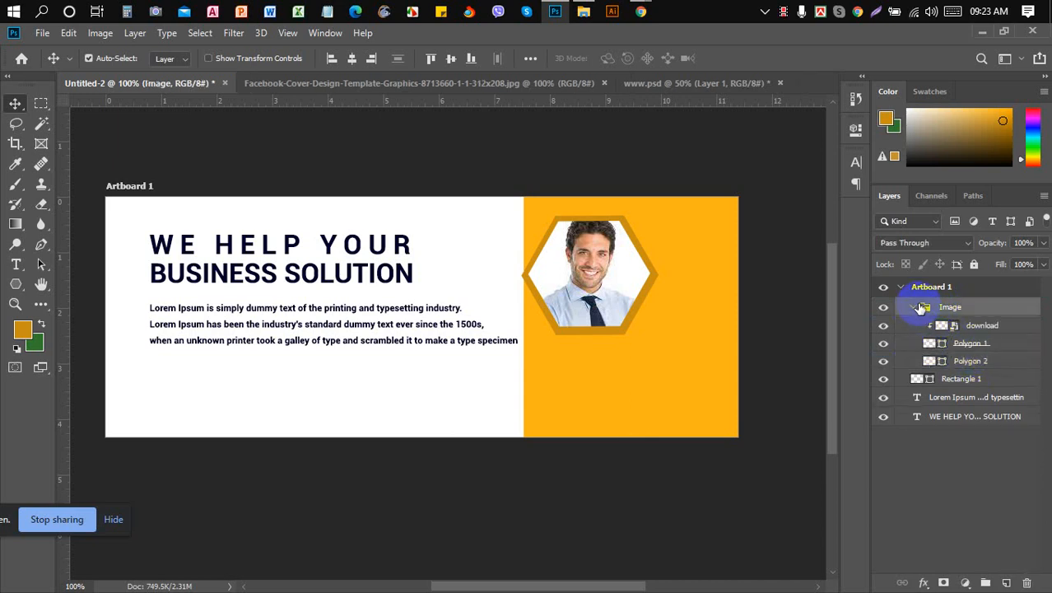
{"action": "left_click", "coordinate": [913, 308]}
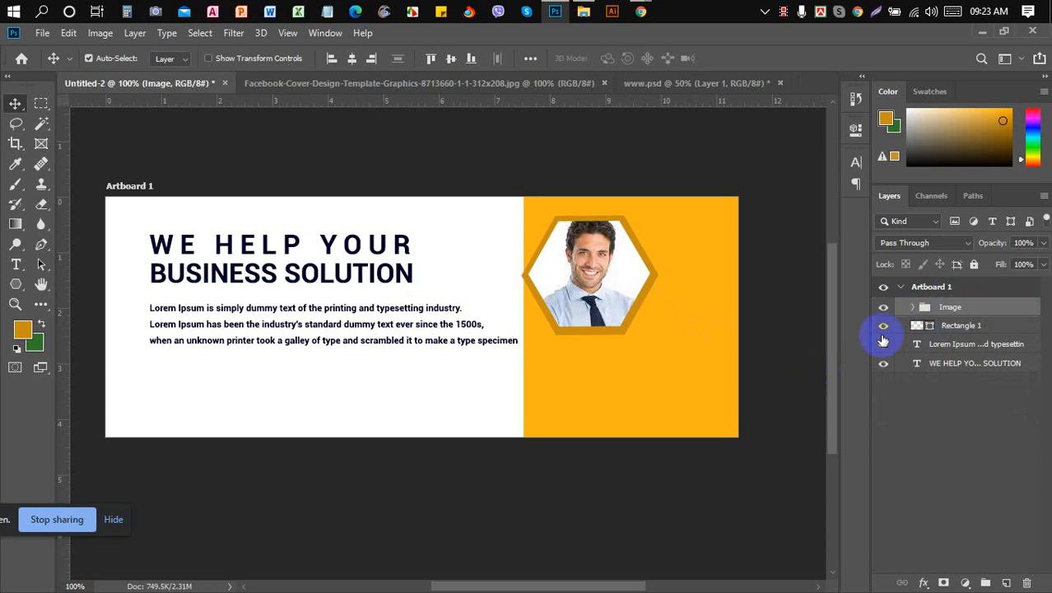
- Free-transform Rectangle 1 to narrow it from the left, then select the Image group
{"action": "left_click", "coordinate": [958, 326]}
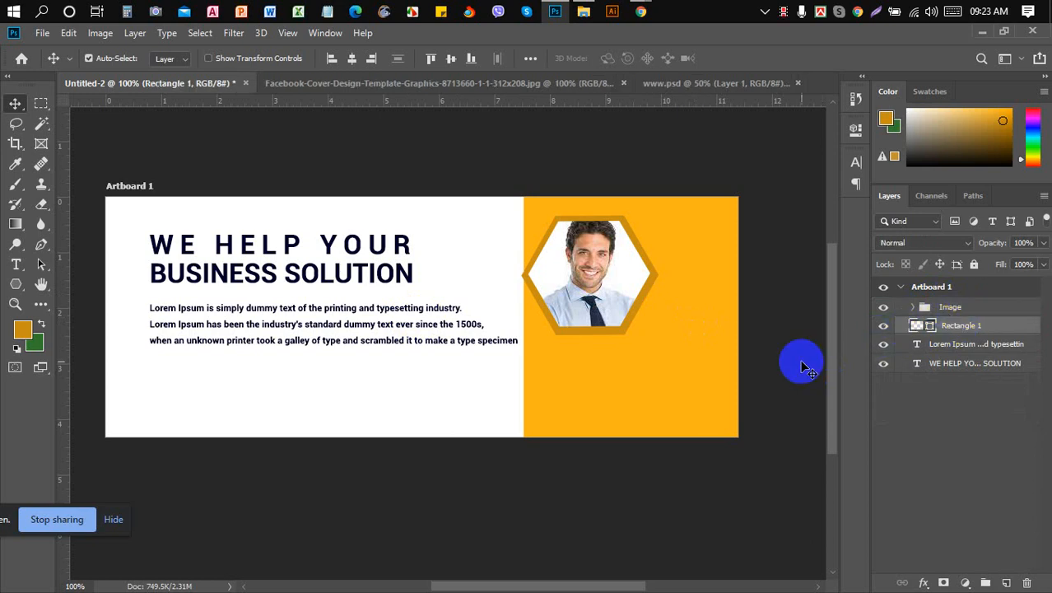
{"action": "key", "text": "ctrl+t"}
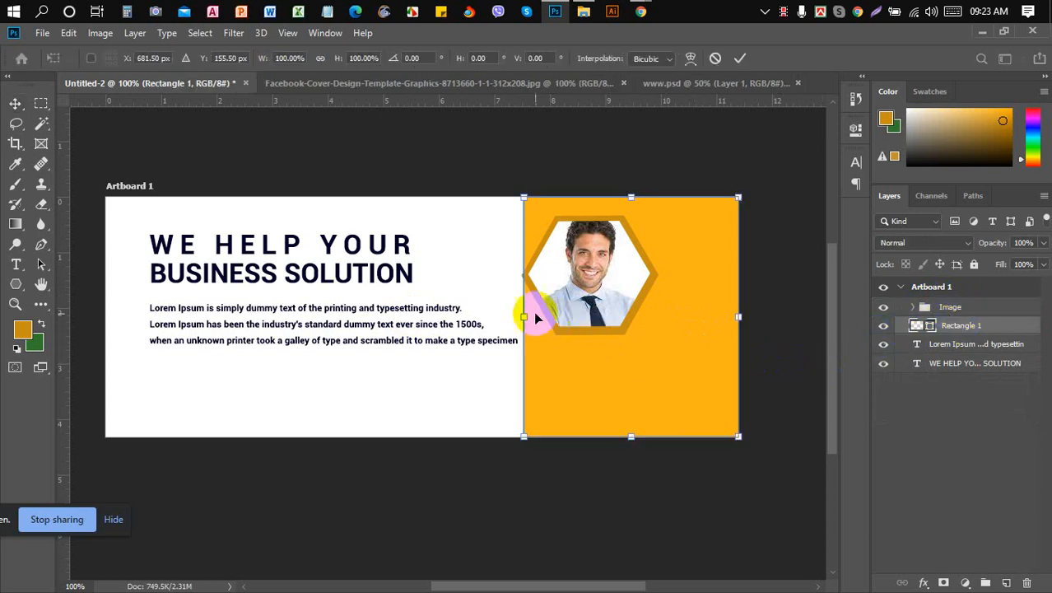
{"action": "left_click_drag", "start_coordinate": [523, 314], "coordinate": [583, 324]}
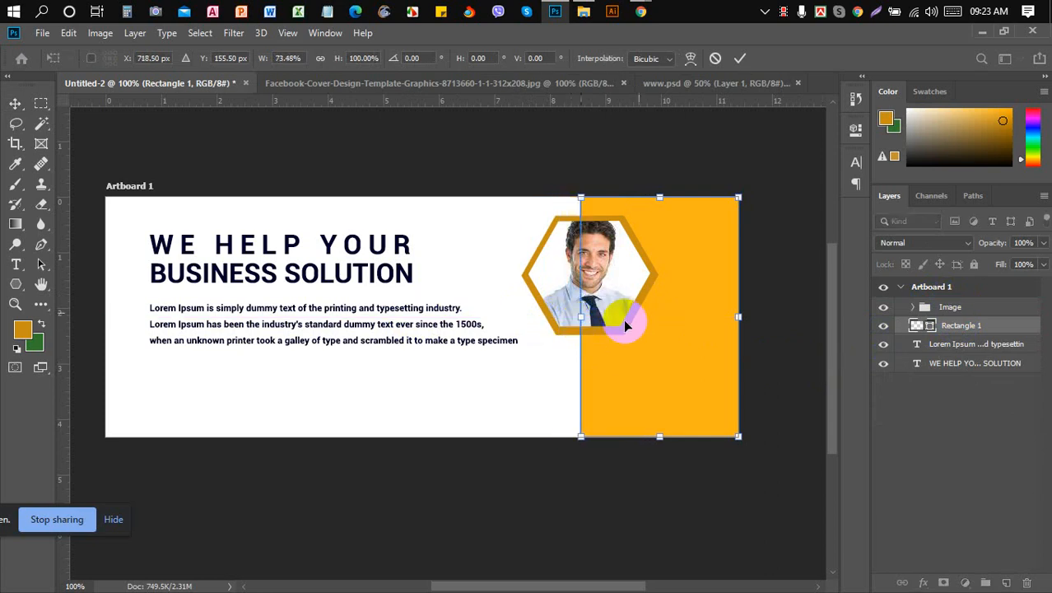
{"action": "left_click", "coordinate": [738, 60]}
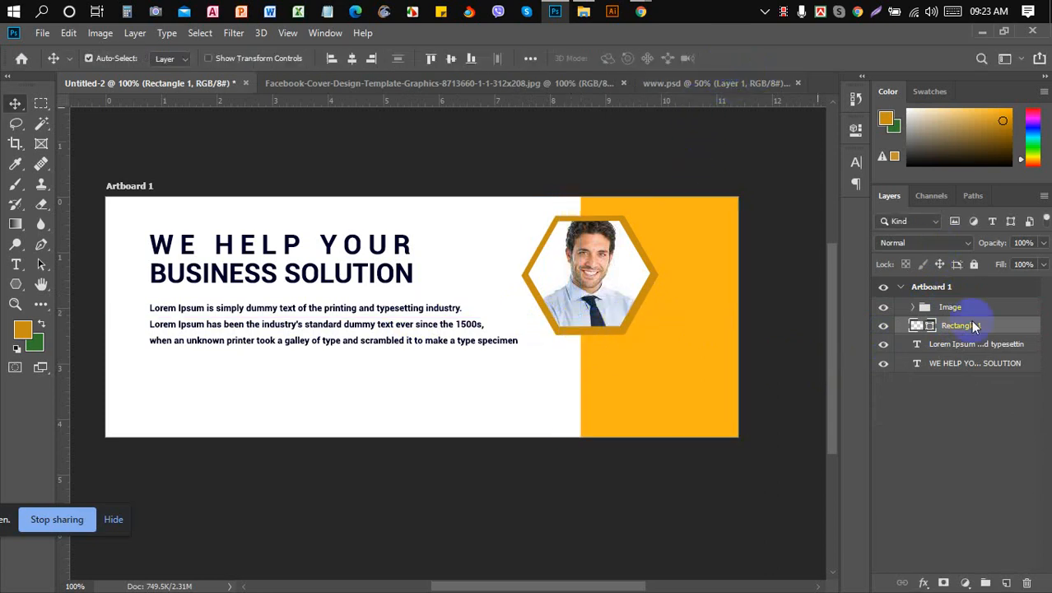
{"action": "left_click", "coordinate": [951, 307]}
{"action": "key", "text": "ctrl+t"}
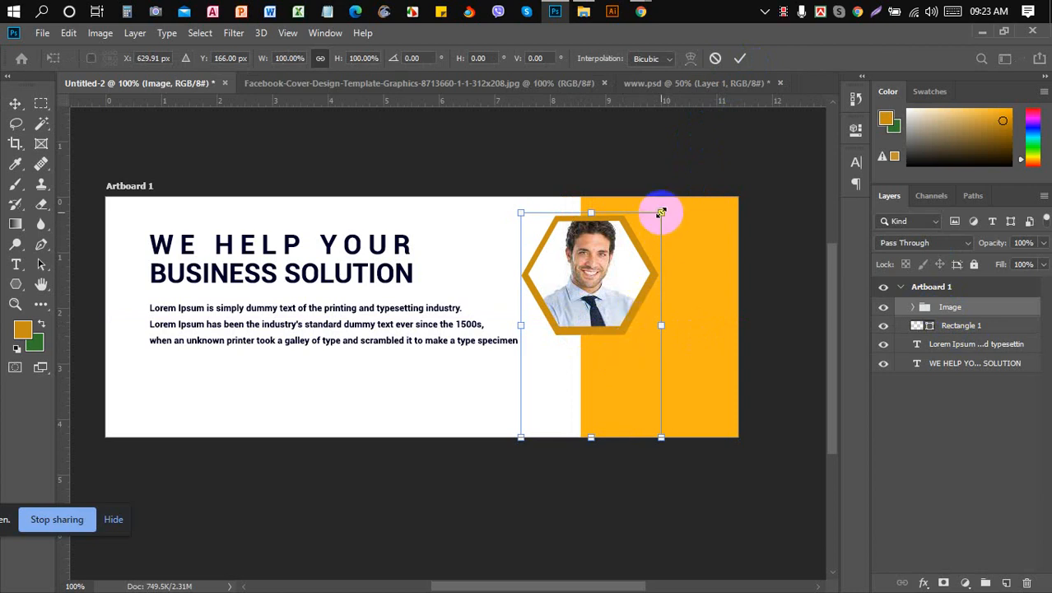
- Enlarge the Image group, undoing a trial shift of the photo inside the hexagon
{"action": "left_click_drag", "start_coordinate": [661, 212], "coordinate": [740, 150]}
{"action": "key", "text": "Return"}
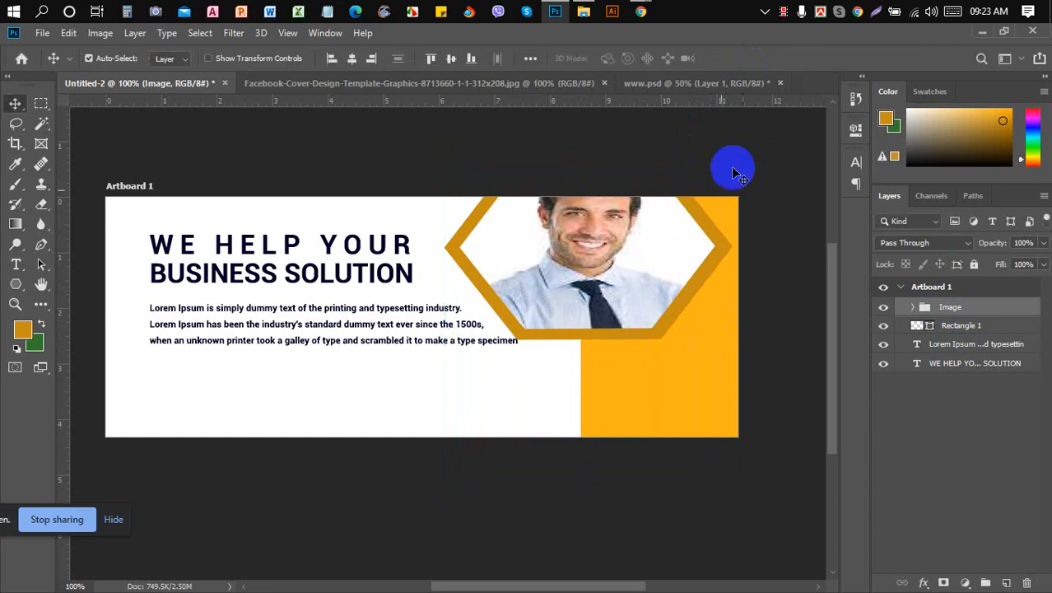
{"action": "left_click", "coordinate": [596, 284]}
{"action": "left_click_drag", "start_coordinate": [595, 280], "coordinate": [603, 326]}
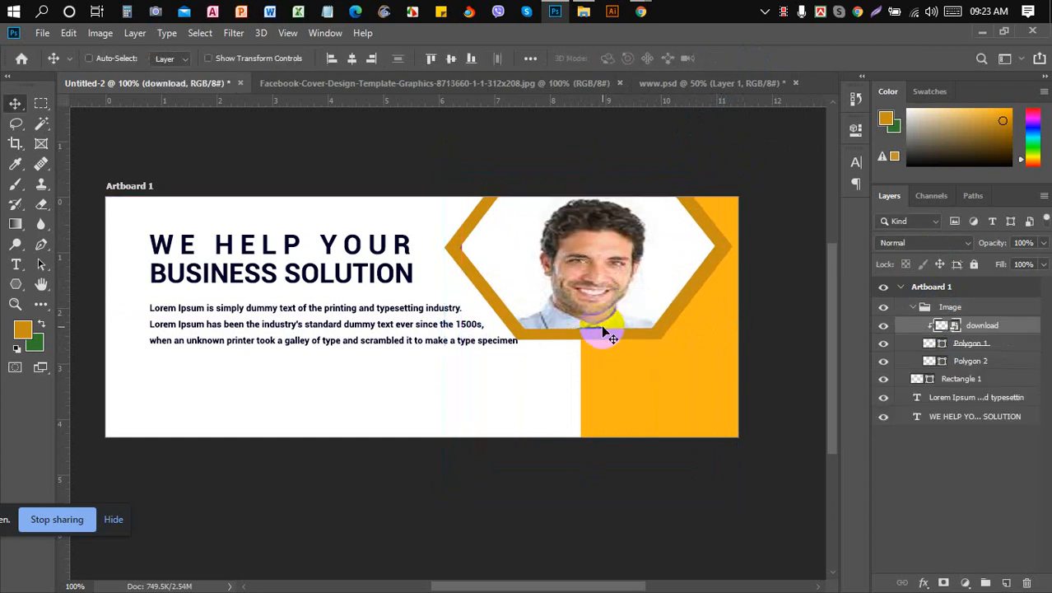
{"action": "key", "text": "ctrl+z"}
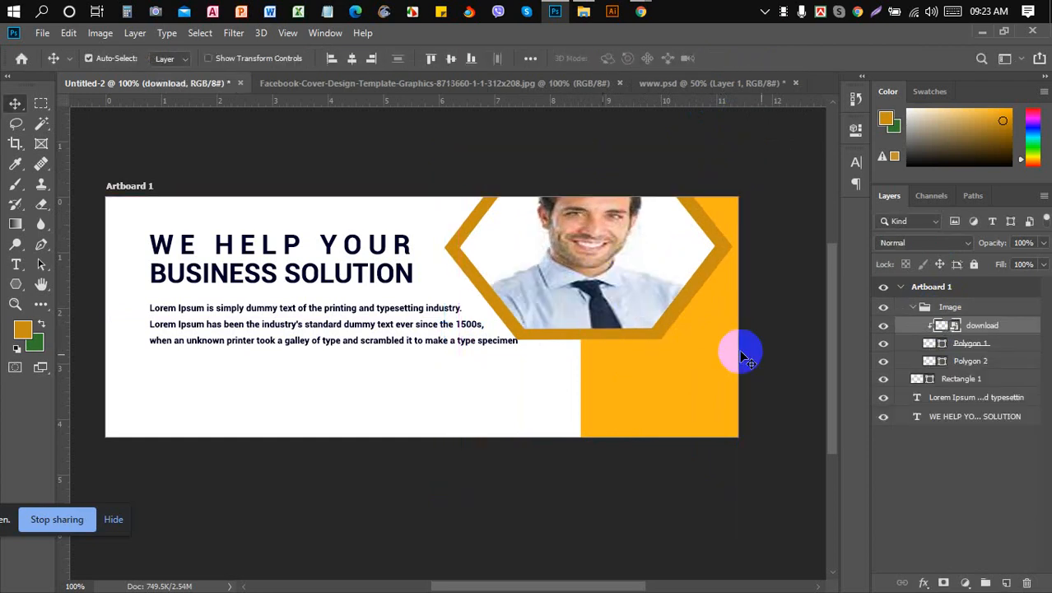
{"action": "left_click", "coordinate": [907, 310]}
{"action": "left_click", "coordinate": [913, 307]}
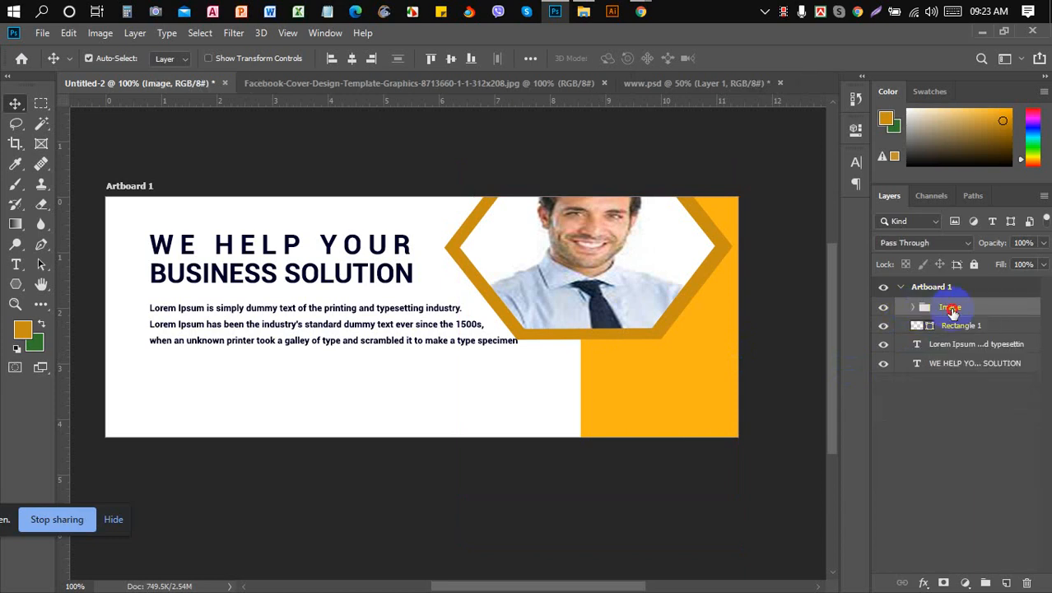
- Nudge the Image group down and left, then scale it down slightly
{"action": "key", "text": "Down"}
{"action": "key", "text": "Down"}
{"action": "key", "text": "Down"}
{"action": "key", "text": "Down"}
{"action": "key", "text": "Down"}
{"action": "key", "text": "Down"}
{"action": "key", "text": "Down"}
{"action": "key", "text": "Down"}
{"action": "key", "text": "Down"}
{"action": "key", "text": "Down"}
{"action": "key", "text": "Down"}
{"action": "key", "text": "Down"}
{"action": "key", "text": "Down"}
{"action": "key", "text": "Down"}
{"action": "key", "text": "Down"}
{"action": "key", "text": "Down"}
{"action": "key", "text": "Down"}
{"action": "key", "text": "Down"}
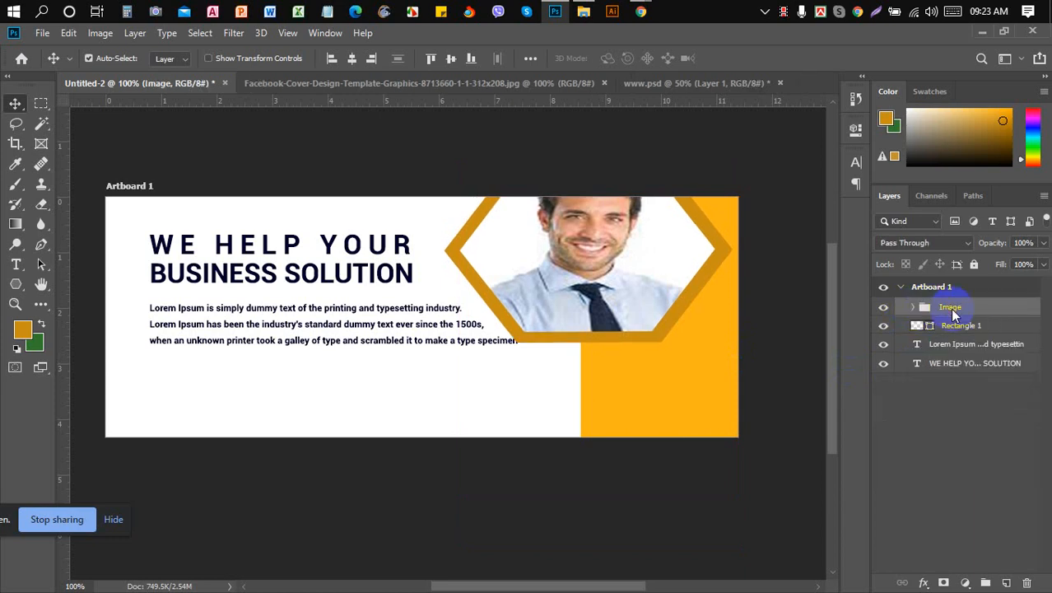
{"action": "key", "text": "Down"}
{"action": "key", "text": "Down"}
{"action": "key", "text": "Down"}
{"action": "key", "text": "Down"}
{"action": "key", "text": "Down"}
{"action": "key", "text": "Down"}
{"action": "key", "text": "Down"}
{"action": "key", "text": "Down"}
{"action": "key", "text": "Down"}
{"action": "key", "text": "Down"}
{"action": "key", "text": "Down"}
{"action": "key", "text": "Down"}
{"action": "key", "text": "Down"}
{"action": "key", "text": "Down"}
{"action": "key", "text": "Down"}
{"action": "key", "text": "Down"}
{"action": "key", "text": "Down"}
{"action": "key", "text": "Down"}
{"action": "key", "text": "Down"}
{"action": "key", "text": "Down"}
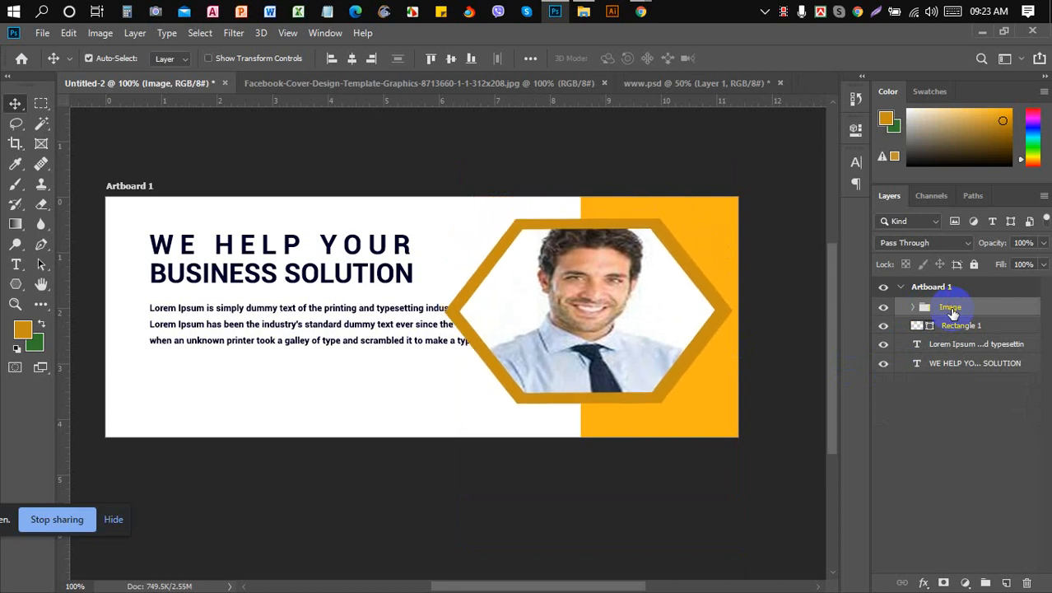
{"action": "key", "text": "shift+Left"}
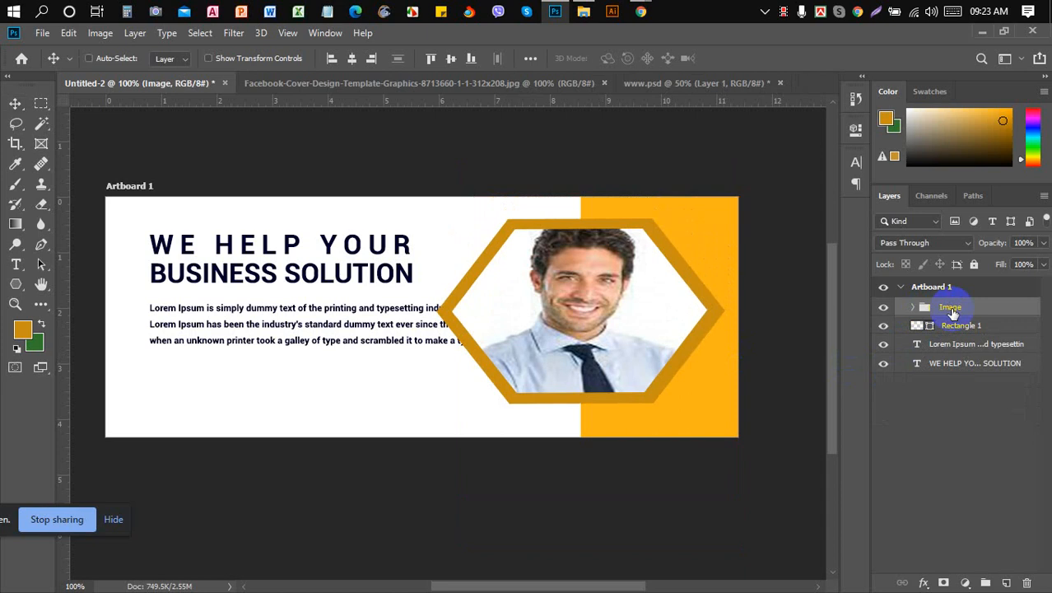
{"action": "key", "text": "ctrl+t"}
{"action": "left_click_drag", "start_coordinate": [730, 216], "coordinate": [670, 244]}
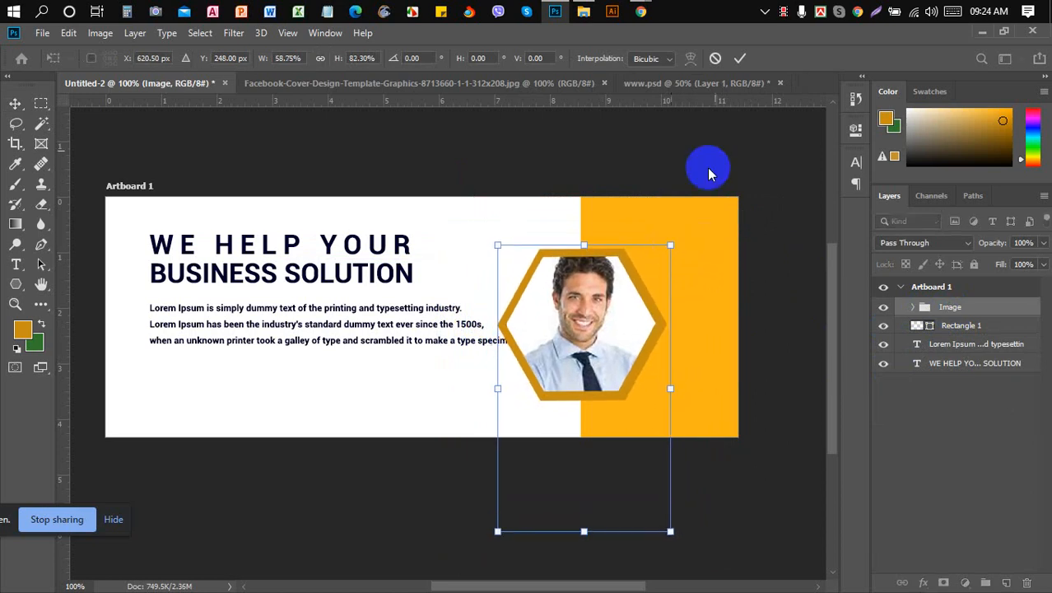
{"action": "left_click", "coordinate": [738, 56]}
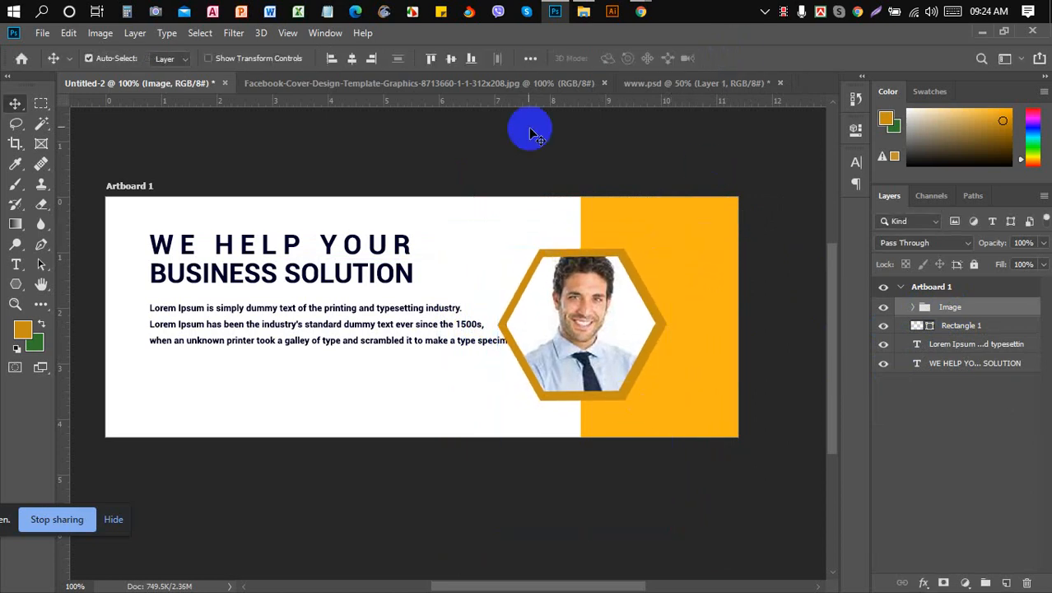
- Widen the yellow Rectangle 1 panel leftward to 125.37% so it sits further behind the hexagon photo
{"action": "left_click", "coordinate": [493, 93]}
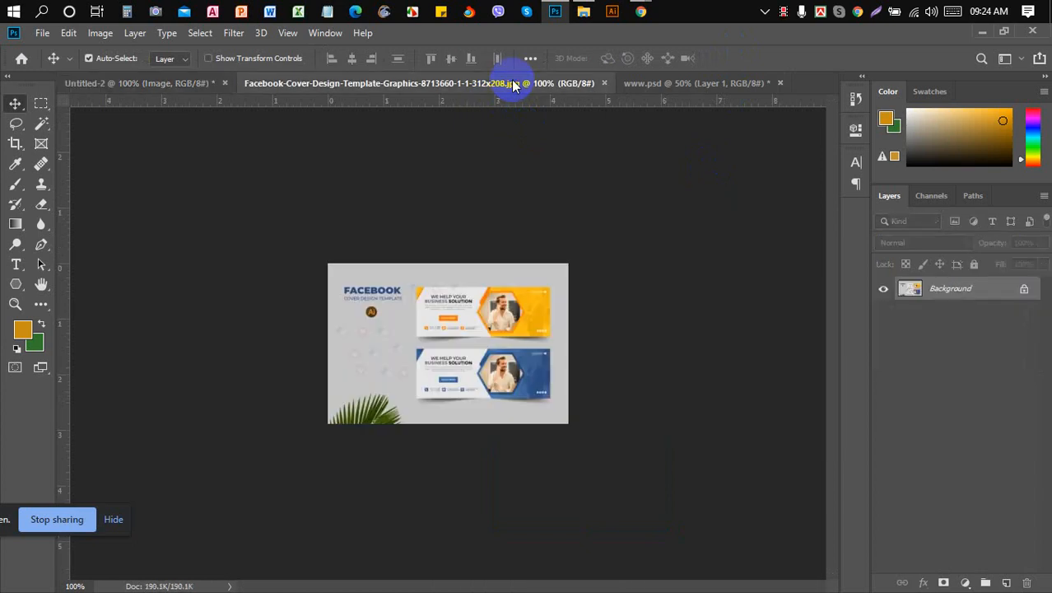
{"action": "left_click", "coordinate": [157, 86]}
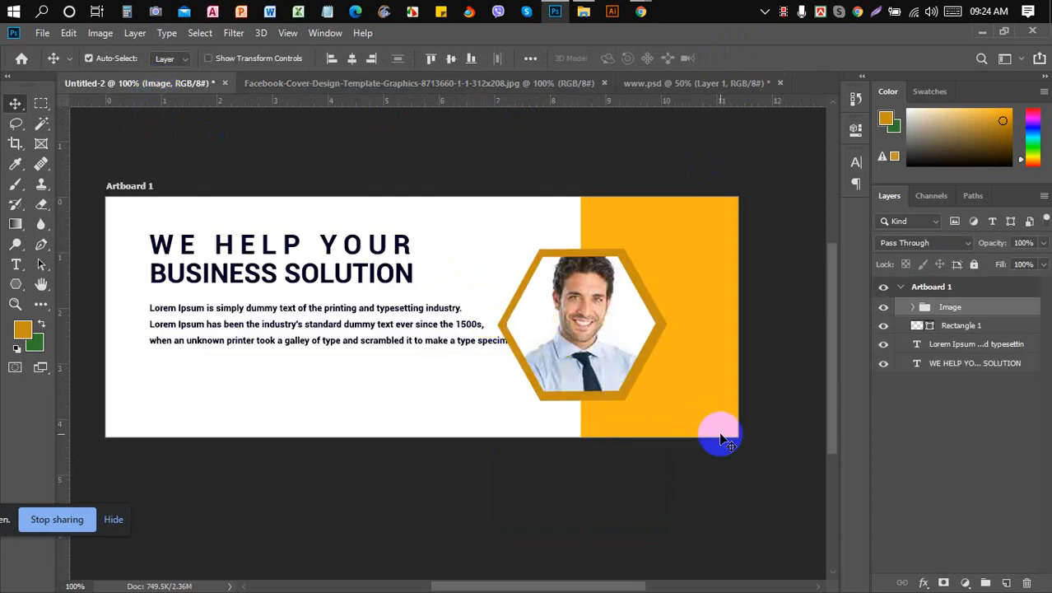
{"action": "left_click", "coordinate": [951, 327]}
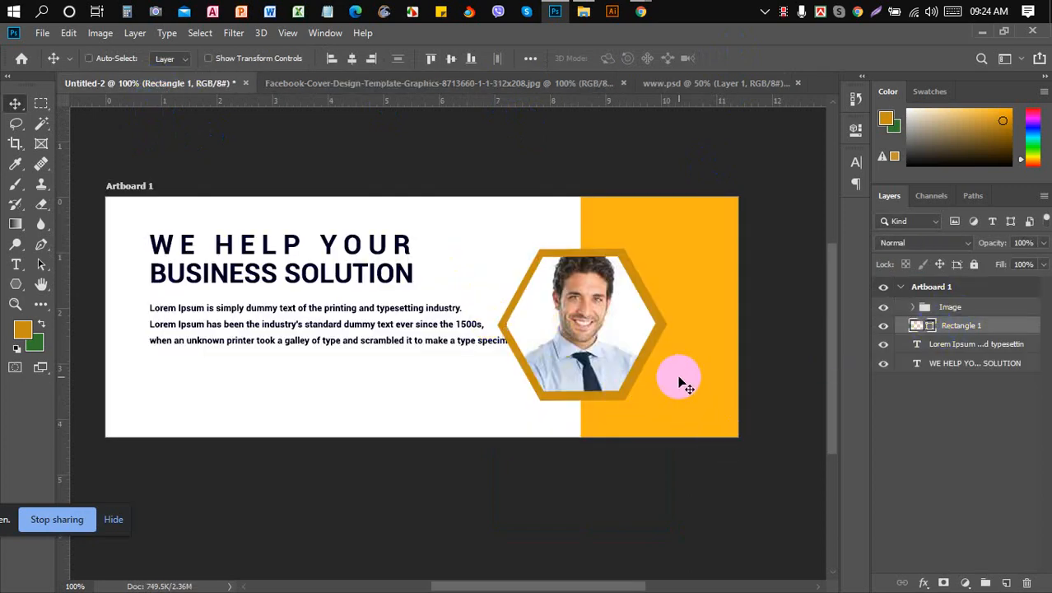
{"action": "key", "text": "ctrl+t"}
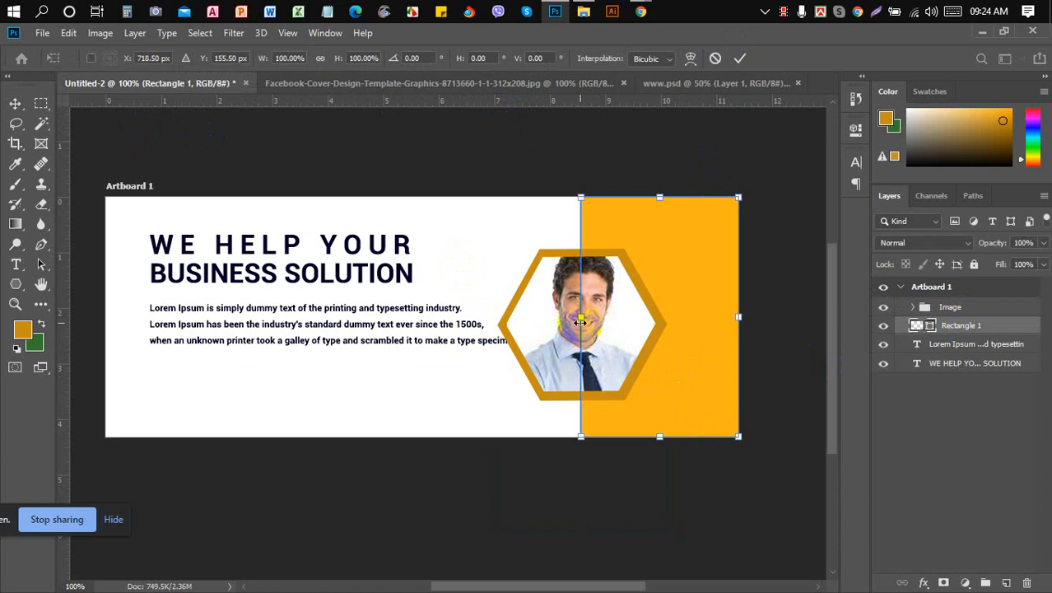
{"action": "left_click_drag", "start_coordinate": [581, 322], "coordinate": [540, 318]}
{"action": "left_click", "coordinate": [740, 59]}
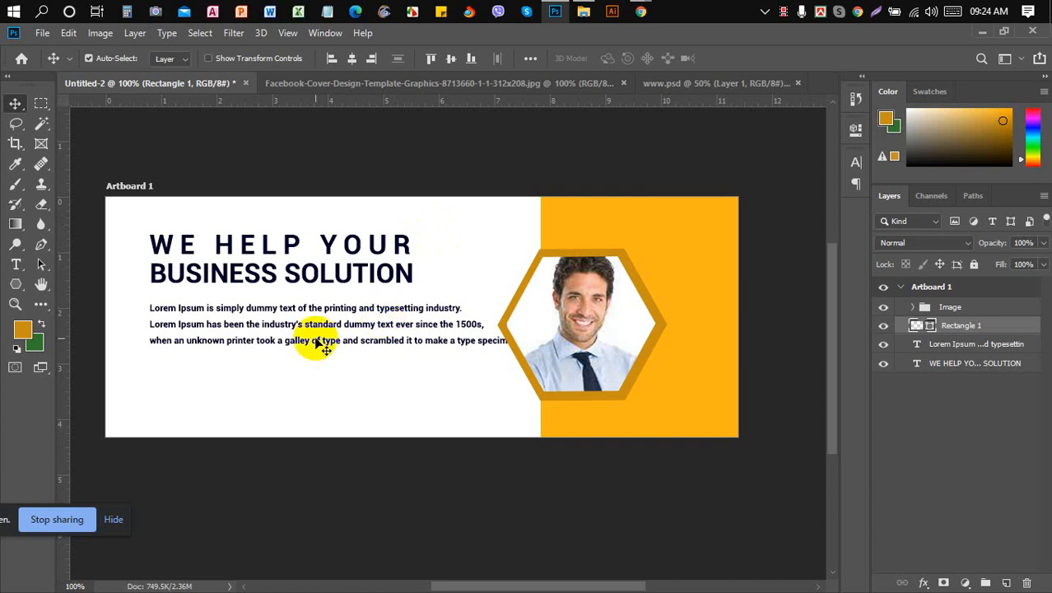
- Select the headline and Lorem Ipsum paragraph together and nudge both down and slightly left
{"action": "left_click", "coordinate": [883, 344]}
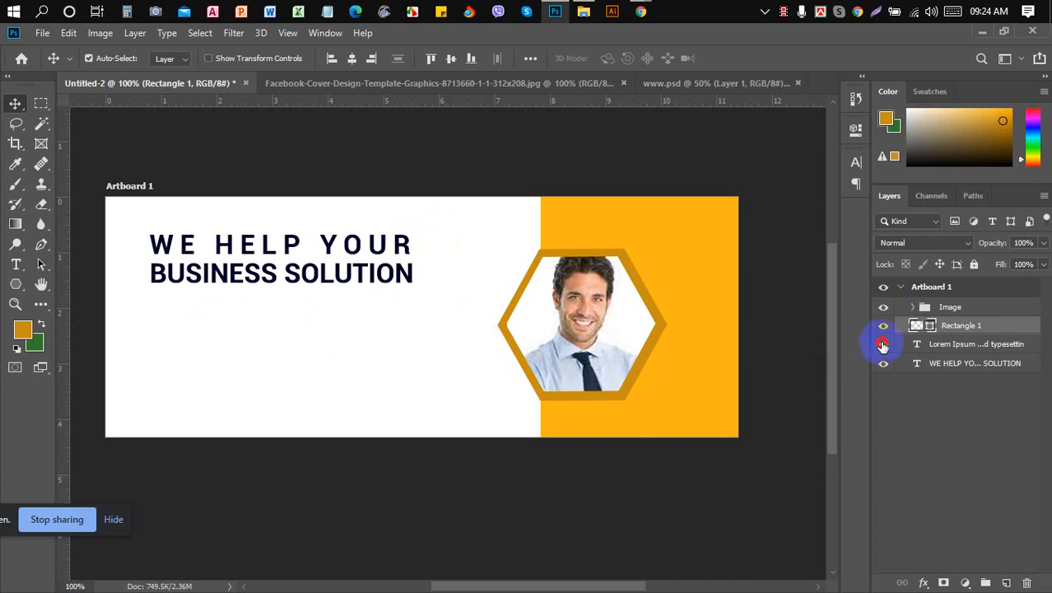
{"action": "left_click", "coordinate": [883, 344]}
{"action": "left_click", "coordinate": [966, 352]}
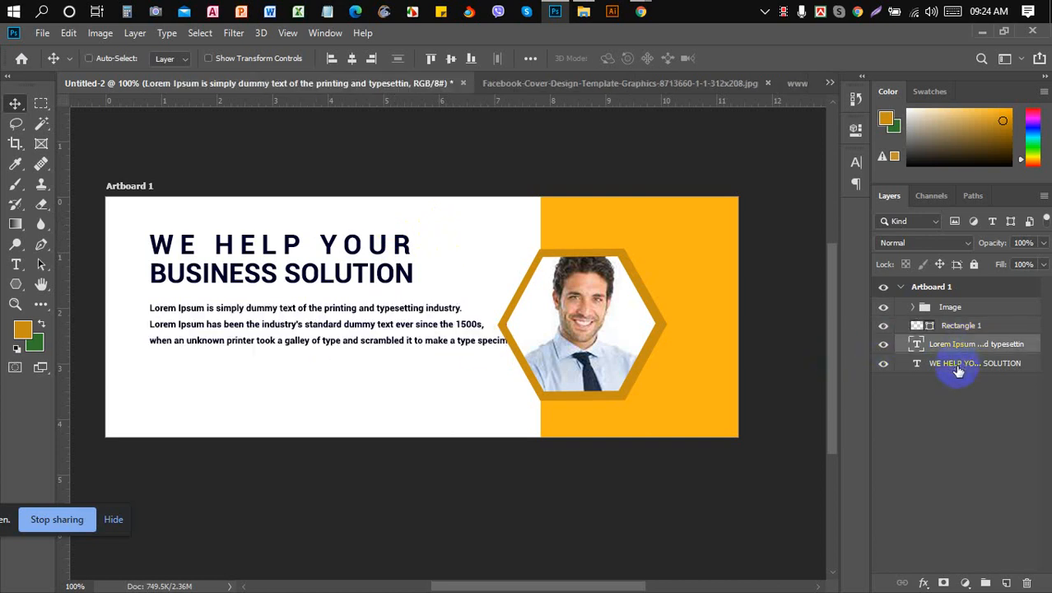
{"action": "left_click_drag", "start_coordinate": [957, 371], "coordinate": [583, 432]}
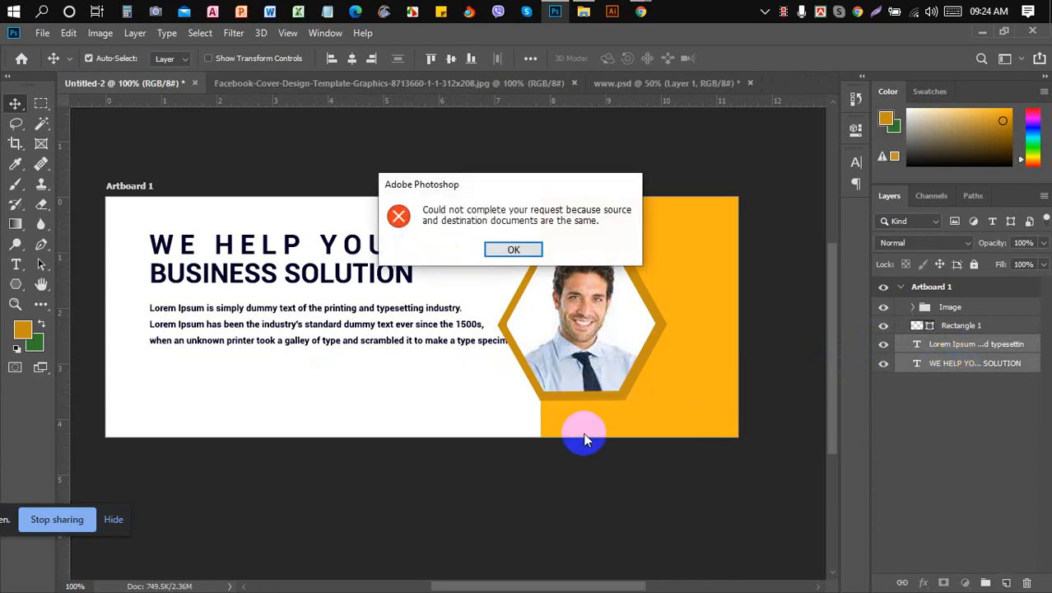
{"action": "left_click", "coordinate": [513, 250]}
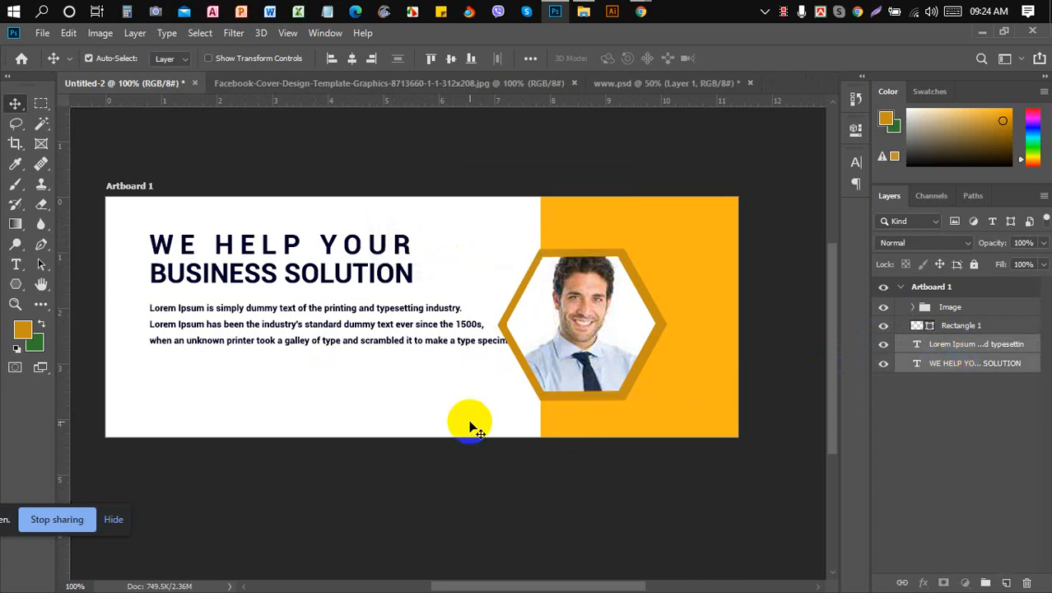
{"action": "key", "text": "Left"}
{"action": "key", "text": "Left"}
{"action": "key", "text": "Left"}
{"action": "key", "text": "Left"}
{"action": "key", "text": "Left"}
{"action": "key", "text": "Left"}
{"action": "key", "text": "Left"}
{"action": "key", "text": "Left"}
{"action": "key", "text": "Left"}
{"action": "key", "text": "Left"}
{"action": "key", "text": "Left"}
{"action": "key", "text": "Left"}
{"action": "key", "text": "Left"}
{"action": "key", "text": "Left"}
{"action": "key", "text": "Left"}
{"action": "key", "text": "Left"}
{"action": "key", "text": "Left"}
{"action": "key", "text": "Left"}
{"action": "key", "text": "Left"}
{"action": "key", "text": "Left"}
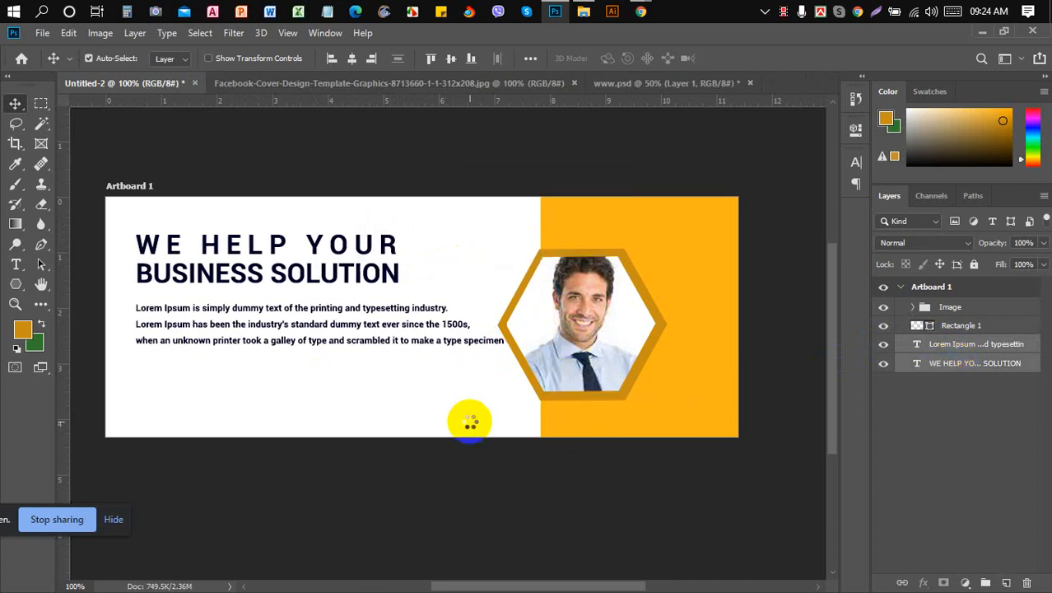
{"action": "key", "text": "Down"}
{"action": "key", "text": "Down"}
{"action": "key", "text": "Down"}
{"action": "key", "text": "Down"}
{"action": "key", "text": "Down"}
{"action": "key", "text": "Down"}
{"action": "key", "text": "Down"}
{"action": "key", "text": "Down"}
{"action": "key", "text": "Down"}
{"action": "key", "text": "Down"}
{"action": "key", "text": "Down"}
{"action": "key", "text": "Down"}
{"action": "key", "text": "Down"}
{"action": "key", "text": "Down"}
{"action": "key", "text": "Down"}
{"action": "key", "text": "Down"}
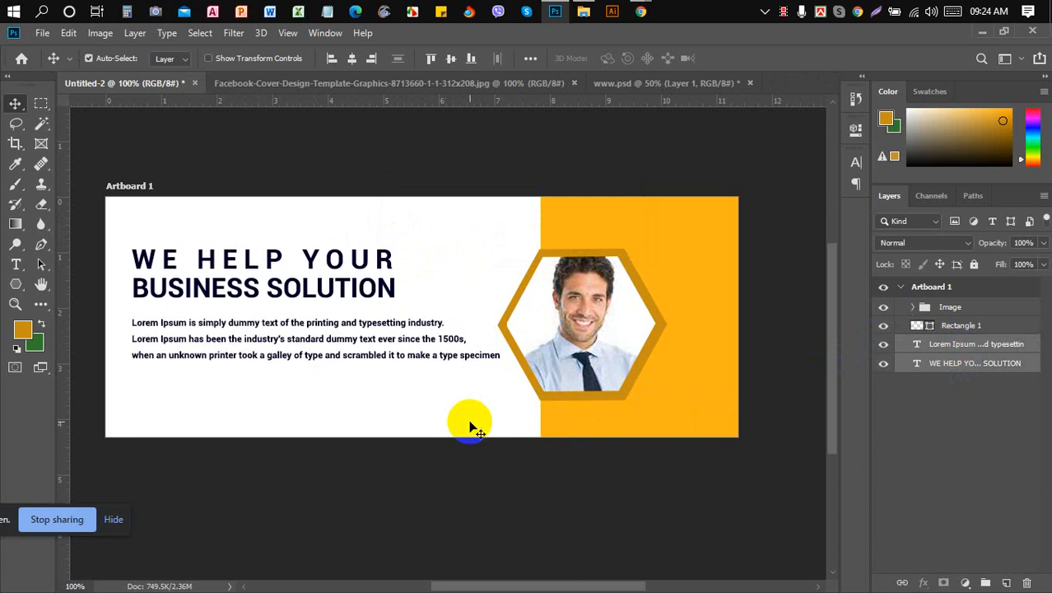
{"action": "key", "text": "Down"}
{"action": "key", "text": "Right"}
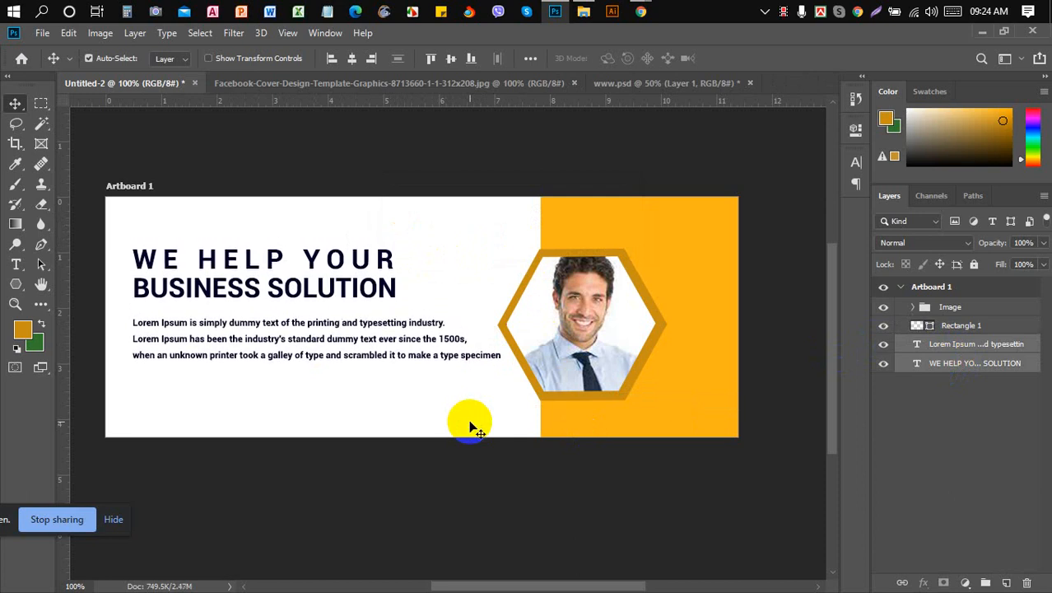
{"action": "left_click", "coordinate": [989, 344]}
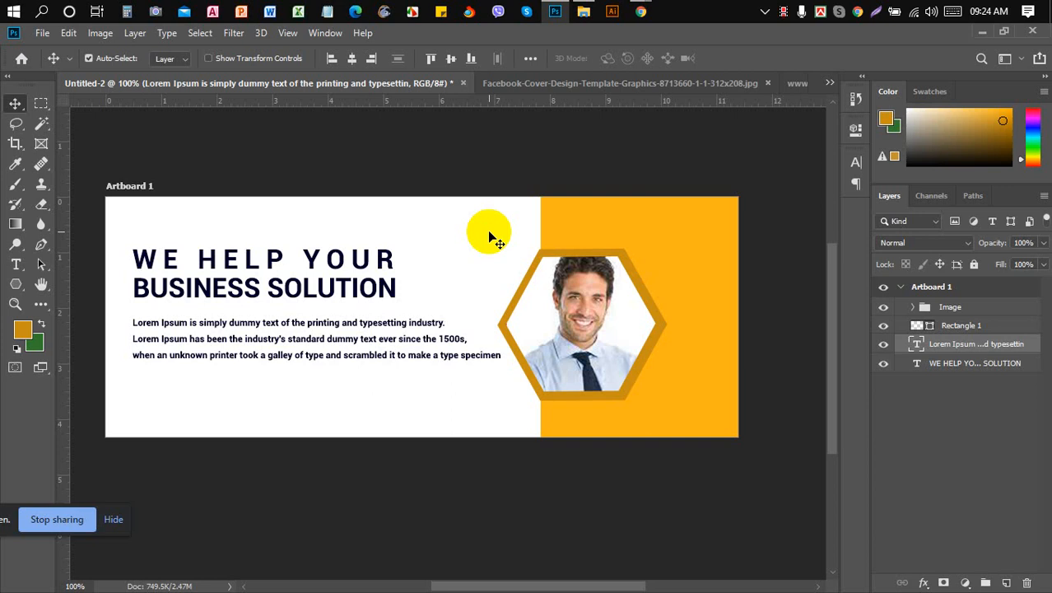
- Try a rectangle and a rounded rectangle beside the headline, undoing both
{"action": "left_click", "coordinate": [16, 285]}
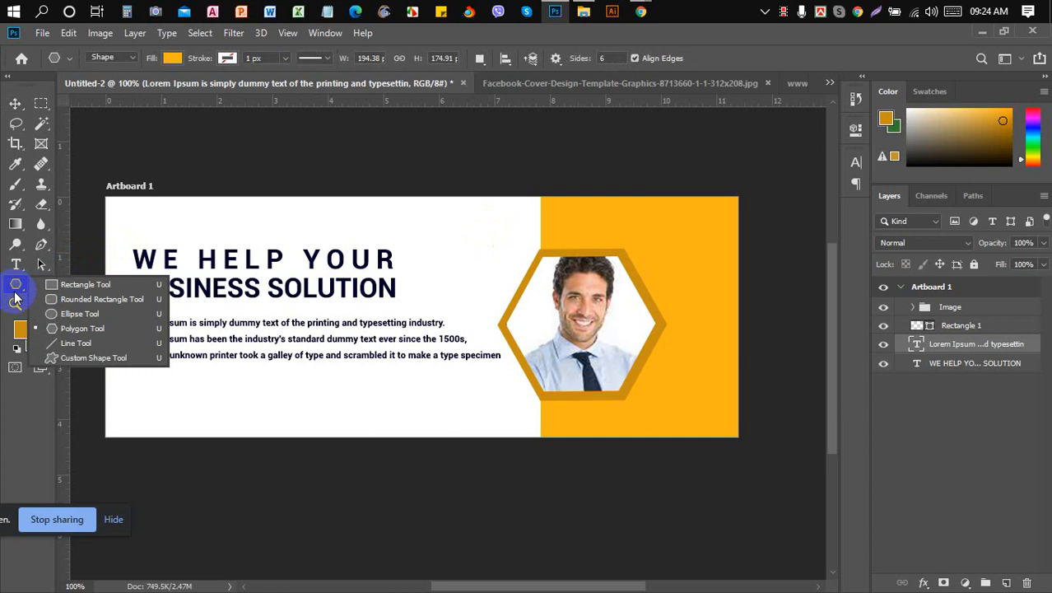
{"action": "left_click", "coordinate": [91, 284]}
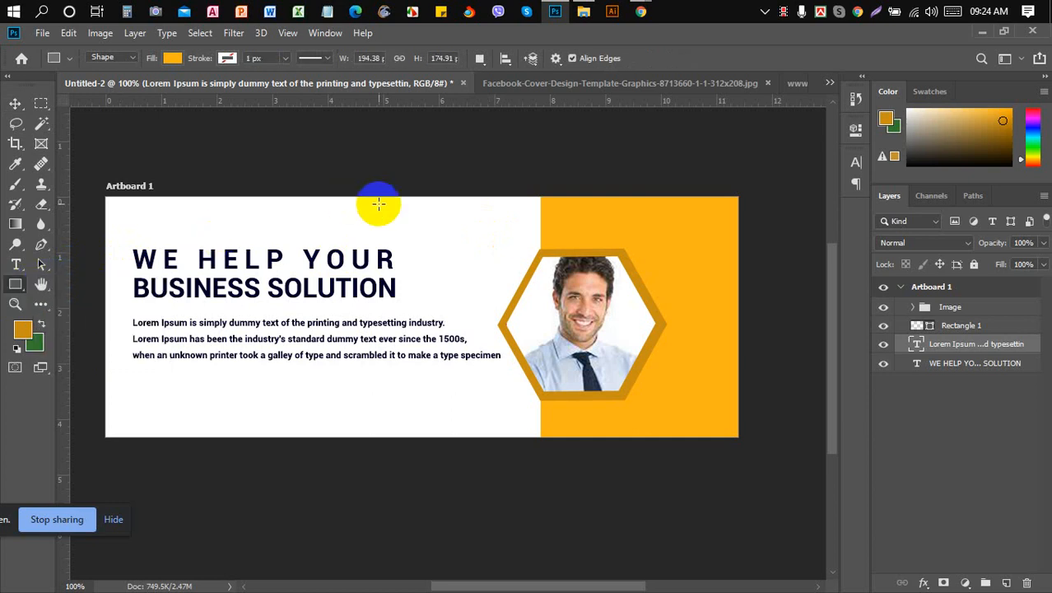
{"action": "left_click_drag", "start_coordinate": [388, 211], "coordinate": [429, 253]}
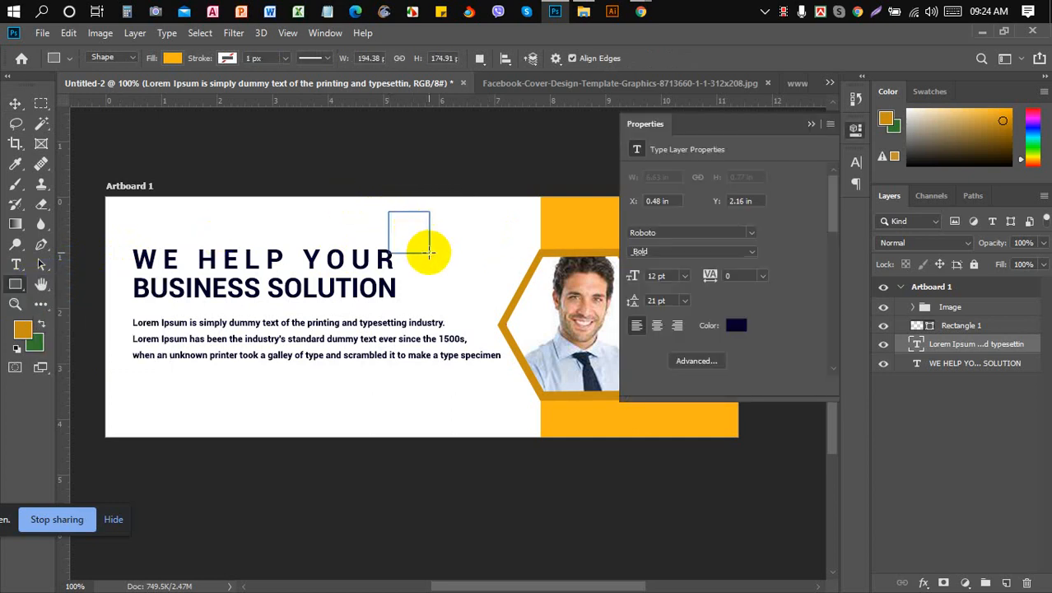
{"action": "key", "text": "ctrl+z"}
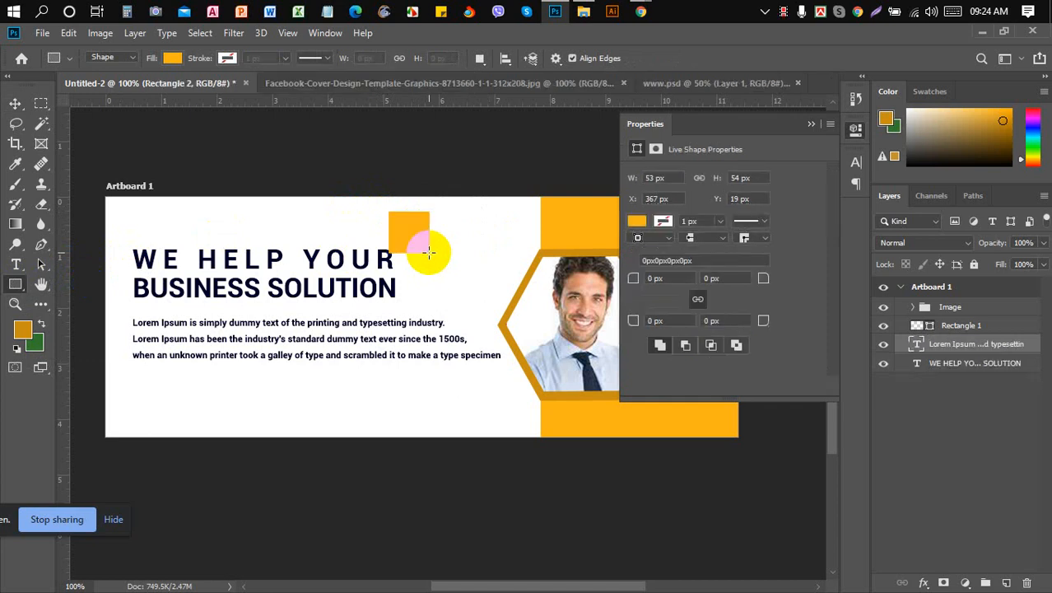
{"action": "right_click", "coordinate": [24, 290]}
{"action": "left_click", "coordinate": [69, 300]}
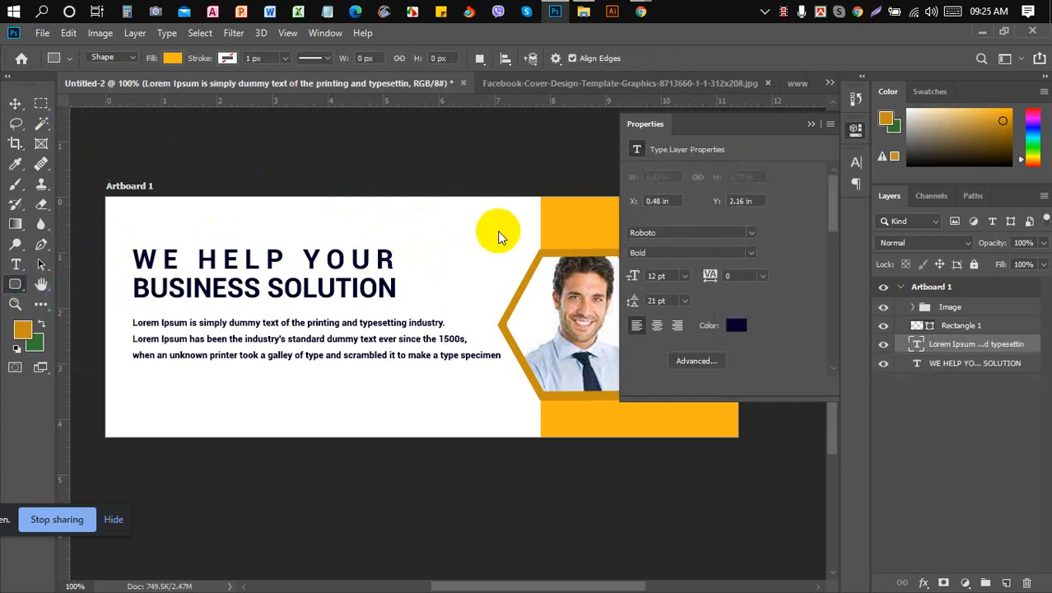
{"action": "left_click_drag", "start_coordinate": [439, 227], "coordinate": [498, 285]}
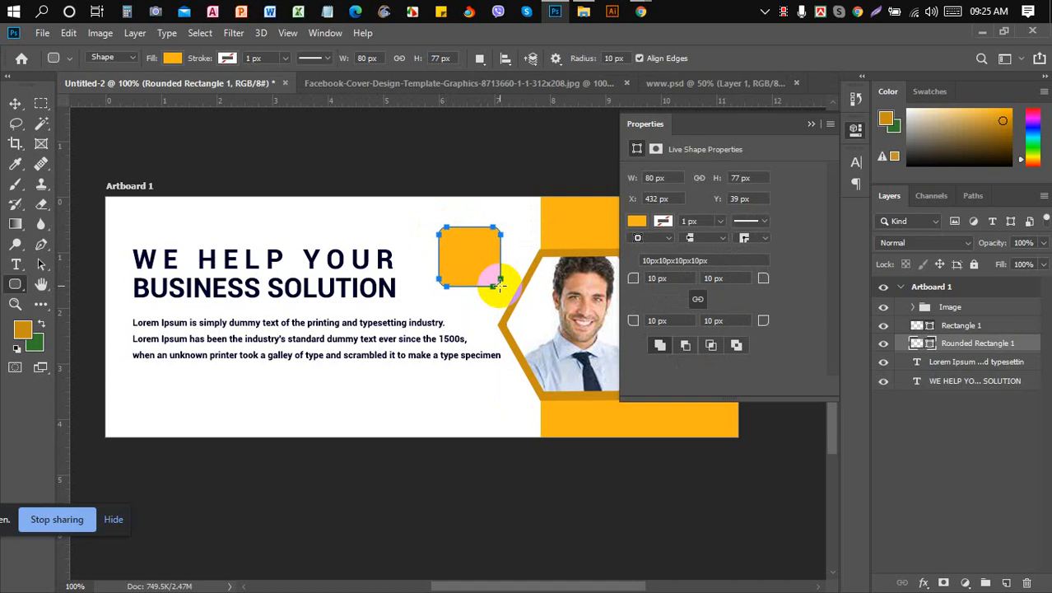
{"action": "key", "text": "ctrl+z"}
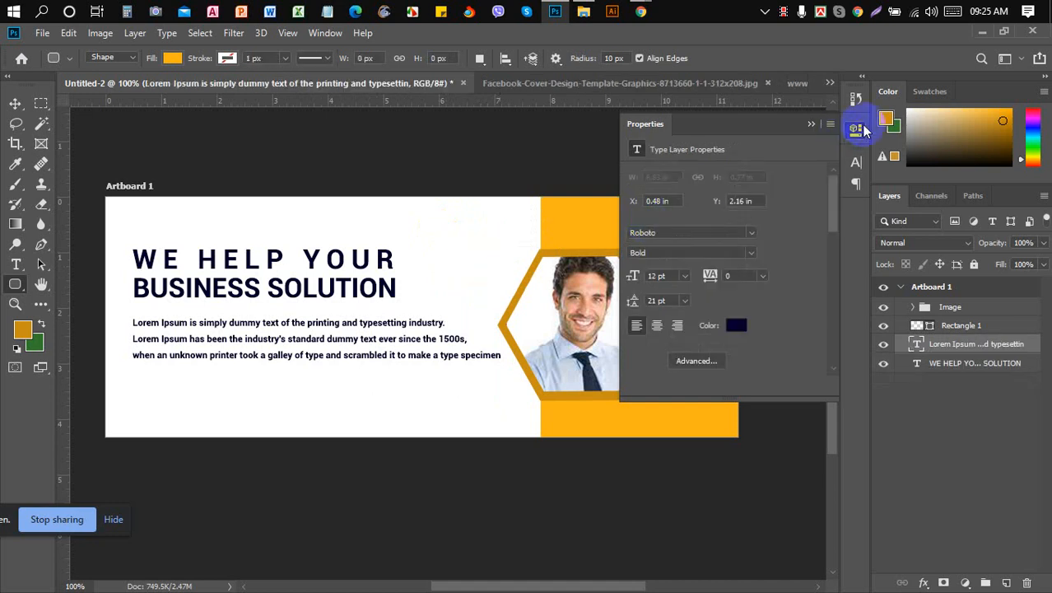
- Close the Properties panel, then try a circle beside the headline and undo it
{"action": "left_click", "coordinate": [811, 123]}
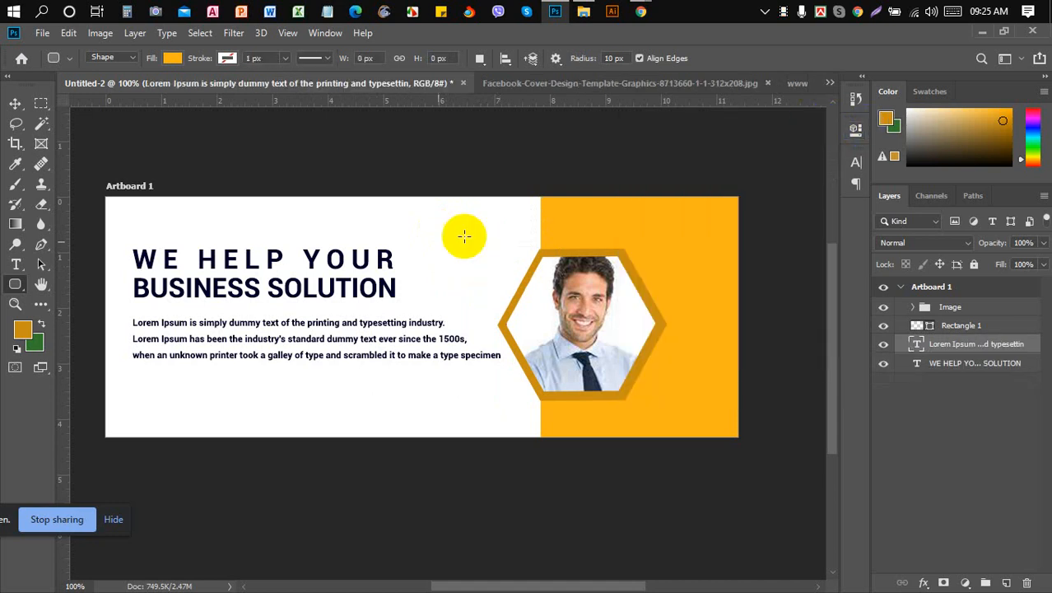
{"action": "right_click", "coordinate": [15, 285]}
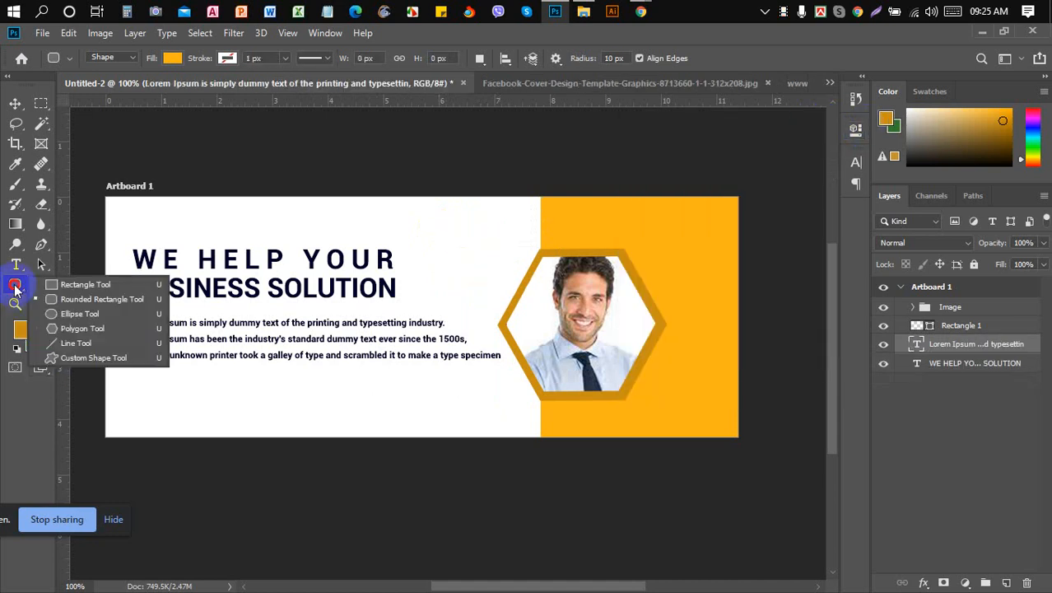
{"action": "left_click", "coordinate": [91, 321]}
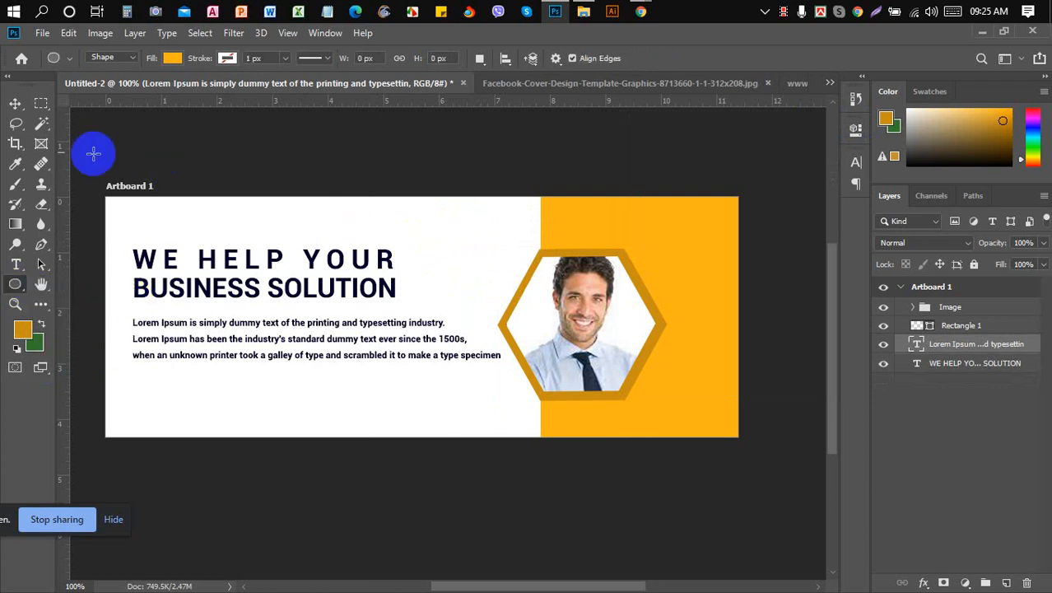
{"action": "left_click_drag", "start_coordinate": [411, 221], "coordinate": [491, 301]}
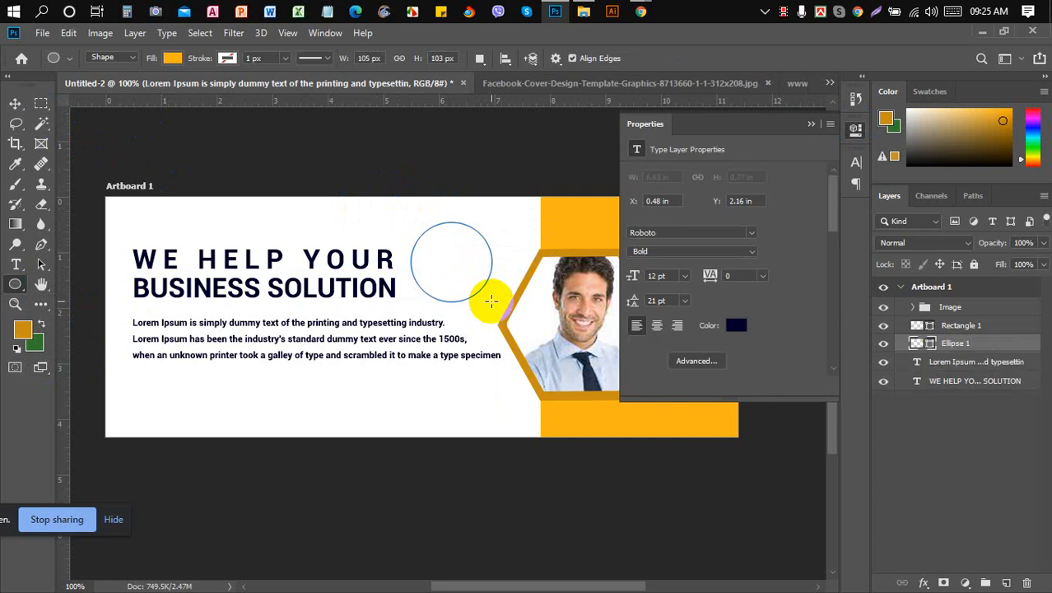
{"action": "key", "text": "ctrl+z"}
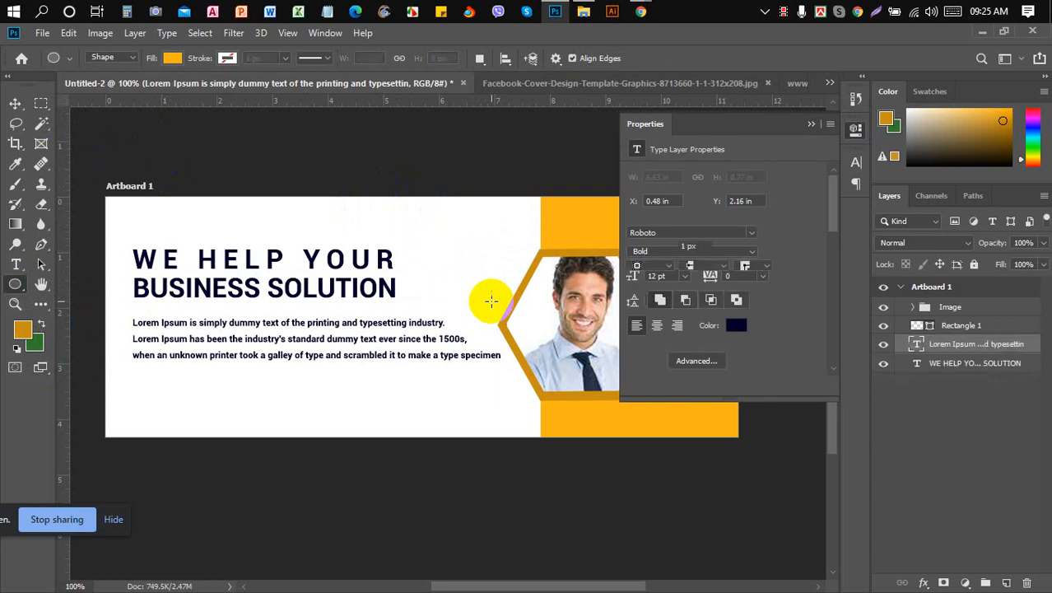
- Compare the cover with the Facebook cover reference image, then bring up Chrome
{"action": "left_click", "coordinate": [14, 103]}
{"action": "left_click", "coordinate": [285, 259]}
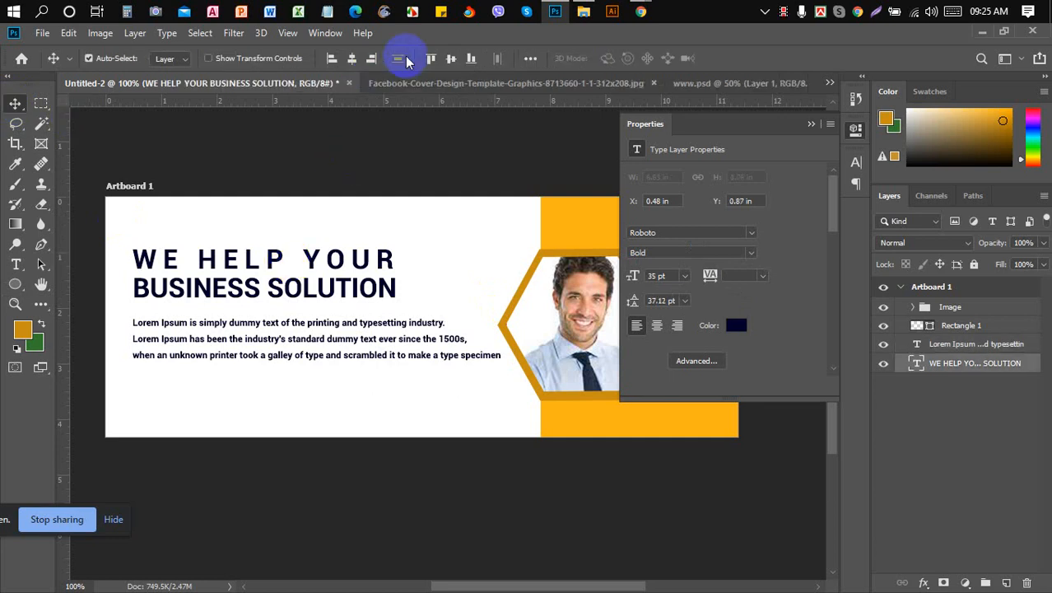
{"action": "left_click", "coordinate": [504, 83]}
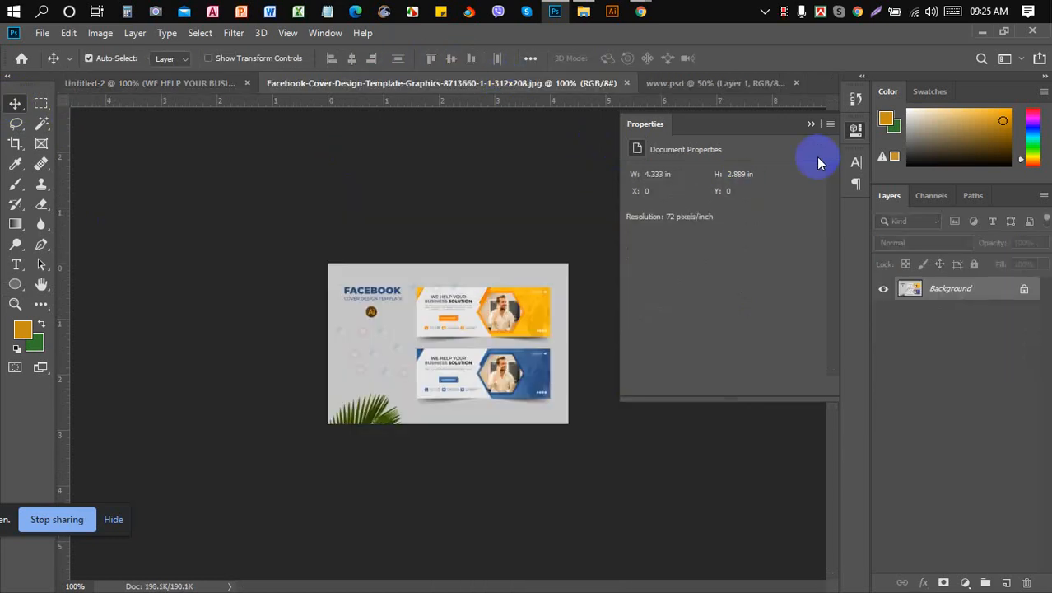
{"action": "left_click", "coordinate": [811, 124]}
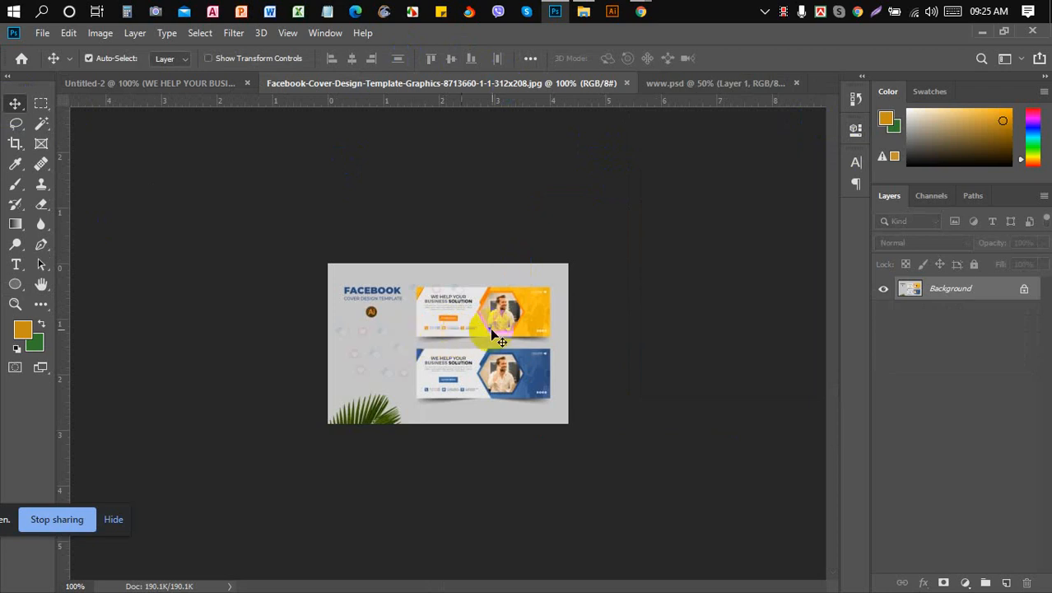
{"action": "left_click", "coordinate": [181, 86]}
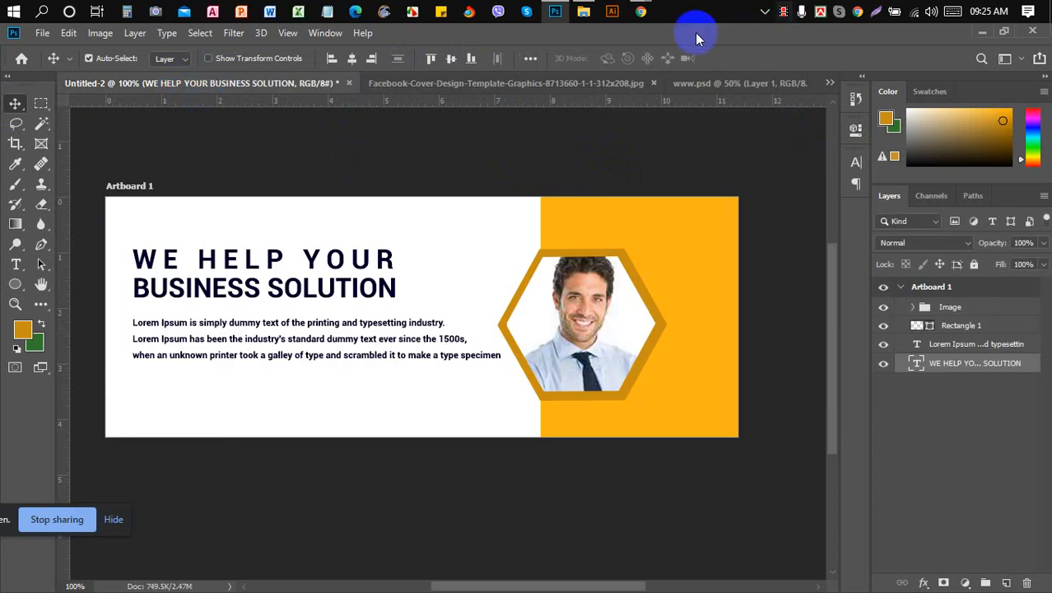
{"action": "mouse_move", "coordinate": [641, 11]}
{"action": "left_click", "coordinate": [590, 64]}
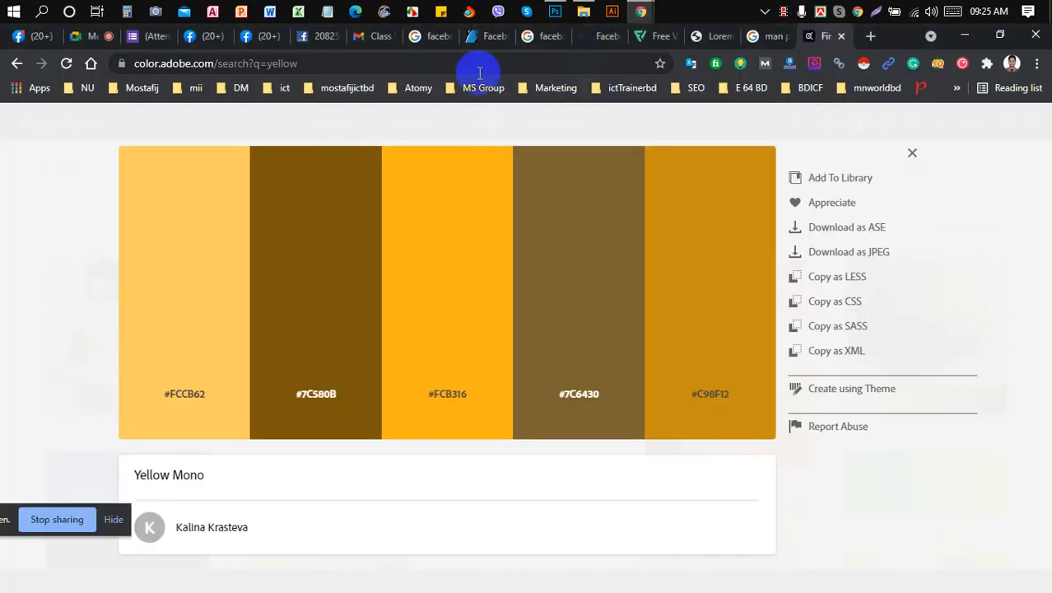
- Search flaticon.com for 'call' icons, then go back to Photoshop
{"action": "left_click", "coordinate": [485, 38]}
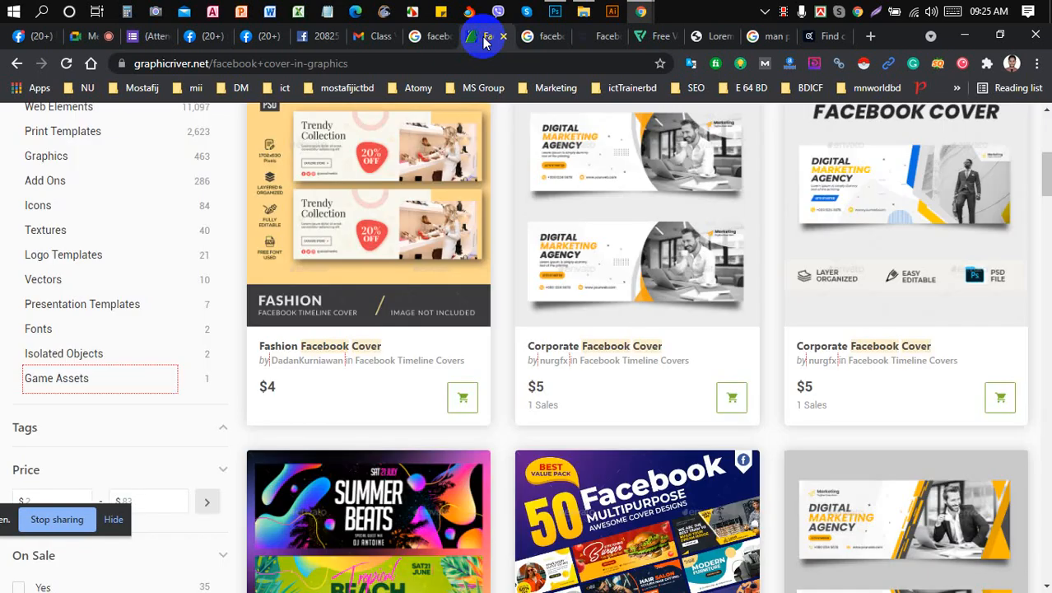
{"action": "left_click", "coordinate": [656, 42]}
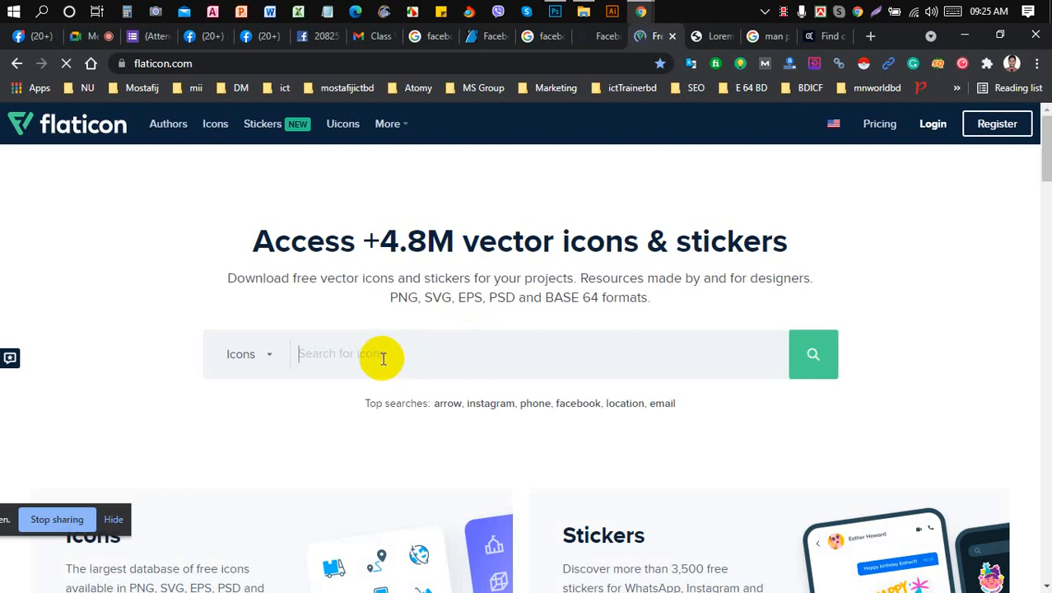
{"action": "type", "text": "c"}
{"action": "key", "text": "BackSpace"}
{"action": "type", "text": "cal"}
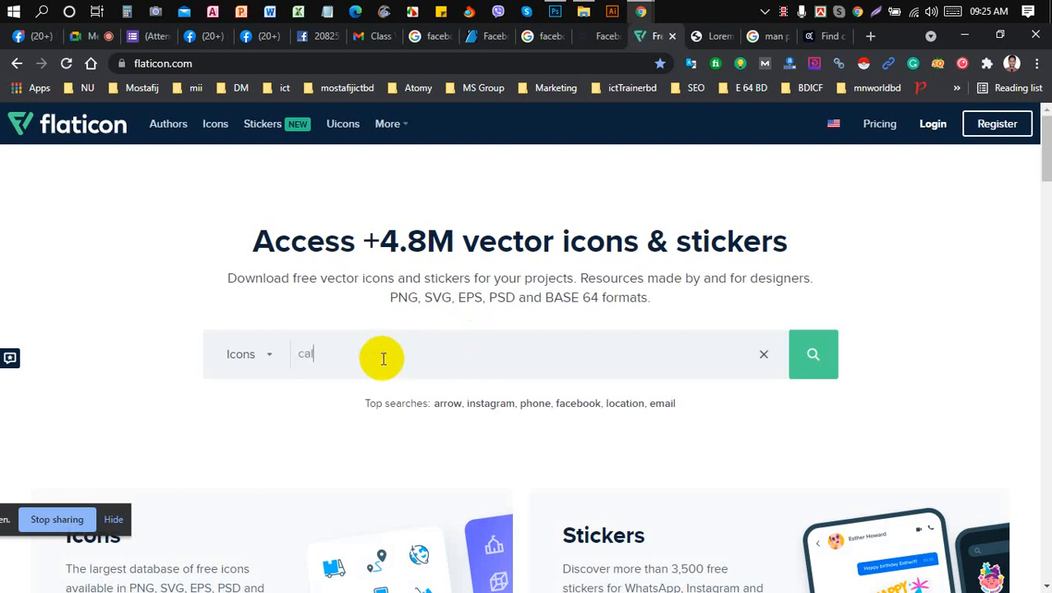
{"action": "type", "text": "l"}
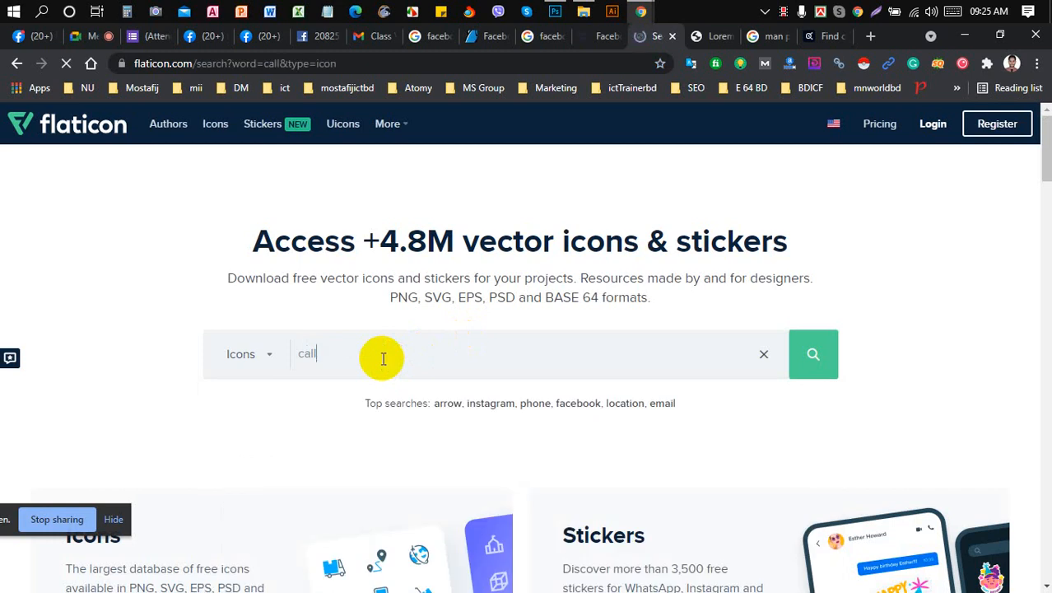
{"action": "left_click", "coordinate": [556, 12]}
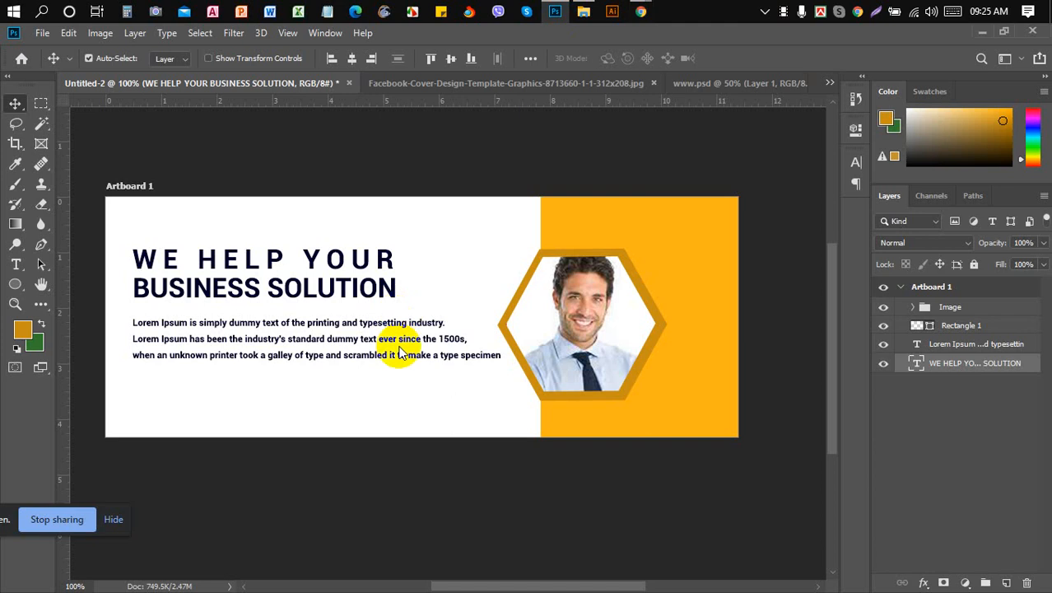
{"action": "left_click", "coordinate": [696, 84]}
{"action": "left_click", "coordinate": [459, 352]}
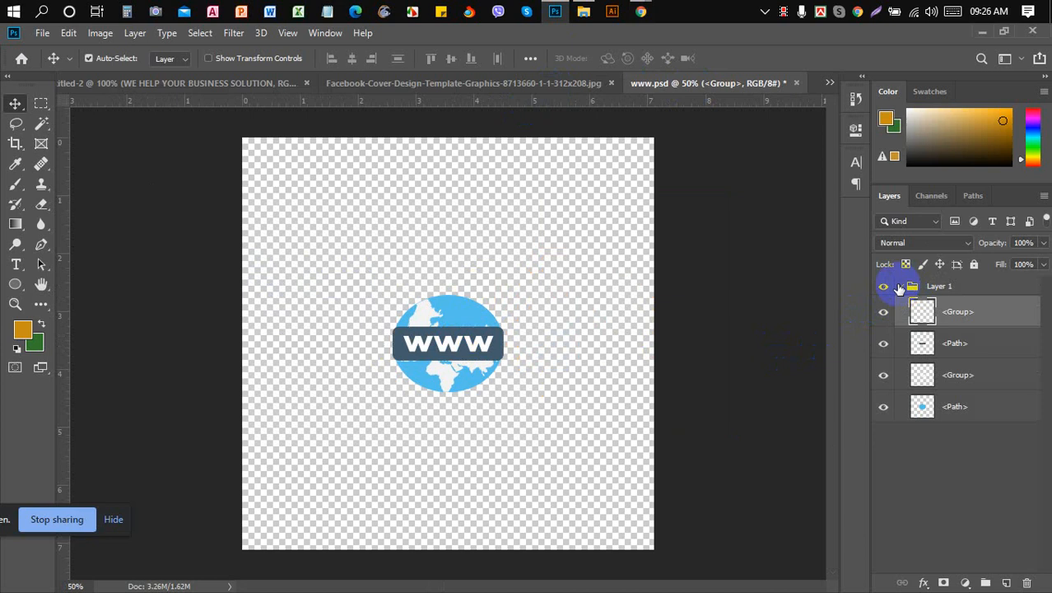
{"action": "left_click", "coordinate": [901, 287]}
{"action": "left_click", "coordinate": [488, 365]}
{"action": "left_click_drag", "start_coordinate": [488, 364], "coordinate": [298, 249]}
{"action": "key", "text": "ctrl+z"}
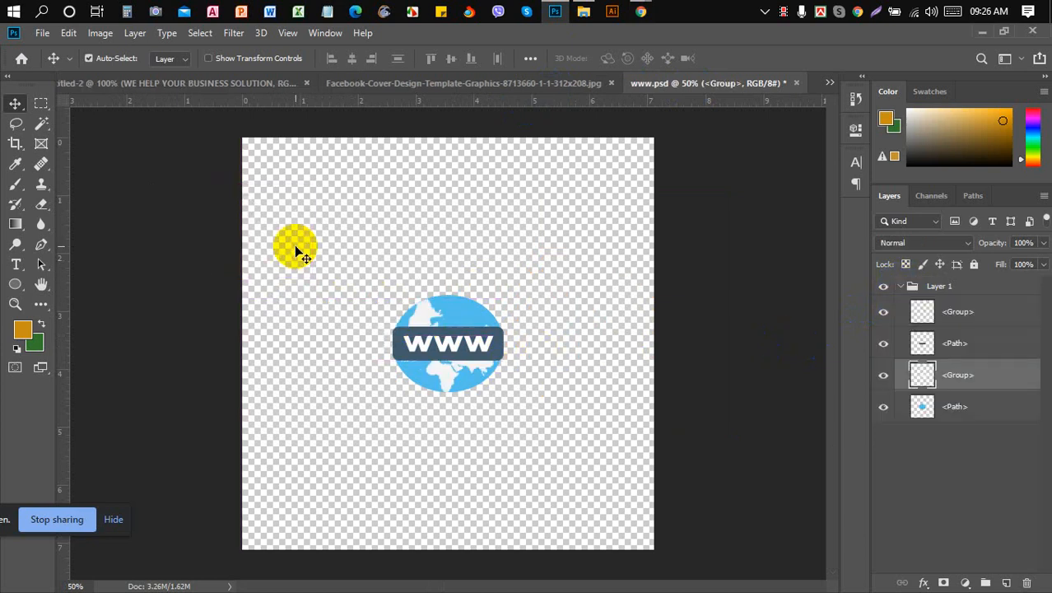
- Try dragging the Layer 1 globe group toward the cover and toggle artboard and photo visibility
{"action": "left_click", "coordinate": [902, 287]}
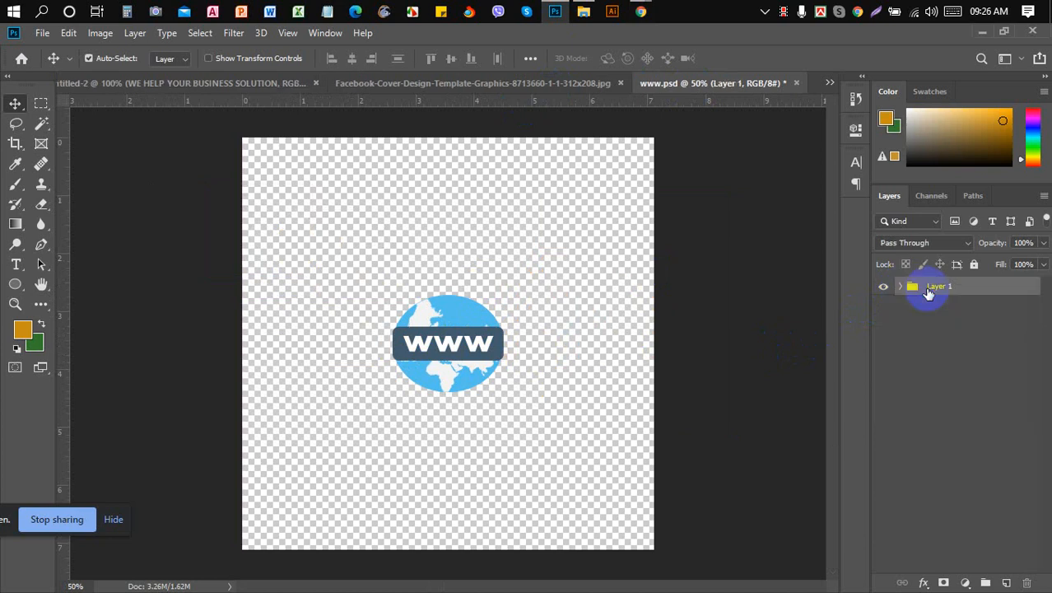
{"action": "left_click", "coordinate": [985, 289]}
{"action": "left_click_drag", "start_coordinate": [986, 293], "coordinate": [944, 313]}
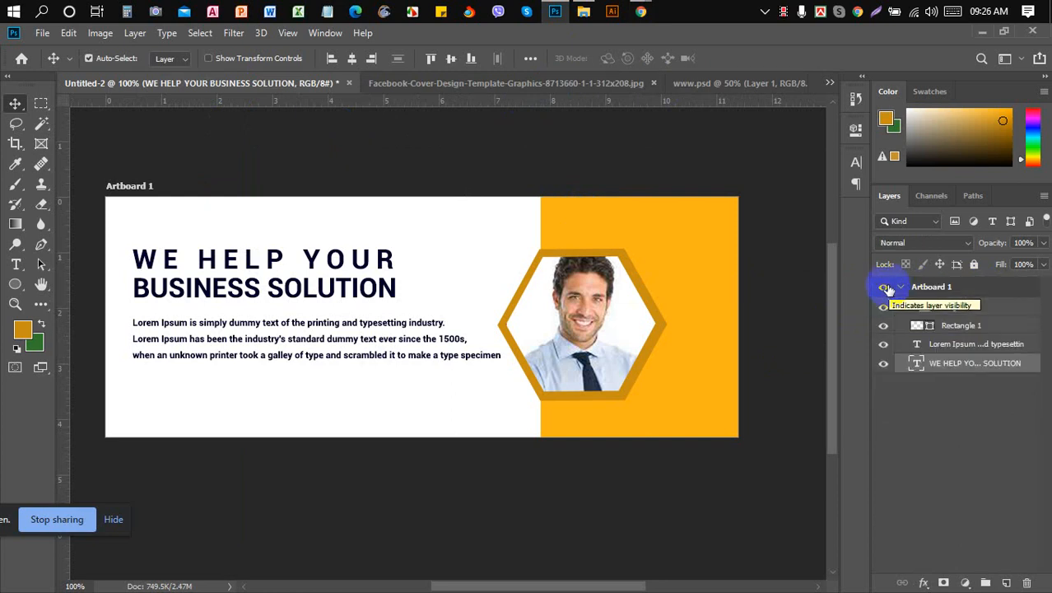
{"action": "left_click", "coordinate": [884, 288]}
{"action": "left_click", "coordinate": [884, 287]}
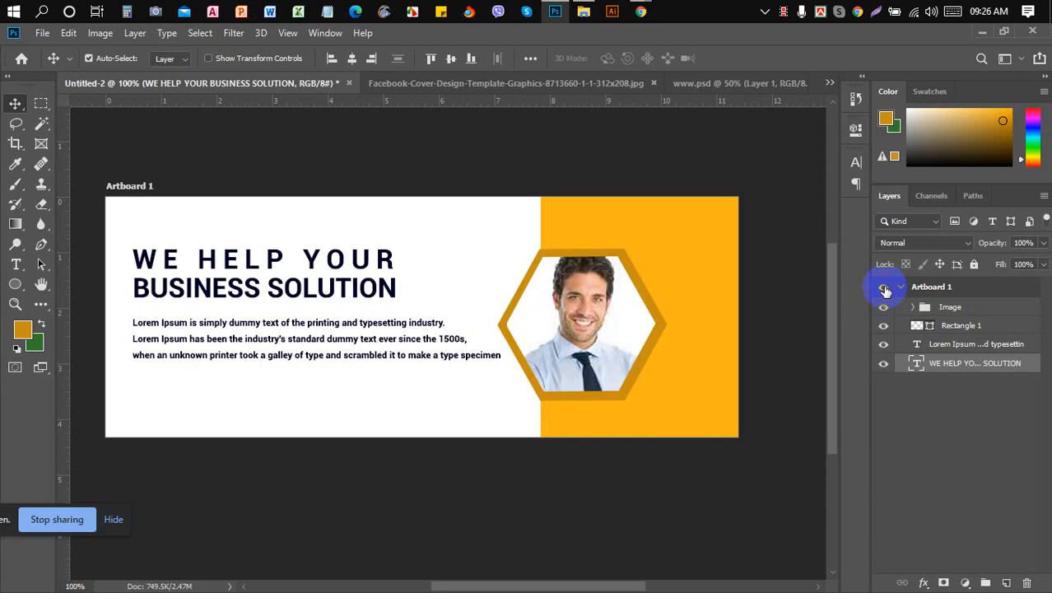
{"action": "left_click", "coordinate": [883, 308]}
{"action": "left_click", "coordinate": [883, 308]}
{"action": "left_click", "coordinate": [555, 87]}
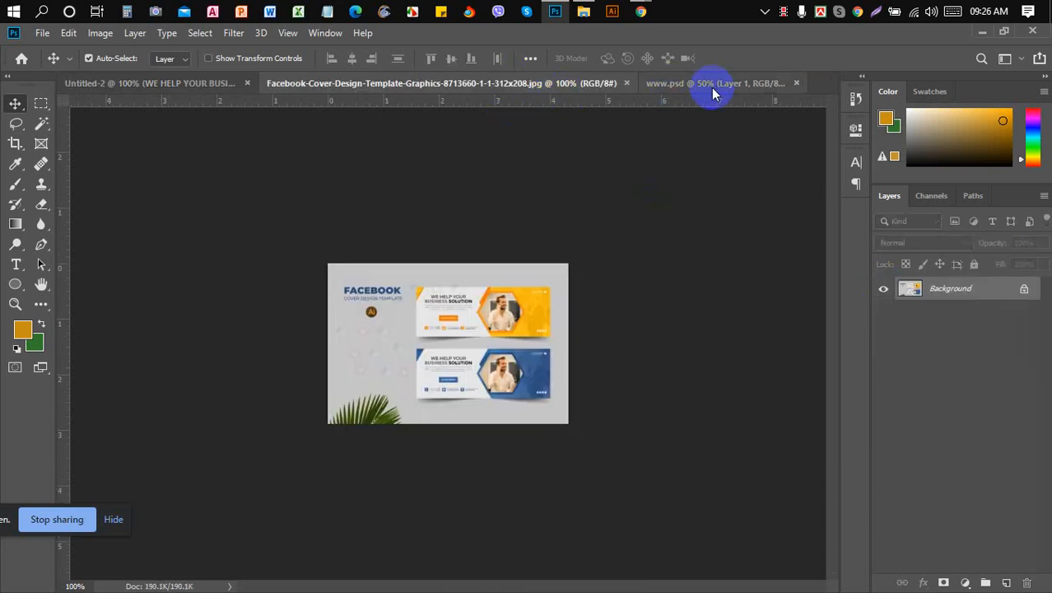
{"action": "left_click", "coordinate": [711, 88]}
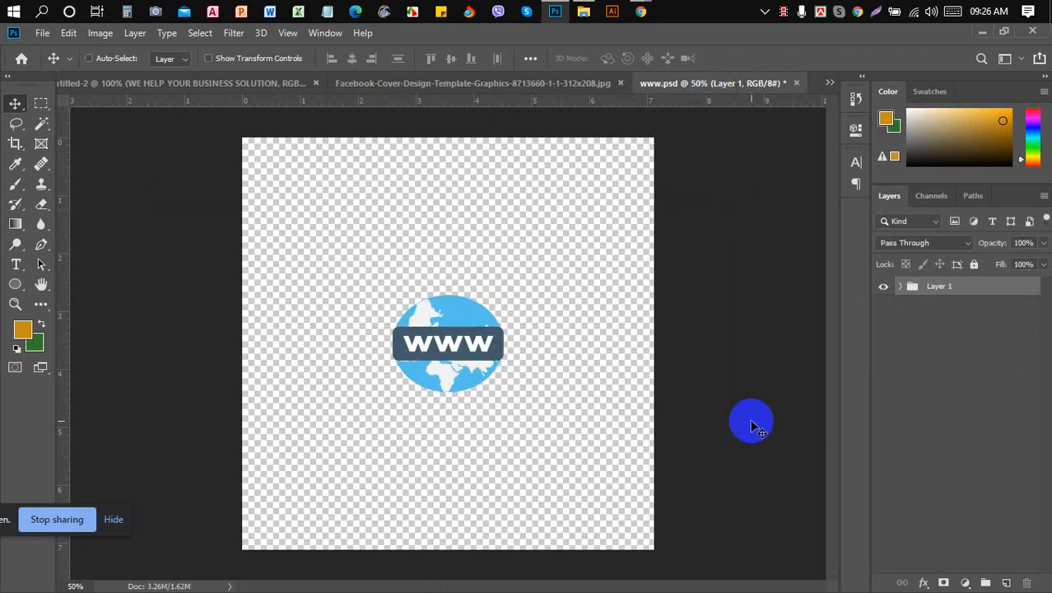
{"action": "left_click", "coordinate": [232, 85]}
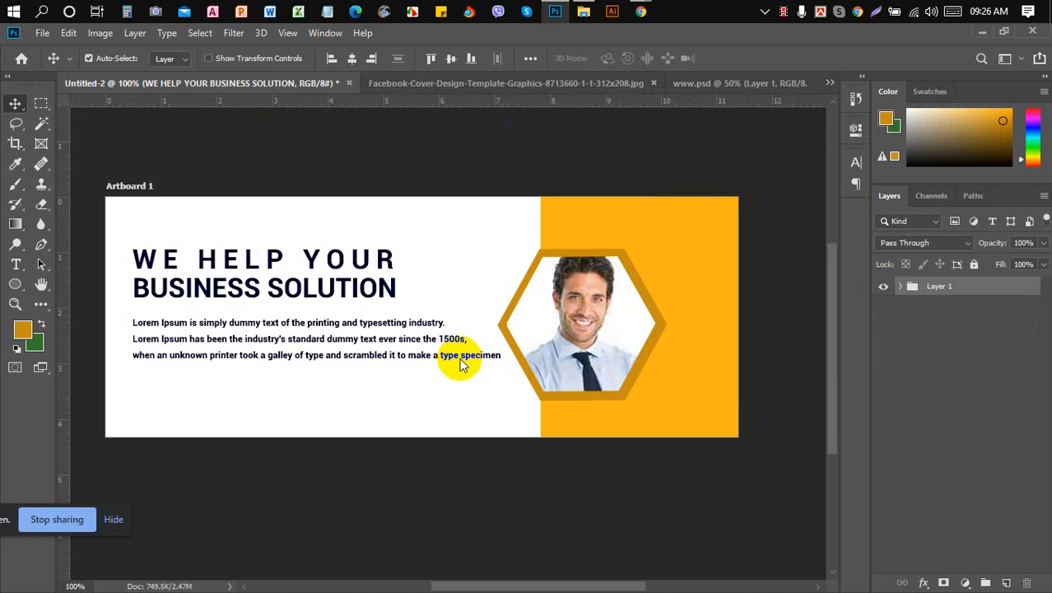
{"action": "left_click_drag", "start_coordinate": [461, 364], "coordinate": [462, 363]}
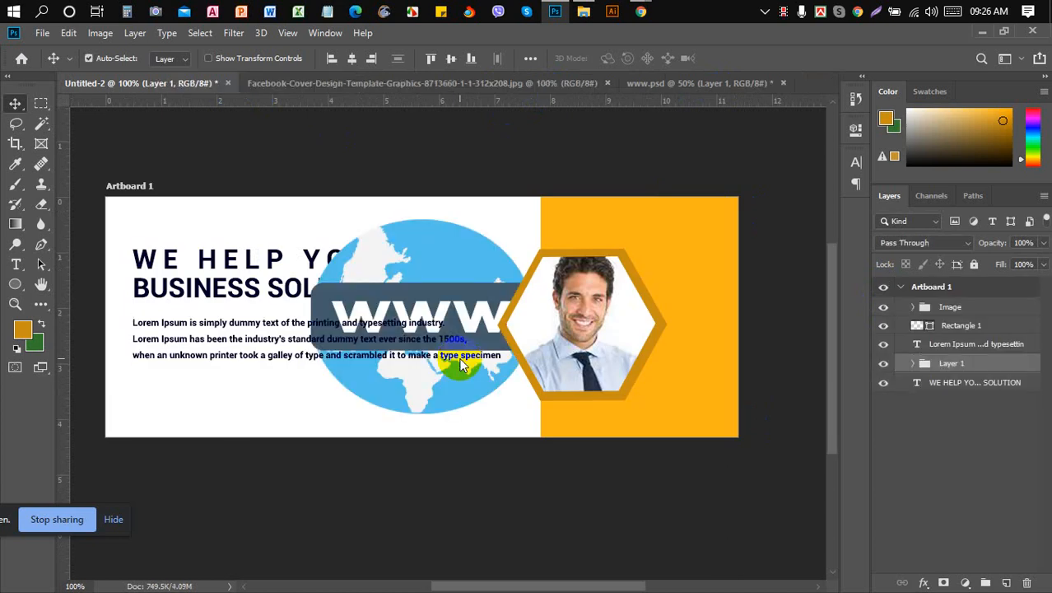
{"action": "key", "text": "ctrl+z"}
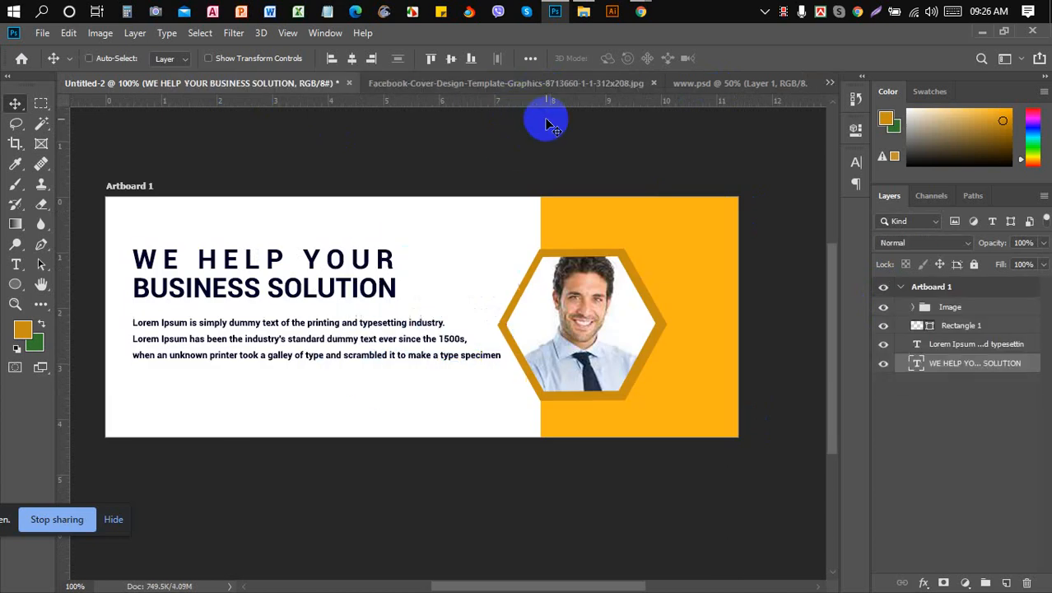
{"action": "left_click", "coordinate": [706, 89]}
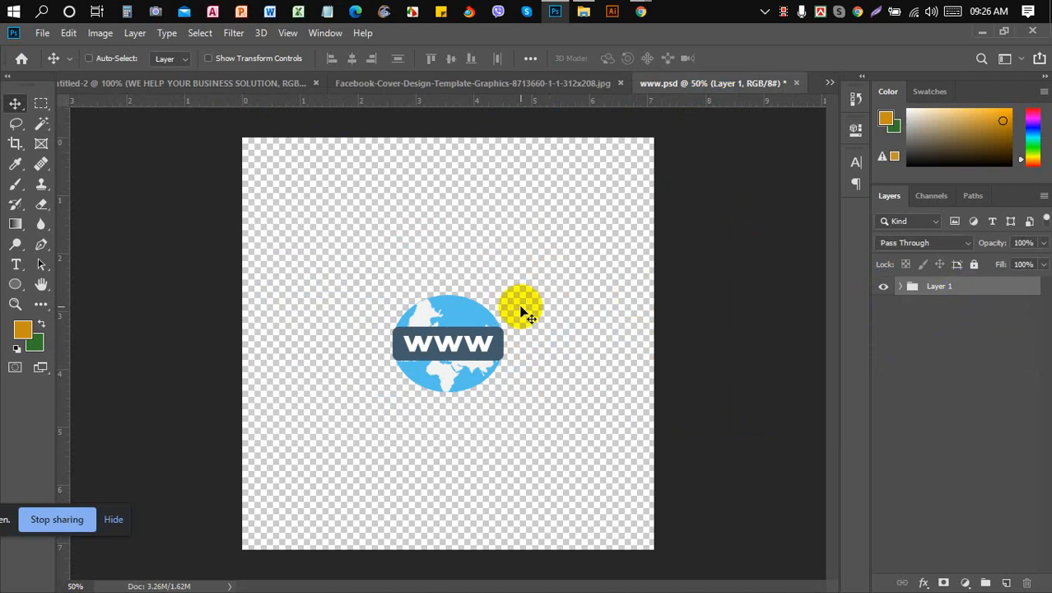
{"action": "left_click", "coordinate": [241, 82]}
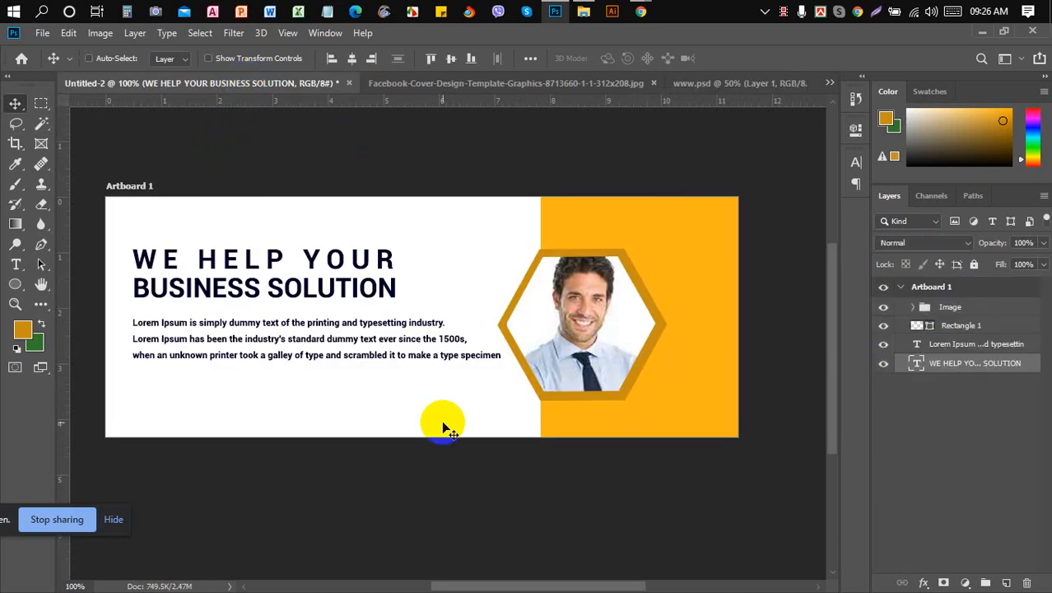
- Paste the globe onto the cover, place its layer below the headline, and scale it down
{"action": "key", "text": "ctrl+v"}
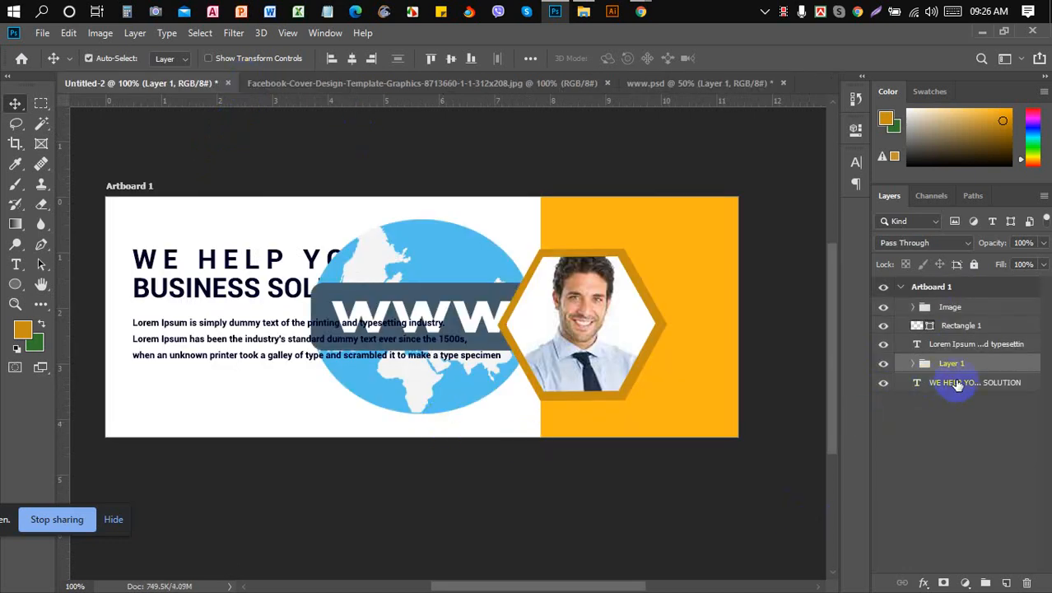
{"action": "left_click_drag", "start_coordinate": [958, 386], "coordinate": [980, 396]}
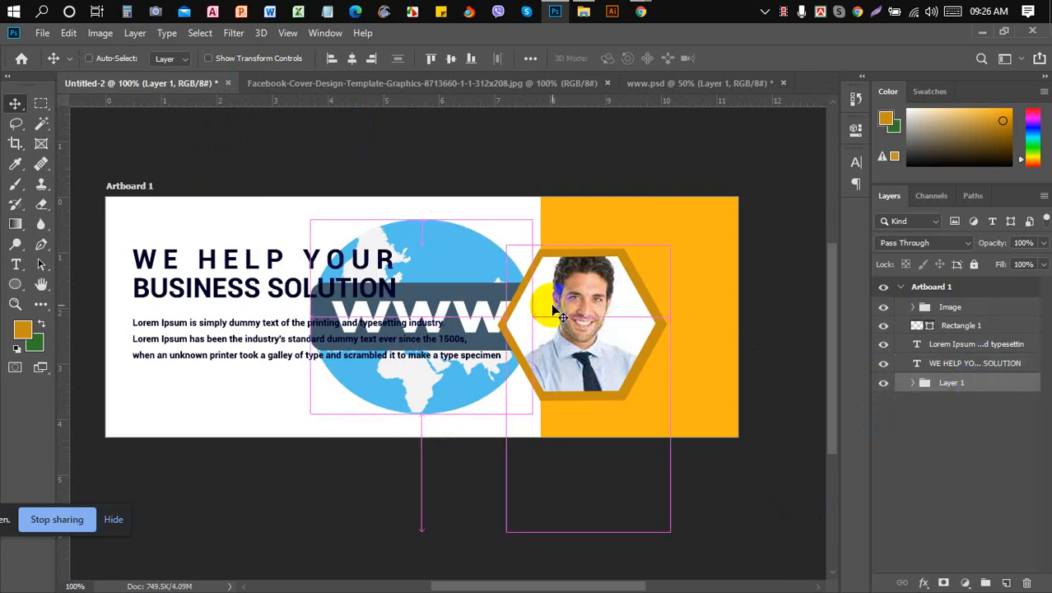
{"action": "key", "text": "ctrl+t"}
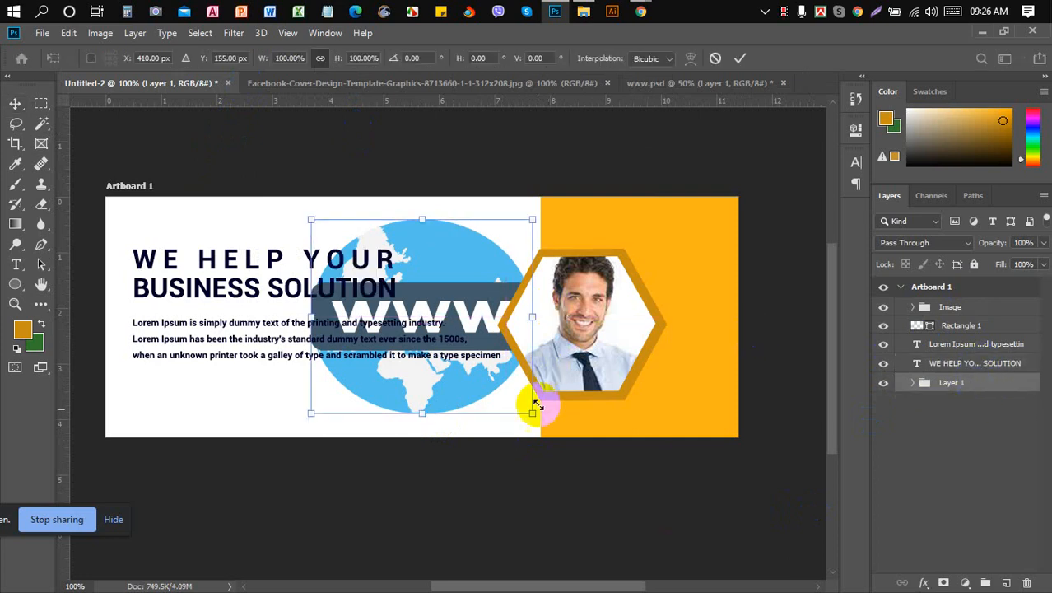
{"action": "left_click_drag", "start_coordinate": [533, 413], "coordinate": [440, 326]}
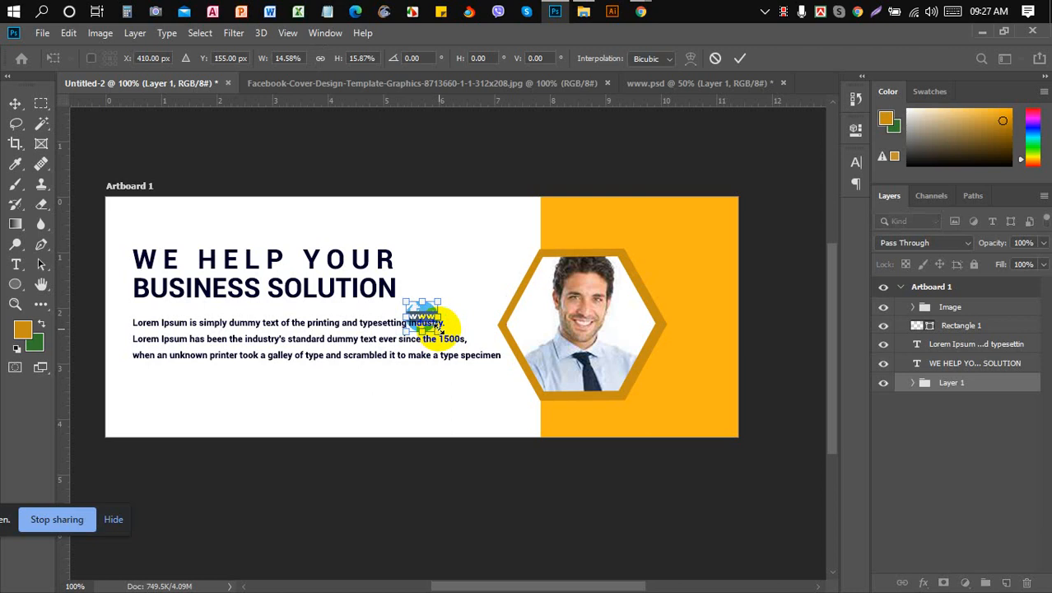
{"action": "key", "text": "Return"}
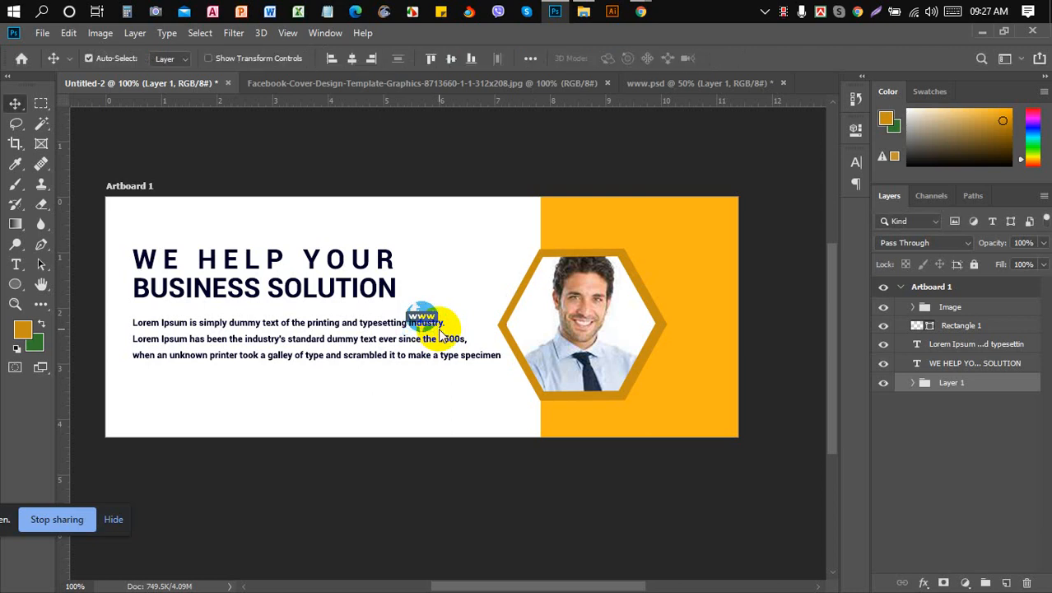
{"action": "left_click_drag", "start_coordinate": [421, 313], "coordinate": [302, 404]}
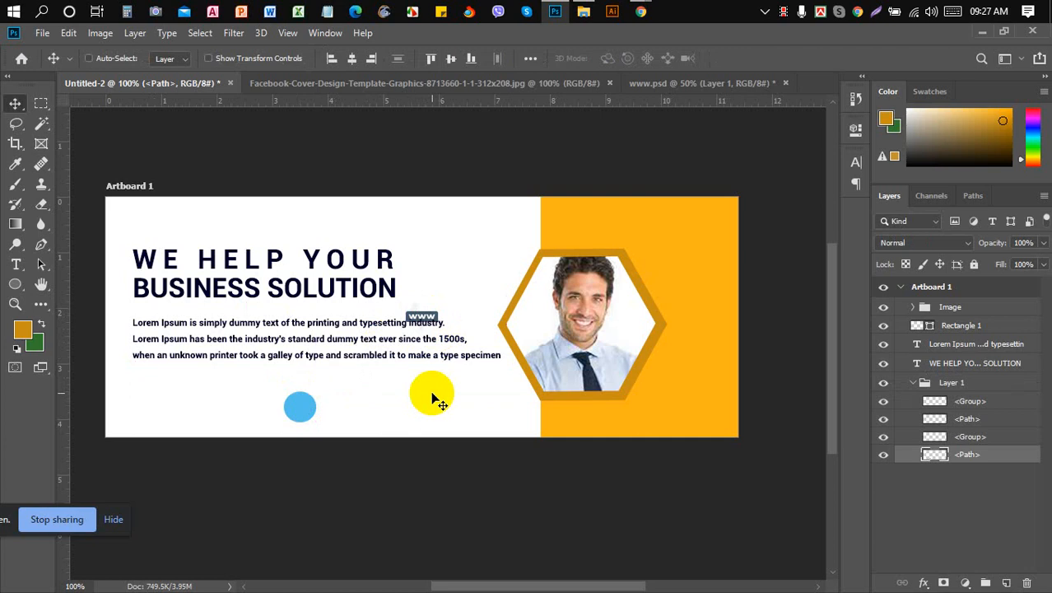
- Undo the stray blue-circle move and nudge the globe group three steps down and three left
{"action": "key", "text": "ctrl+z"}
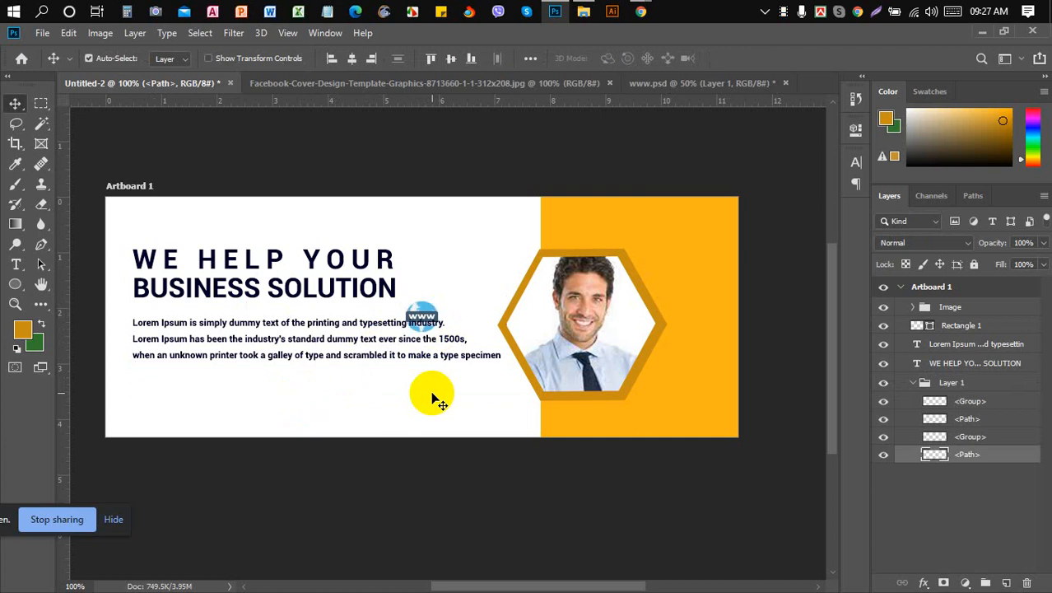
{"action": "left_click", "coordinate": [919, 384]}
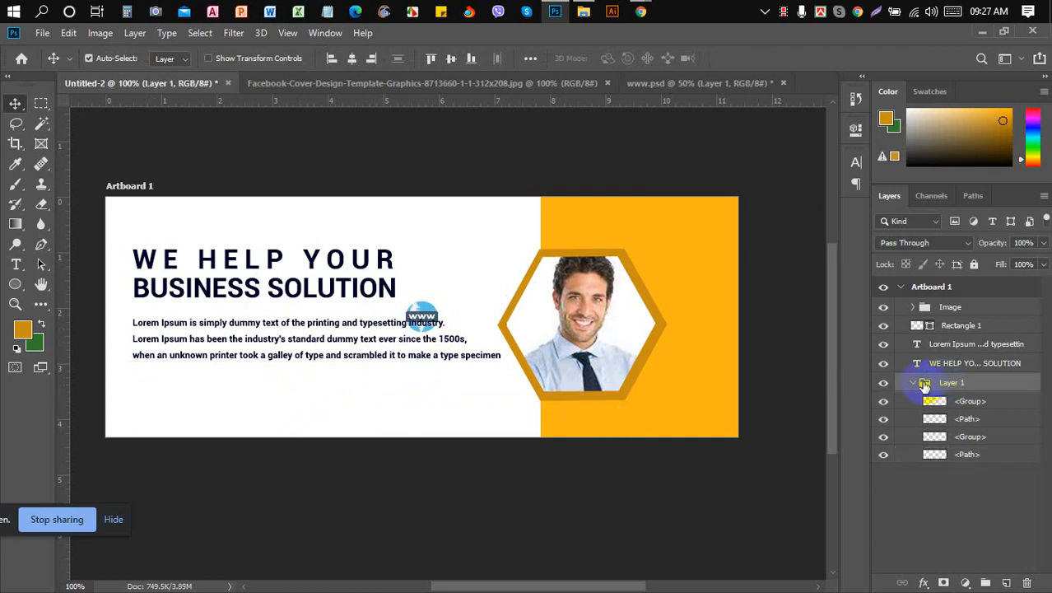
{"action": "left_click", "coordinate": [914, 383]}
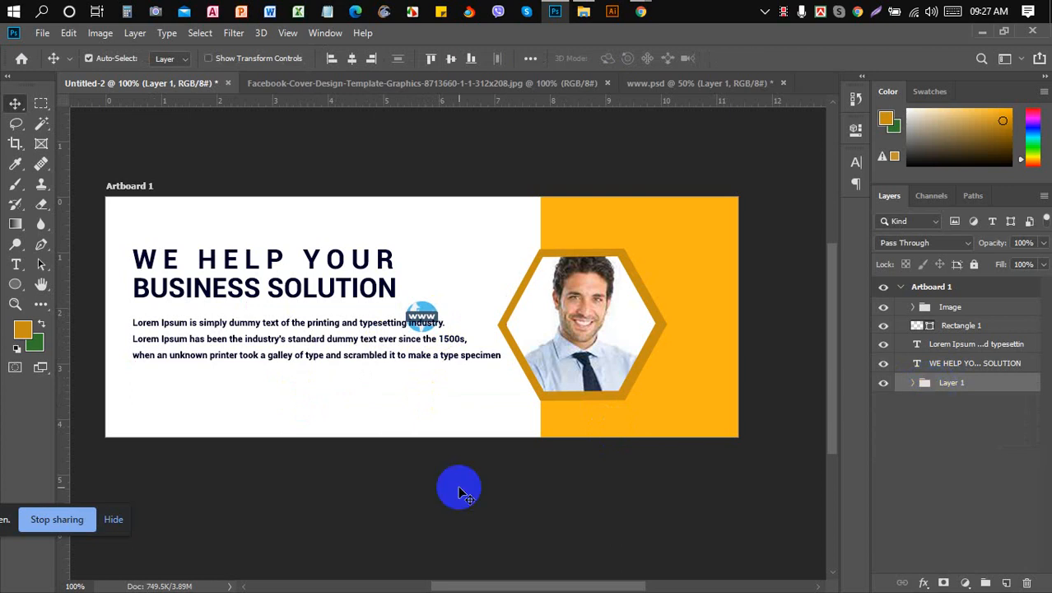
{"action": "key", "text": "Down"}
{"action": "key", "text": "Down"}
{"action": "key", "text": "Down"}
{"action": "key", "text": "Down"}
{"action": "key", "text": "Down"}
{"action": "key", "text": "Down"}
{"action": "key", "text": "Down"}
{"action": "key", "text": "Down"}
{"action": "key", "text": "Down"}
{"action": "key", "text": "Down"}
{"action": "key", "text": "Down"}
{"action": "key", "text": "Down"}
{"action": "key", "text": "Down"}
{"action": "key", "text": "Down"}
{"action": "key", "text": "Down"}
{"action": "key", "text": "Down"}
{"action": "key", "text": "Down"}
{"action": "key", "text": "Down"}
{"action": "key", "text": "Down"}
{"action": "key", "text": "Down"}
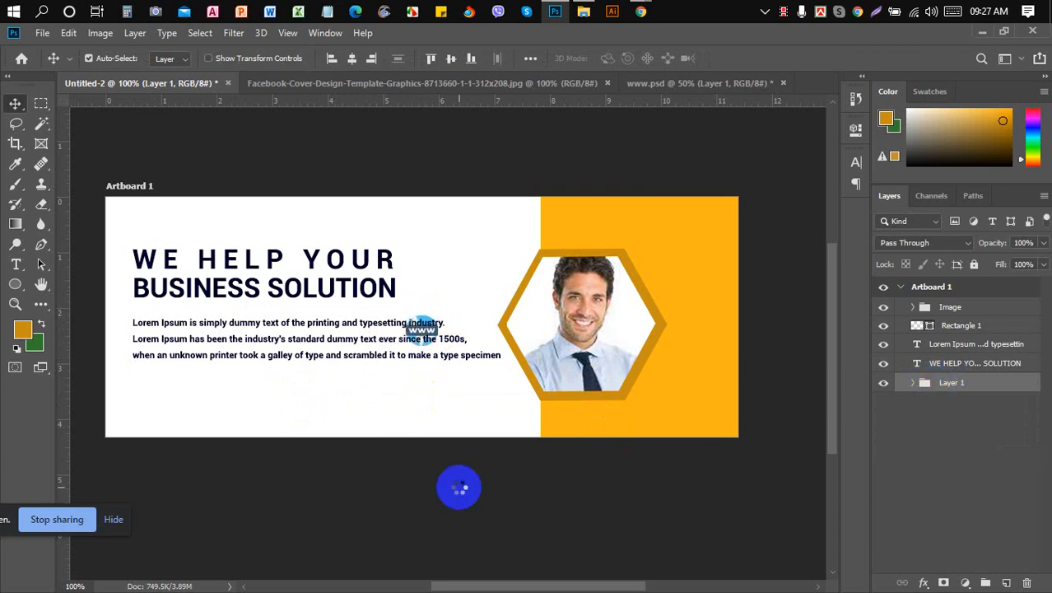
{"action": "key", "text": "Down"}
{"action": "key", "text": "Down"}
{"action": "key", "text": "Down"}
{"action": "key", "text": "Down"}
{"action": "key", "text": "Down"}
{"action": "key", "text": "Down"}
{"action": "key", "text": "Down"}
{"action": "key", "text": "Down"}
{"action": "key", "text": "Down"}
{"action": "key", "text": "Down"}
{"action": "key", "text": "Down"}
{"action": "key", "text": "Down"}
{"action": "key", "text": "Down"}
{"action": "key", "text": "Down"}
{"action": "key", "text": "Down"}
{"action": "key", "text": "Down"}
{"action": "key", "text": "Down"}
{"action": "key", "text": "Down"}
{"action": "key", "text": "Down"}
{"action": "key", "text": "Down"}
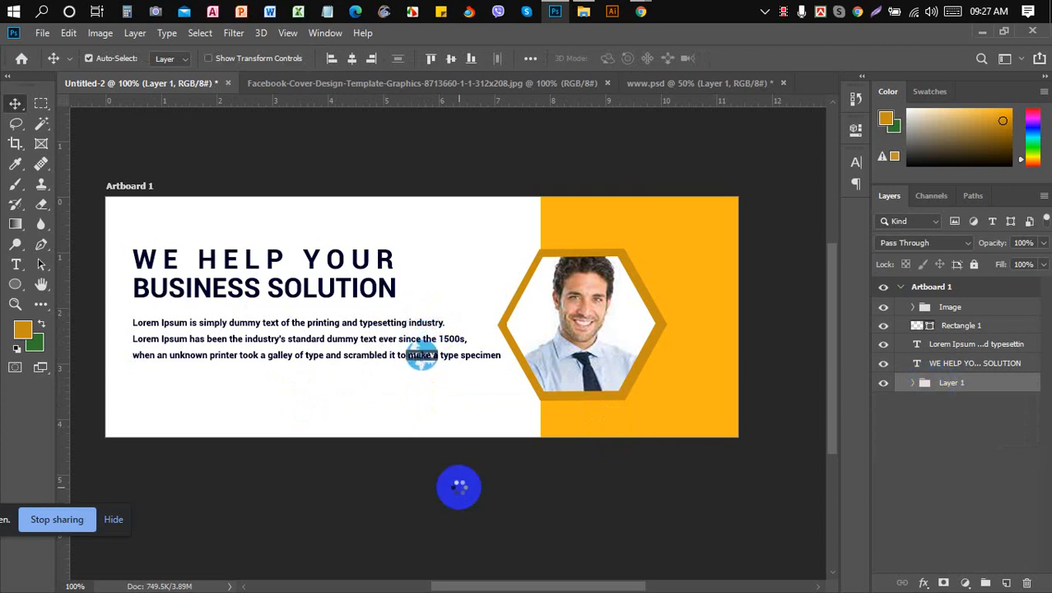
{"action": "key", "text": "Down"}
{"action": "key", "text": "Down"}
{"action": "key", "text": "Down"}
{"action": "key", "text": "Down"}
{"action": "key", "text": "Down"}
{"action": "key", "text": "Down"}
{"action": "key", "text": "Down"}
{"action": "key", "text": "Down"}
{"action": "key", "text": "Down"}
{"action": "key", "text": "Down"}
{"action": "key", "text": "Down"}
{"action": "key", "text": "Down"}
{"action": "key", "text": "Down"}
{"action": "key", "text": "Down"}
{"action": "key", "text": "Down"}
{"action": "key", "text": "Down"}
{"action": "key", "text": "Down"}
{"action": "key", "text": "Down"}
{"action": "key", "text": "Down"}
{"action": "key", "text": "Down"}
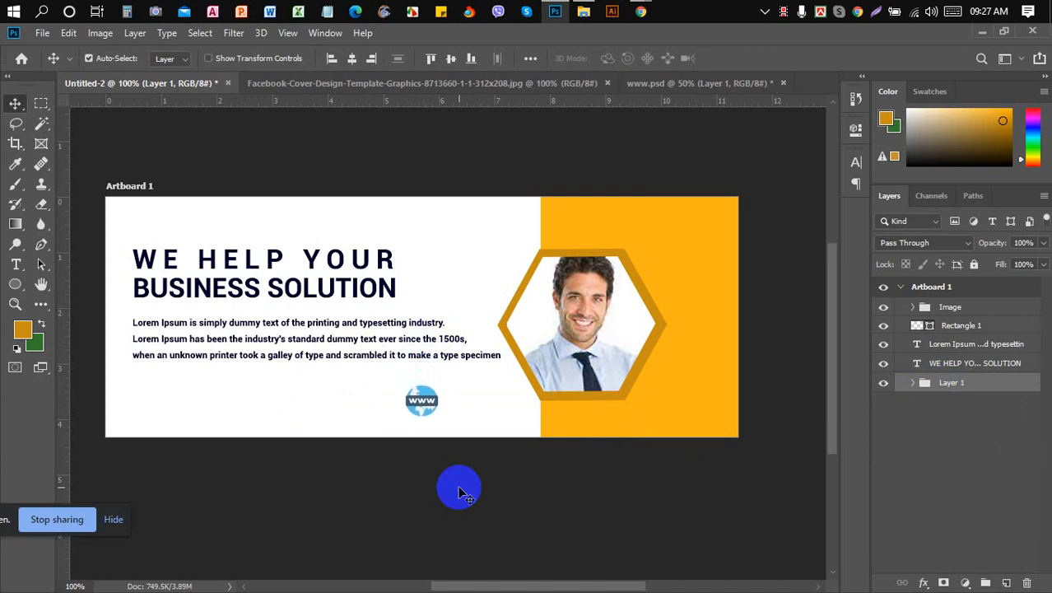
{"action": "key", "text": "Left"}
{"action": "key", "text": "Left"}
{"action": "key", "text": "Left"}
{"action": "key", "text": "Left"}
{"action": "key", "text": "Left"}
{"action": "key", "text": "Left"}
{"action": "key", "text": "Left"}
{"action": "key", "text": "Left"}
{"action": "key", "text": "Left"}
{"action": "key", "text": "Left"}
{"action": "key", "text": "Left"}
{"action": "key", "text": "Left"}
{"action": "key", "text": "Left"}
{"action": "key", "text": "Left"}
{"action": "key", "text": "Left"}
{"action": "key", "text": "Left"}
{"action": "key", "text": "Left"}
{"action": "key", "text": "Left"}
{"action": "key", "text": "Left"}
{"action": "key", "text": "Left"}
{"action": "key", "text": "Left"}
{"action": "key", "text": "Left"}
{"action": "key", "text": "Left"}
{"action": "key", "text": "Left"}
{"action": "key", "text": "Left"}
{"action": "key", "text": "Left"}
{"action": "key", "text": "Left"}
{"action": "key", "text": "Left"}
{"action": "key", "text": "Left"}
{"action": "key", "text": "Left"}
{"action": "key", "text": "Left"}
{"action": "key", "text": "Left"}
{"action": "key", "text": "Left"}
{"action": "key", "text": "Left"}
{"action": "key", "text": "Left"}
{"action": "key", "text": "Left"}
{"action": "key", "text": "Left"}
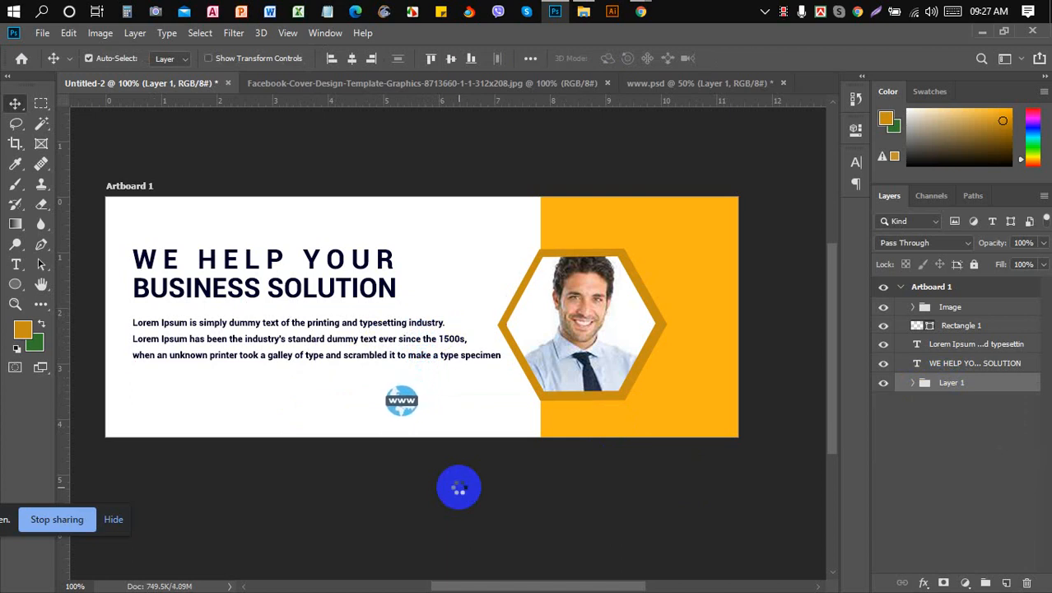
{"action": "key", "text": "Left"}
{"action": "key", "text": "Left"}
{"action": "key", "text": "Left"}
{"action": "key", "text": "Left"}
{"action": "key", "text": "Left"}
{"action": "key", "text": "Left"}
{"action": "key", "text": "Left"}
{"action": "key", "text": "Left"}
{"action": "key", "text": "Left"}
{"action": "key", "text": "Left"}
{"action": "key", "text": "Left"}
{"action": "key", "text": "Left"}
{"action": "key", "text": "Left"}
{"action": "key", "text": "Left"}
{"action": "key", "text": "Left"}
{"action": "key", "text": "Left"}
{"action": "key", "text": "Left"}
{"action": "key", "text": "Left"}
{"action": "key", "text": "Left"}
{"action": "key", "text": "Left"}
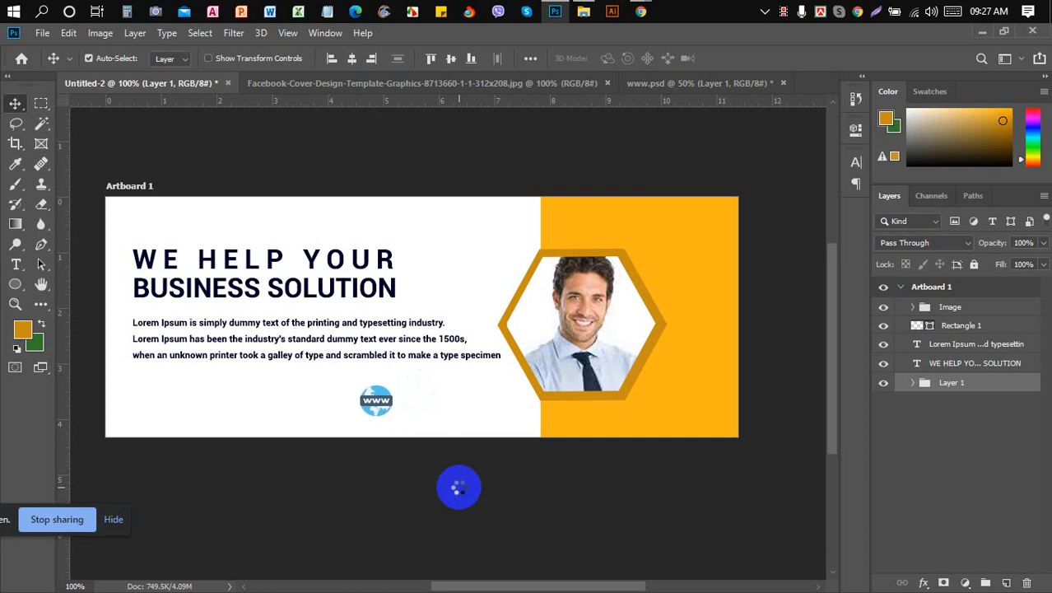
{"action": "key", "text": "Left"}
{"action": "key", "text": "Left"}
{"action": "key", "text": "Left"}
{"action": "key", "text": "Left"}
{"action": "key", "text": "Left"}
{"action": "key", "text": "Left"}
{"action": "key", "text": "Left"}
{"action": "key", "text": "Left"}
{"action": "key", "text": "Left"}
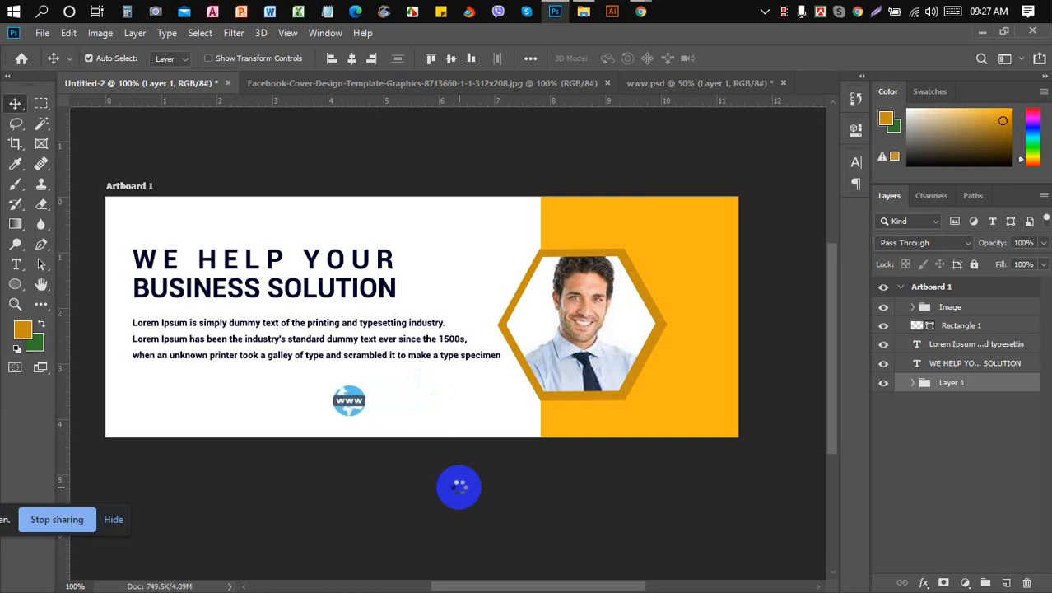
- Scale the globe icon down slightly with Free Transform
{"action": "key", "text": "ctrl+t"}
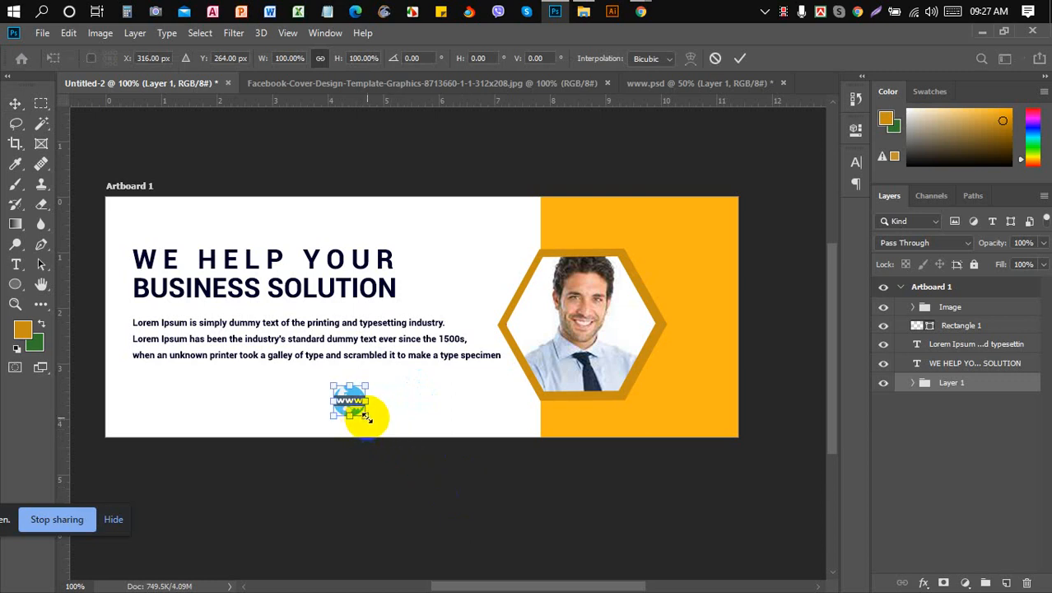
{"action": "left_click_drag", "start_coordinate": [369, 414], "coordinate": [362, 415]}
{"action": "key", "text": "Return"}
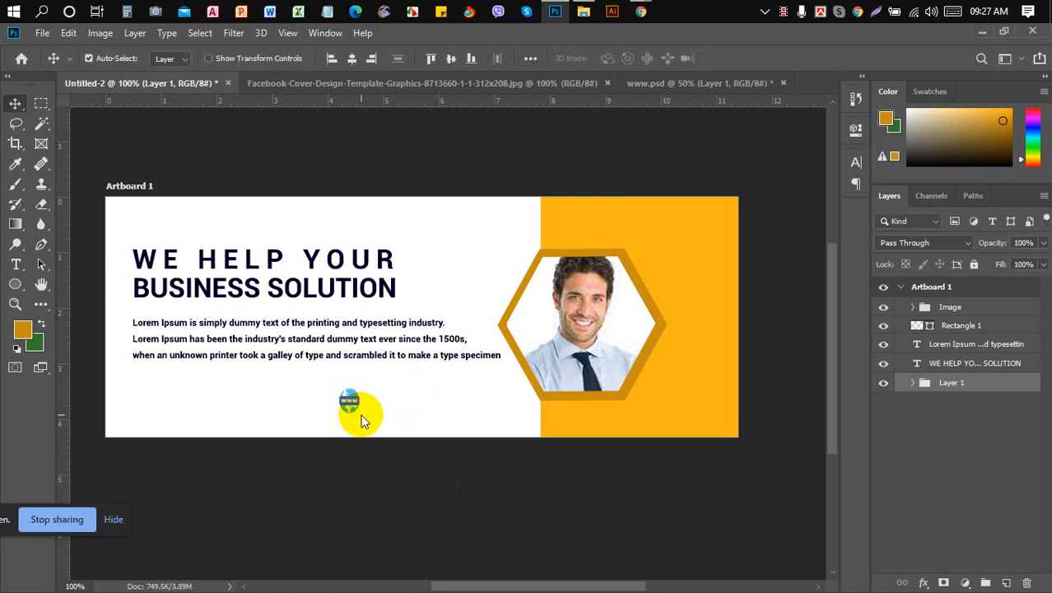
- Type the website address mnworldbd.com as a new text line beside the globe
{"action": "left_click", "coordinate": [17, 263]}
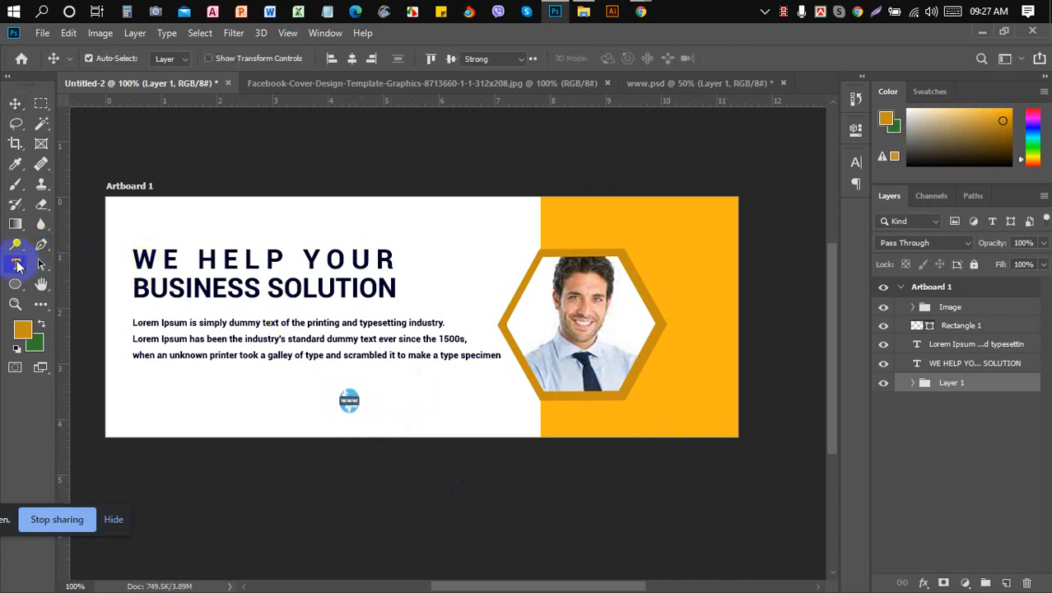
{"action": "left_click", "coordinate": [372, 405]}
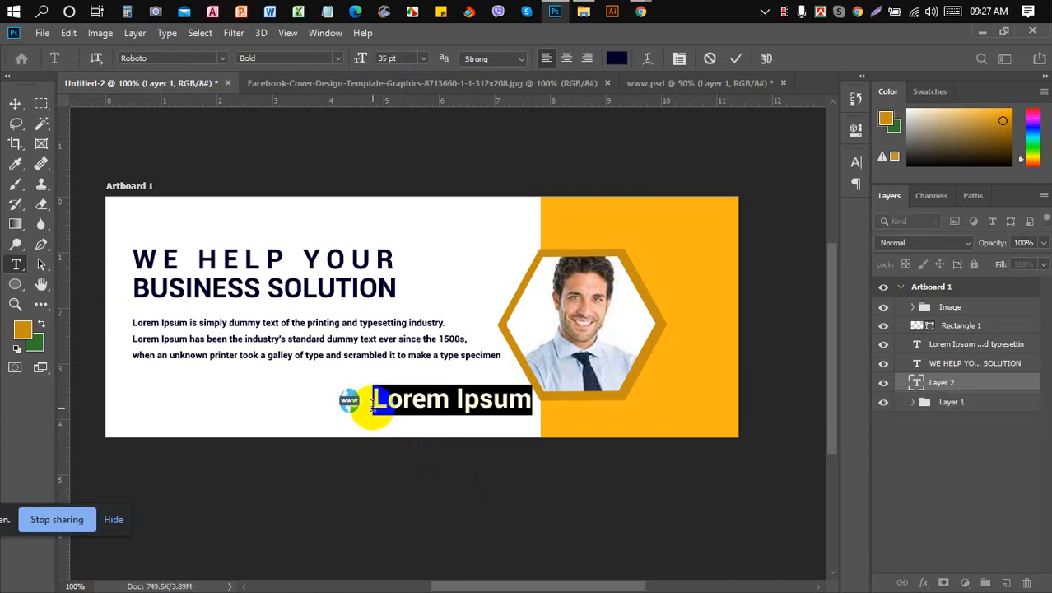
{"action": "type", "text": "mn "}
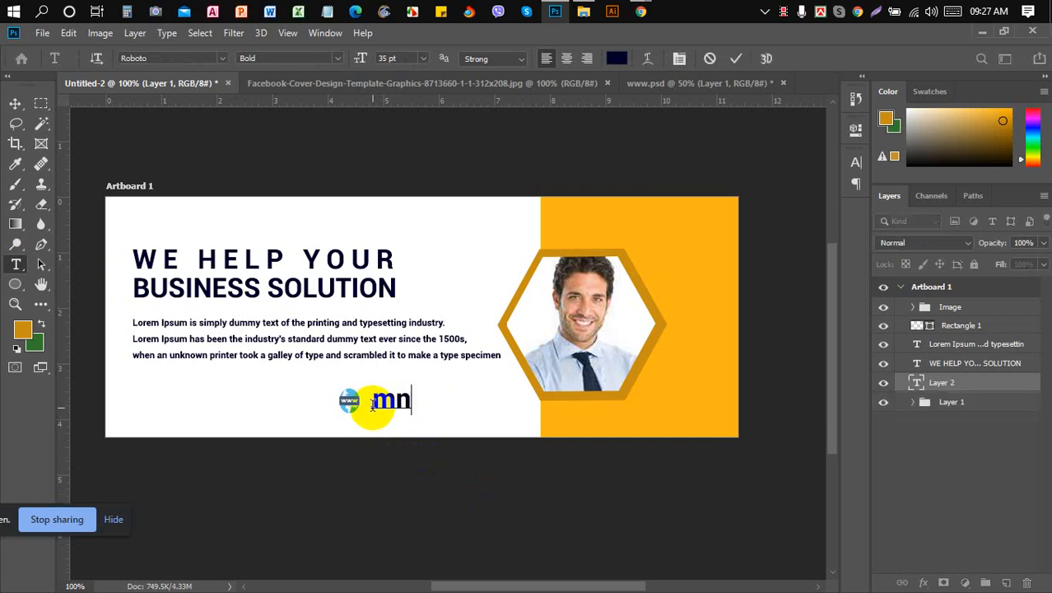
{"action": "type", "text": "world"}
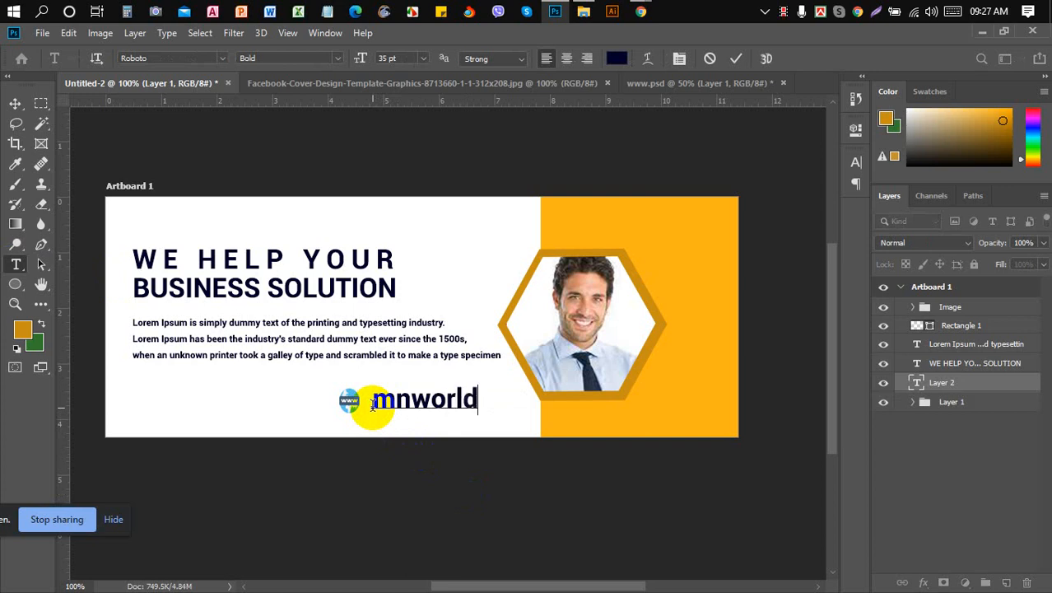
{"action": "type", "text": "bd.com"}
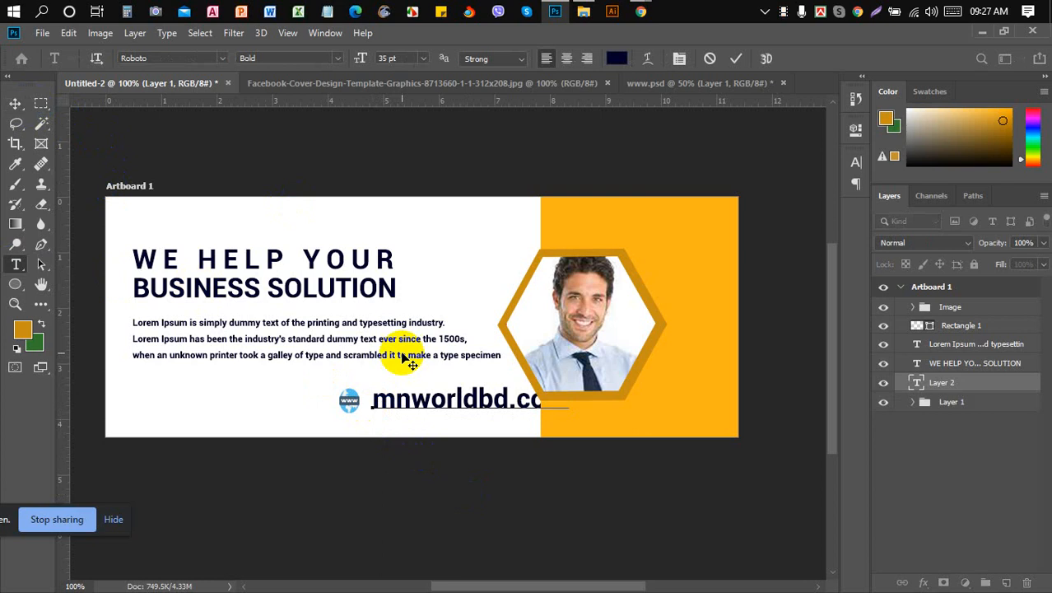
- Reduce the website text's font size to 21 pt
{"action": "left_click", "coordinate": [375, 401]}
{"action": "left_click_drag", "start_coordinate": [374, 401], "coordinate": [623, 423]}
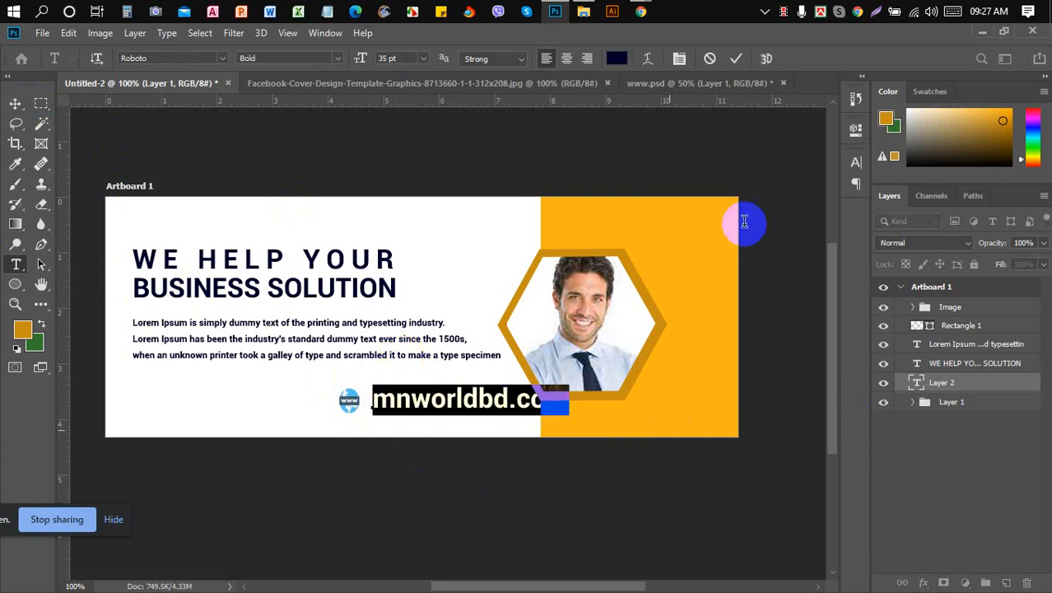
{"action": "left_click", "coordinate": [405, 59]}
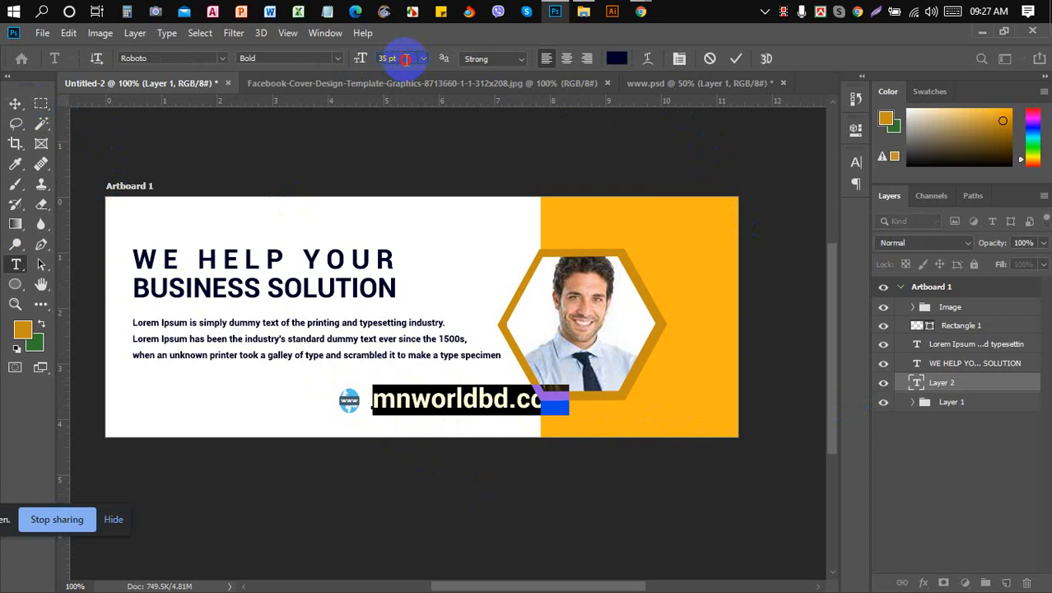
{"action": "key", "text": "Down"}
{"action": "key", "text": "Down"}
{"action": "key", "text": "Down"}
{"action": "key", "text": "Down"}
{"action": "key", "text": "Down"}
{"action": "key", "text": "Down"}
{"action": "key", "text": "Down"}
{"action": "key", "text": "Down"}
{"action": "key", "text": "Down"}
{"action": "key", "text": "Down"}
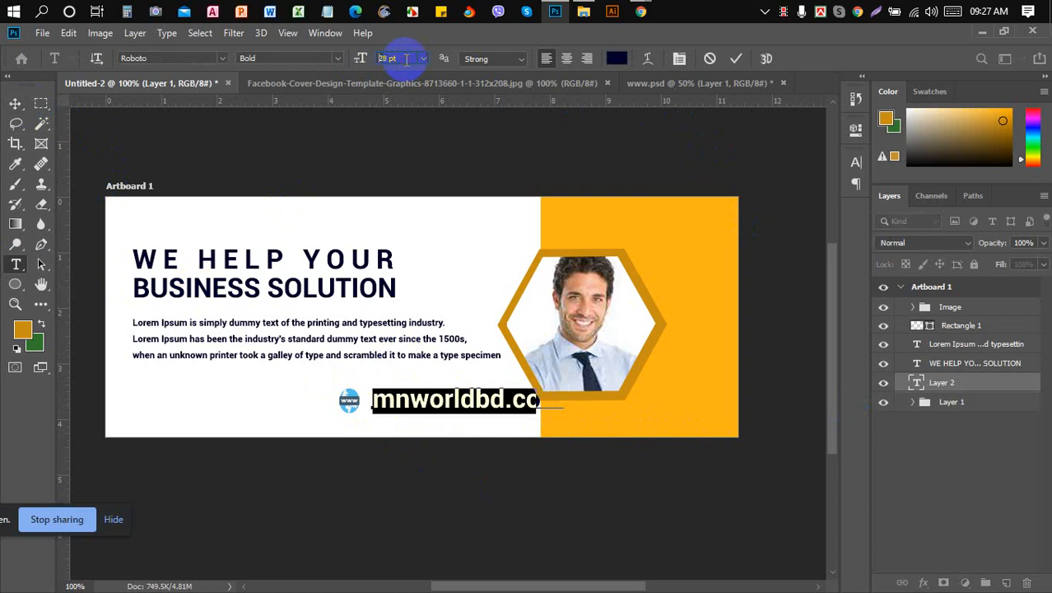
{"action": "key", "text": "Down"}
{"action": "key", "text": "Down"}
{"action": "key", "text": "Down"}
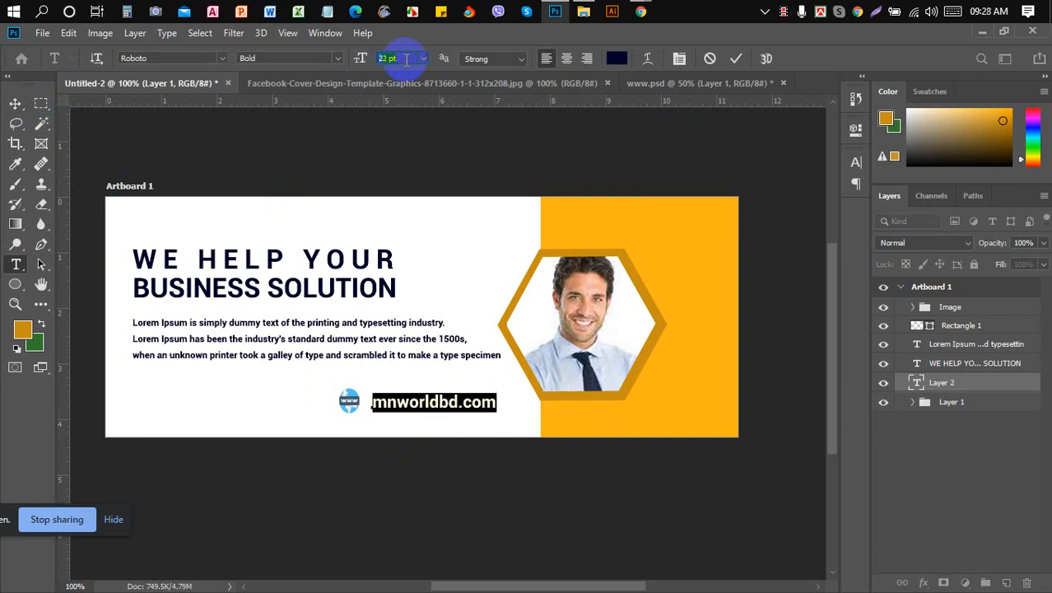
{"action": "key", "text": "Down"}
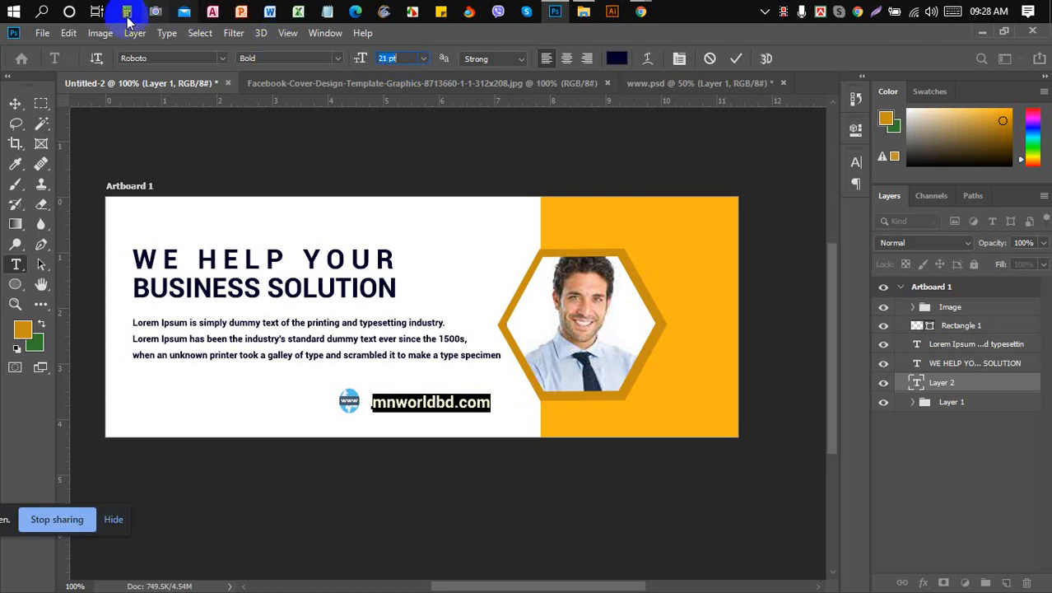
- Scale the globe icon smaller and flatter and shift it right beside the mnworldbd.com text
{"action": "left_click", "coordinate": [15, 104]}
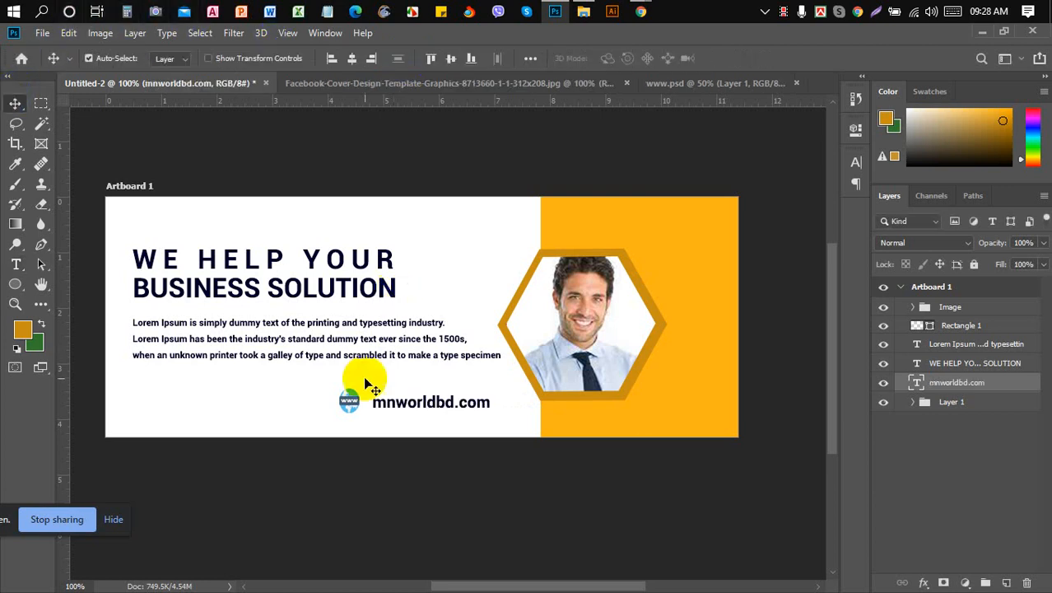
{"action": "left_click", "coordinate": [971, 402]}
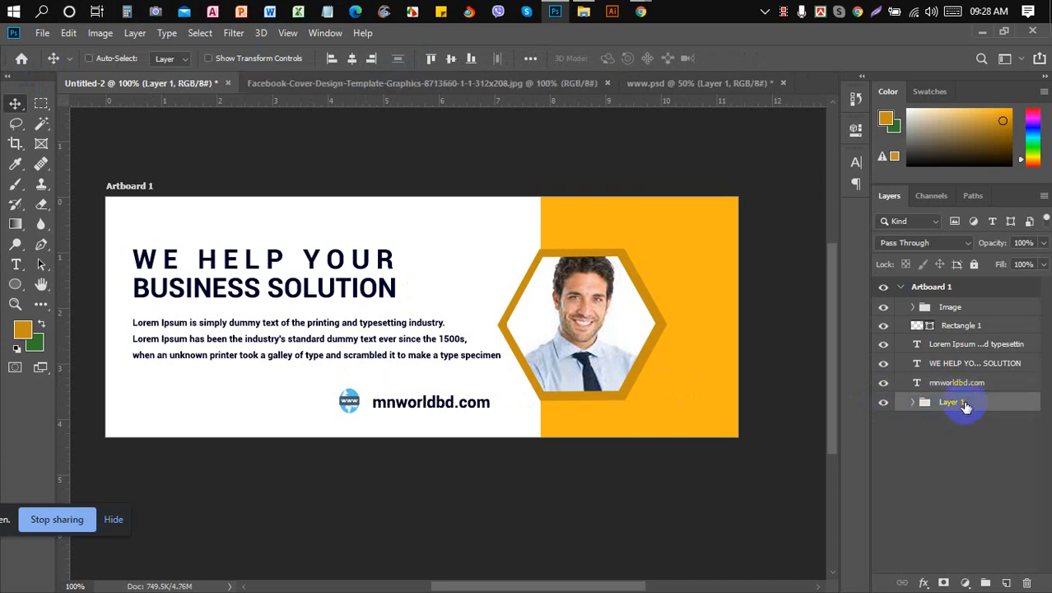
{"action": "key", "text": "ctrl+t"}
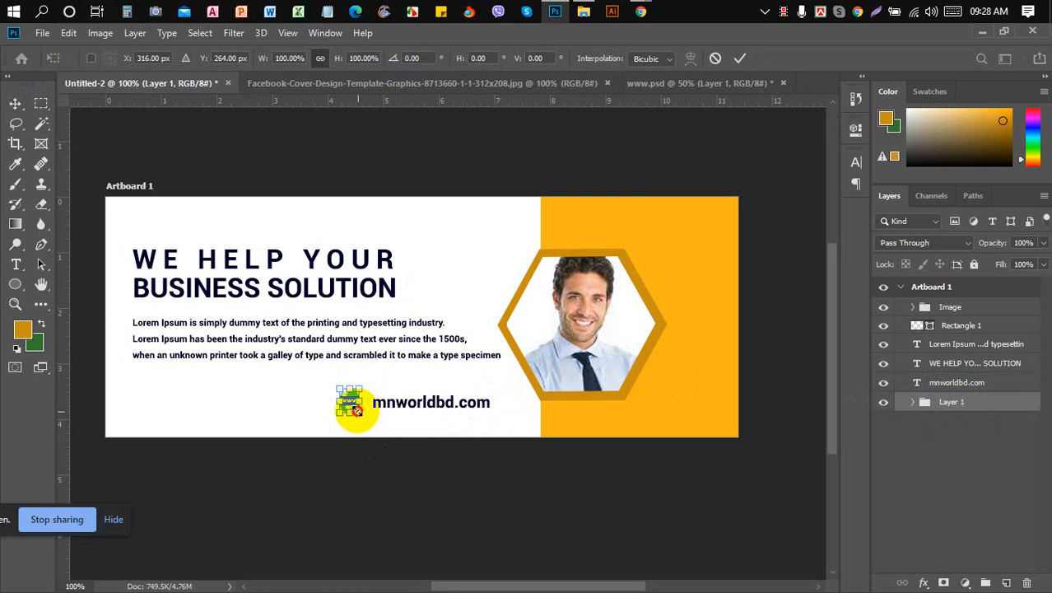
{"action": "left_click_drag", "start_coordinate": [356, 409], "coordinate": [358, 409]}
{"action": "key", "text": "Return"}
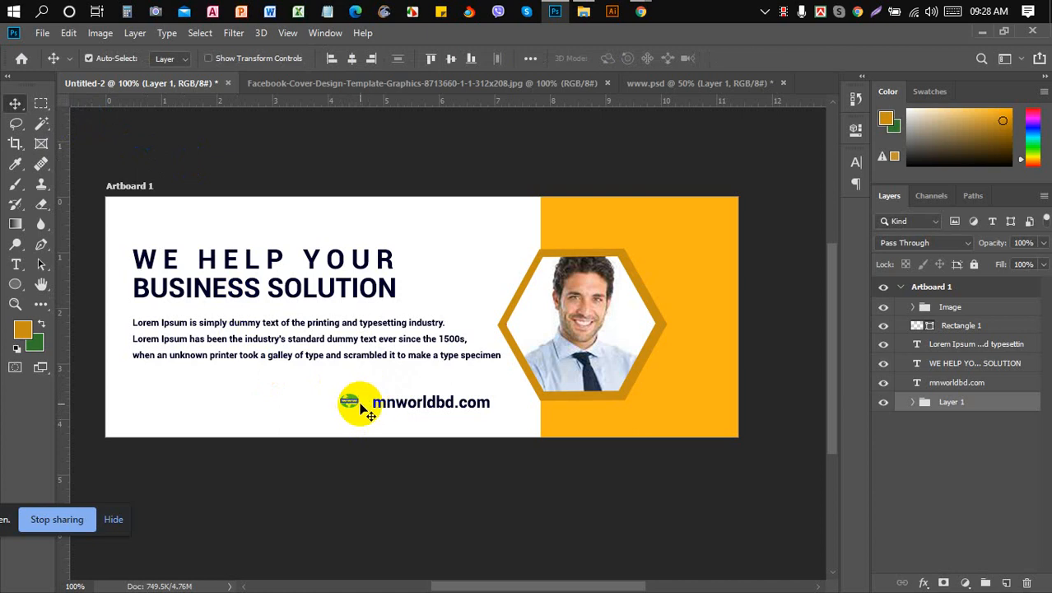
{"action": "left_click_drag", "start_coordinate": [349, 405], "coordinate": [354, 407]}
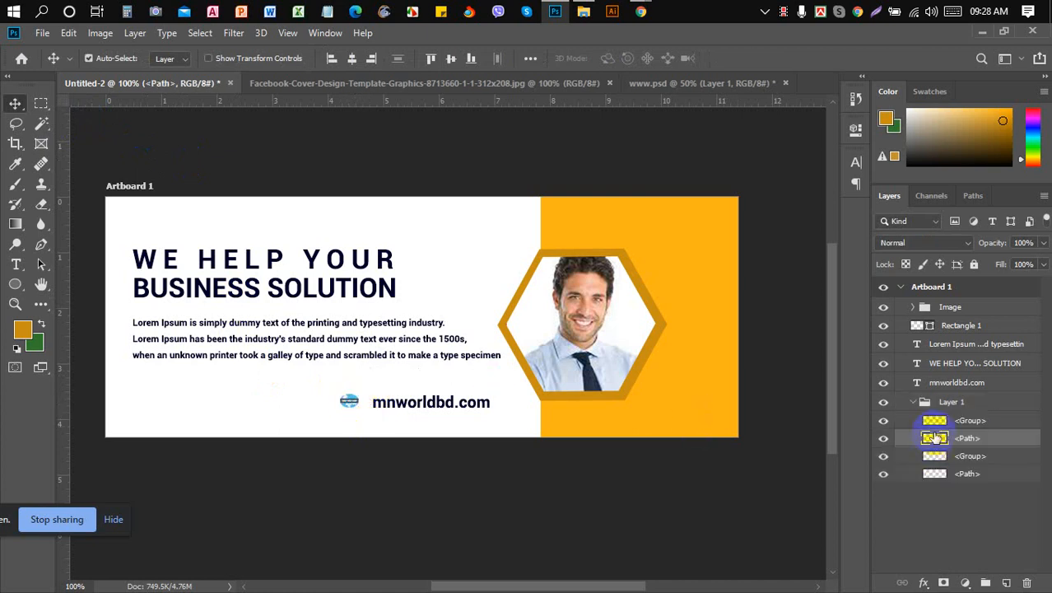
{"action": "left_click", "coordinate": [913, 402]}
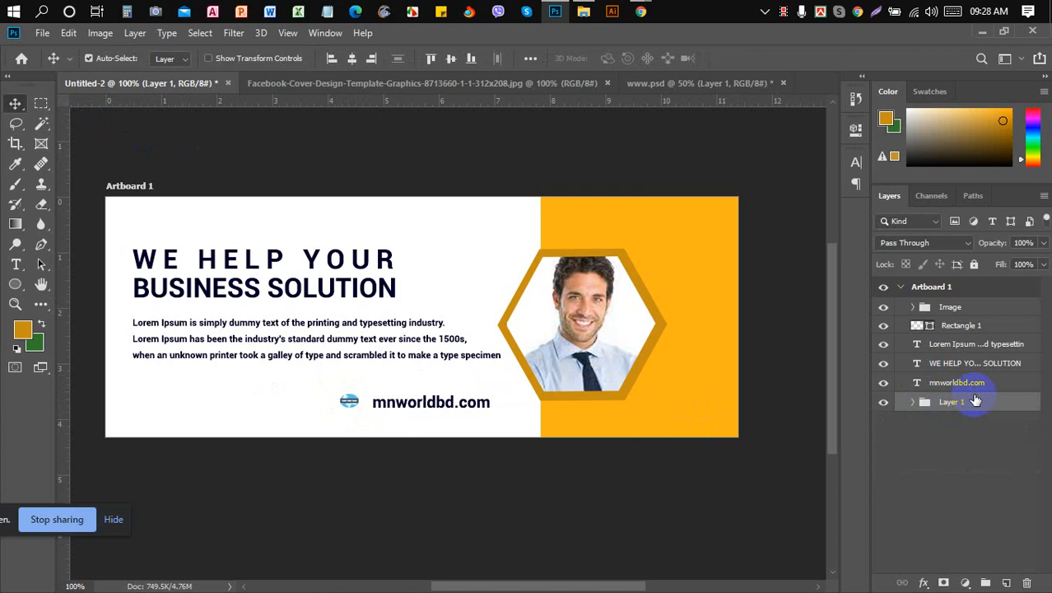
{"action": "key", "text": "ctrl"}
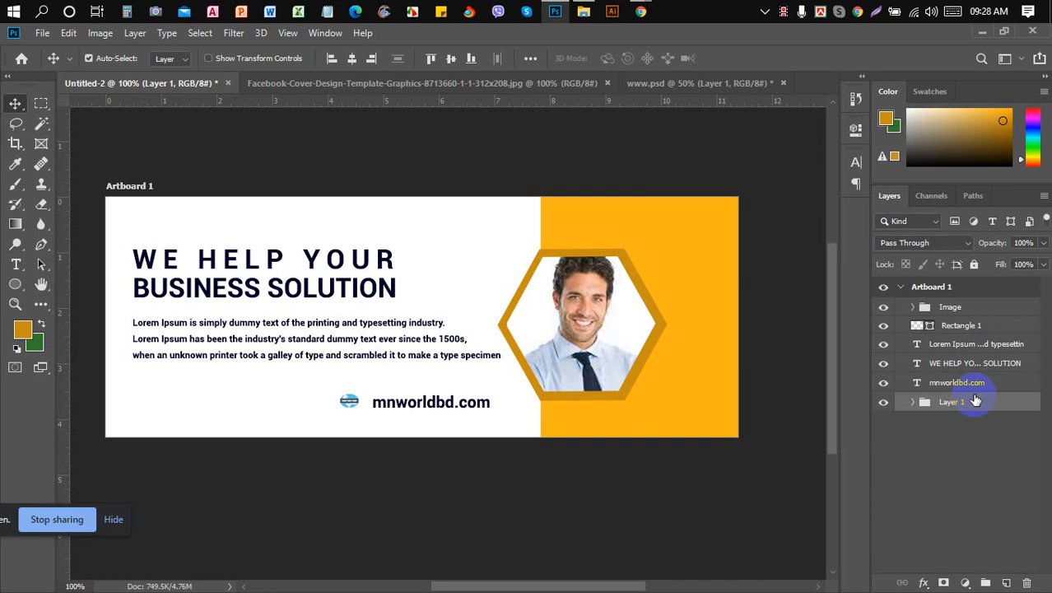
- Undo the globe icon's squash, then toggle the www text part inside Layer 1 off and on
{"action": "key", "text": "ctrl"}
{"action": "key", "text": "ctrl+z"}
{"action": "left_click", "coordinate": [914, 403]}
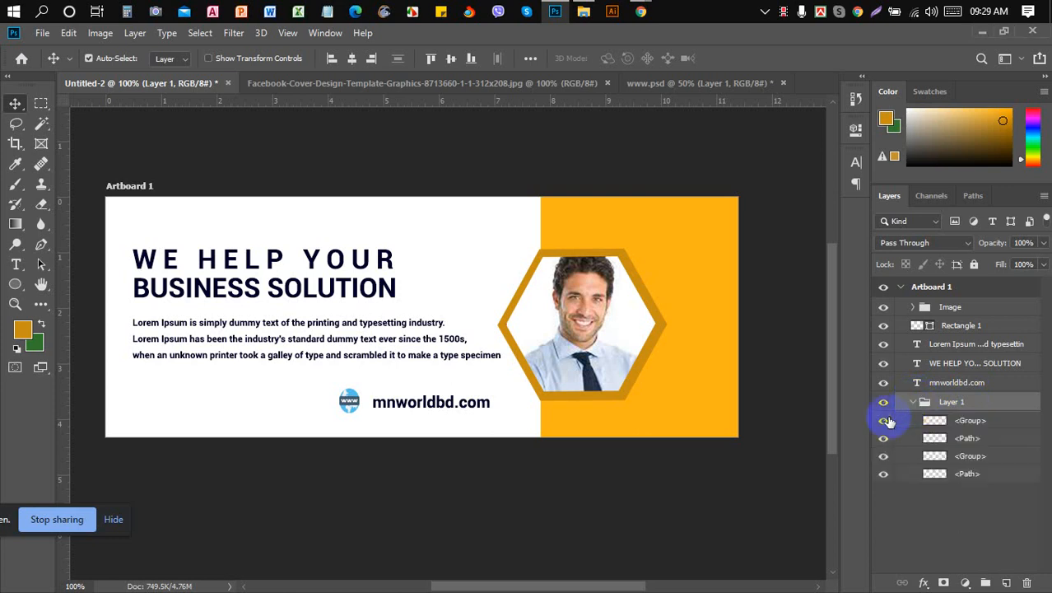
{"action": "left_click", "coordinate": [884, 422]}
{"action": "left_click", "coordinate": [886, 424]}
- Toggle the dark band behind www off and on, then zoom in on the globe icon
{"action": "left_click", "coordinate": [882, 439]}
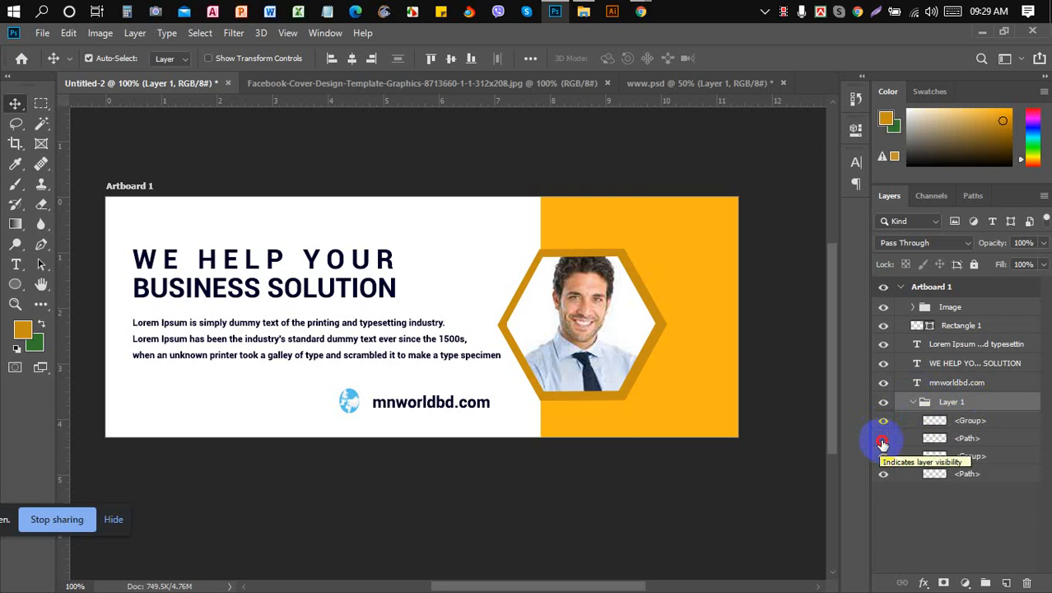
{"action": "left_click", "coordinate": [882, 442]}
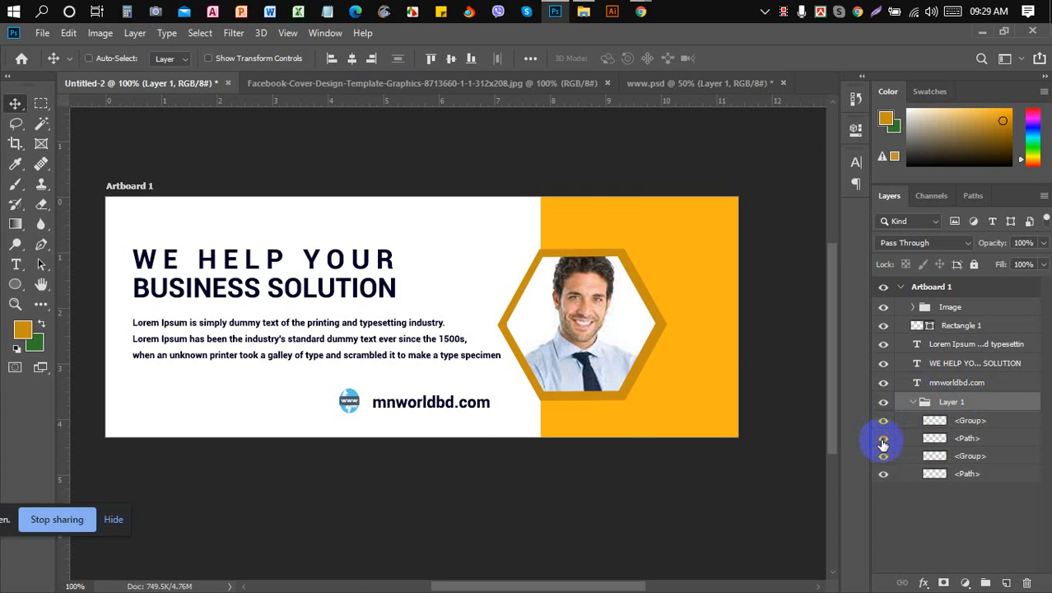
{"action": "key", "text": "ctrl+plus"}
{"action": "key", "text": "ctrl+plus"}
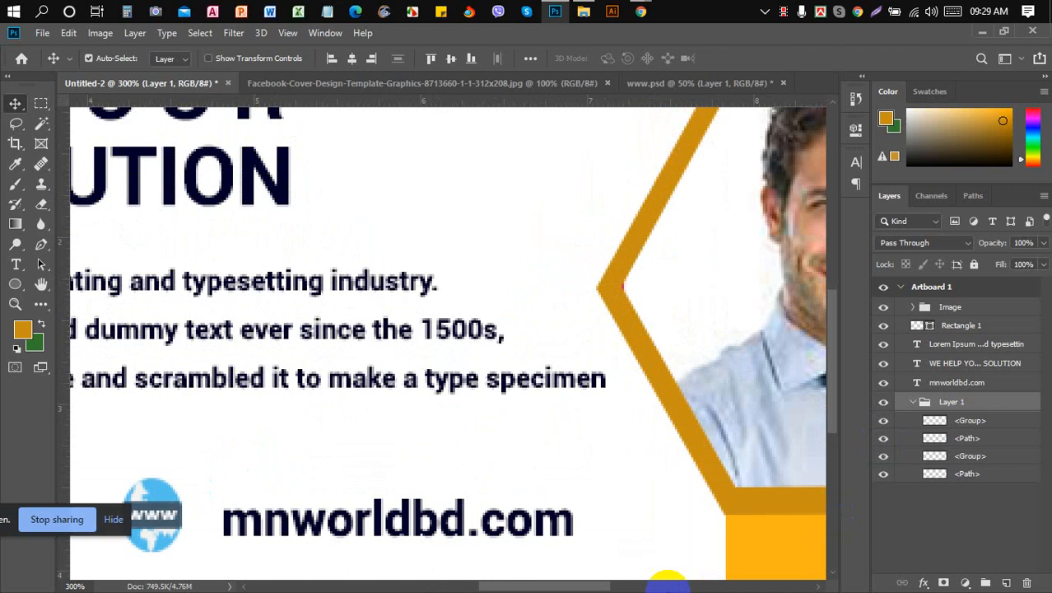
{"action": "left_click_drag", "start_coordinate": [599, 585], "coordinate": [535, 588]}
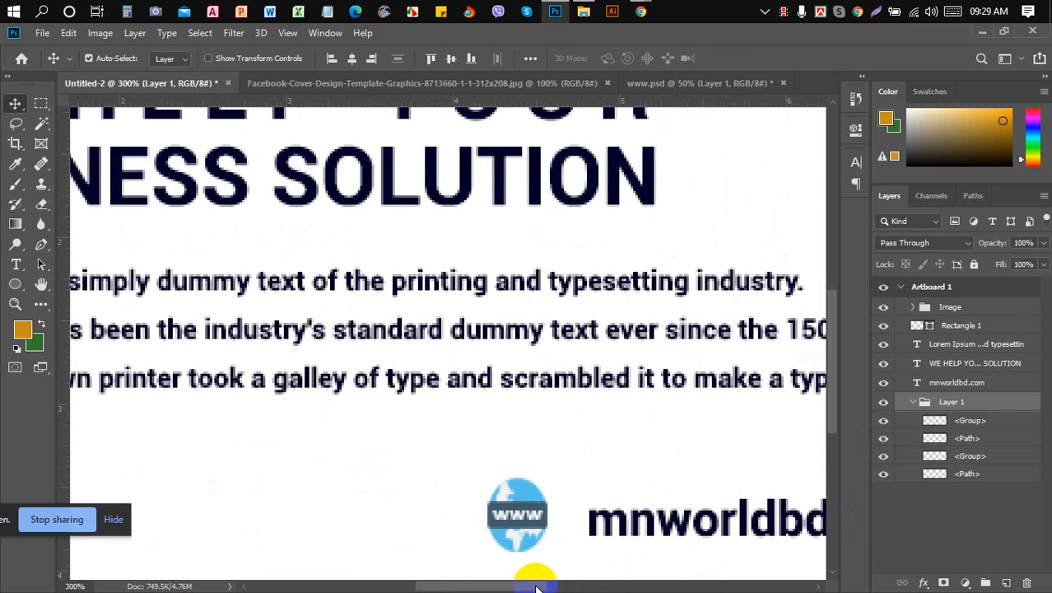
{"action": "left_click", "coordinate": [664, 83]}
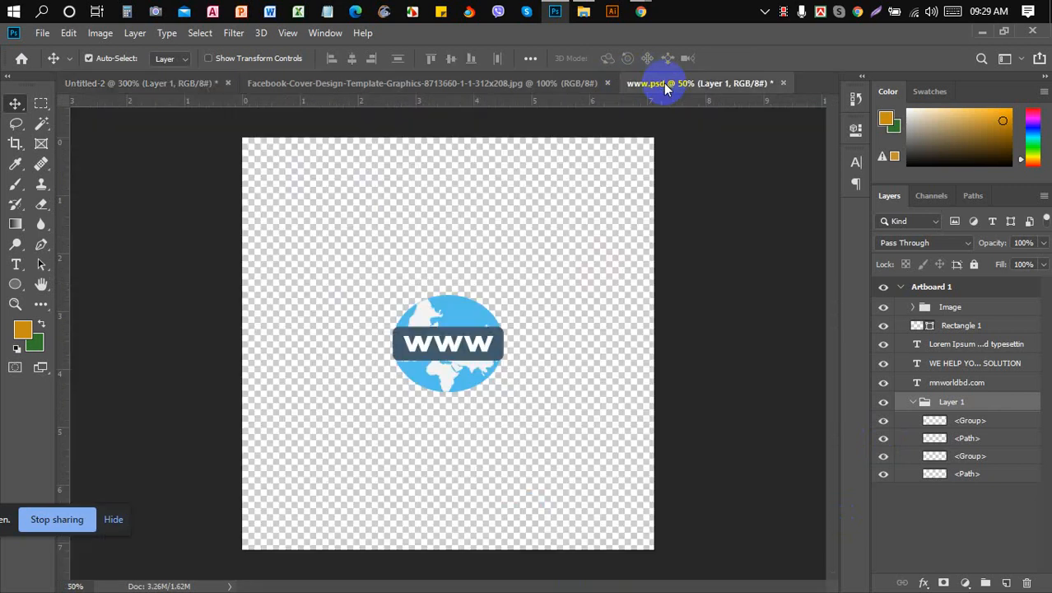
{"action": "left_click", "coordinate": [901, 286]}
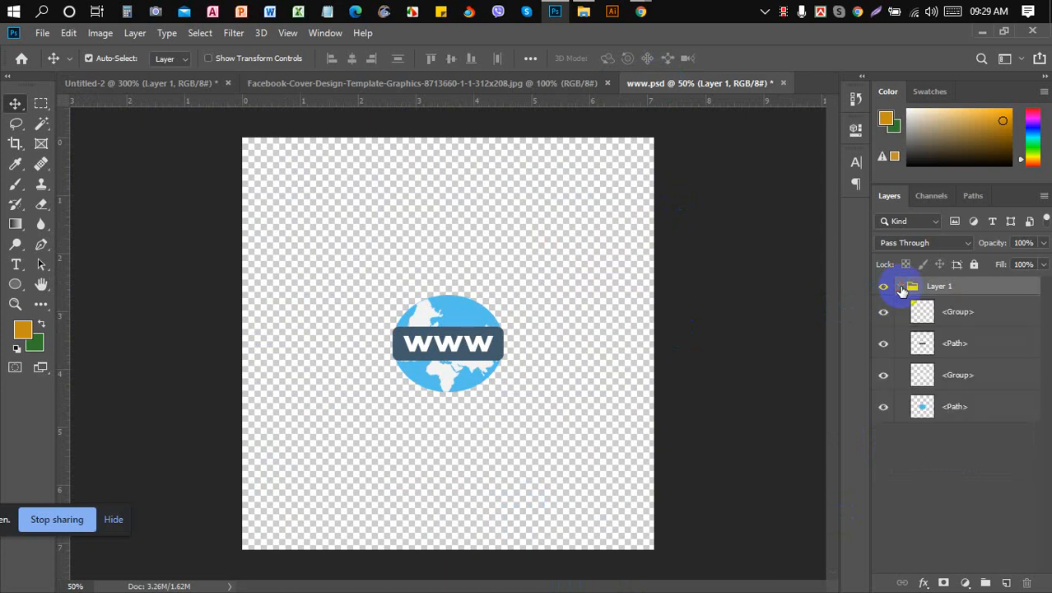
{"action": "left_click", "coordinate": [886, 314]}
{"action": "left_click", "coordinate": [886, 314]}
{"action": "left_click", "coordinate": [884, 343]}
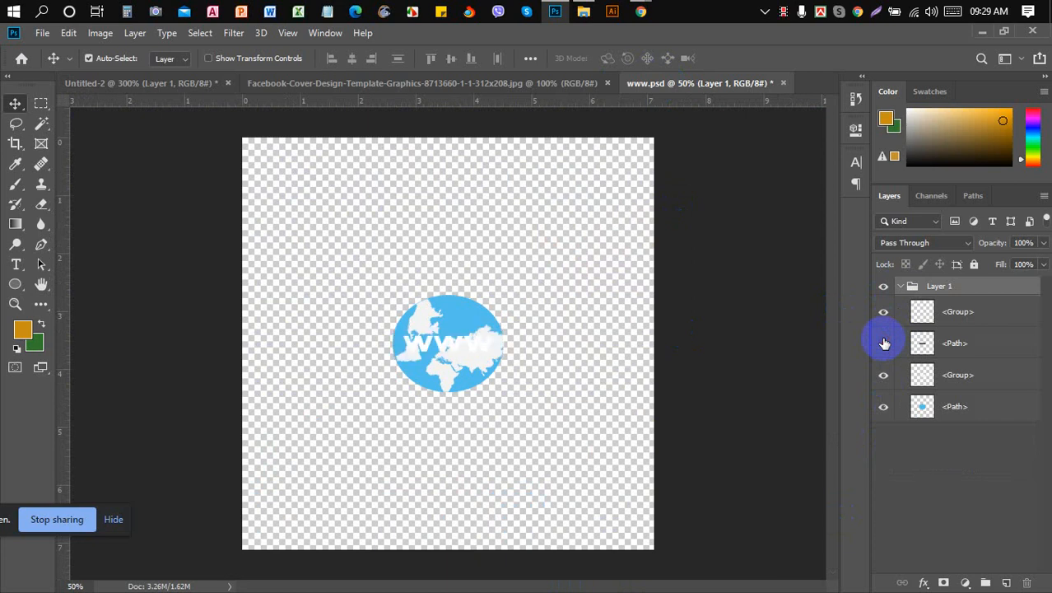
{"action": "left_click", "coordinate": [884, 343]}
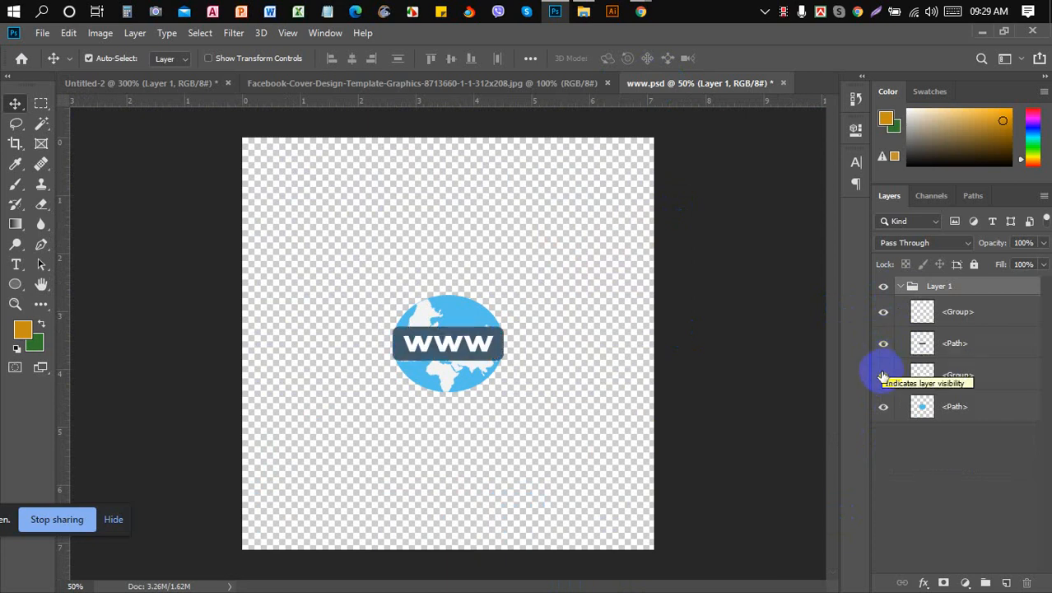
- Toggle the white continents and blue globe circle off and on, collapse the group, return to Untitled-2
{"action": "left_click", "coordinate": [883, 376]}
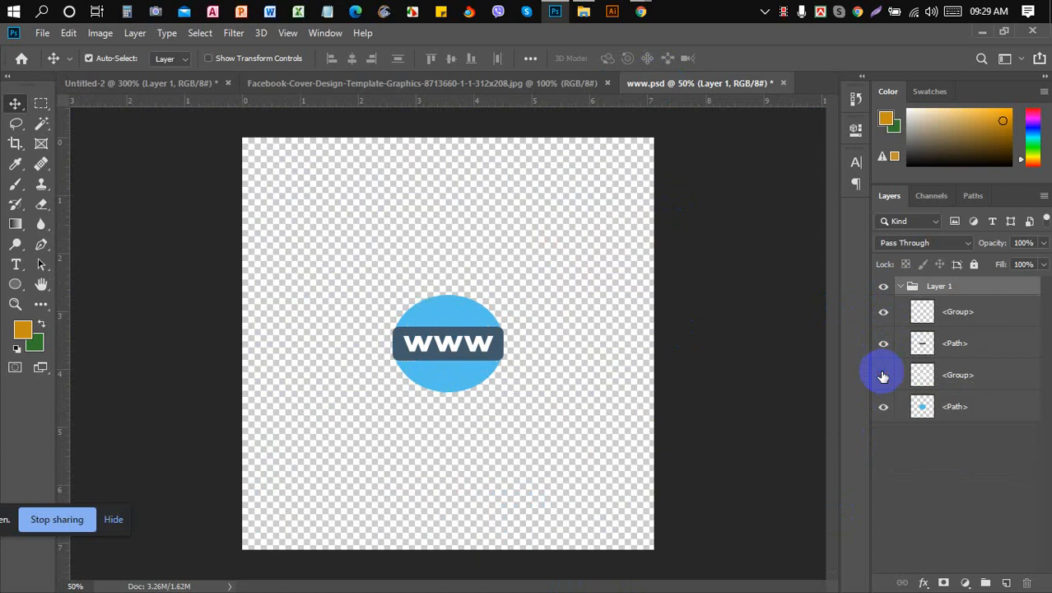
{"action": "left_click", "coordinate": [884, 375]}
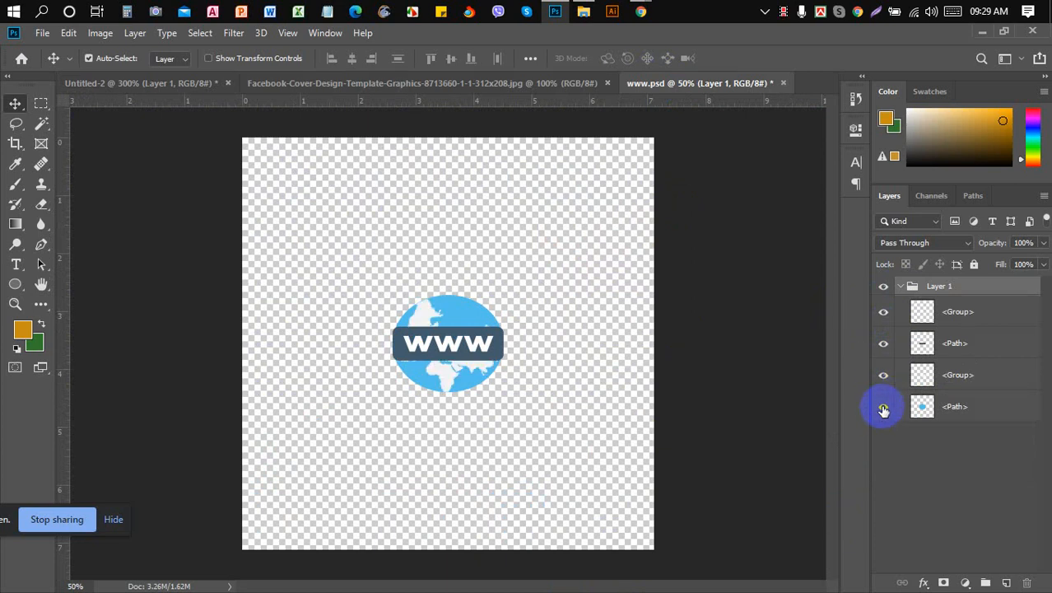
{"action": "left_click", "coordinate": [884, 409]}
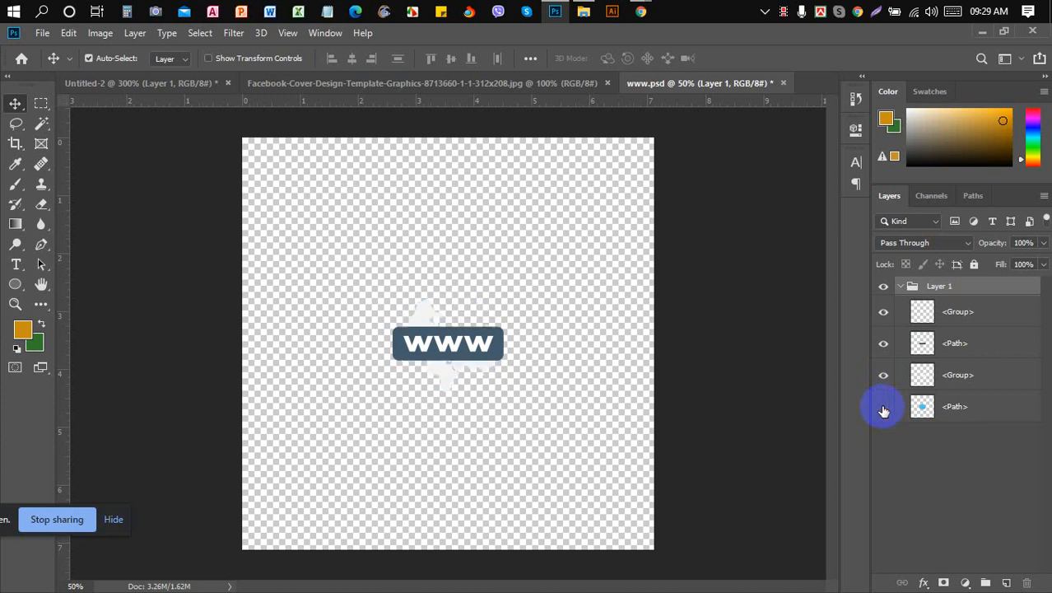
{"action": "left_click", "coordinate": [884, 409]}
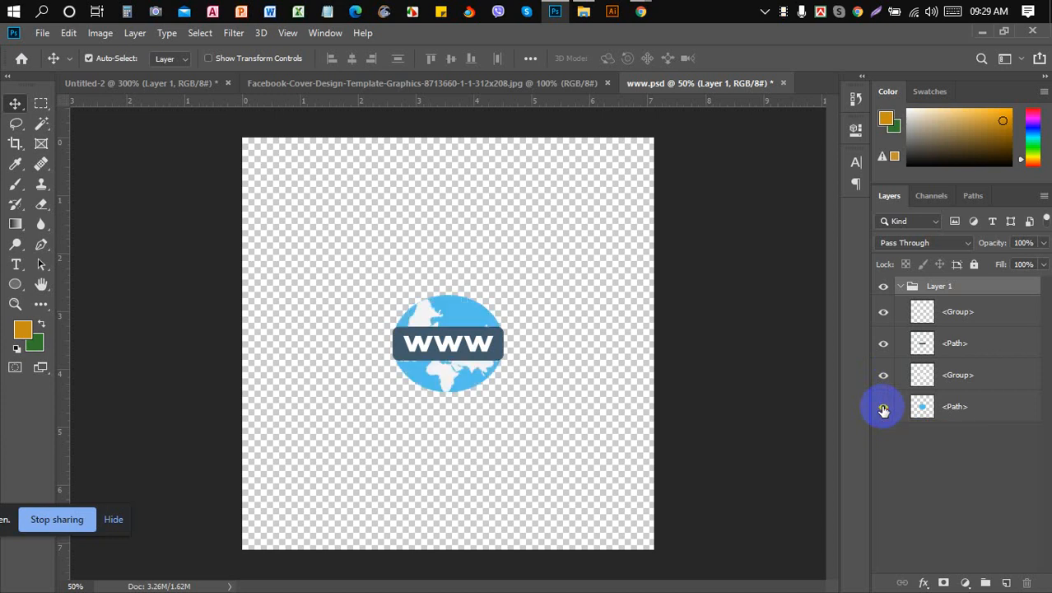
{"action": "left_click", "coordinate": [900, 287]}
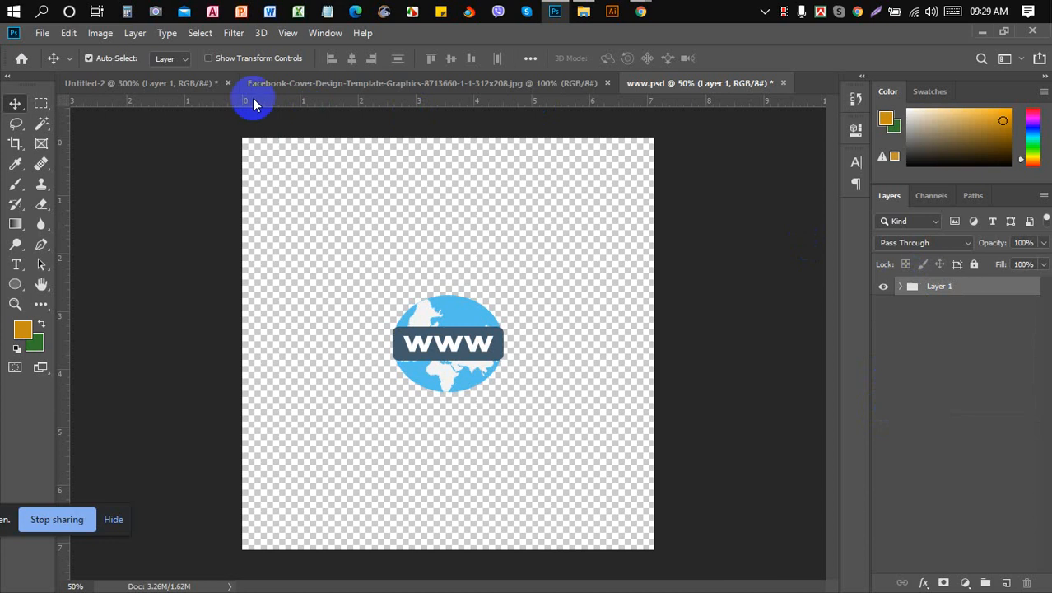
{"action": "left_click", "coordinate": [197, 87]}
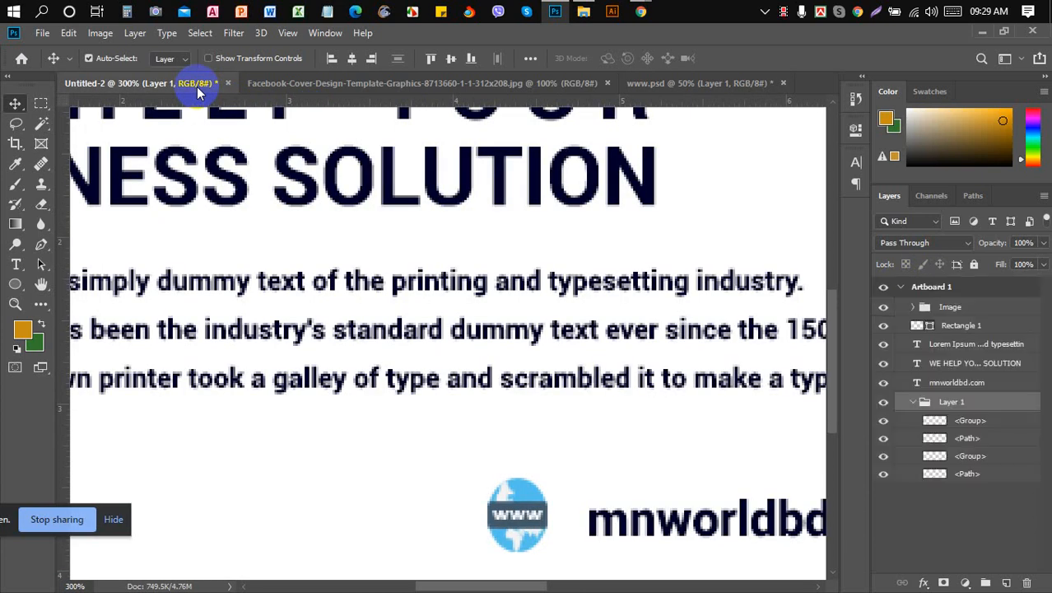
- Zoom out, rename the Layer 1 group to 'www', and select it with the mnworldbd.com layer
{"action": "key", "text": "ctrl+minus"}
{"action": "key", "text": "ctrl+minus"}
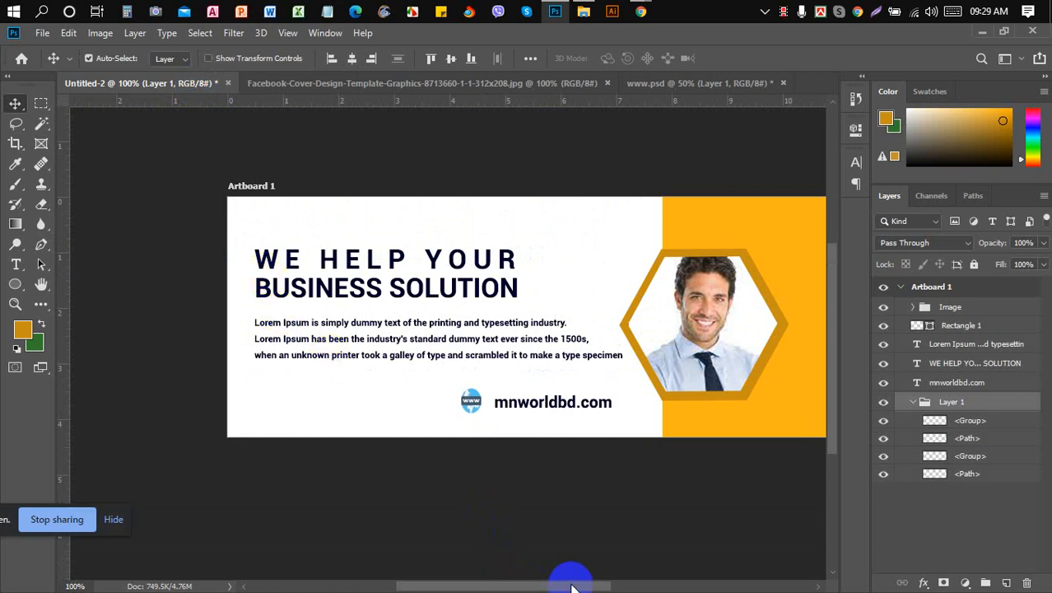
{"action": "left_click_drag", "start_coordinate": [563, 587], "coordinate": [602, 587]}
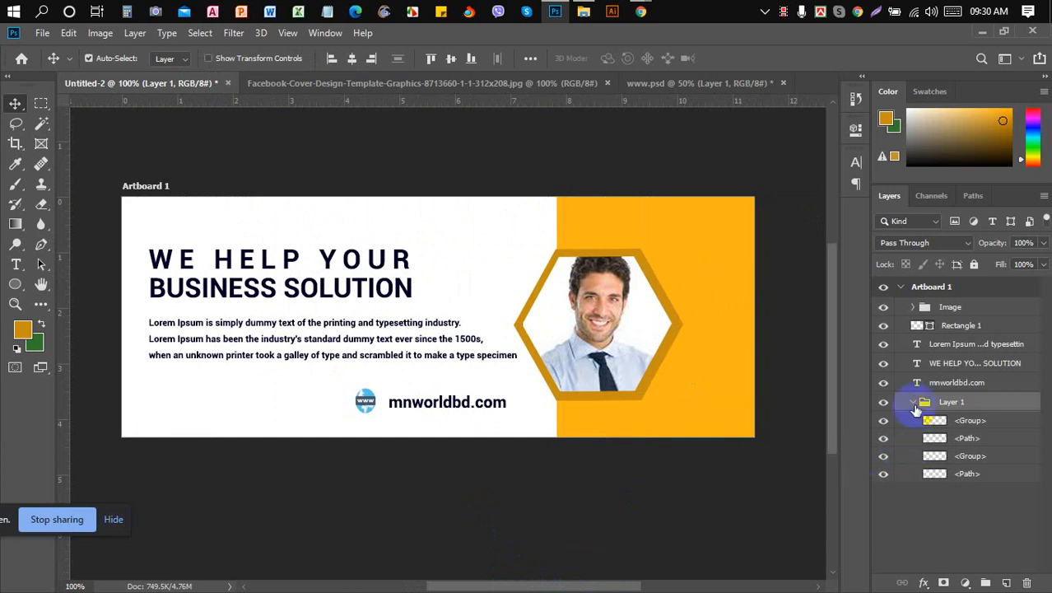
{"action": "left_click", "coordinate": [914, 403]}
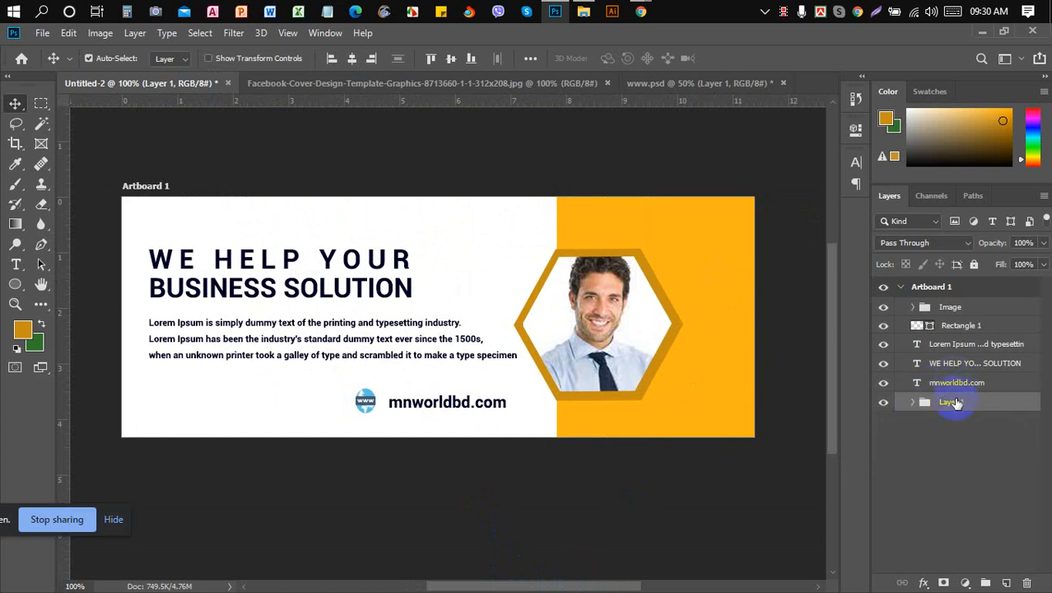
{"action": "left_click", "coordinate": [952, 402]}
{"action": "double_click", "coordinate": [952, 402]}
{"action": "type", "text": "www"}
{"action": "key", "text": "Return"}
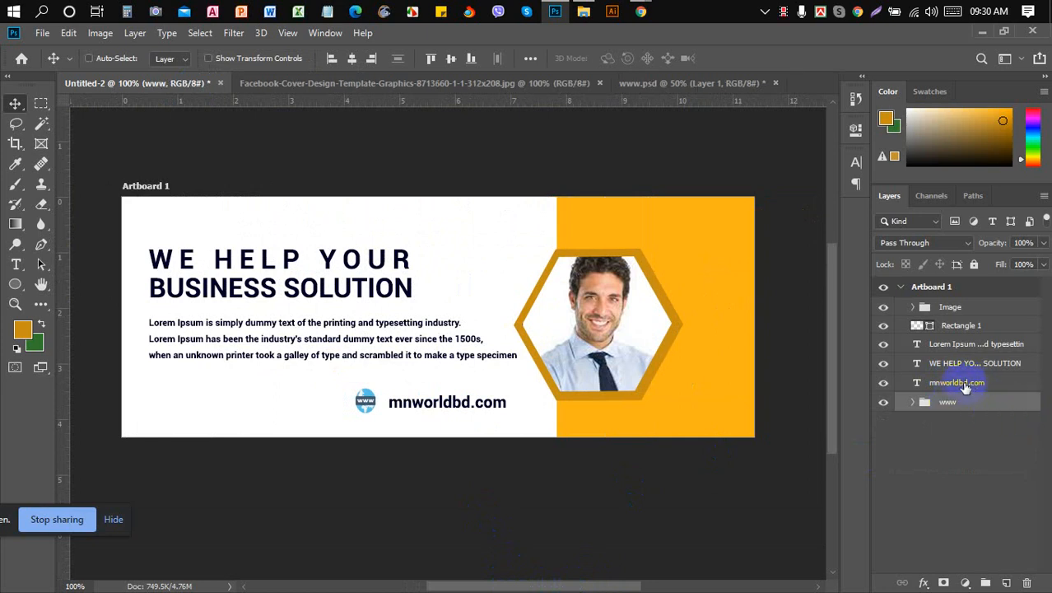
{"action": "left_click", "coordinate": [963, 386]}
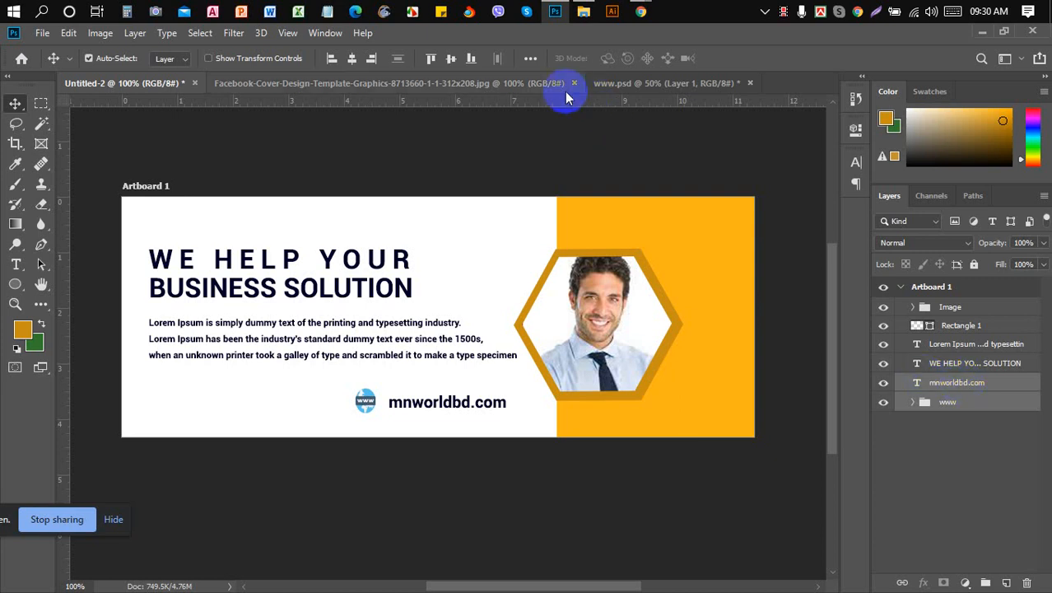
- Align the www group and mnworldbd.com on vertical centres, nudging both down 1 and right 2 pixels
{"action": "left_click", "coordinate": [531, 58]}
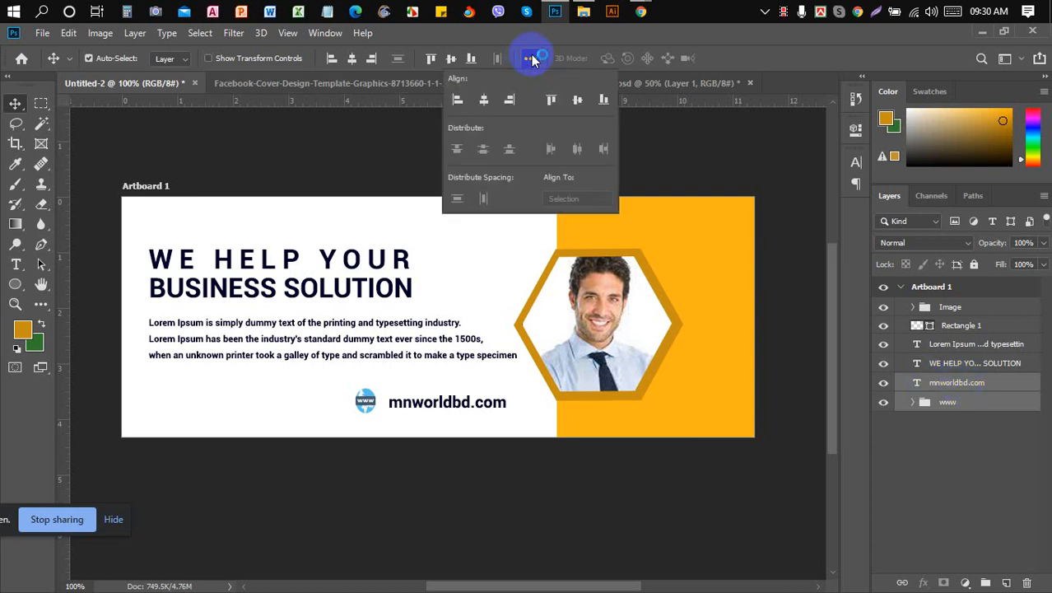
{"action": "left_click", "coordinate": [534, 59]}
{"action": "left_click", "coordinate": [453, 63]}
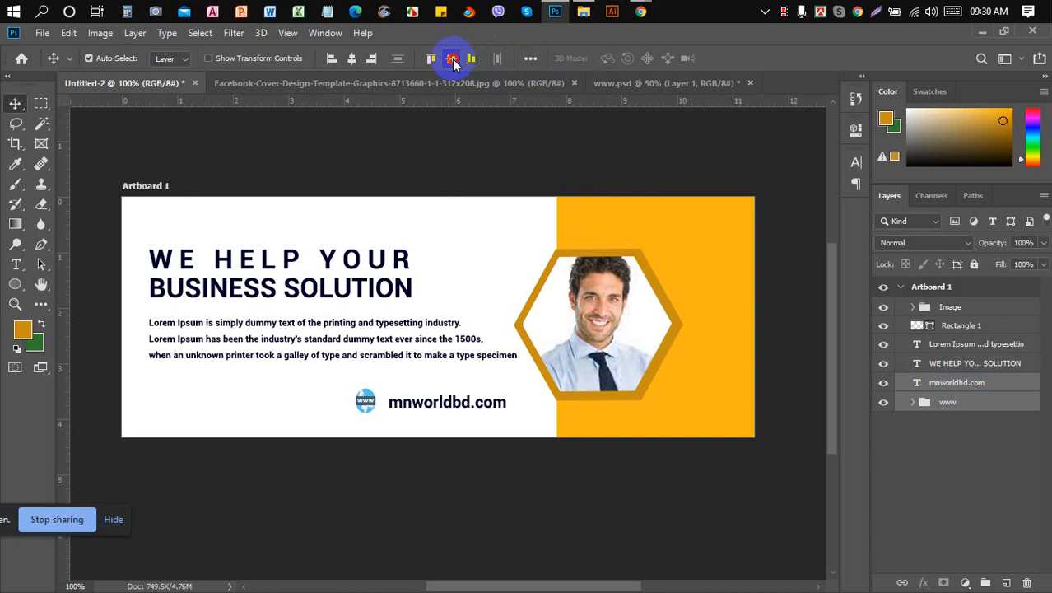
{"action": "left_click", "coordinate": [454, 64]}
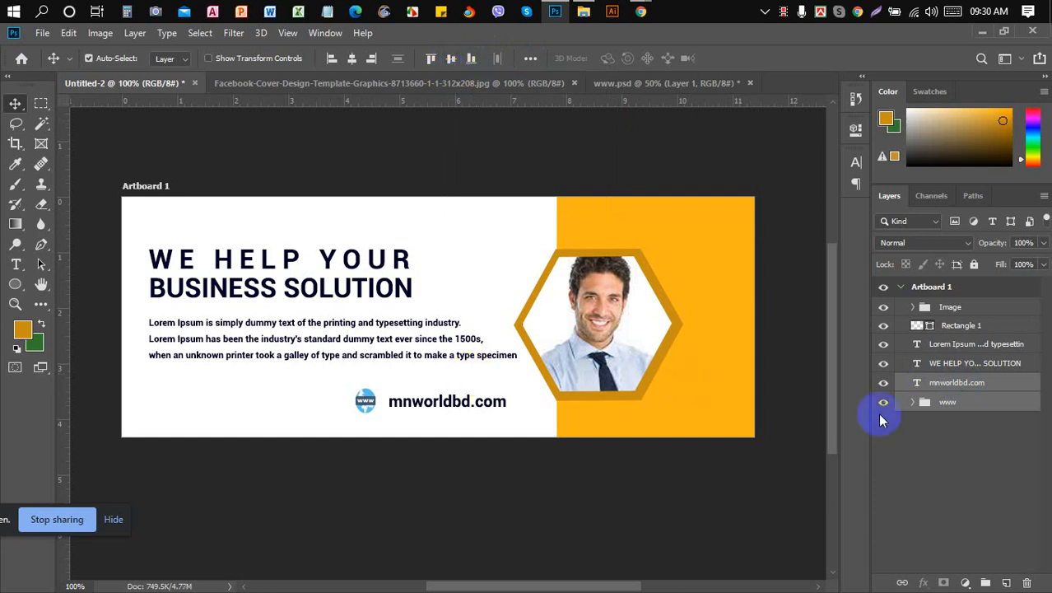
{"action": "key", "text": "Down"}
{"action": "key", "text": "Down"}
{"action": "key", "text": "Down"}
{"action": "key", "text": "Down"}
{"action": "key", "text": "Down"}
{"action": "key", "text": "Down"}
{"action": "key", "text": "Down"}
{"action": "key", "text": "Down"}
{"action": "key", "text": "Down"}
{"action": "key", "text": "Down"}
{"action": "key", "text": "Down"}
{"action": "key", "text": "Down"}
{"action": "key", "text": "Down"}
{"action": "key", "text": "Down"}
{"action": "key", "text": "Down"}
{"action": "key", "text": "Down"}
{"action": "key", "text": "Down"}
{"action": "key", "text": "Down"}
{"action": "key", "text": "Down"}
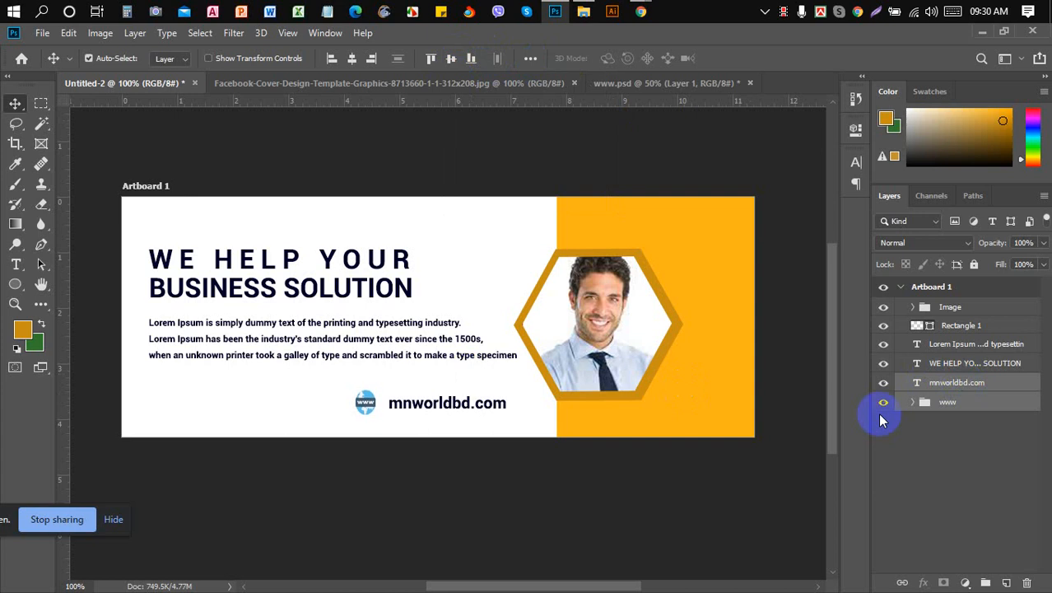
{"action": "key", "text": "Right"}
{"action": "key", "text": "Right"}
{"action": "key", "text": "Right"}
{"action": "key", "text": "Right"}
{"action": "key", "text": "Right"}
{"action": "key", "text": "Right"}
{"action": "key", "text": "Right"}
{"action": "key", "text": "Right"}
{"action": "key", "text": "Right"}
{"action": "key", "text": "Right"}
{"action": "key", "text": "Right"}
{"action": "key", "text": "Right"}
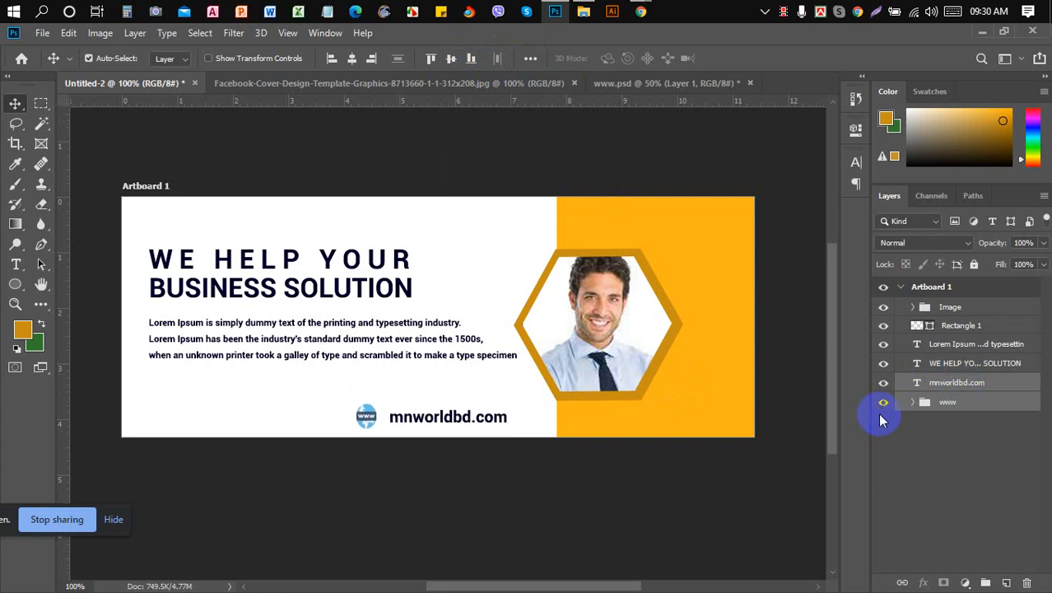
{"action": "key", "text": "Right"}
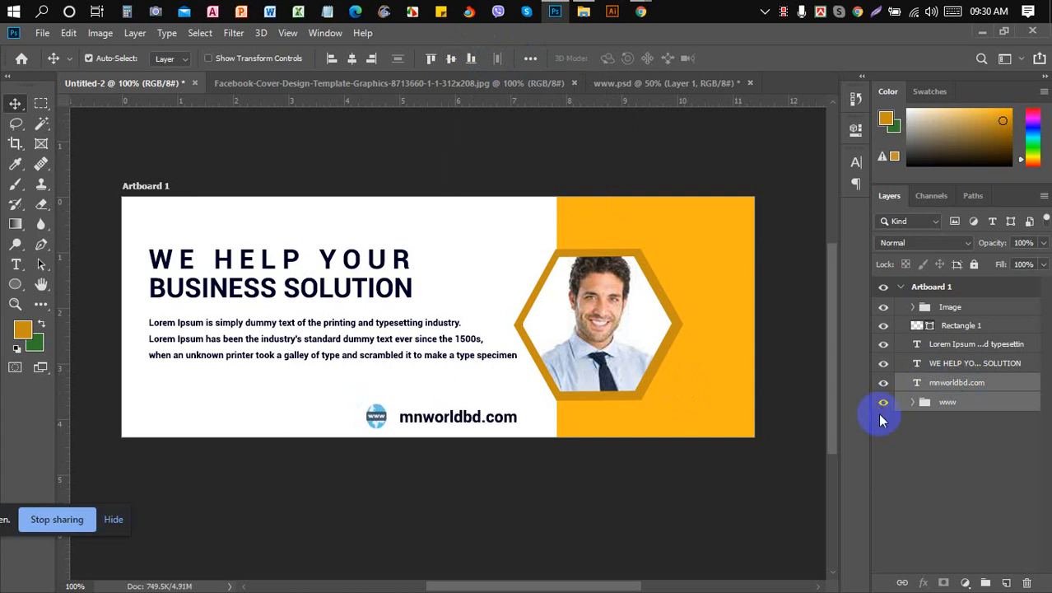
- Nudge the globe icon alone one pixel right, then re-centre it vertically with the URL
{"action": "left_click", "coordinate": [955, 389]}
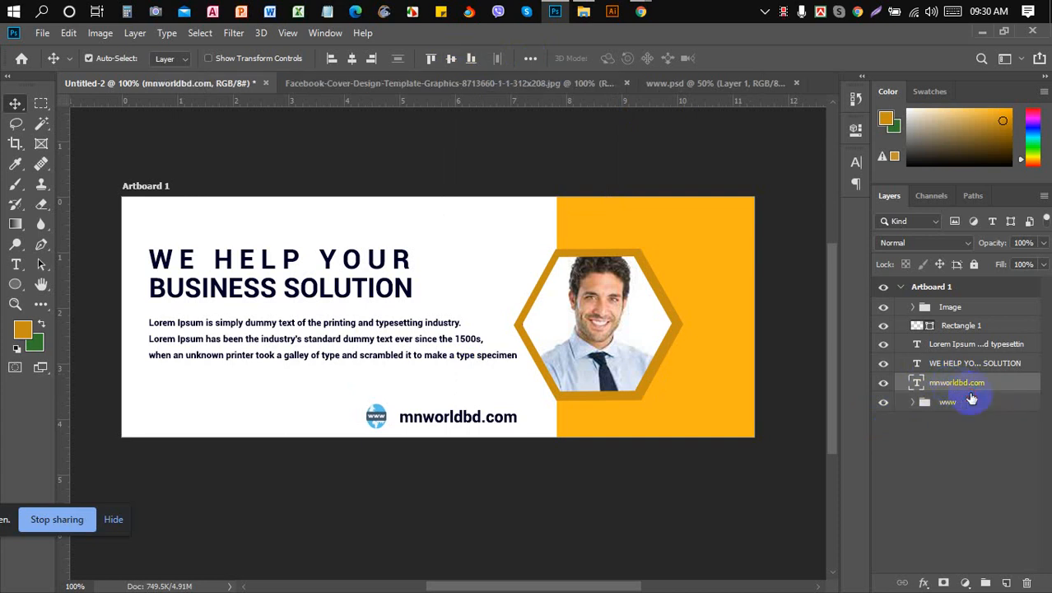
{"action": "left_click", "coordinate": [971, 402]}
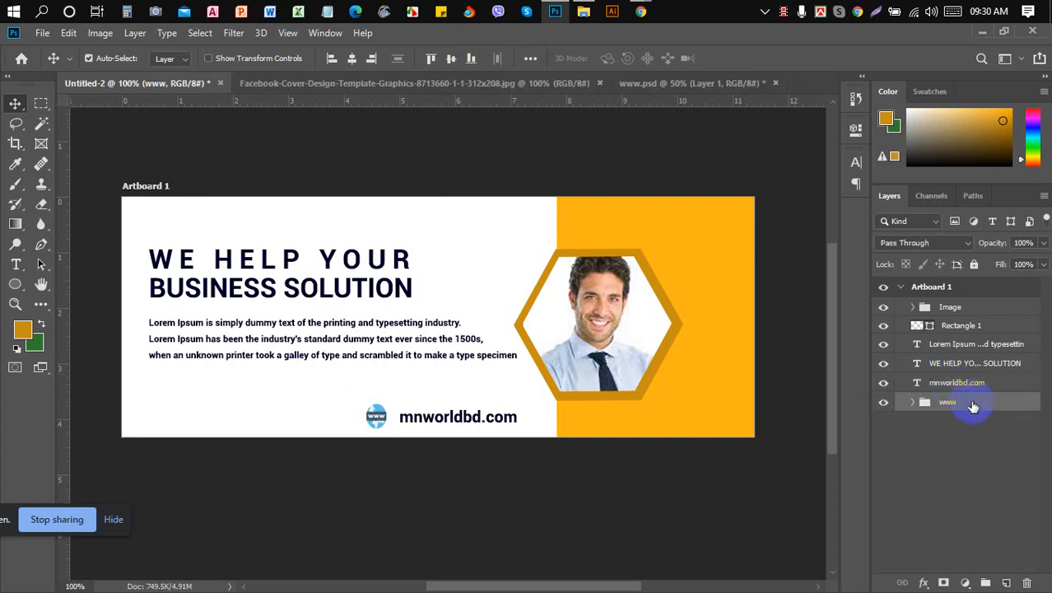
{"action": "key", "text": "Right"}
{"action": "key", "text": "Right"}
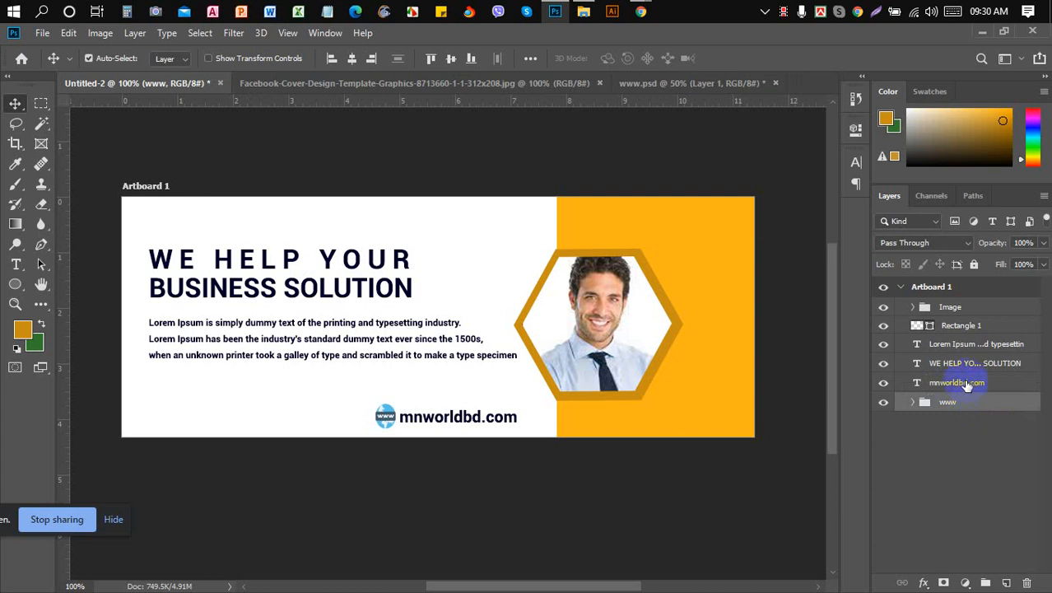
{"action": "left_click", "coordinate": [963, 384], "text": "ctrl"}
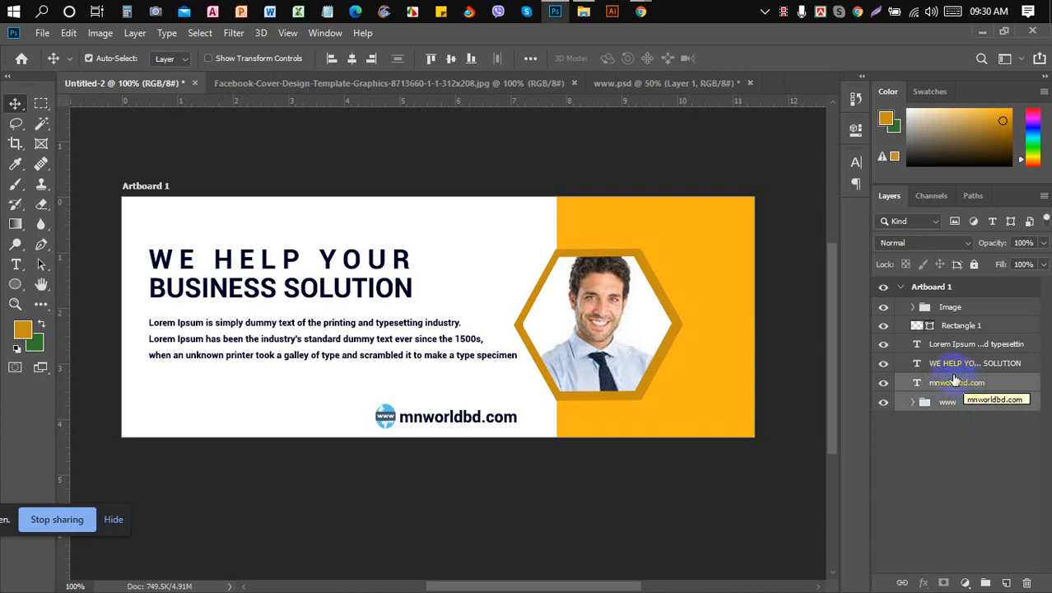
{"action": "left_click", "coordinate": [450, 60]}
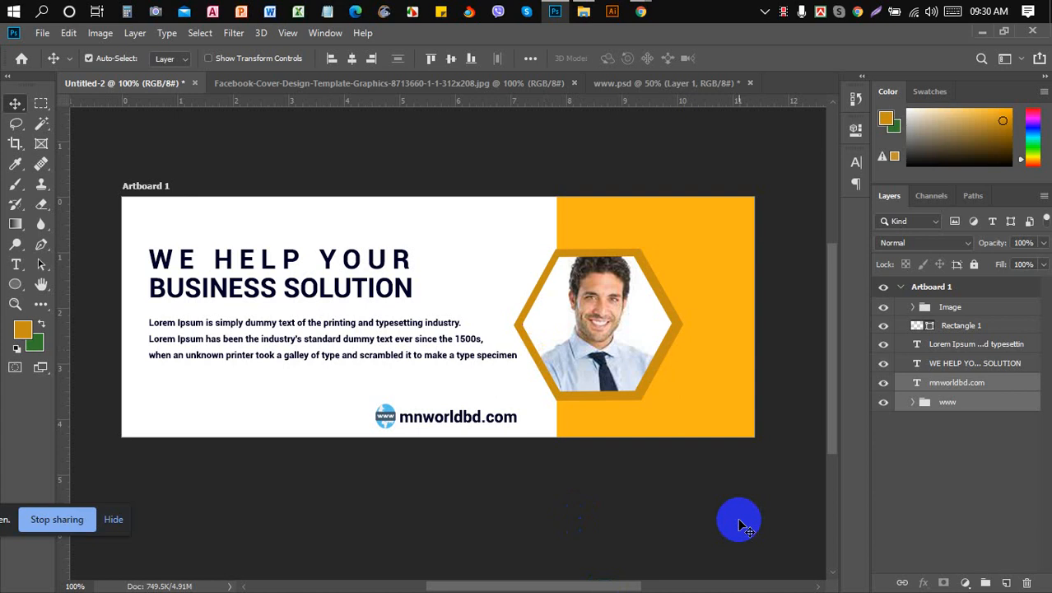
- Nudge the icon-and-URL group up and back down, then drag it right beside the yellow panel
{"action": "key", "text": "Up"}
{"action": "key", "text": "Up"}
{"action": "key", "text": "Up"}
{"action": "key", "text": "Up"}
{"action": "key", "text": "Up"}
{"action": "key", "text": "Up"}
{"action": "key", "text": "Up"}
{"action": "key", "text": "Up"}
{"action": "key", "text": "Up"}
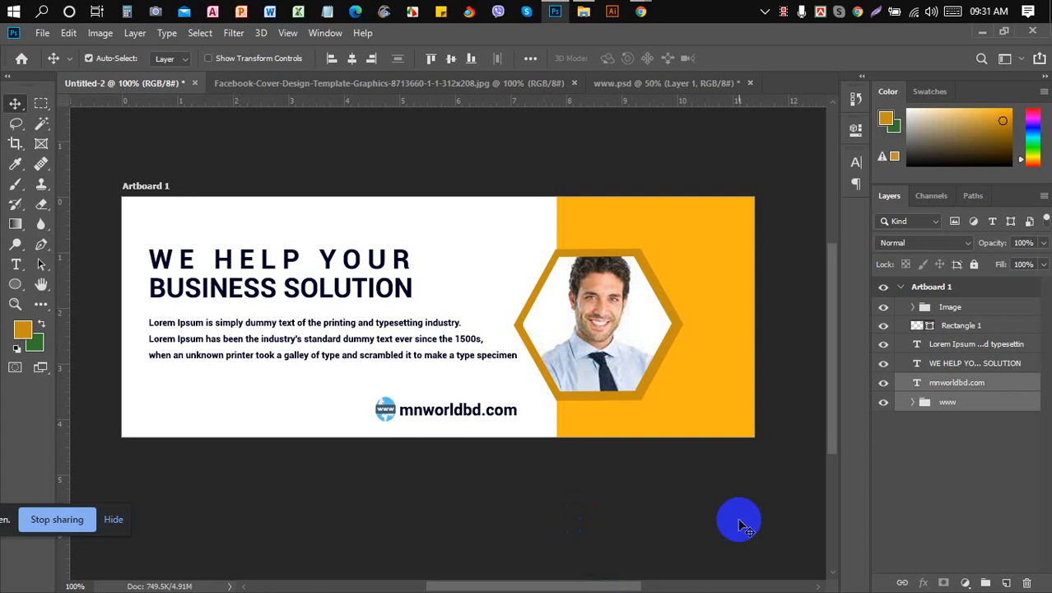
{"action": "key", "text": "Down"}
{"action": "key", "text": "Down"}
{"action": "key", "text": "Down"}
{"action": "key", "text": "Down"}
{"action": "key", "text": "Down"}
{"action": "key", "text": "Down"}
{"action": "key", "text": "Down"}
{"action": "key", "text": "Down"}
{"action": "key", "text": "Down"}
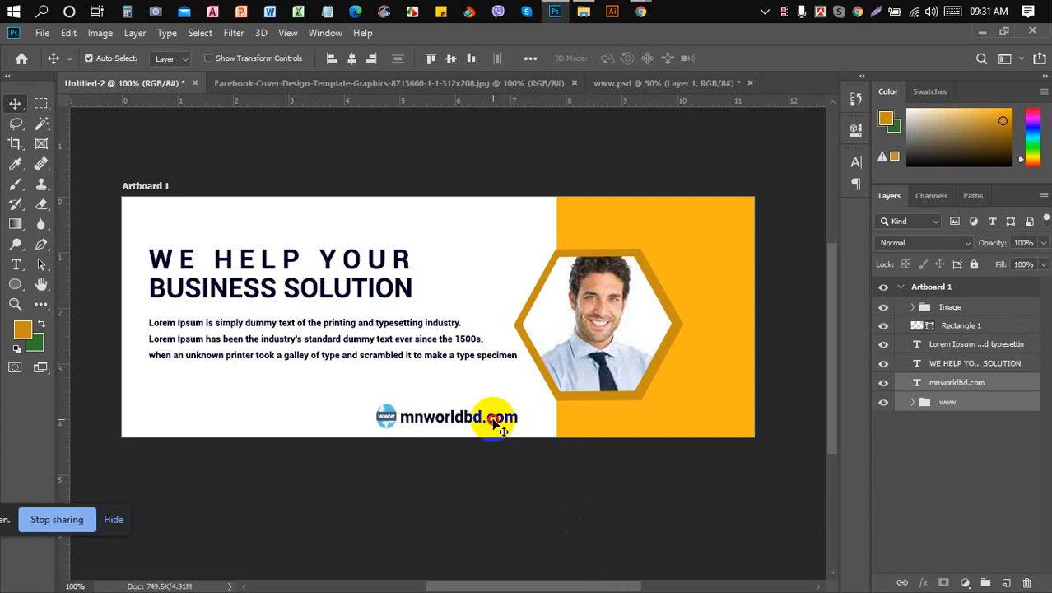
{"action": "mouse_move", "coordinate": [500, 423]}
{"action": "left_mouse_down"}
{"action": "mouse_move", "coordinate": [445, 392]}
{"action": "mouse_move", "coordinate": [311, 428]}
{"action": "mouse_move", "coordinate": [451, 410]}
{"action": "mouse_move", "coordinate": [501, 428]}
{"action": "mouse_move", "coordinate": [501, 418]}
{"action": "mouse_move", "coordinate": [404, 391]}
{"action": "mouse_move", "coordinate": [468, 396]}
{"action": "mouse_move", "coordinate": [512, 424]}
{"action": "left_mouse_up"}
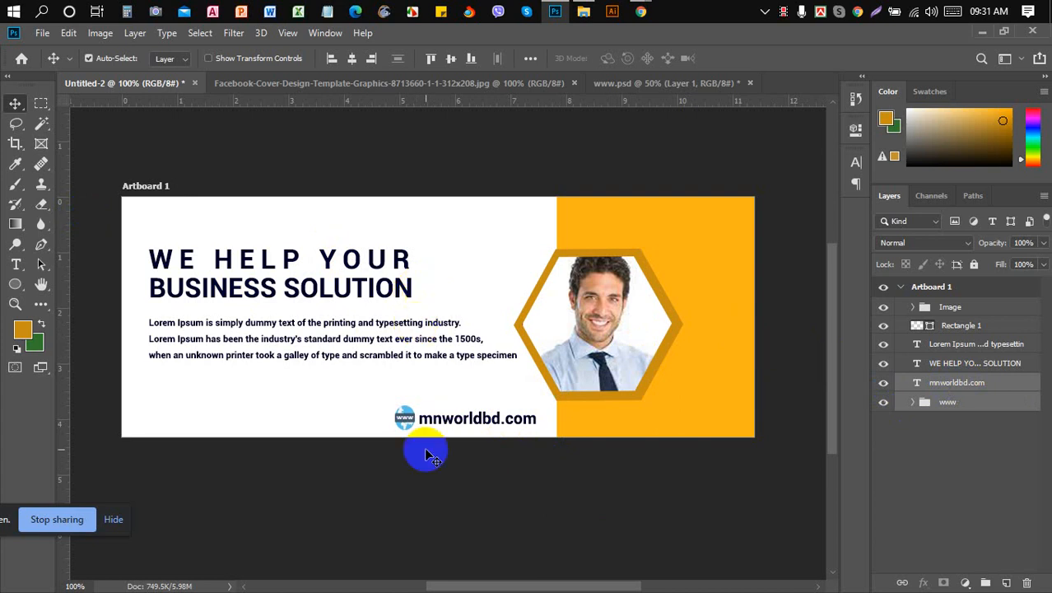
- Bring Chrome forward and cycle through the Facebook cover tabs to the Google search page
{"action": "mouse_move", "coordinate": [643, 10]}
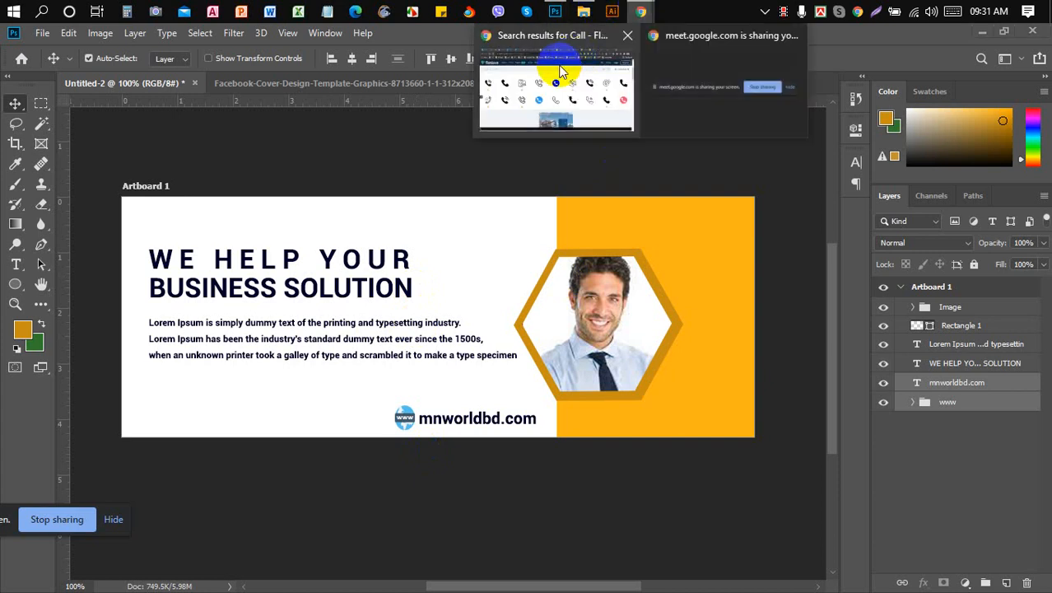
{"action": "left_click", "coordinate": [556, 69]}
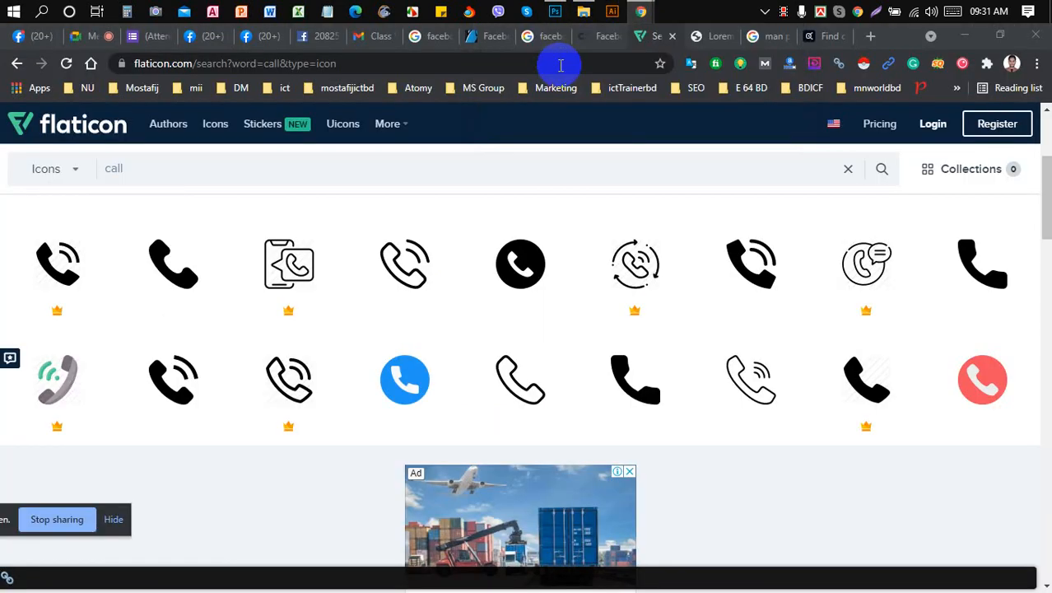
{"action": "left_click", "coordinate": [595, 36]}
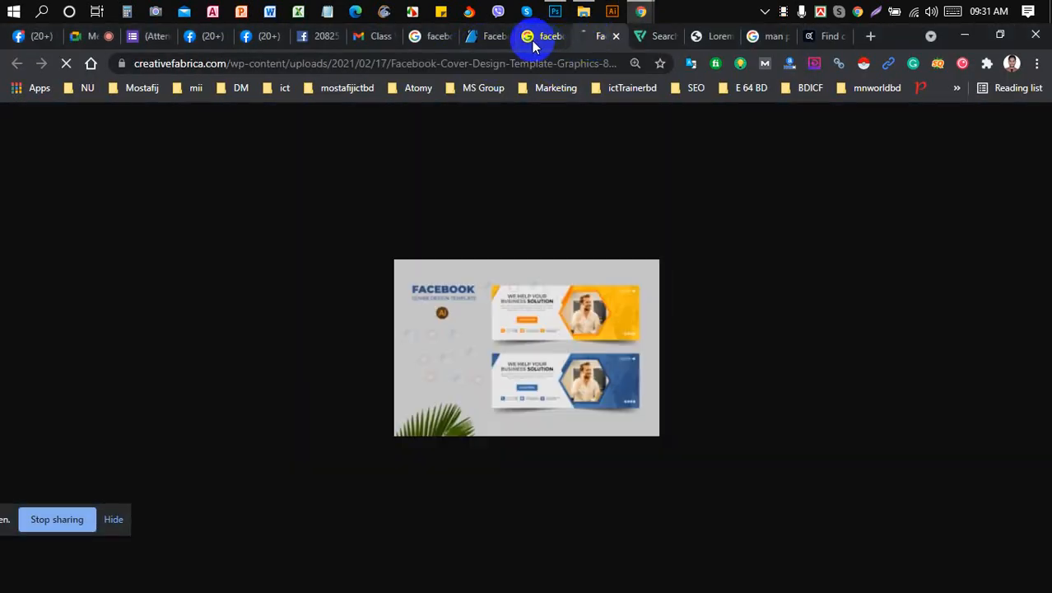
{"action": "left_click", "coordinate": [535, 38]}
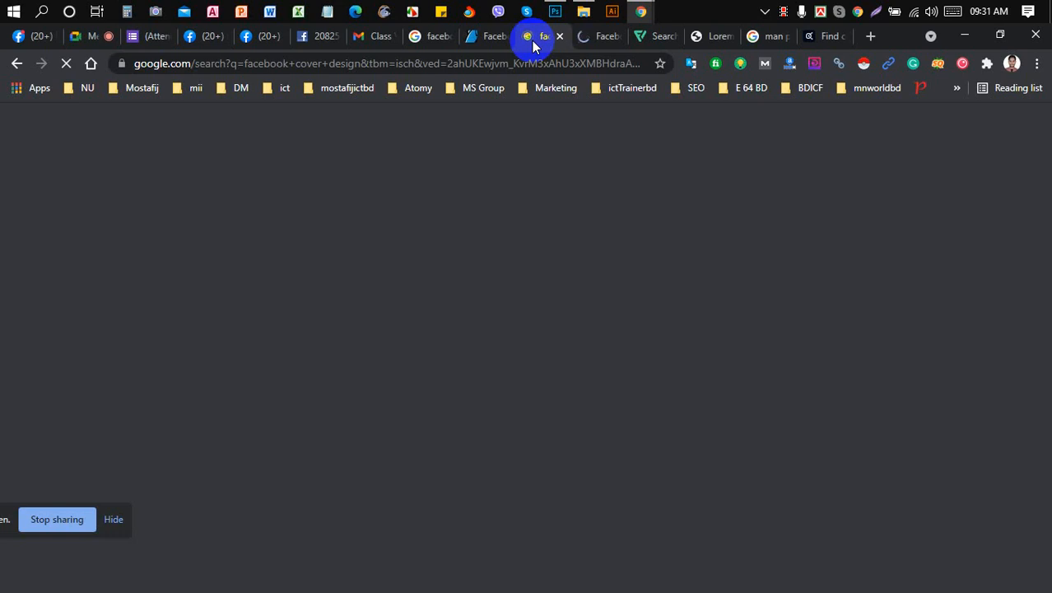
{"action": "left_click", "coordinate": [492, 39]}
{"action": "left_click", "coordinate": [442, 39]}
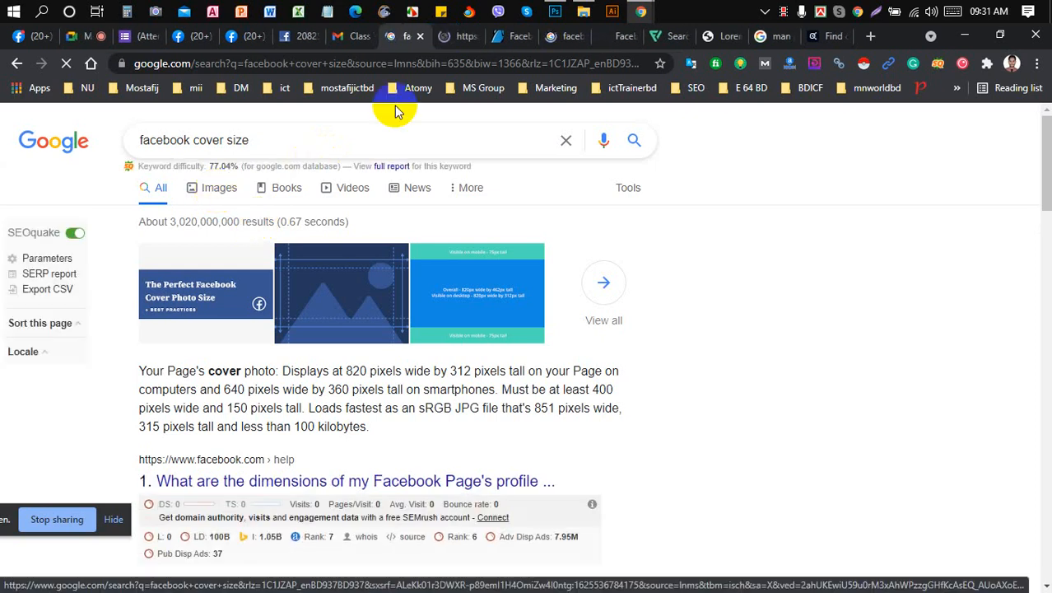
- Open the 'facebook cover size' image results and preview Snappa's 820px by 360px Safe Zone diagram
{"action": "left_click", "coordinate": [461, 37]}
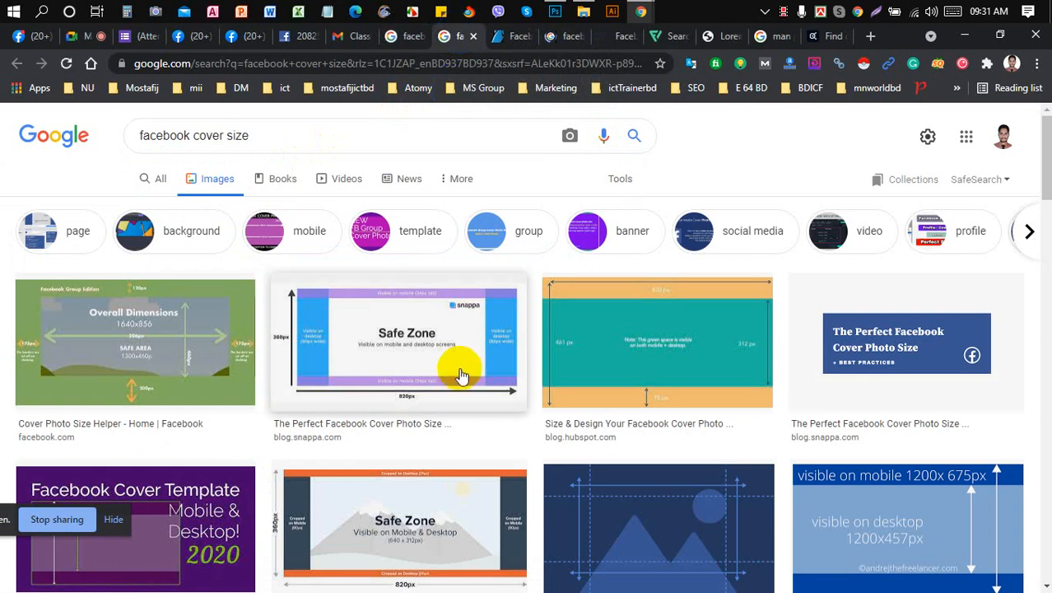
{"action": "scroll", "coordinate": [462, 375], "scroll_direction": "down", "scroll_amount": 1}
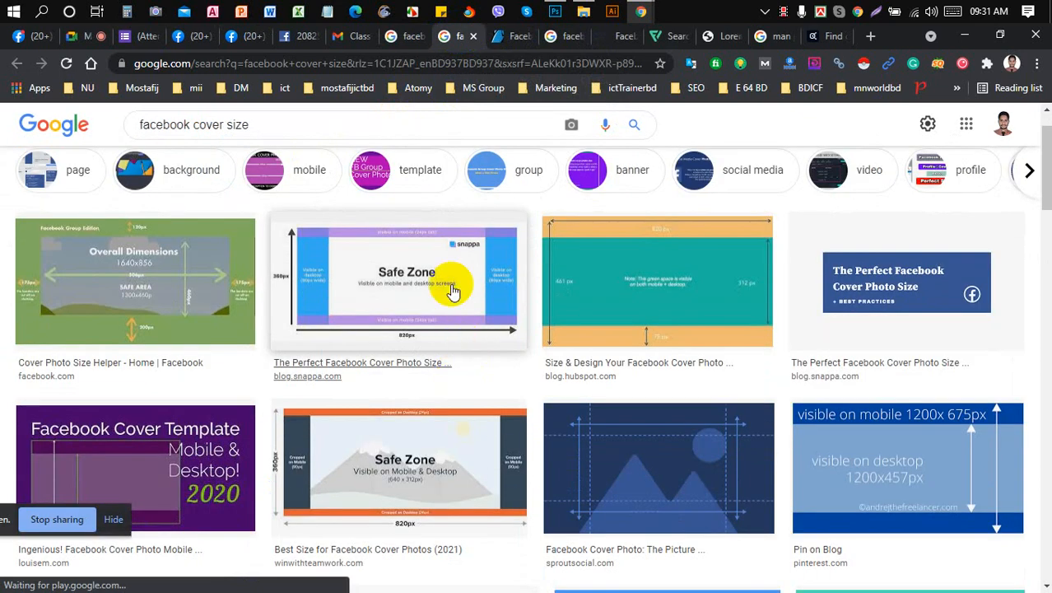
{"action": "left_click", "coordinate": [426, 281]}
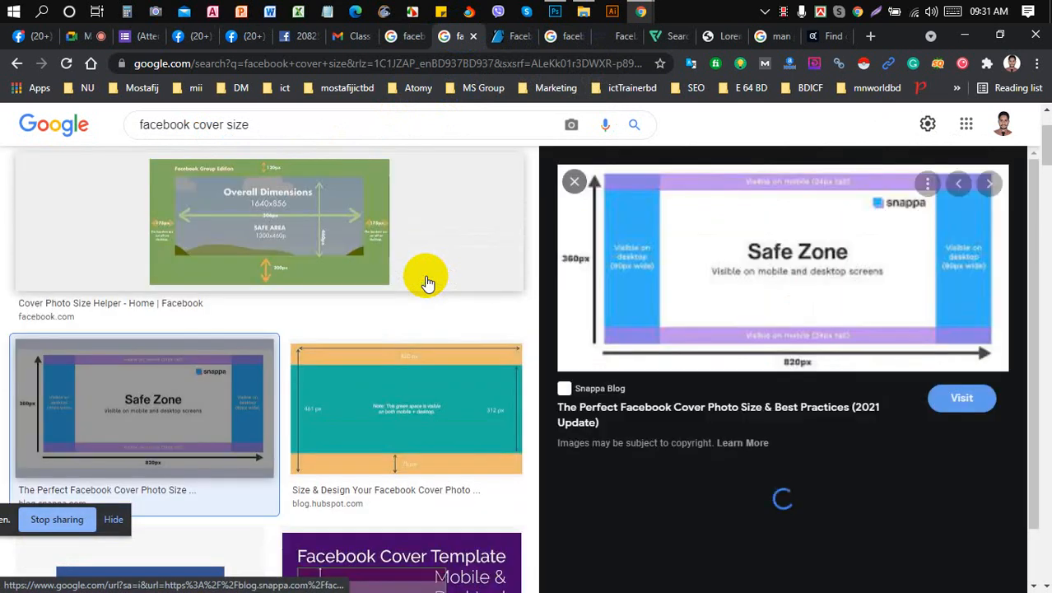
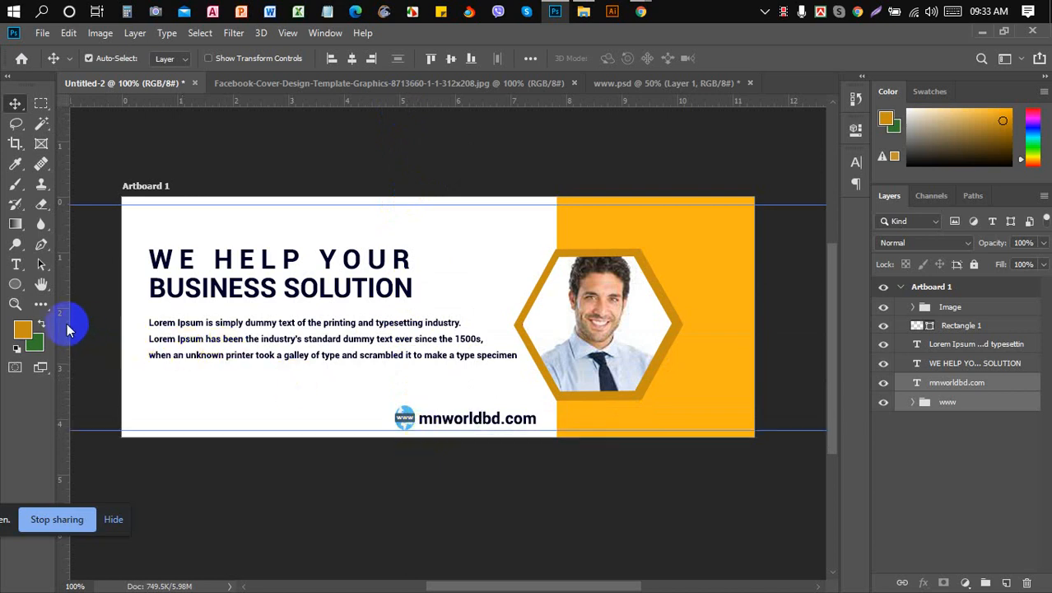
- Drag vertical guides from the left ruler to the cover artboard's right and left edges
{"action": "left_click_drag", "start_coordinate": [66, 323], "coordinate": [748, 411]}
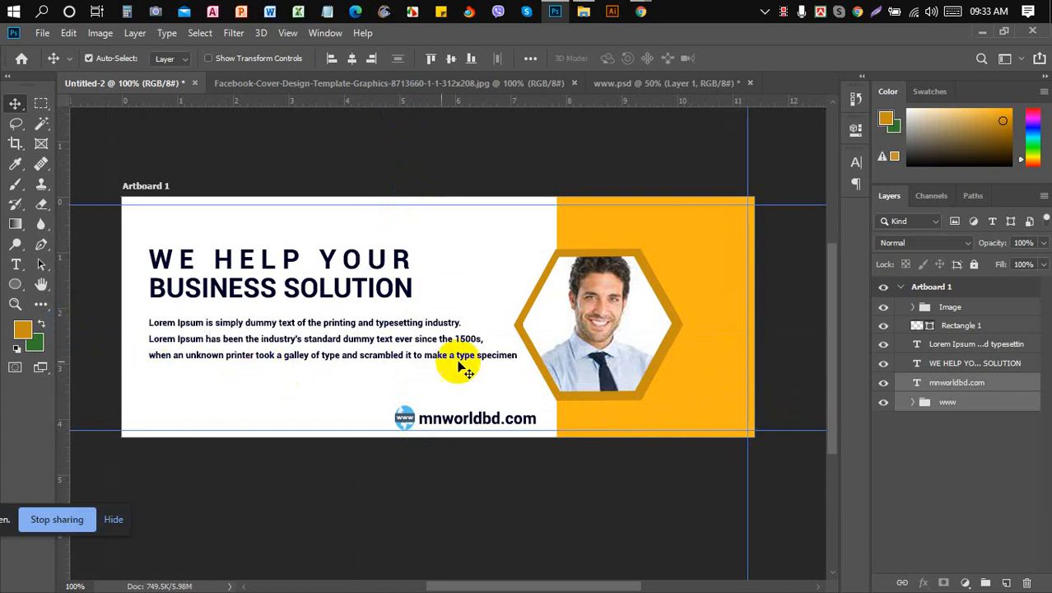
{"action": "left_click_drag", "start_coordinate": [71, 364], "coordinate": [131, 361]}
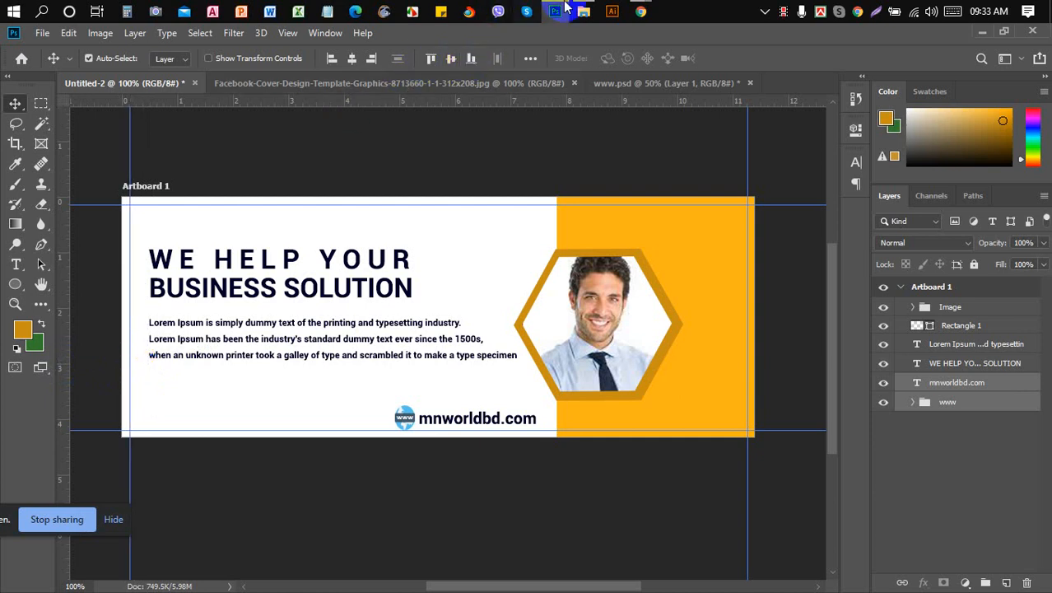
{"action": "mouse_move", "coordinate": [640, 10]}
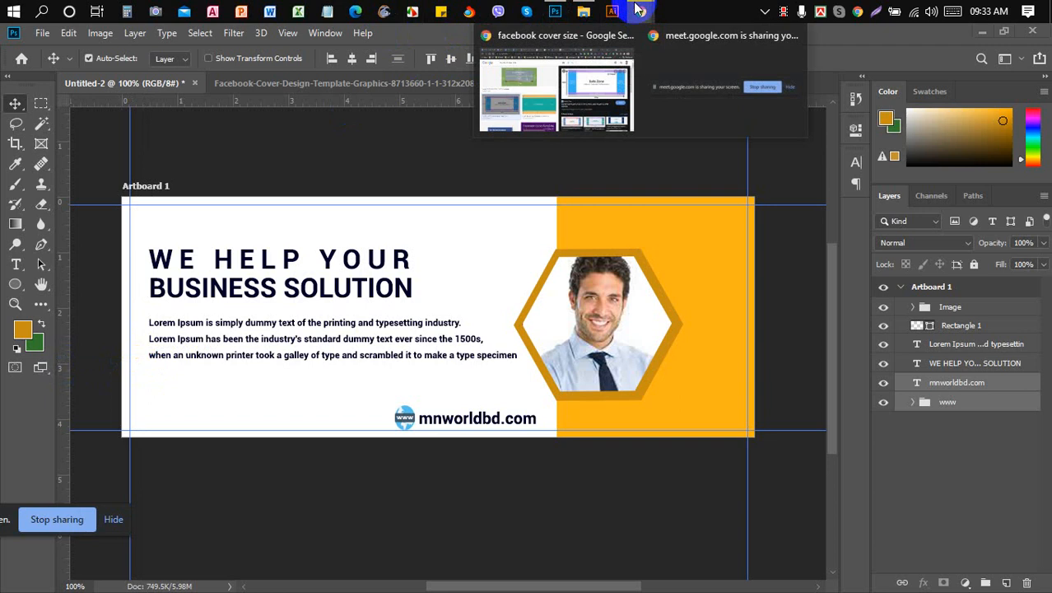
{"action": "left_click", "coordinate": [558, 71]}
{"action": "left_click", "coordinate": [303, 38]}
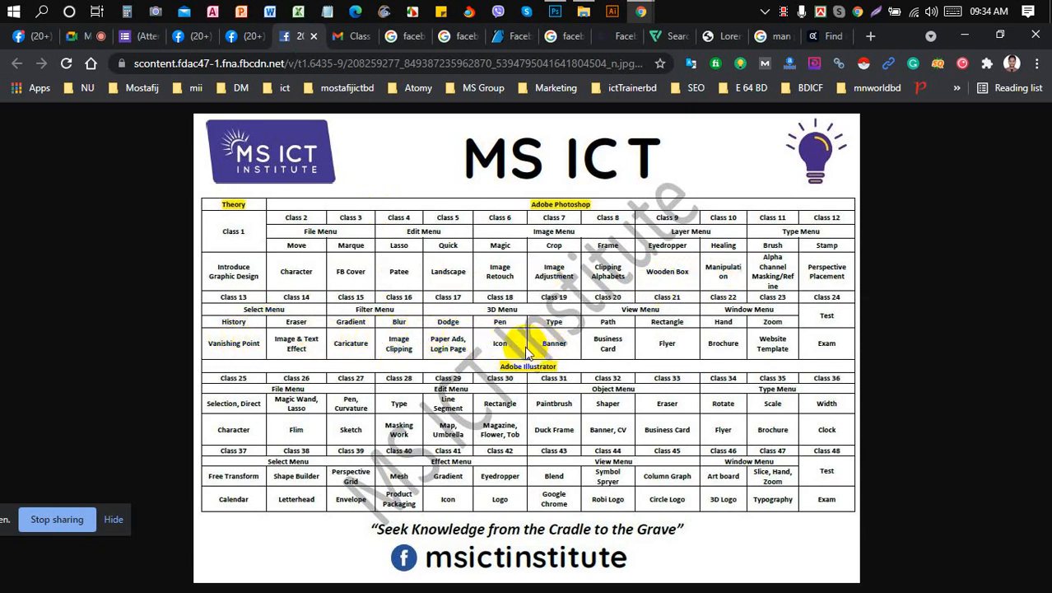
{"action": "left_click", "coordinate": [616, 350]}
{"action": "left_click", "coordinate": [555, 11]}
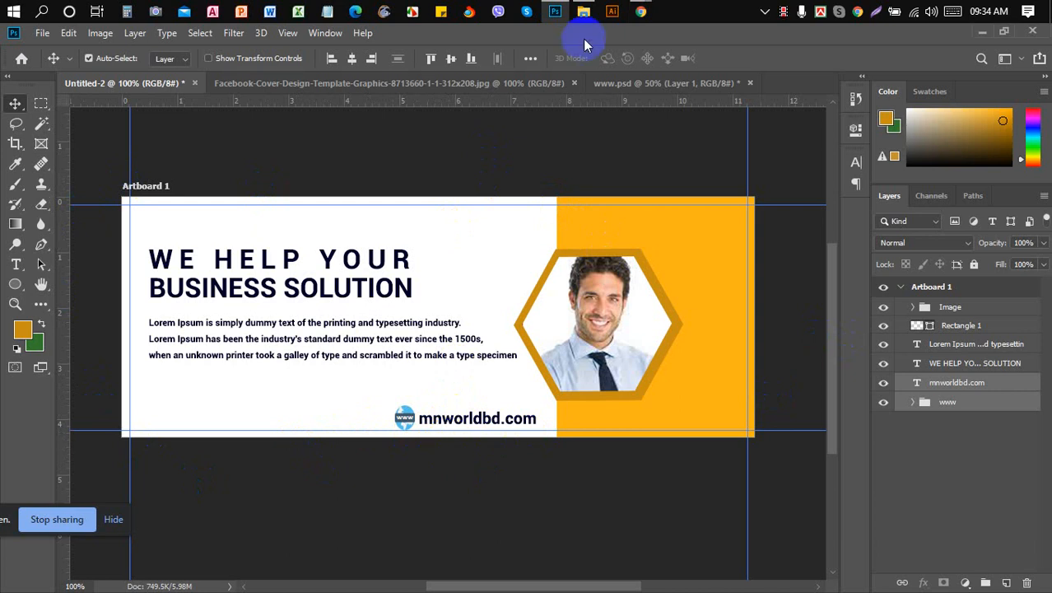
- Bring Chrome forward and move through the tabs to the Flaticon call-icons search
{"action": "mouse_move", "coordinate": [641, 11]}
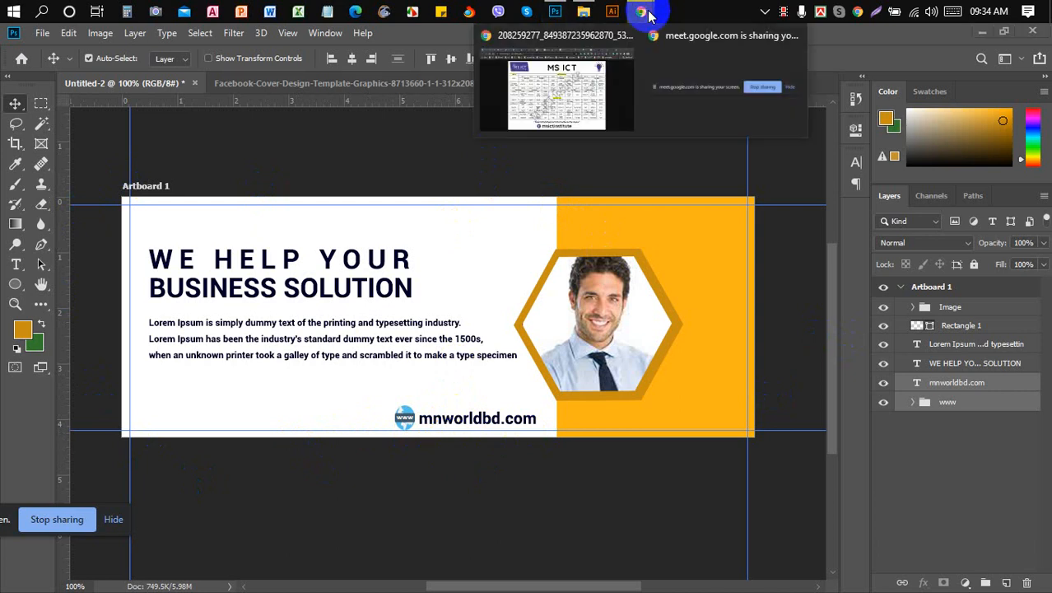
{"action": "left_click", "coordinate": [570, 93]}
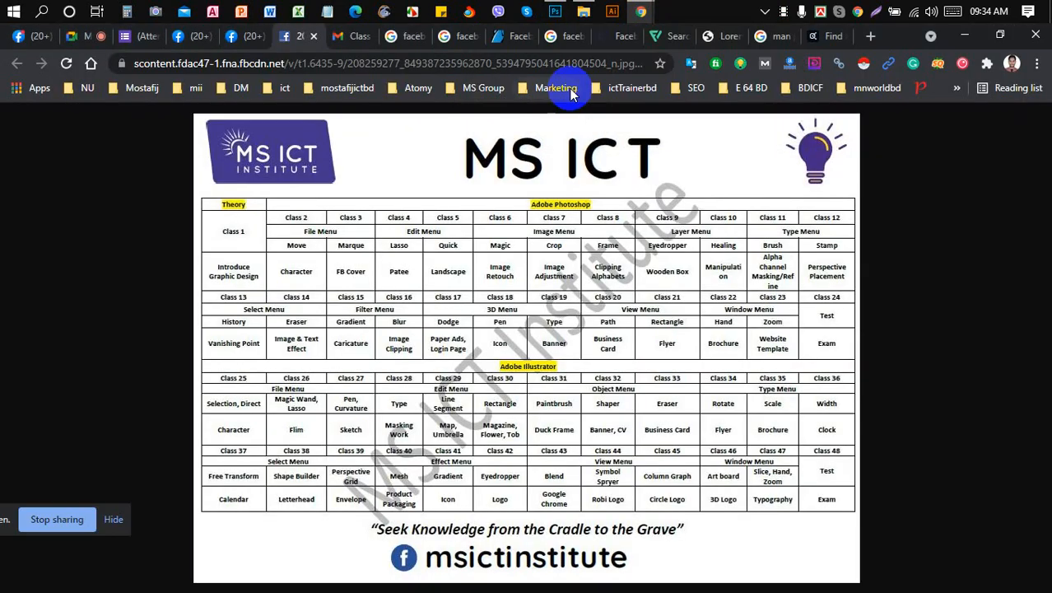
{"action": "left_click", "coordinate": [826, 36]}
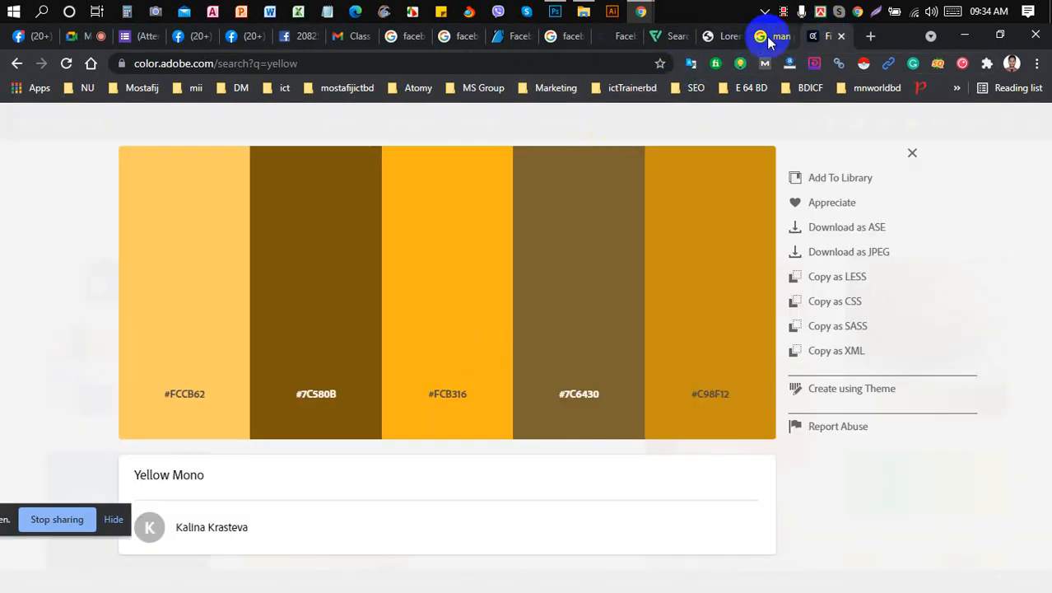
{"action": "left_click", "coordinate": [767, 36]}
{"action": "left_click", "coordinate": [663, 36]}
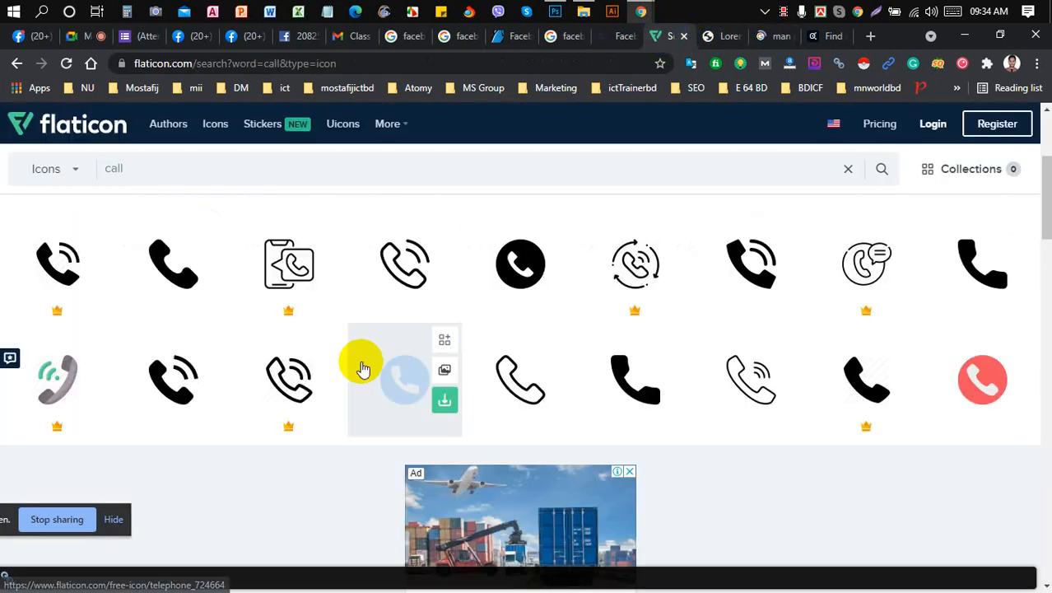
- Download the blue Telephone icon as a free PSD named telephone into Class 4
{"action": "left_click", "coordinate": [395, 279]}
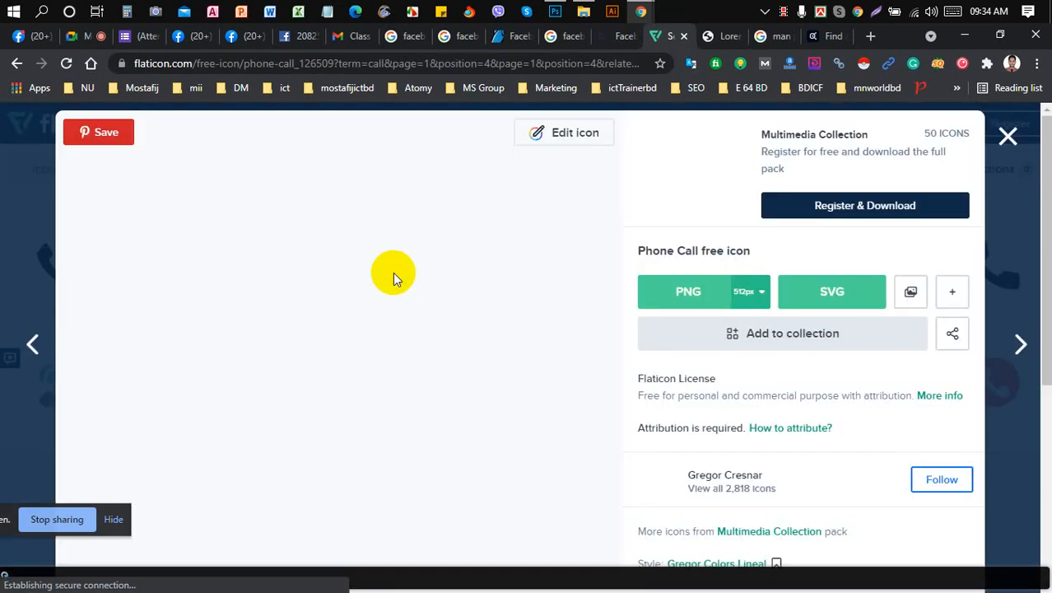
{"action": "left_click", "coordinate": [1008, 136]}
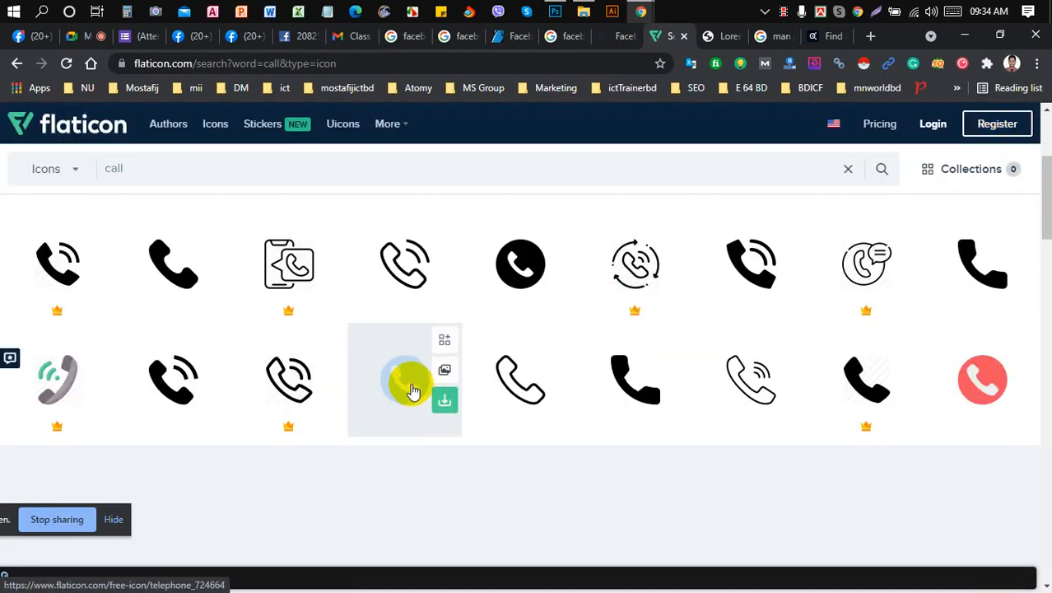
{"action": "left_click", "coordinate": [413, 392]}
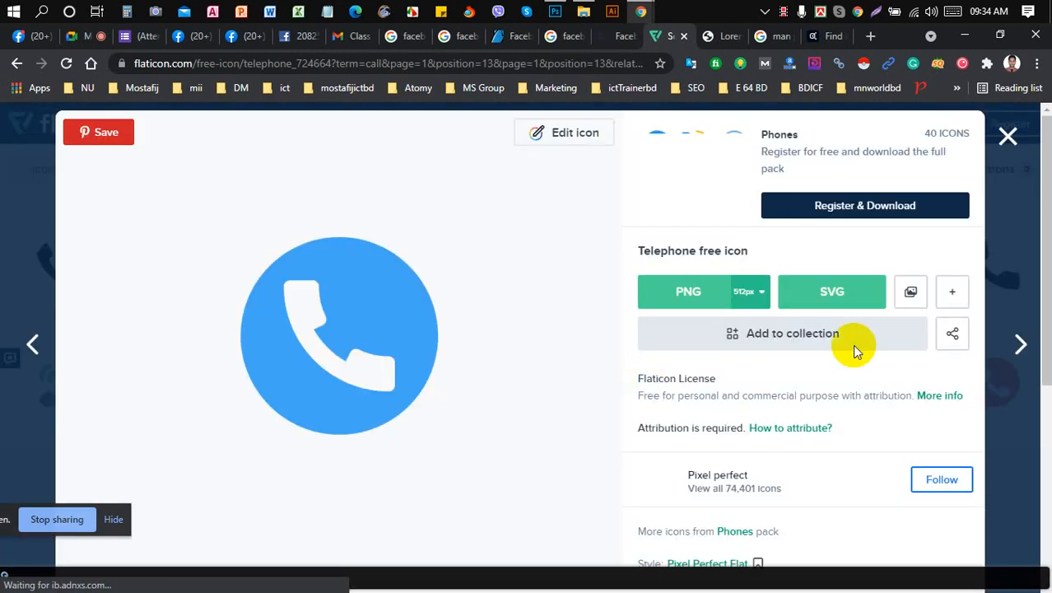
{"action": "left_click", "coordinate": [955, 297]}
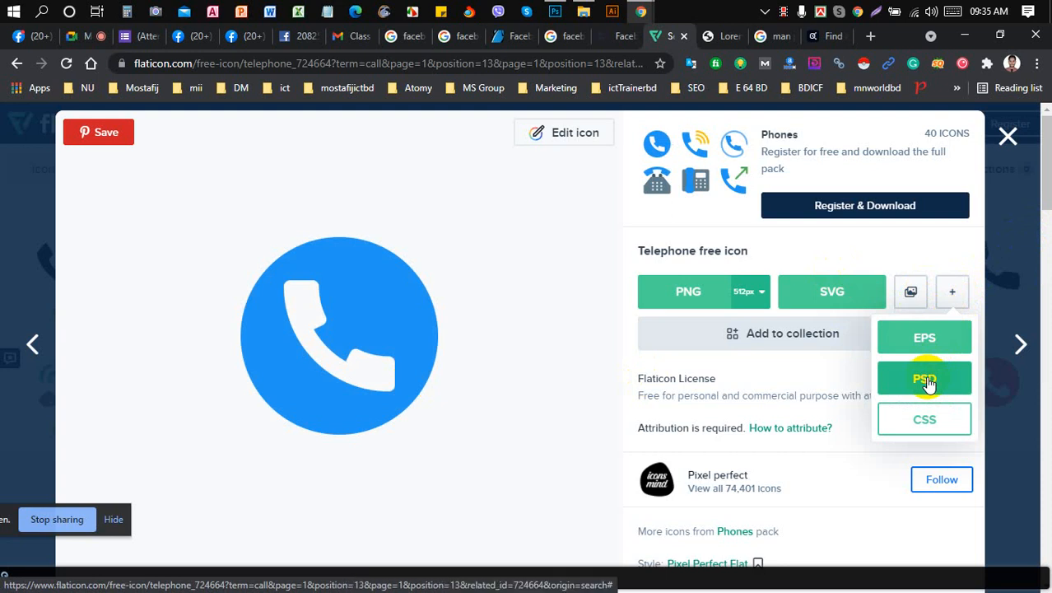
{"action": "left_click", "coordinate": [926, 381]}
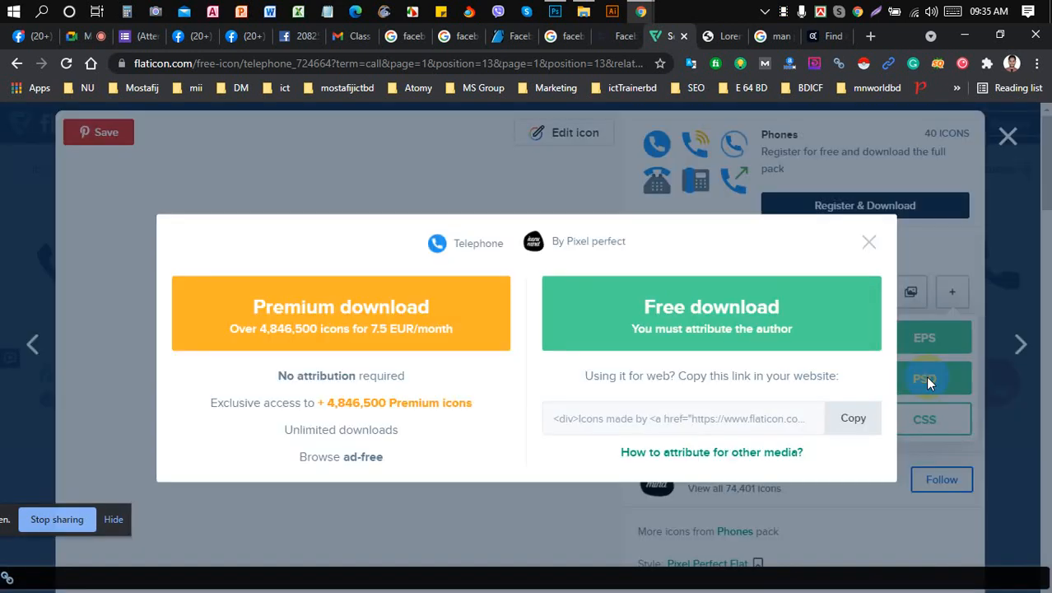
{"action": "left_click", "coordinate": [737, 317]}
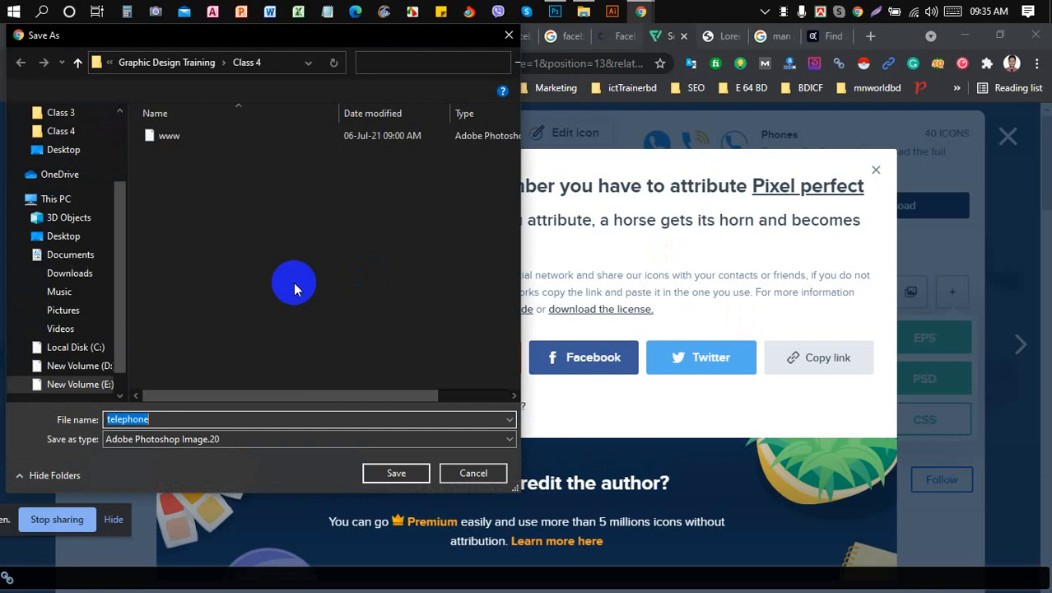
{"action": "left_click", "coordinate": [394, 474]}
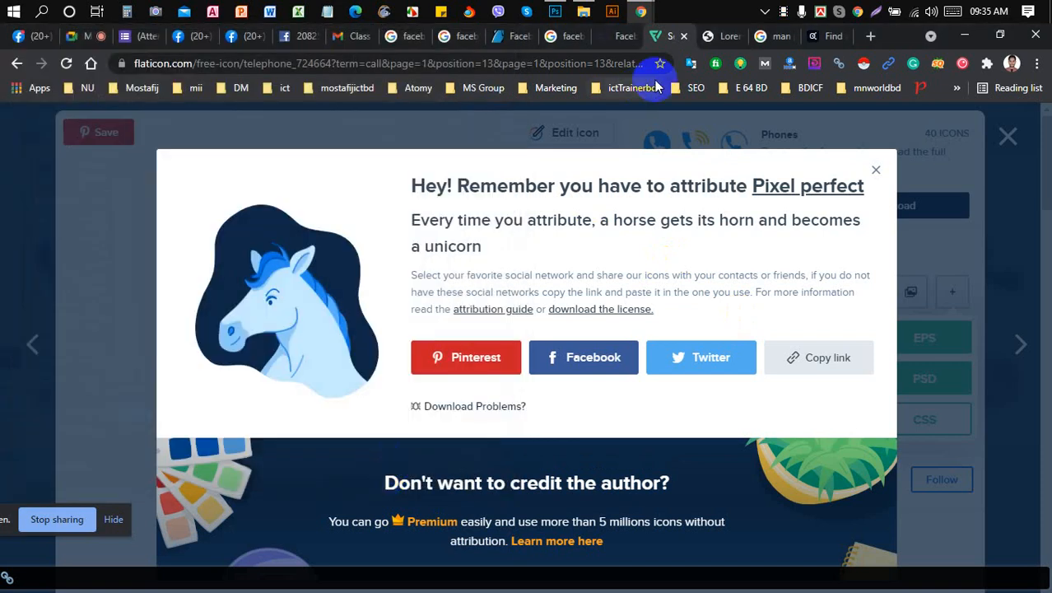
{"action": "left_click", "coordinate": [554, 12]}
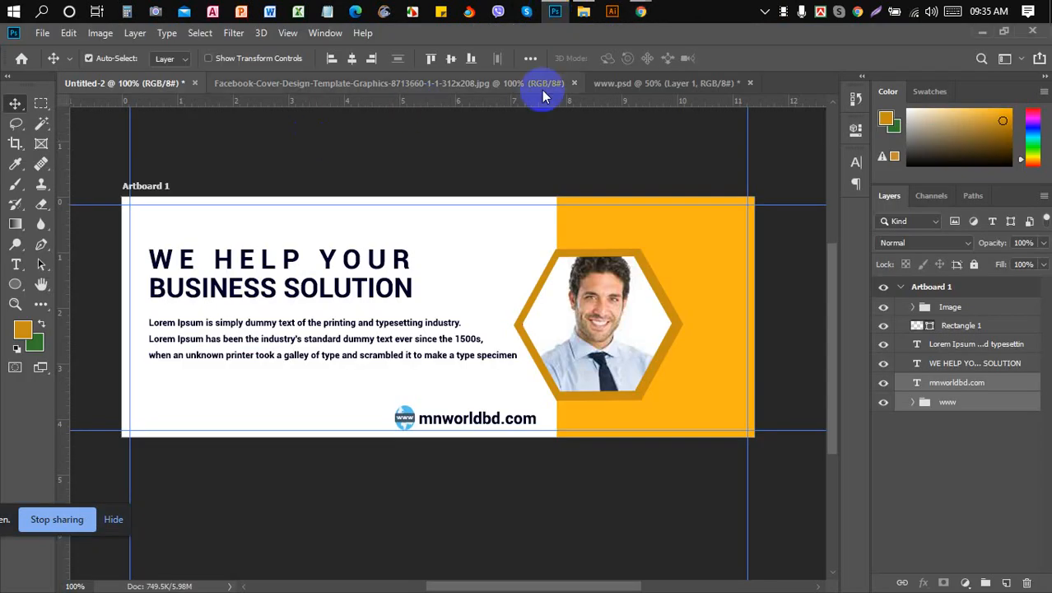
{"action": "left_click", "coordinate": [751, 83]}
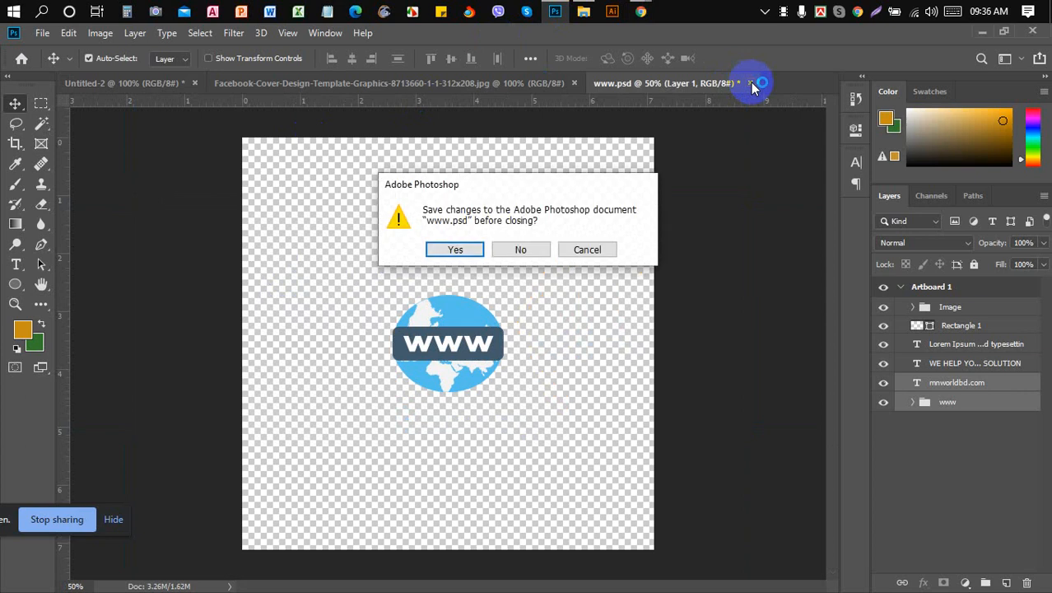
{"action": "left_click", "coordinate": [524, 249]}
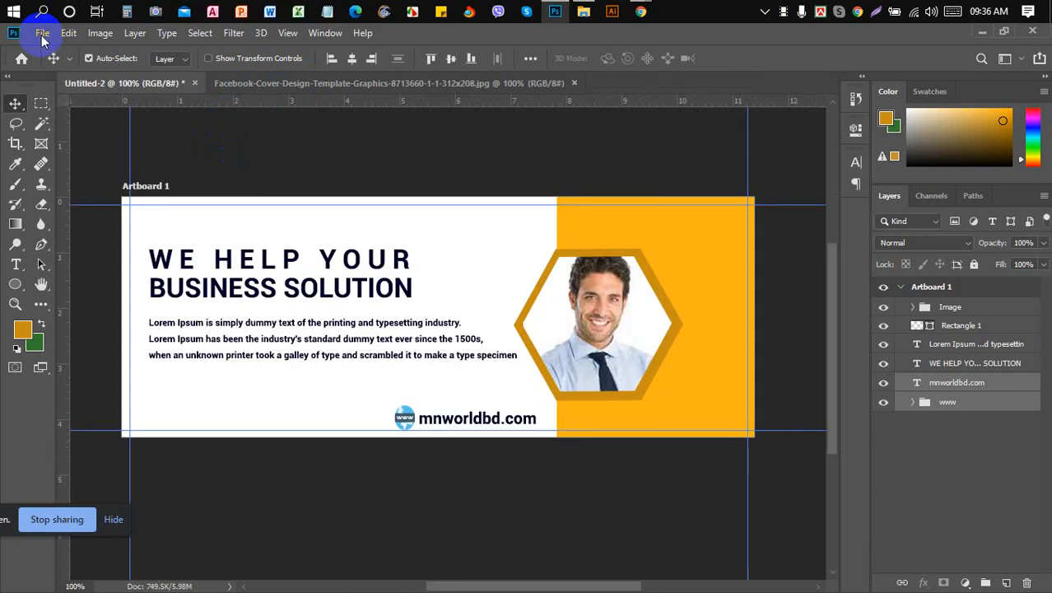
{"action": "key", "text": "ctrl+semicolon"}
- Open telephone.psd from the Class 4 folder
{"action": "left_click", "coordinate": [42, 37]}
{"action": "left_click", "coordinate": [42, 36]}
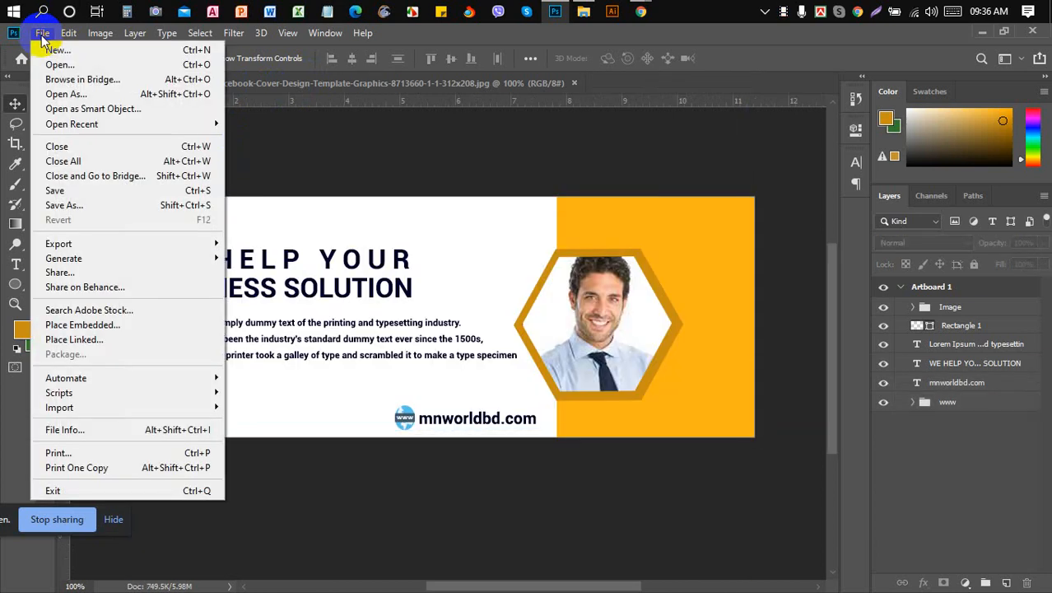
{"action": "left_click", "coordinate": [79, 64]}
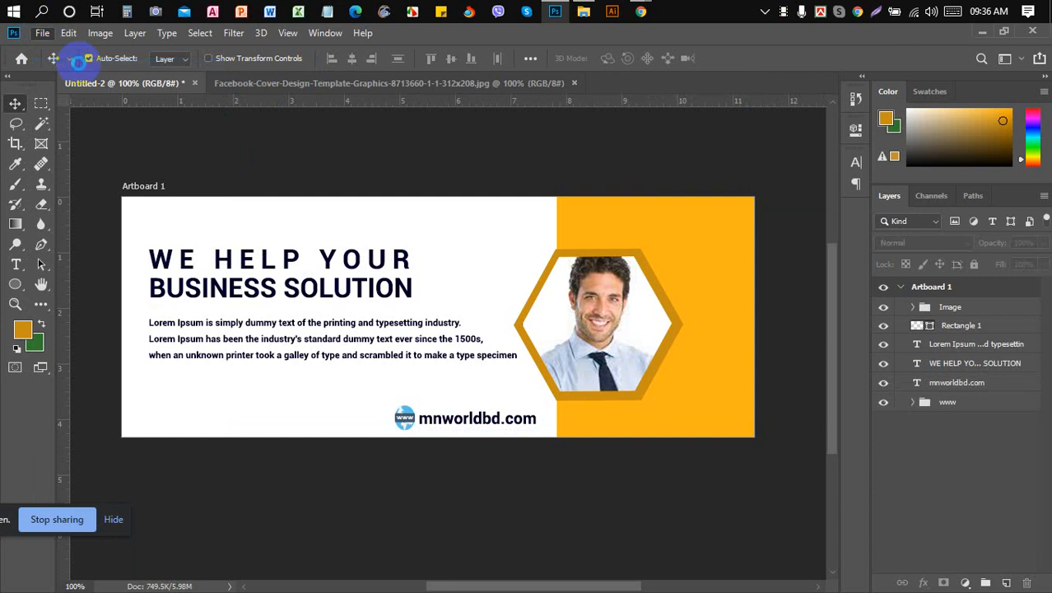
{"action": "key", "text": "ctrl+o"}
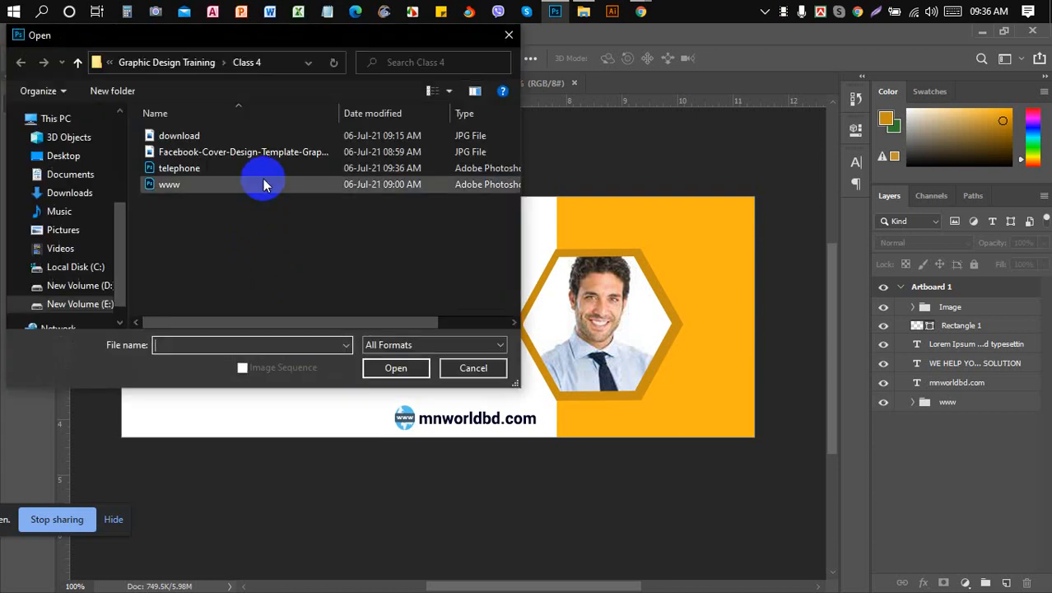
{"action": "left_click", "coordinate": [257, 173]}
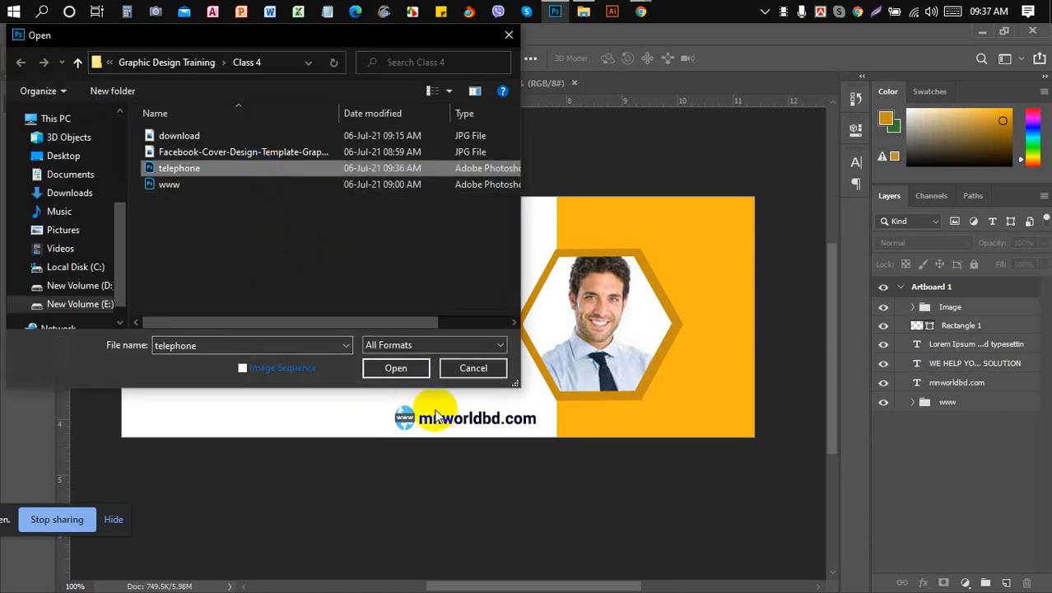
{"action": "left_click", "coordinate": [402, 369]}
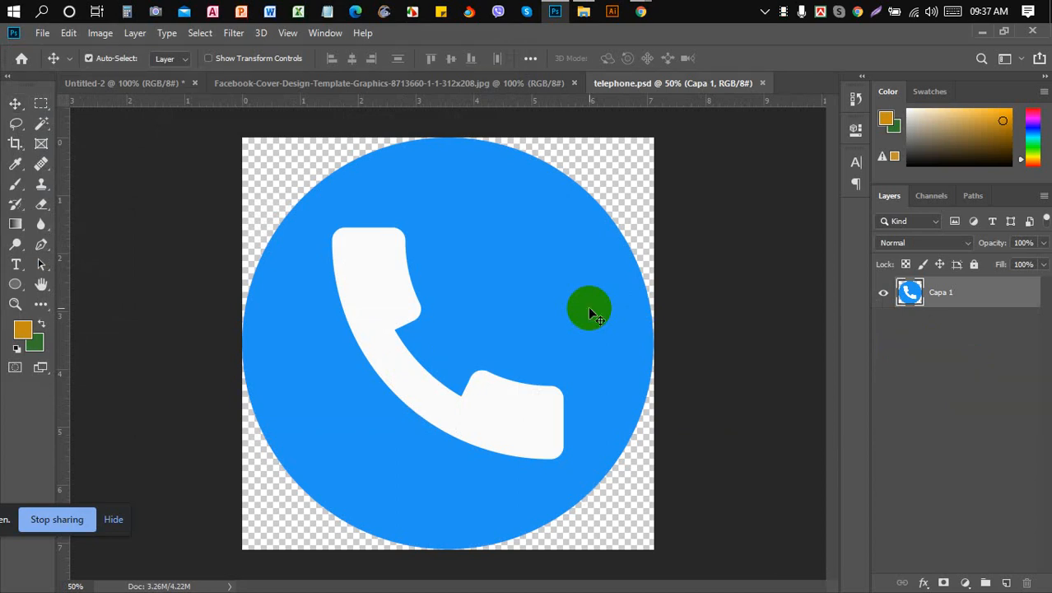
- Scale the telephone icon down to about 30% in its own document
{"action": "key", "text": "ctrl+t"}
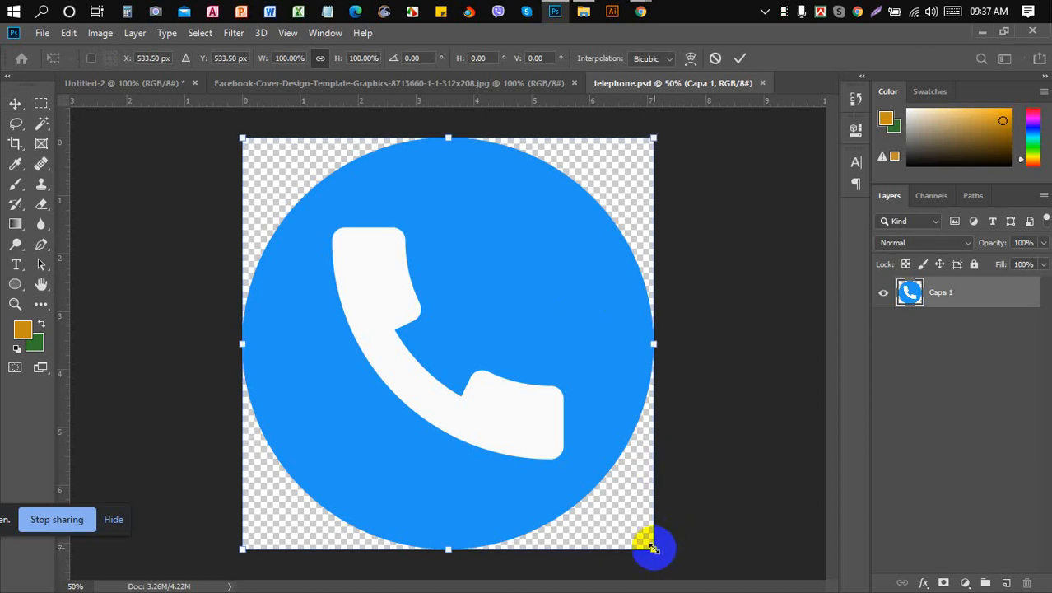
{"action": "left_click_drag", "start_coordinate": [654, 550], "coordinate": [468, 363]}
{"action": "key", "text": "Return"}
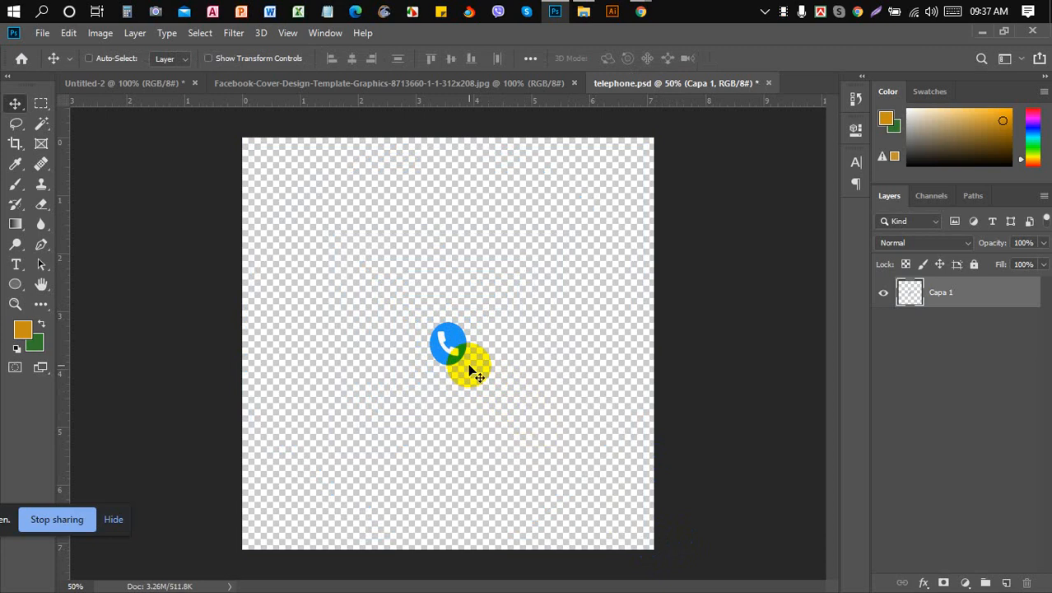
- Paste the icon into the Facebook cover, place it lower-left, and shrink it to about half
{"action": "left_click", "coordinate": [169, 84]}
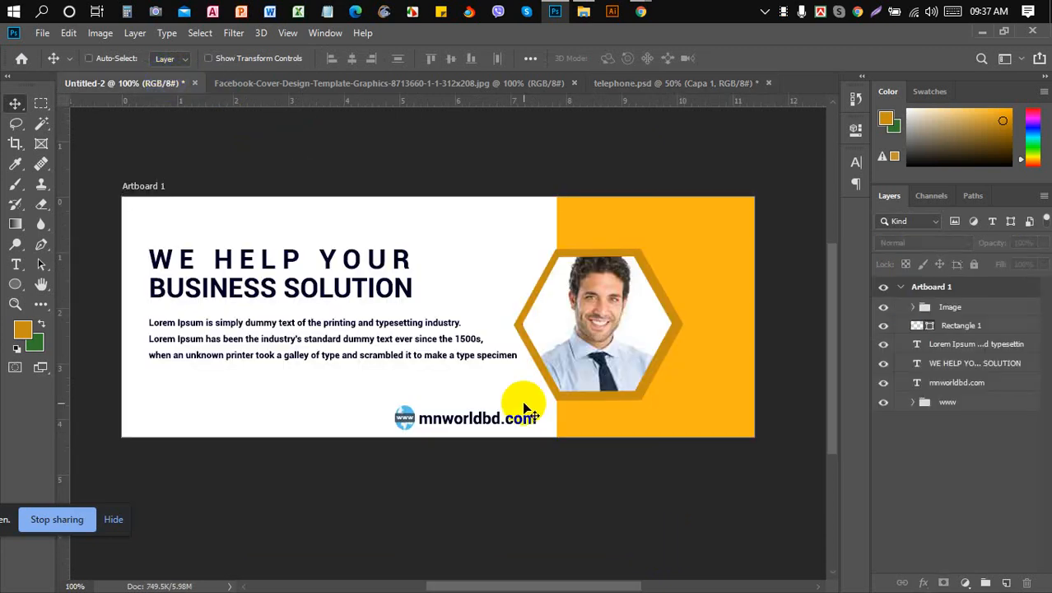
{"action": "key", "text": "ctrl+v"}
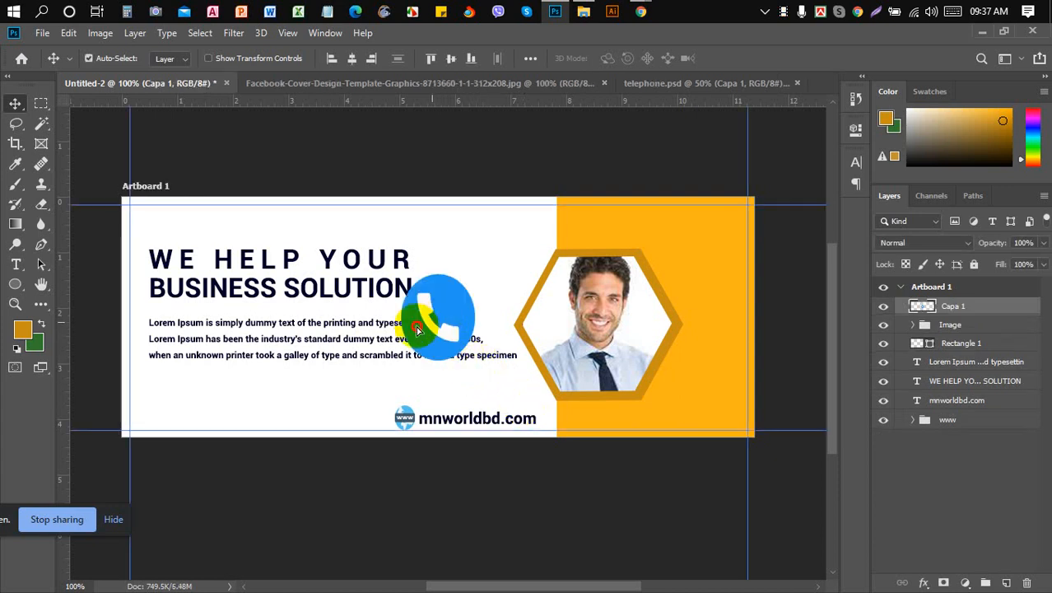
{"action": "left_click_drag", "start_coordinate": [433, 319], "coordinate": [196, 397]}
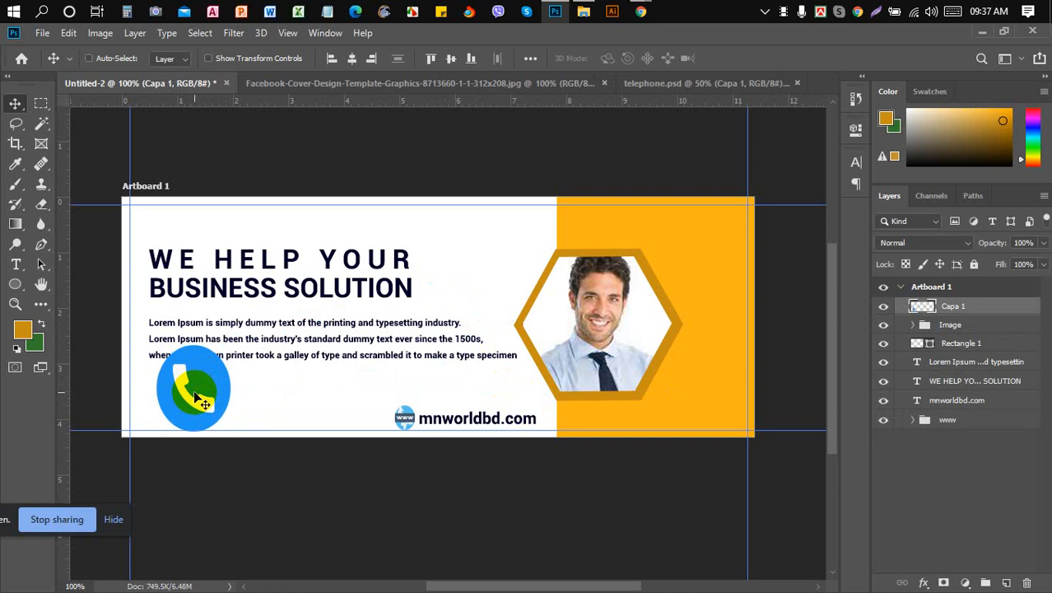
{"action": "key", "text": "ctrl+t"}
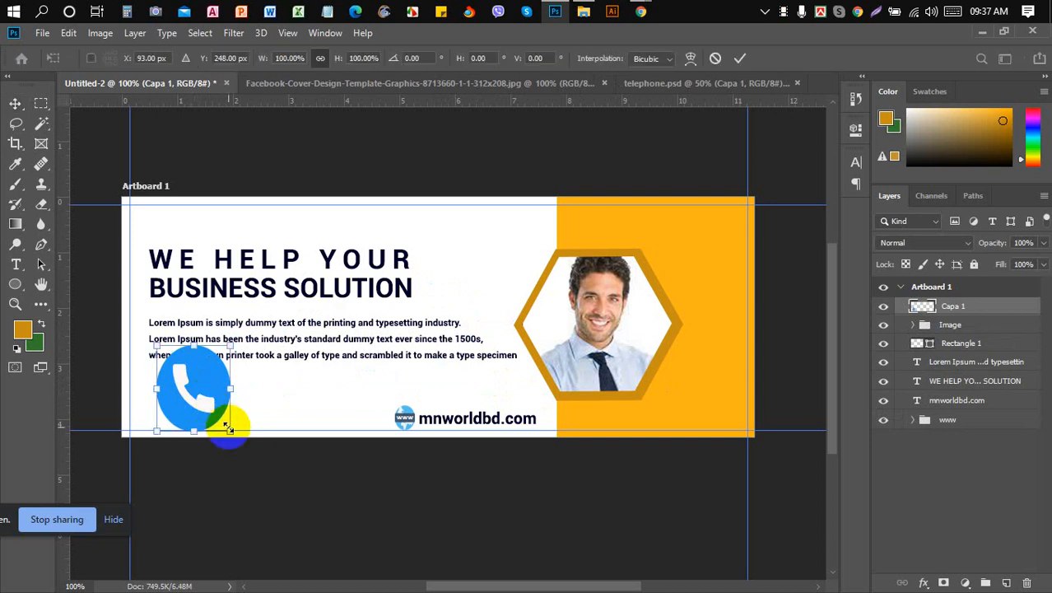
{"action": "left_click_drag", "start_coordinate": [229, 429], "coordinate": [182, 422]}
{"action": "key", "text": "Return"}
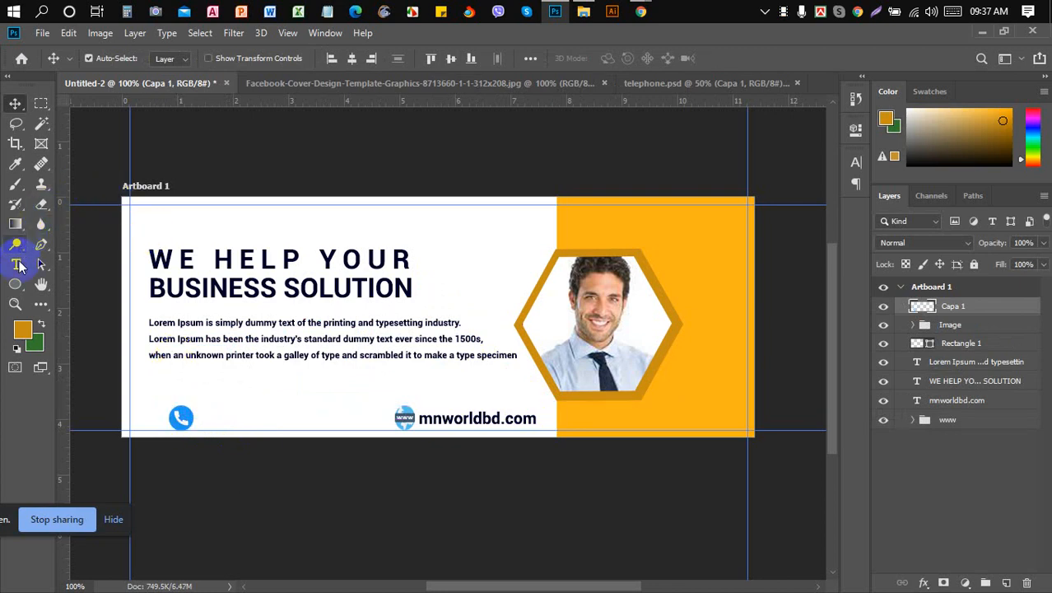
- Replace the Lorem Ipsum placeholder beside the phone icon with the phone number
{"action": "left_click", "coordinate": [16, 265]}
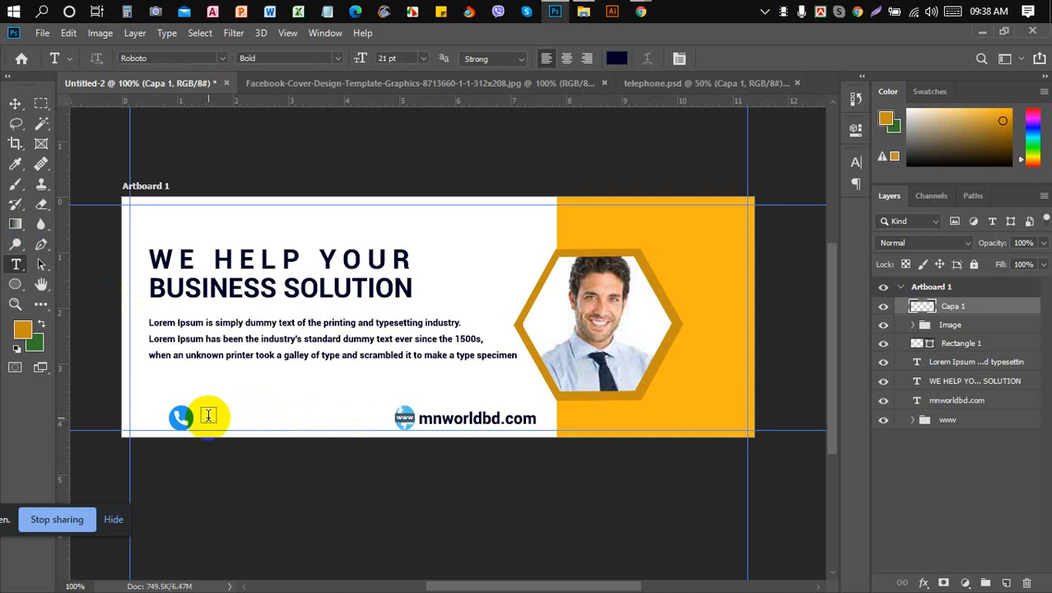
{"action": "left_click", "coordinate": [208, 416]}
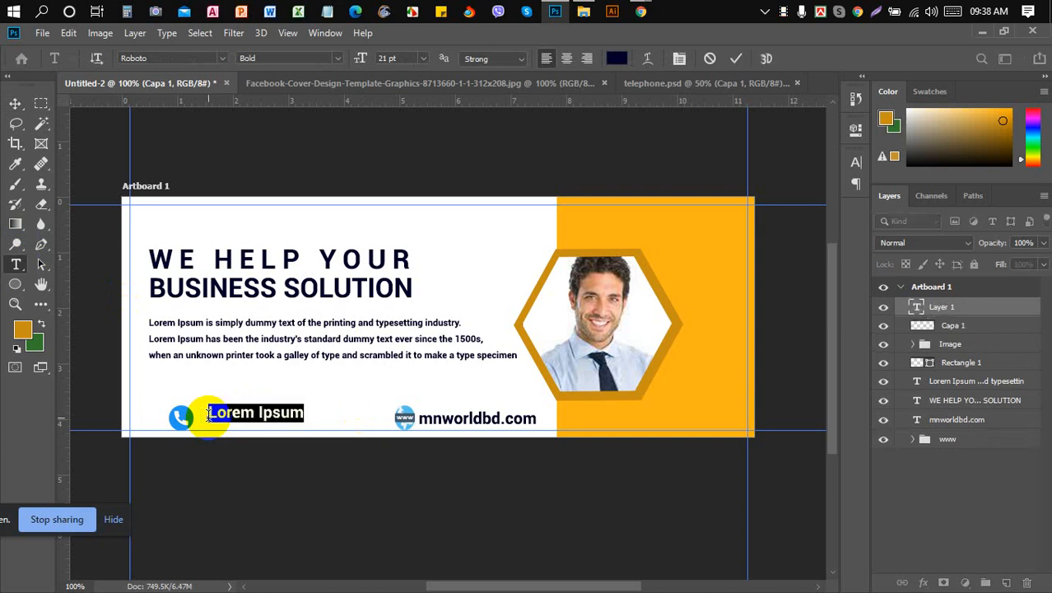
{"action": "key", "text": "BackSpace"}
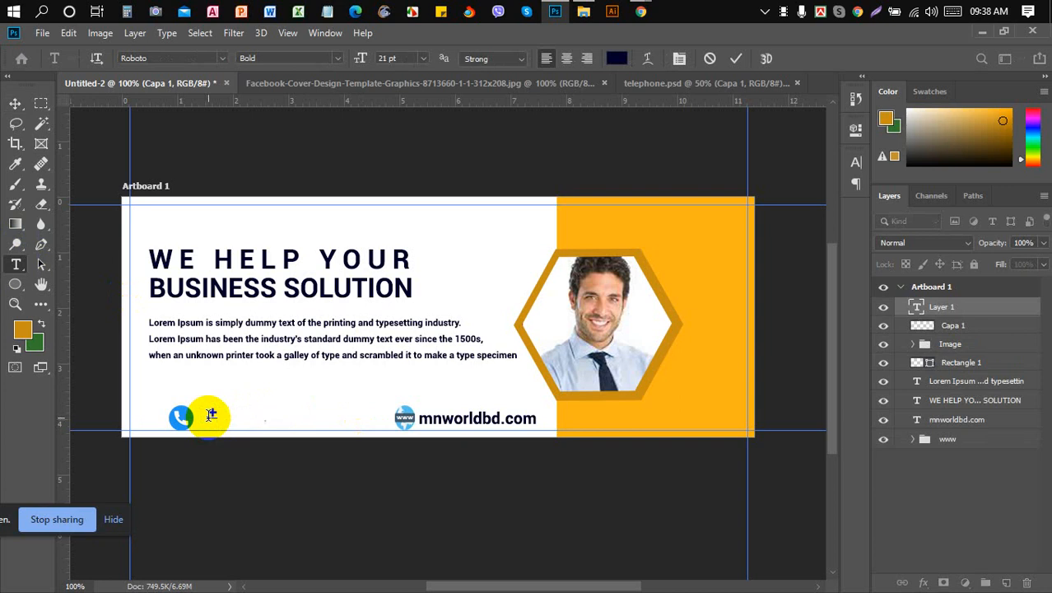
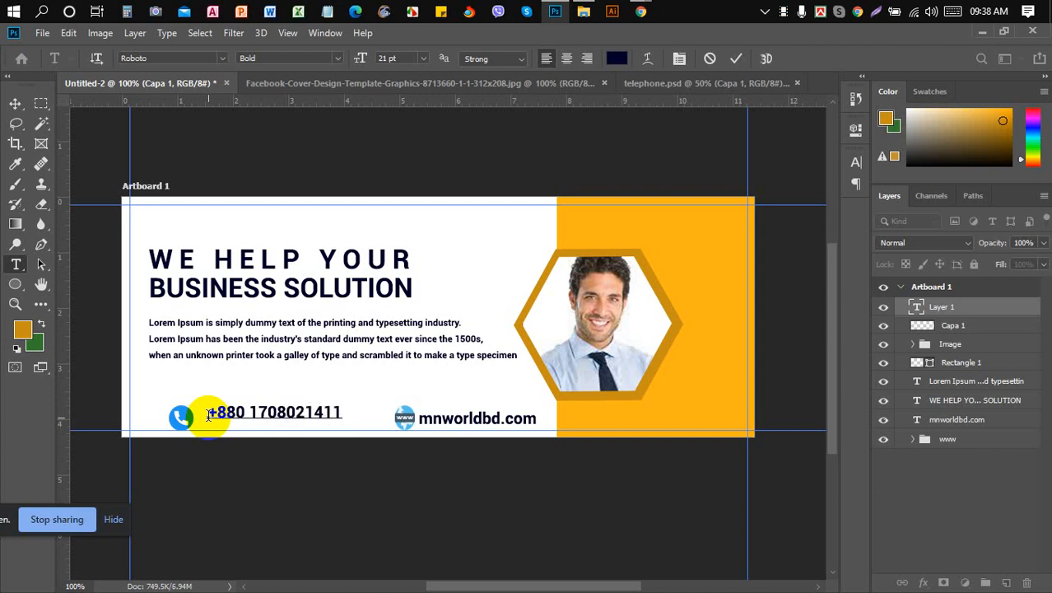
{"action": "key", "text": "Left"}
{"action": "key", "text": "Left"}
{"action": "key", "text": "Left"}
{"action": "key", "text": "Left"}
{"action": "key", "text": "Left"}
{"action": "key", "text": "Left"}
{"action": "key", "text": "Left"}
- Commit the phone number, nudge it down slightly, and hide the Capa 1 phone icon
{"action": "left_click", "coordinate": [10, 104]}
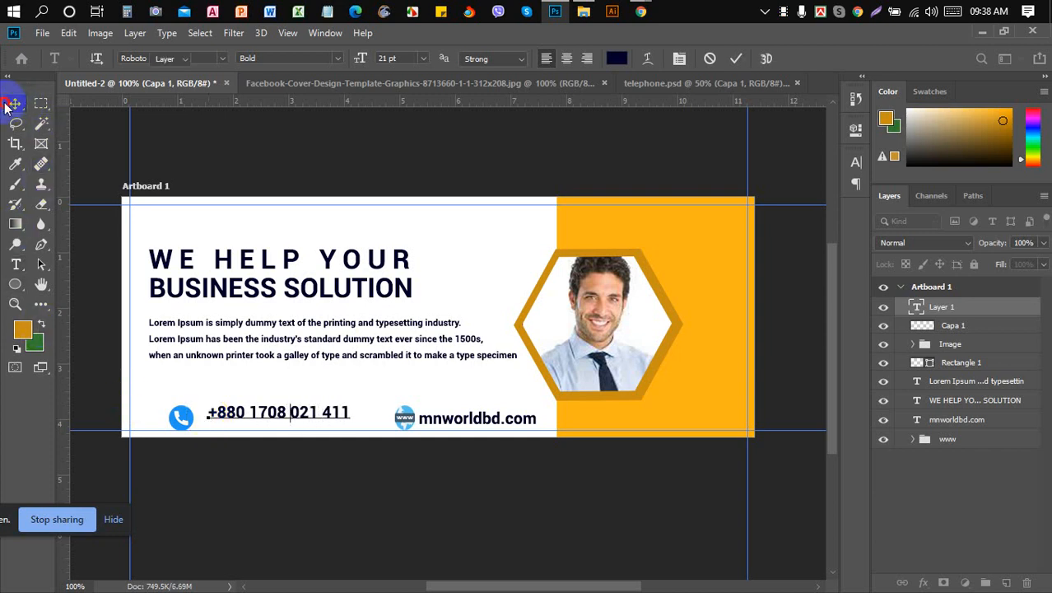
{"action": "left_click", "coordinate": [354, 371]}
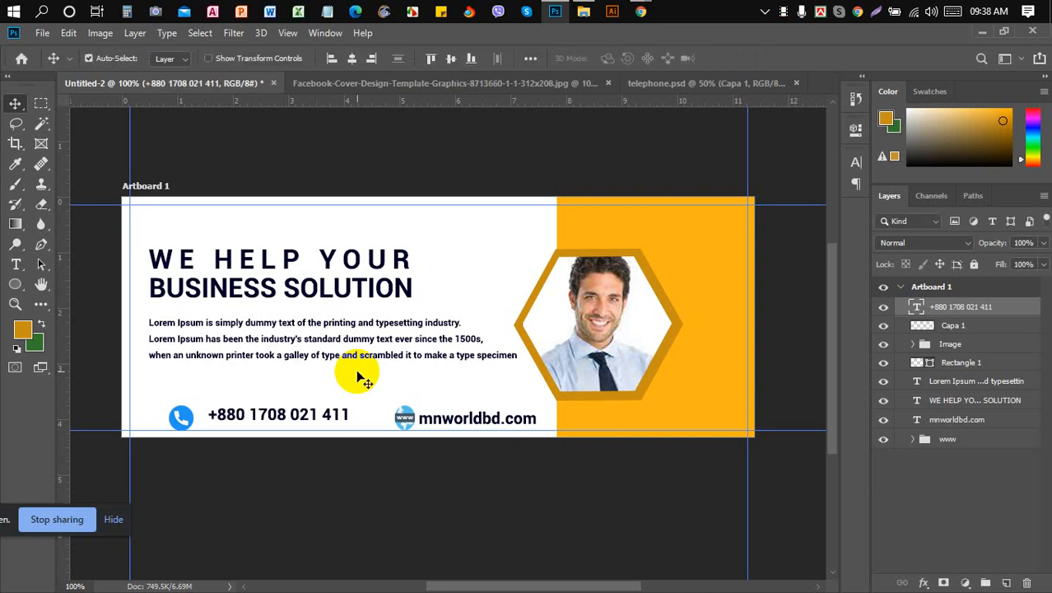
{"action": "key", "text": "Down"}
{"action": "key", "text": "Down"}
{"action": "key", "text": "Down"}
{"action": "key", "text": "Down"}
{"action": "key", "text": "Down"}
{"action": "key", "text": "Down"}
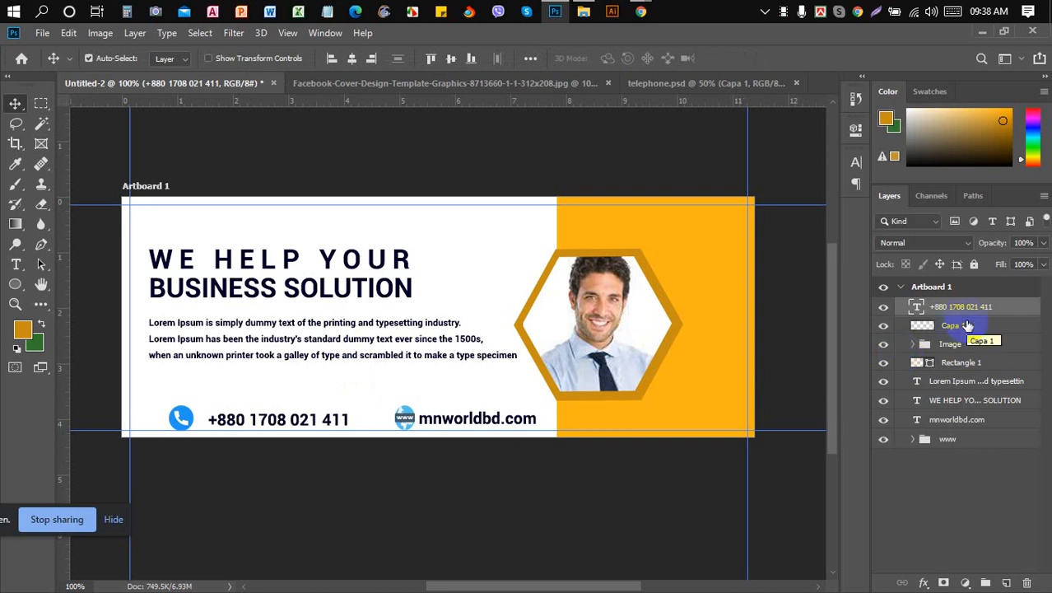
{"action": "left_click_drag", "start_coordinate": [968, 326], "coordinate": [918, 443]}
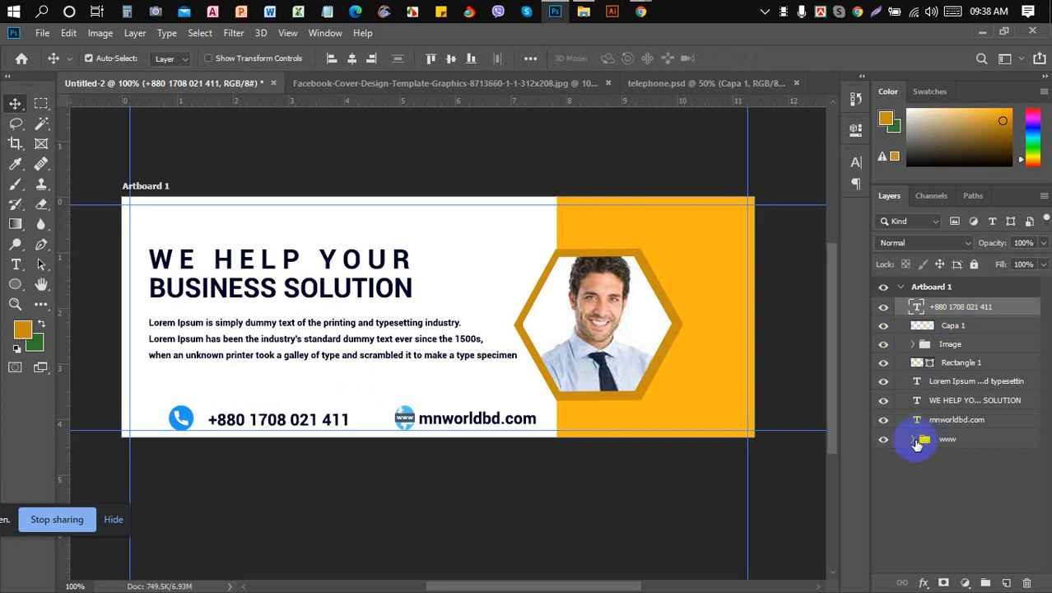
{"action": "left_click", "coordinate": [914, 440]}
{"action": "left_click", "coordinate": [884, 326]}
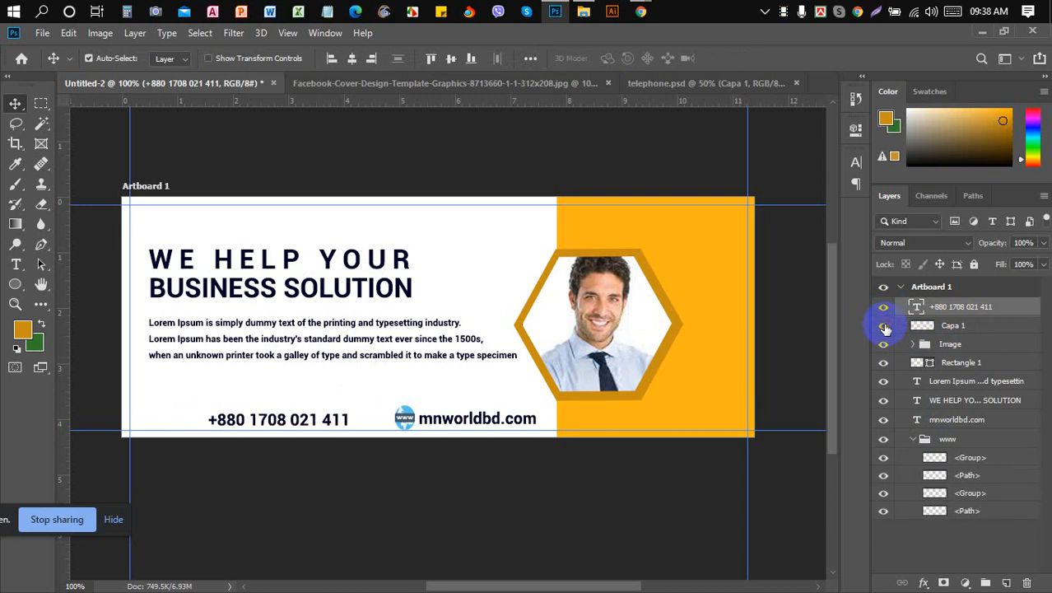
{"action": "left_click", "coordinate": [885, 327]}
{"action": "left_click", "coordinate": [687, 84]}
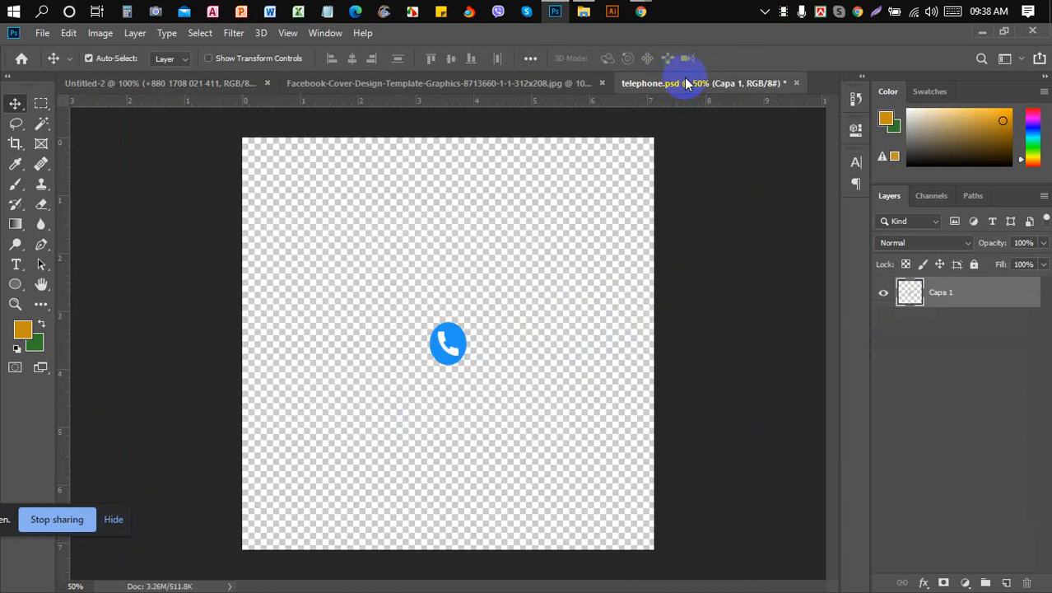
{"action": "left_click", "coordinate": [195, 84]}
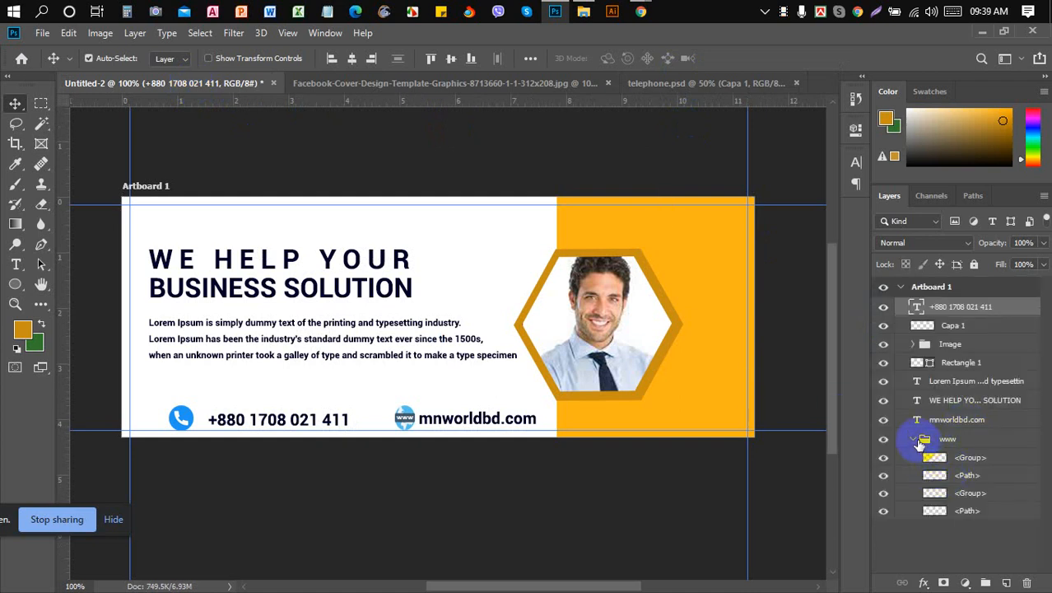
{"action": "left_click", "coordinate": [883, 458]}
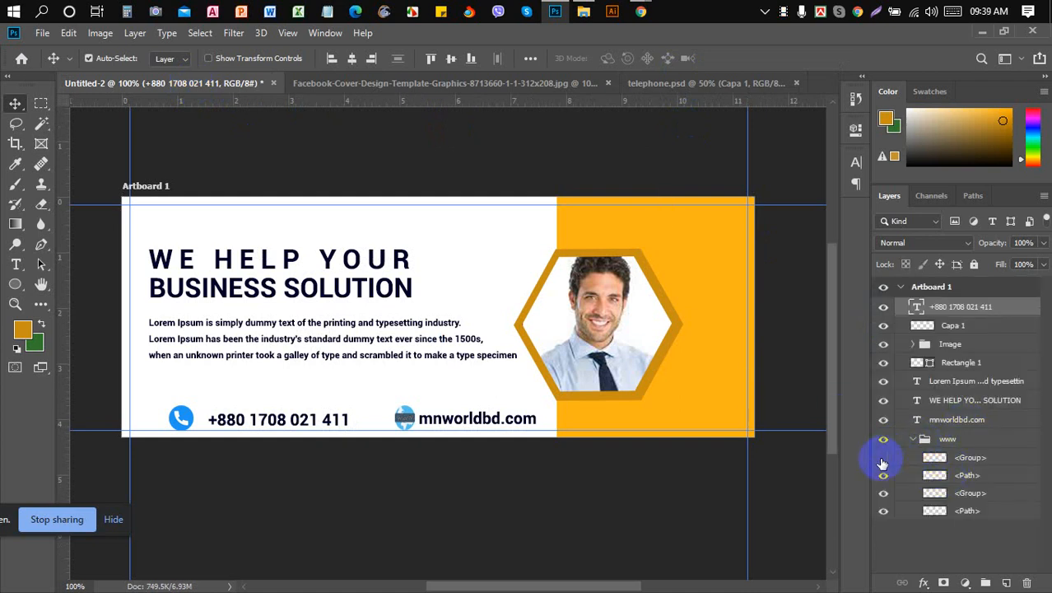
{"action": "left_click", "coordinate": [883, 477]}
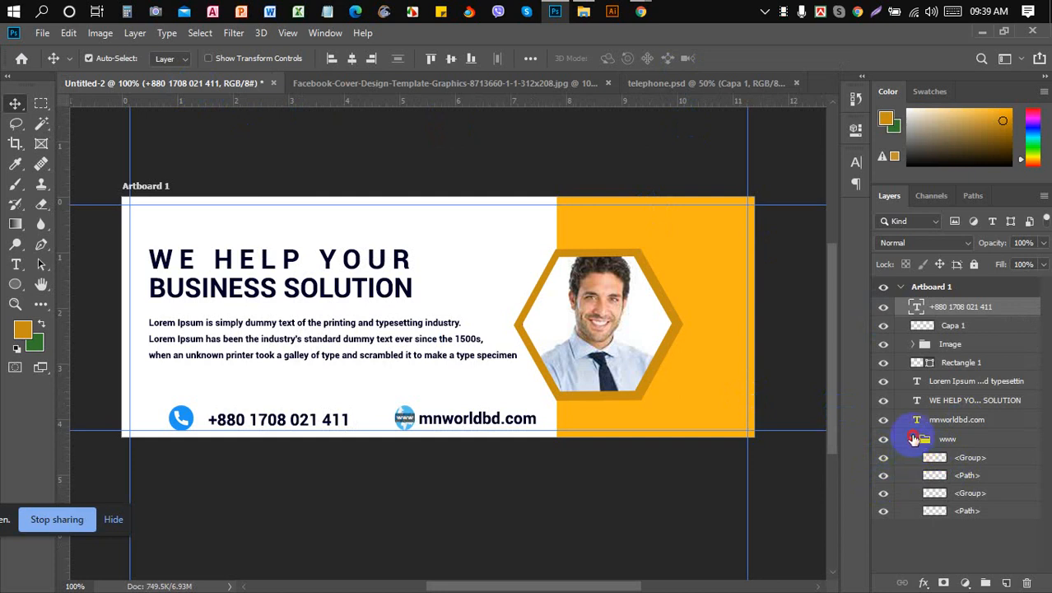
{"action": "left_click", "coordinate": [913, 439]}
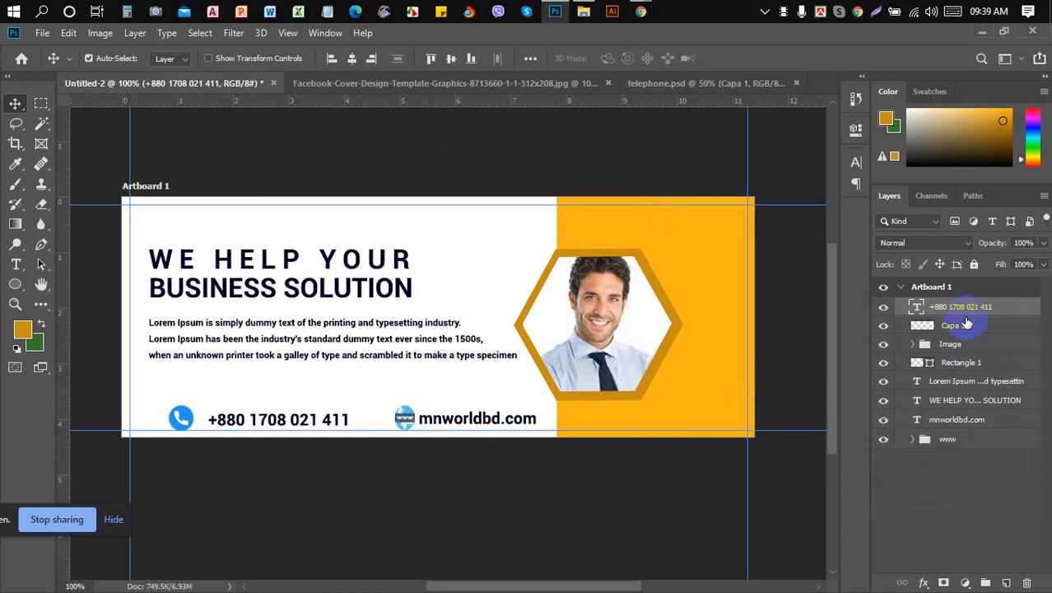
{"action": "left_click", "coordinate": [913, 441]}
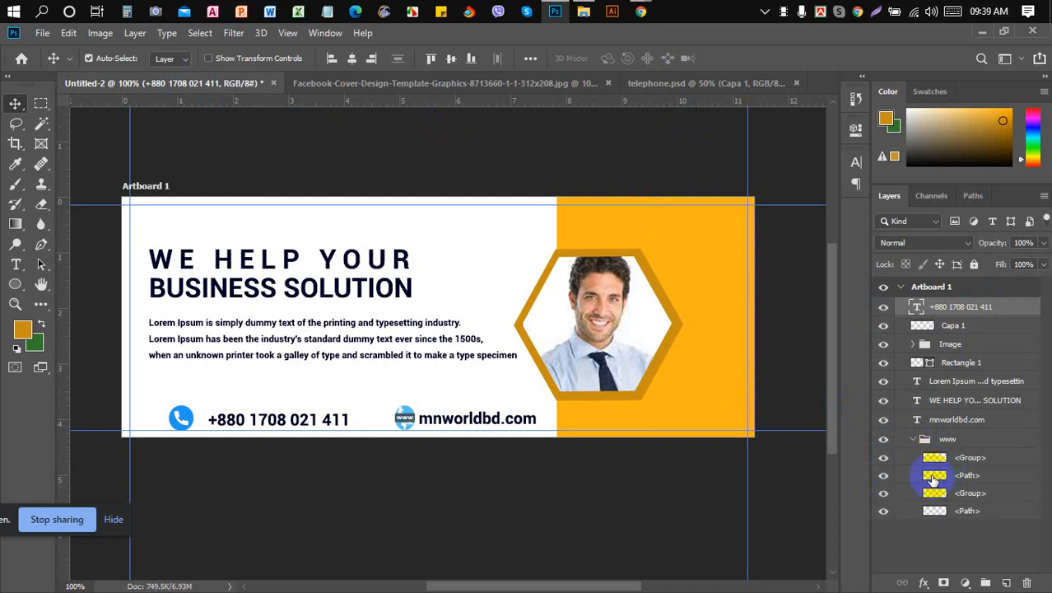
{"action": "left_click", "coordinate": [913, 442]}
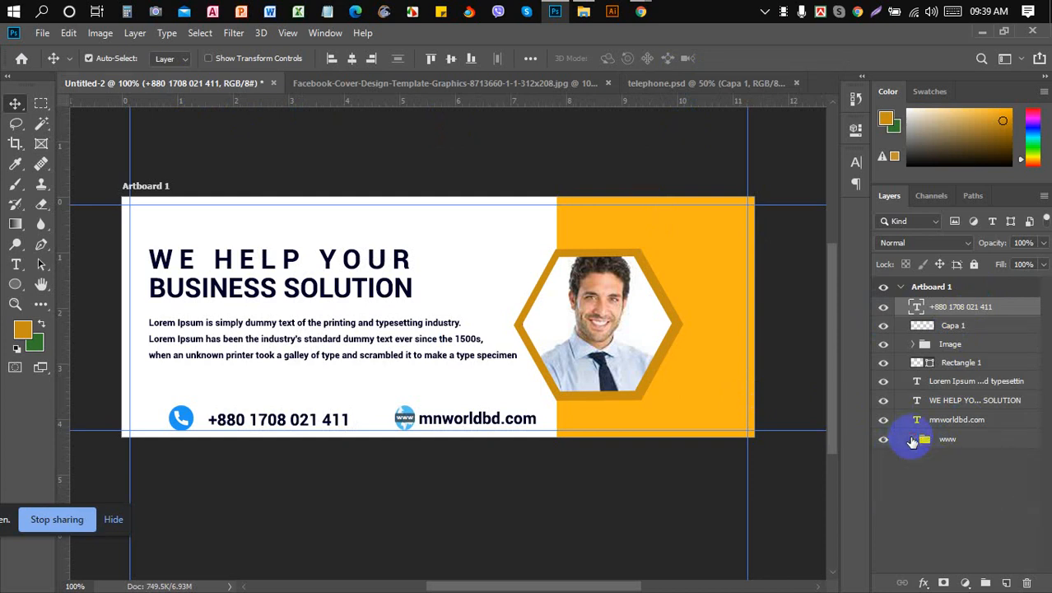
{"action": "left_click", "coordinate": [951, 325], "text": "ctrl"}
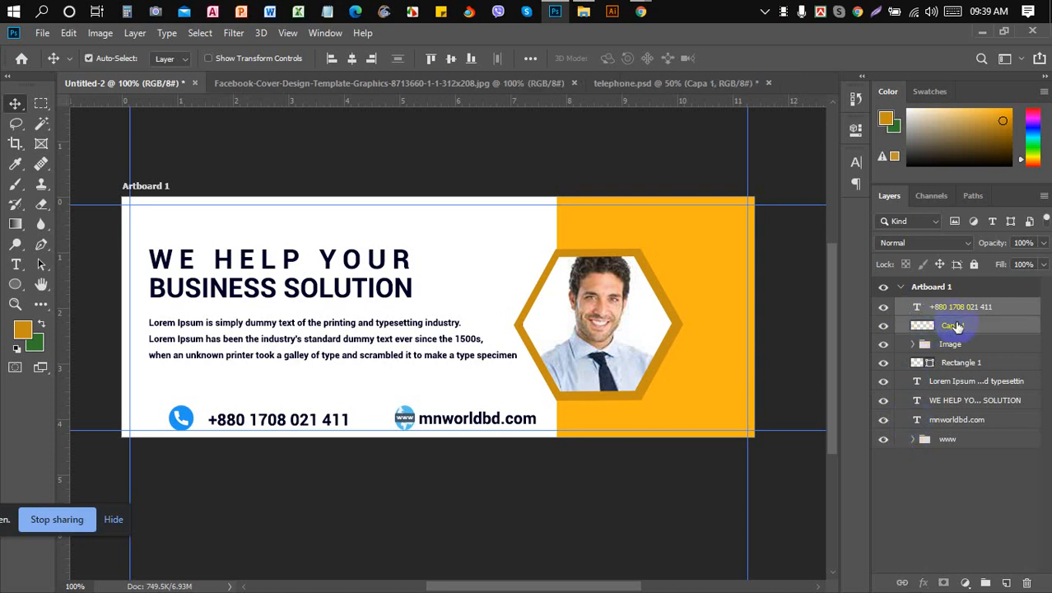
- Vertically centre the number on the phone icon, add a guide at 0.528 in, and shift both left to it
{"action": "left_click", "coordinate": [451, 59]}
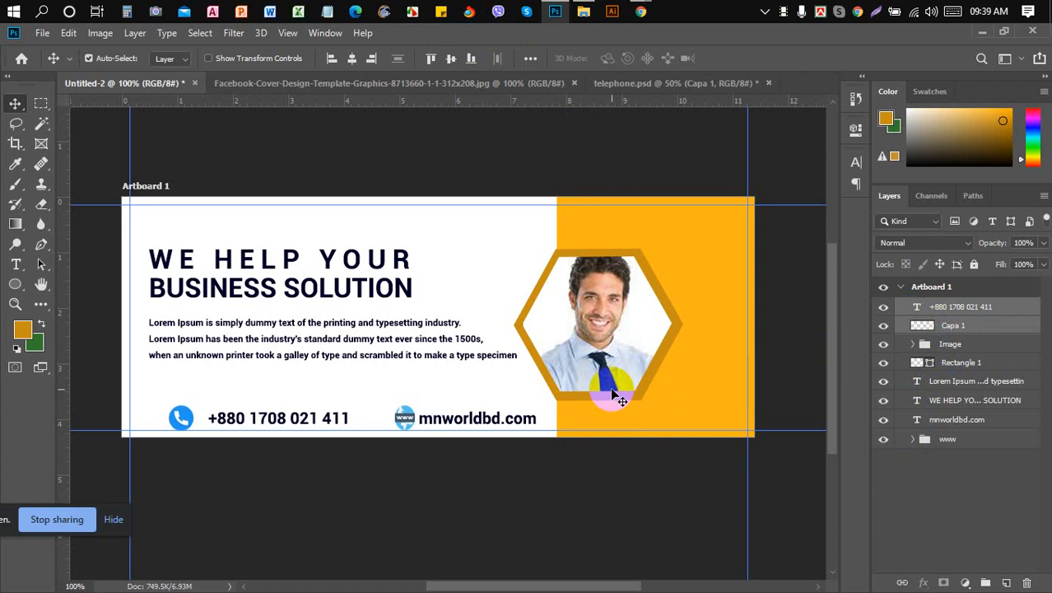
{"action": "key", "text": "Left"}
{"action": "key", "text": "Left"}
{"action": "key", "text": "Left"}
{"action": "key", "text": "Left"}
{"action": "key", "text": "Left"}
{"action": "key", "text": "Left"}
{"action": "key", "text": "Left"}
{"action": "key", "text": "Left"}
{"action": "key", "text": "Left"}
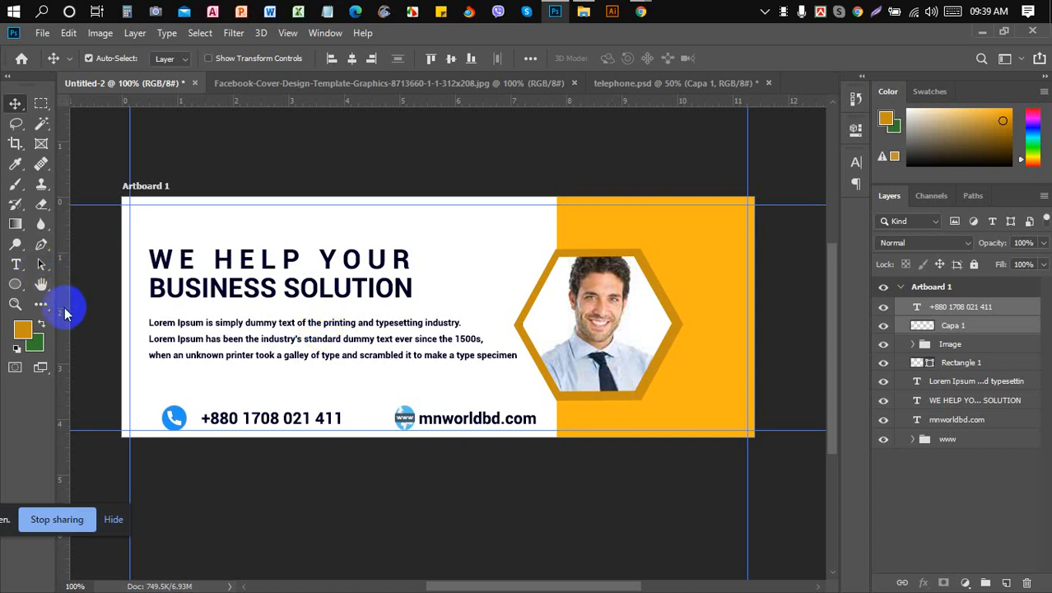
{"action": "left_click_drag", "start_coordinate": [65, 312], "coordinate": [149, 318]}
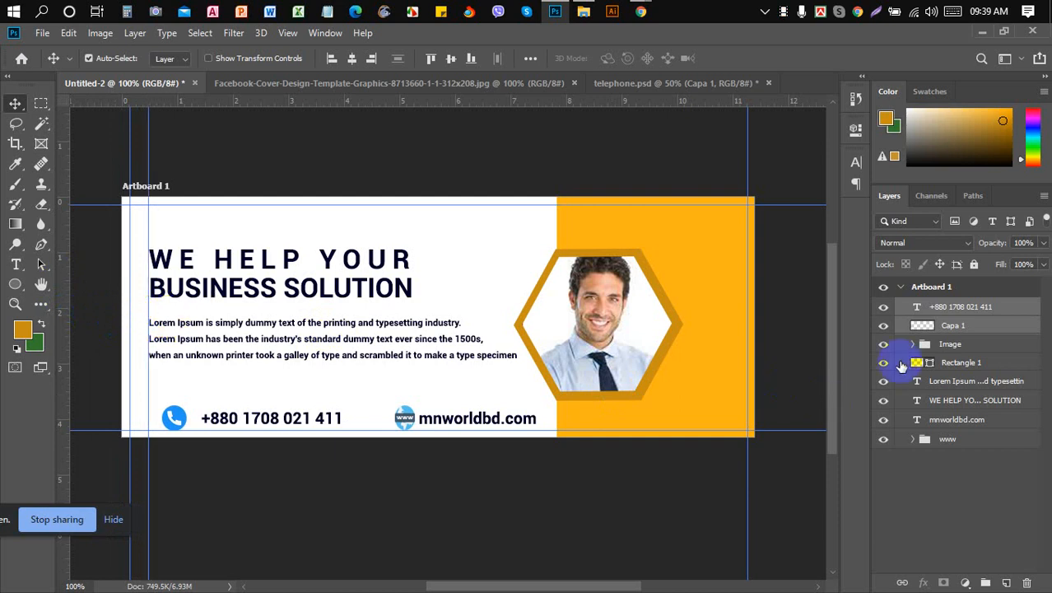
{"action": "left_click", "coordinate": [967, 328]}
{"action": "key", "text": "Left"}
{"action": "key", "text": "Left"}
{"action": "key", "text": "Left"}
{"action": "key", "text": "Left"}
{"action": "key", "text": "Left"}
{"action": "key", "text": "Left"}
{"action": "key", "text": "Left"}
{"action": "key", "text": "Left"}
{"action": "key", "text": "Left"}
{"action": "key", "text": "Left"}
{"action": "key", "text": "Left"}
{"action": "key", "text": "Left"}
{"action": "key", "text": "Left"}
{"action": "key", "text": "Left"}
{"action": "key", "text": "Left"}
{"action": "key", "text": "Left"}
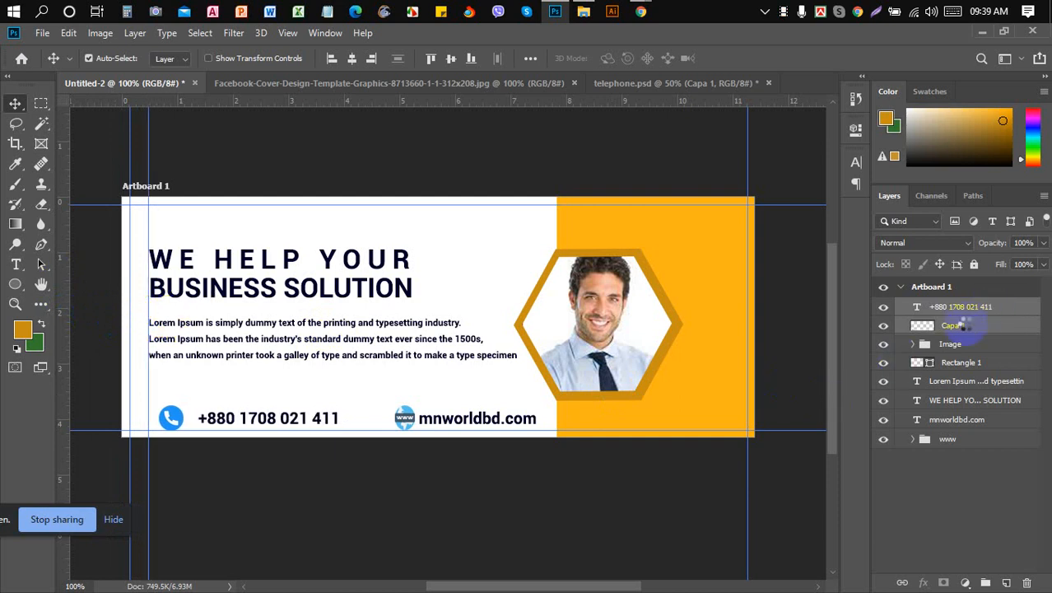
{"action": "key", "text": "Left"}
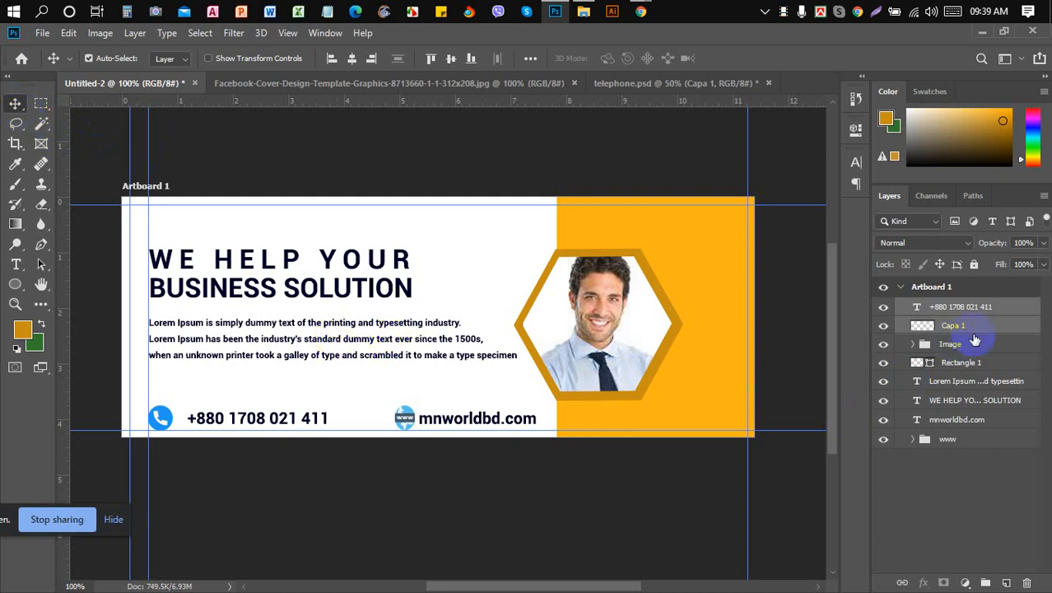
{"action": "left_click", "coordinate": [914, 440]}
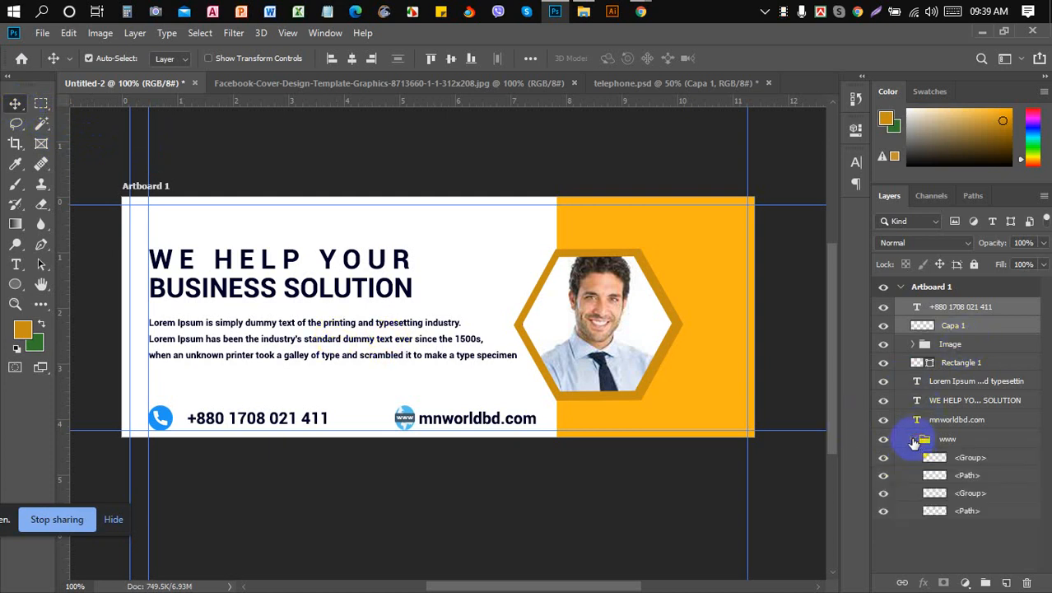
- Nudge the www globe group left and move the horizontal guide onto the contact row
{"action": "left_click", "coordinate": [914, 440]}
{"action": "left_click", "coordinate": [942, 440]}
{"action": "left_click", "coordinate": [942, 441]}
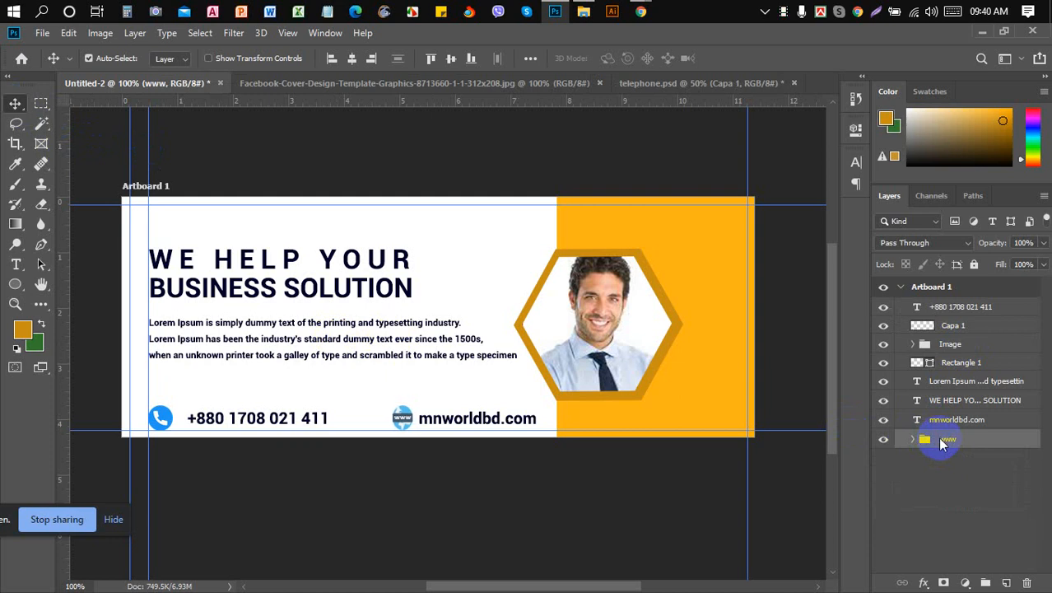
{"action": "key", "text": "Left"}
{"action": "key", "text": "Left"}
{"action": "key", "text": "Left"}
{"action": "key", "text": "Left"}
{"action": "key", "text": "Left"}
{"action": "key", "text": "Left"}
{"action": "key", "text": "Left"}
{"action": "key", "text": "Left"}
{"action": "key", "text": "Left"}
{"action": "key", "text": "Left"}
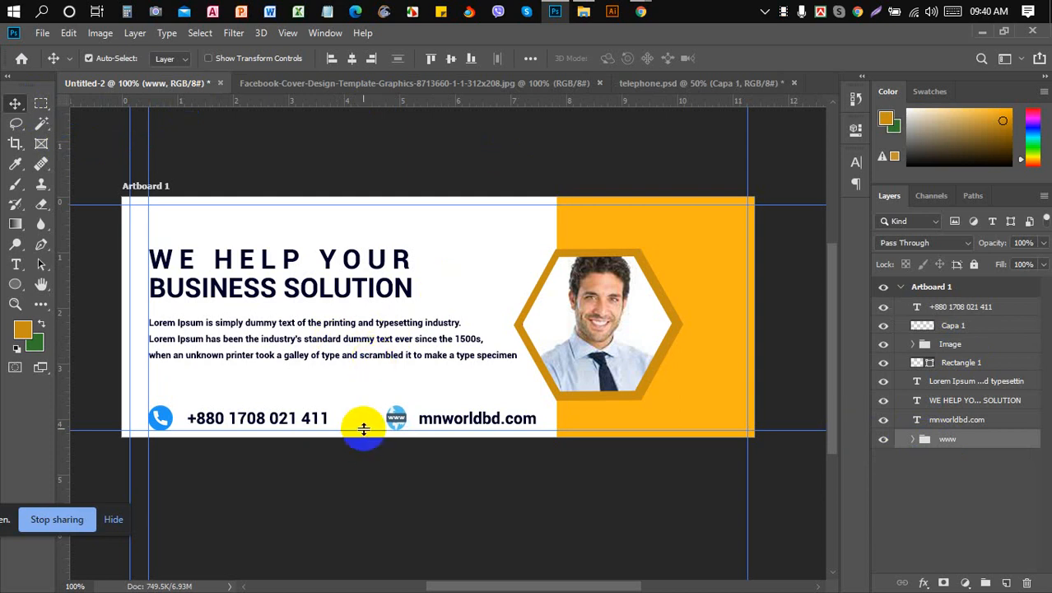
{"action": "mouse_move", "coordinate": [363, 429]}
{"action": "left_mouse_down"}
{"action": "mouse_move", "coordinate": [358, 400]}
{"action": "mouse_move", "coordinate": [363, 422]}
{"action": "left_mouse_up"}
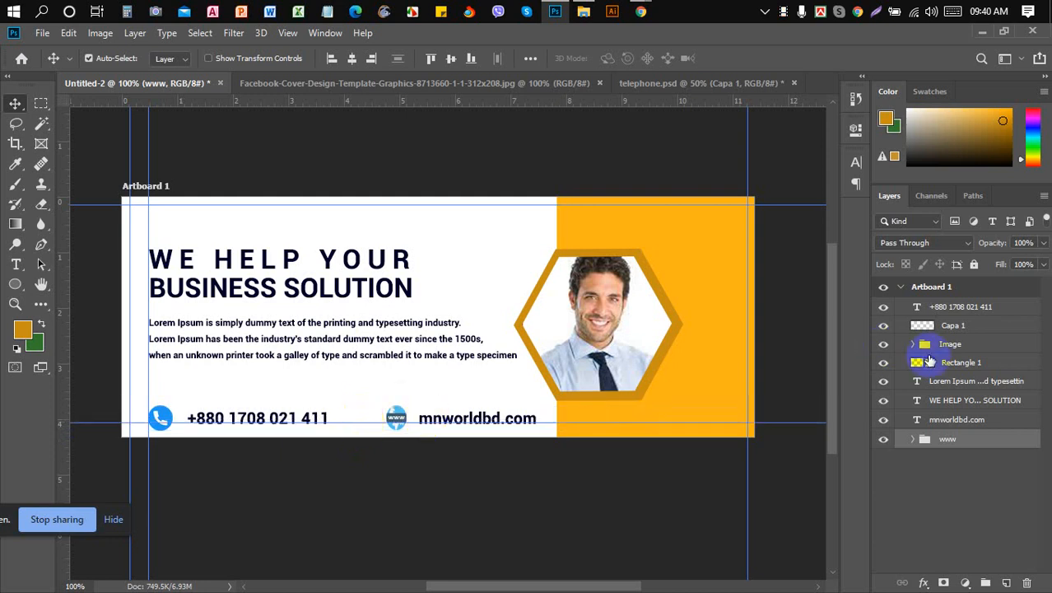
{"action": "left_click", "coordinate": [943, 423]}
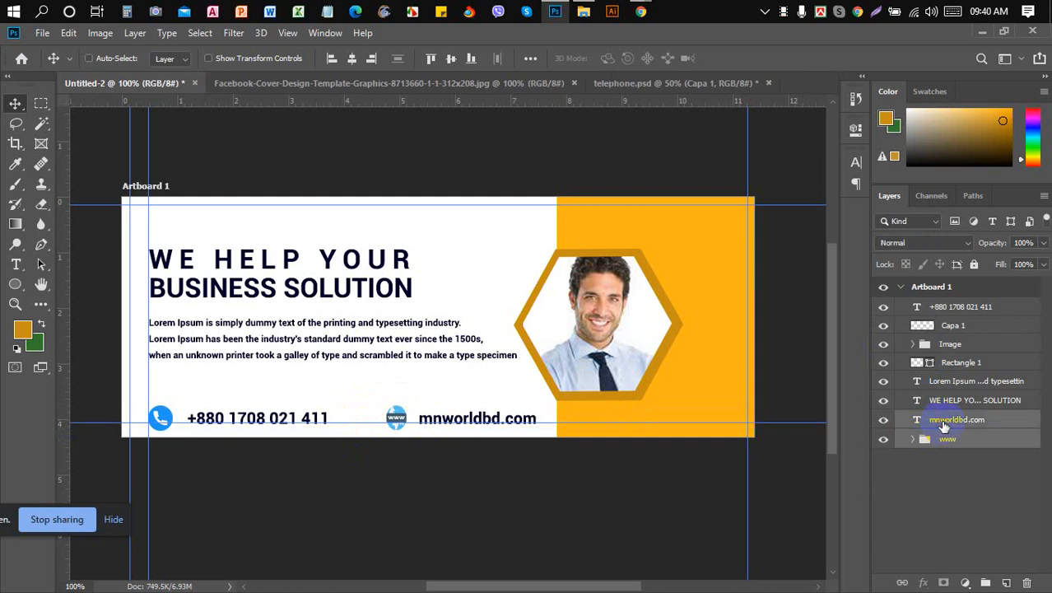
- Group the mnworldbd.com text with its globe icon and name the group web
{"action": "key", "text": "ctrl+g"}
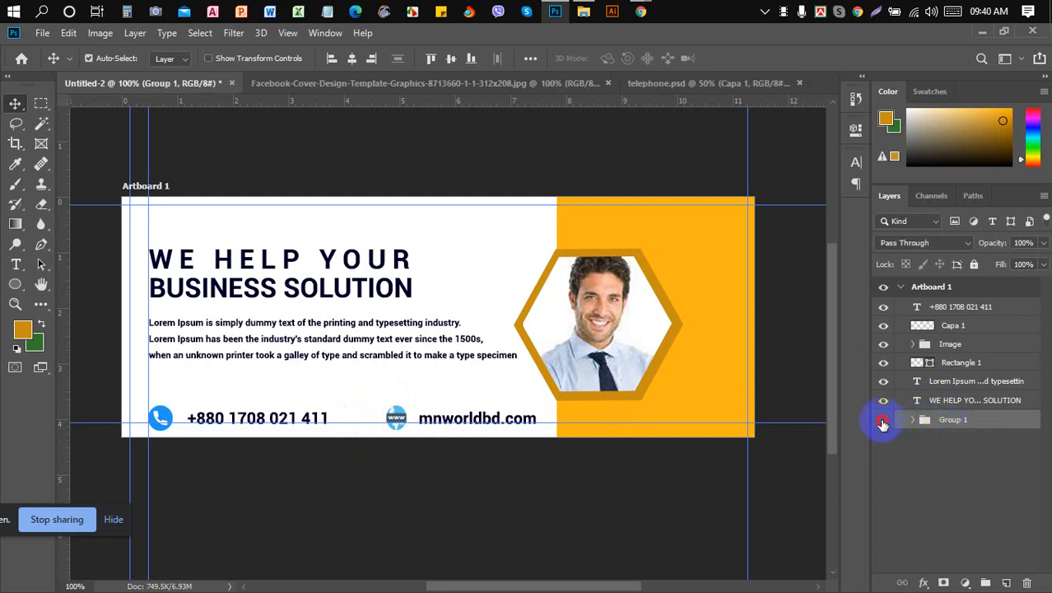
{"action": "left_click", "coordinate": [883, 421]}
{"action": "left_click", "coordinate": [883, 423]}
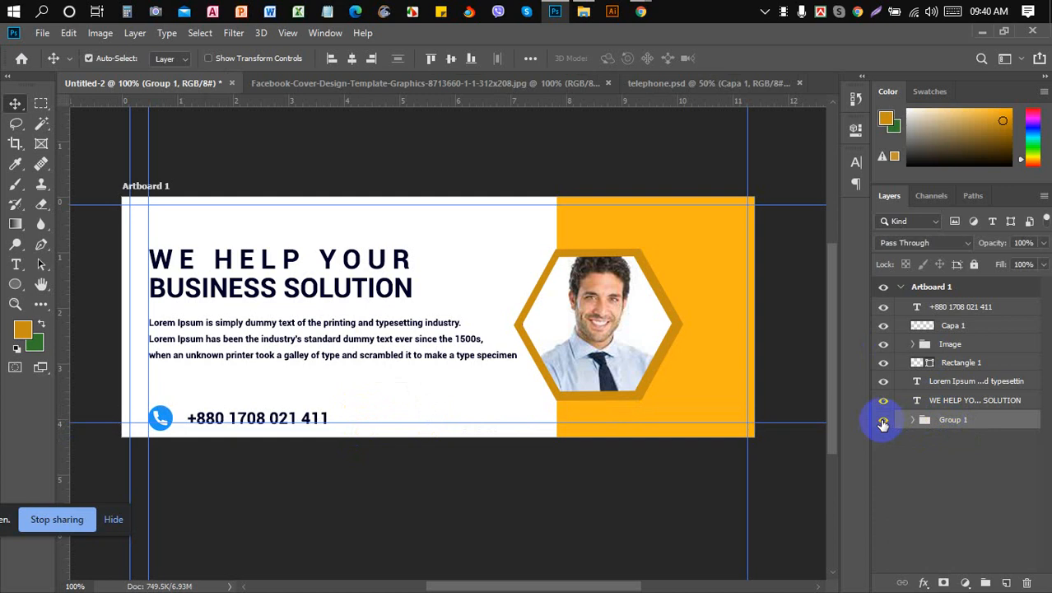
{"action": "double_click", "coordinate": [949, 420]}
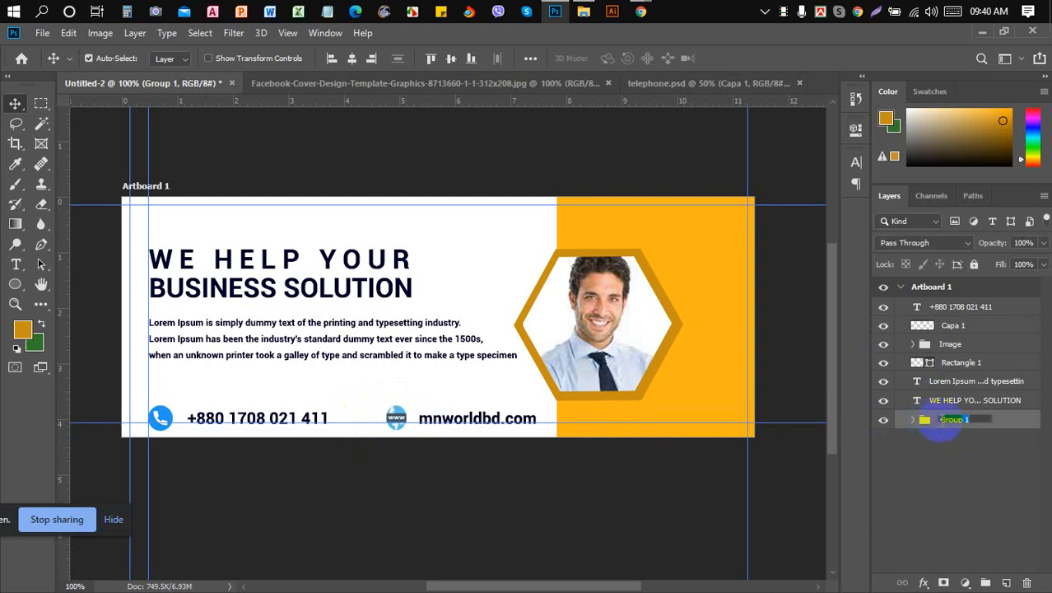
{"action": "type", "text": "web"}
{"action": "key", "text": "Return"}
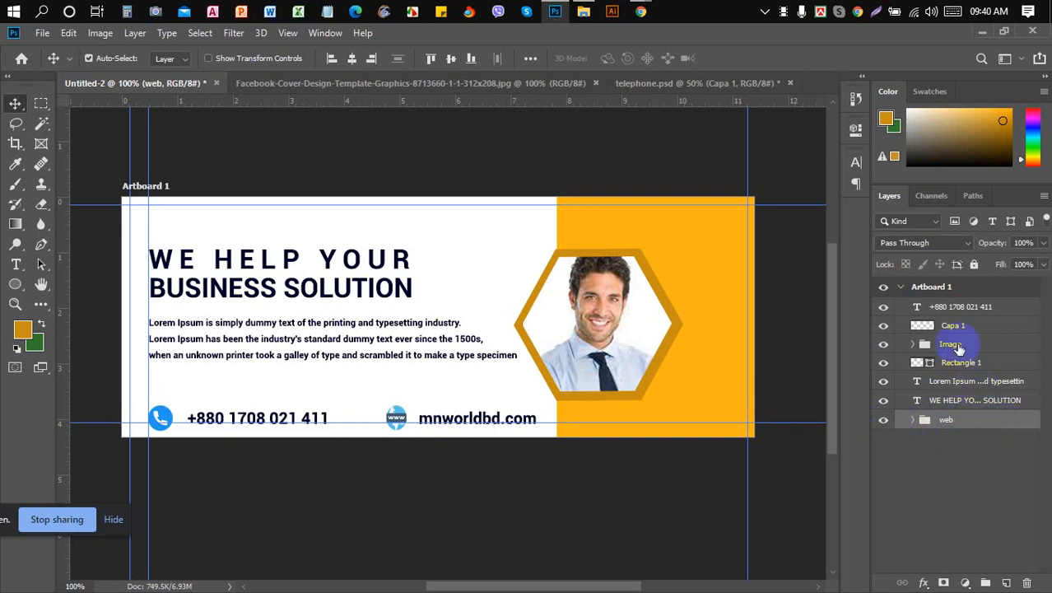
- Group the phone number with the Capa 1 phone icon and name the group Call
{"action": "left_click", "coordinate": [961, 306]}
{"action": "left_click", "coordinate": [962, 328], "text": "ctrl"}
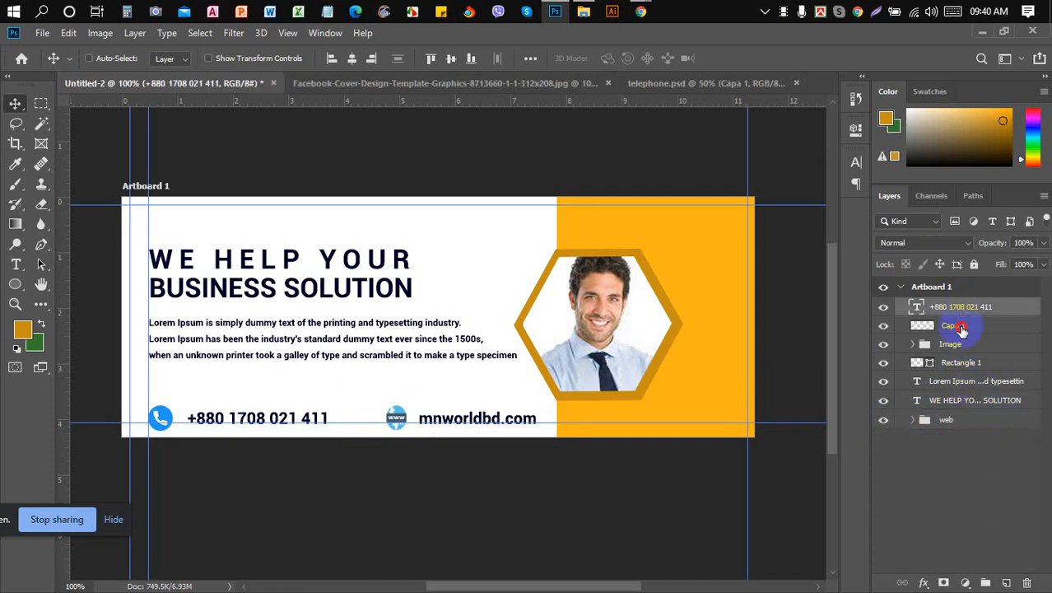
{"action": "key", "text": "ctrl+g"}
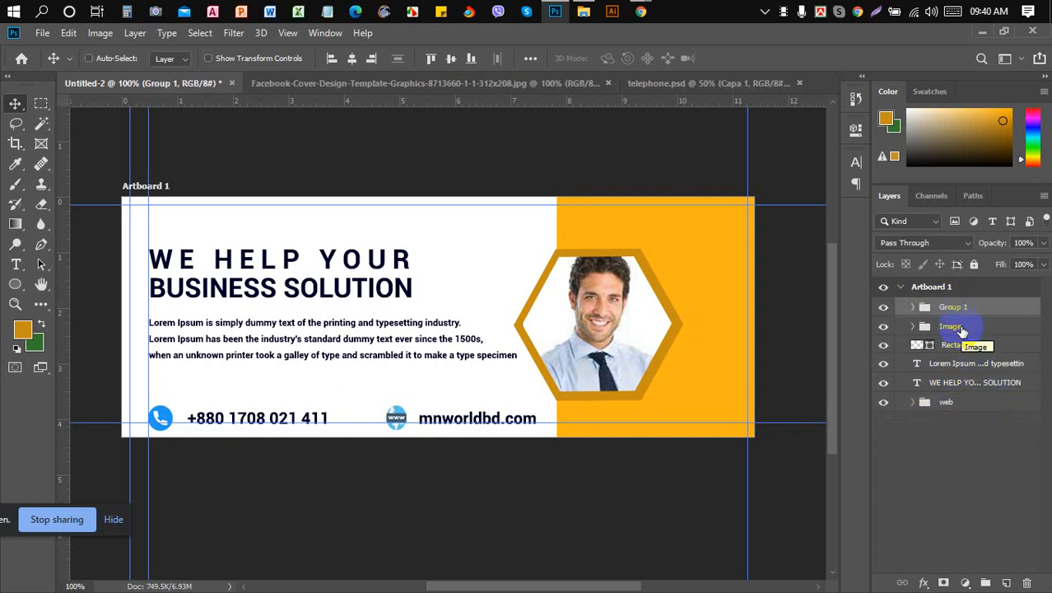
{"action": "double_click", "coordinate": [954, 306]}
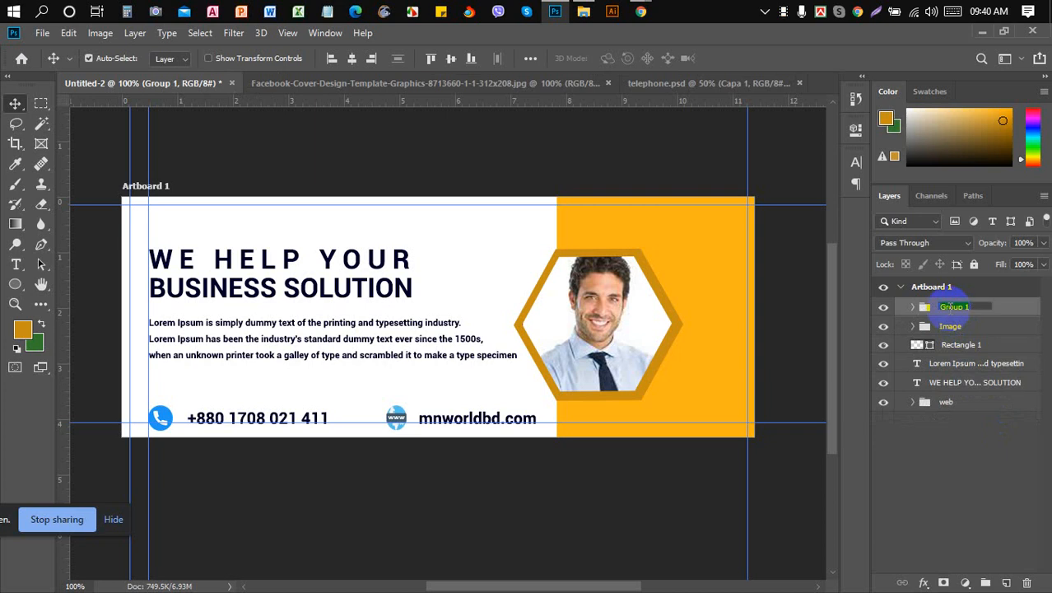
{"action": "type", "text": "Call"}
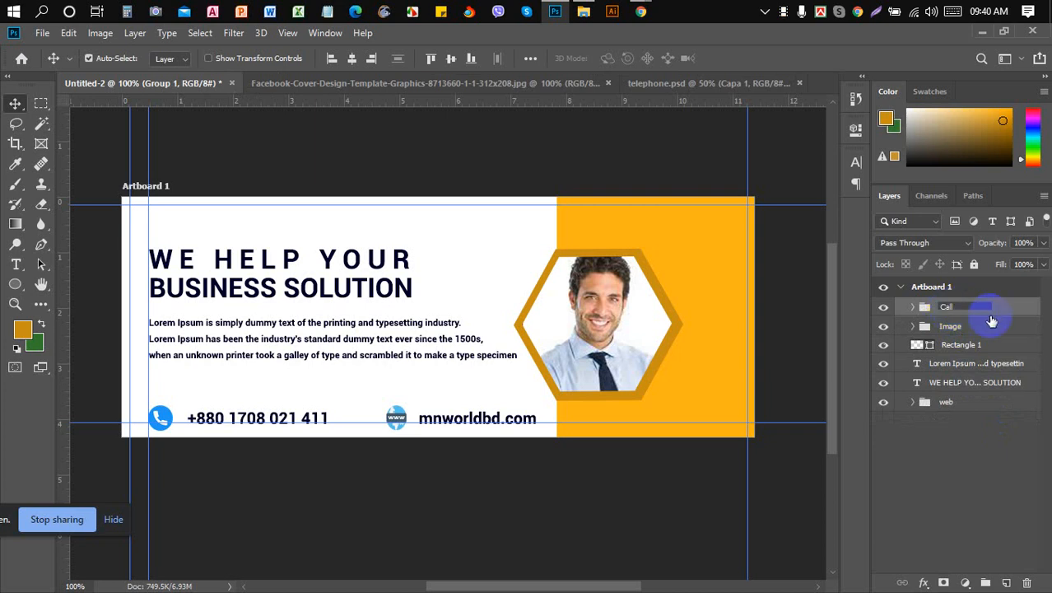
{"action": "left_click", "coordinate": [997, 311]}
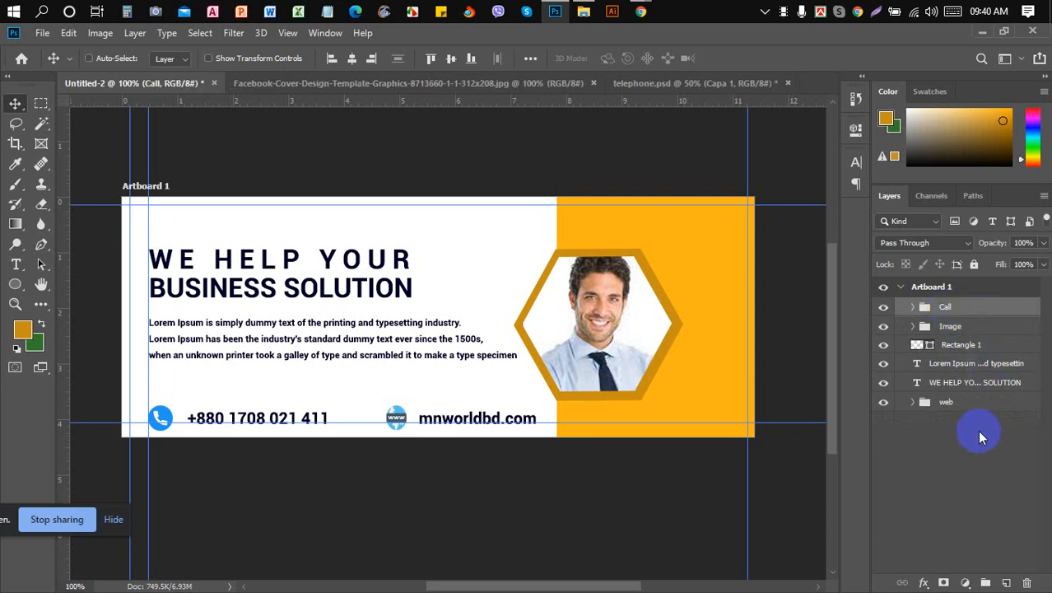
- Nudge the Call and web groups up together
{"action": "left_click", "coordinate": [977, 406], "text": "ctrl"}
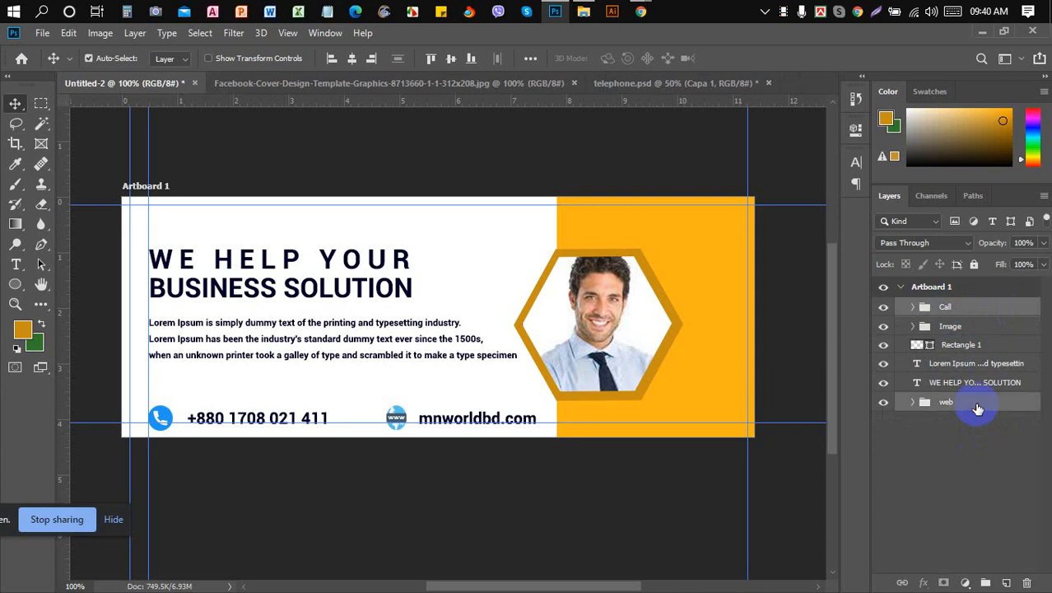
{"action": "key", "text": "Up"}
{"action": "key", "text": "Up"}
{"action": "key", "text": "Up"}
{"action": "key", "text": "Up"}
{"action": "key", "text": "Up"}
{"action": "key", "text": "Up"}
{"action": "key", "text": "Up"}
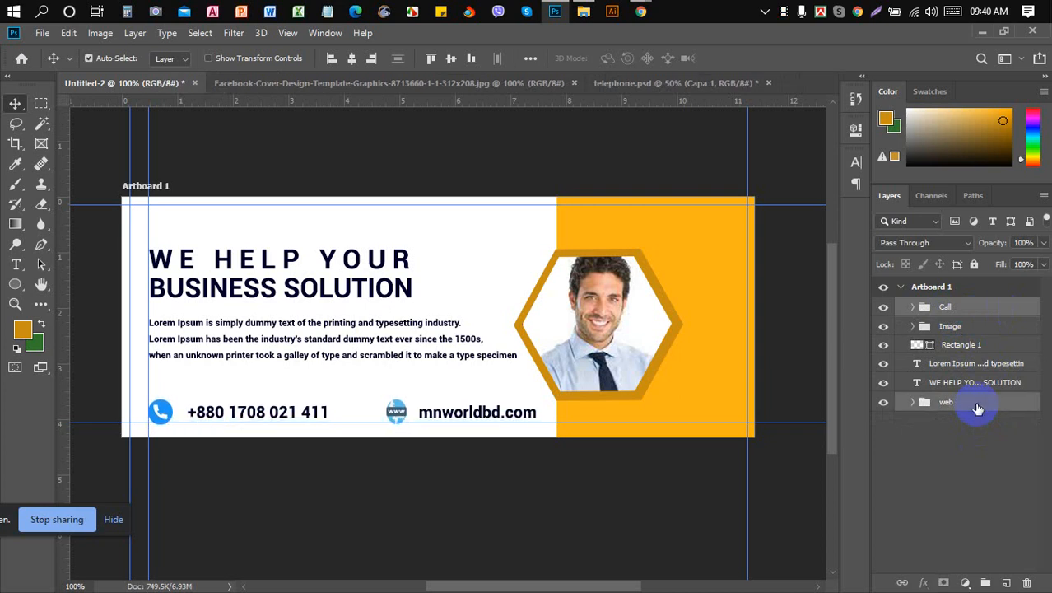
{"action": "key", "text": "Up"}
{"action": "key", "text": "Up"}
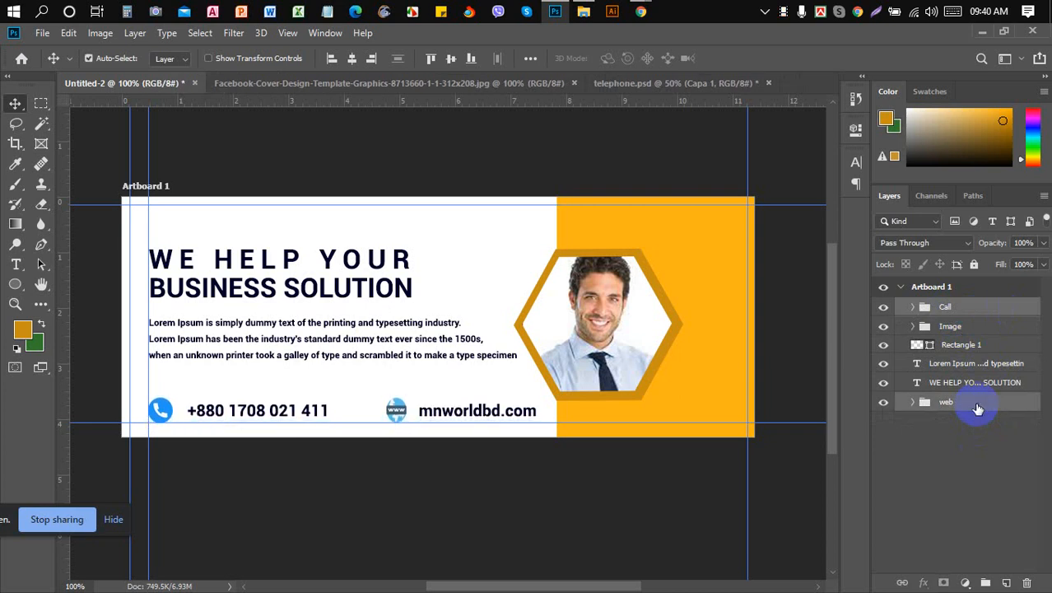
{"action": "key", "text": "Up"}
{"action": "key", "text": "Down"}
- Zoom in and nudge the Call group one step up and one step right
{"action": "key", "text": "ctrl+plus"}
{"action": "key", "text": "ctrl+plus"}
{"action": "key", "text": "ctrl+plus"}
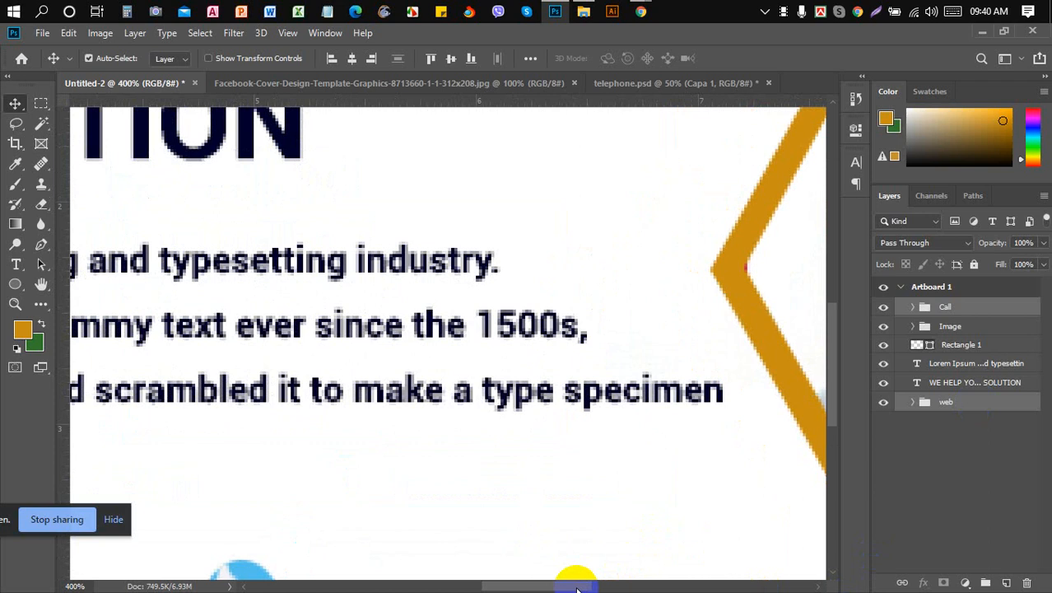
{"action": "left_click_drag", "start_coordinate": [579, 586], "coordinate": [498, 586]}
{"action": "scroll", "coordinate": [520, 462], "scroll_direction": "down", "scroll_amount": 3}
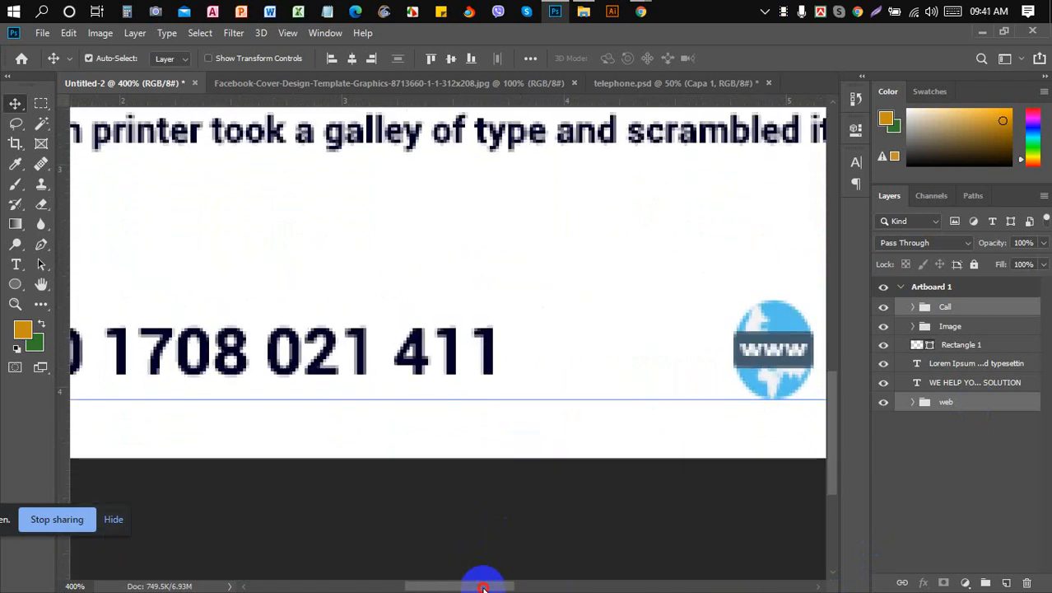
{"action": "left_click_drag", "start_coordinate": [483, 588], "coordinate": [419, 587]}
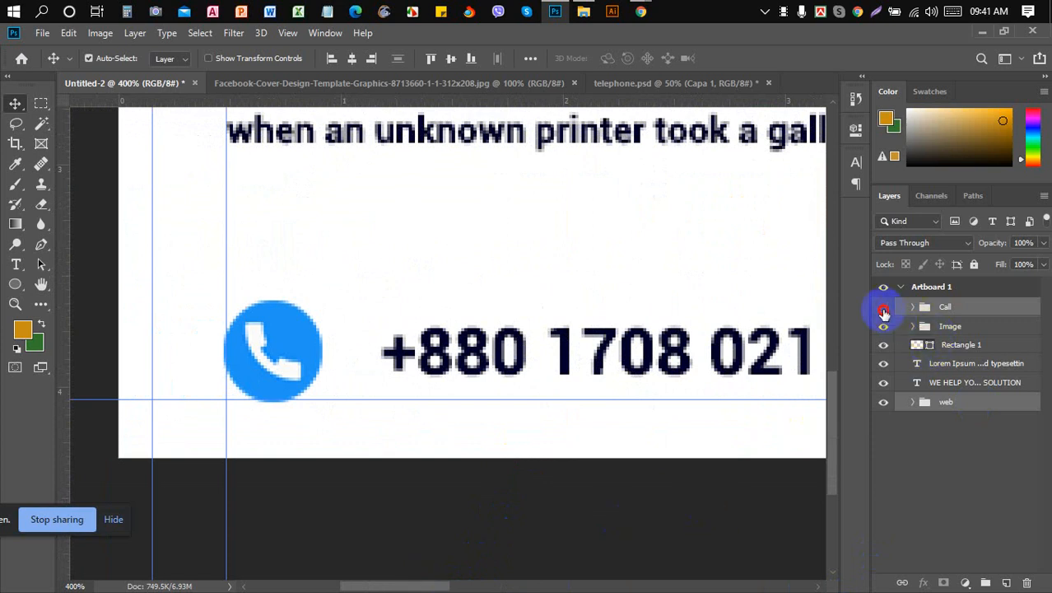
{"action": "left_click", "coordinate": [883, 306]}
{"action": "left_click", "coordinate": [884, 306]}
{"action": "left_click", "coordinate": [942, 307]}
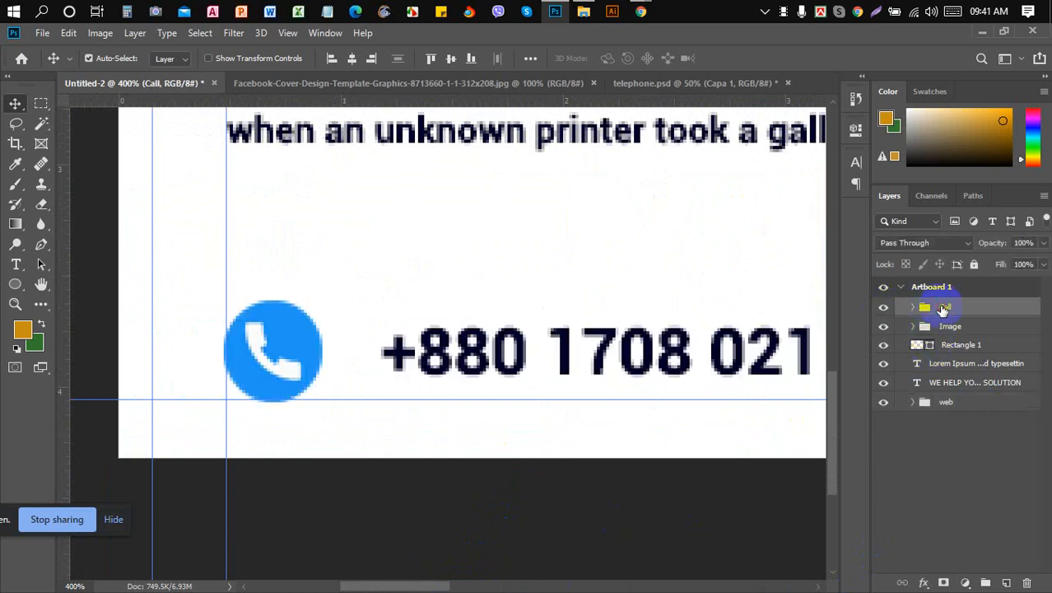
{"action": "key", "text": "Up"}
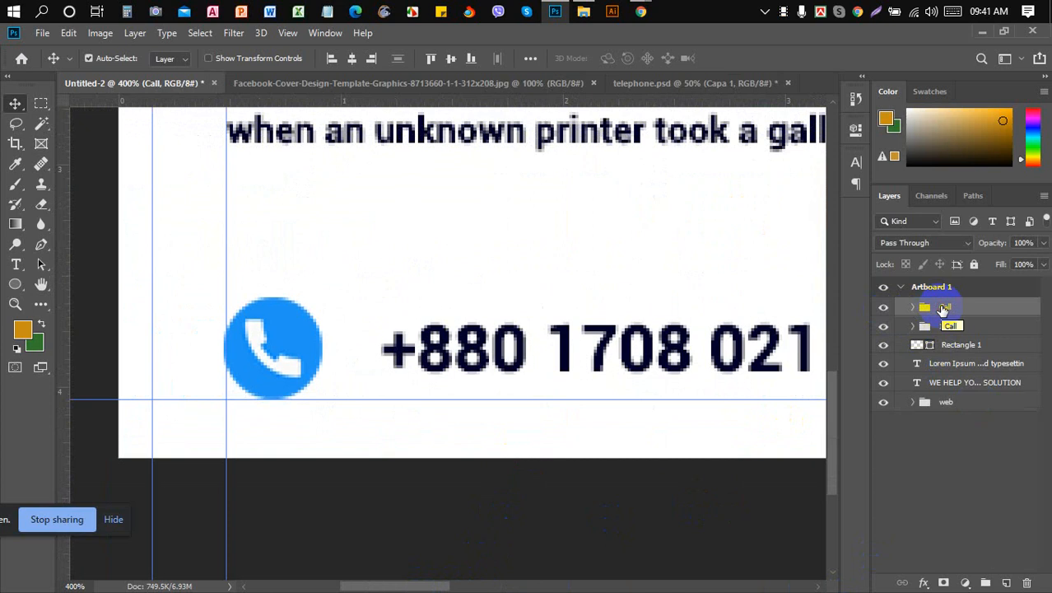
{"action": "key", "text": "Right"}
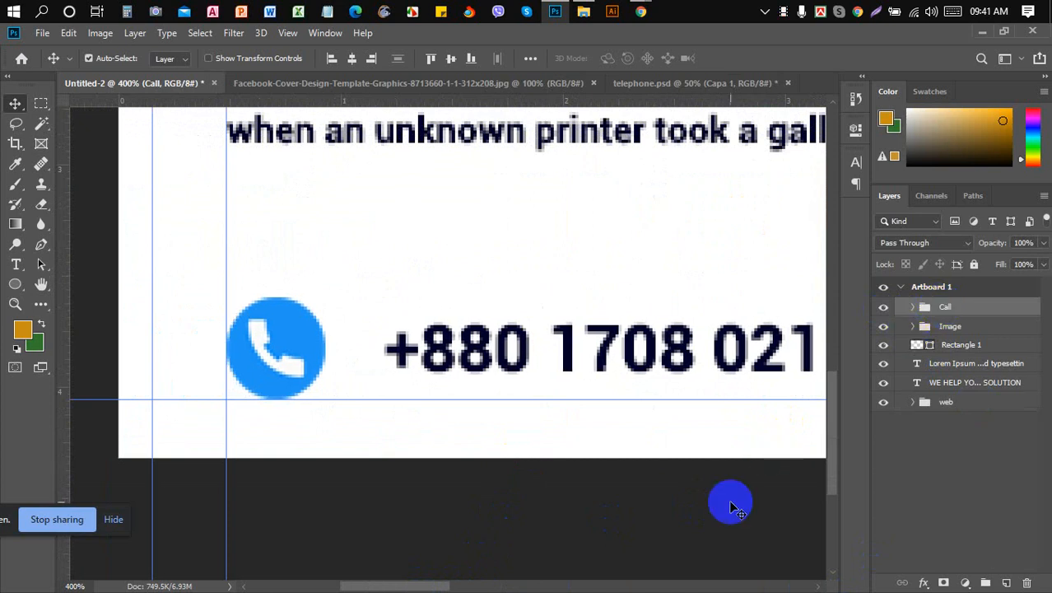
{"action": "left_click_drag", "start_coordinate": [420, 587], "coordinate": [545, 564]}
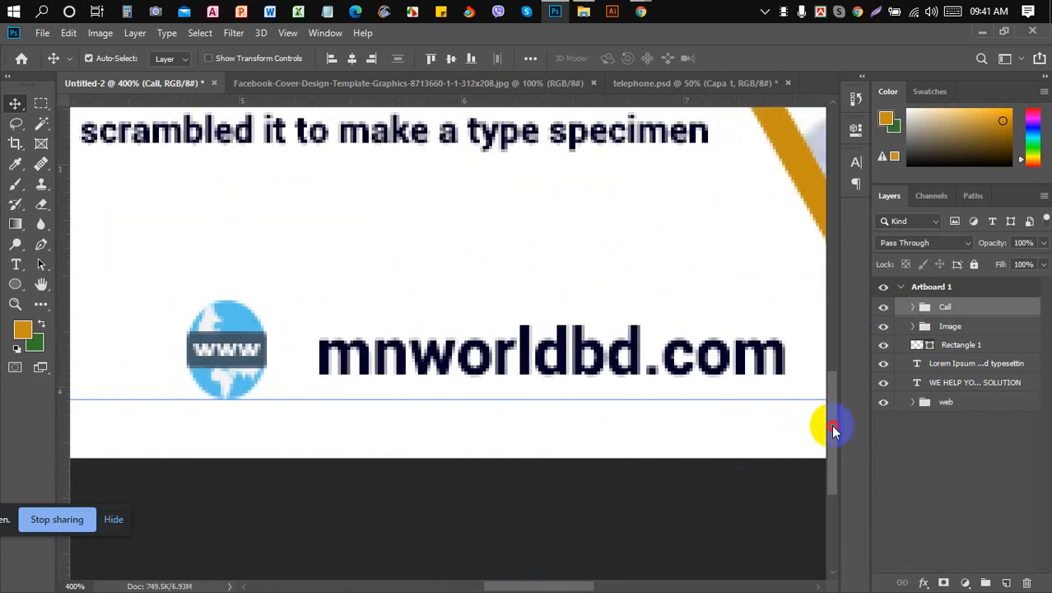
{"action": "left_click_drag", "start_coordinate": [827, 420], "coordinate": [826, 346]}
- Zoom back to the whole banner and drag off both left vertical guides and the top horizontal guide
{"action": "key", "text": "ctrl+1"}
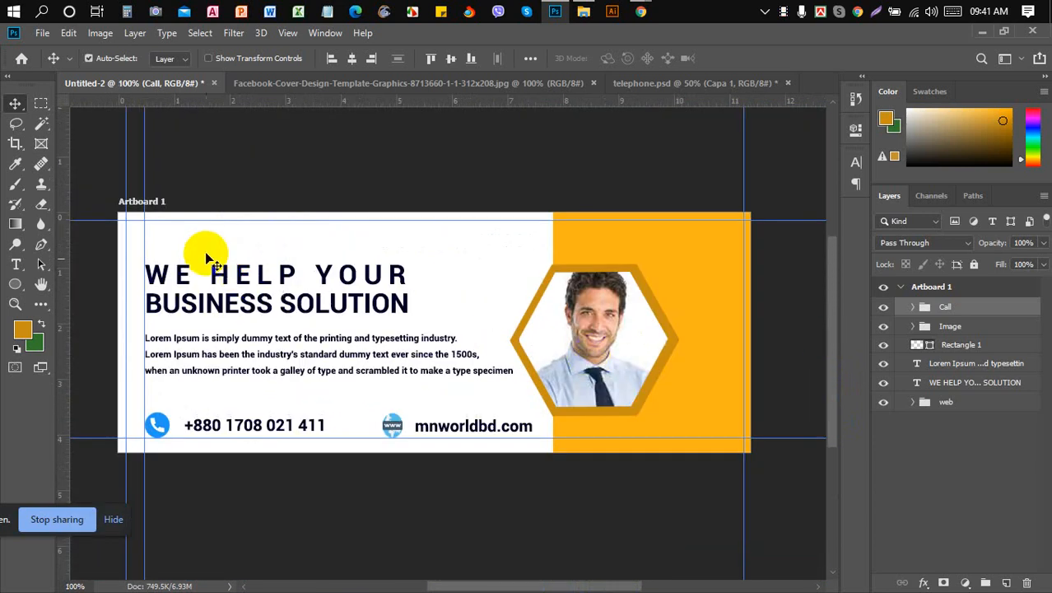
{"action": "left_click_drag", "start_coordinate": [128, 304], "coordinate": [71, 306]}
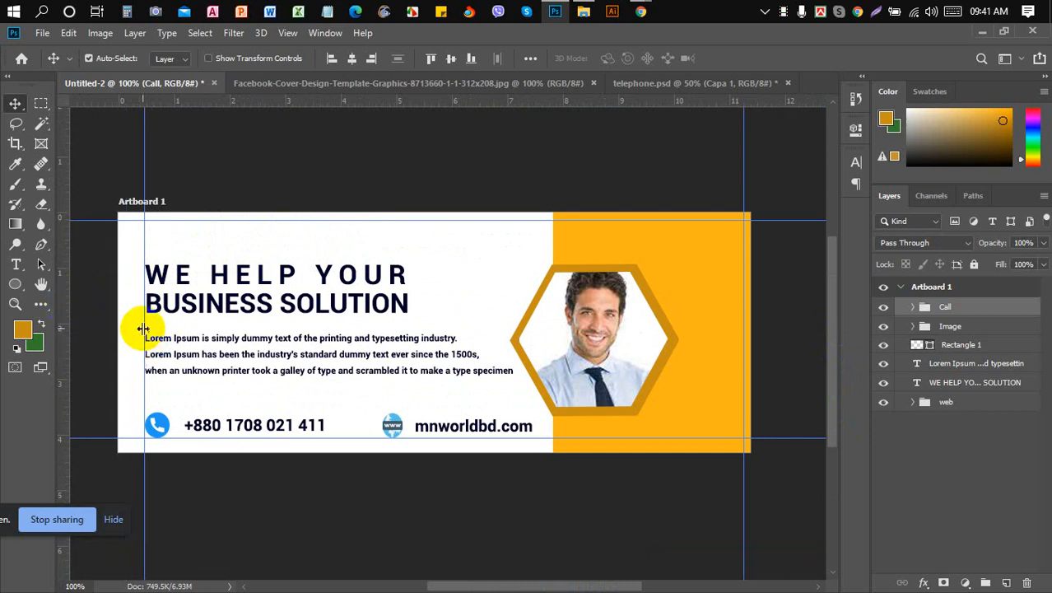
{"action": "left_click_drag", "start_coordinate": [145, 329], "coordinate": [66, 328]}
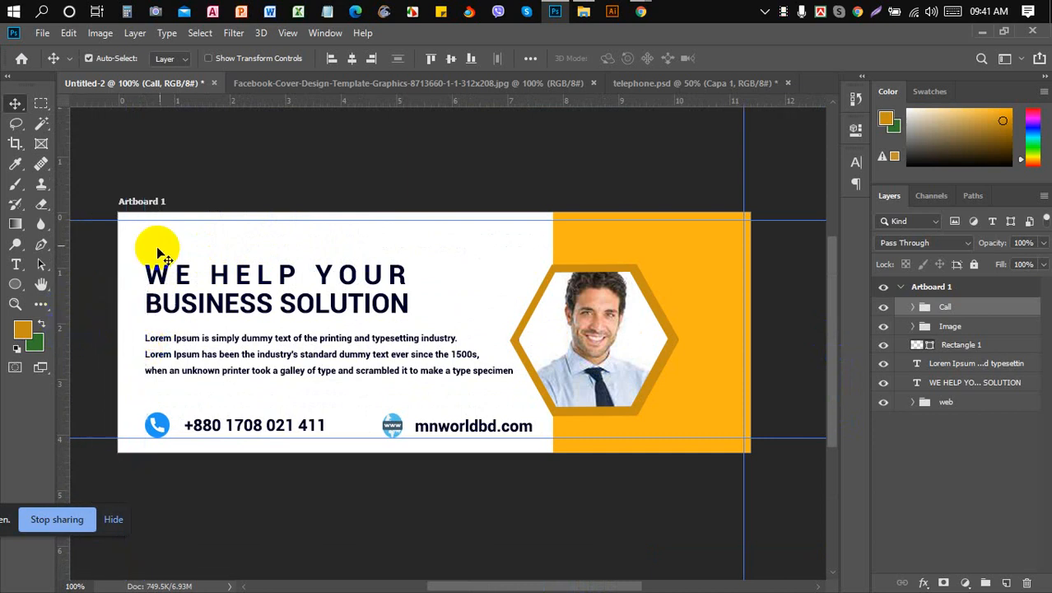
{"action": "left_click_drag", "start_coordinate": [252, 222], "coordinate": [284, 104]}
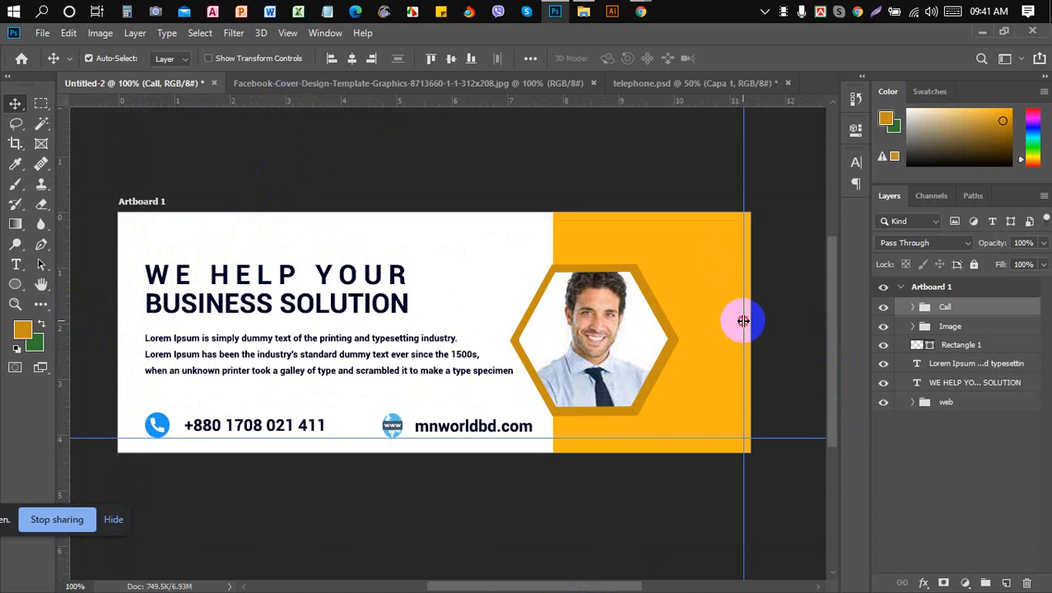
- Drag the right vertical guide and the bottom horizontal guide off the canvas
{"action": "left_click_drag", "start_coordinate": [743, 321], "coordinate": [70, 345]}
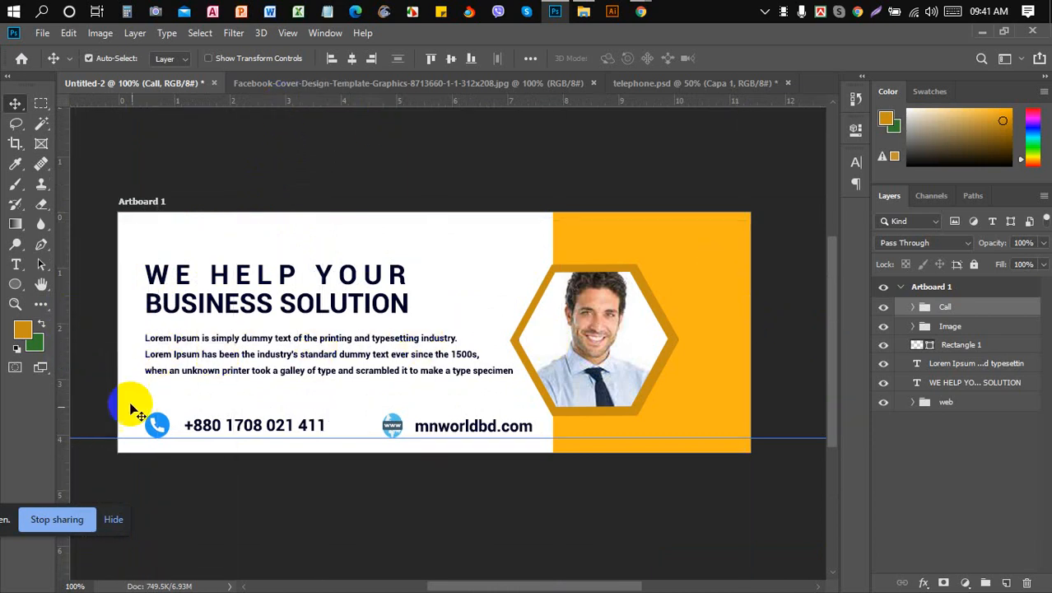
{"action": "left_click_drag", "start_coordinate": [359, 438], "coordinate": [418, 104]}
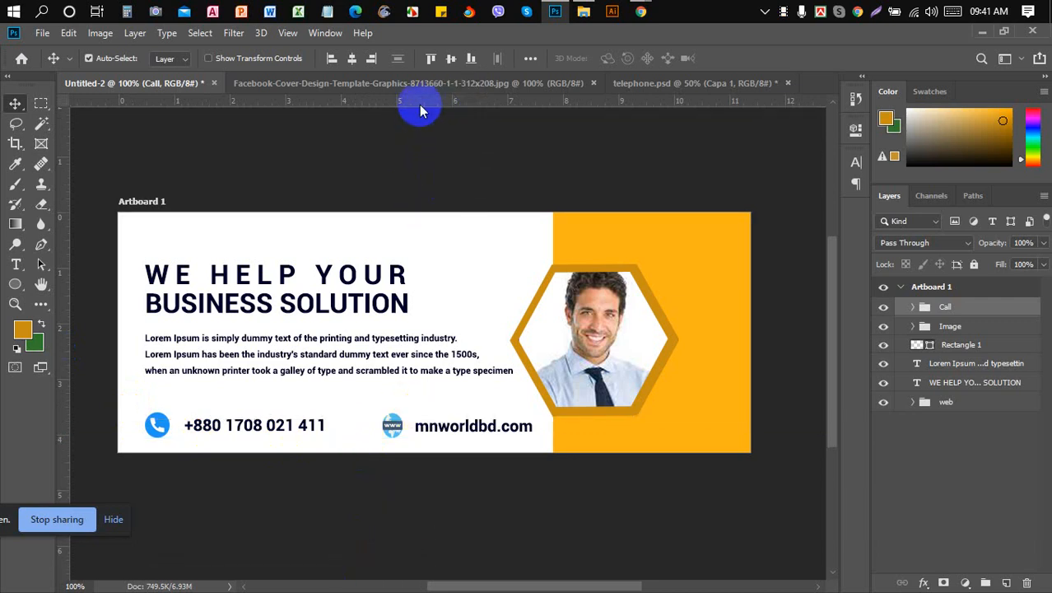
{"action": "mouse_move", "coordinate": [996, 7]}
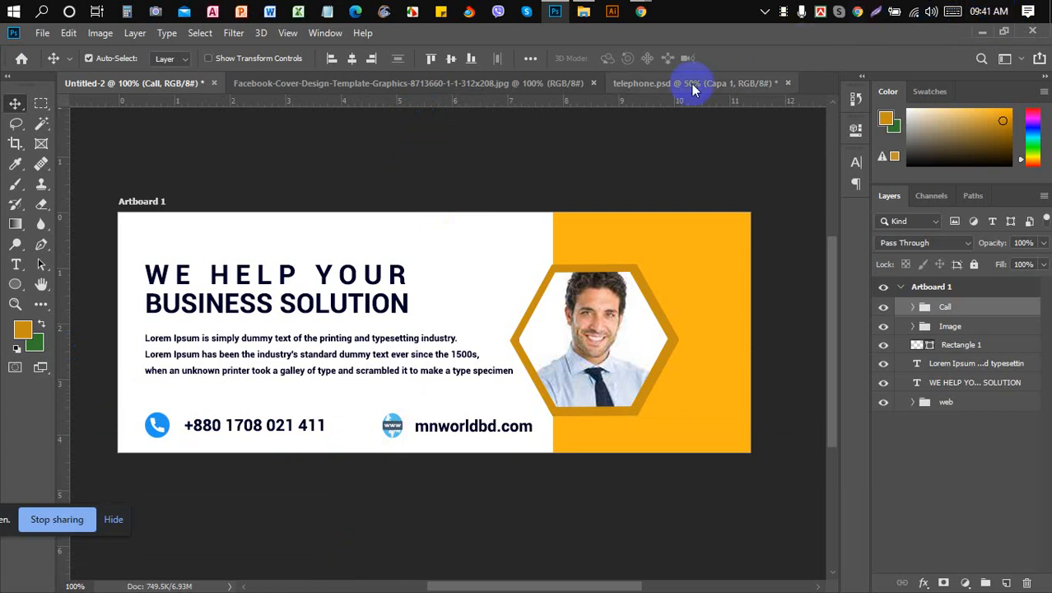
- In Chrome, review the Adobe Color palette, man pic png results, lipsum.com and Flaticon telephone icon tabs
{"action": "mouse_move", "coordinate": [640, 11]}
{"action": "left_click", "coordinate": [599, 61]}
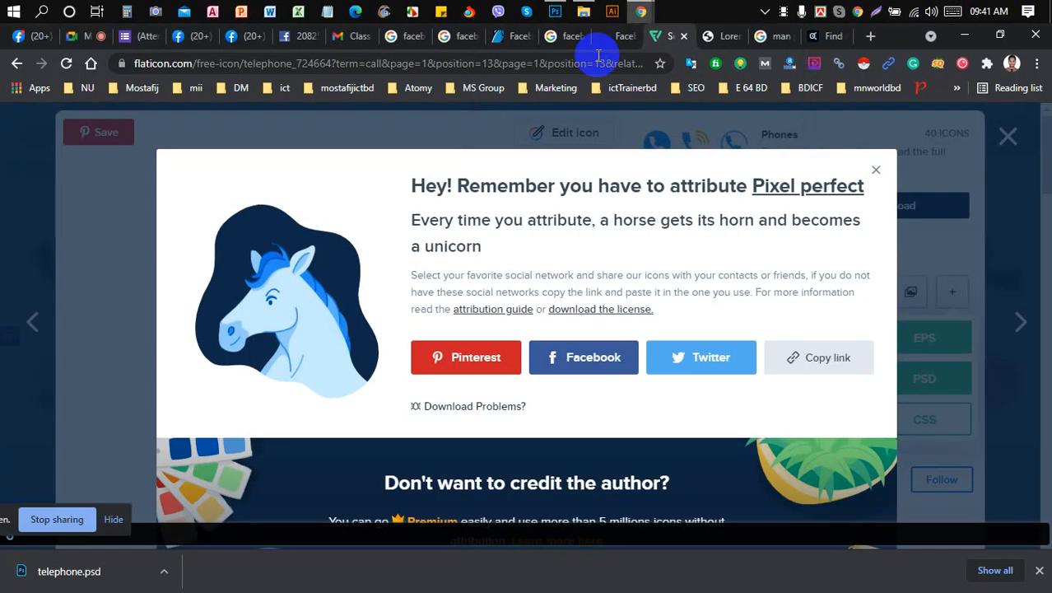
{"action": "left_click", "coordinate": [877, 169]}
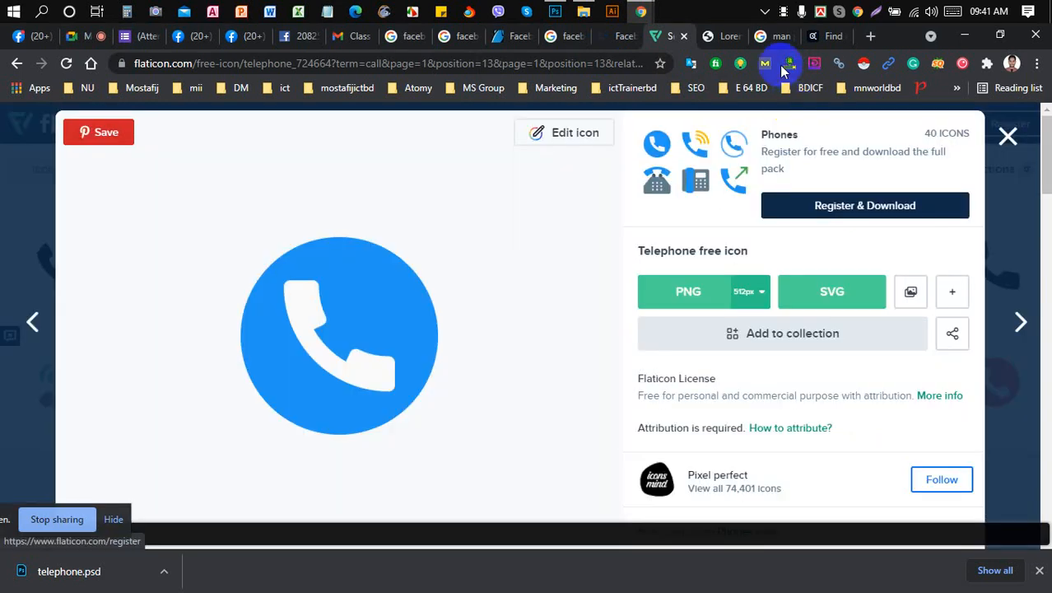
{"action": "left_click", "coordinate": [815, 41]}
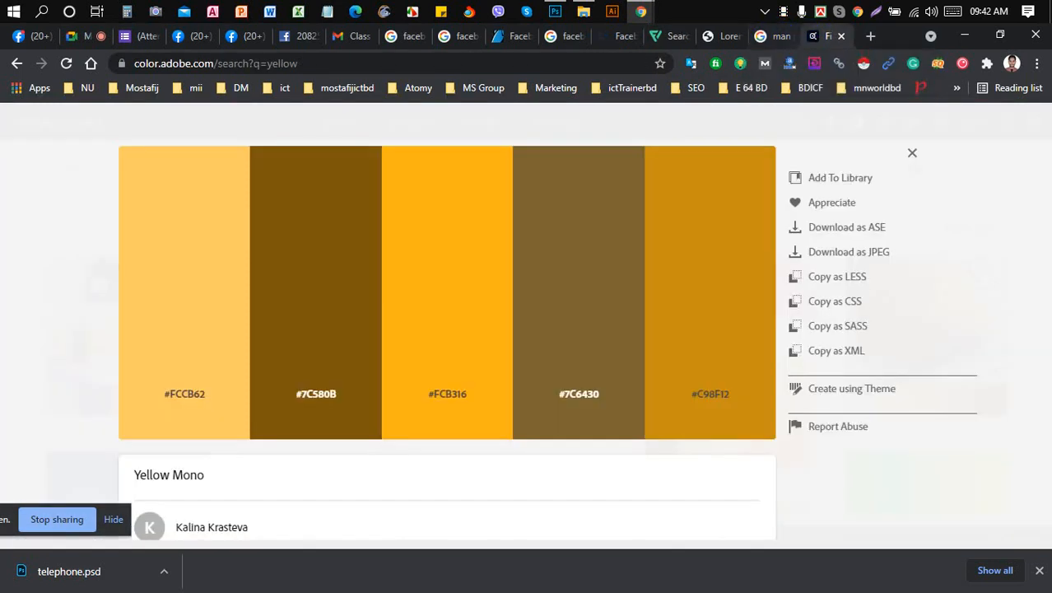
{"action": "left_click", "coordinate": [1040, 571]}
{"action": "left_click", "coordinate": [780, 47]}
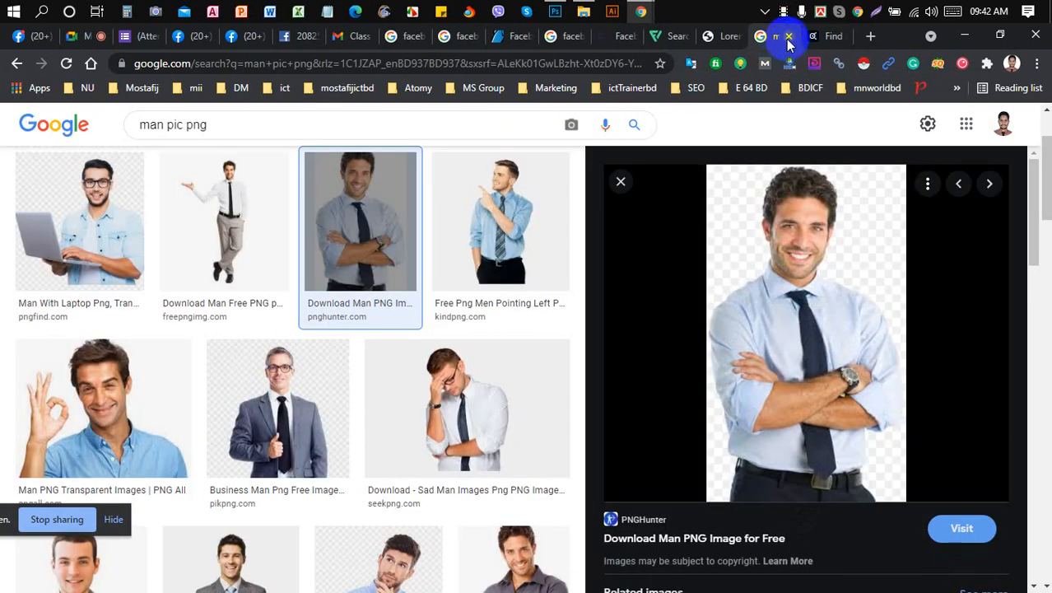
{"action": "left_click", "coordinate": [713, 38]}
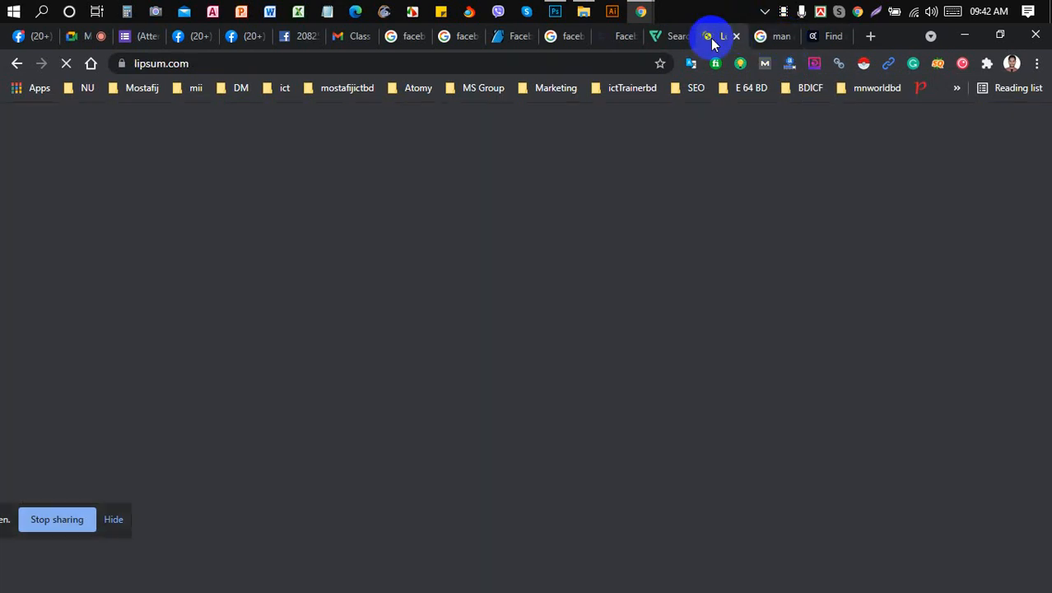
{"action": "left_click", "coordinate": [656, 38]}
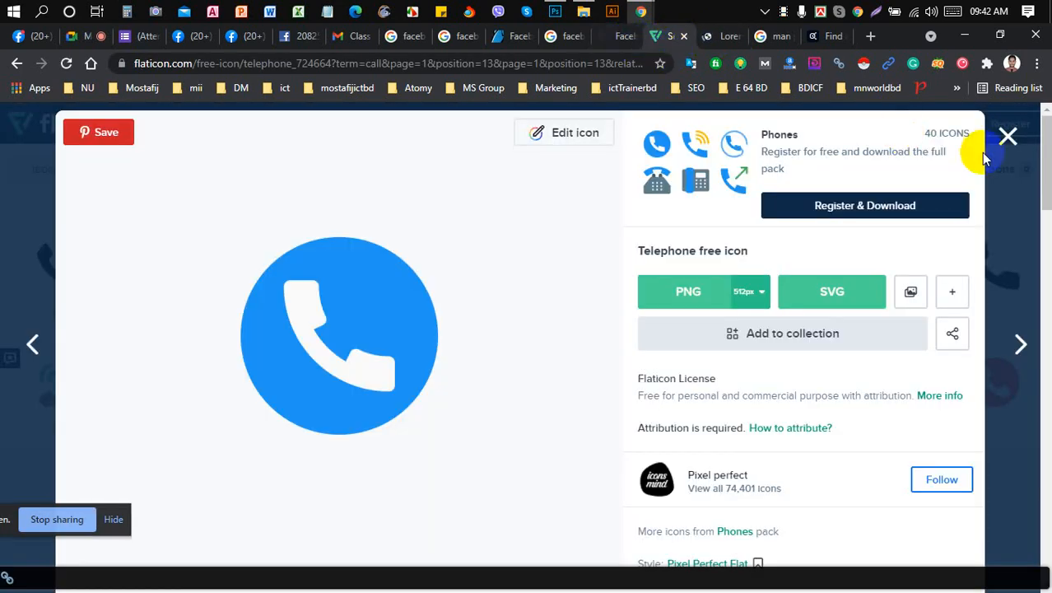
{"action": "left_click", "coordinate": [1006, 140]}
{"action": "scroll", "coordinate": [208, 214], "scroll_direction": "up", "scroll_amount": 3}
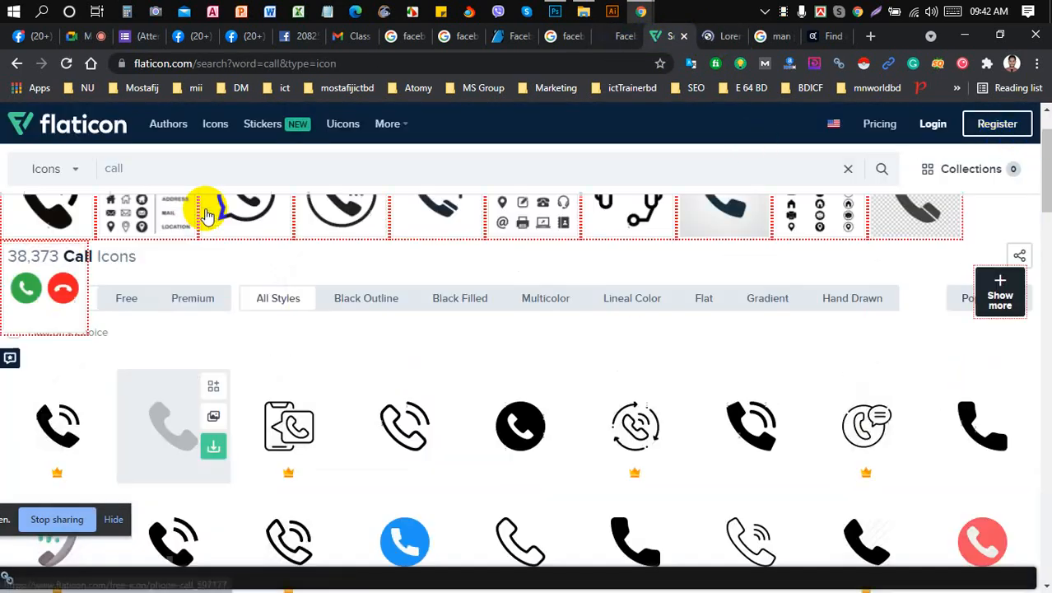
{"action": "left_click", "coordinate": [68, 118]}
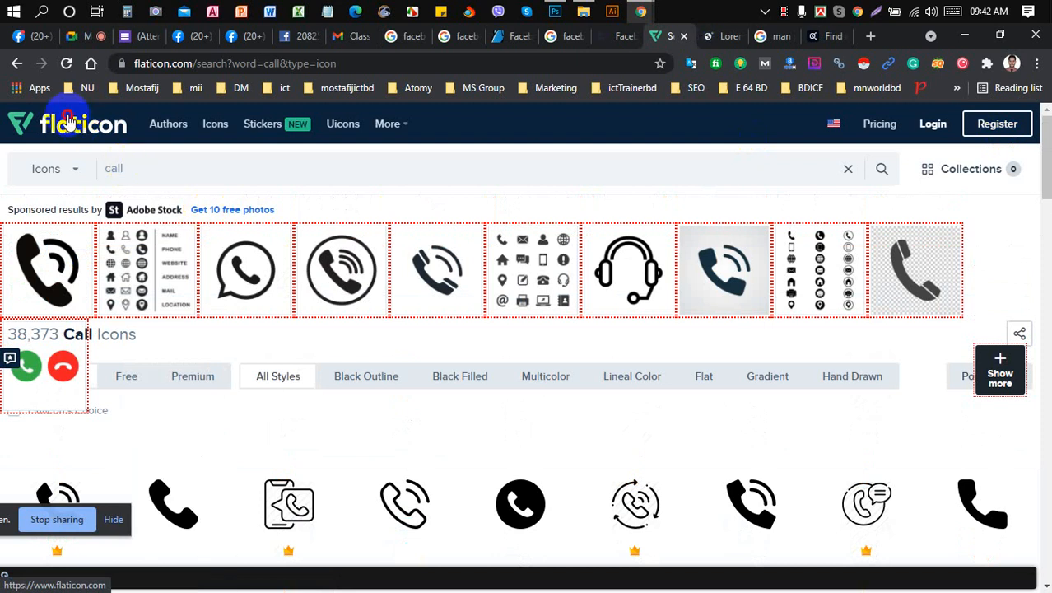
- Close the cover template page, browse the facebook cover and GraphicRiver results, then return to Photoshop
{"action": "left_click", "coordinate": [619, 38]}
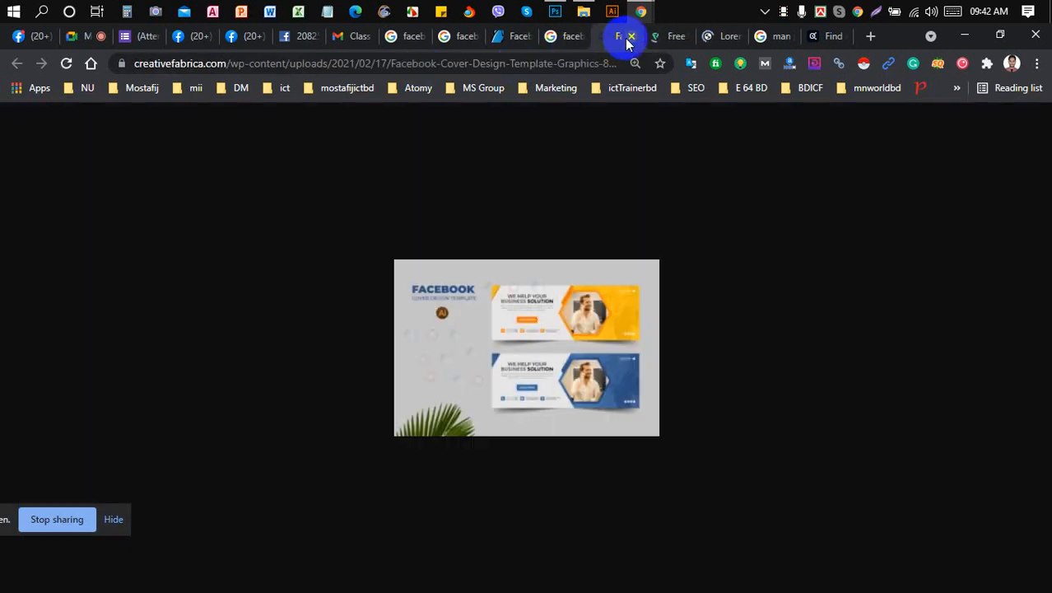
{"action": "left_click", "coordinate": [631, 36]}
{"action": "left_click", "coordinate": [560, 45]}
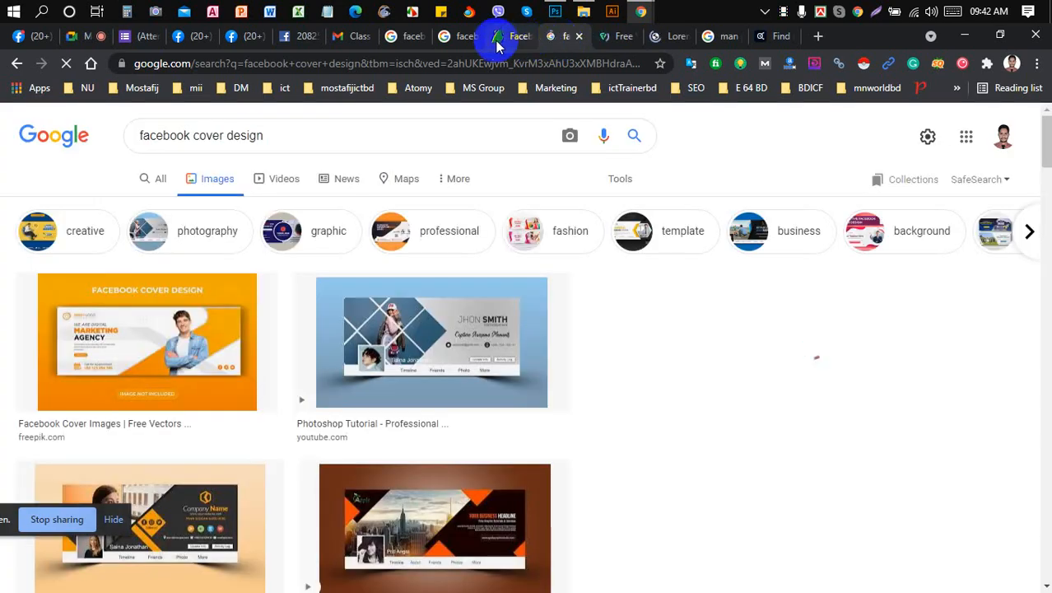
{"action": "left_click", "coordinate": [494, 37]}
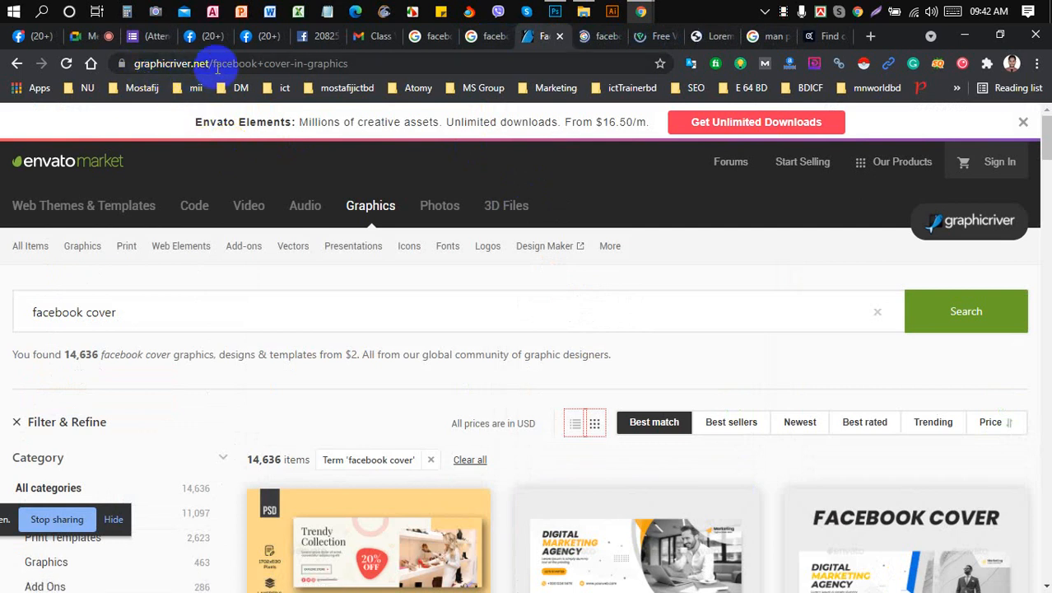
{"action": "scroll", "coordinate": [572, 360], "scroll_direction": "down", "scroll_amount": 10}
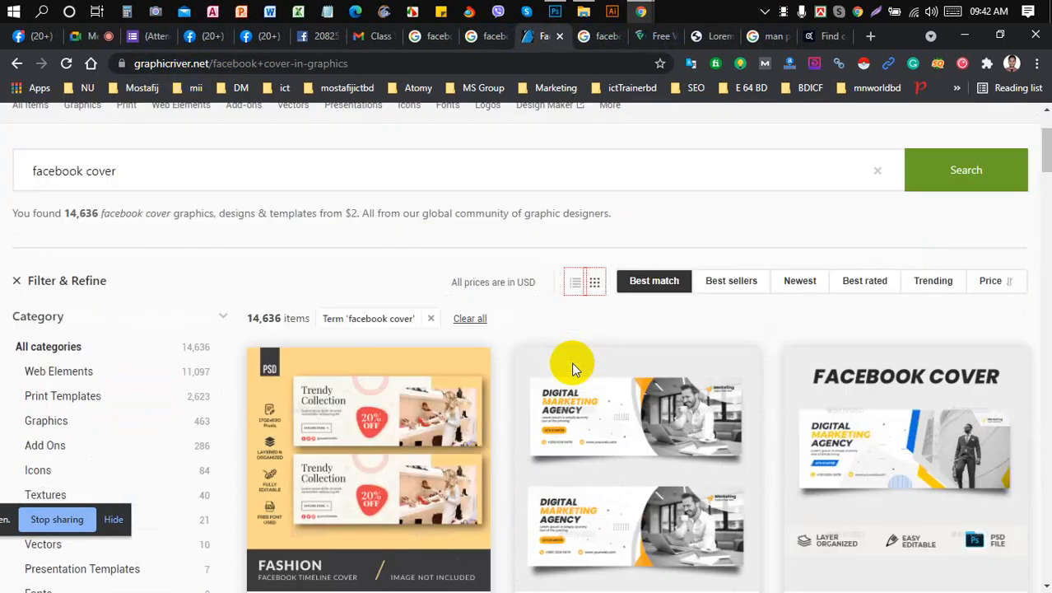
{"action": "scroll", "coordinate": [574, 369], "scroll_direction": "down", "scroll_amount": 2}
{"action": "scroll", "coordinate": [570, 364], "scroll_direction": "up", "scroll_amount": 12}
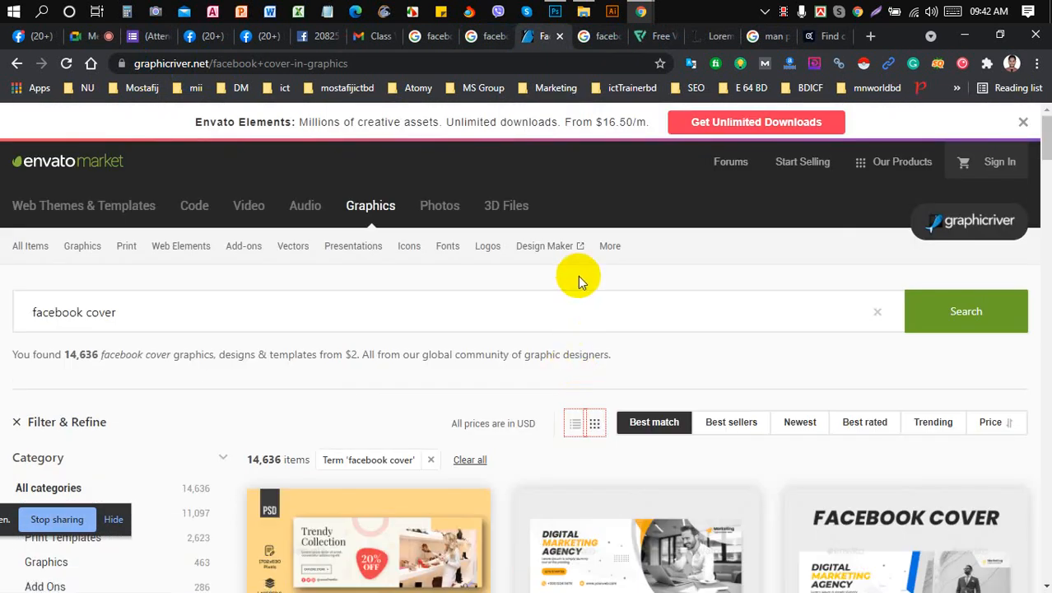
{"action": "left_click", "coordinate": [210, 302]}
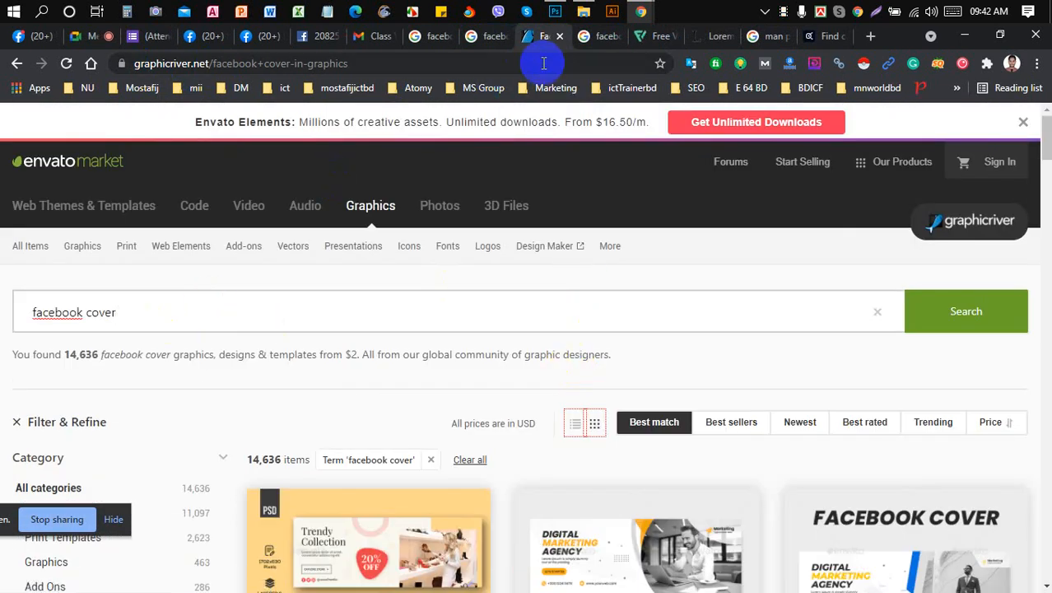
{"action": "left_click", "coordinate": [477, 38]}
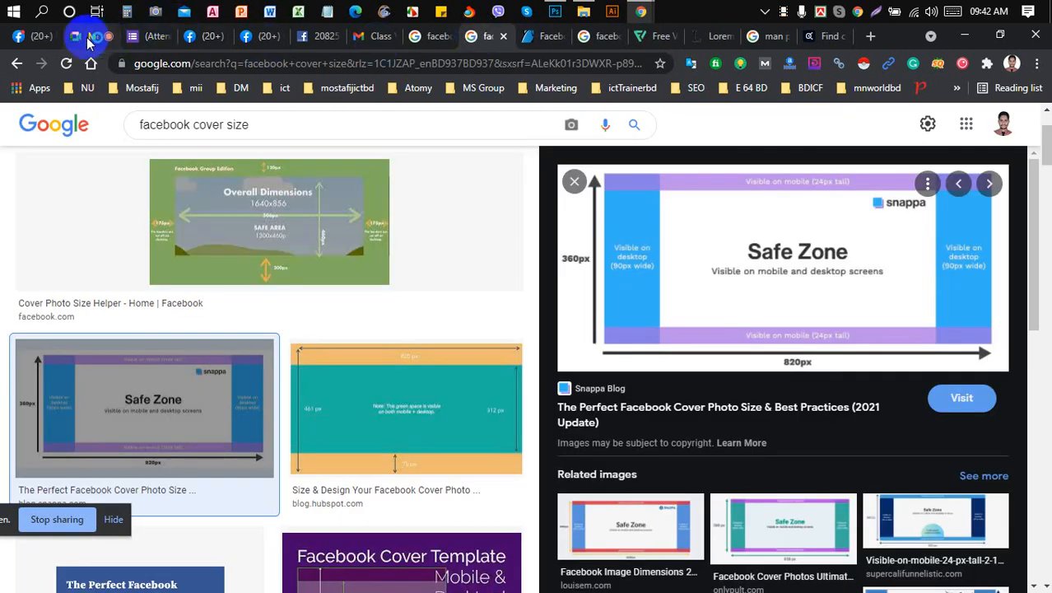
{"action": "left_click", "coordinate": [555, 11]}
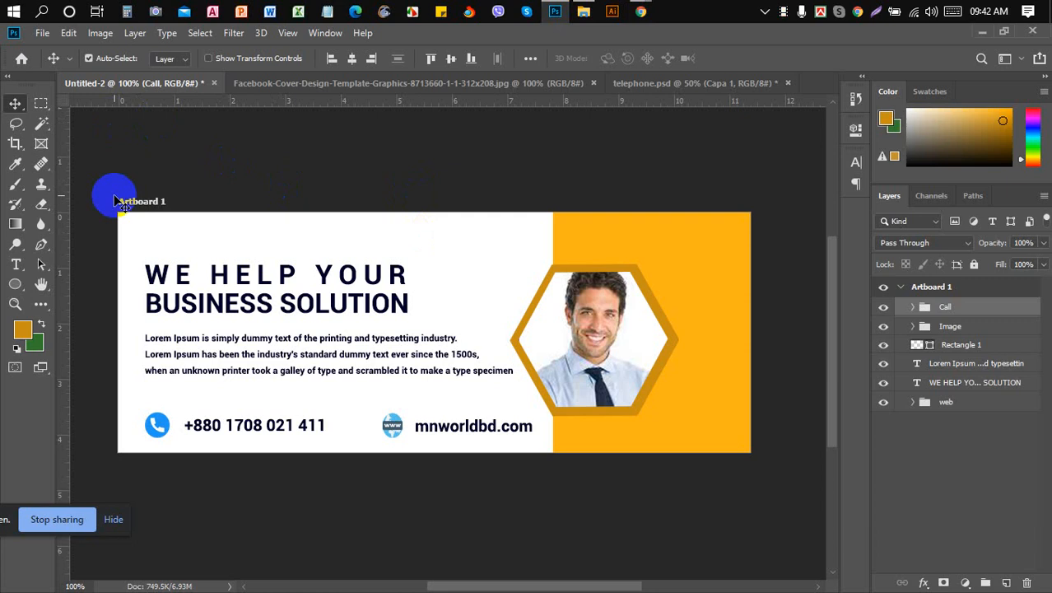
- Group the Lorem Ipsum body text and headline layers and name the group 'Text'
{"action": "left_click", "coordinate": [964, 369]}
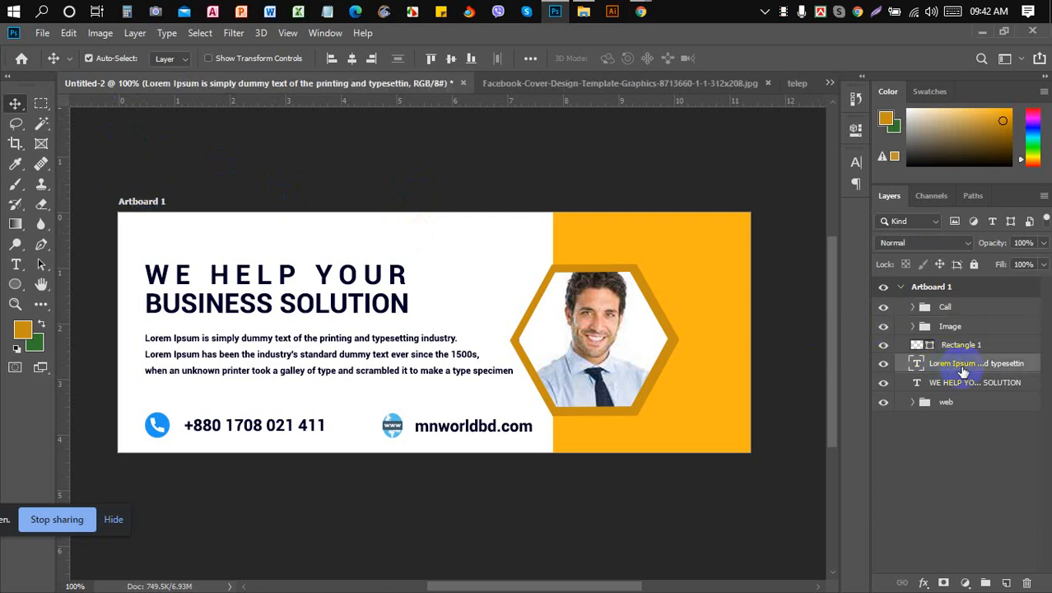
{"action": "left_click", "coordinate": [967, 390], "text": "shift"}
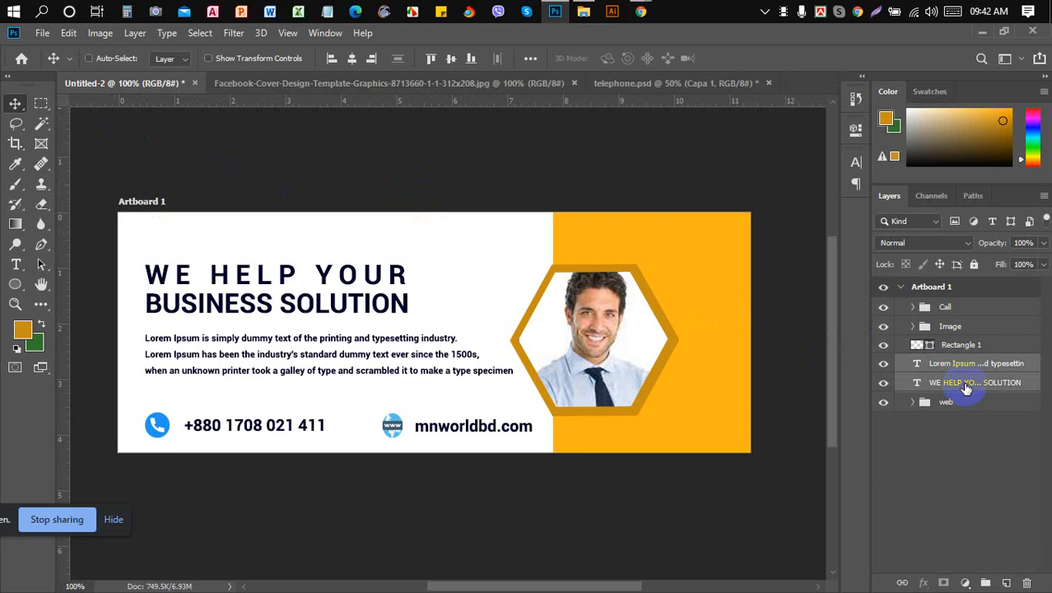
{"action": "key", "text": "ctrl+g"}
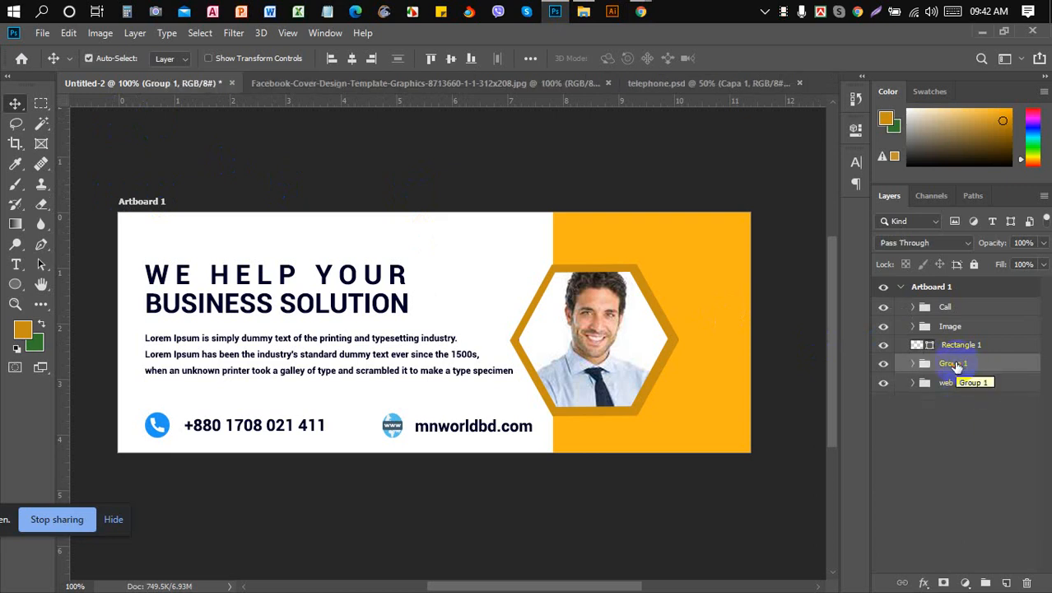
{"action": "double_click", "coordinate": [955, 364]}
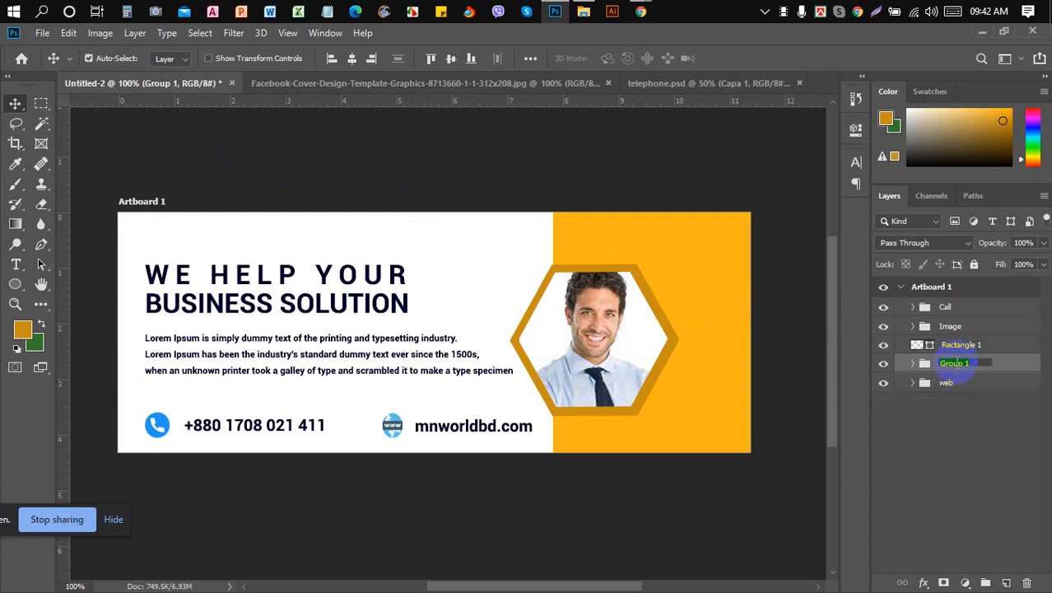
{"action": "type", "text": "Text"}
{"action": "key", "text": "Return"}
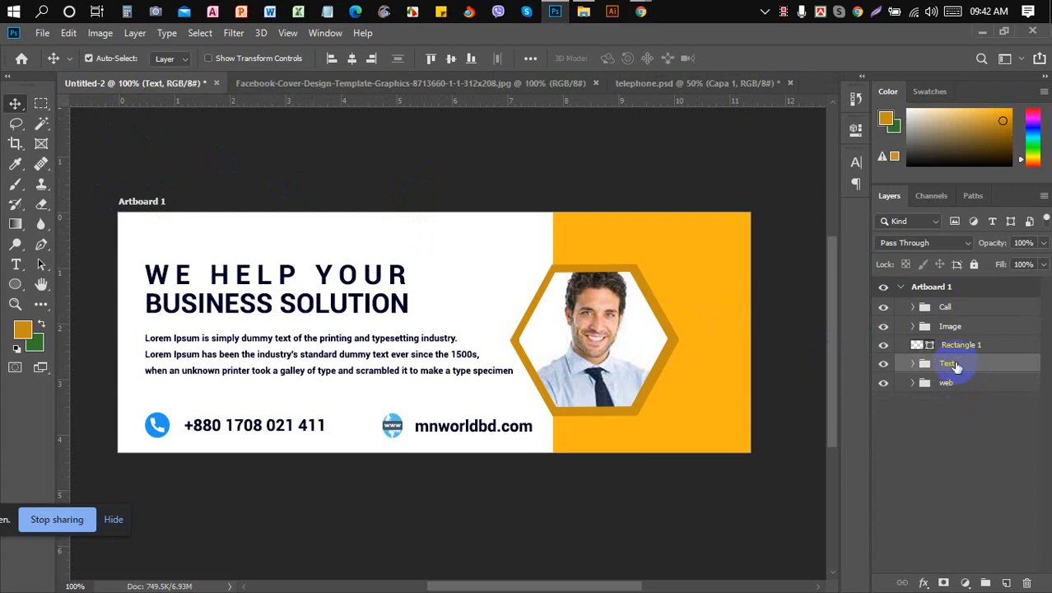
- Toggle the hexagon photo and orange rectangle visibility to check them, then select Rectangle 1
{"action": "left_click", "coordinate": [886, 332]}
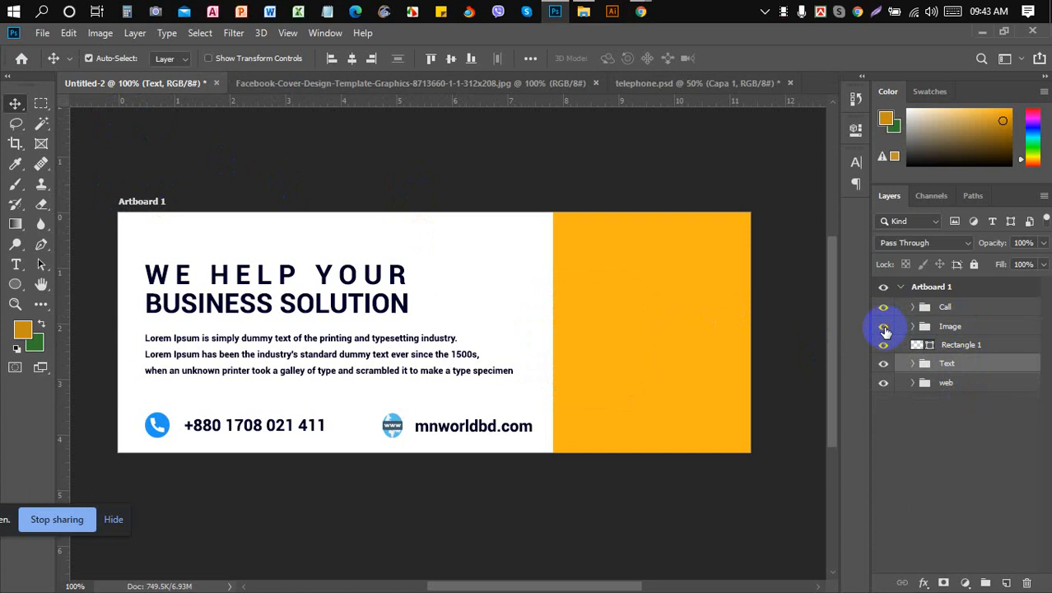
{"action": "left_click", "coordinate": [885, 330]}
{"action": "left_click", "coordinate": [885, 346]}
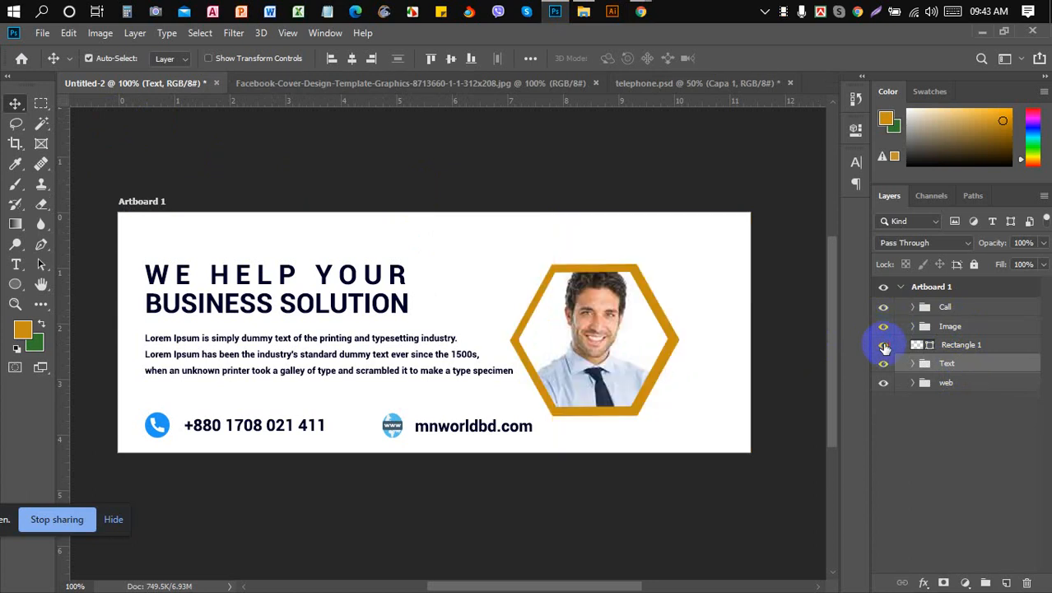
{"action": "left_click", "coordinate": [885, 346]}
{"action": "left_click", "coordinate": [885, 347]}
{"action": "left_click", "coordinate": [885, 347]}
{"action": "left_click", "coordinate": [962, 347]}
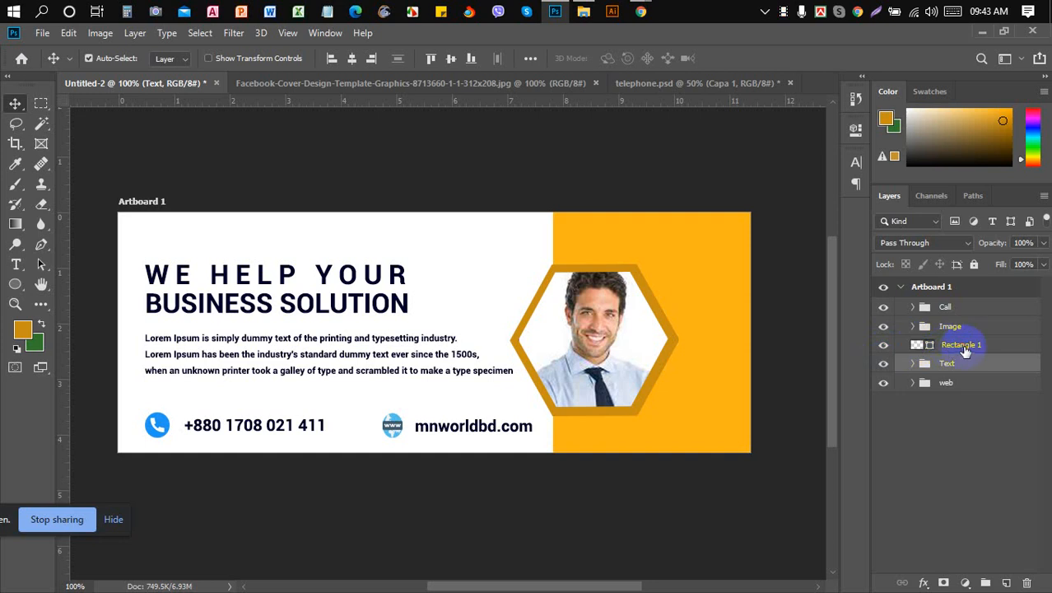
- Move the Rectangle 1 layer into the Image group and rename it 'BG'
{"action": "left_click", "coordinate": [912, 327]}
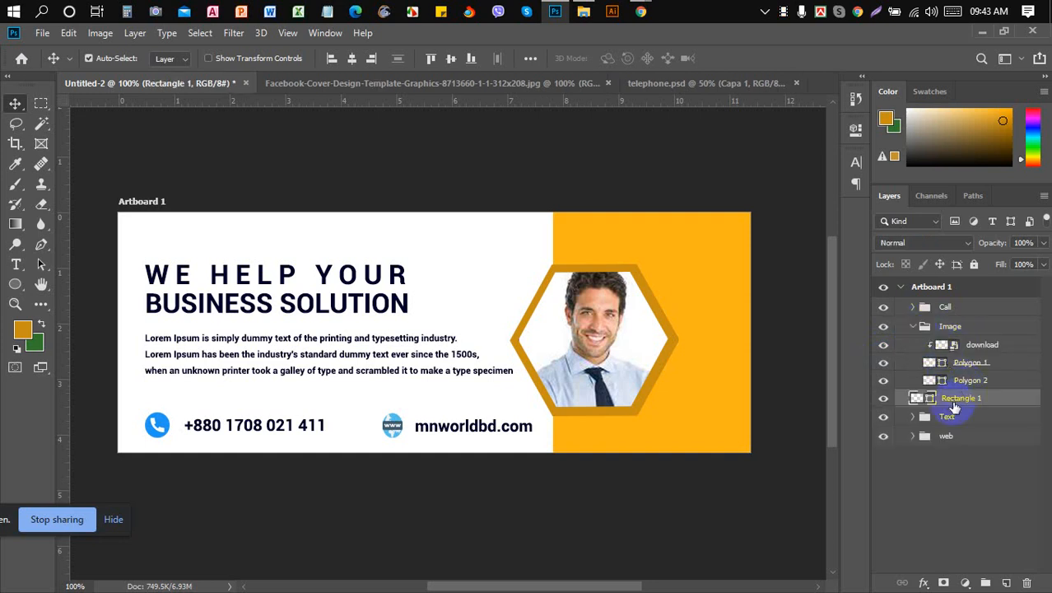
{"action": "left_click_drag", "start_coordinate": [954, 401], "coordinate": [974, 387]}
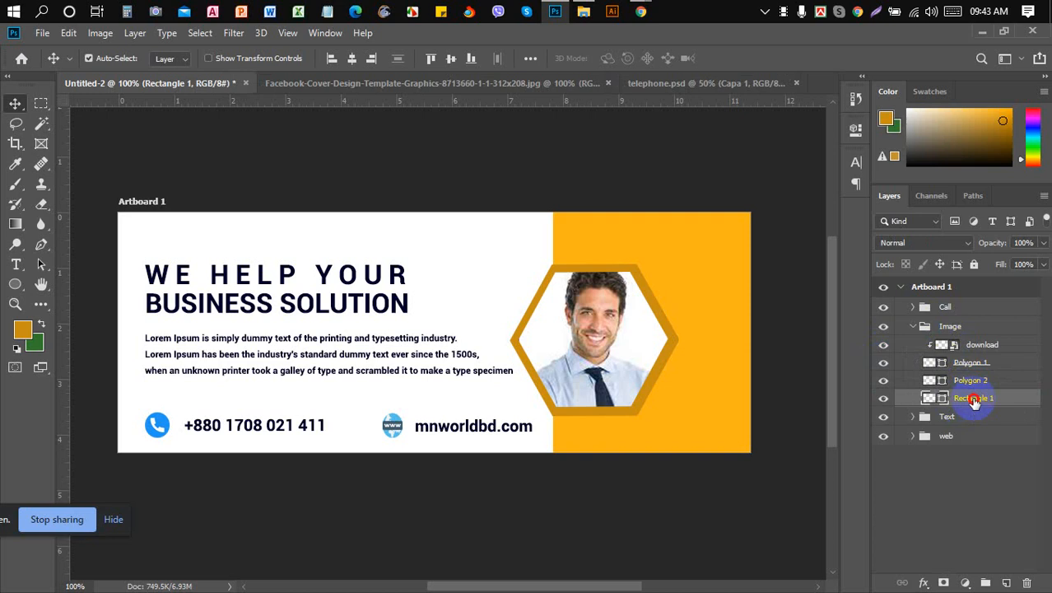
{"action": "double_click", "coordinate": [974, 399]}
{"action": "type", "text": "V"}
{"action": "left_click", "coordinate": [1021, 402]}
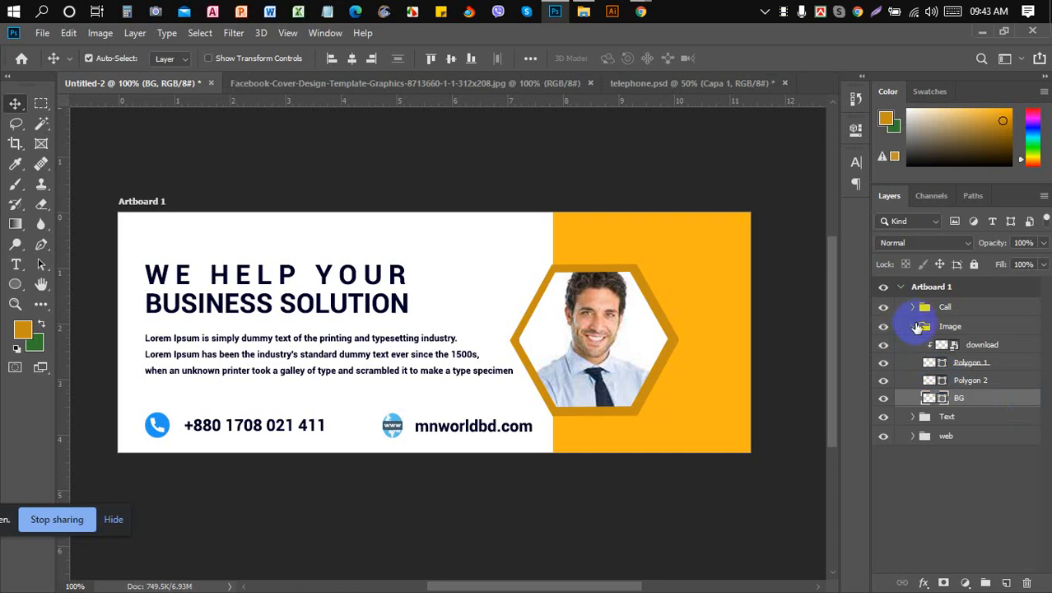
- Collapse the Image group and rename it 'Image & BG'
{"action": "left_click", "coordinate": [917, 327]}
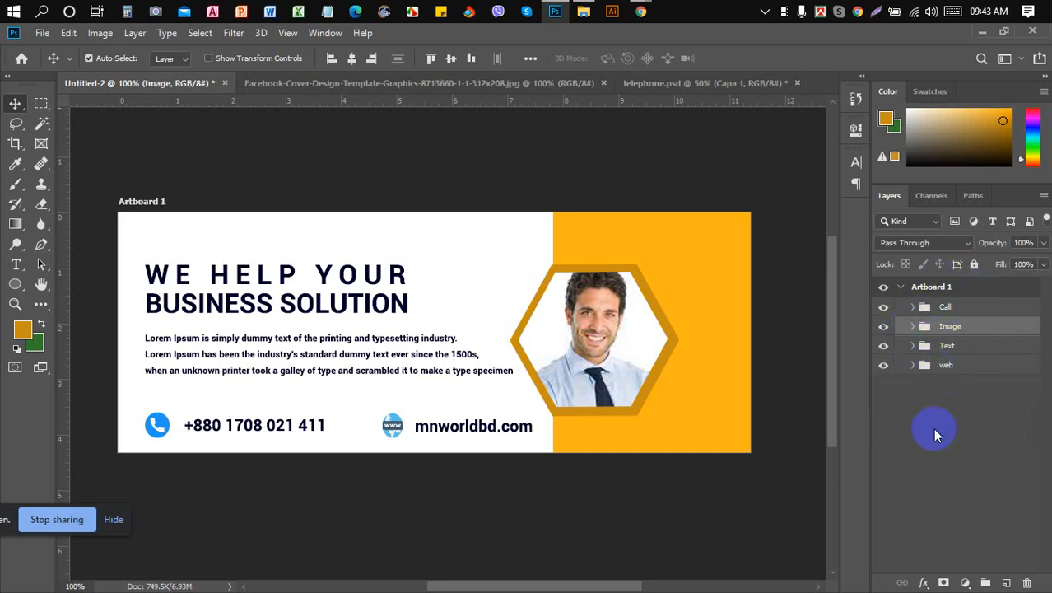
{"action": "left_click", "coordinate": [953, 328]}
{"action": "double_click", "coordinate": [953, 327]}
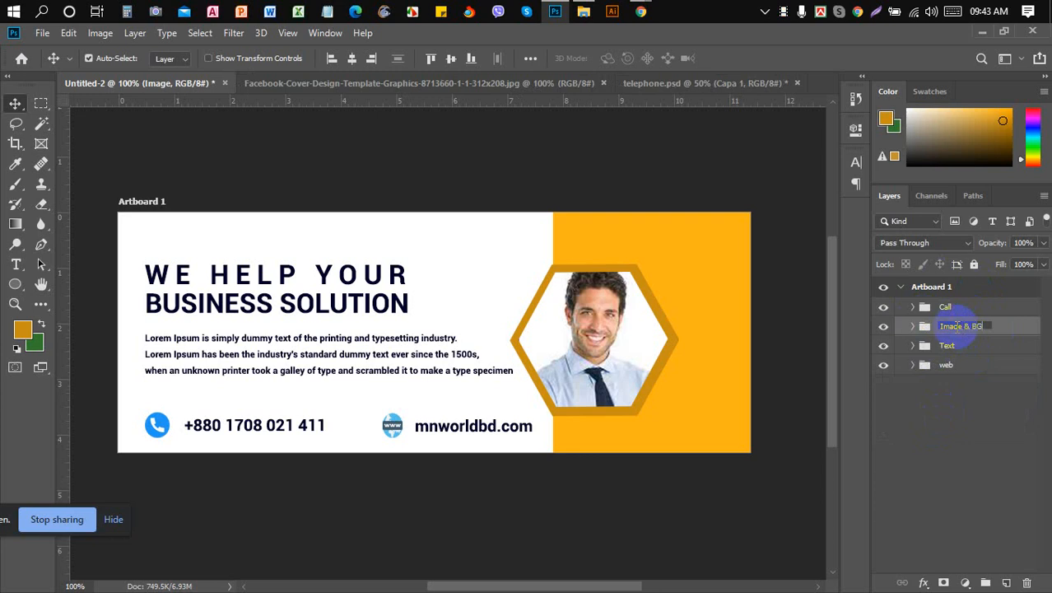
{"action": "left_click", "coordinate": [1027, 329]}
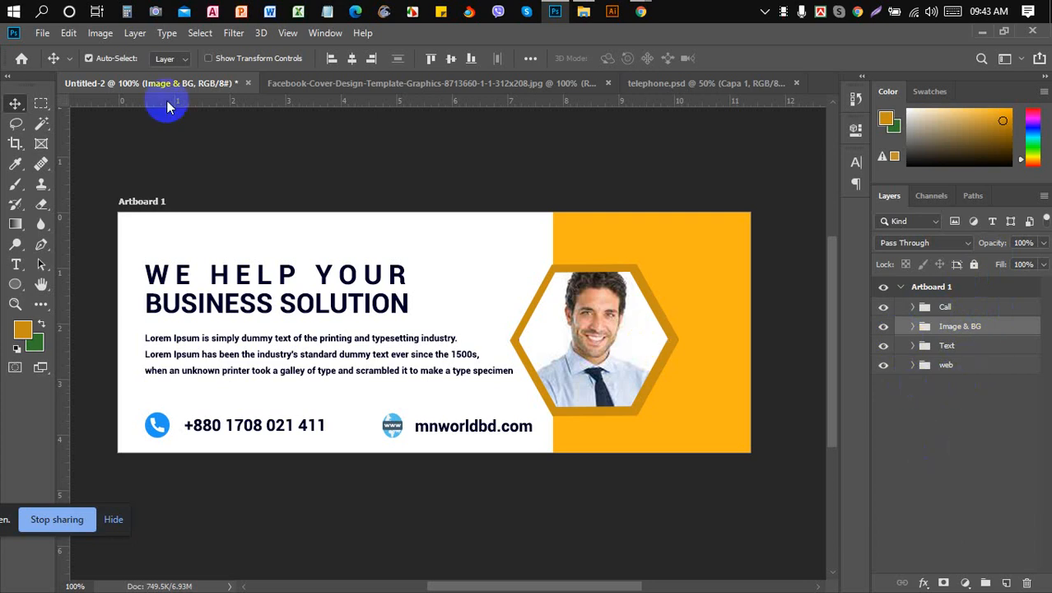
- Save the cover as the Photoshop file 'Facebook Cover 01.psd'
{"action": "left_click", "coordinate": [42, 33]}
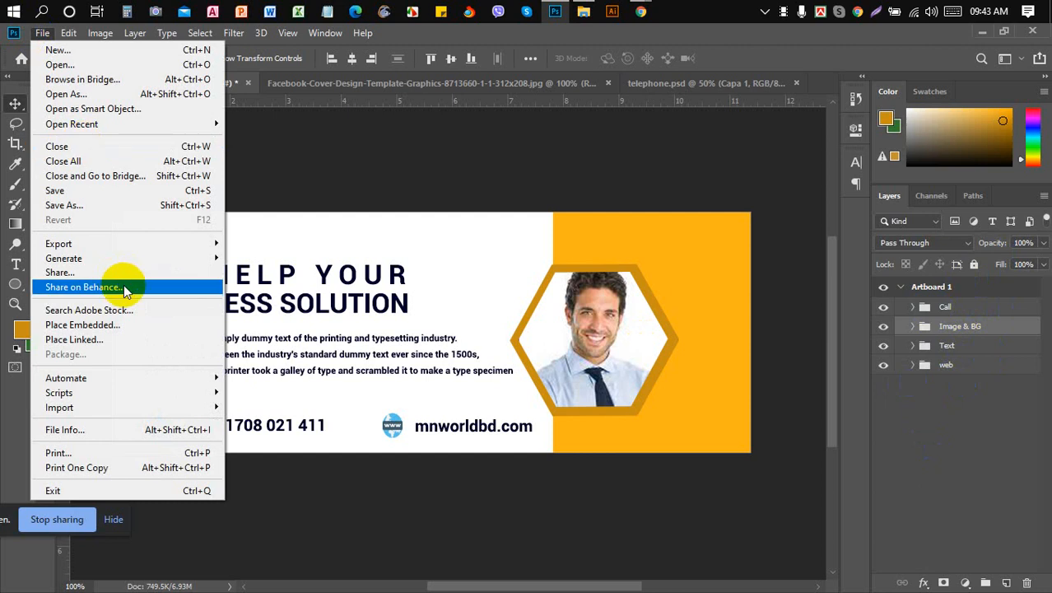
{"action": "left_click", "coordinate": [132, 206]}
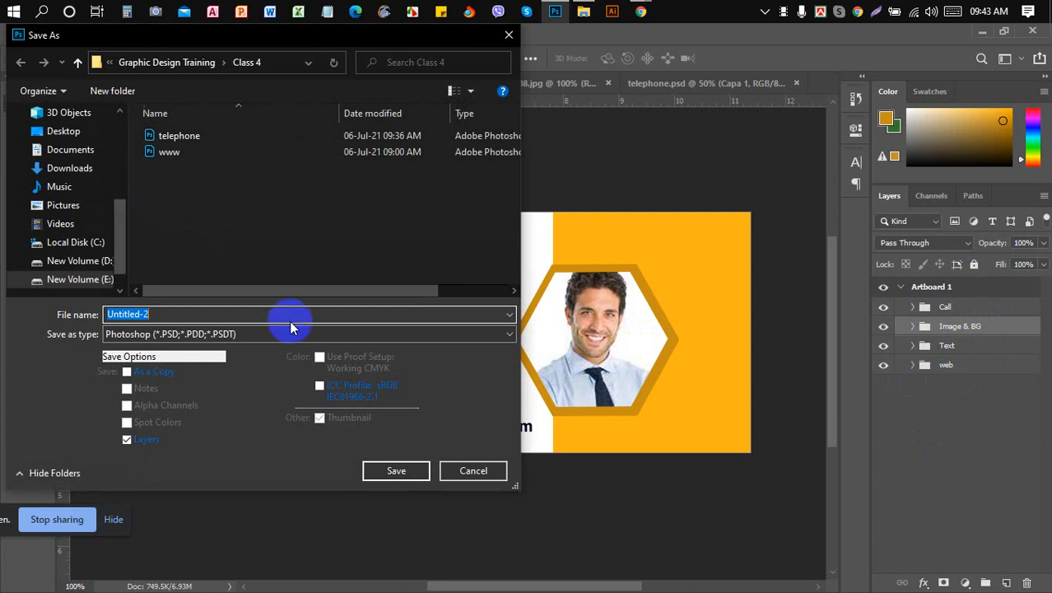
{"action": "type", "text": "F"}
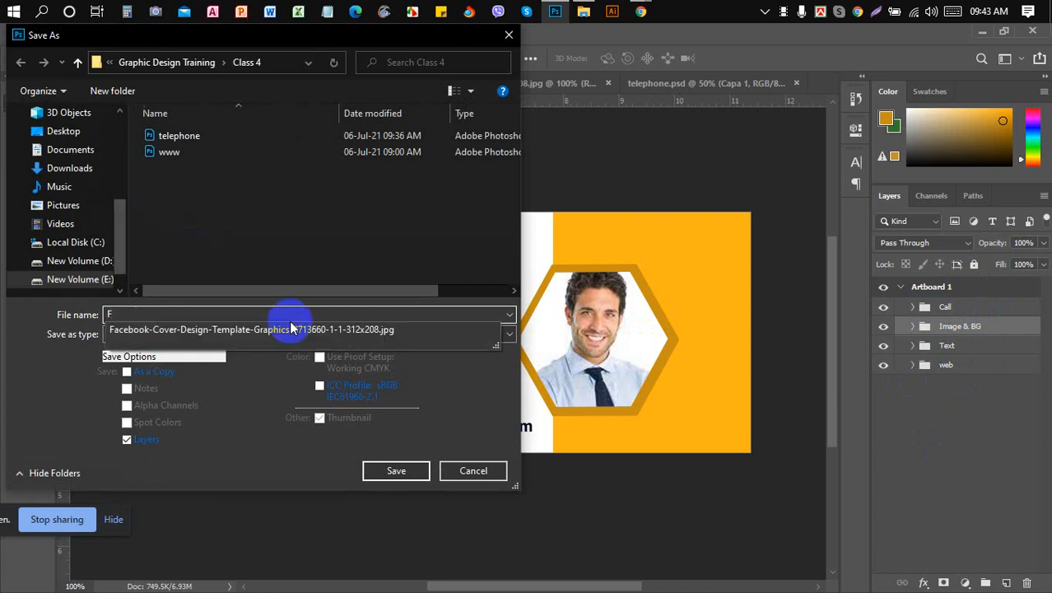
{"action": "type", "text": "acebook"}
{"action": "key", "text": "Escape"}
{"action": "type", "text": "Cov"}
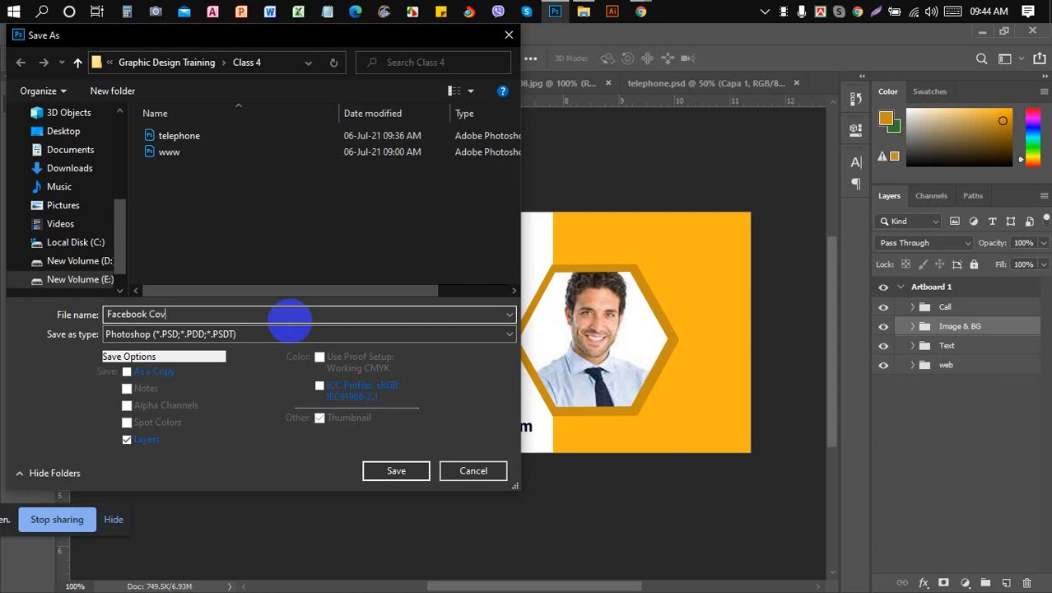
{"action": "type", "text": "er 01"}
{"action": "left_click", "coordinate": [391, 470]}
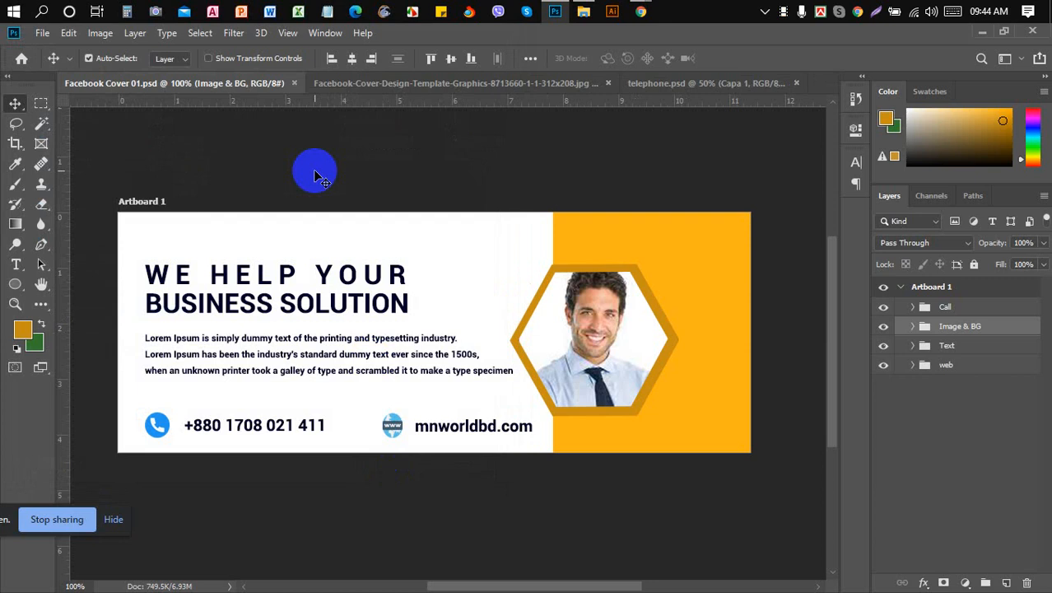
- Save a JPEG copy named Facebook Cover 01 at maximum quality 12
{"action": "left_click", "coordinate": [41, 33]}
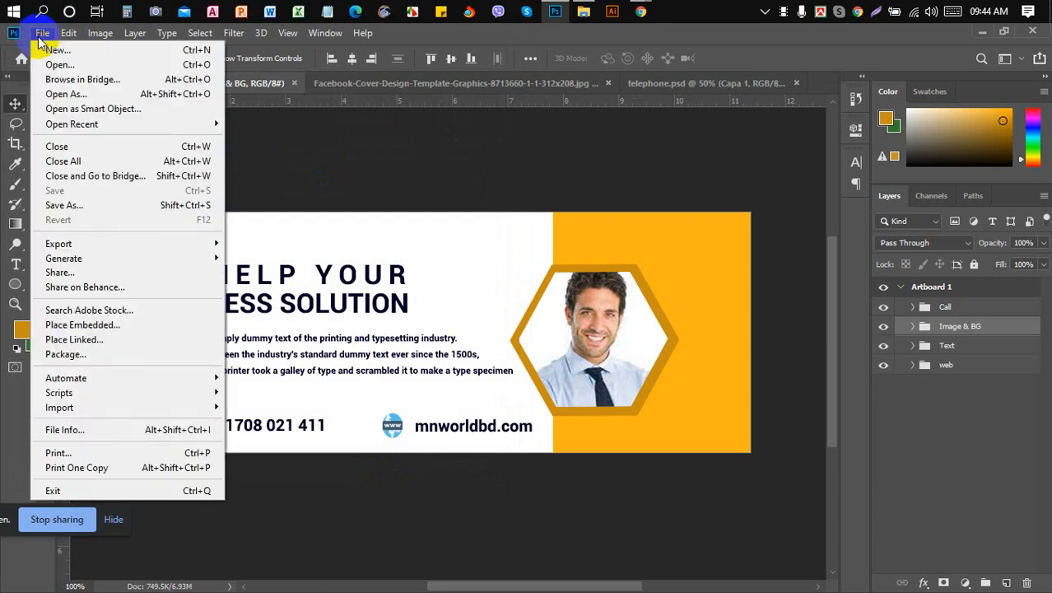
{"action": "left_click", "coordinate": [128, 212]}
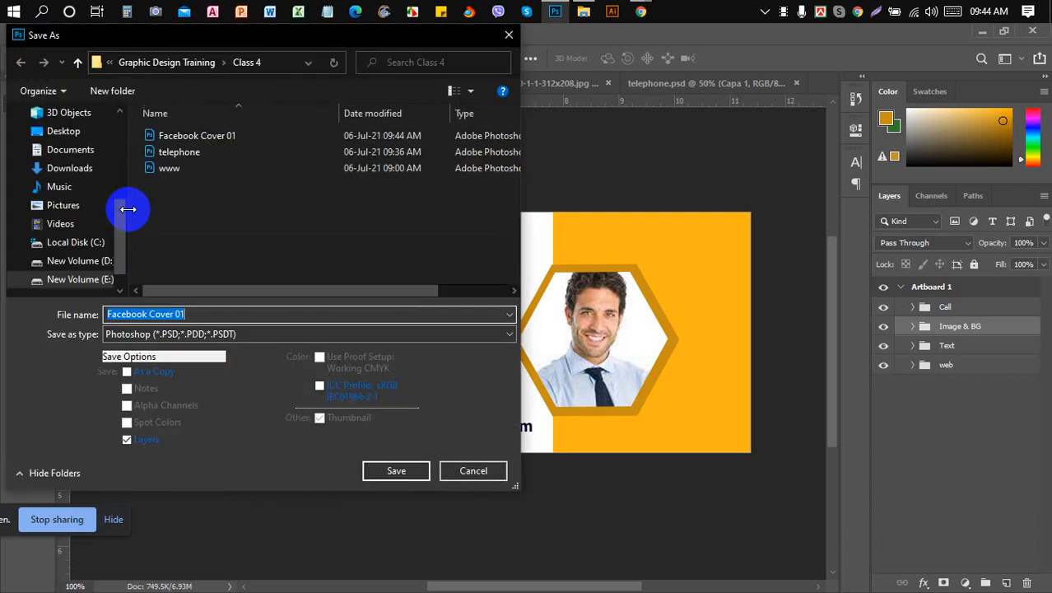
{"action": "left_click", "coordinate": [445, 341]}
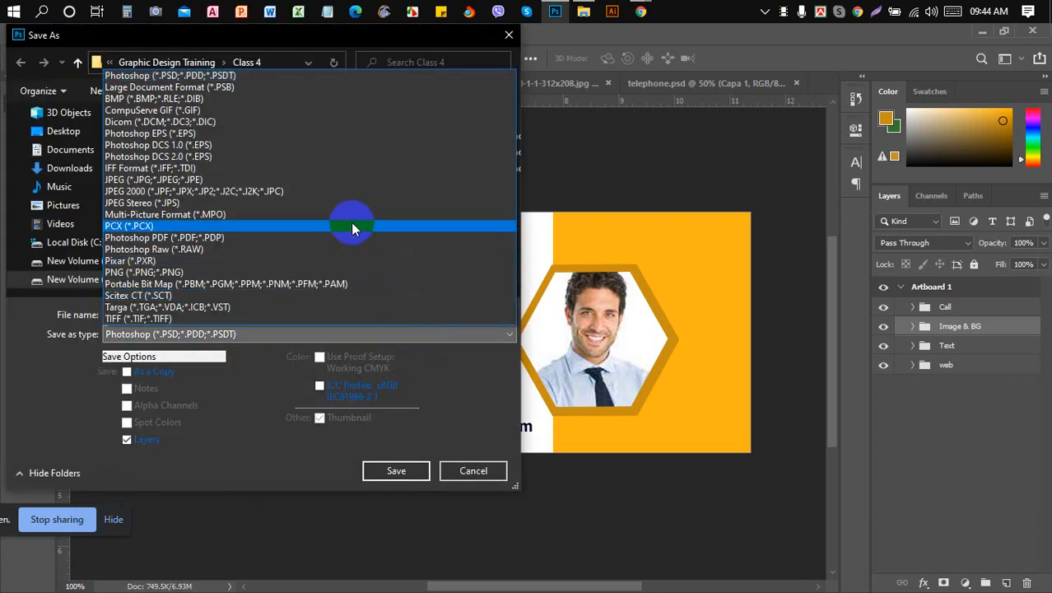
{"action": "left_click", "coordinate": [344, 179]}
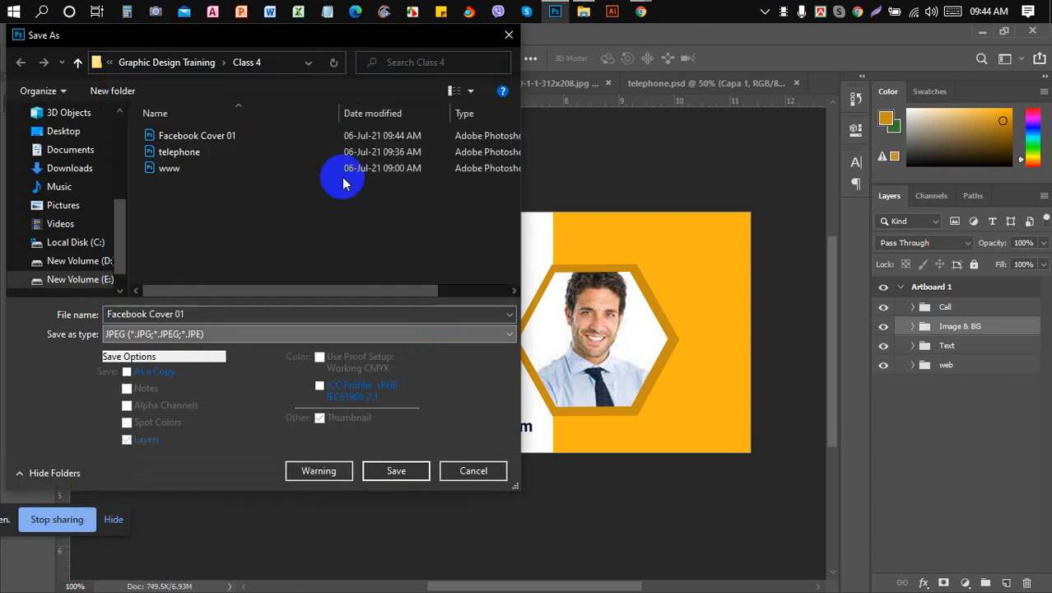
{"action": "left_click", "coordinate": [392, 473]}
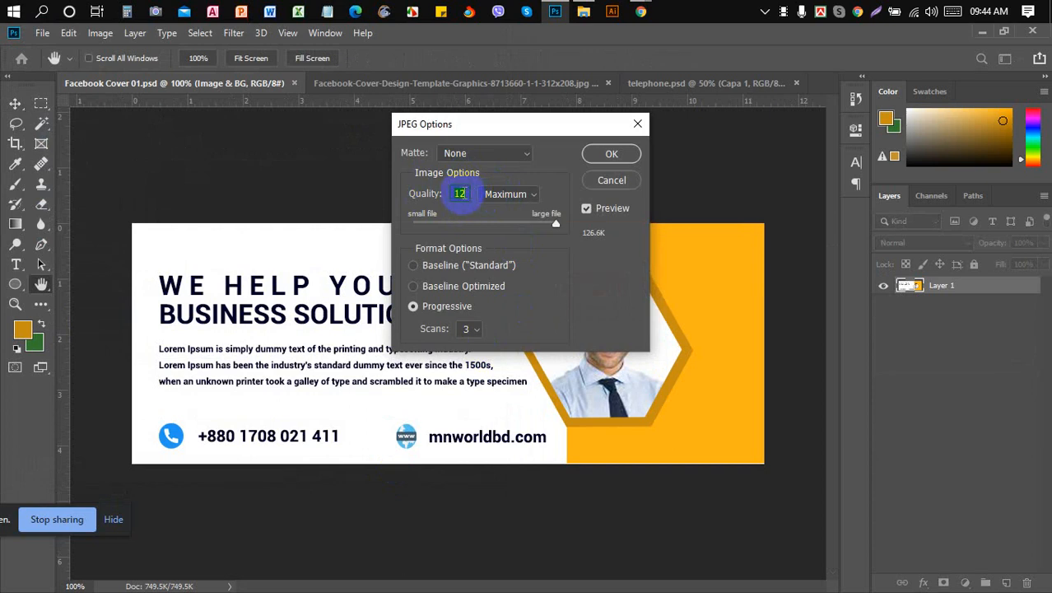
{"action": "left_click", "coordinate": [611, 156]}
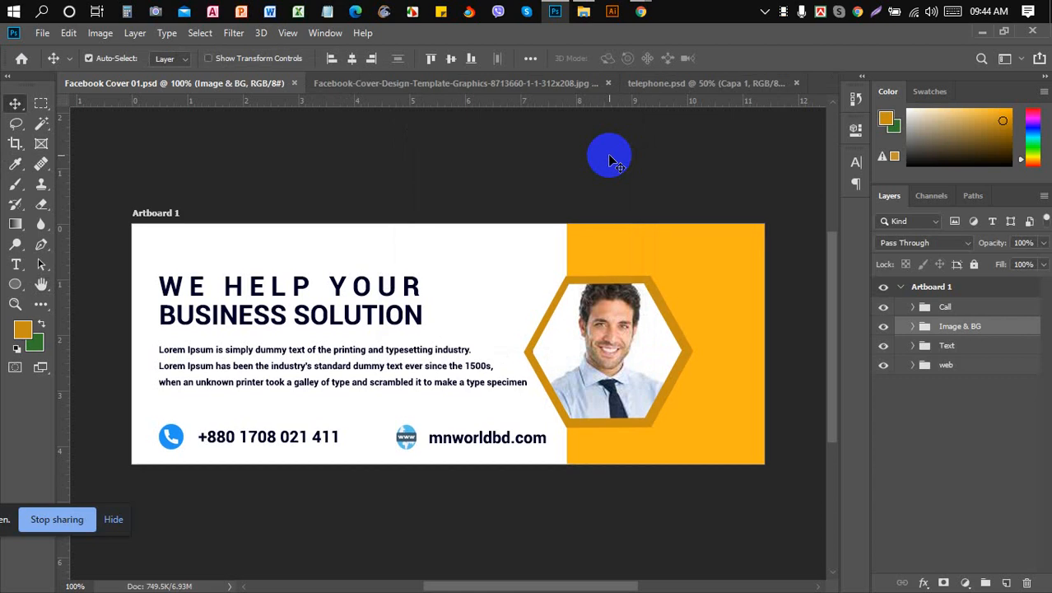
- Bring Chrome forward and open the BDICF Graphics Design batch-2021 group's Discussion feed
{"action": "mouse_move", "coordinate": [640, 12]}
{"action": "left_click", "coordinate": [566, 78]}
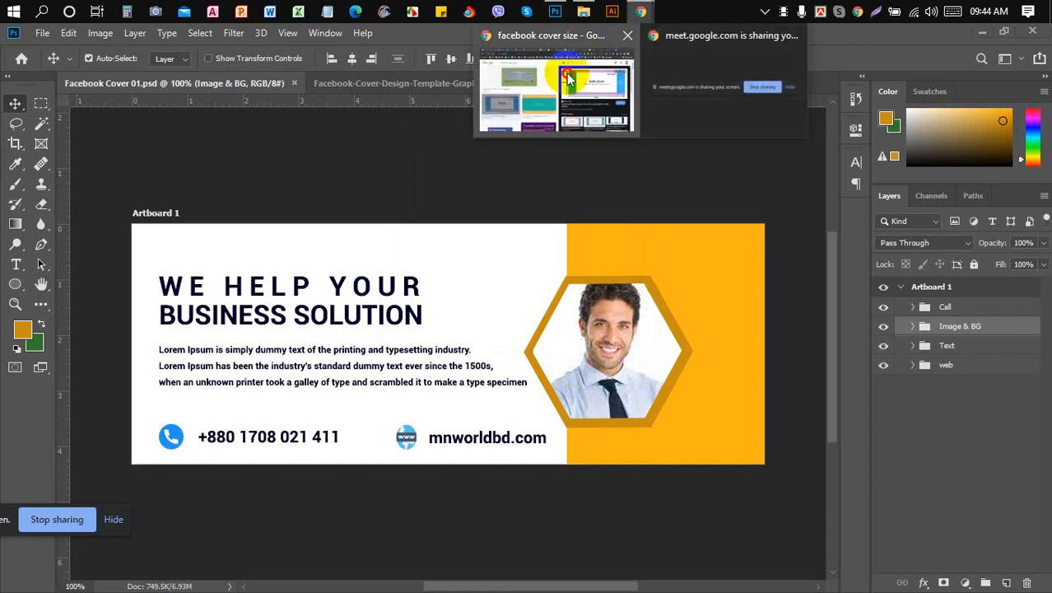
{"action": "left_click", "coordinate": [262, 38]}
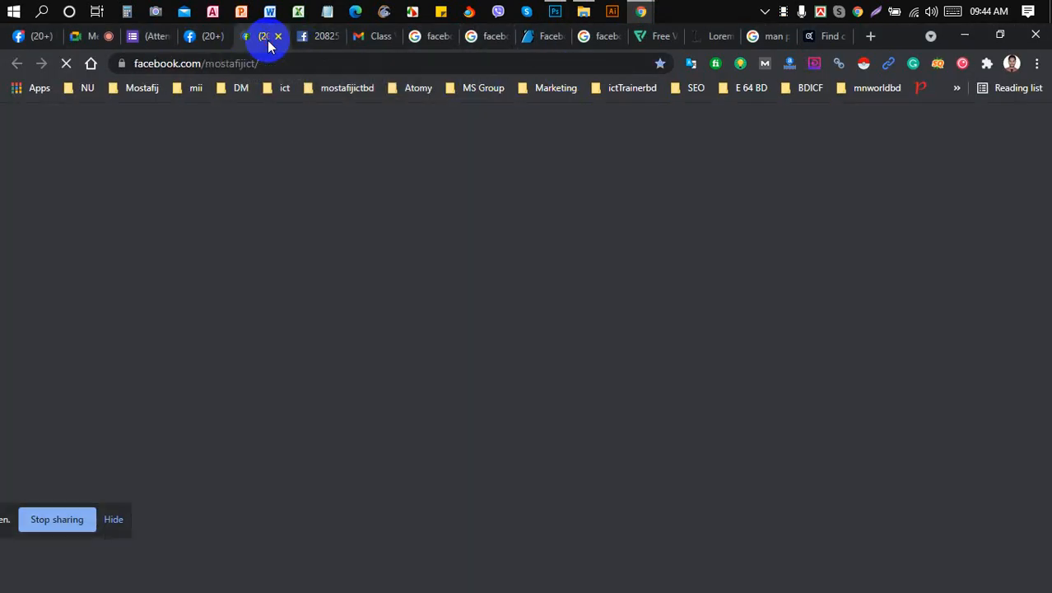
{"action": "left_click", "coordinate": [188, 37]}
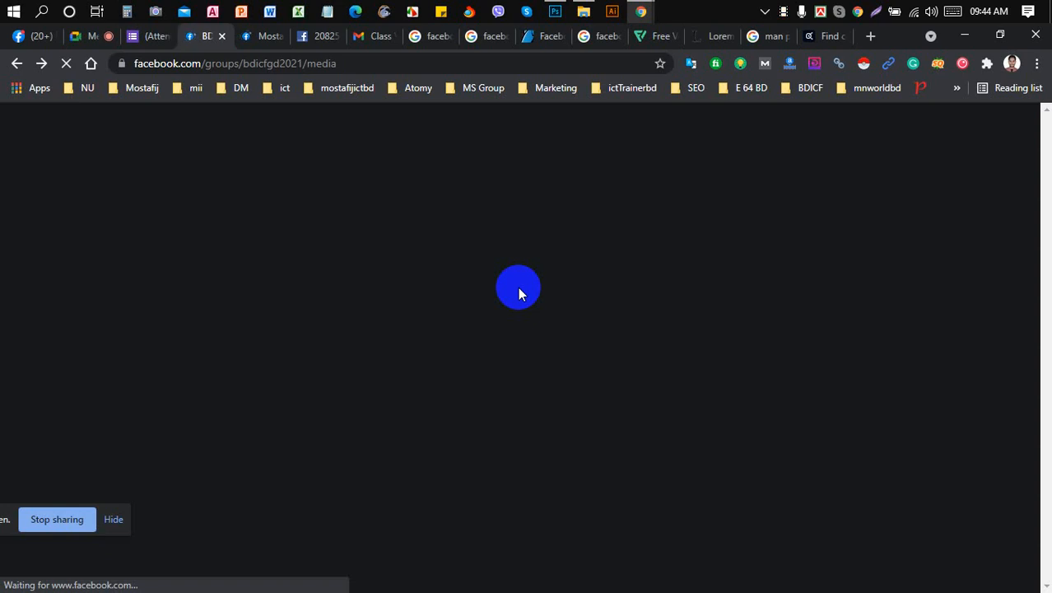
{"action": "scroll", "coordinate": [515, 288], "scroll_direction": "down", "scroll_amount": 2}
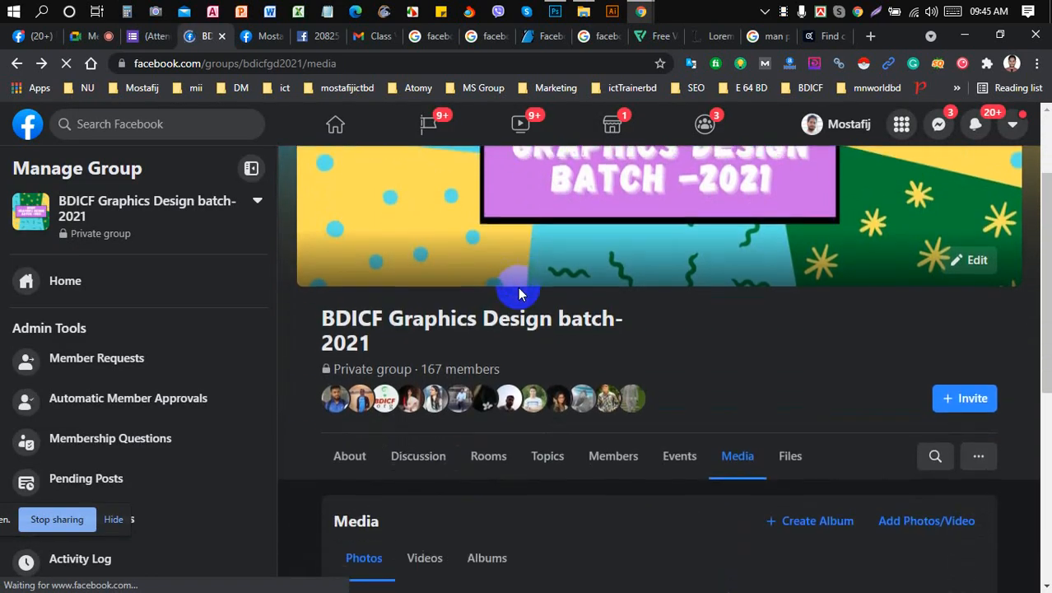
{"action": "left_click", "coordinate": [421, 455]}
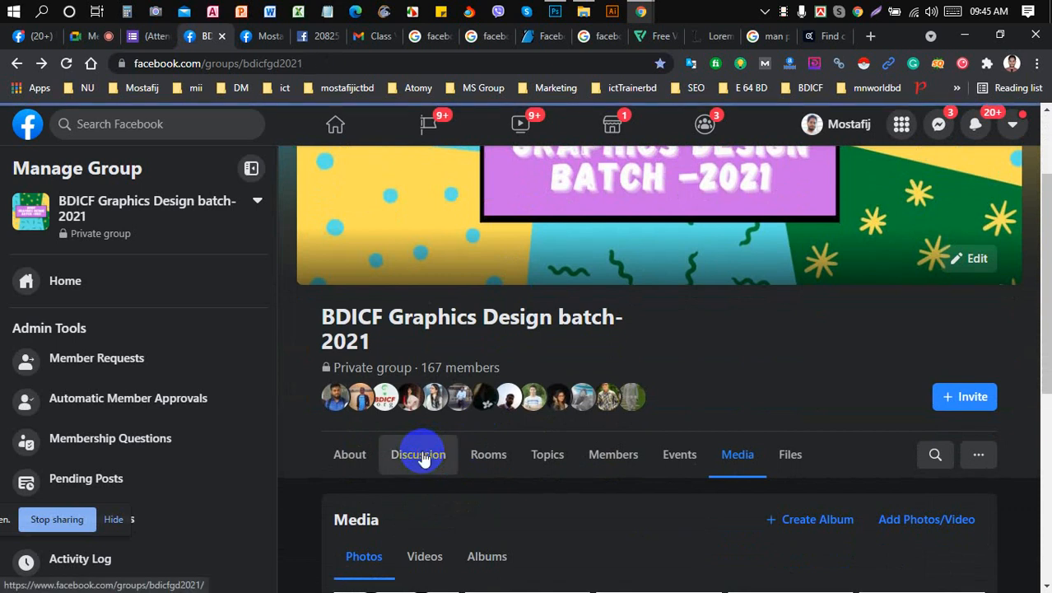
{"action": "scroll", "coordinate": [424, 459], "scroll_direction": "down", "scroll_amount": 2}
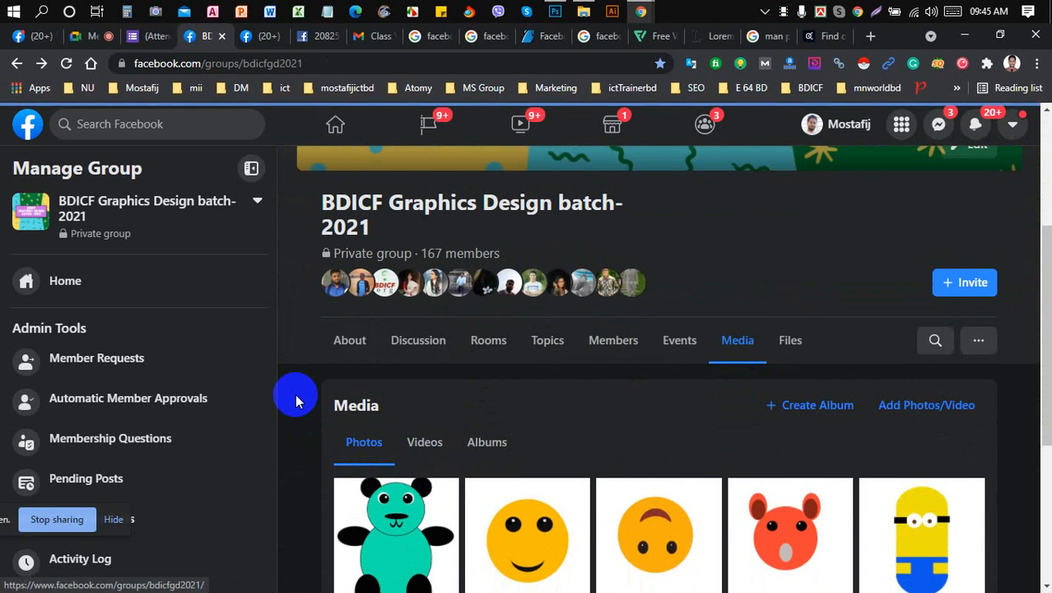
{"action": "scroll", "coordinate": [296, 387], "scroll_direction": "down", "scroll_amount": 1}
{"action": "scroll", "coordinate": [302, 370], "scroll_direction": "up", "scroll_amount": 2}
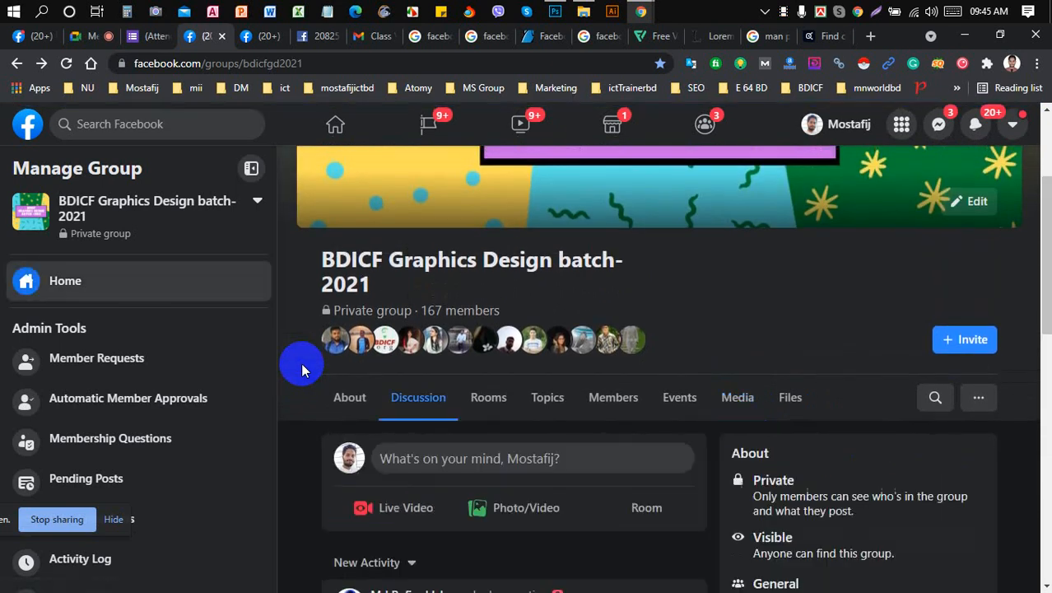
{"action": "scroll", "coordinate": [301, 367], "scroll_direction": "down", "scroll_amount": 1}
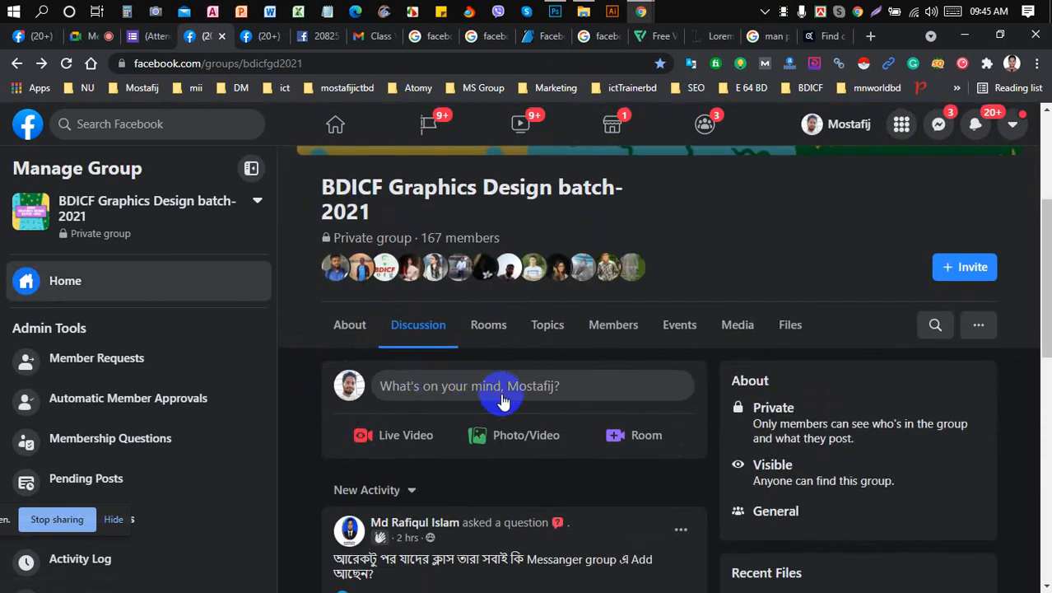
- Start a photo post in the group and attach Facebook Cover 01 from BDICF > Graphic Design Training > Class 4
{"action": "left_click", "coordinate": [513, 439]}
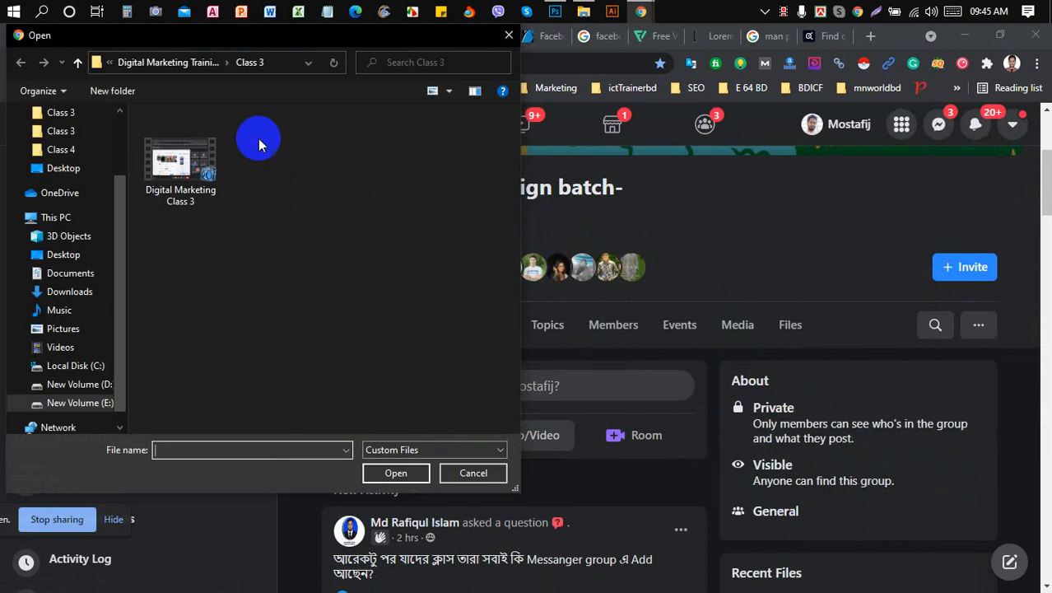
{"action": "left_click", "coordinate": [199, 62]}
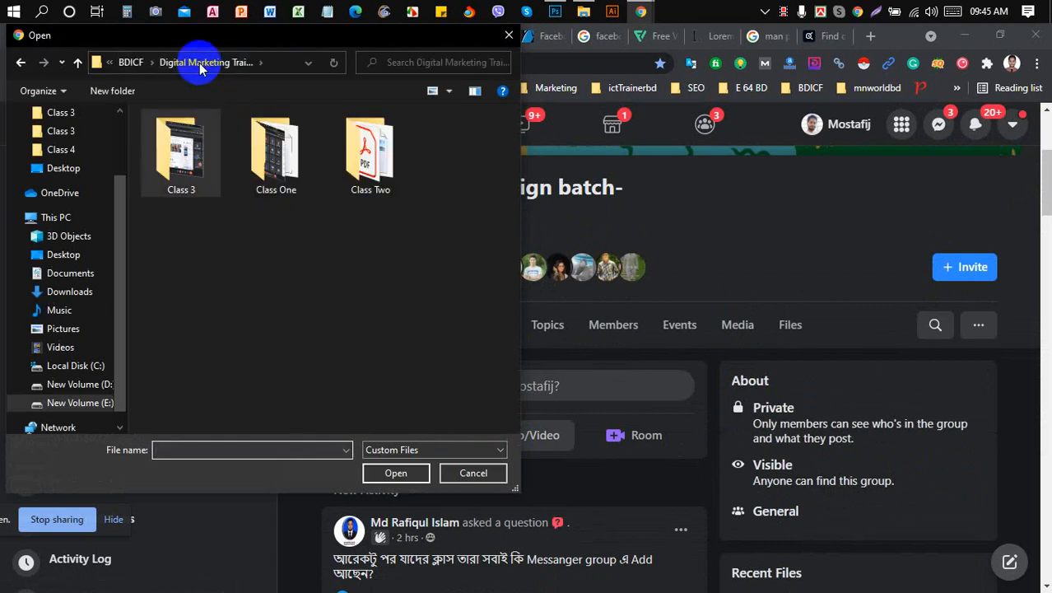
{"action": "left_click", "coordinate": [130, 62]}
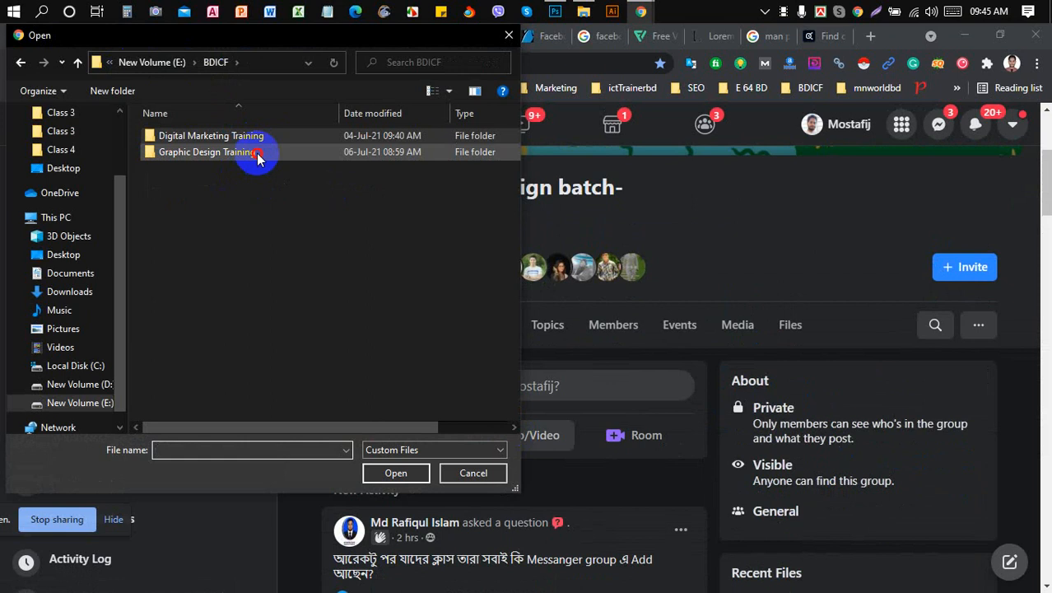
{"action": "double_click", "coordinate": [256, 153]}
{"action": "left_click", "coordinate": [244, 201]}
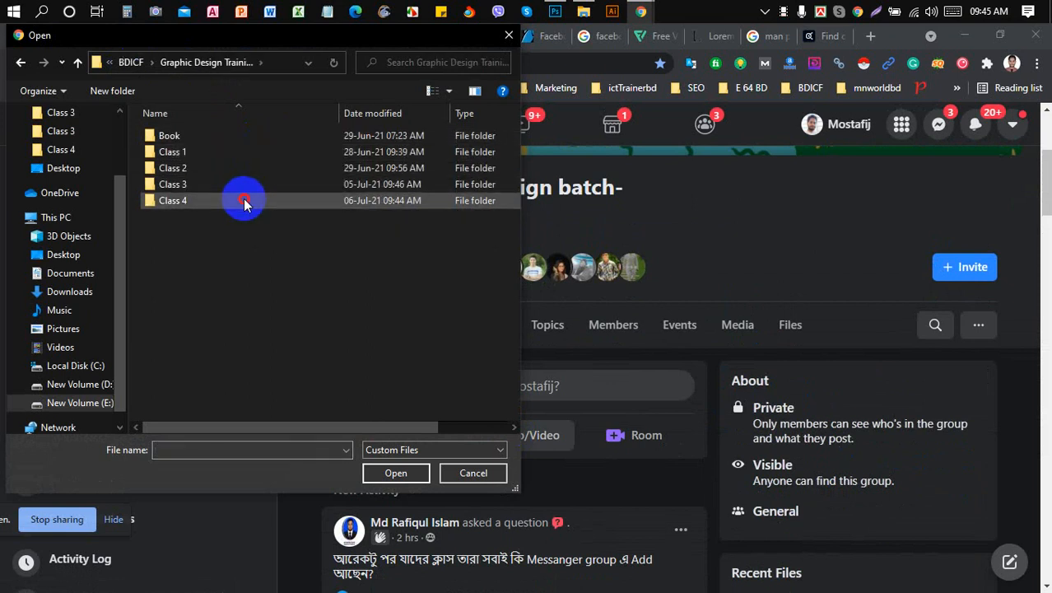
{"action": "double_click", "coordinate": [244, 201]}
{"action": "left_click", "coordinate": [275, 177]}
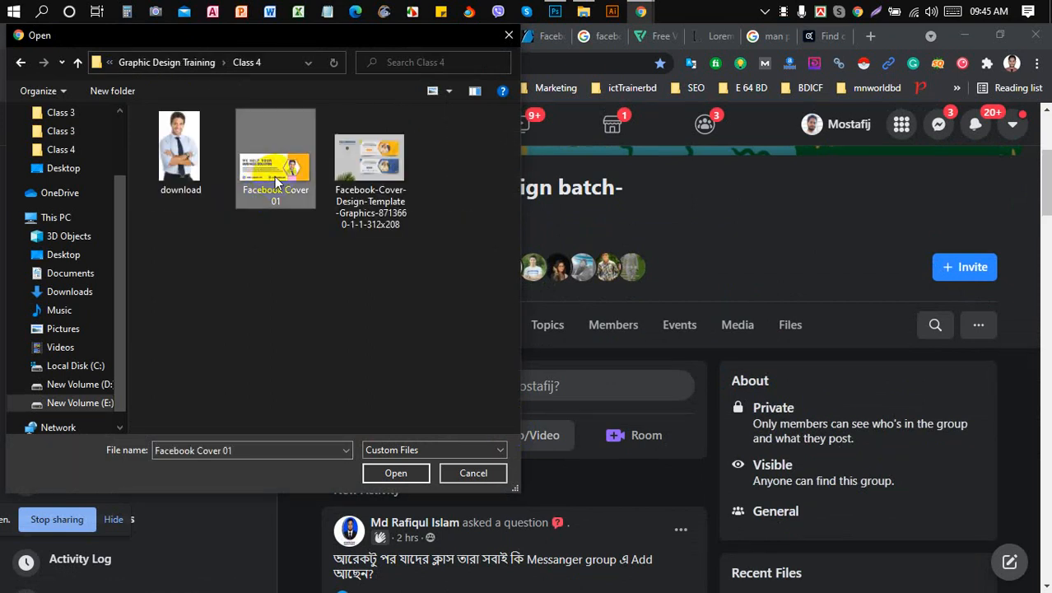
{"action": "left_click", "coordinate": [278, 197]}
{"action": "key", "text": "ctrl+c"}
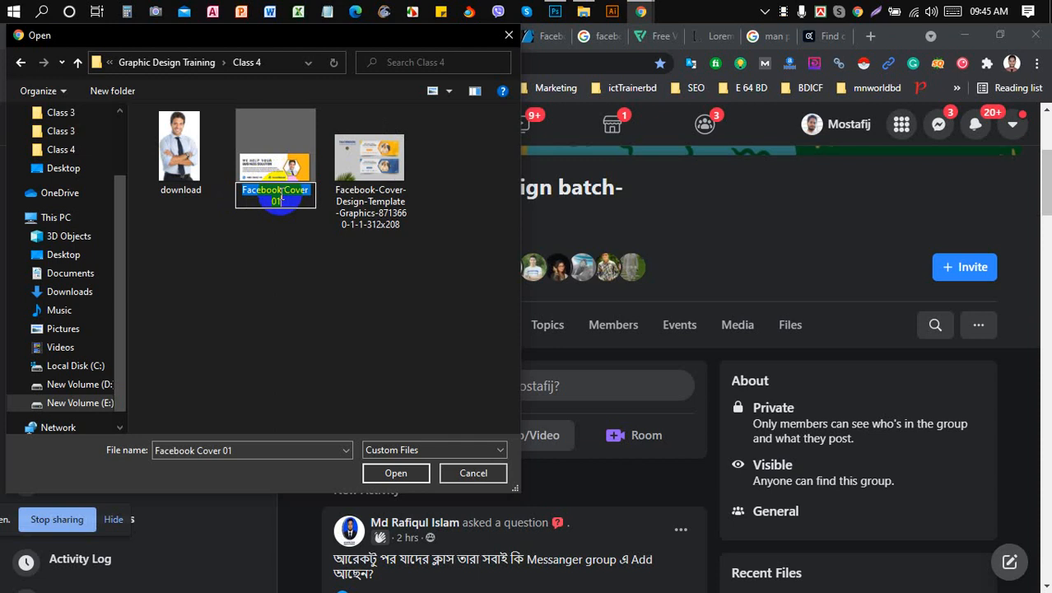
{"action": "left_click", "coordinate": [283, 159]}
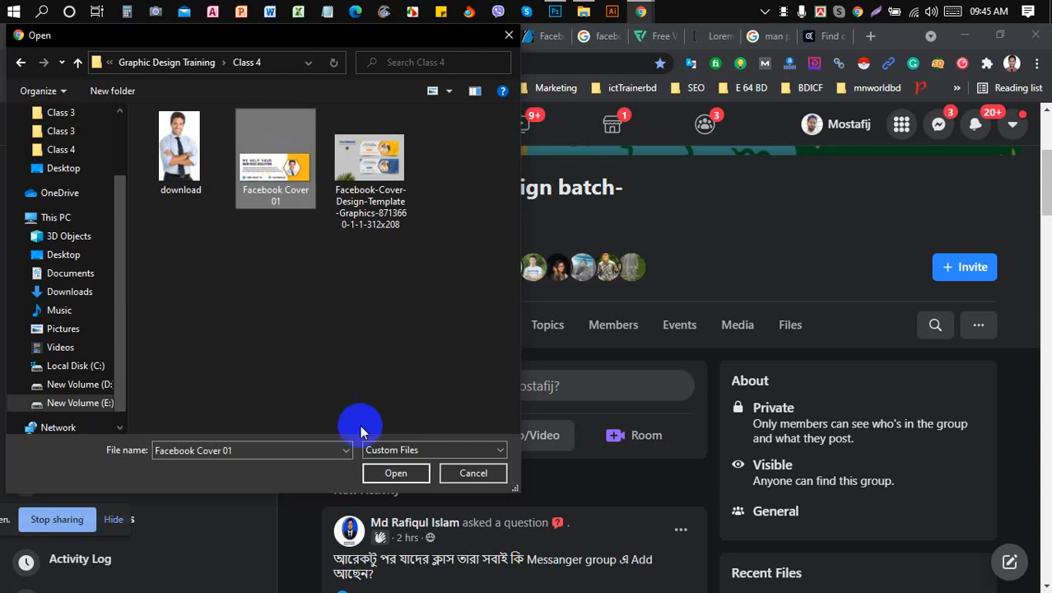
{"action": "left_click", "coordinate": [415, 482]}
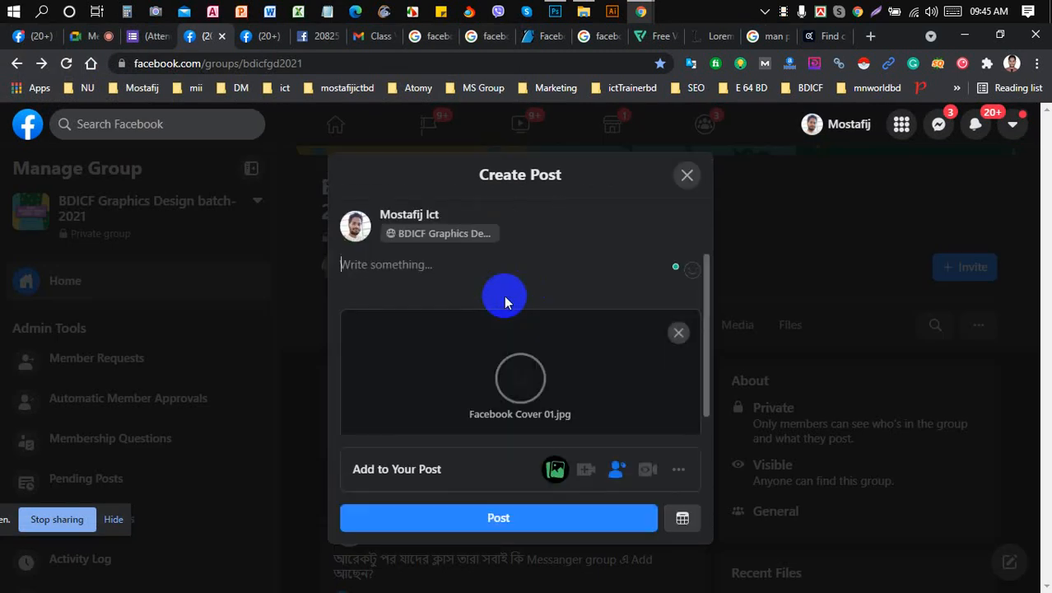
- Write the hashtags #Class_04 and #Facebook_Cover_Design_01 as the post caption
{"action": "type", "text": "#Class_"}
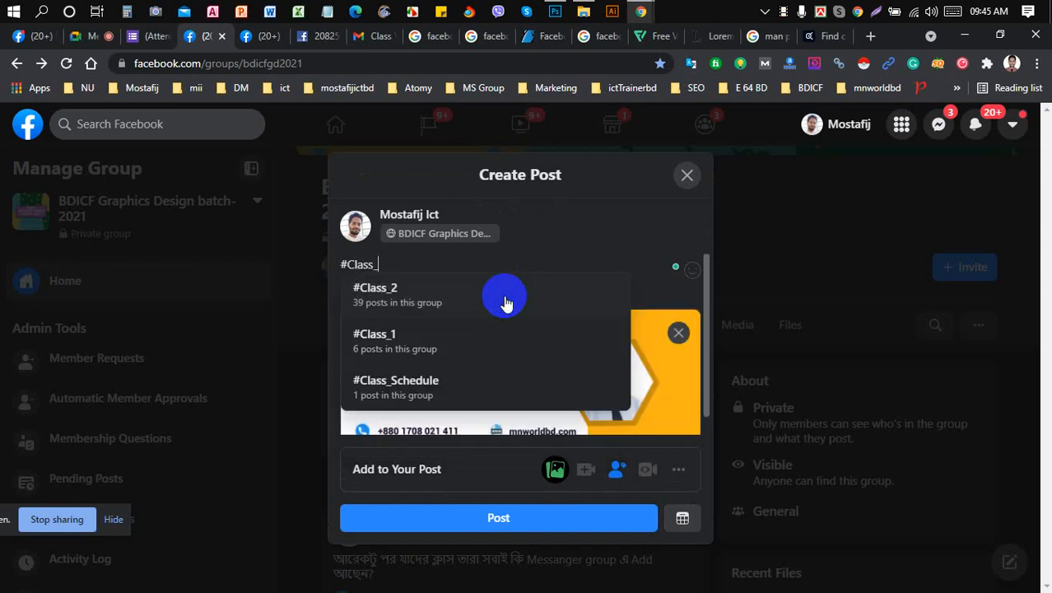
{"action": "type", "text": "04"}
{"action": "key", "text": "Return"}
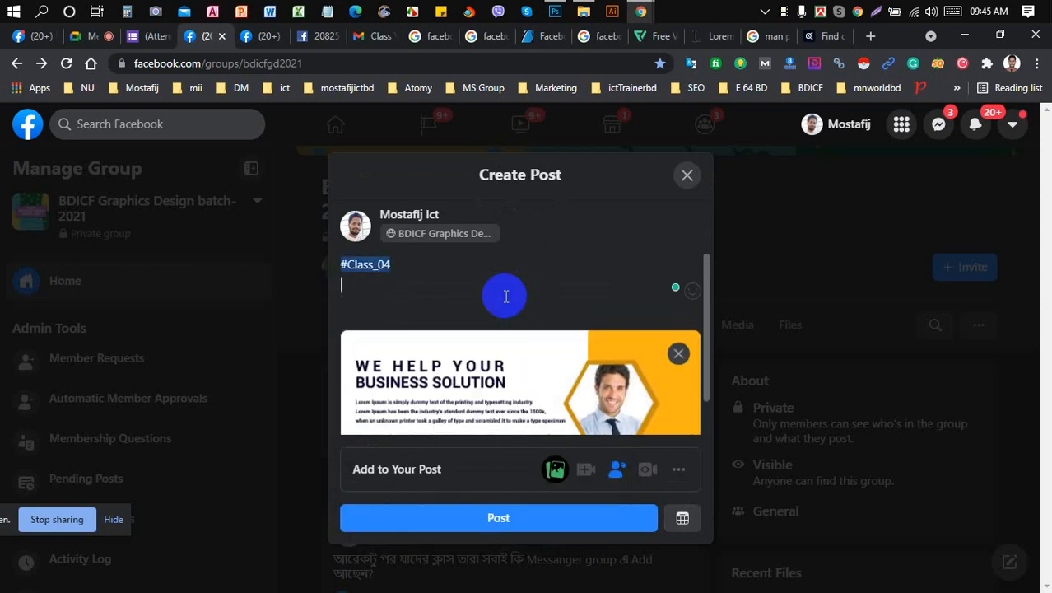
{"action": "type", "text": "#"}
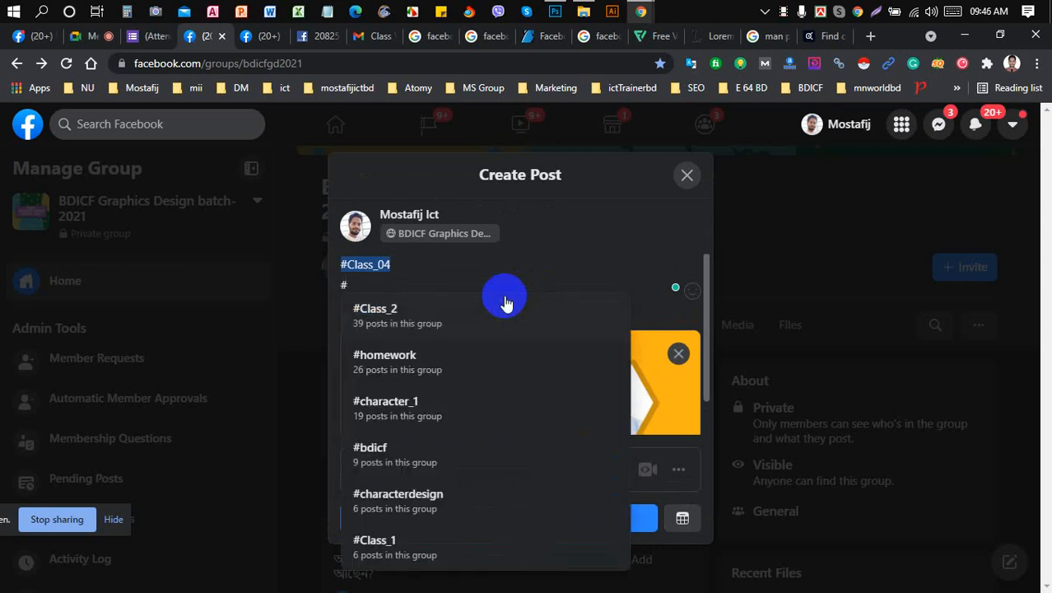
{"action": "key", "text": "ctrl+v"}
{"action": "key", "text": "Left"}
{"action": "key", "text": "Left"}
{"action": "key", "text": "Left"}
{"action": "key", "text": "Left"}
{"action": "key", "text": "Left"}
{"action": "key", "text": "Left"}
{"action": "key", "text": "Left"}
{"action": "key", "text": "Left"}
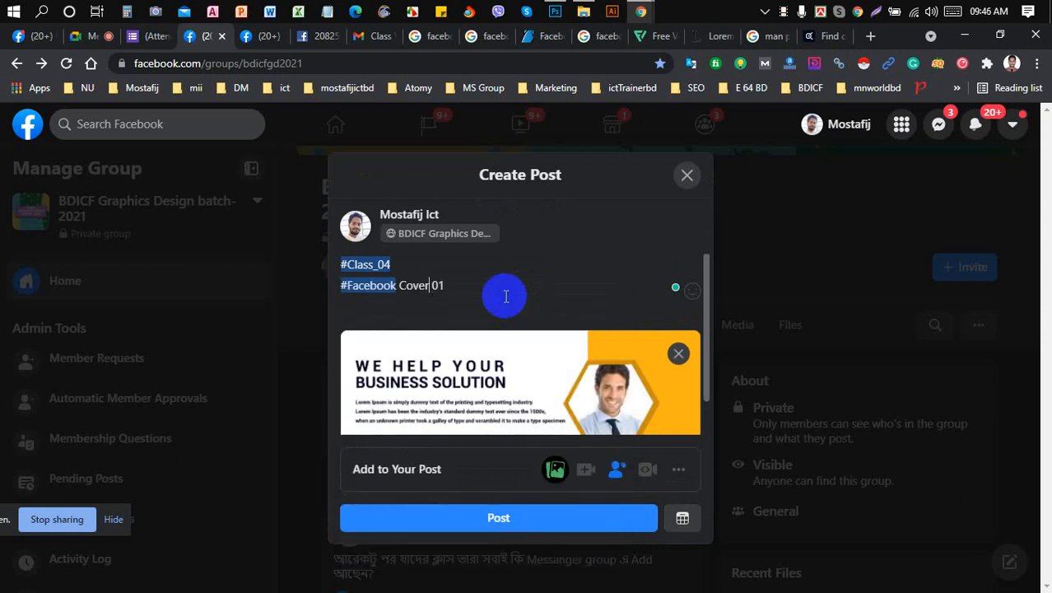
{"action": "key", "text": "BackSpace"}
{"action": "type", "text": "_"}
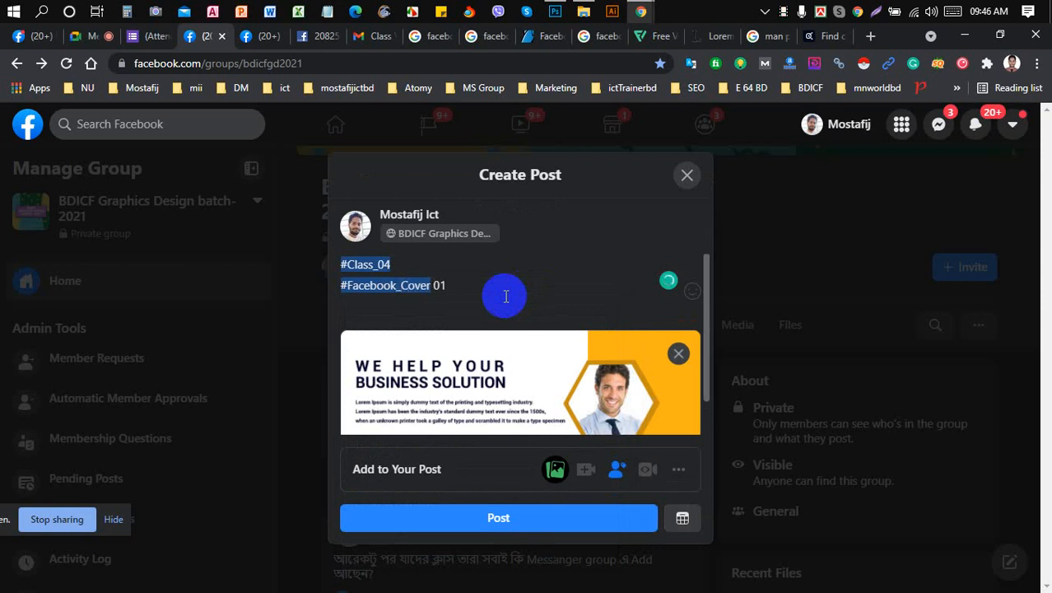
{"action": "key", "text": "Delete"}
{"action": "type", "text": "_"}
{"action": "key", "text": "Left"}
{"action": "type", "text": "_"}
{"action": "type", "text": "Desig"}
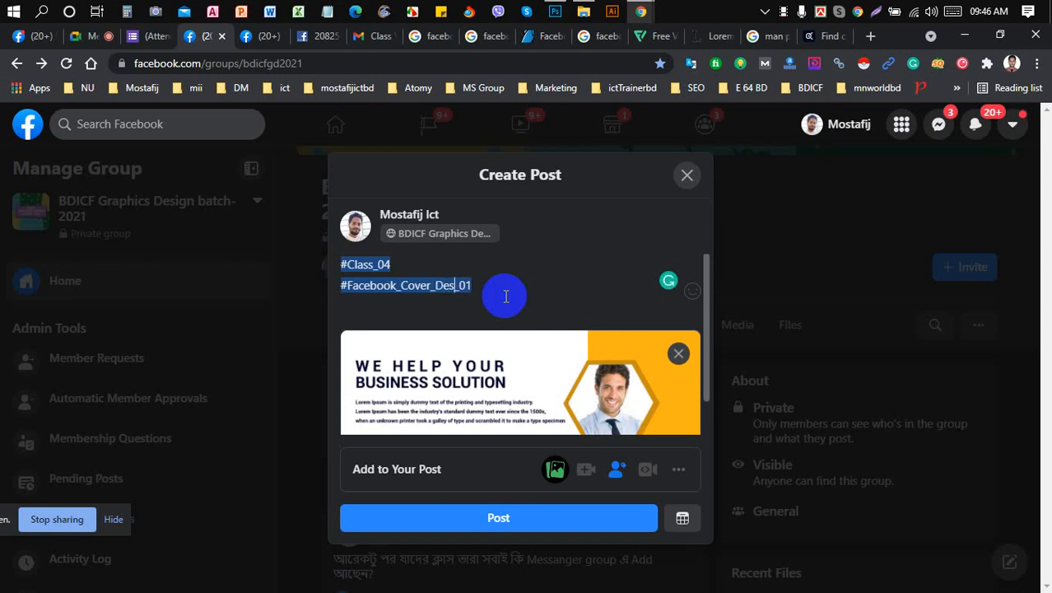
{"action": "type", "text": "n"}
- Publish the cover image post to the group and check it in the feed
{"action": "key", "text": "ctrl+a"}
{"action": "key", "text": "ctrl+x"}
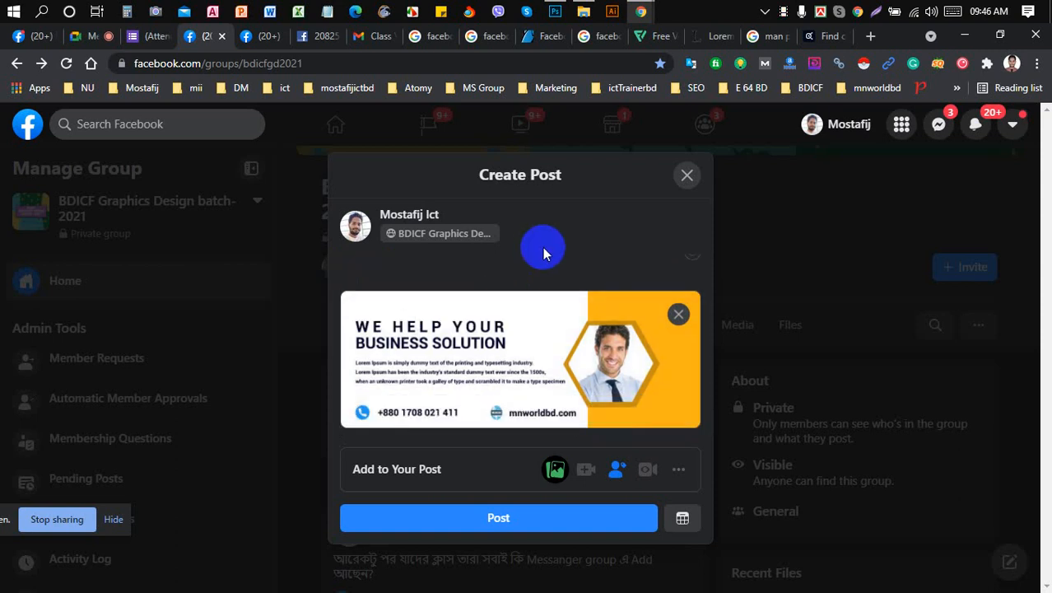
{"action": "left_click", "coordinate": [504, 517]}
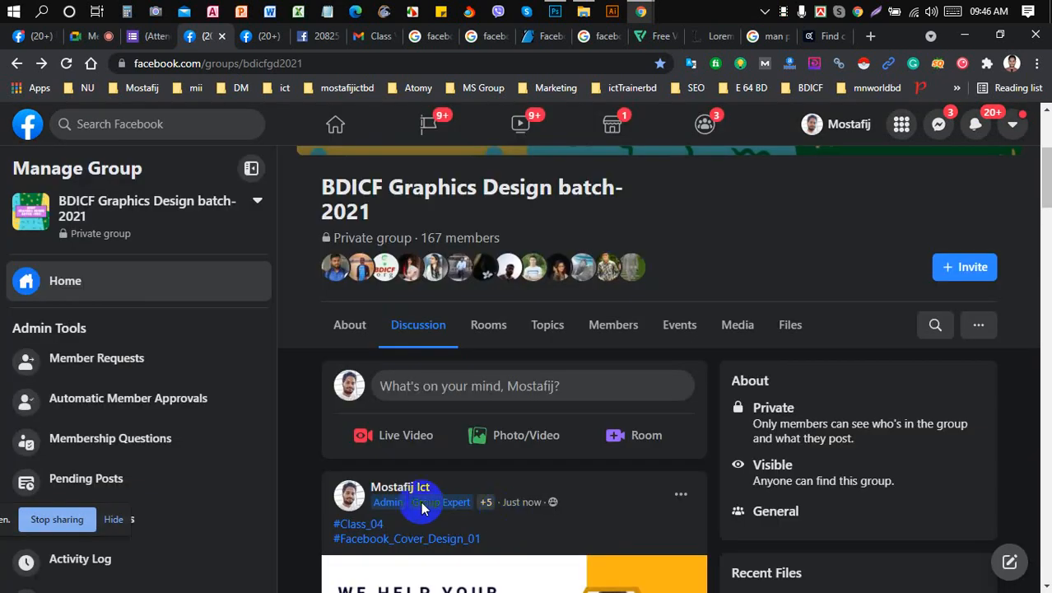
{"action": "scroll", "coordinate": [435, 487], "scroll_direction": "down", "scroll_amount": 2}
{"action": "scroll", "coordinate": [280, 458], "scroll_direction": "down", "scroll_amount": 5}
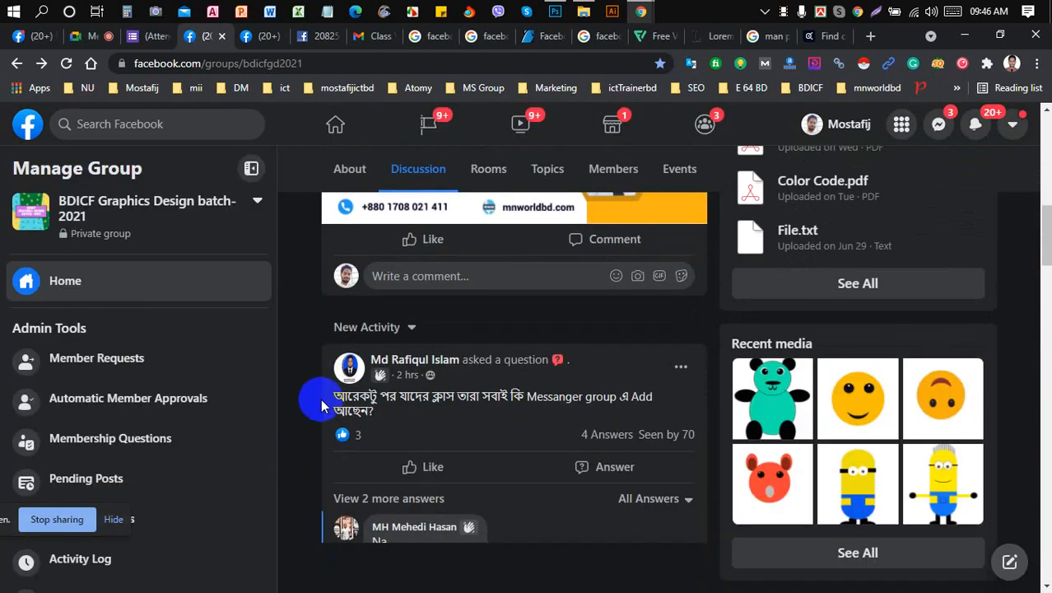
{"action": "scroll", "coordinate": [310, 389], "scroll_direction": "up", "scroll_amount": 5}
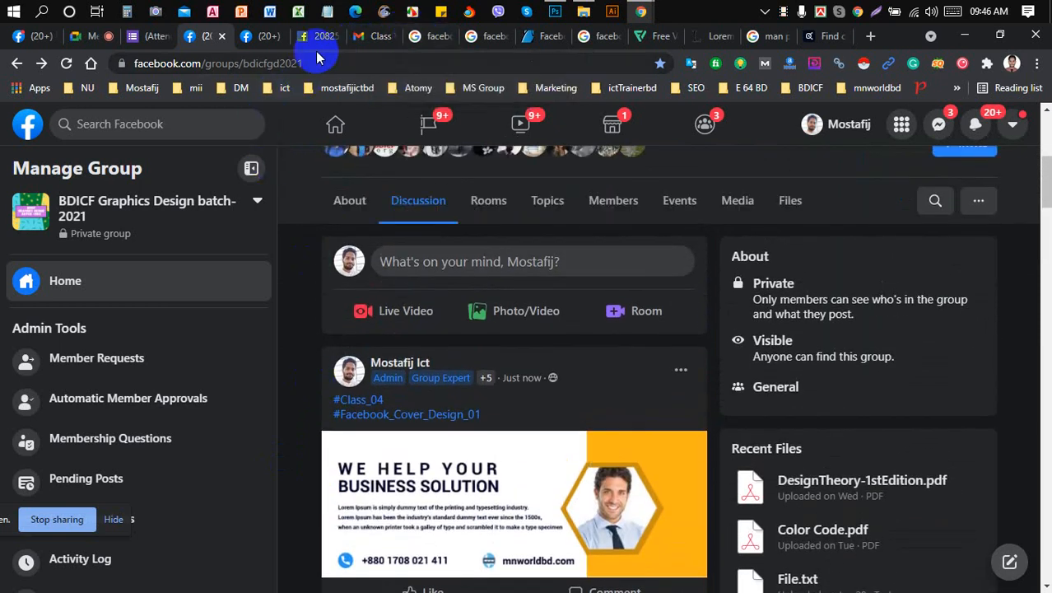
{"action": "left_click", "coordinate": [145, 48]}
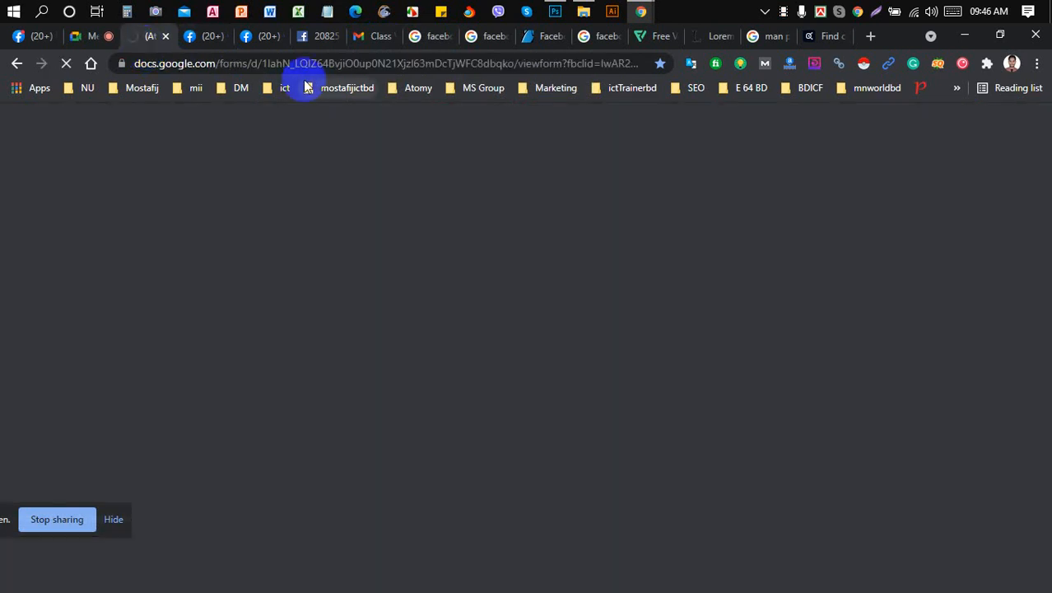
- Send the Google Forms attendance link to everyone in the Google Meet chat
{"action": "left_click", "coordinate": [350, 63]}
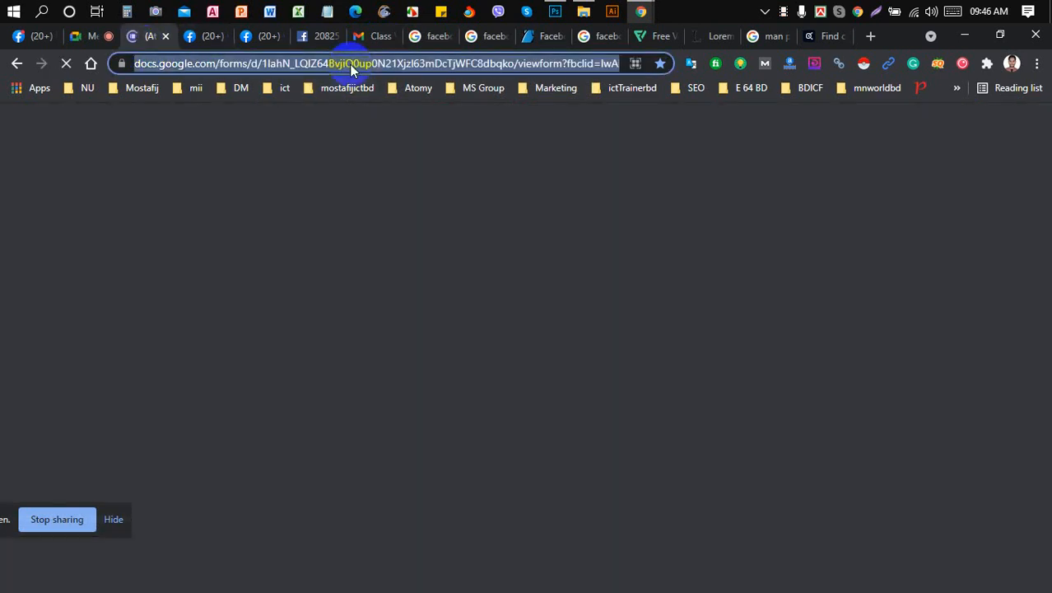
{"action": "left_click", "coordinate": [86, 37]}
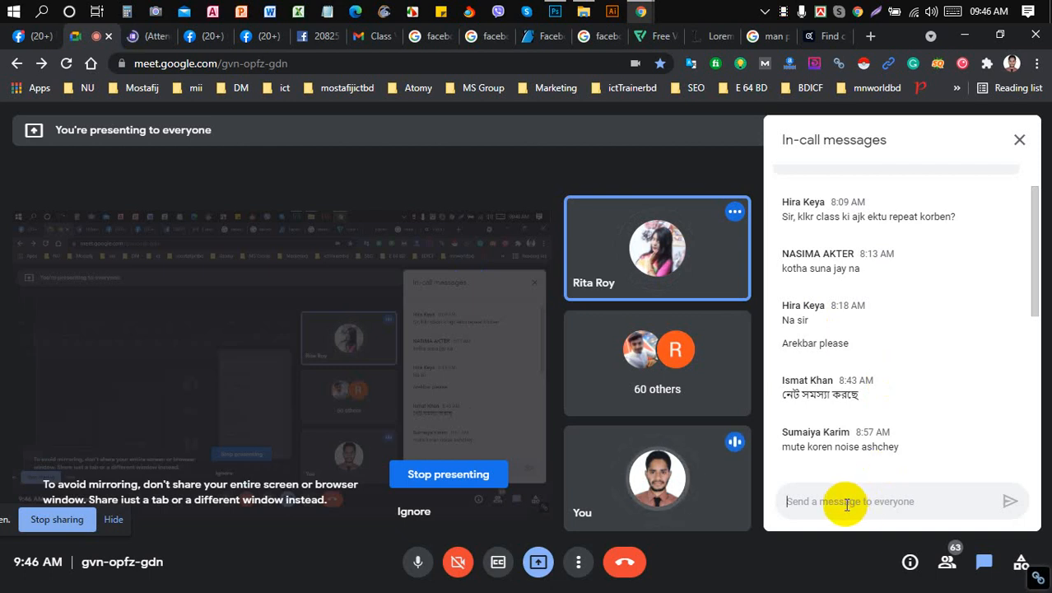
{"action": "key", "text": "ctrl+v"}
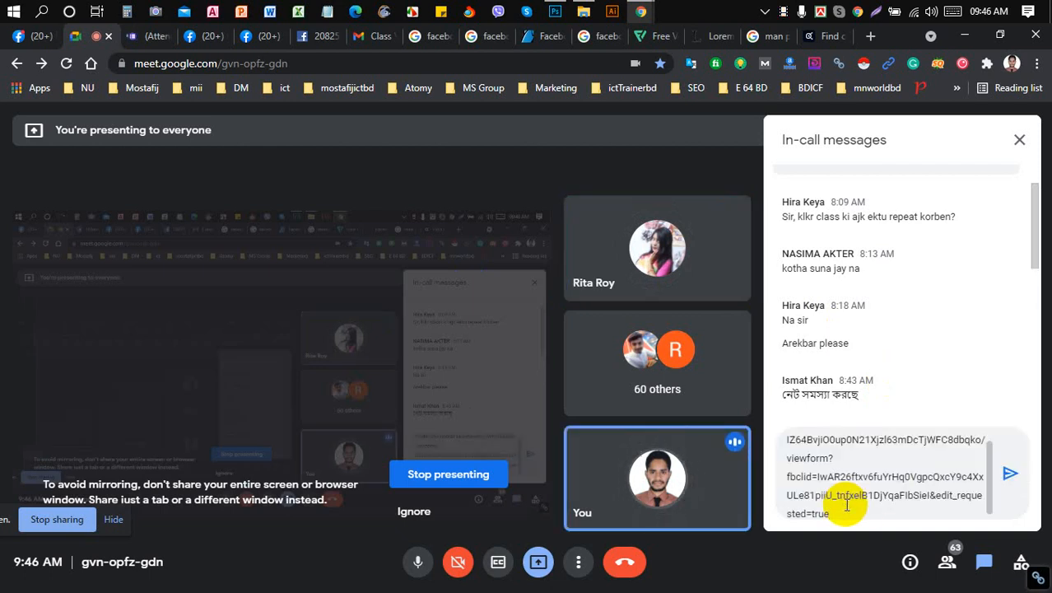
{"action": "key", "text": "Return"}
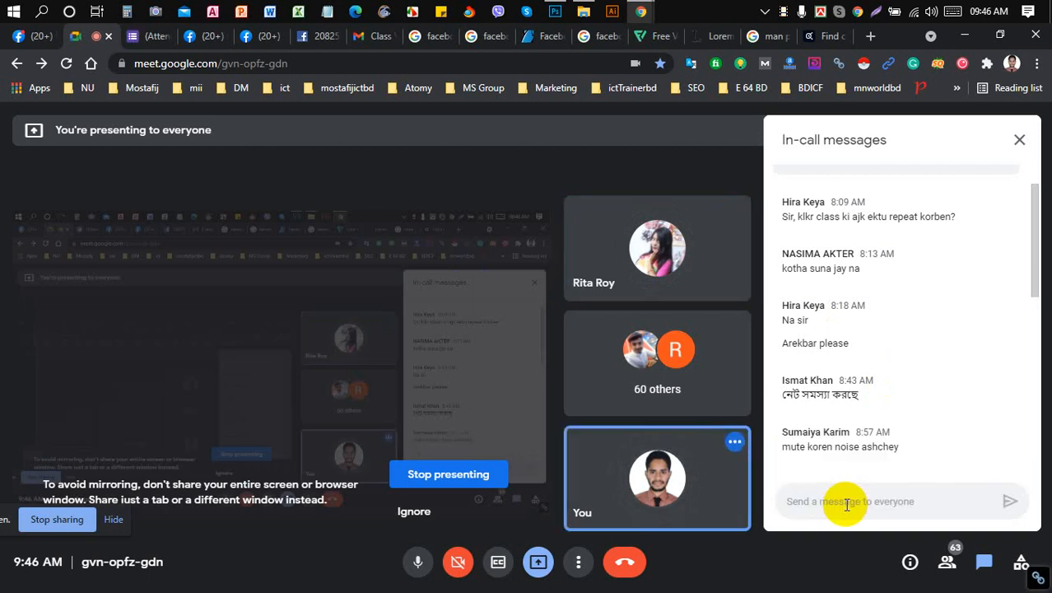
{"action": "scroll", "coordinate": [960, 362], "scroll_direction": "down", "scroll_amount": 6}
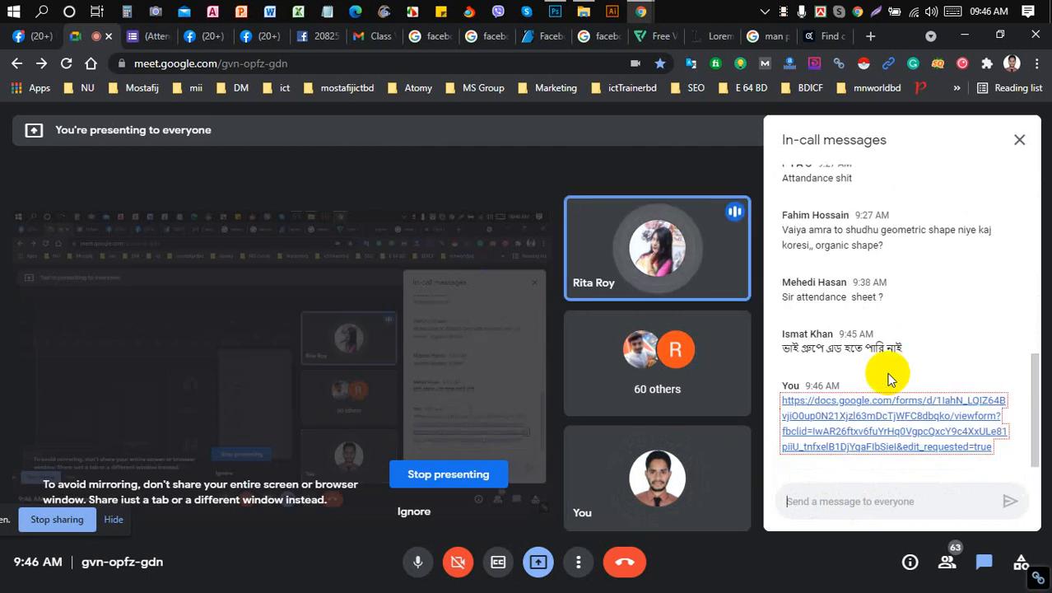
{"action": "scroll", "coordinate": [910, 332], "scroll_direction": "up", "scroll_amount": 1}
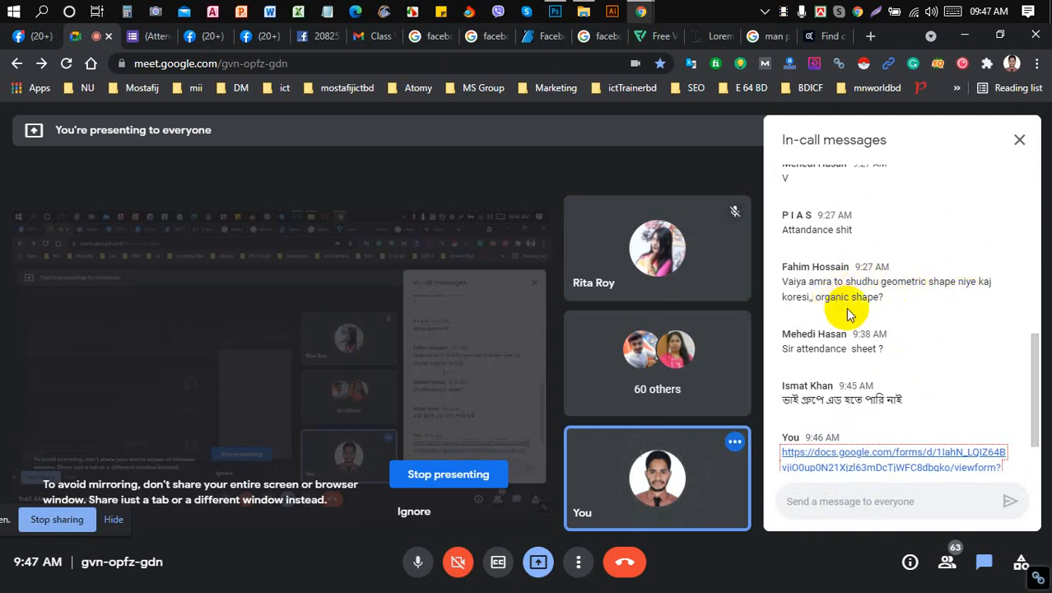
{"action": "scroll", "coordinate": [912, 278], "scroll_direction": "up", "scroll_amount": 2}
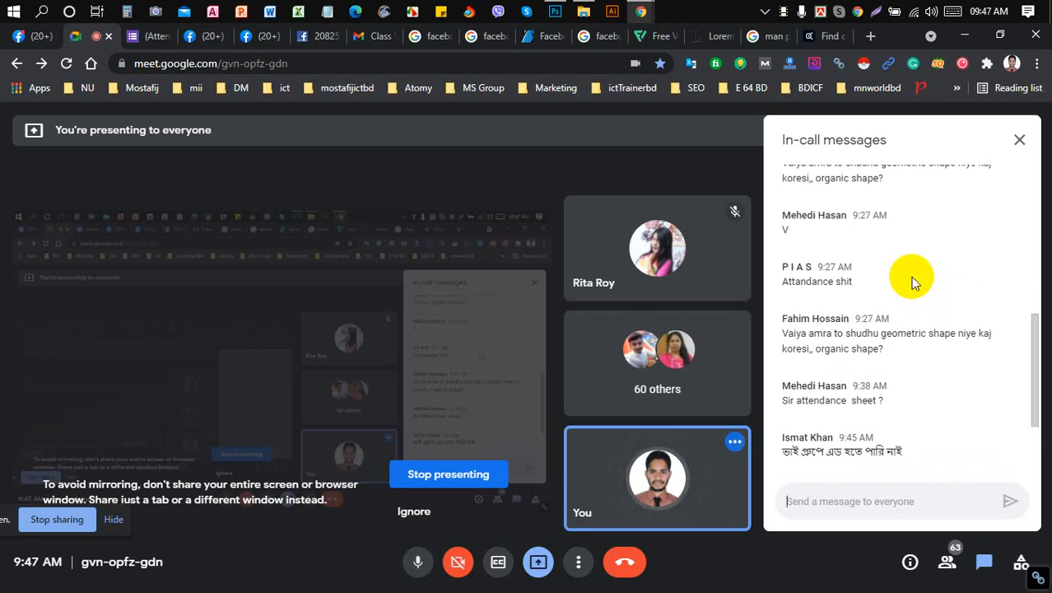
{"action": "scroll", "coordinate": [912, 283], "scroll_direction": "up", "scroll_amount": 1}
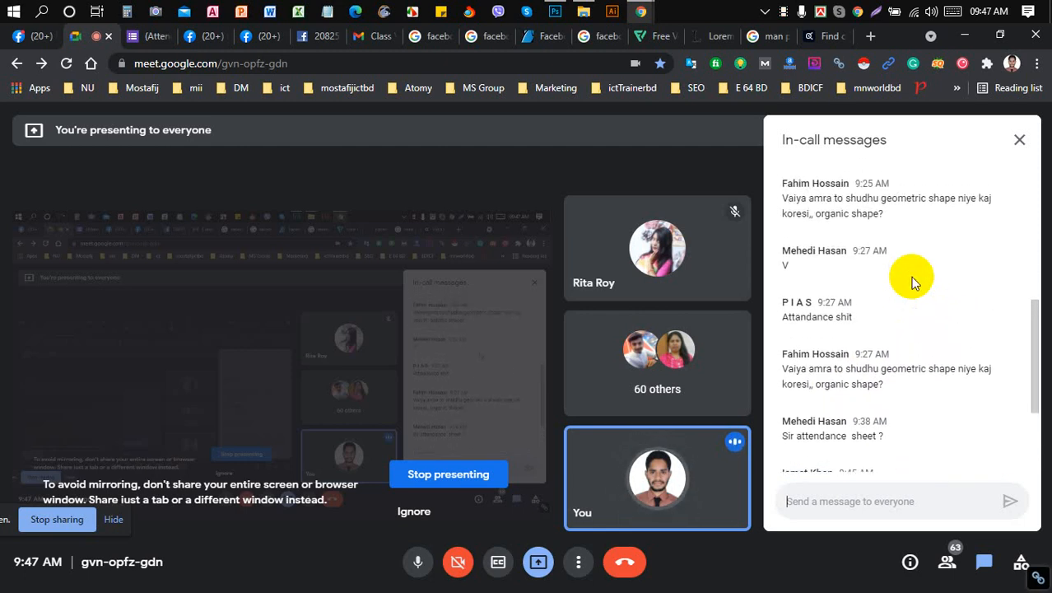
{"action": "scroll", "coordinate": [913, 282], "scroll_direction": "up", "scroll_amount": 2}
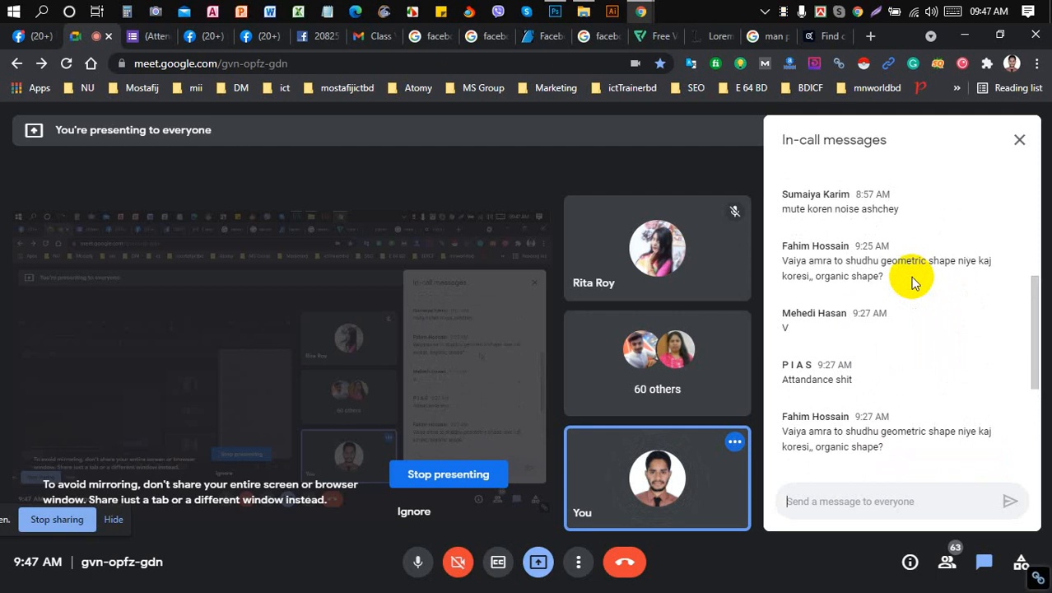
{"action": "scroll", "coordinate": [906, 282], "scroll_direction": "up", "scroll_amount": 4}
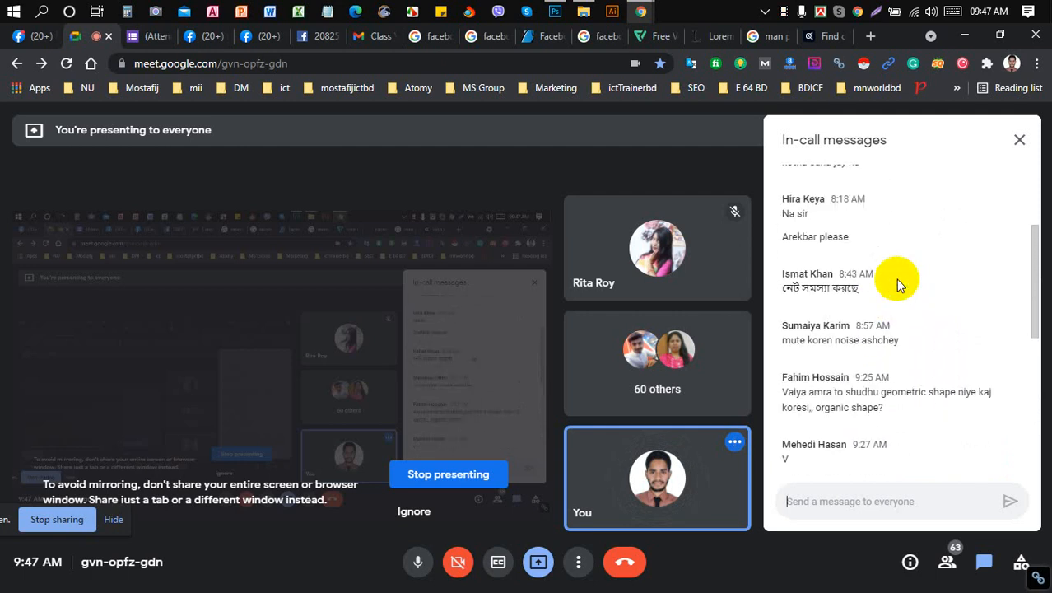
{"action": "scroll", "coordinate": [869, 323], "scroll_direction": "up", "scroll_amount": 2}
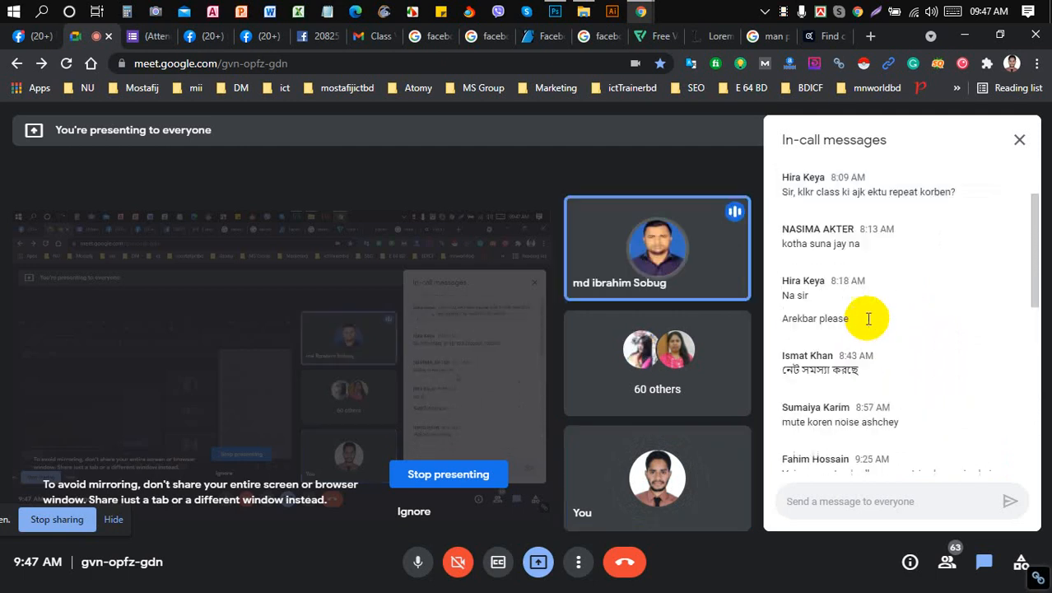
{"action": "scroll", "coordinate": [868, 321], "scroll_direction": "down", "scroll_amount": 8}
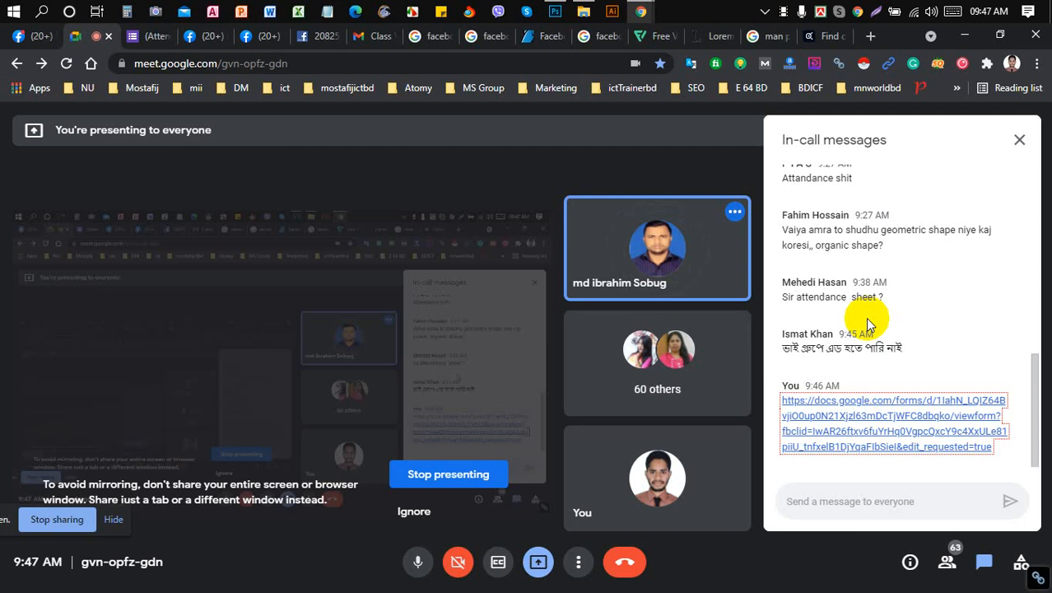
- Copy the facebook cover size search URL and send it in the Meet chat too
{"action": "left_click", "coordinate": [152, 32]}
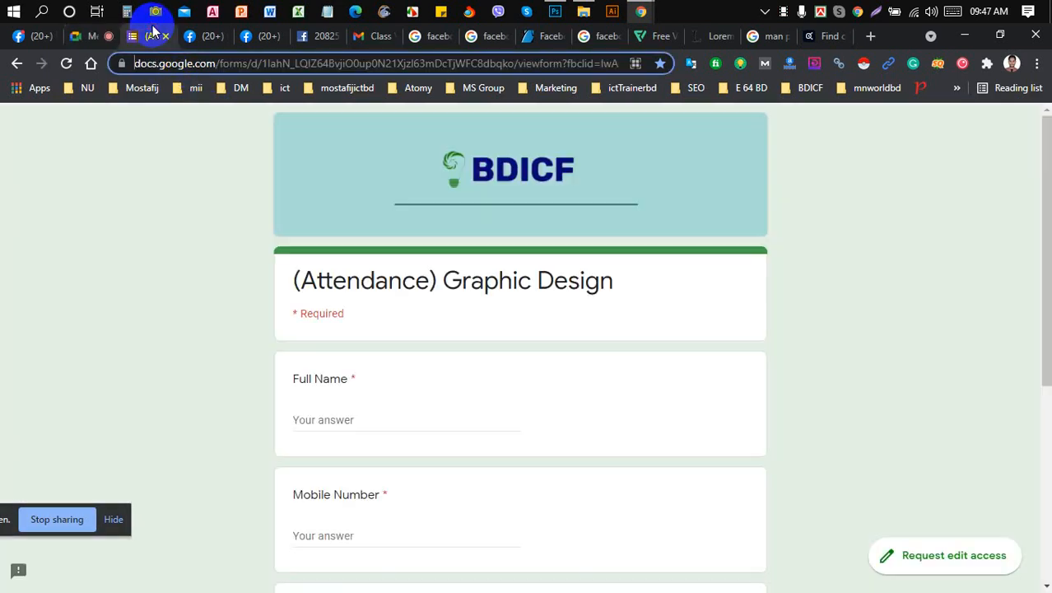
{"action": "left_click", "coordinate": [210, 37]}
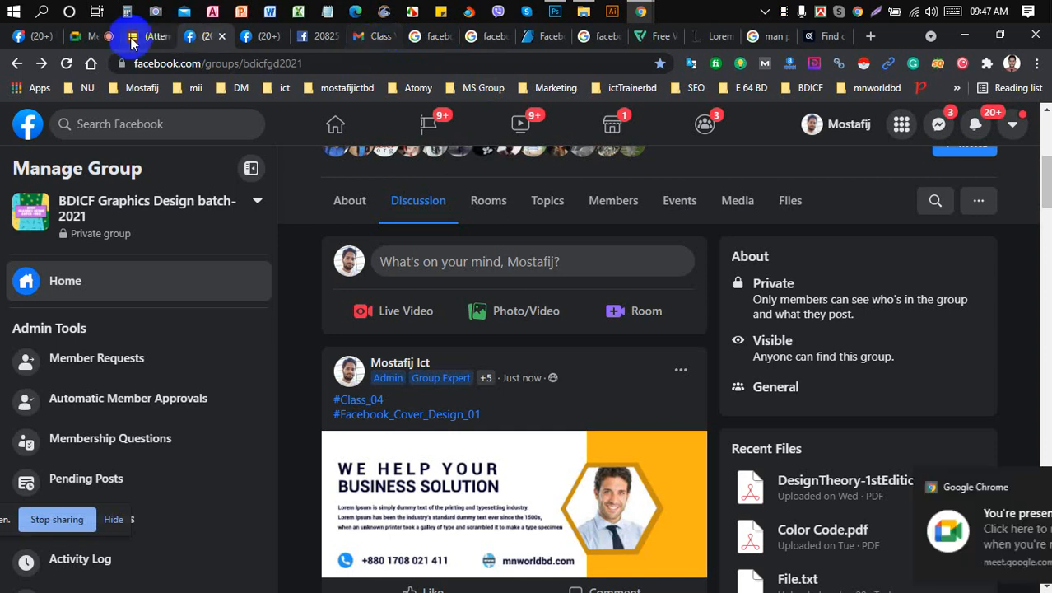
{"action": "left_click", "coordinate": [96, 37]}
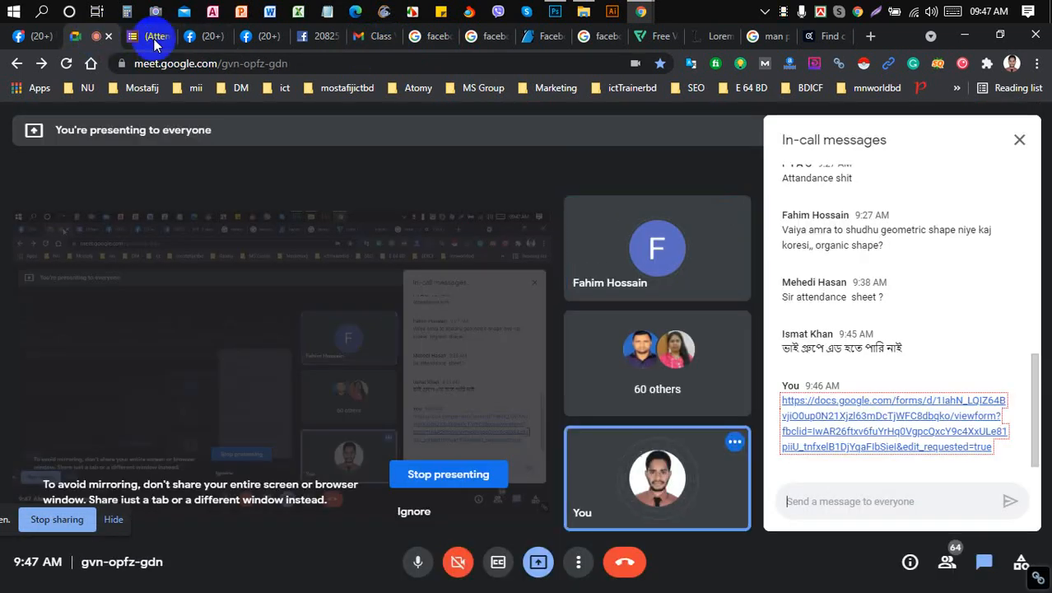
{"action": "left_click", "coordinate": [423, 39]}
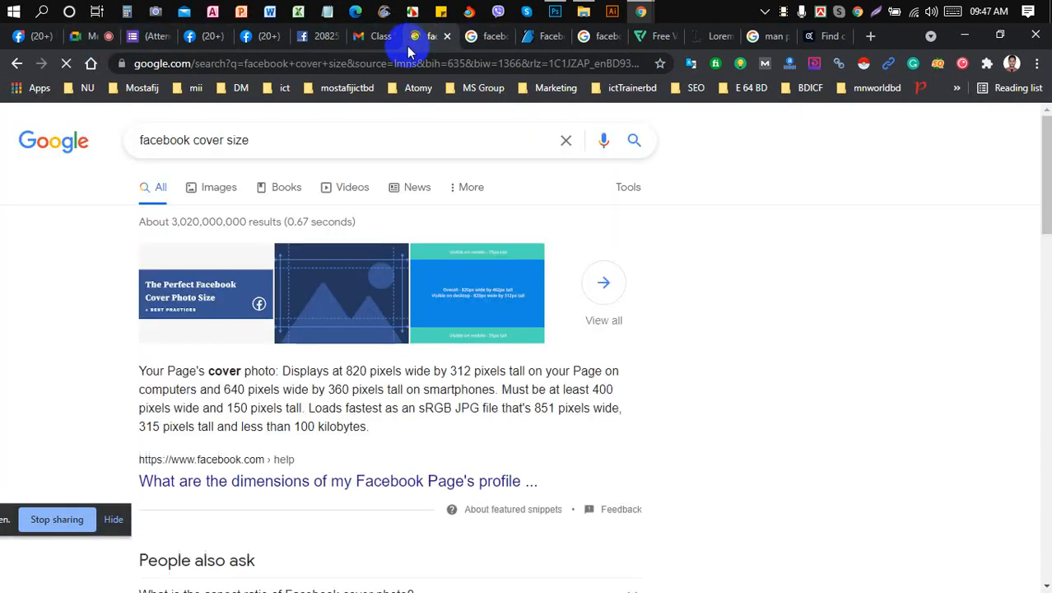
{"action": "left_click", "coordinate": [404, 59]}
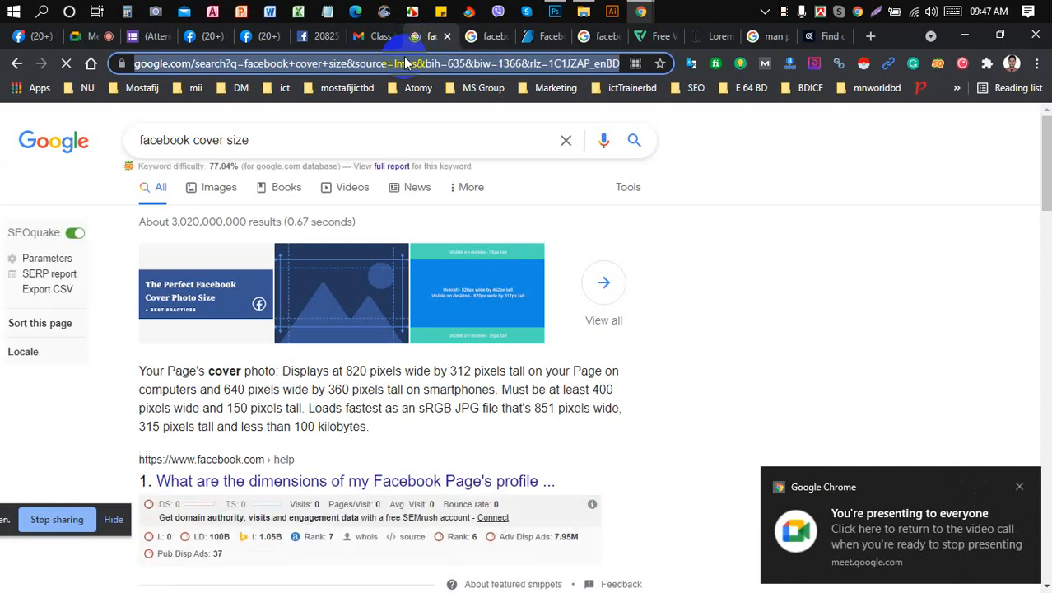
{"action": "left_click", "coordinate": [92, 39]}
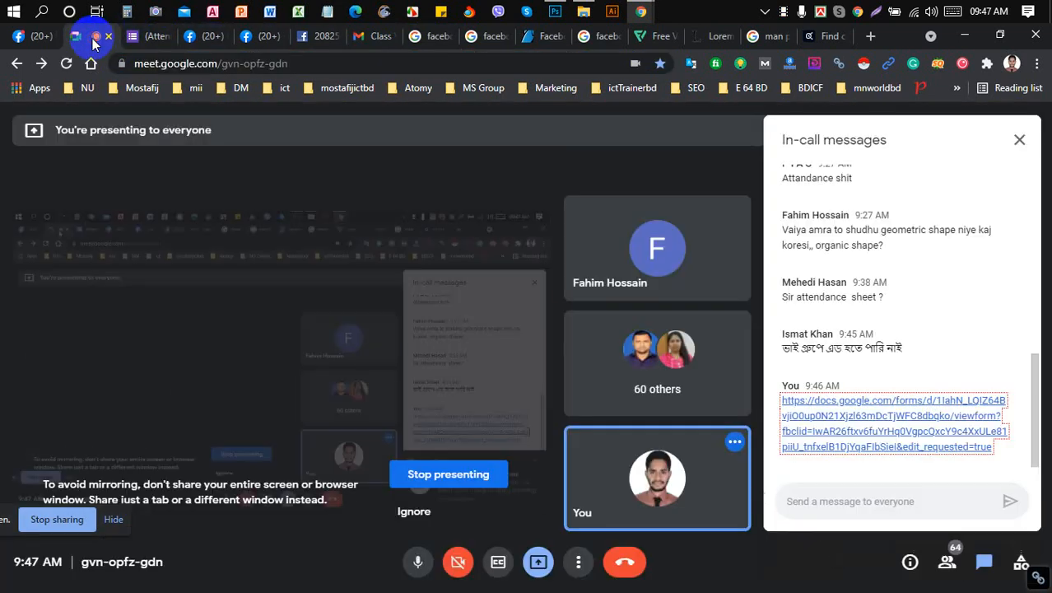
{"action": "left_click", "coordinate": [845, 507]}
{"action": "key", "text": "ctrl+v"}
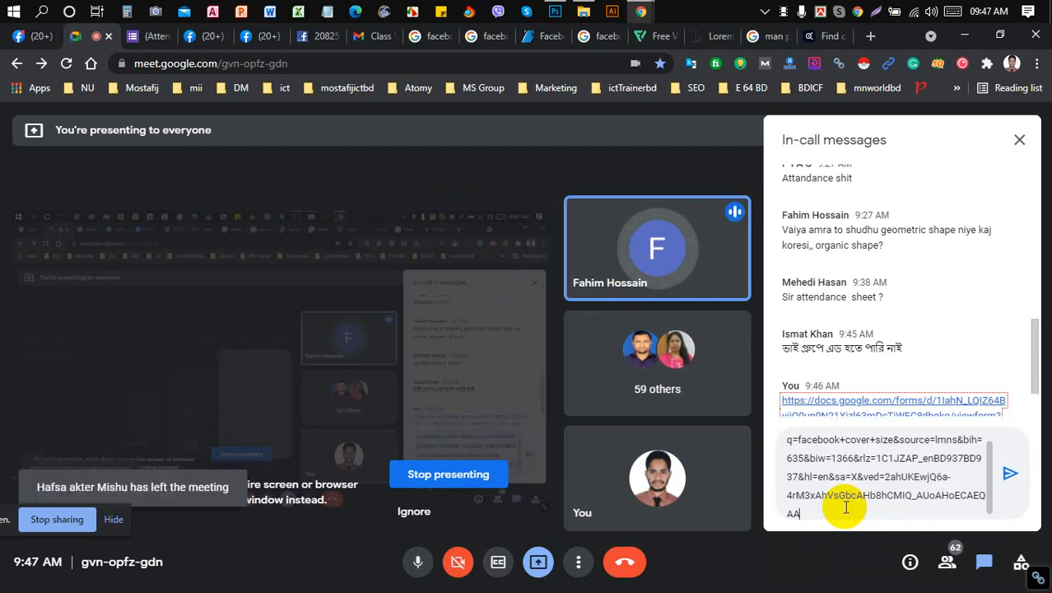
{"action": "key", "text": "Return"}
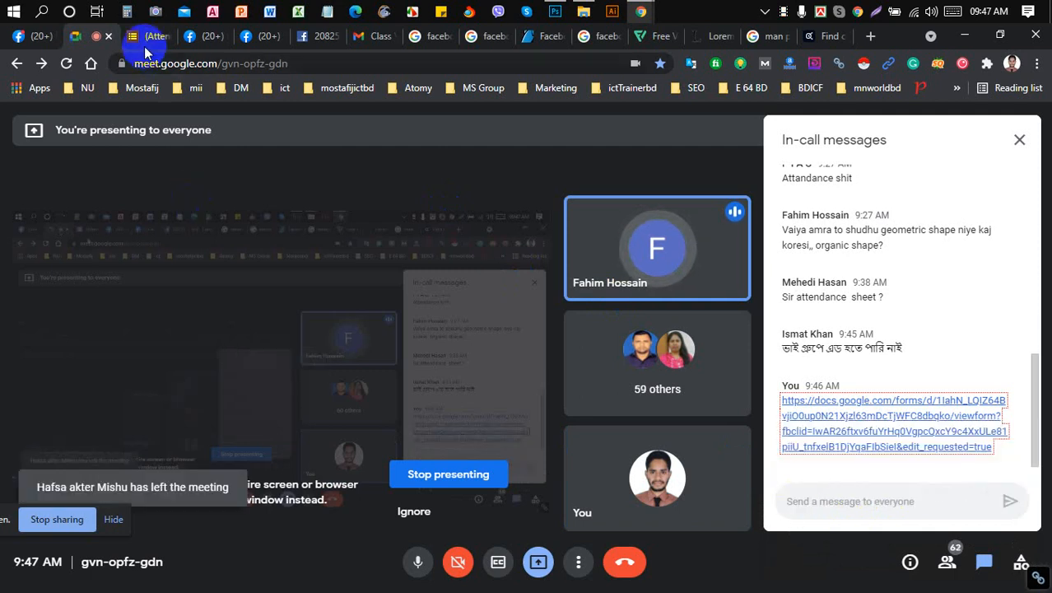
{"action": "left_click", "coordinate": [20, 38]}
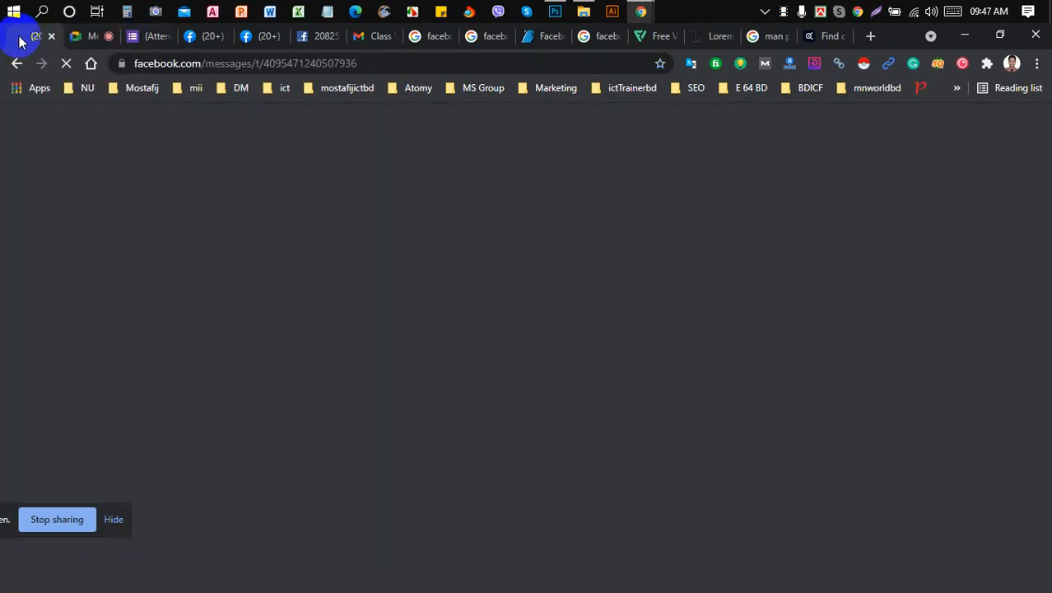
- Start a new group post and paste the facebook cover size search link into it
{"action": "left_click", "coordinate": [180, 36]}
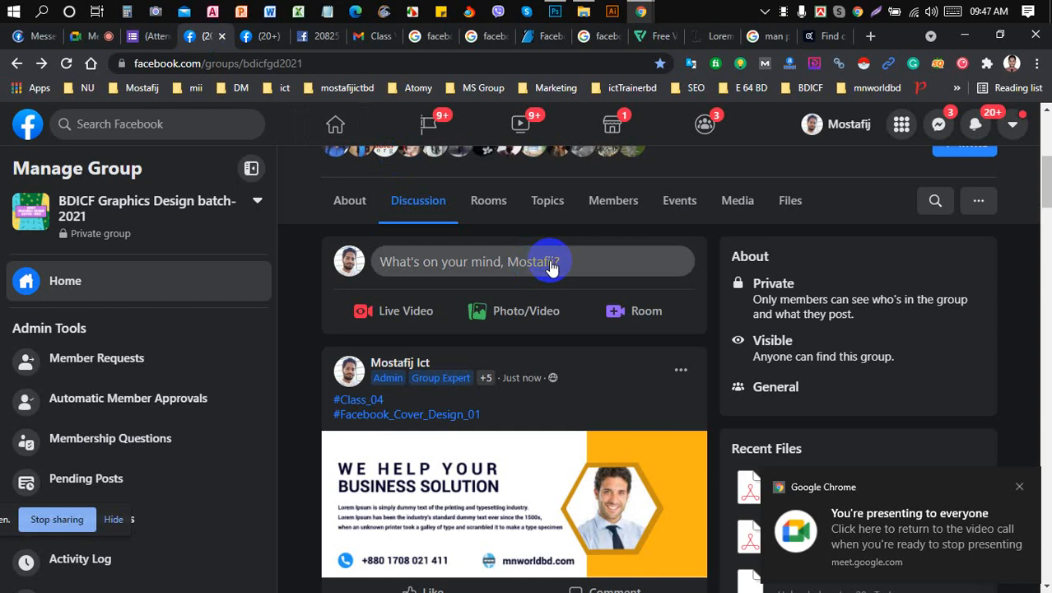
{"action": "left_click", "coordinate": [550, 263]}
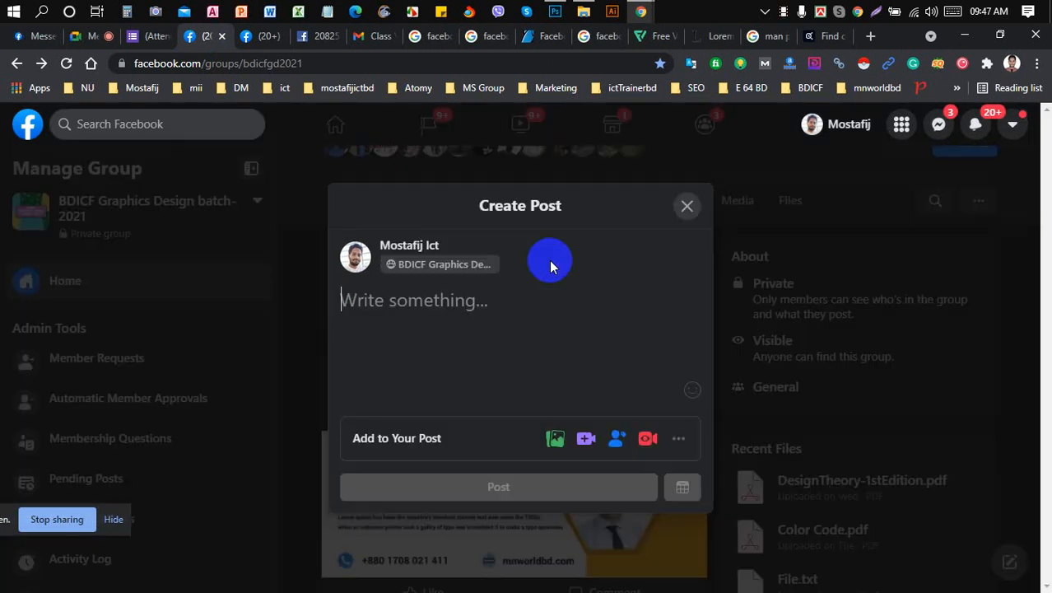
{"action": "type", "text": "https://www.google.com/search?q=facebook+cover+size&source=lmns&bih=635&biw=1366&rlz=1C1JZAP_enBD937BD937&hl=en&sa=X&ved=2ahUKEwjQ6a-4rM3xAhVsGbcAHb8hCMIQ_AUoAHoECAEQAA"}
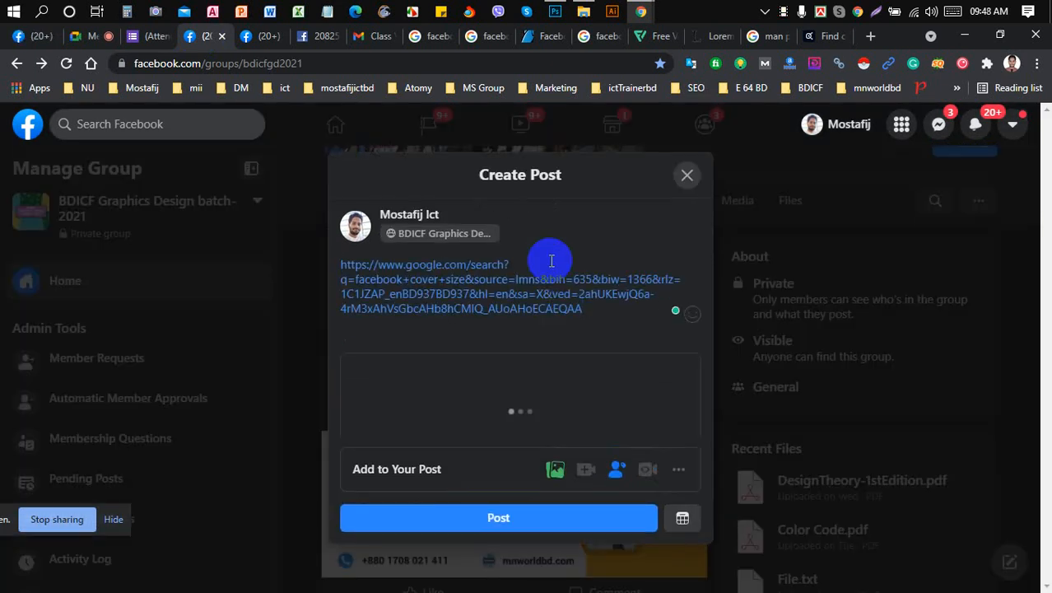
{"action": "key", "text": "Return"}
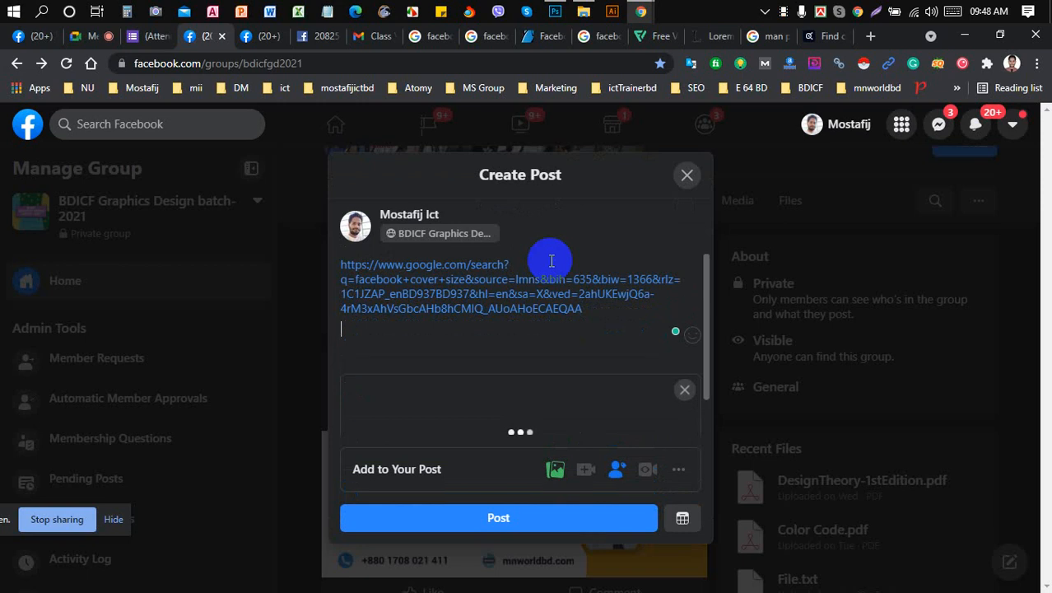
{"action": "key", "text": "Return"}
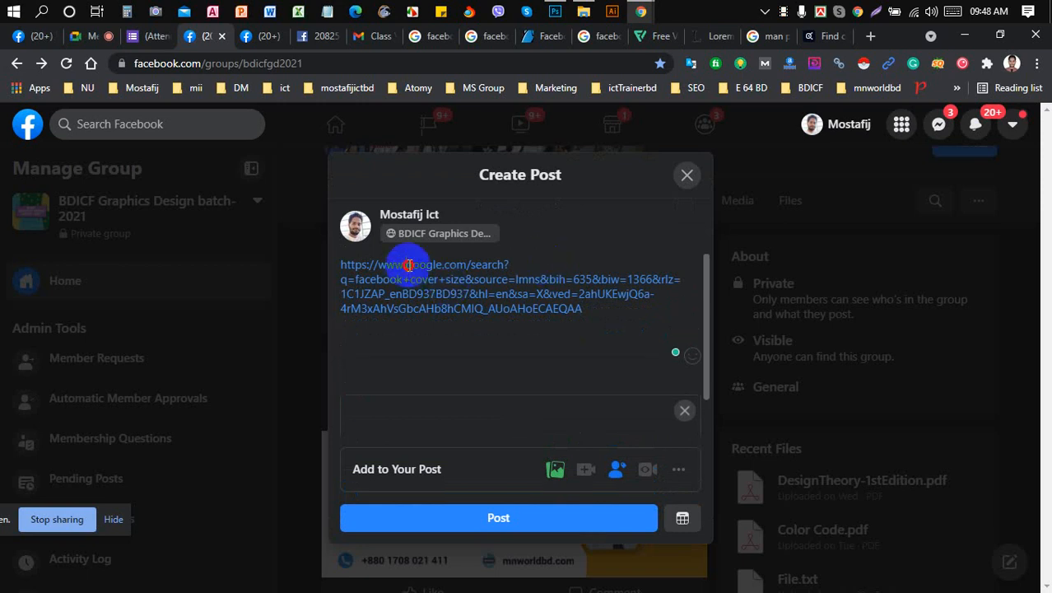
{"action": "key", "text": "BackSpace"}
{"action": "key", "text": "BackSpace"}
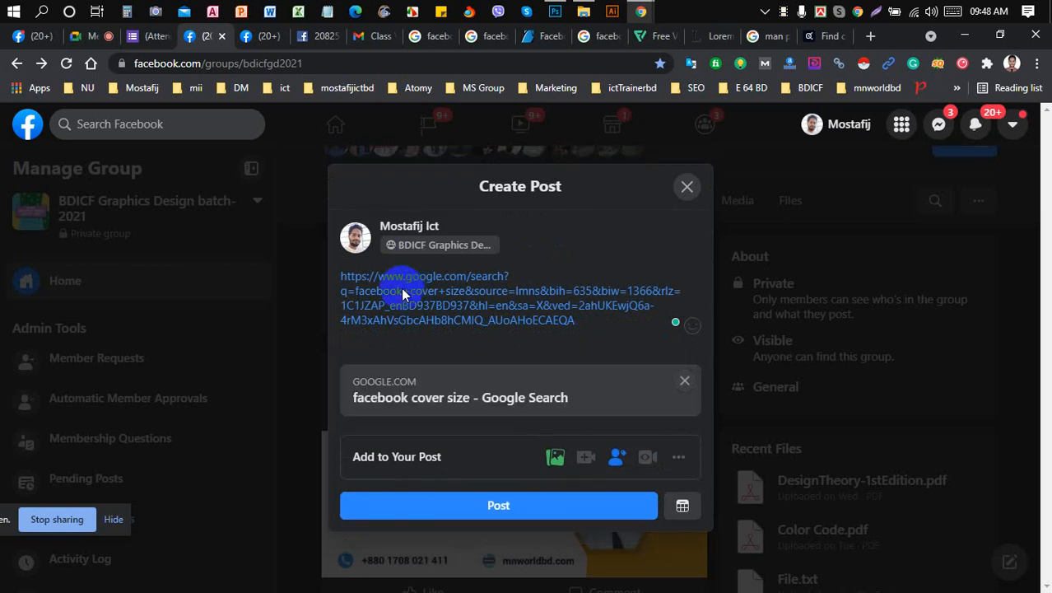
{"action": "triple_click", "coordinate": [404, 290]}
{"action": "key", "text": "ctrl+c"}
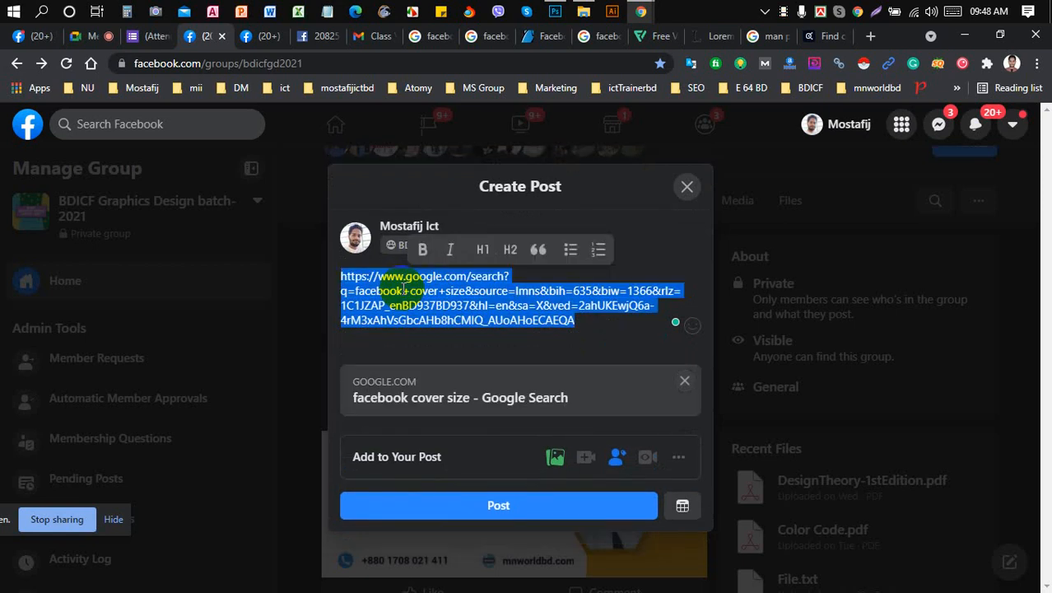
{"action": "key", "text": "BackSpace"}
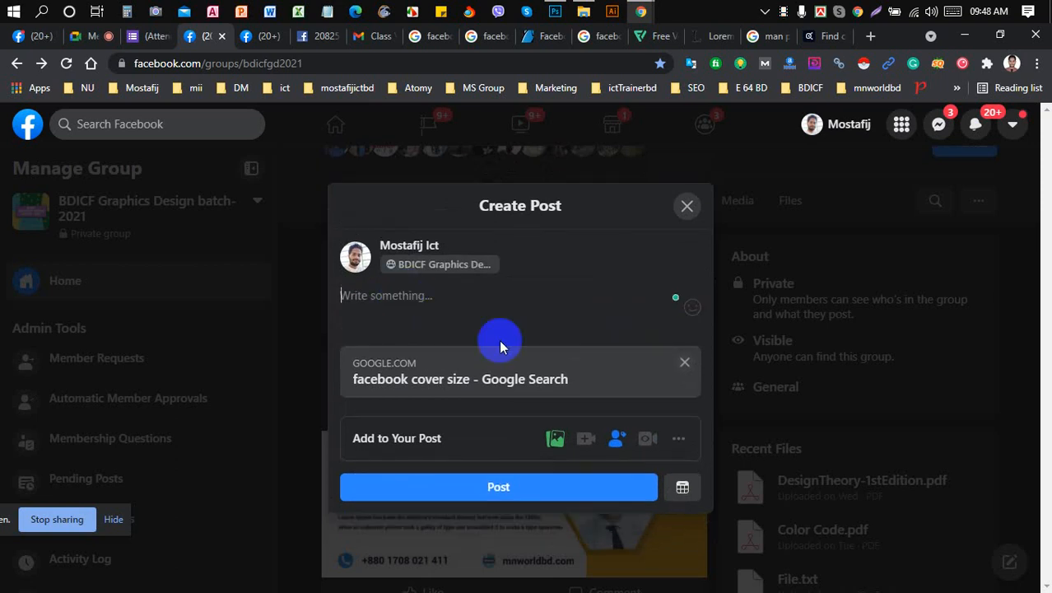
{"action": "left_click", "coordinate": [685, 364]}
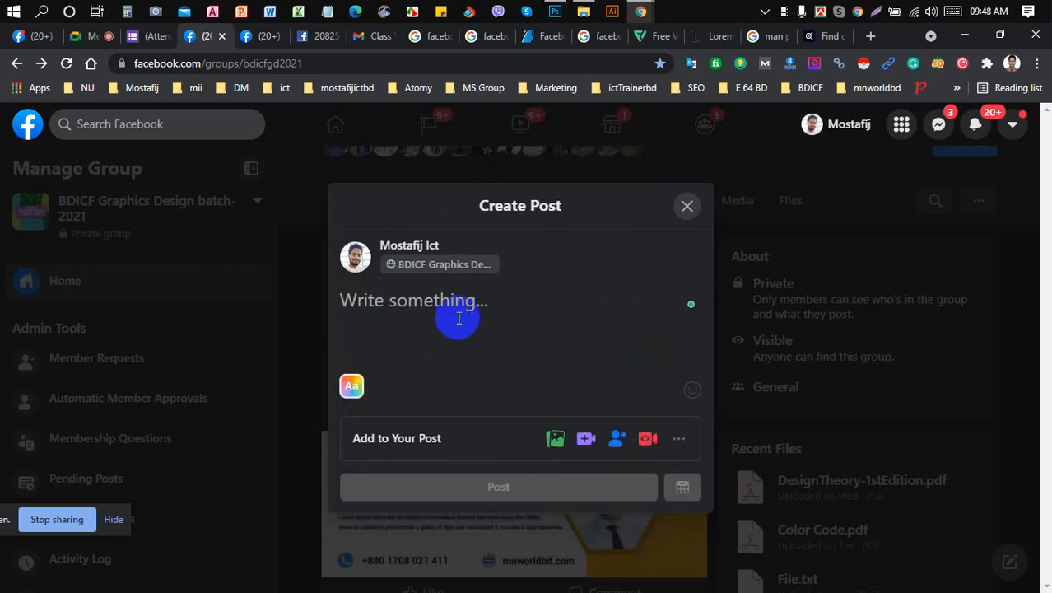
{"action": "key", "text": "ctrl+v"}
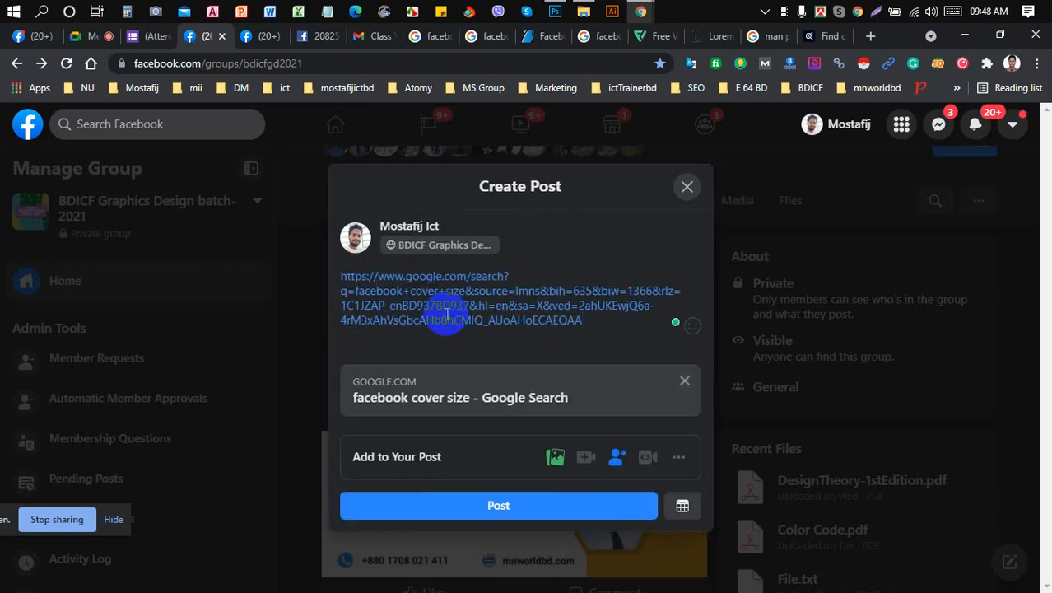
{"action": "left_click", "coordinate": [407, 276]}
{"action": "key", "text": "BackSpace"}
{"action": "key", "text": "BackSpace"}
{"action": "key", "text": "BackSpace"}
{"action": "key", "text": "BackSpace"}
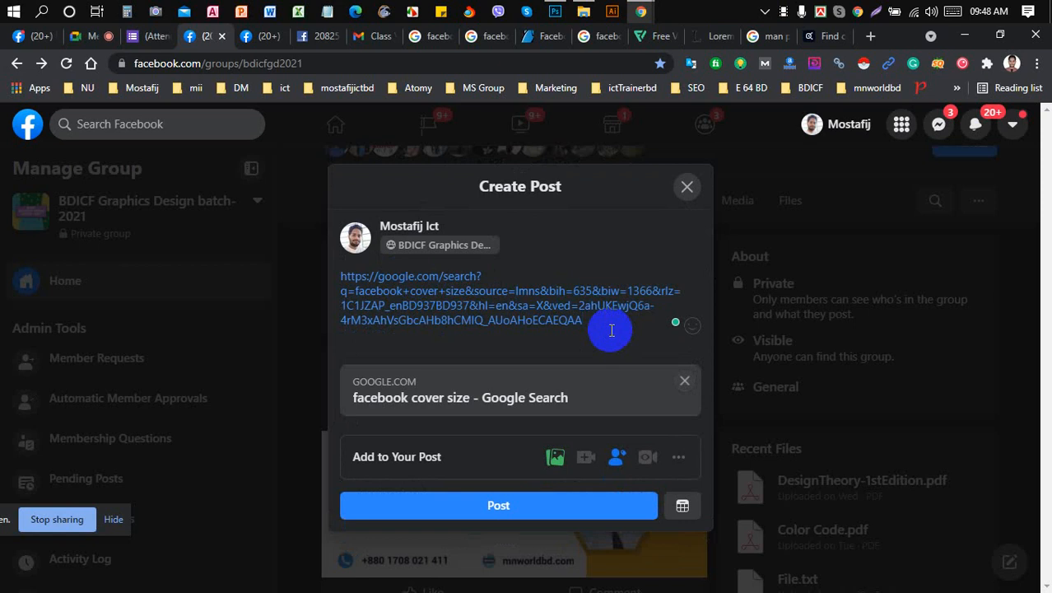
{"action": "key", "text": "Return"}
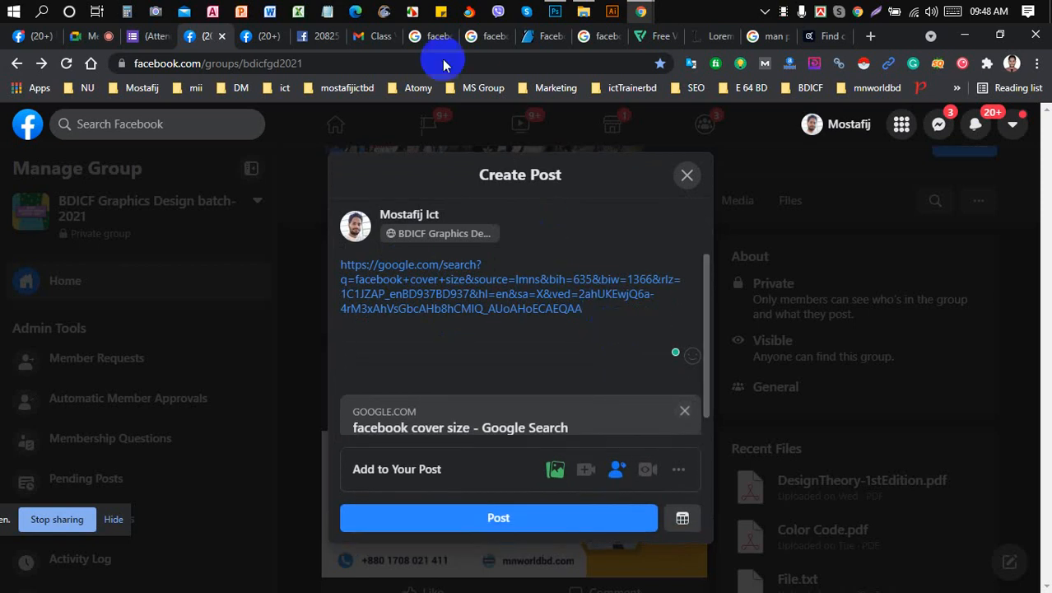
{"action": "left_click", "coordinate": [432, 37]}
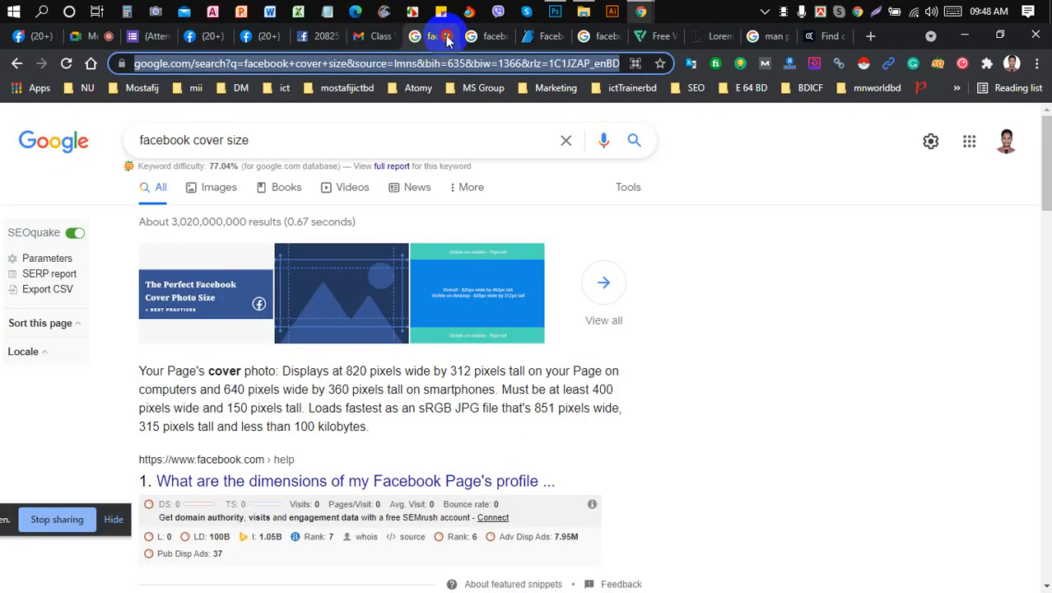
- Paste the 'facebook cover size' image-results link into the Facebook group post draft
{"action": "left_click", "coordinate": [446, 37]}
{"action": "left_click", "coordinate": [442, 62]}
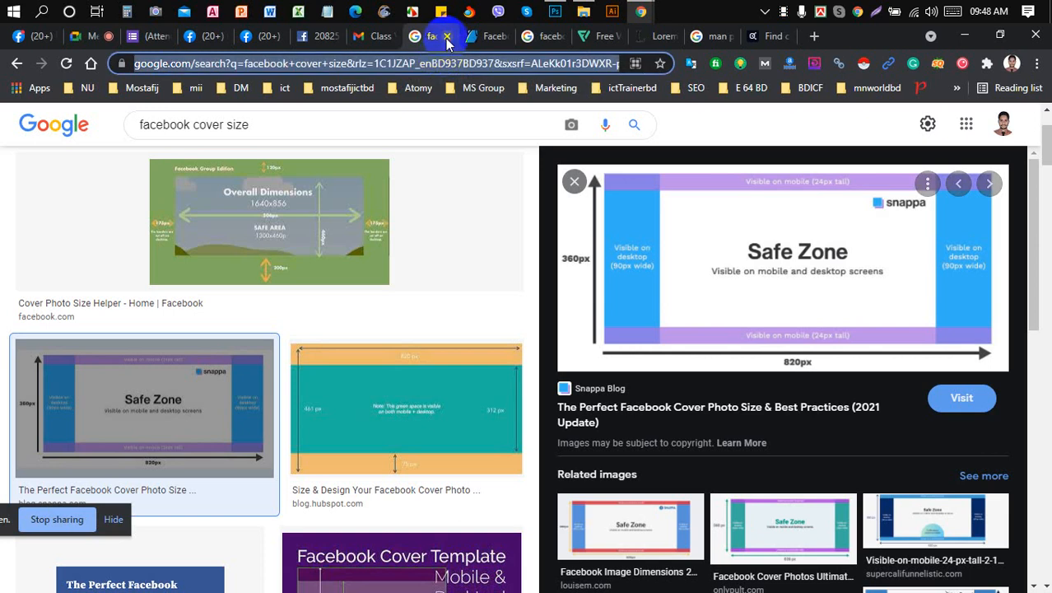
{"action": "left_click", "coordinate": [447, 36]}
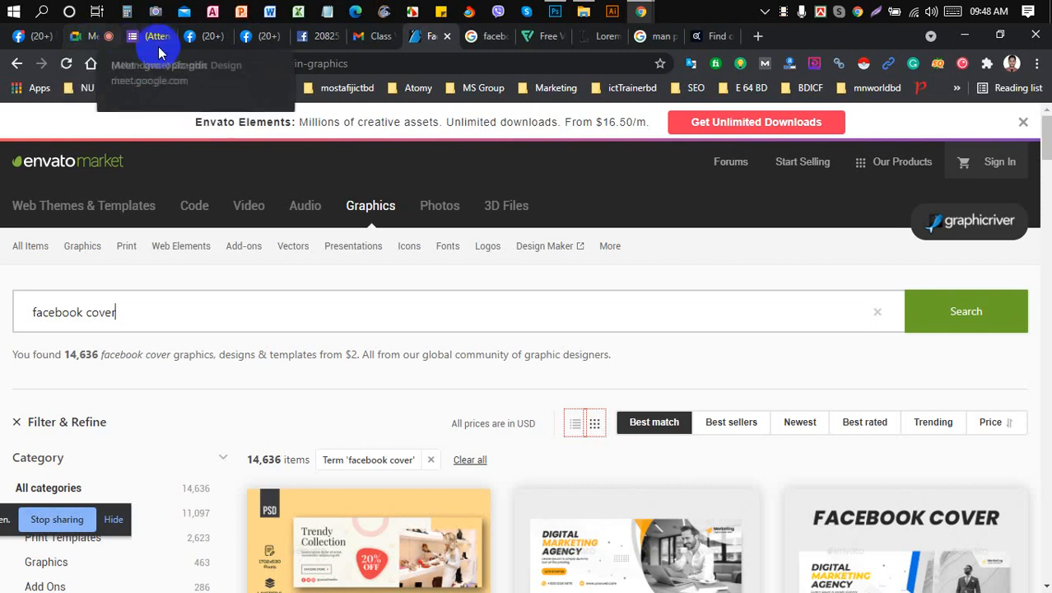
{"action": "left_click", "coordinate": [207, 37]}
{"action": "left_click", "coordinate": [539, 330]}
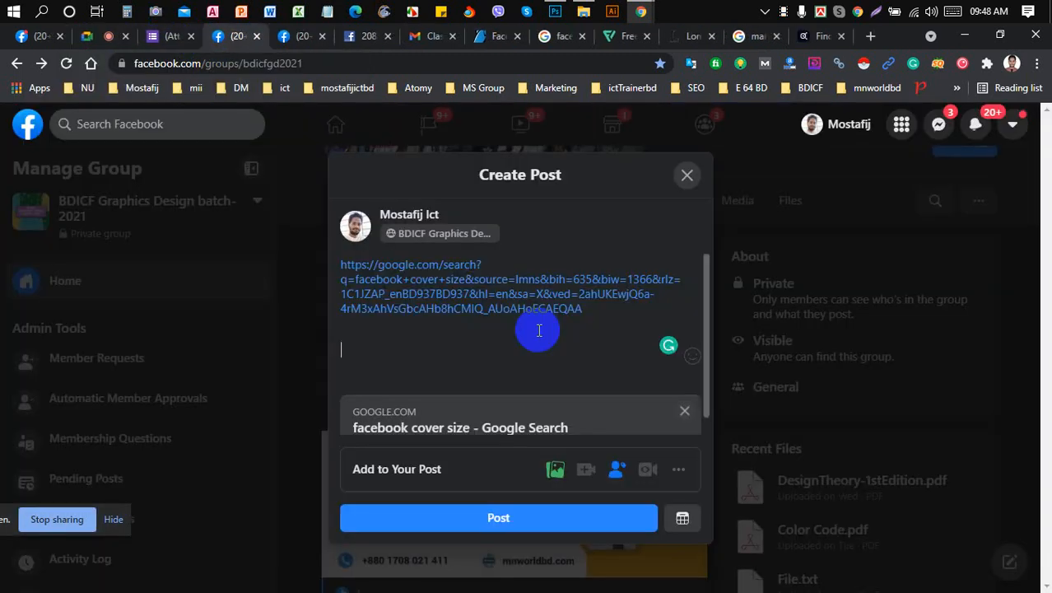
{"action": "key", "text": "ctrl+v"}
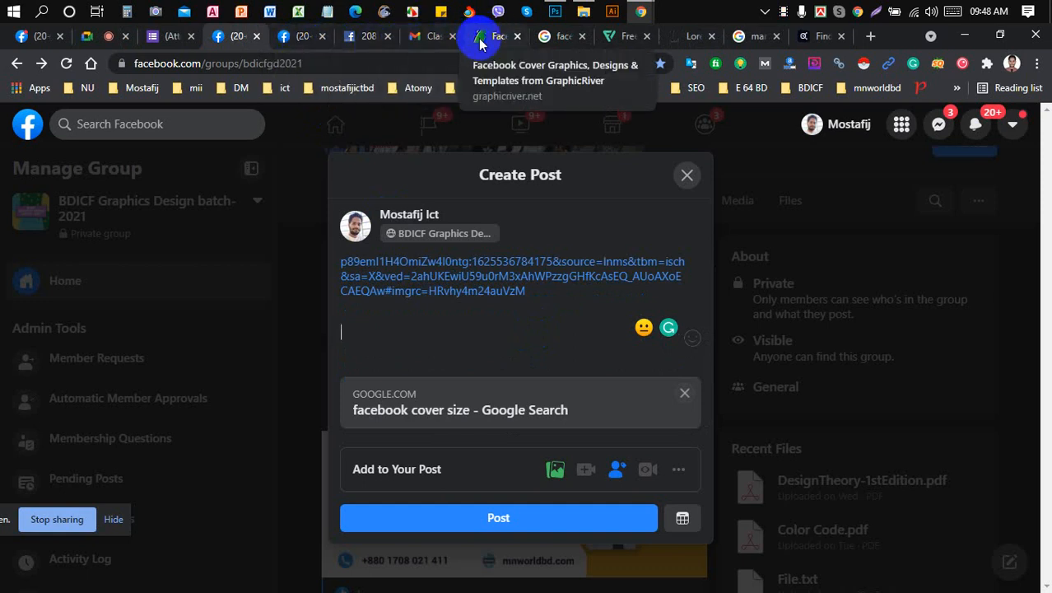
- Copy the 'facebook cover design' image-results address and go back to the post draft
{"action": "left_click", "coordinate": [423, 40]}
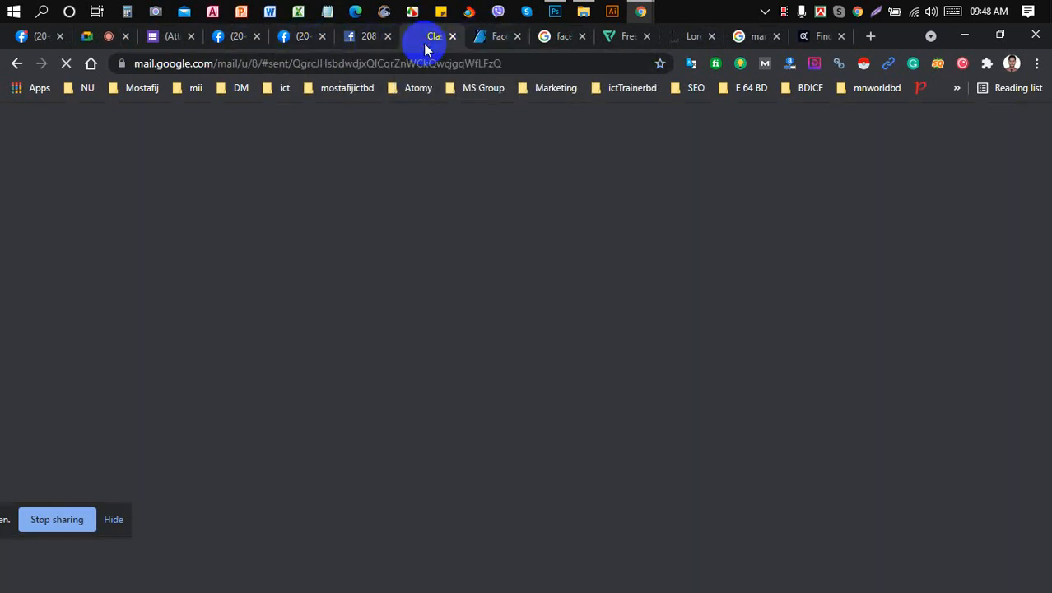
{"action": "left_click", "coordinate": [366, 42]}
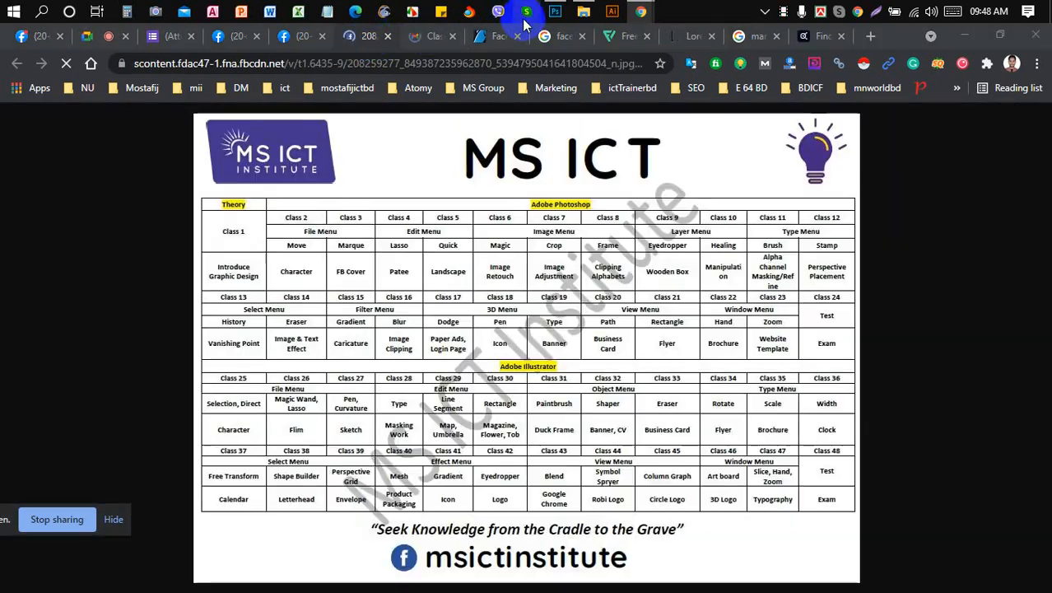
{"action": "left_click", "coordinate": [499, 37]}
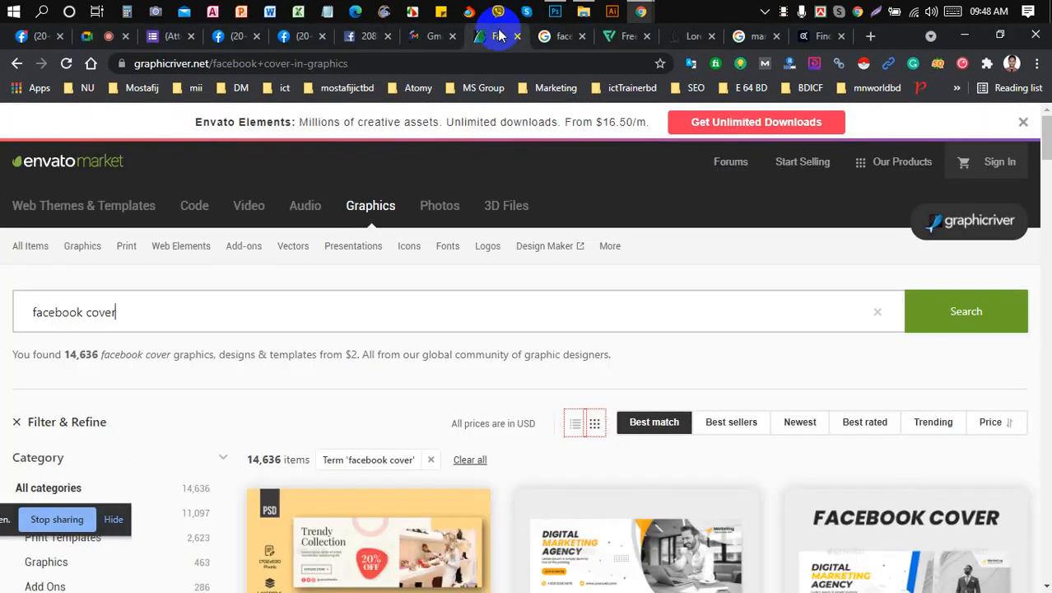
{"action": "left_click", "coordinate": [556, 41]}
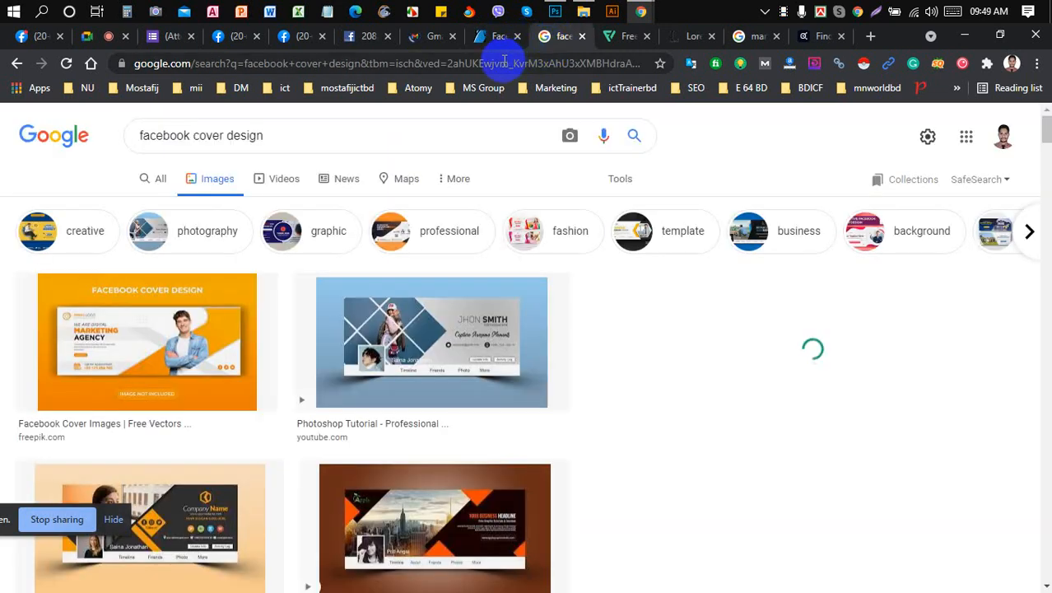
{"action": "left_click", "coordinate": [504, 63]}
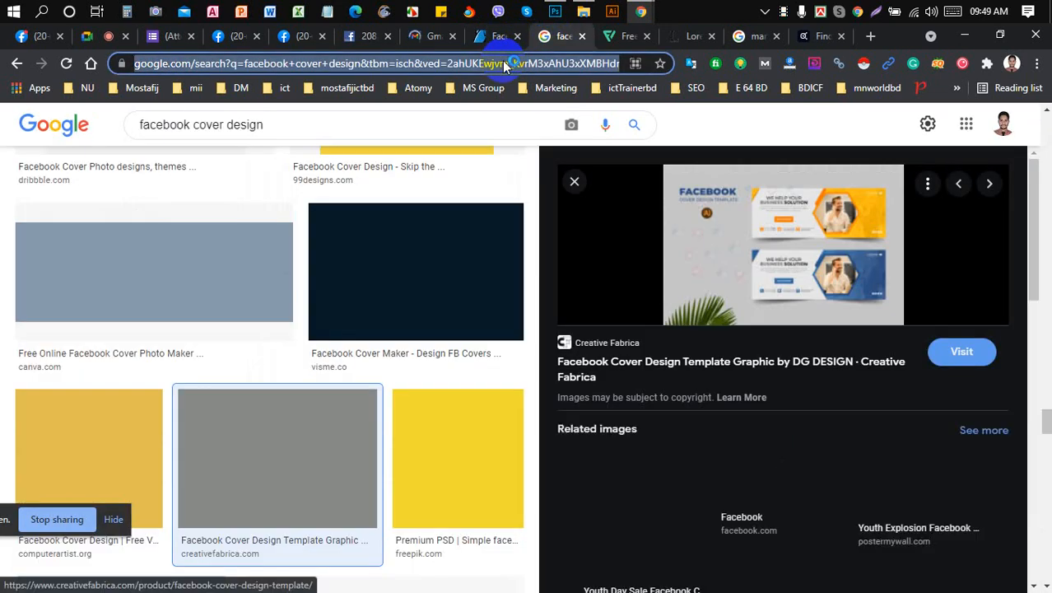
{"action": "left_click", "coordinate": [235, 36]}
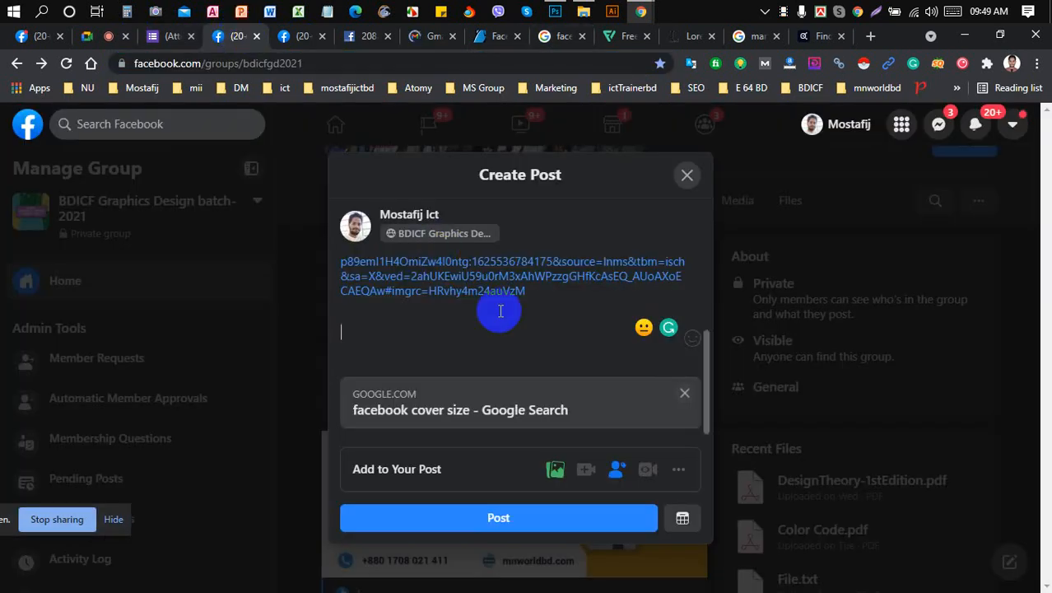
- Paste the facebook cover design link, then add and remove the GraphicRiver link
{"action": "key", "text": "ctrl+v"}
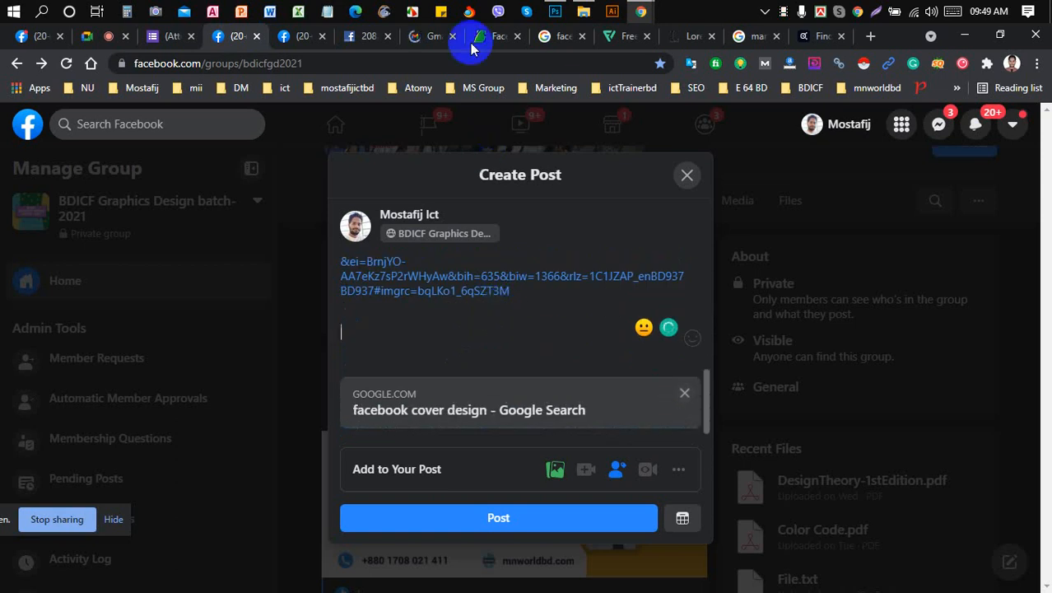
{"action": "left_click", "coordinate": [496, 36]}
{"action": "left_click", "coordinate": [550, 37]}
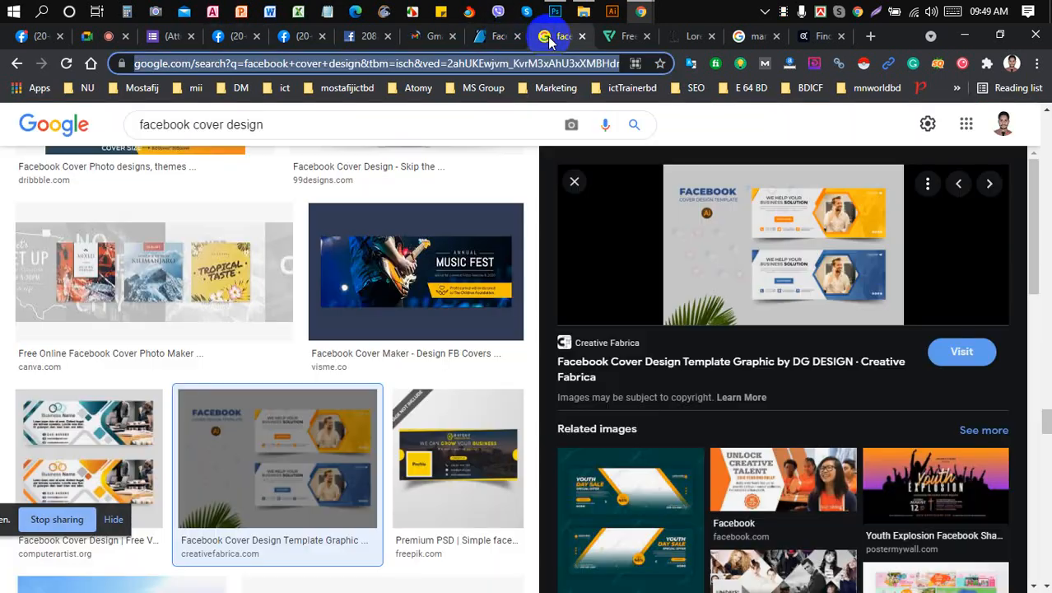
{"action": "left_click", "coordinate": [582, 37]}
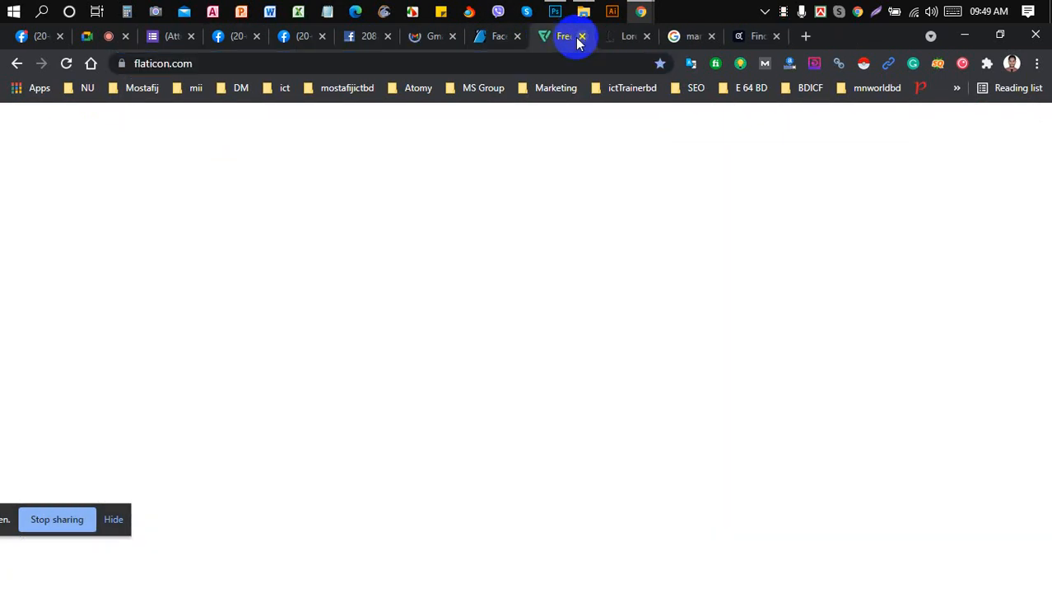
{"action": "left_click", "coordinate": [494, 37]}
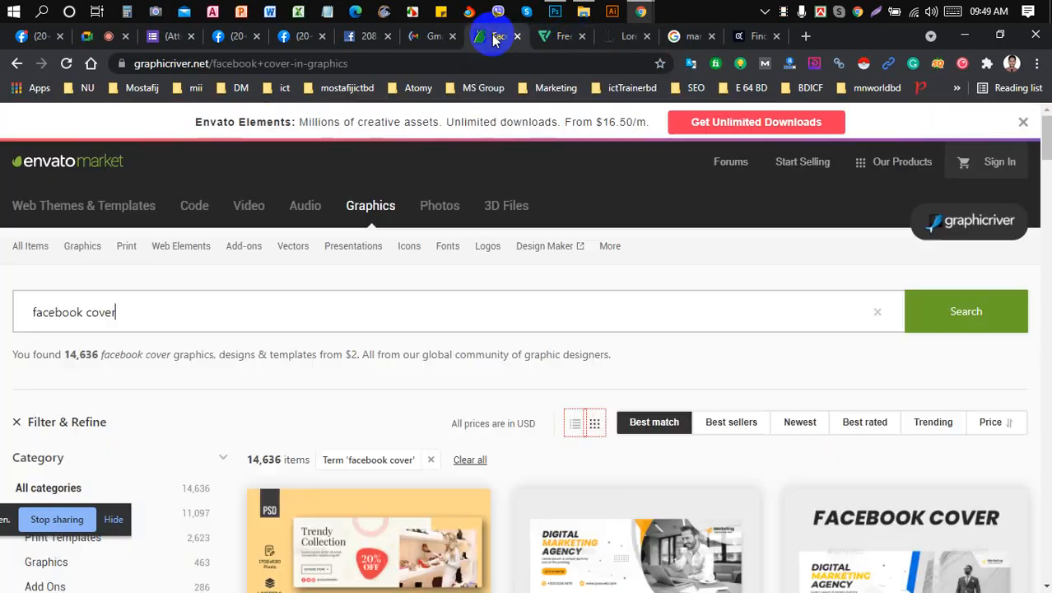
{"action": "left_click", "coordinate": [483, 62]}
{"action": "key", "text": "ctrl+c"}
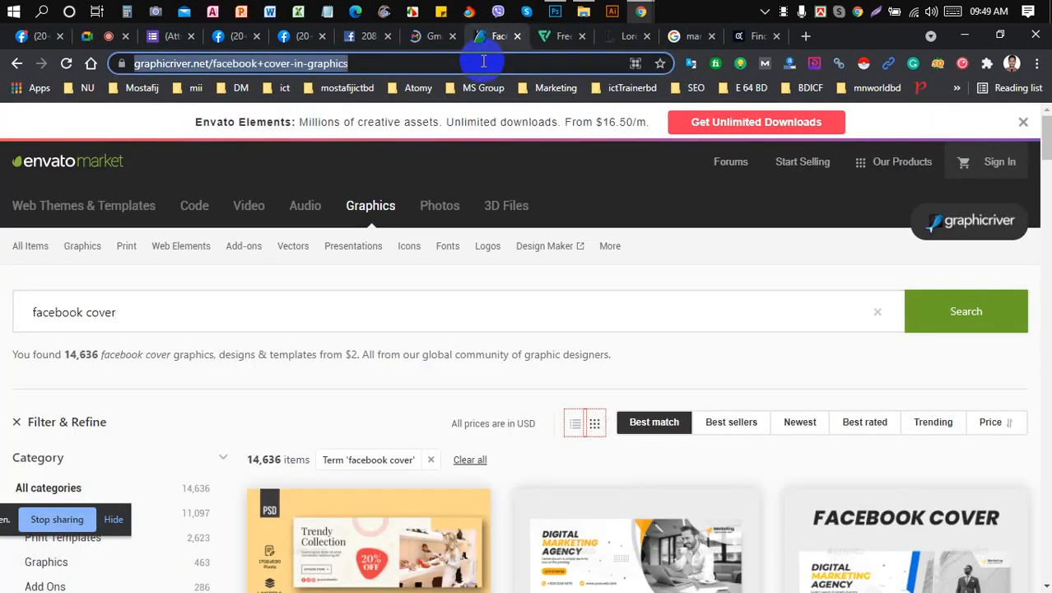
{"action": "left_click", "coordinate": [239, 38]}
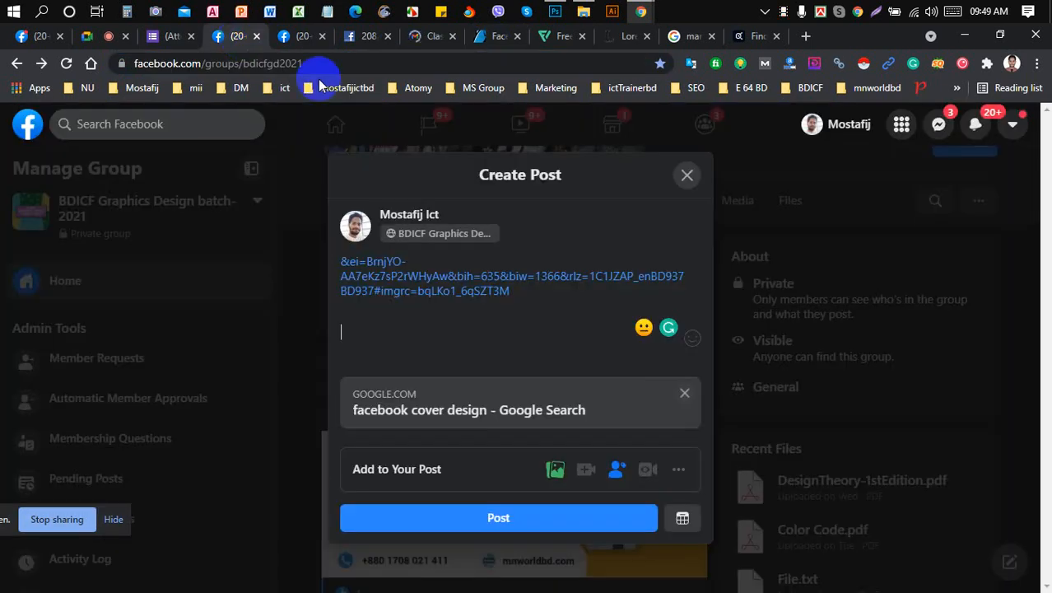
{"action": "key", "text": "ctrl+v"}
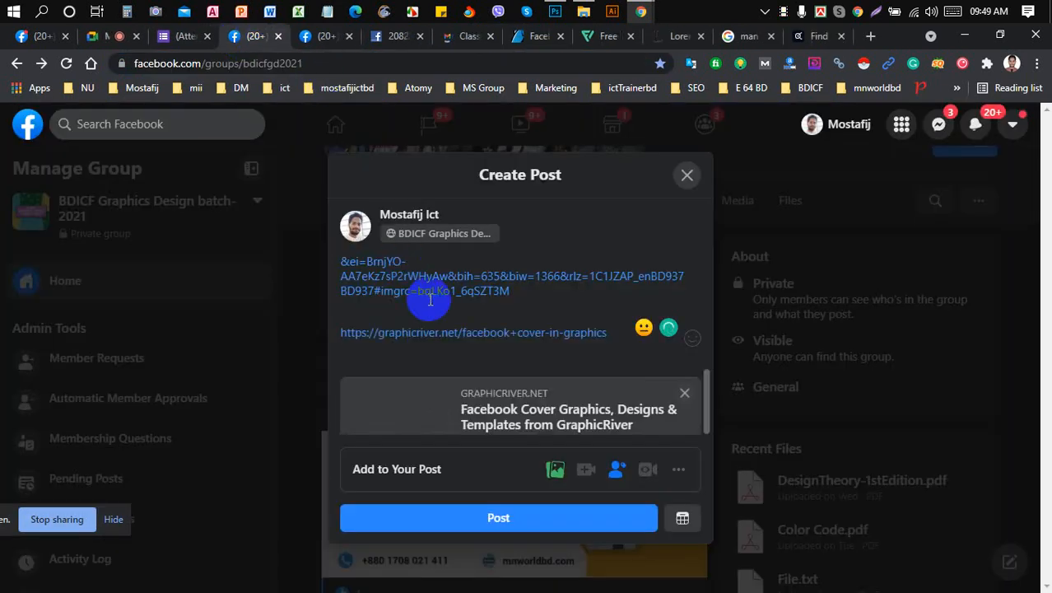
{"action": "key", "text": "Return"}
{"action": "key", "text": "Return"}
{"action": "key", "text": "ctrl+a"}
{"action": "key", "text": "BackSpace"}
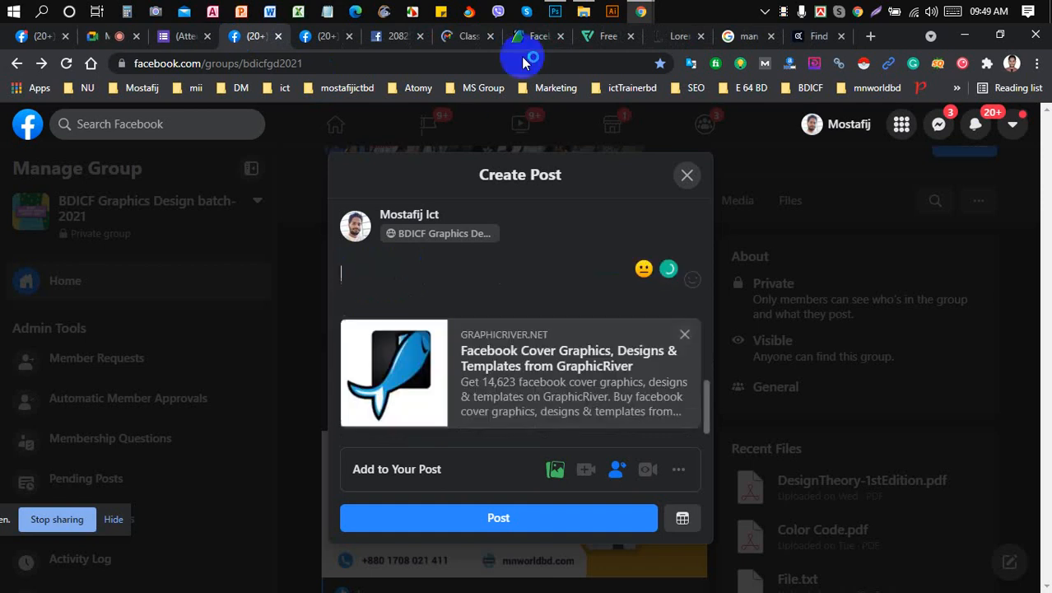
- Close the GraphicRiver page and paste the flaticon link into the post on its own line
{"action": "left_click", "coordinate": [524, 38]}
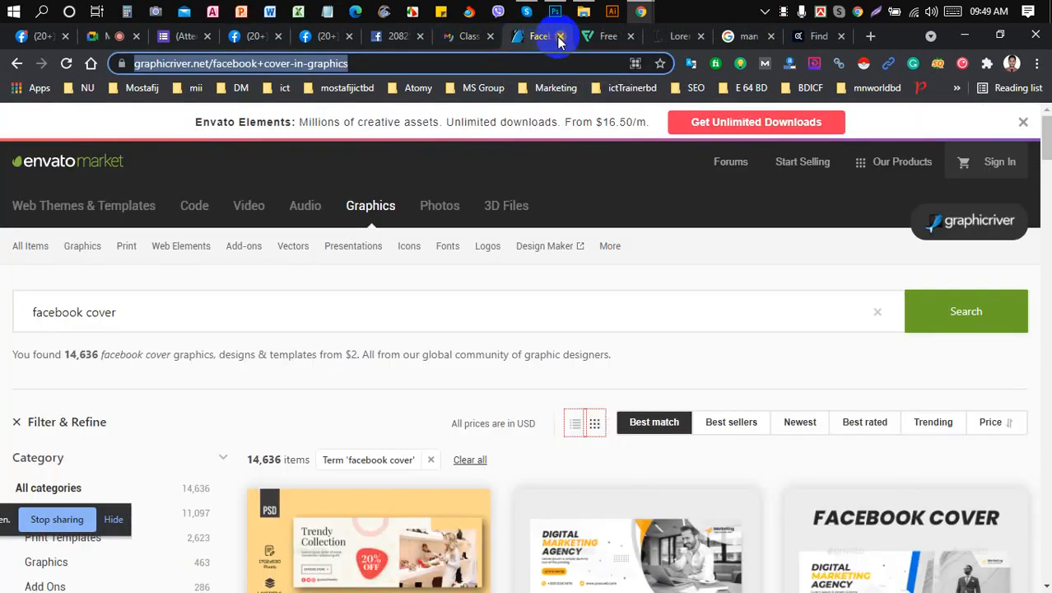
{"action": "left_click", "coordinate": [560, 37]}
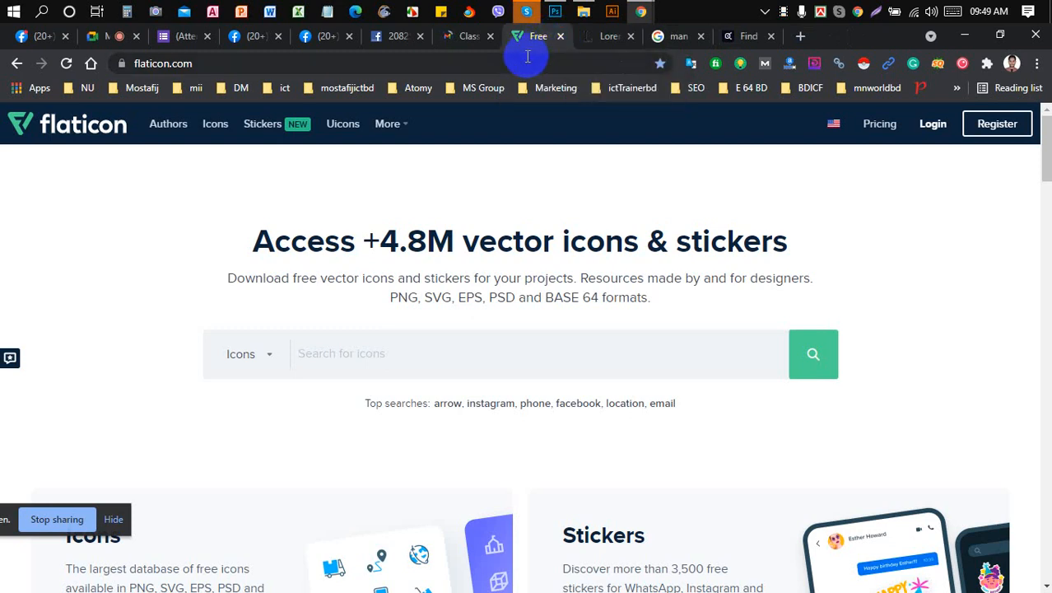
{"action": "left_click", "coordinate": [525, 60]}
{"action": "key", "text": "ctrl+c"}
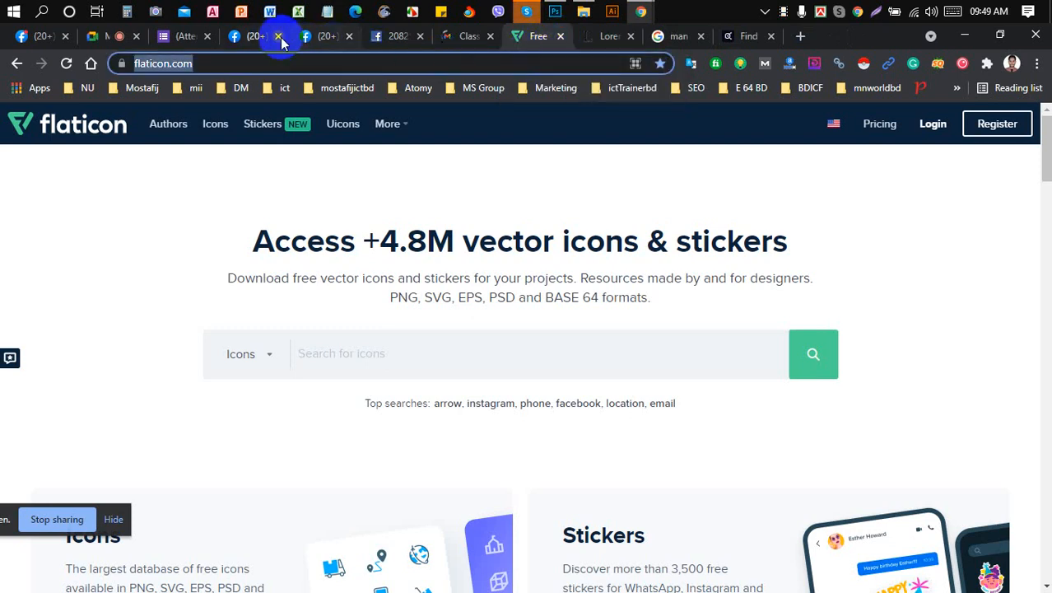
{"action": "left_click", "coordinate": [260, 37]}
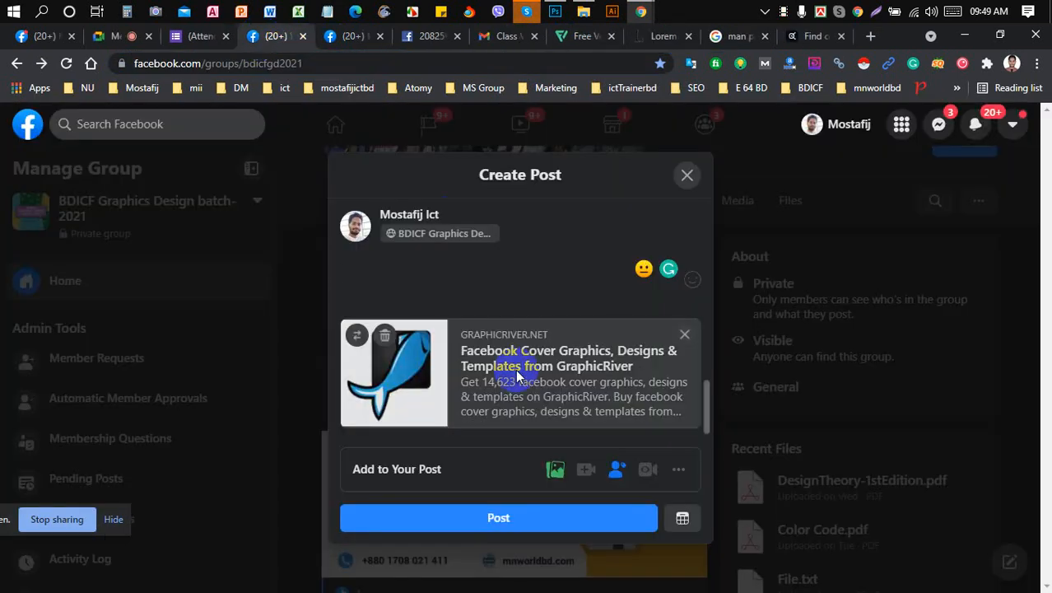
{"action": "key", "text": "ctrl+v"}
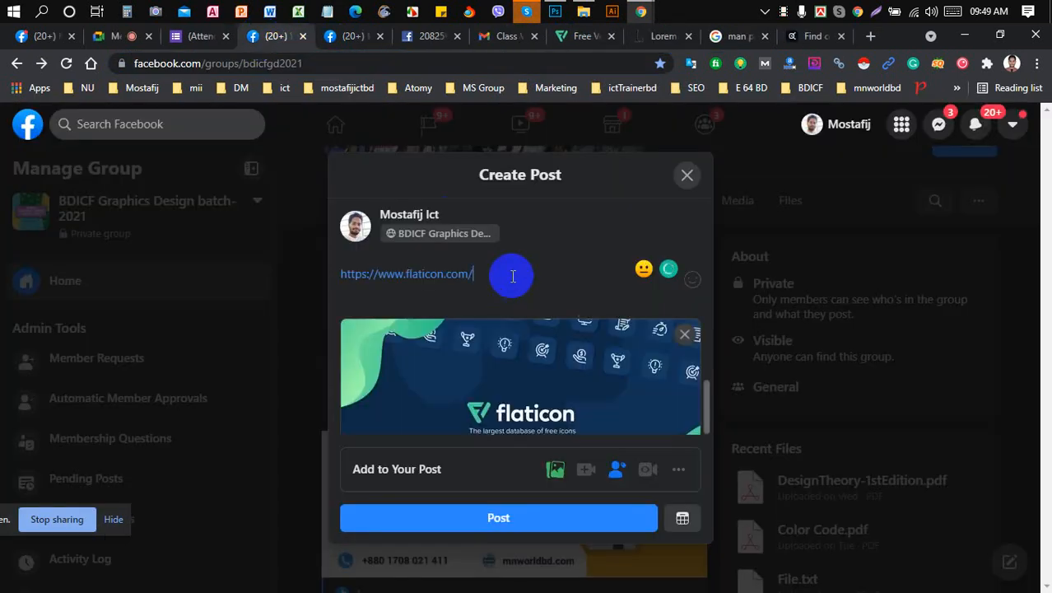
{"action": "scroll", "coordinate": [512, 276], "scroll_direction": "down", "scroll_amount": 1}
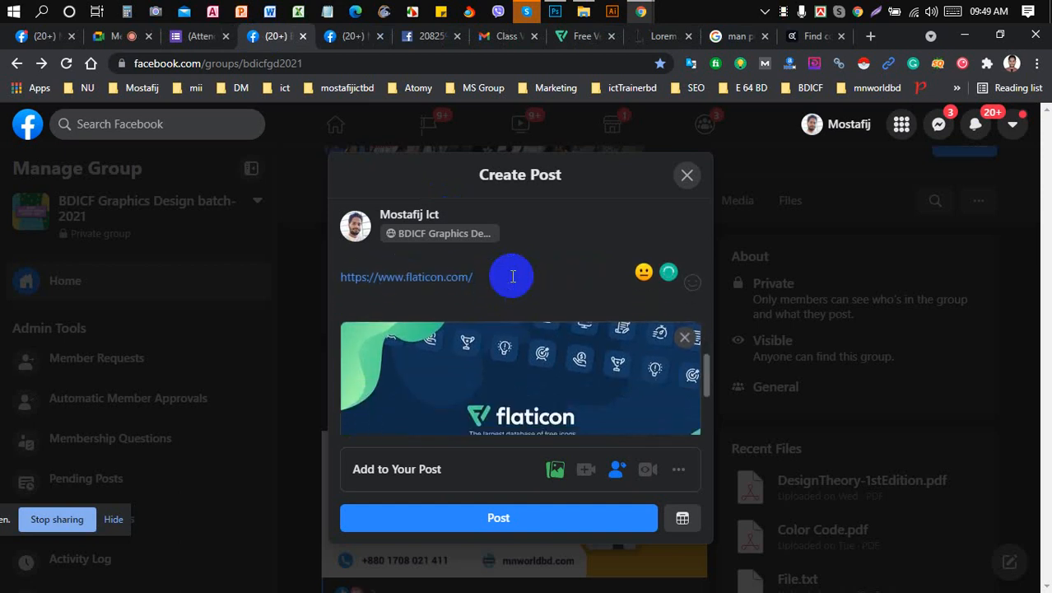
{"action": "key", "text": "Return"}
{"action": "key", "text": "Return"}
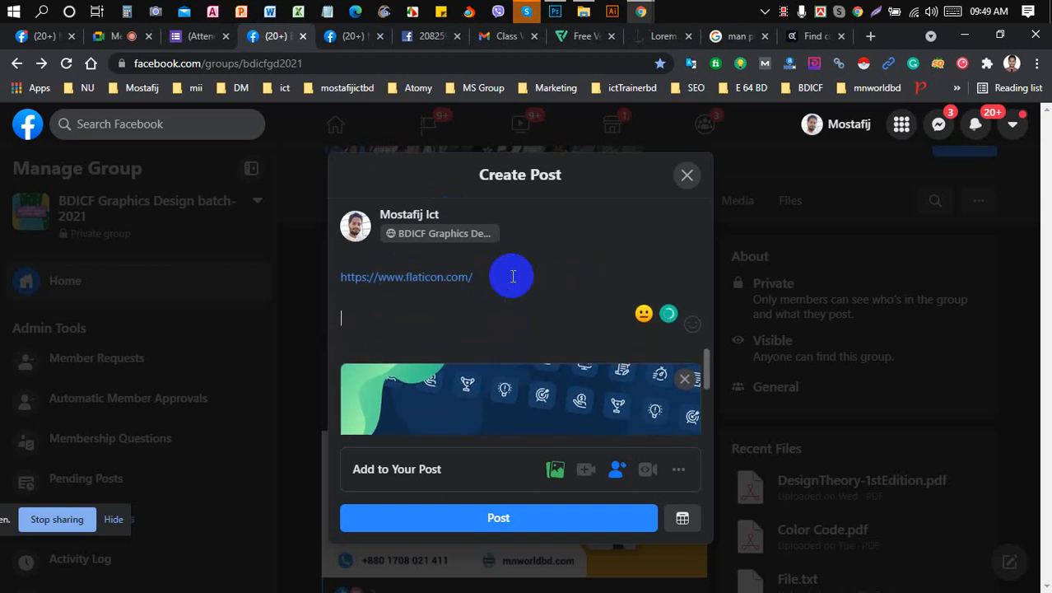
- Close the flaticon page and paste the lipsum.com link into the post
{"action": "left_click", "coordinate": [585, 36]}
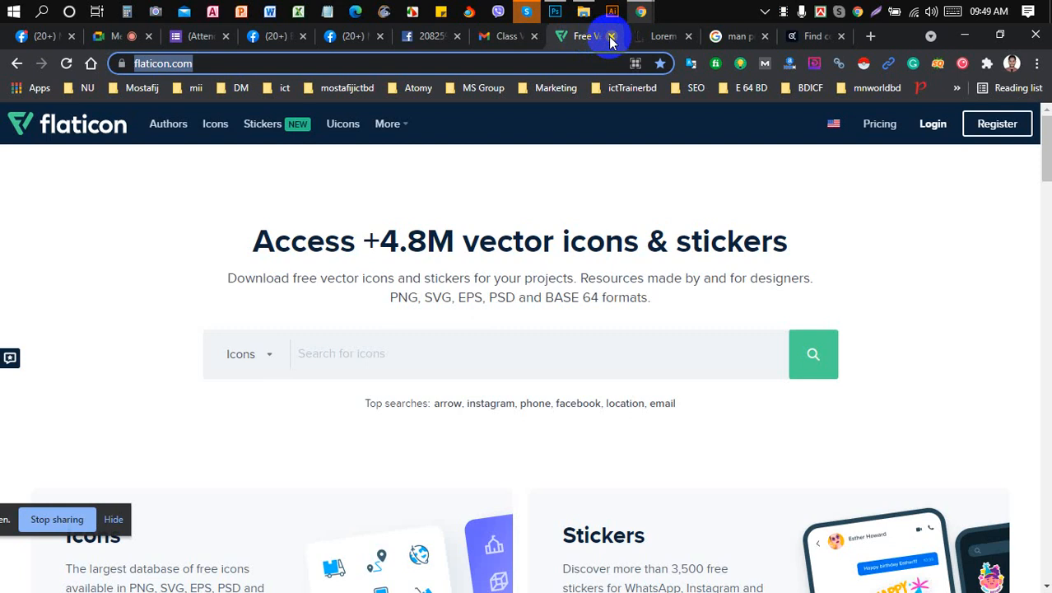
{"action": "left_click", "coordinate": [611, 37]}
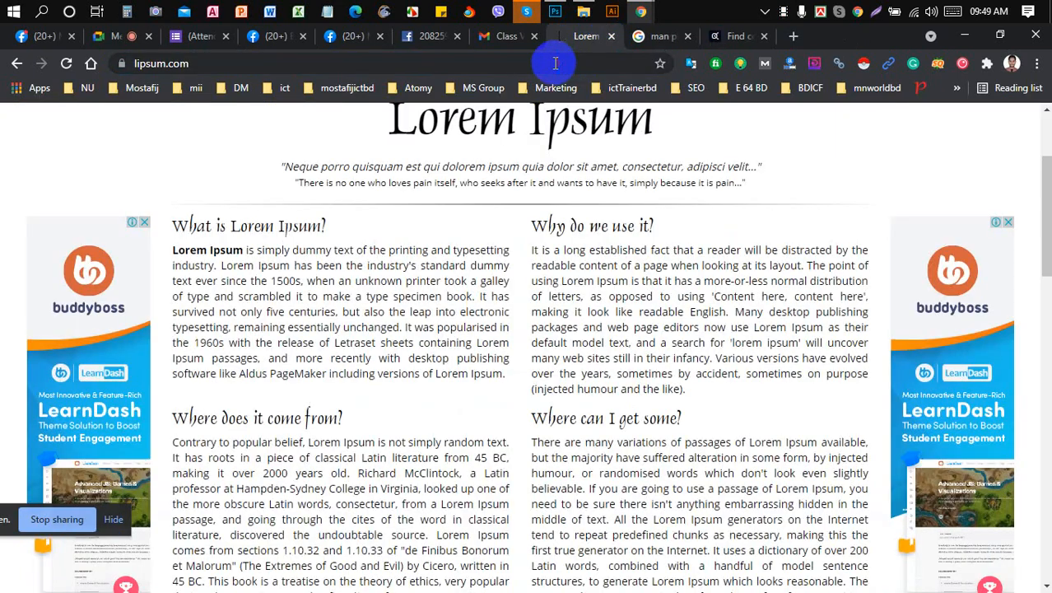
{"action": "left_click", "coordinate": [556, 64]}
{"action": "key", "text": "ctrl+c"}
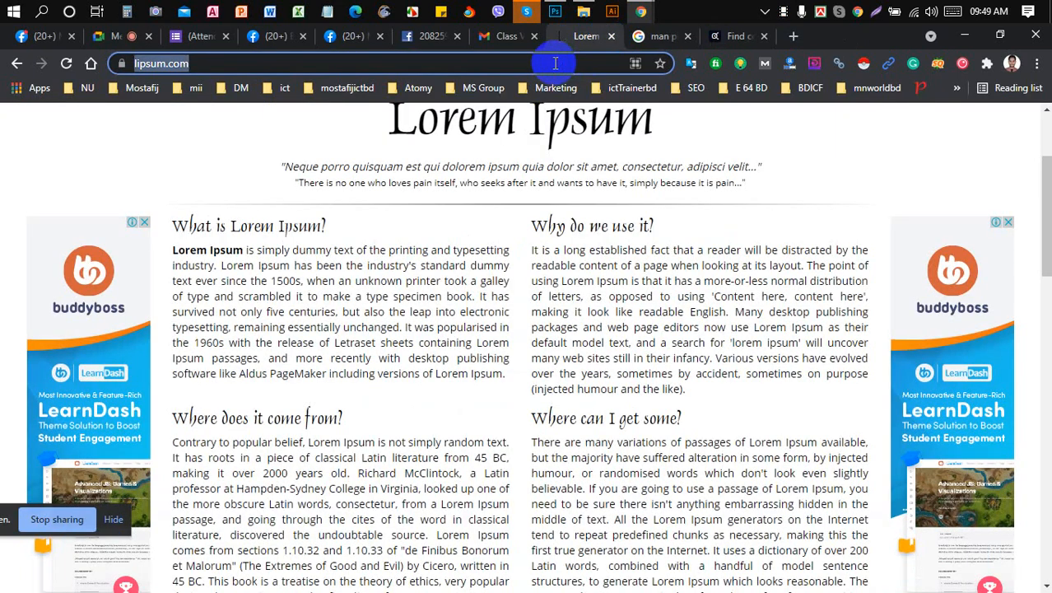
{"action": "left_click", "coordinate": [276, 36]}
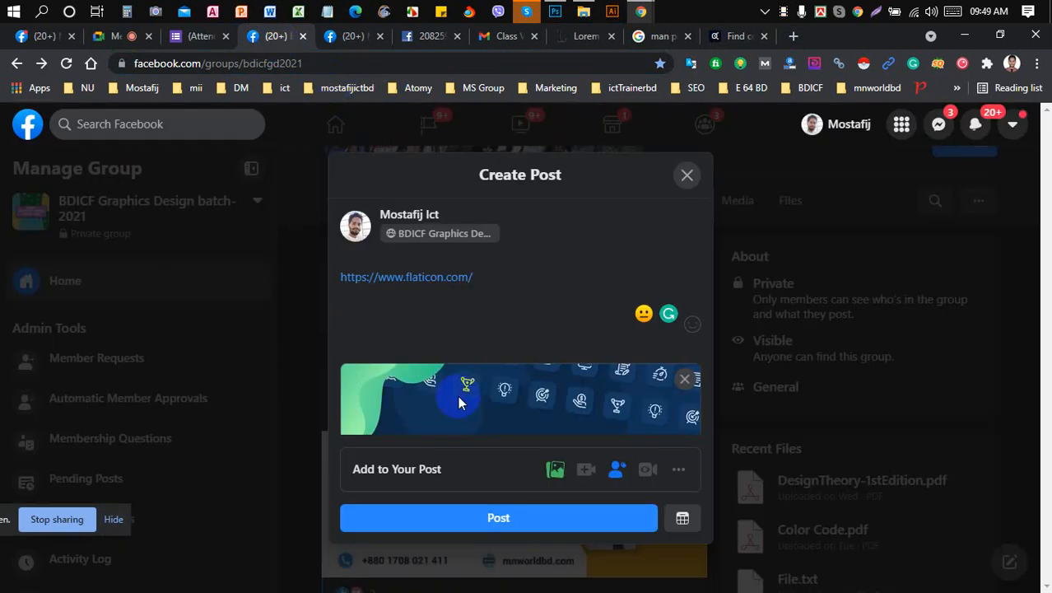
{"action": "key", "text": "ctrl+v"}
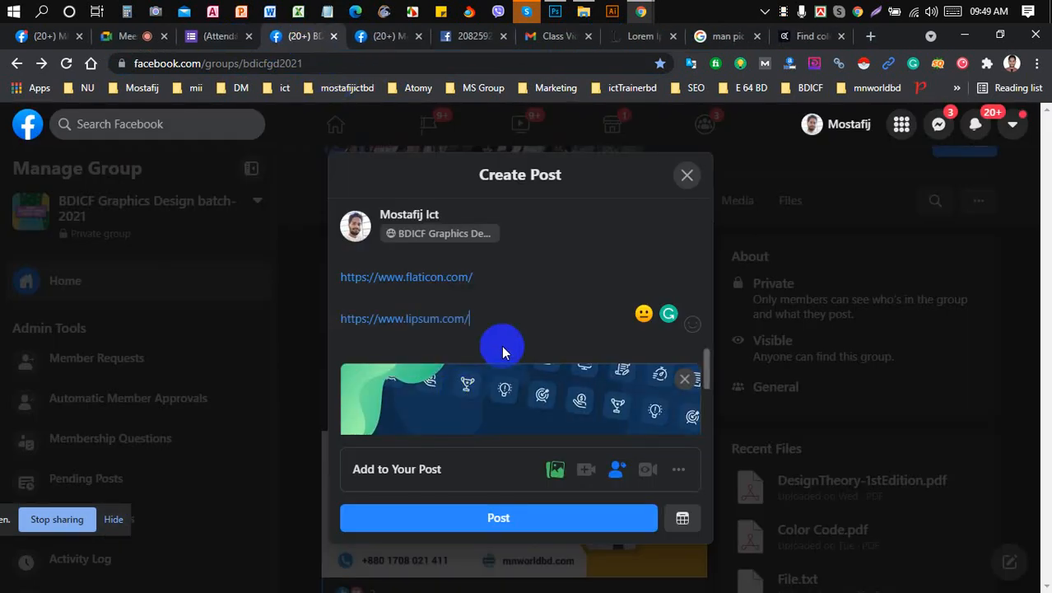
- Close the Lorem Ipsum page and paste the Google image search link on a new line
{"action": "left_click", "coordinate": [643, 36]}
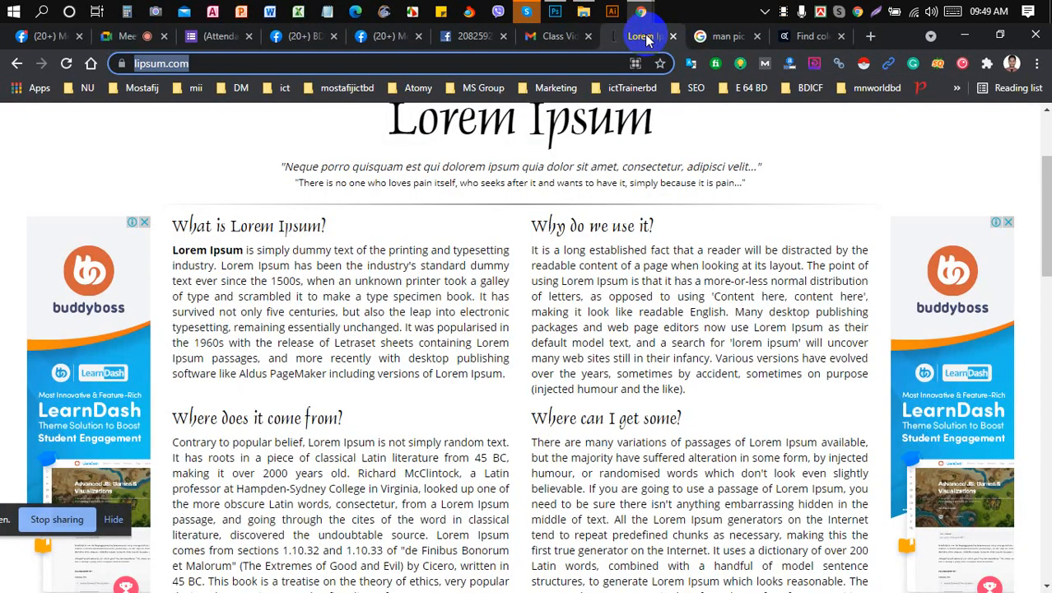
{"action": "left_click", "coordinate": [674, 37]}
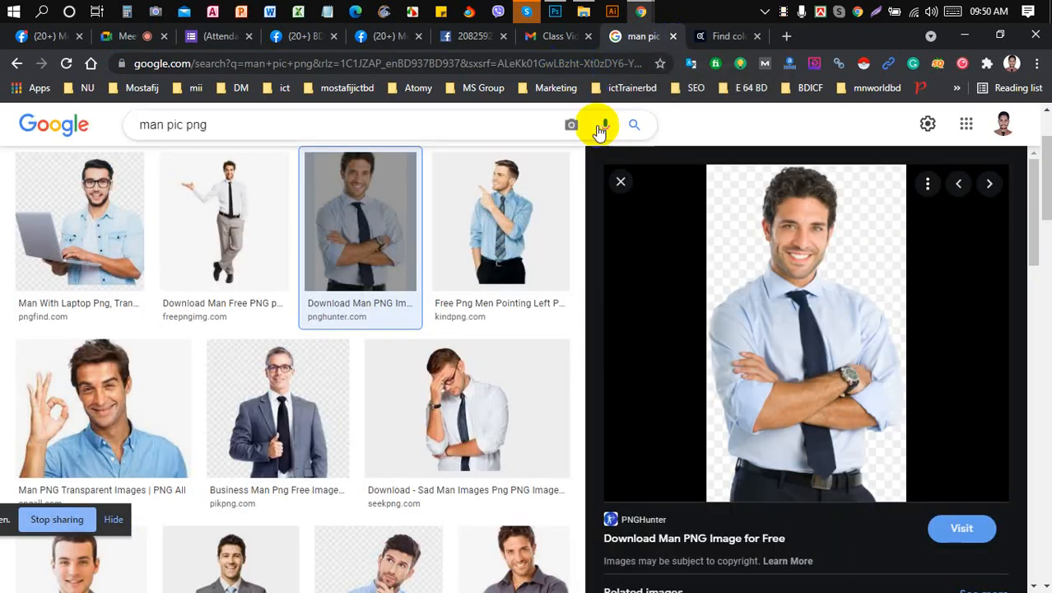
{"action": "left_click", "coordinate": [623, 182]}
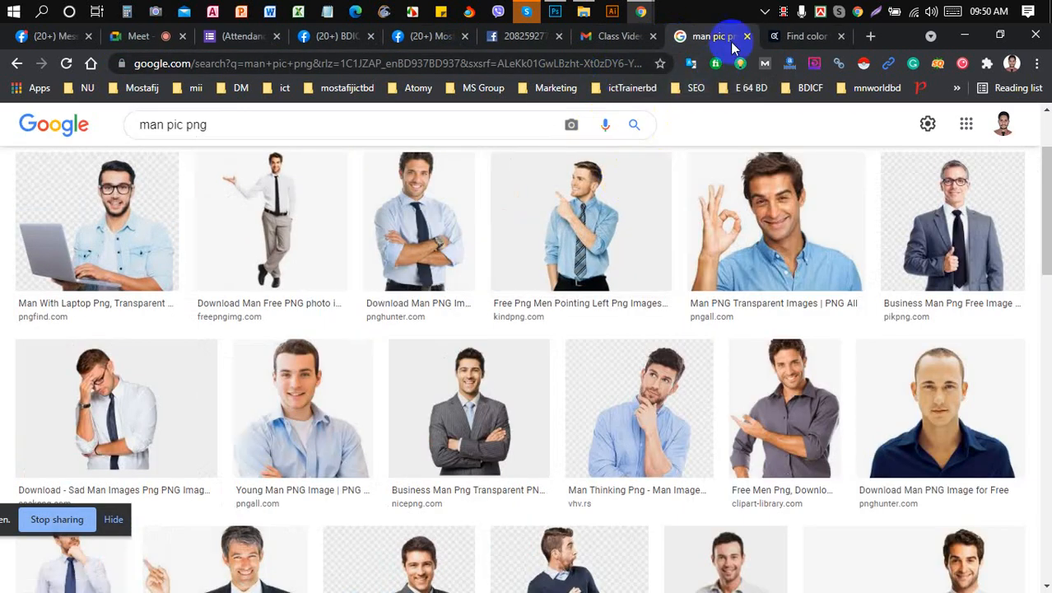
{"action": "left_click", "coordinate": [593, 63]}
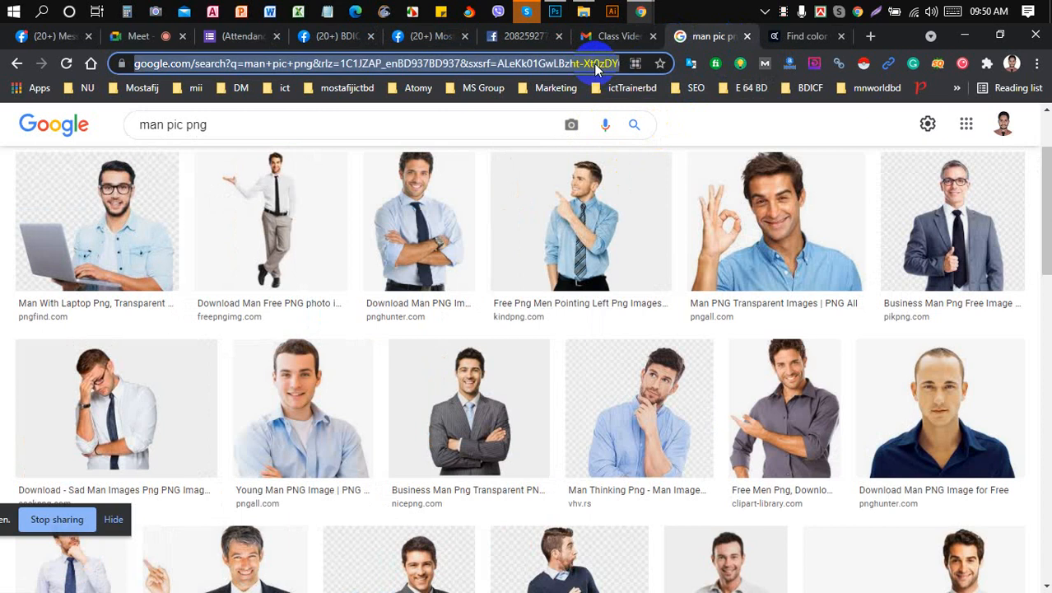
{"action": "left_click", "coordinate": [314, 37]}
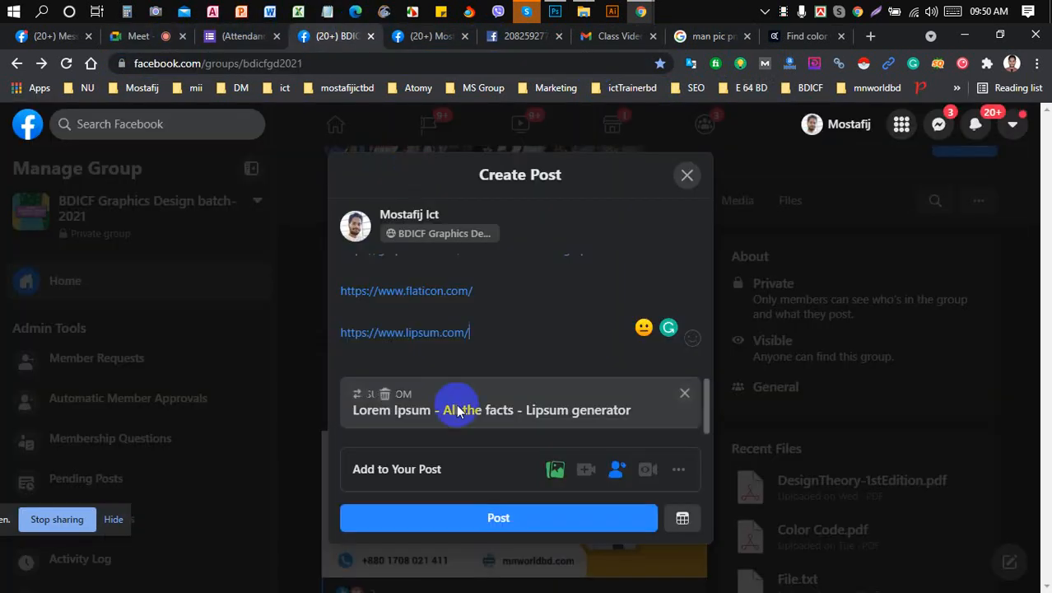
{"action": "key", "text": "Return"}
{"action": "key", "text": "ctrl+v"}
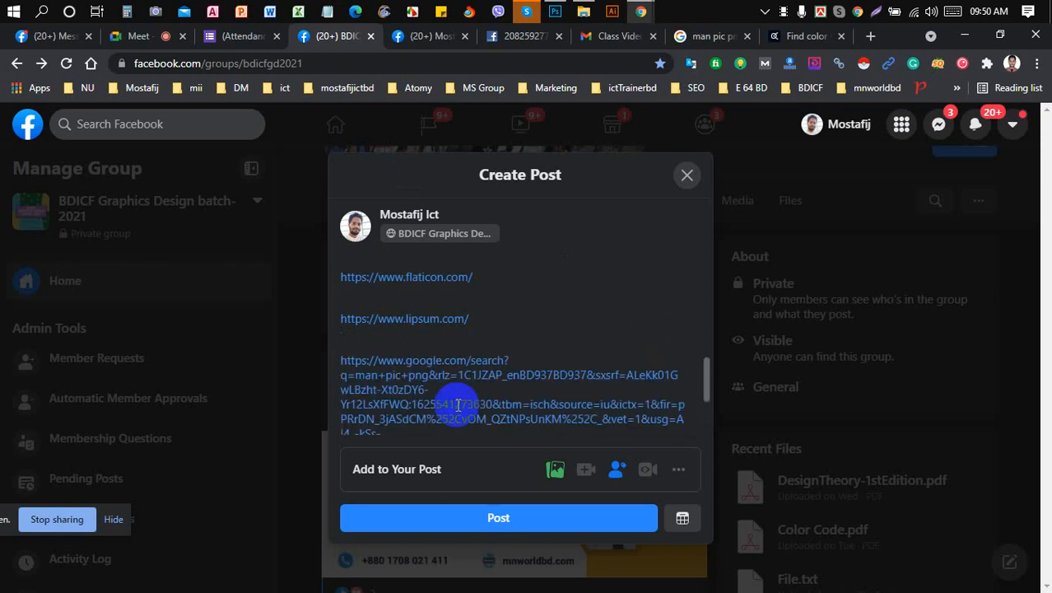
{"action": "scroll", "coordinate": [568, 310], "scroll_direction": "down", "scroll_amount": 2}
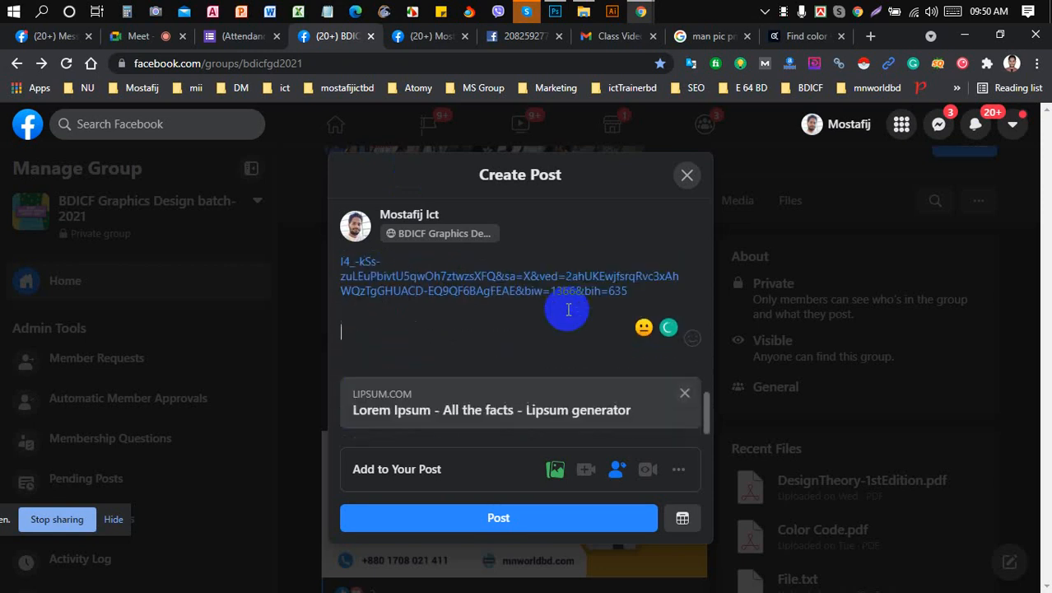
- Close the man pic png results and paste the color.adobe.com/explore link into the post
{"action": "left_click", "coordinate": [685, 38]}
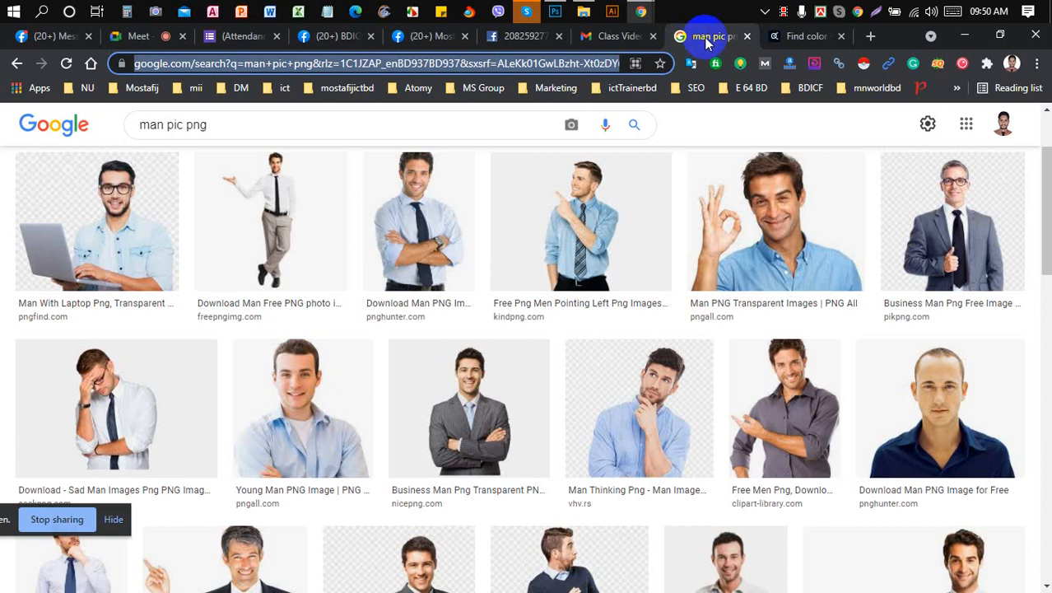
{"action": "left_click", "coordinate": [747, 36]}
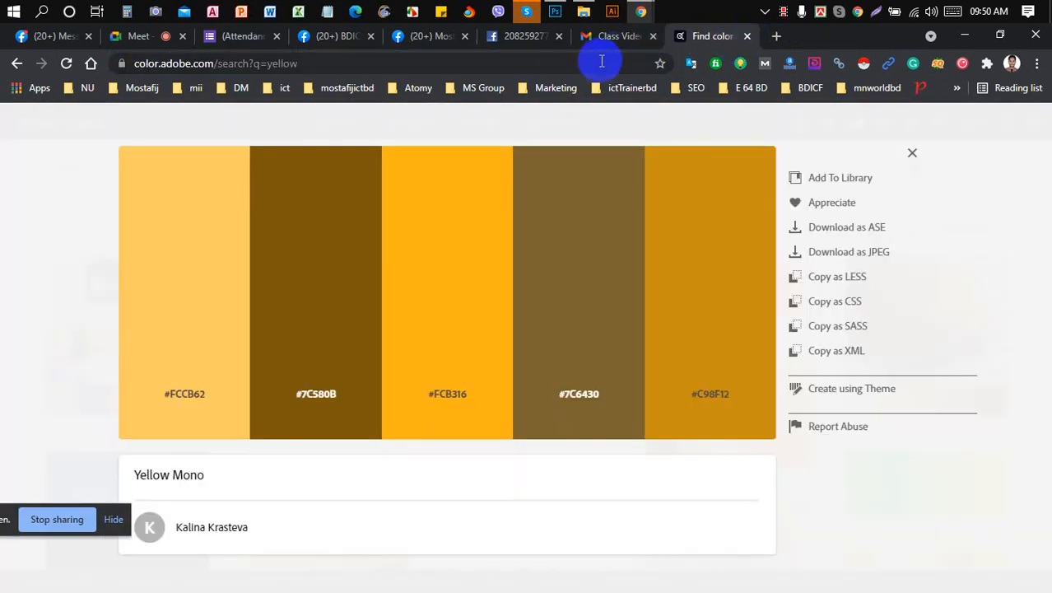
{"action": "left_click", "coordinate": [598, 62]}
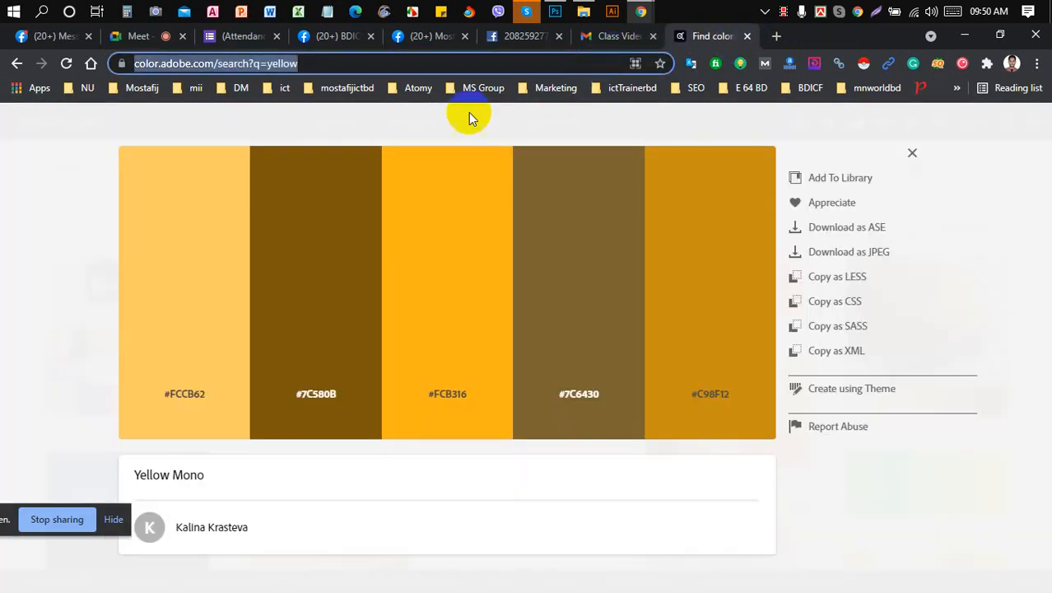
{"action": "left_click", "coordinate": [17, 65]}
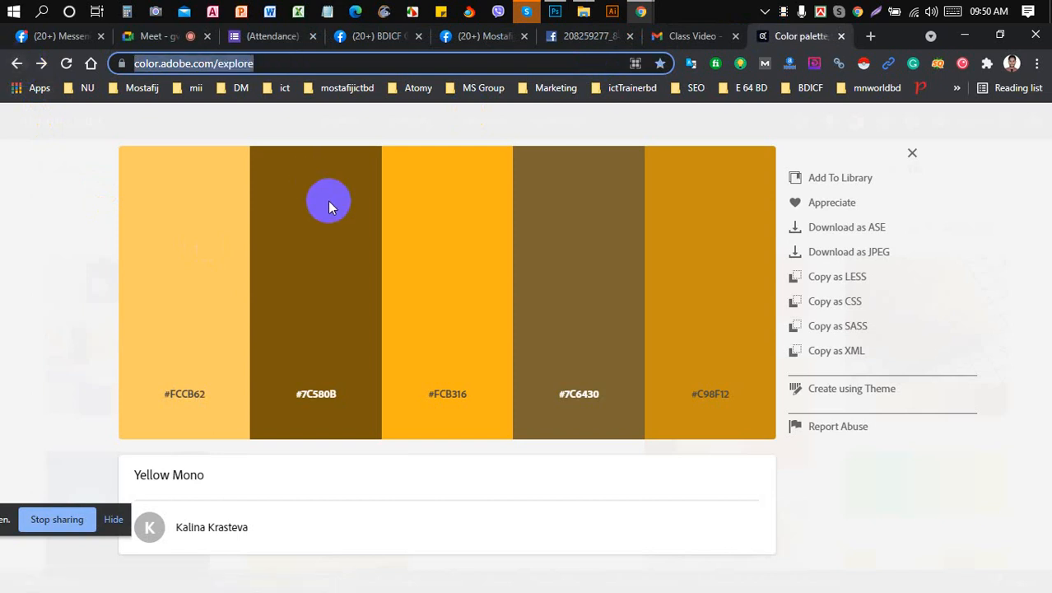
{"action": "left_click", "coordinate": [364, 37]}
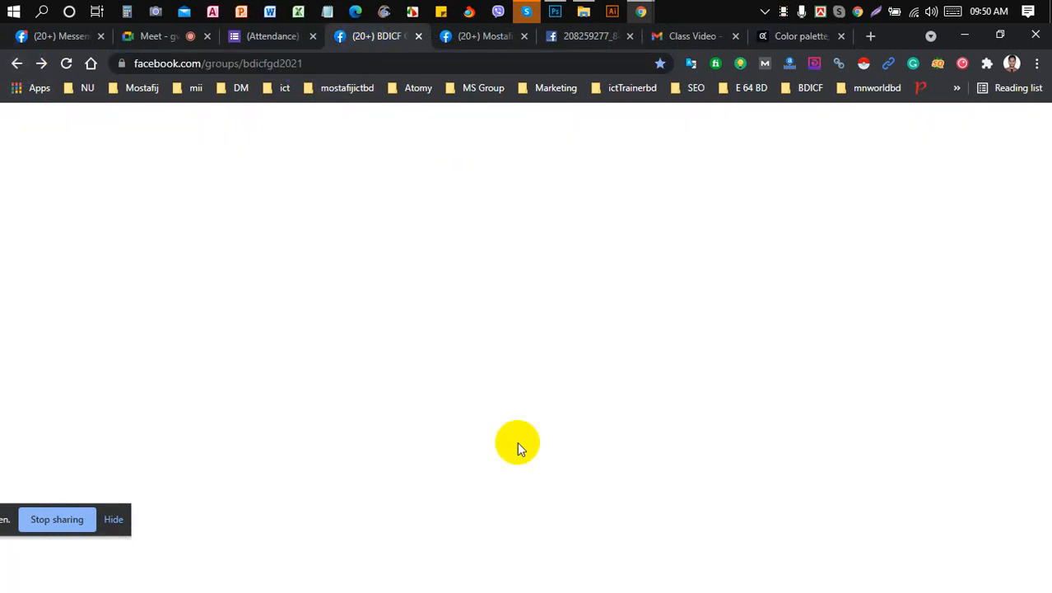
{"action": "type", "text": "https://color.adobe.com/explore"}
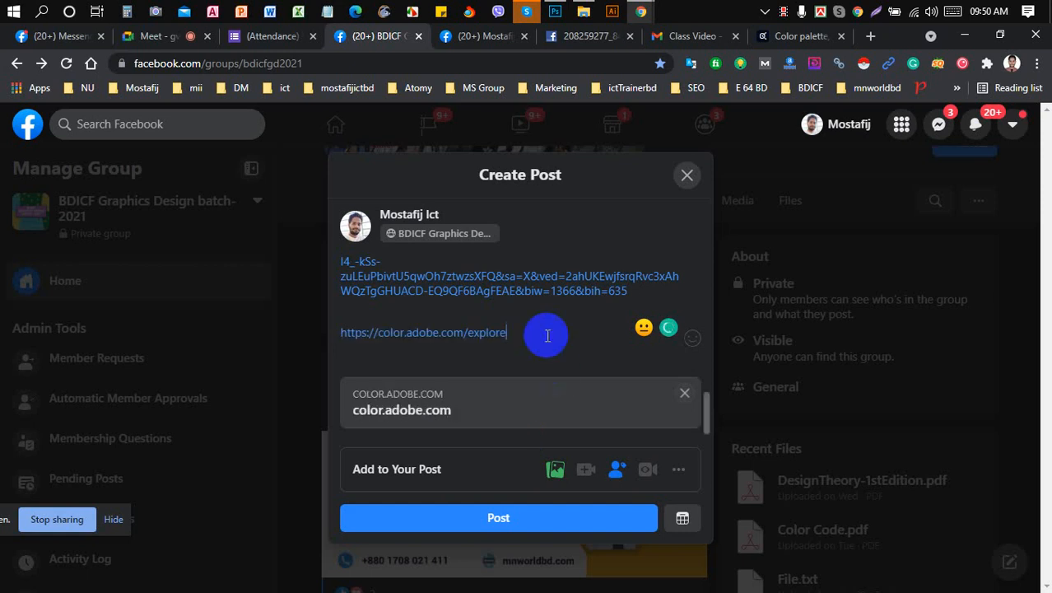
{"action": "scroll", "coordinate": [547, 335], "scroll_direction": "up", "scroll_amount": 5}
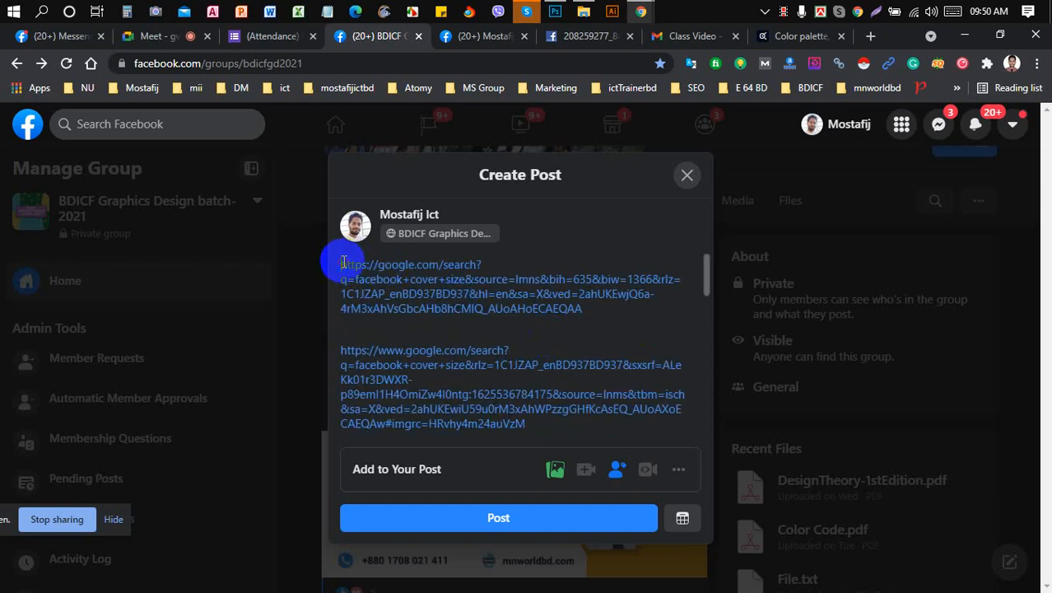
- Head the post with #Class_04 and #Resources hashtags on separate lines above the links
{"action": "key", "text": "Return"}
{"action": "key", "text": "Return"}
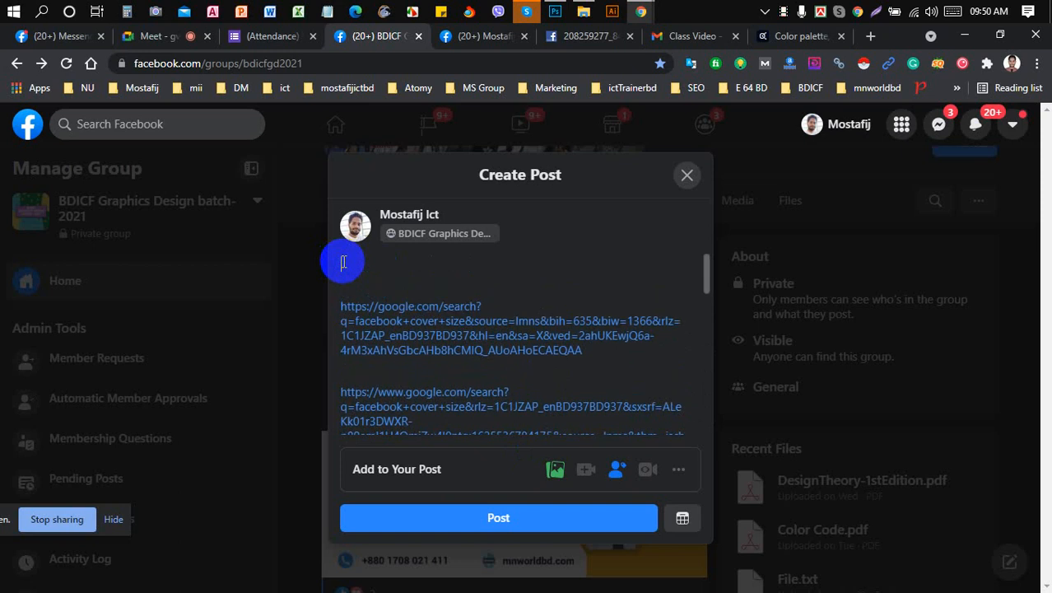
{"action": "type", "text": "#Class"}
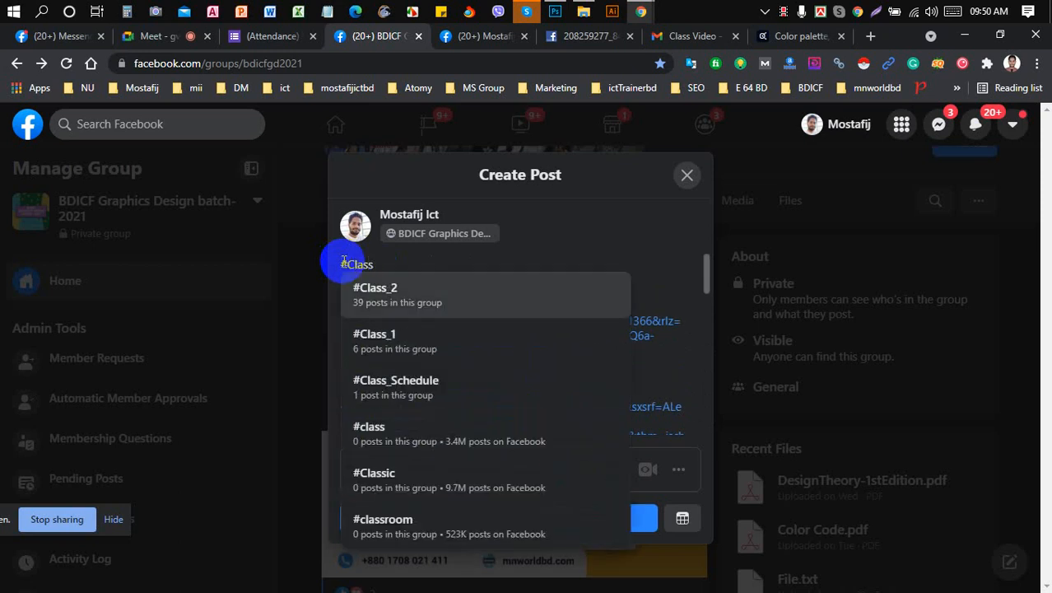
{"action": "type", "text": "_04"}
{"action": "key", "text": "Return"}
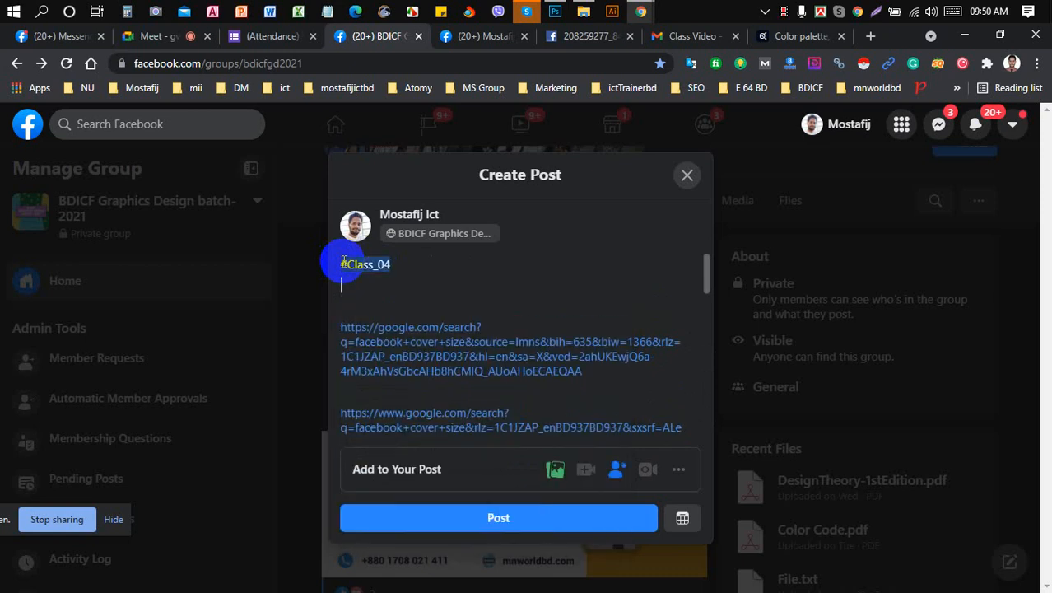
{"action": "type", "text": "#"}
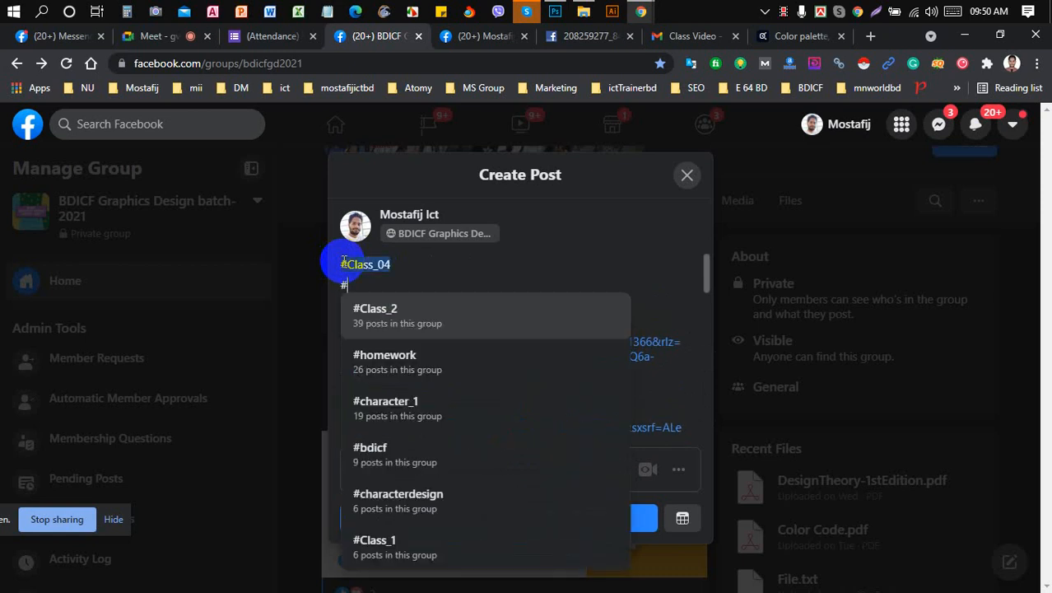
{"action": "type", "text": "Resource"}
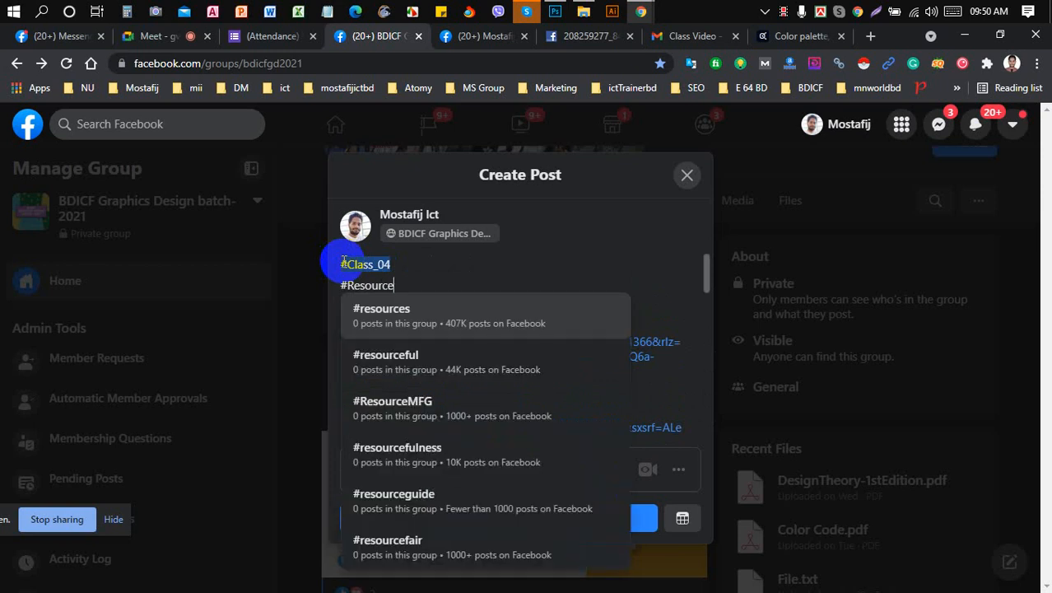
{"action": "type", "text": "e"}
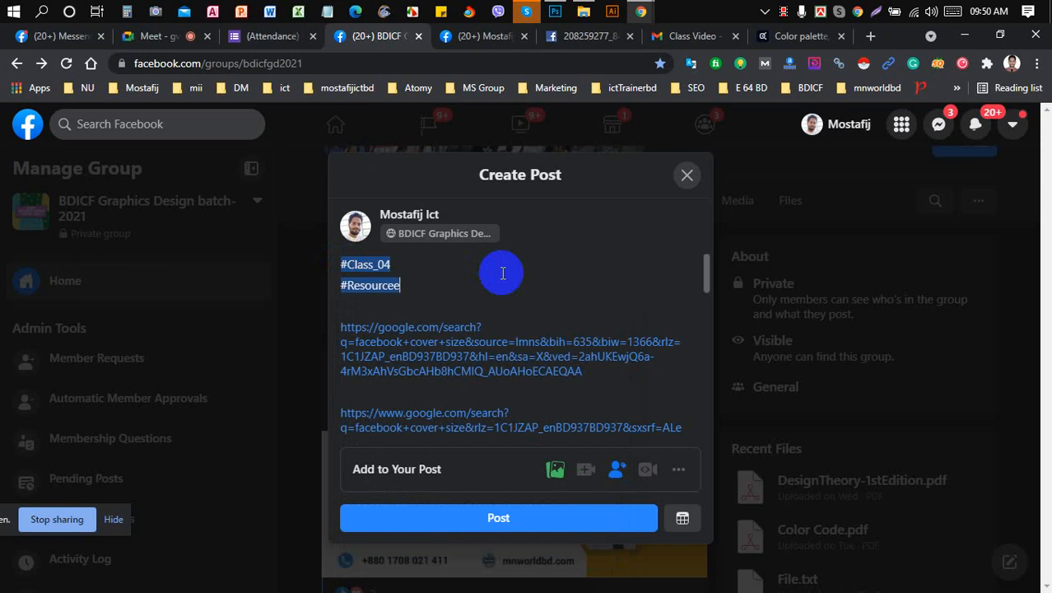
{"action": "key", "text": "BackSpace"}
{"action": "key", "text": "BackSpace"}
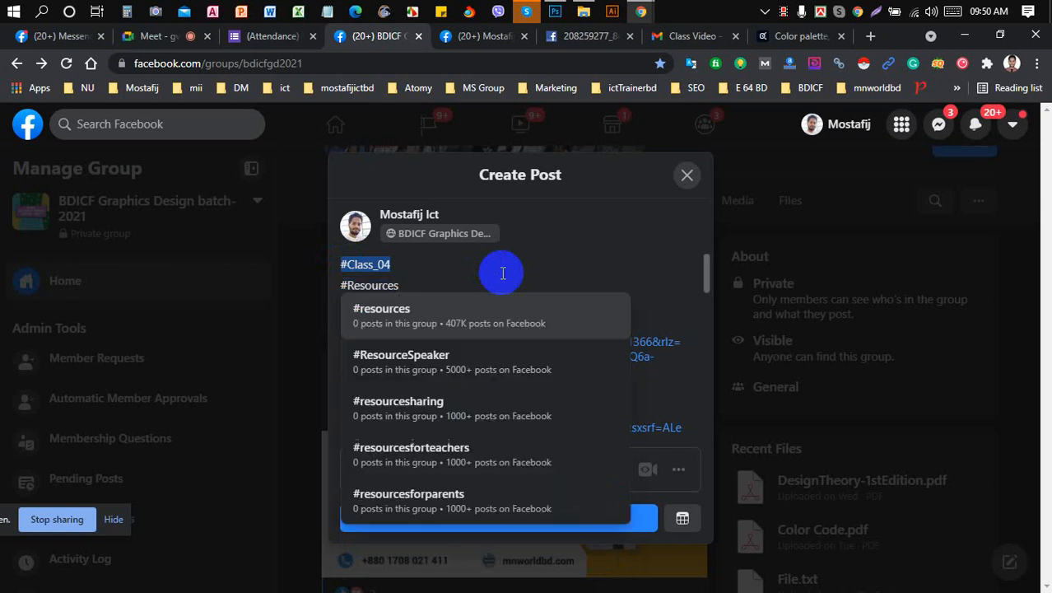
{"action": "type", "text": "s"}
- Publish the post to the group and return to the Google Meet call
{"action": "scroll", "coordinate": [502, 274], "scroll_direction": "down", "scroll_amount": 10}
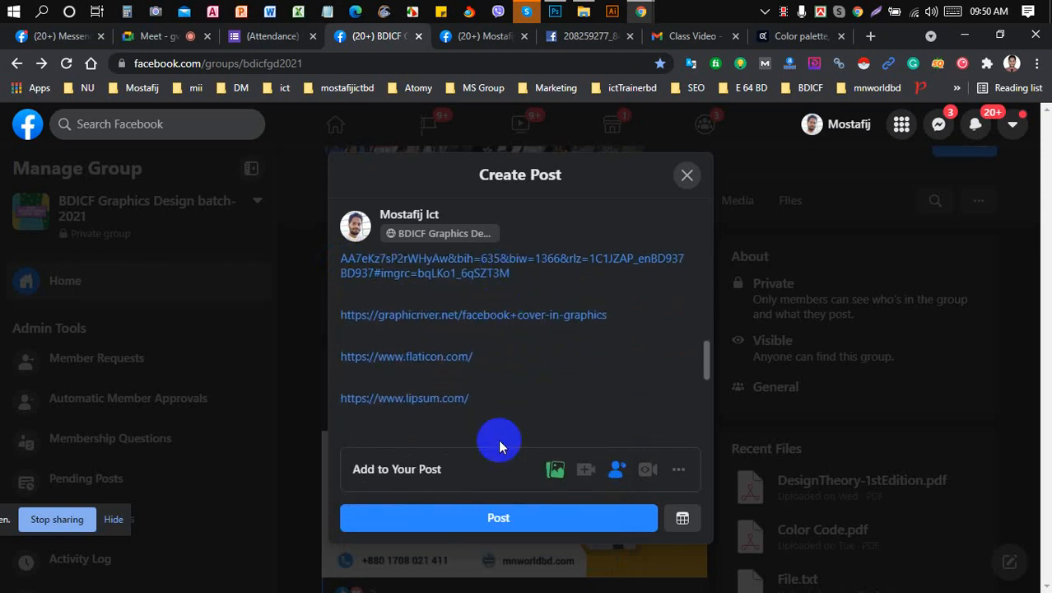
{"action": "left_click", "coordinate": [502, 521]}
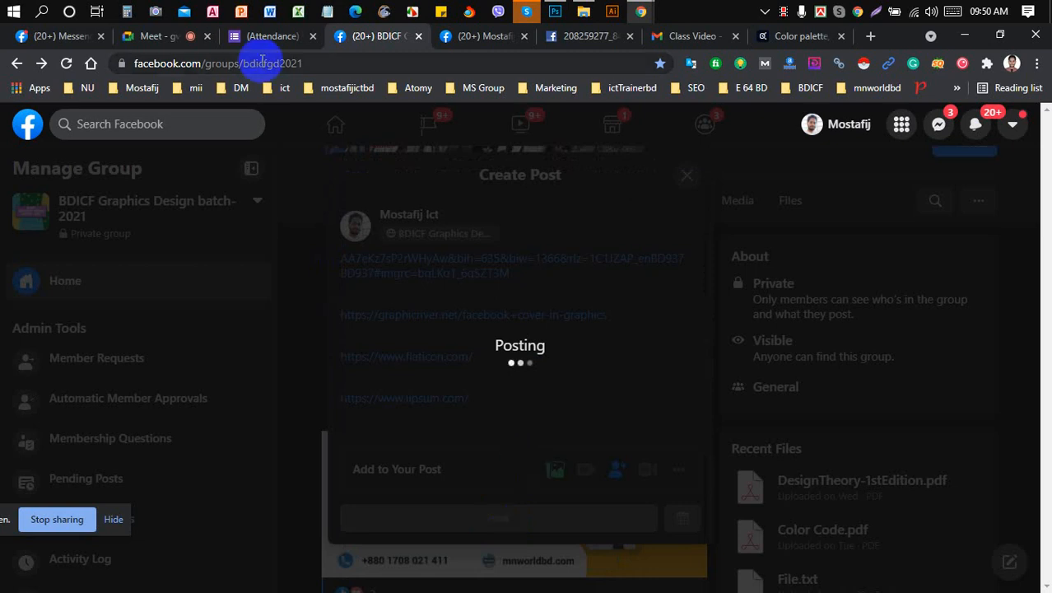
{"action": "left_click", "coordinate": [177, 38]}
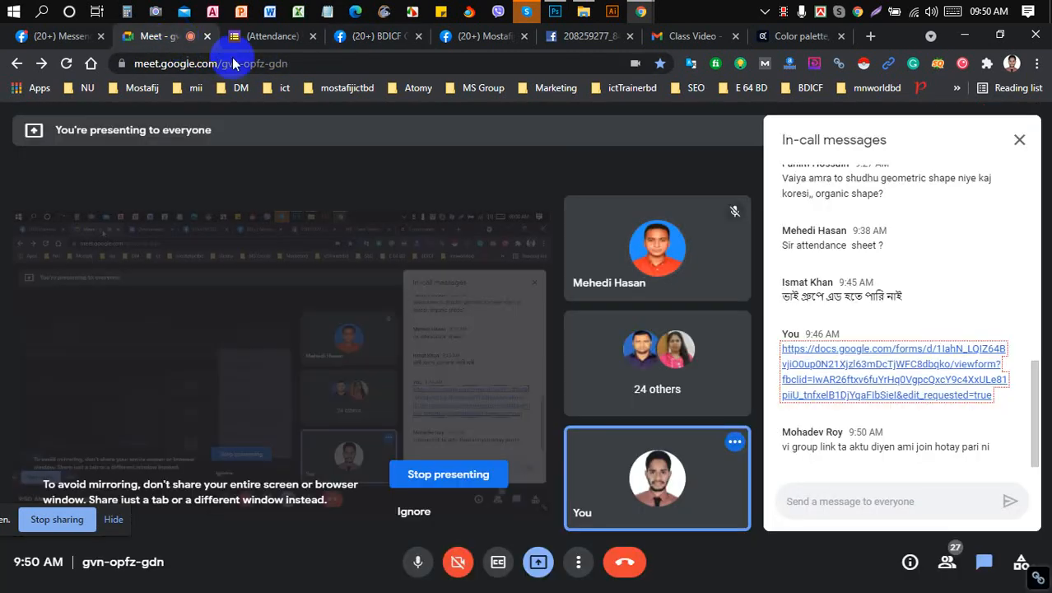